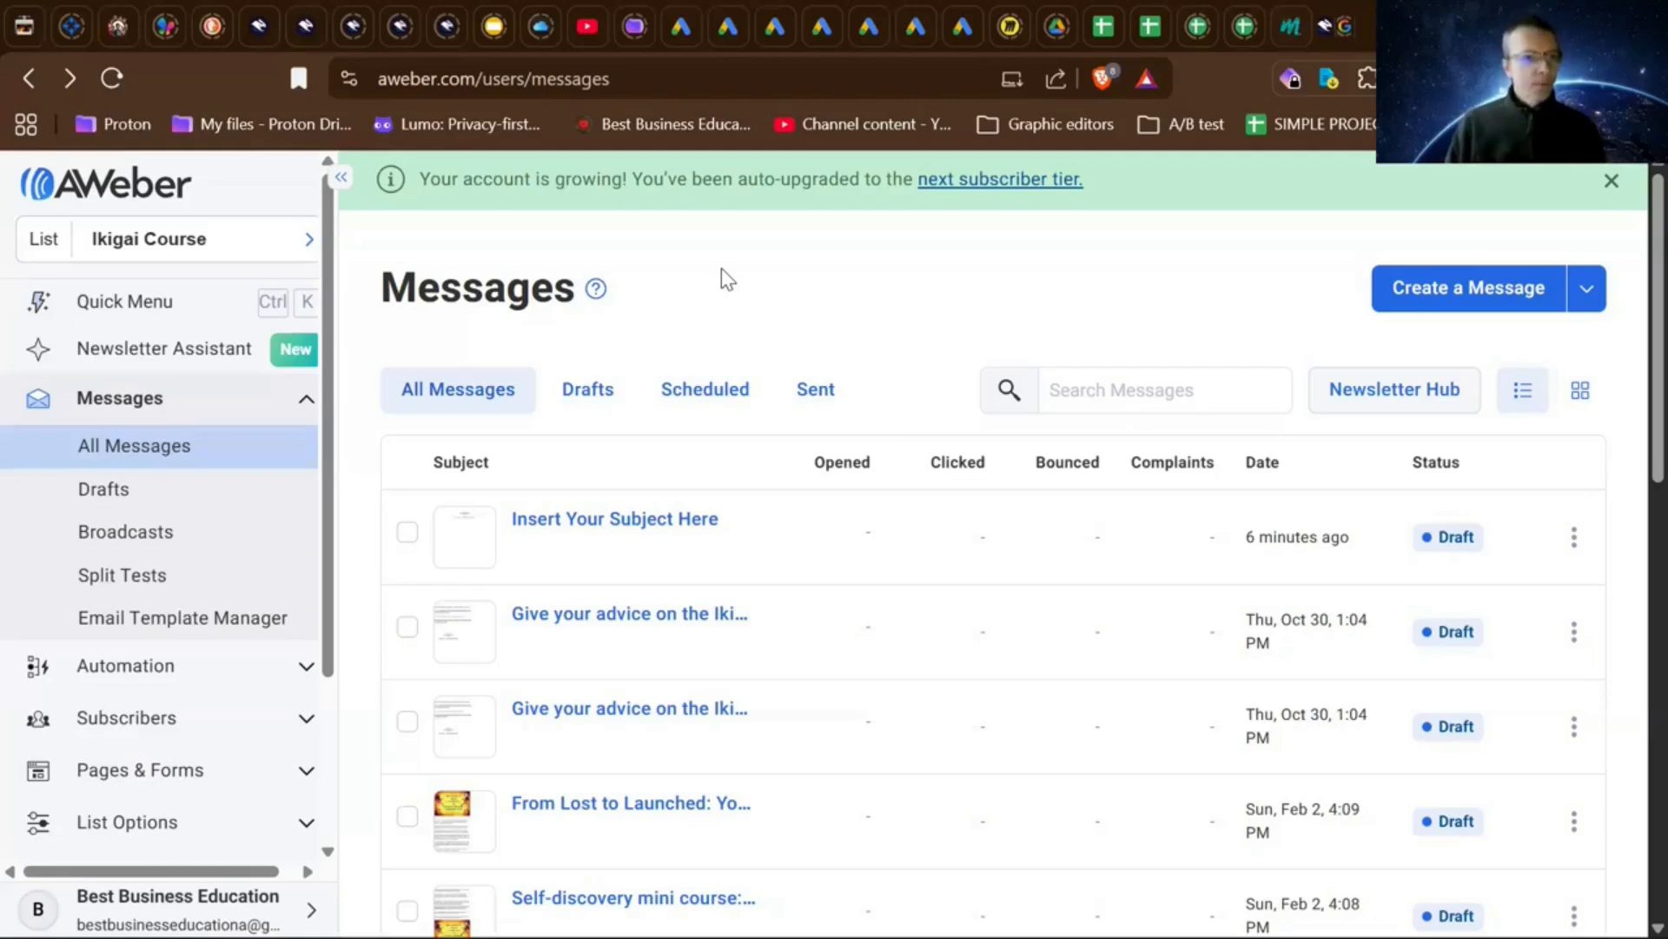
- Check which subscriber lists are available in the account's list selector, then close it
left_click(289, 254)
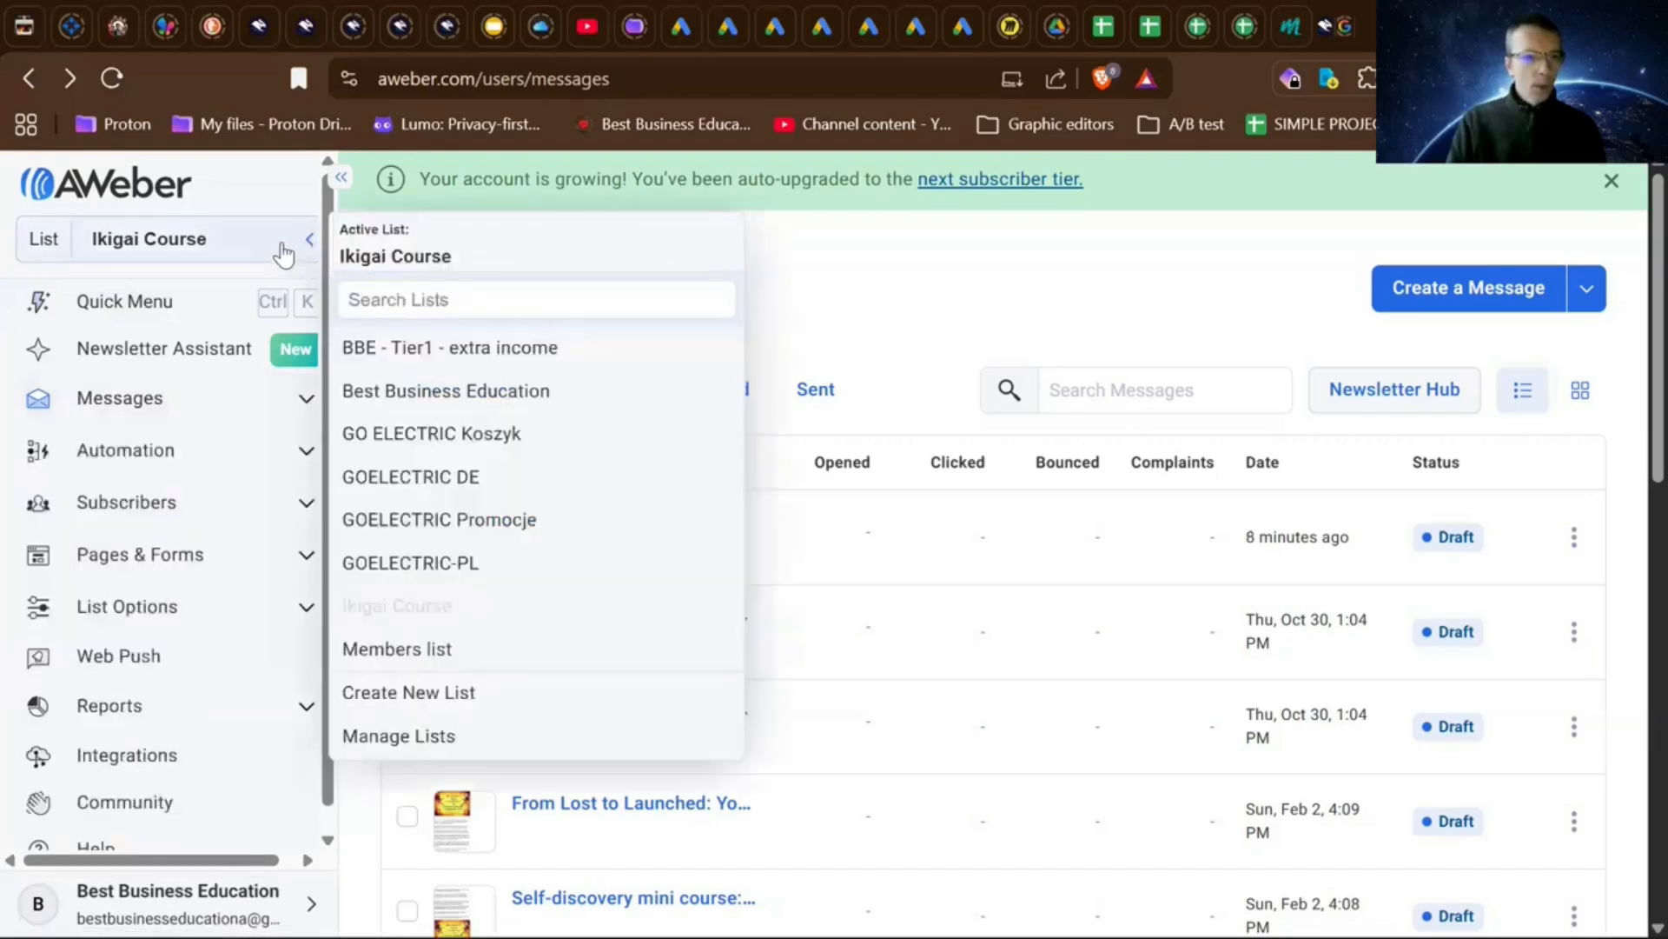
left_click(282, 252)
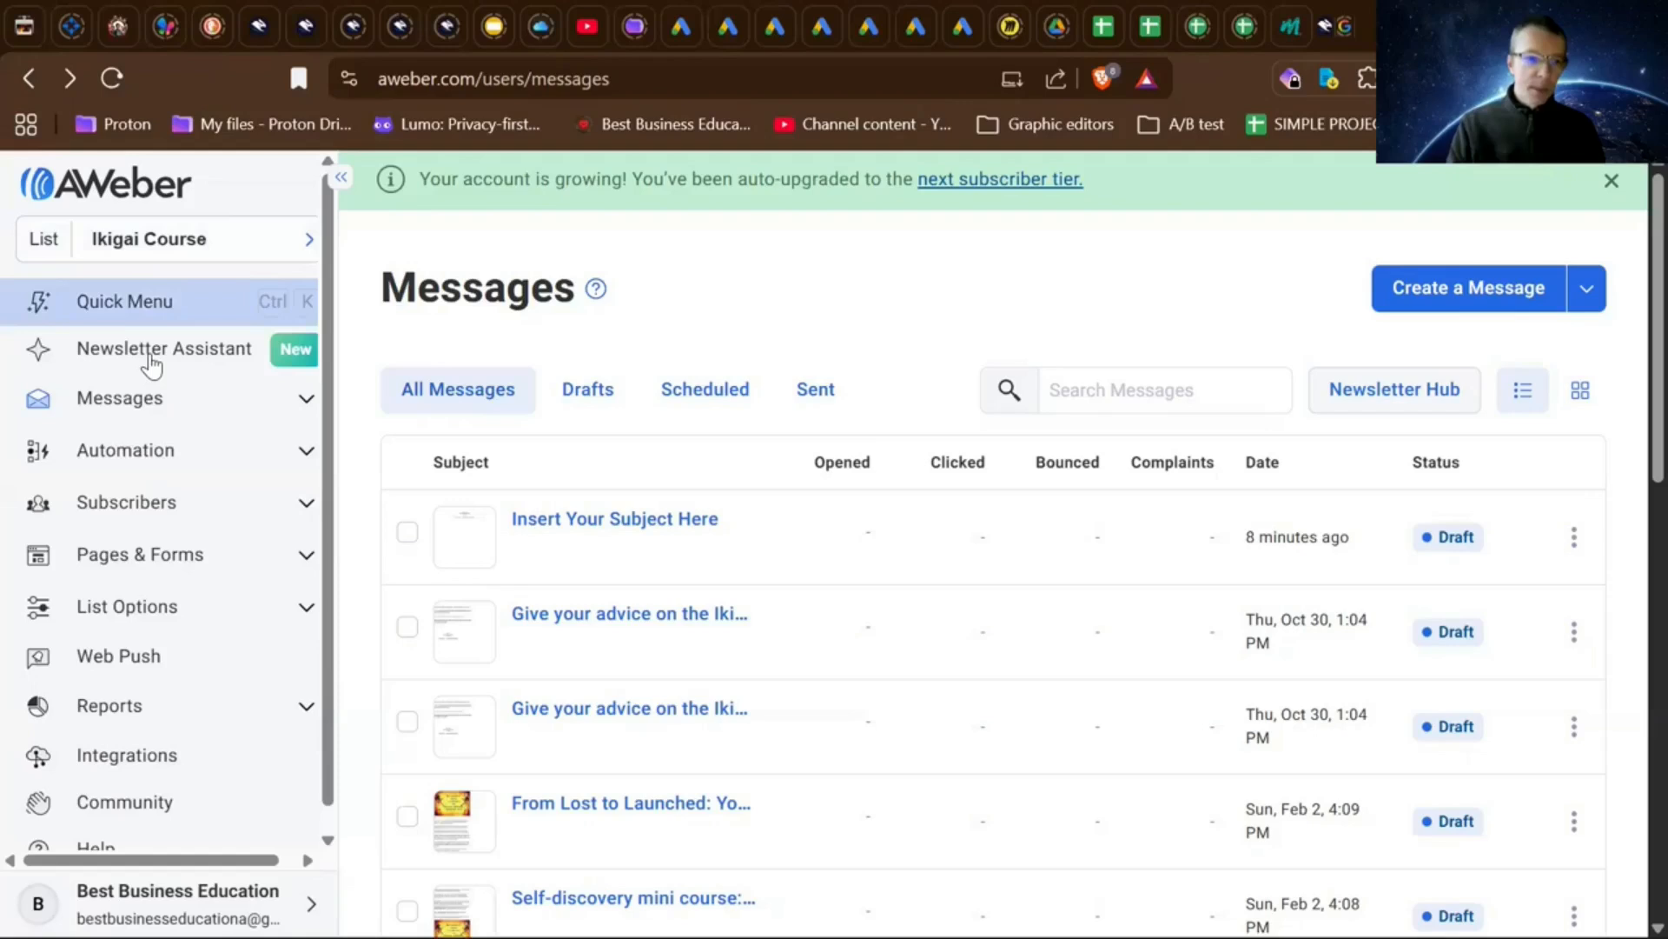
scroll(135, 626, "down", 1)
scroll(135, 624, "up", 1)
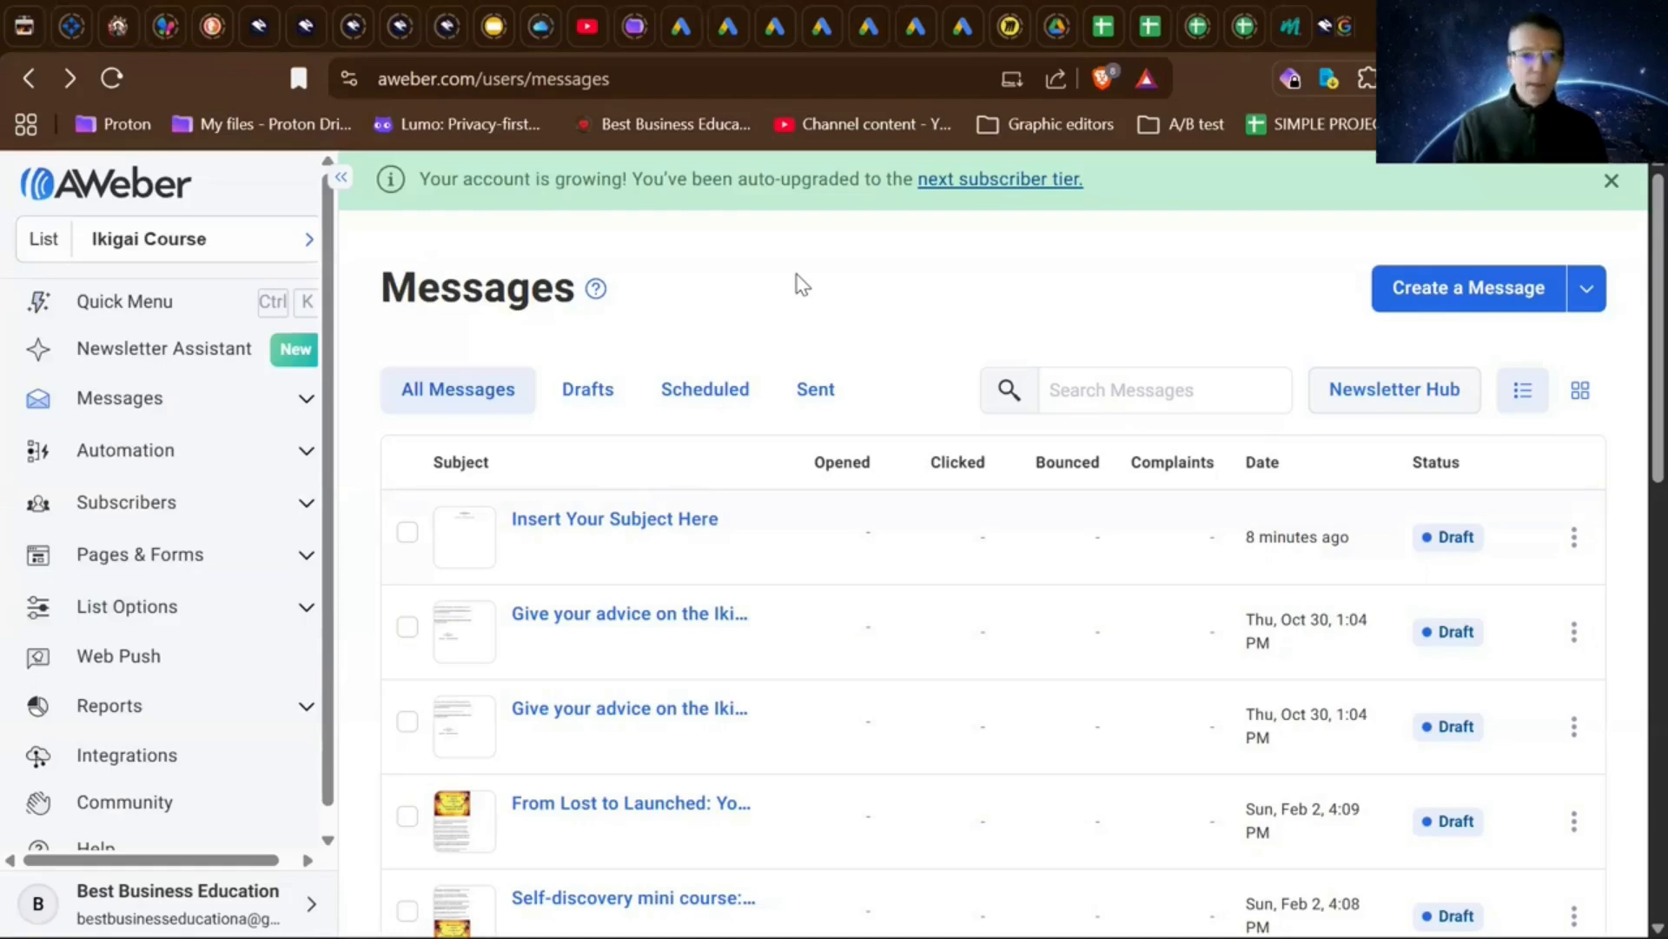
- Open a new message in the default editor and return to the messages overview
left_click(1426, 300)
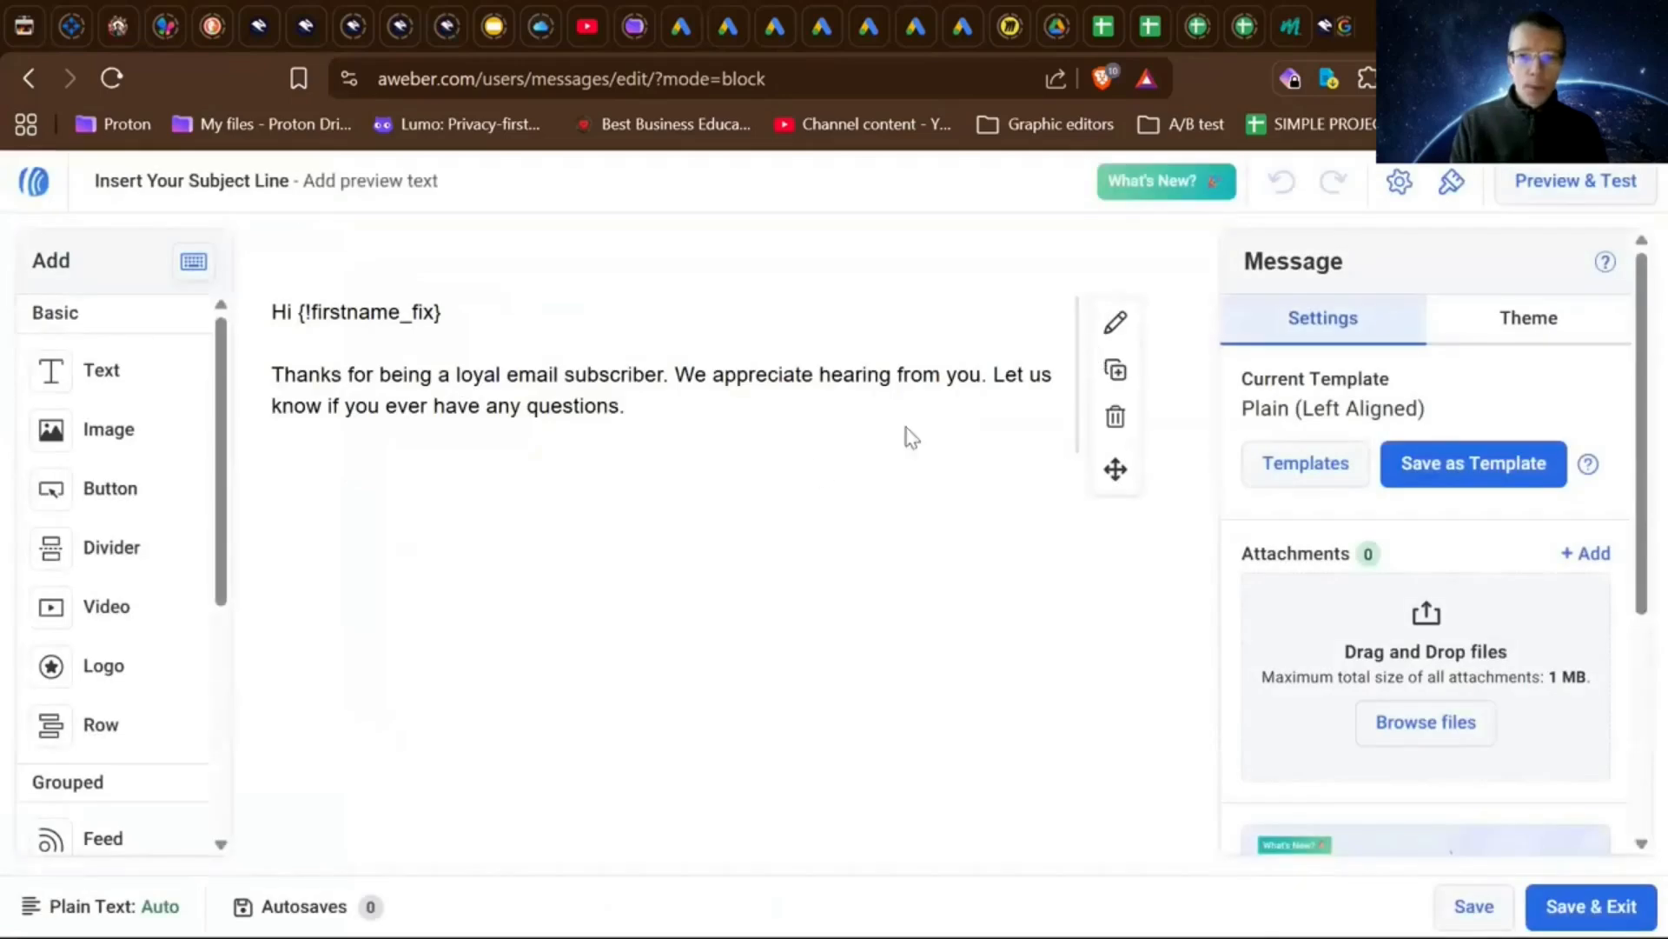
scroll(559, 544, "left", 5)
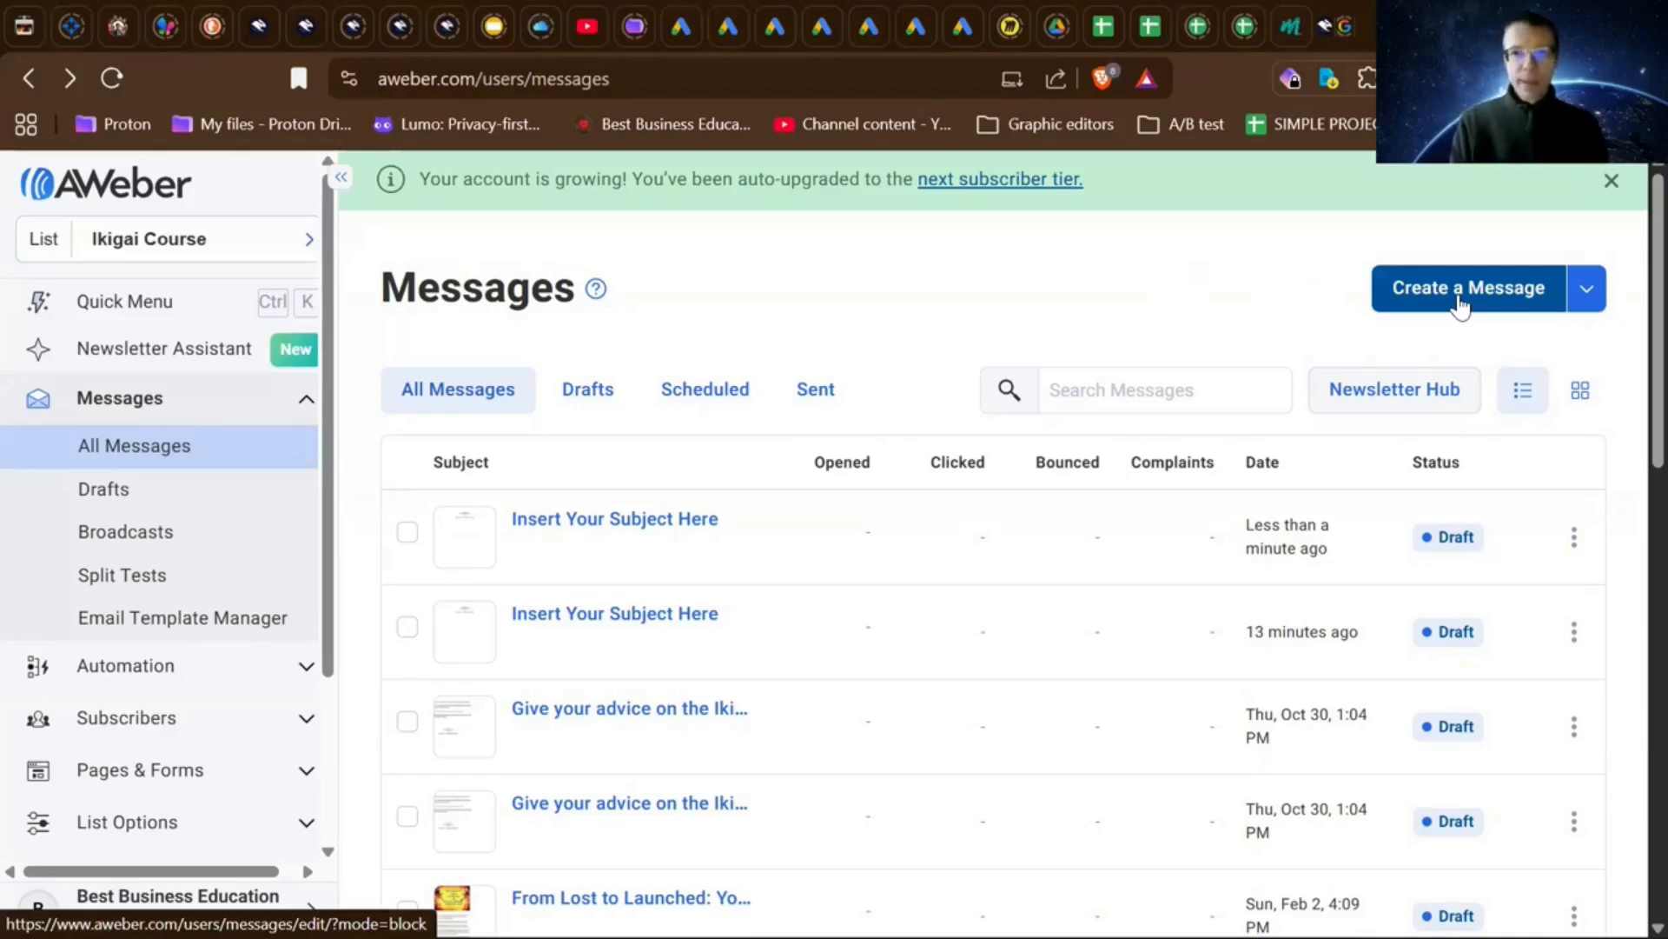
- Review the alternative editor choices offered for creating a message
left_click(1587, 300)
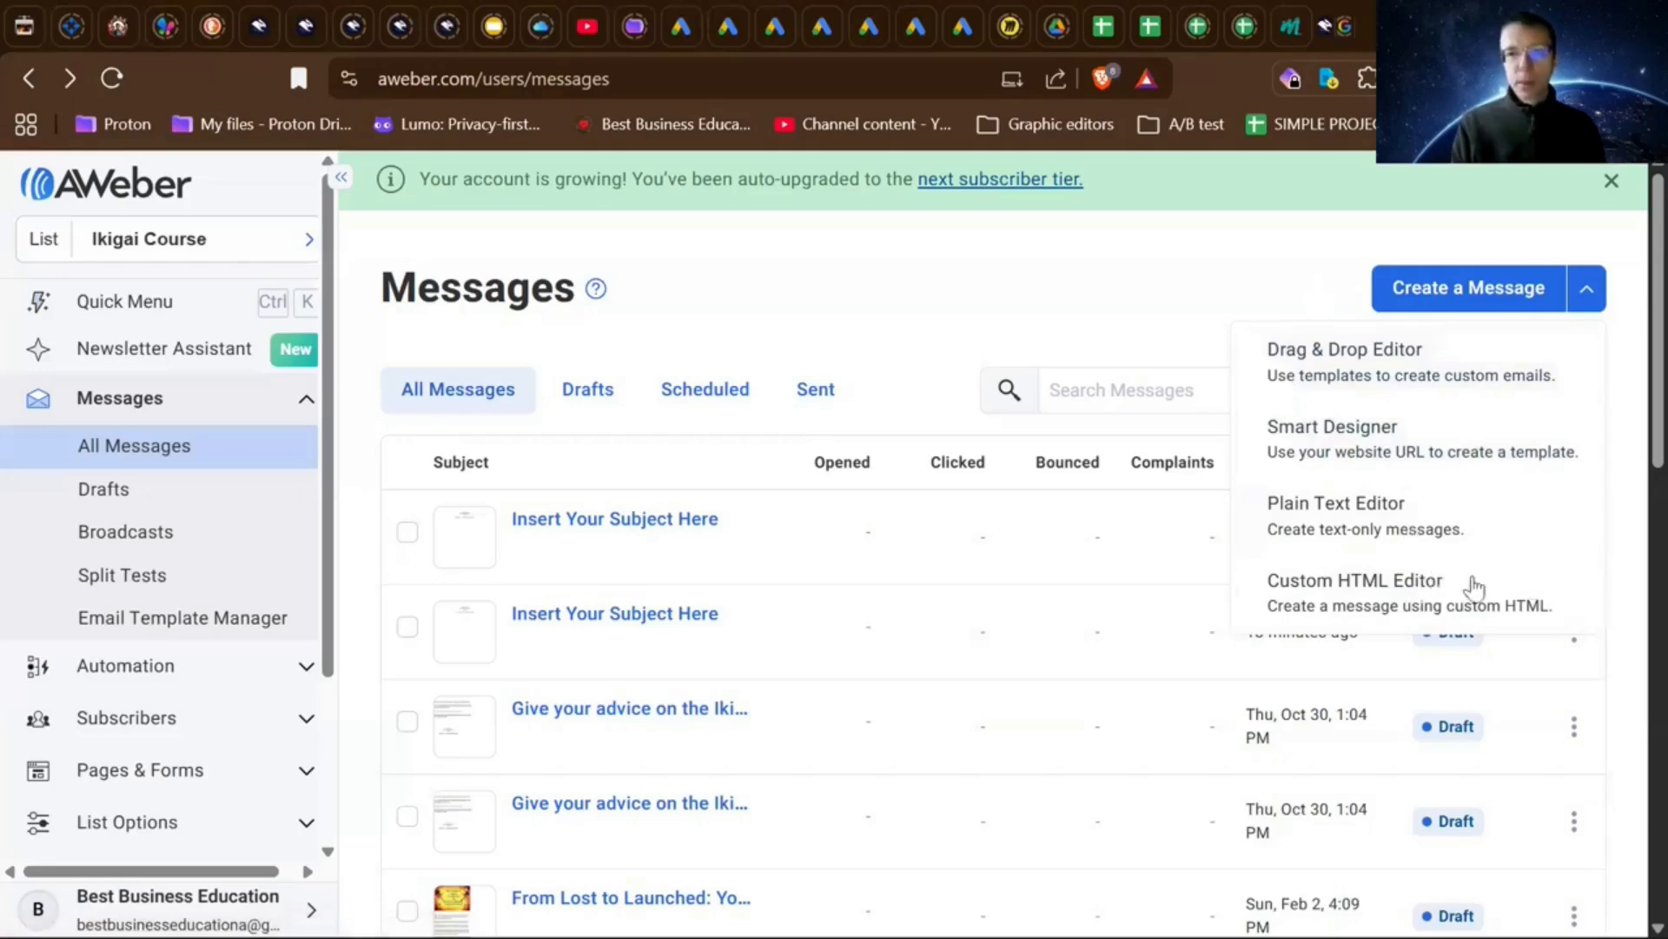
left_click(1306, 259)
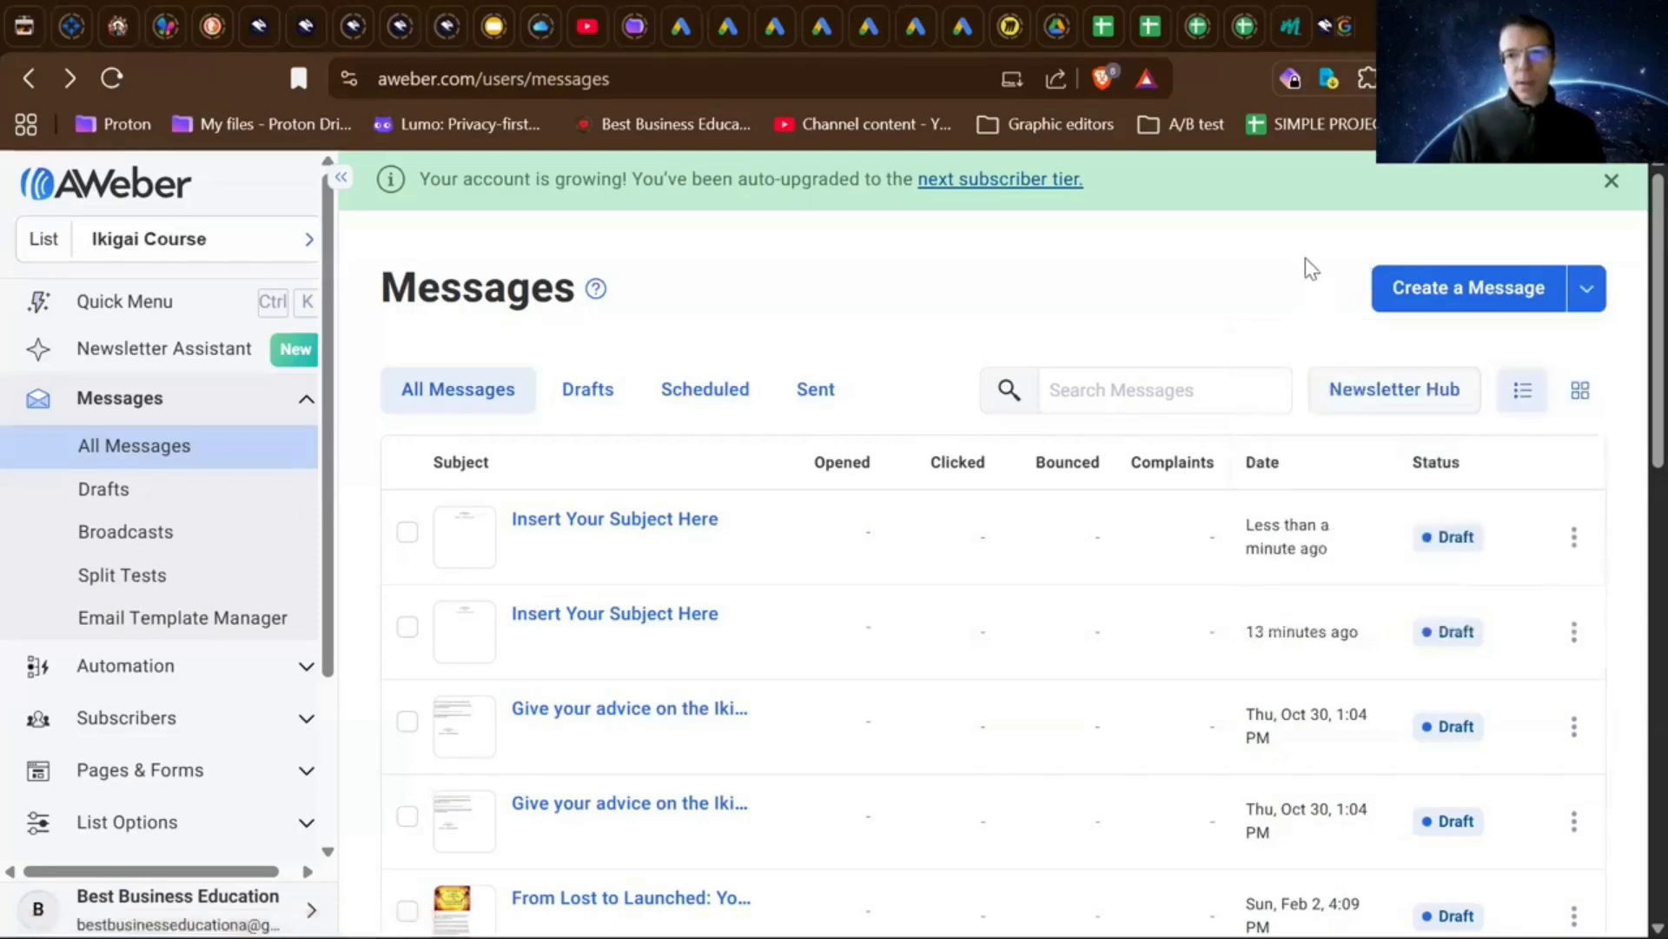
left_click(1586, 294)
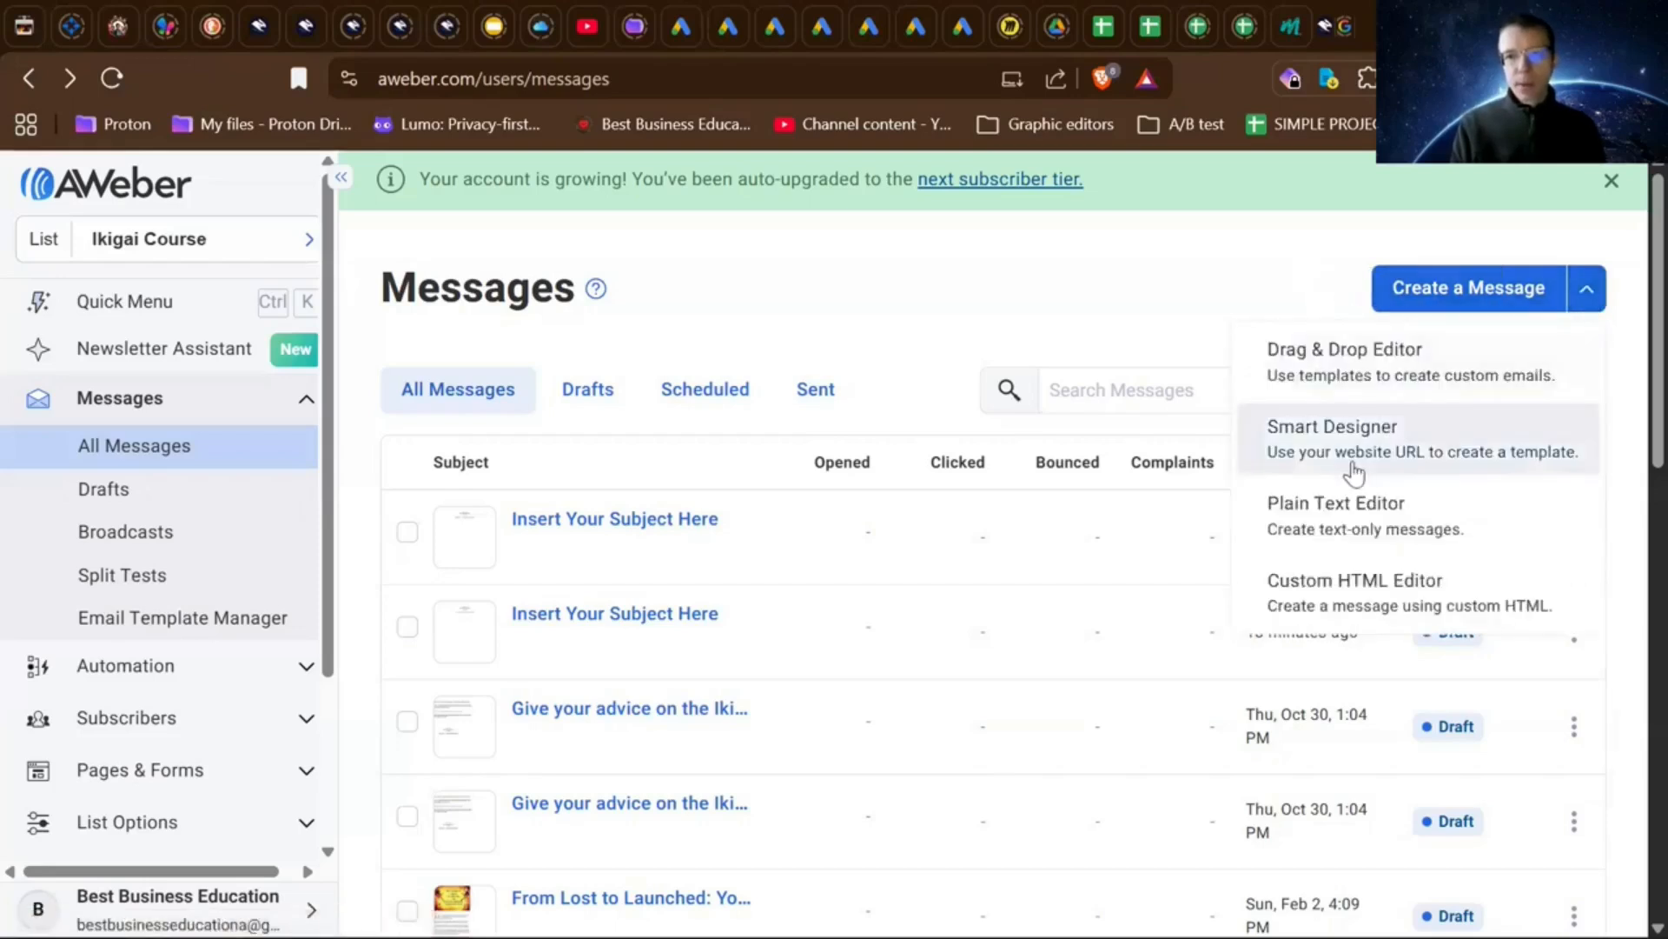
left_click(1175, 257)
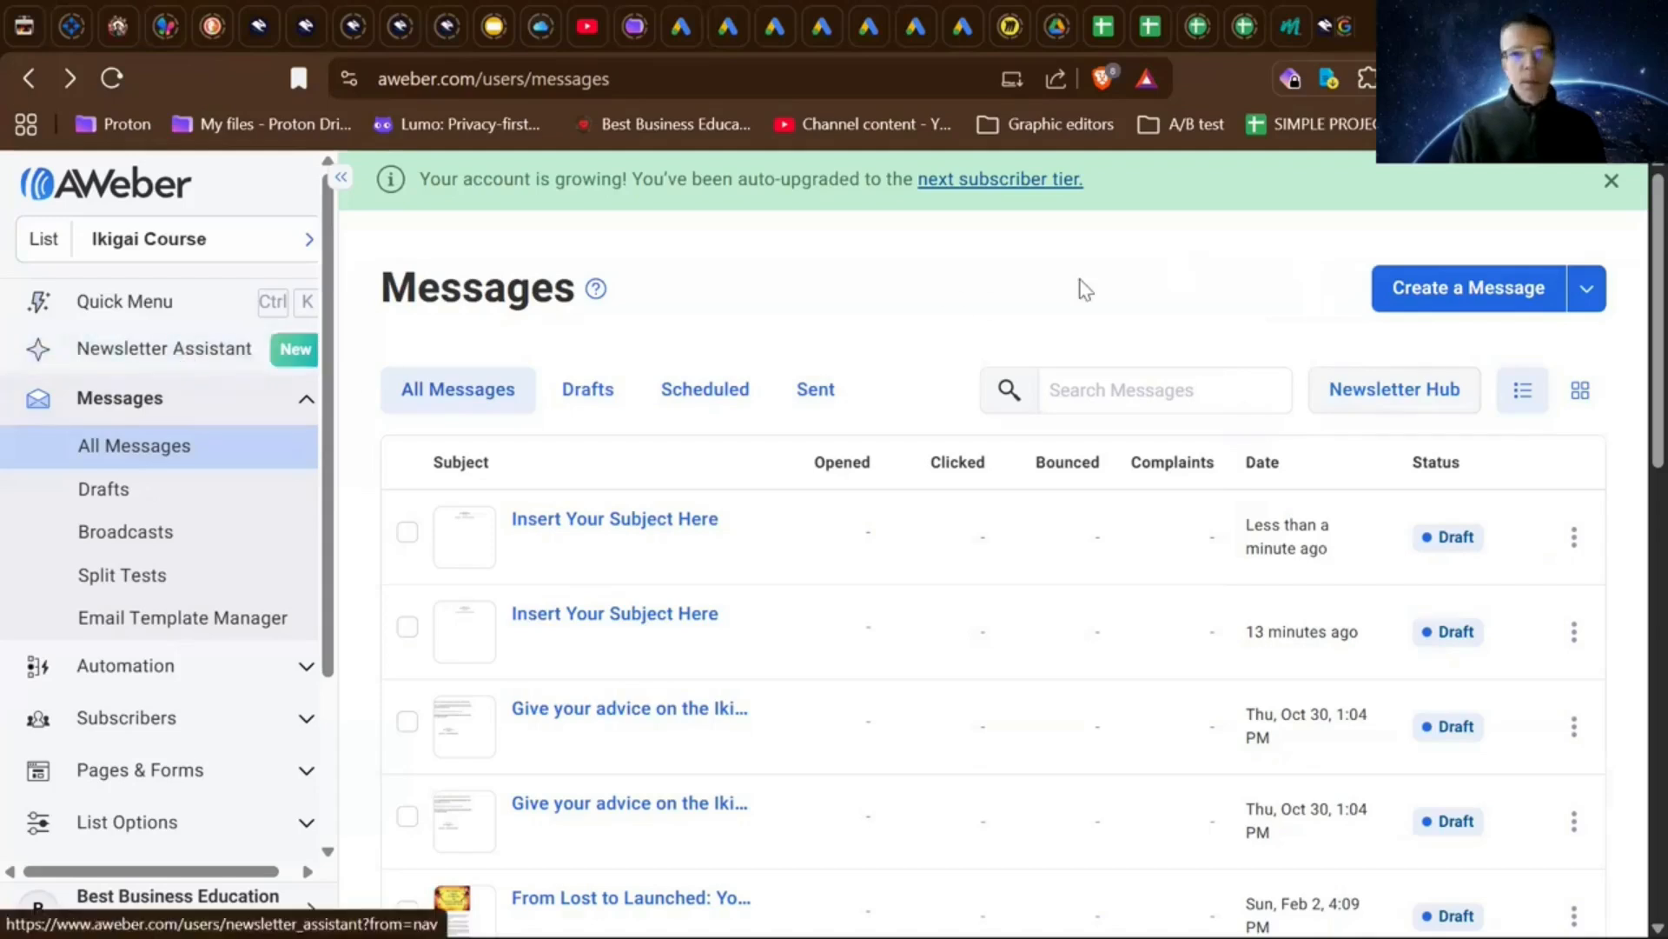
- Create a new message in the default editor and look through the account's own saved templates for it
left_click(1438, 302)
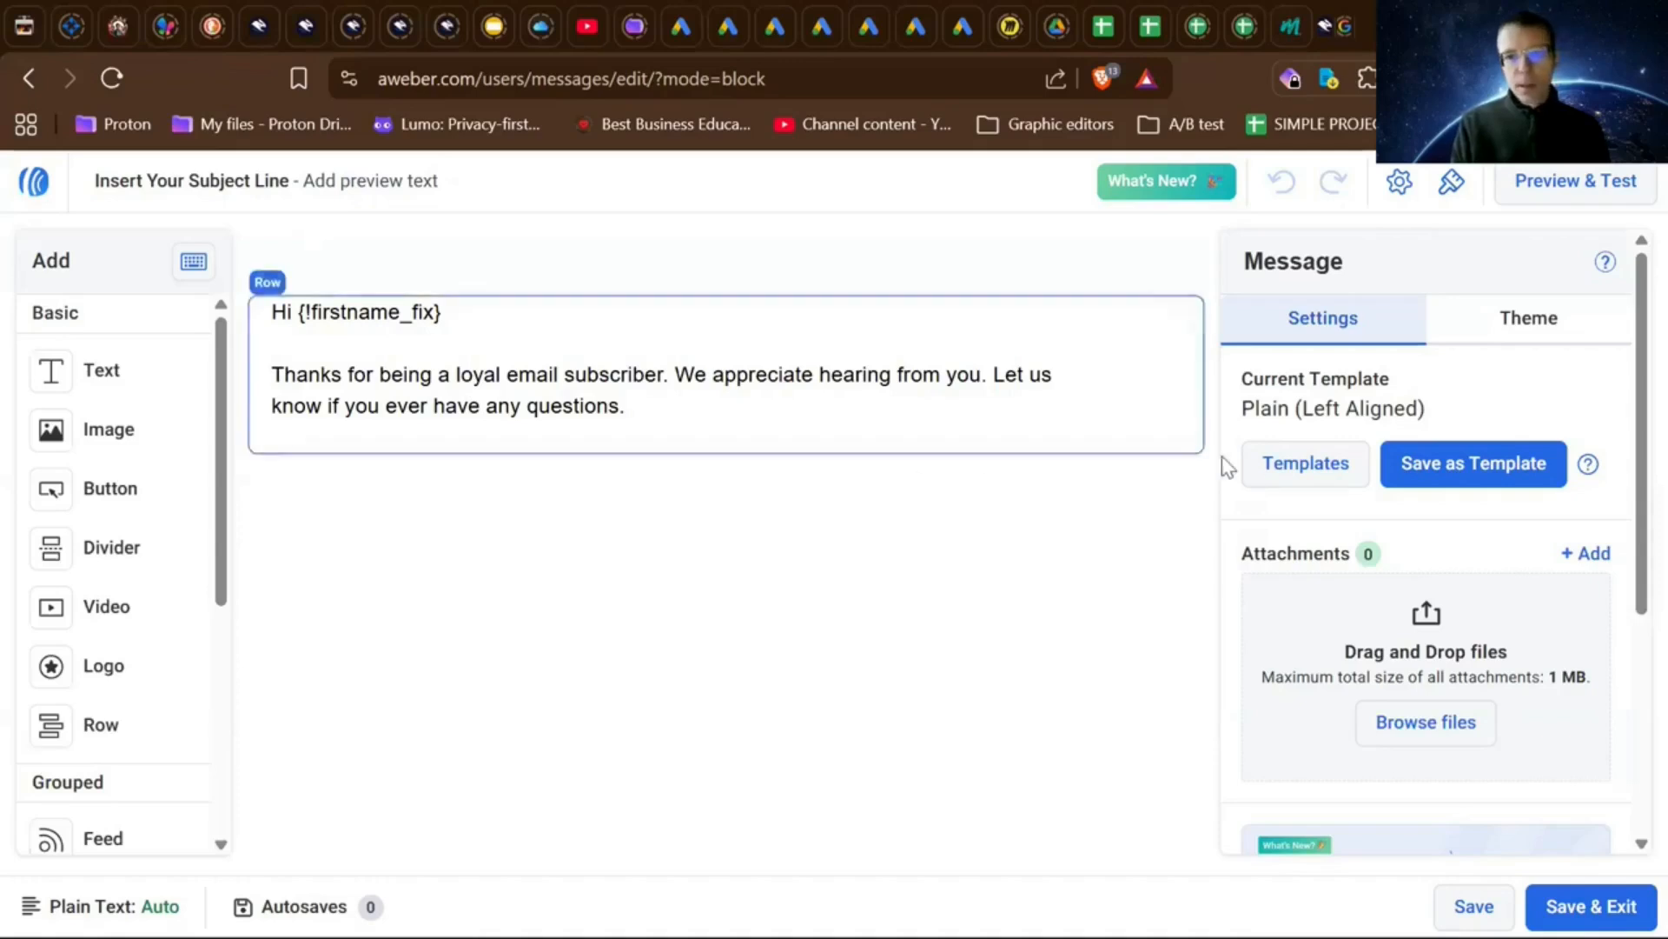
left_click(1301, 467)
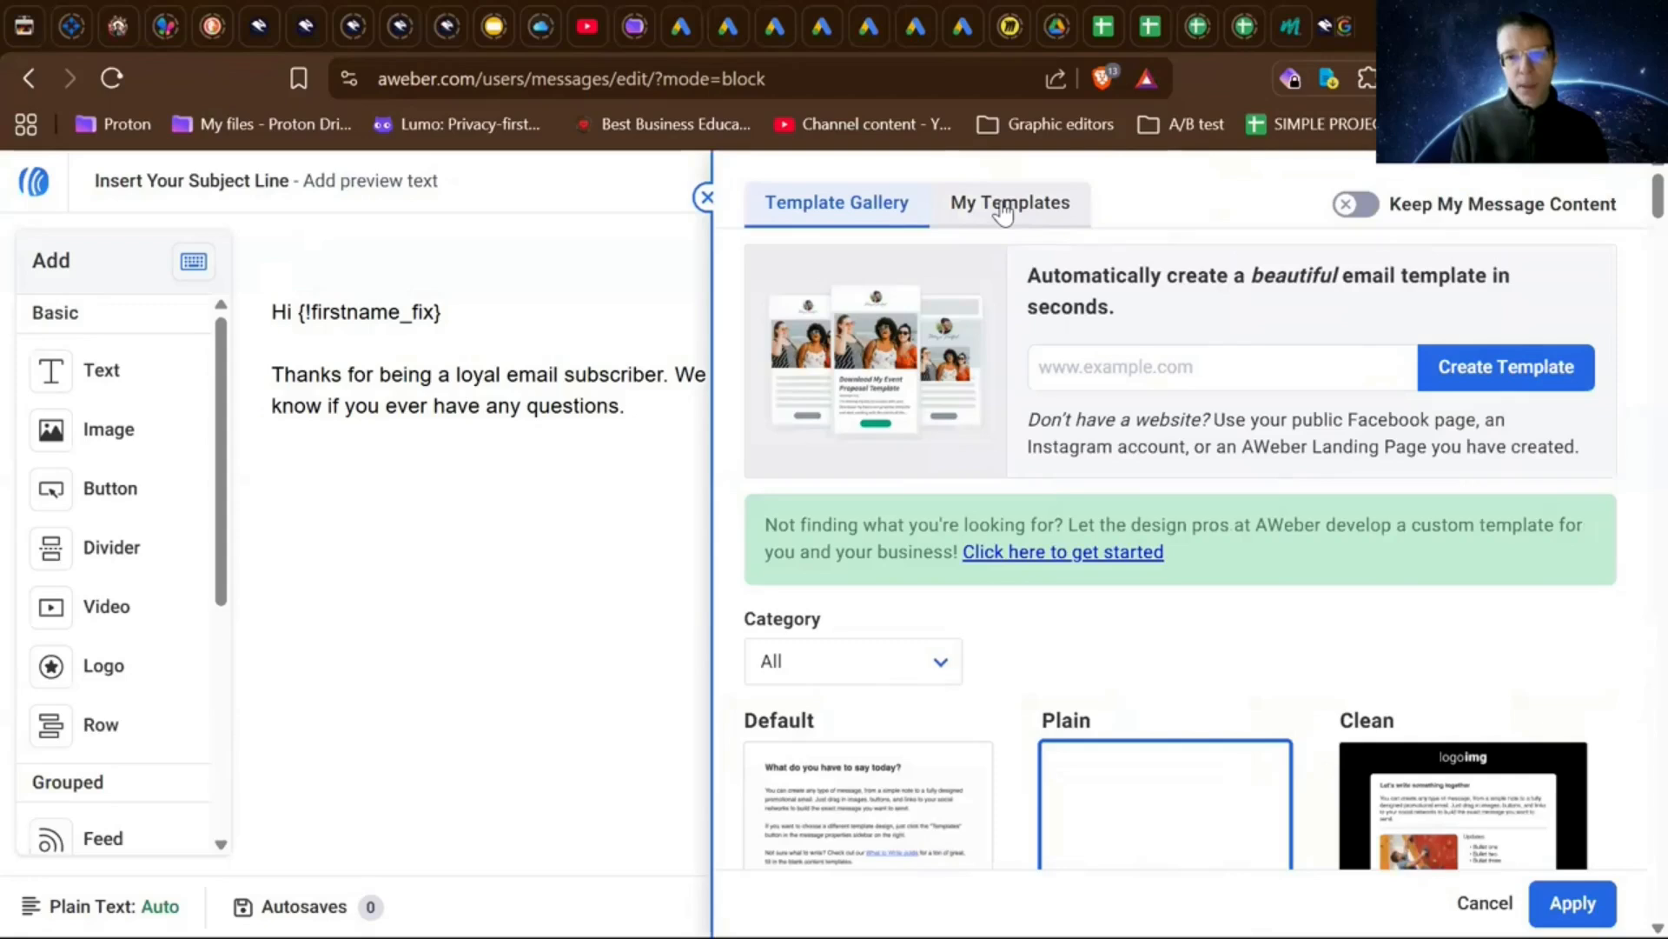
left_click(1003, 209)
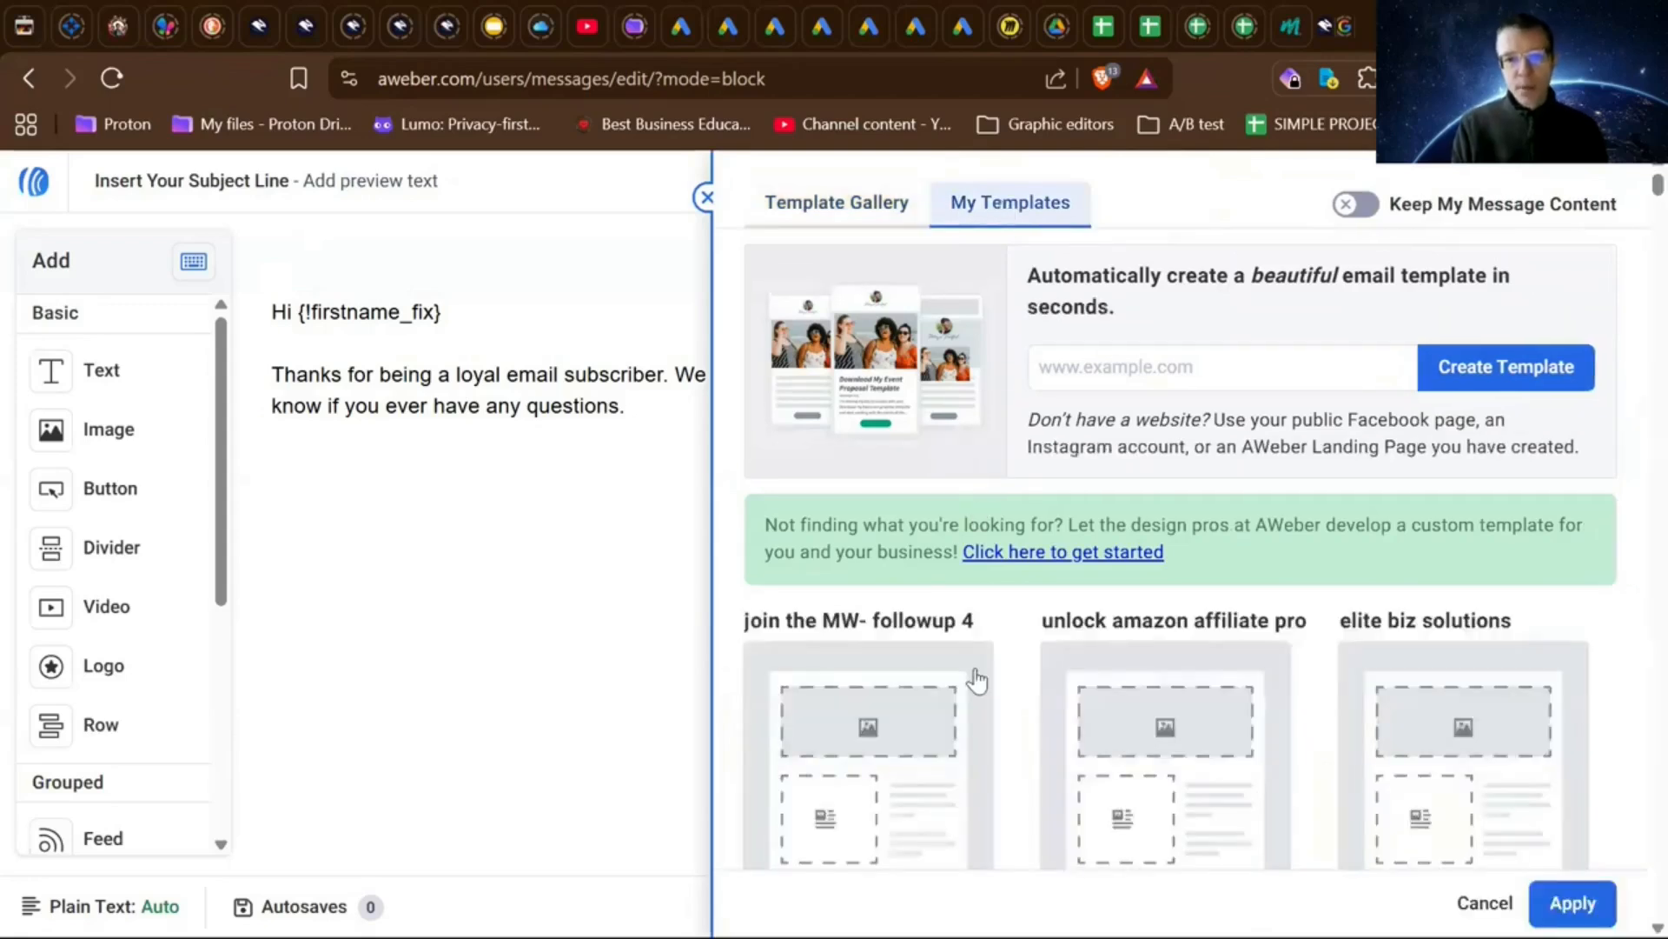
scroll(977, 680, "down", 2)
scroll(976, 681, "up", 1)
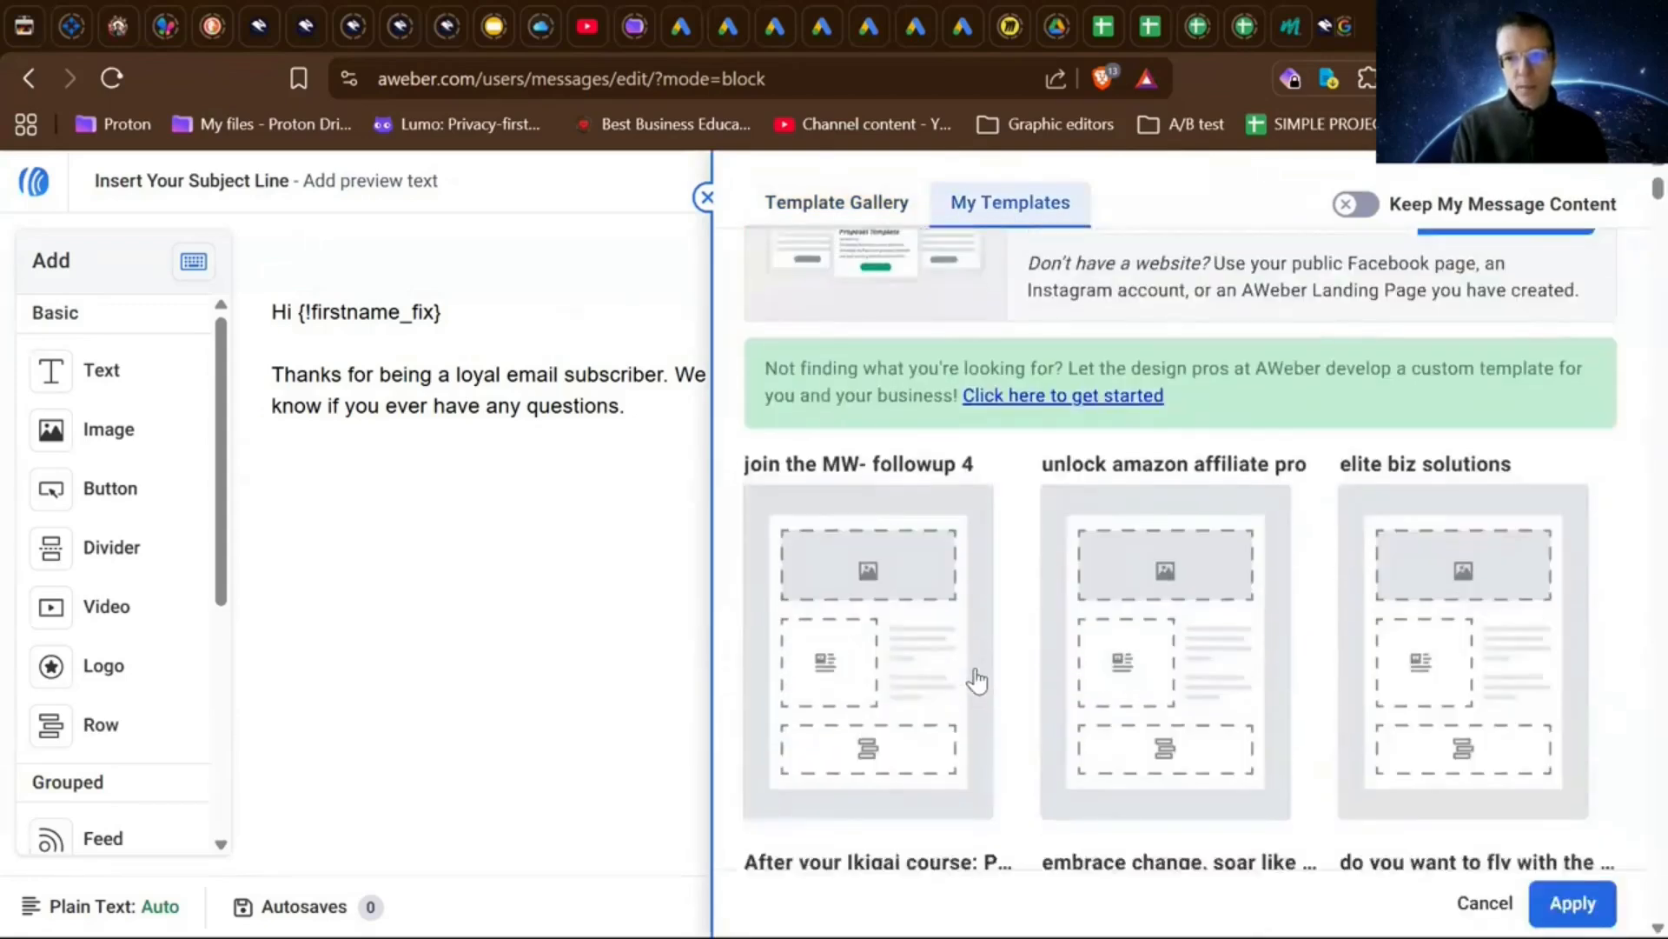
scroll(977, 680, "up", 2)
scroll(976, 681, "down", 4)
scroll(977, 680, "up", 4)
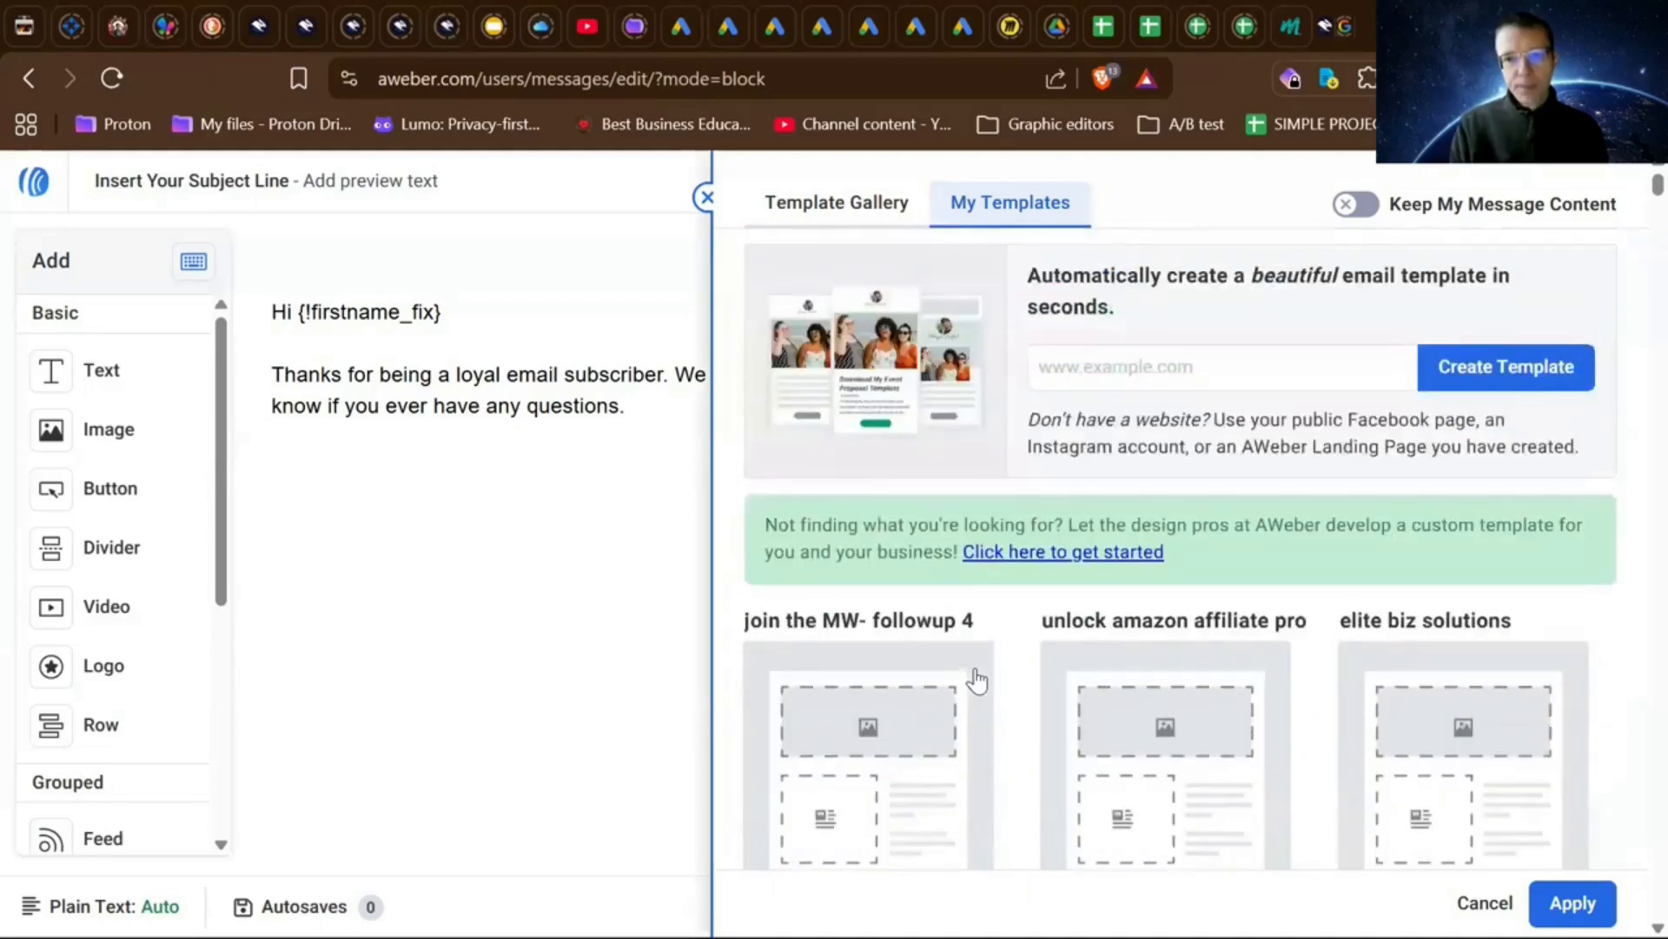
- Browse the template gallery across all categories, from the basic layouts through the seasonal and holiday designs
left_click(828, 203)
scroll(920, 563, "down", 3)
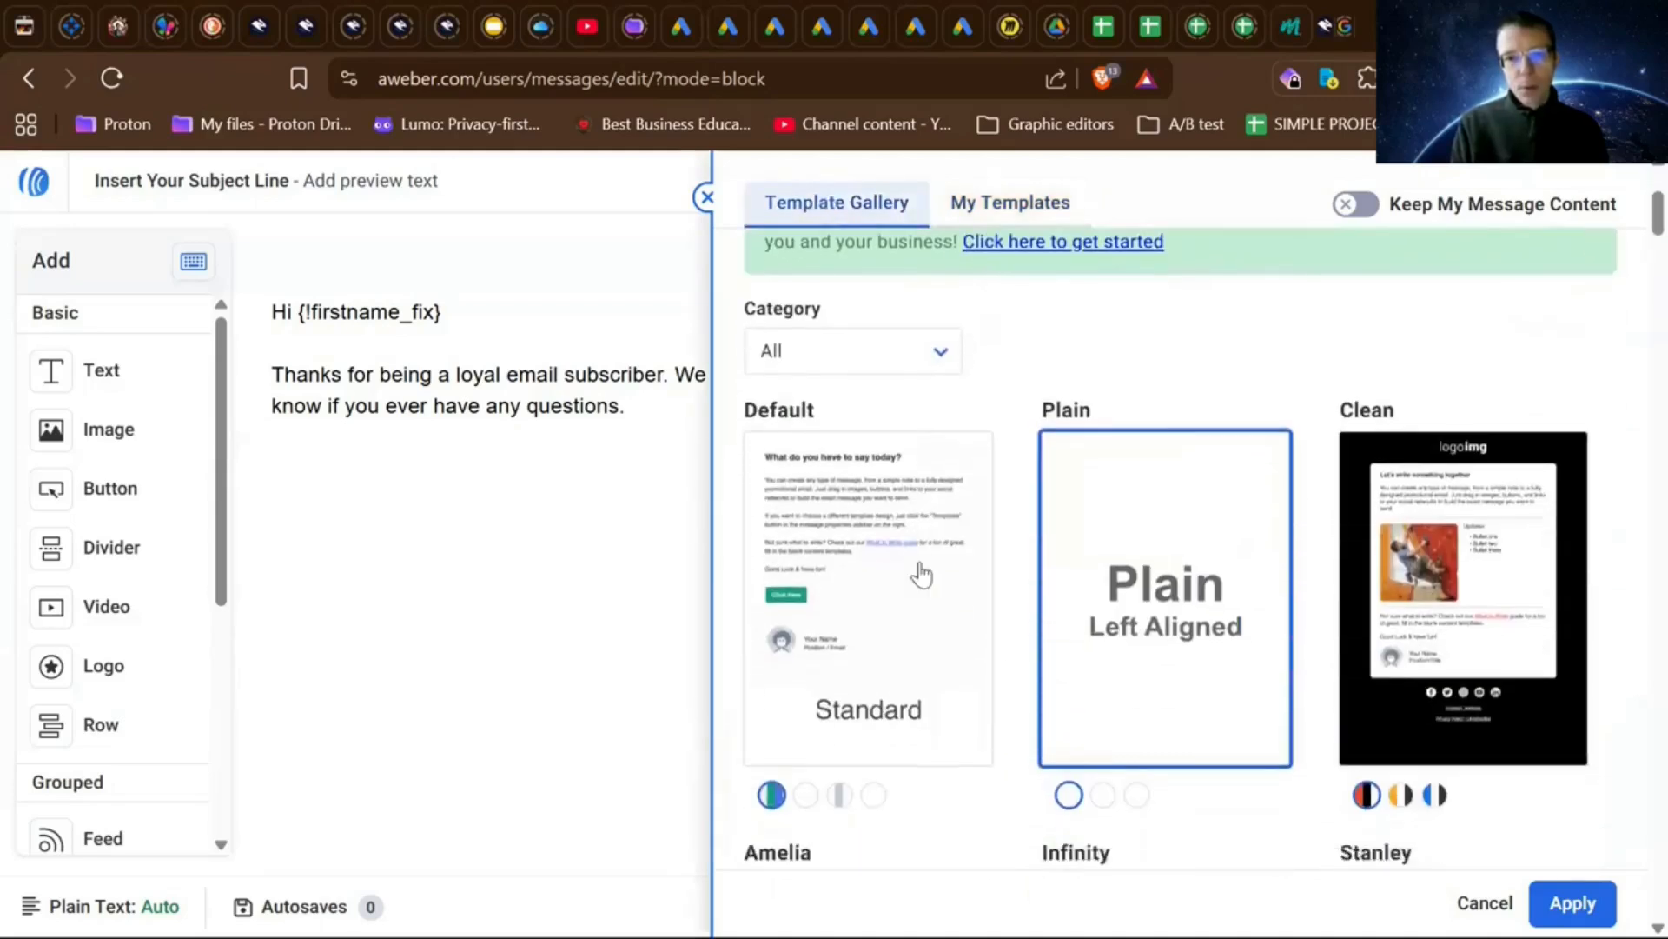
scroll(921, 574, "down", 3)
scroll(921, 569, "up", 6)
scroll(921, 565, "down", 7)
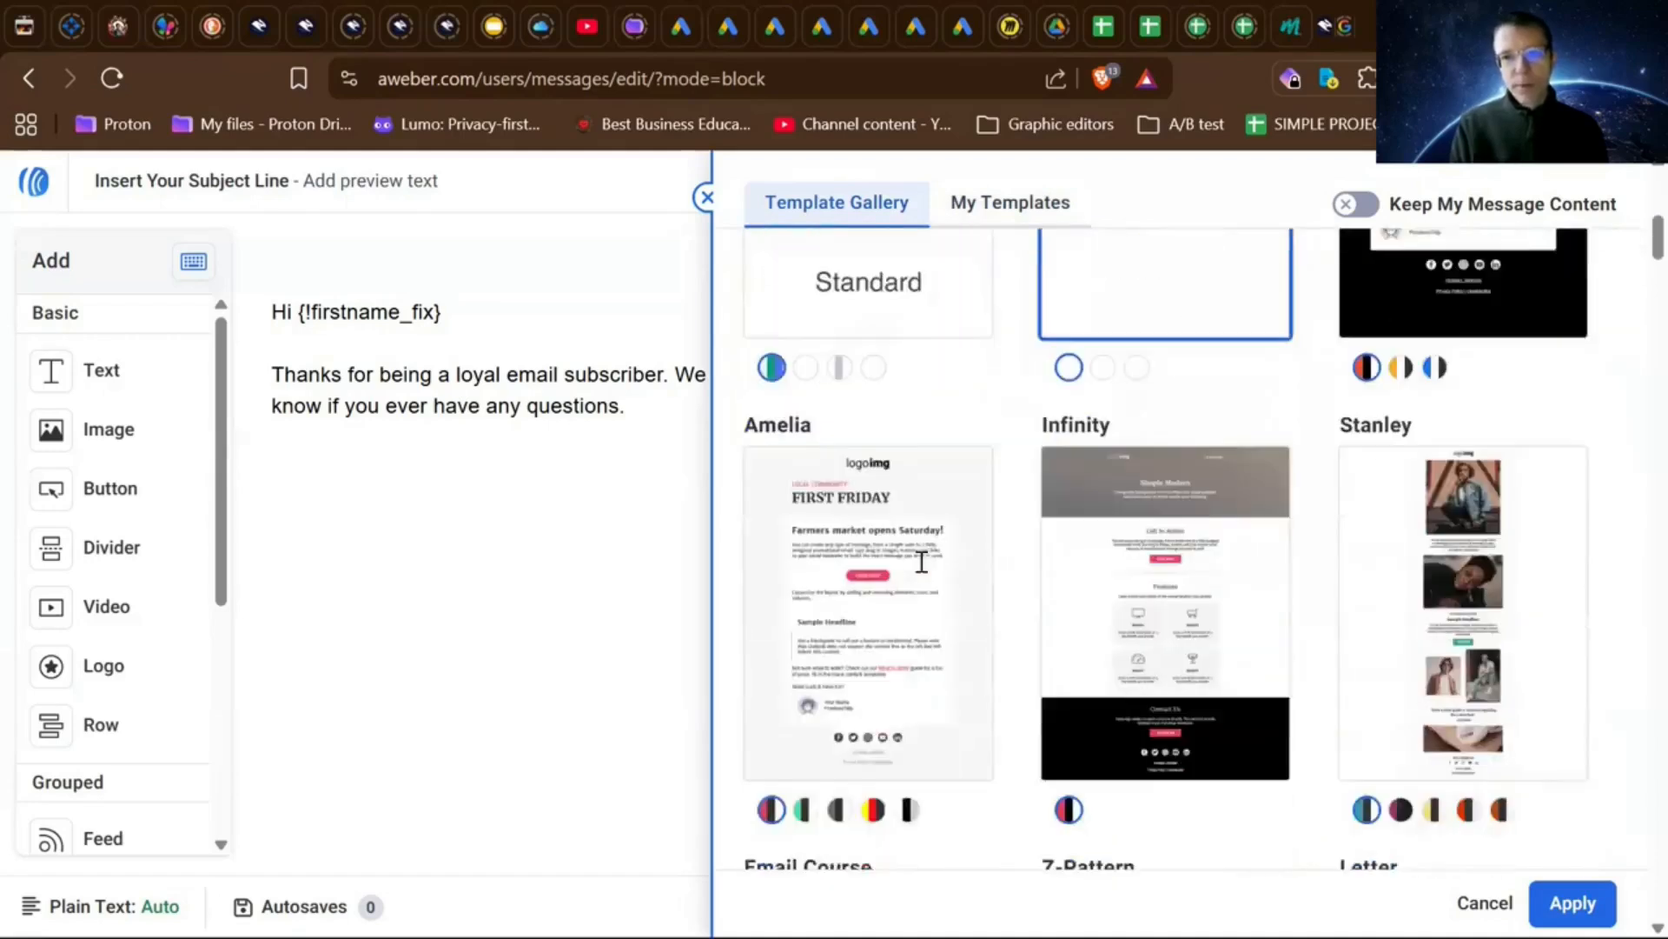
scroll(921, 565, "down", 17)
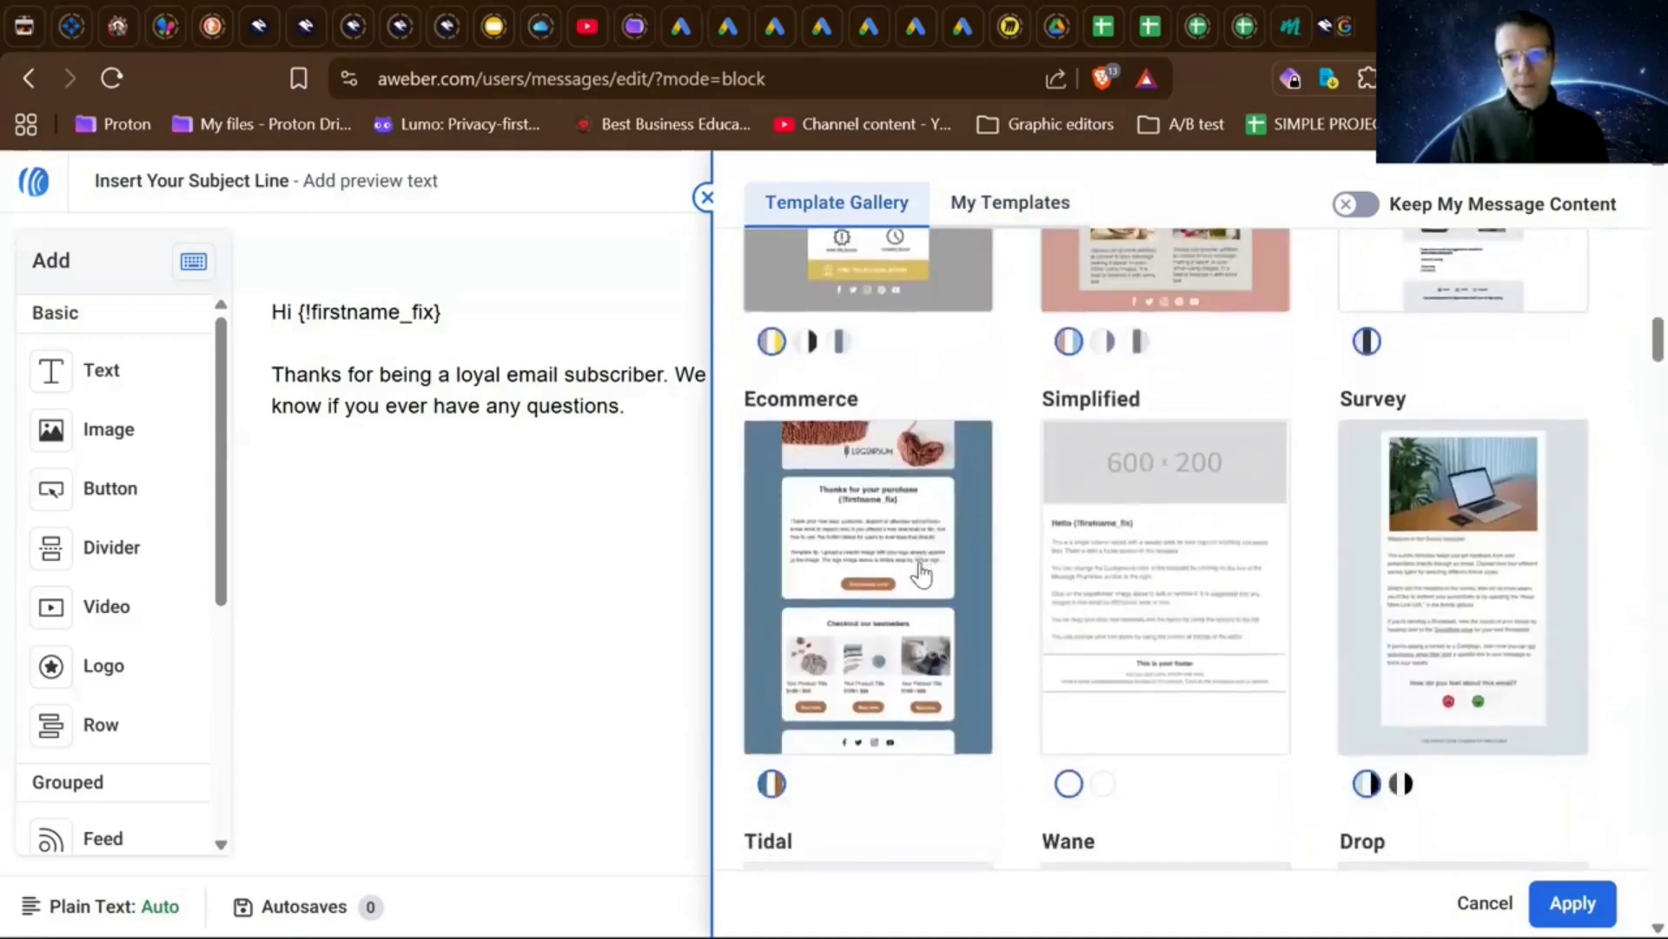
scroll(921, 573, "up", 15)
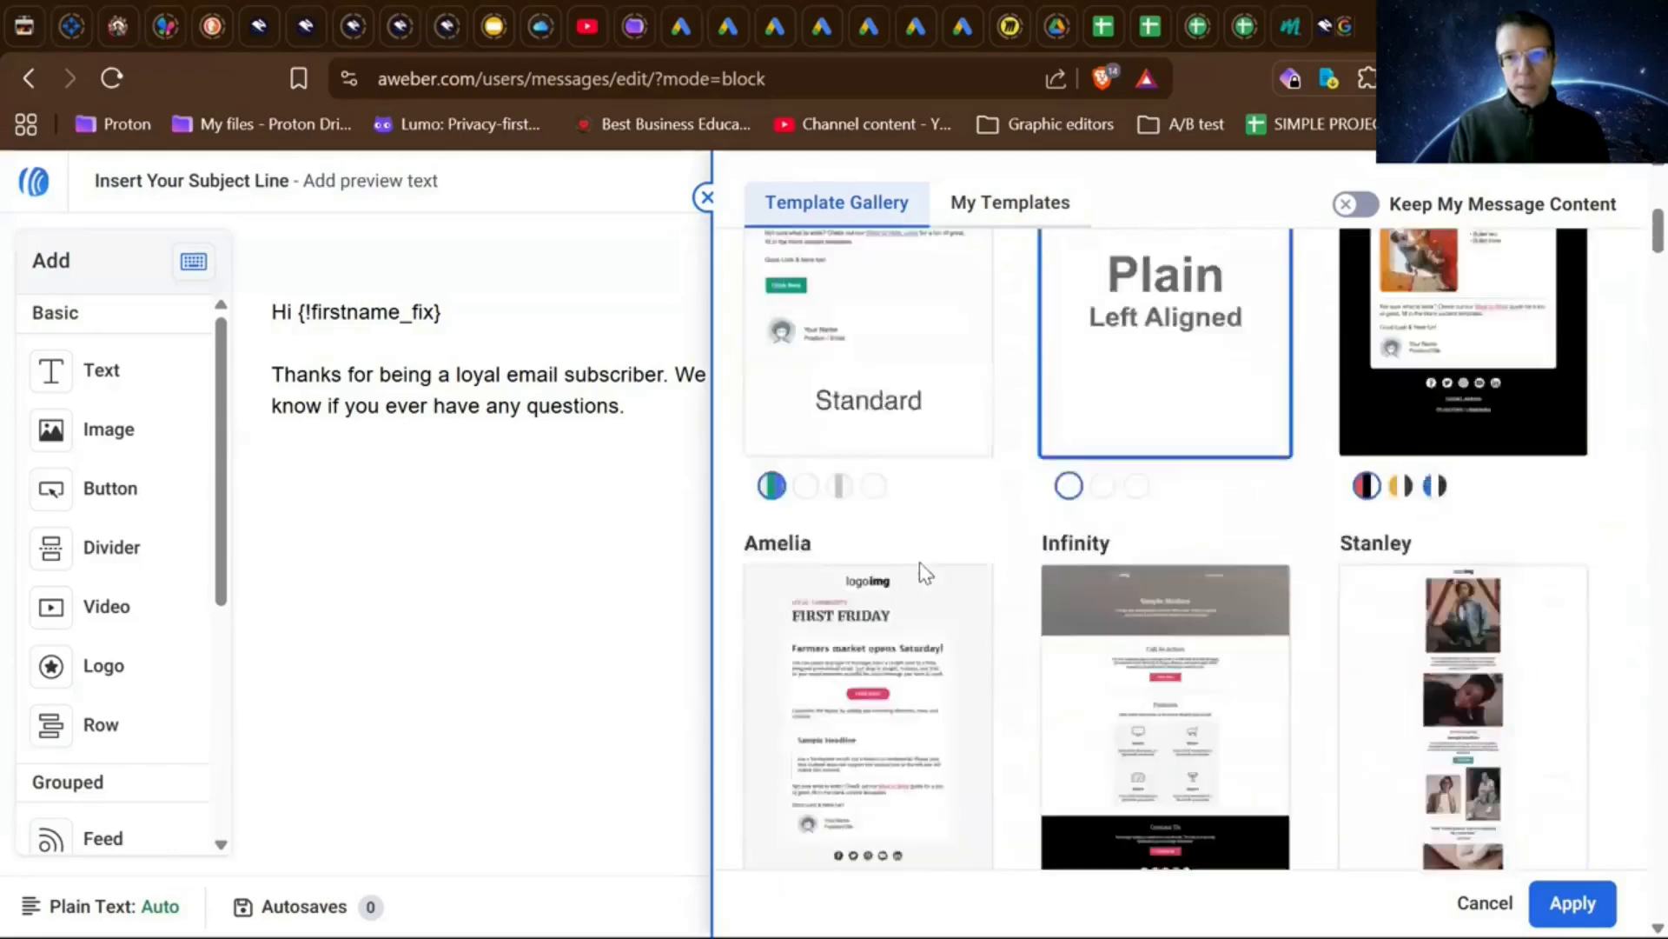
scroll(920, 562, "up", 8)
scroll(921, 563, "down", 2)
scroll(921, 563, "up", 2)
scroll(922, 565, "down", 8)
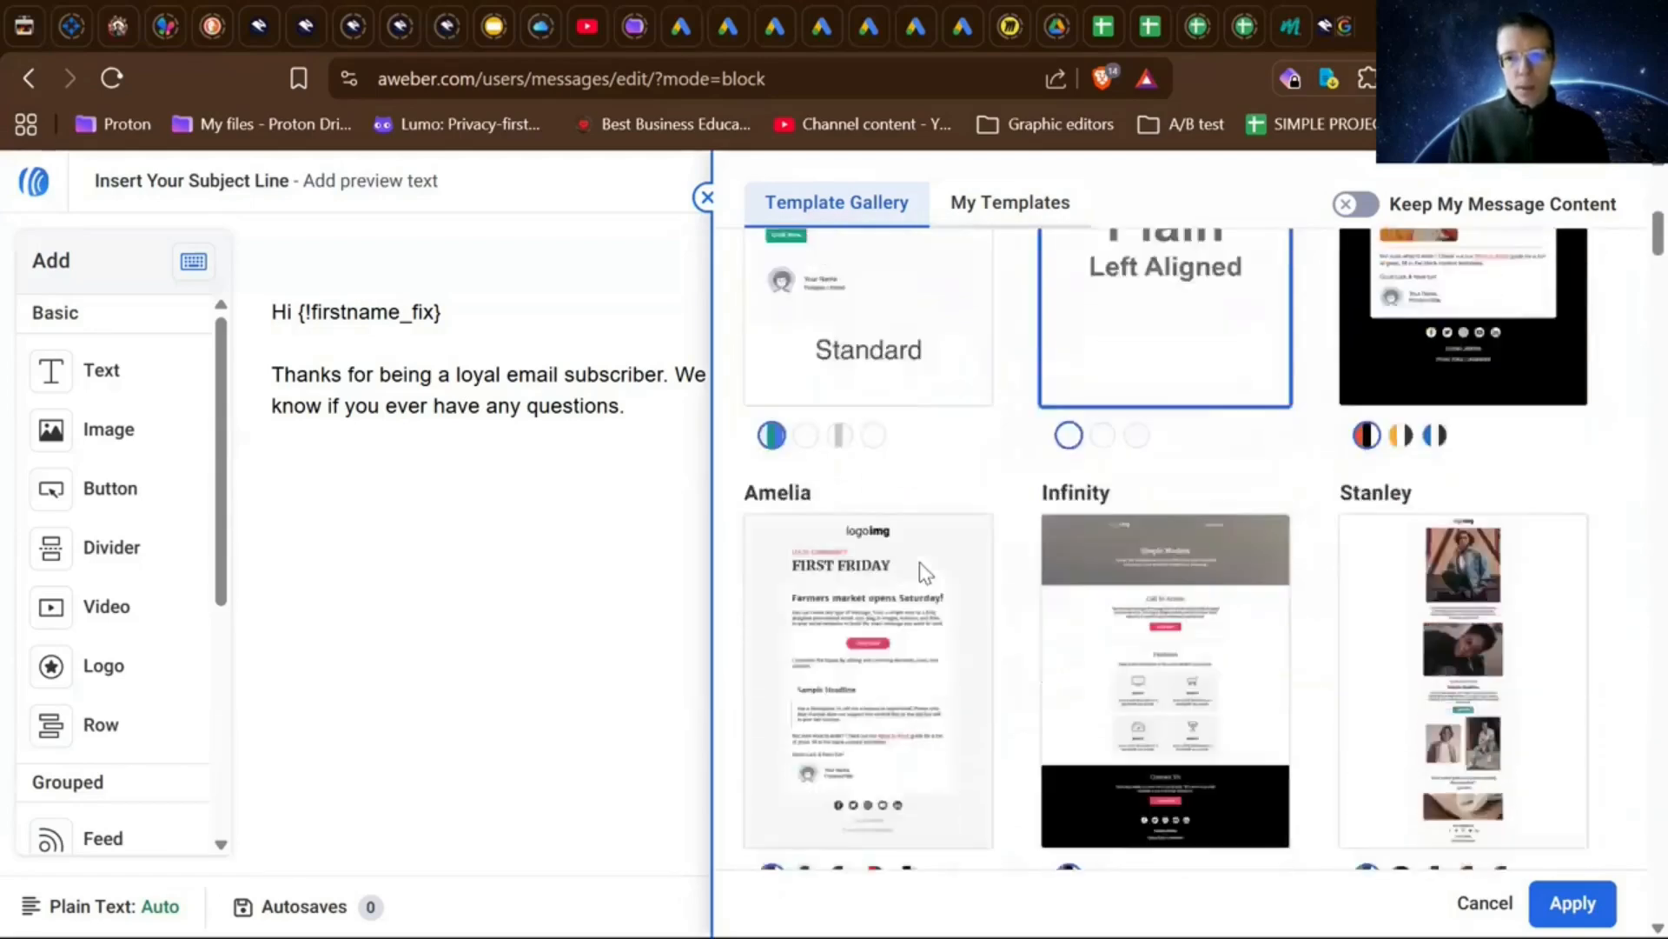
scroll(919, 563, "down", 15)
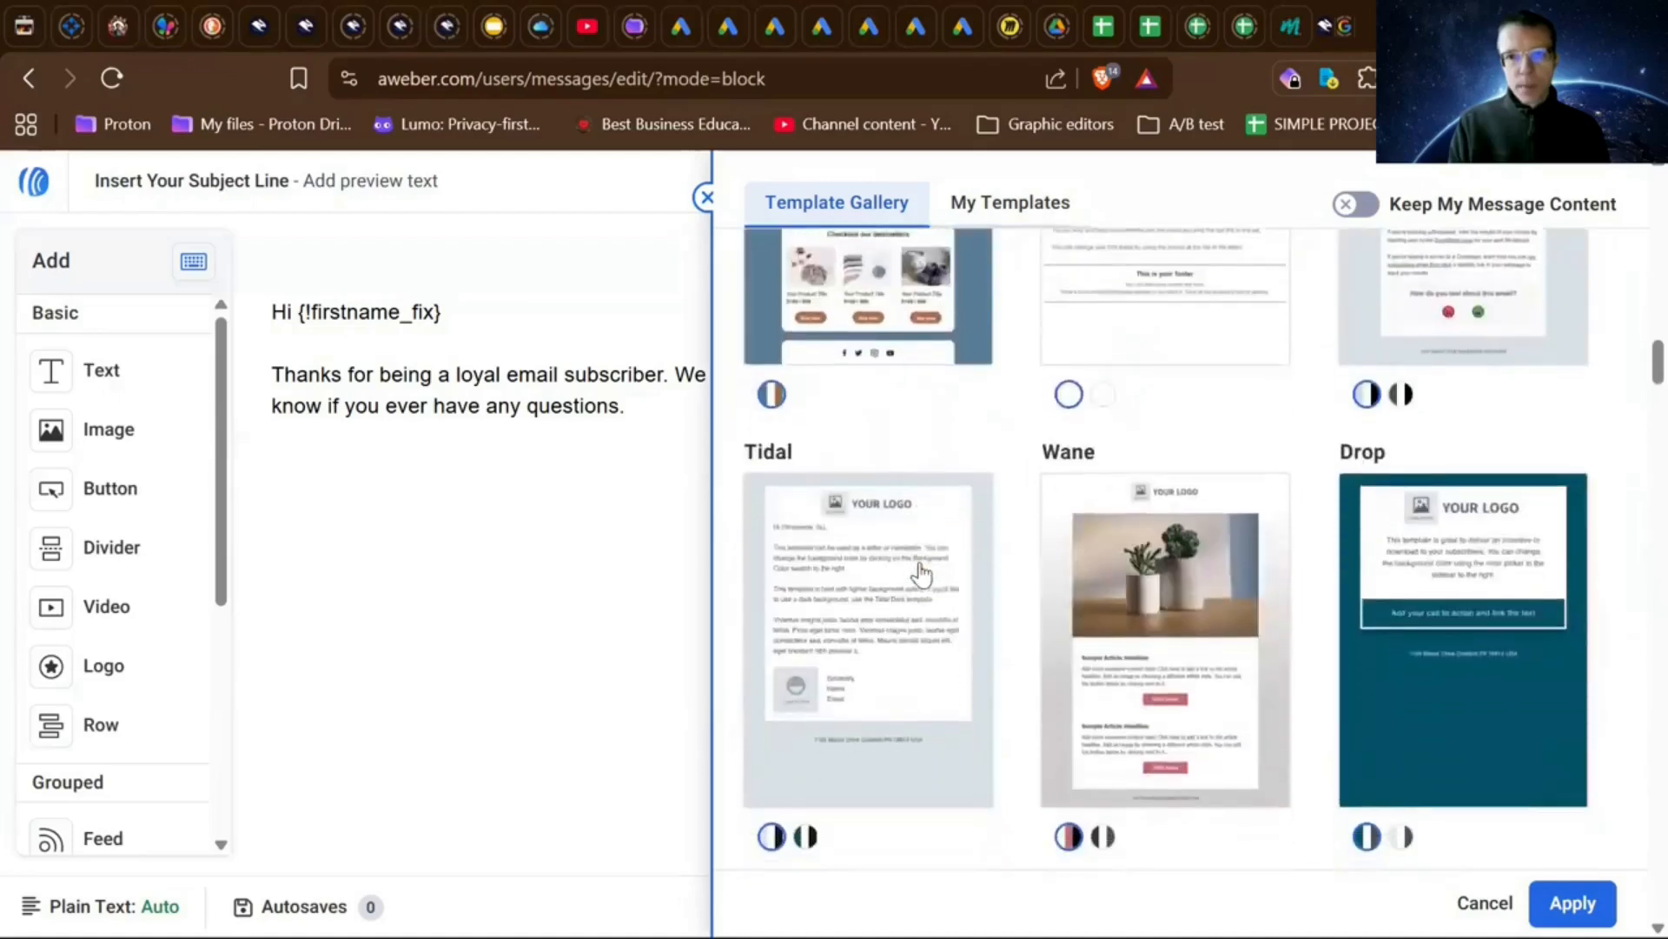
scroll(922, 570, "down", 10)
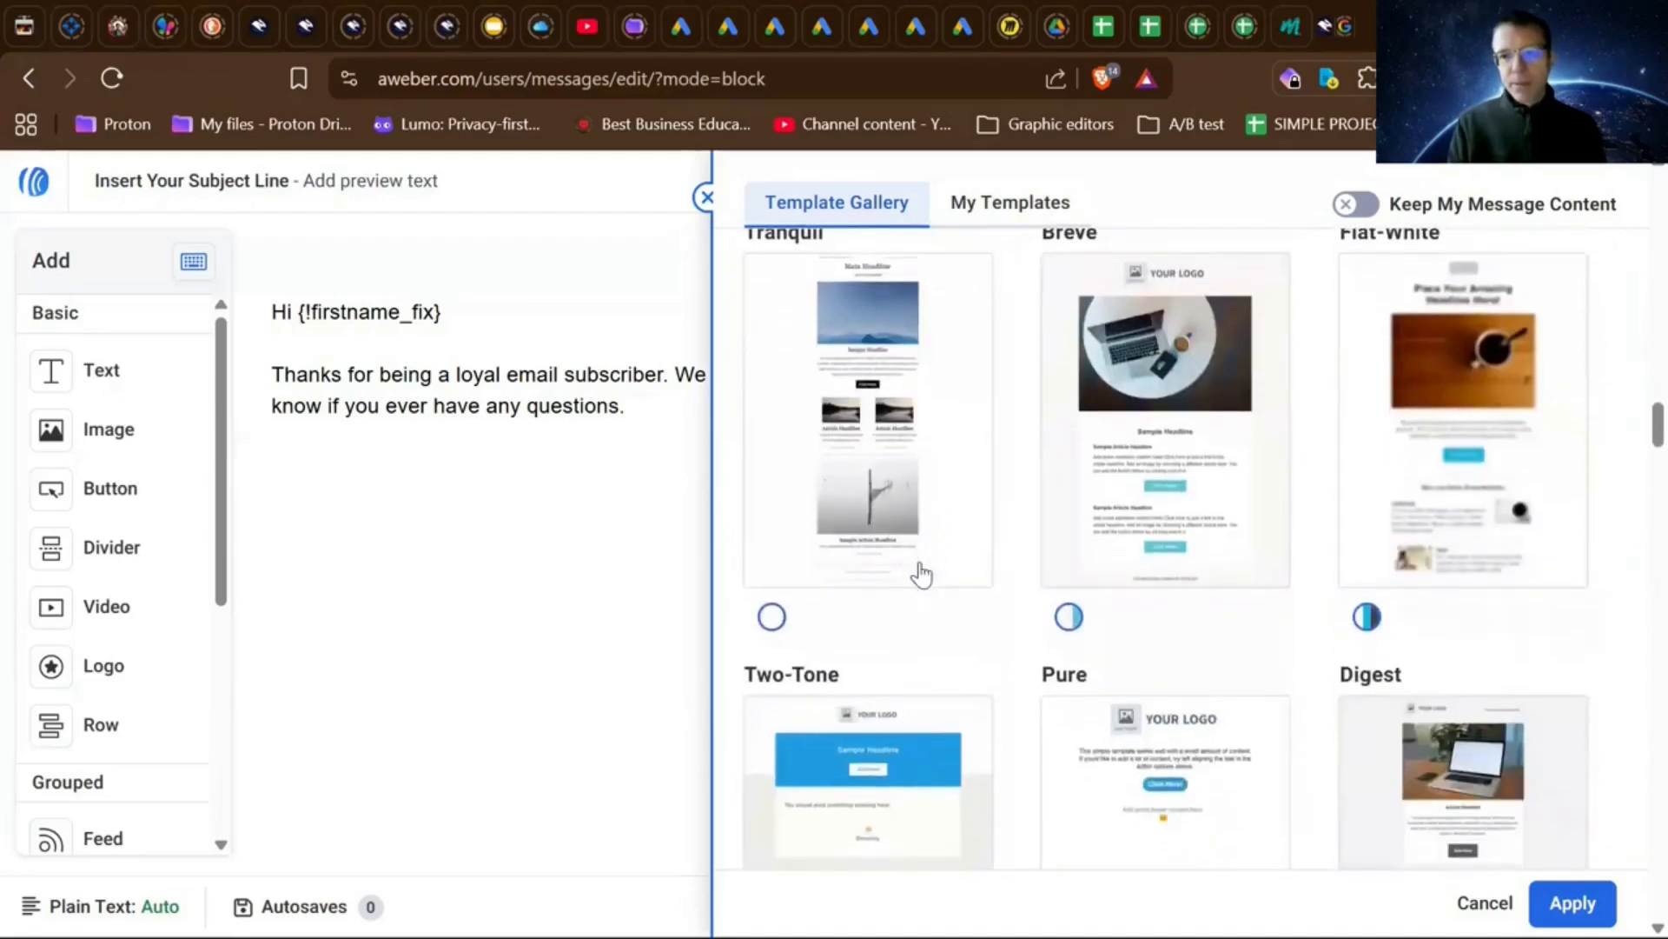
scroll(921, 573, "down", 2)
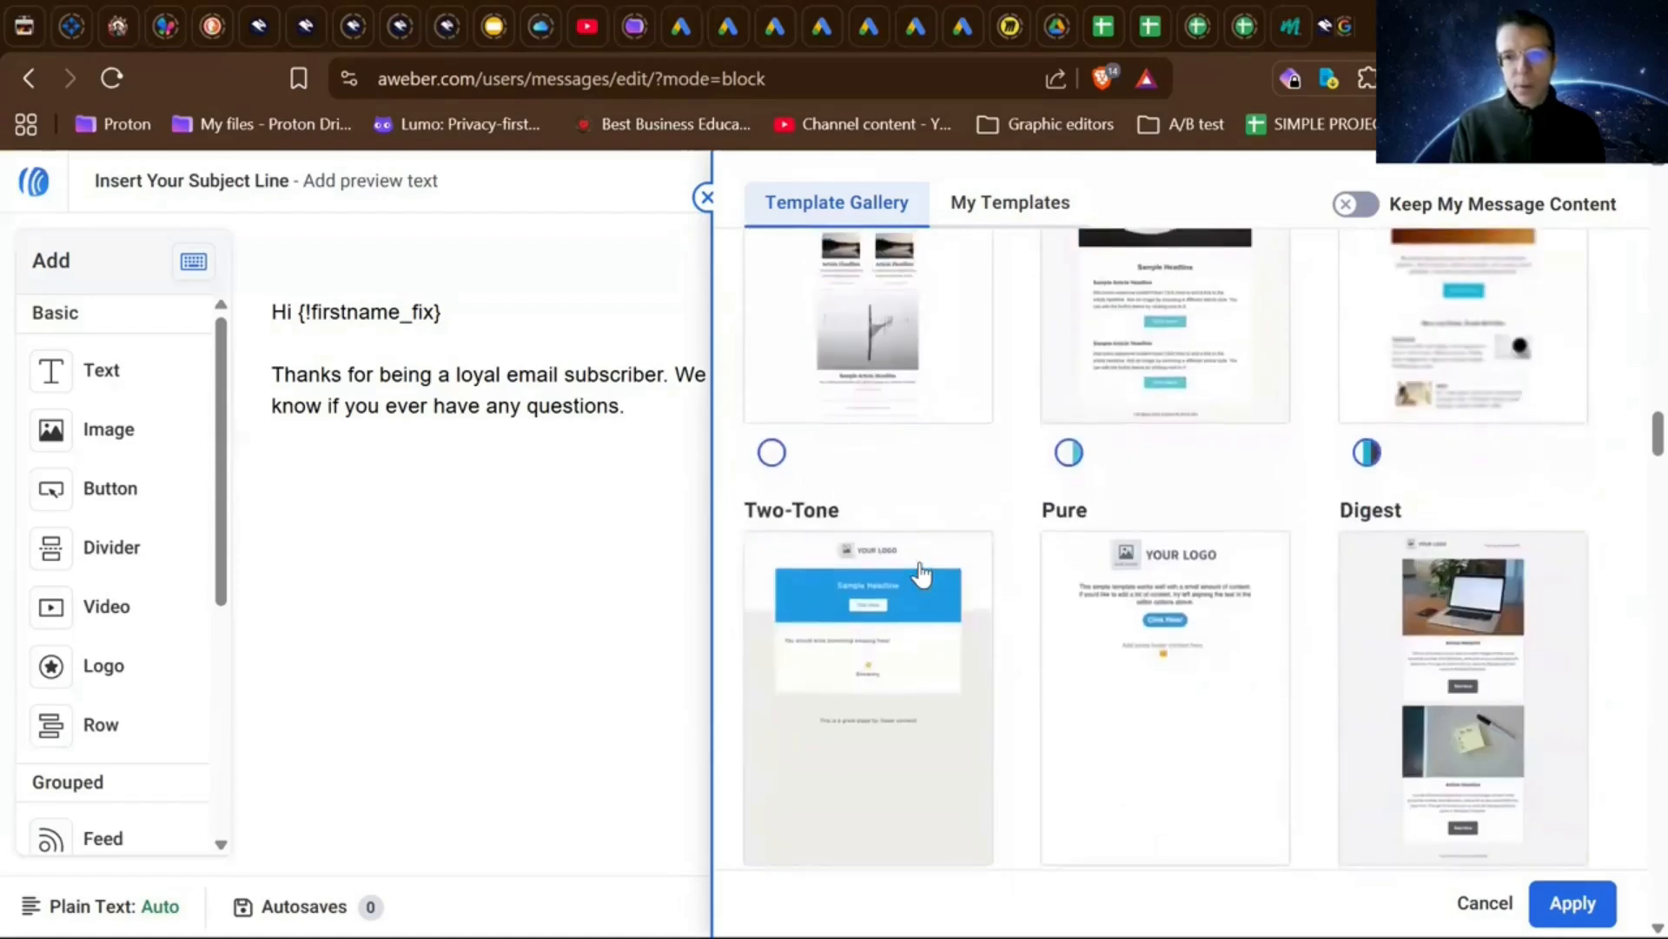
scroll(921, 573, "down", 2)
scroll(921, 573, "down", 4)
scroll(921, 574, "down", 8)
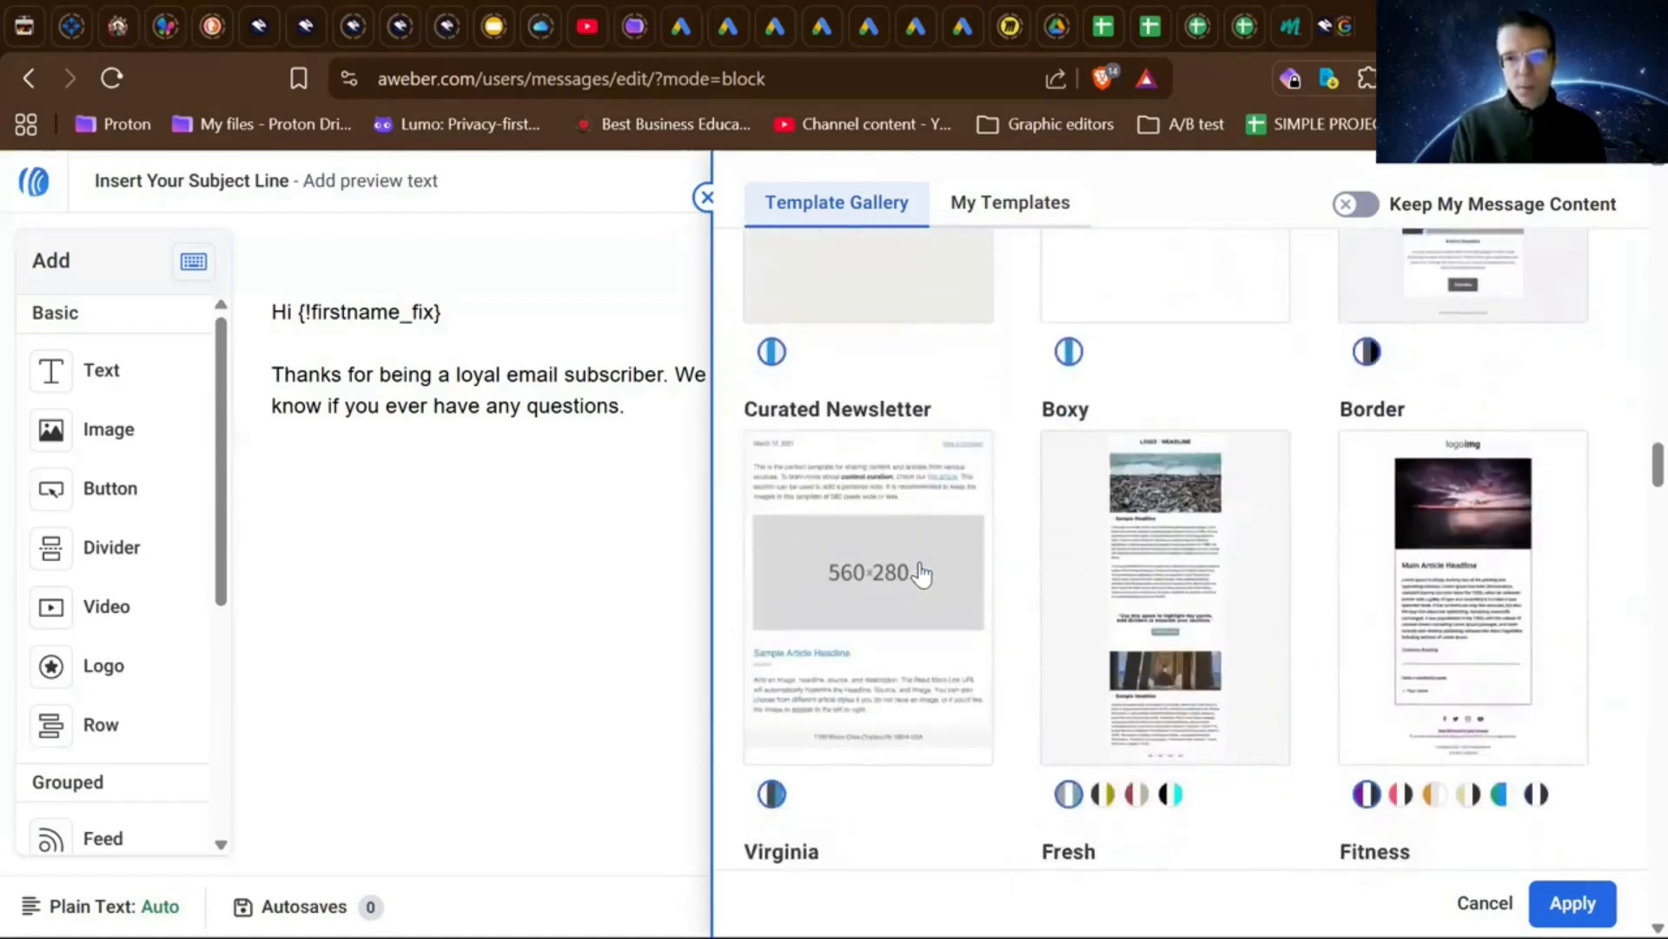
scroll(921, 573, "down", 6)
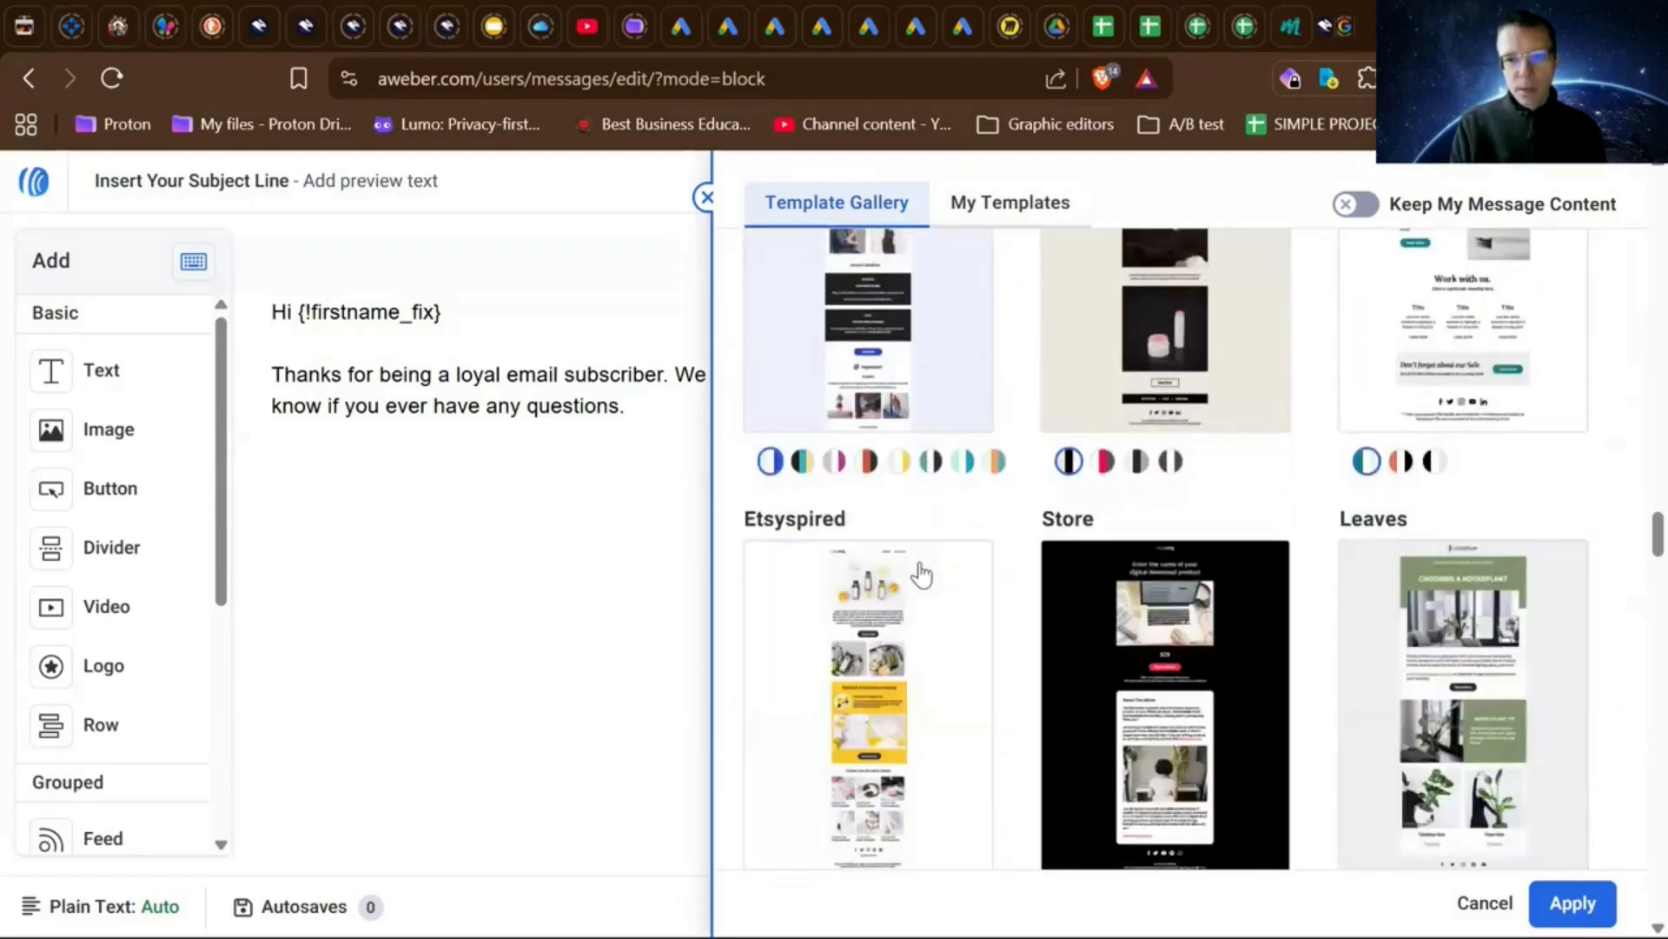
scroll(921, 573, "down", 5)
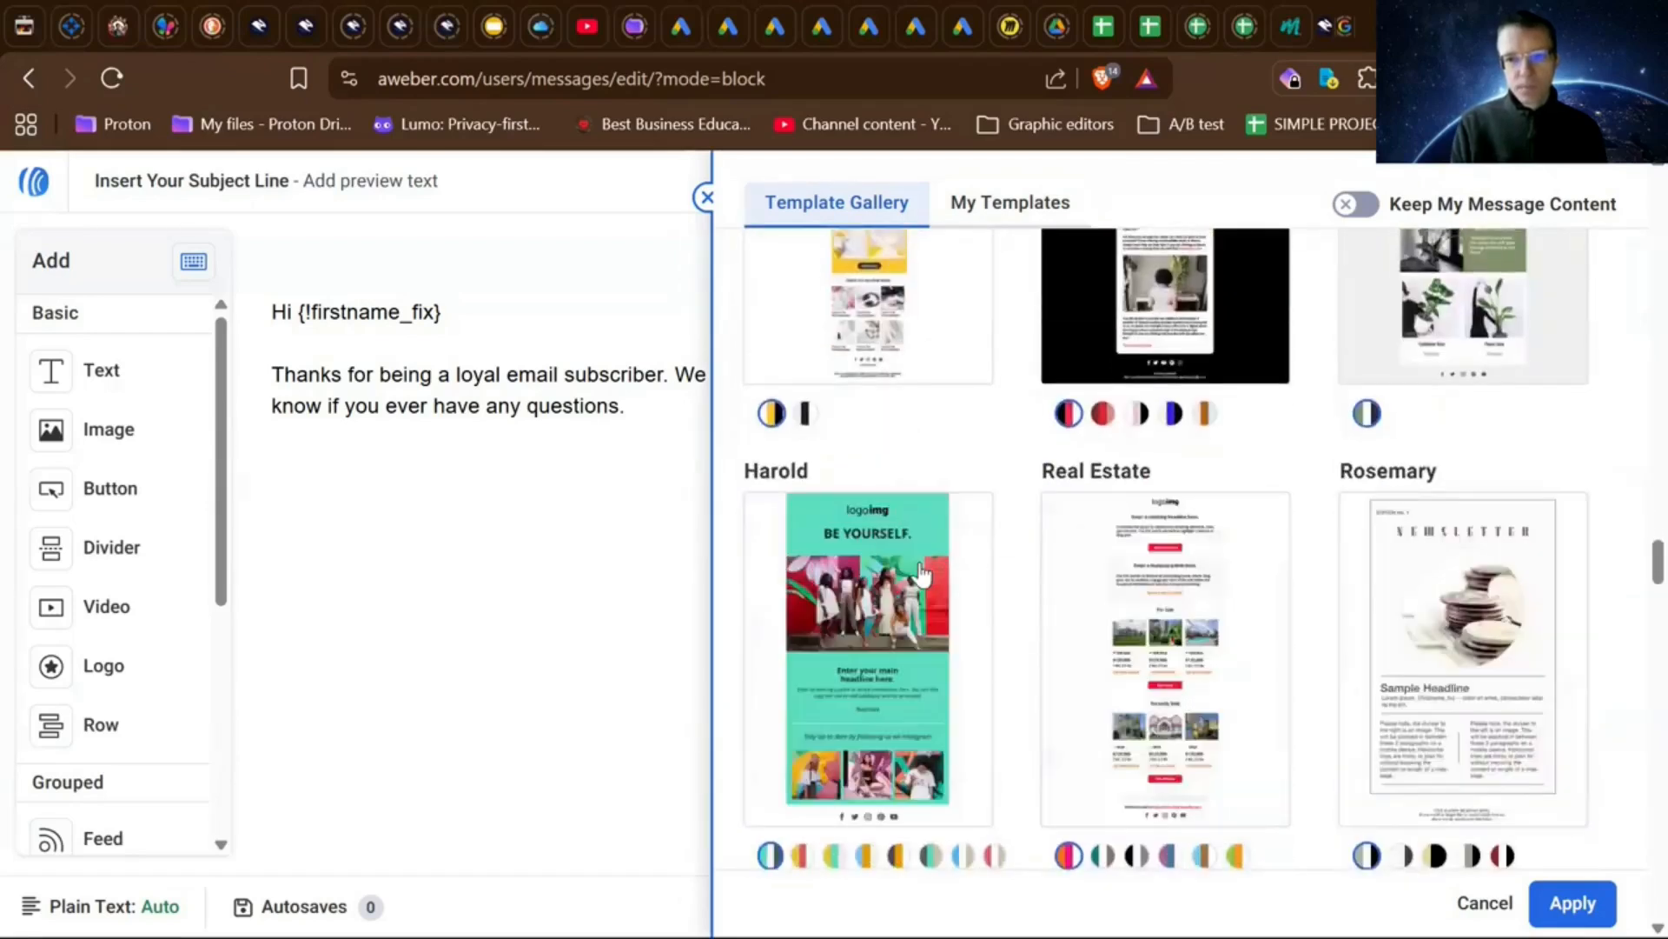
scroll(921, 574, "down", 12)
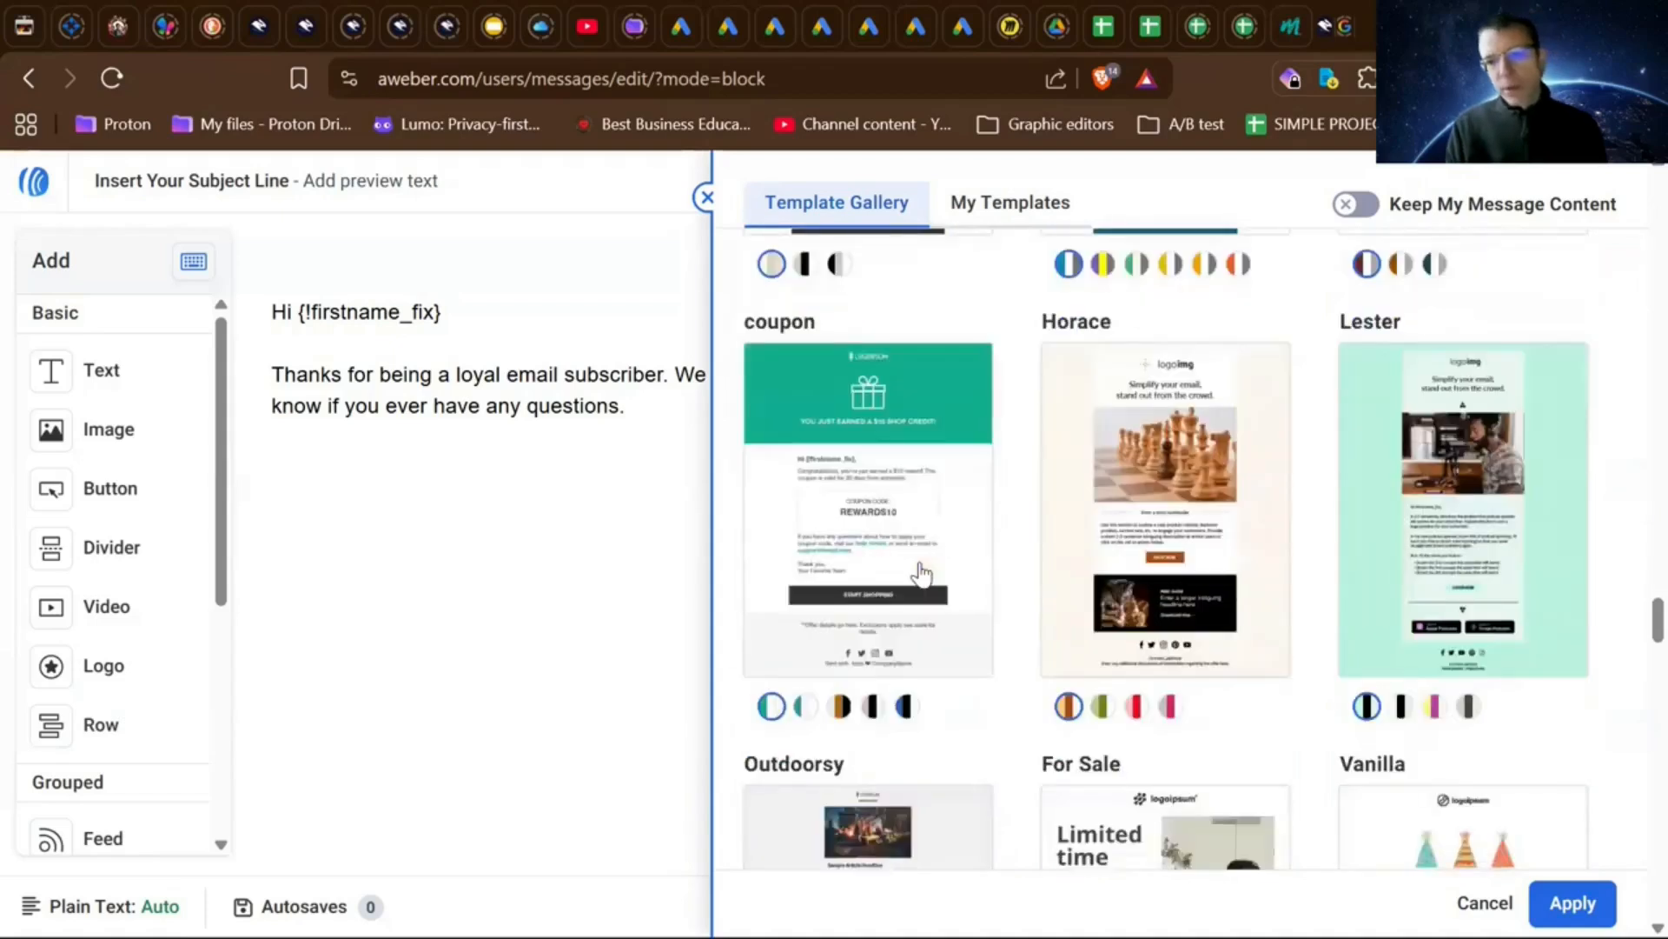
scroll(923, 574, "down", 4)
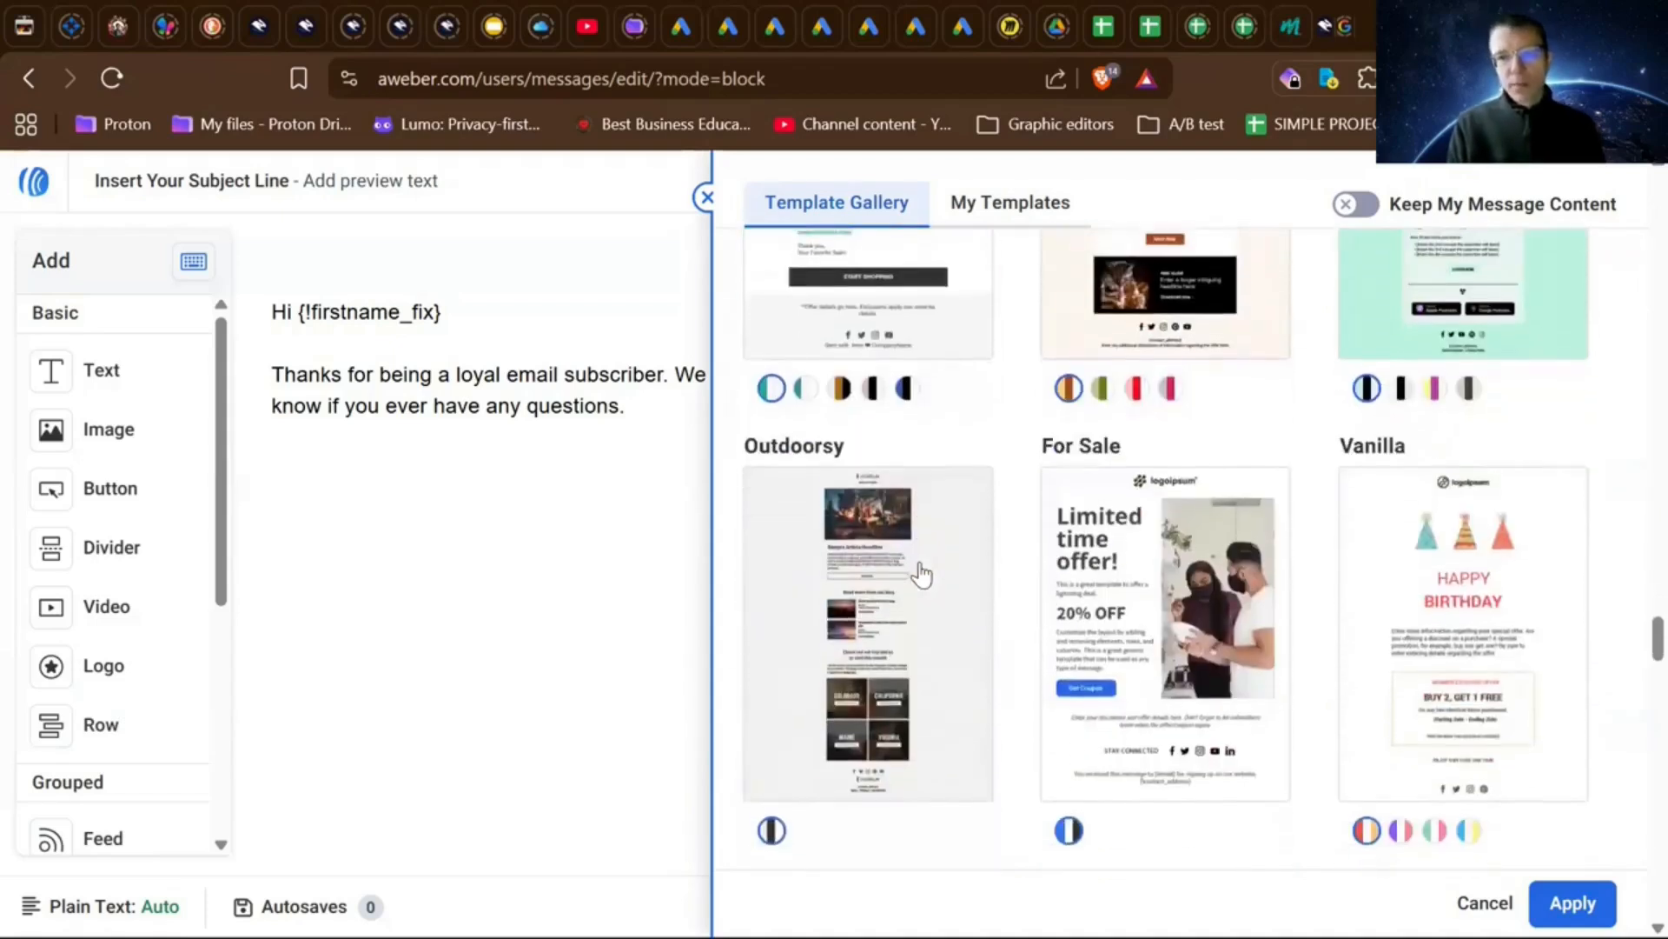
scroll(922, 573, "down", 4)
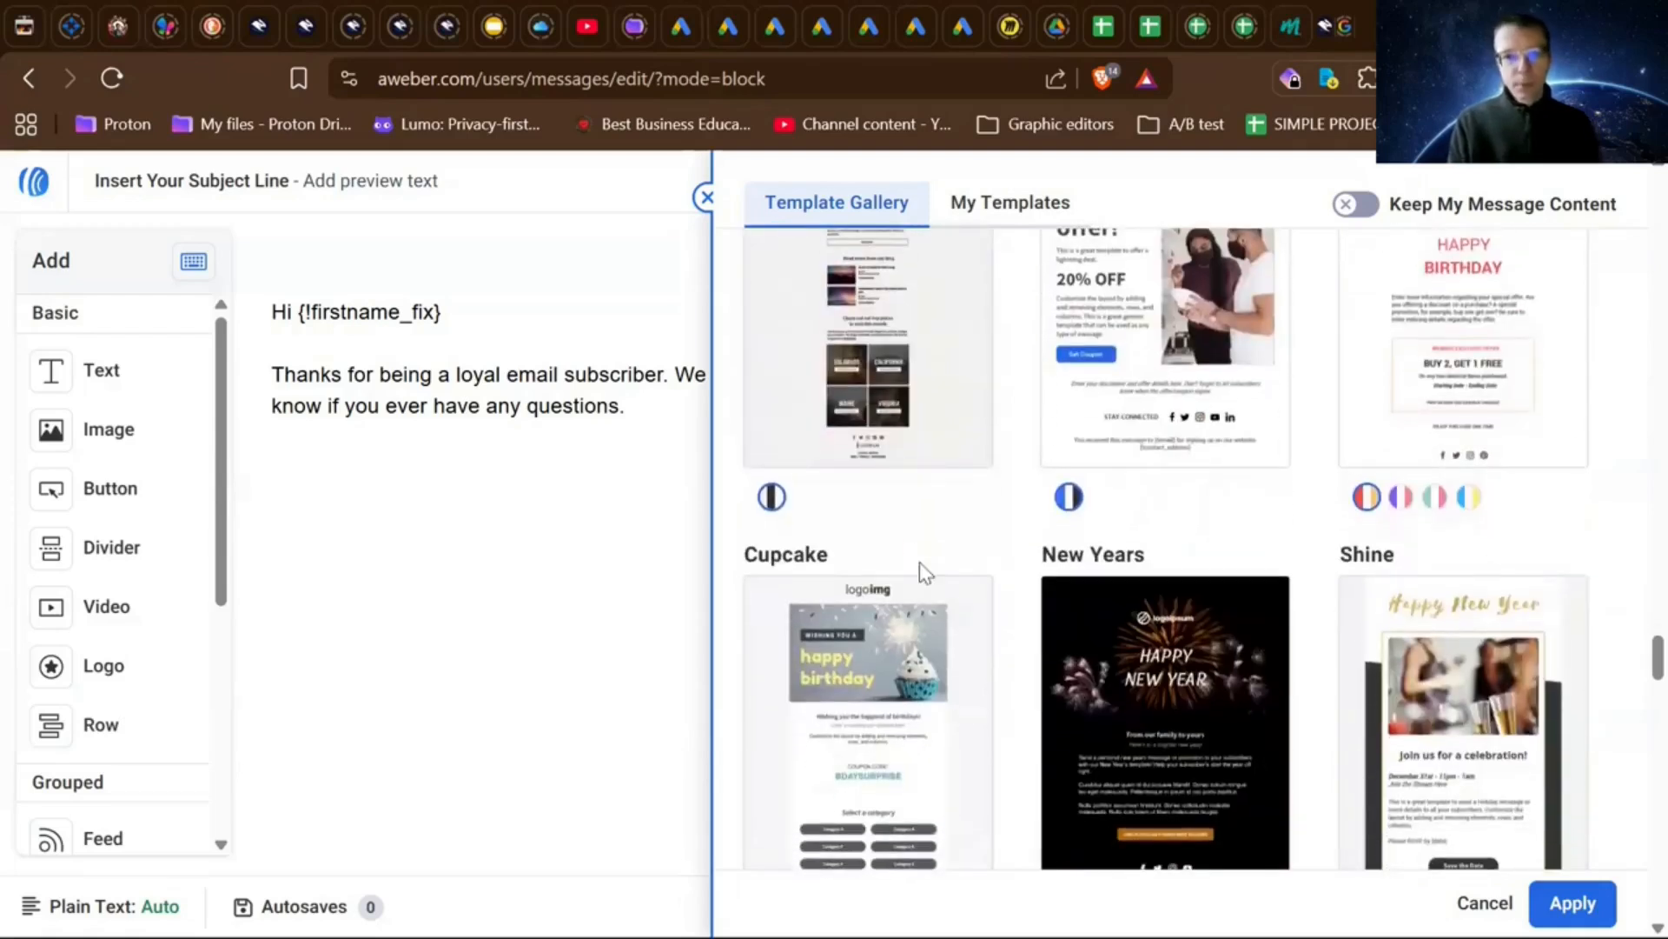
scroll(920, 561, "down", 1)
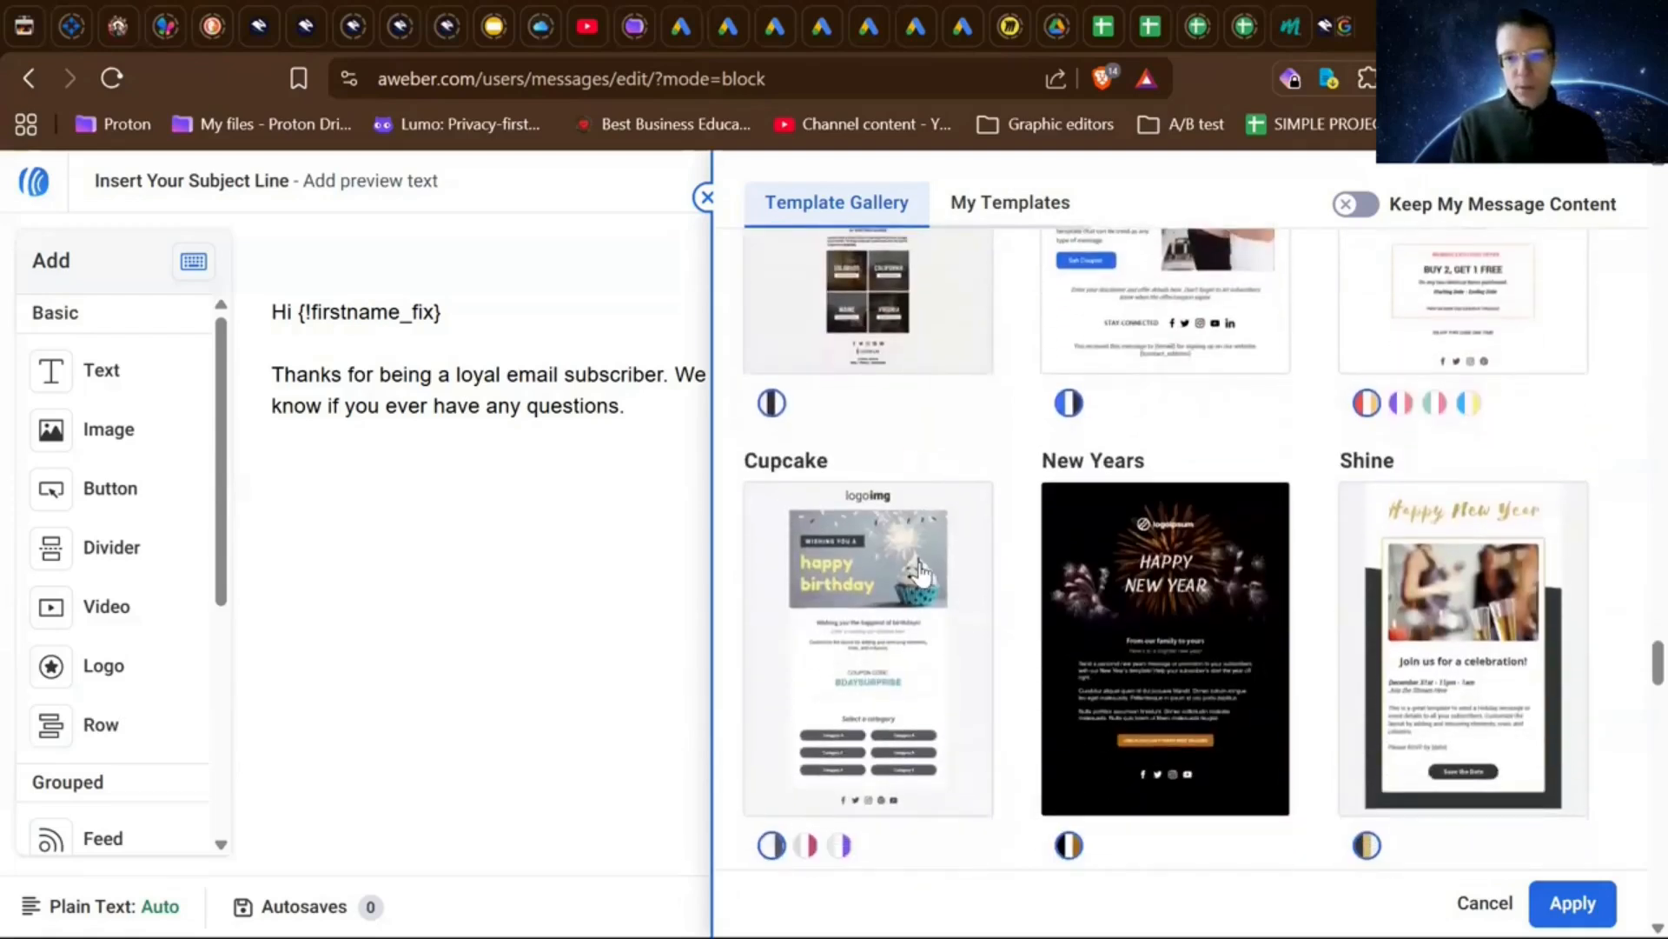
scroll(922, 574, "down", 8)
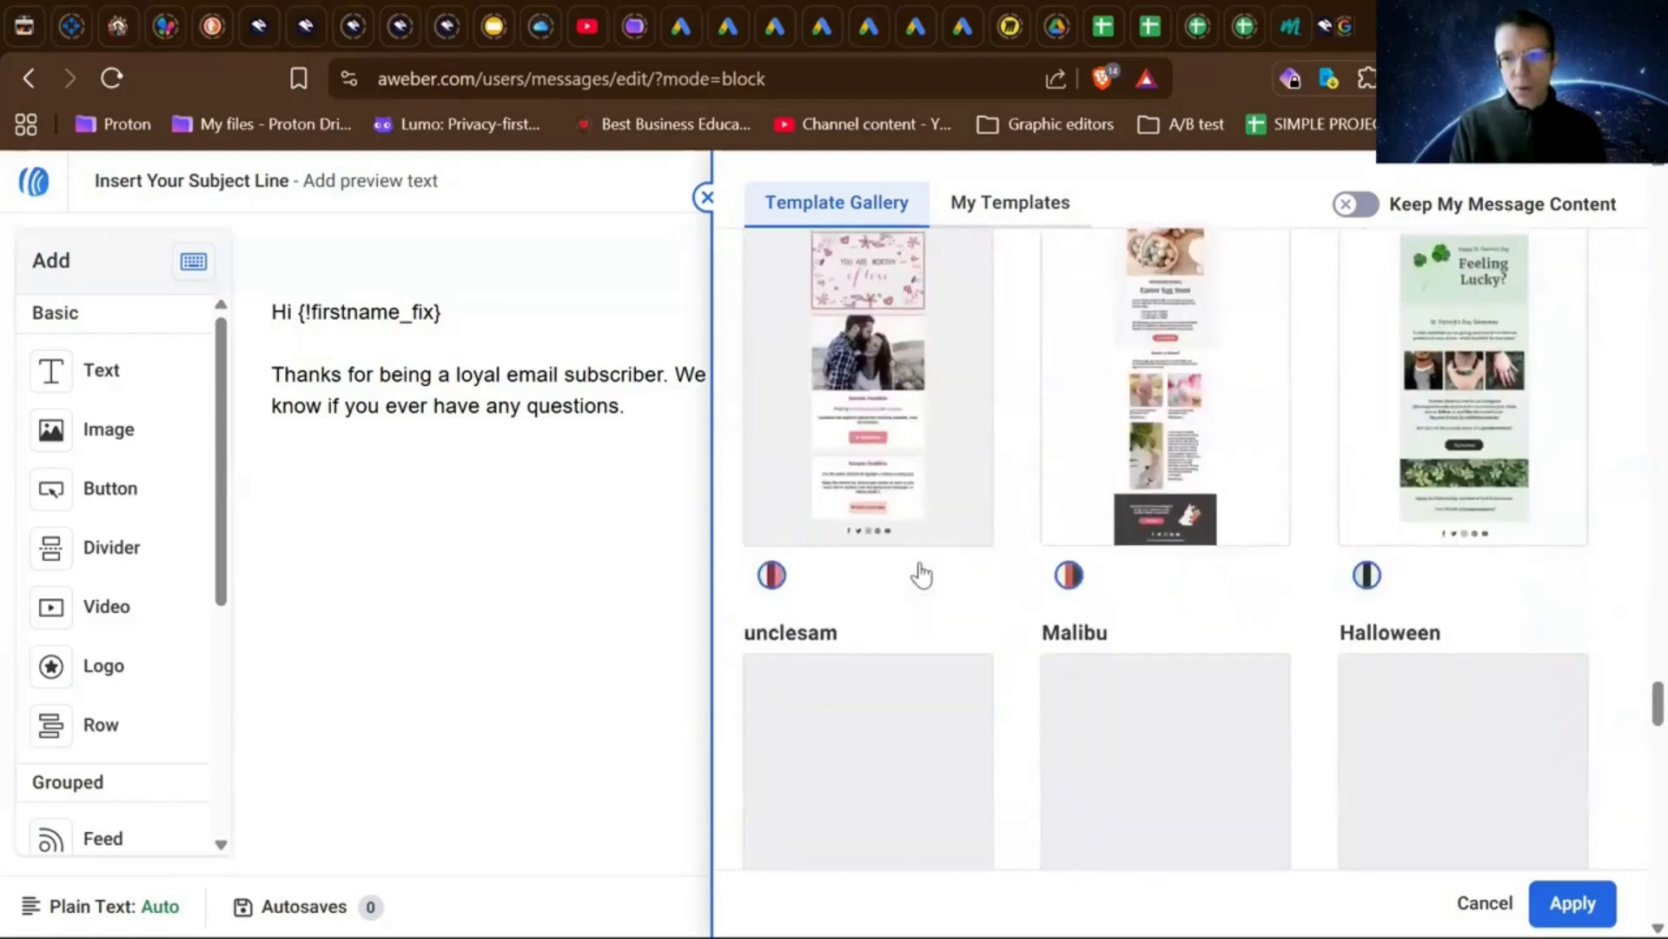
scroll(926, 573, "down", 5)
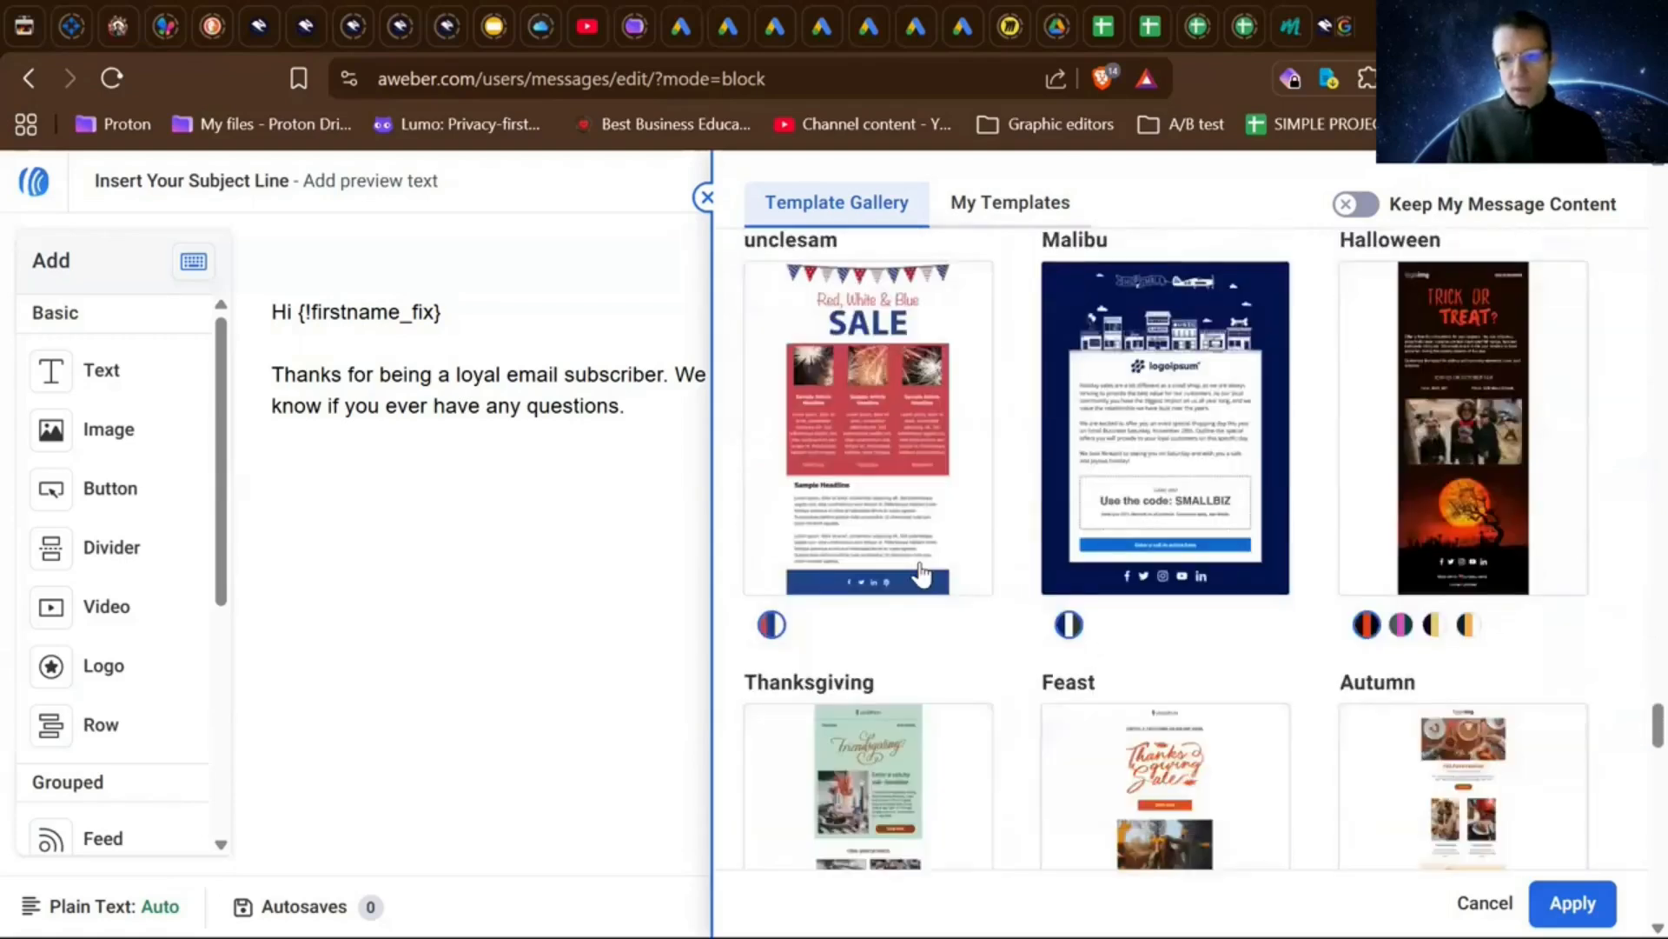
scroll(922, 574, "down", 6)
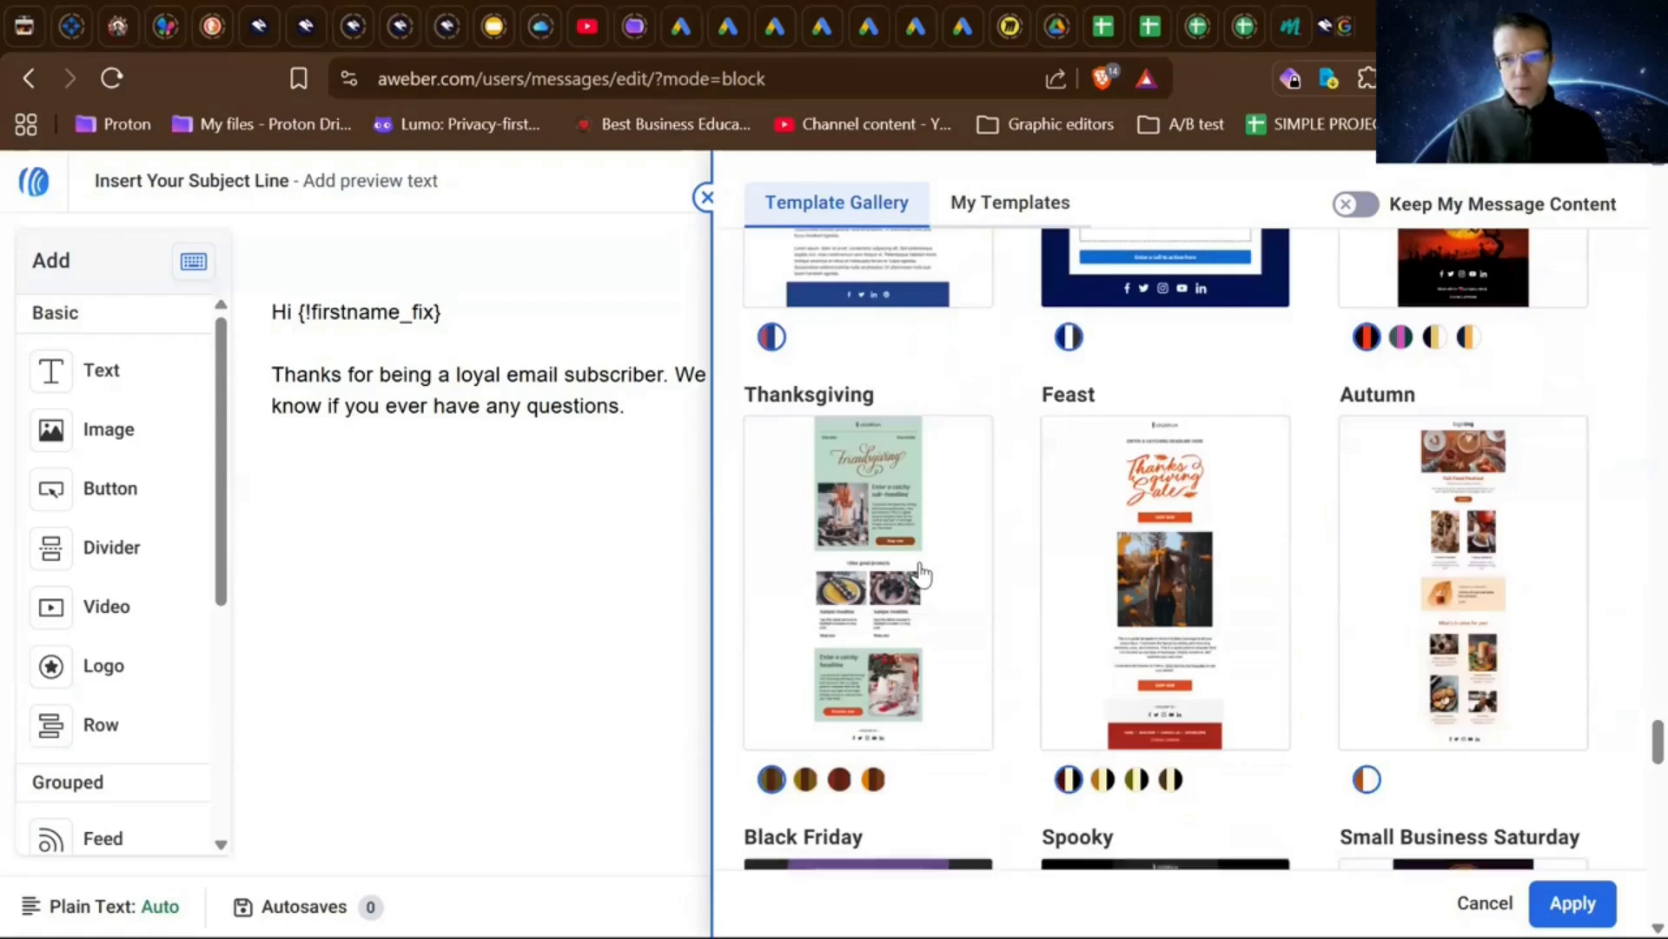
scroll(922, 573, "down", 2)
scroll(922, 574, "down", 5)
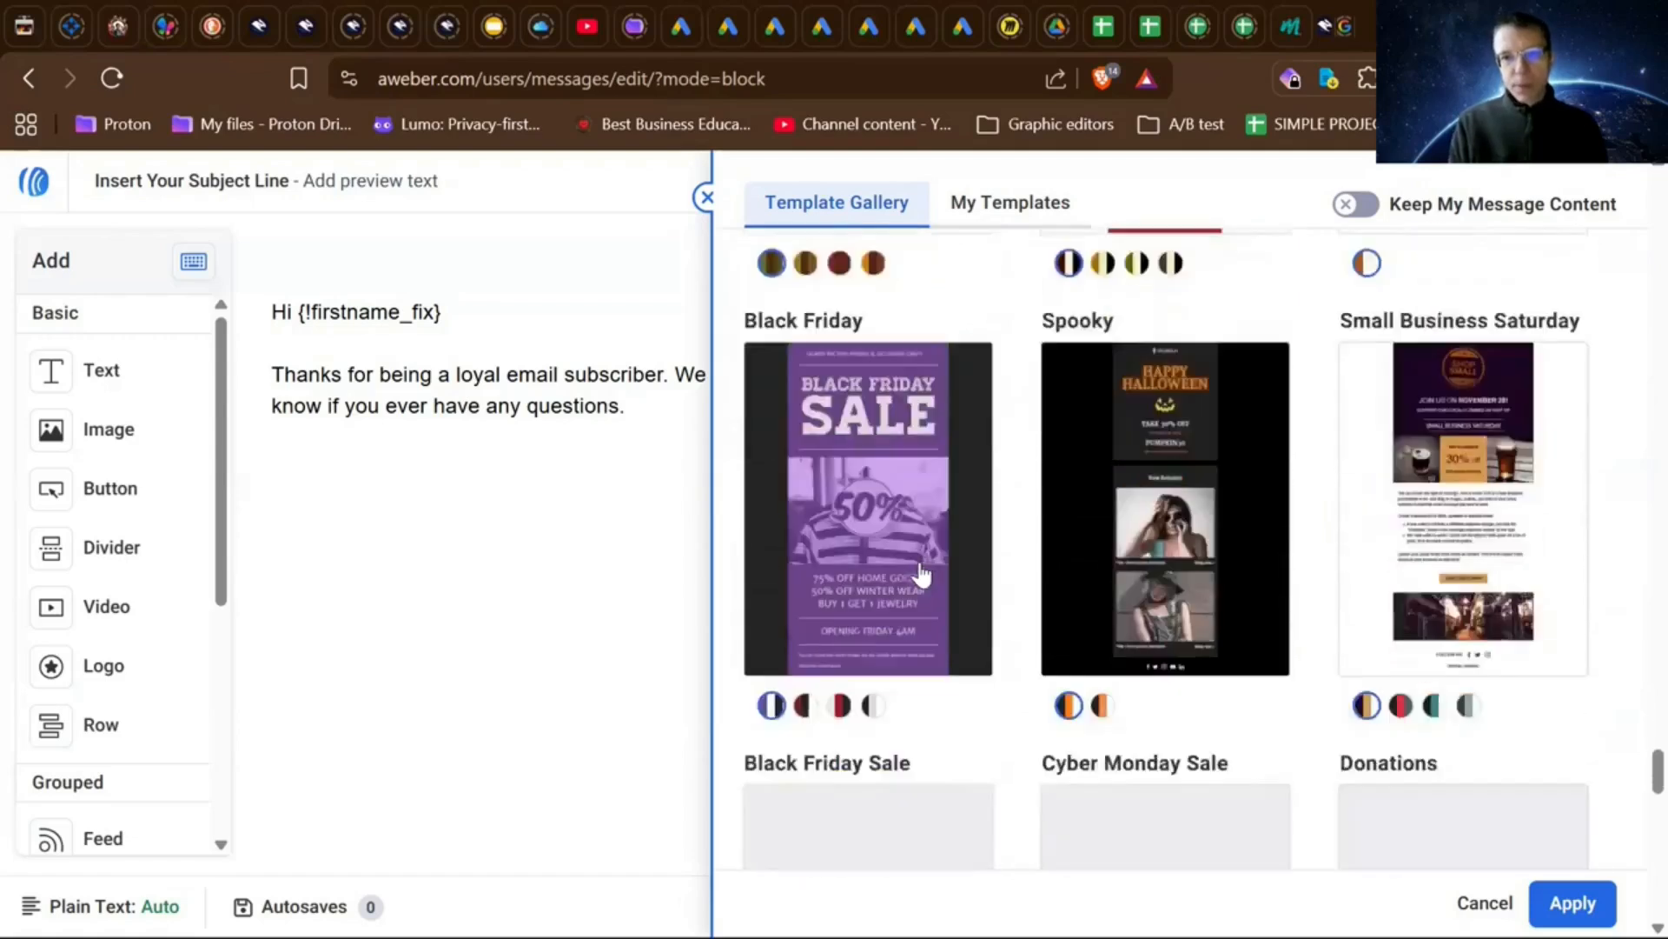
scroll(922, 574, "down", 4)
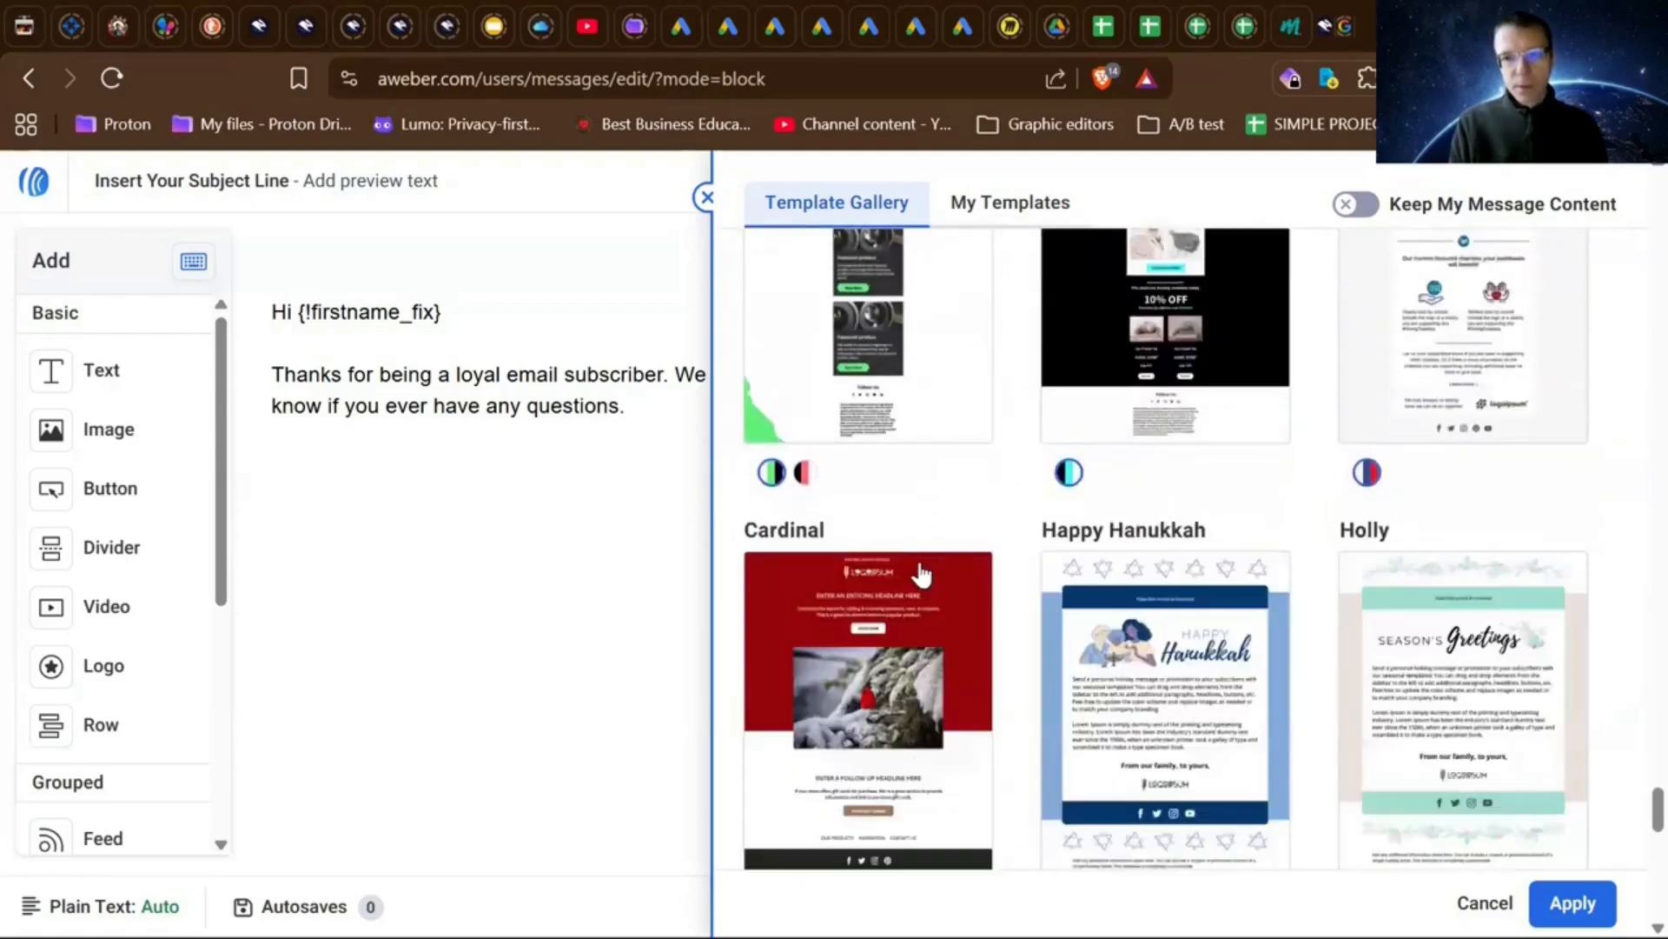
scroll(921, 573, "down", 1)
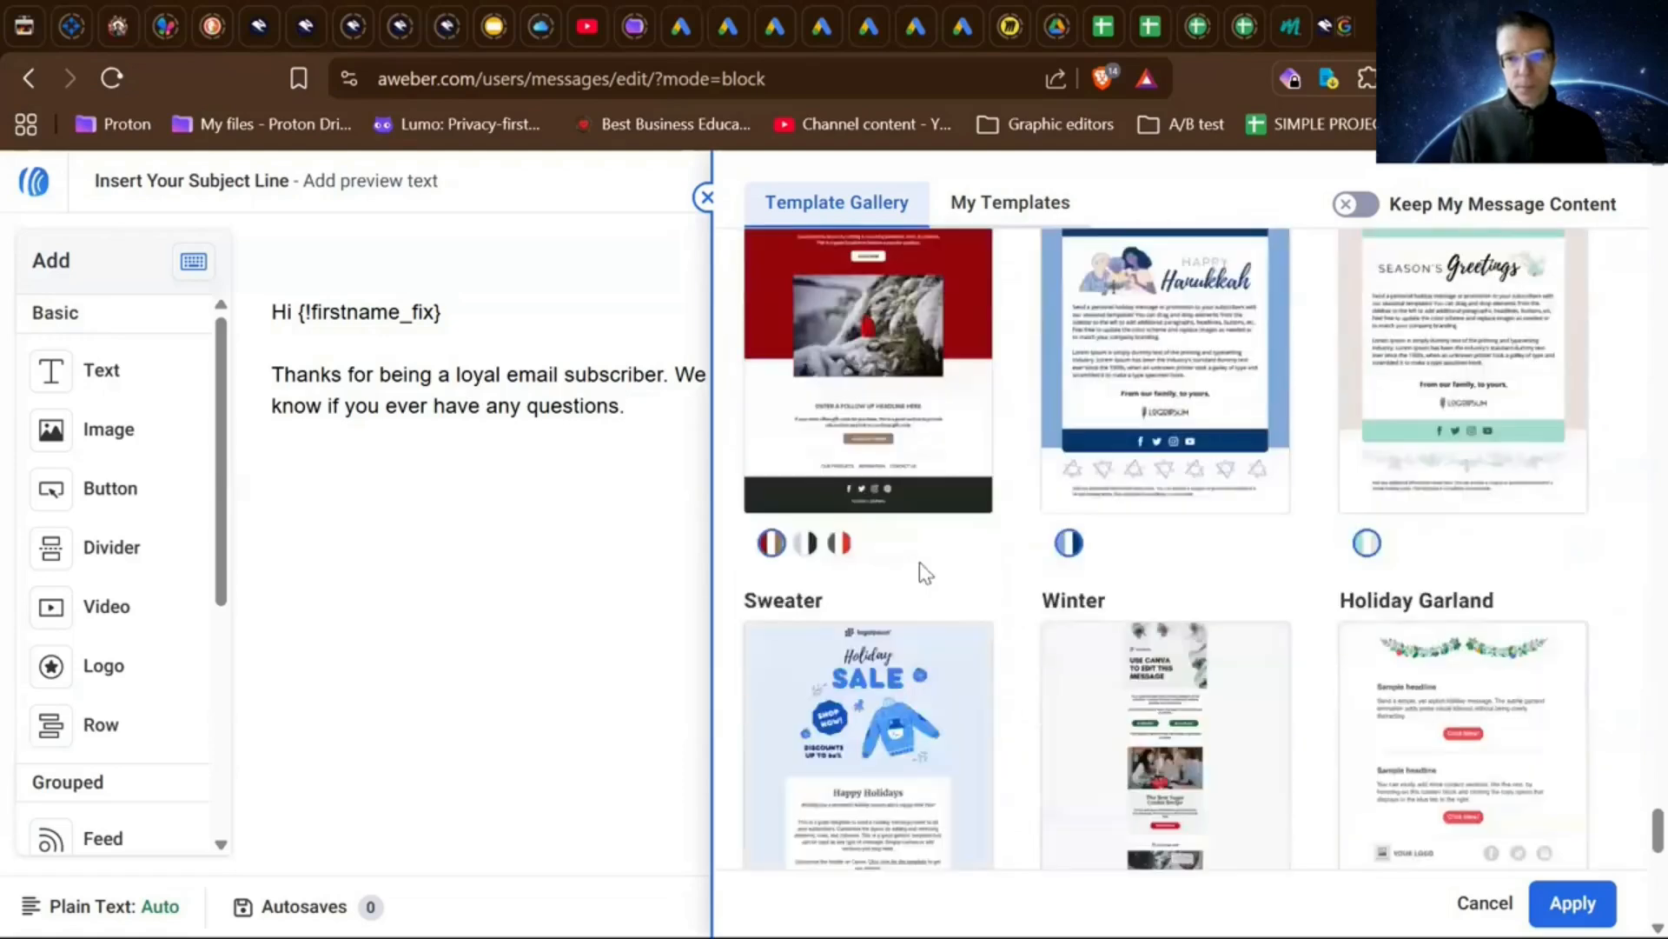
- Look through the remaining holiday and food templates at the end of the gallery and return to the basic layouts at its beginning
scroll(925, 573, "down", 5)
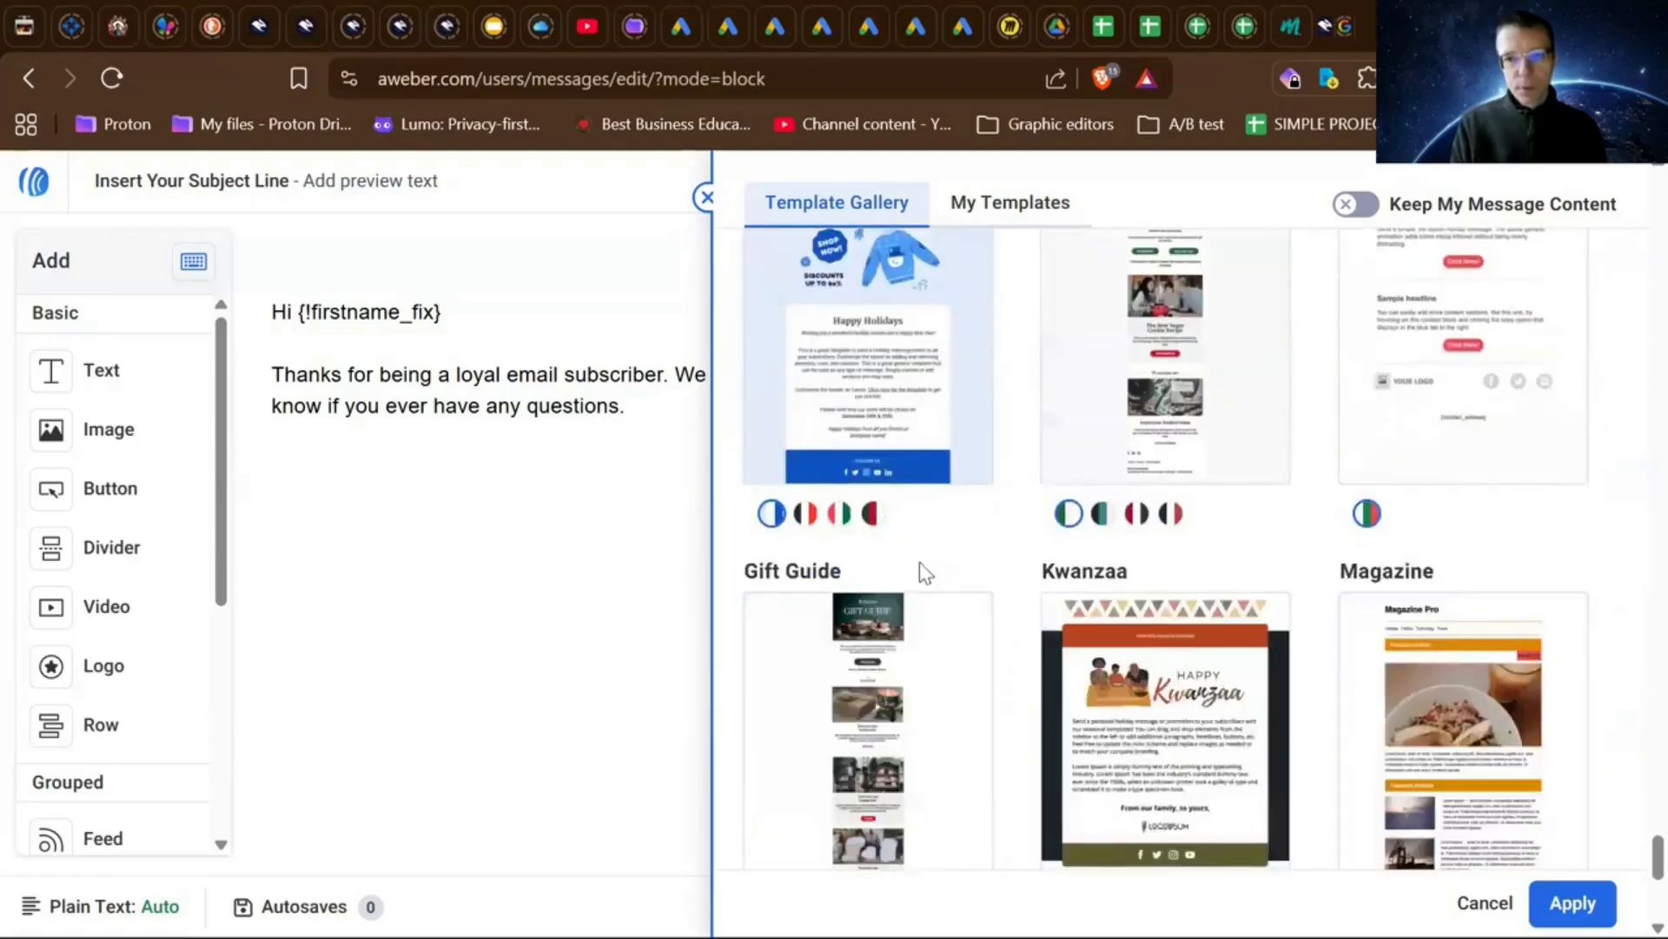
scroll(920, 561, "down", 5)
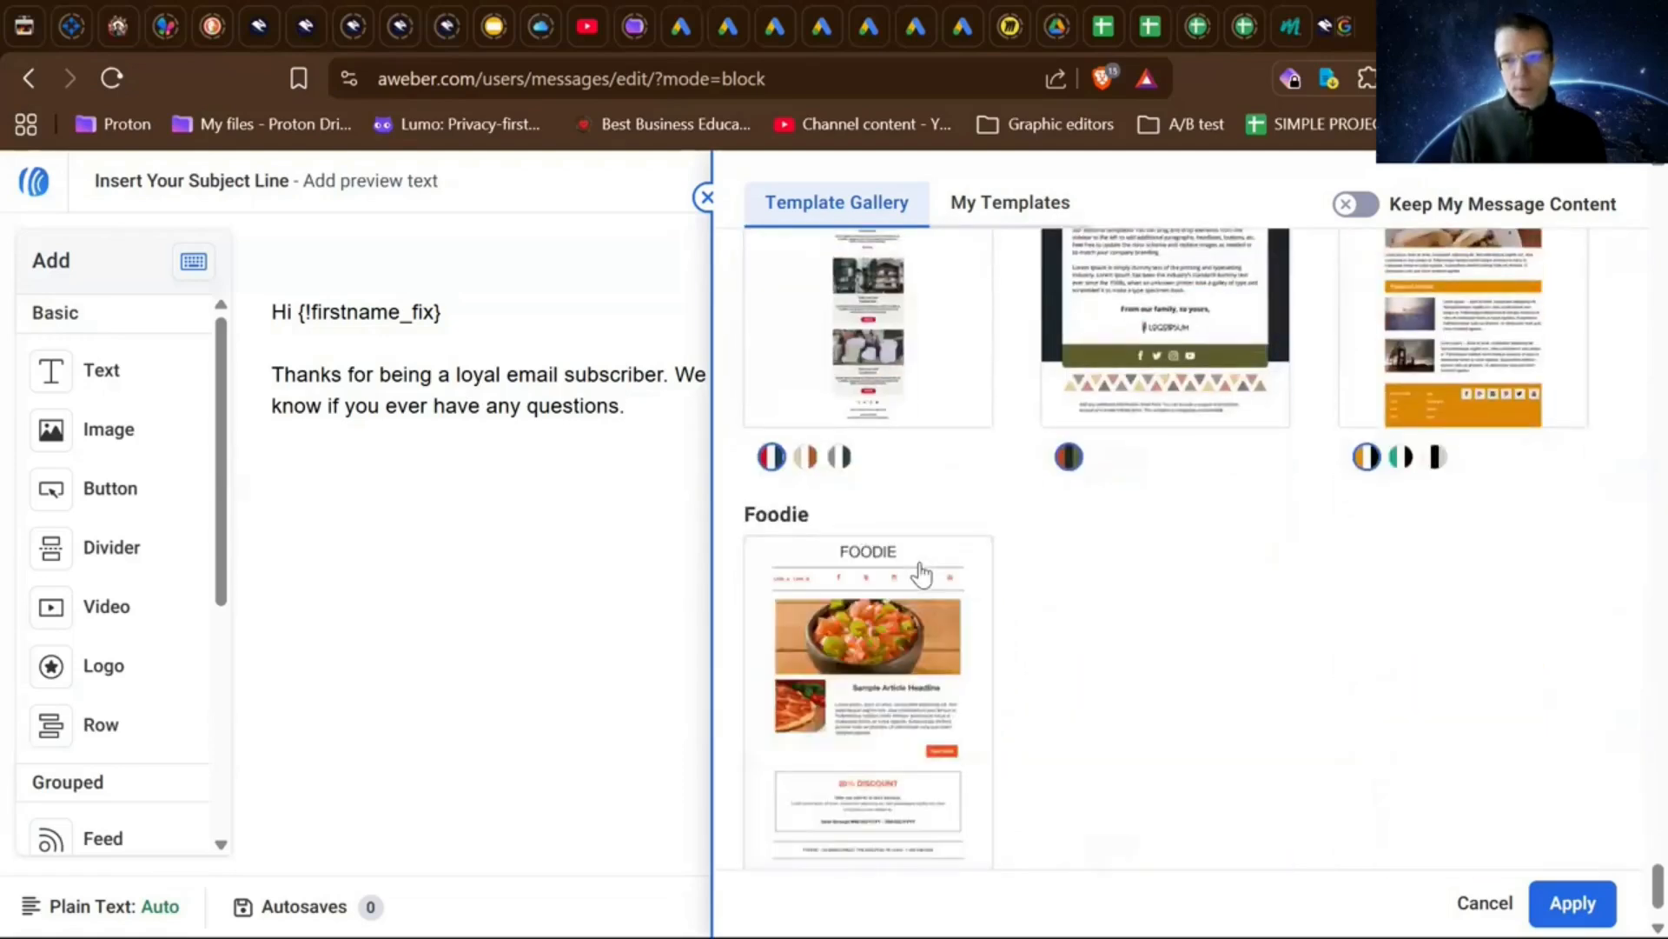
scroll(921, 573, "up", 20)
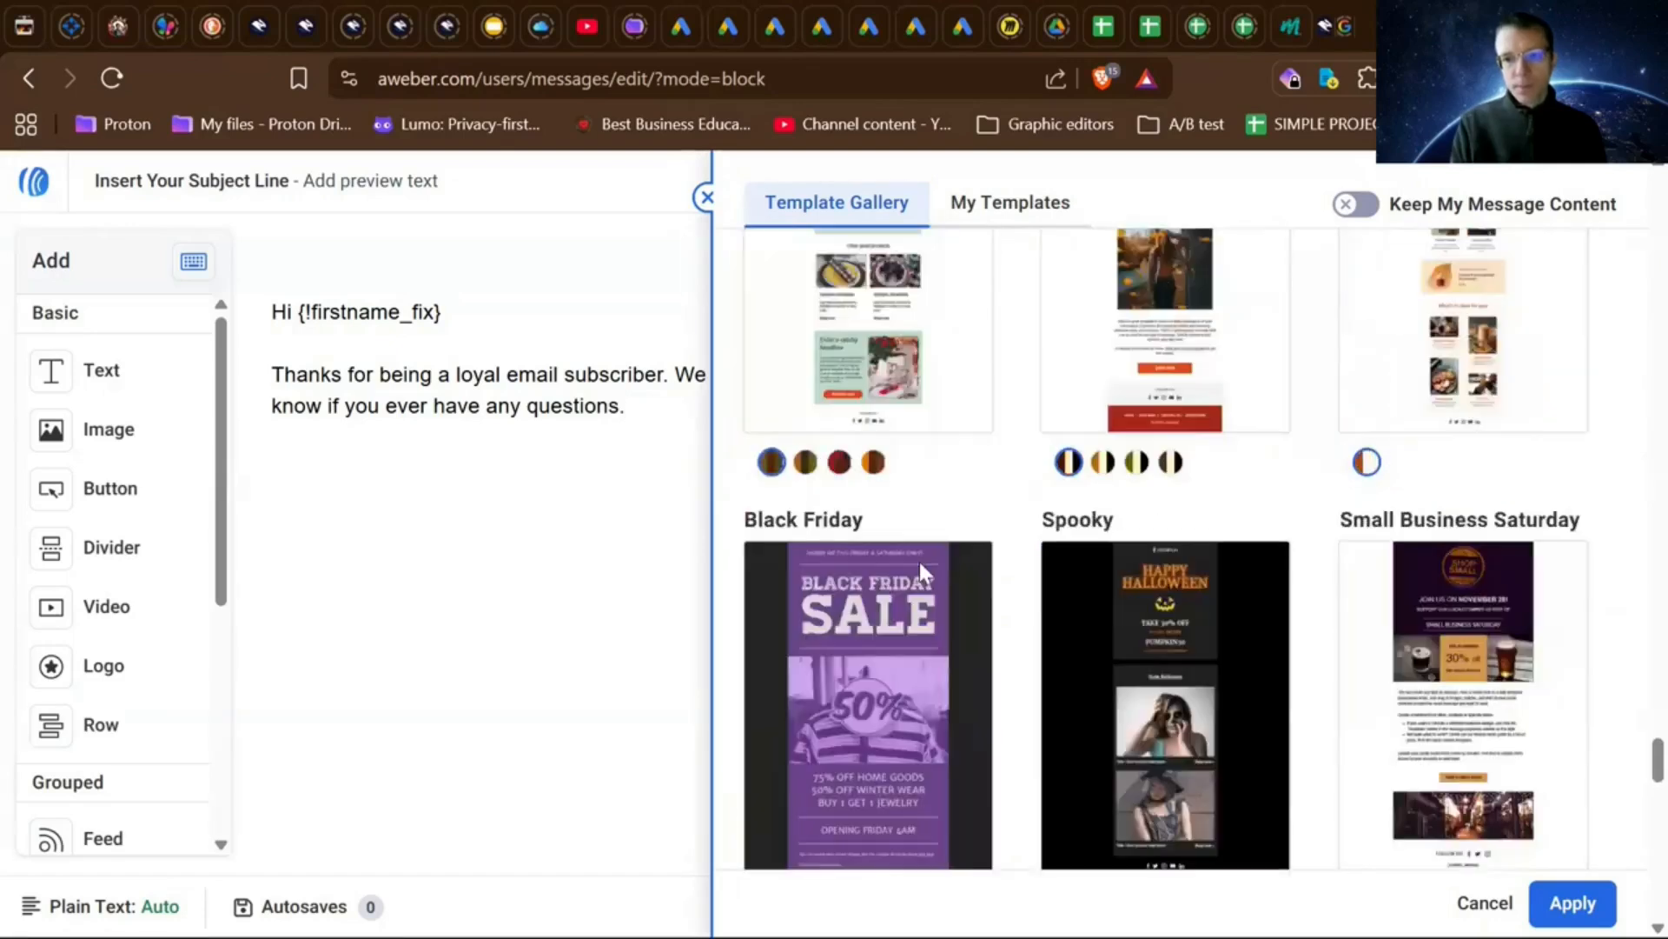
scroll(920, 565, "up", 18)
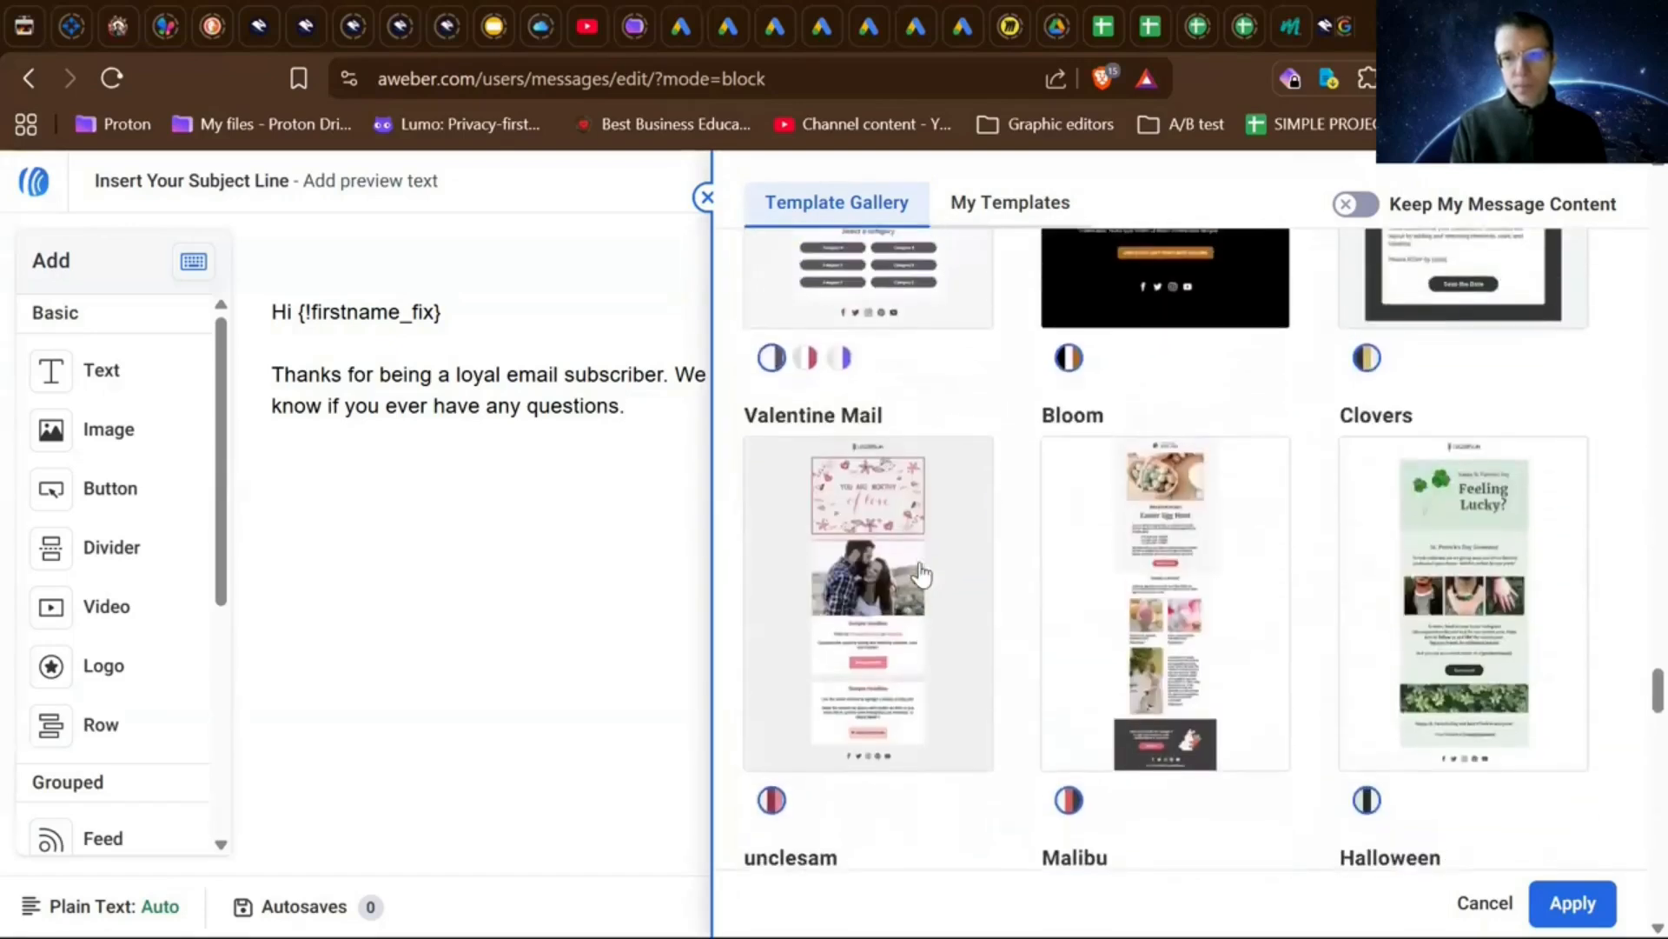
scroll(921, 574, "up", 15)
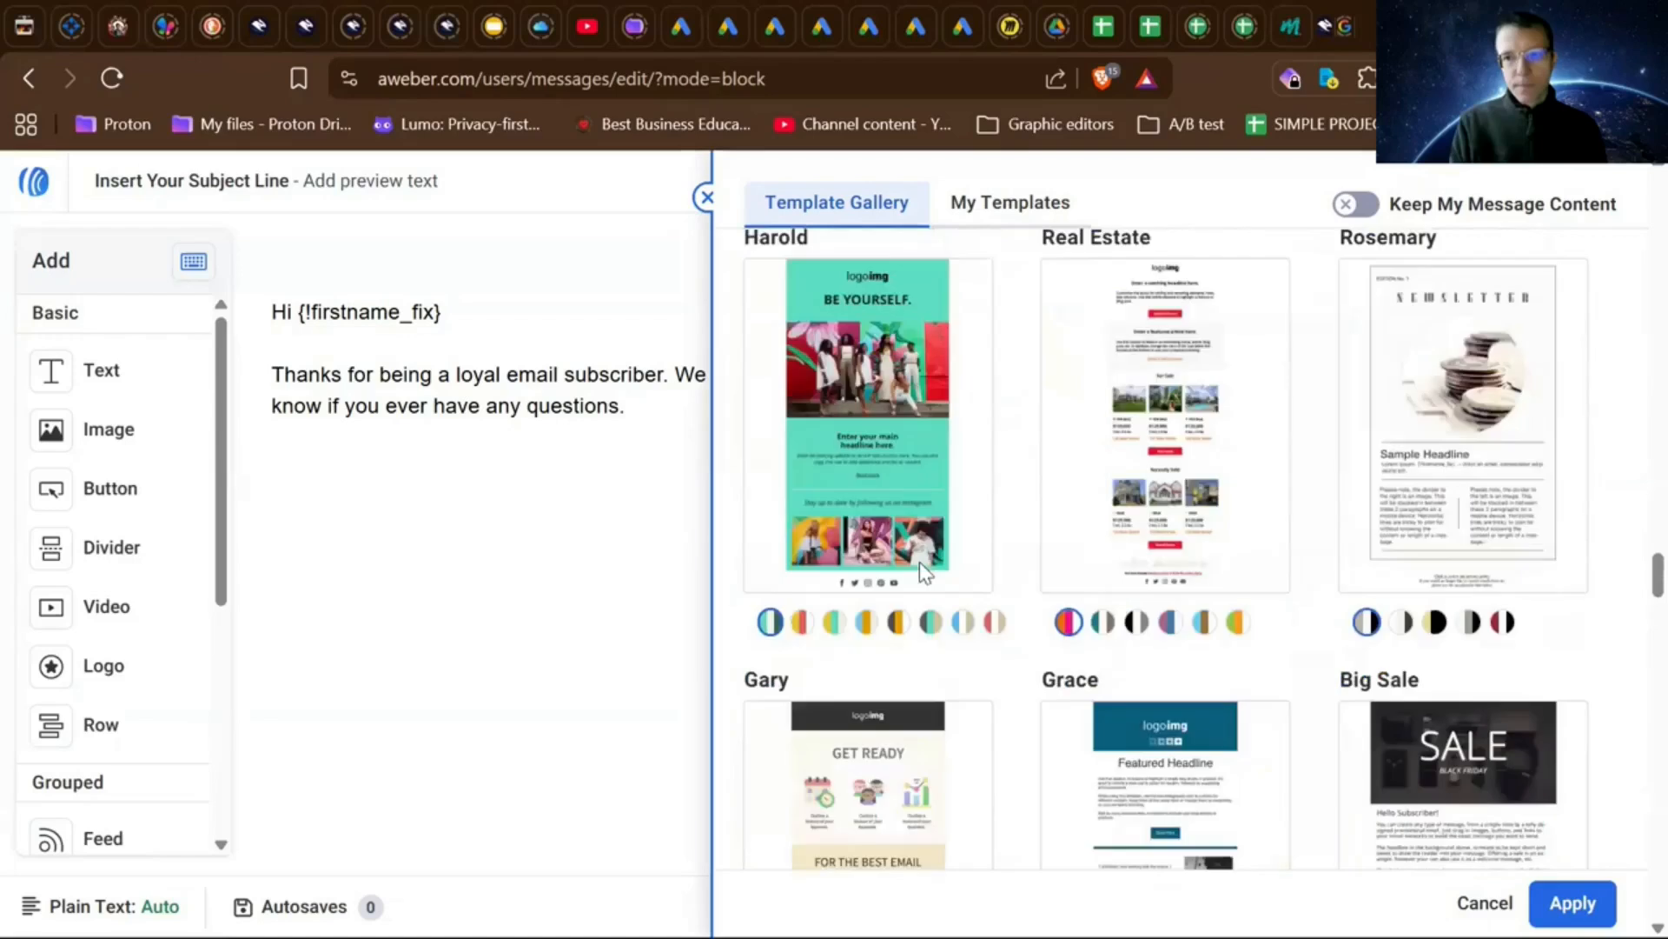
scroll(921, 573, "up", 15)
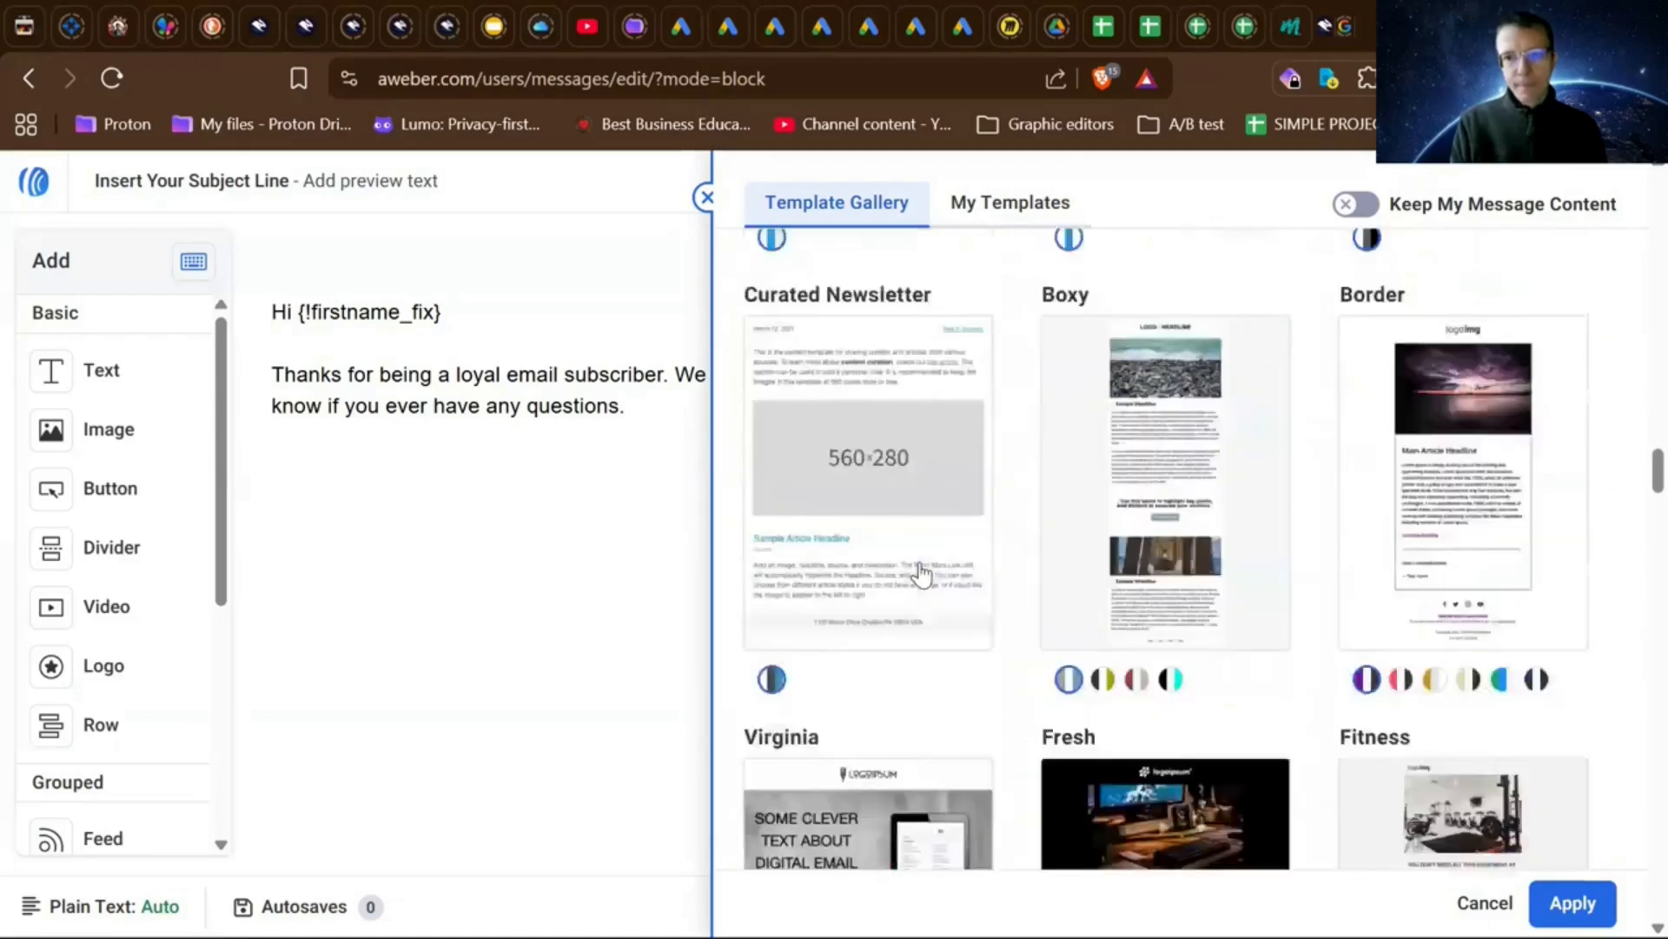
scroll(923, 574, "up", 15)
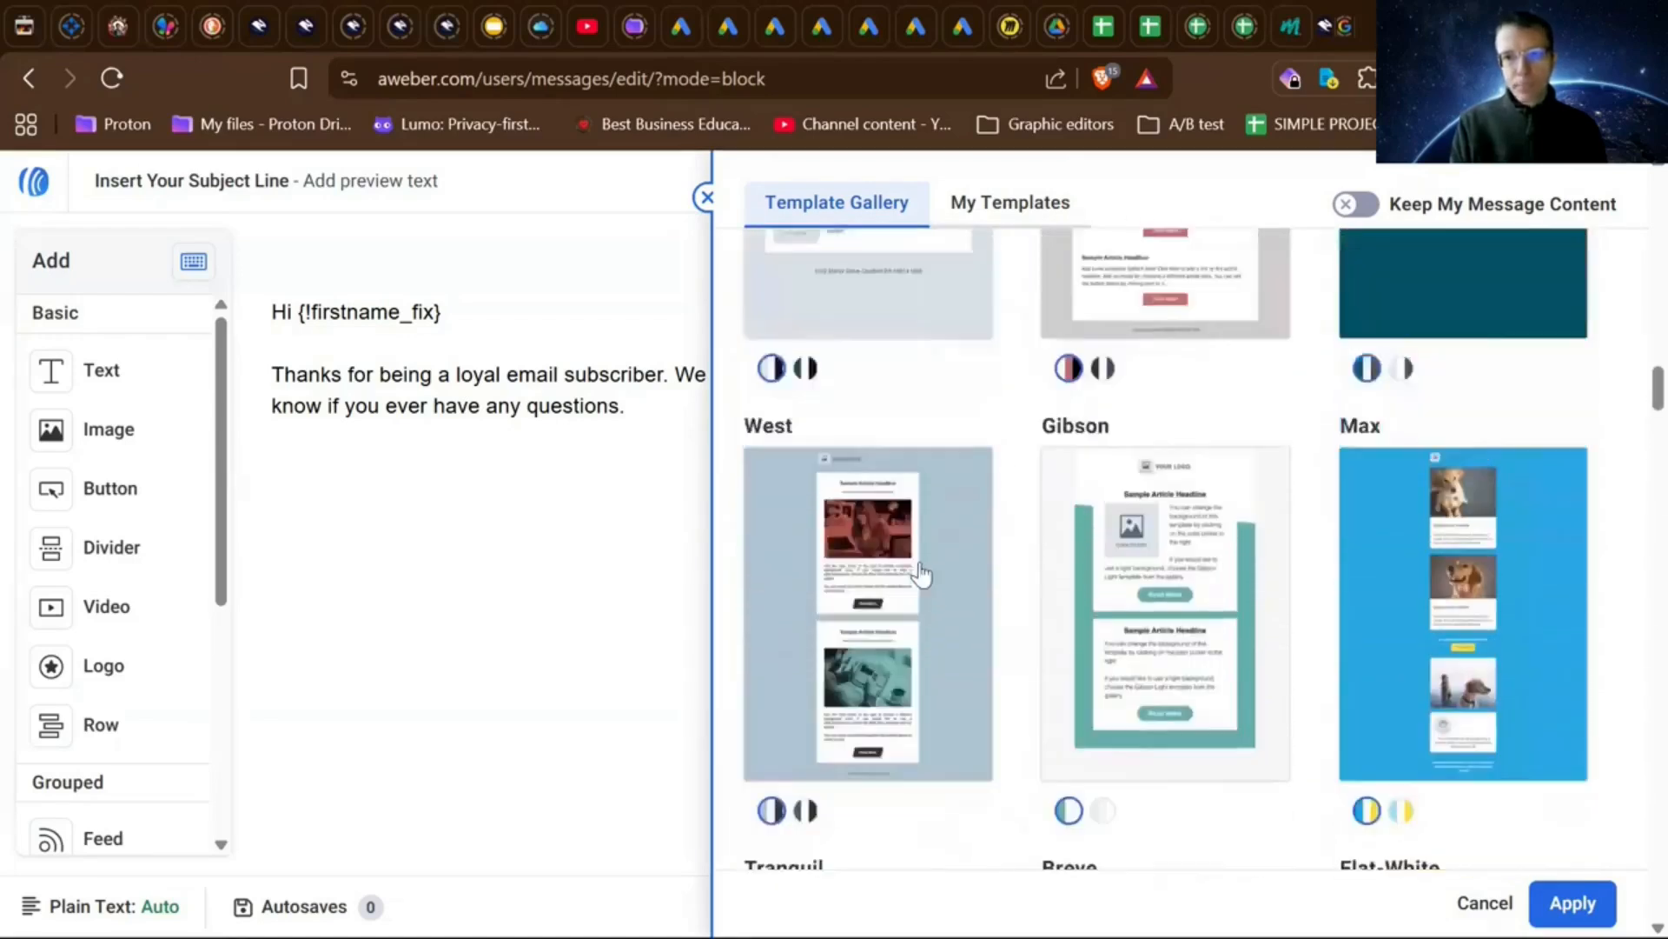
scroll(921, 573, "up", 15)
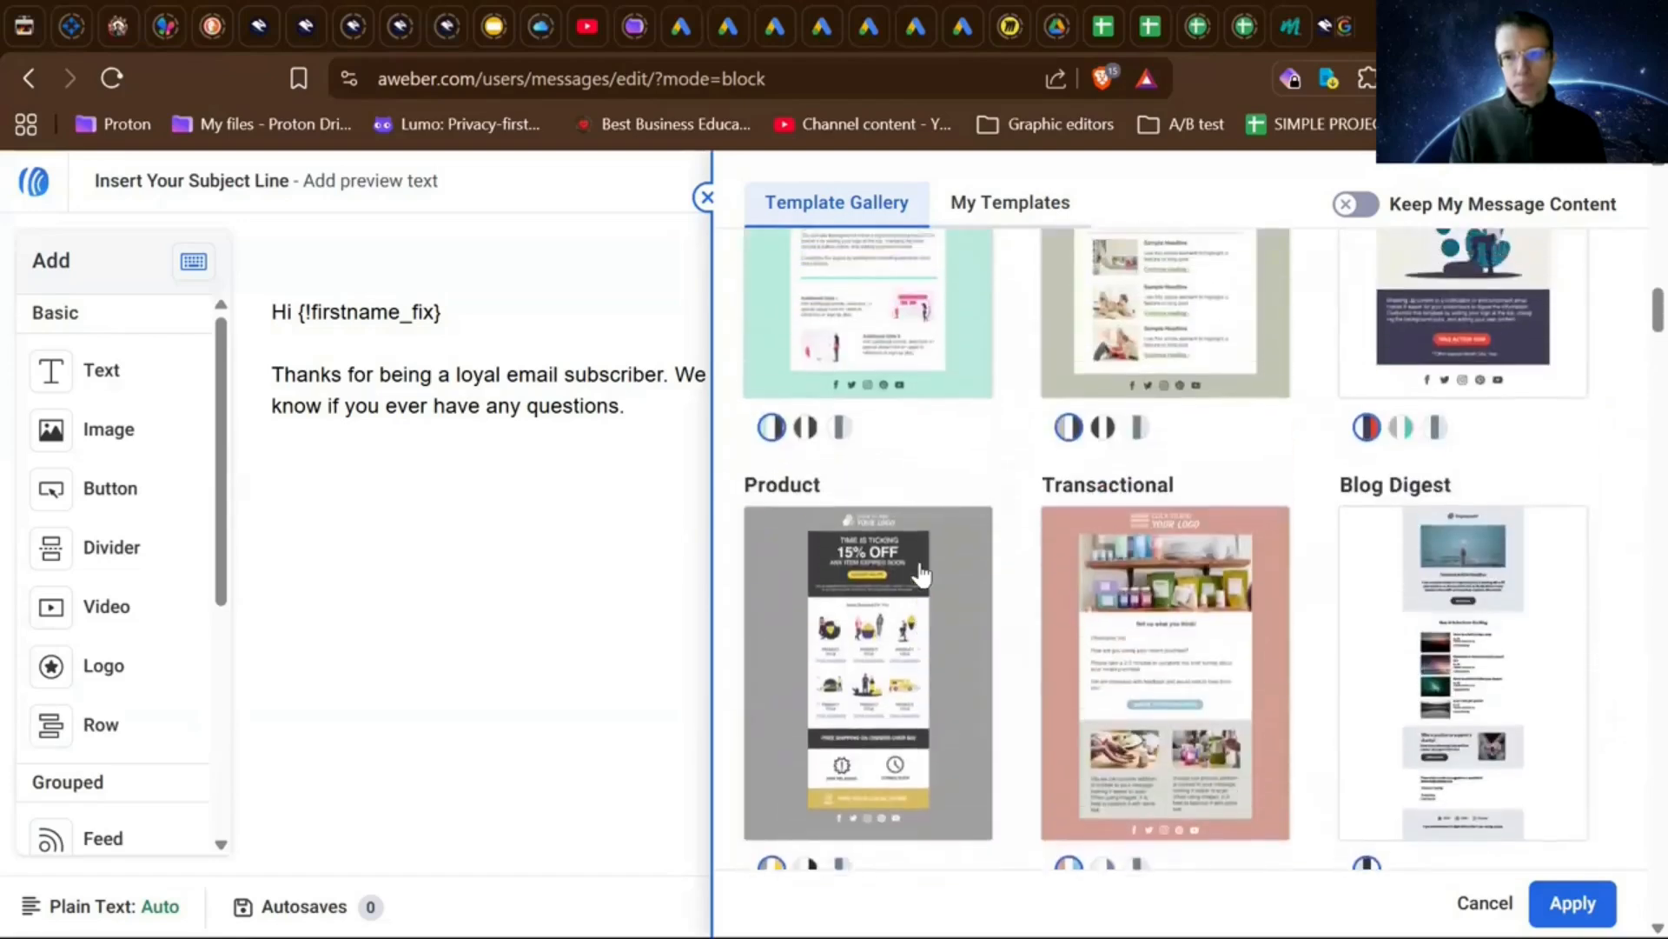
scroll(921, 574, "up", 15)
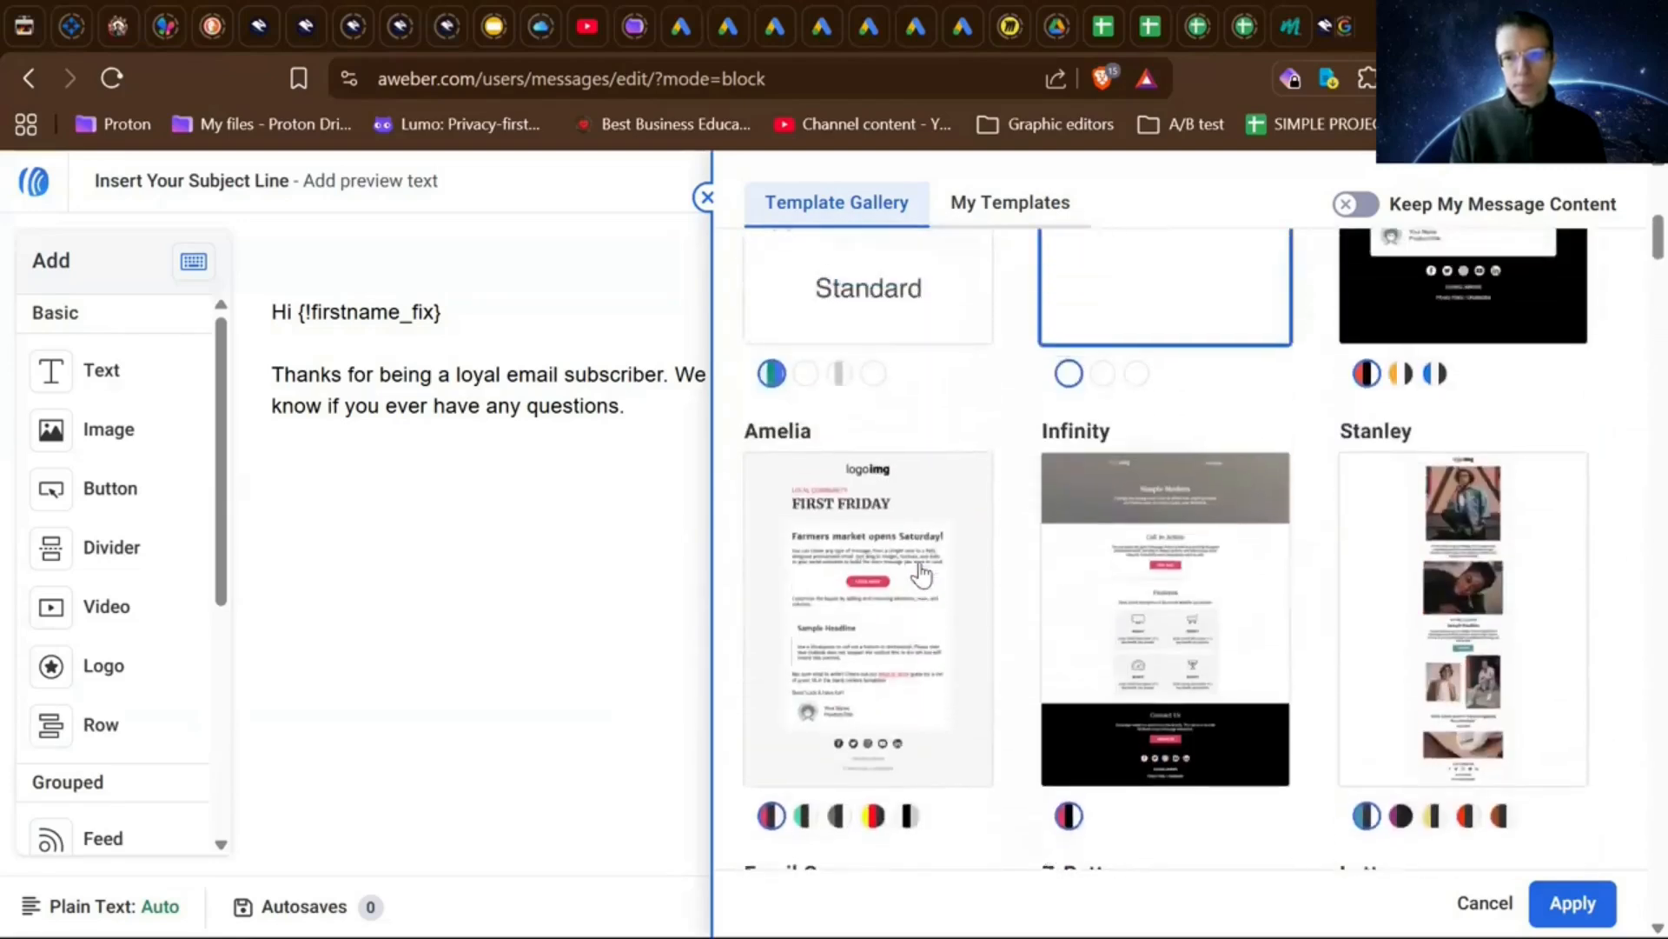
scroll(921, 574, "up", 5)
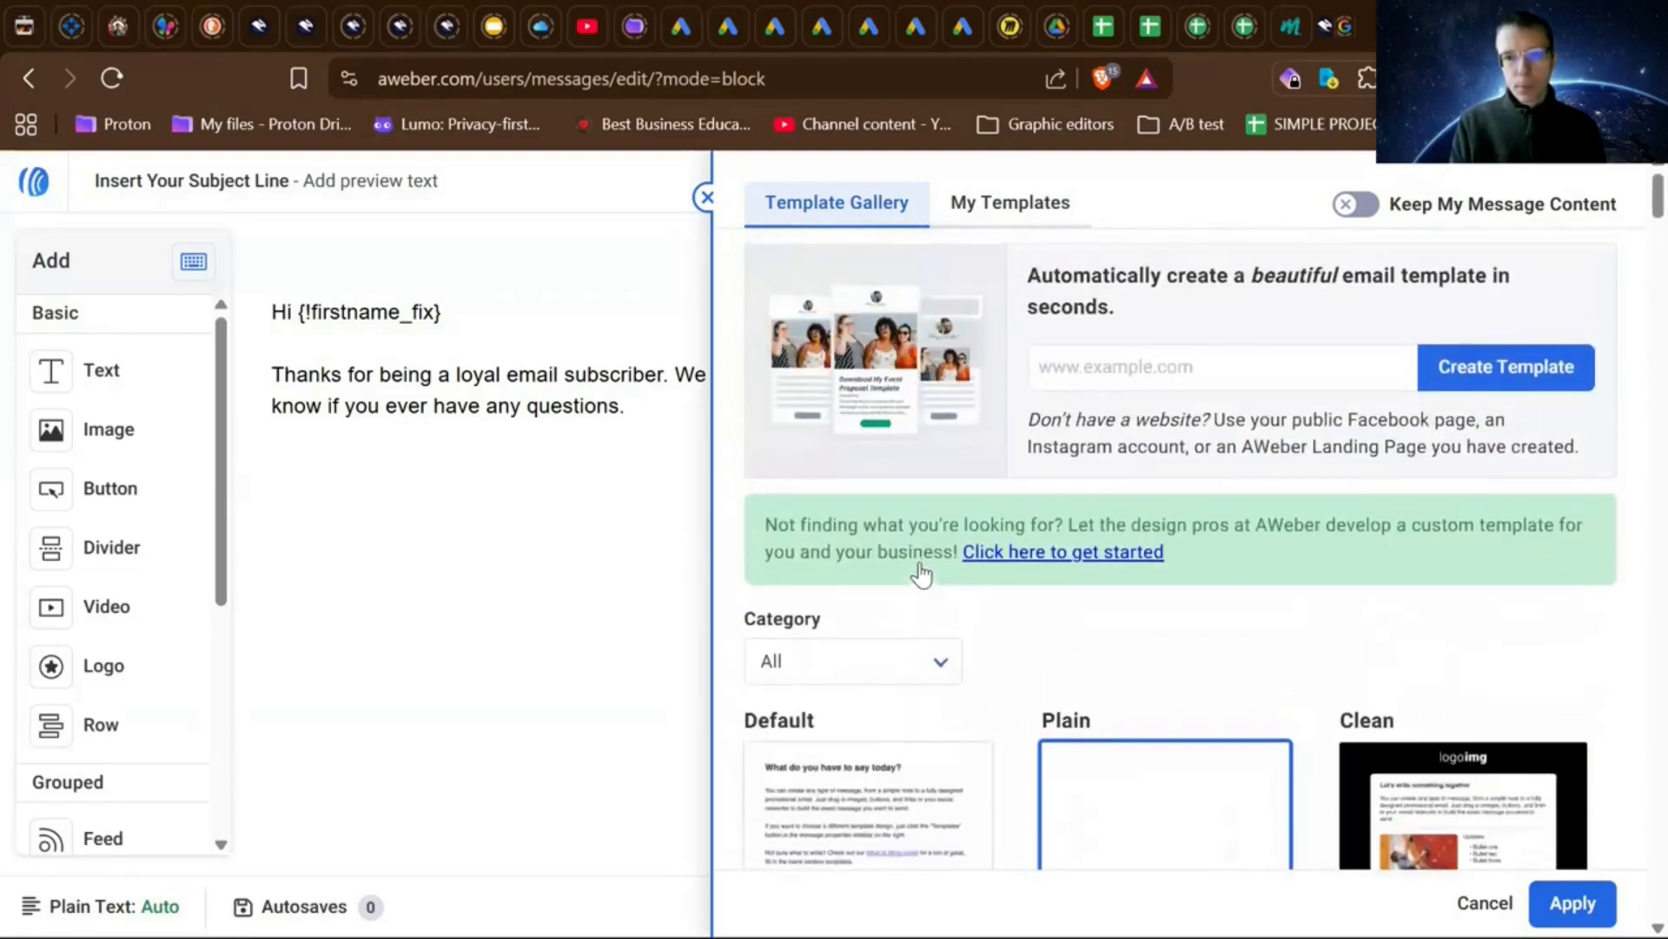
scroll(921, 560, "down", 4)
scroll(920, 565, "up", 2)
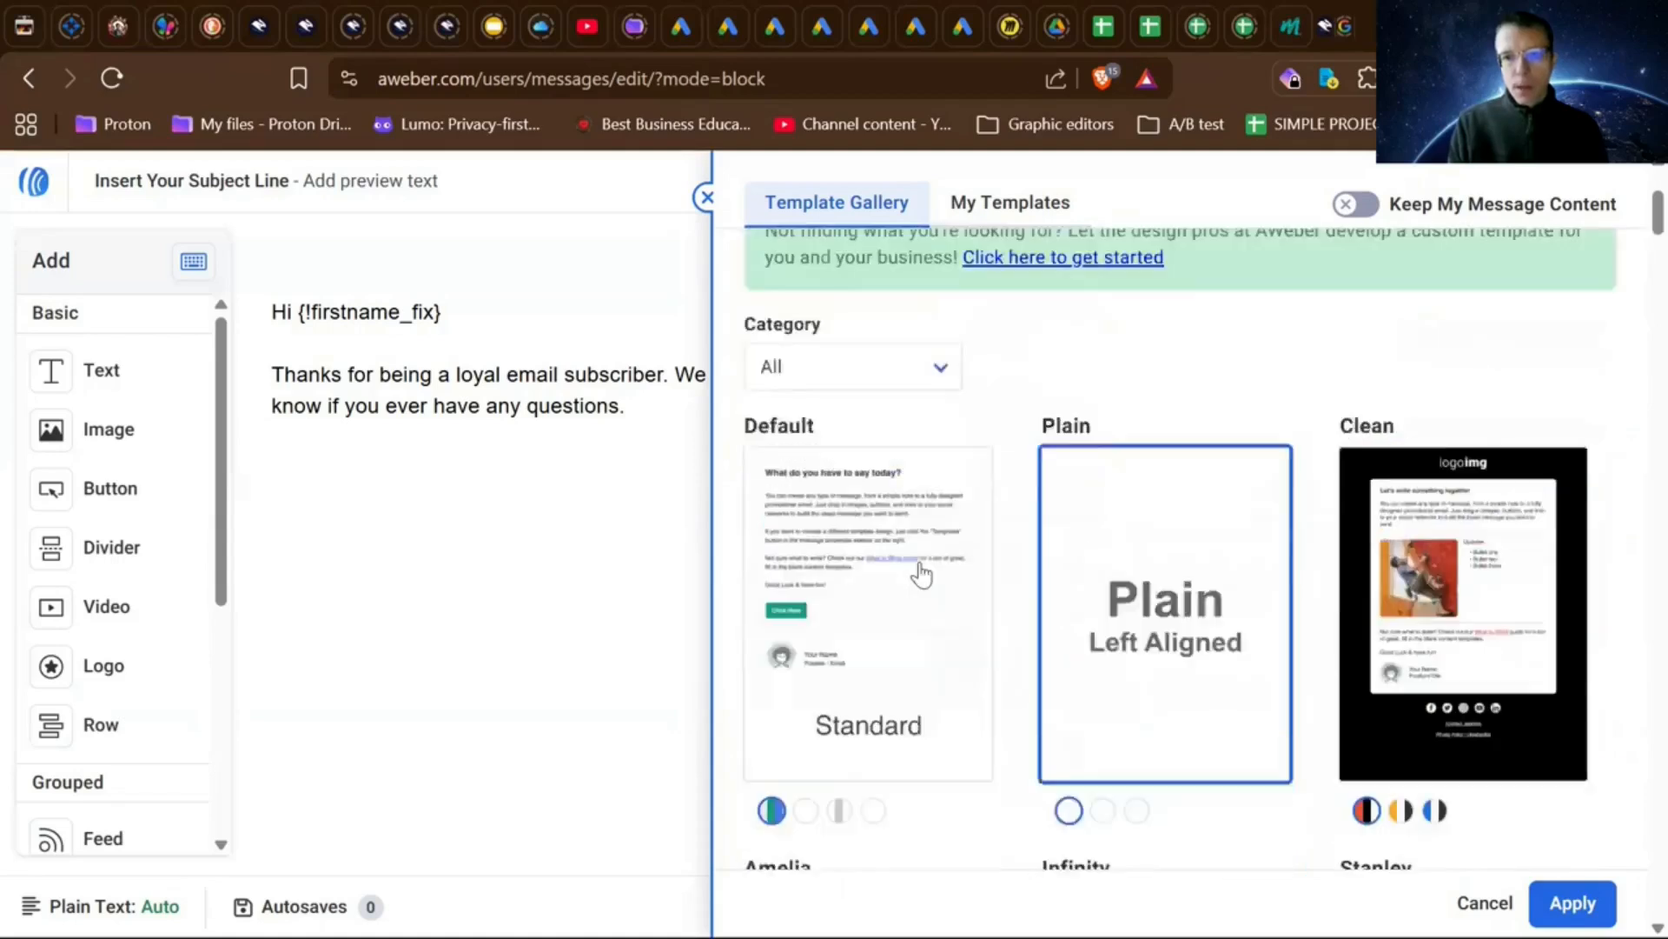
- Review the template categories available for filtering the gallery, from Featured to WordPress, keeping the filter at All
left_click(905, 484)
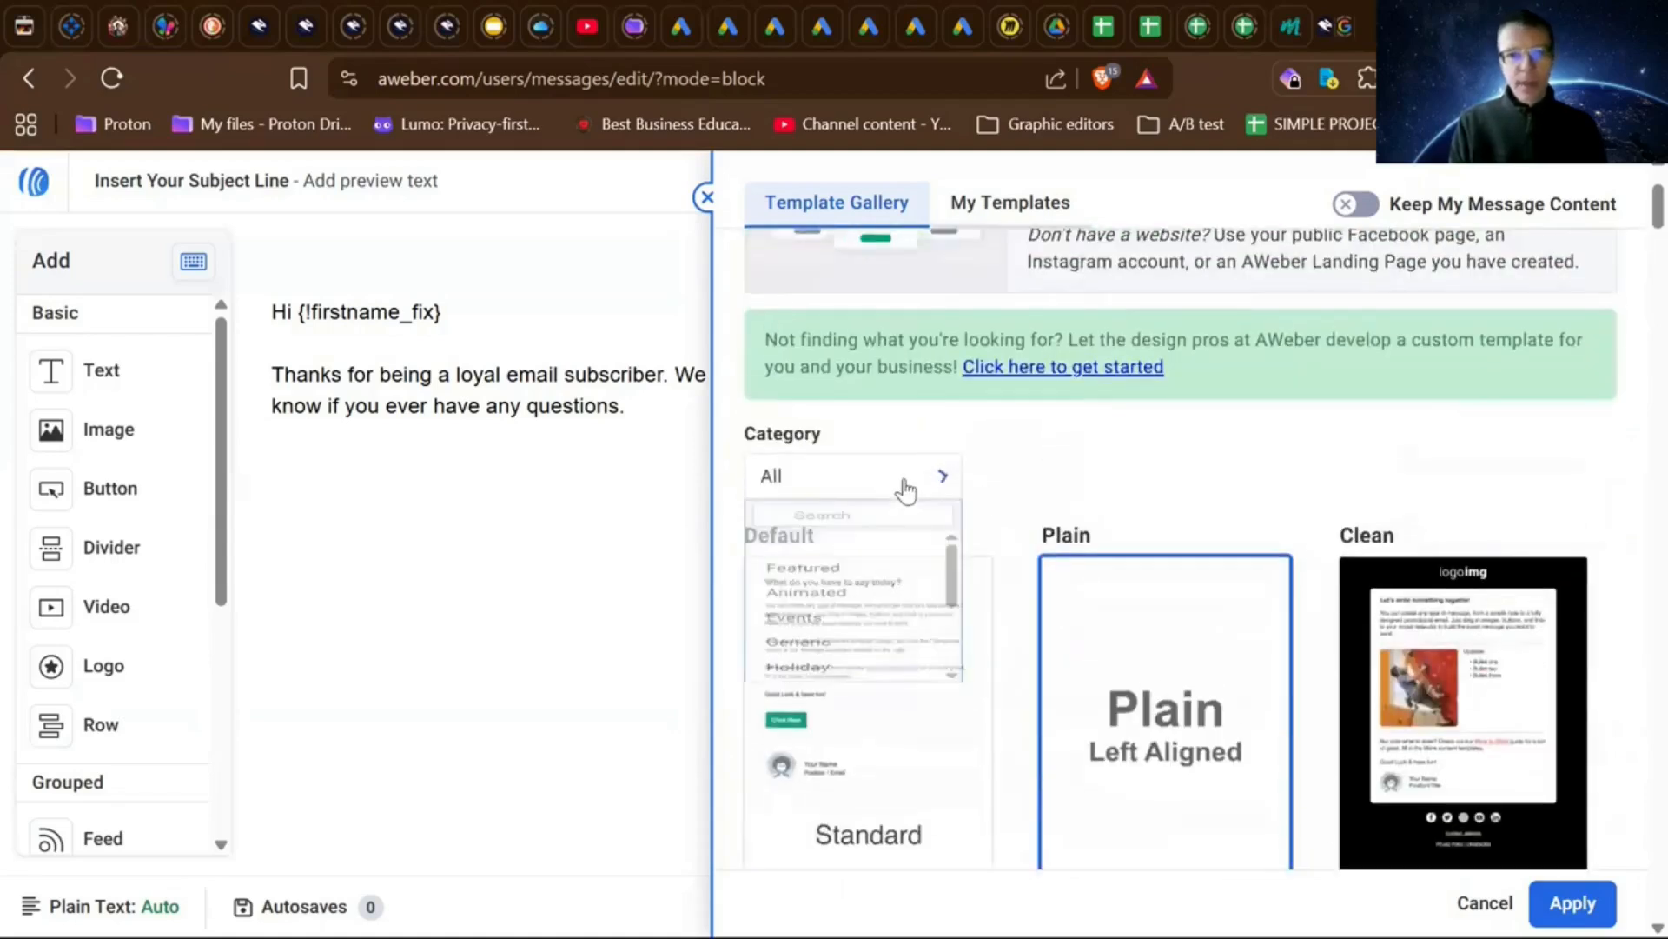
scroll(847, 645, "down", 3)
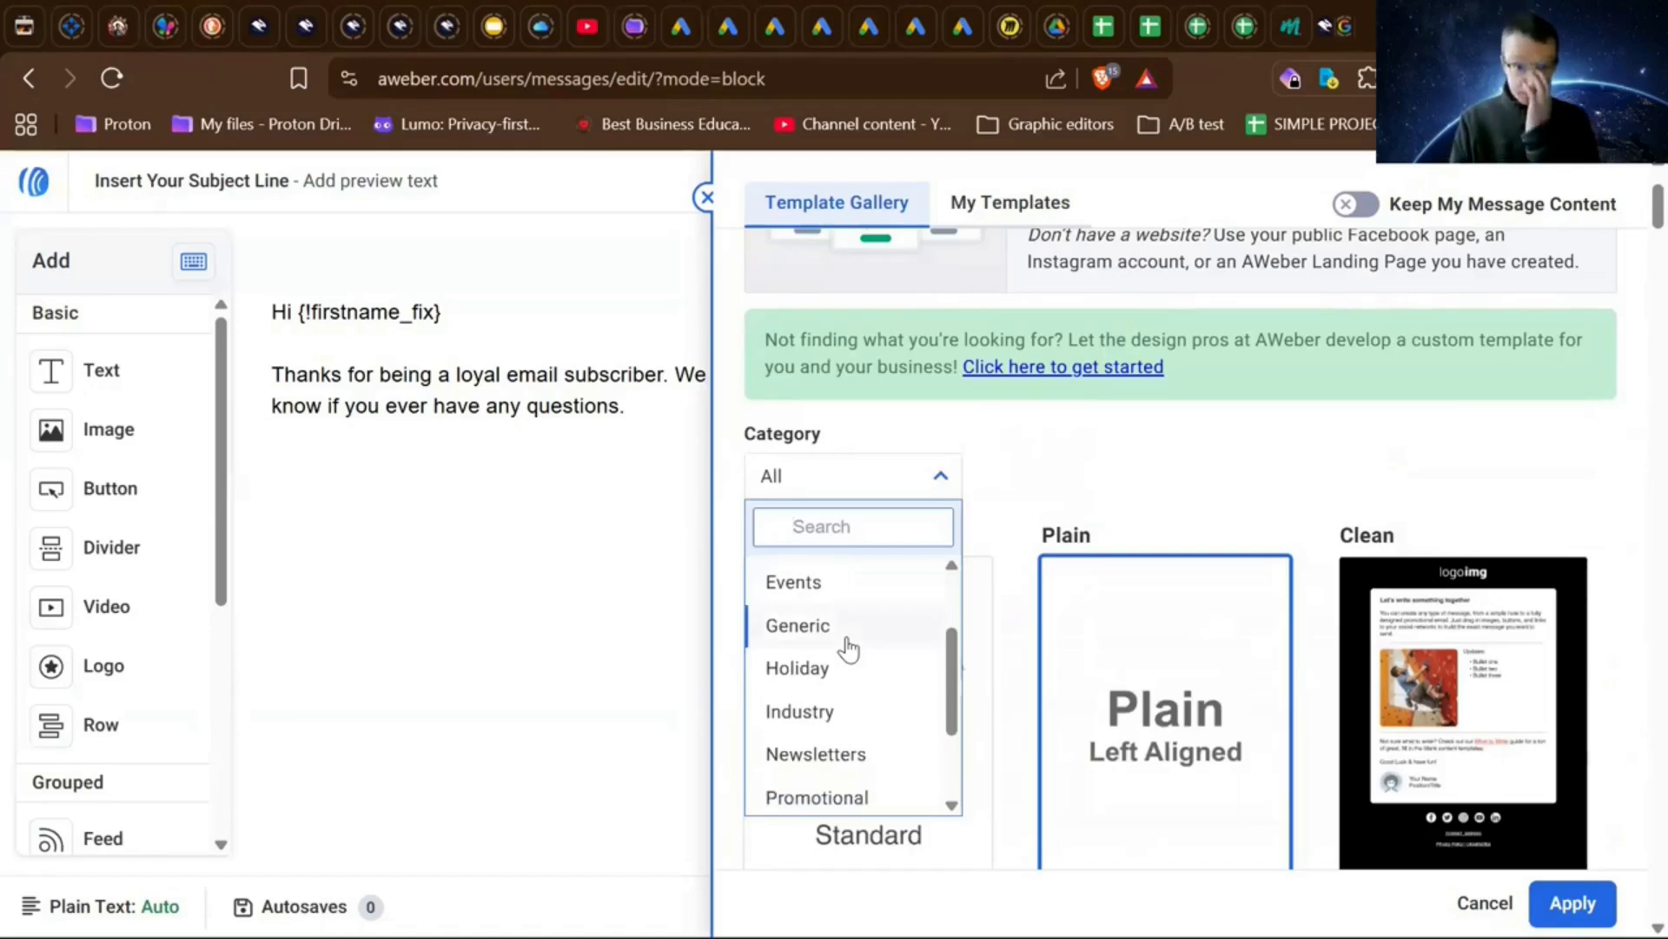
scroll(848, 648, "down", 3)
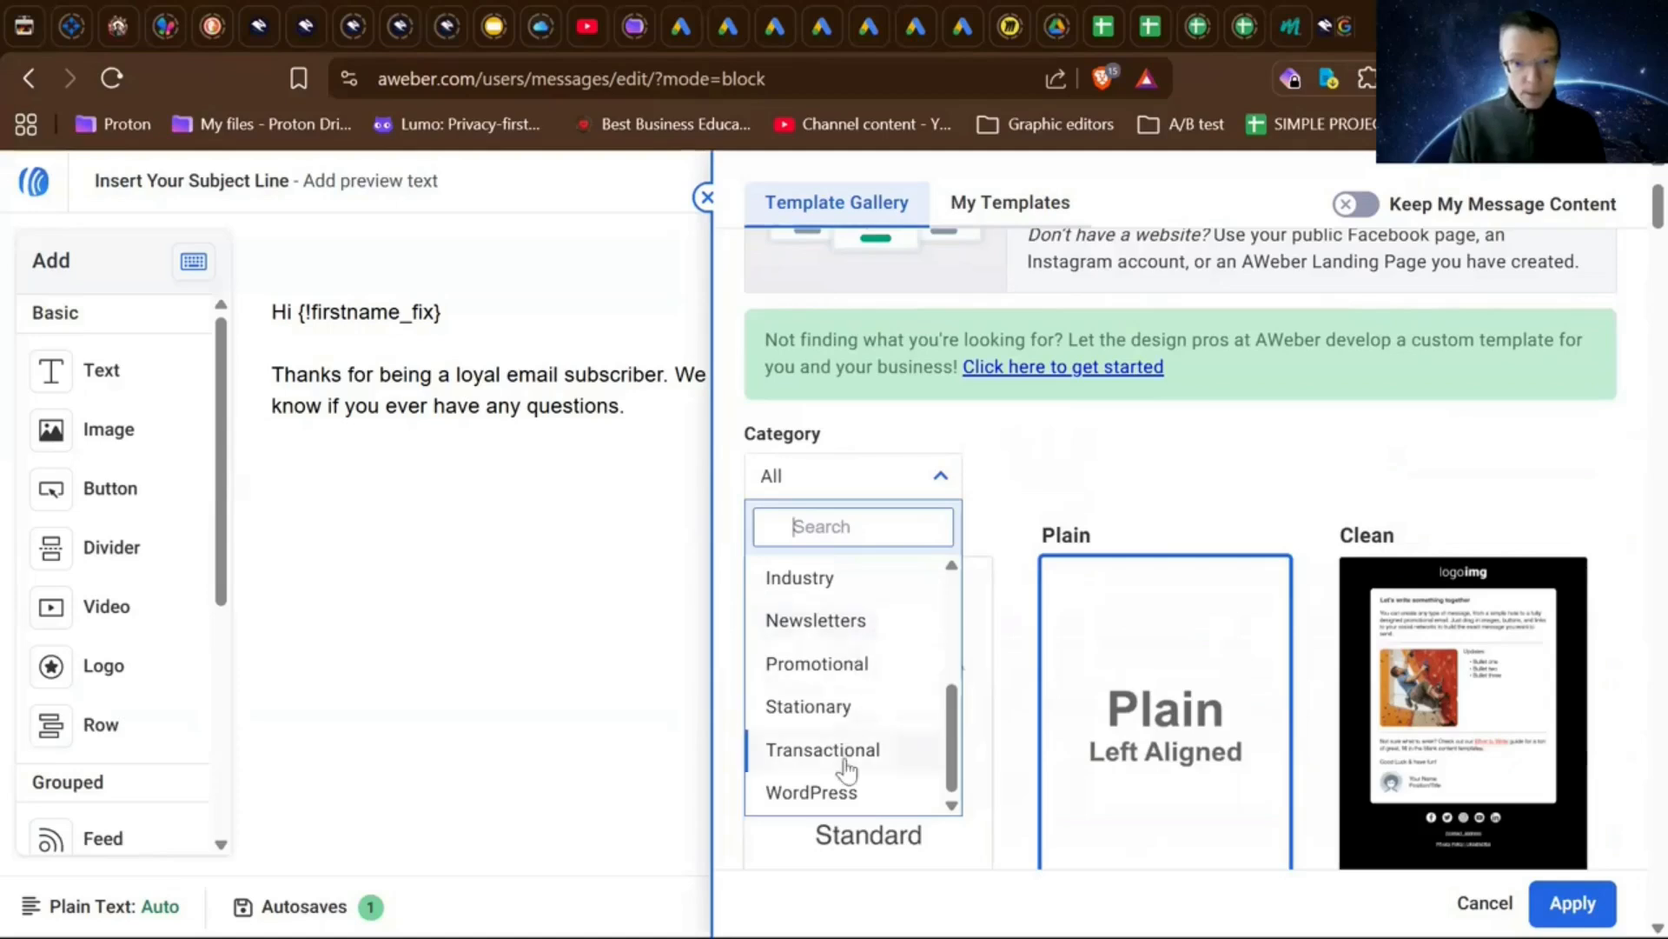
scroll(892, 664, "up", 3)
scroll(893, 664, "up", 1)
scroll(892, 664, "down", 4)
scroll(892, 664, "up", 2)
scroll(893, 664, "up", 3)
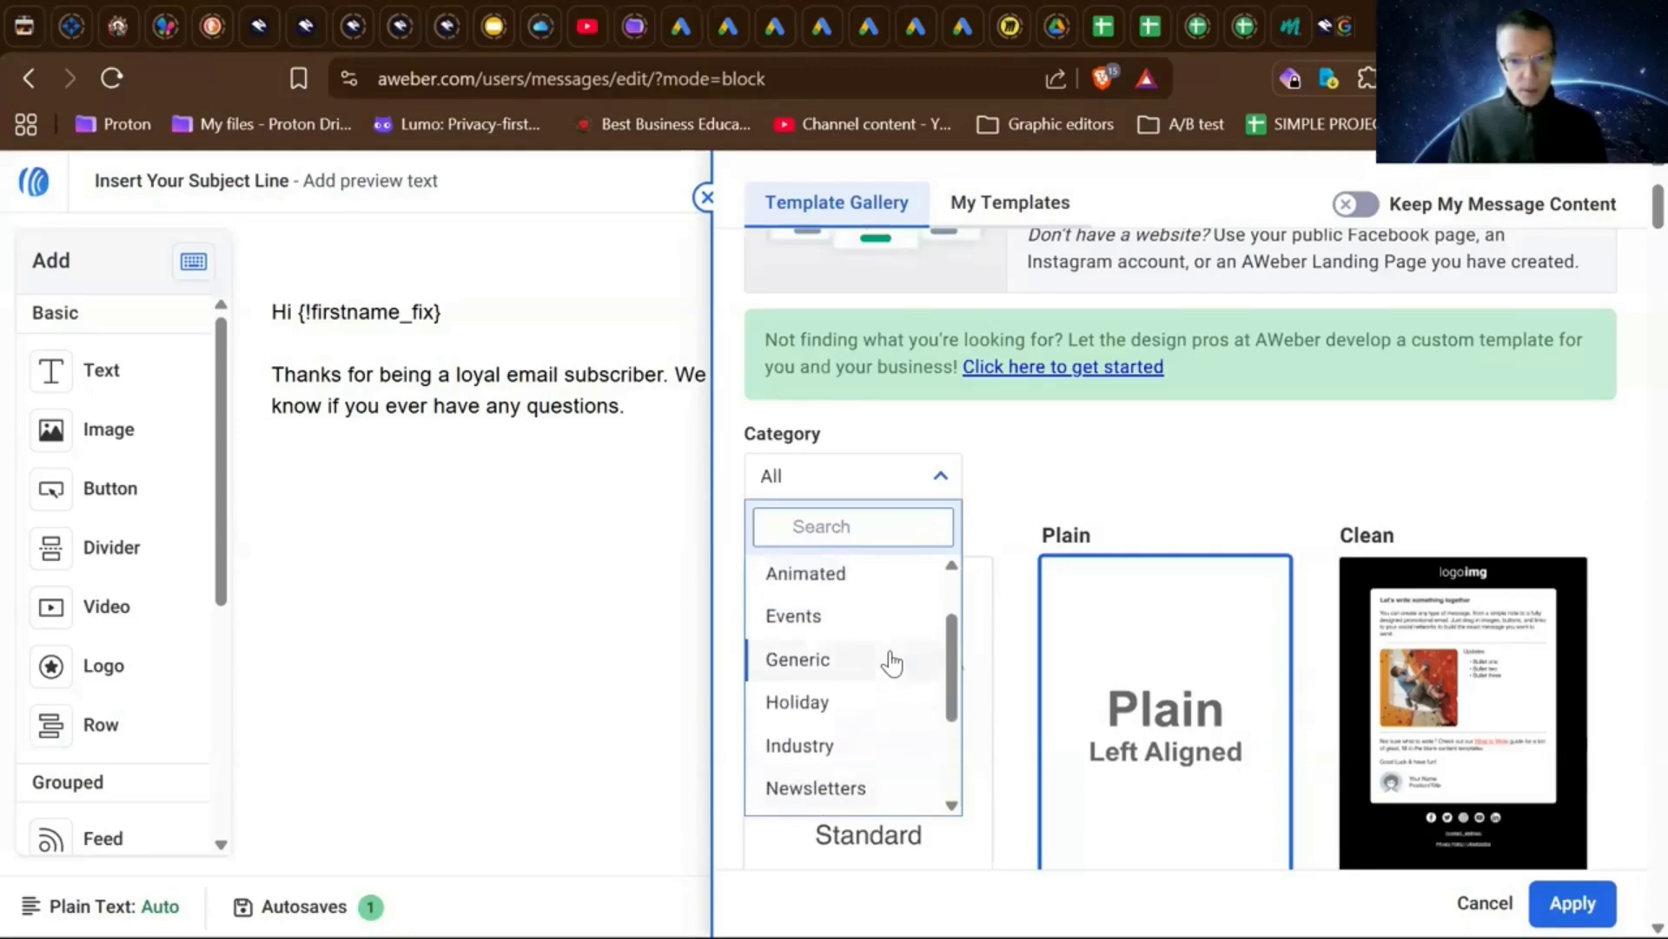
scroll(888, 663, "up", 1)
scroll(888, 663, "down", 4)
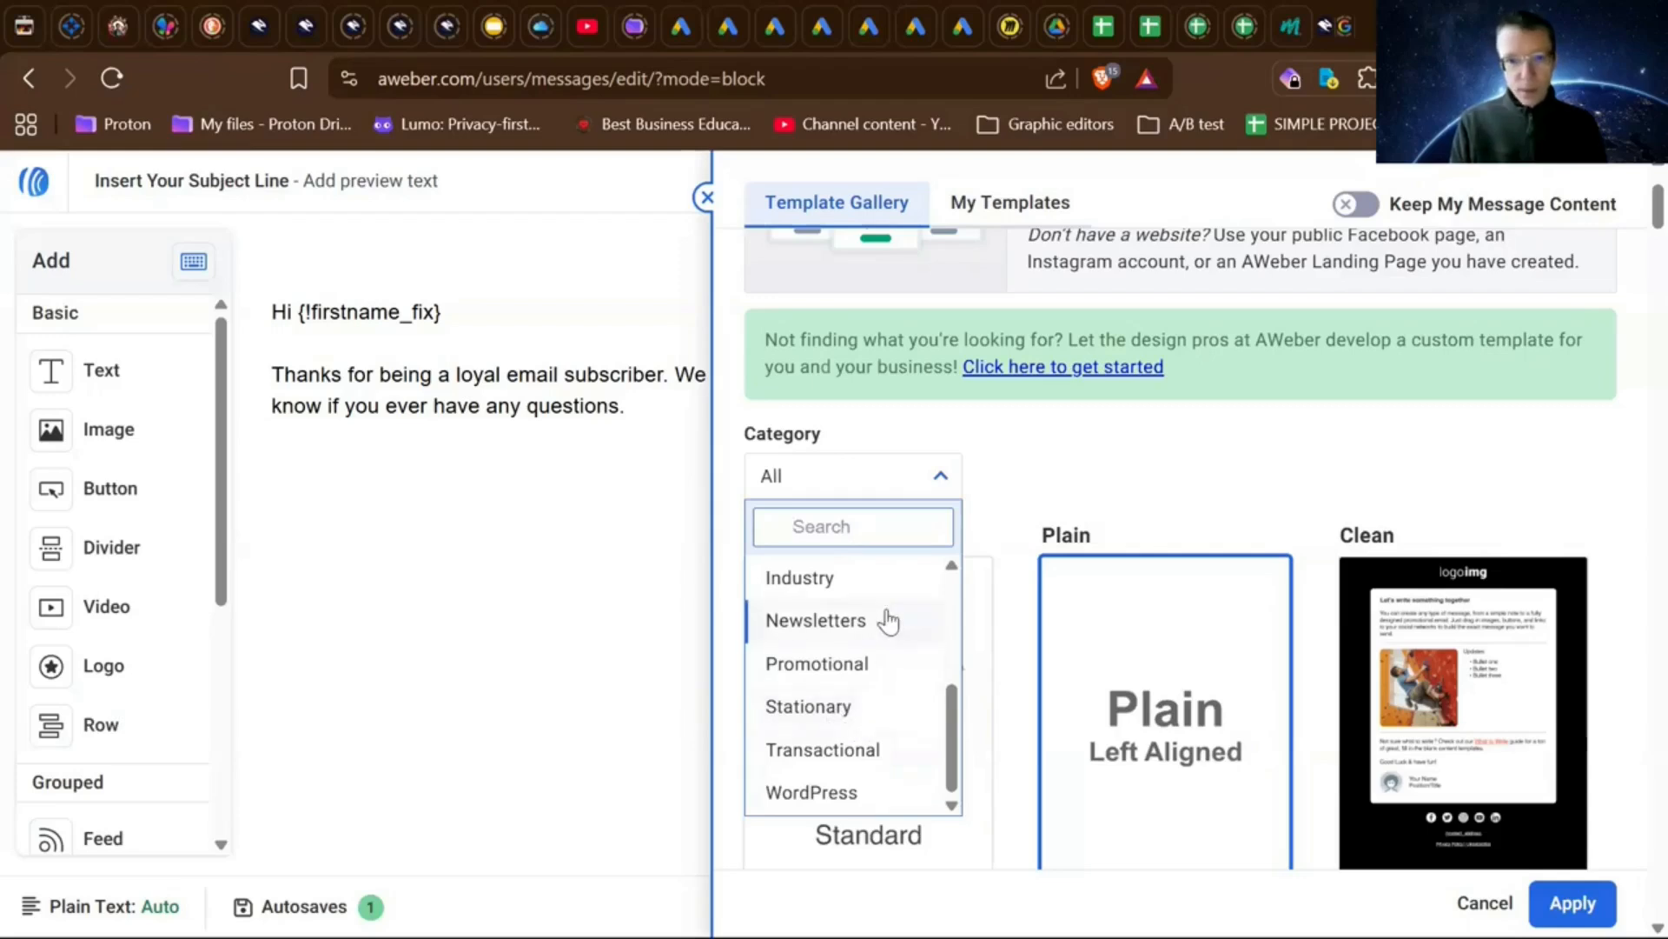
scroll(883, 623, "up", 4)
scroll(888, 620, "up", 2)
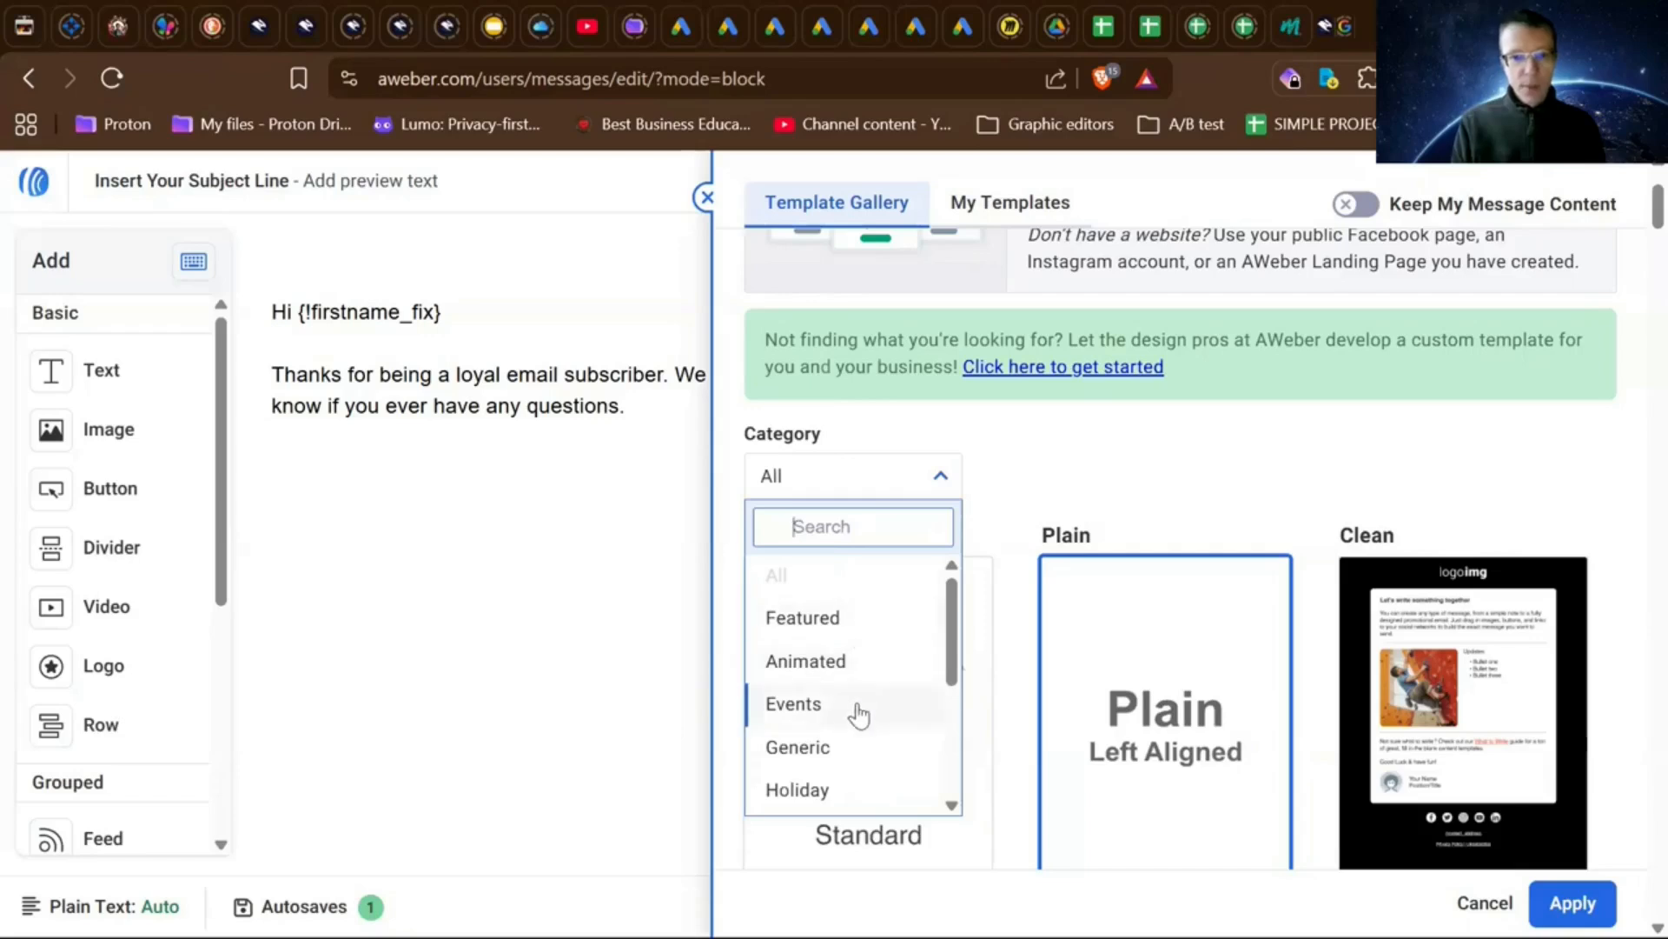
left_click(1061, 491)
- Examine the Amelia, Infinity and Stanley templates, and return to the automatic template creation option
scroll(1062, 494, "down", 5)
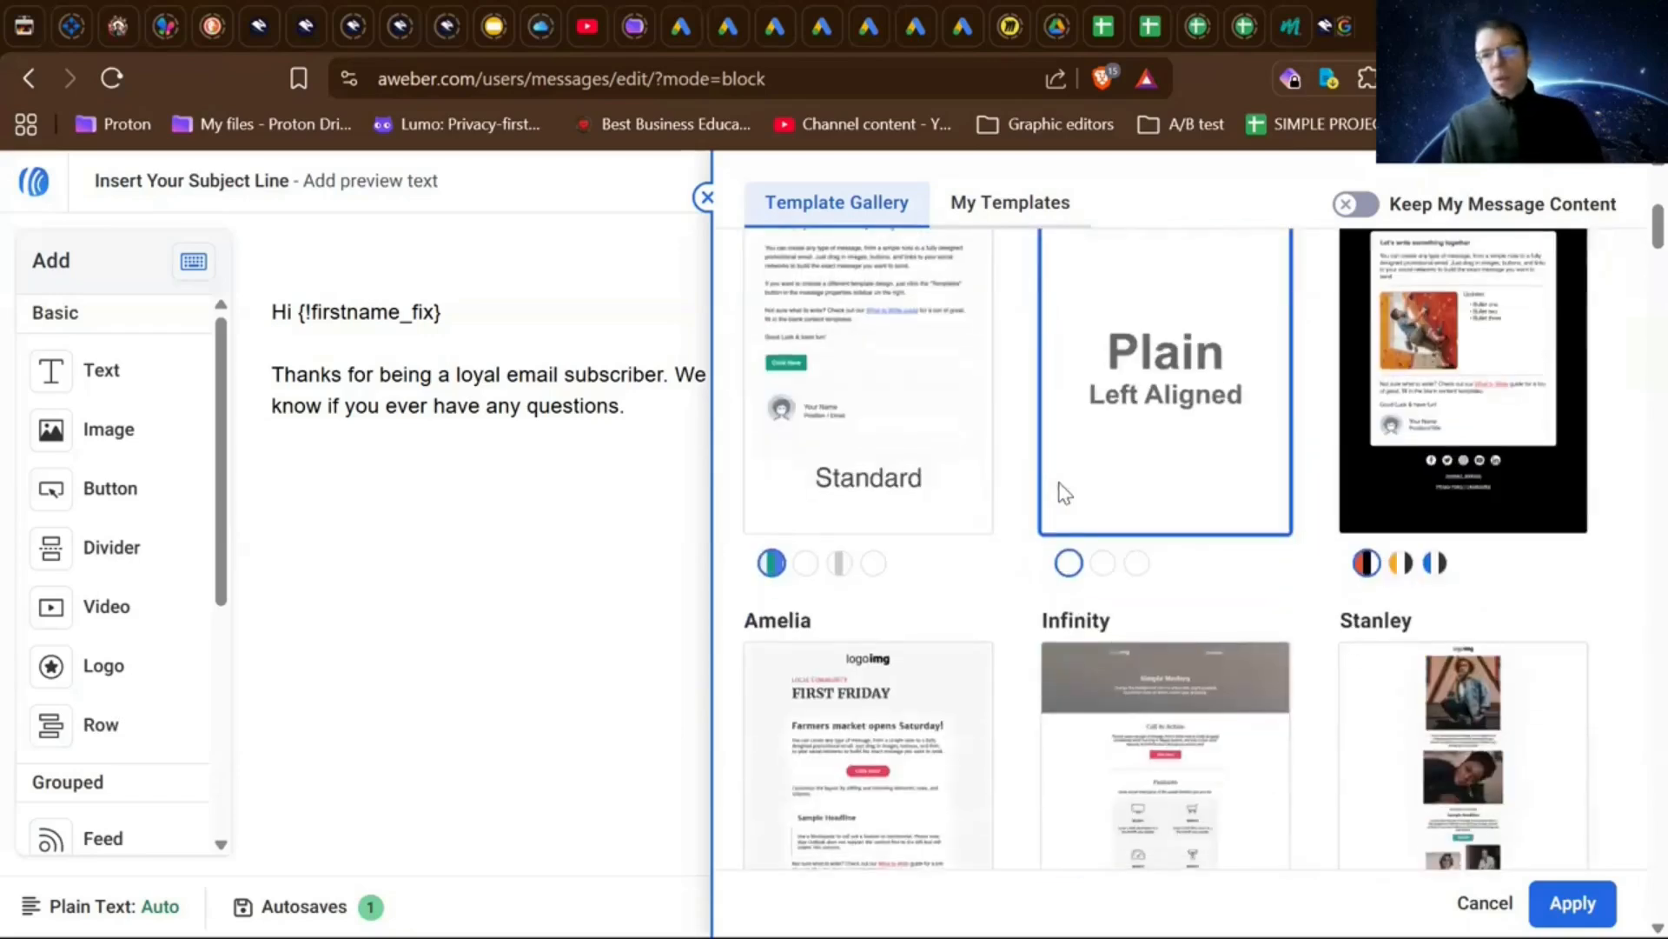
scroll(1060, 494, "down", 3)
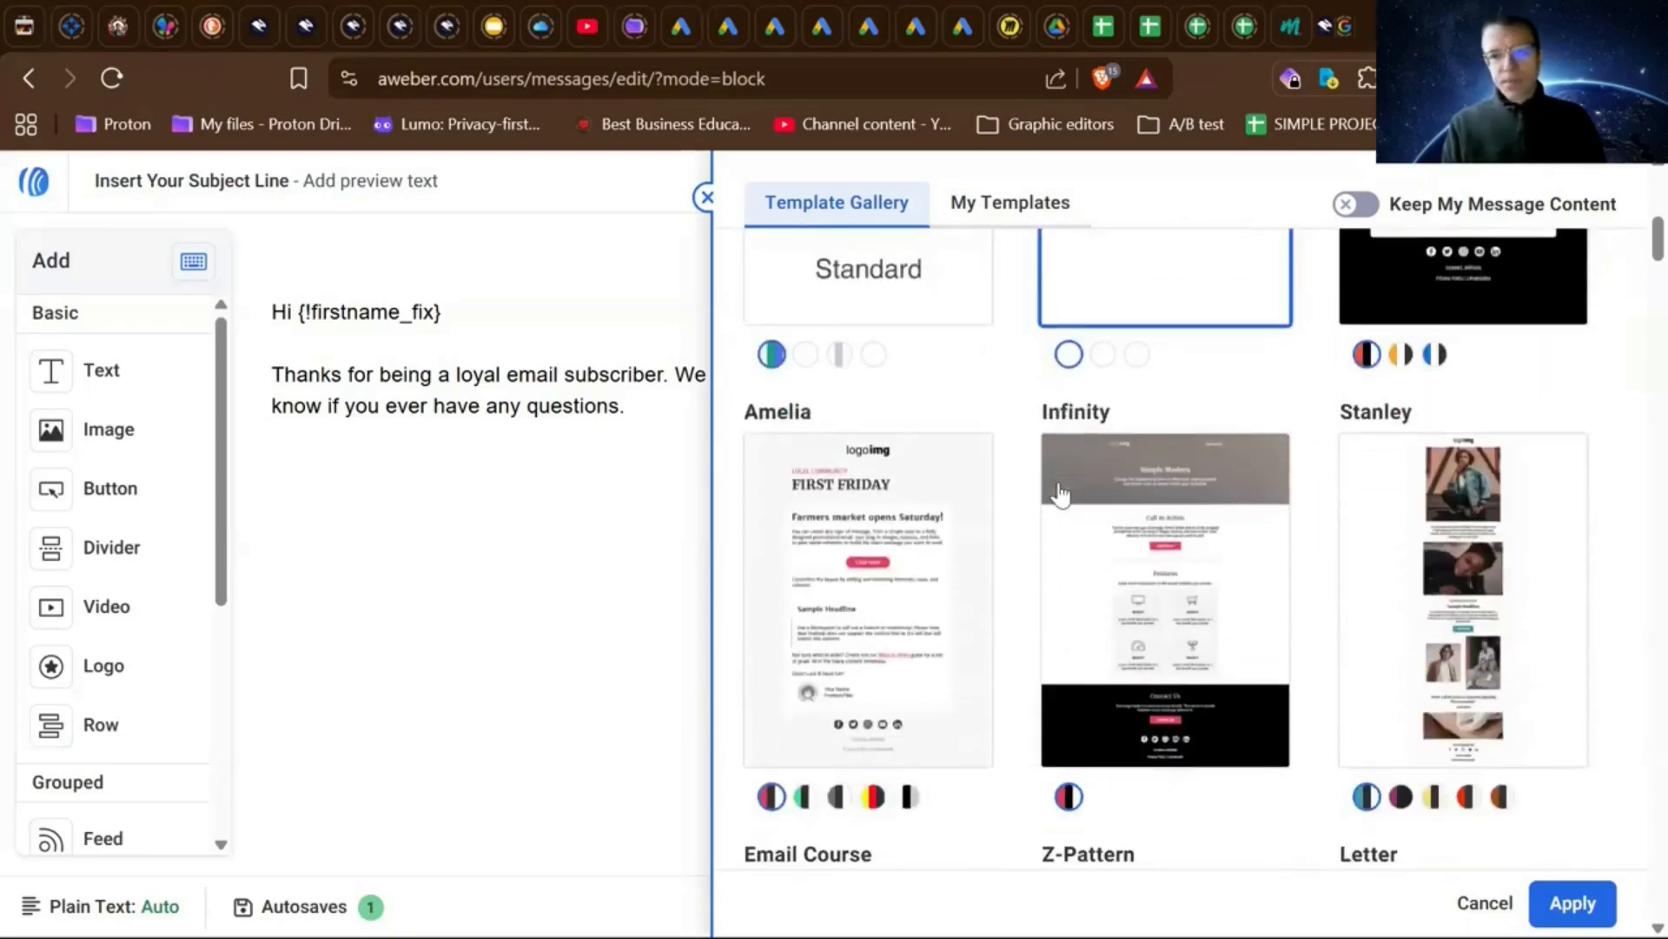
scroll(1060, 493, "down", 1)
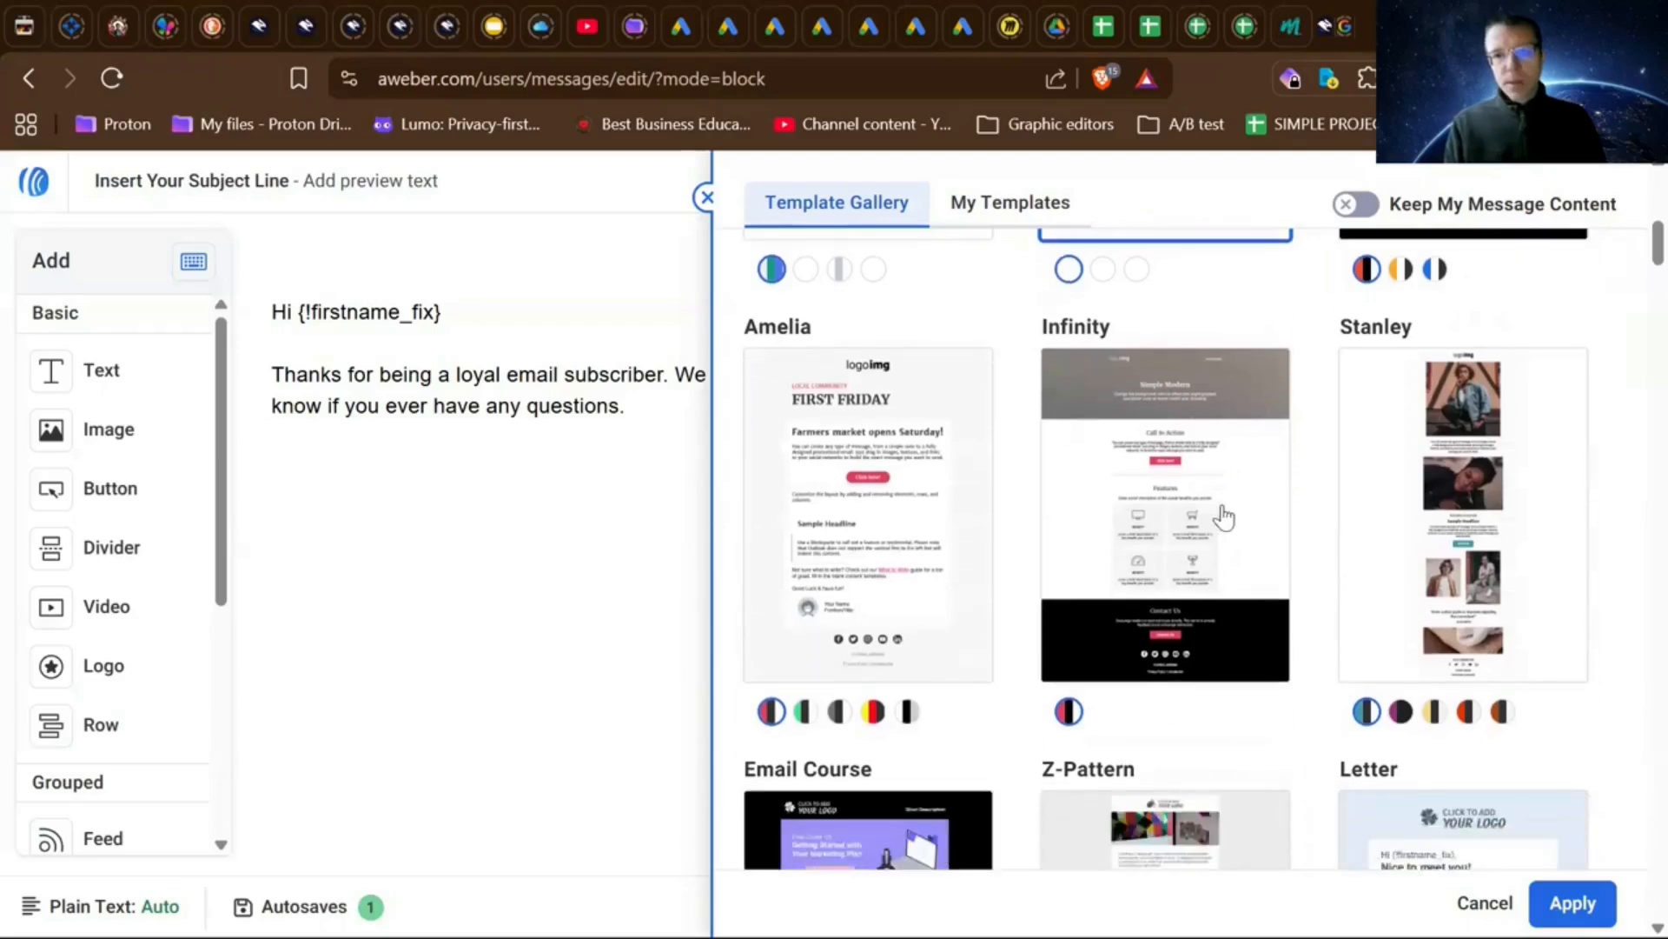
scroll(1353, 538, "up", 1)
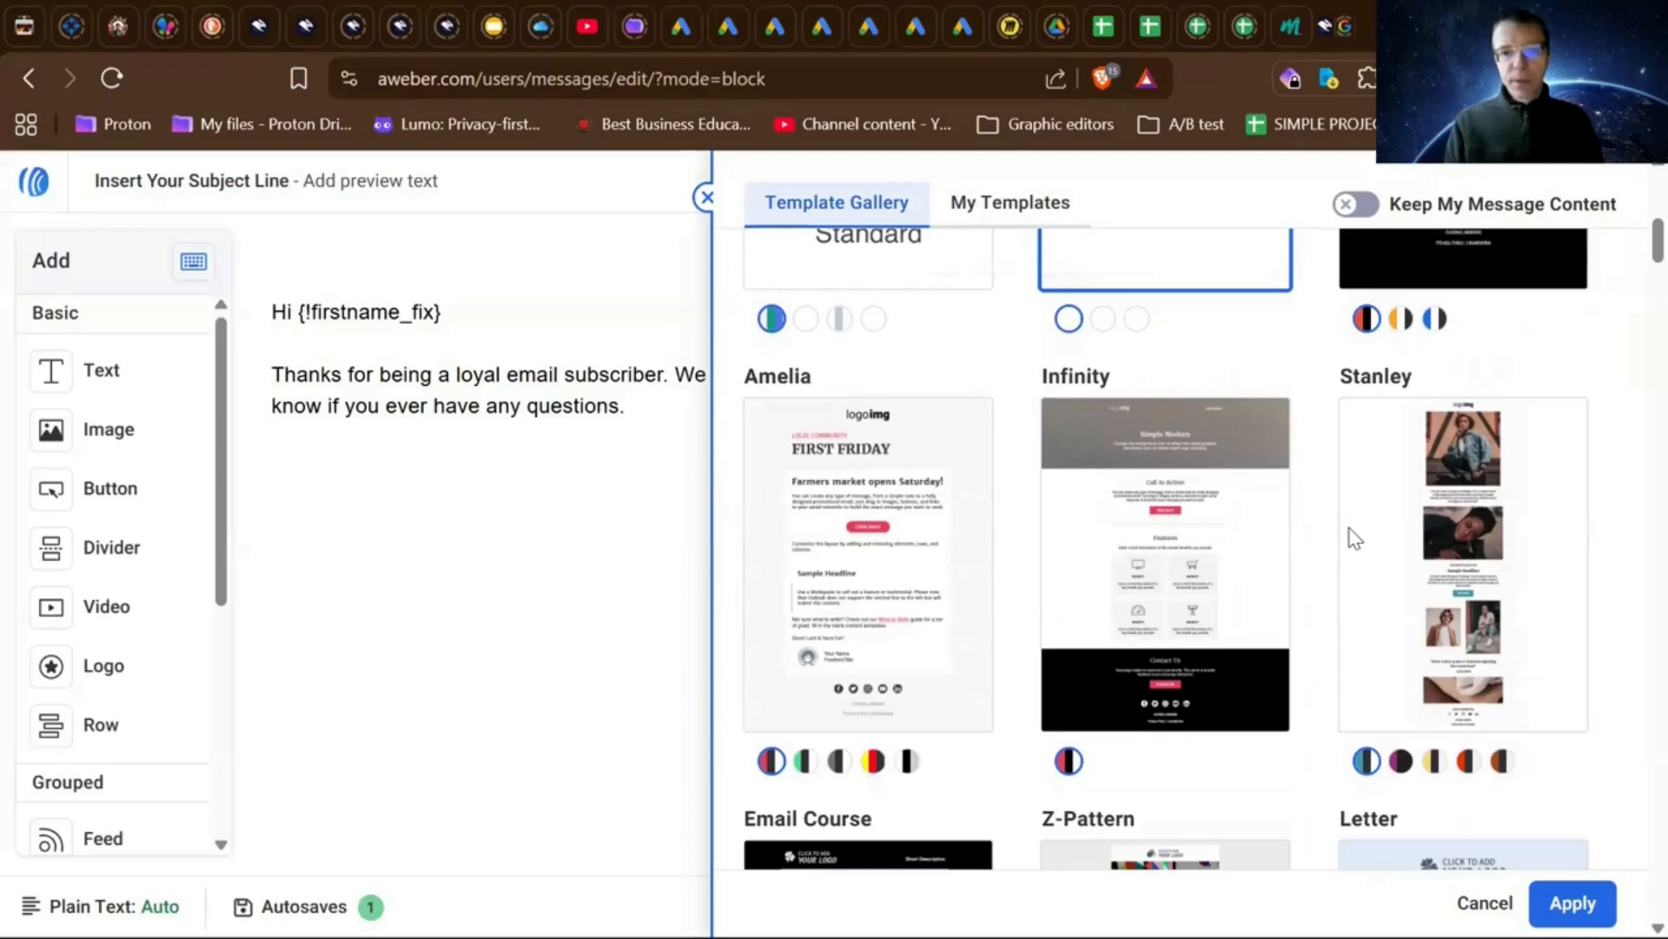
scroll(1353, 538, "up", 8)
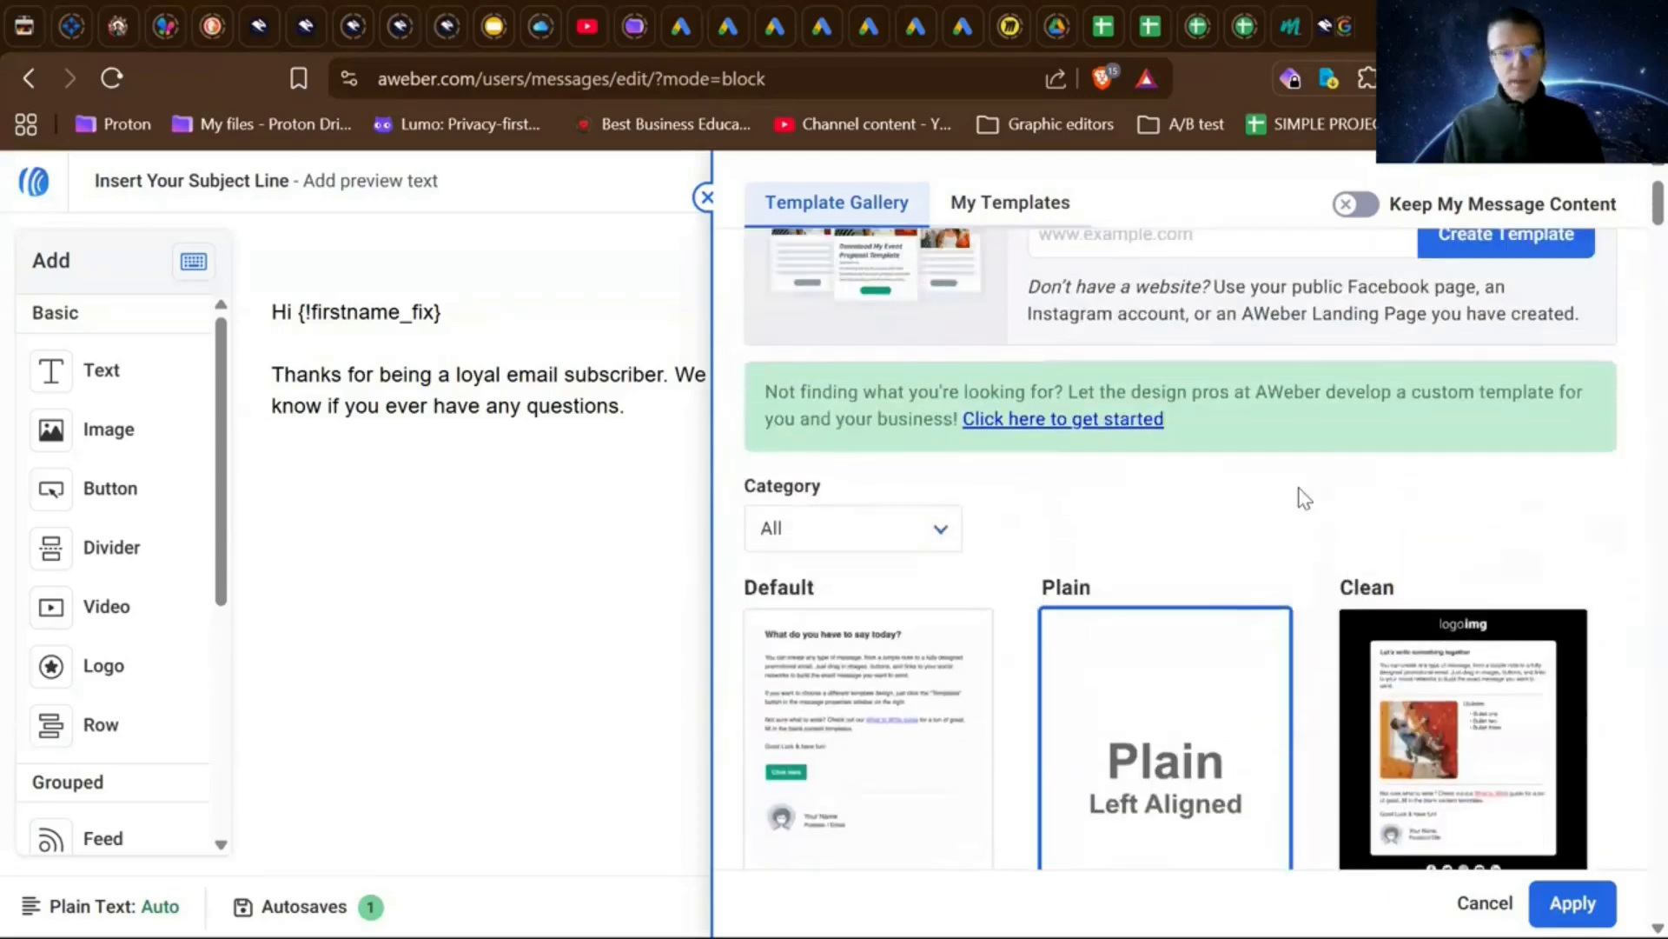
scroll(1304, 498, "up", 2)
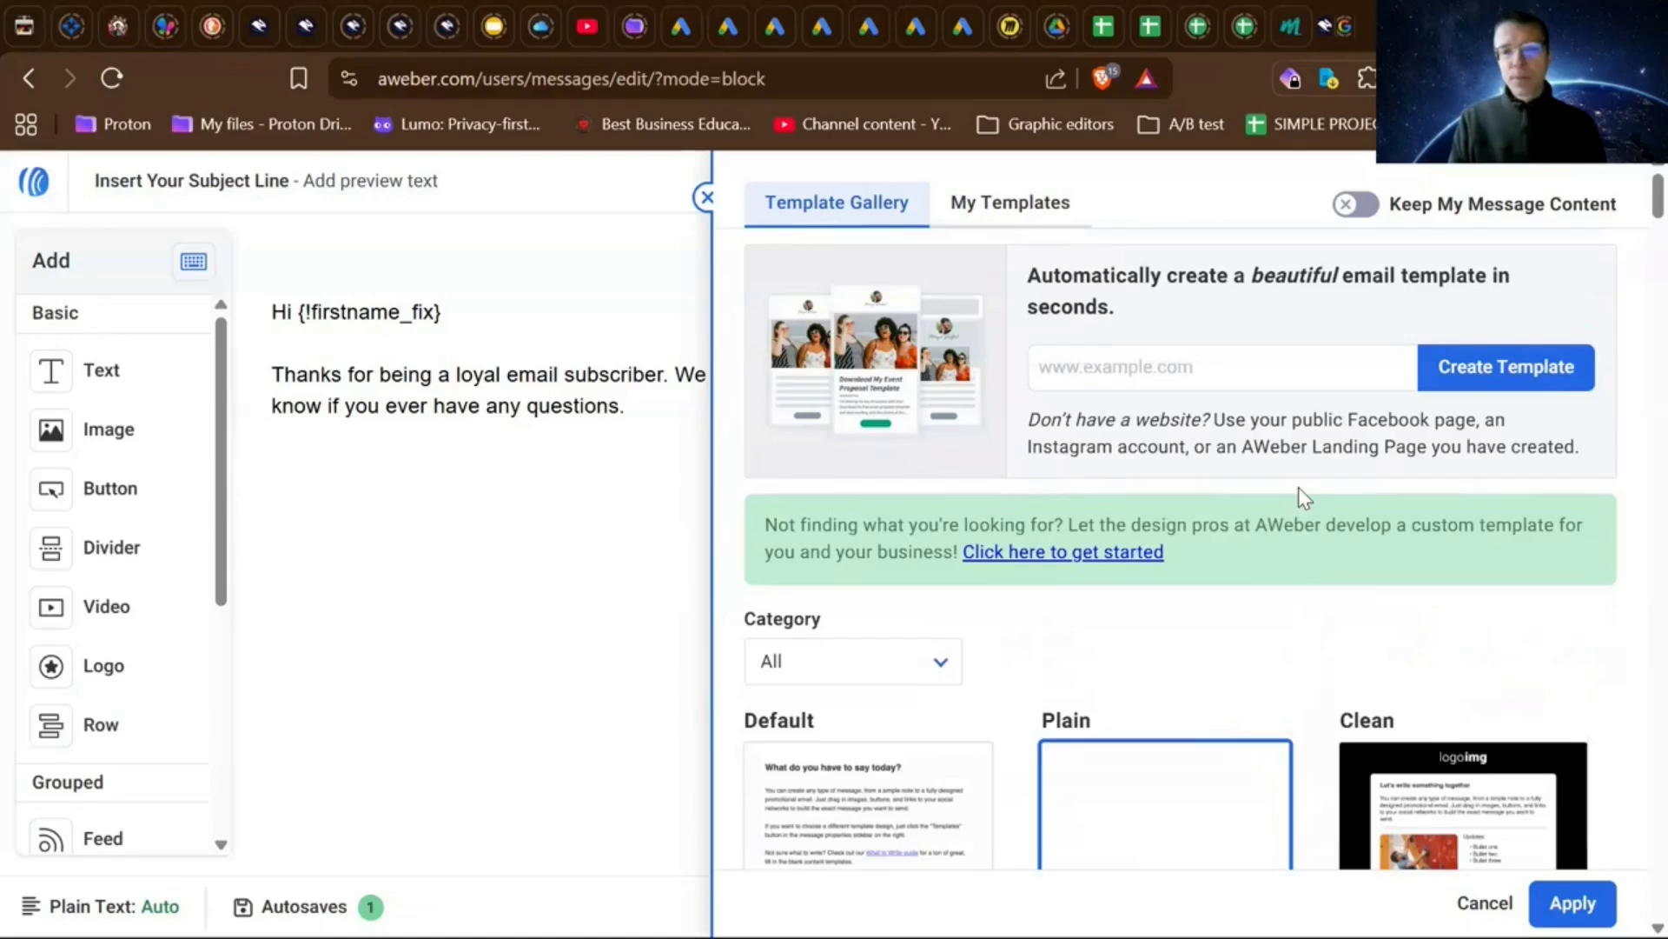
- Compare the Default, Plain and Clean templates with the Amelia, Infinity and Stanley designs in the gallery
scroll(1303, 498, "down", 5)
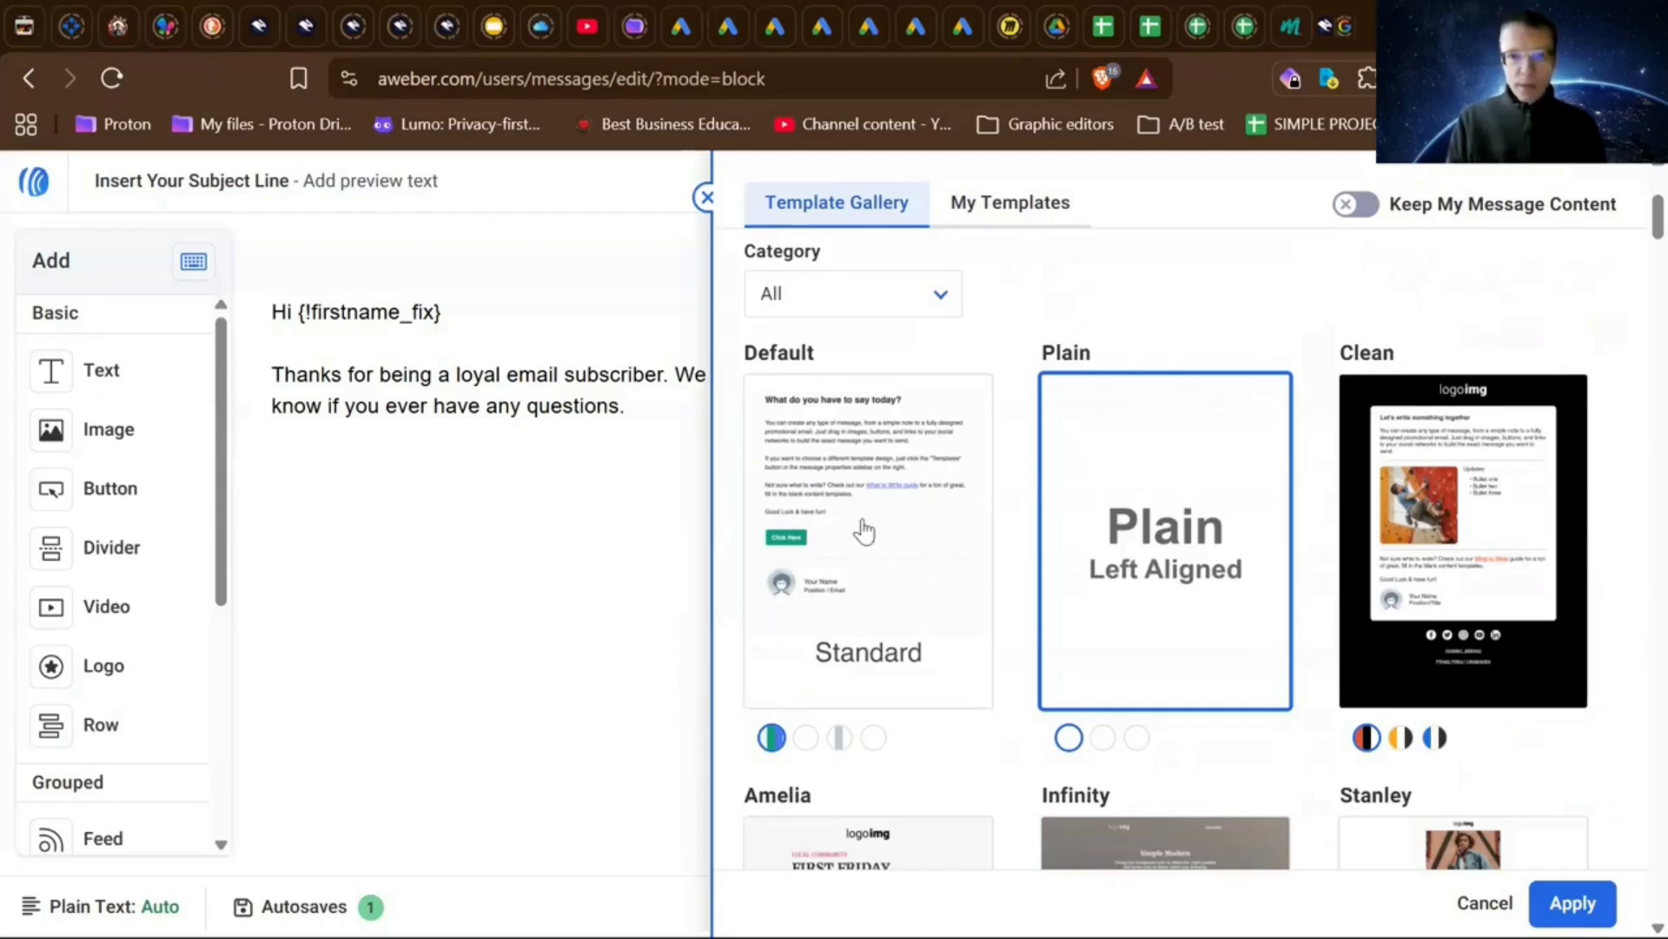
scroll(878, 552, "down", 2)
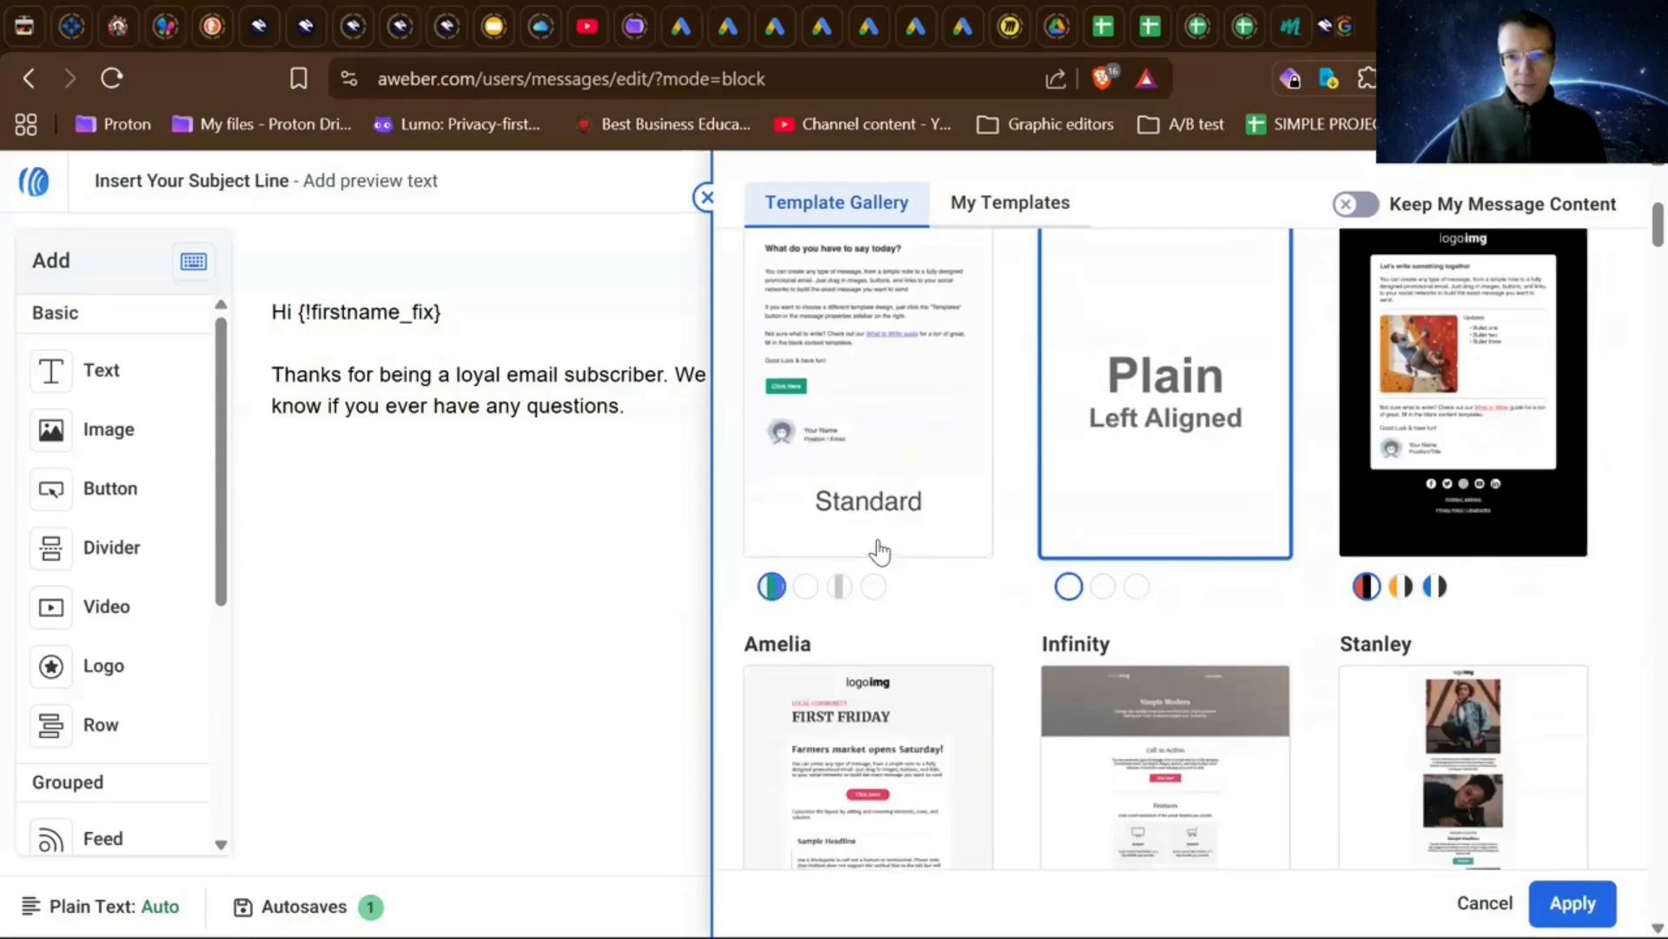
scroll(879, 552, "up", 5)
scroll(1312, 693, "down", 3)
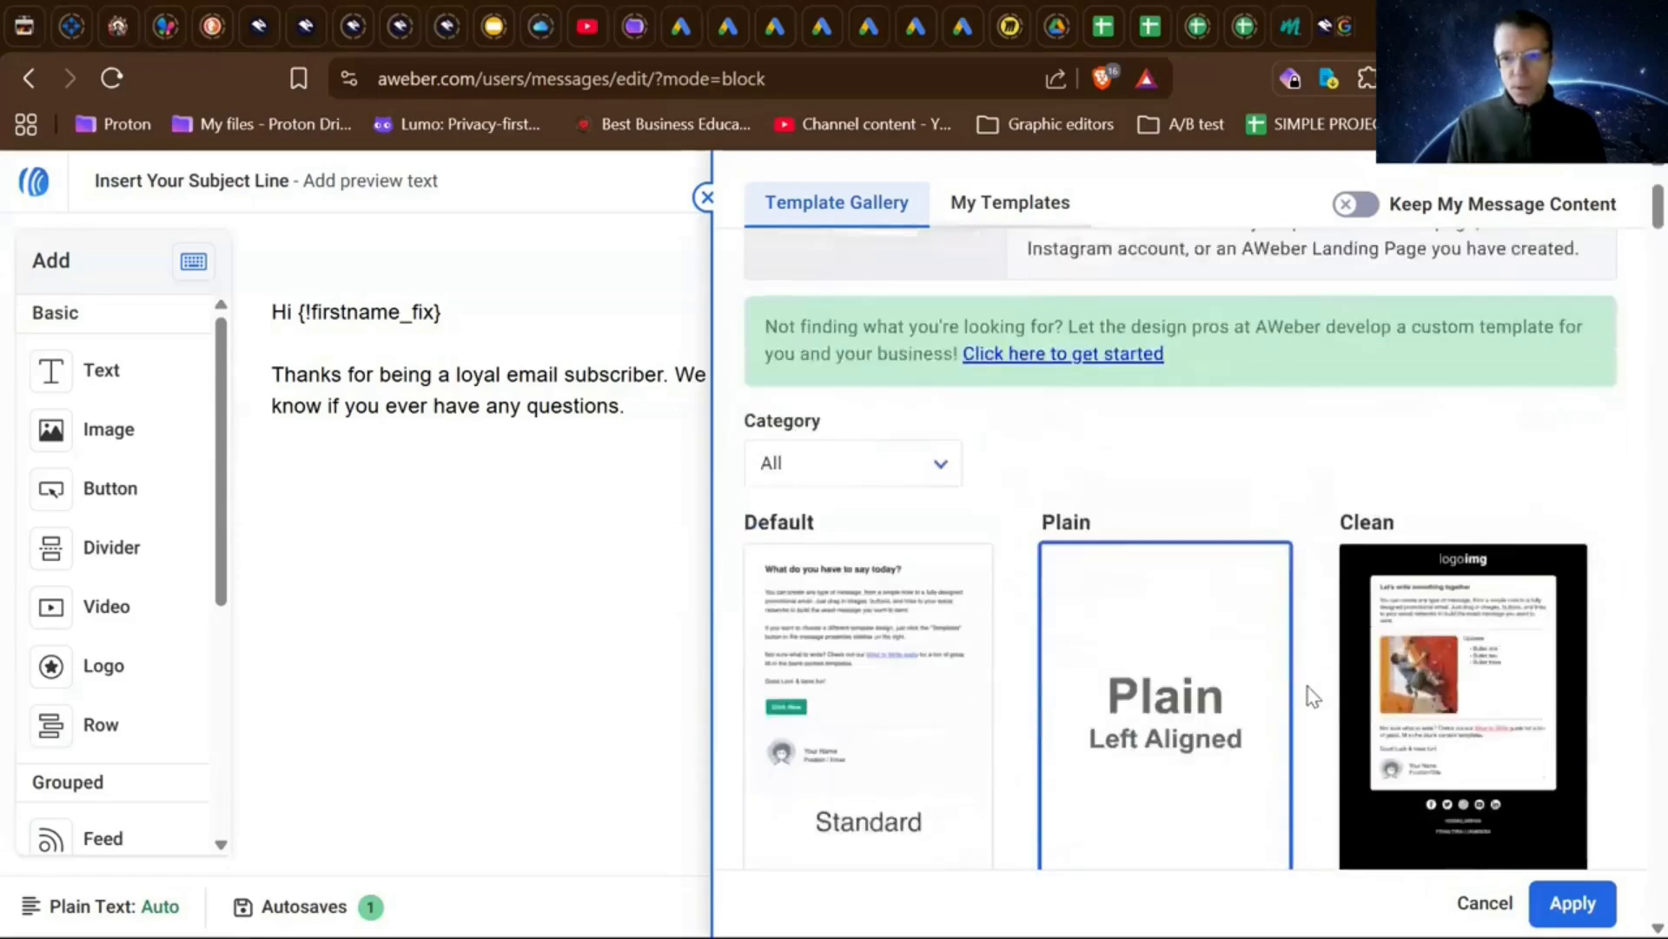
scroll(1313, 695, "down", 3)
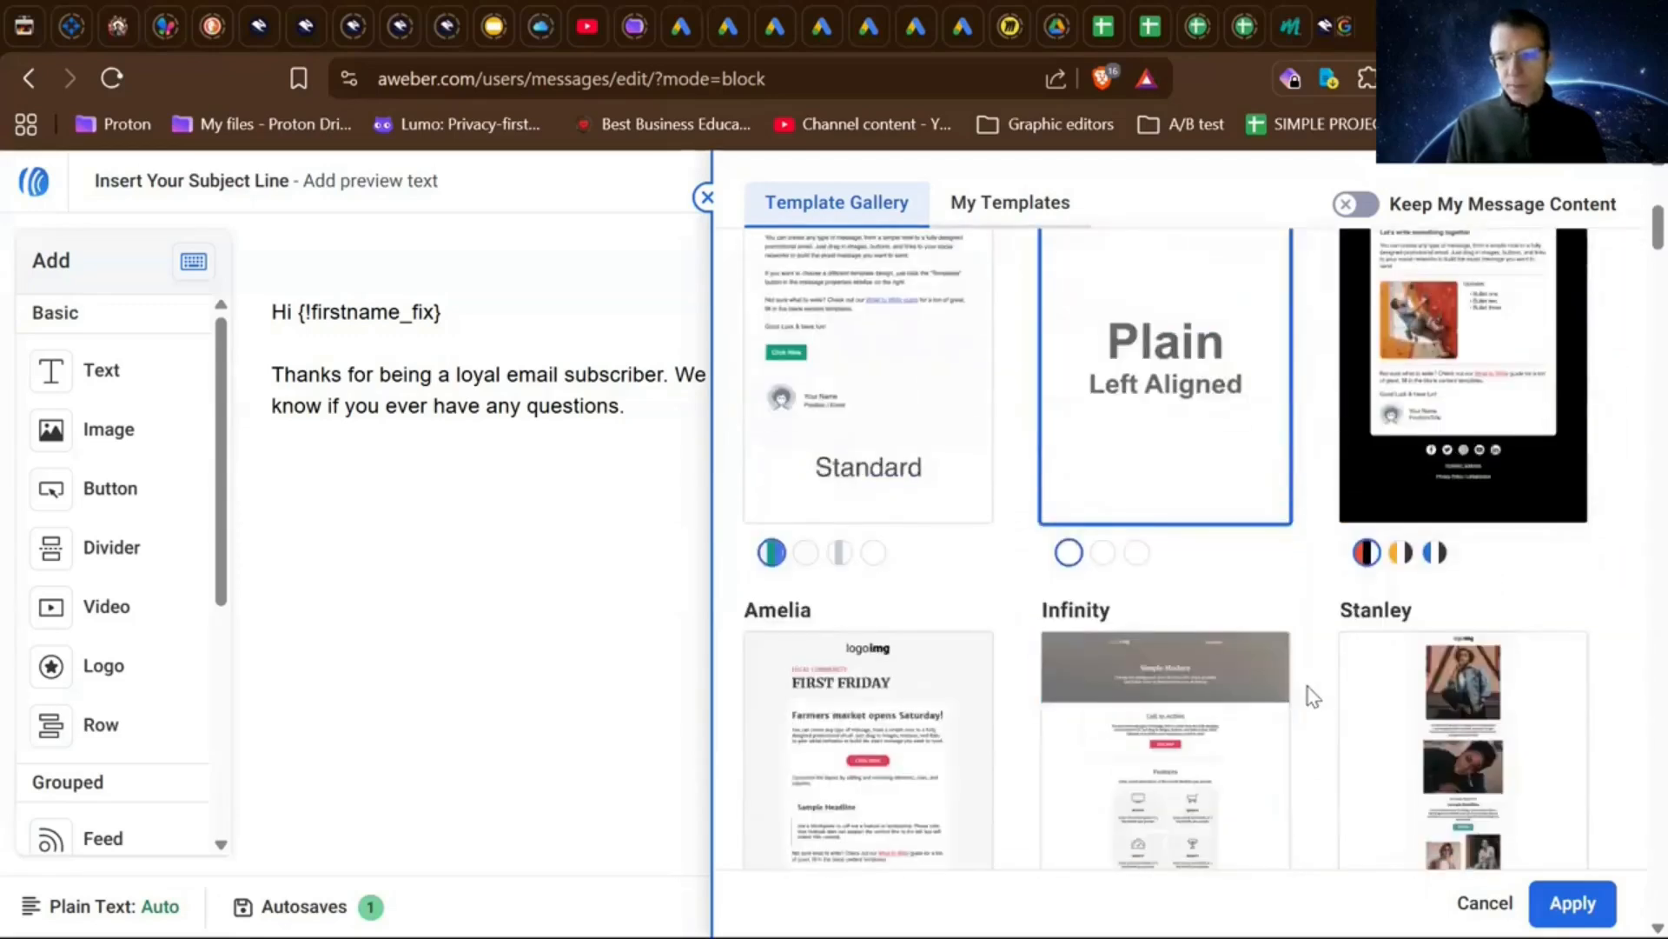
scroll(1313, 695, "up", 6)
scroll(1312, 695, "down", 3)
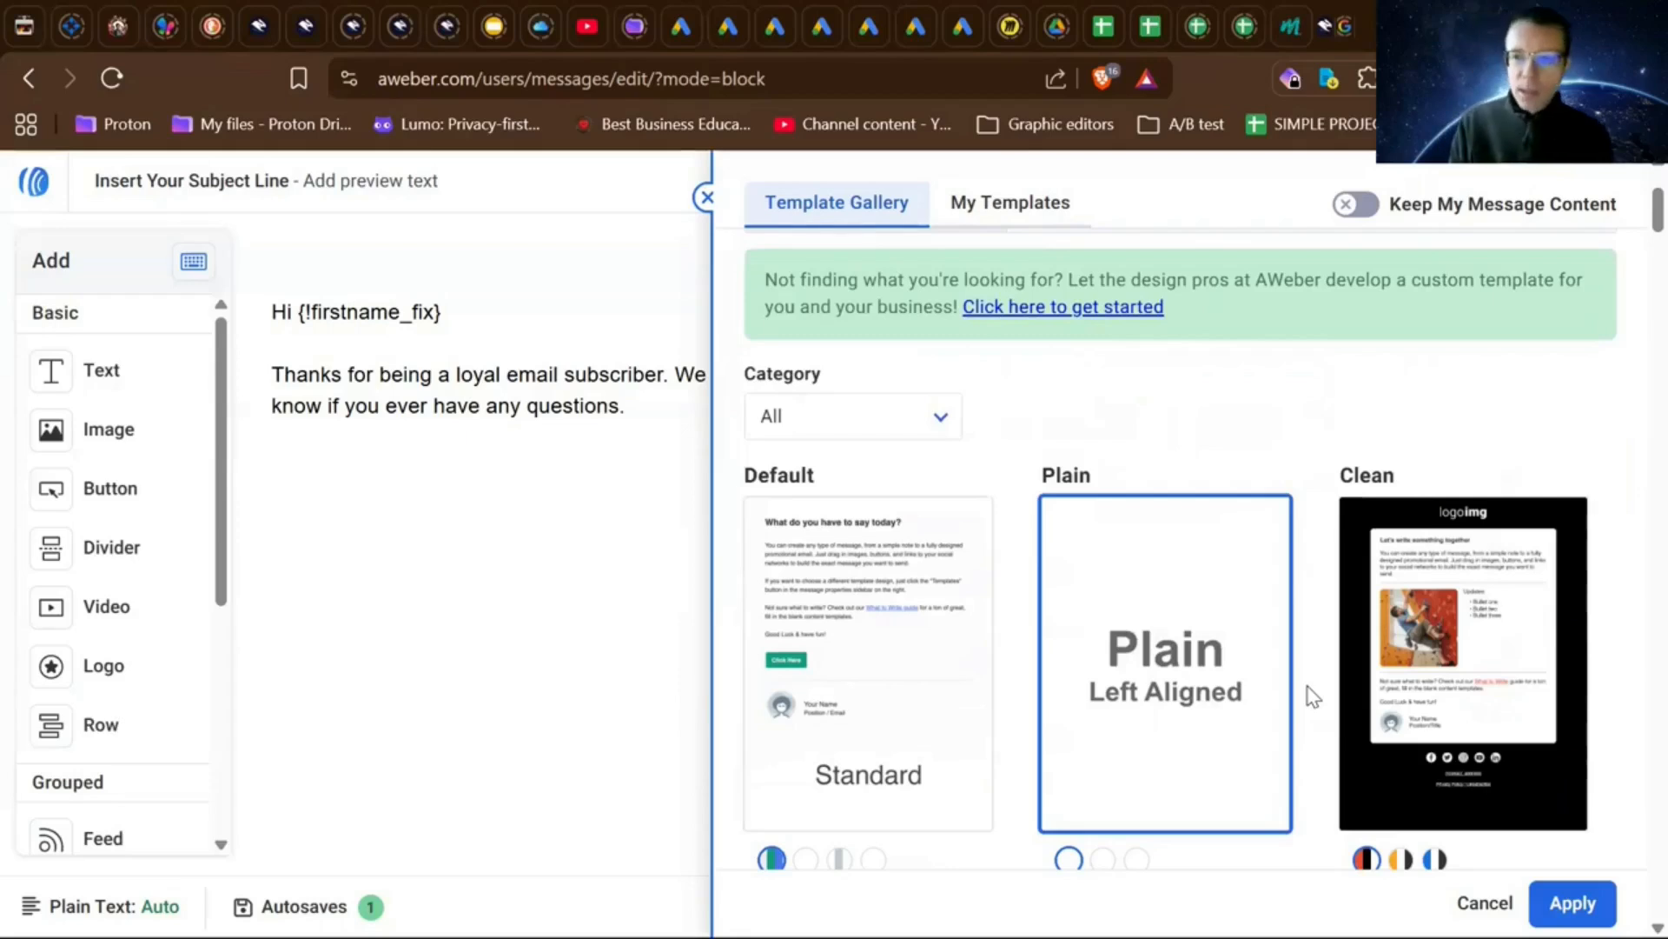
scroll(1313, 696, "down", 3)
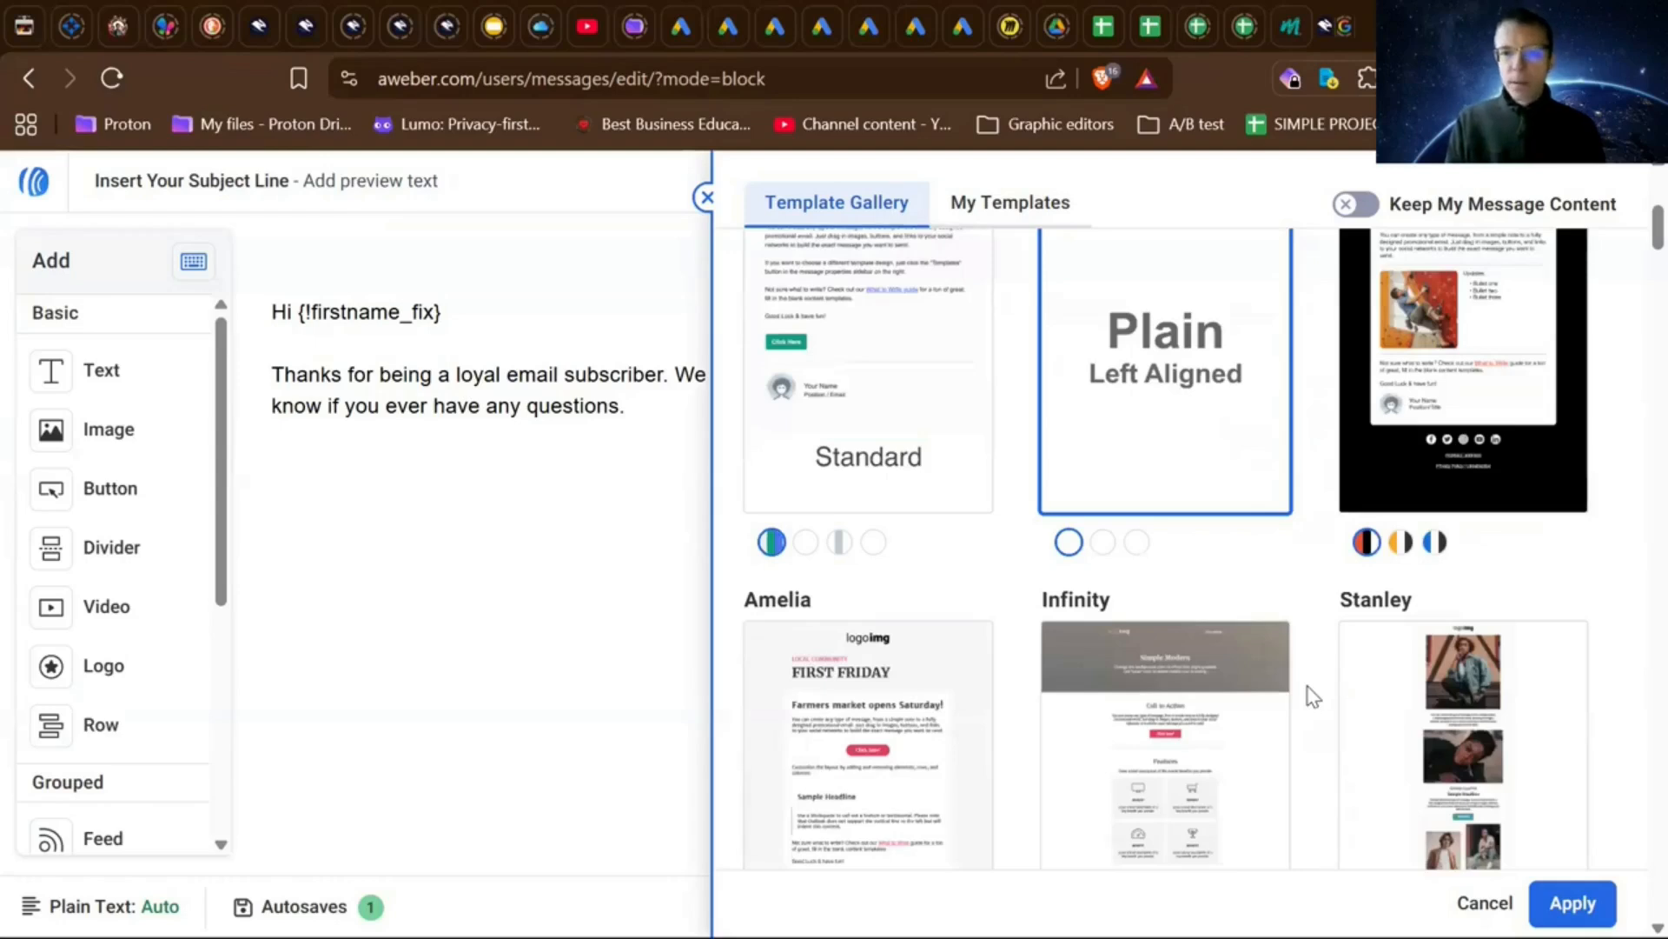
scroll(1312, 695, "down", 1)
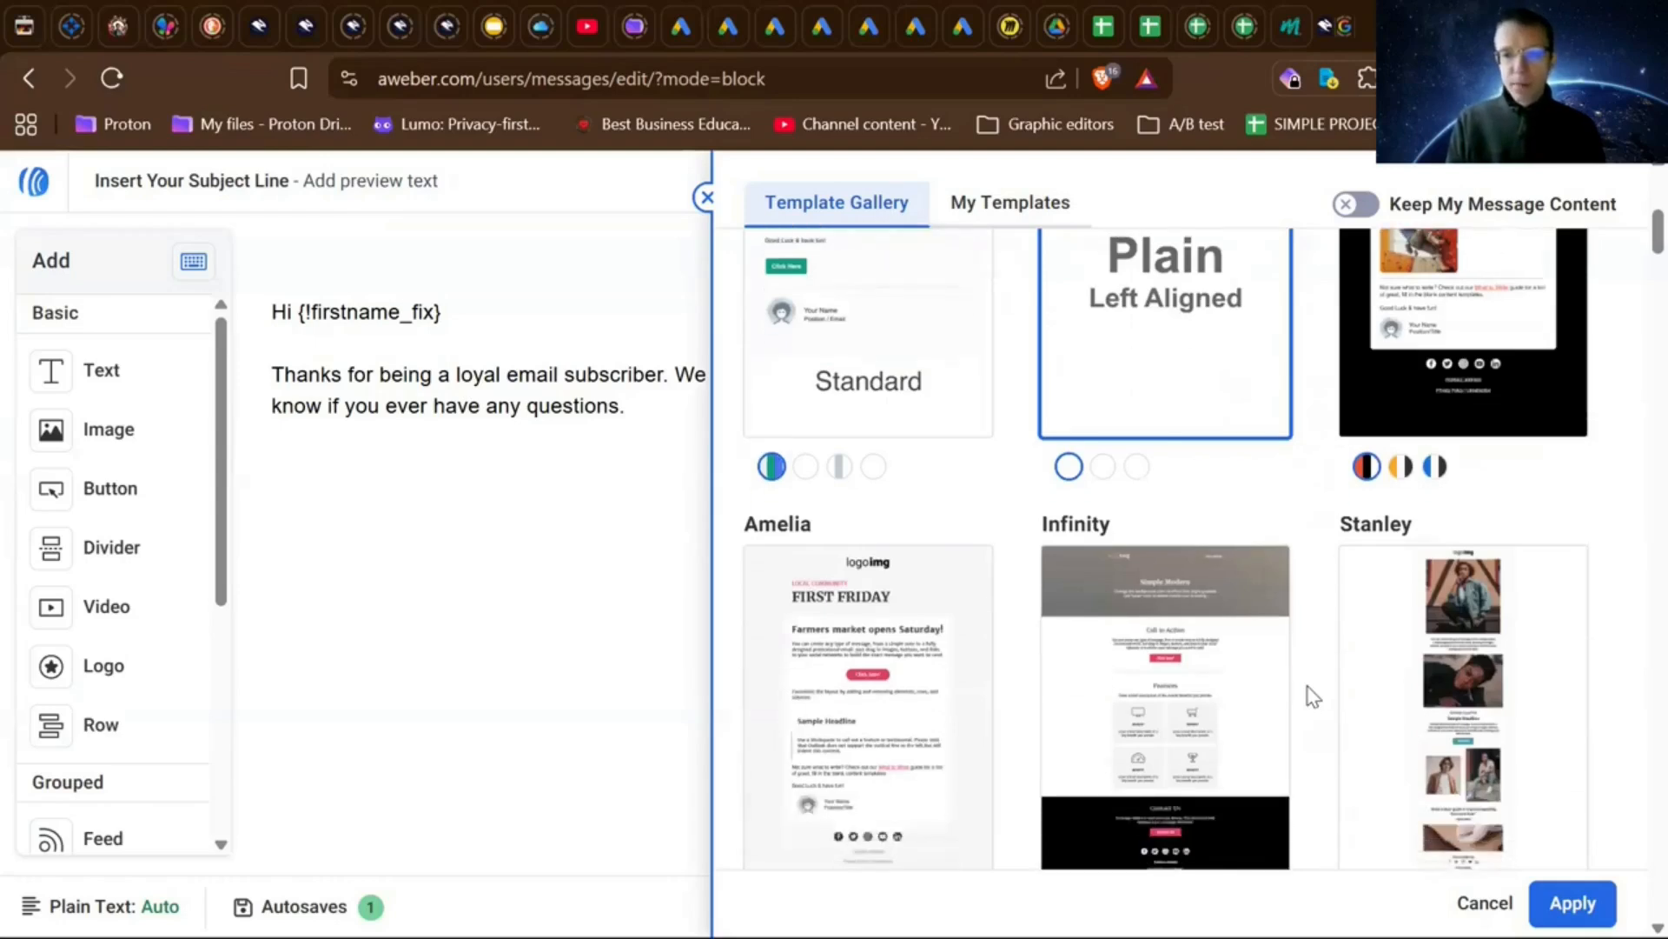
scroll(1312, 695, "down", 1)
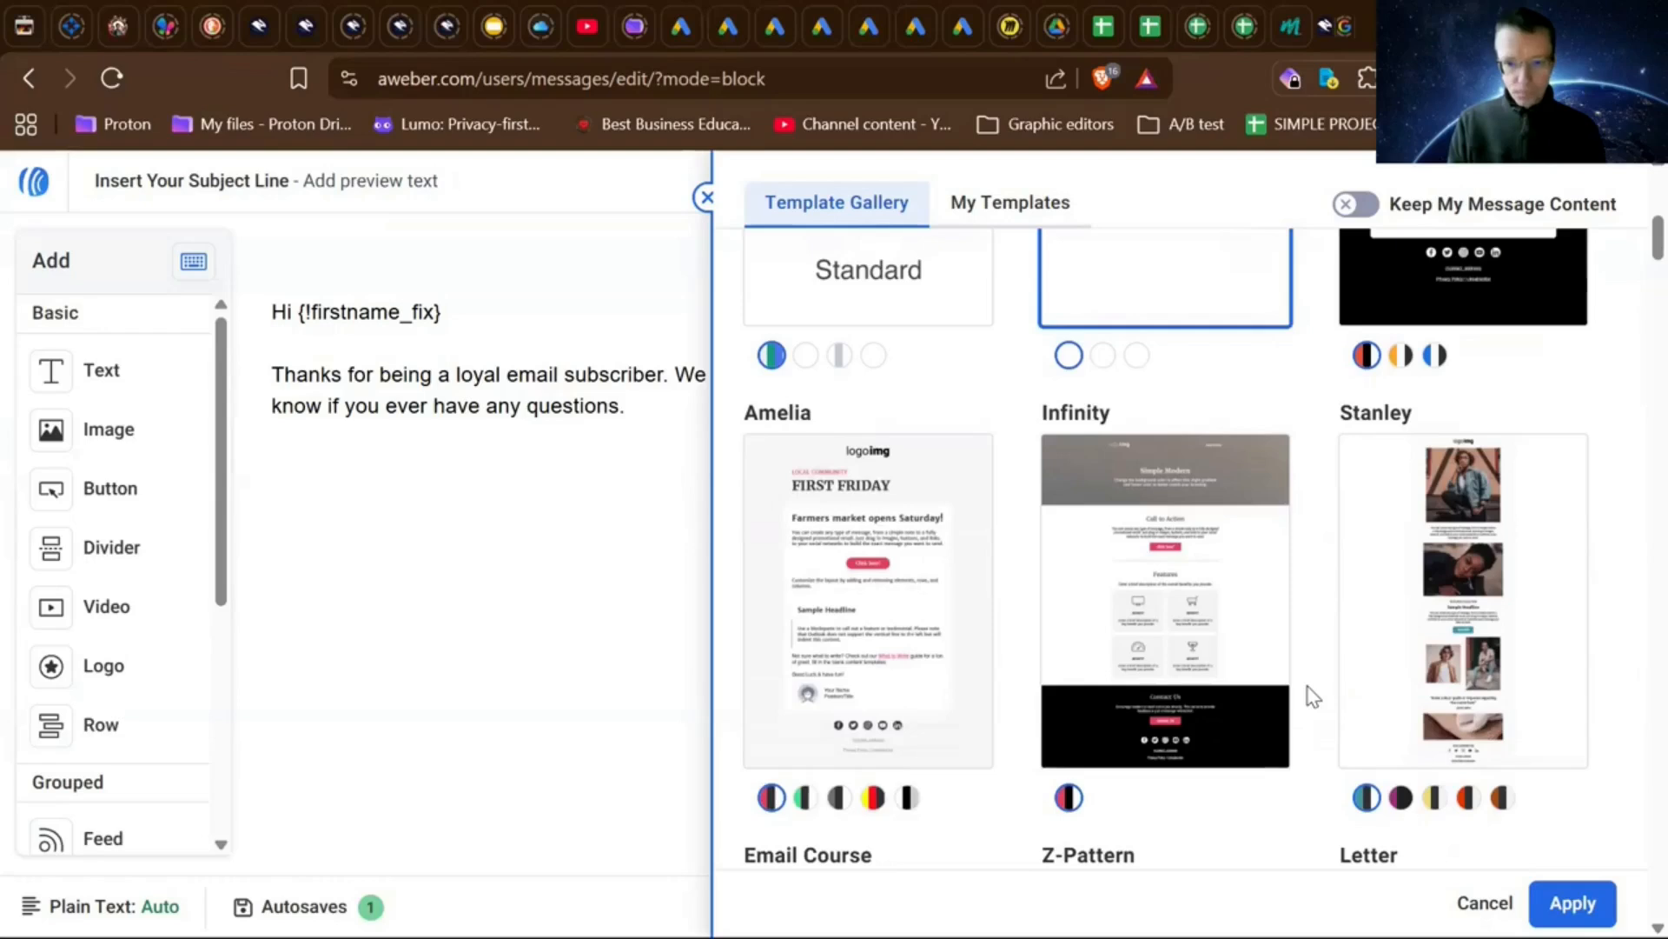
scroll(1312, 695, "up", 5)
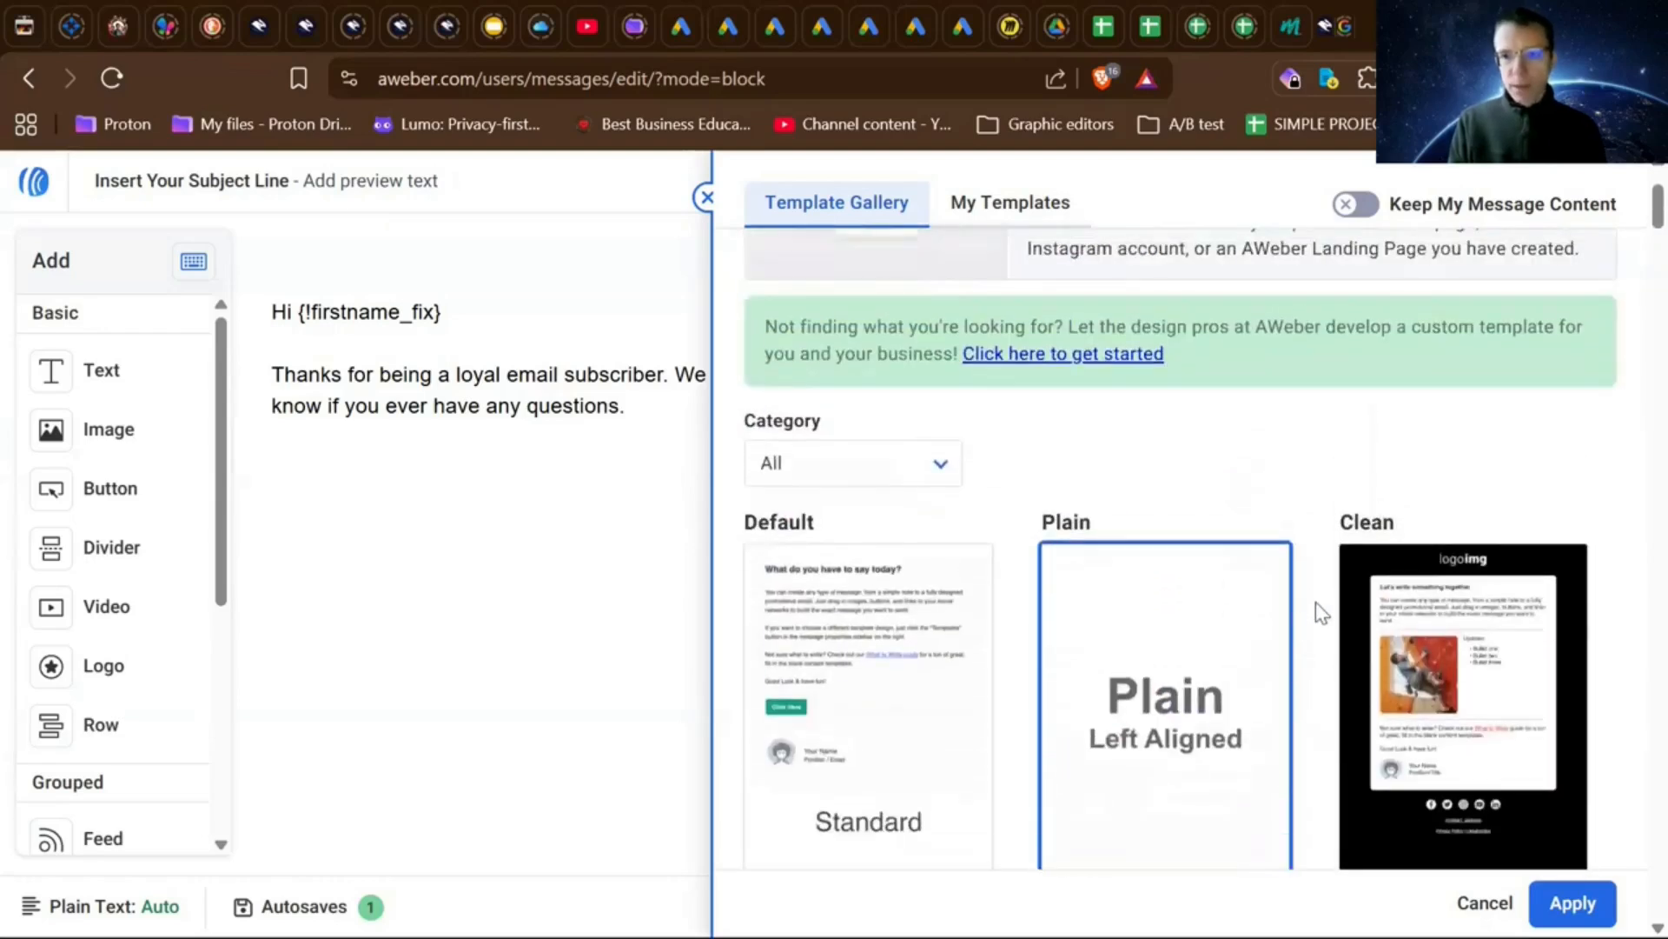
scroll(1319, 609, "up", 1)
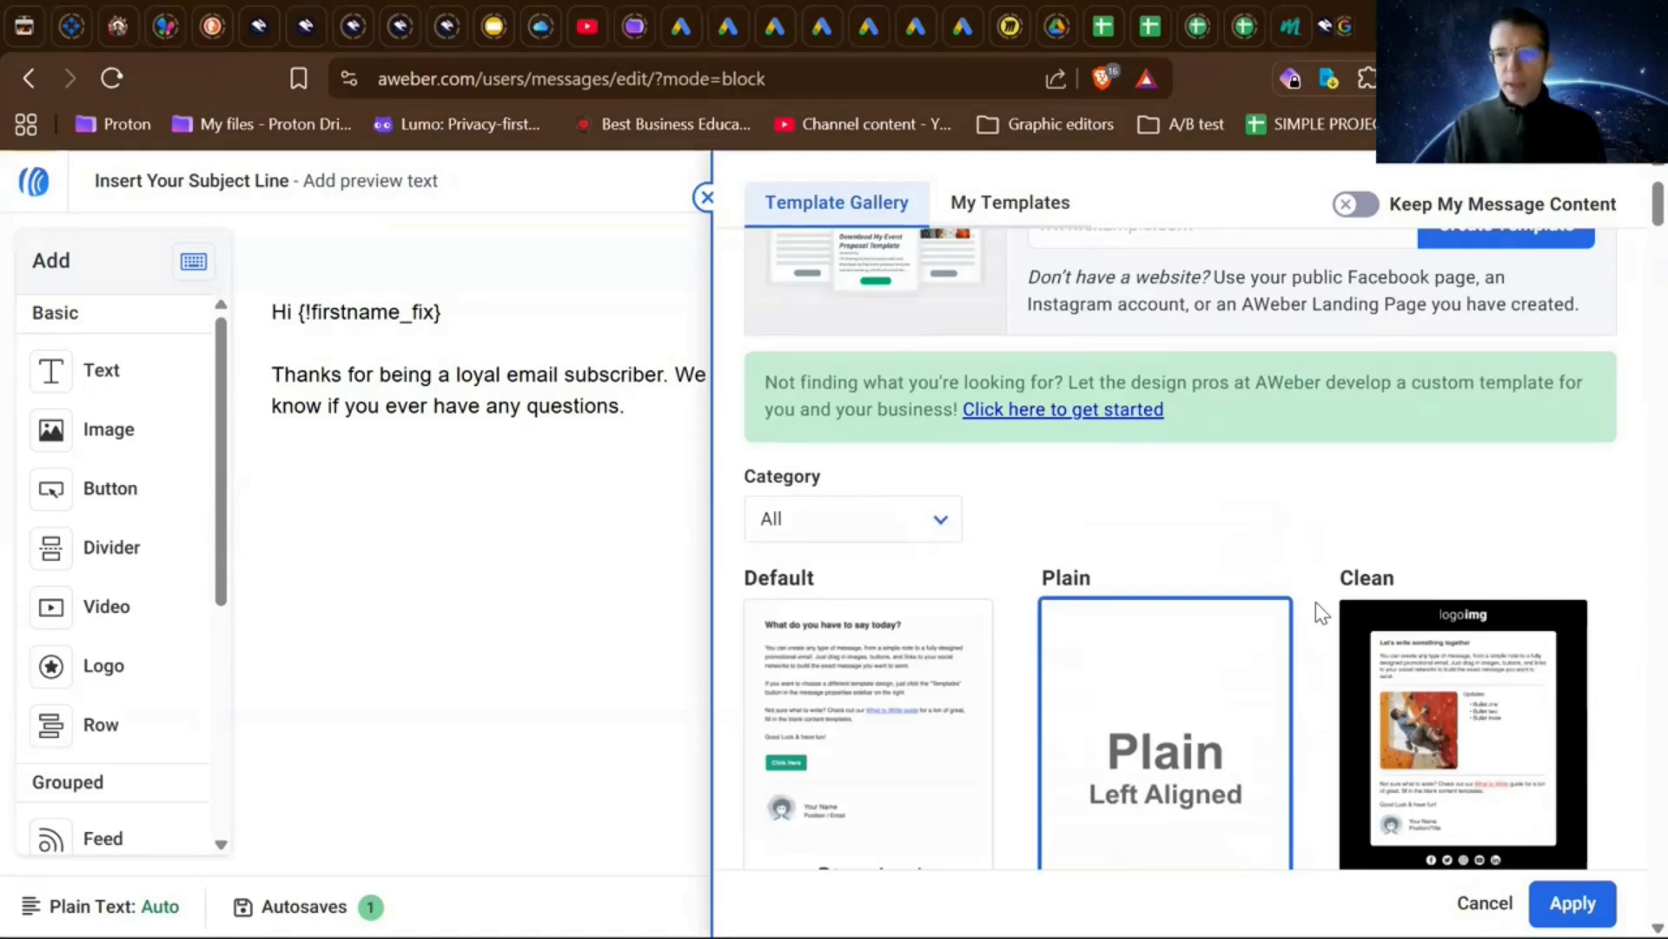
scroll(1315, 602, "up", 2)
scroll(1316, 602, "down", 3)
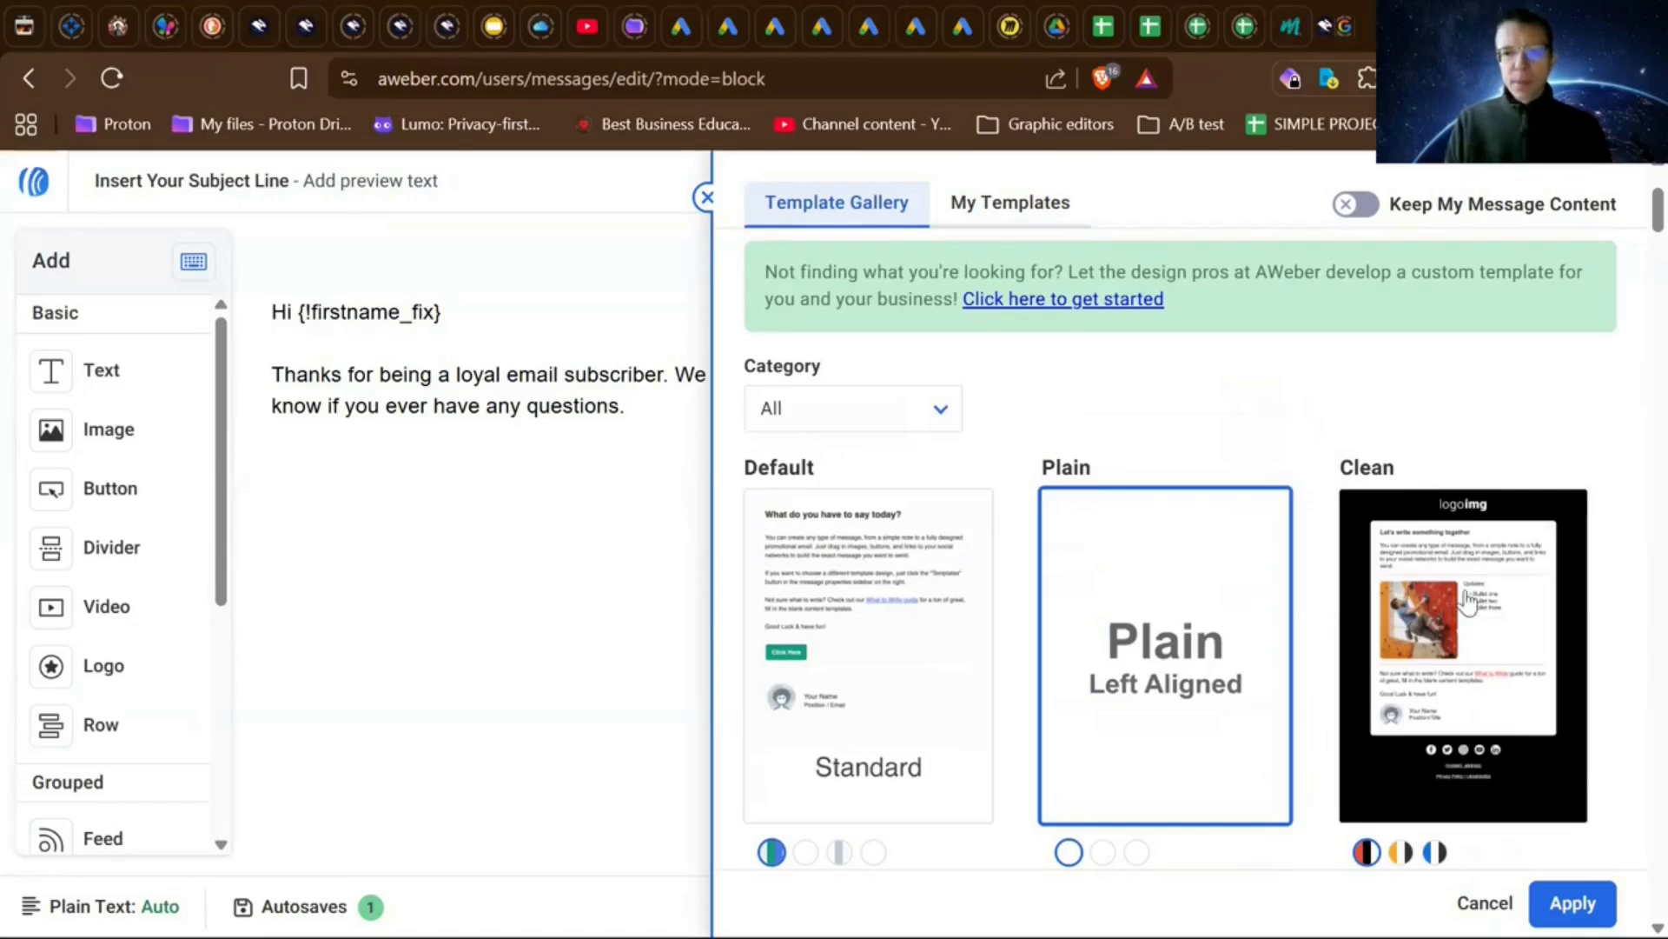
scroll(1108, 708, "down", 4)
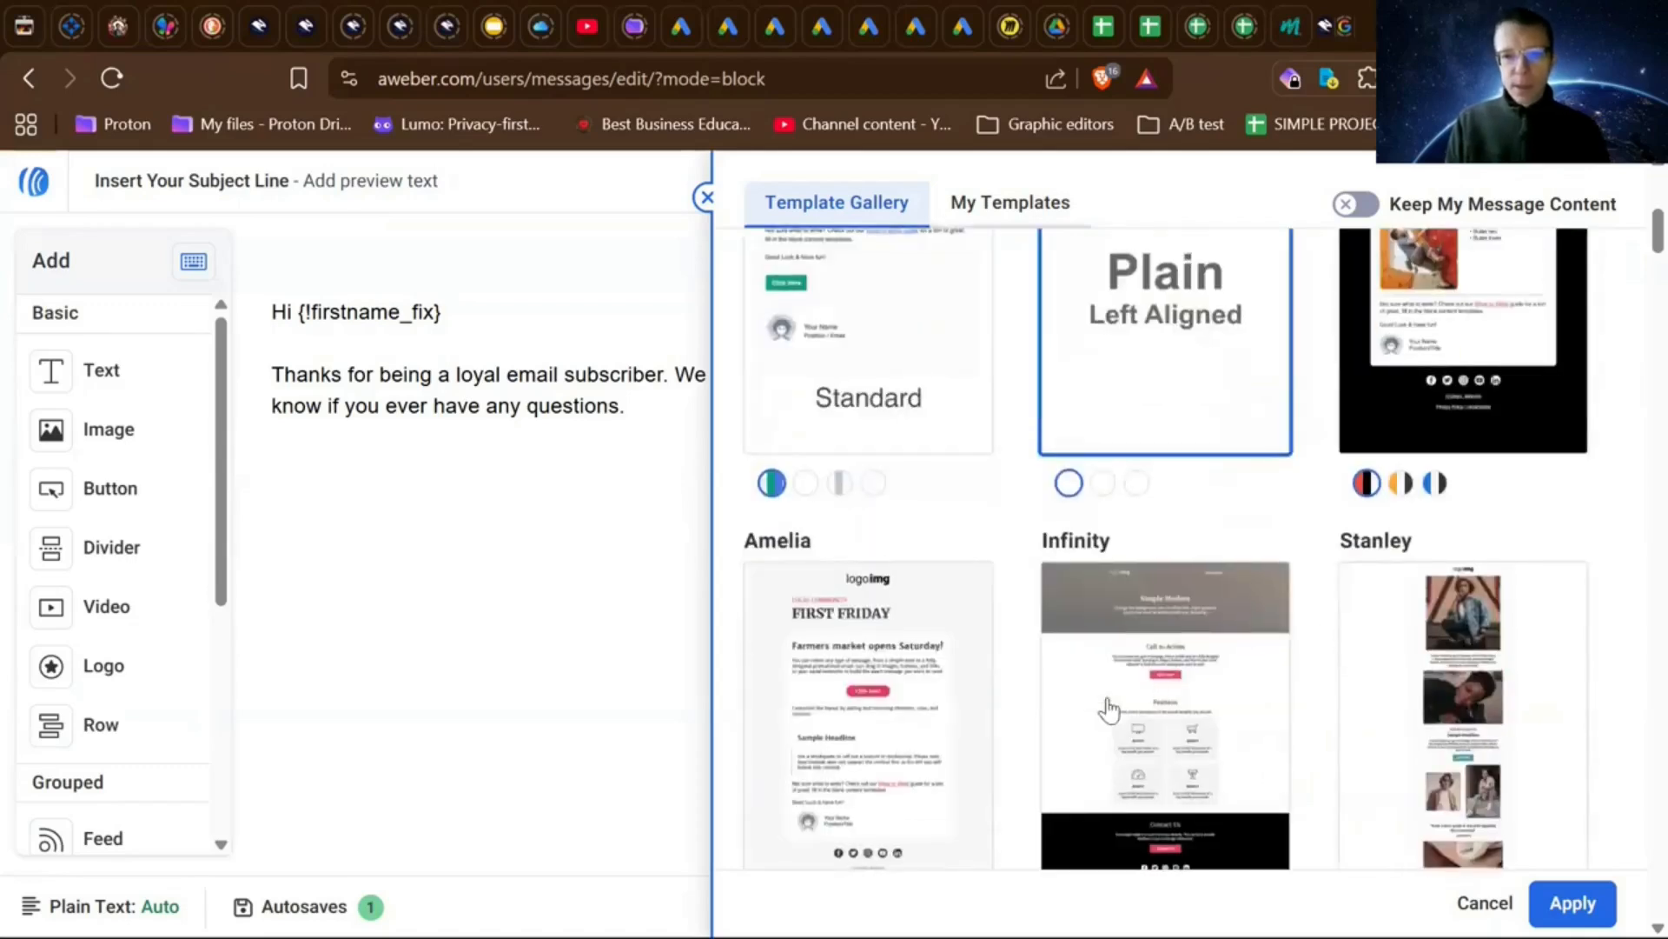
- Choose the Infinity template from the gallery and apply it to the message
scroll(1108, 708, "down", 6)
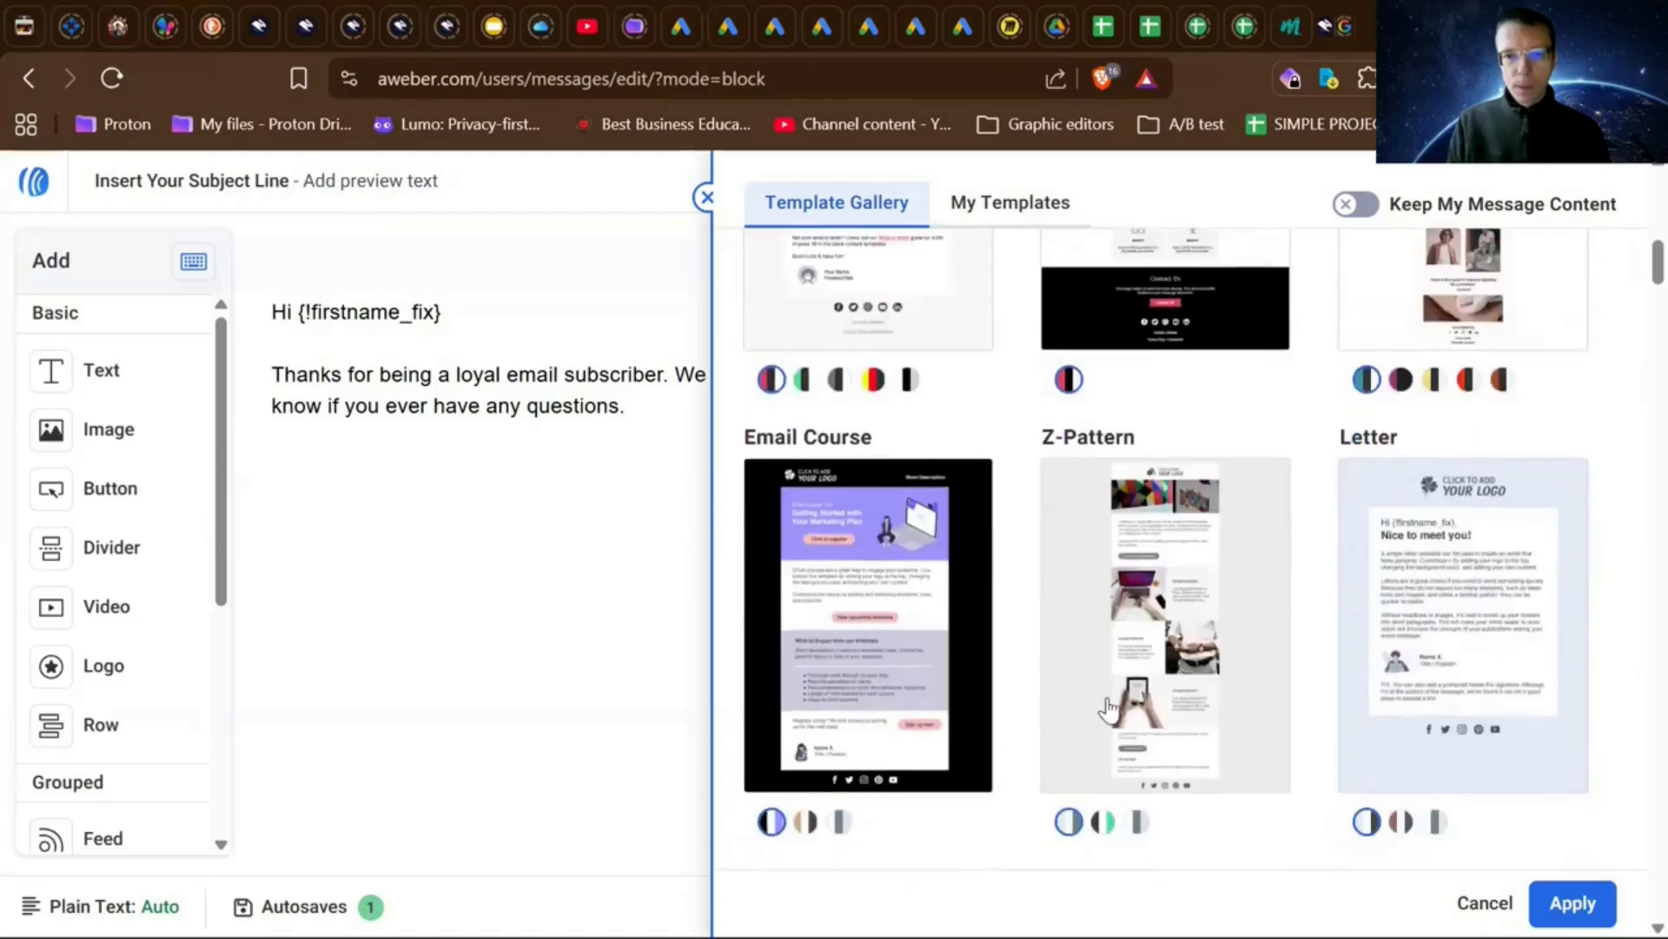
scroll(1108, 708, "up", 5)
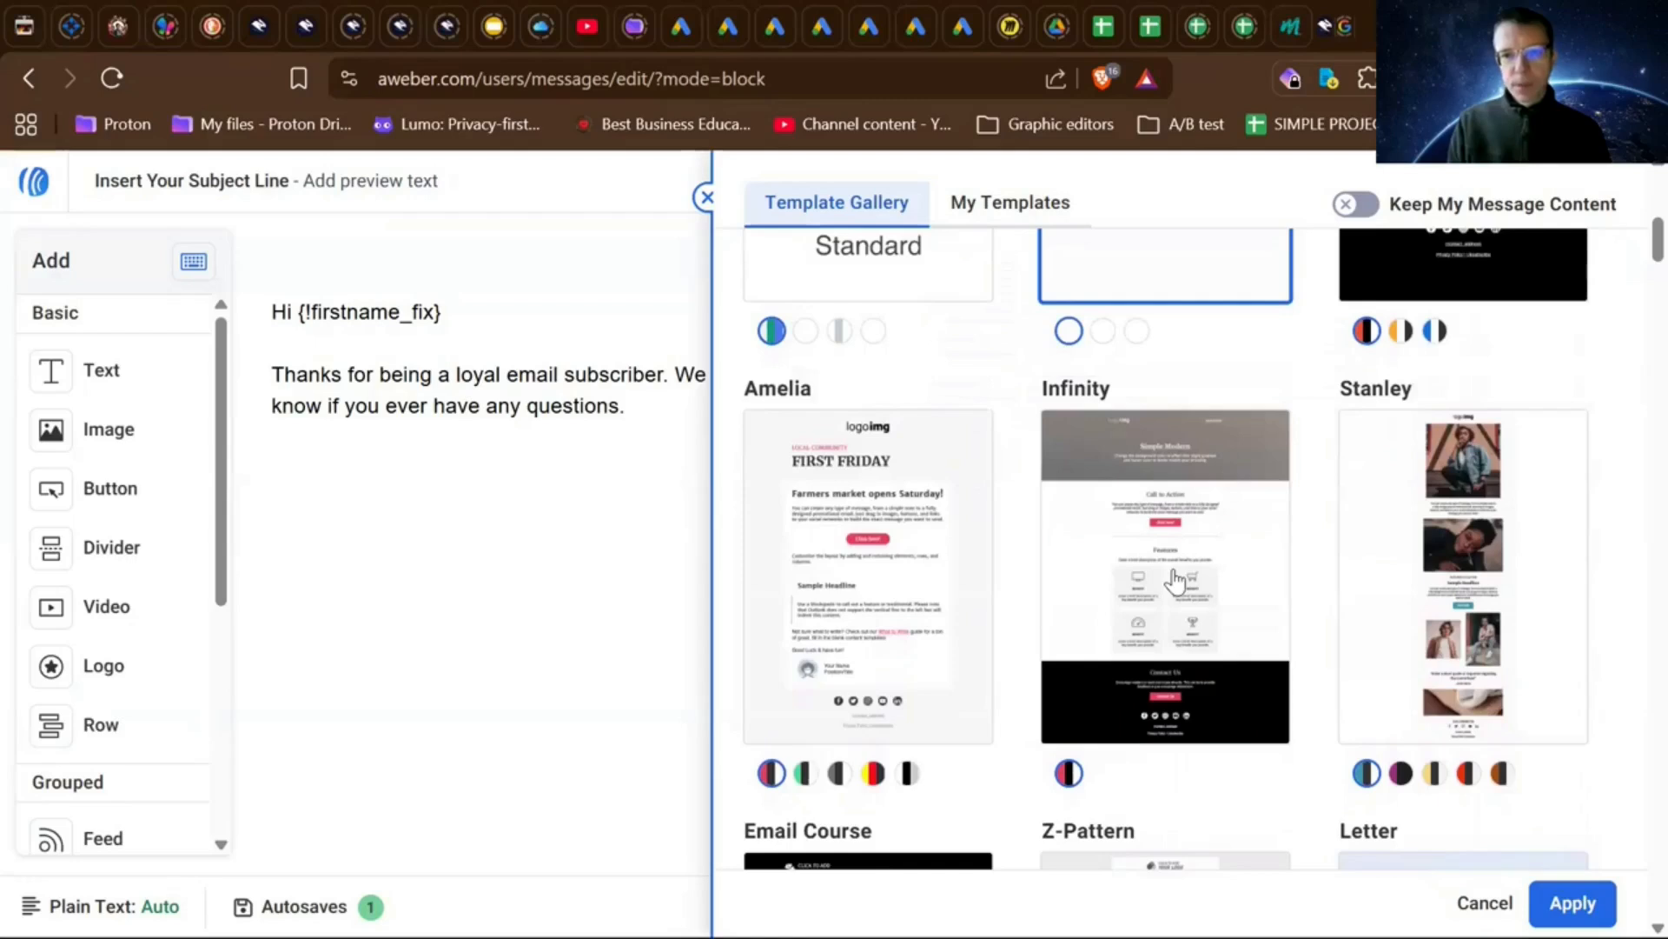
left_click(1176, 580)
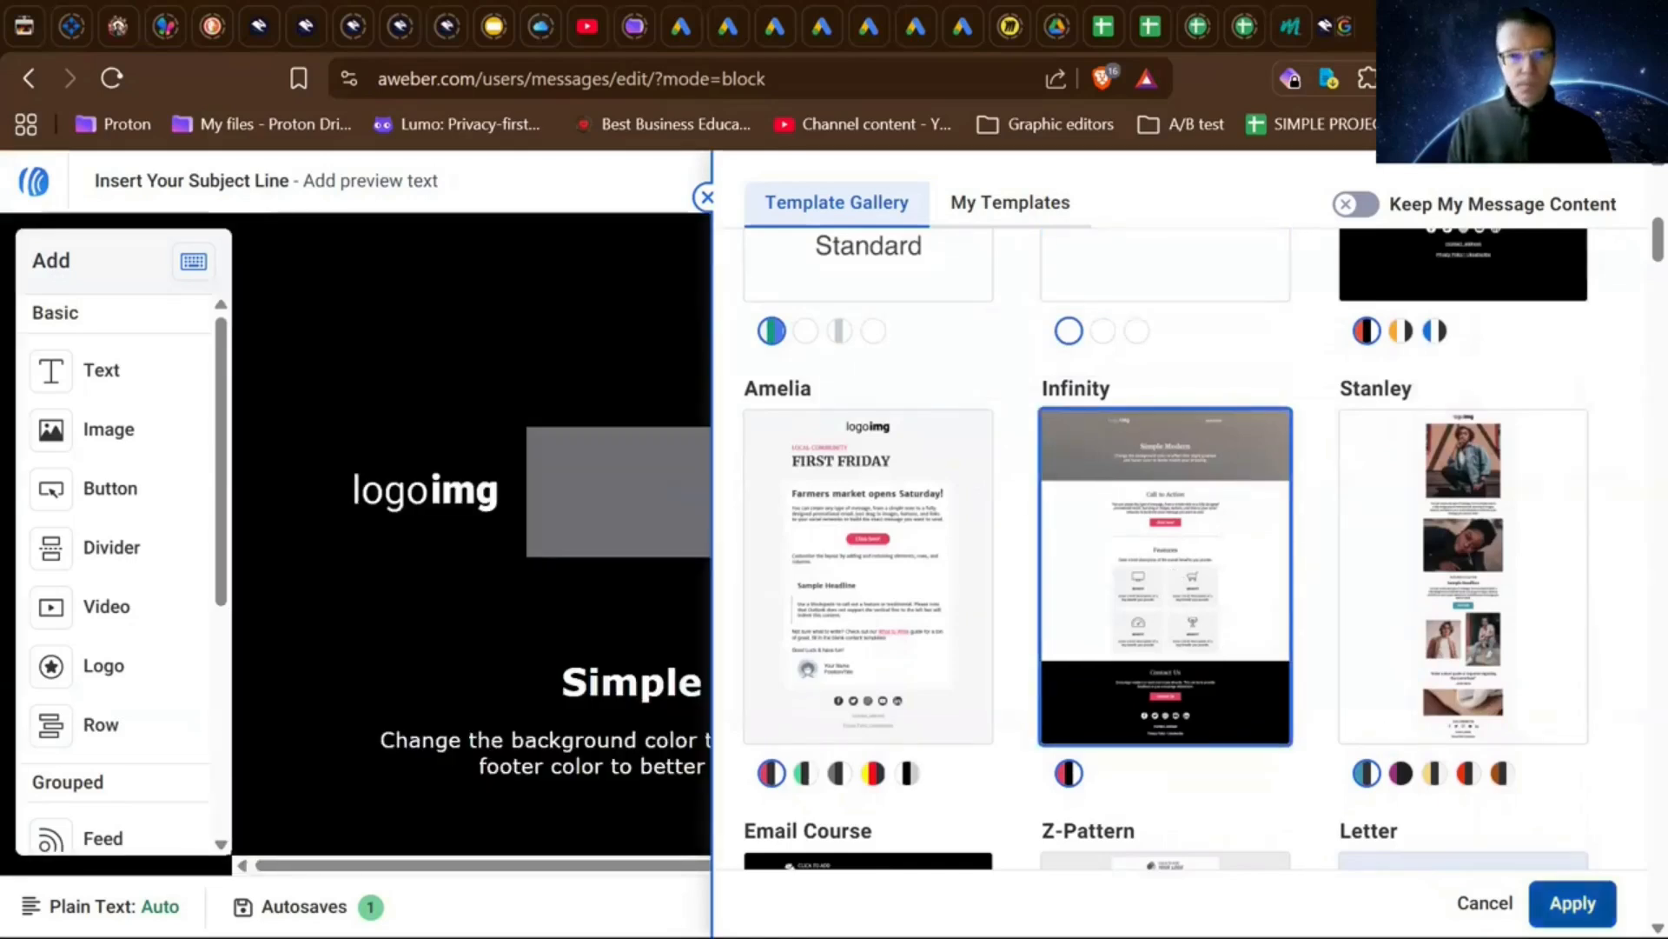
left_click(1573, 903)
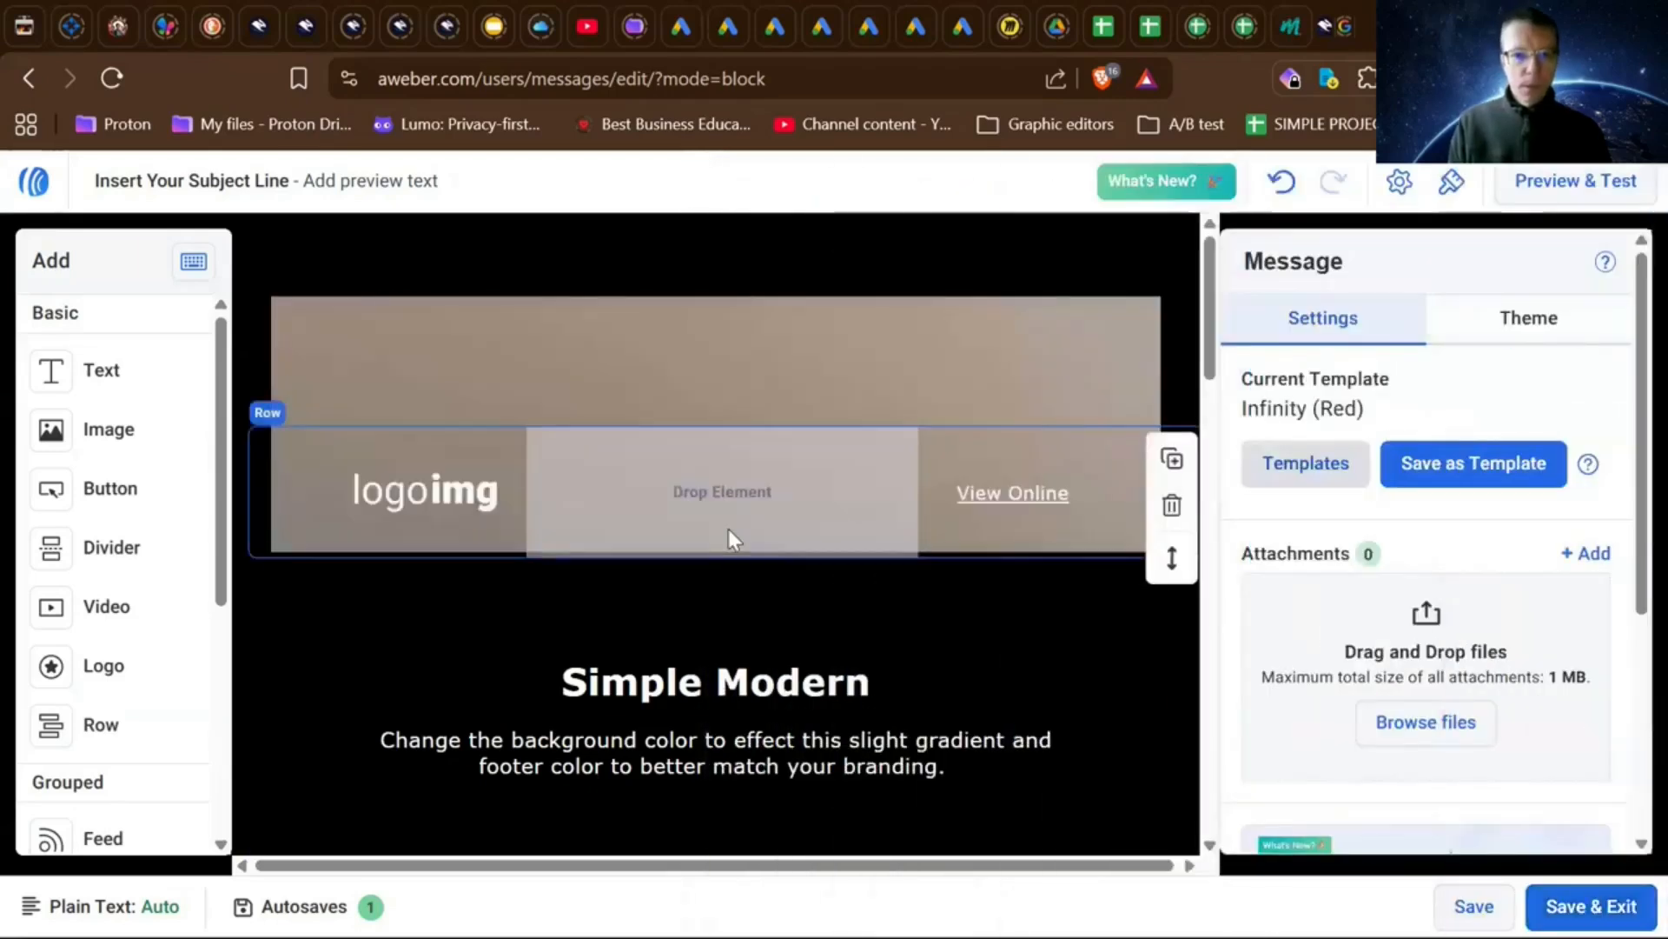
- Review the whole message layout from the logo header through the Features blocks to the Contact Us footer, and return to the header
scroll(728, 539, "down", 8)
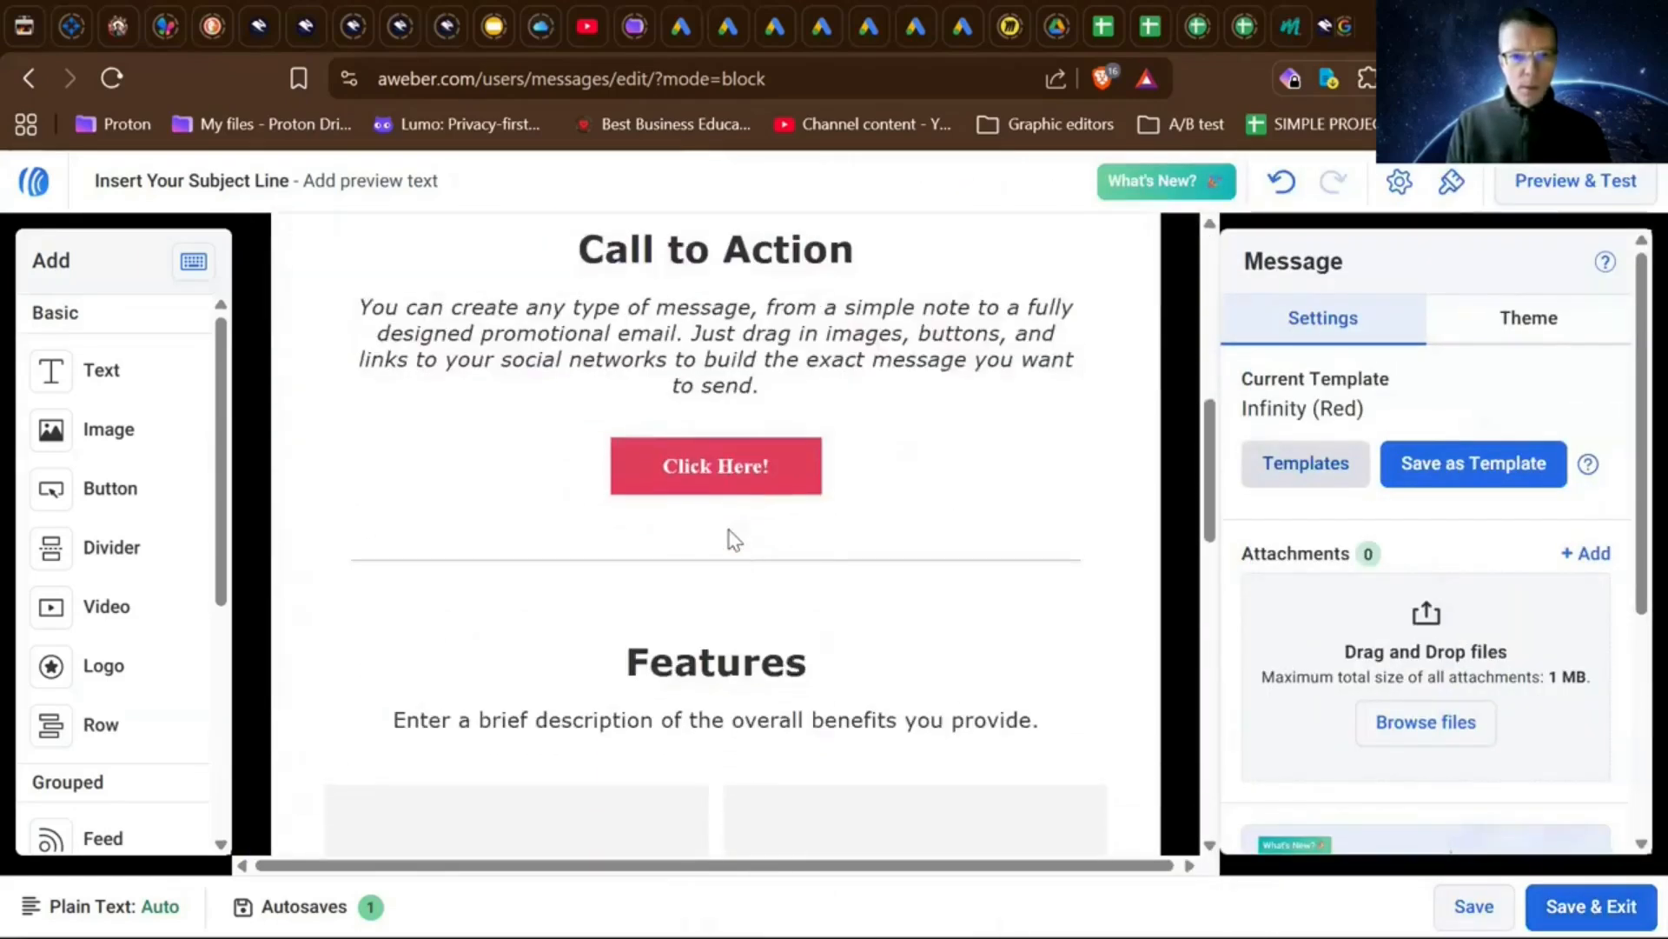
scroll(730, 539, "down", 10)
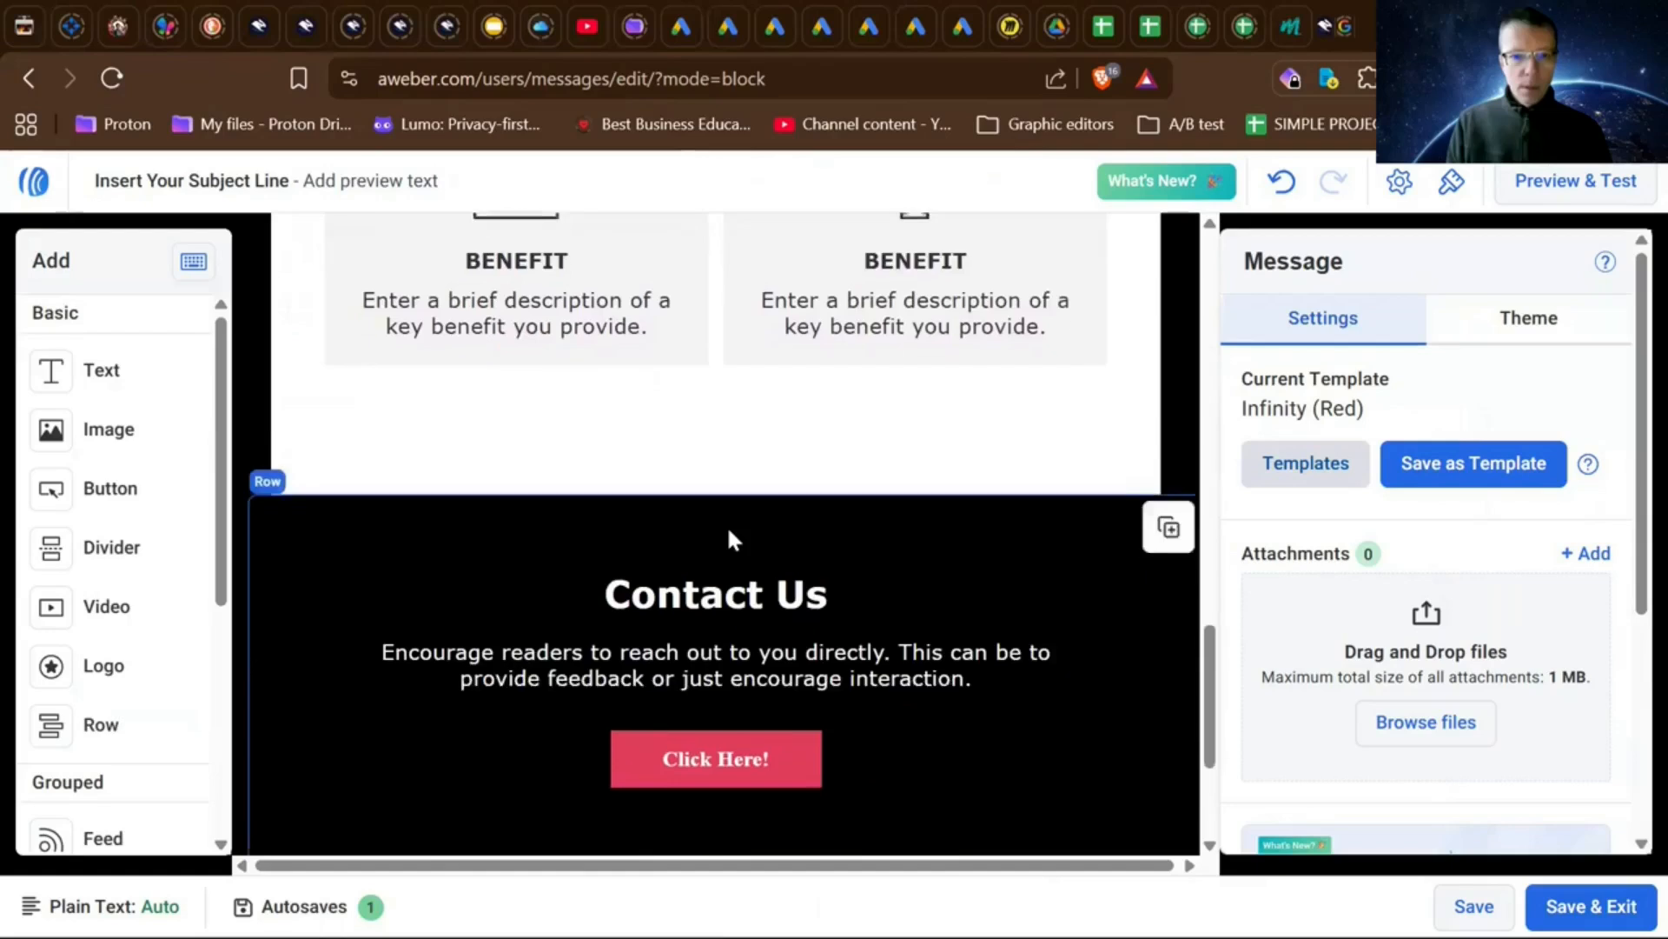
scroll(730, 539, "down", 4)
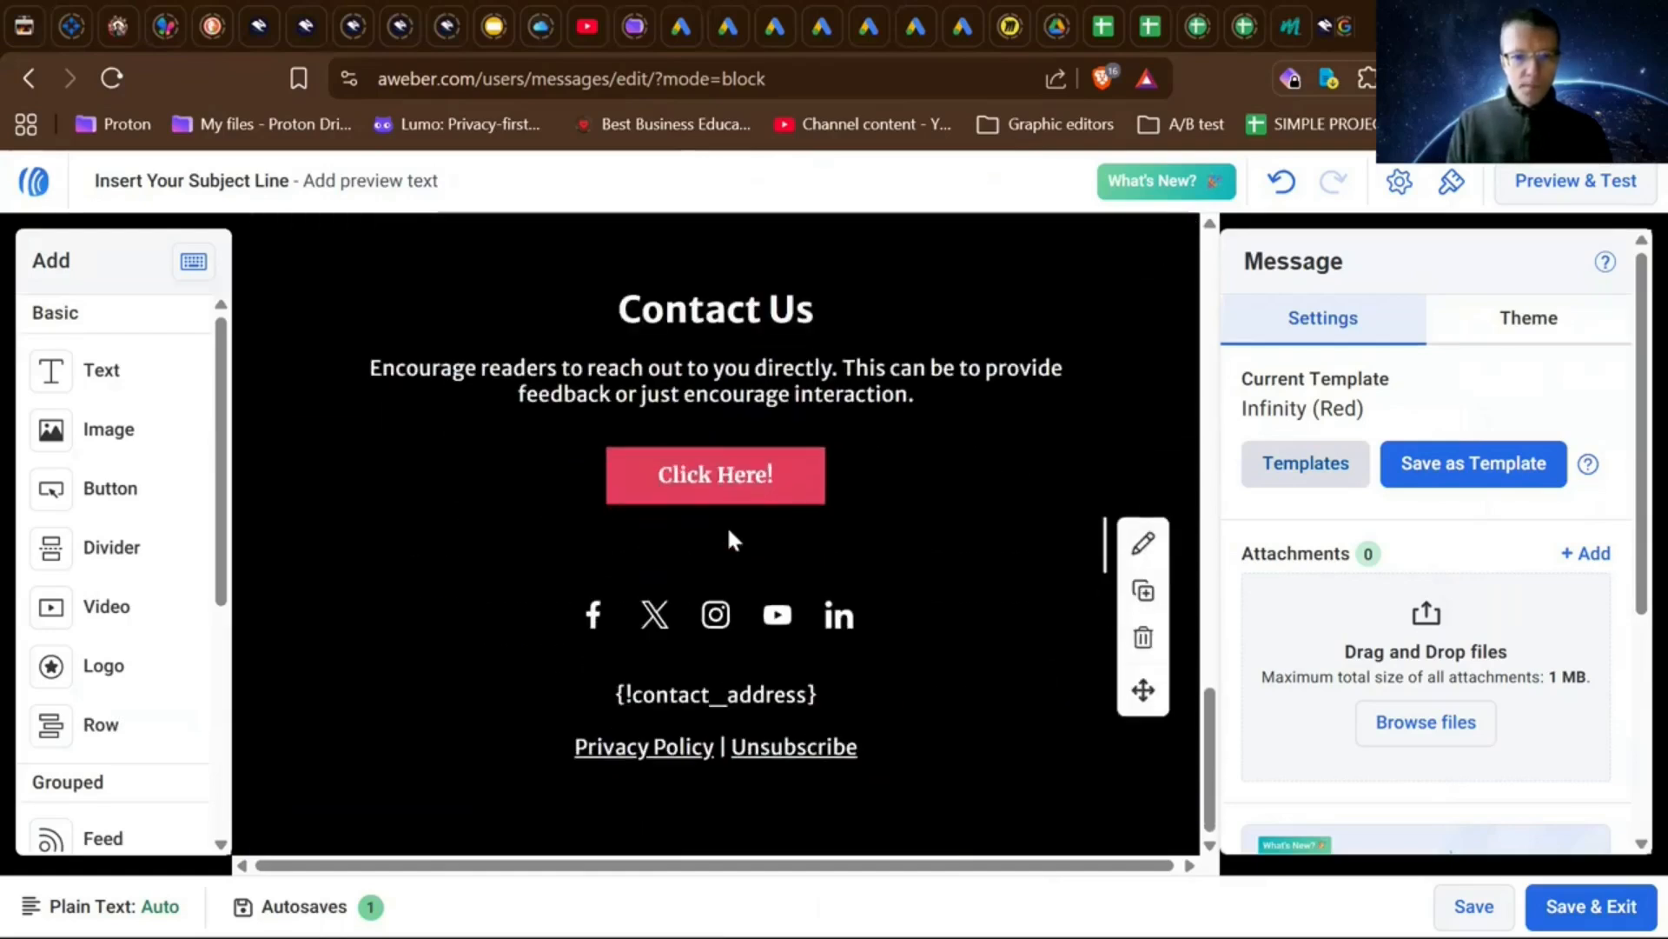
scroll(729, 532, "up", 4)
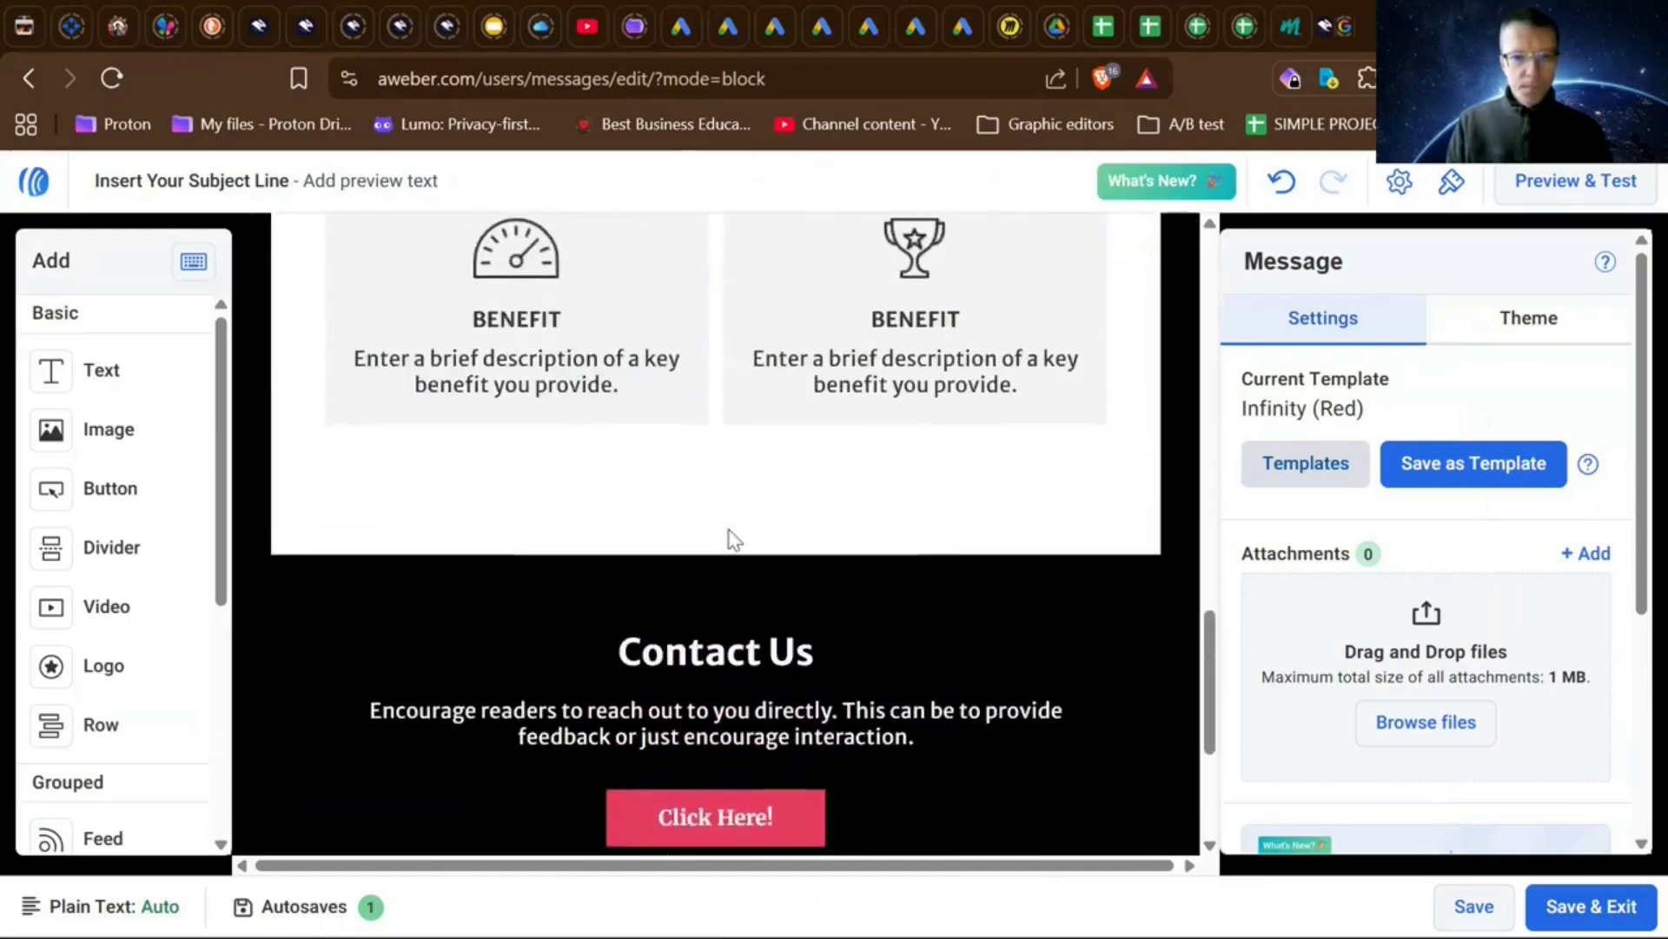
scroll(730, 538, "up", 6)
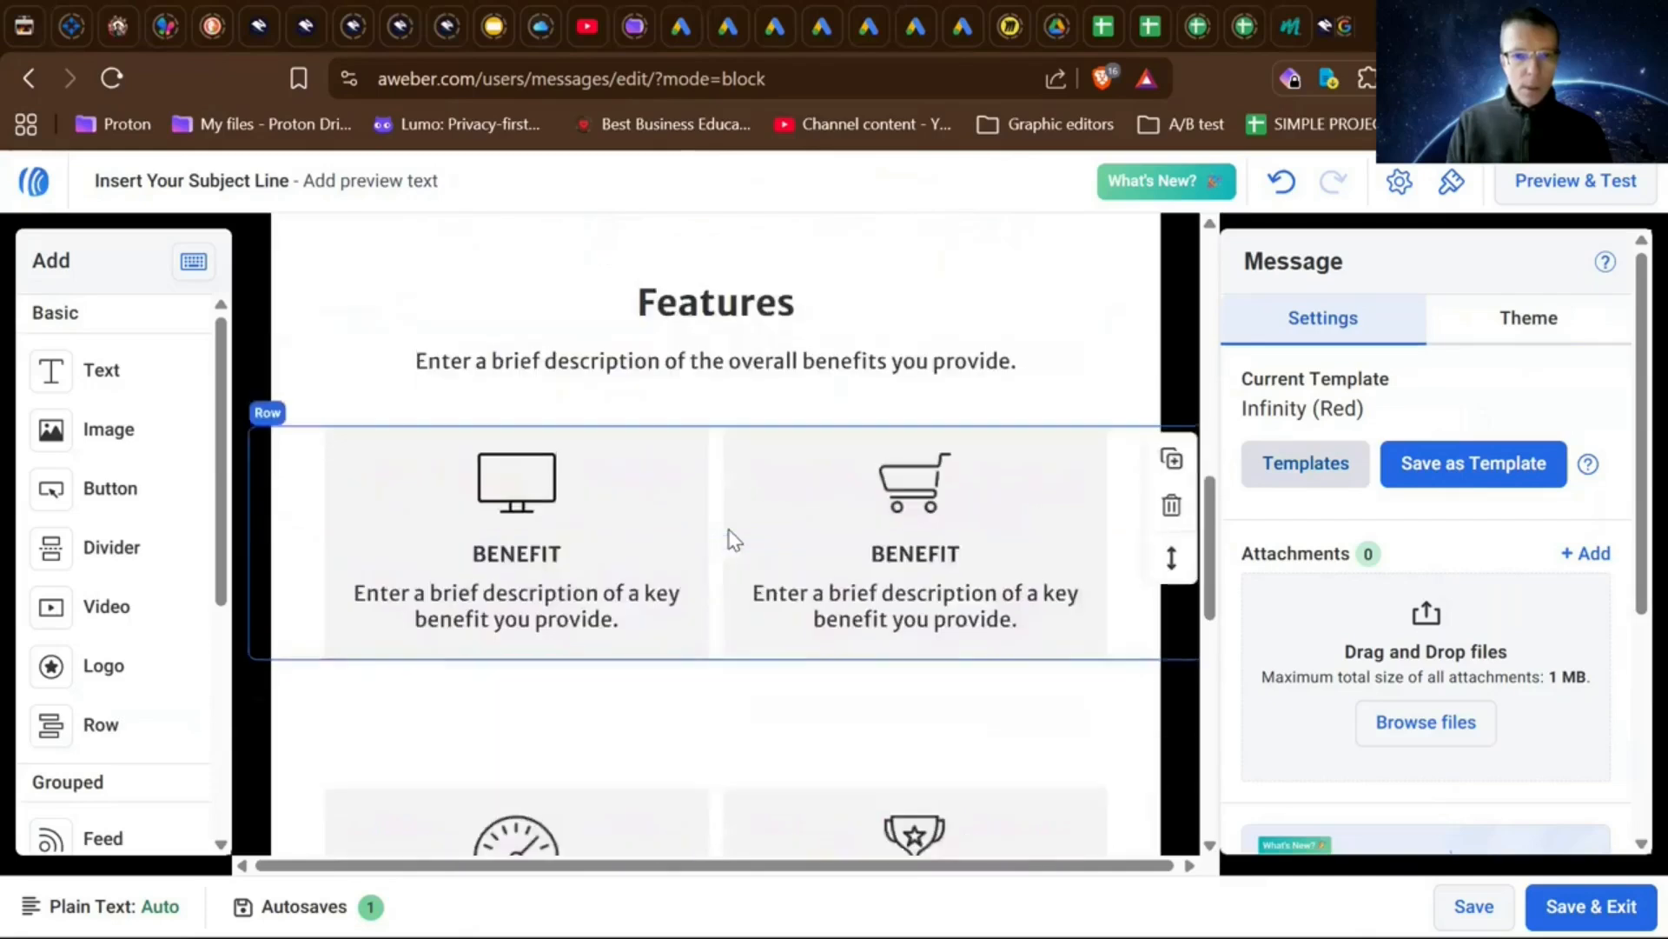
scroll(730, 532, "up", 8)
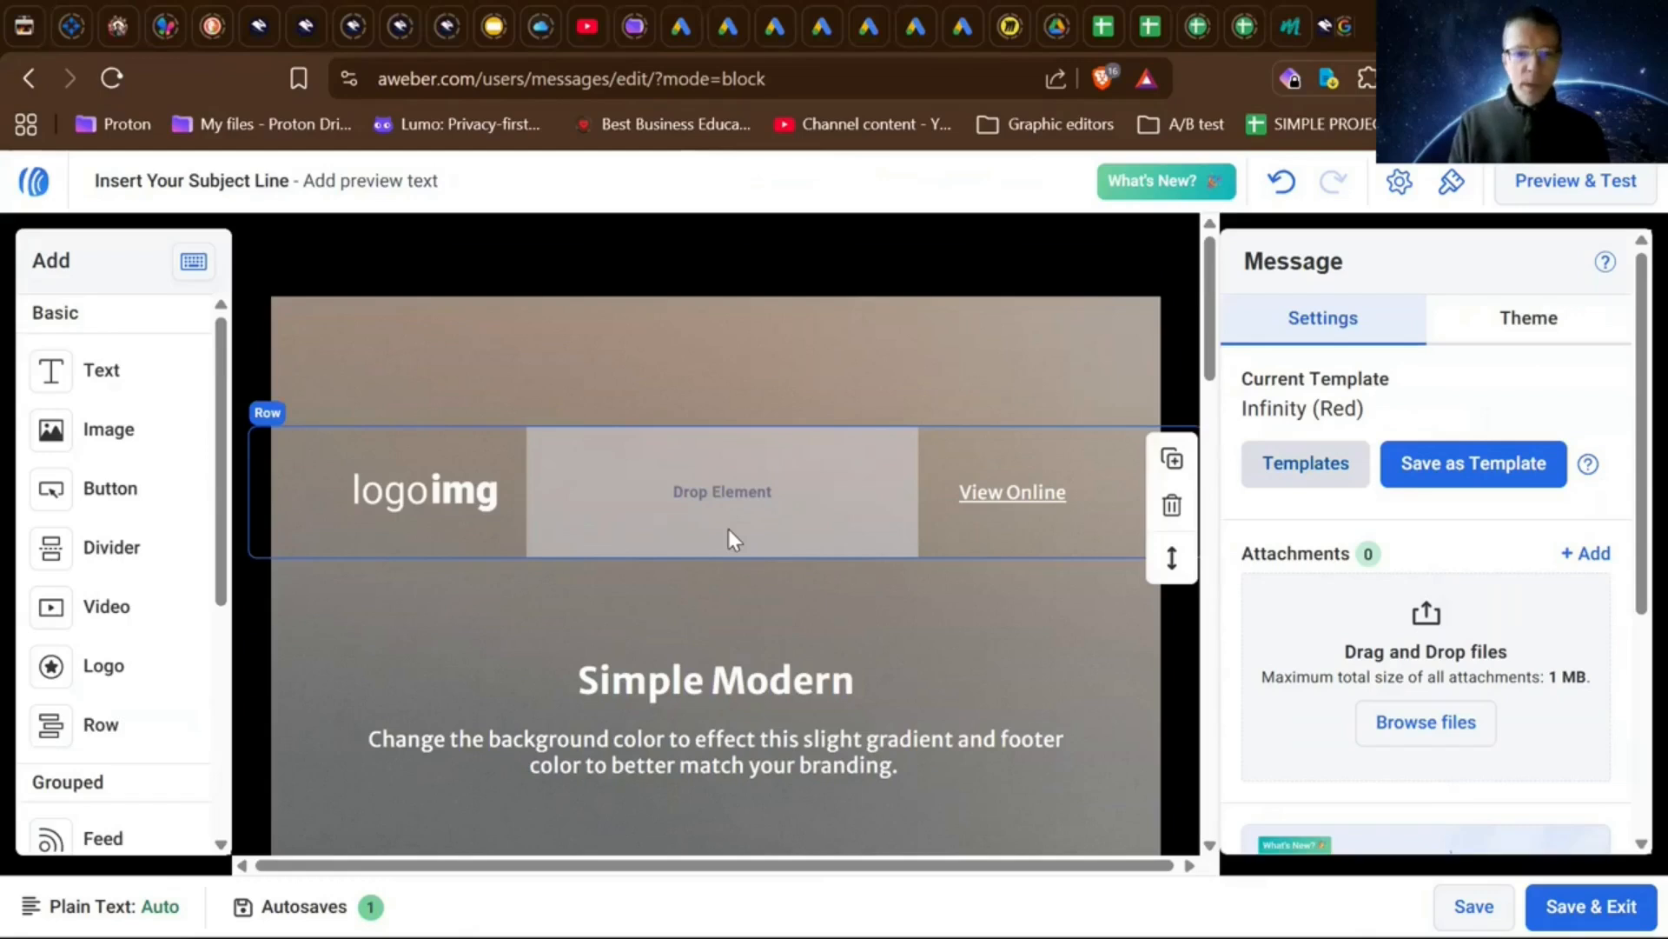
scroll(728, 528, "down", 2)
scroll(728, 528, "up", 2)
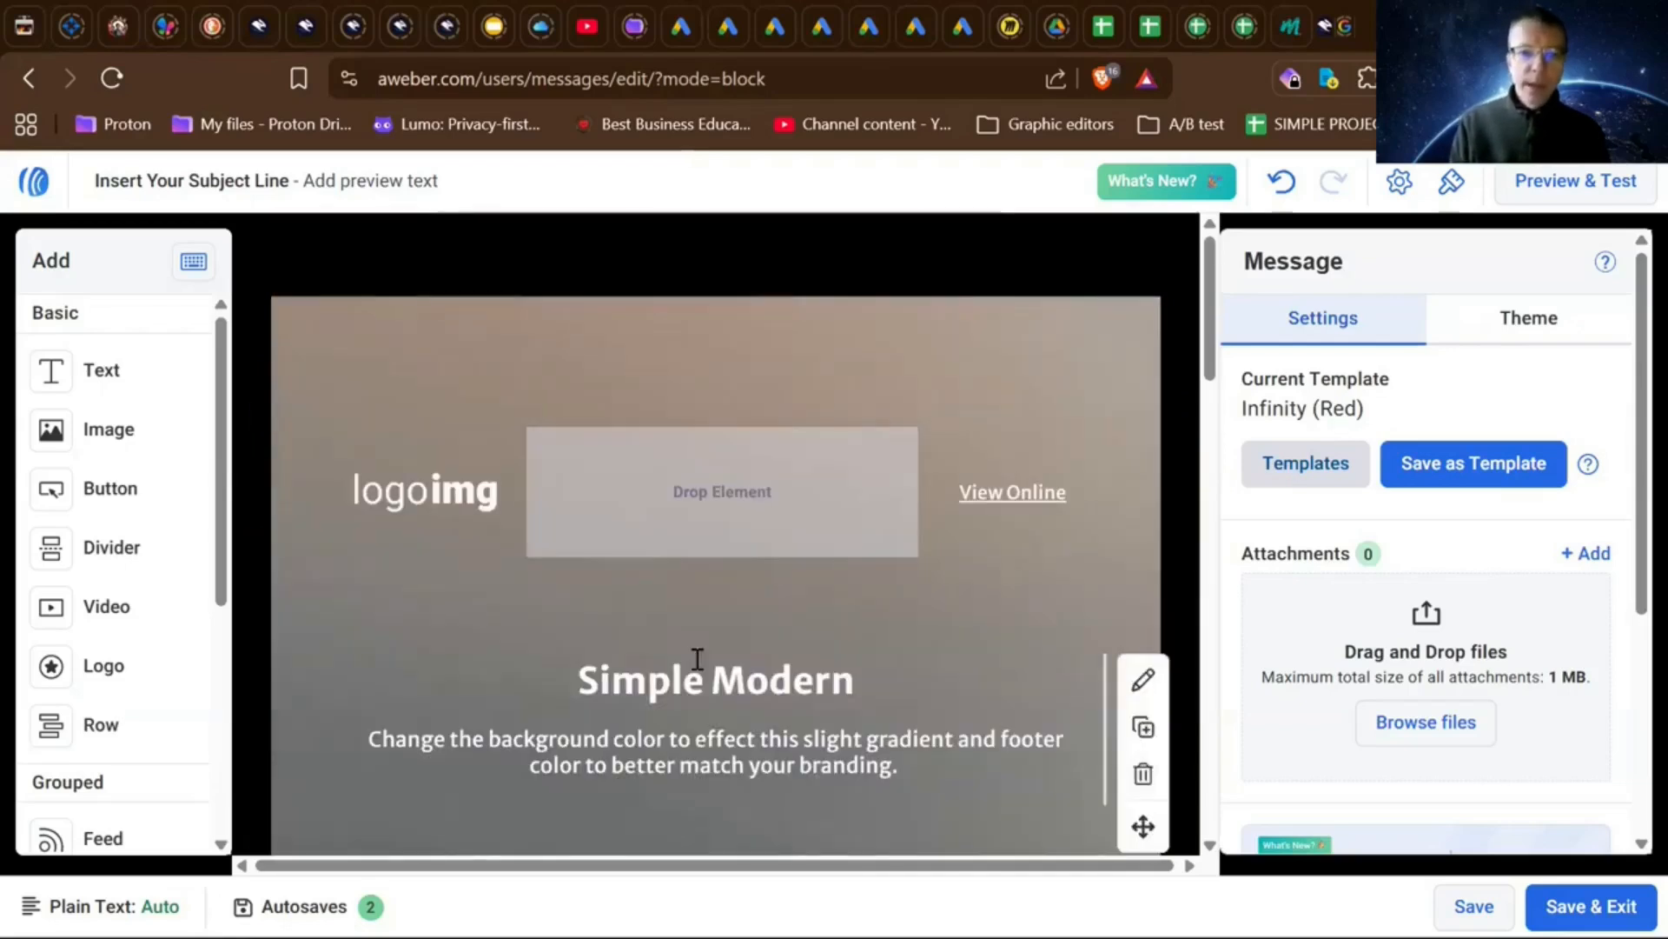
- Examine the Simple Modern, Call to Action and Features sections of the message, and return to the header
scroll(697, 659, "down", 2)
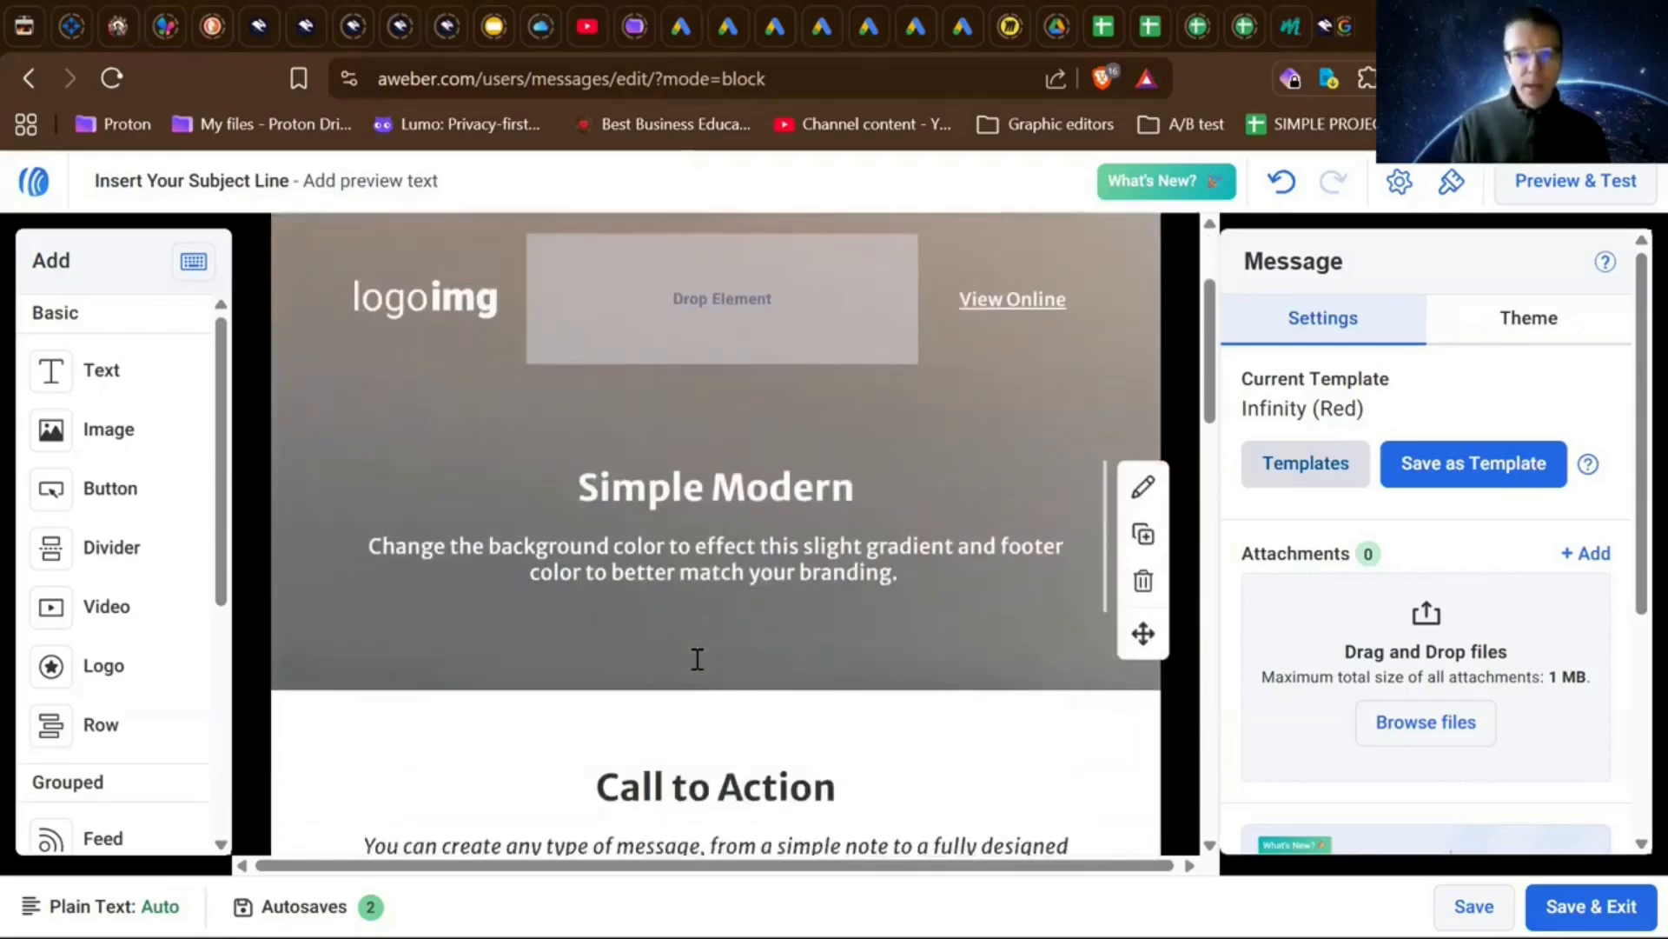
scroll(697, 659, "down", 7)
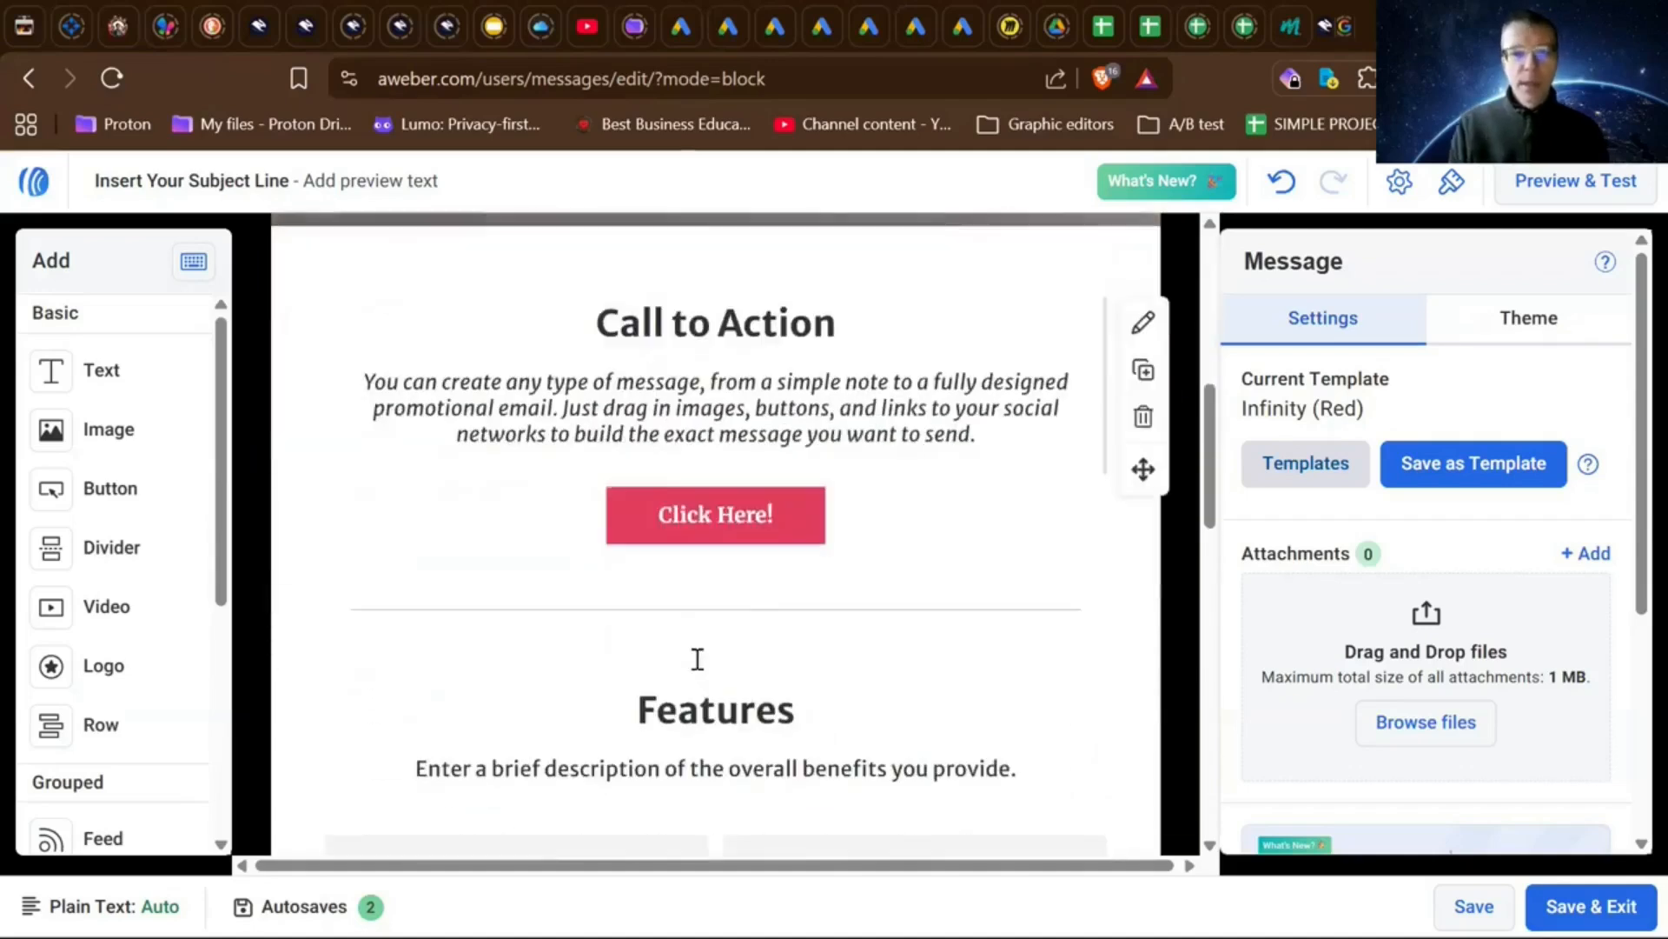
scroll(697, 659, "down", 1)
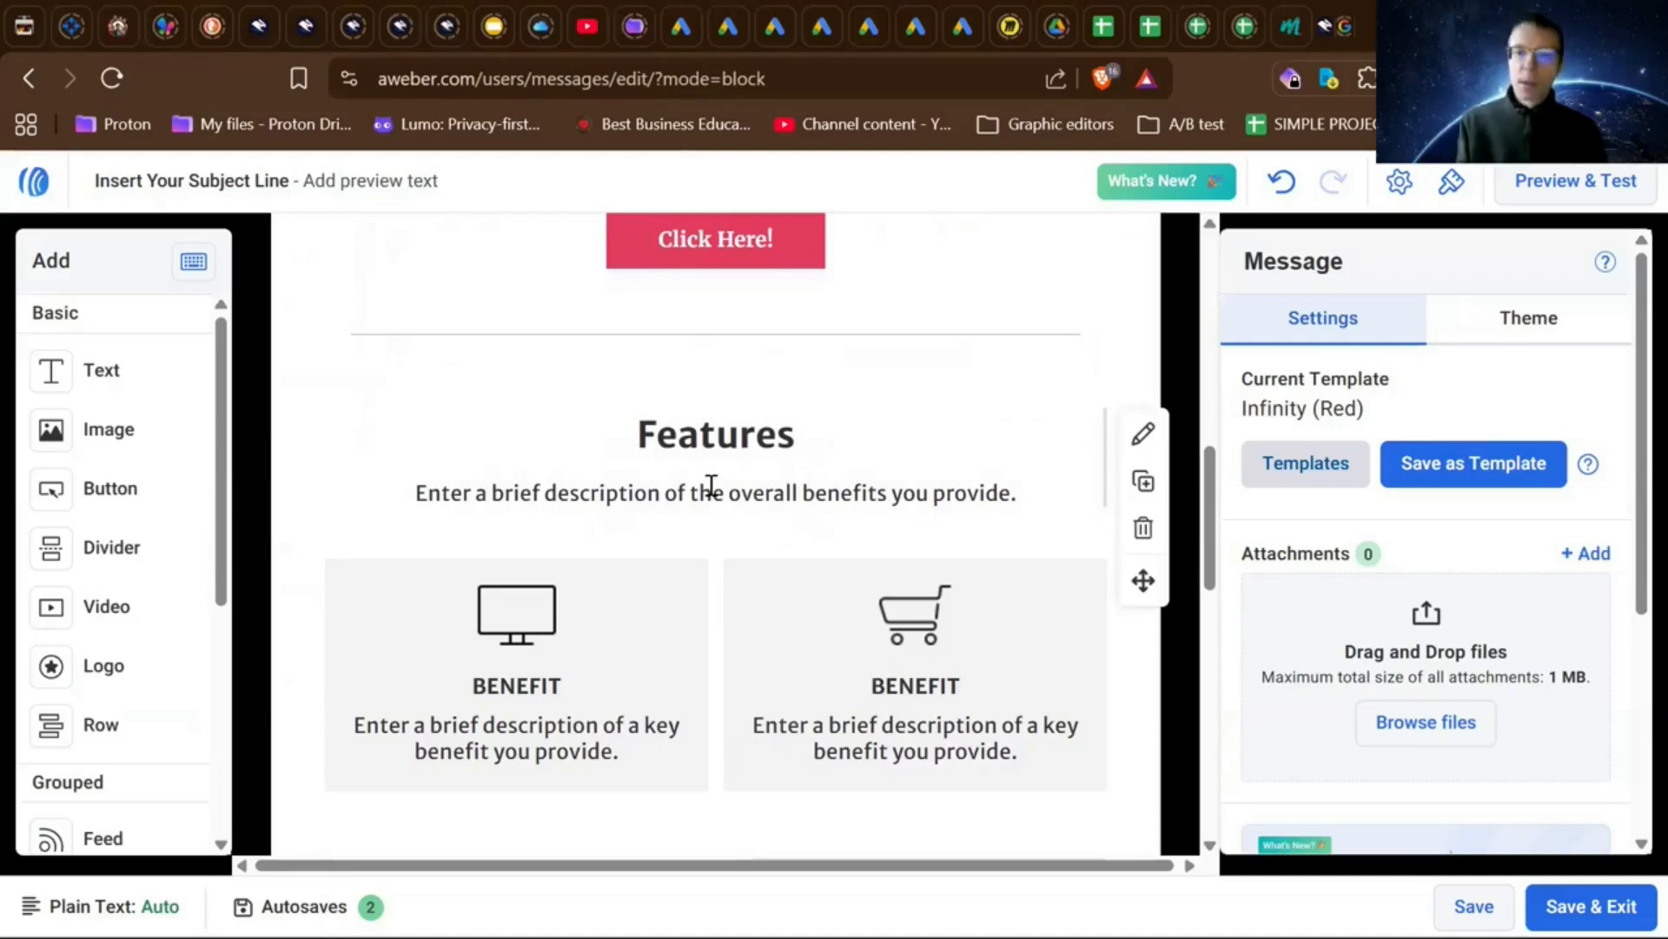
scroll(711, 485, "up", 7)
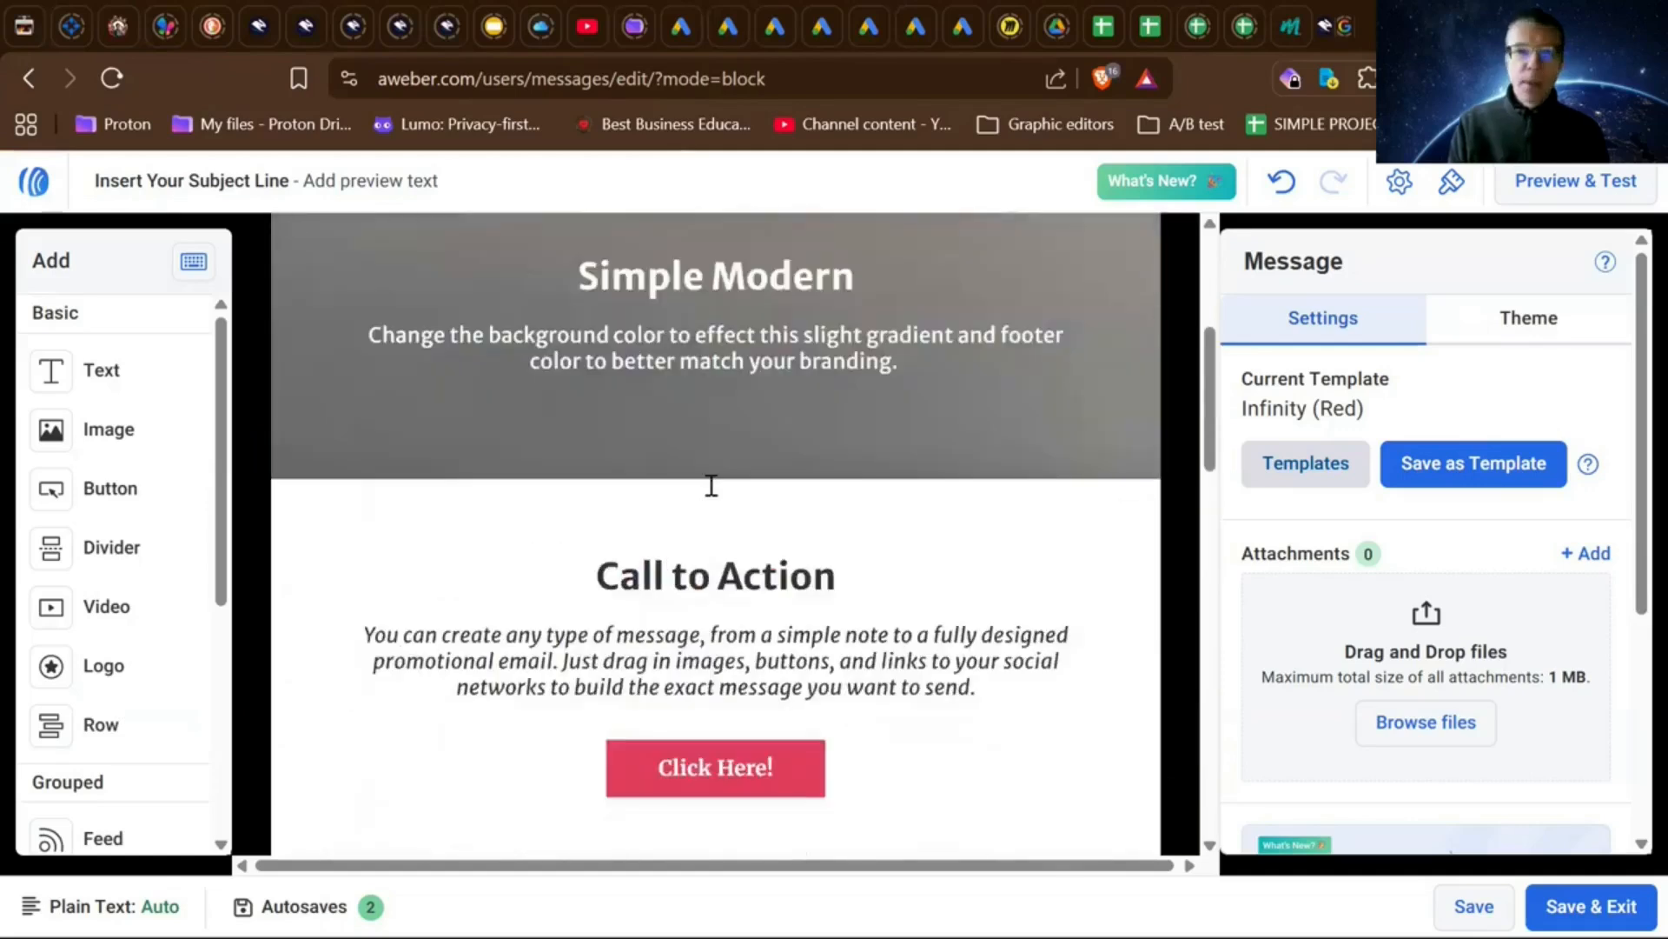
scroll(711, 485, "up", 3)
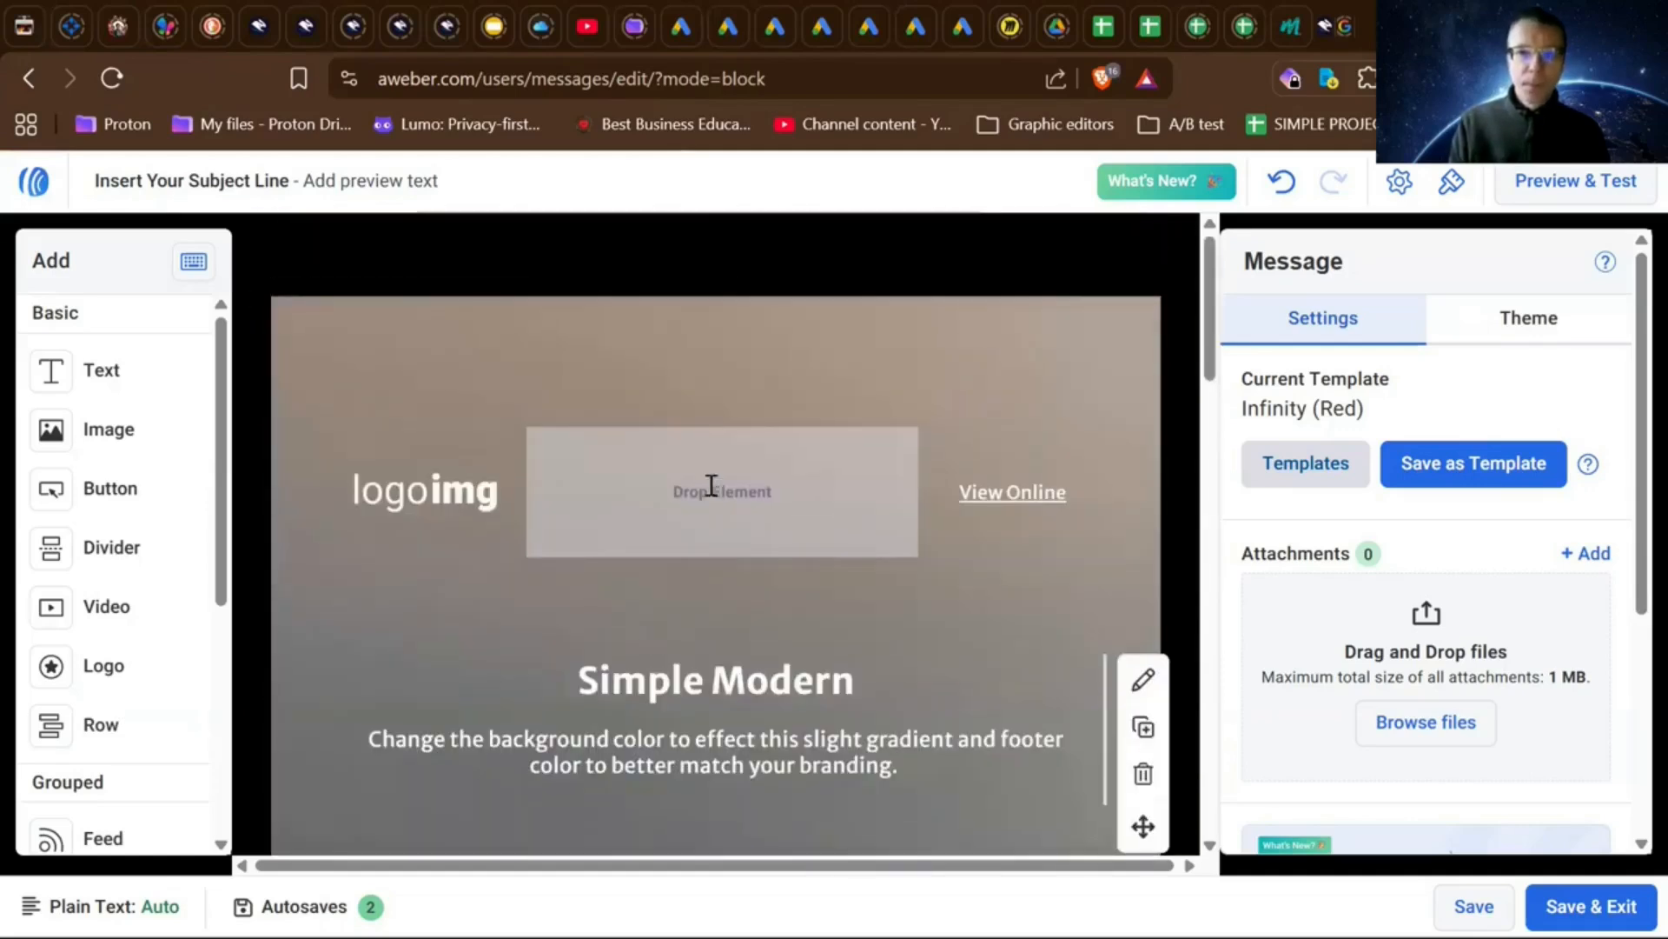
scroll(711, 485, "down", 1)
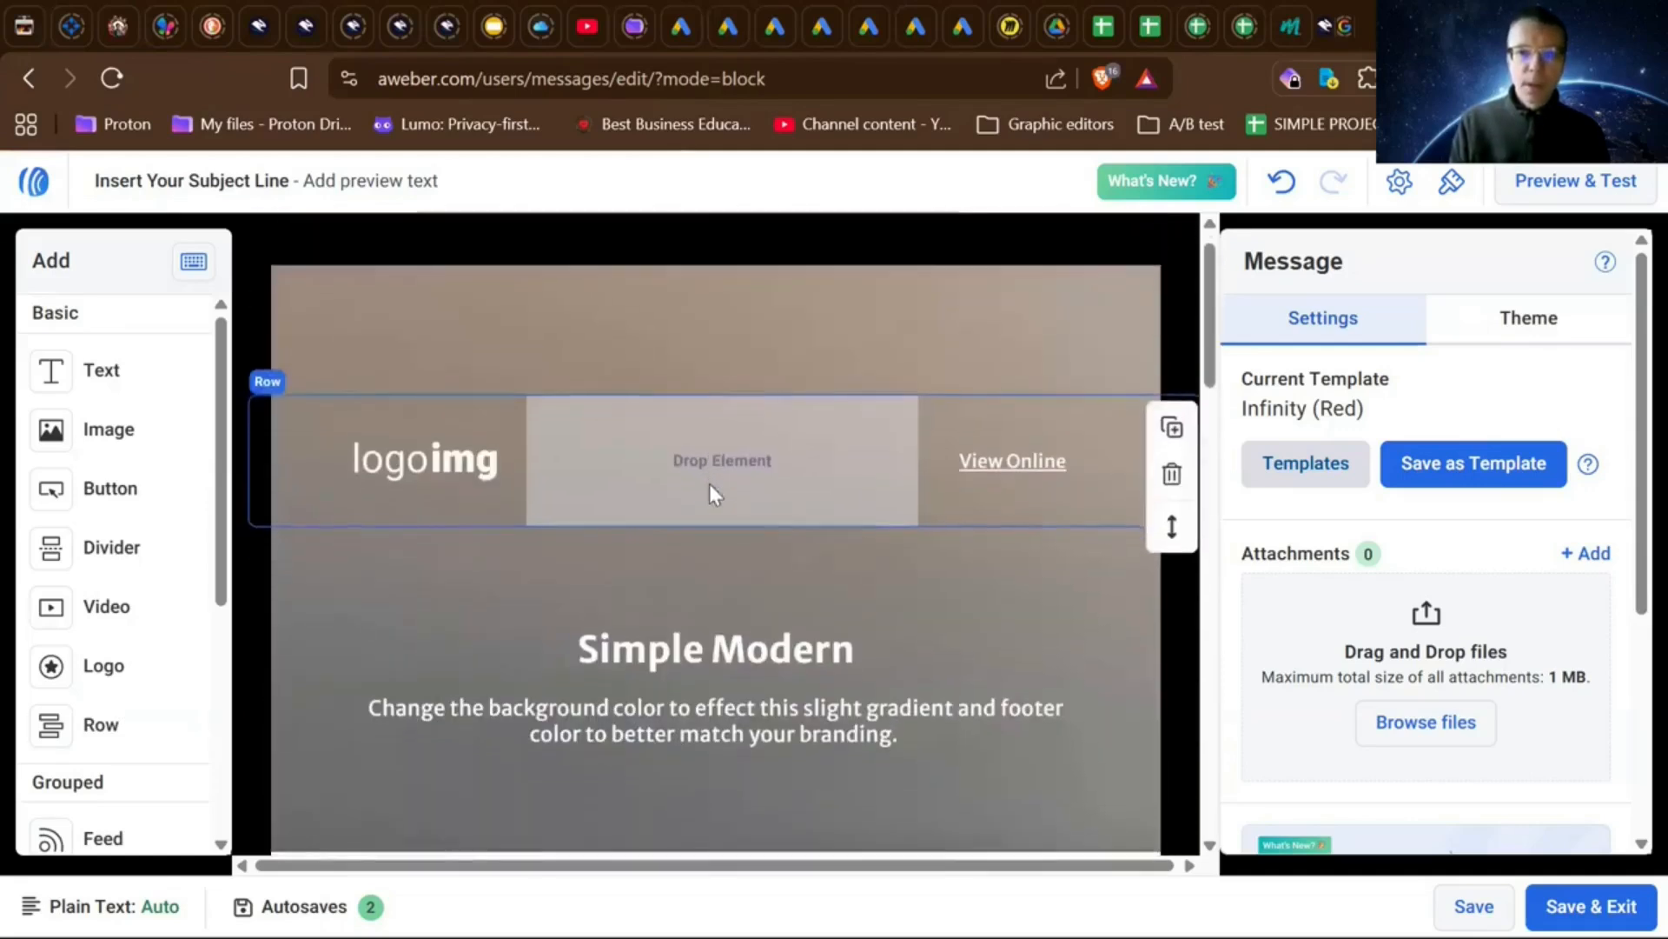
- Inspect the row settings of the message's header area, and return to the overall message settings
scroll(711, 485, "up", 2)
left_click(730, 352)
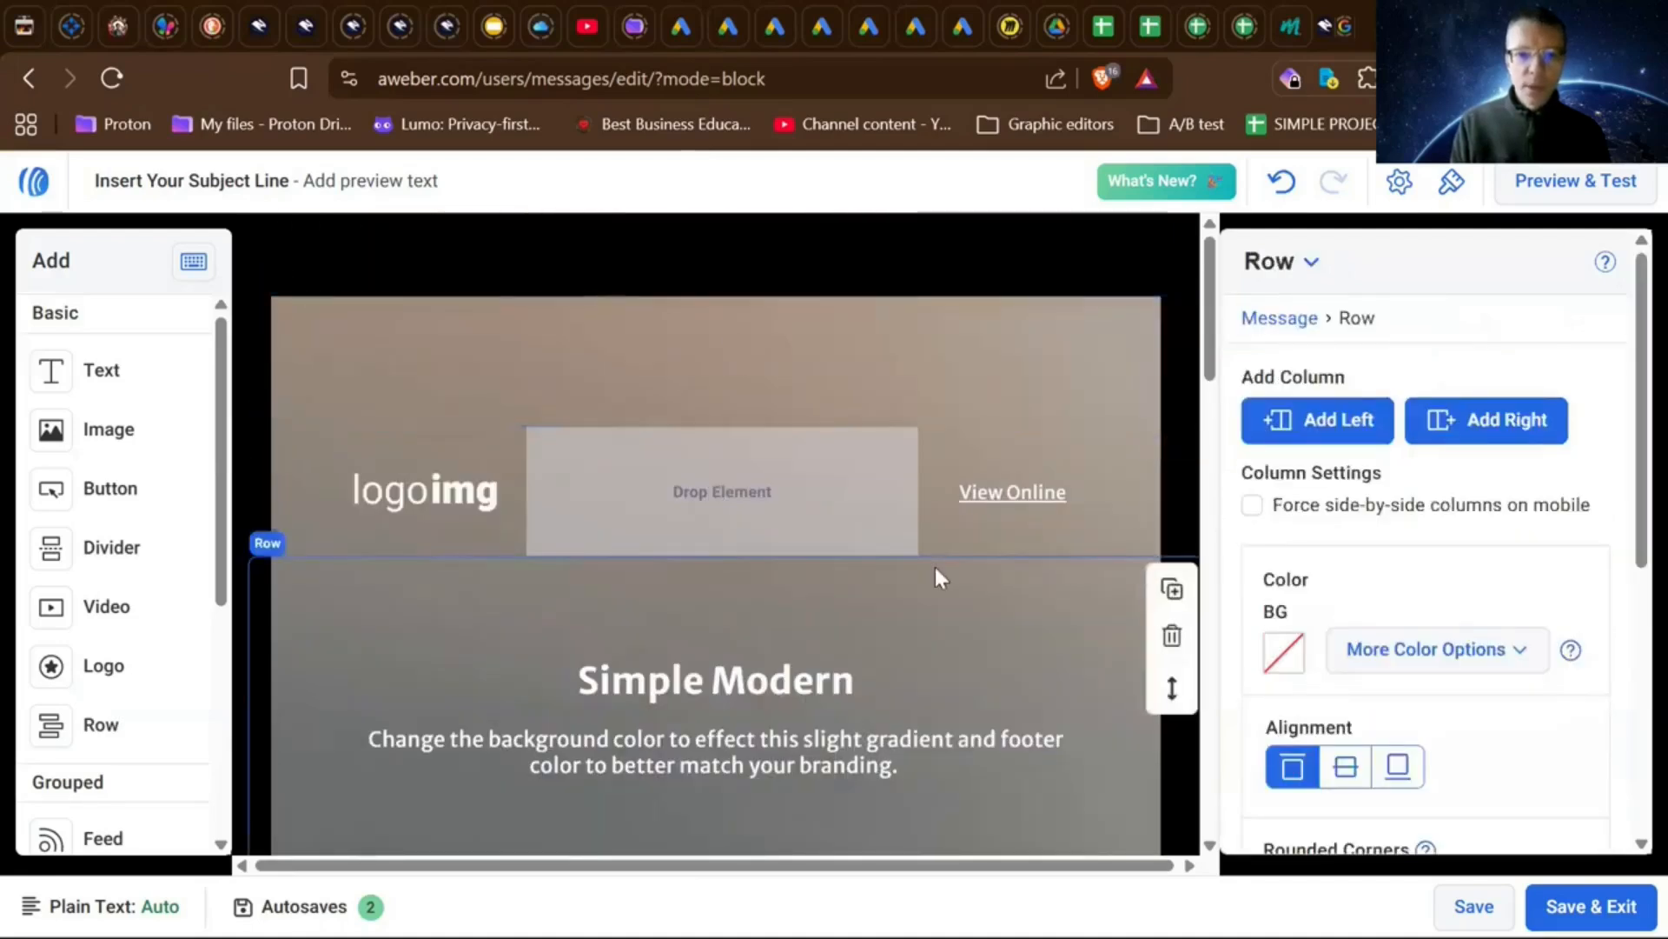
scroll(937, 646, "down", 5)
scroll(939, 647, "up", 5)
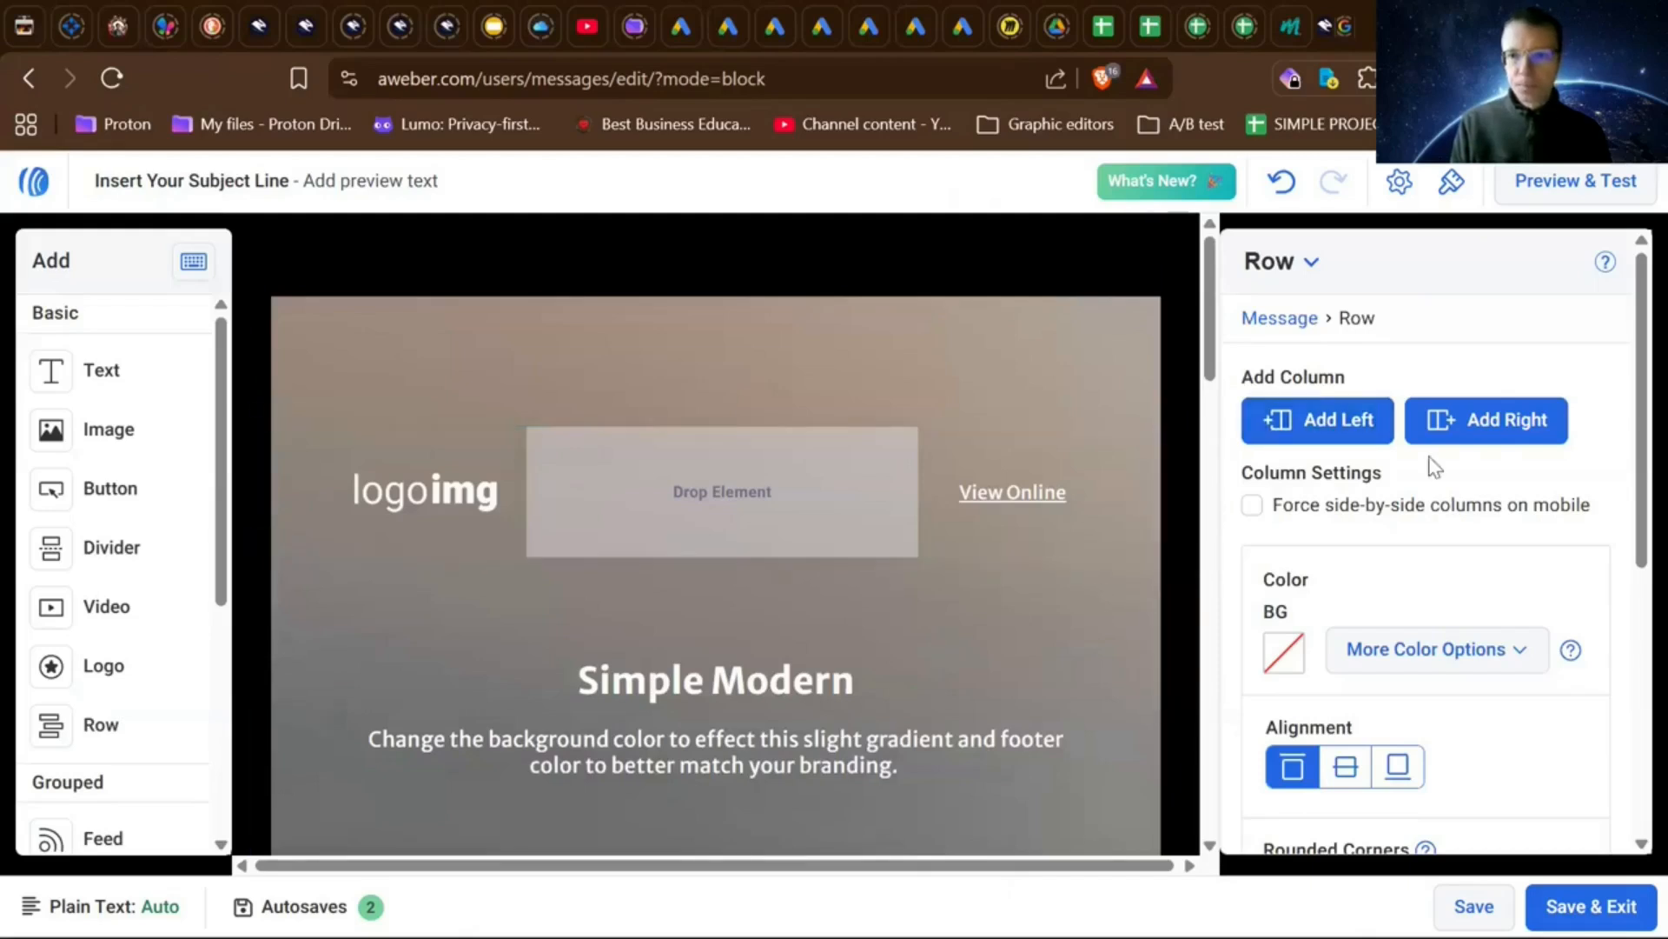
scroll(1431, 466, "down", 6)
scroll(1433, 467, "up", 2)
scroll(1434, 467, "up", 3)
left_click(1295, 320)
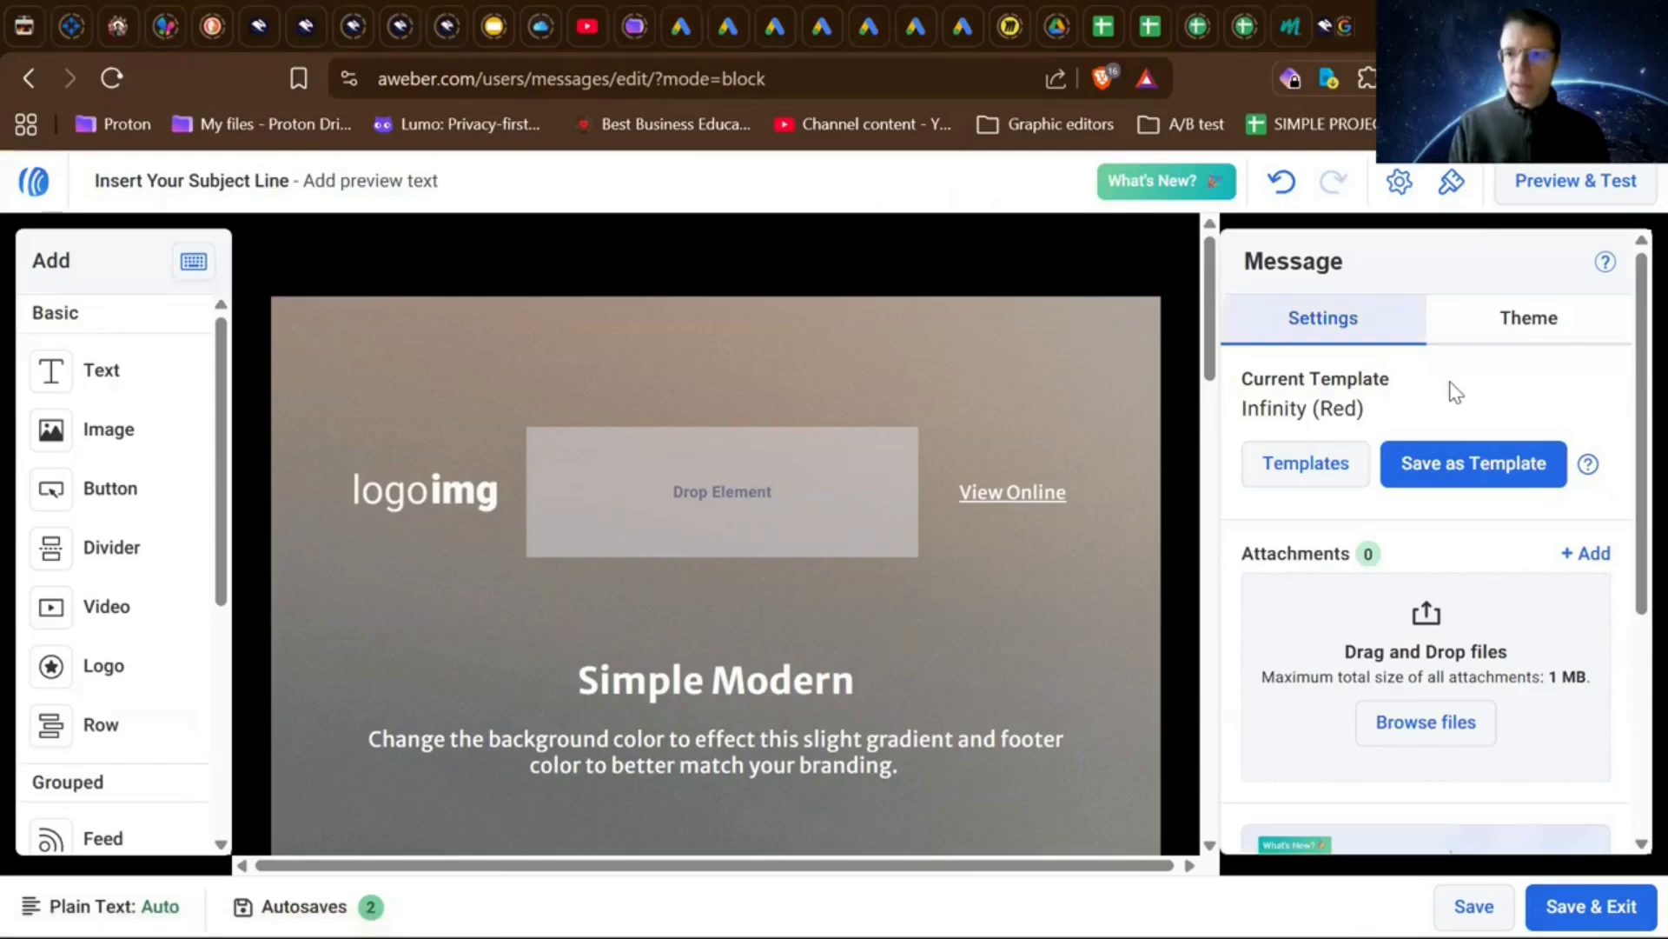
- Examine the message's theme options, including colors, headings, buttons, text links, dividers and background
left_click(1517, 331)
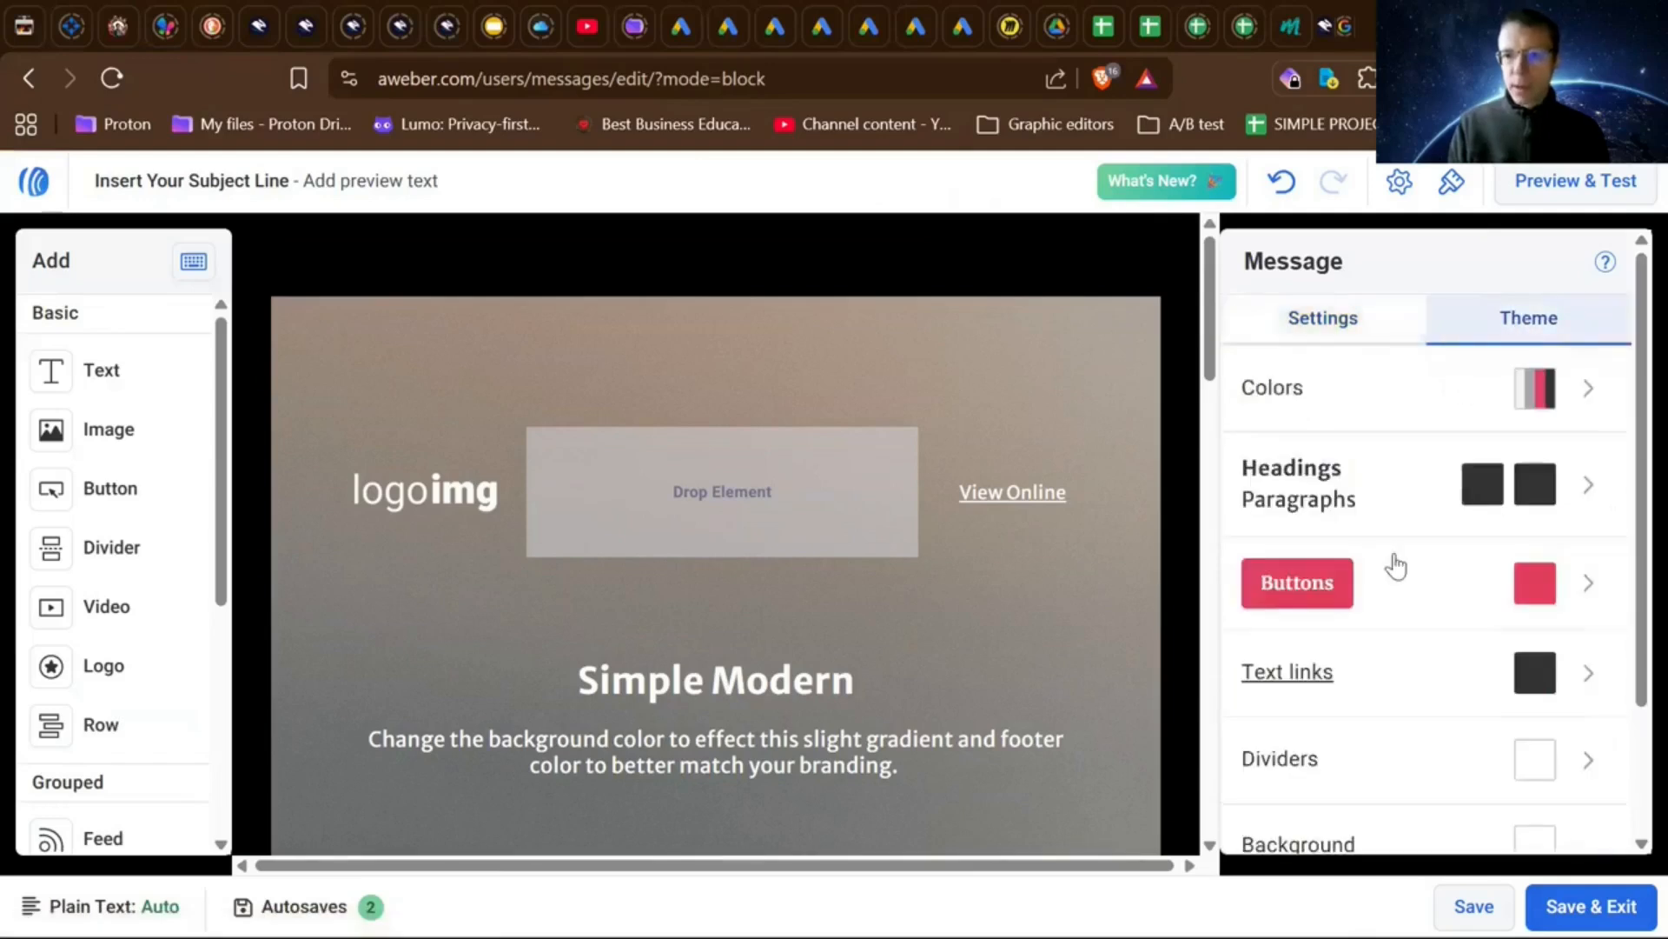
scroll(1395, 566, "down", 3)
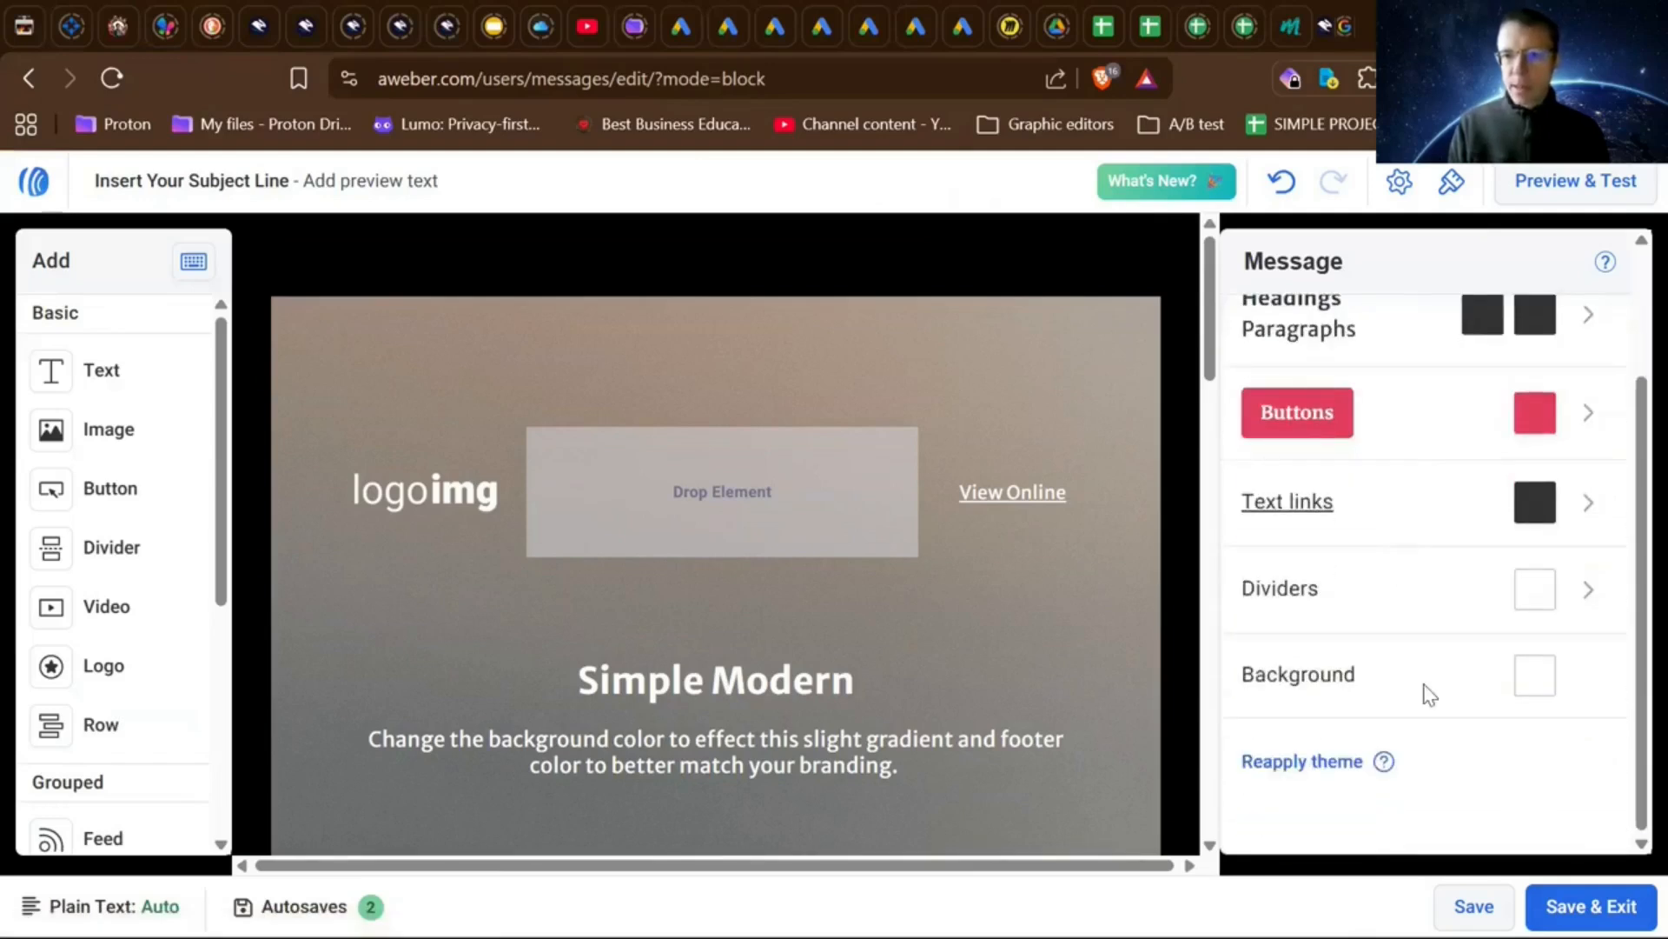
scroll(1422, 691, "up", 3)
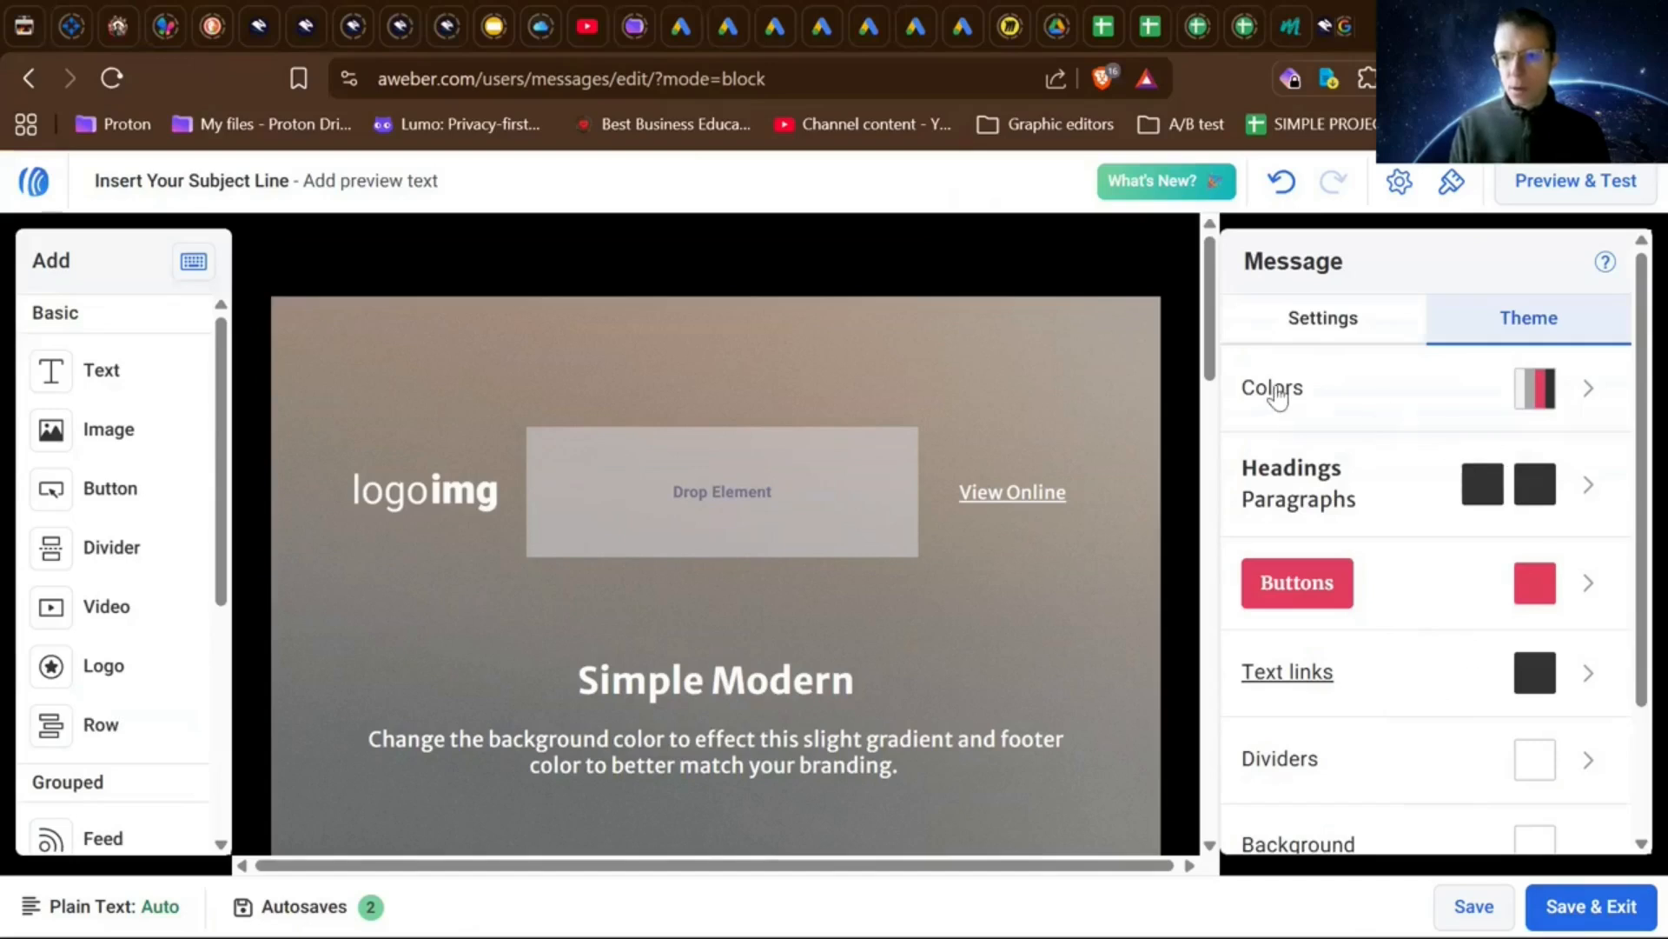
left_click(1447, 391)
left_click(1256, 377)
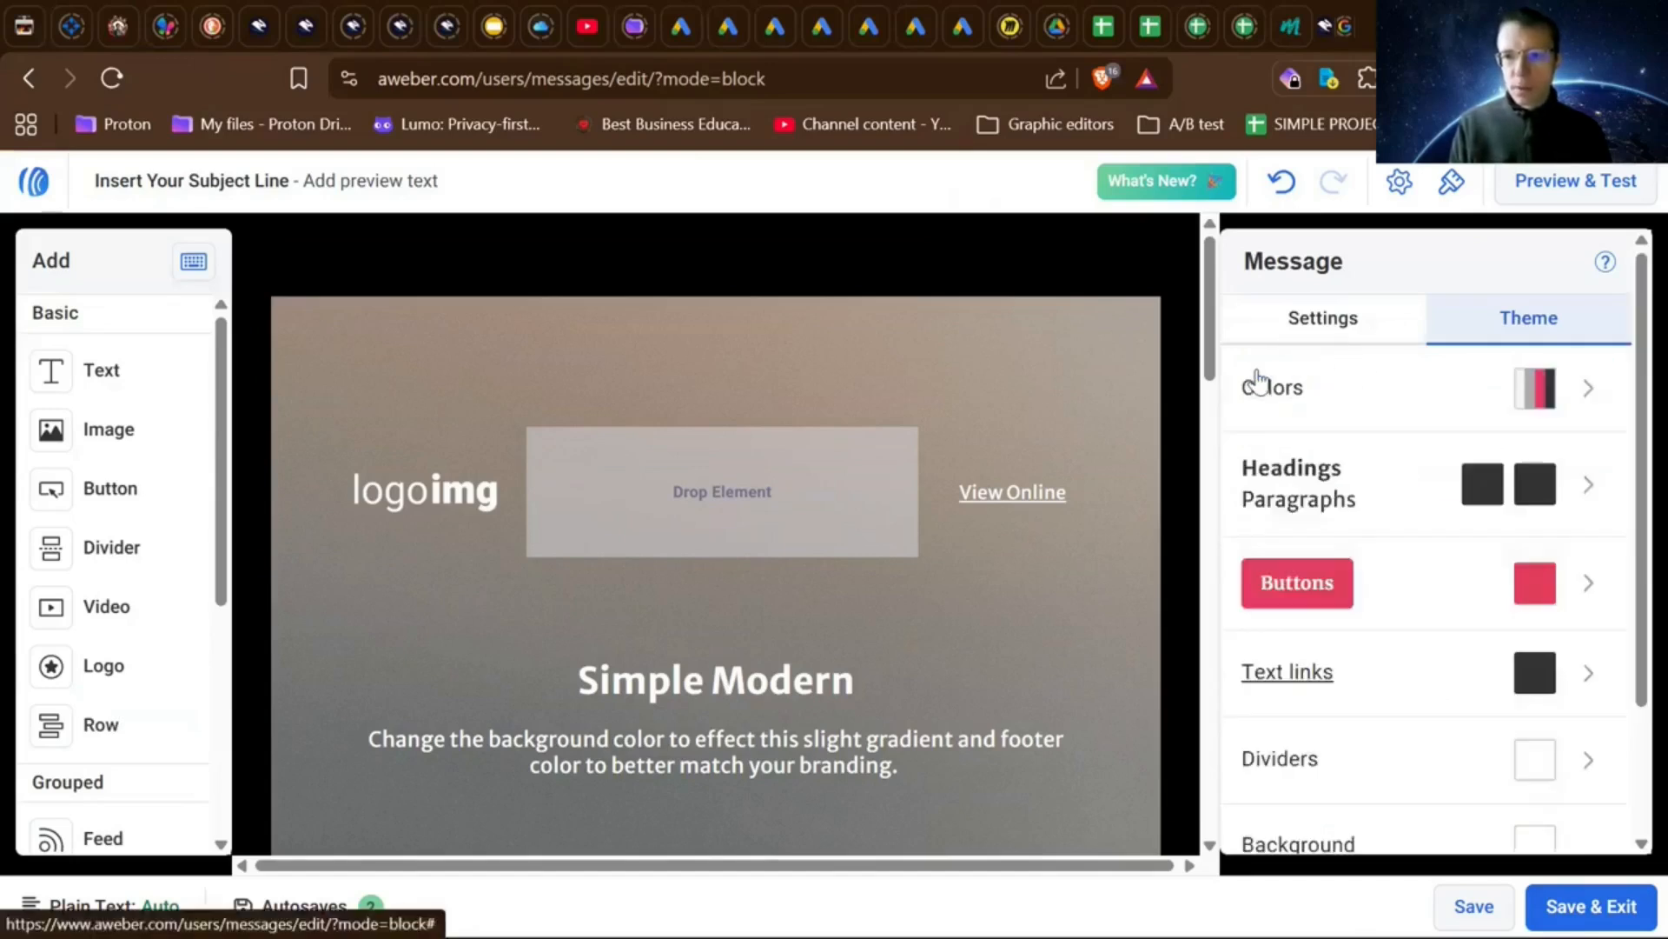
scroll(1410, 586, "down", 2)
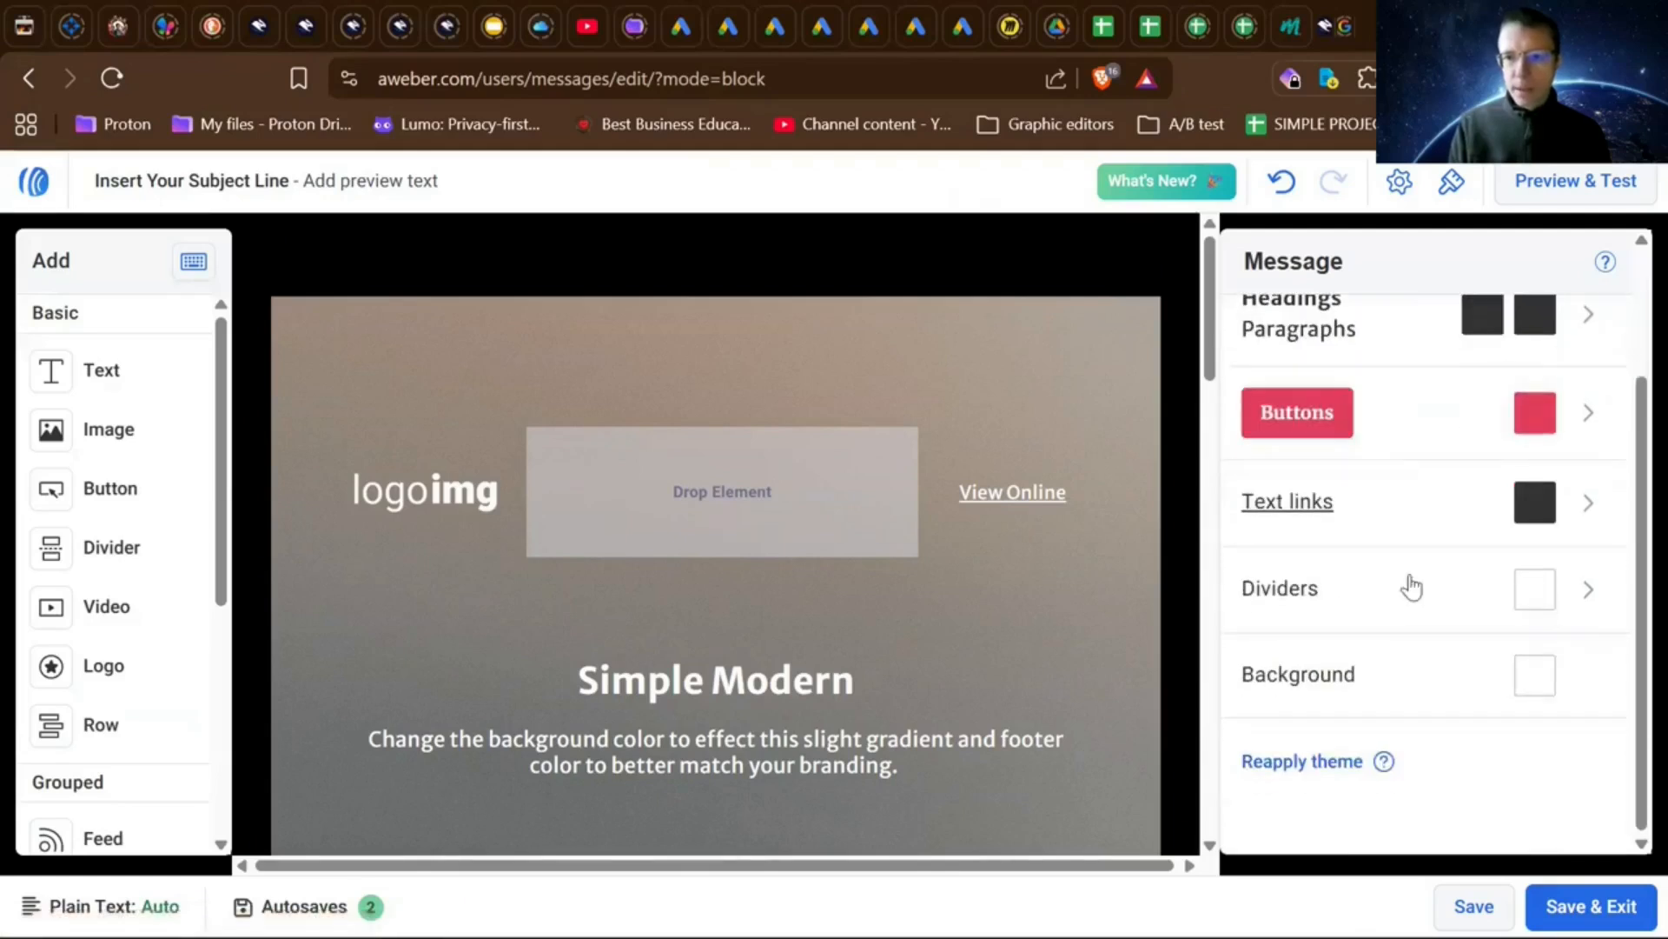
scroll(1439, 662, "up", 2)
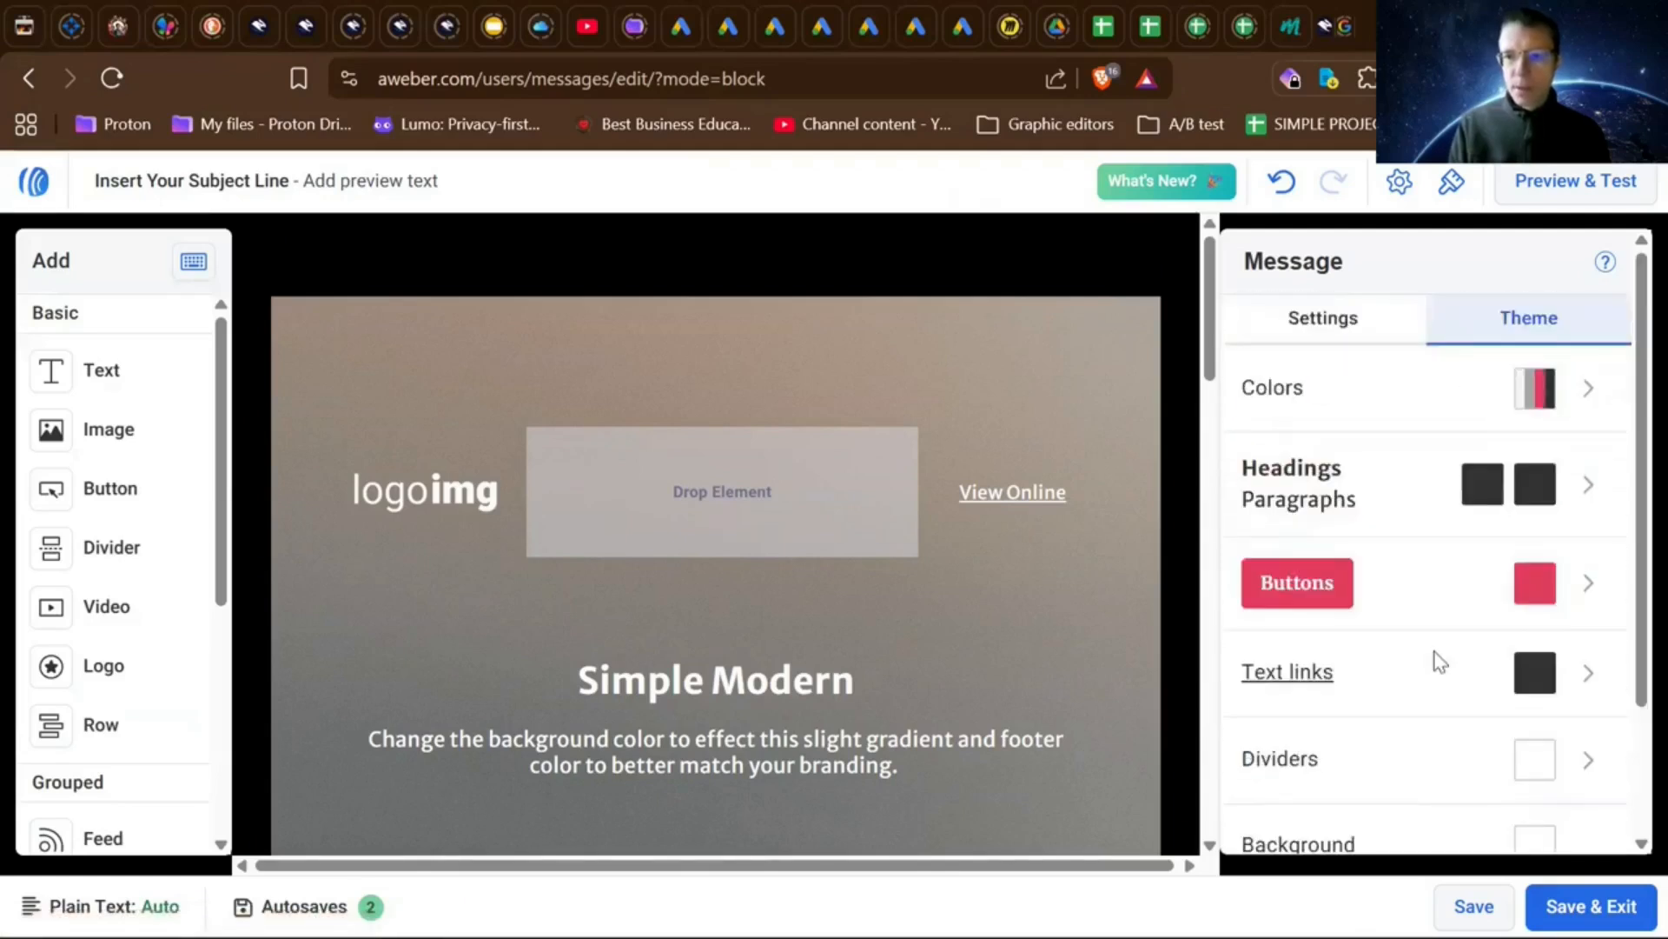
- Look over the message body down to the contact button, social icons and unsubscribe footer, and return to the header
scroll(882, 577, "down", 5)
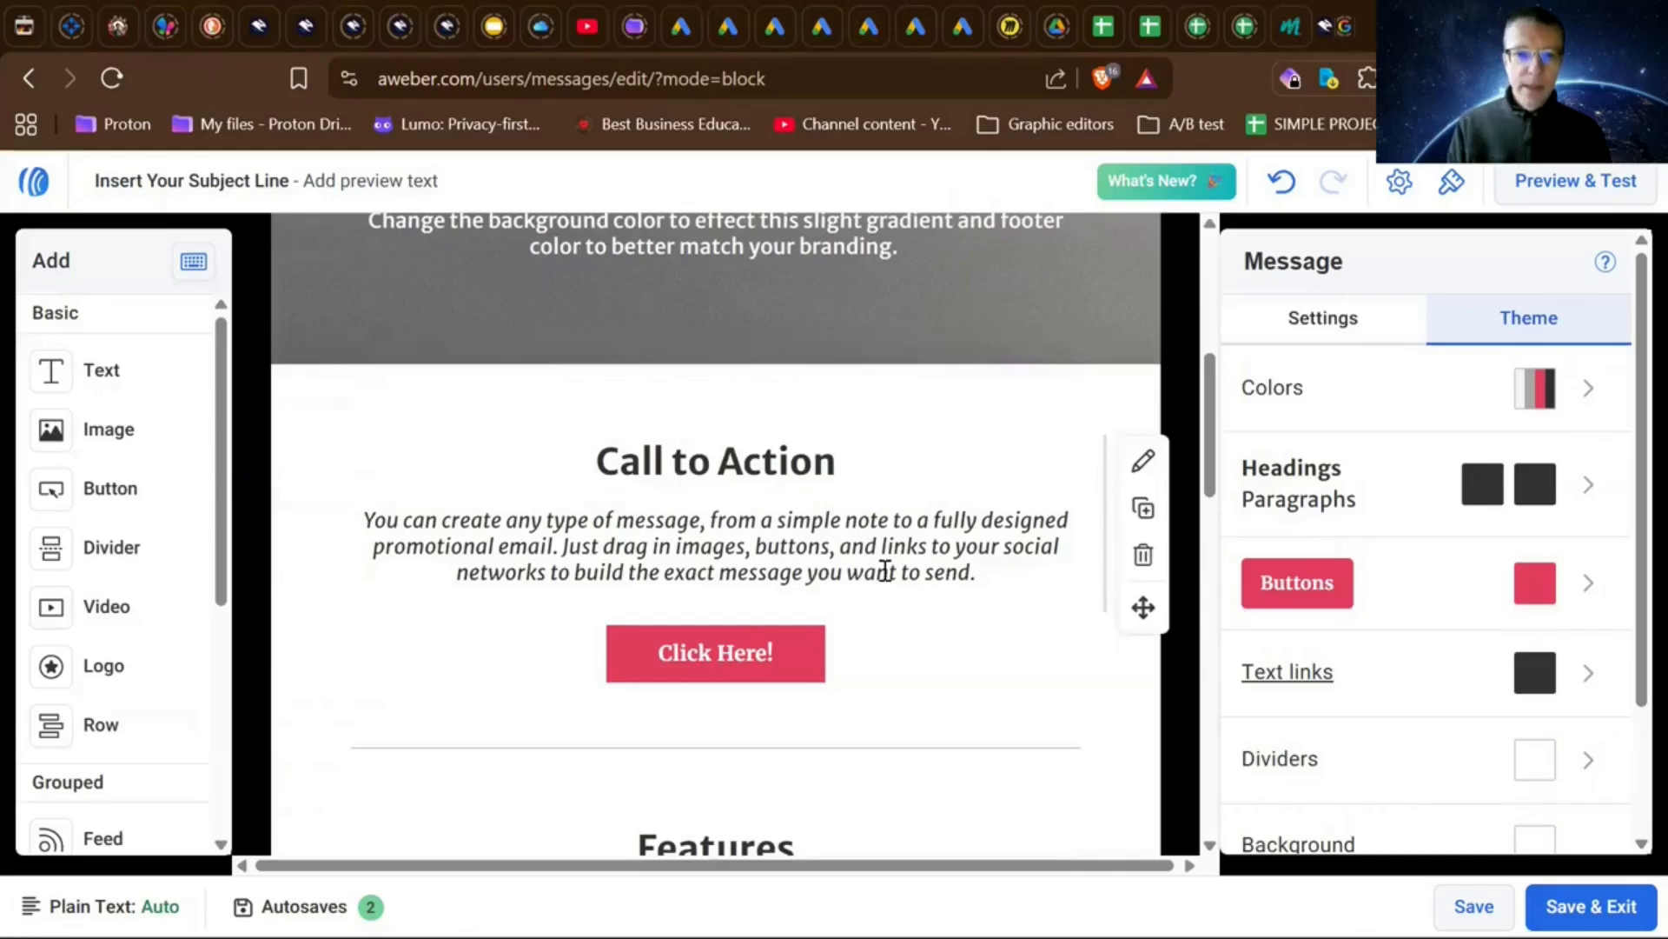
scroll(885, 570, "down", 5)
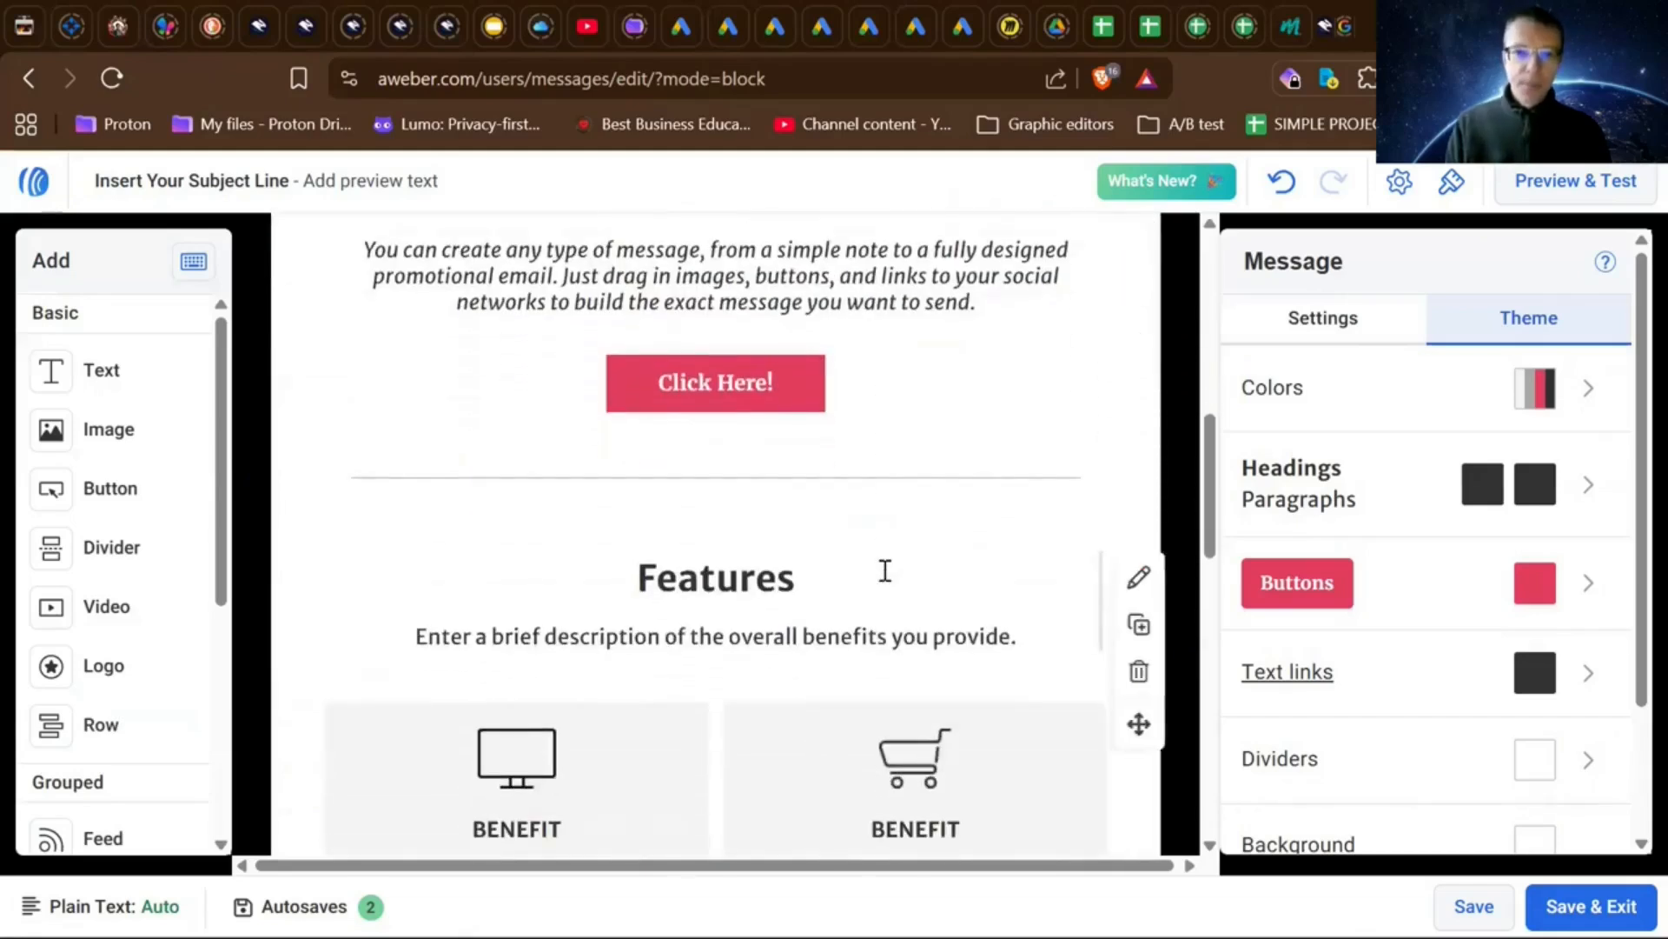
scroll(885, 570, "down", 10)
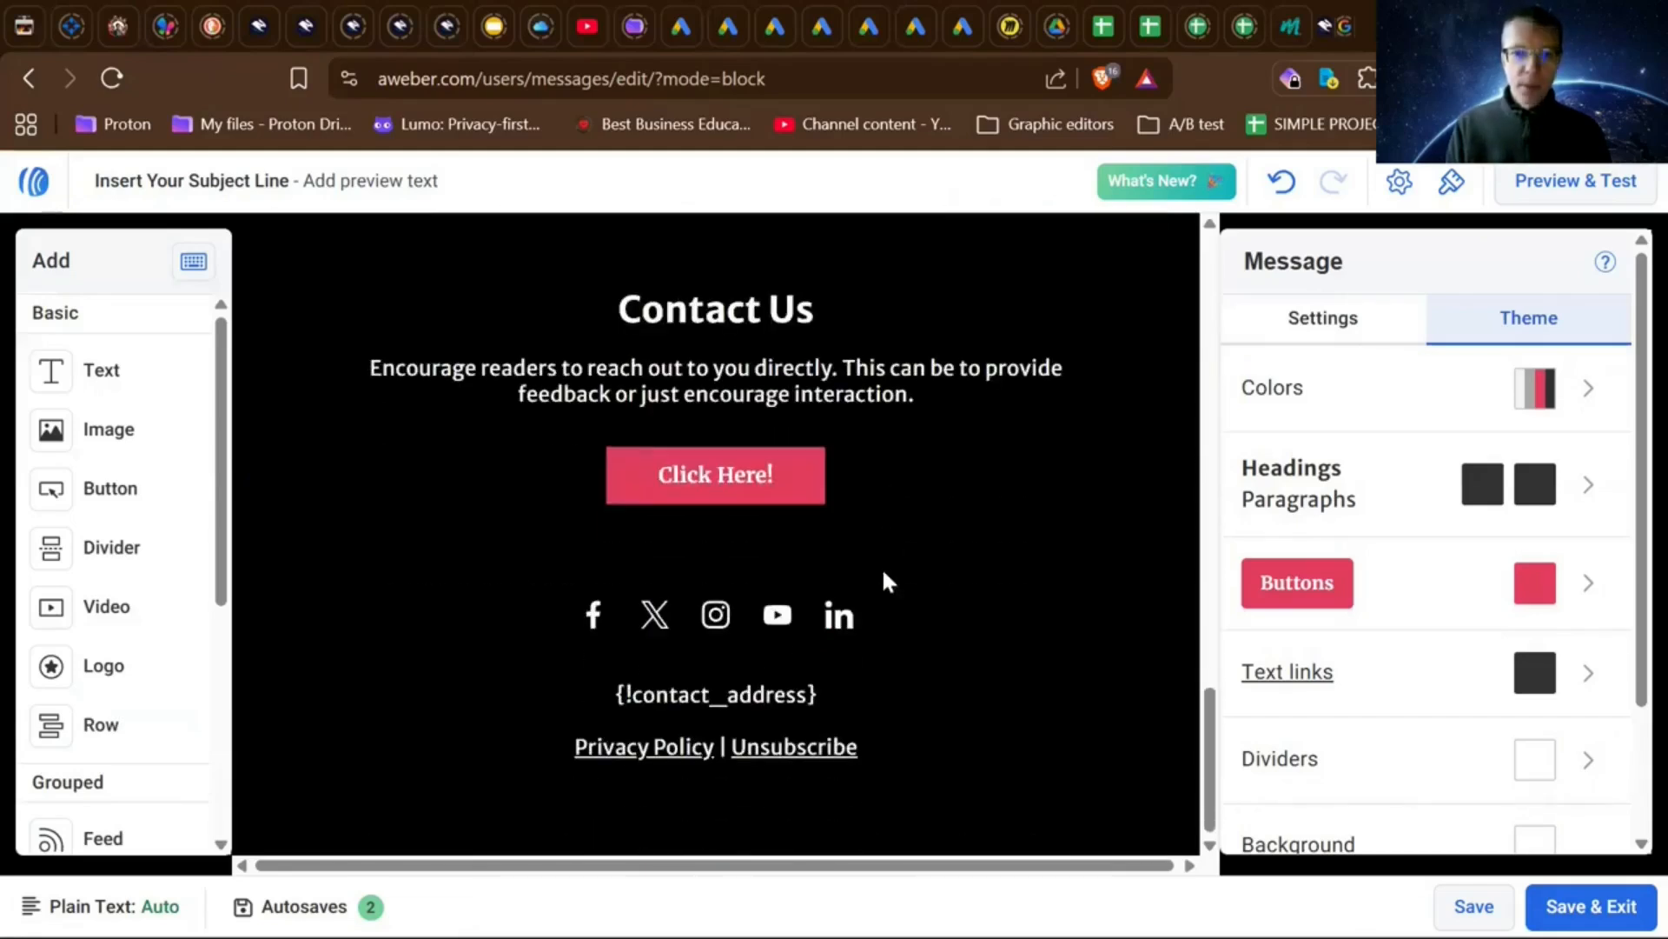
mouse_move(887, 580)
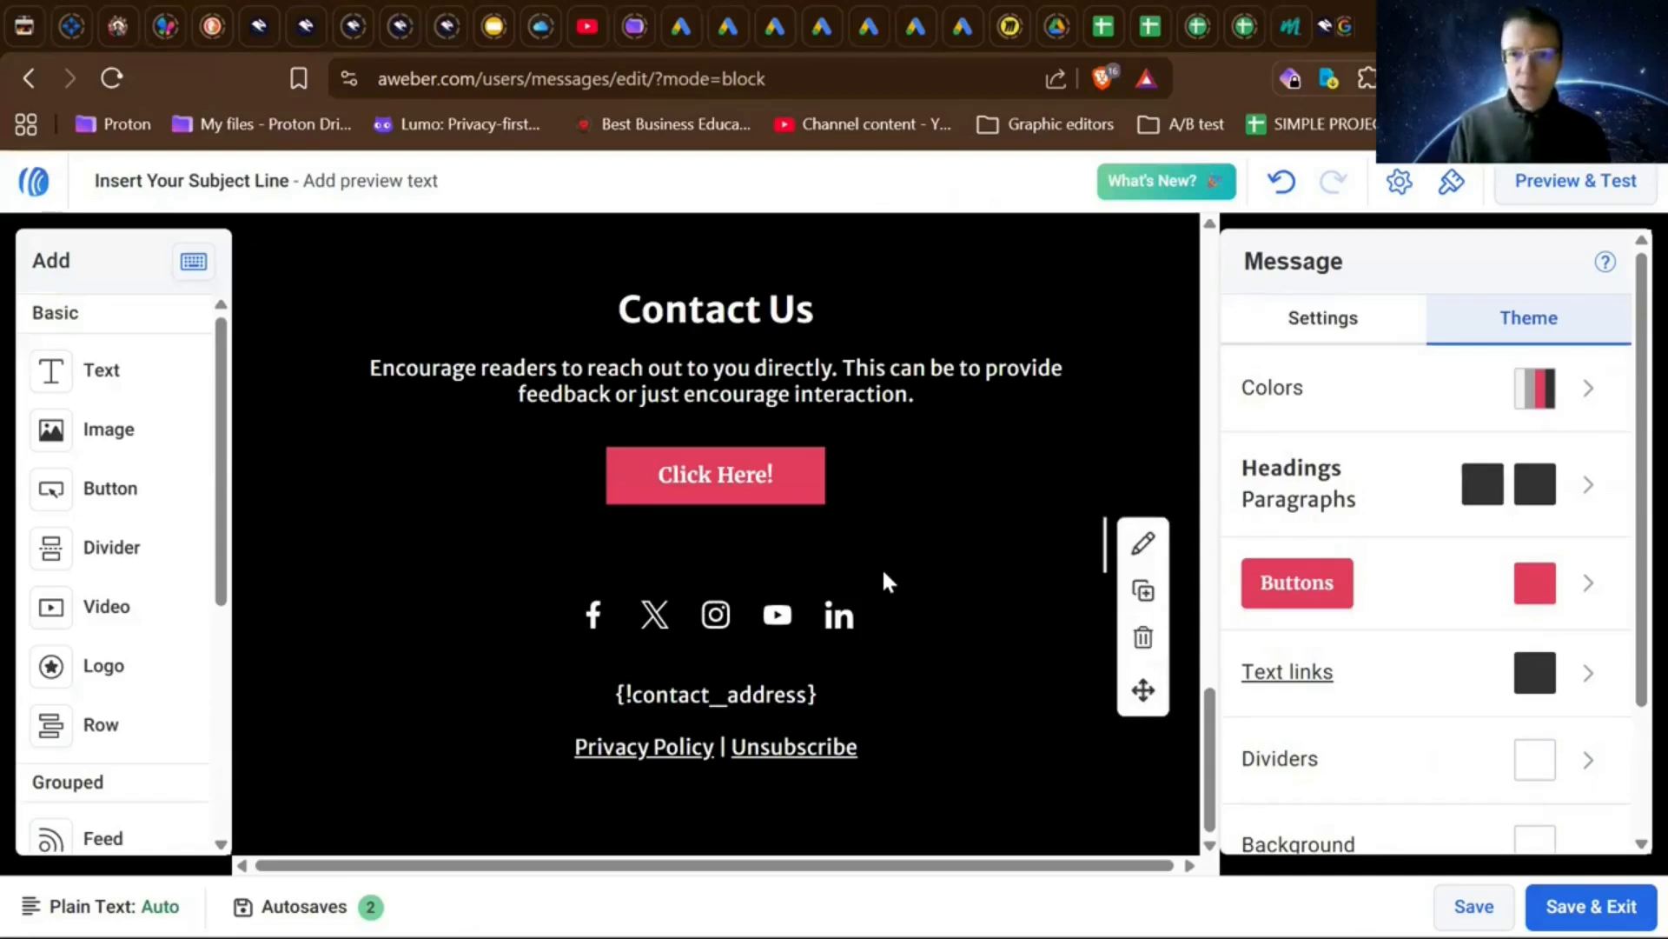
scroll(887, 580, "up", 15)
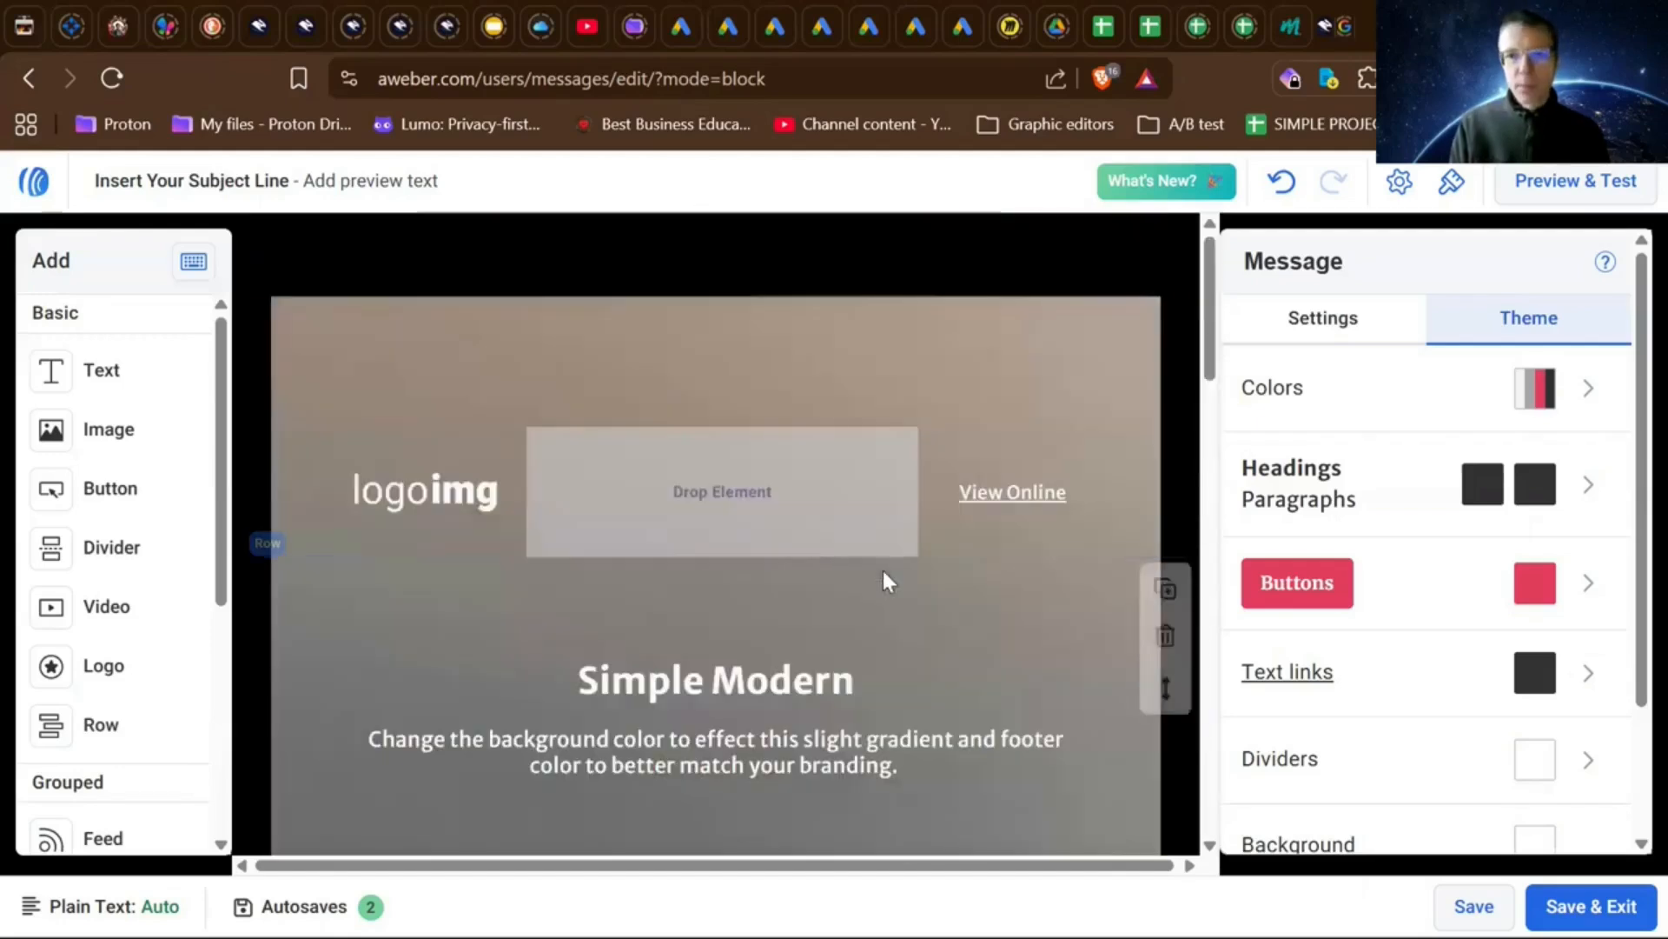
- Return to the general message settings and look through the message down to the benefit boxes in the Features section
left_click(1314, 322)
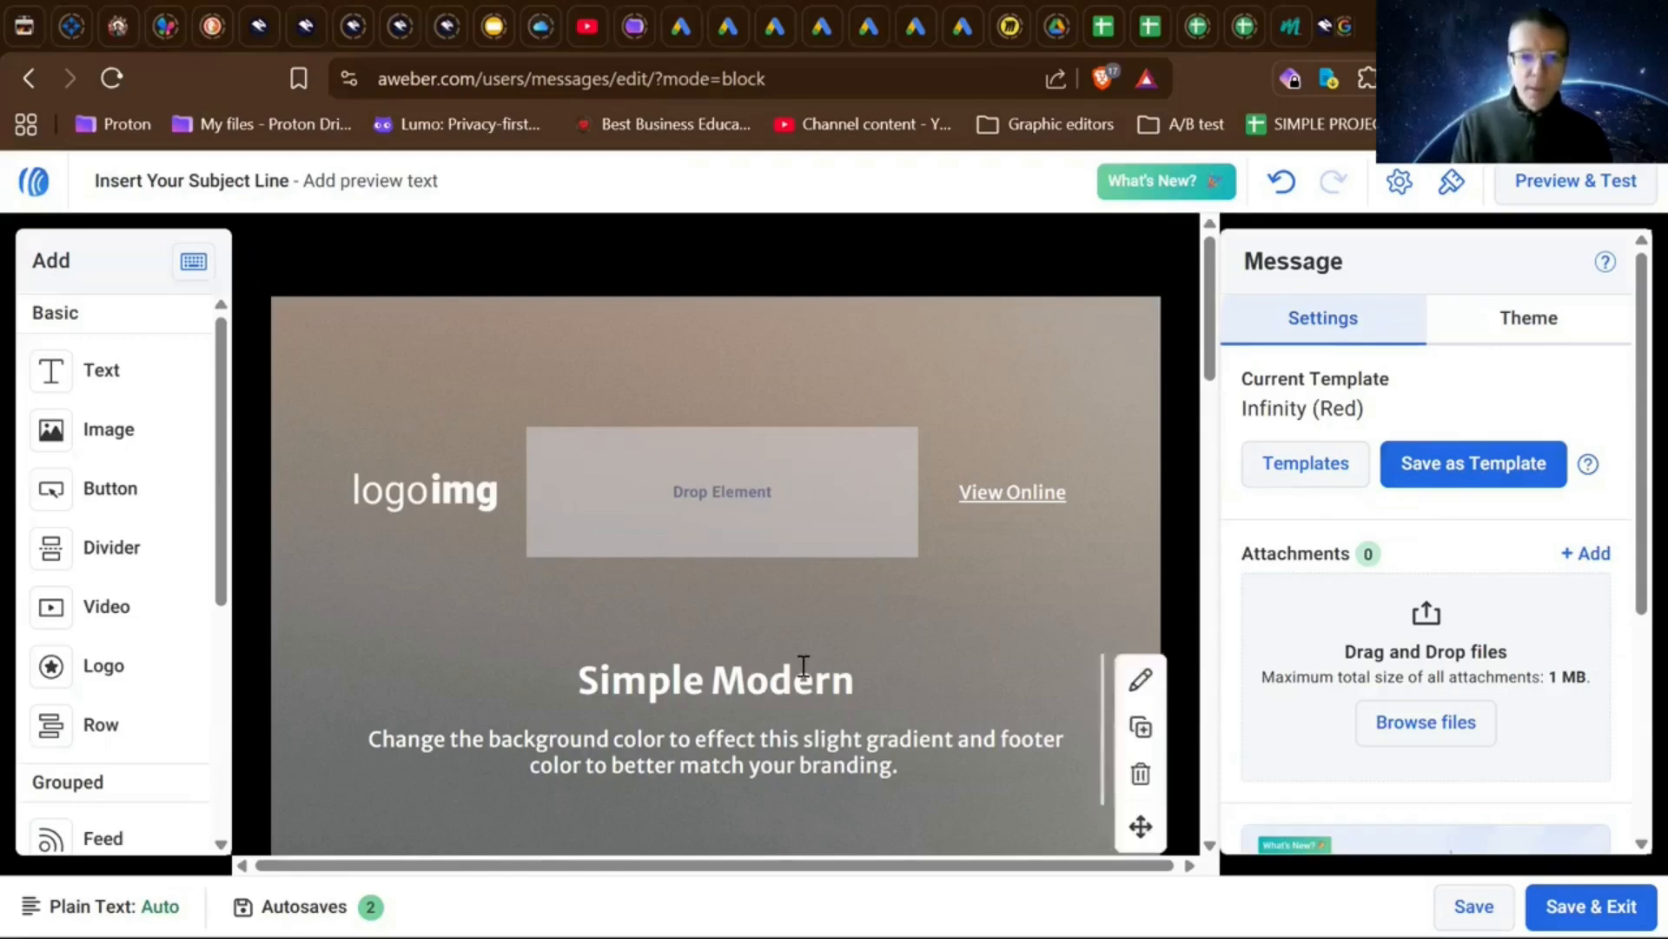
scroll(800, 664, "down", 3)
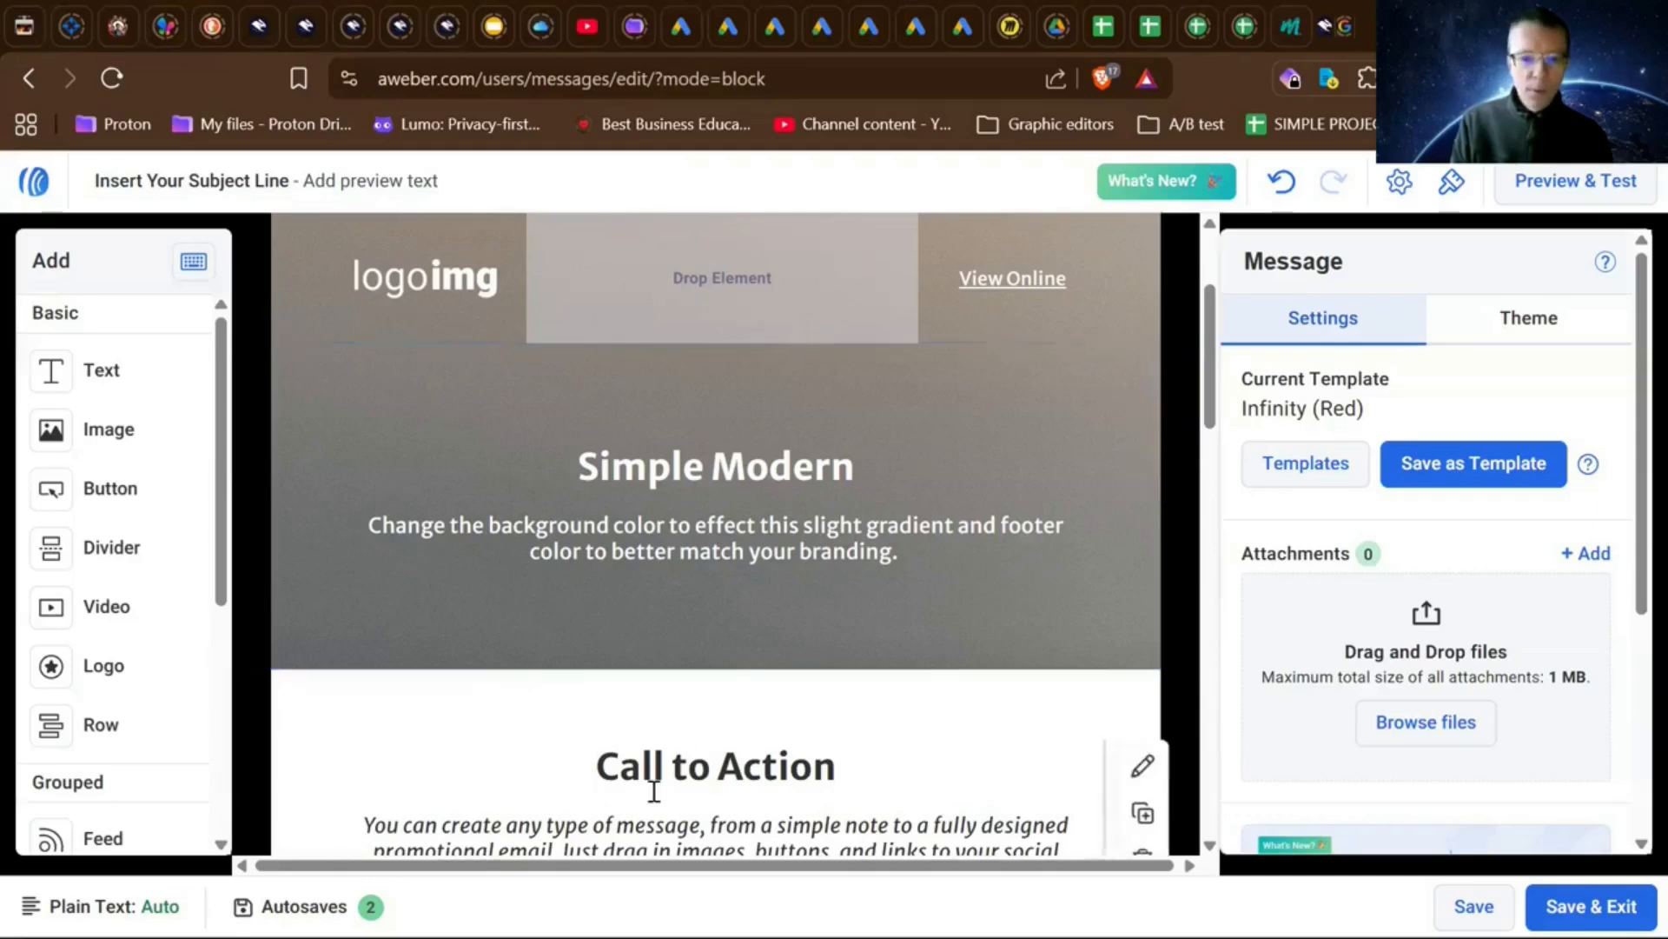
scroll(653, 782, "down", 4)
scroll(658, 800, "down", 2)
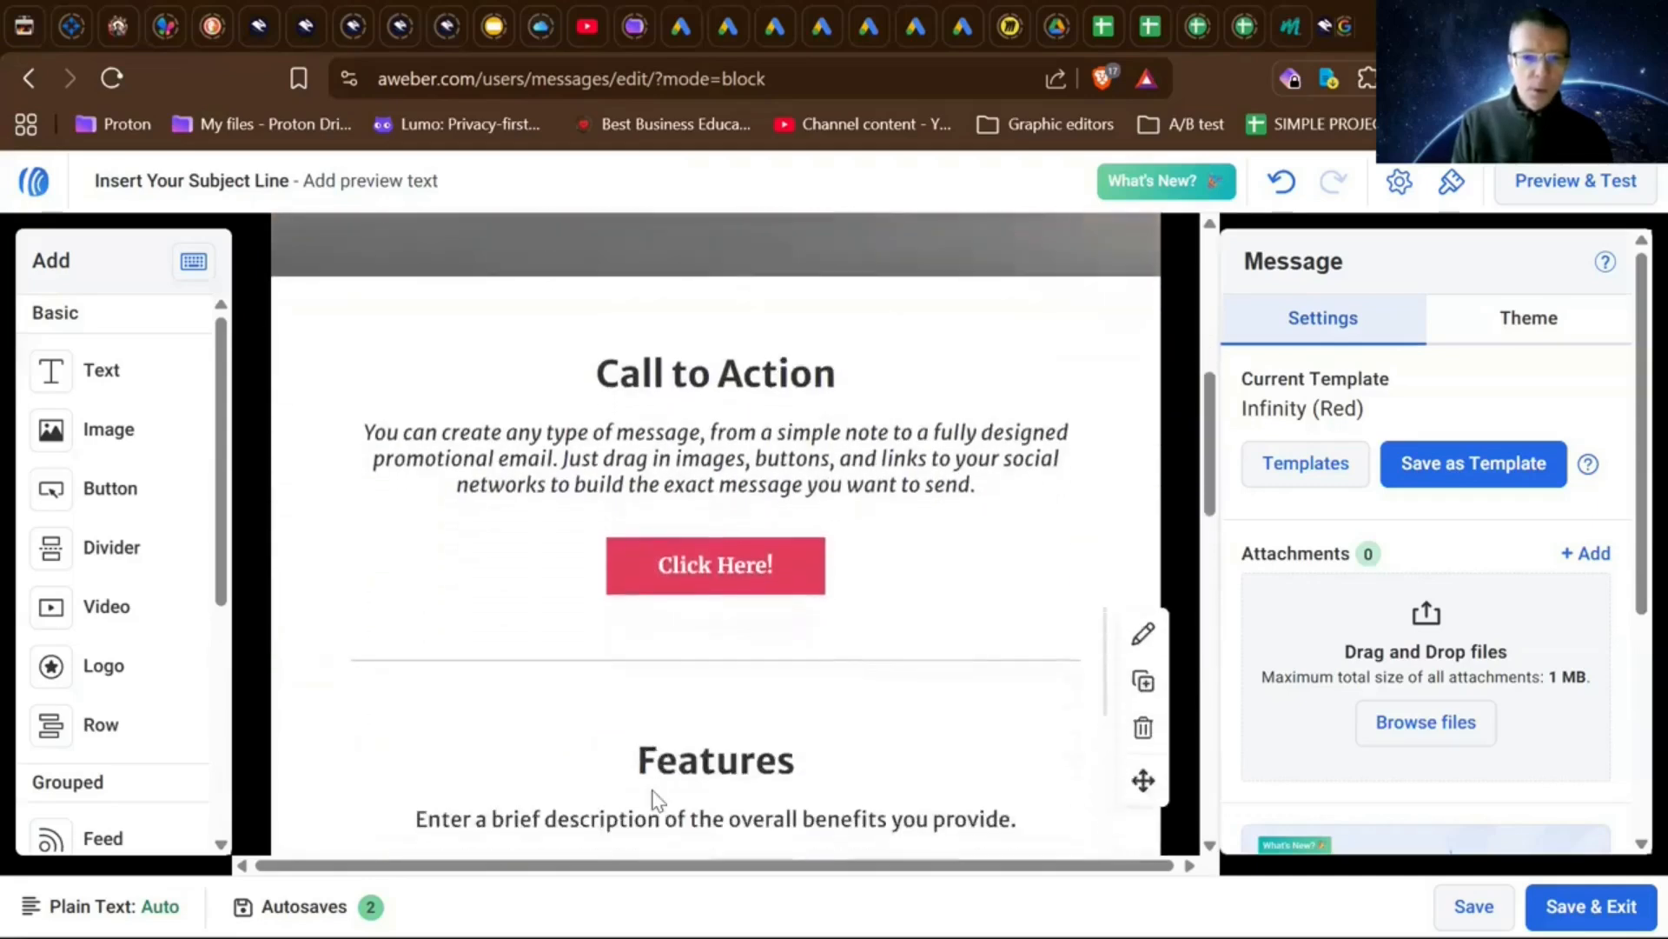
scroll(658, 799, "down", 5)
scroll(658, 799, "down", 2)
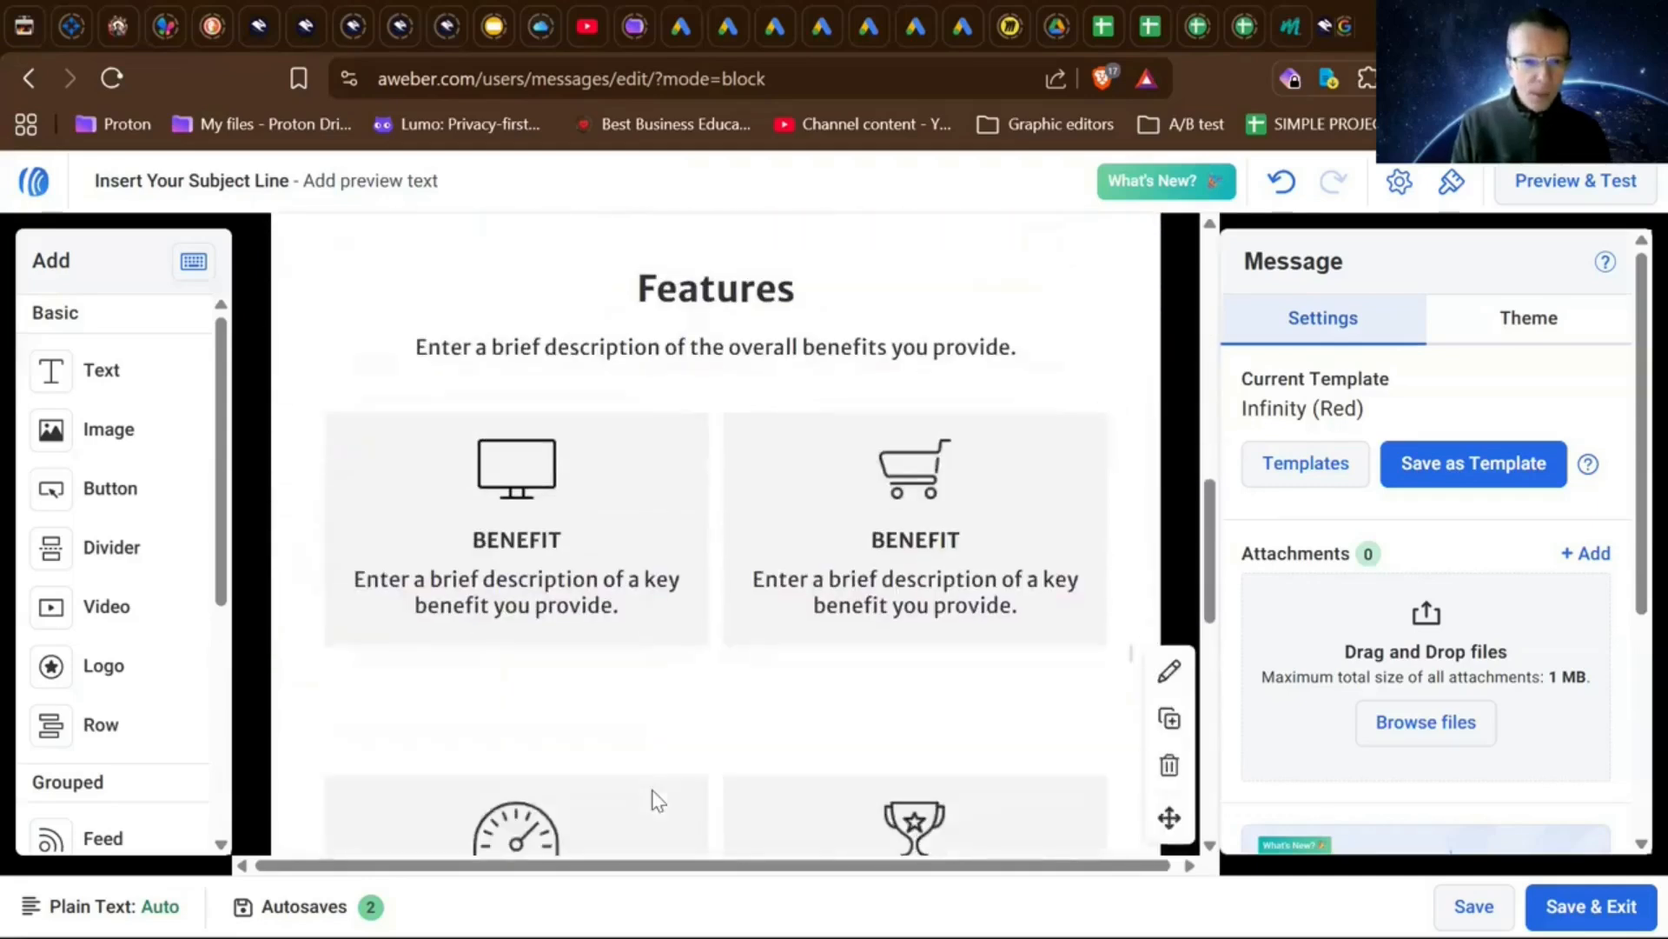
scroll(657, 800, "down", 2)
scroll(658, 799, "down", 1)
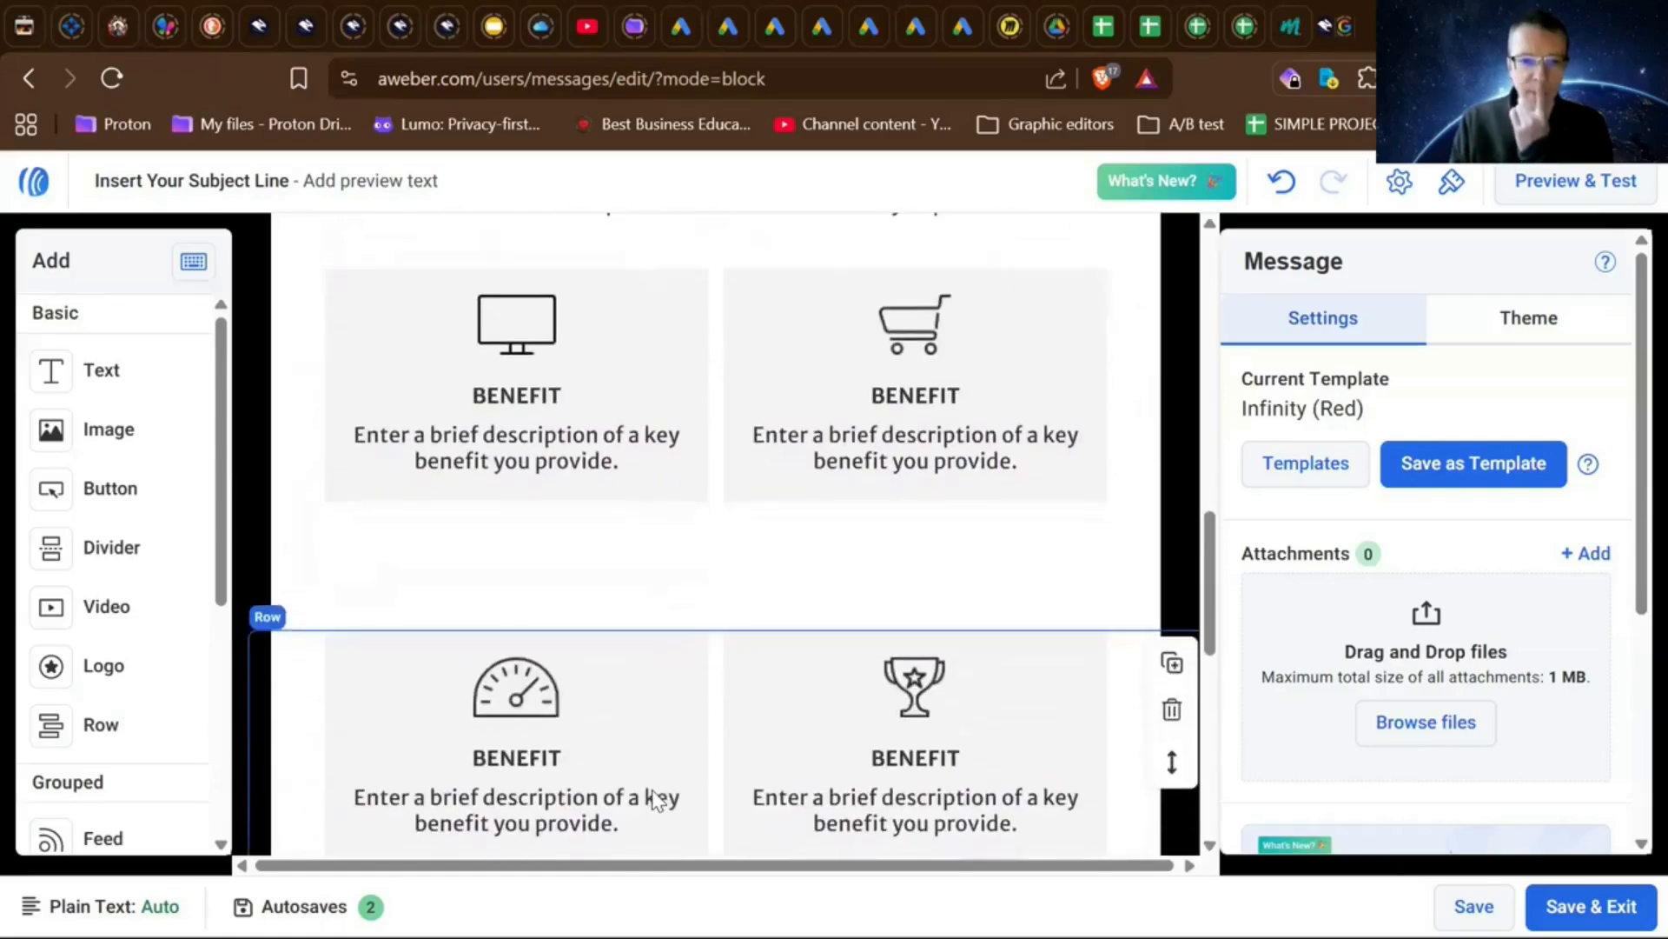
- Select the word "provide" in the description of the first benefit box under Features
left_click(598, 454)
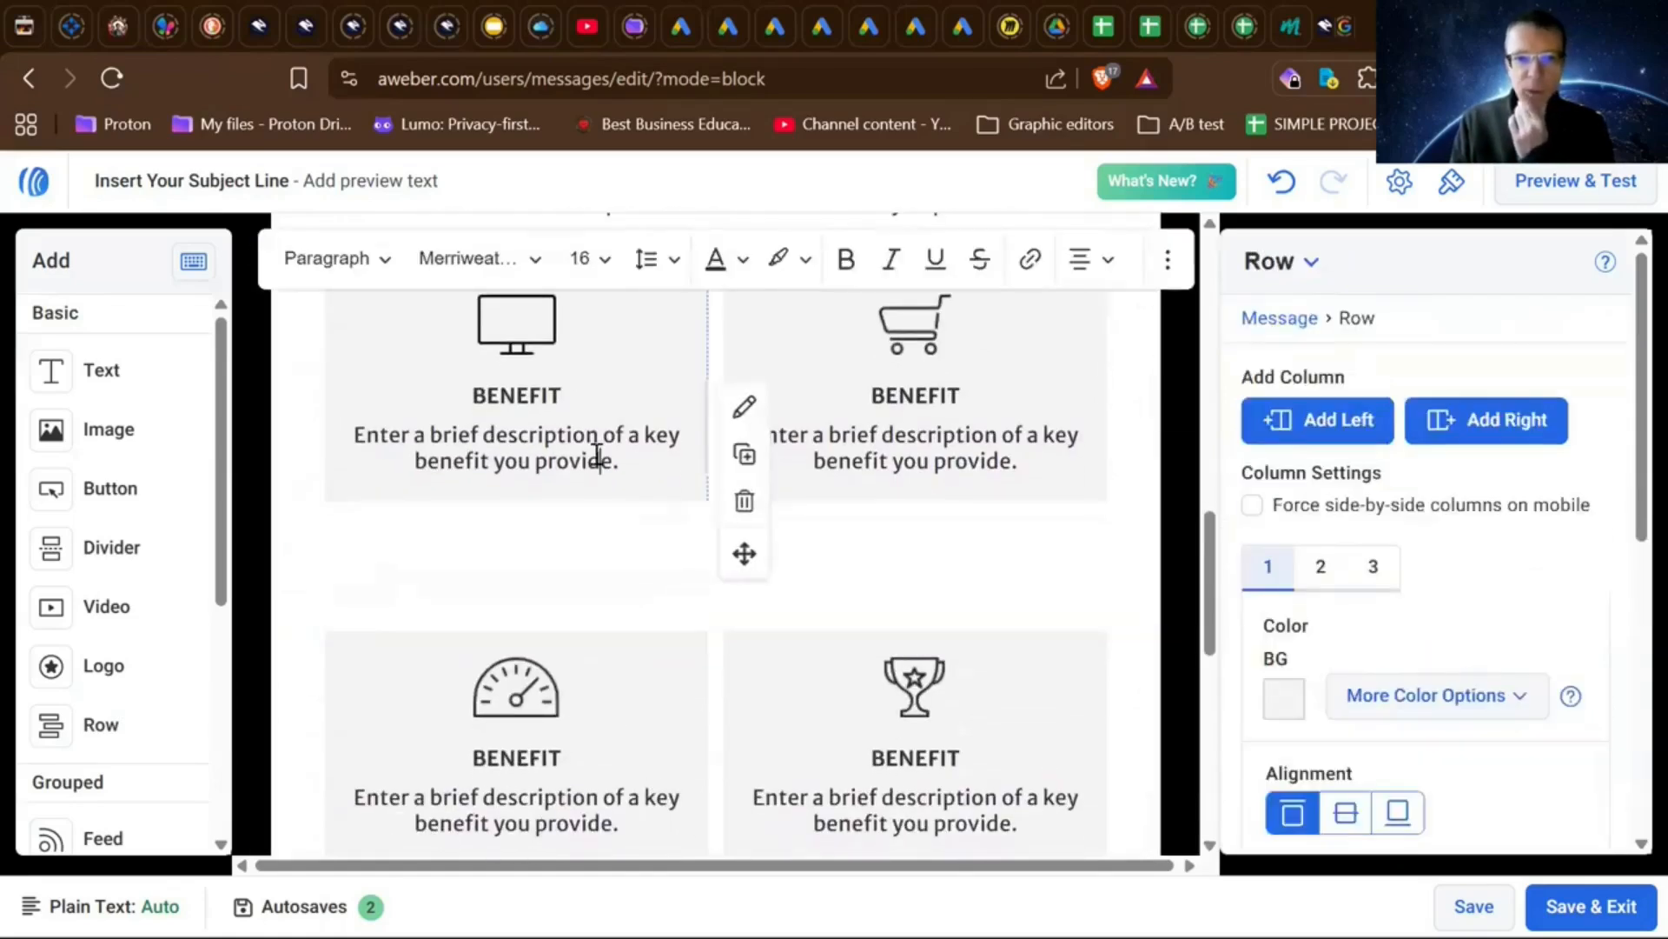
scroll(597, 458, "up", 3)
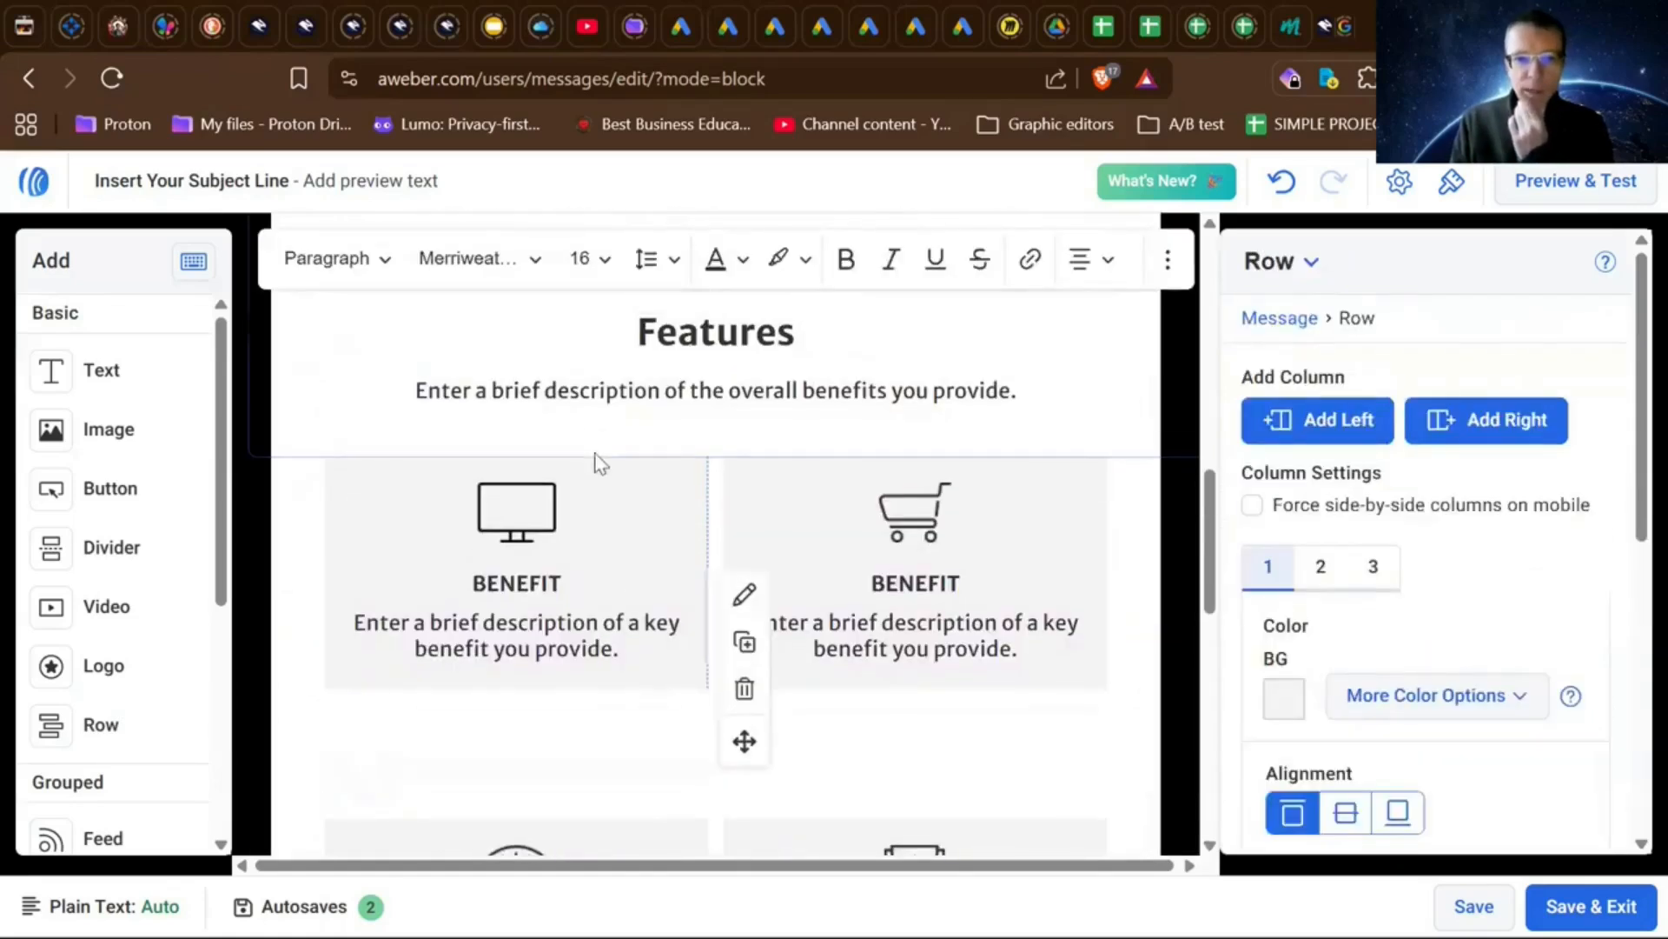
double_click(569, 648)
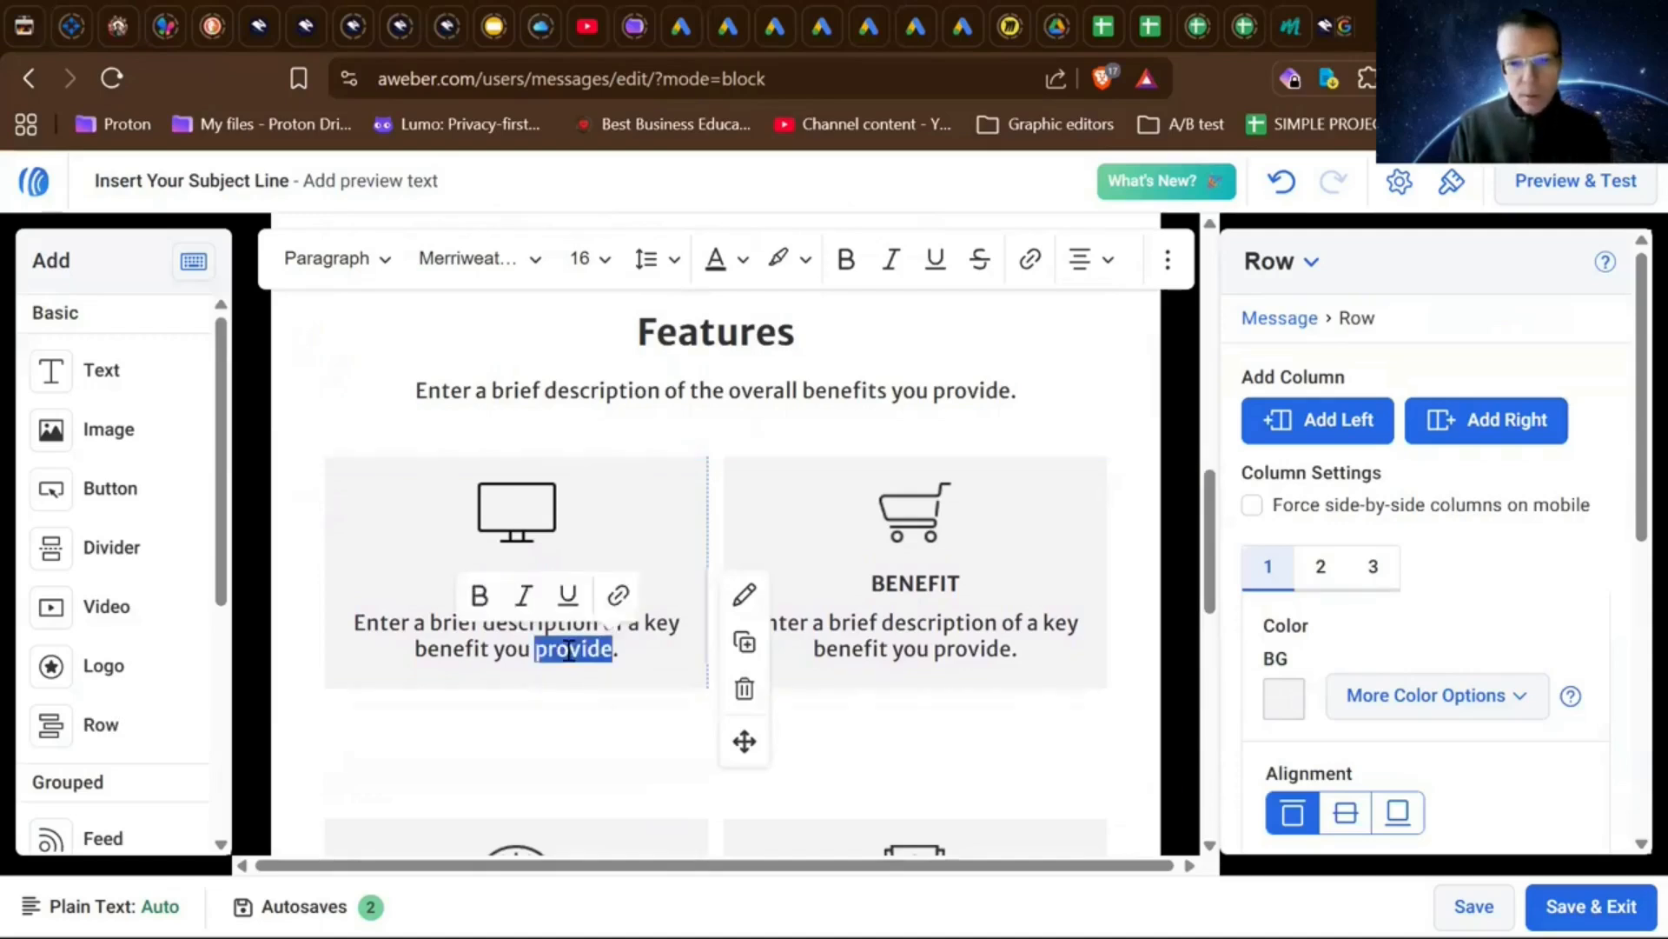
- Select the monitor icon in the first benefit box and examine its image source, URL, link and alt text settings
left_click(524, 508)
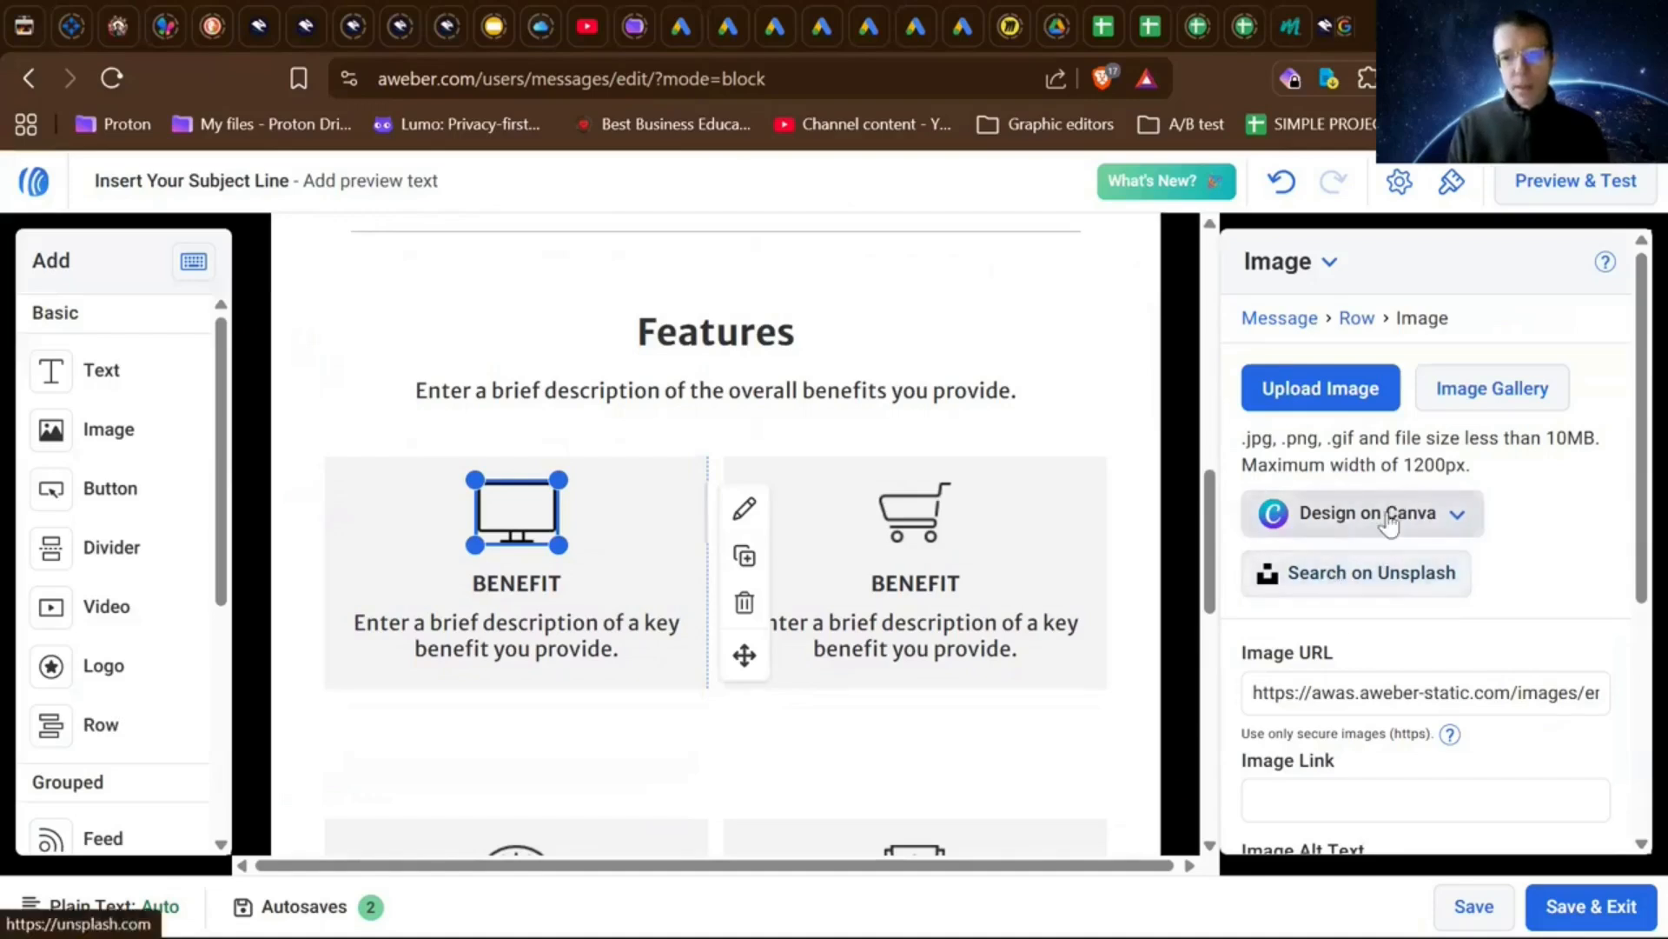
scroll(1387, 546, "down", 2)
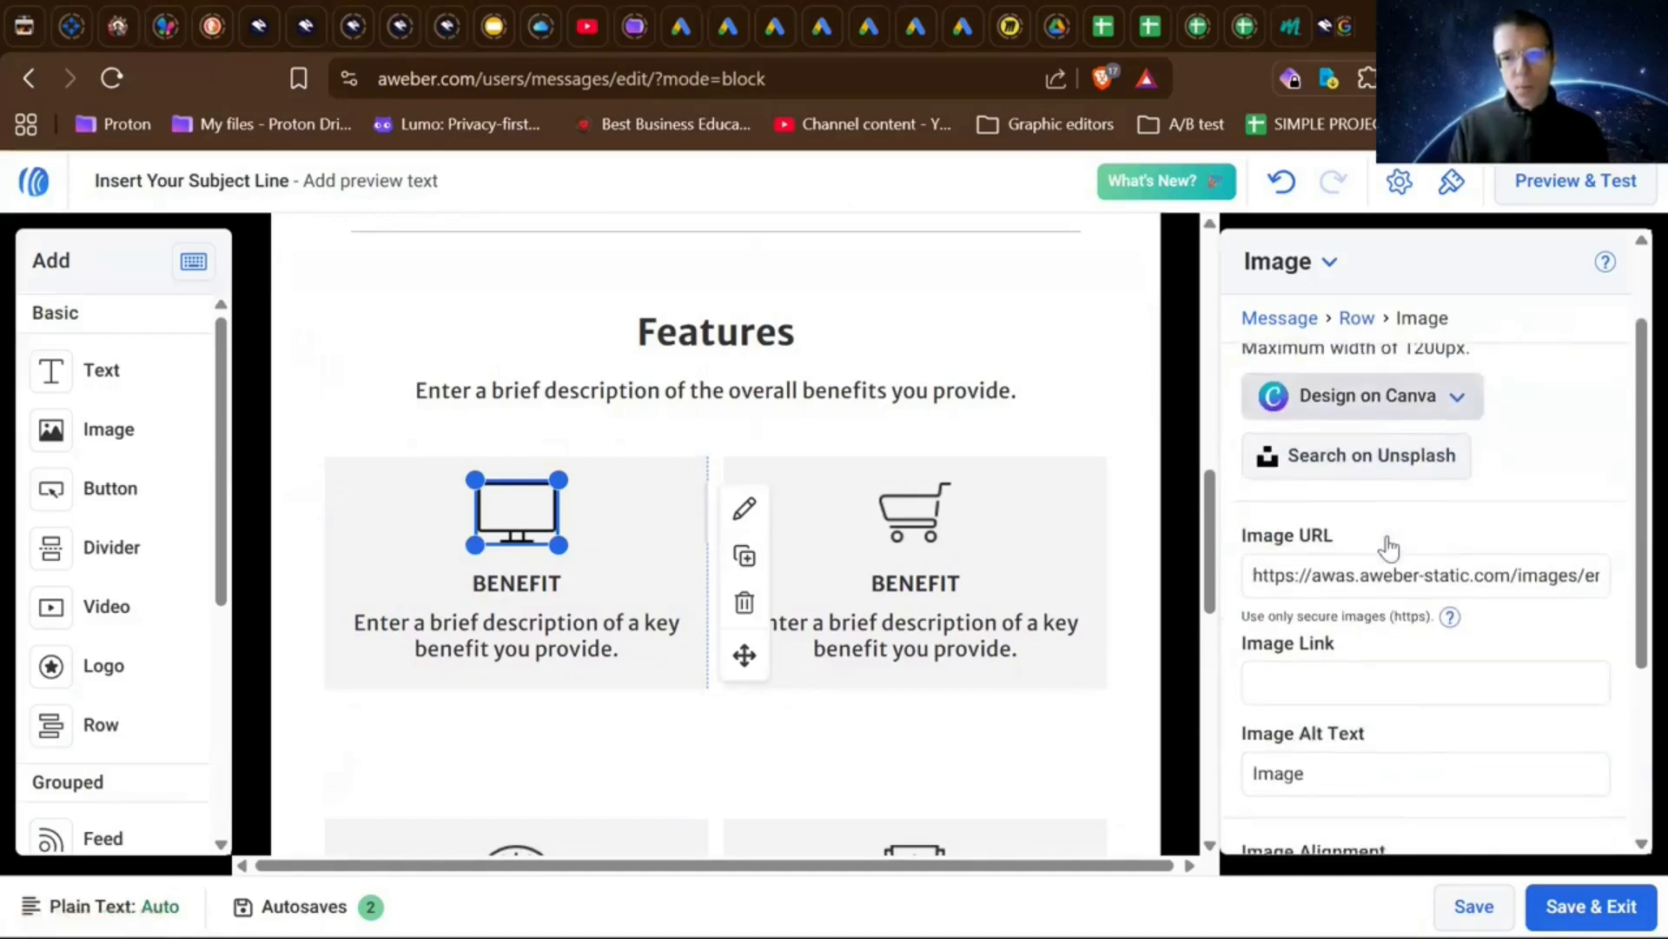
scroll(1388, 544, "up", 1)
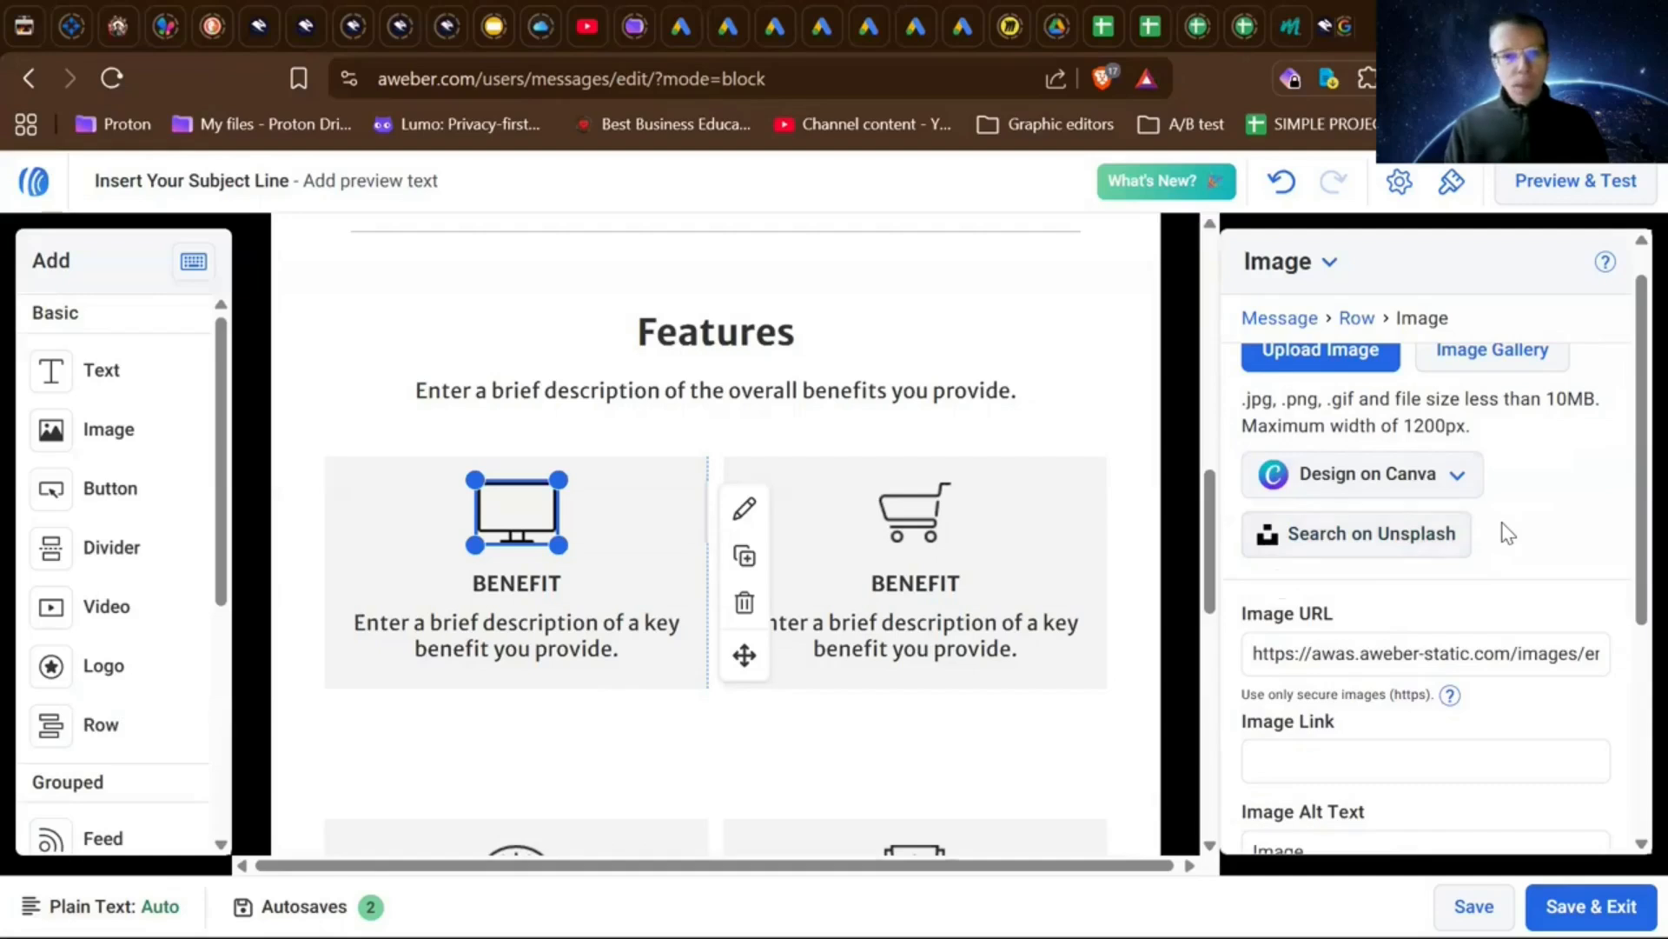
scroll(514, 566, "down", 2)
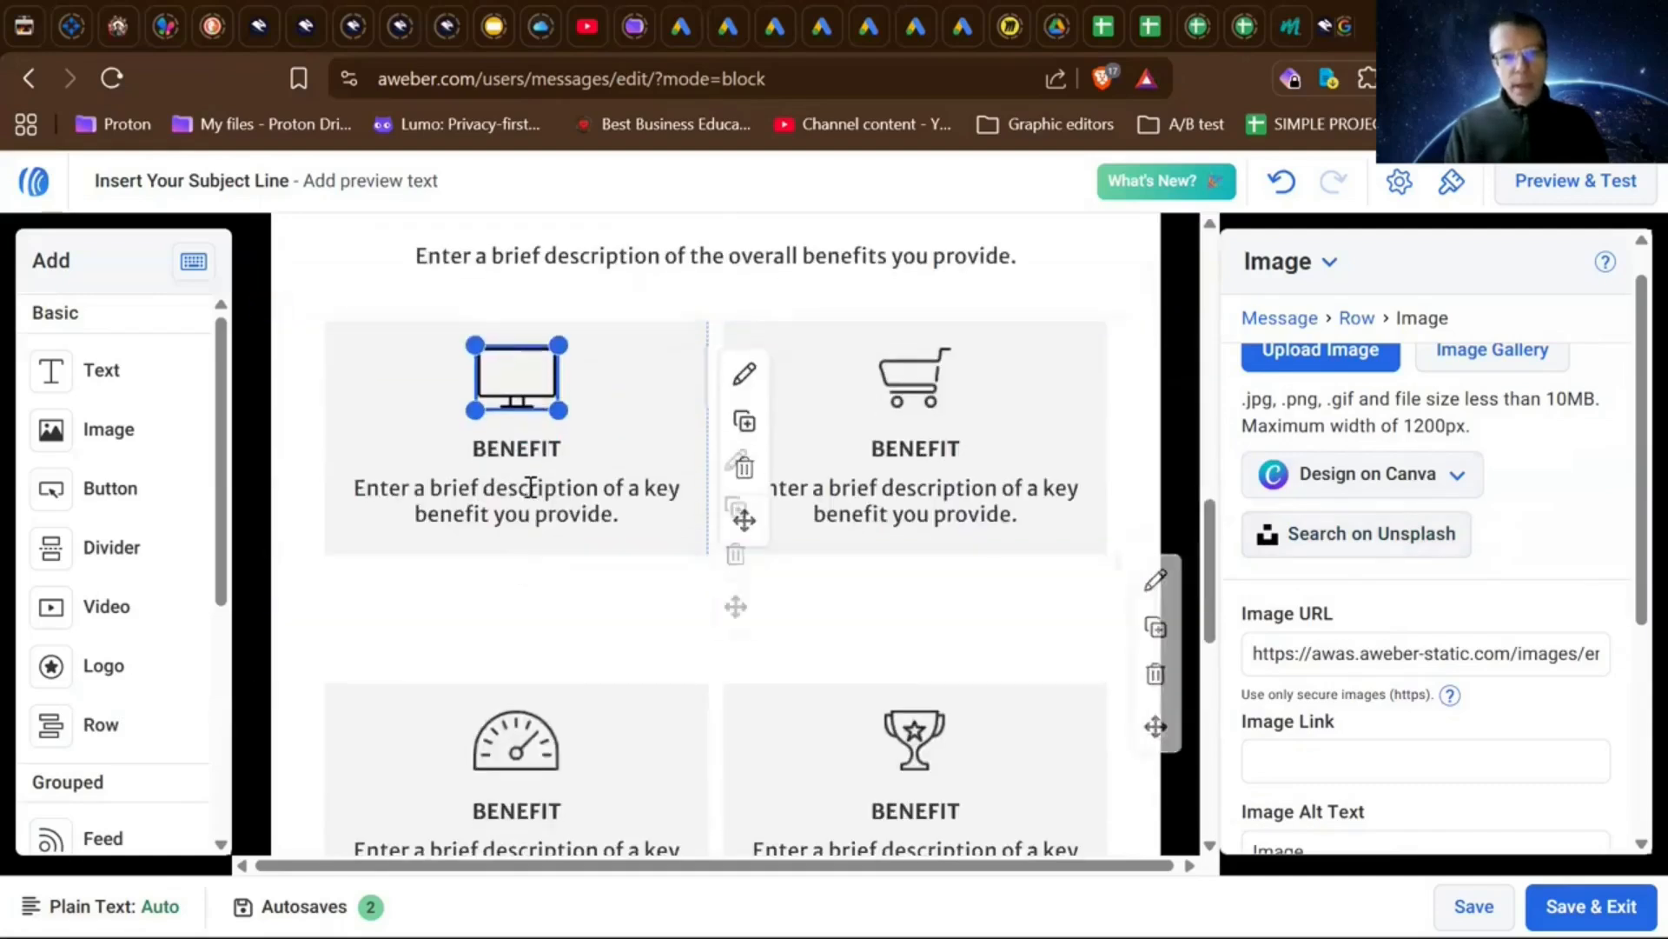
scroll(528, 487, "up", 1)
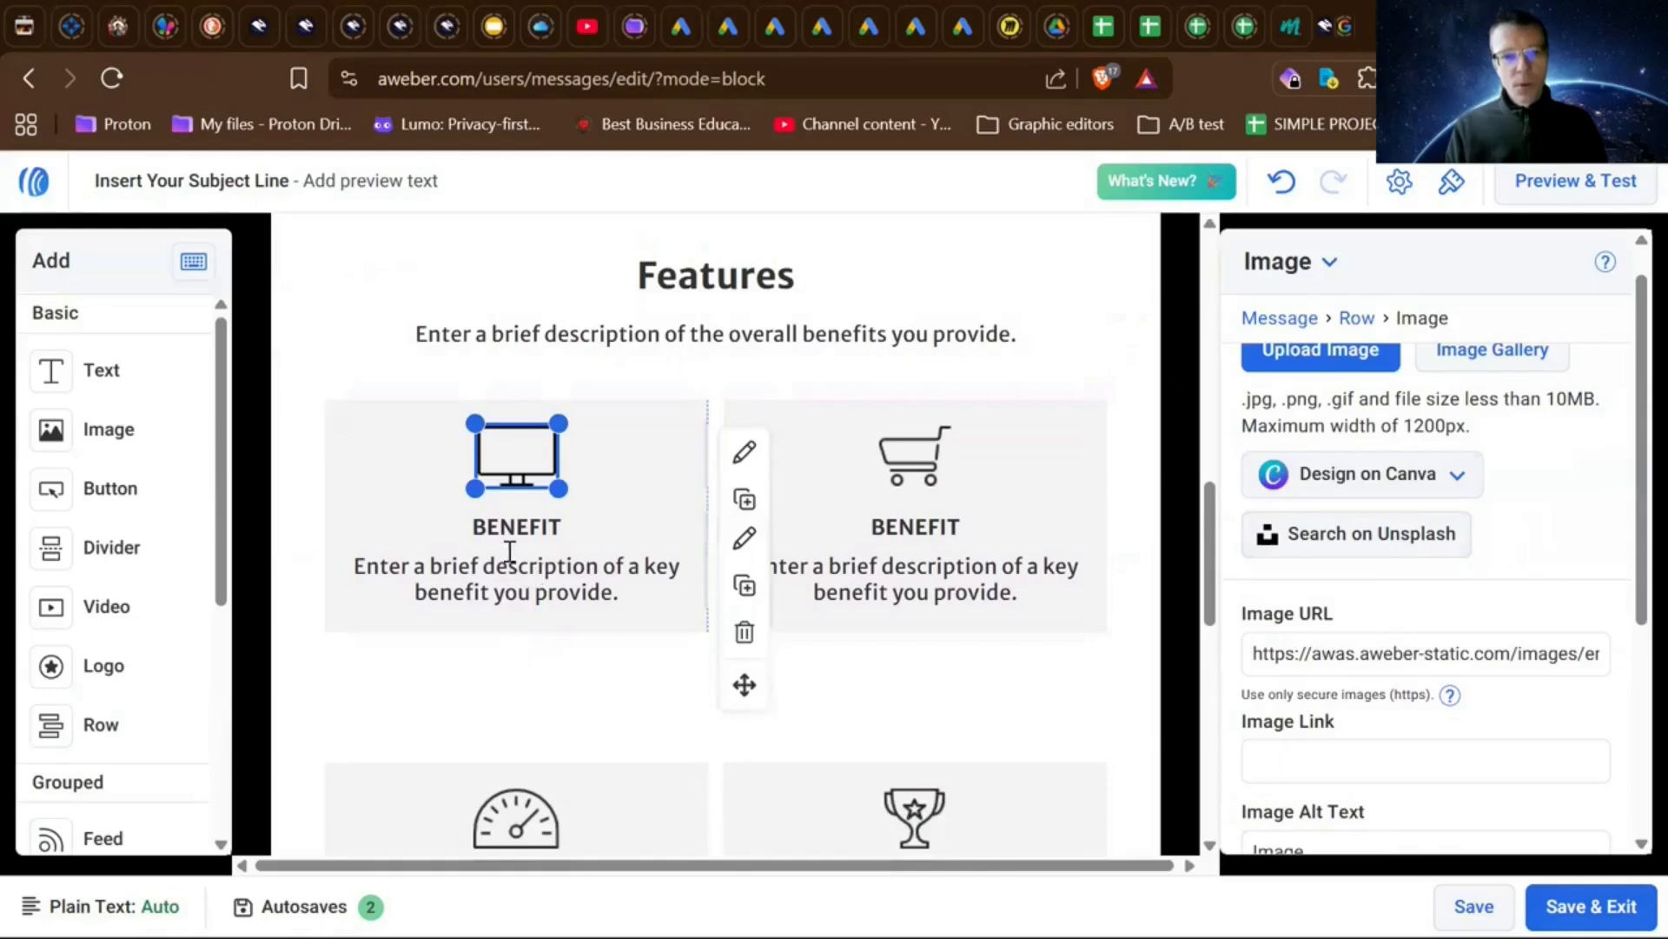
scroll(542, 574, "down", 1)
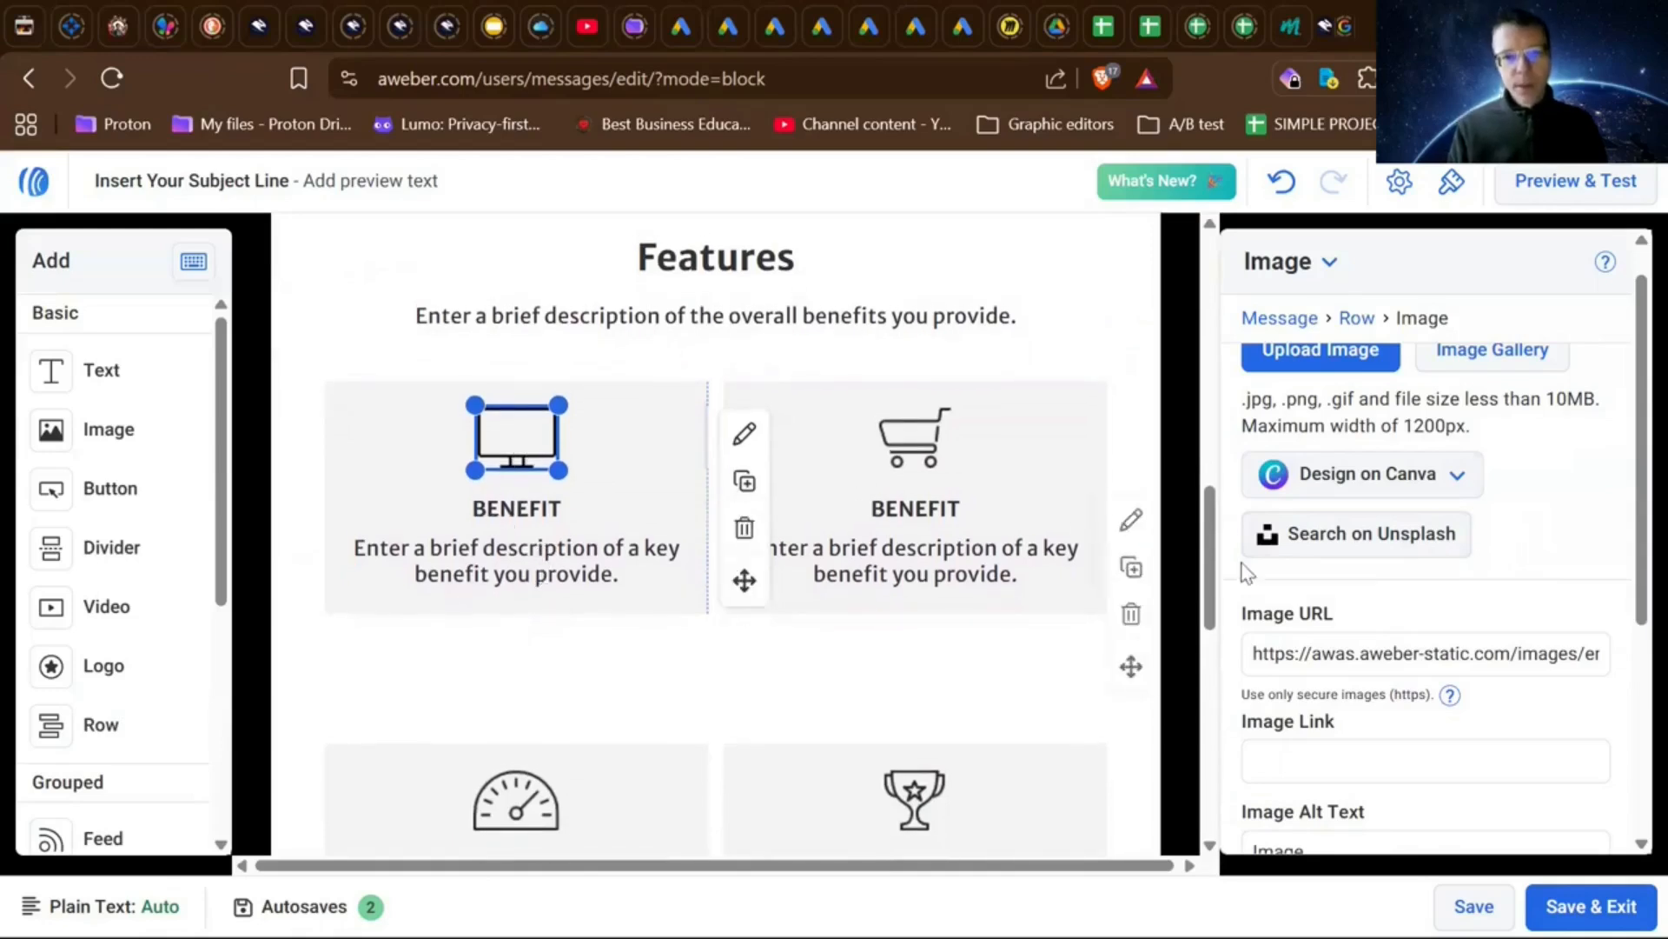
- Open Unsplash from the monitor icon's image settings and look over its trending searches and featured photos
left_click(1341, 545)
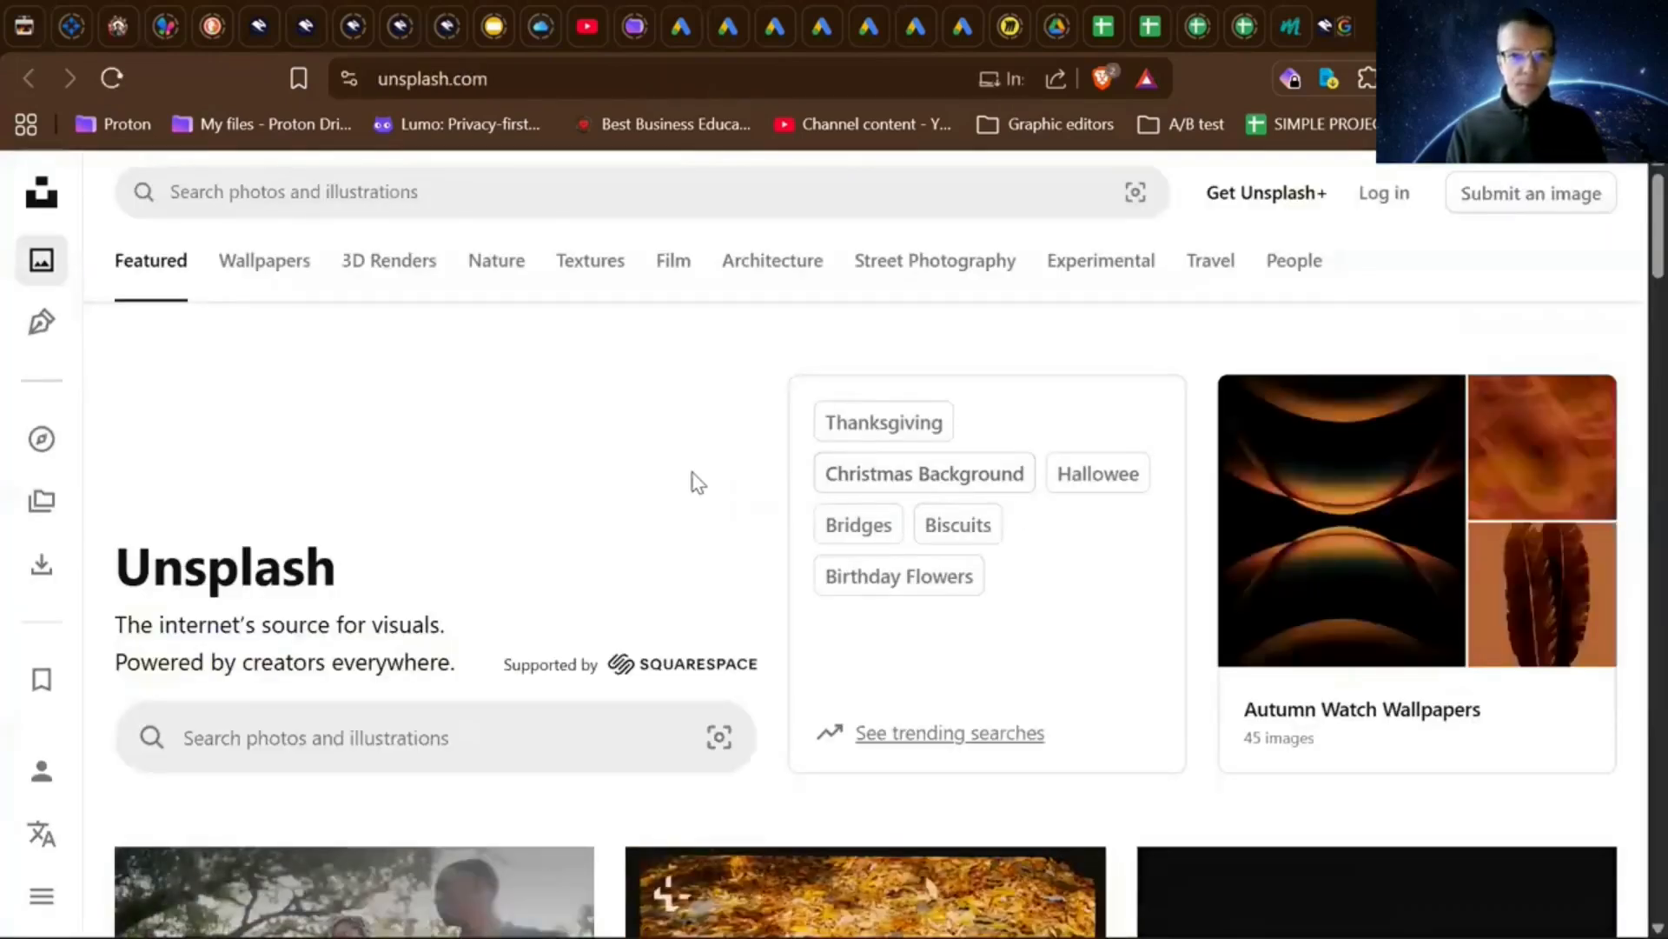
left_click(380, 180)
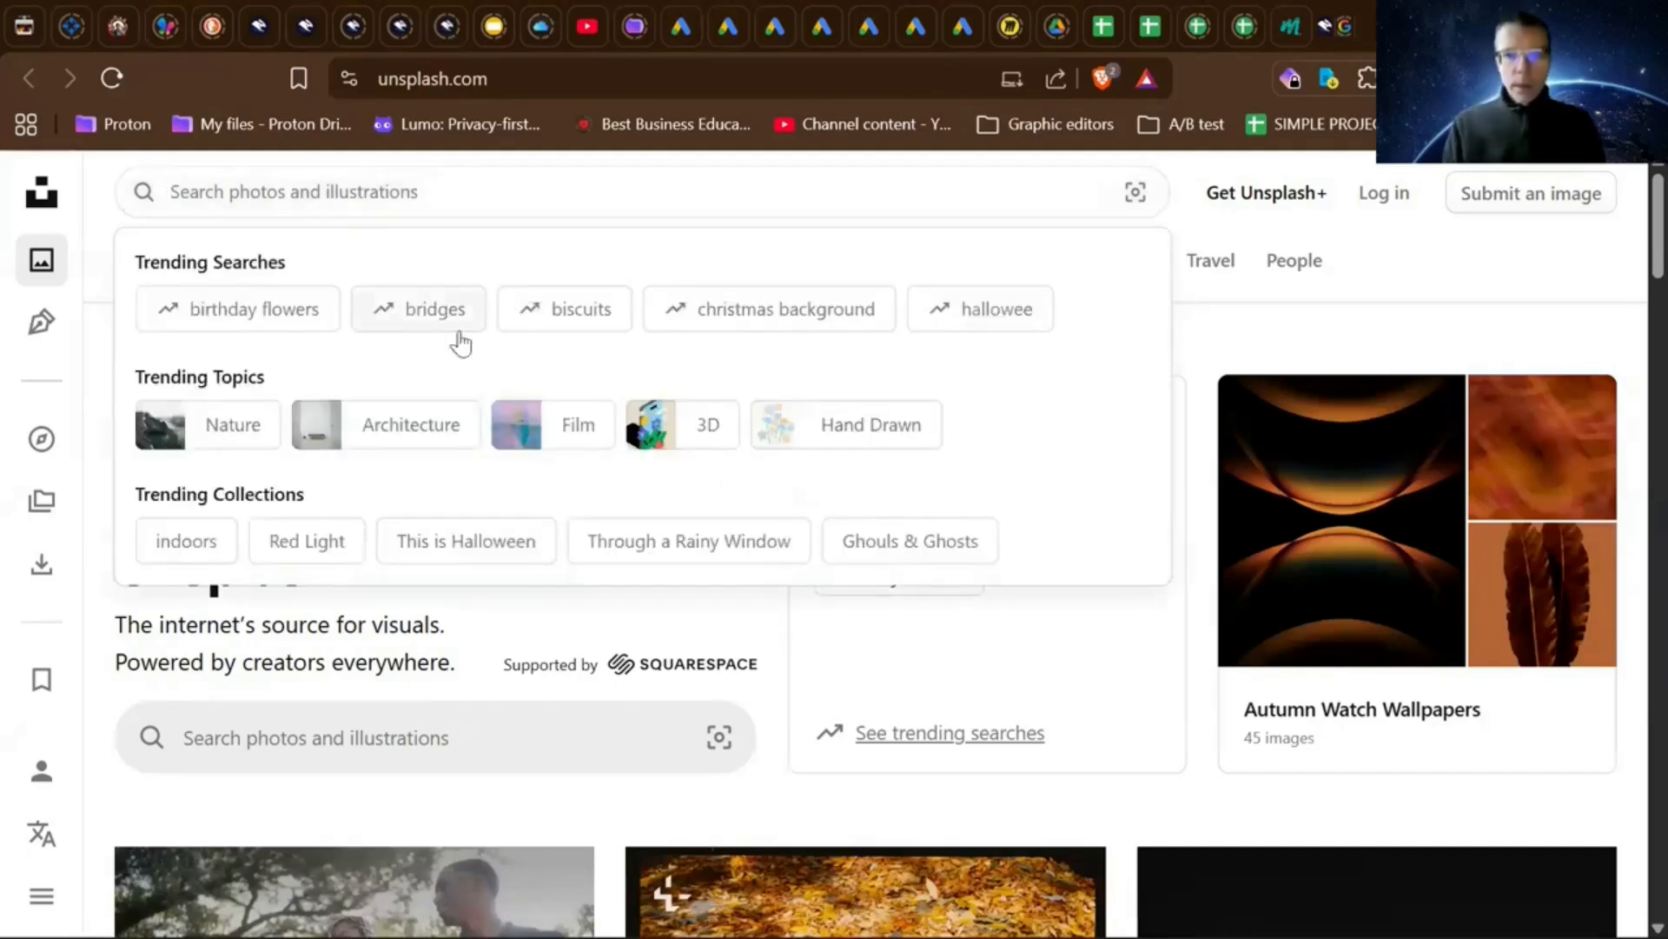
scroll(545, 489, "down", 1)
scroll(545, 489, "down", 2)
scroll(545, 489, "up", 4)
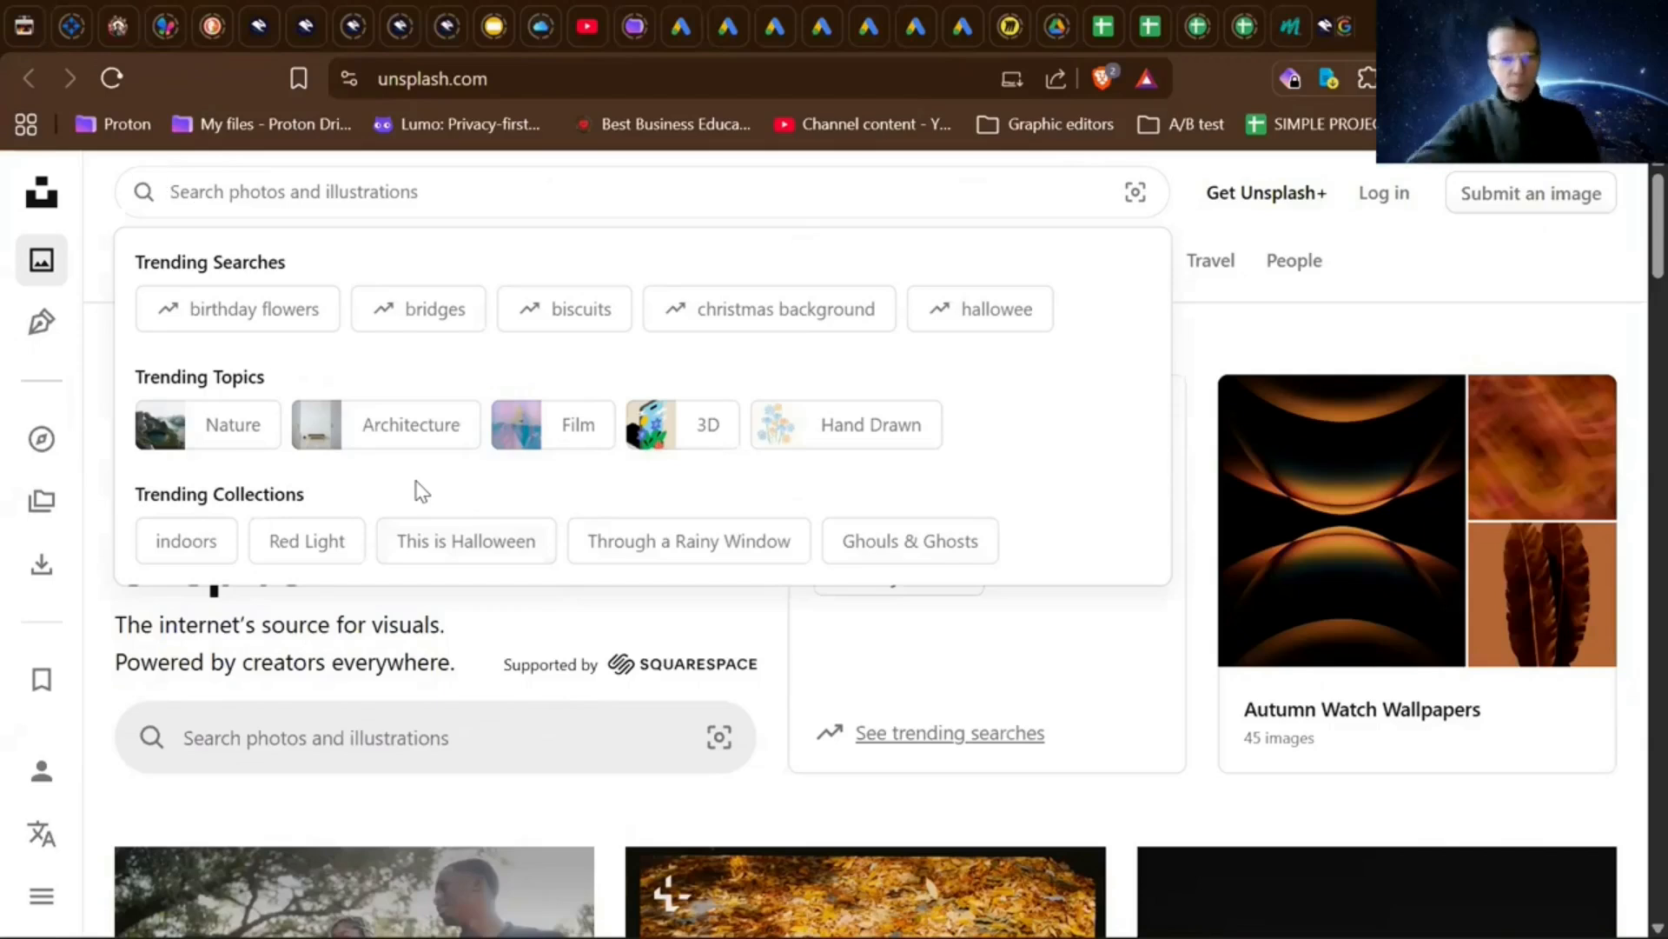
scroll(423, 492, "down", 3)
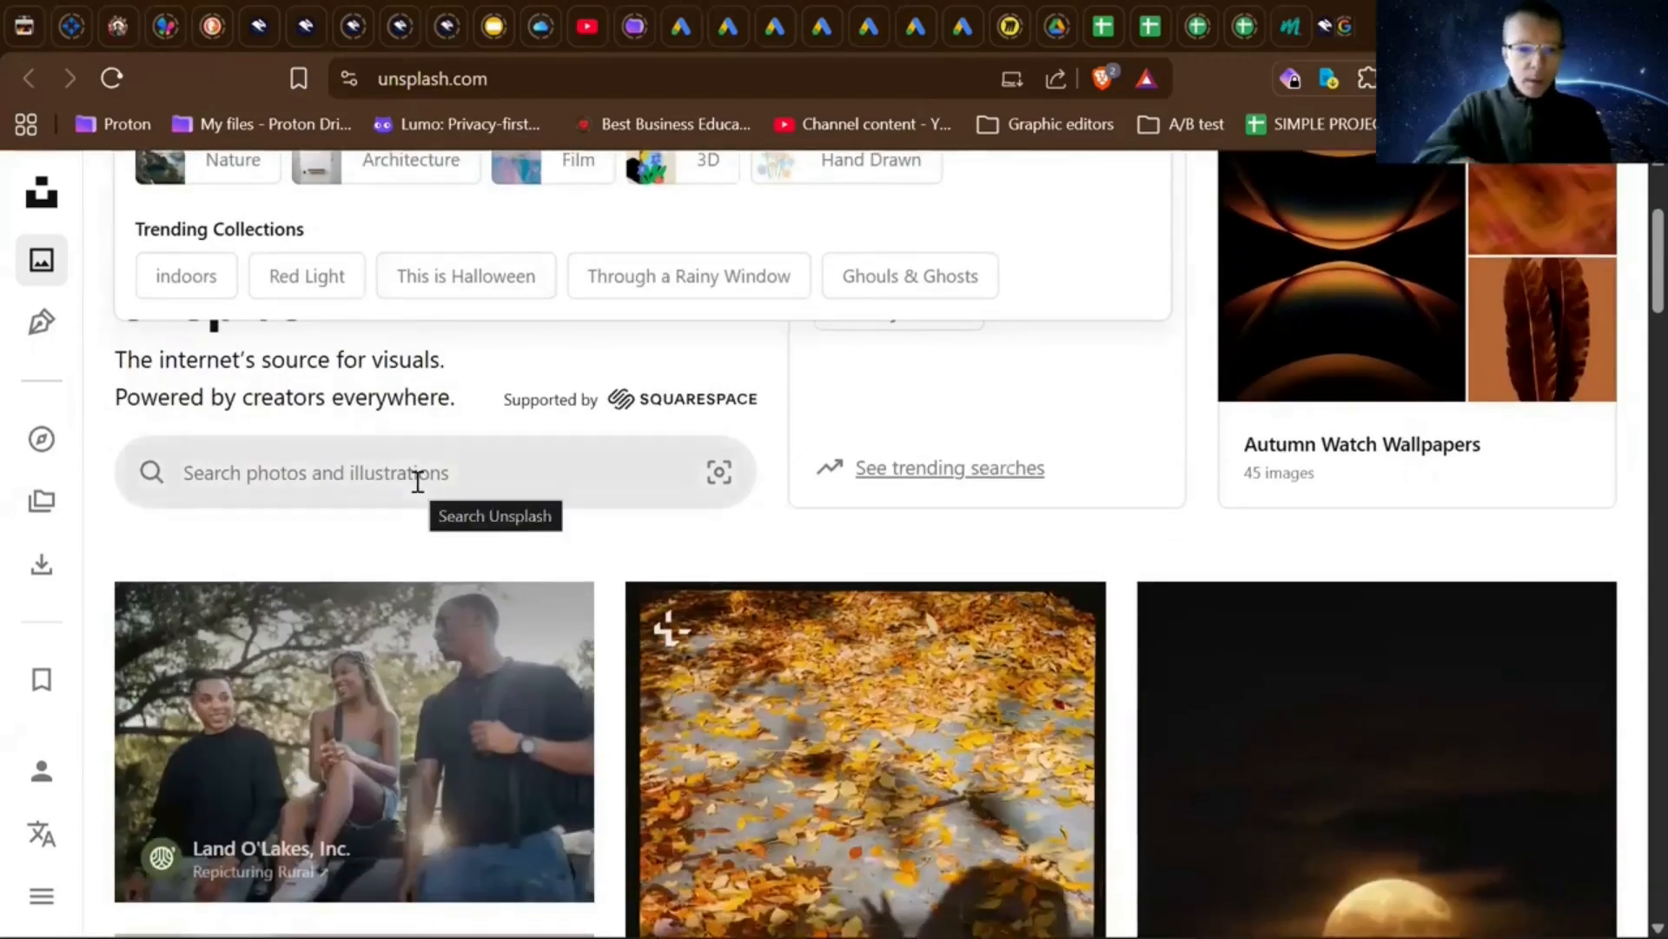
scroll(418, 481, "up", 1)
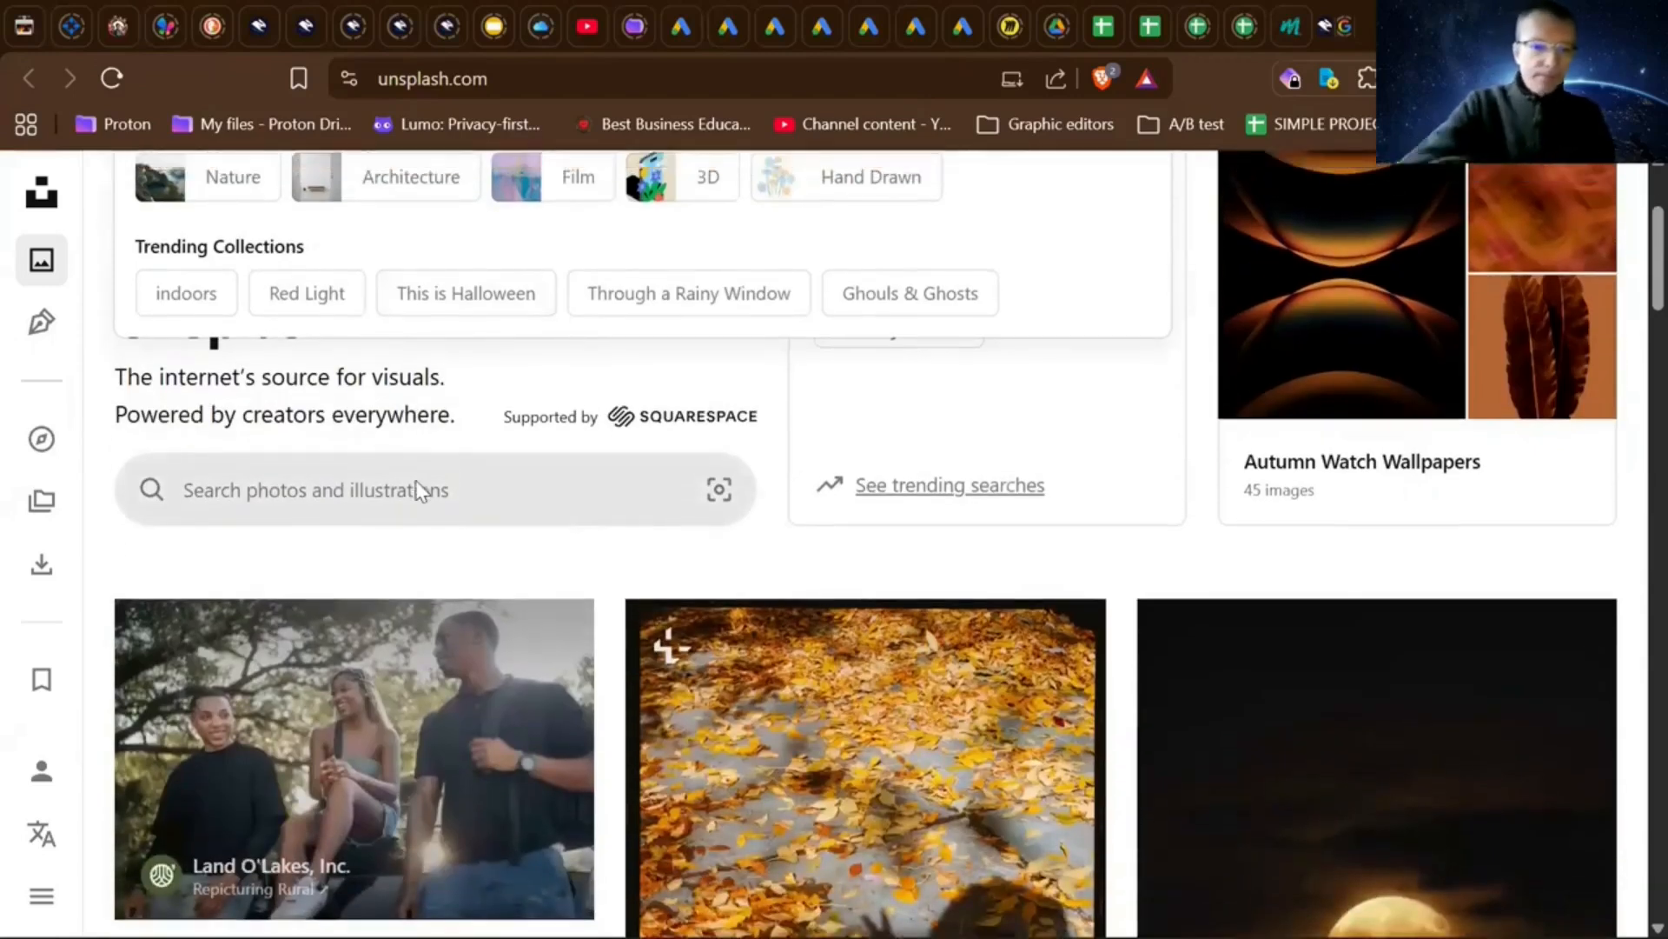
scroll(418, 491, "up", 3)
scroll(418, 489, "down", 7)
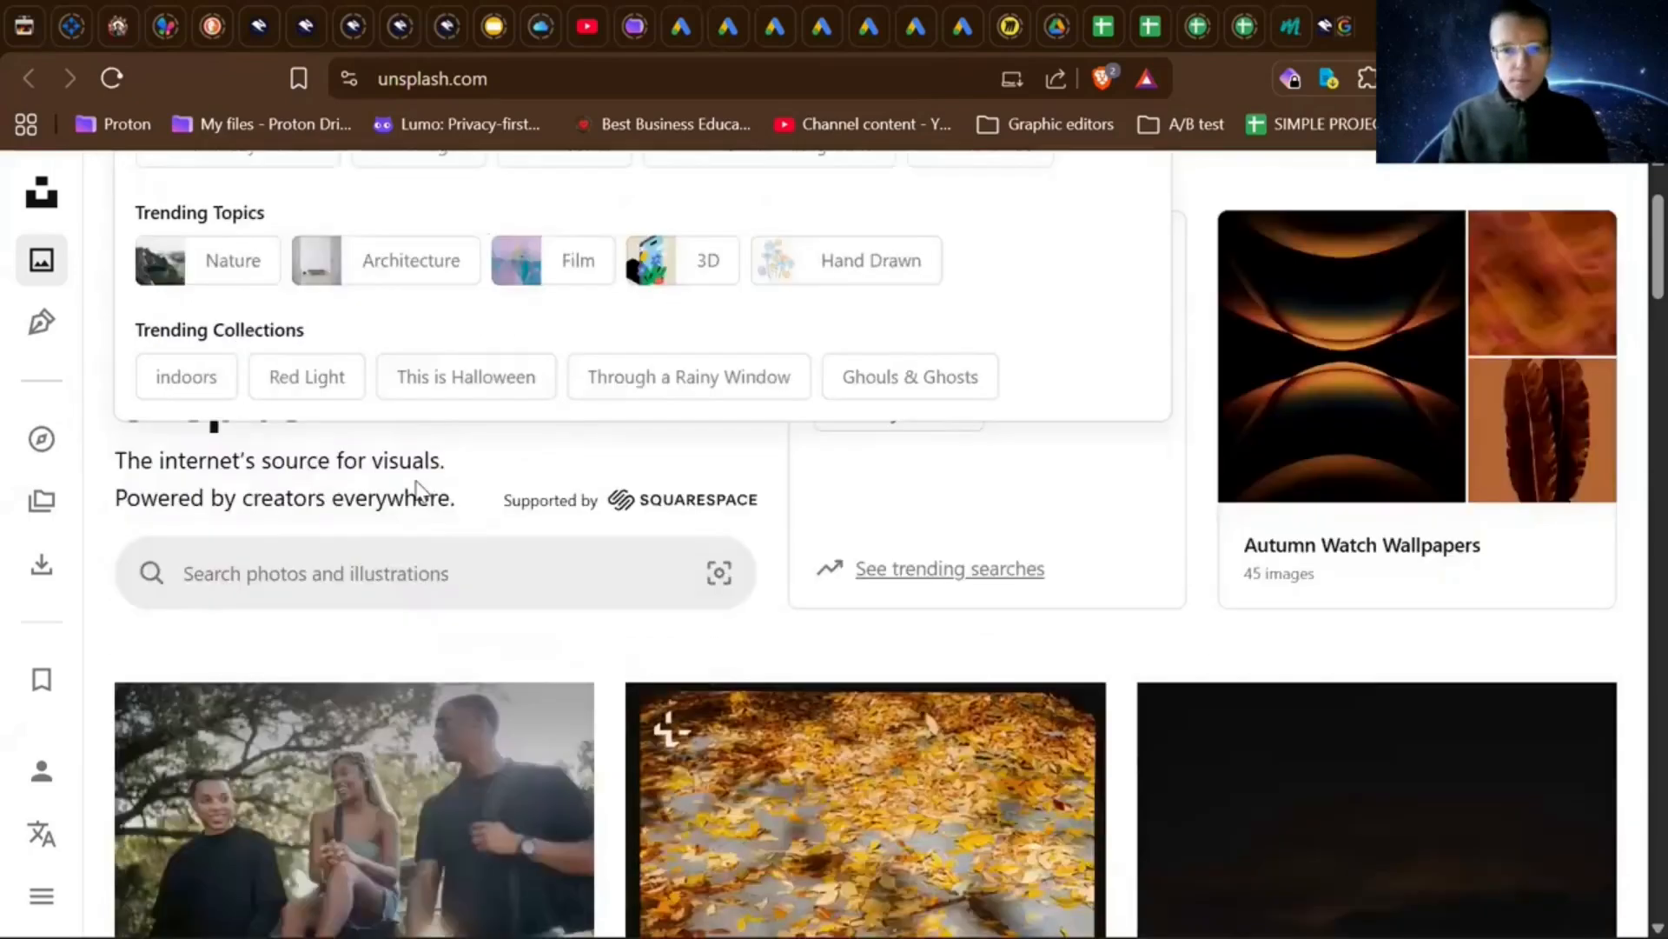
scroll(805, 662, "up", 7)
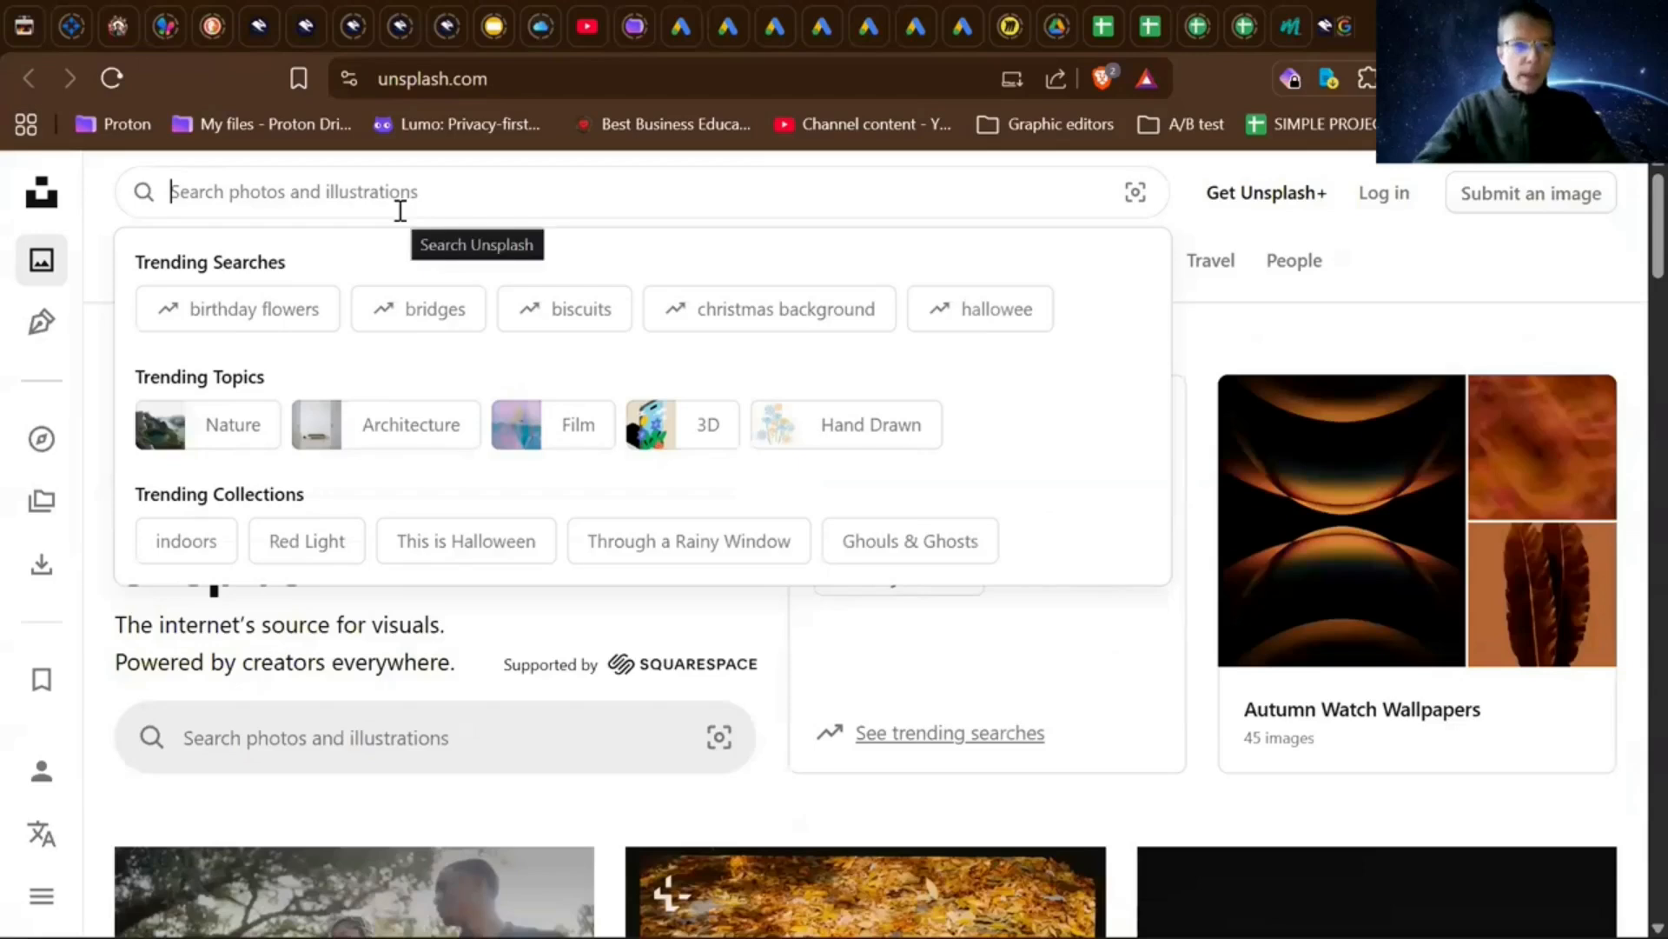
- Search Unsplash for "icon of bread"
type("icon of")
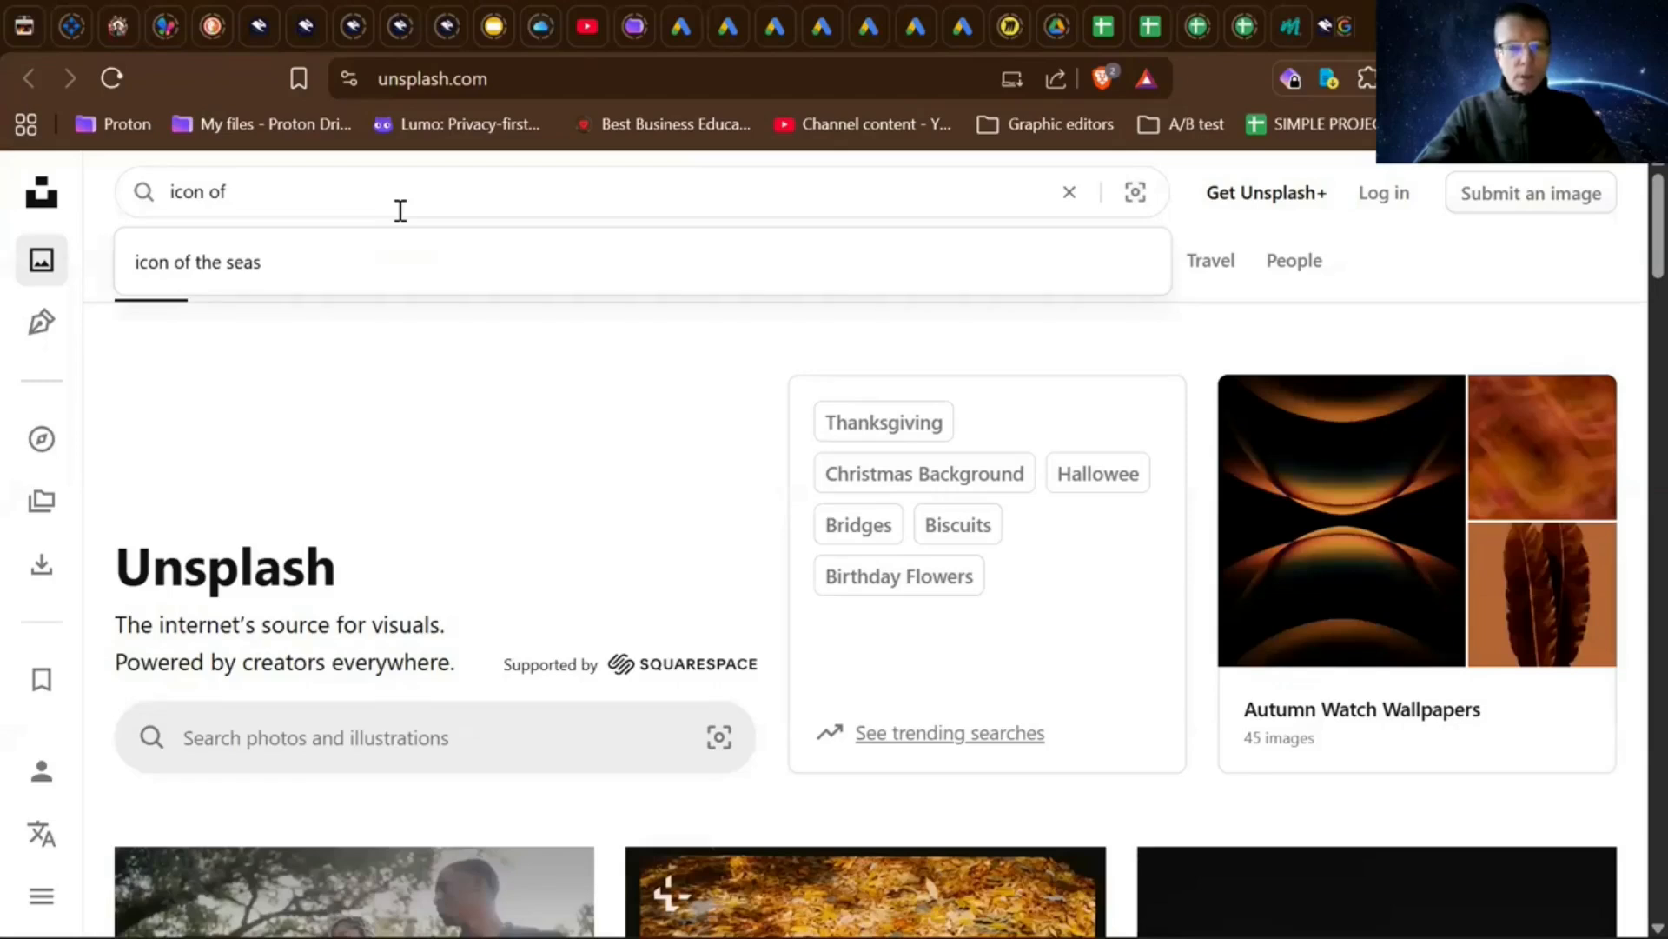
type("bread")
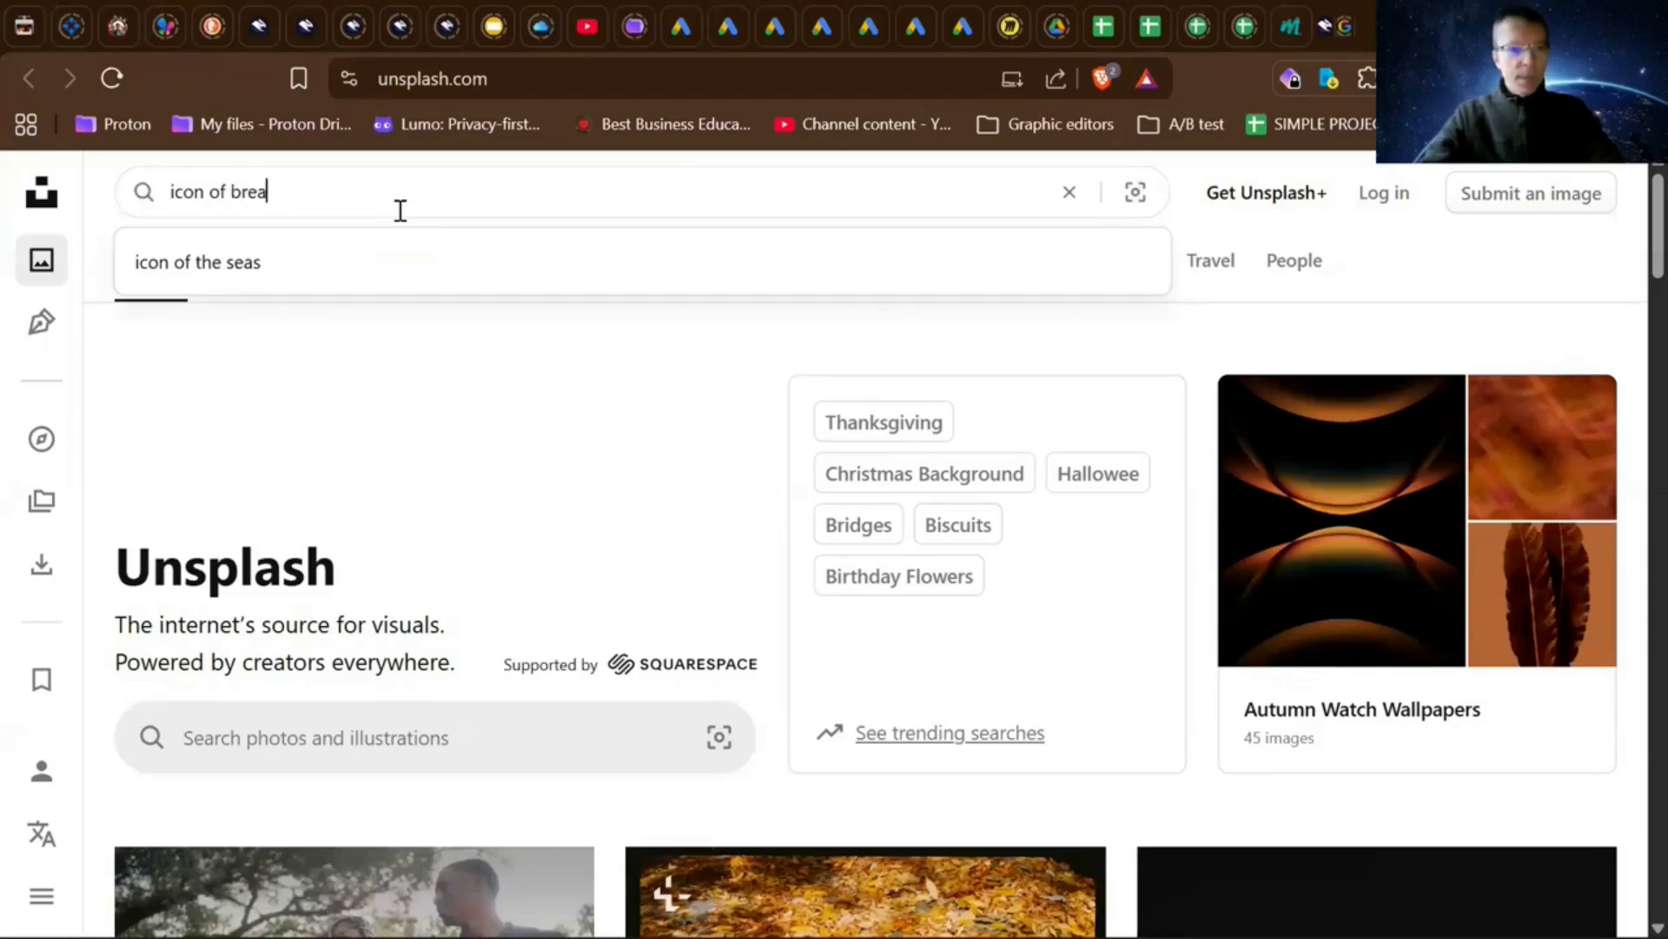
key("Return")
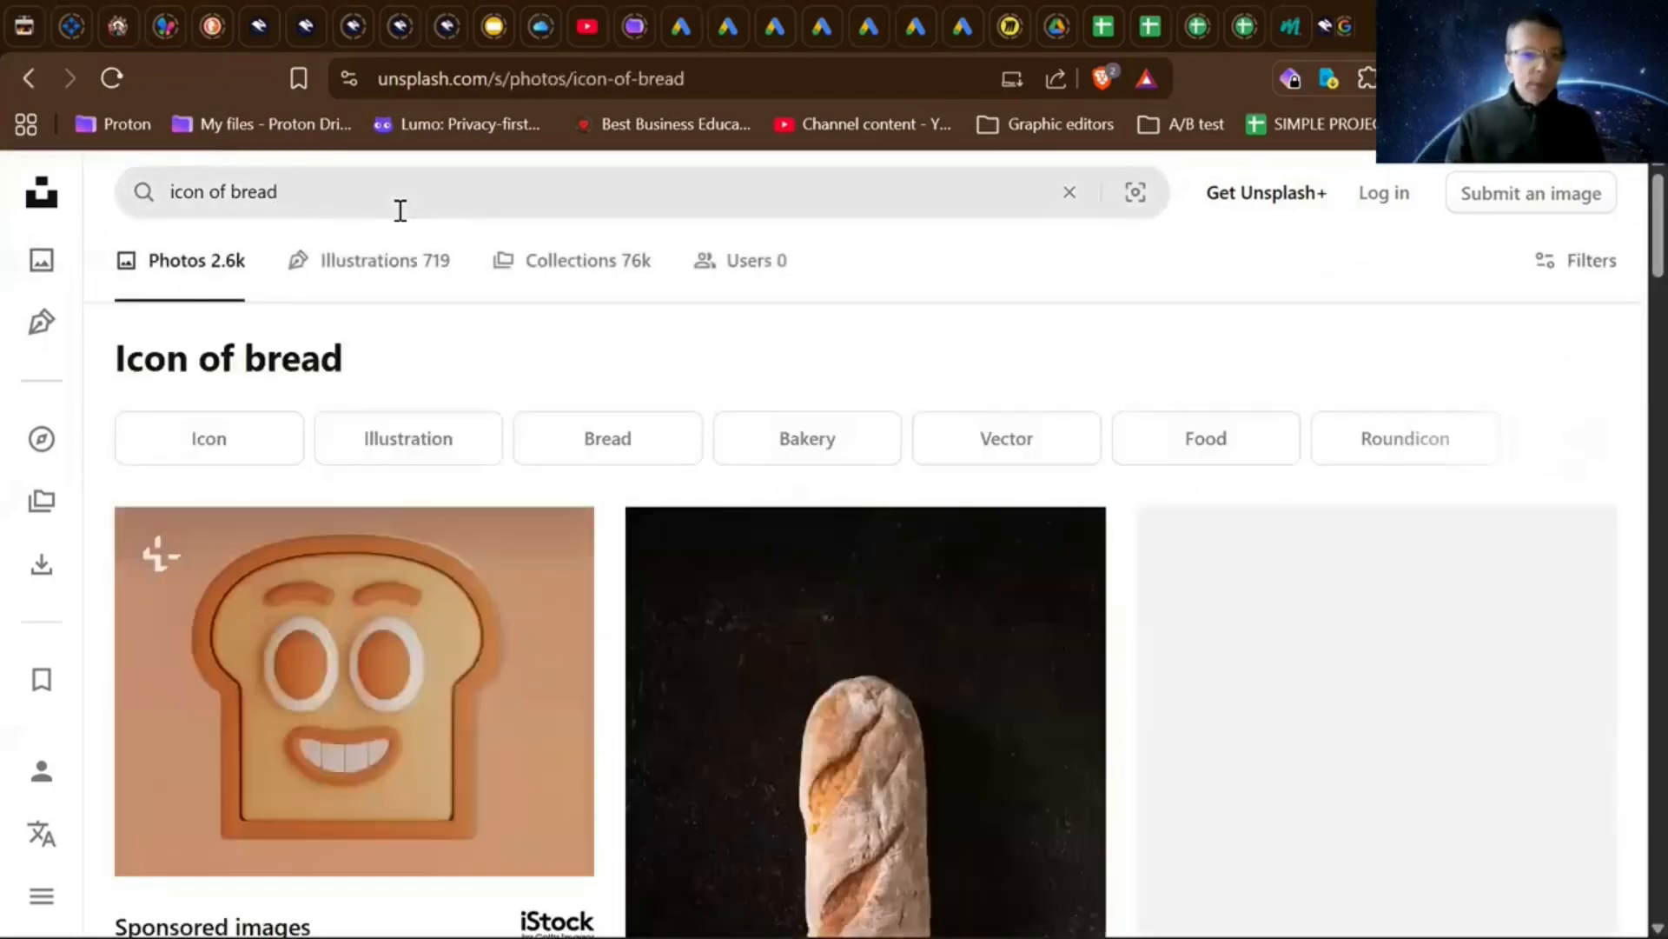
- Browse the bread photo results for an image that could replace the monitor icon
scroll(424, 325, "down", 1)
scroll(424, 325, "down", 1)
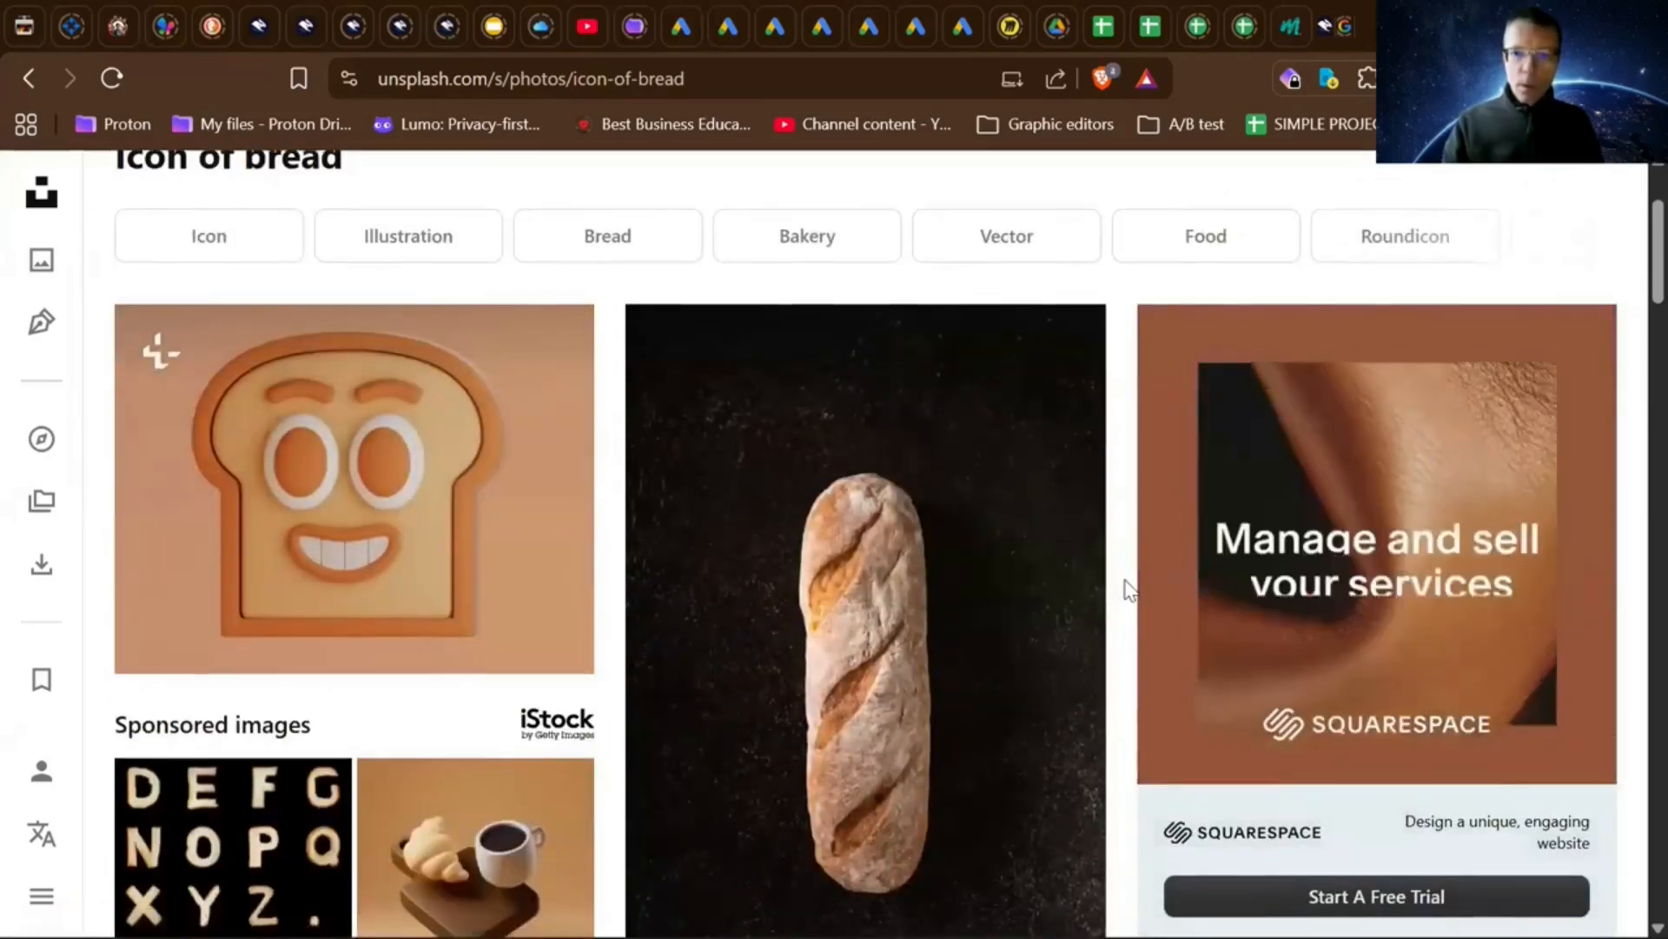
scroll(1125, 588, "down", 1)
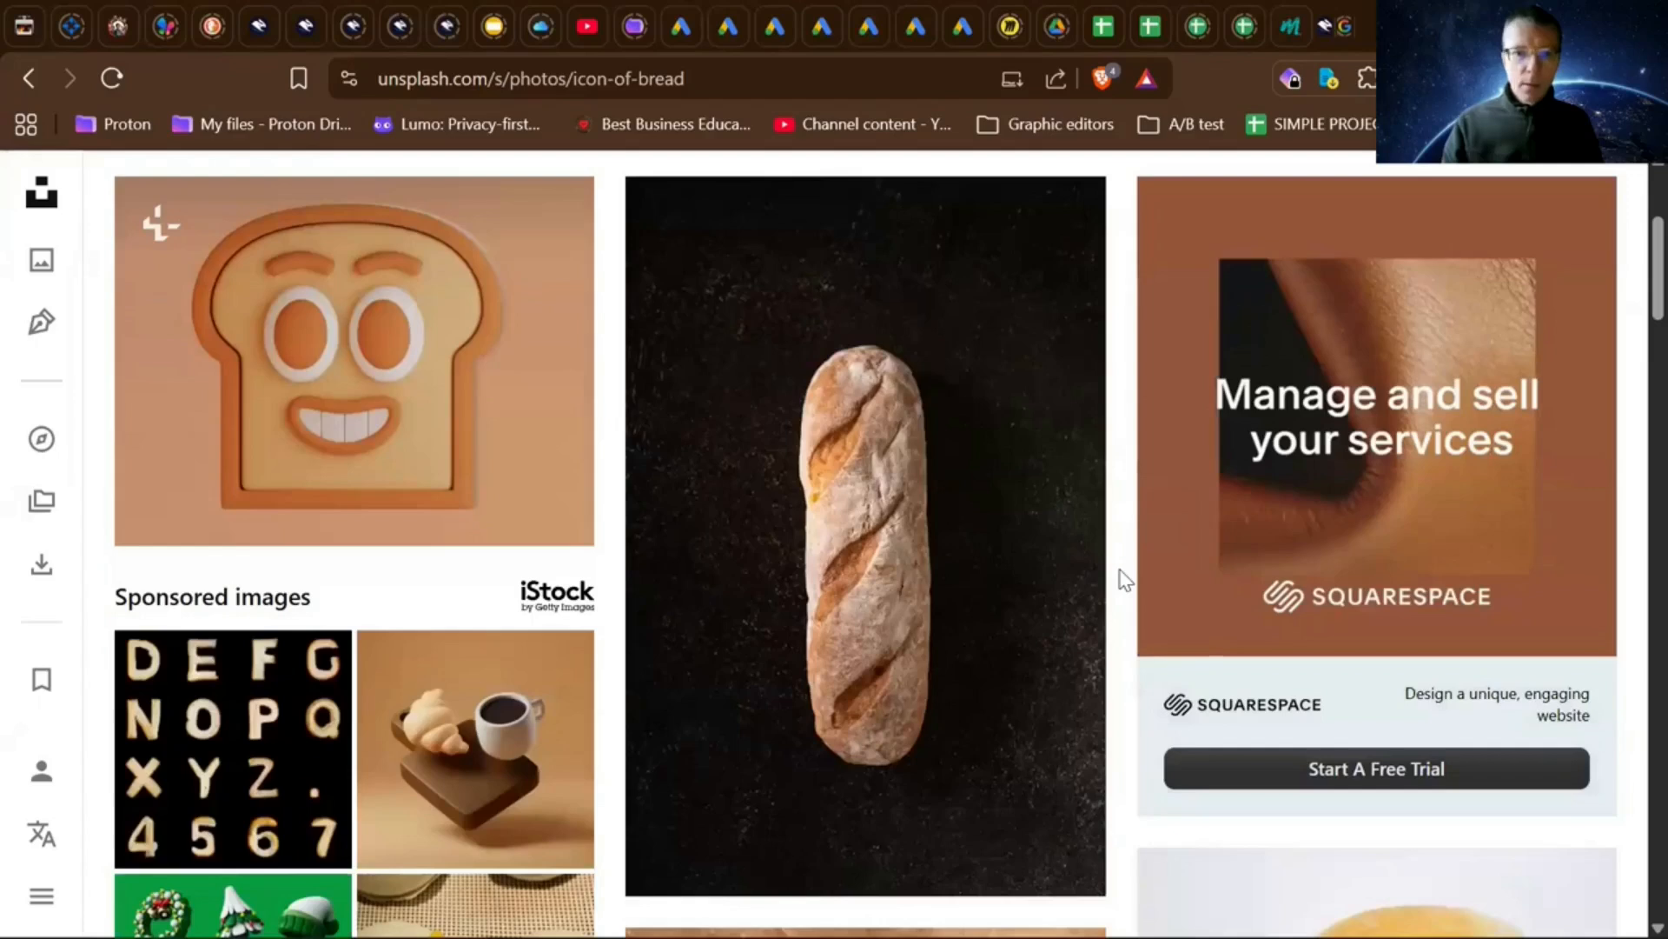
scroll(1125, 579, "down", 2)
scroll(1125, 580, "up", 1)
scroll(1125, 580, "down", 3)
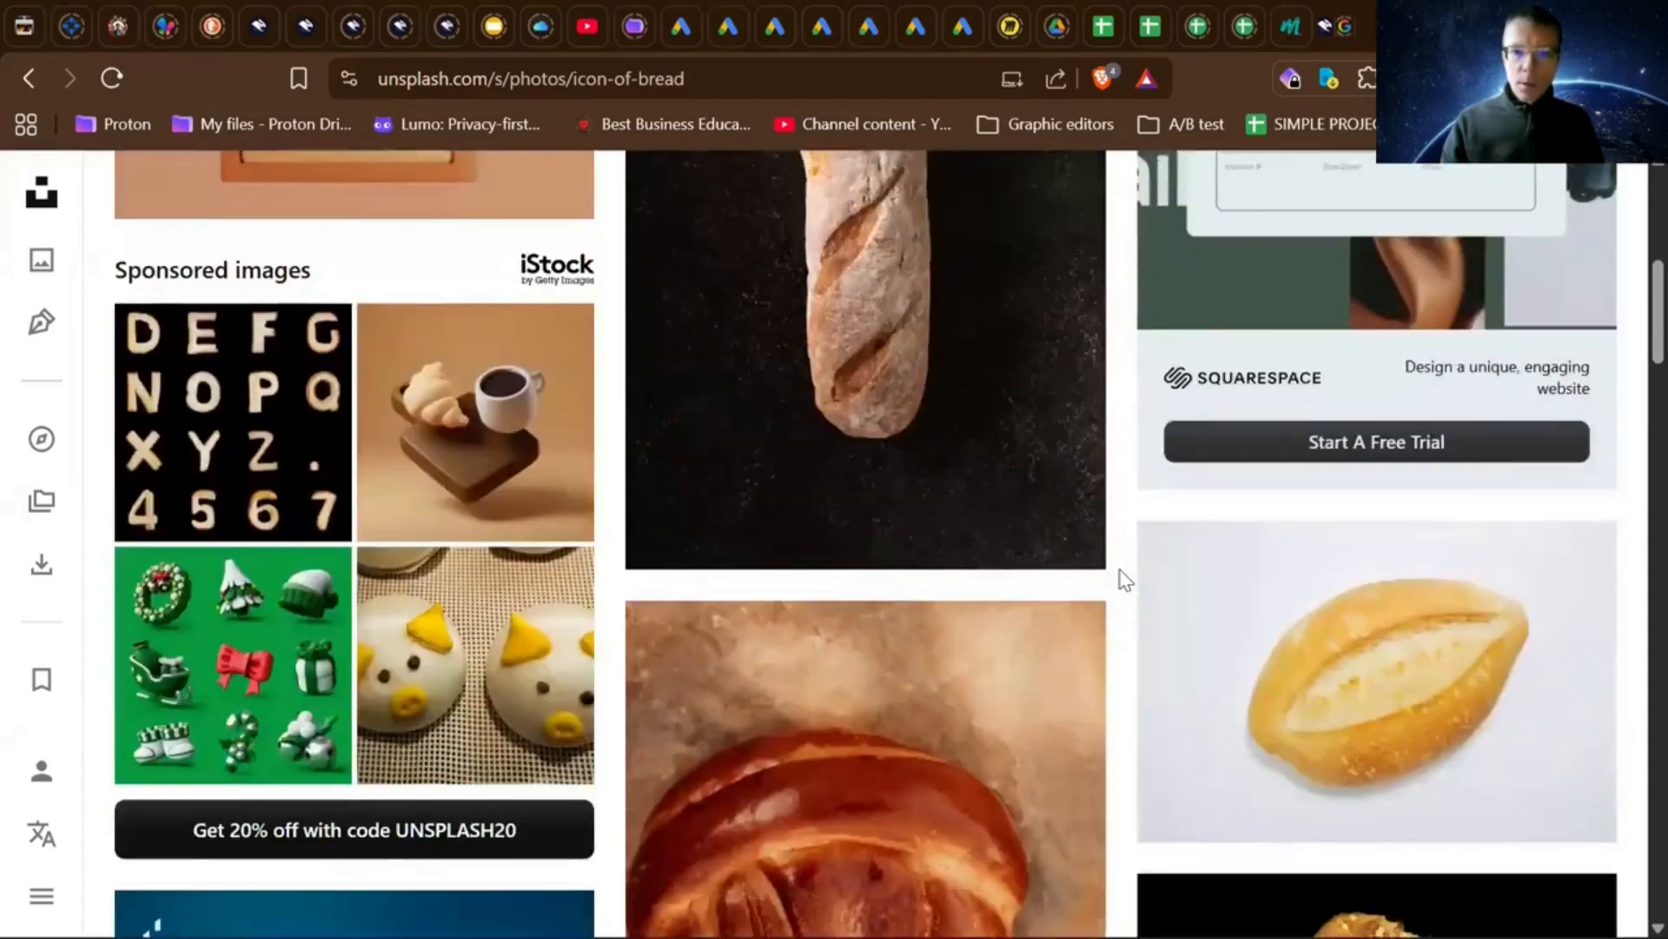
scroll(1125, 579, "down", 6)
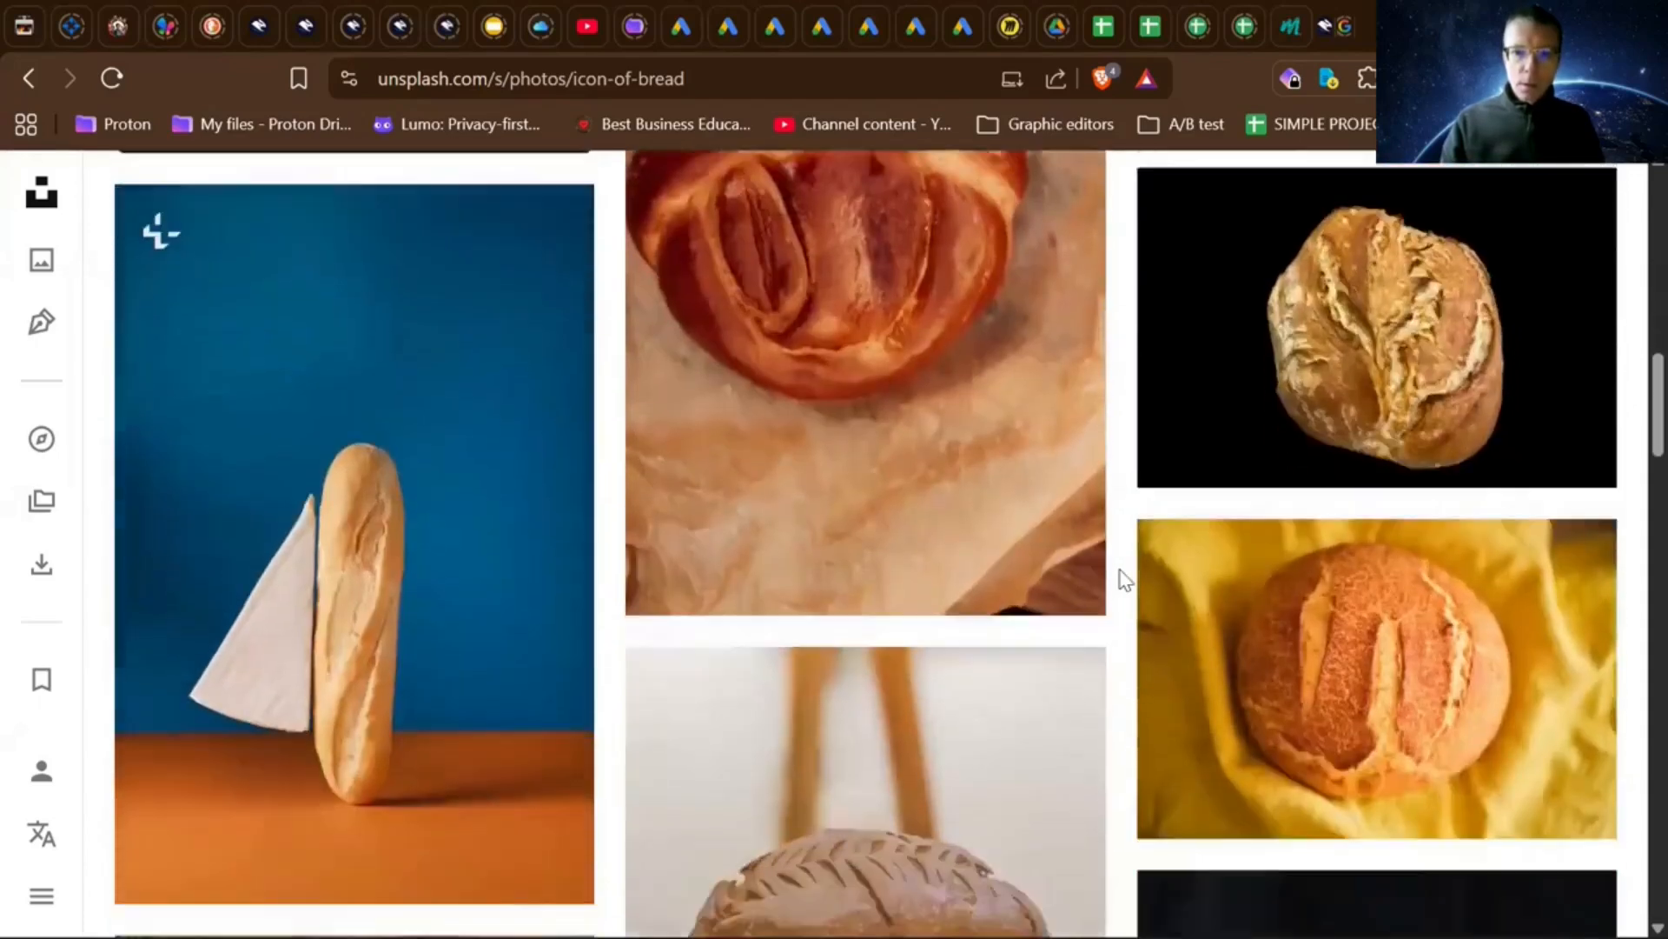
scroll(1125, 580, "up", 11)
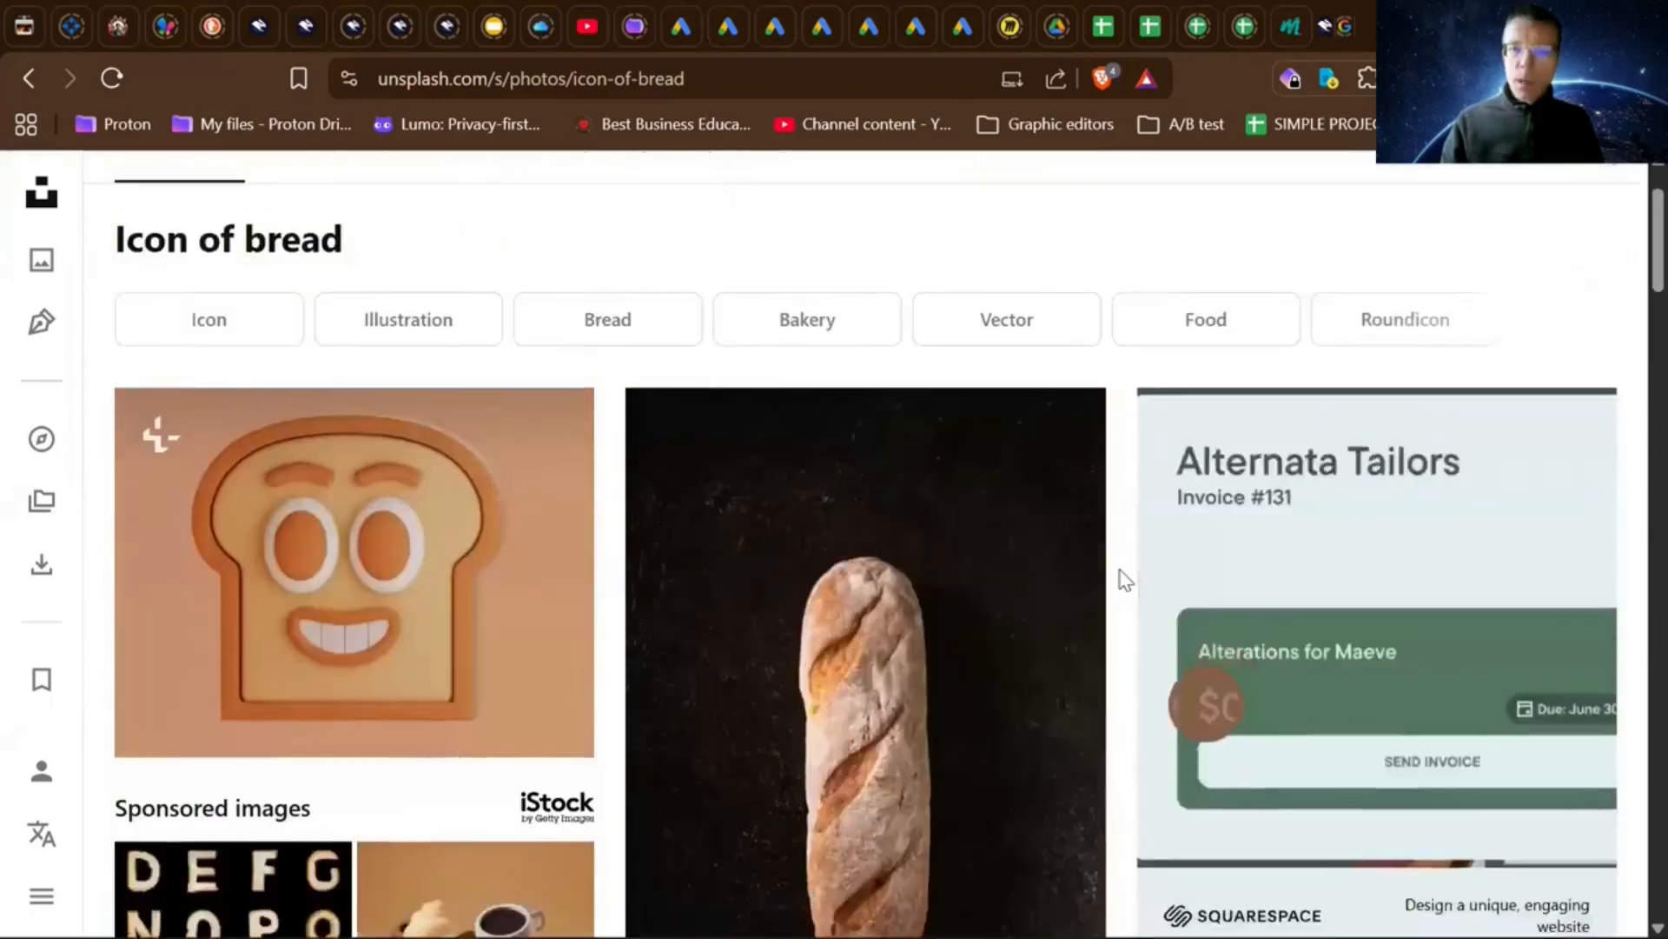
scroll(1126, 580, "up", 1)
scroll(1125, 579, "down", 2)
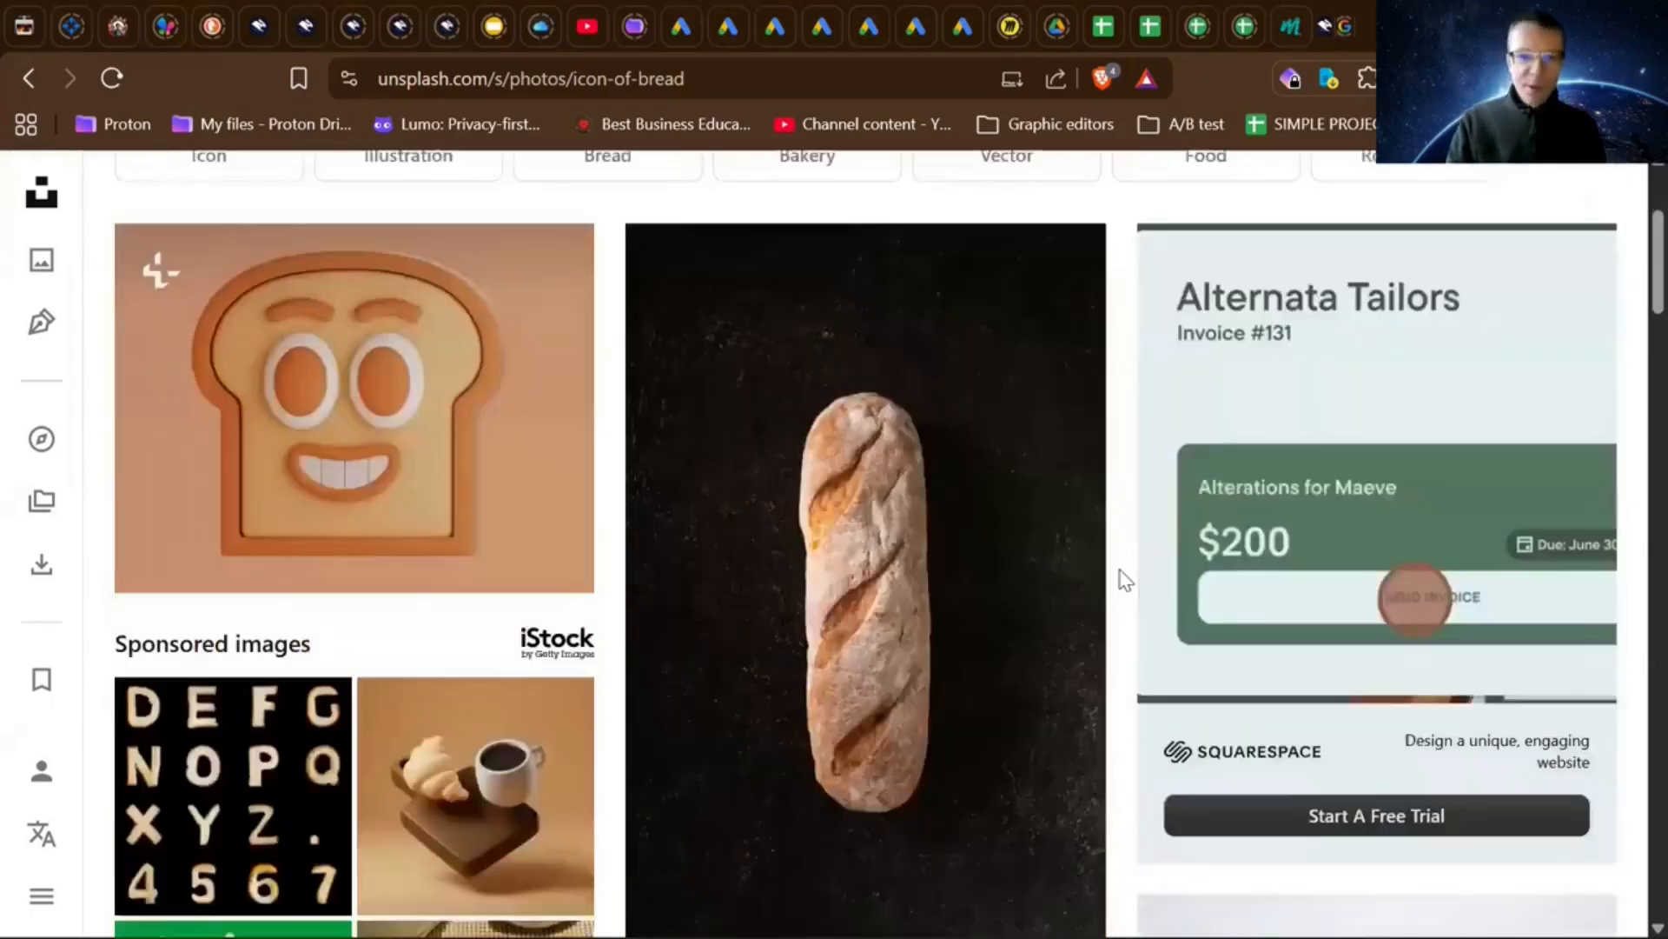
scroll(1125, 580, "down", 2)
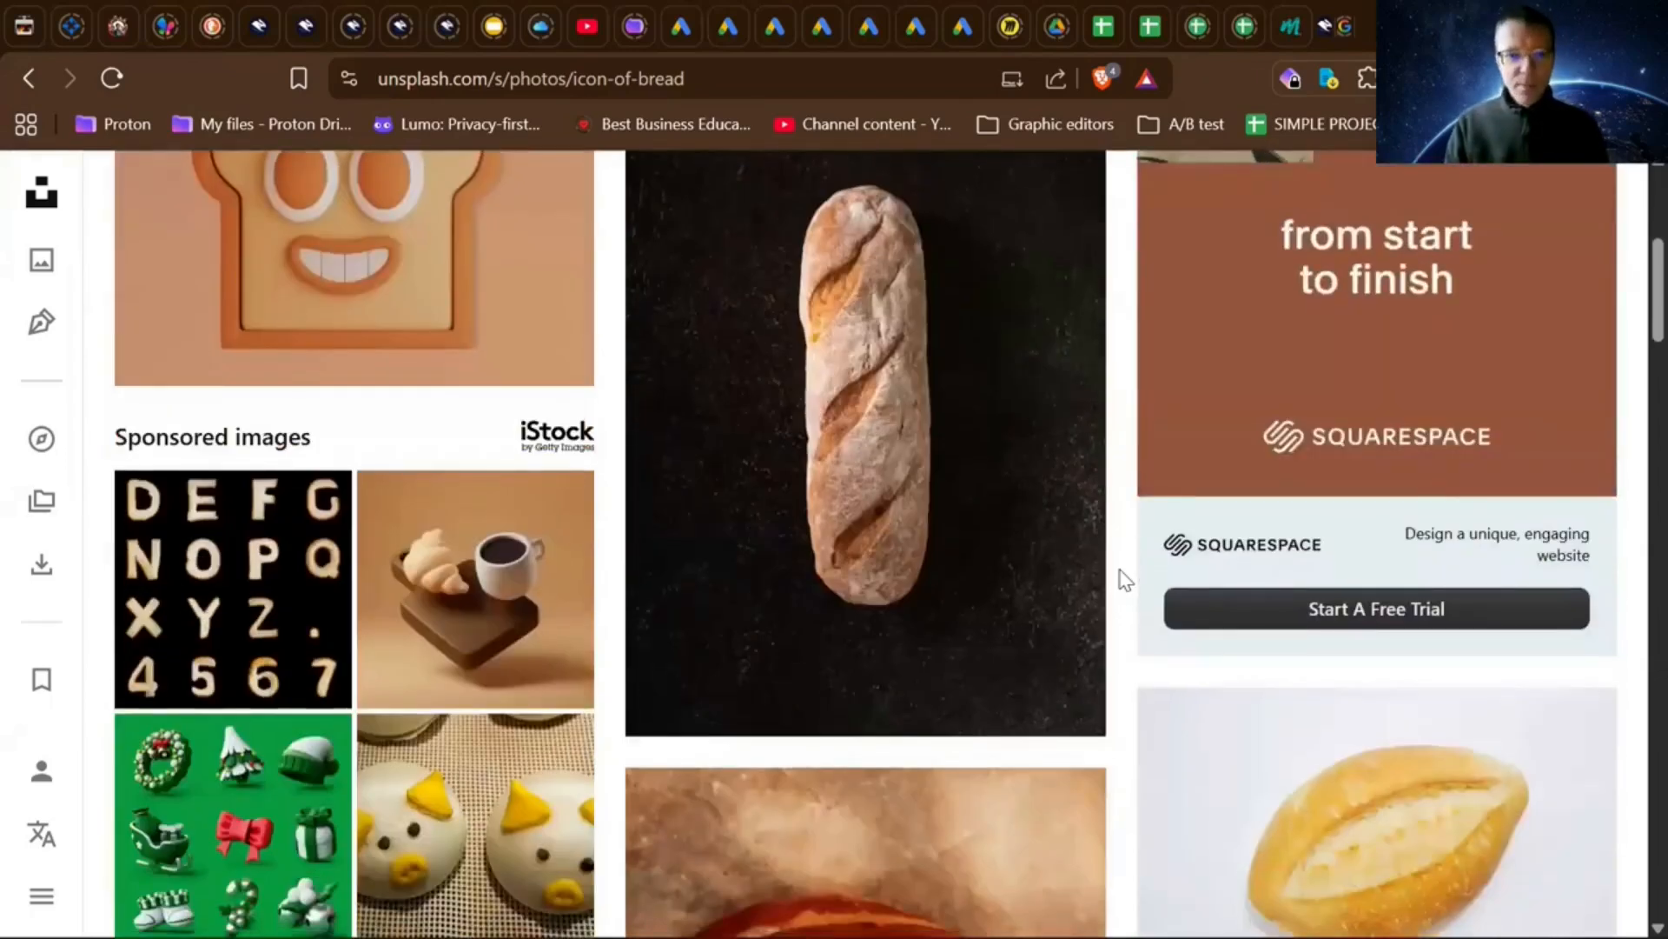
scroll(1125, 580, "down", 5)
scroll(1125, 580, "up", 1)
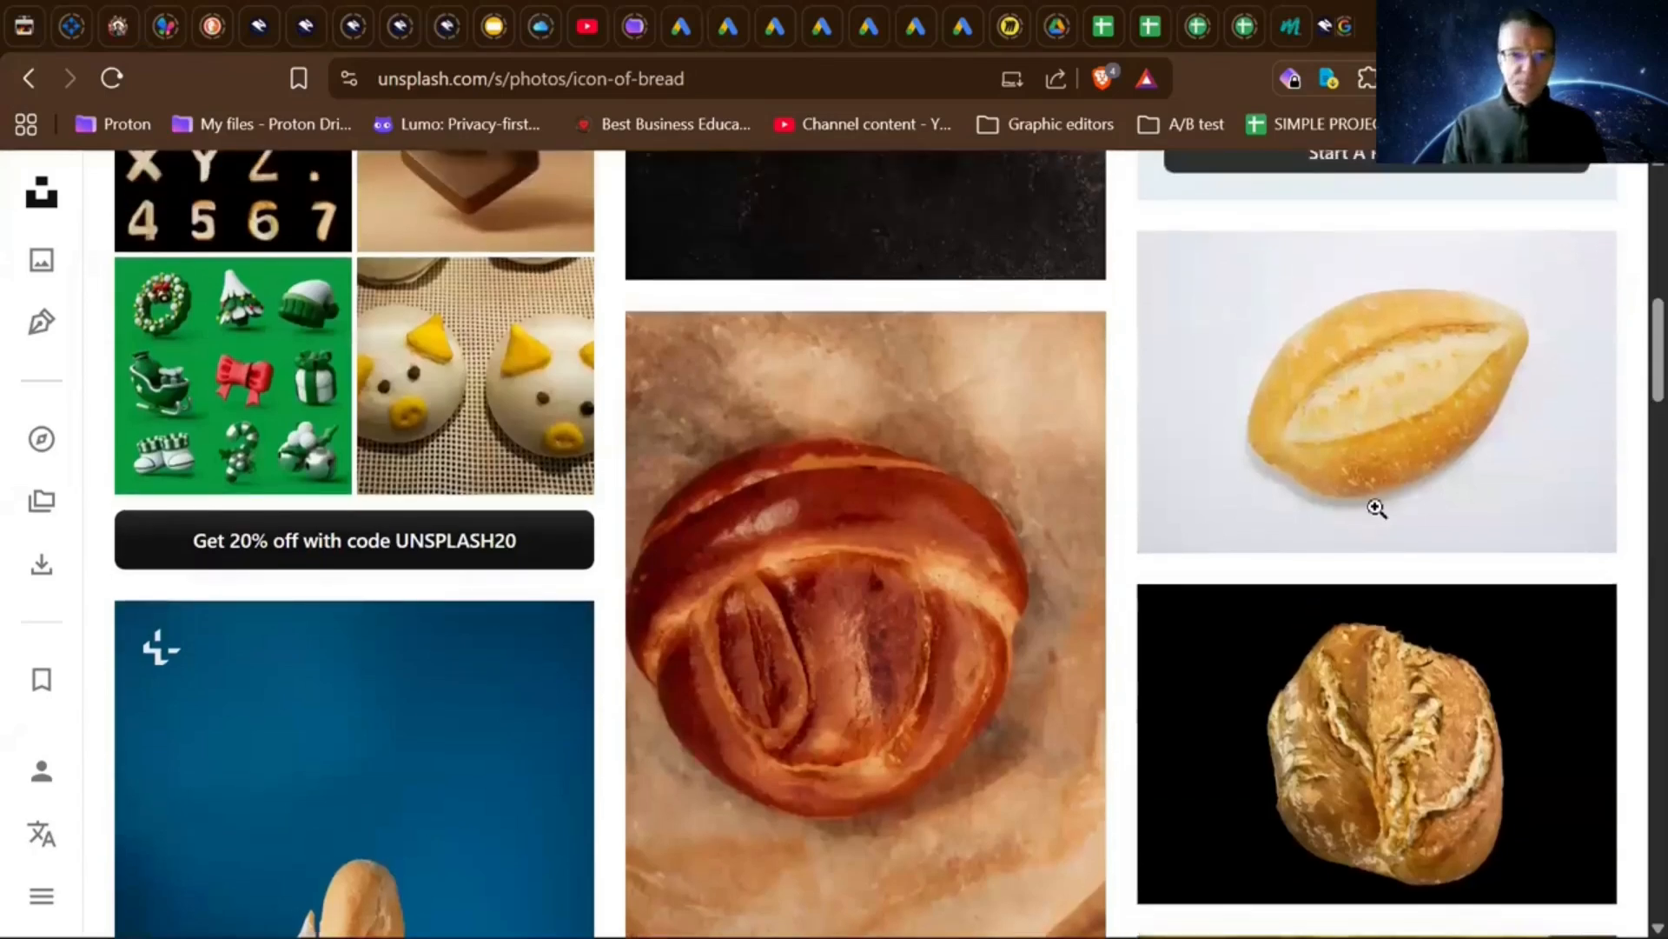
scroll(1376, 507, "down", 9)
scroll(1376, 517, "up", 10)
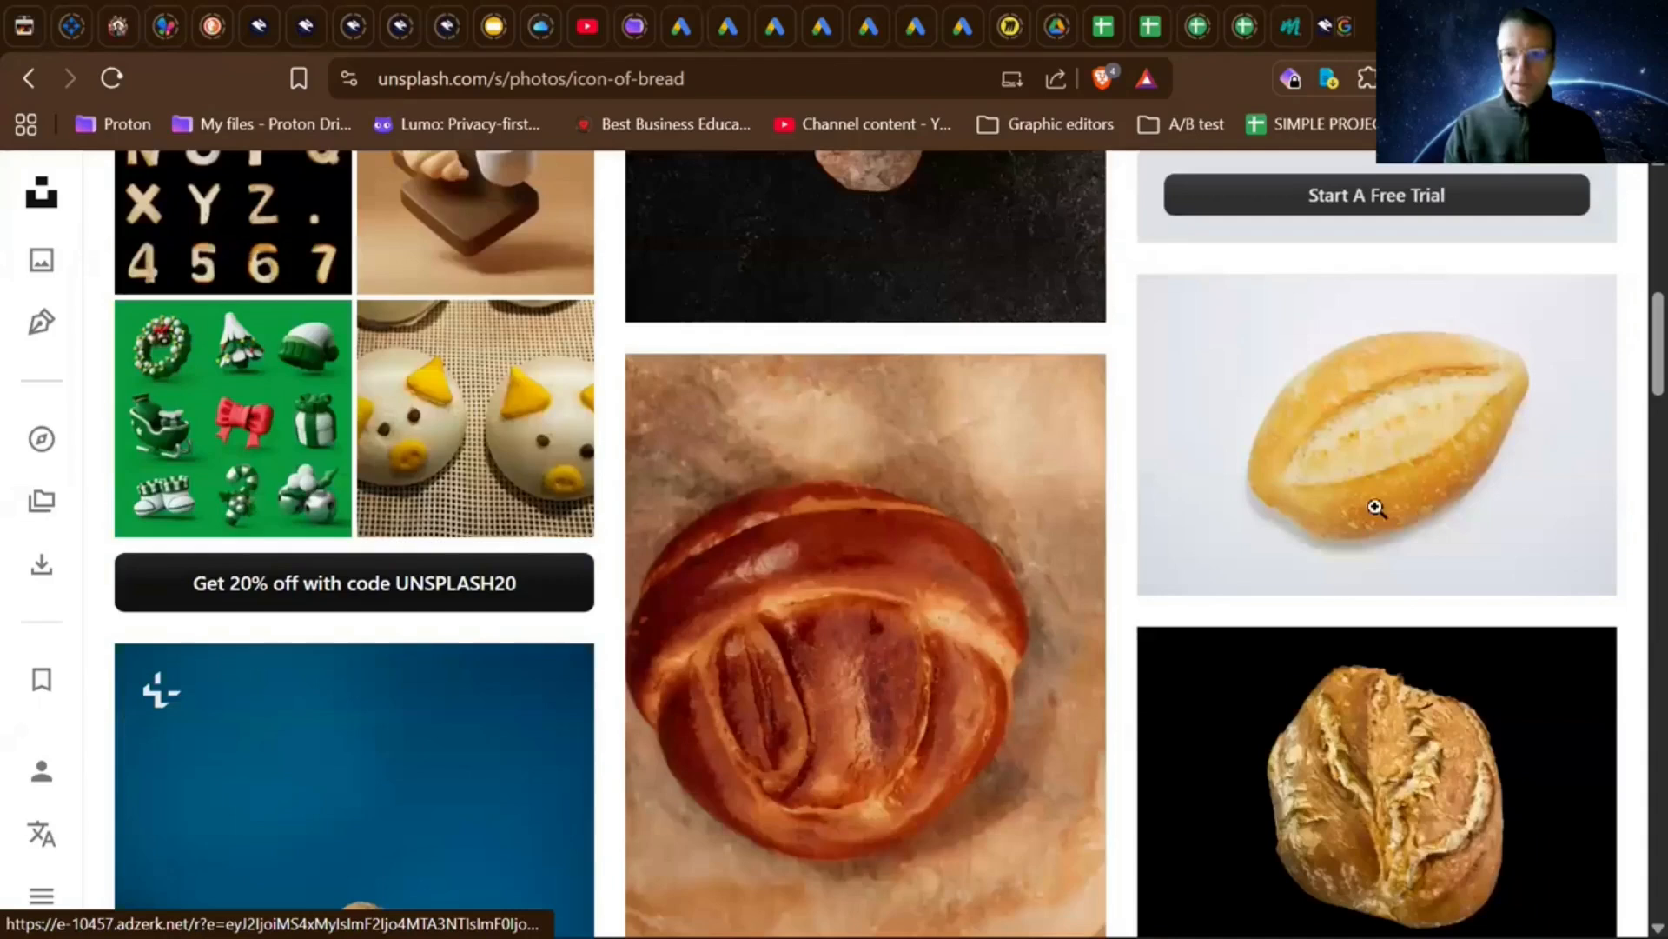
scroll(1356, 436, "up", 10)
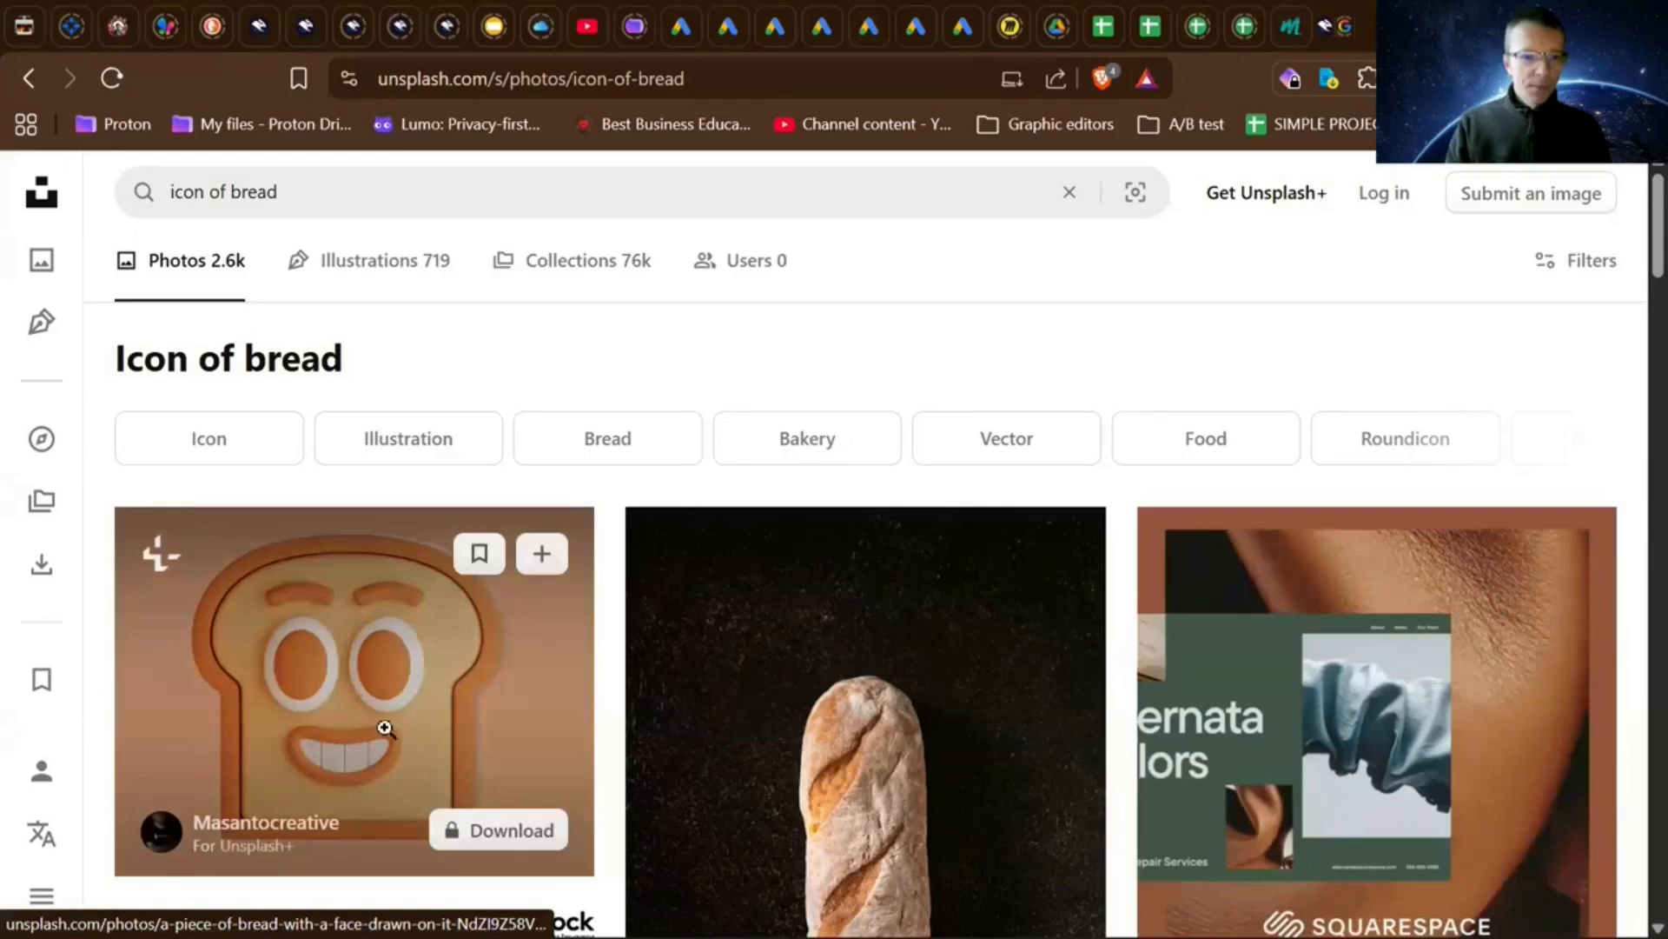
scroll(385, 728, "down", 2)
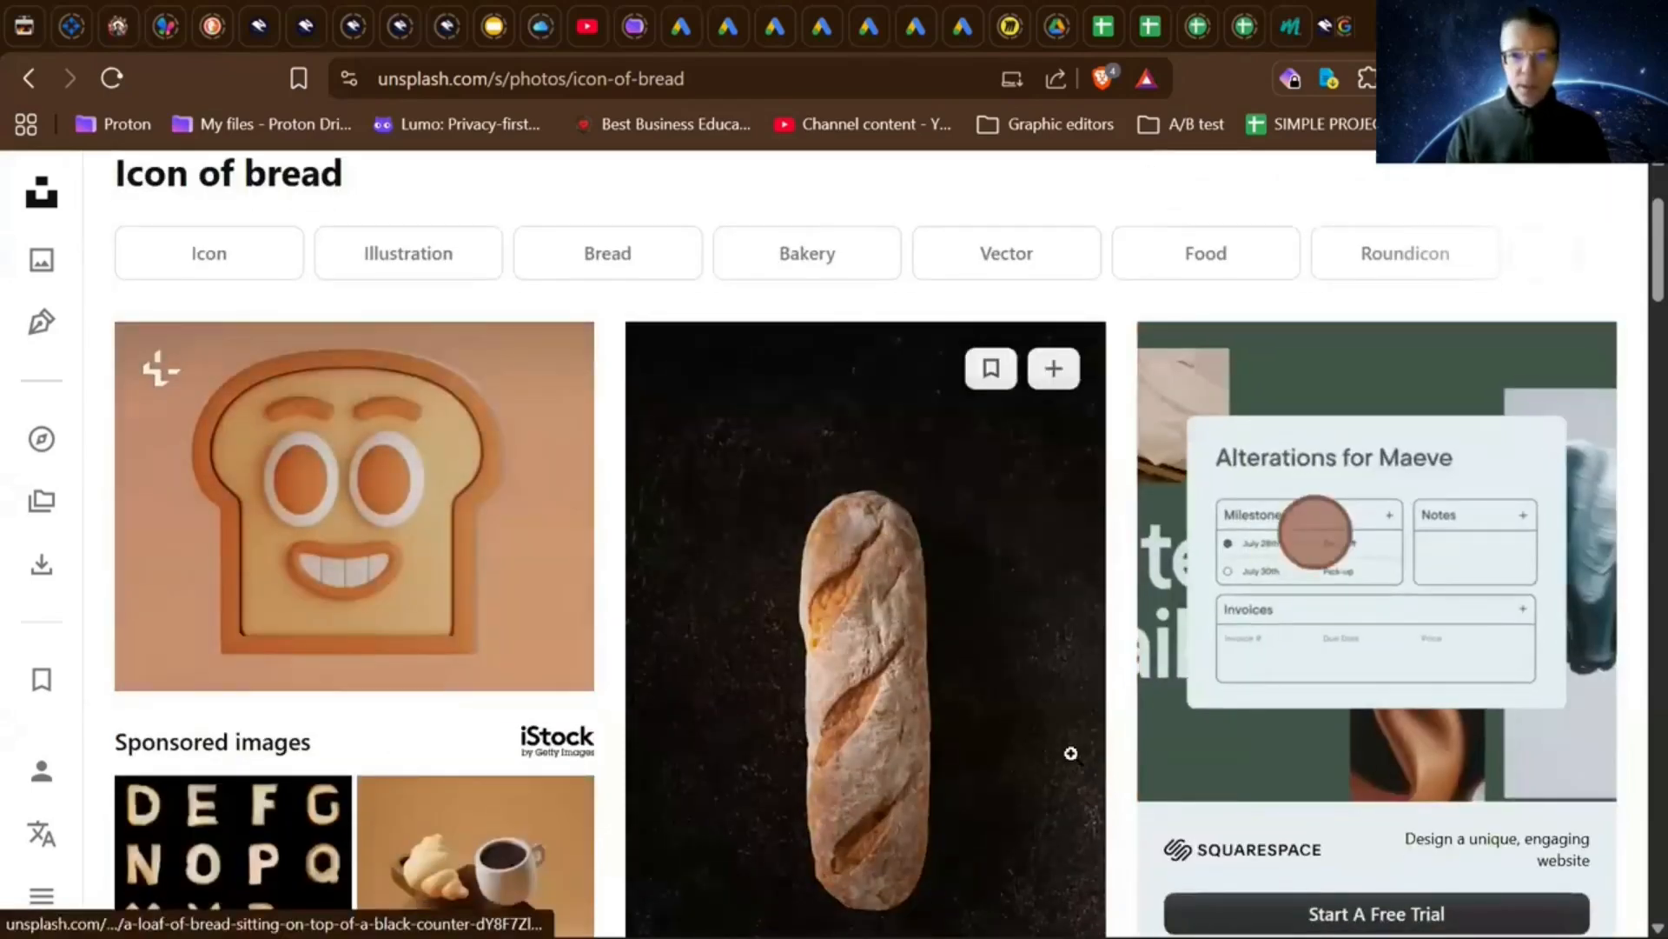
- Download the photo of the single bread roll on a white background from Unsplash as a JPEG into the Downloads folder
scroll(1071, 753, "down", 4)
scroll(1121, 756, "down", 1)
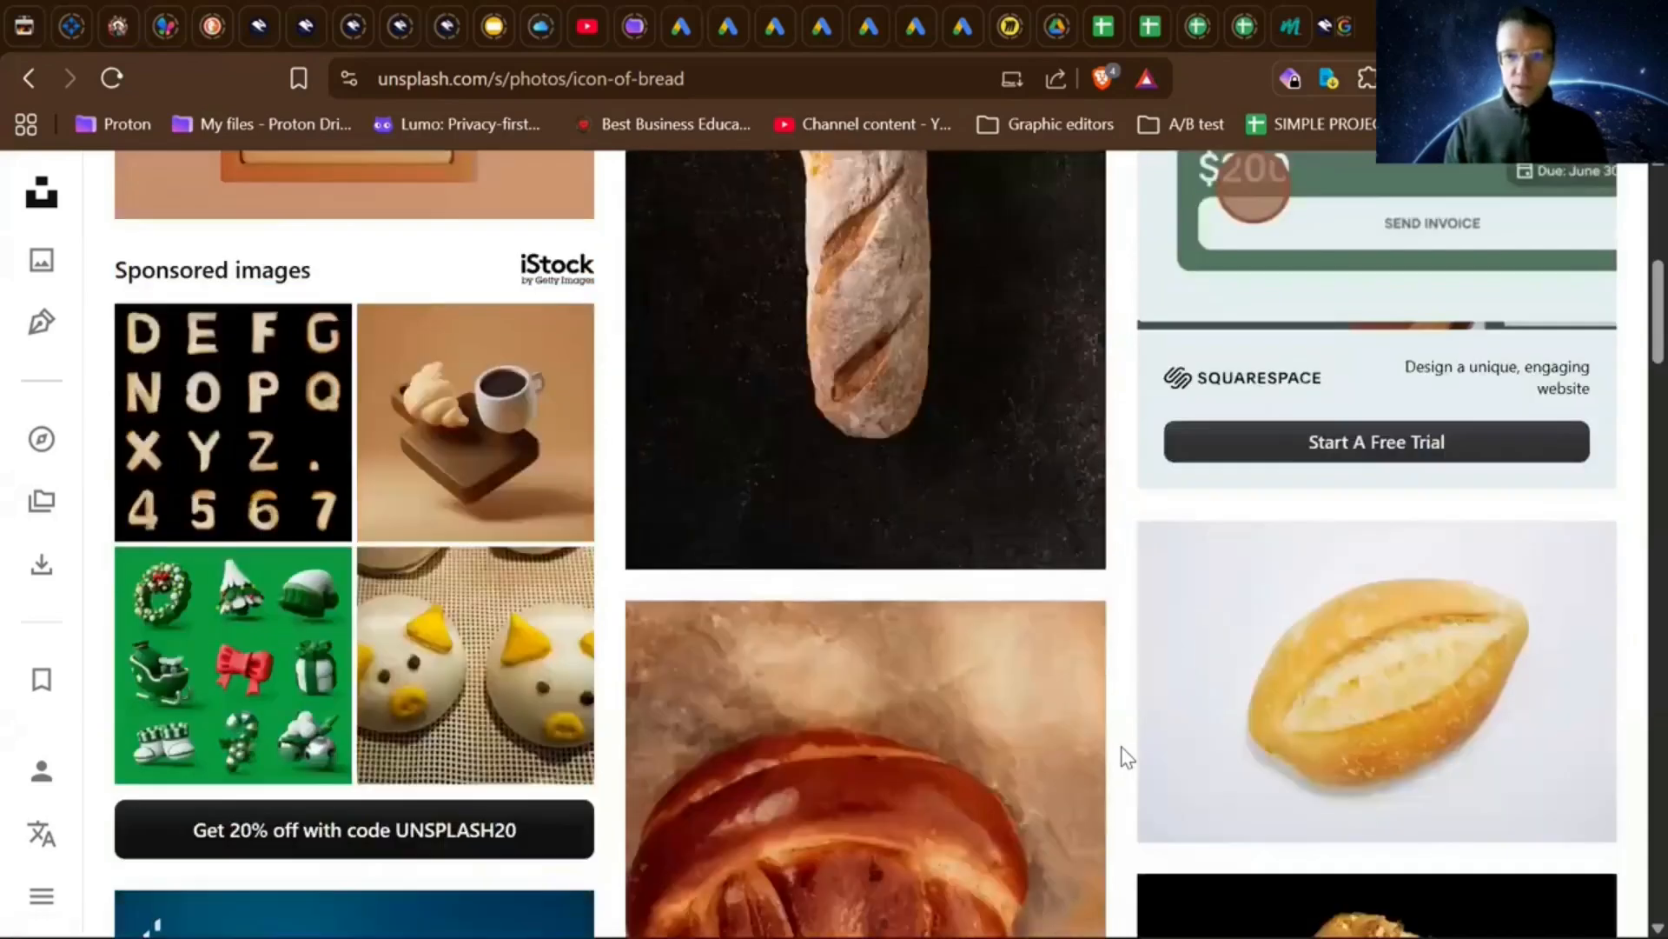
scroll(1385, 634, "down", 2)
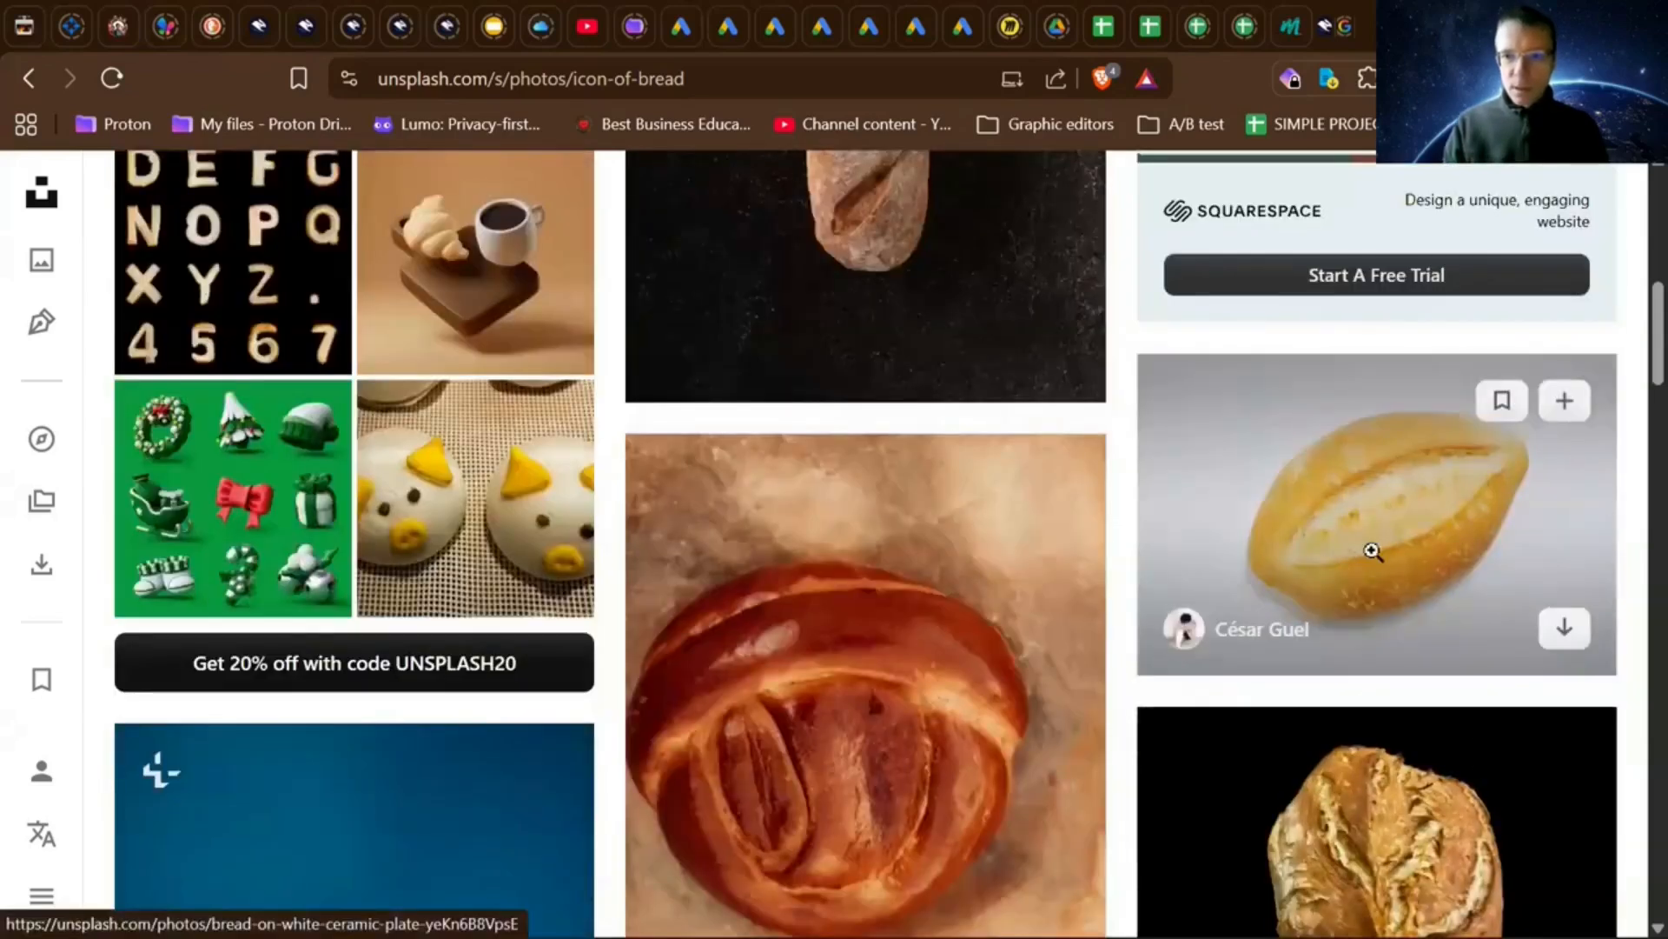
left_click(1565, 627)
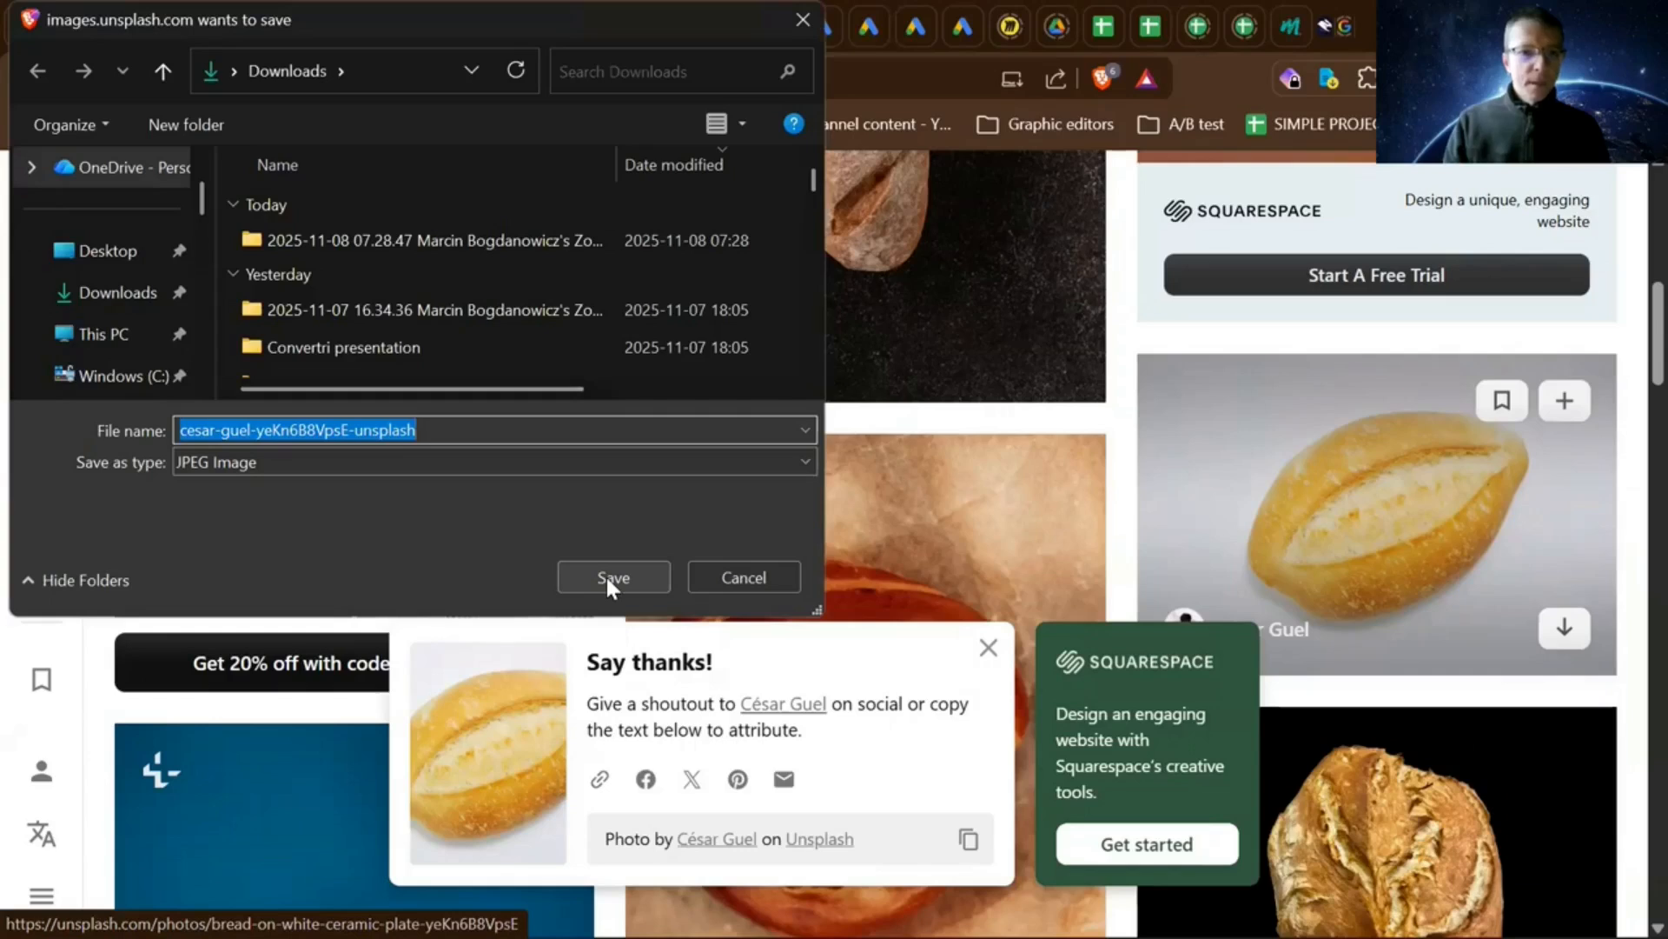
left_click(612, 586)
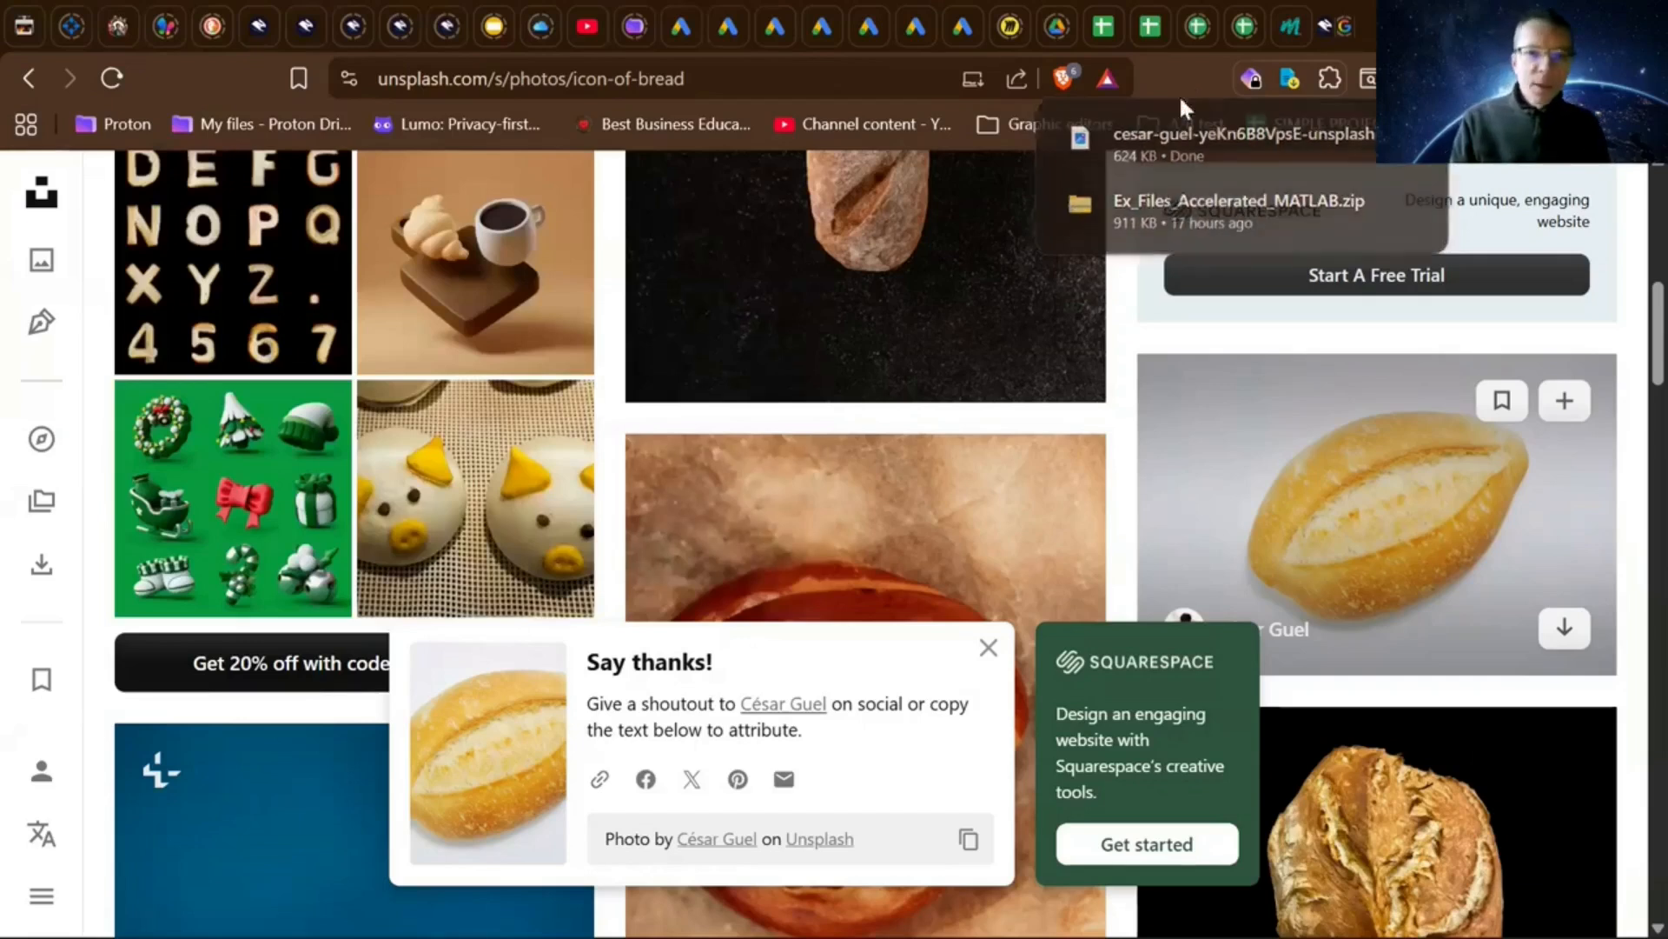
scroll(1112, 357, "up", 7)
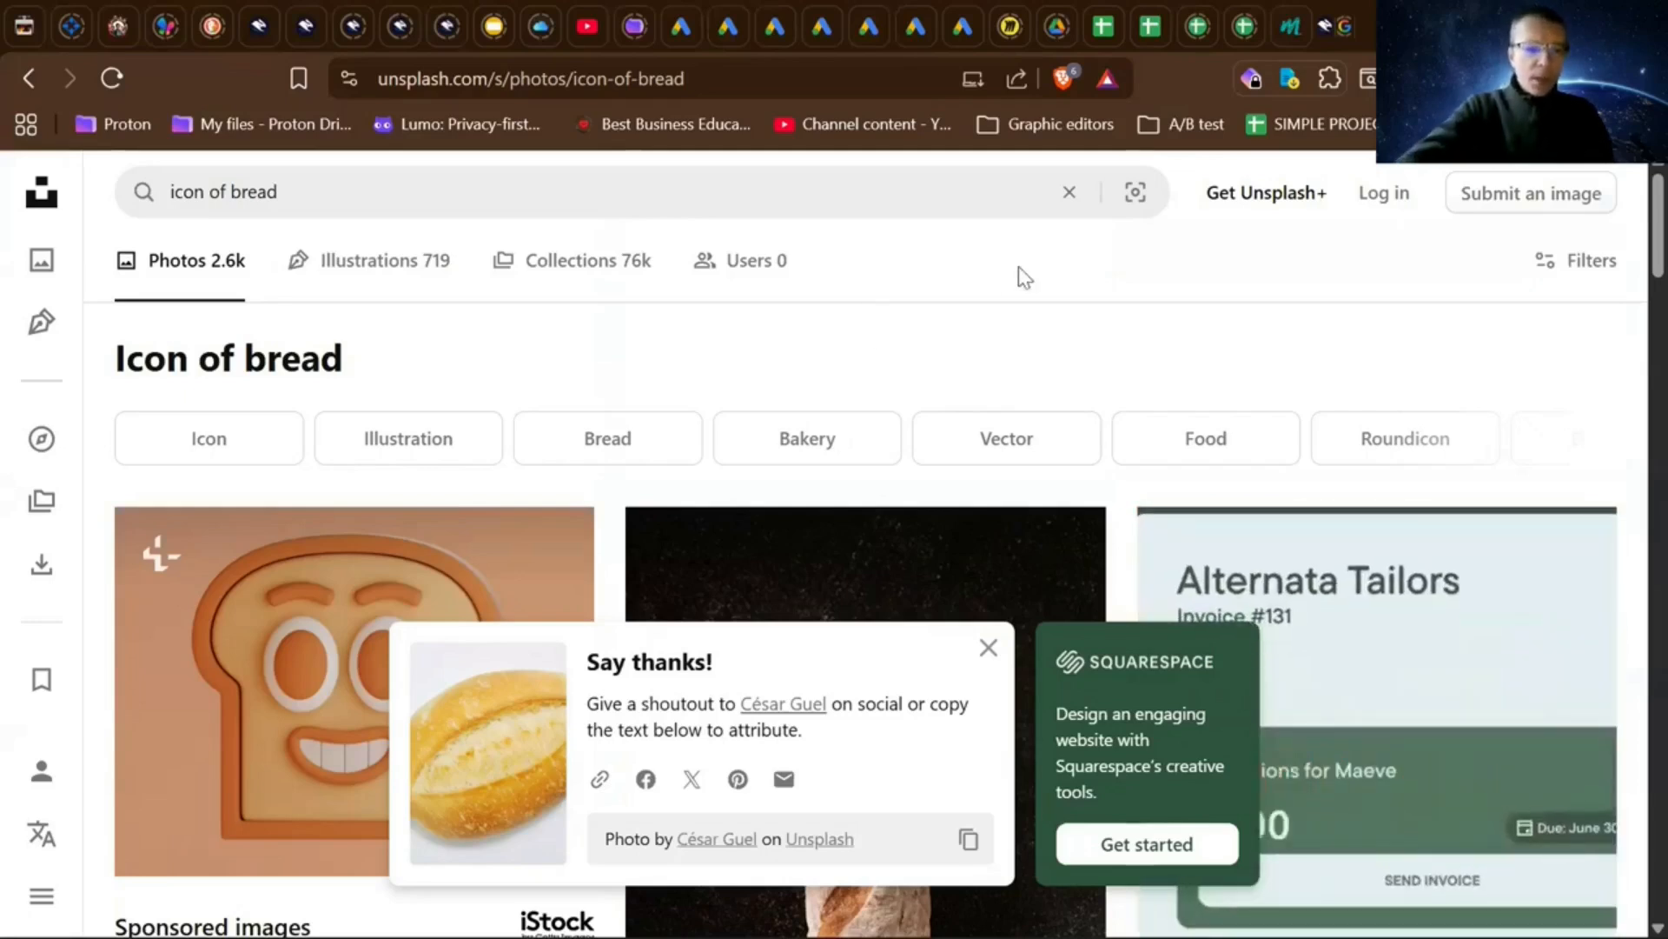
- Switch back to the AWeber message editor and replace the first benefit box's monitor icon with the downloaded bread roll photo
key("ctrl+shift+Tab")
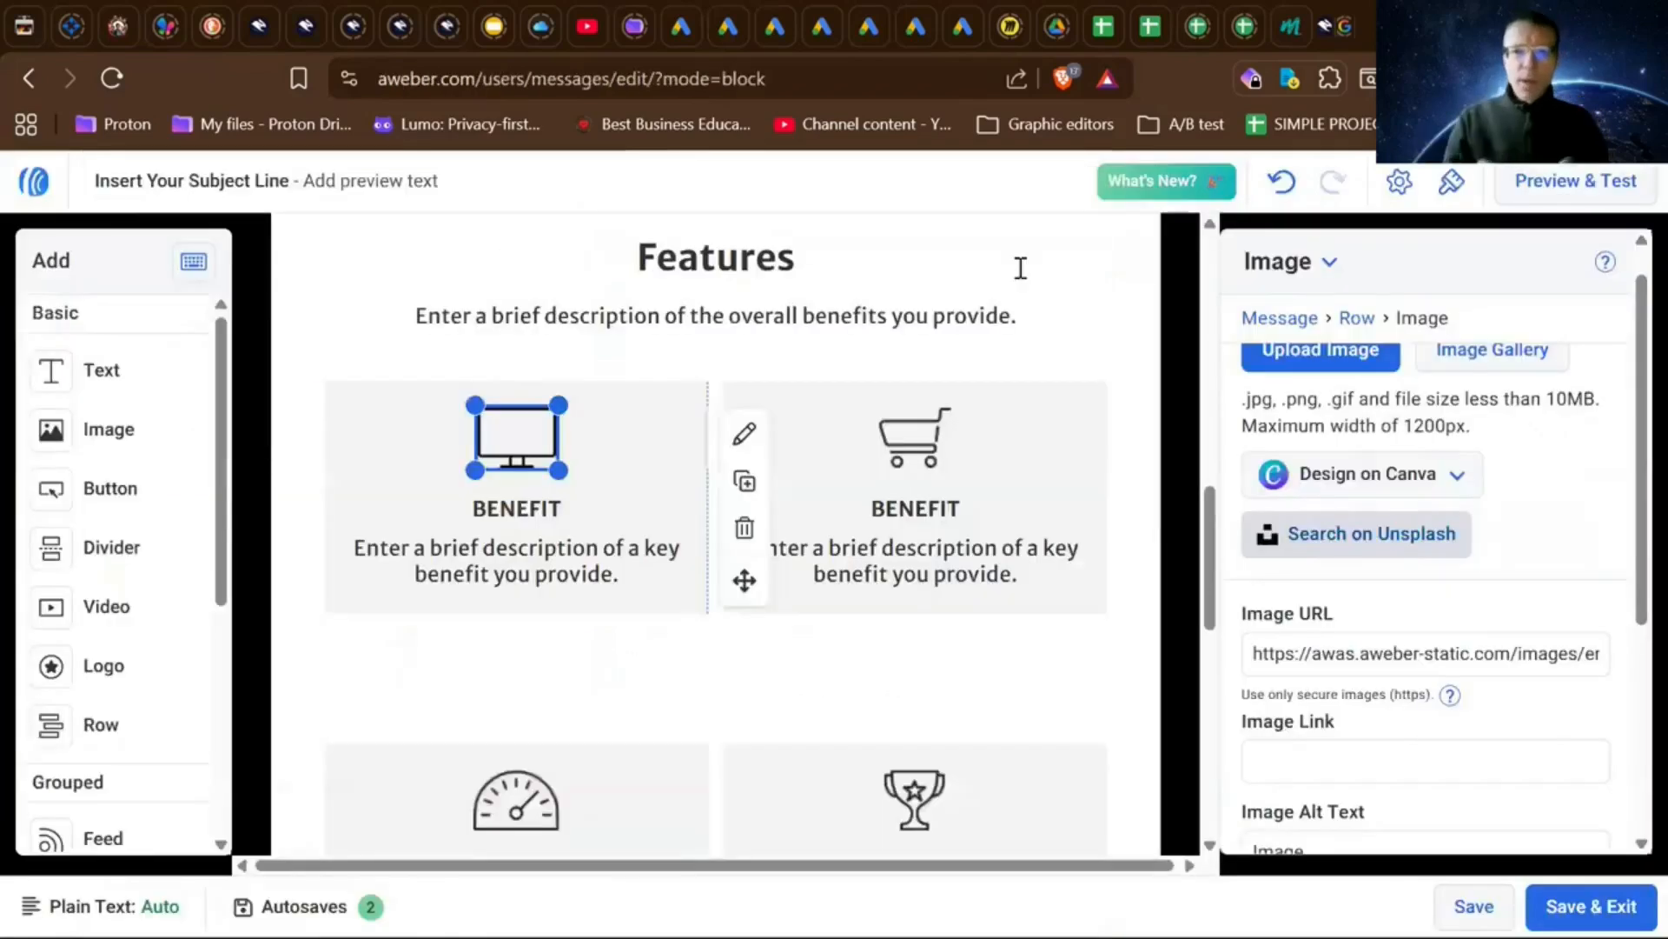
left_click(896, 252)
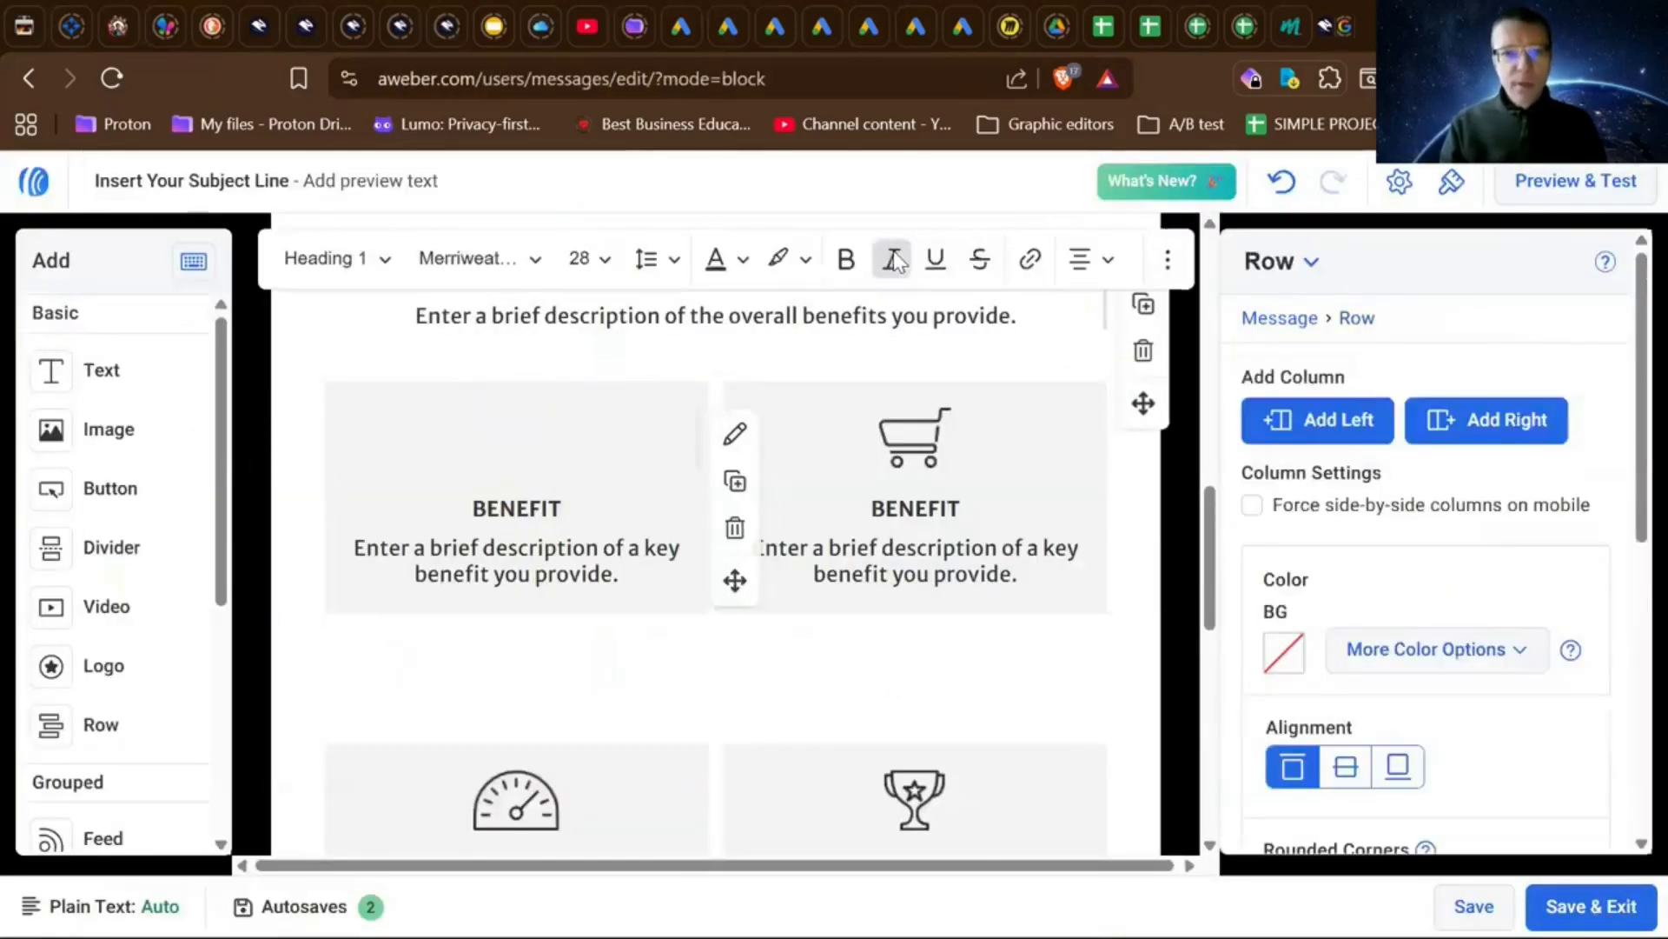
mouse_move(511, 429)
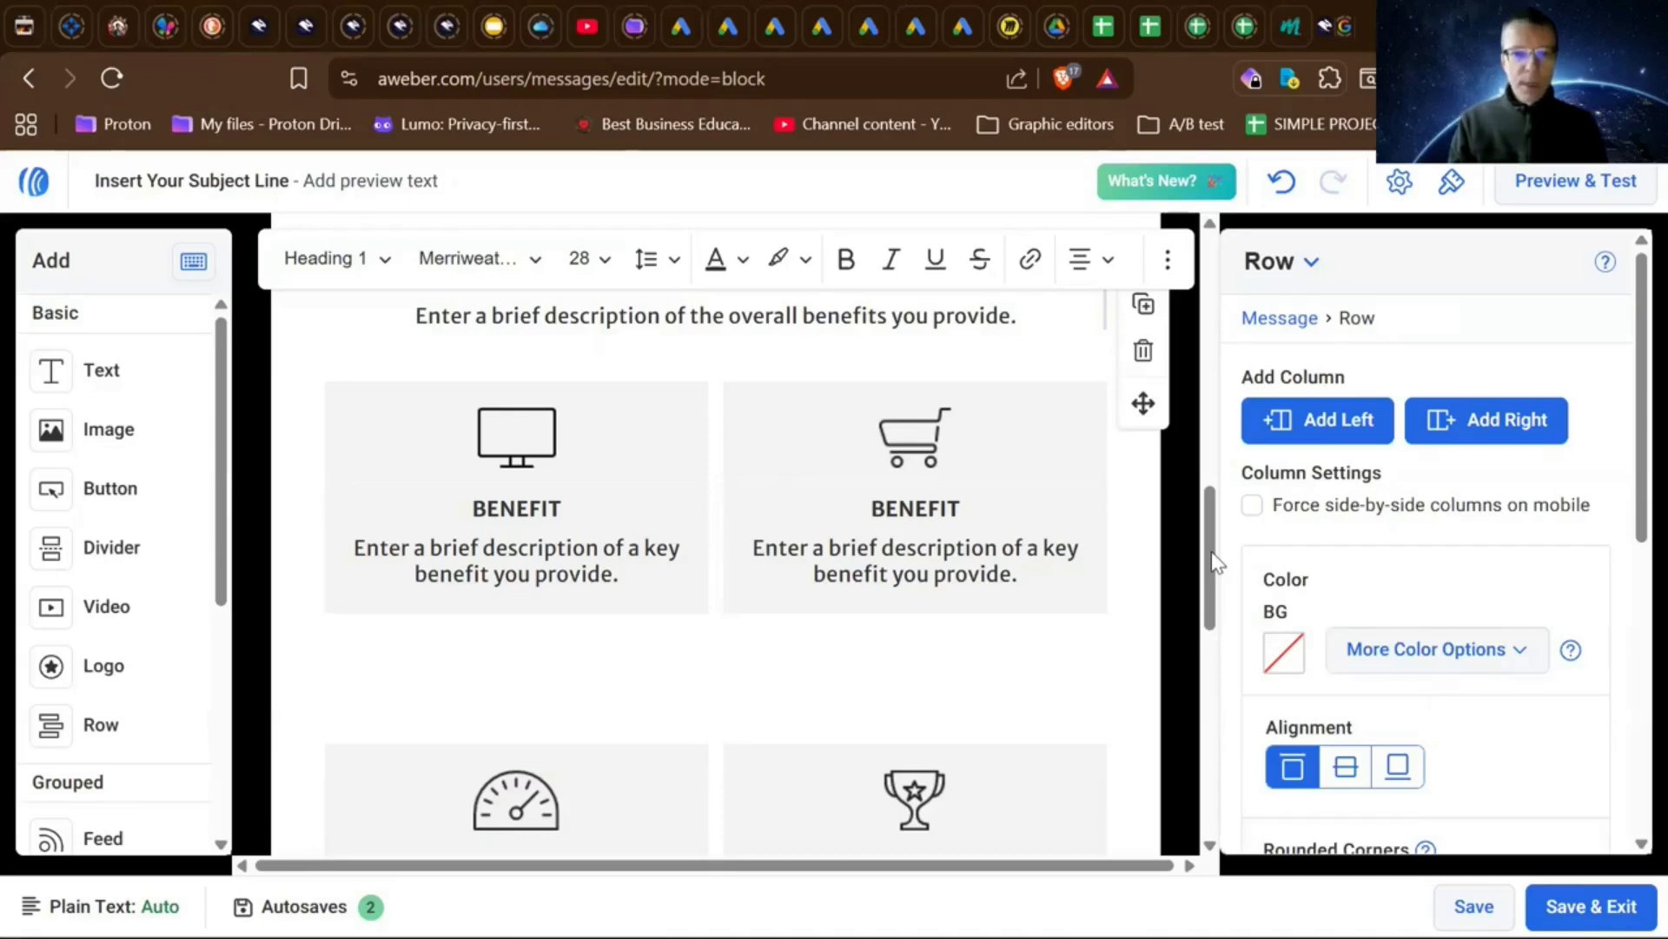
left_click(935, 647)
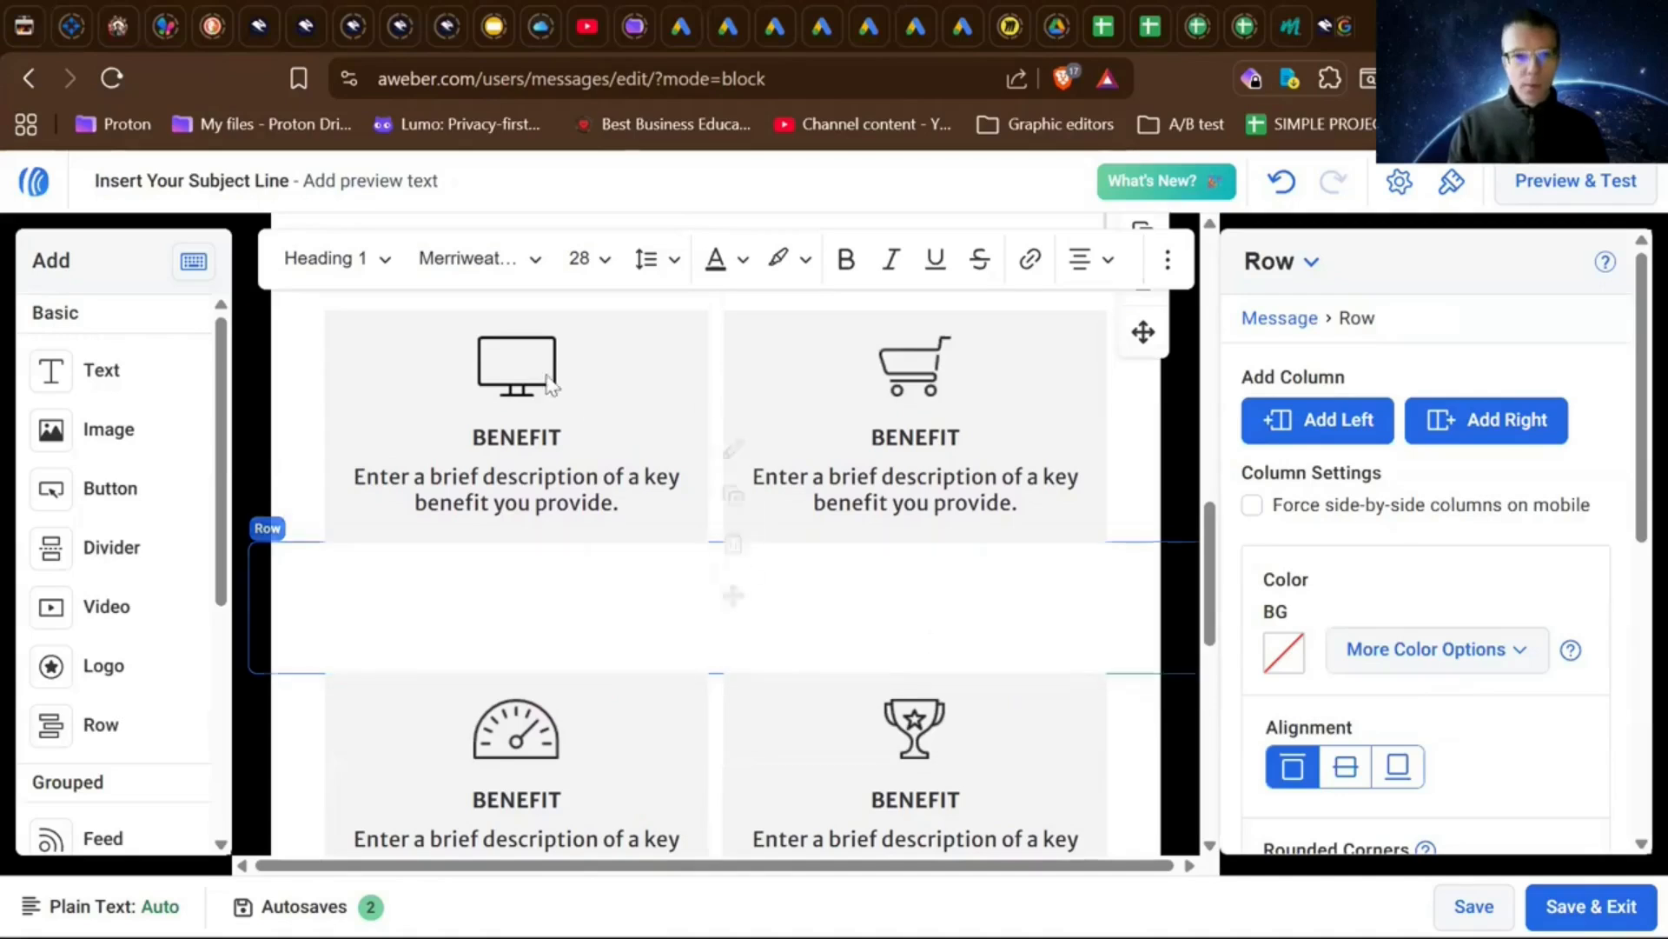
left_click(517, 369)
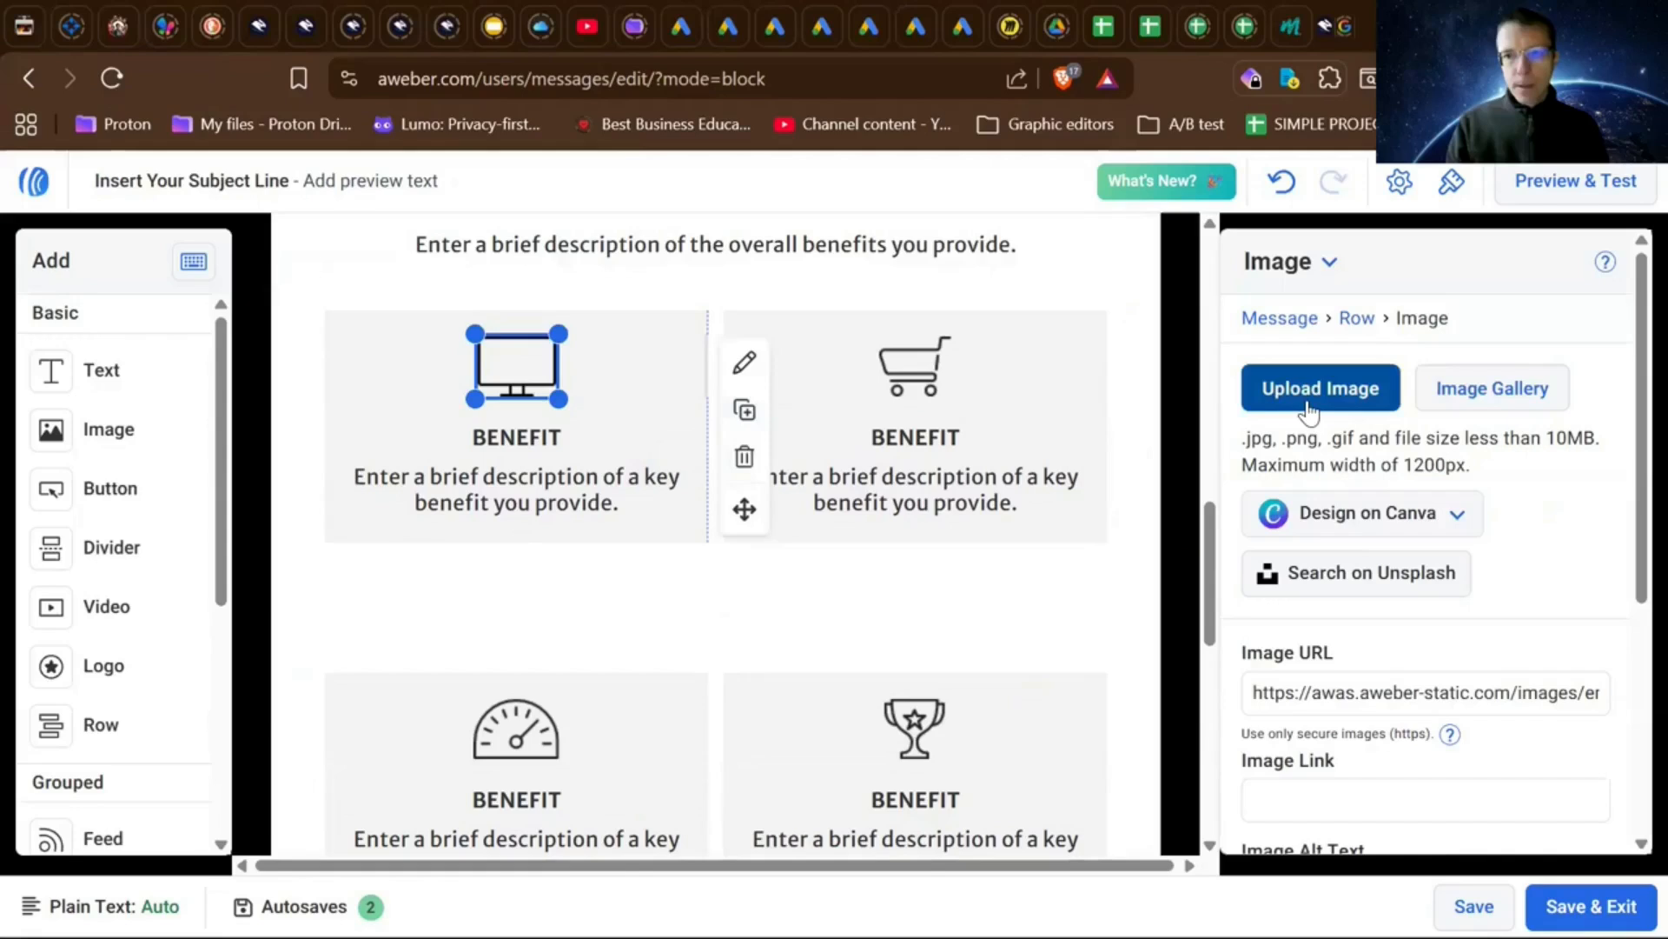
left_click(1353, 397)
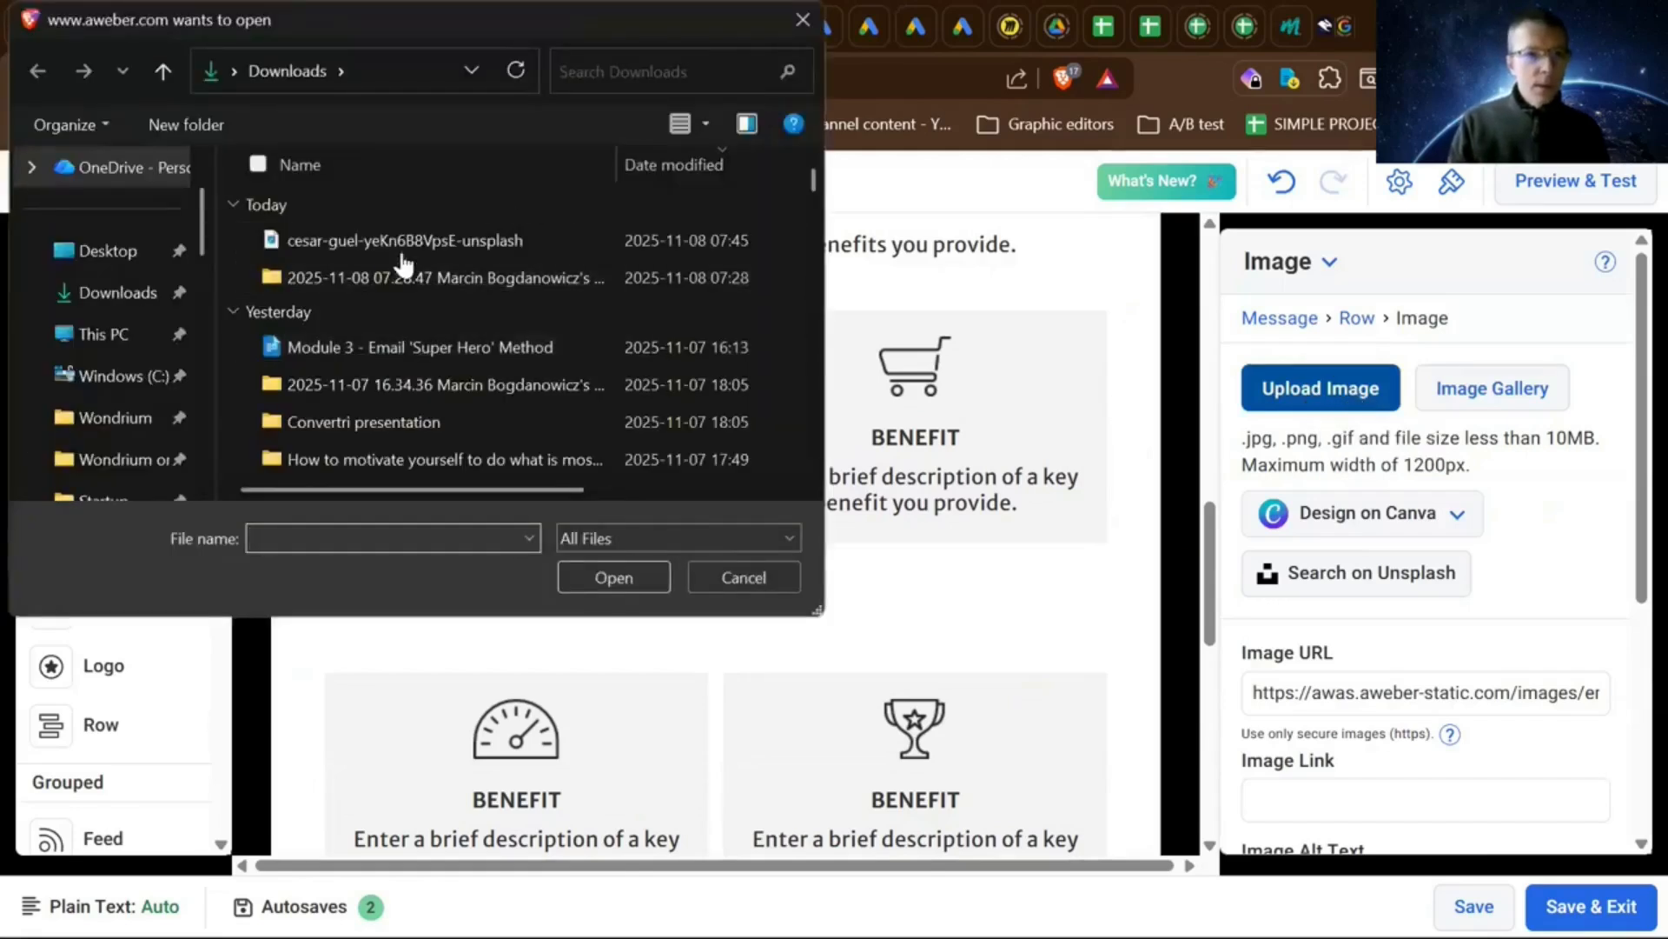
left_click(403, 252)
left_click(613, 577)
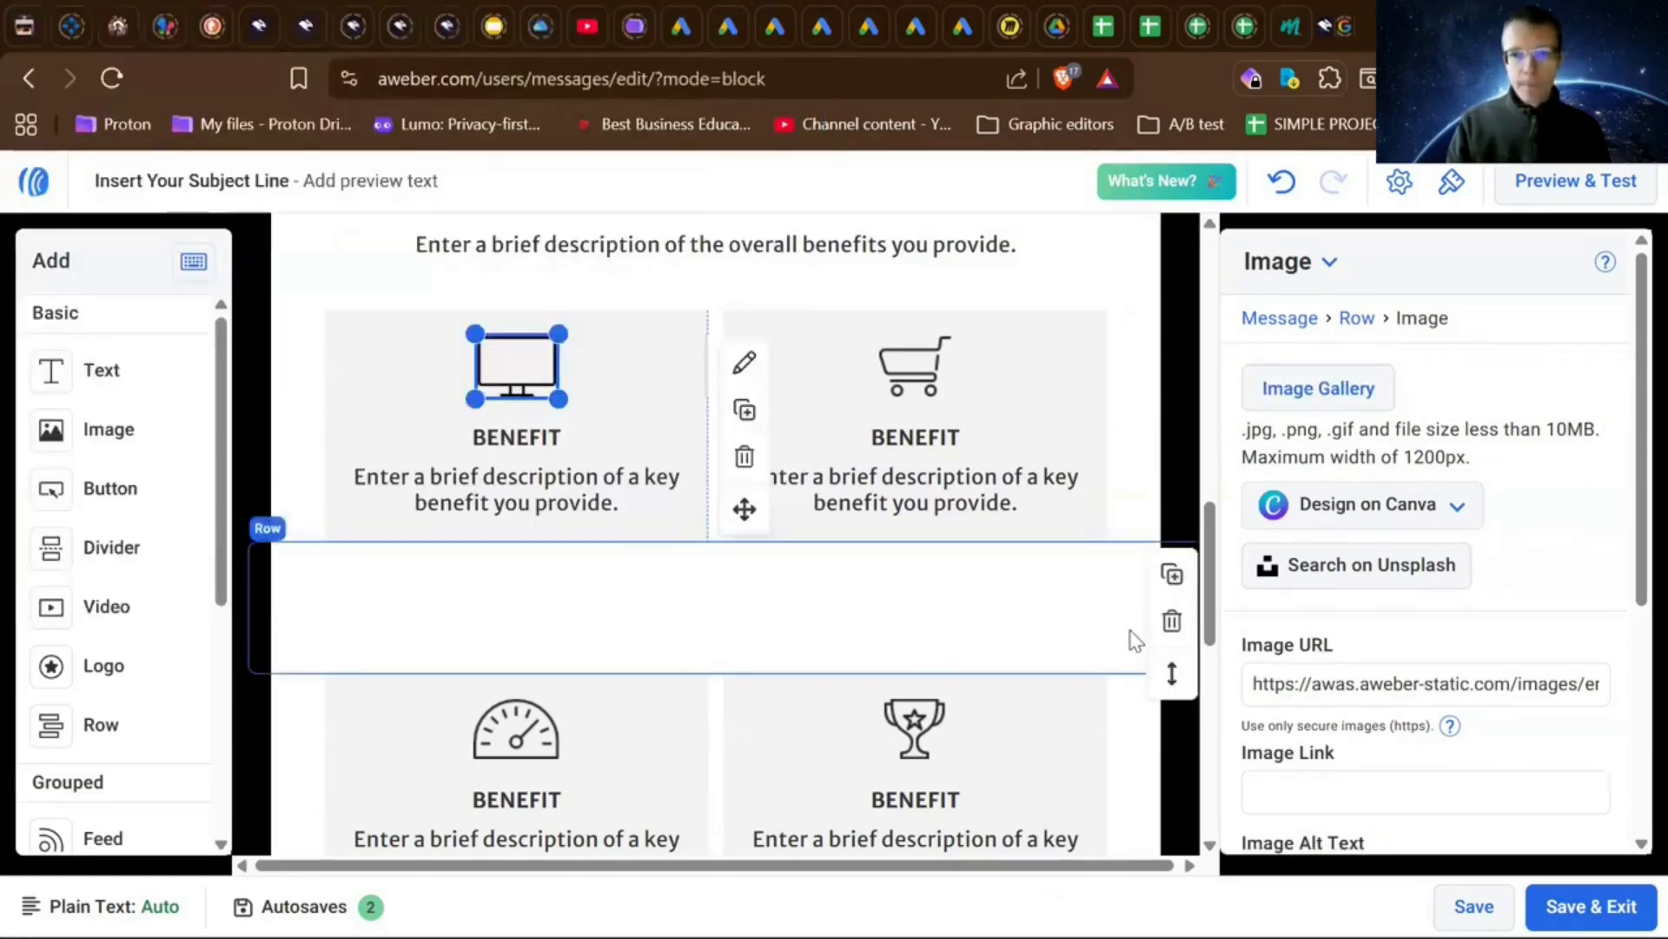
left_click(1321, 391)
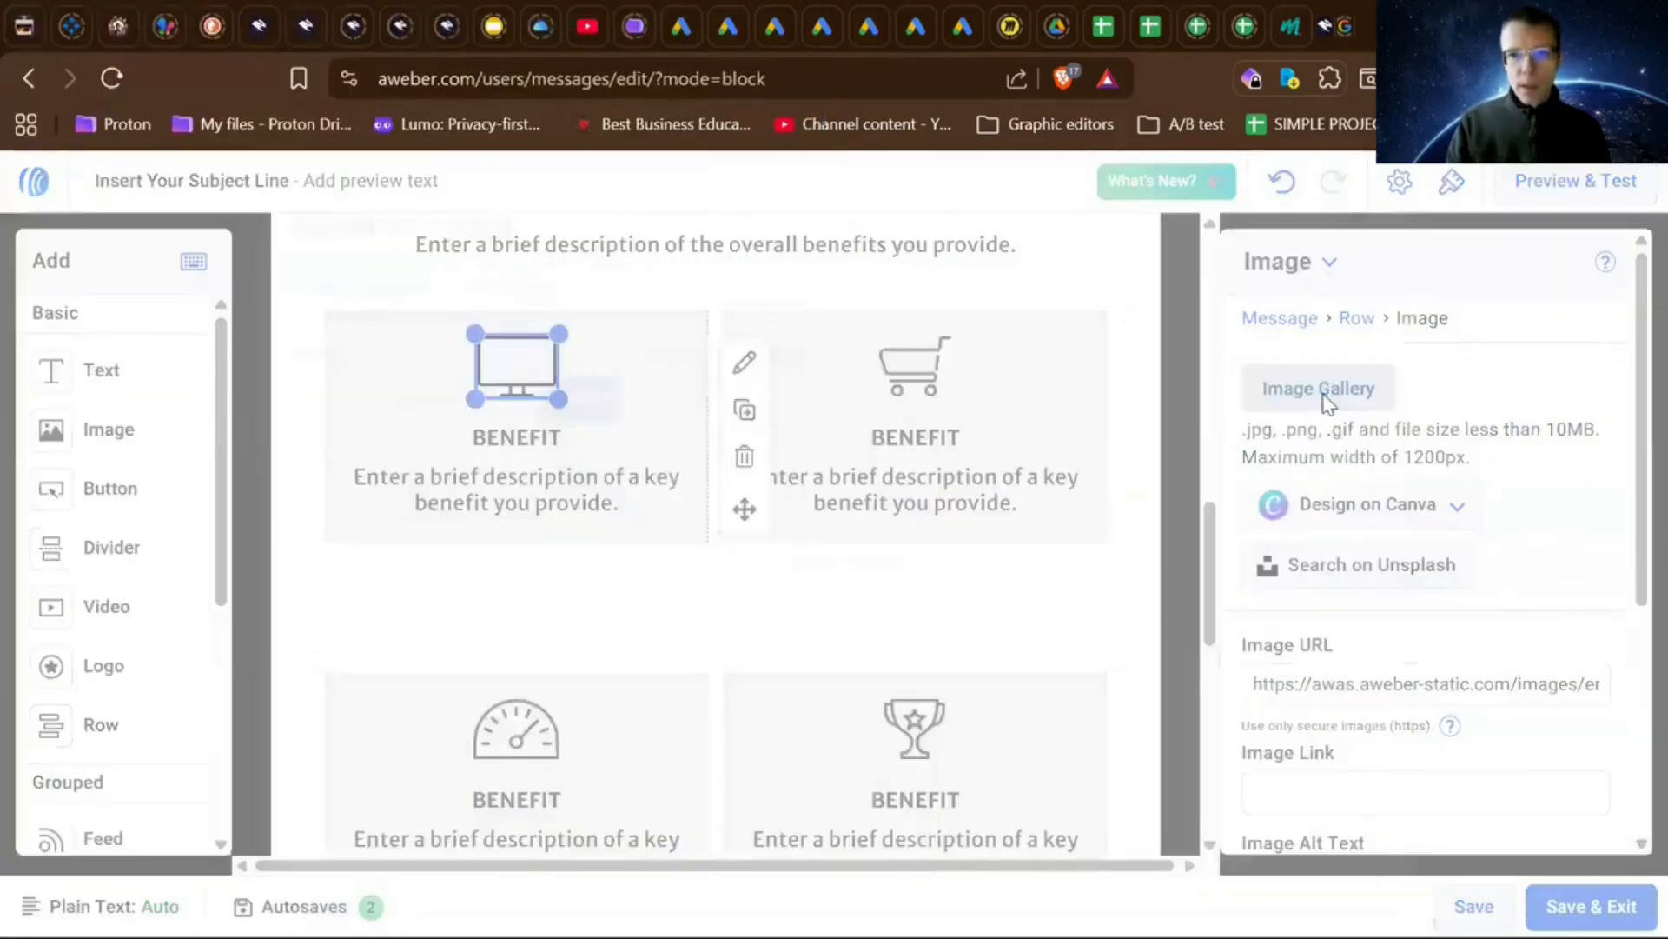
left_click(492, 302)
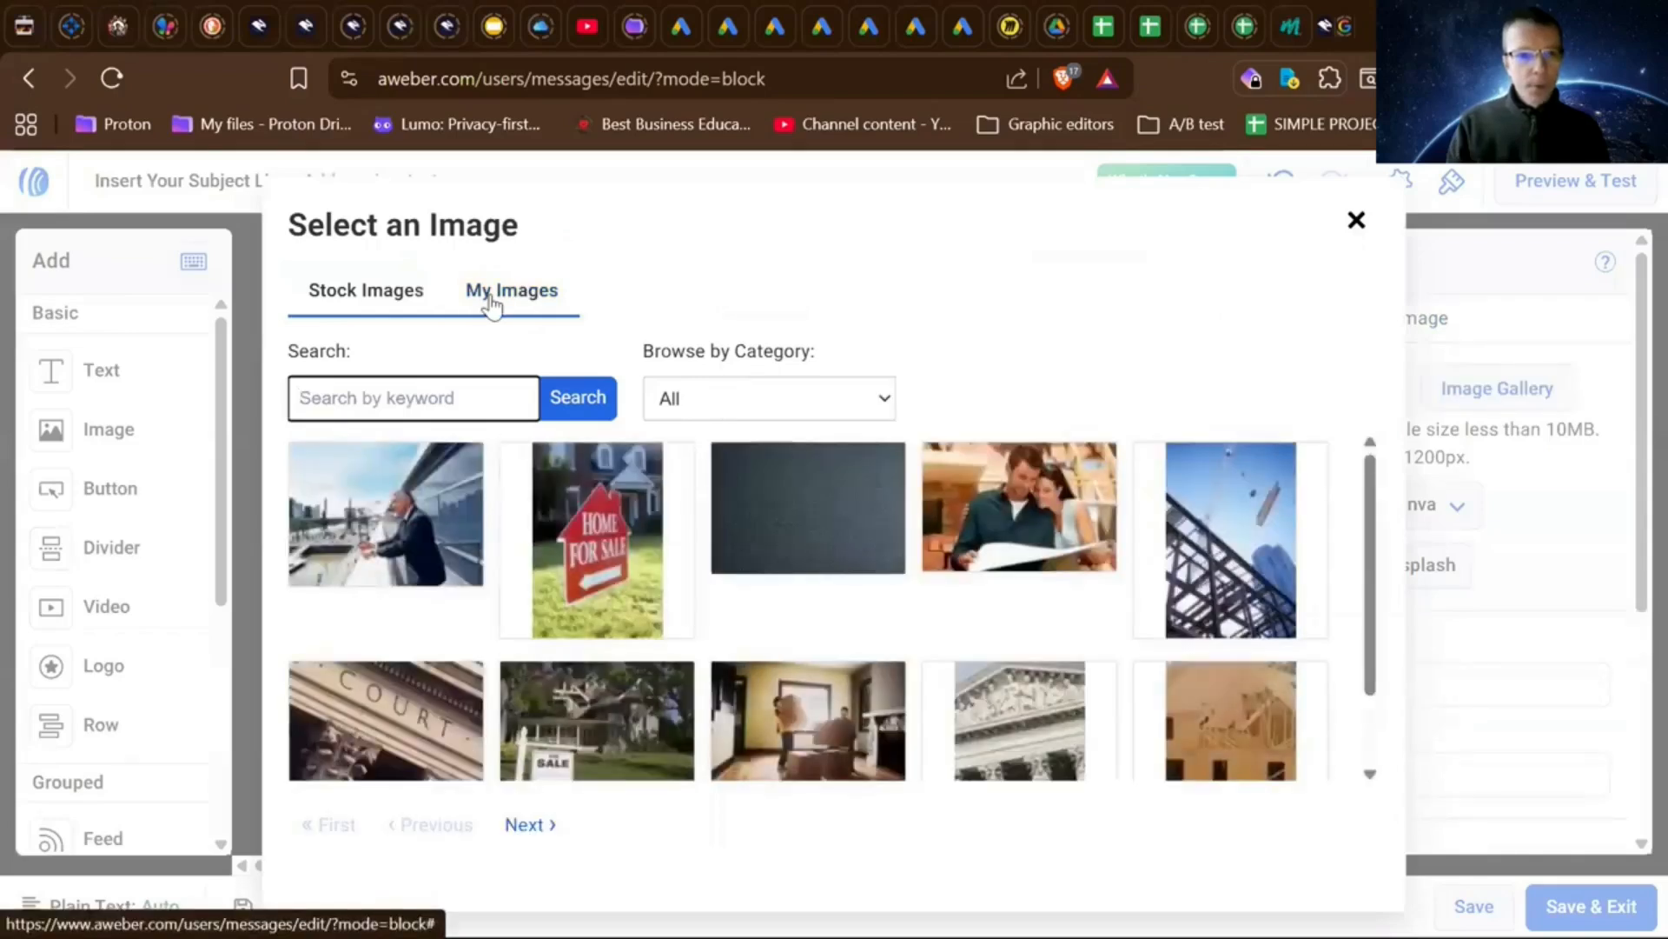
left_click(1354, 222)
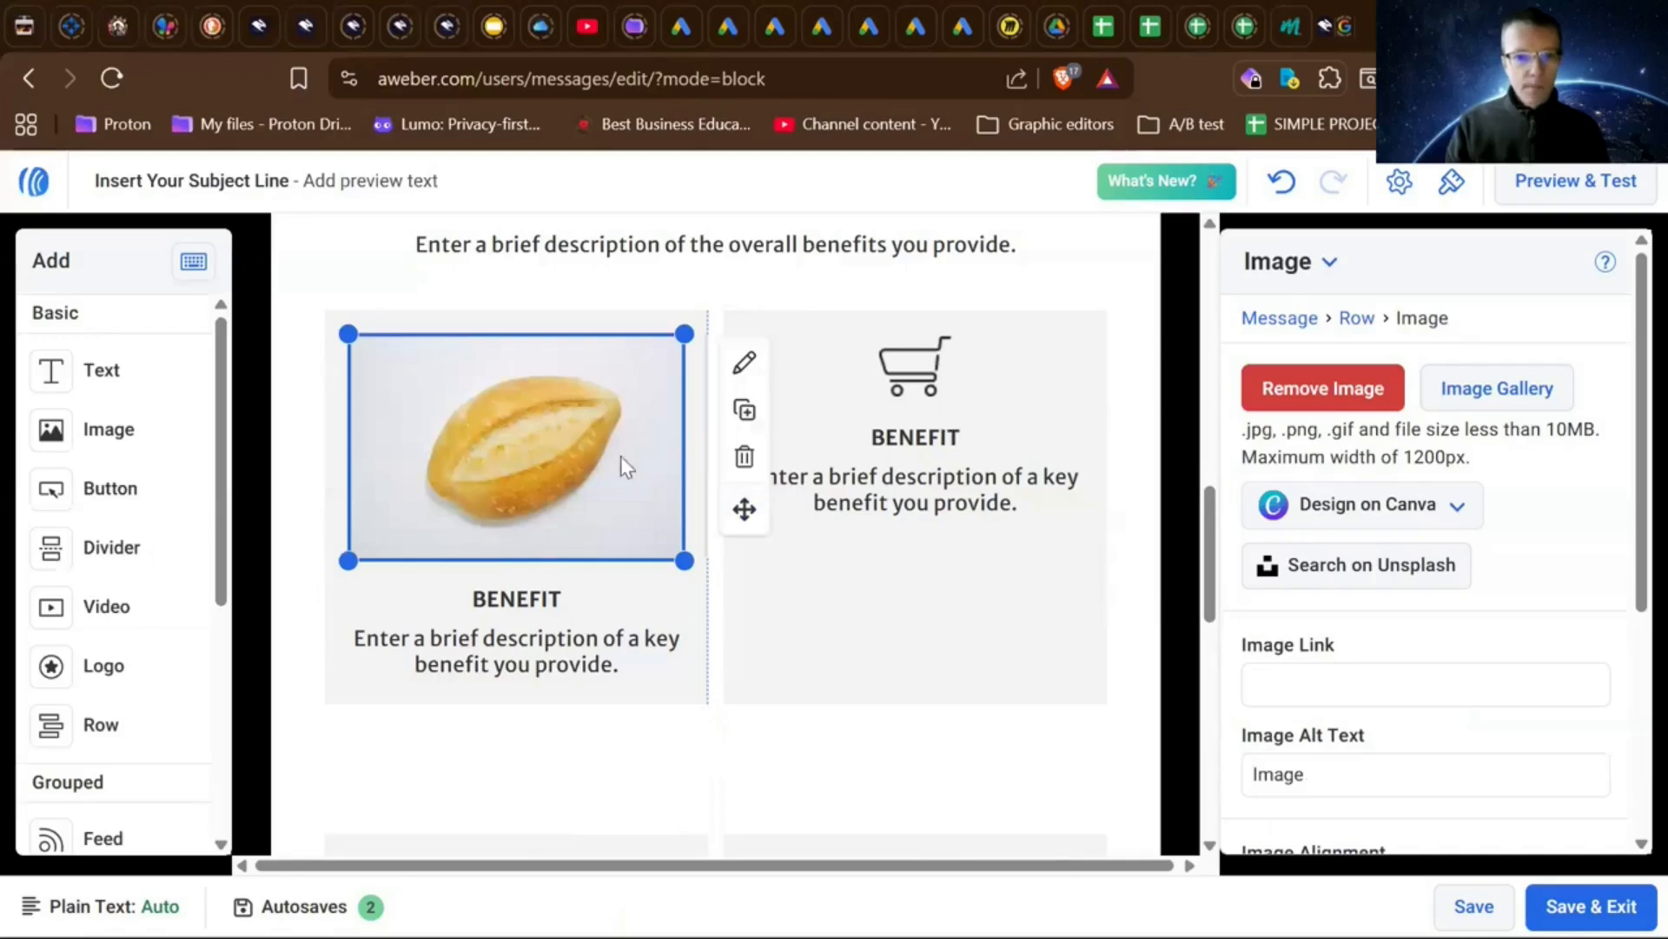
- Shrink the bread photo in the first benefit box to about 93 × 62 px
left_click(628, 636)
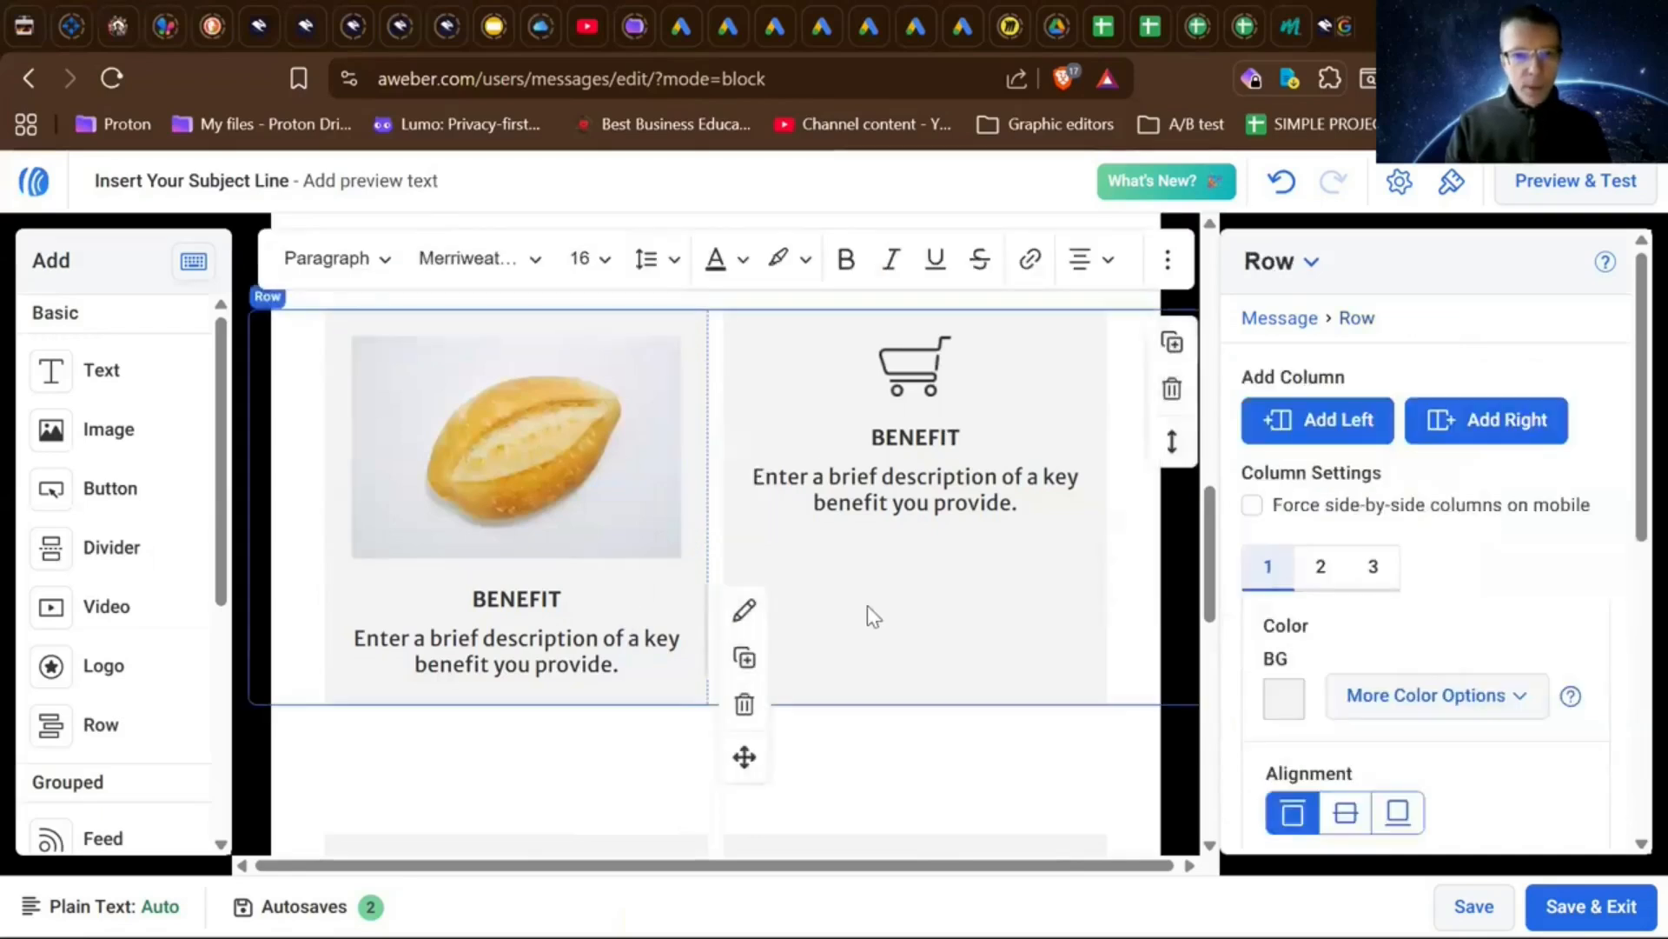
right_click(868, 600)
left_click(541, 461)
left_click(541, 460)
left_click_drag(683, 562, 580, 445)
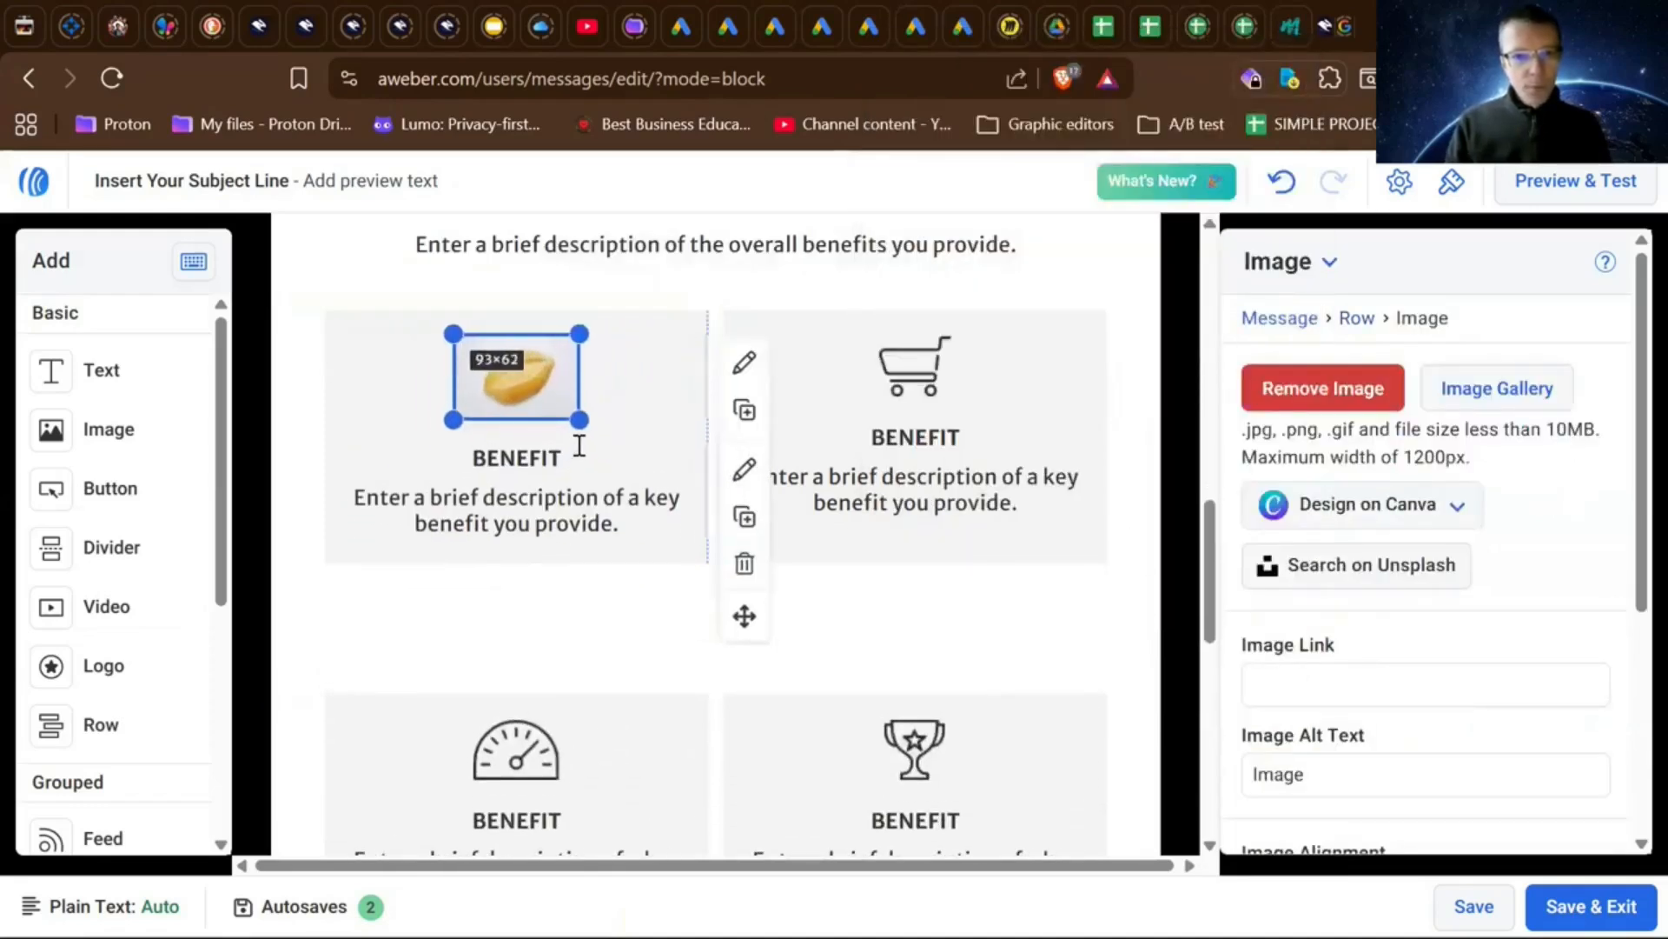
- Compare the image size settings of the bread photo and the shopping cart icon in the neighbouring benefit box
left_click(914, 365)
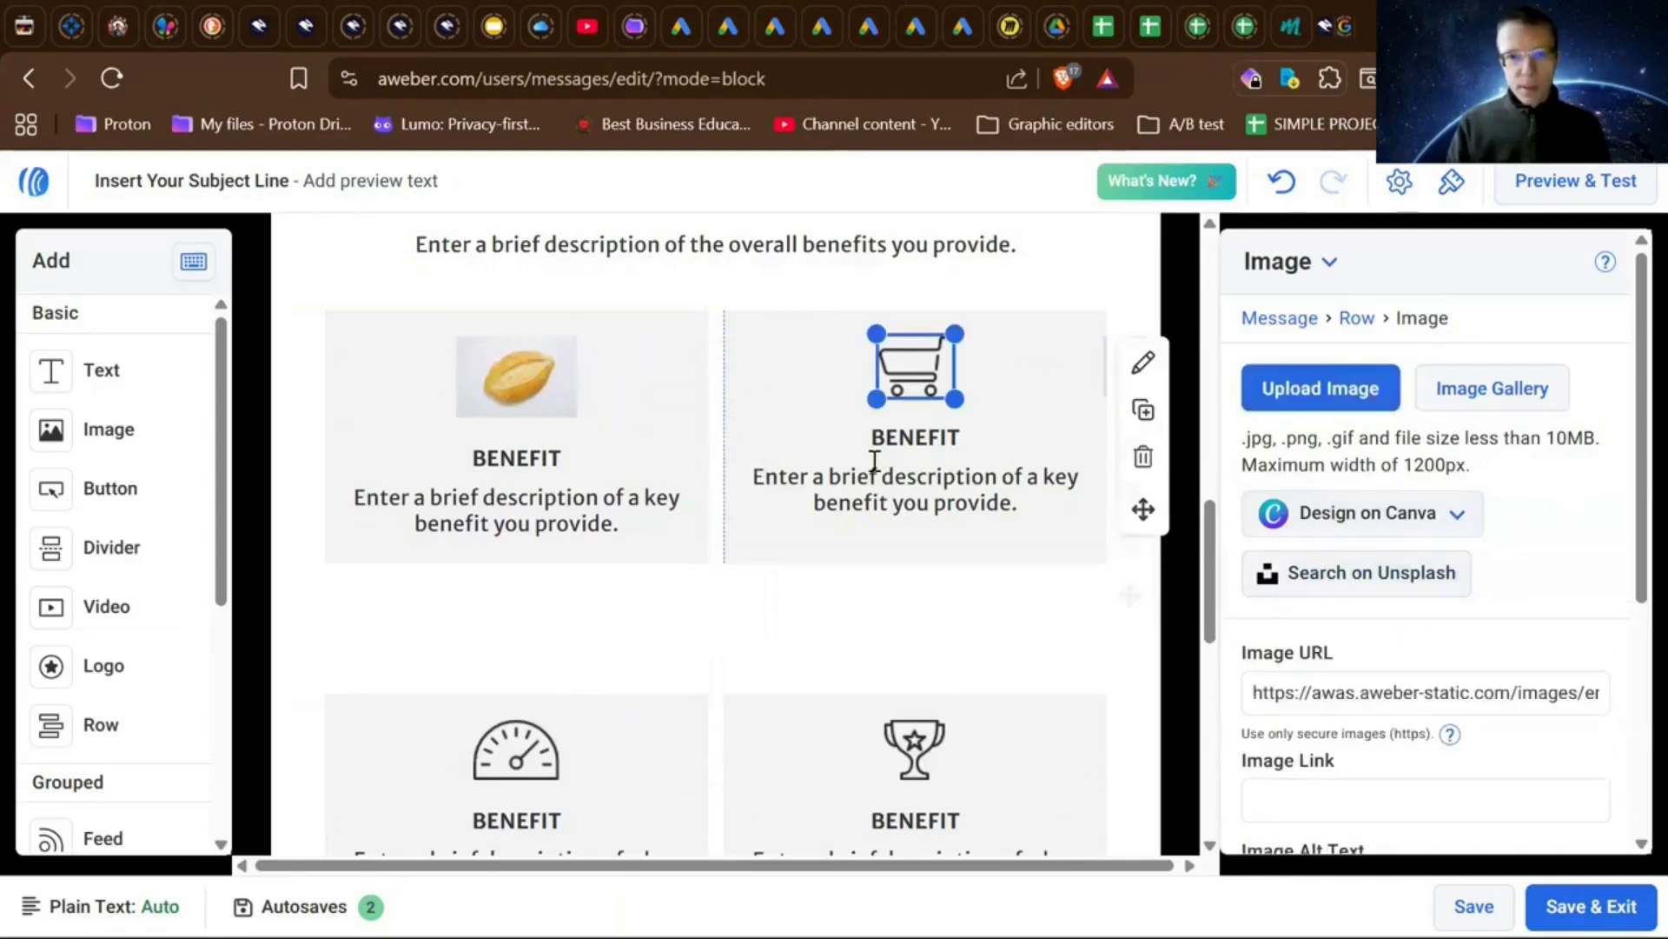
left_click(525, 367)
left_click(926, 387)
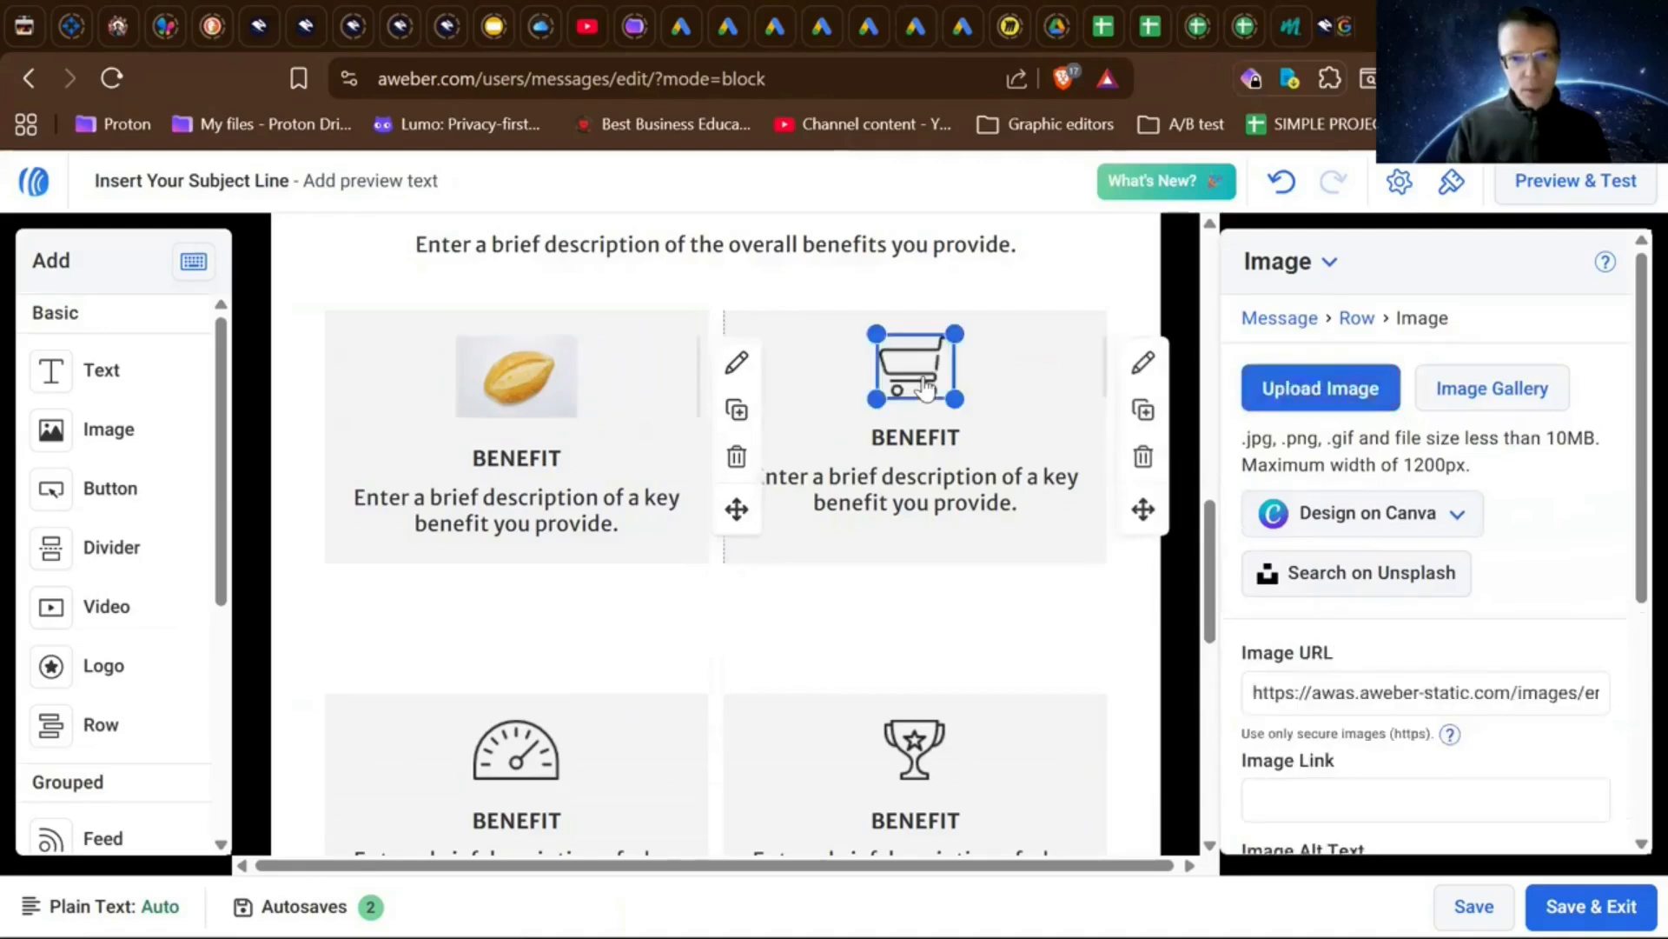
left_click(518, 362)
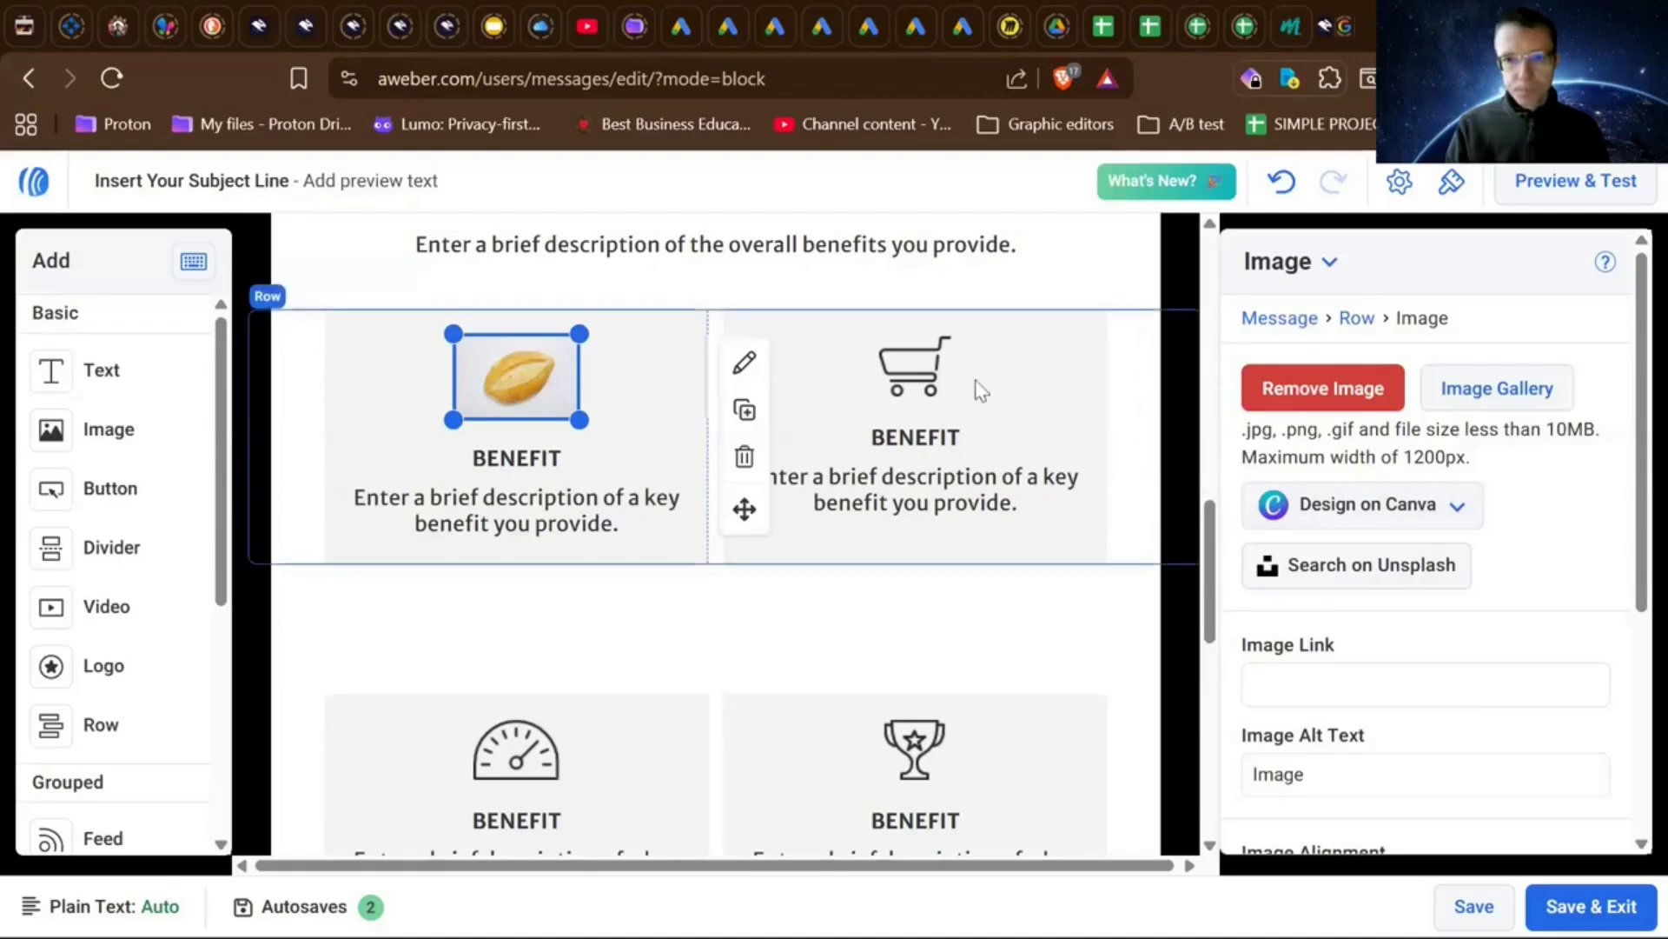
scroll(1397, 669, "down", 5)
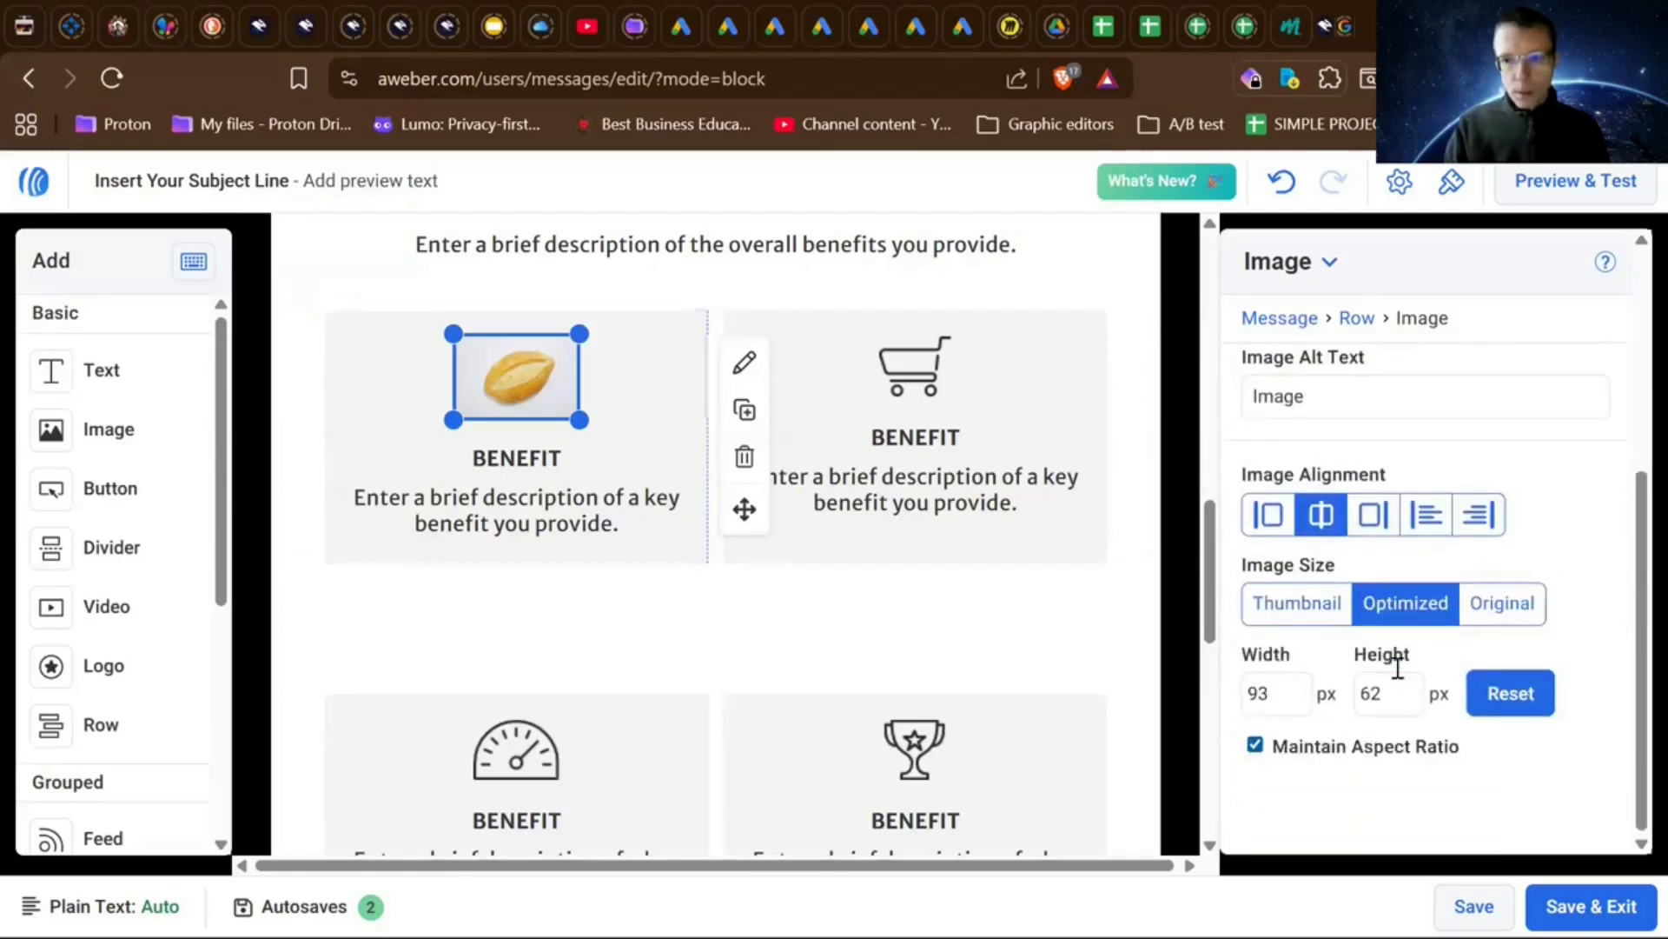
left_click(908, 382)
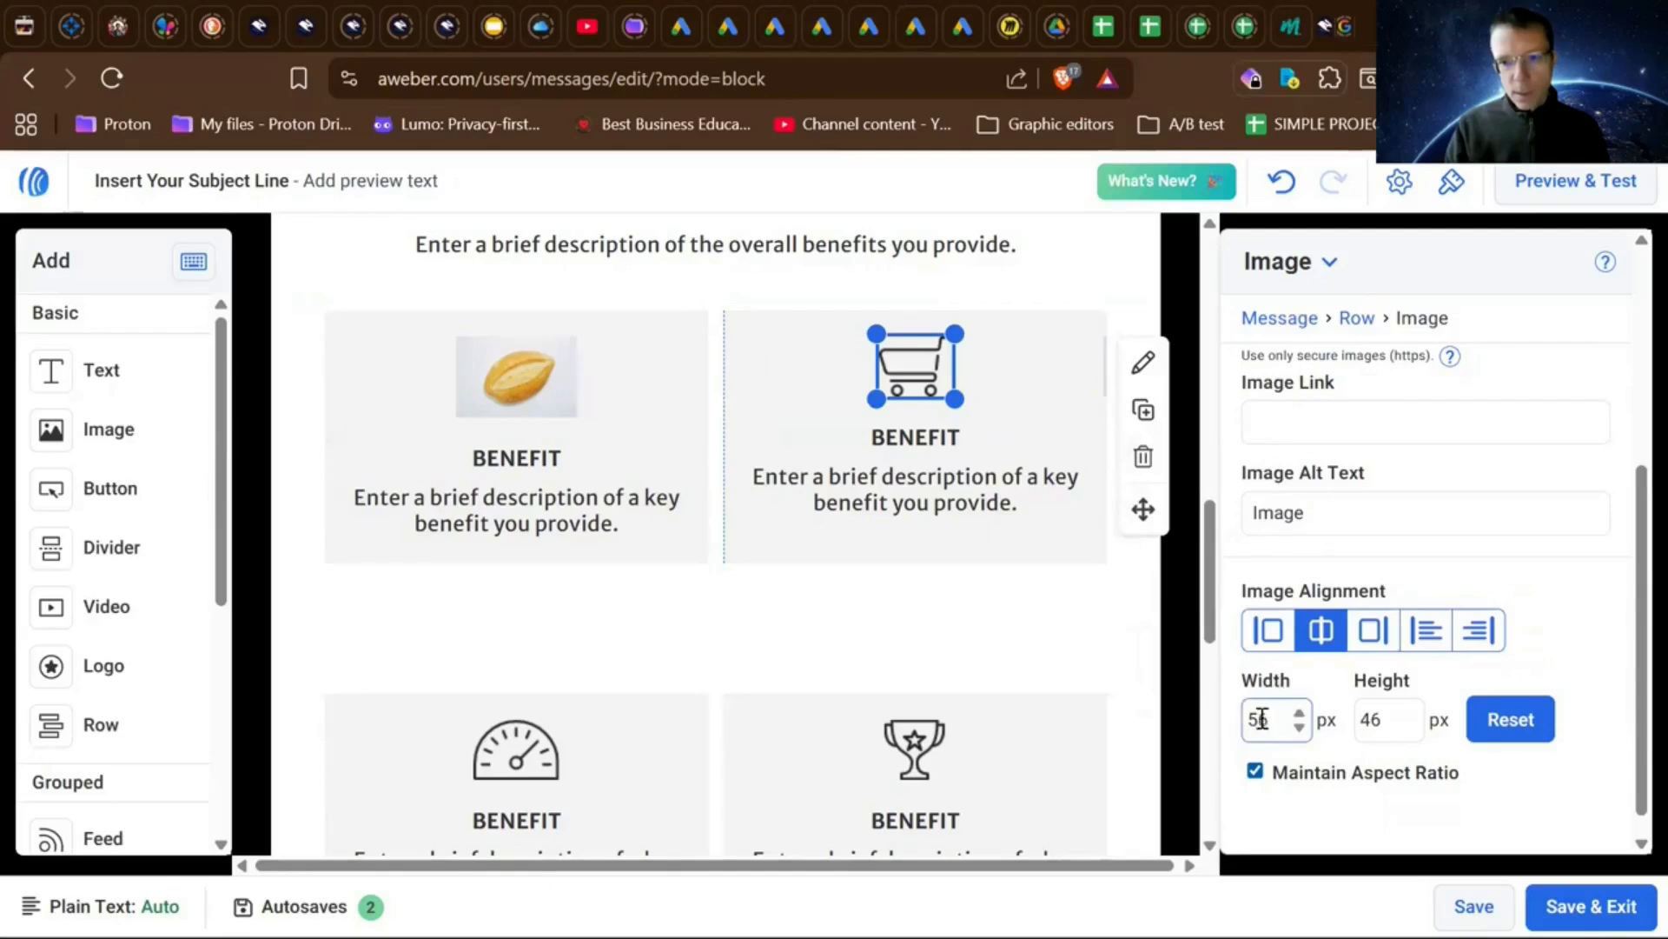
left_click(506, 361)
- Review the email layout with the bread photo in place, from the logo header through the call to action to the lower benefit boxes
scroll(617, 570, "down", 2)
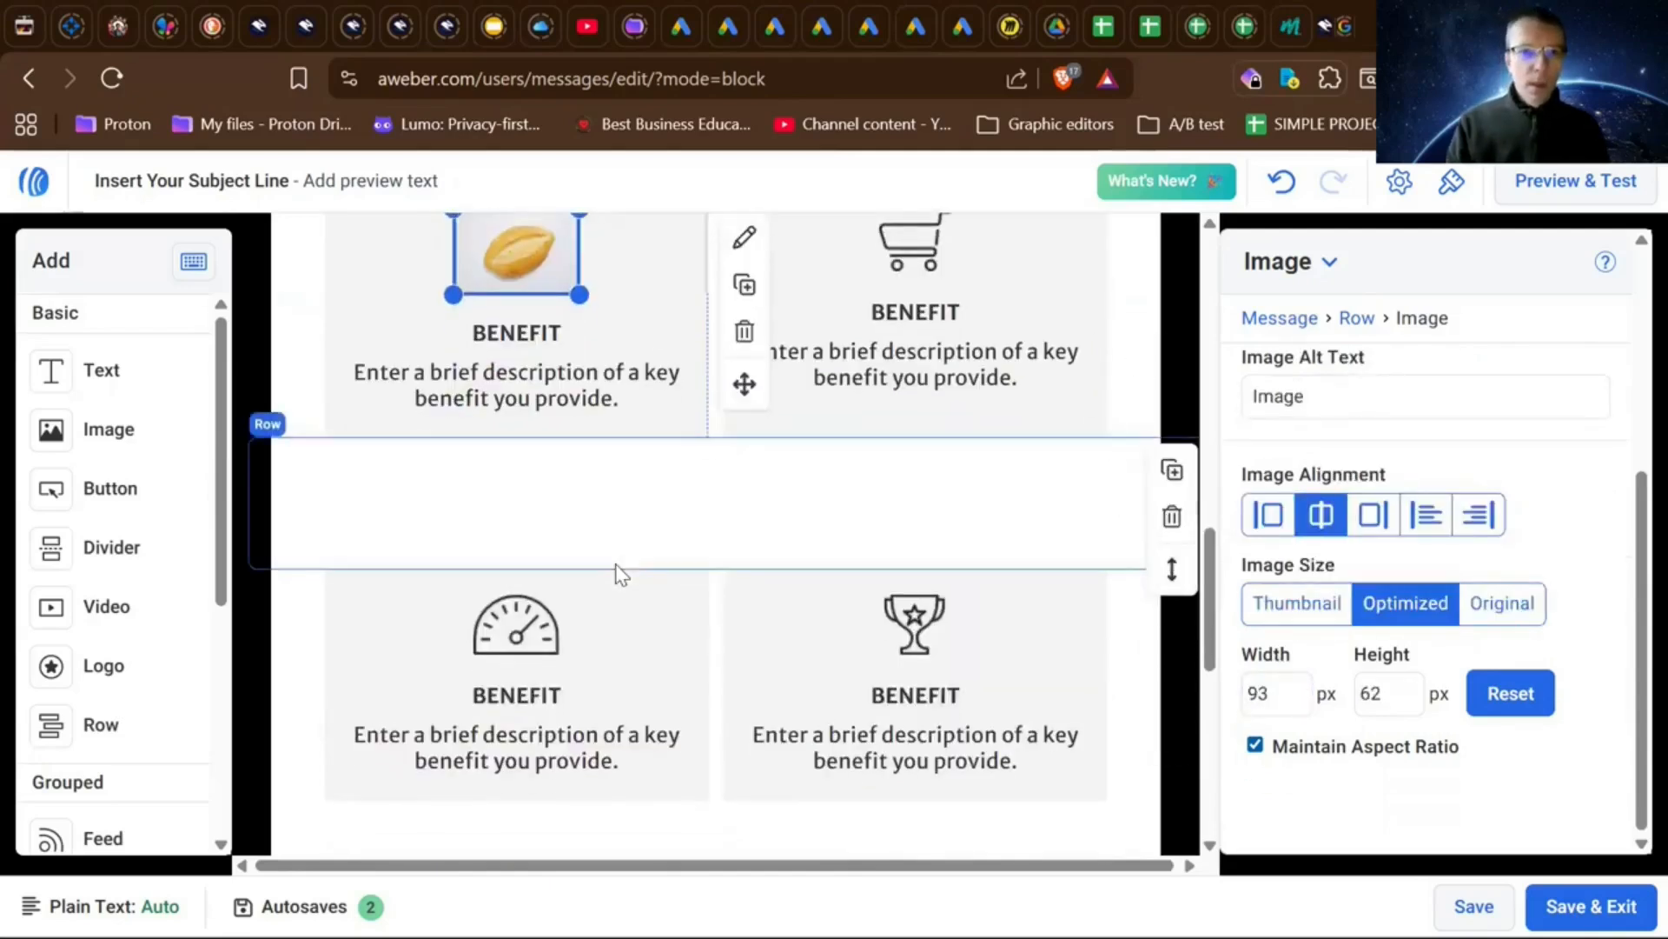
scroll(618, 570, "down", 1)
scroll(617, 572, "up", 4)
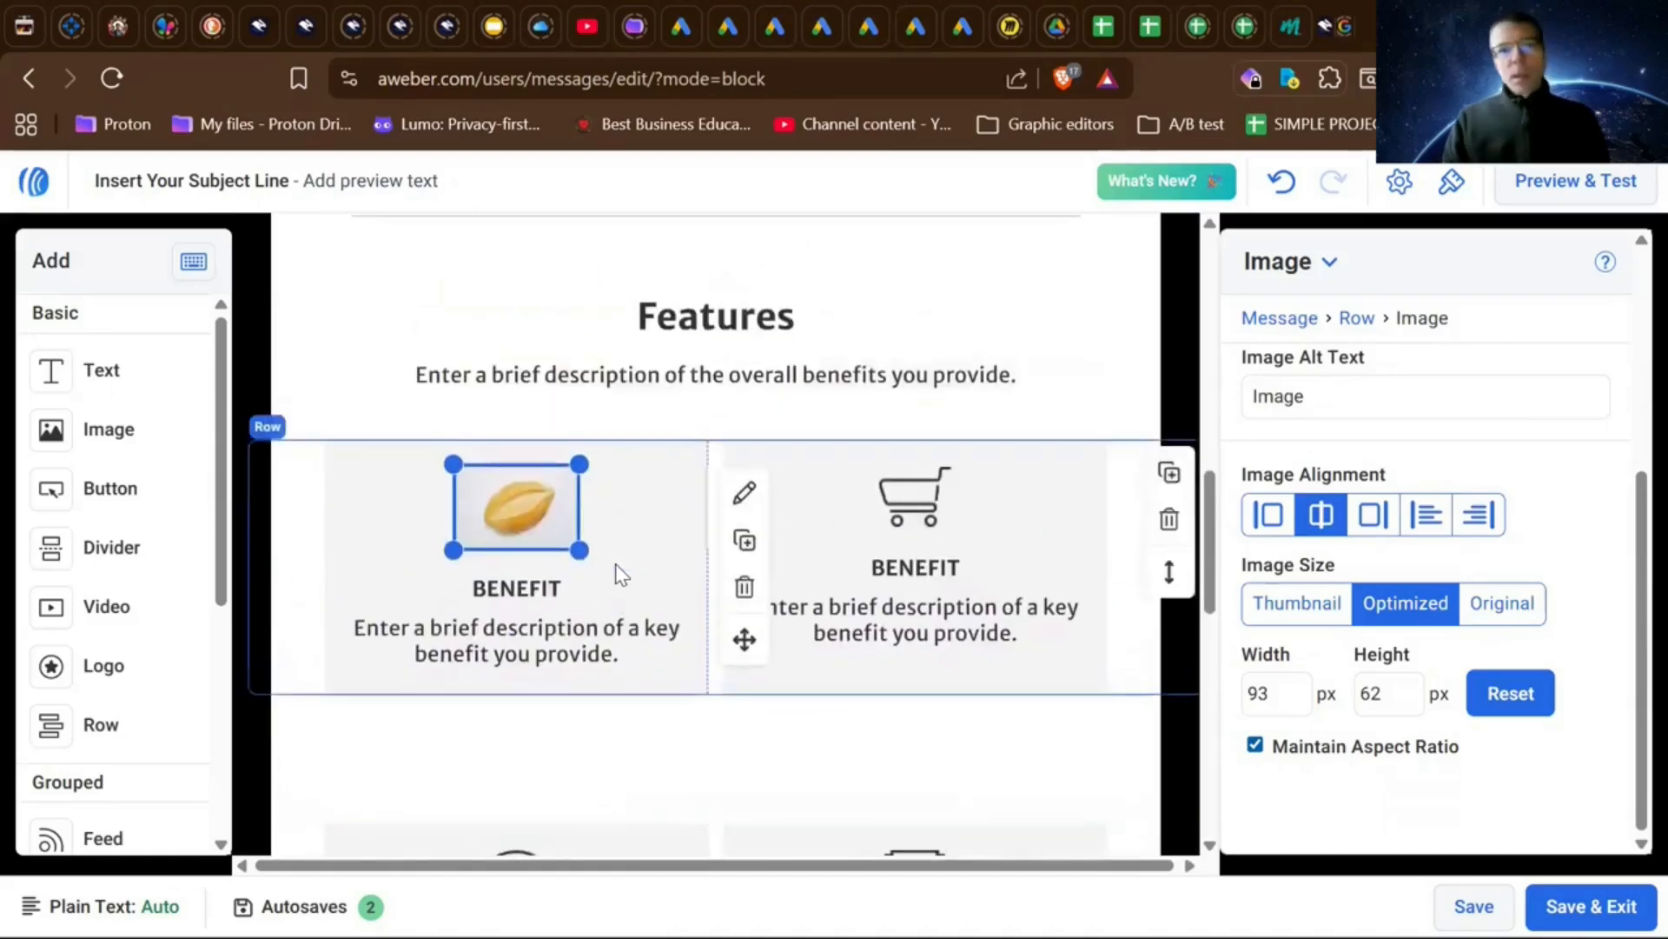
scroll(618, 573, "up", 2)
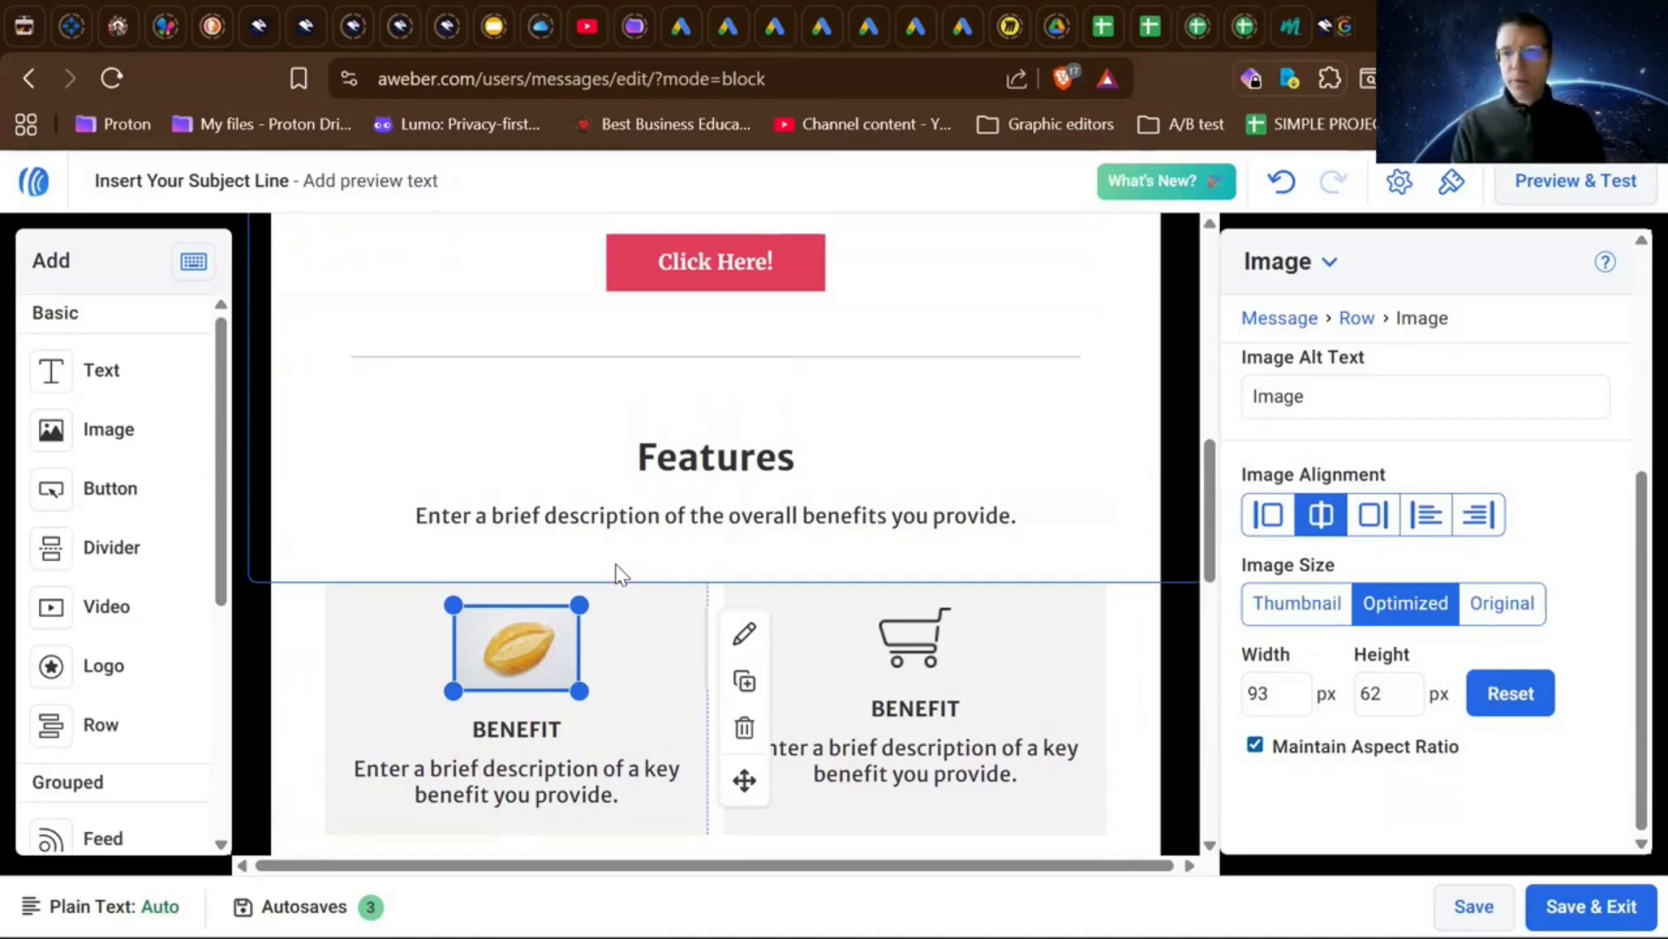
scroll(619, 574, "up", 2)
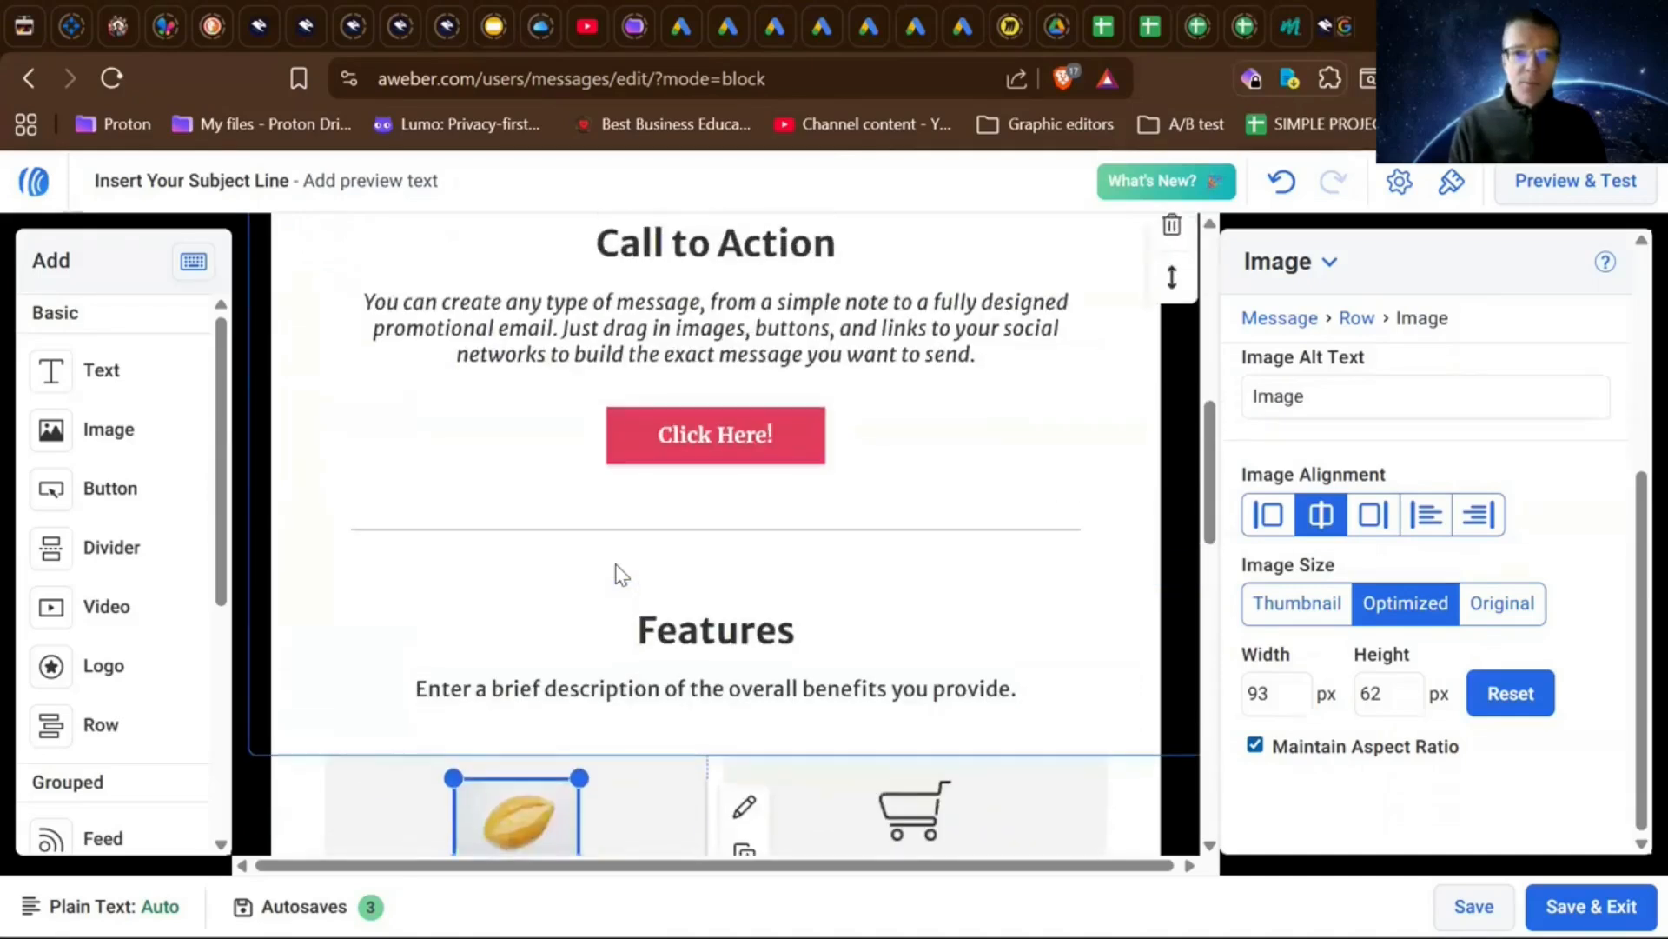
scroll(618, 569, "down", 4)
left_click(531, 627)
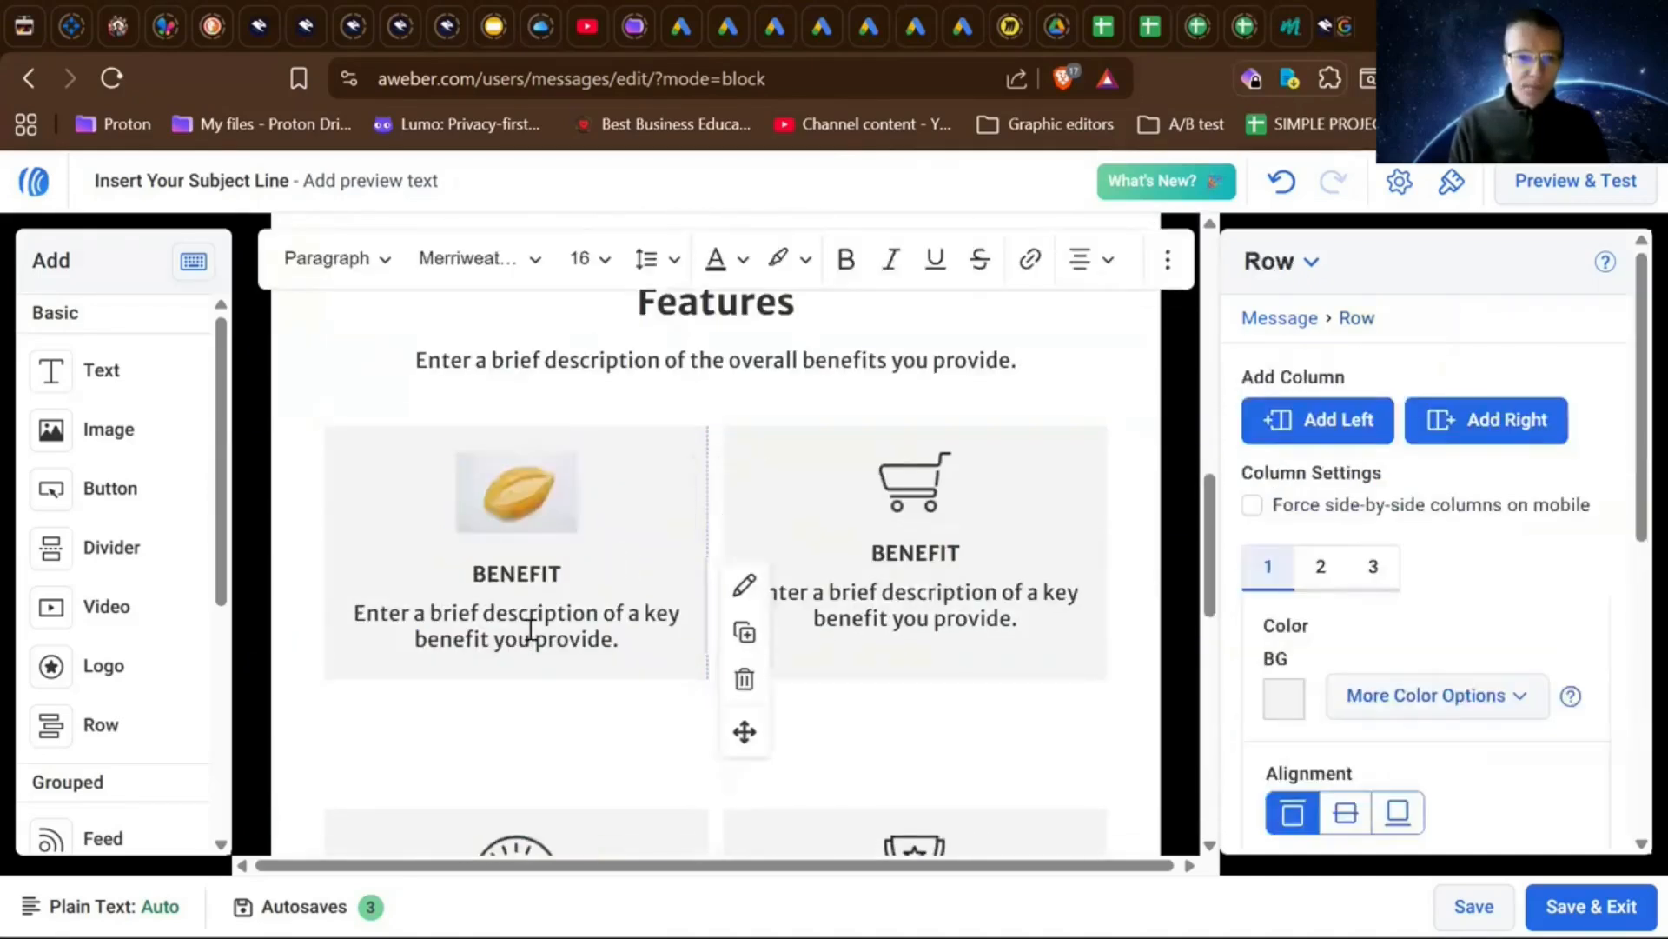
scroll(642, 591, "up", 2)
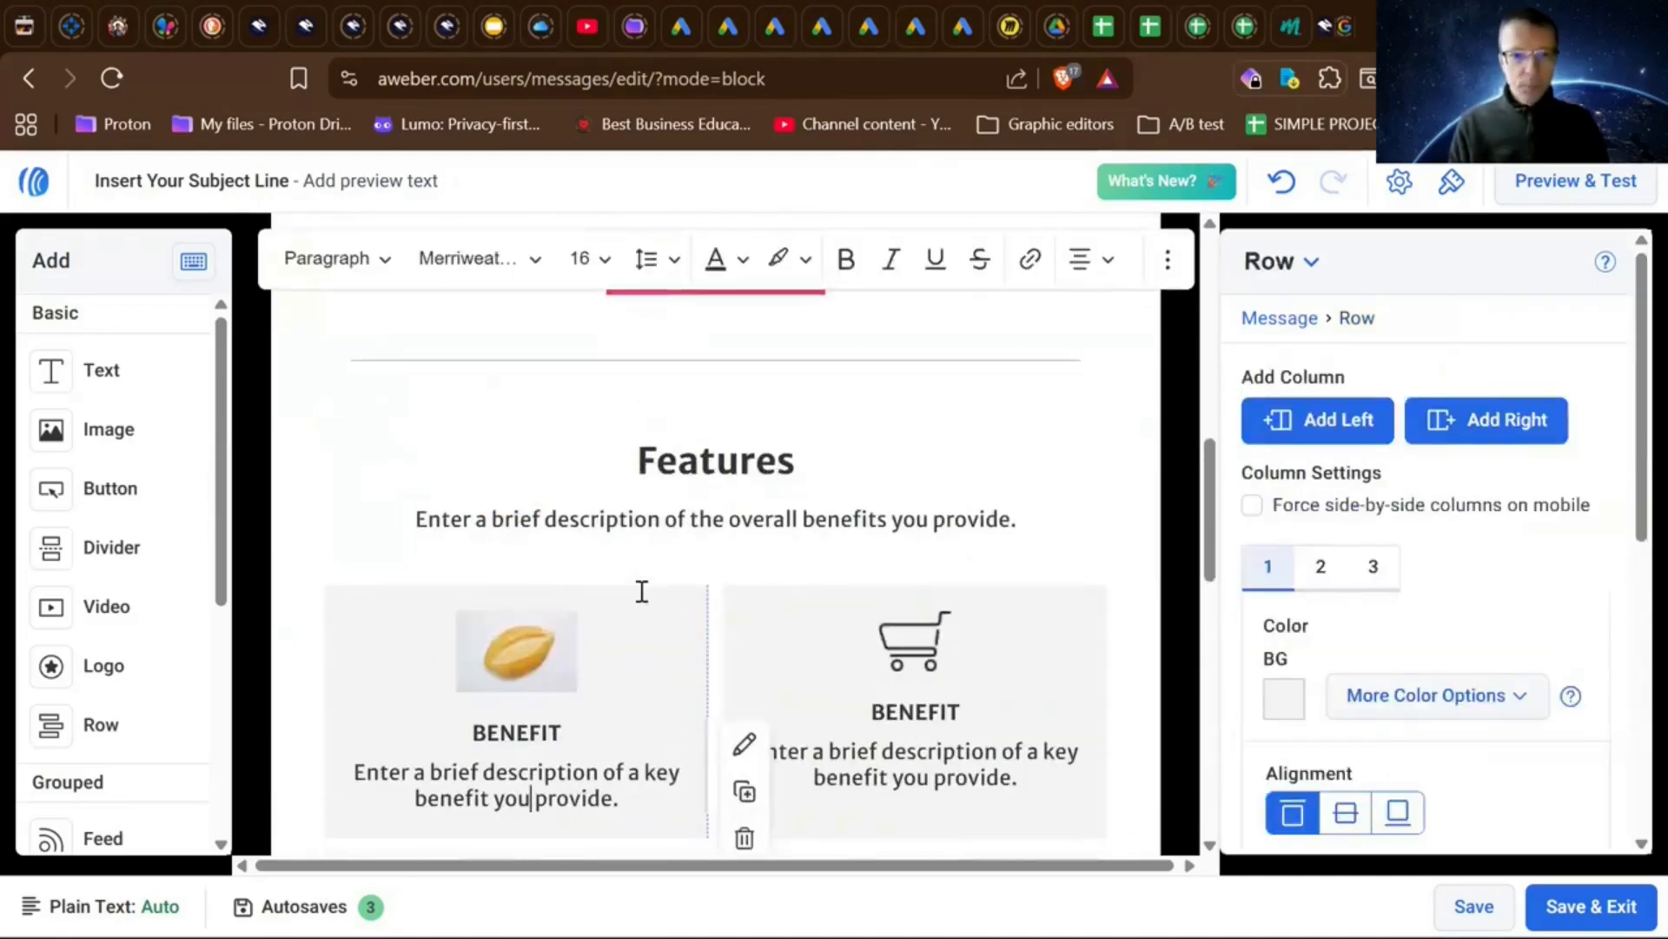
scroll(642, 591, "up", 6)
scroll(642, 591, "up", 4)
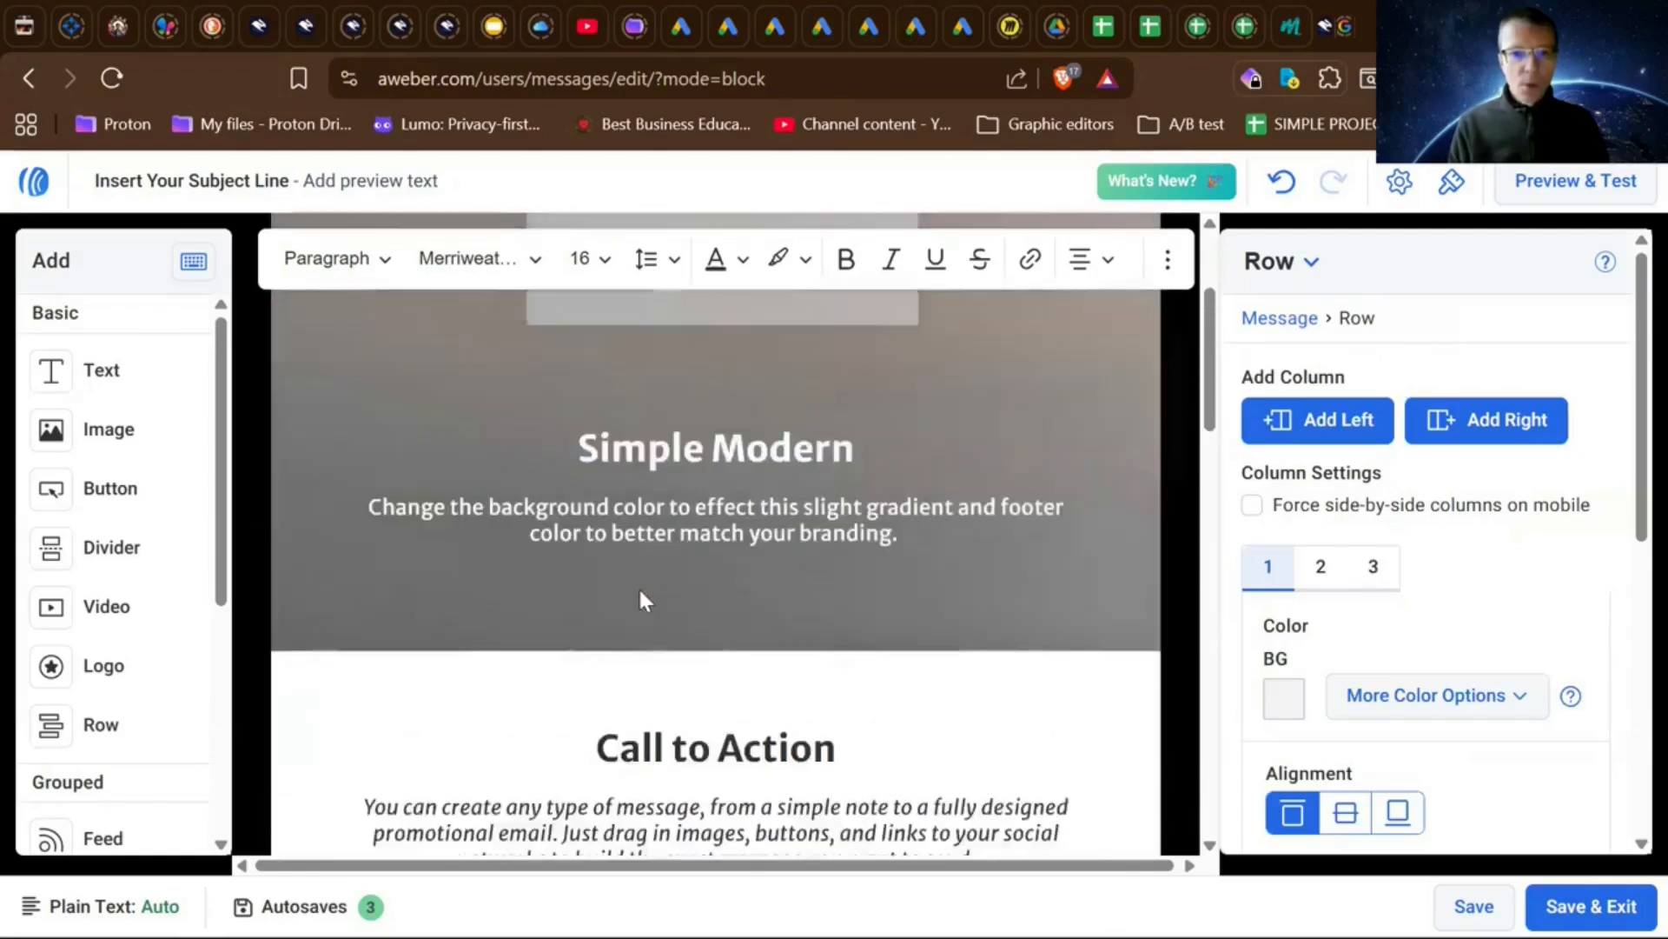
scroll(640, 591, "down", 6)
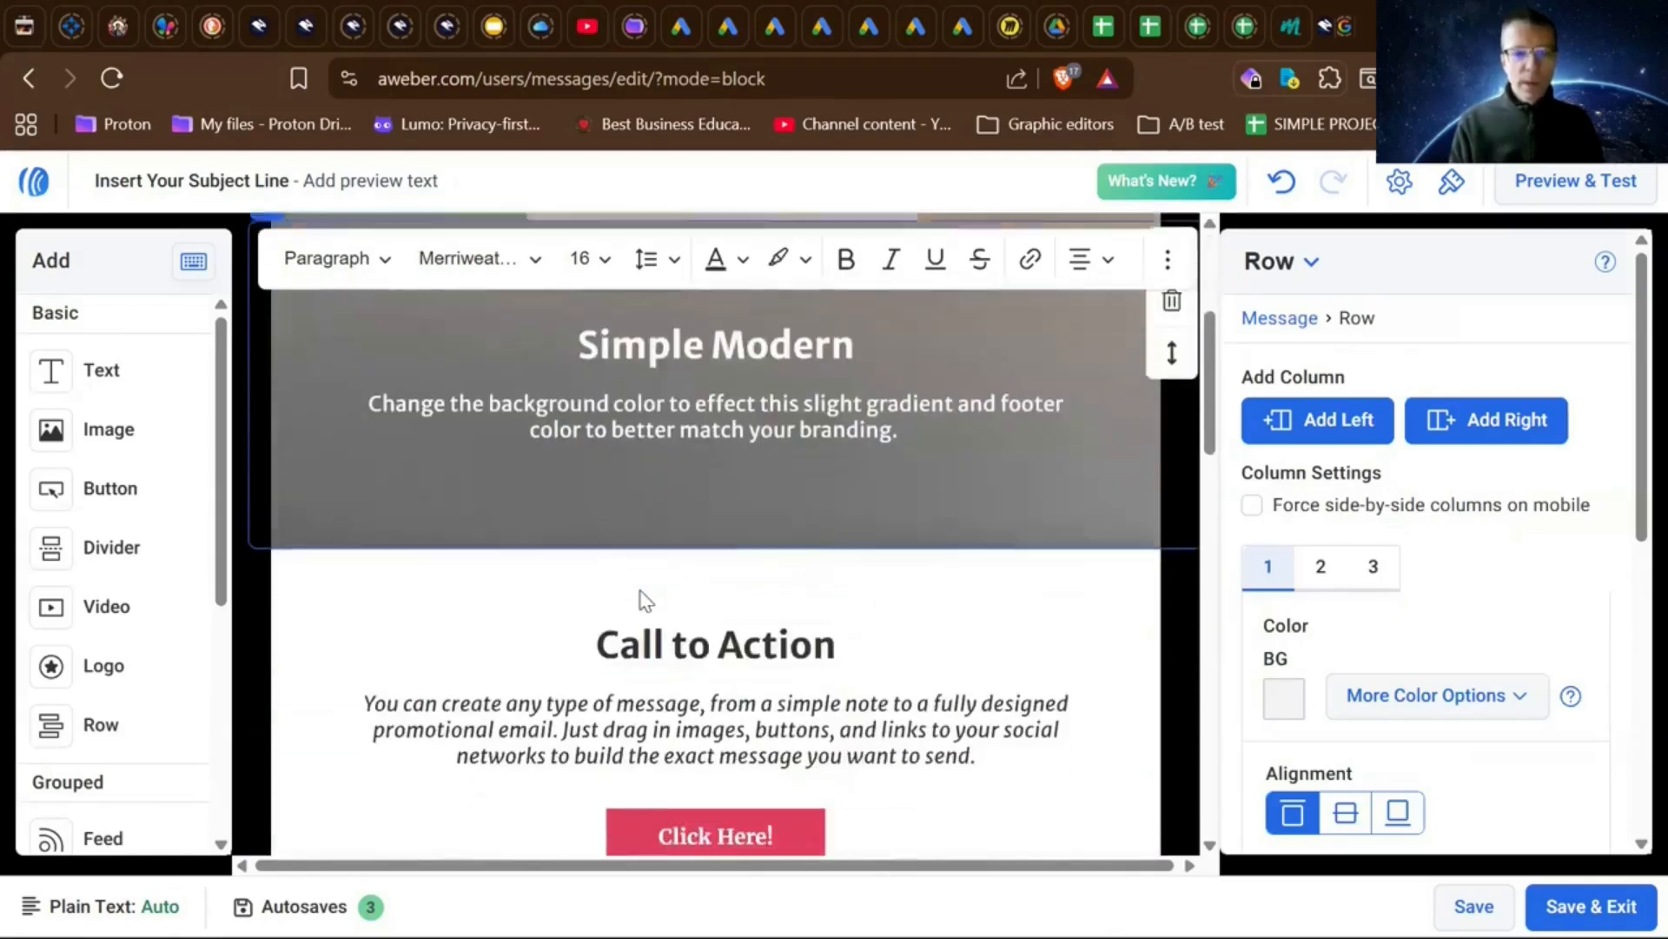
scroll(641, 600, "up", 6)
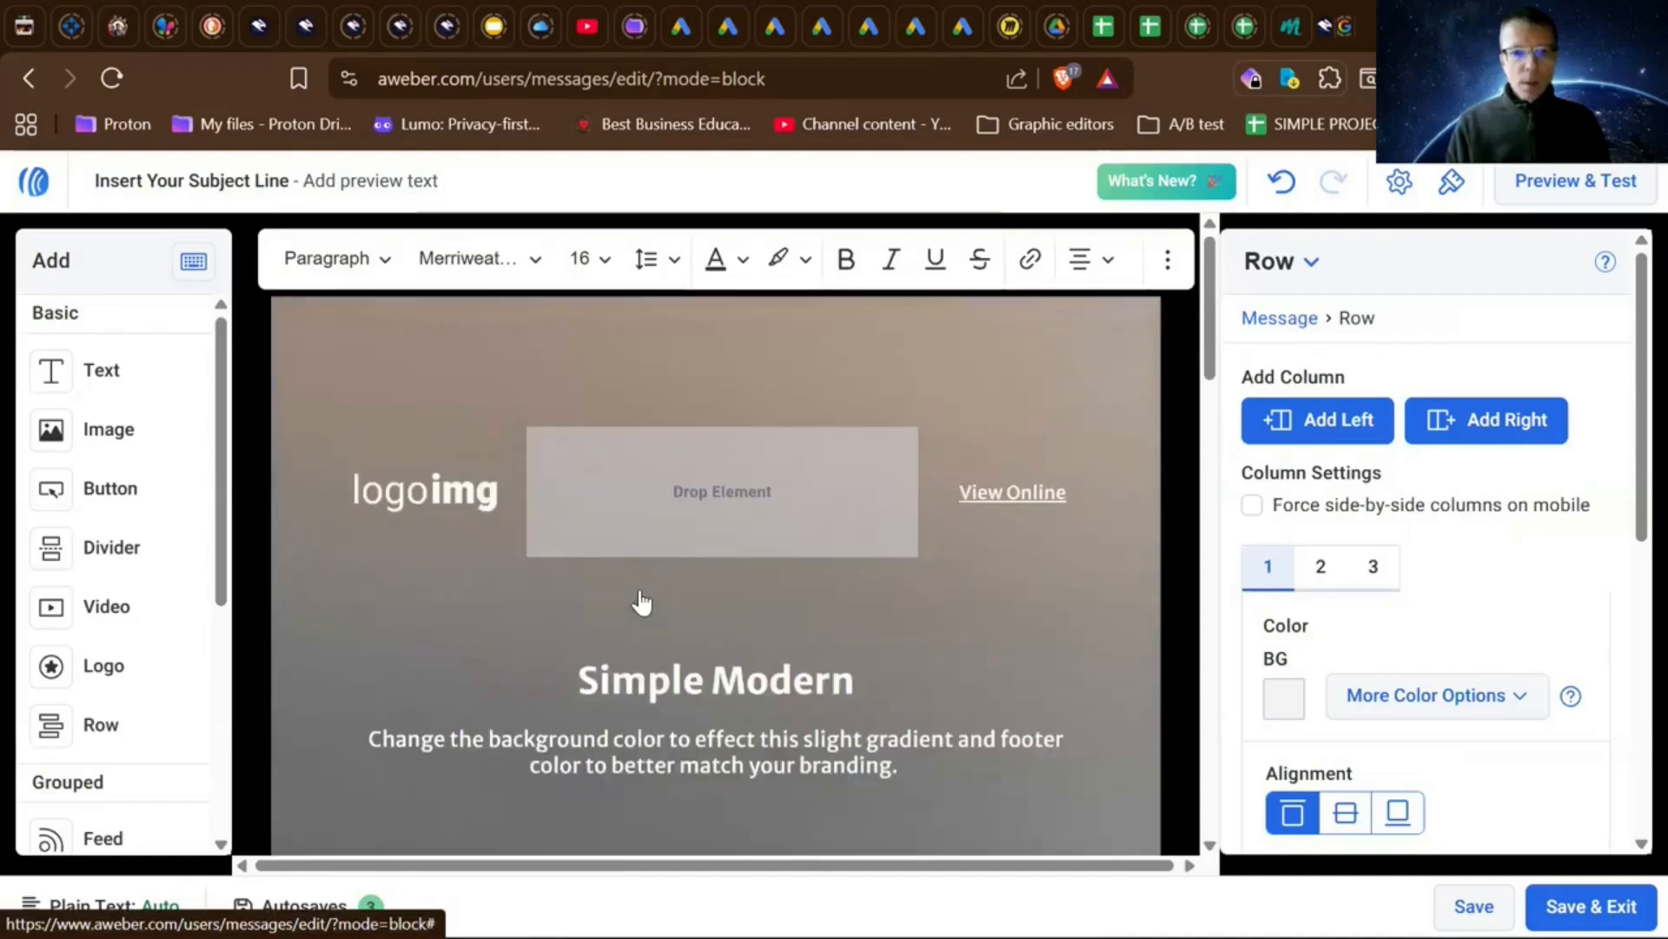
scroll(641, 600, "down", 7)
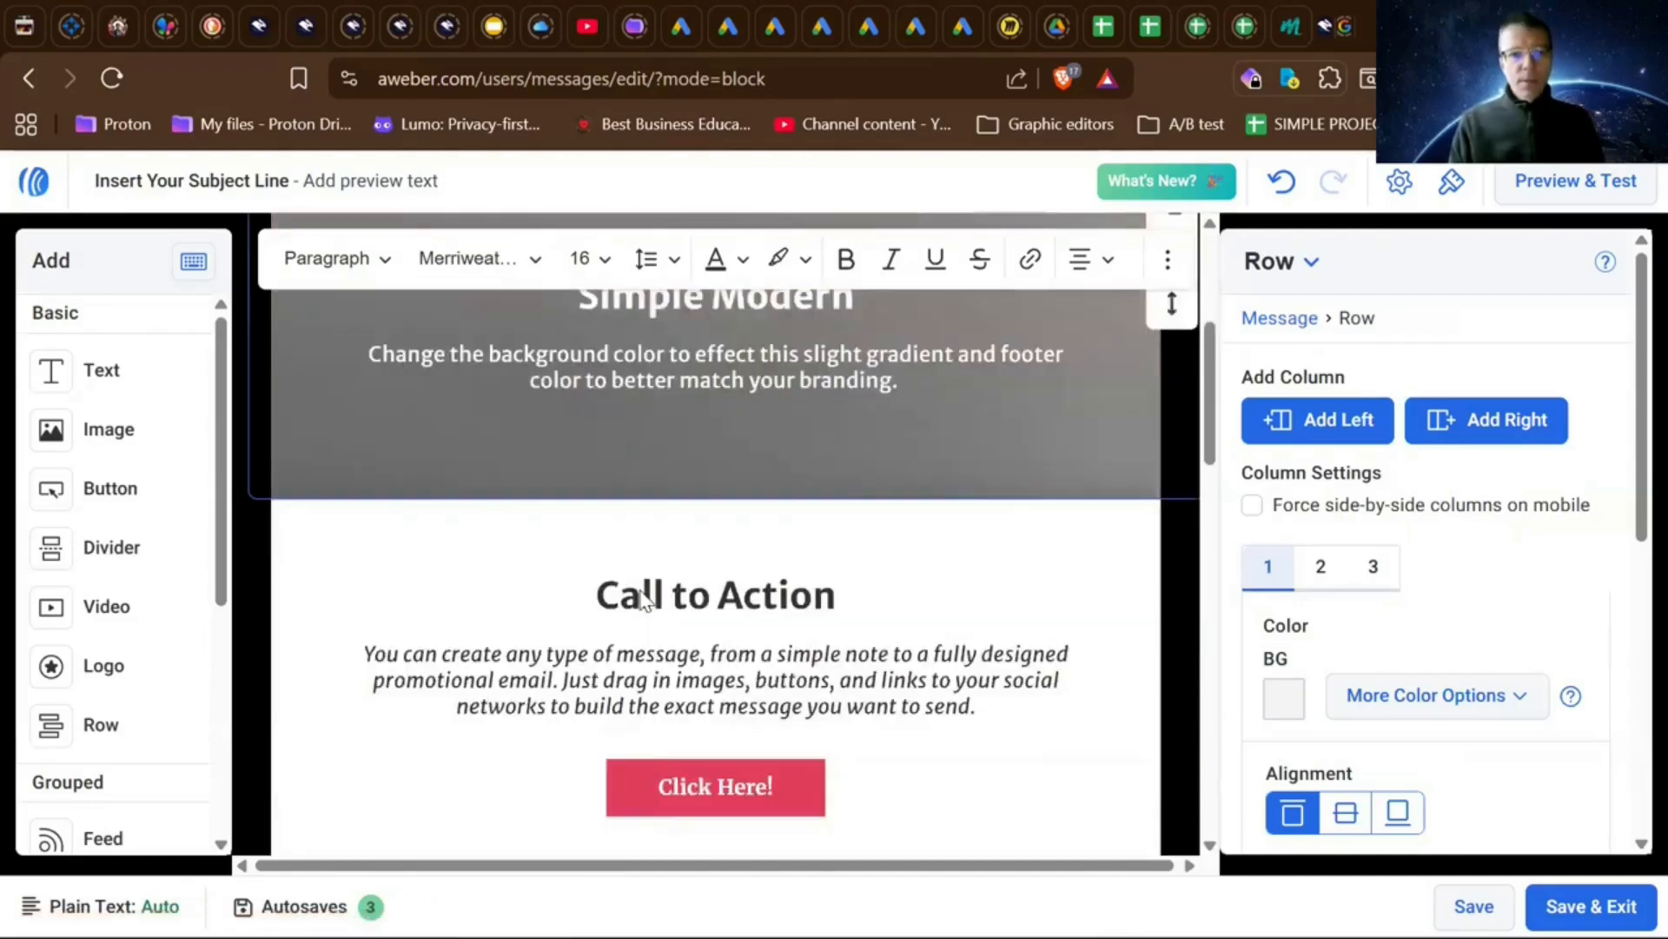
scroll(642, 591, "down", 5)
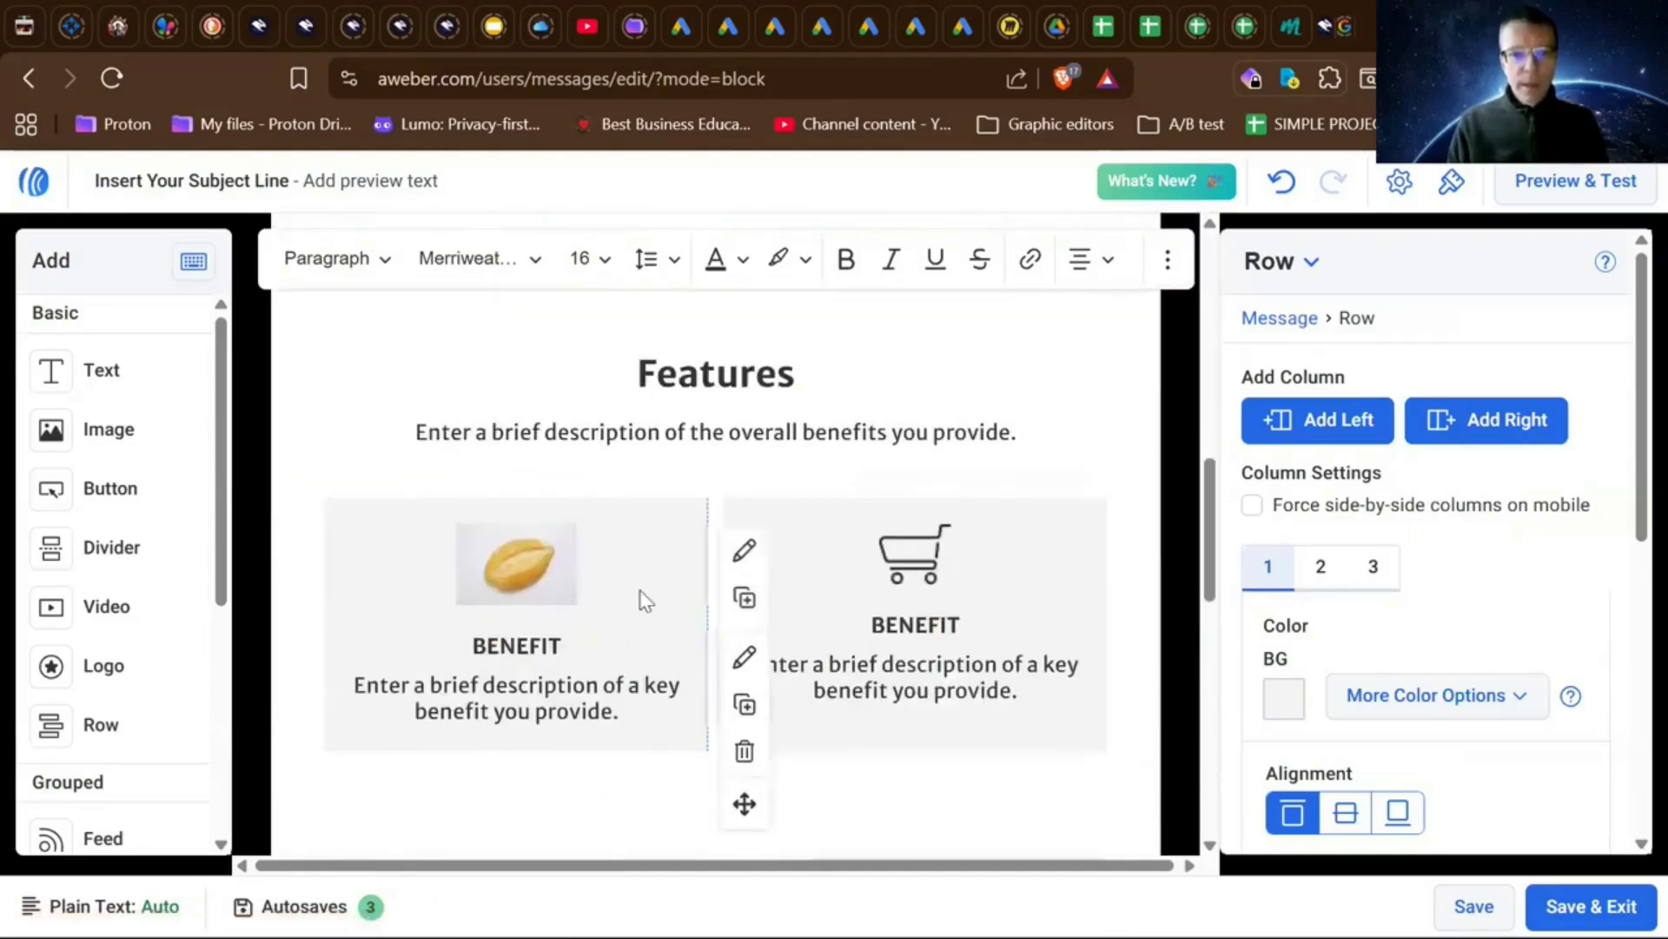
scroll(641, 596, "down", 5)
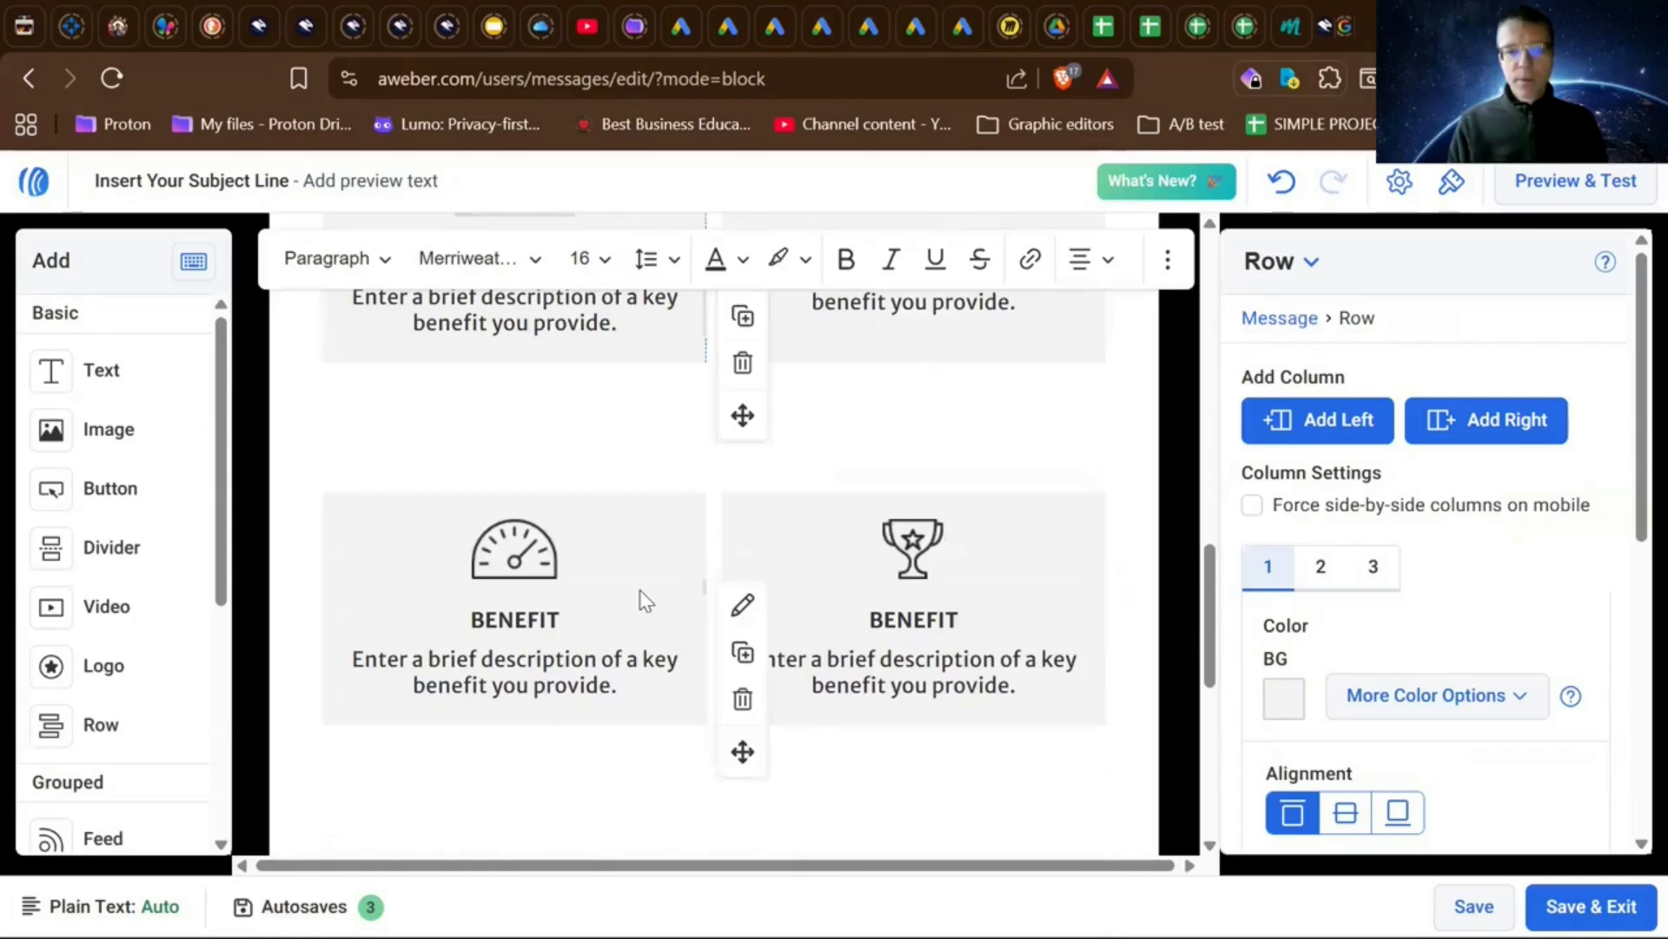
scroll(644, 600, "down", 8)
scroll(644, 600, "up", 1)
scroll(642, 593, "up", 7)
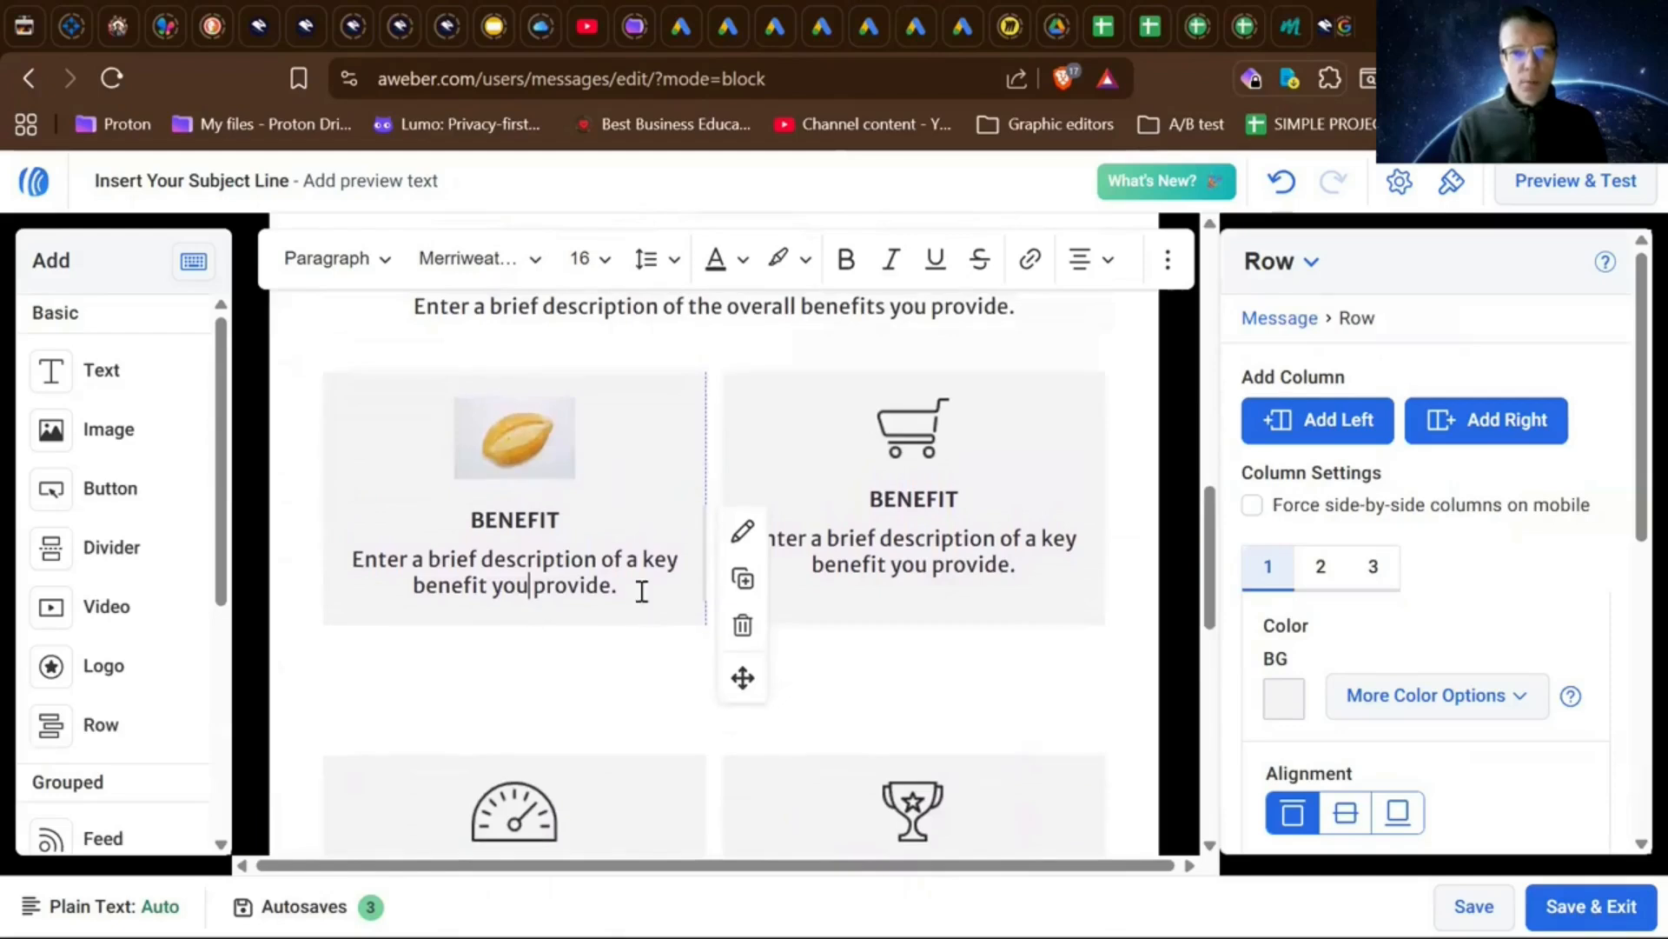
- Review the whole email layout, from the logo header through the Features benefit boxes to the Contact Us section and social footer
scroll(641, 591, "down", 3)
scroll(641, 591, "up", 8)
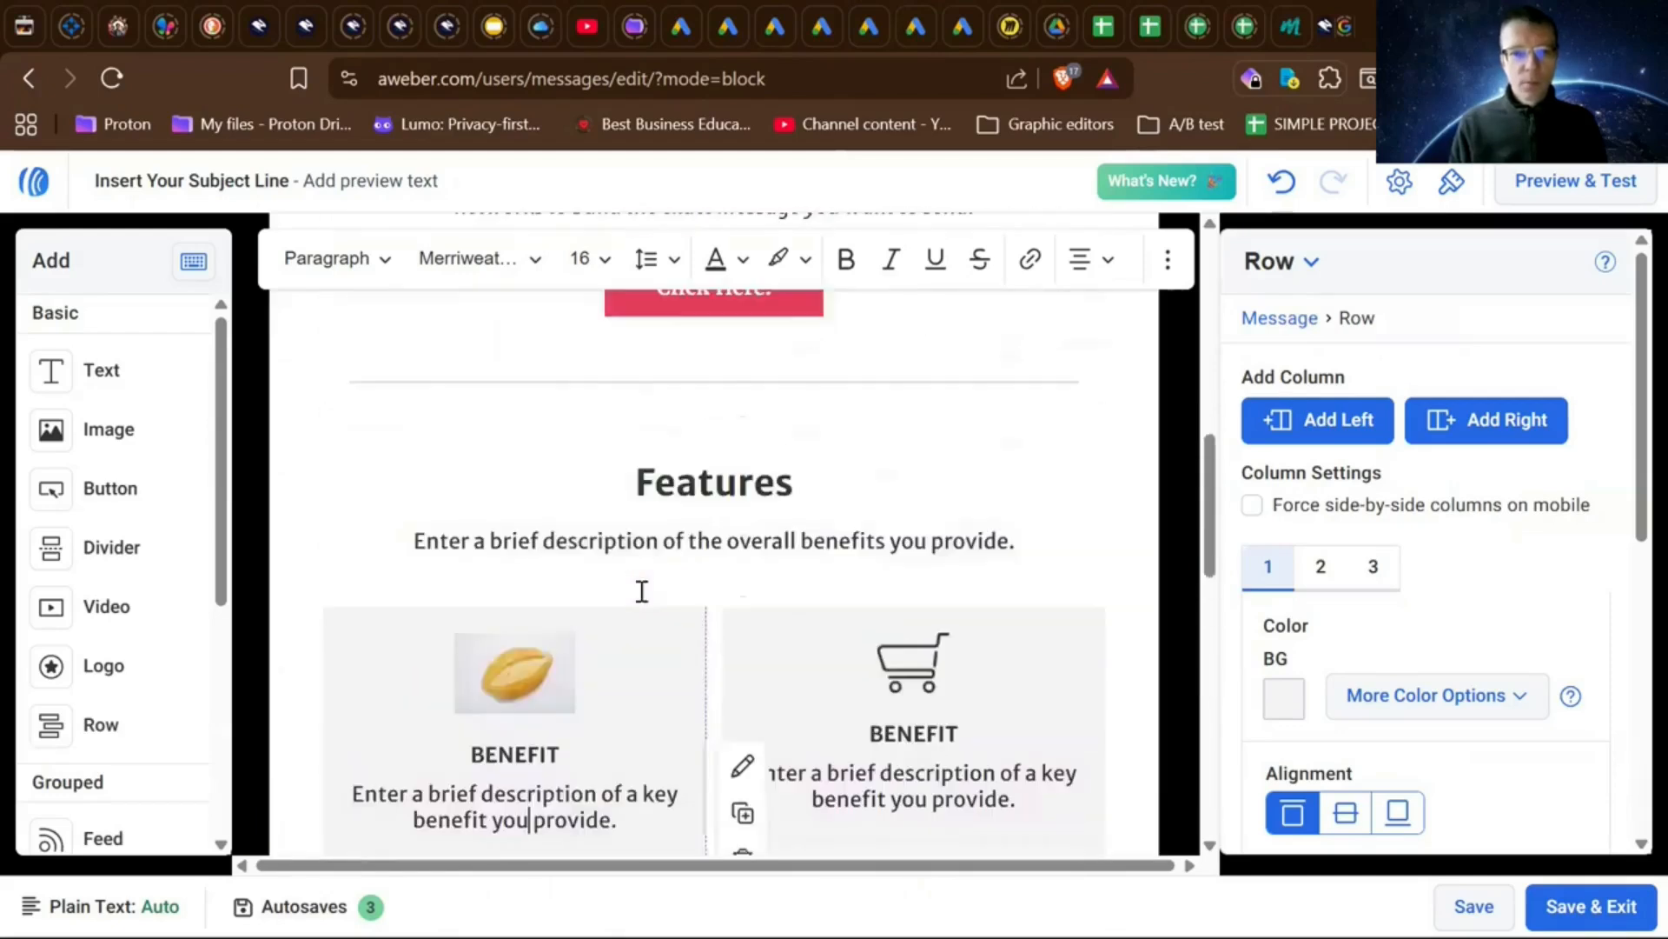
scroll(642, 591, "up", 5)
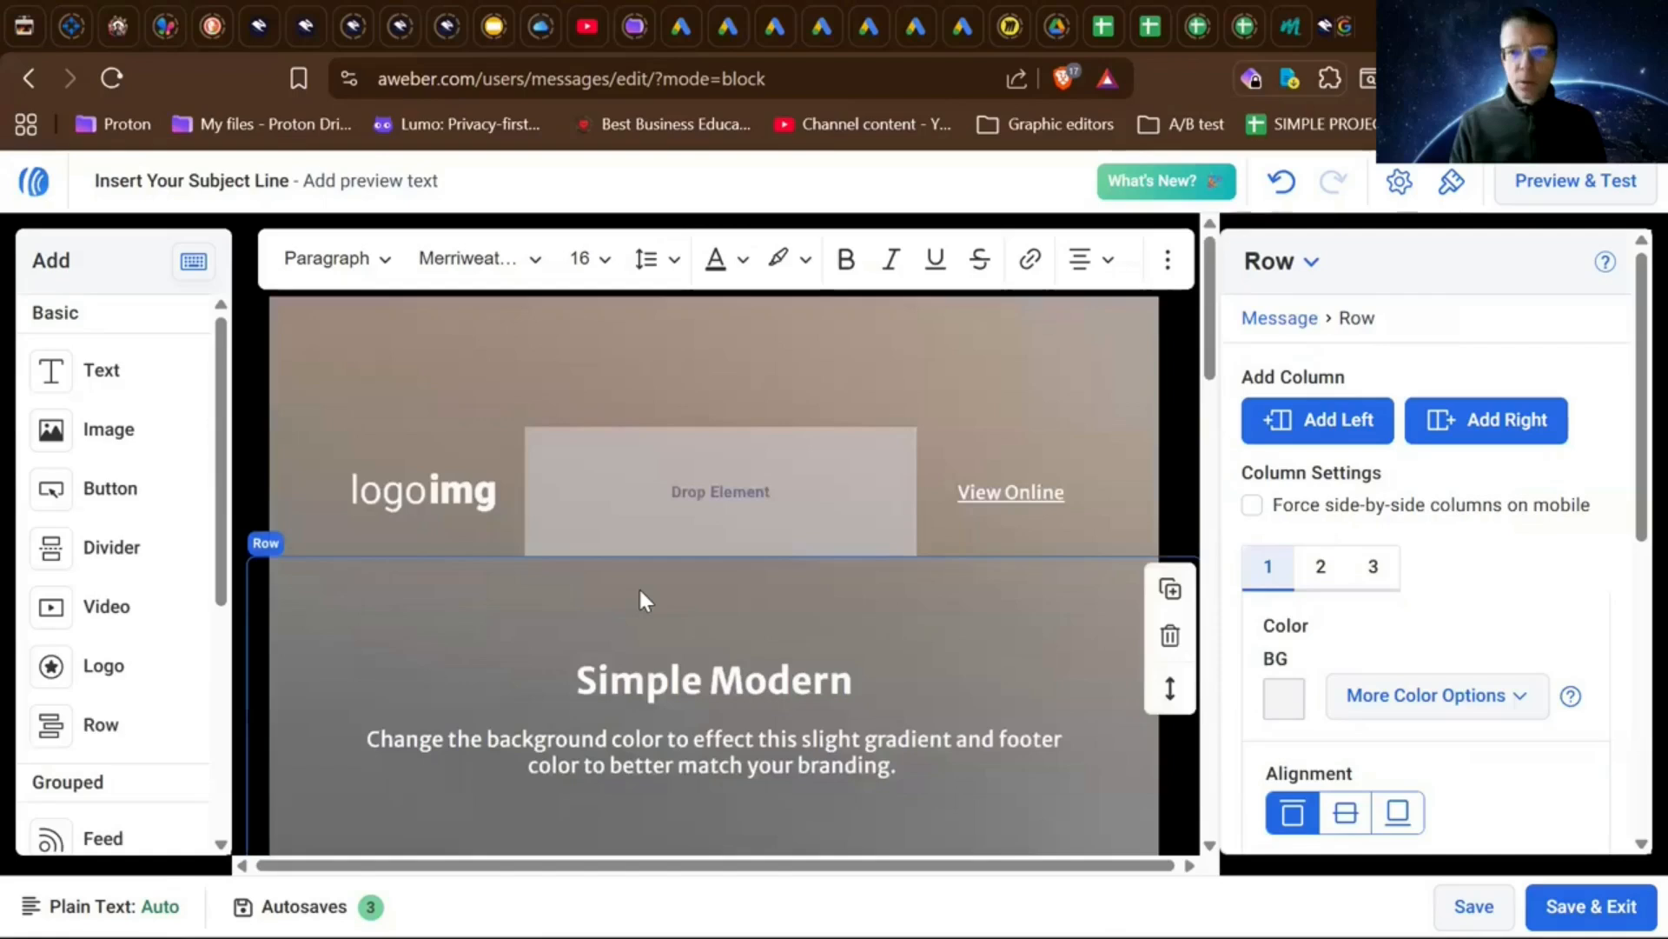
scroll(641, 591, "down", 3)
scroll(644, 600, "down", 5)
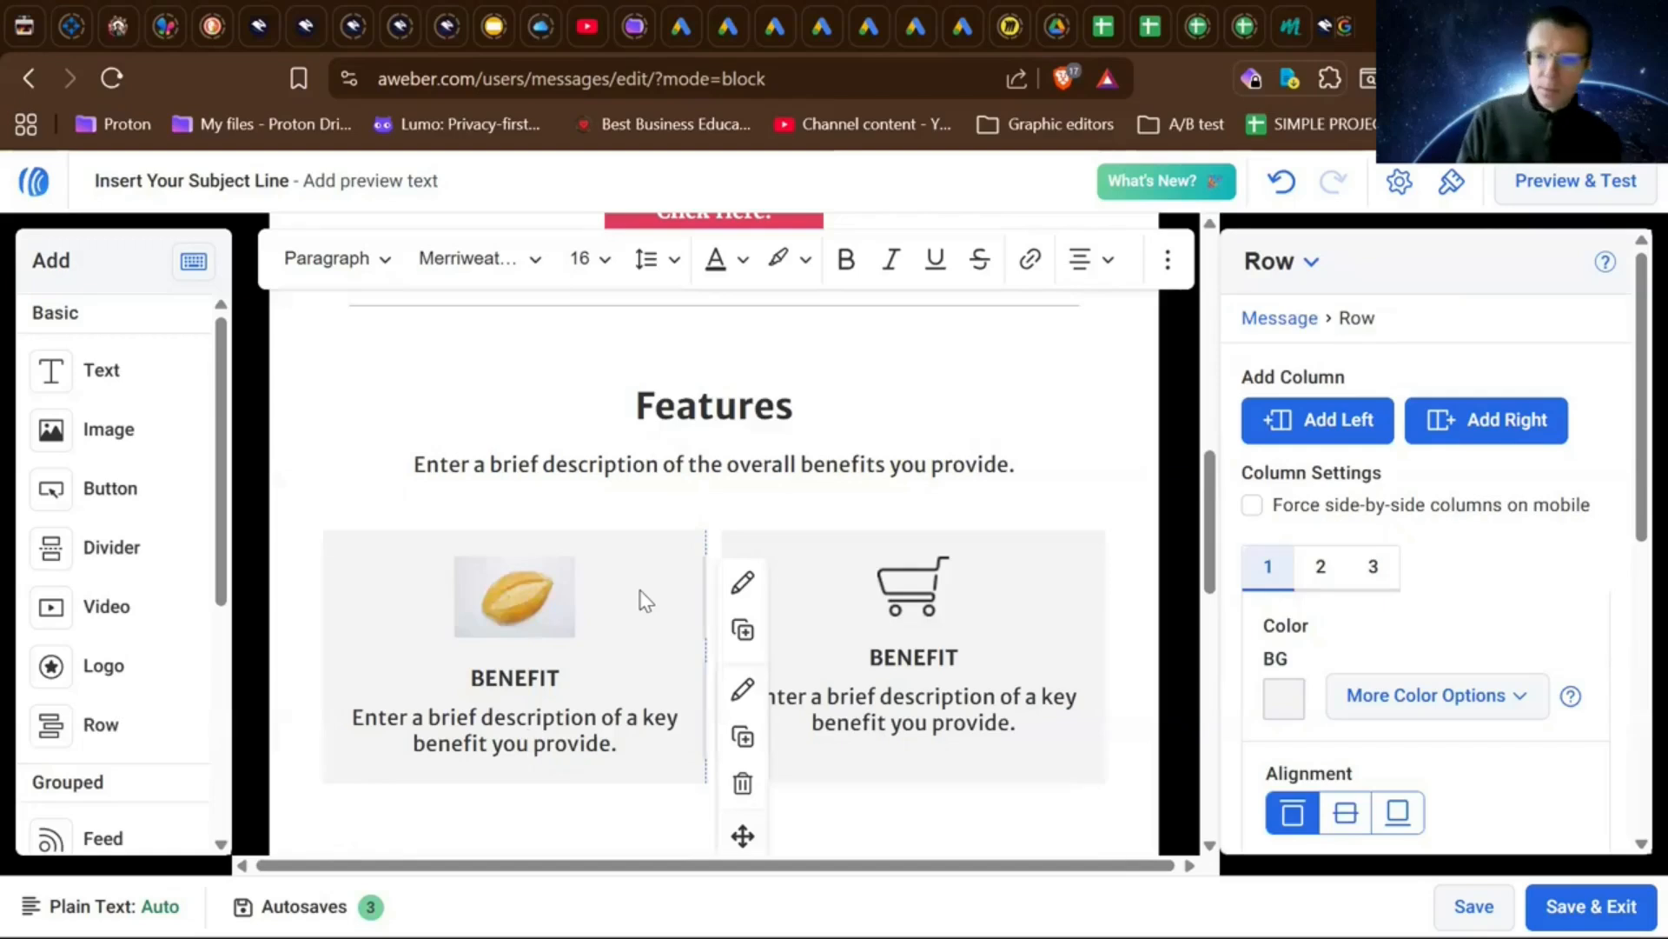
scroll(645, 600, "down", 4)
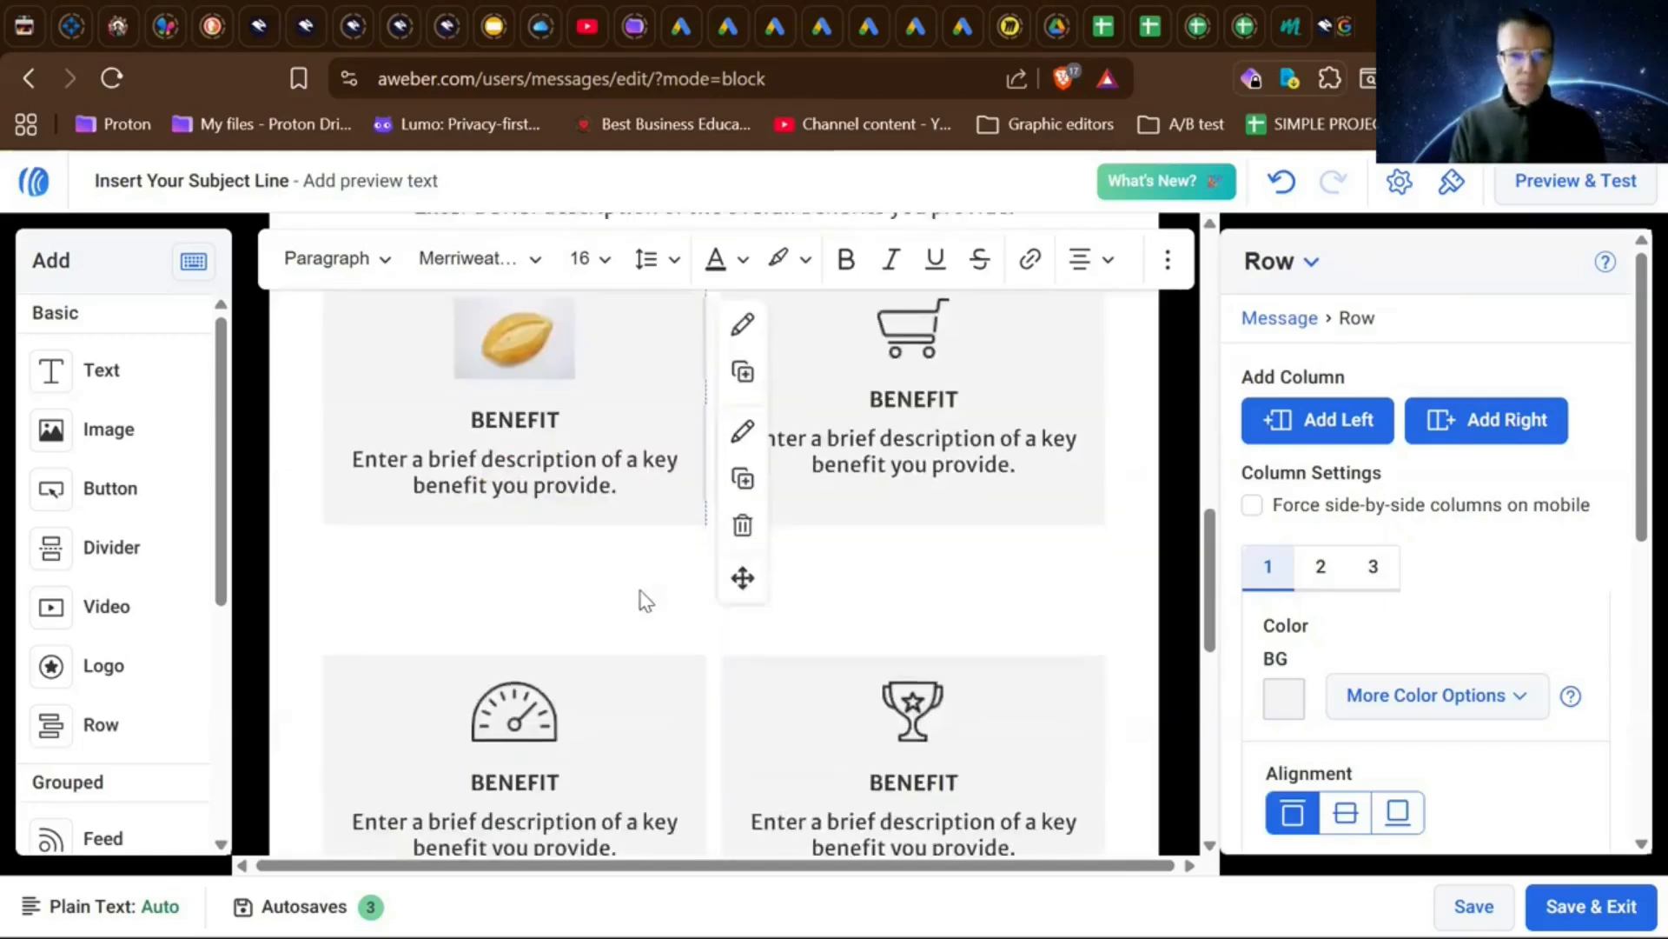
scroll(644, 600, "down", 4)
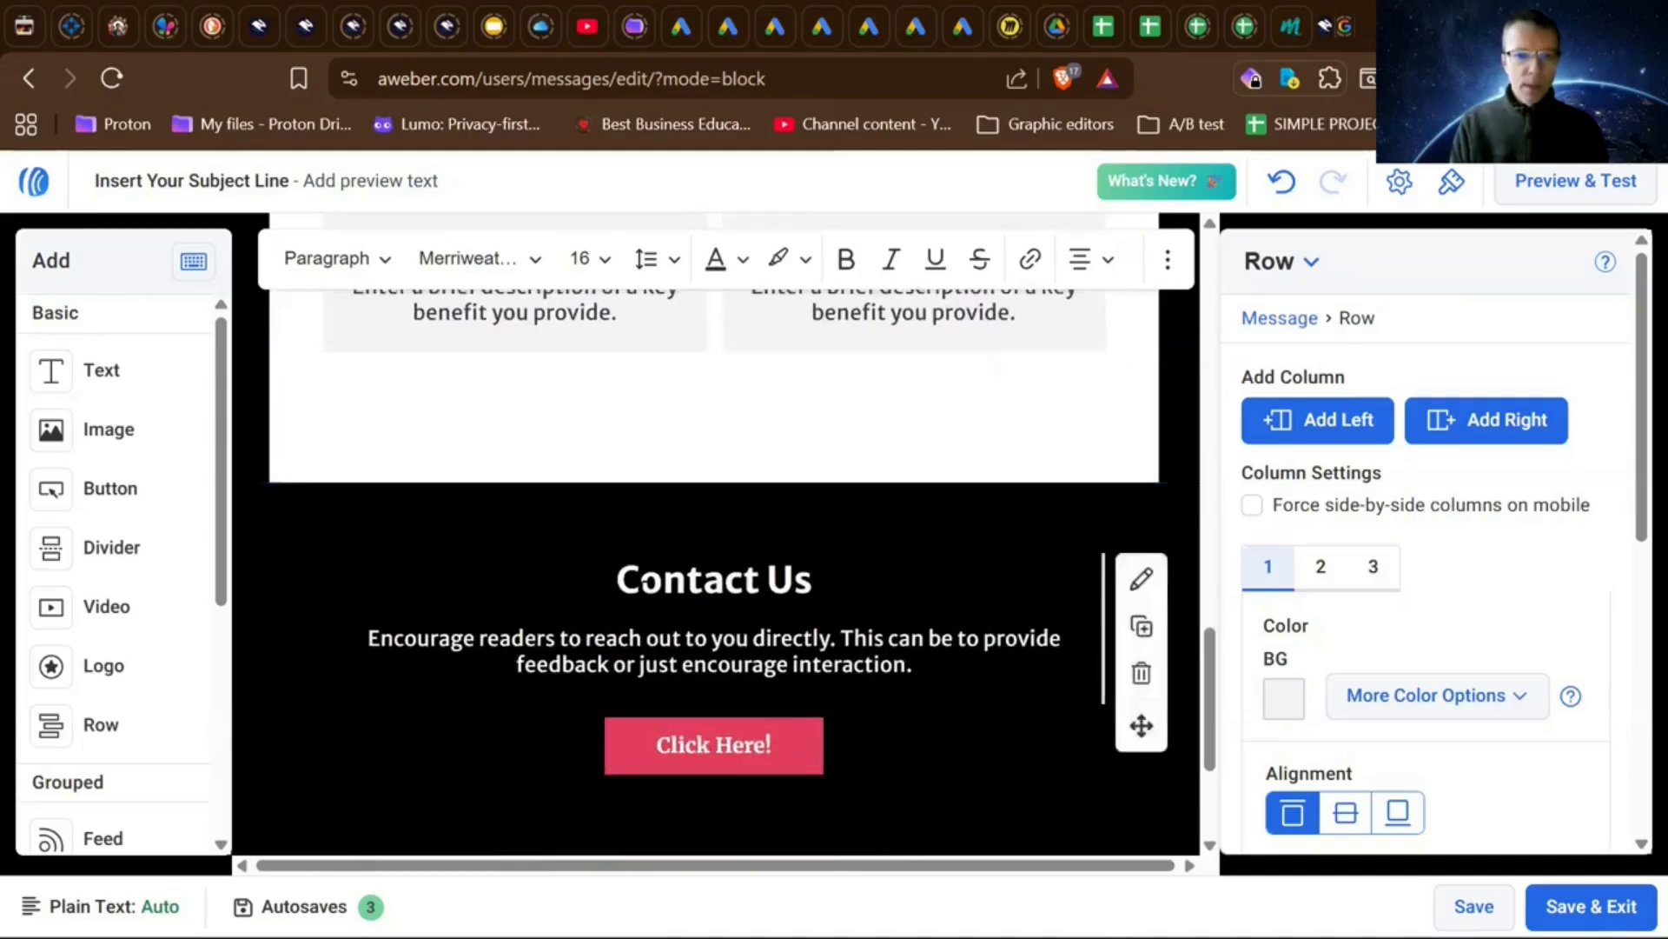
scroll(644, 600, "up", 5)
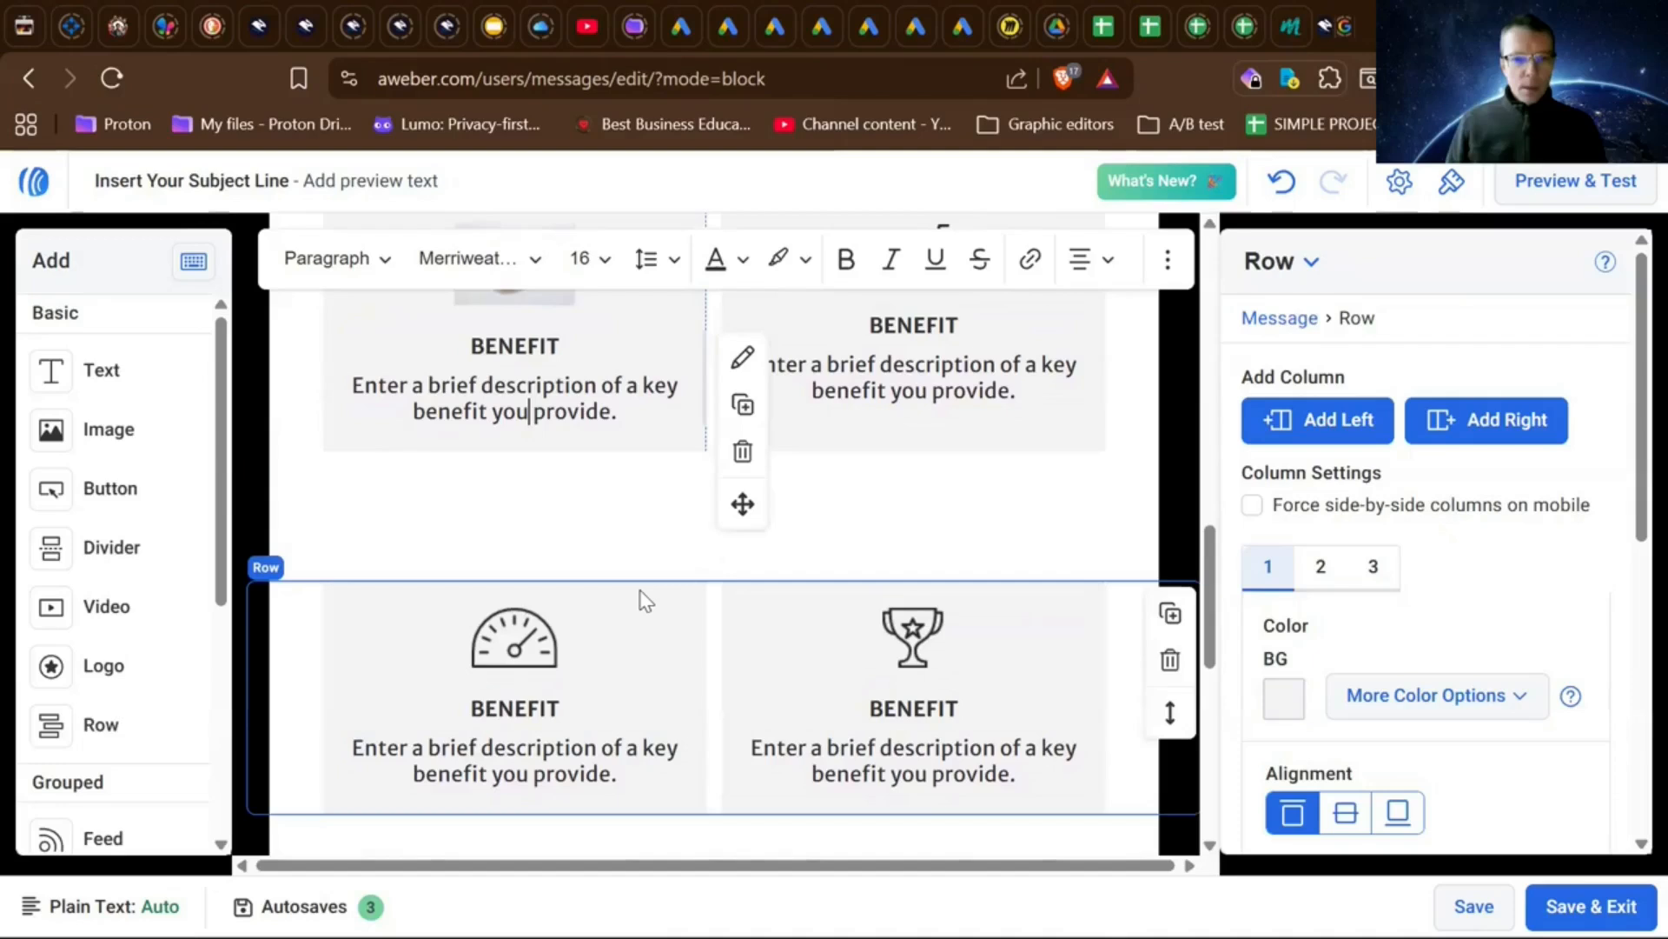
scroll(645, 600, "up", 3)
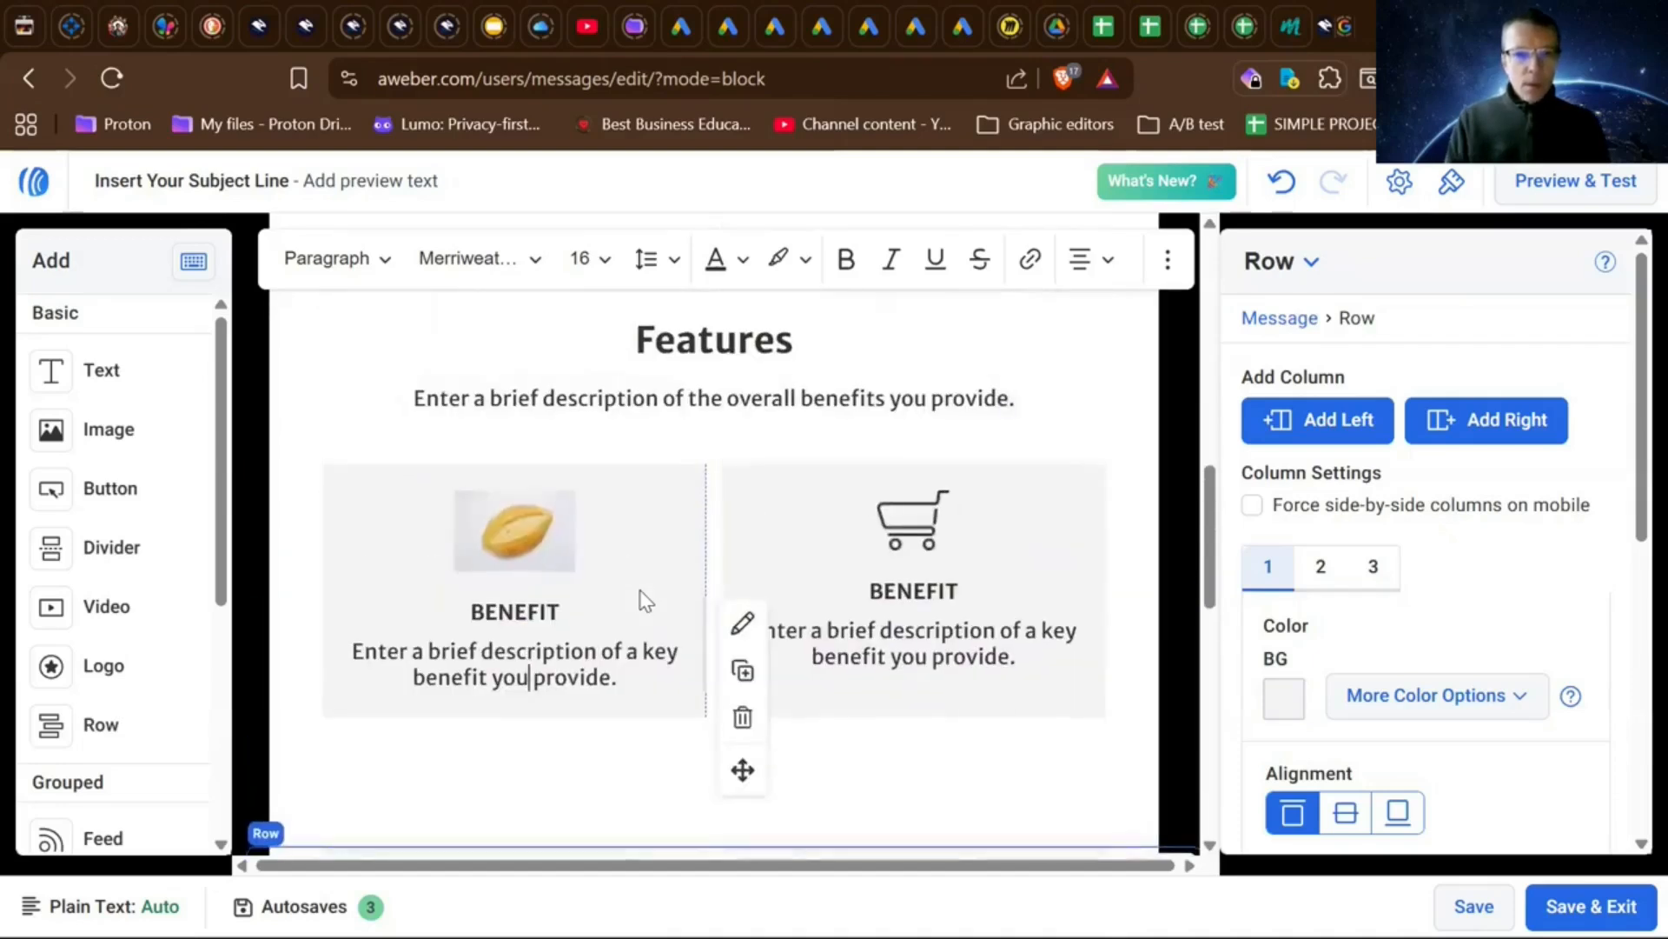
scroll(645, 600, "up", 10)
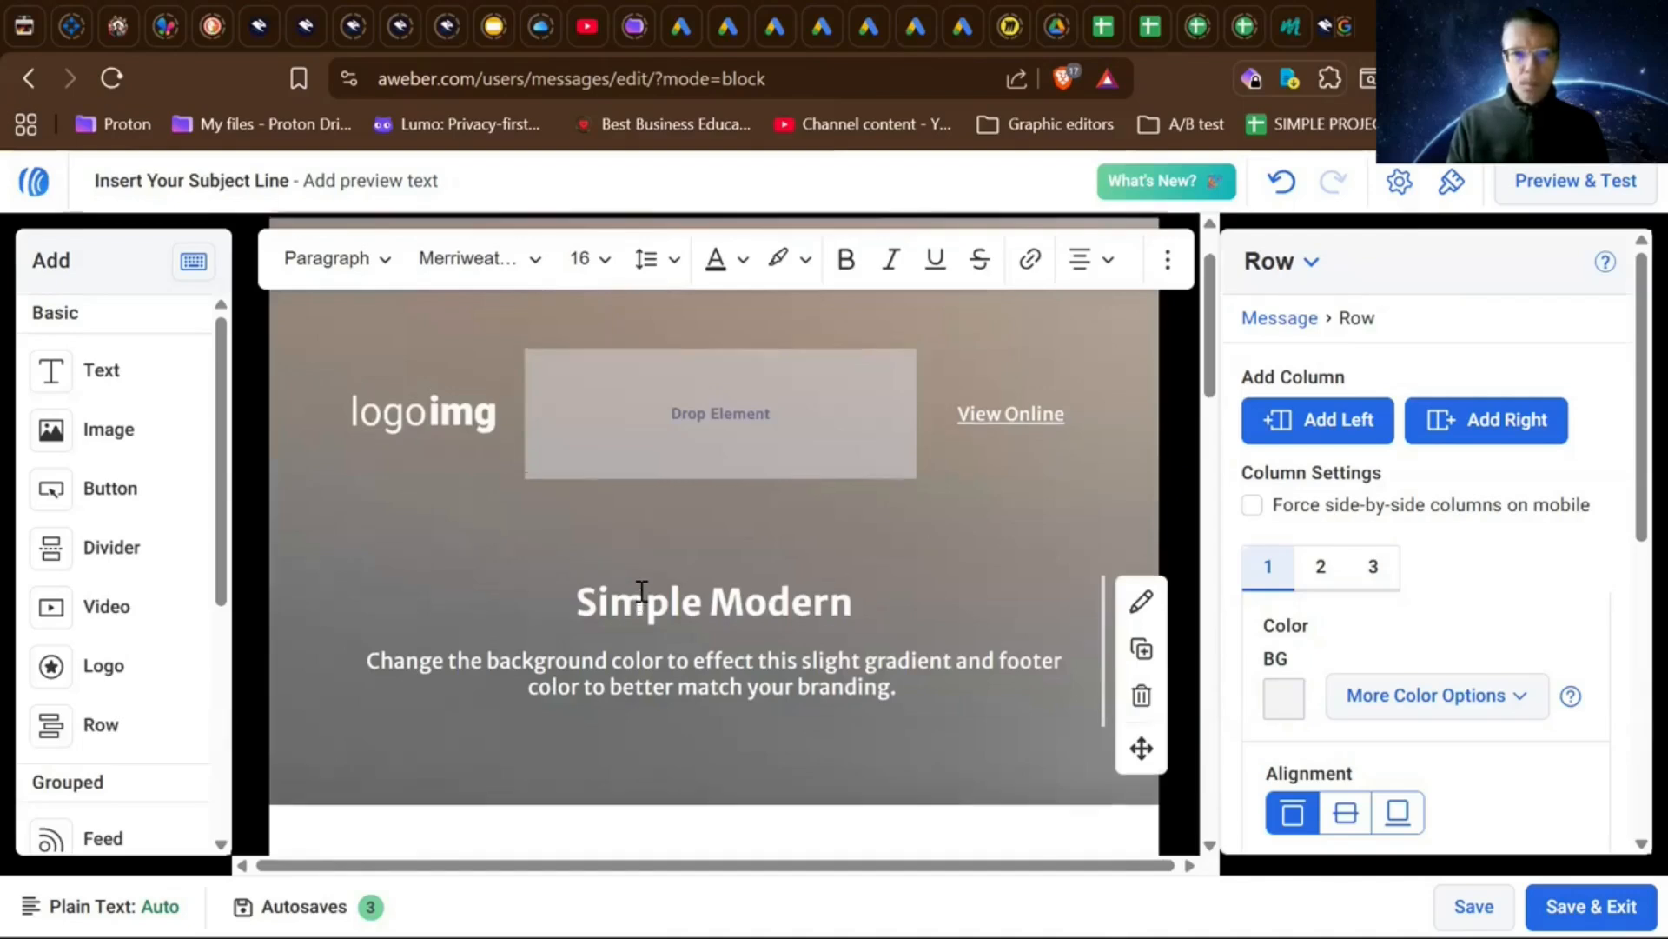
scroll(639, 590, "down", 8)
scroll(640, 591, "down", 8)
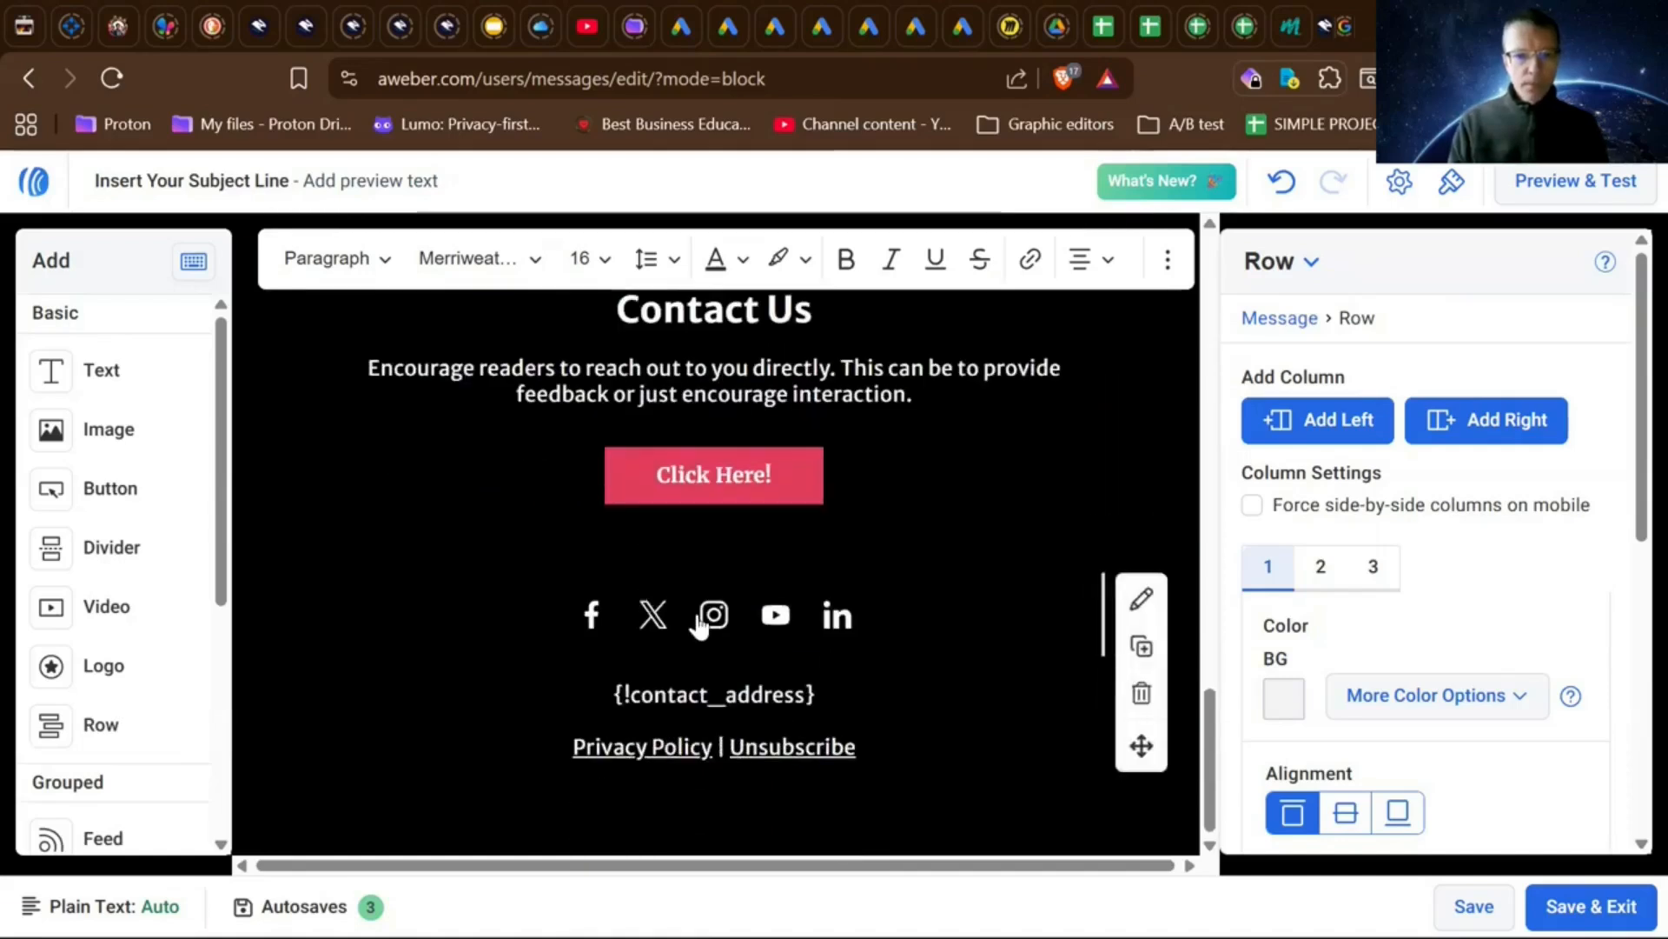
scroll(701, 622, "up", 6)
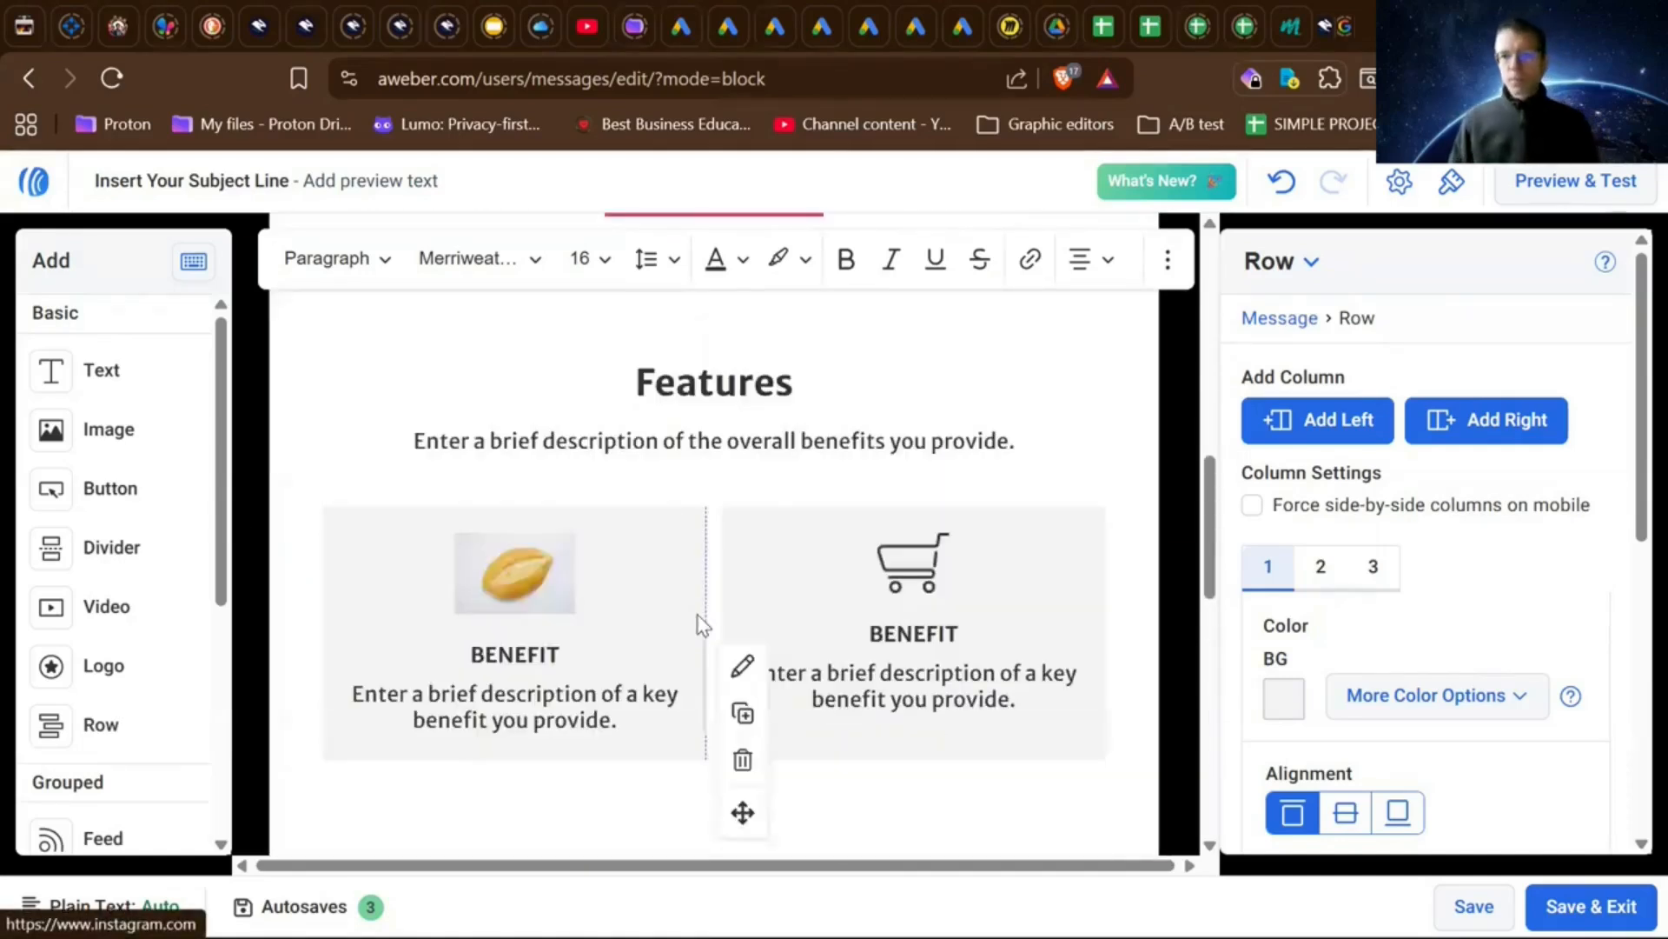
scroll(701, 622, "up", 10)
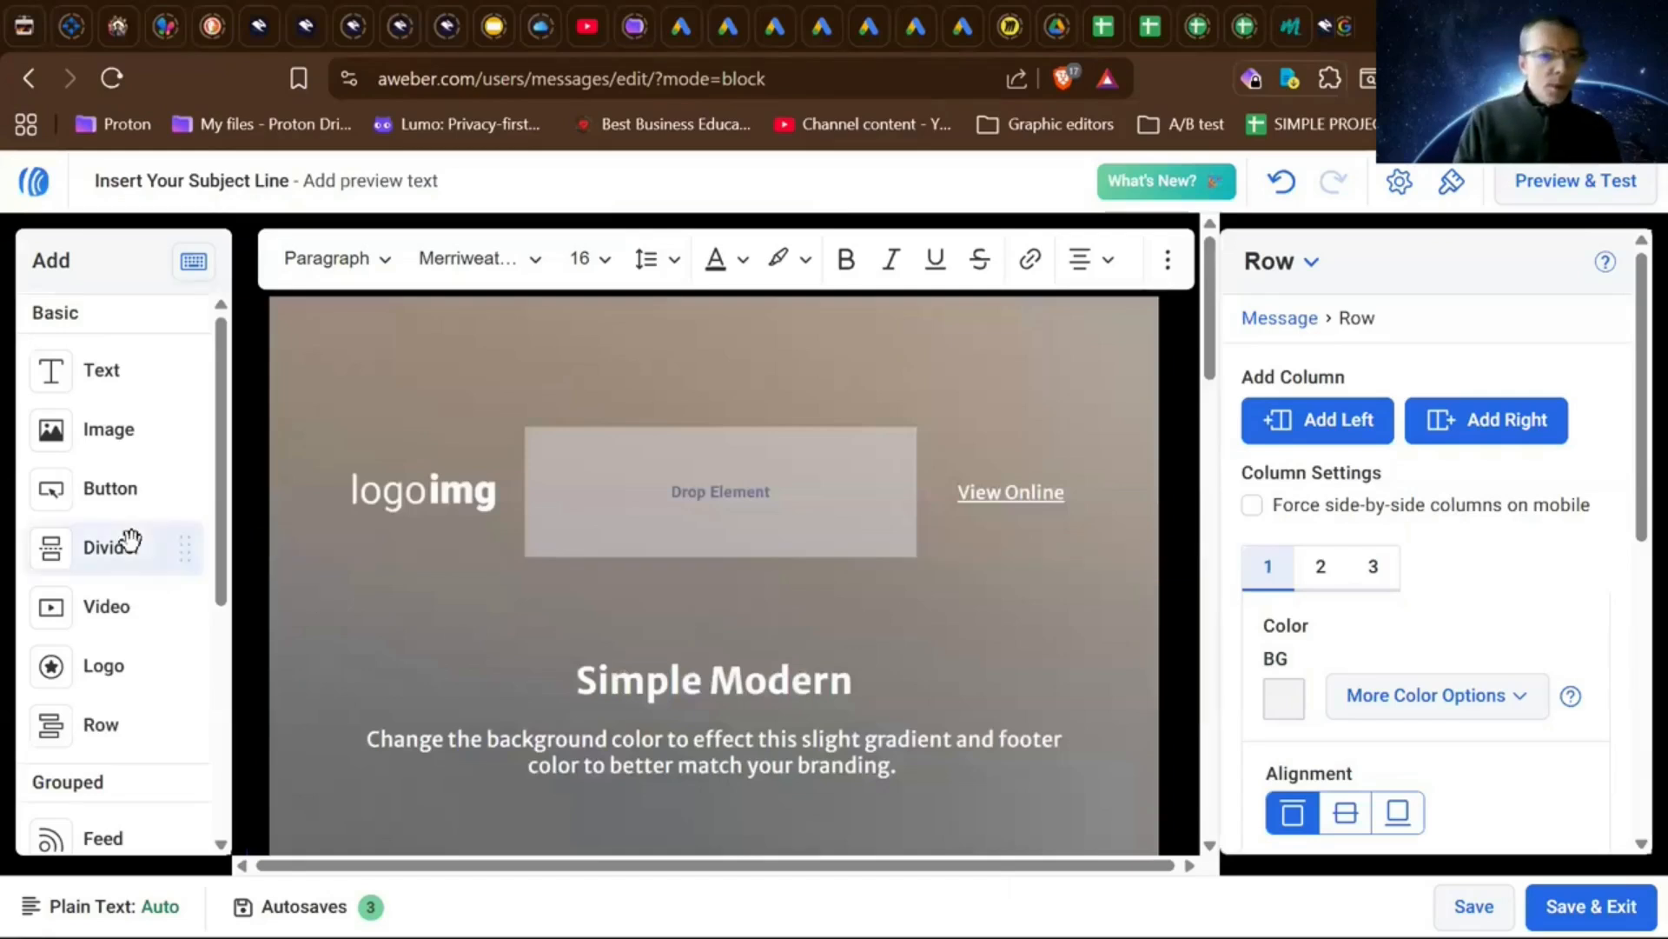
- Add a text element reading "My text here" to the empty middle column of the logo header row
scroll(130, 542, "down", 5)
scroll(132, 547, "up", 3)
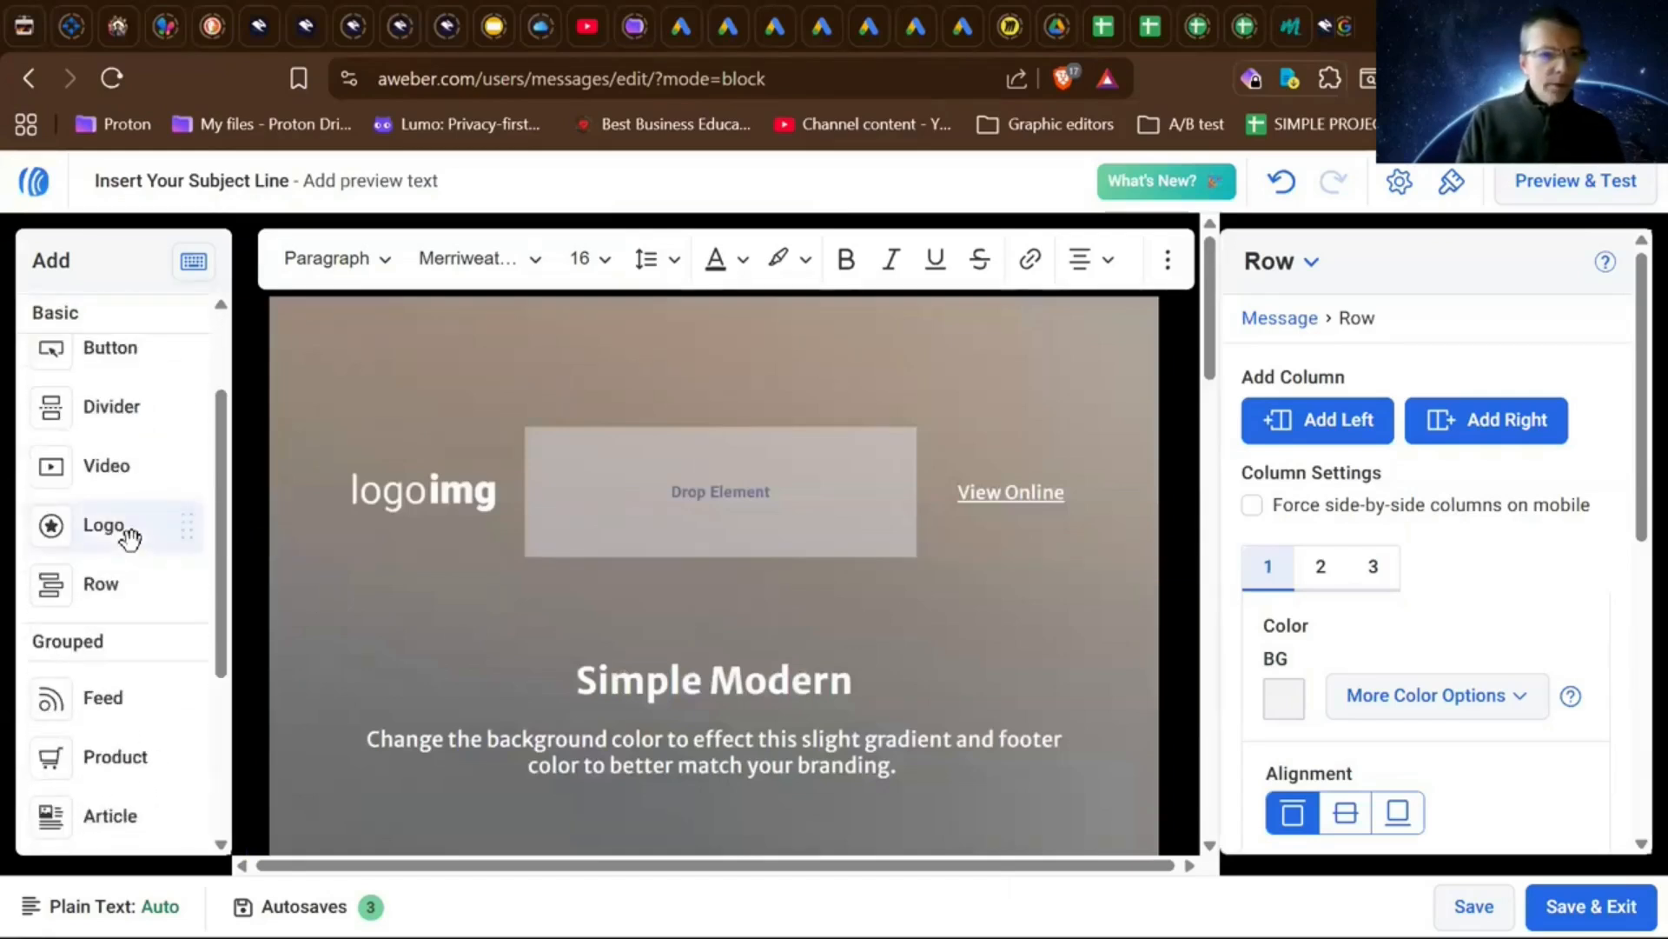
mouse_move(104, 531)
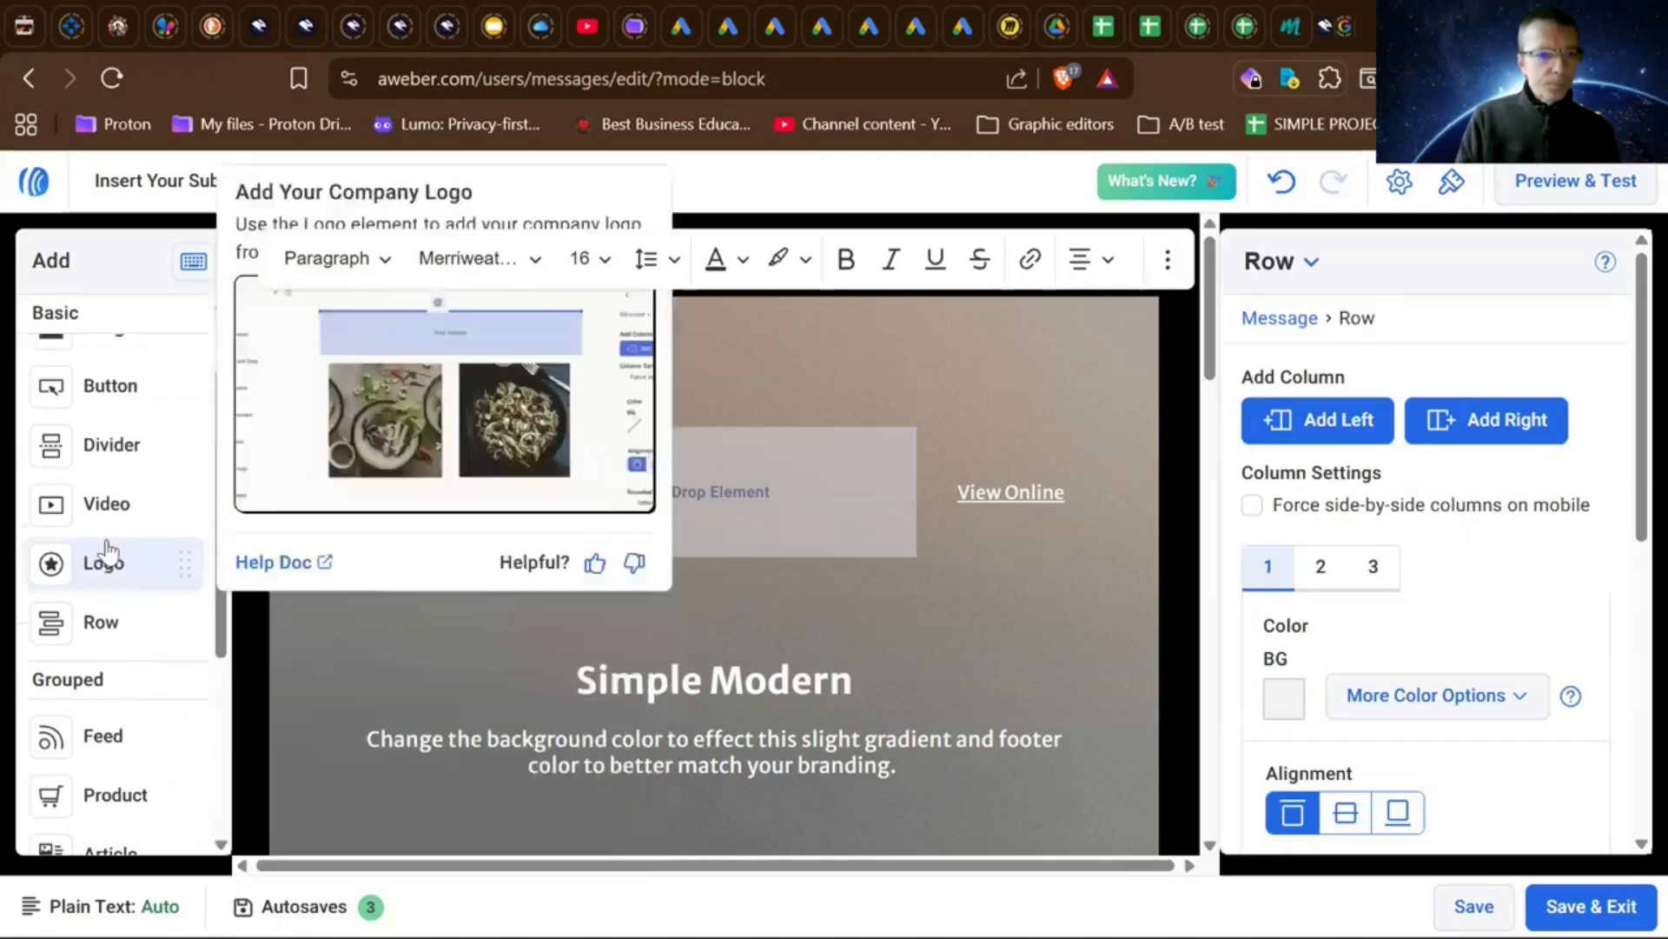
scroll(104, 531, "up", 2)
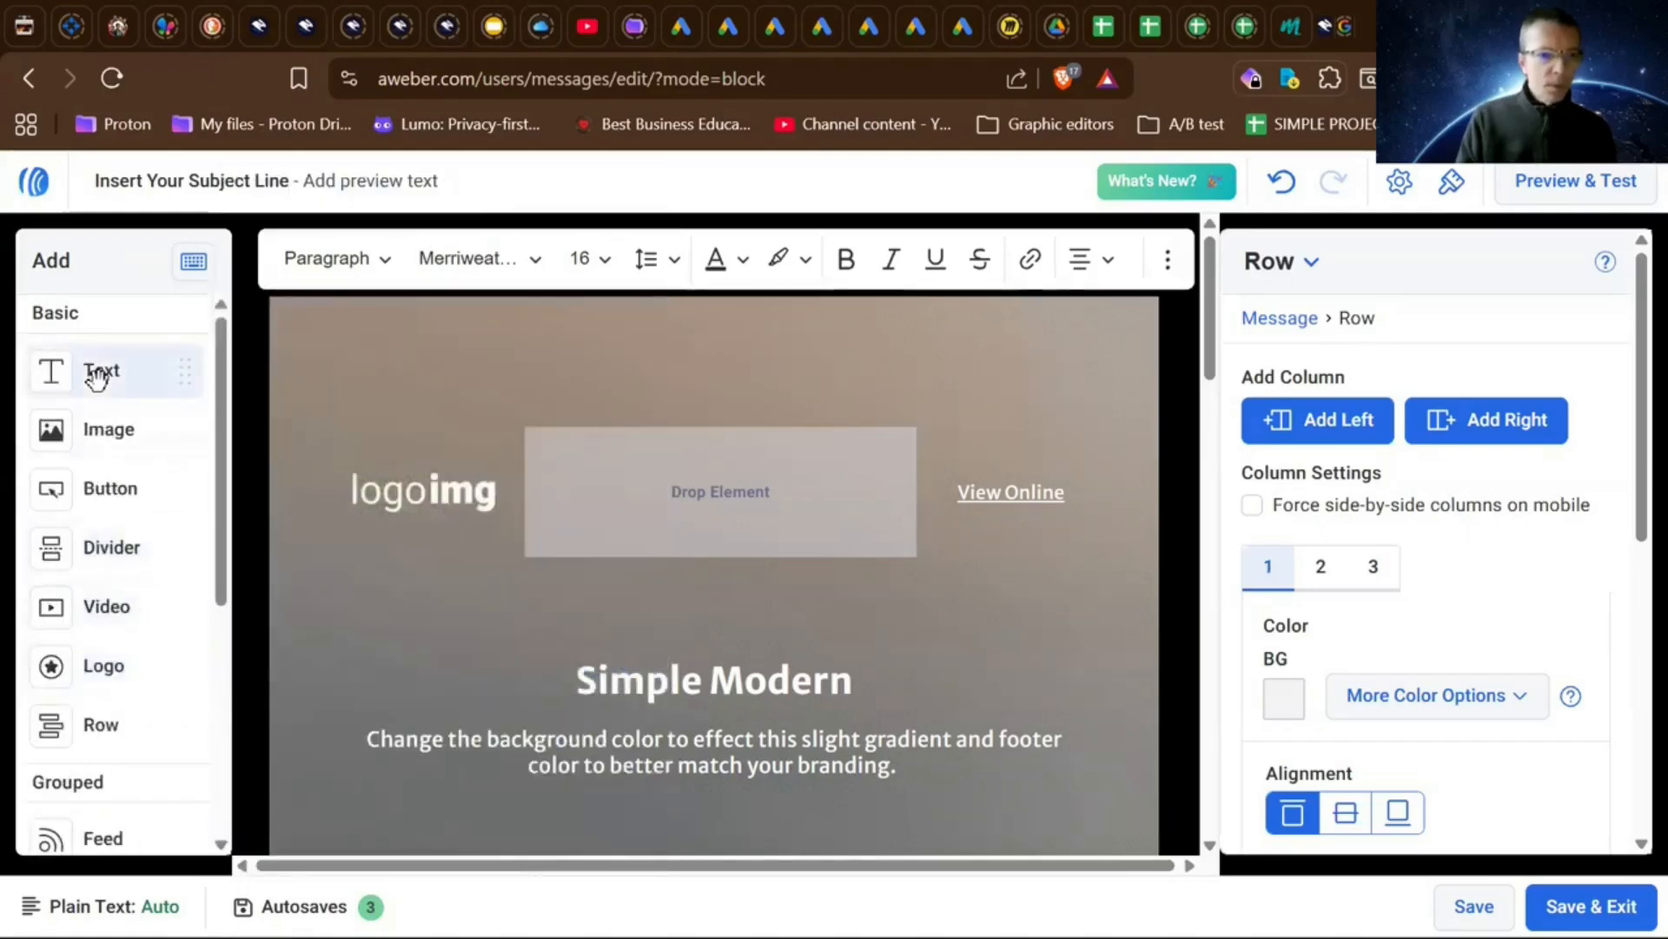
mouse_move(98, 375)
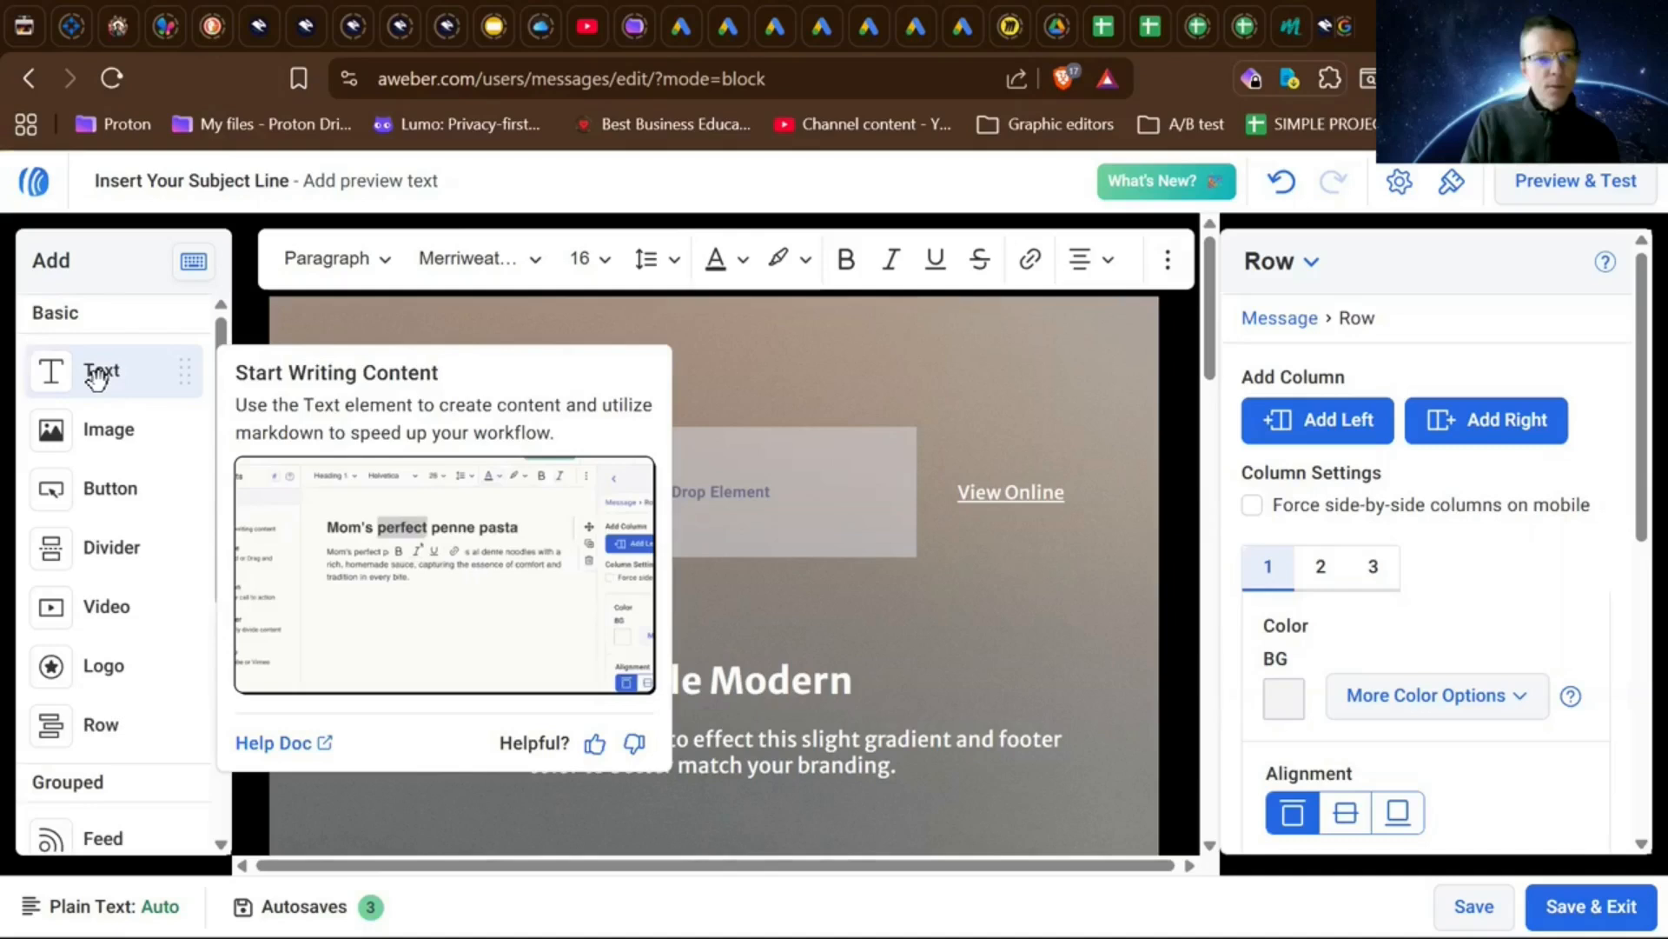
left_click_drag(48, 370, 705, 511)
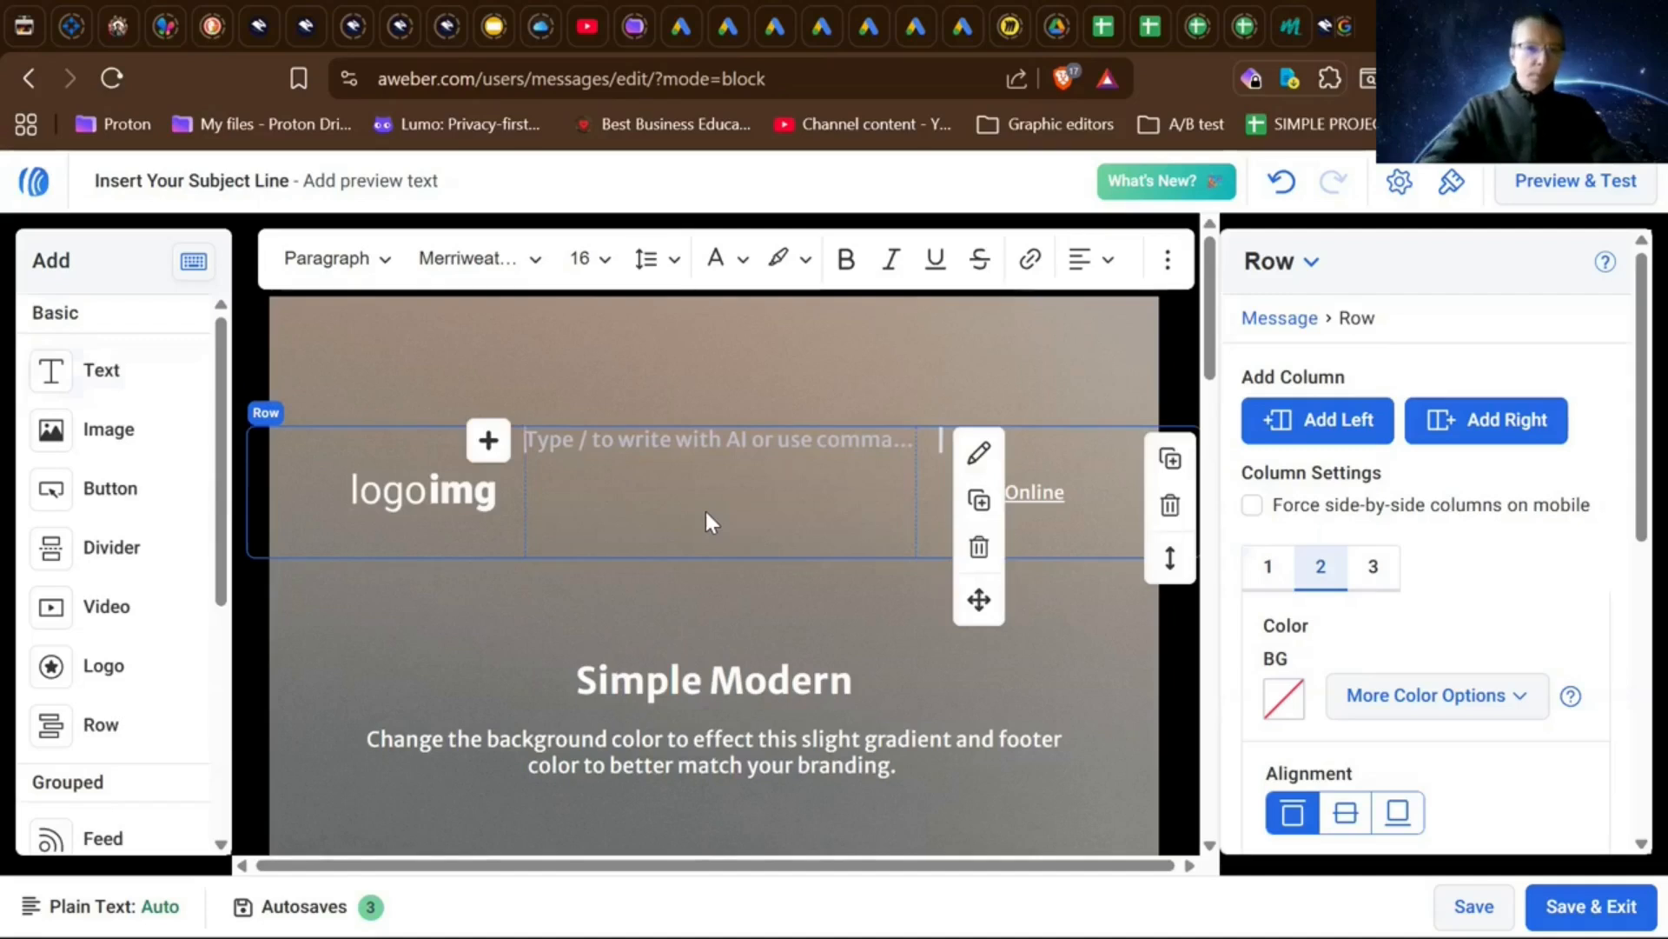
type("My text here")
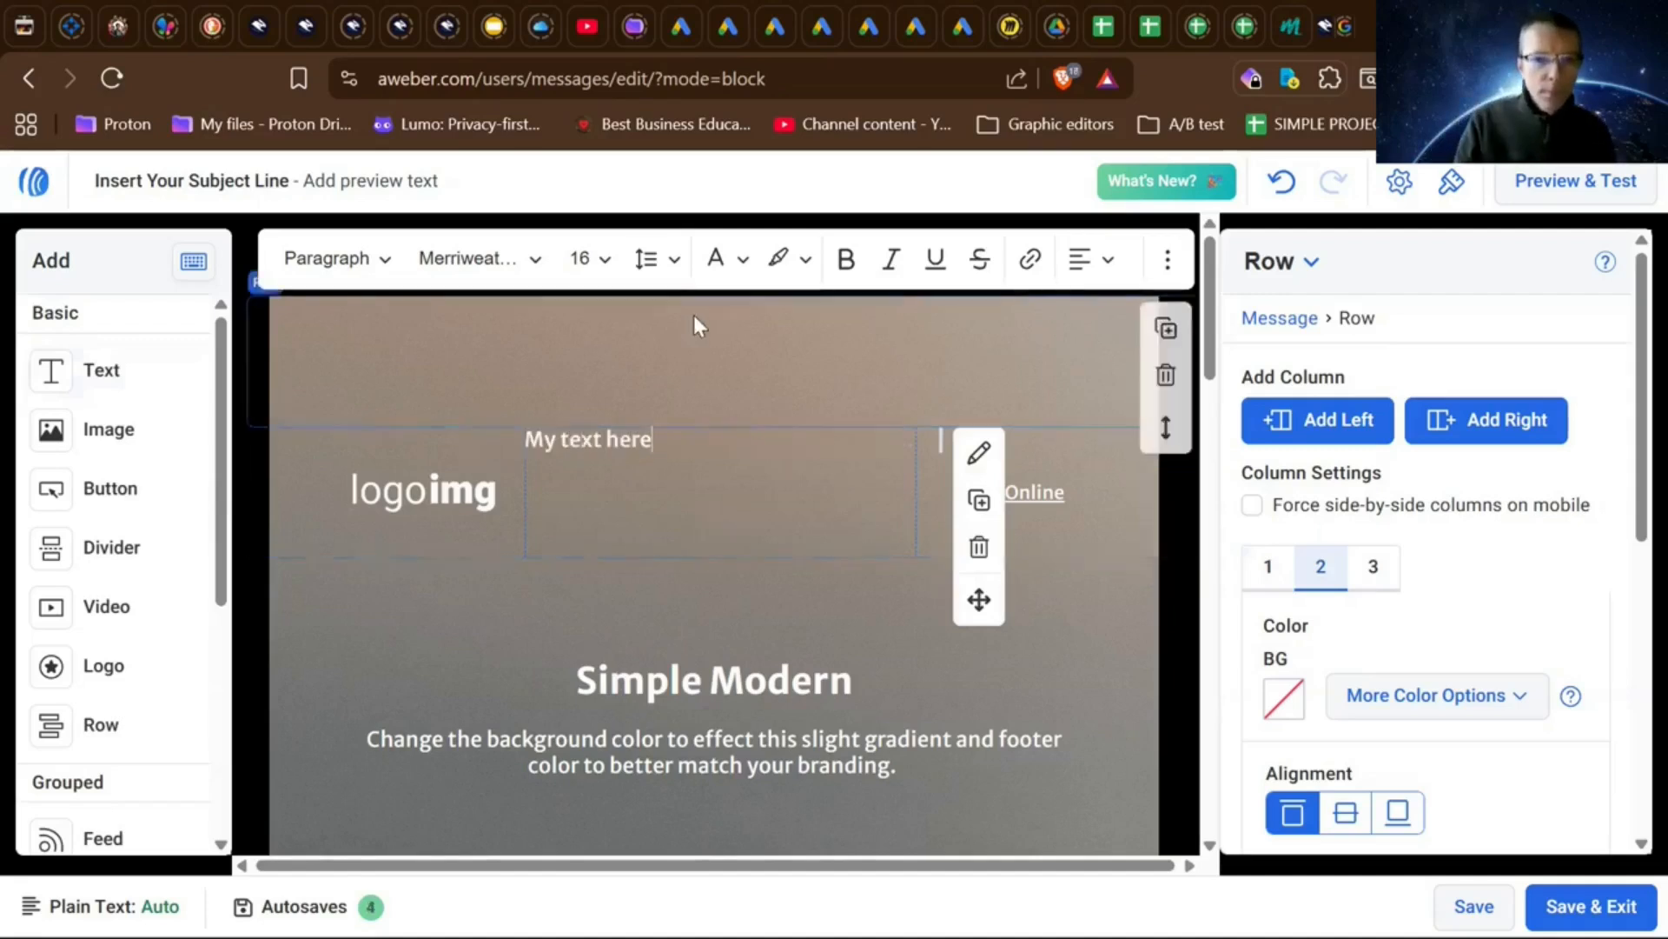
left_click(693, 323)
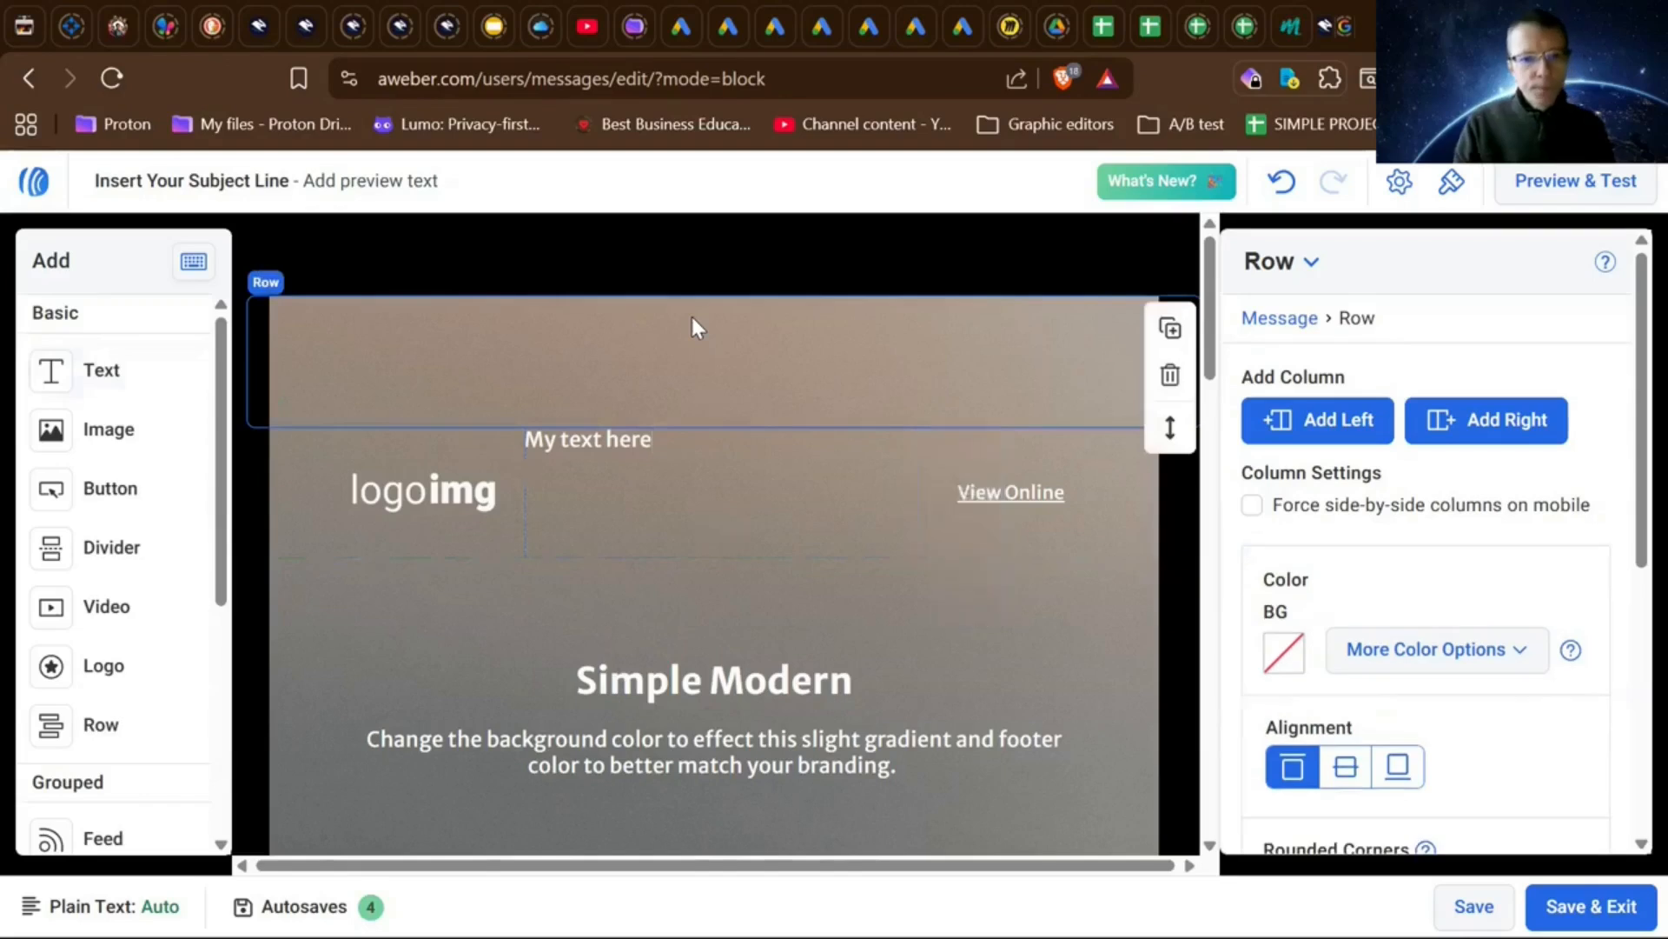
- Select the "My text here" text and examine its column's color, alignment, rounded corner and padding settings
triple_click(592, 439)
scroll(1478, 587, "down", 1)
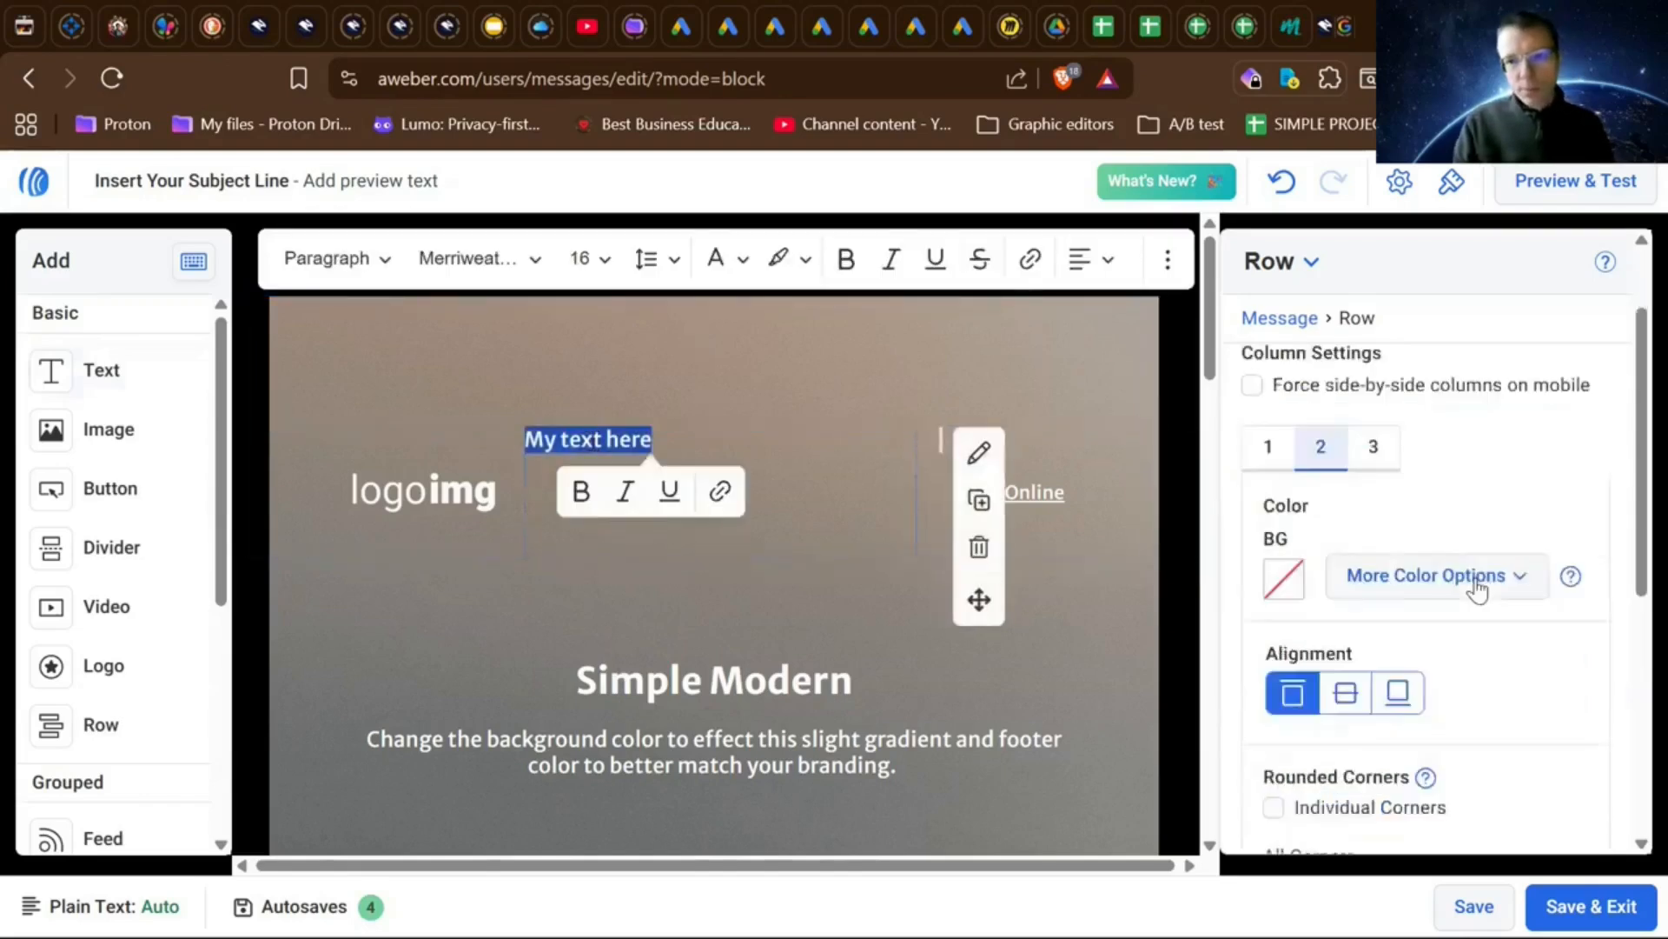
scroll(1477, 586, "down", 2)
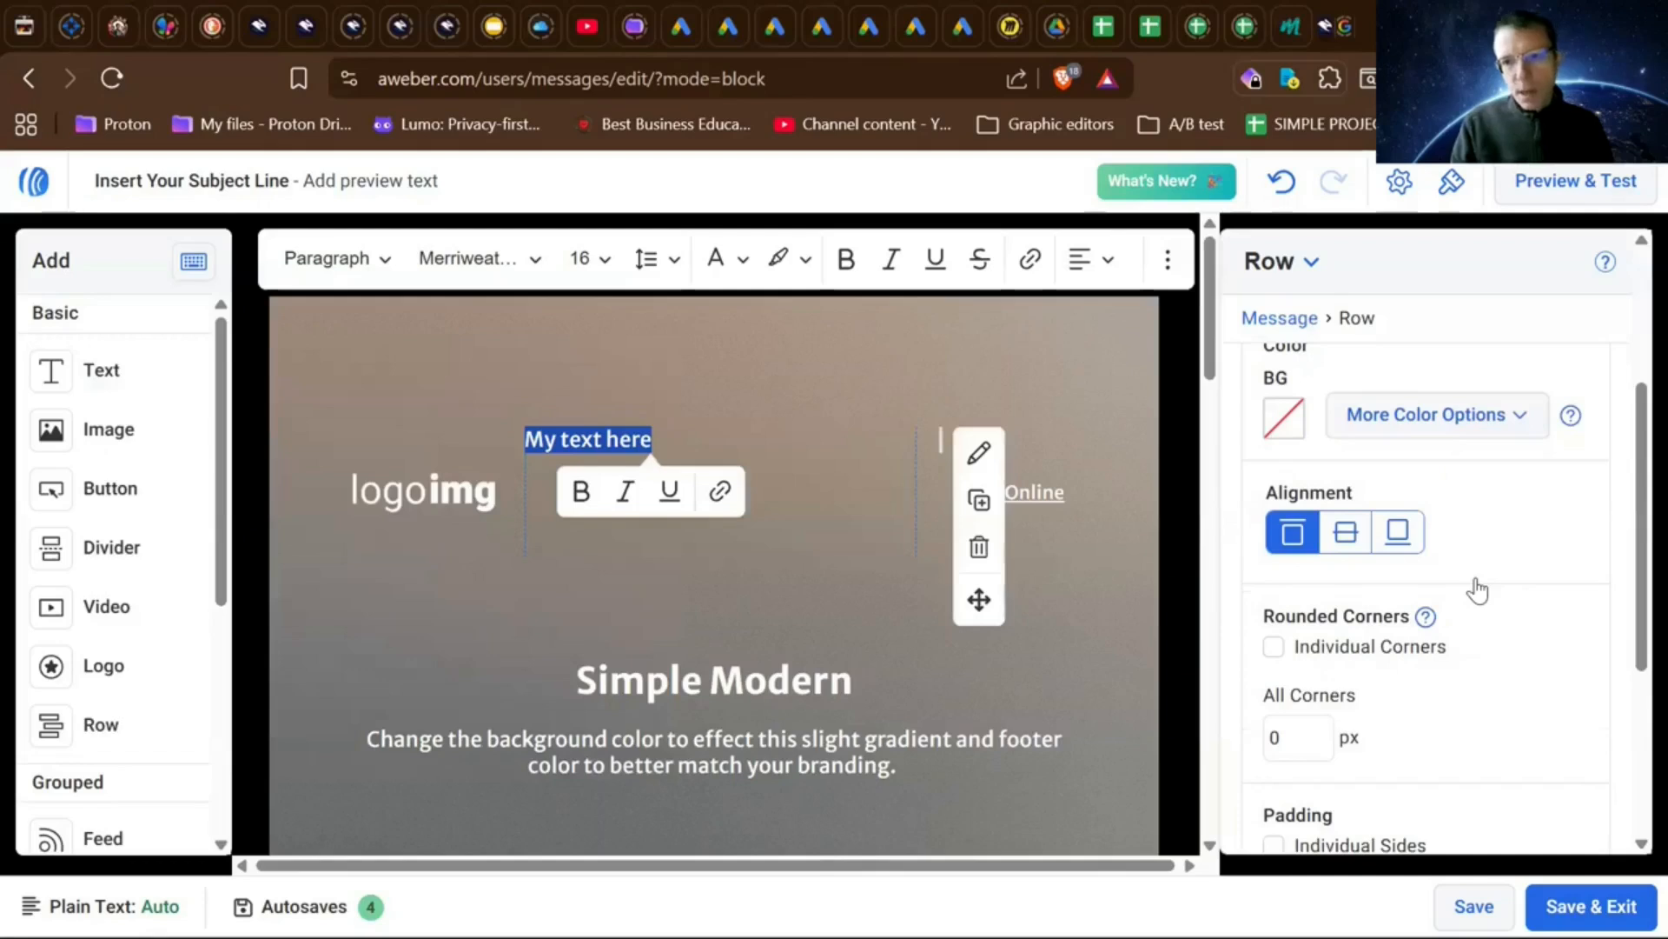
scroll(1534, 543, "down", 2)
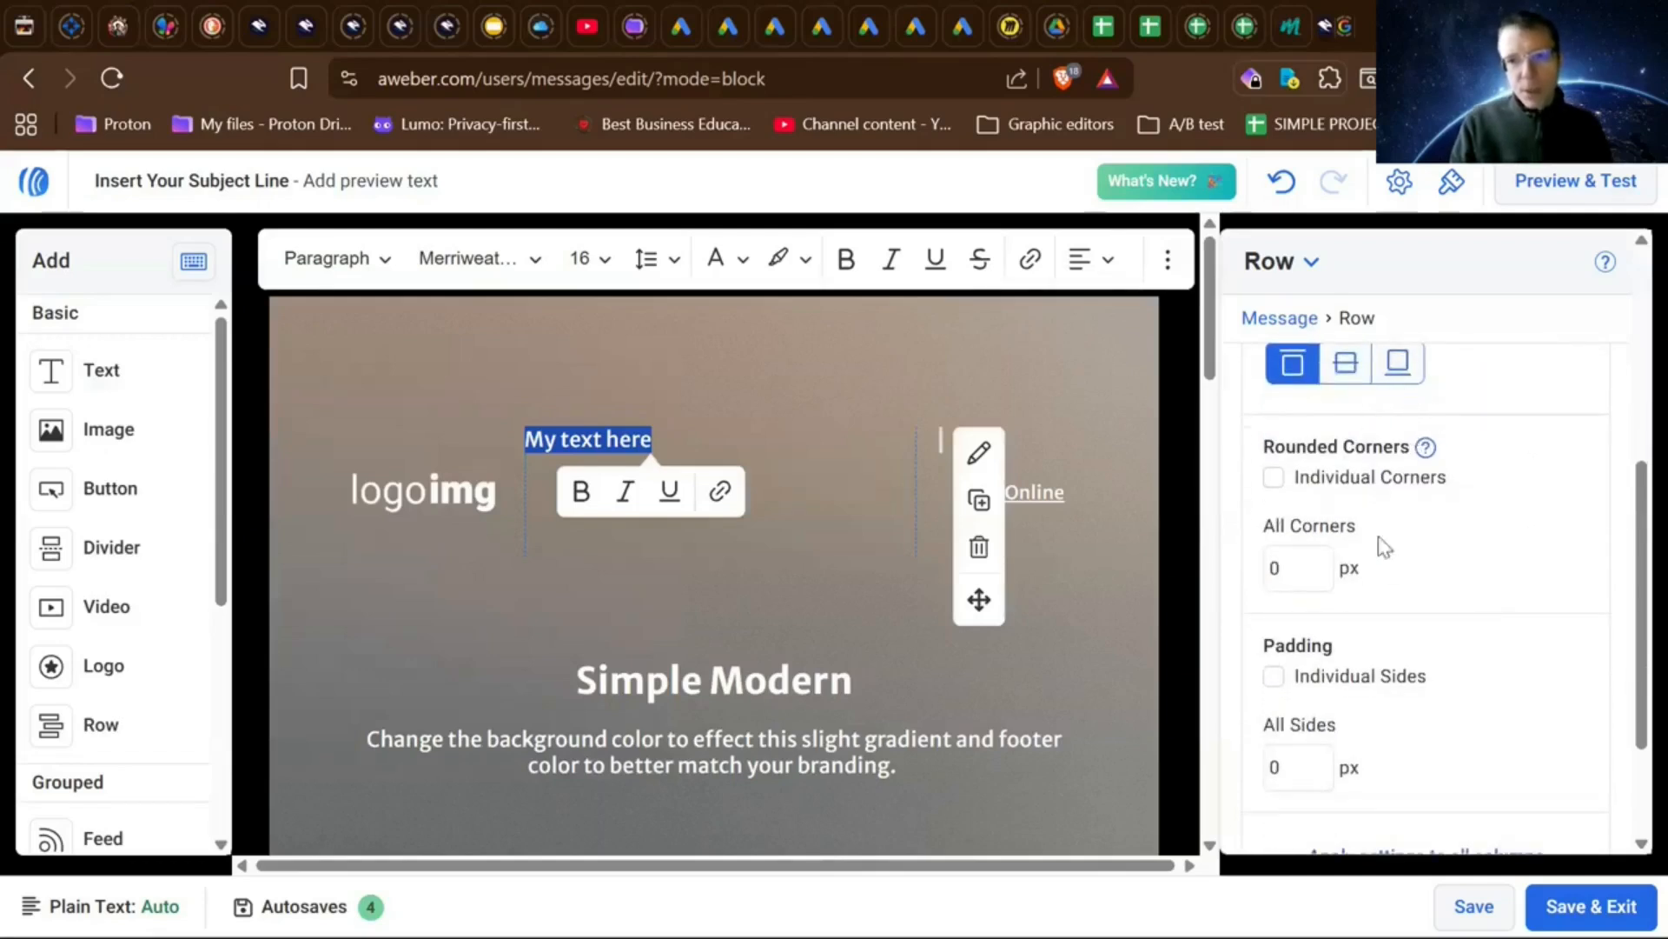
scroll(1384, 546, "down", 2)
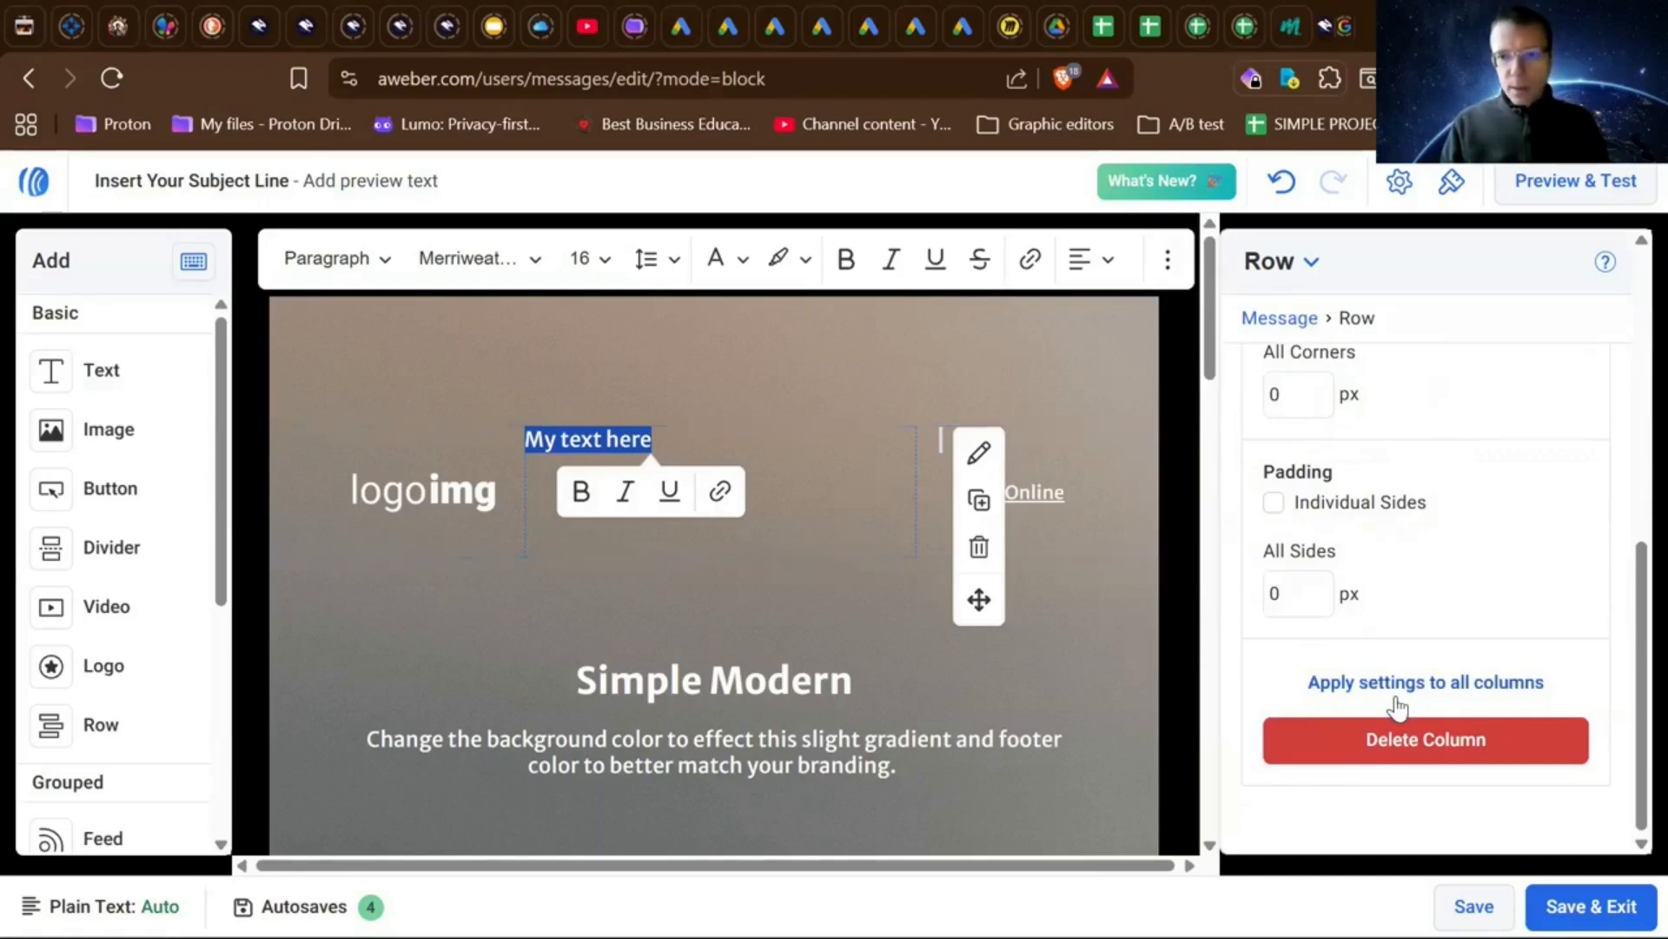
scroll(1425, 579, "up", 7)
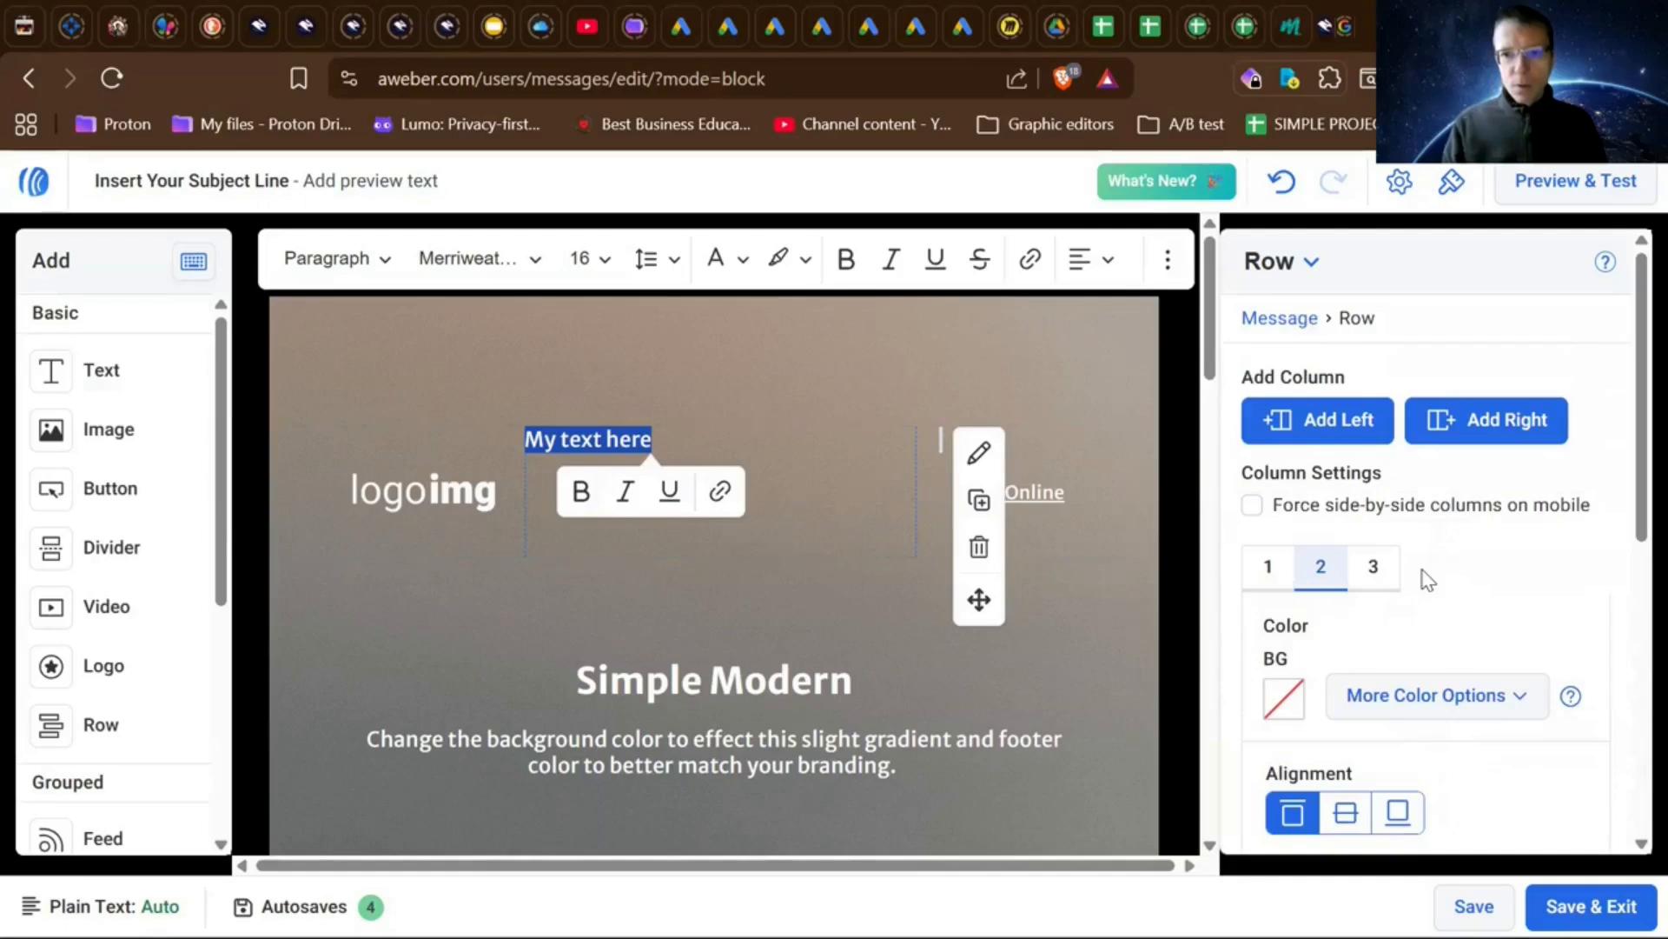
- Delete the "My text here" text element from the header row's middle column
left_click(721, 612)
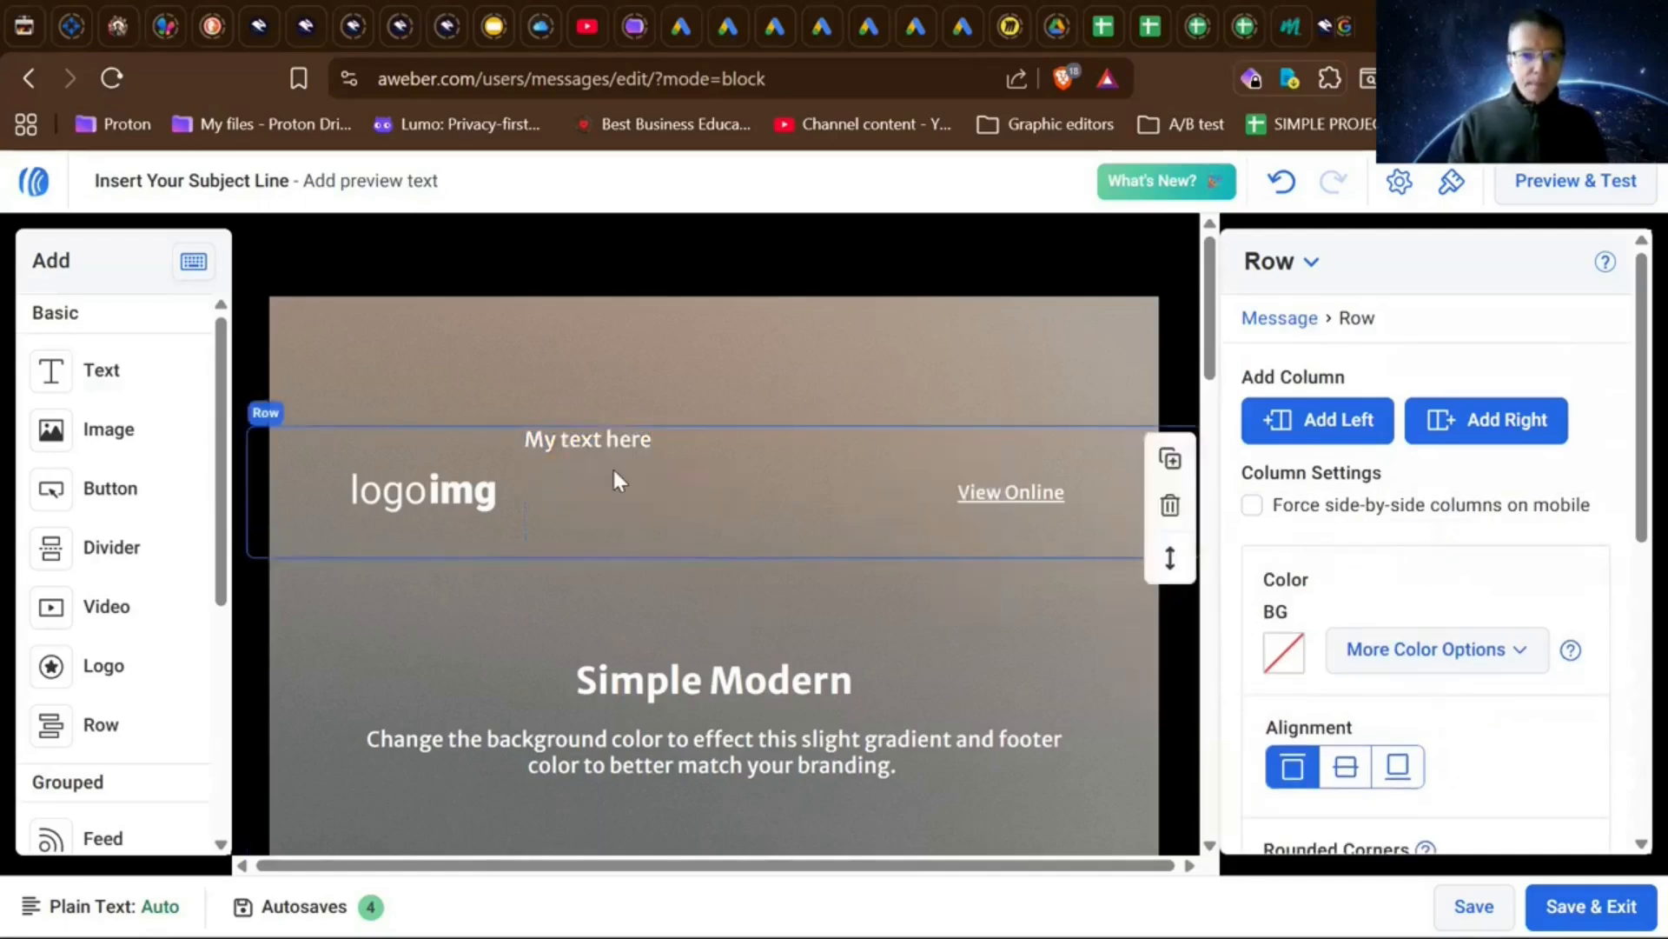
left_click(577, 439)
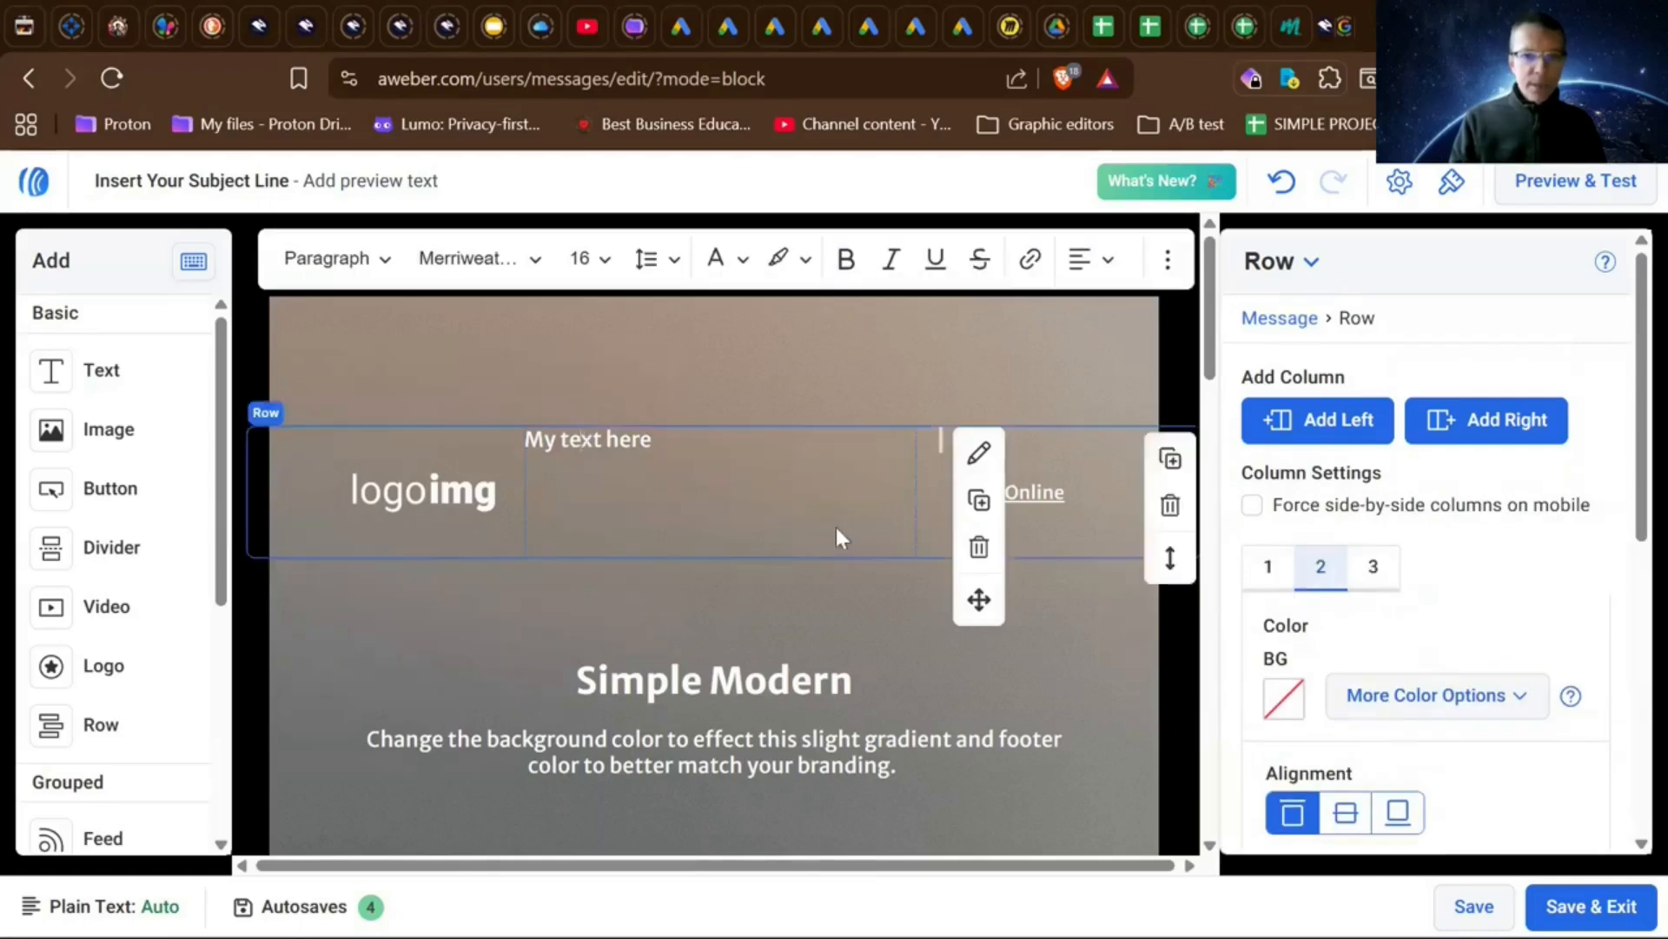
left_click(979, 546)
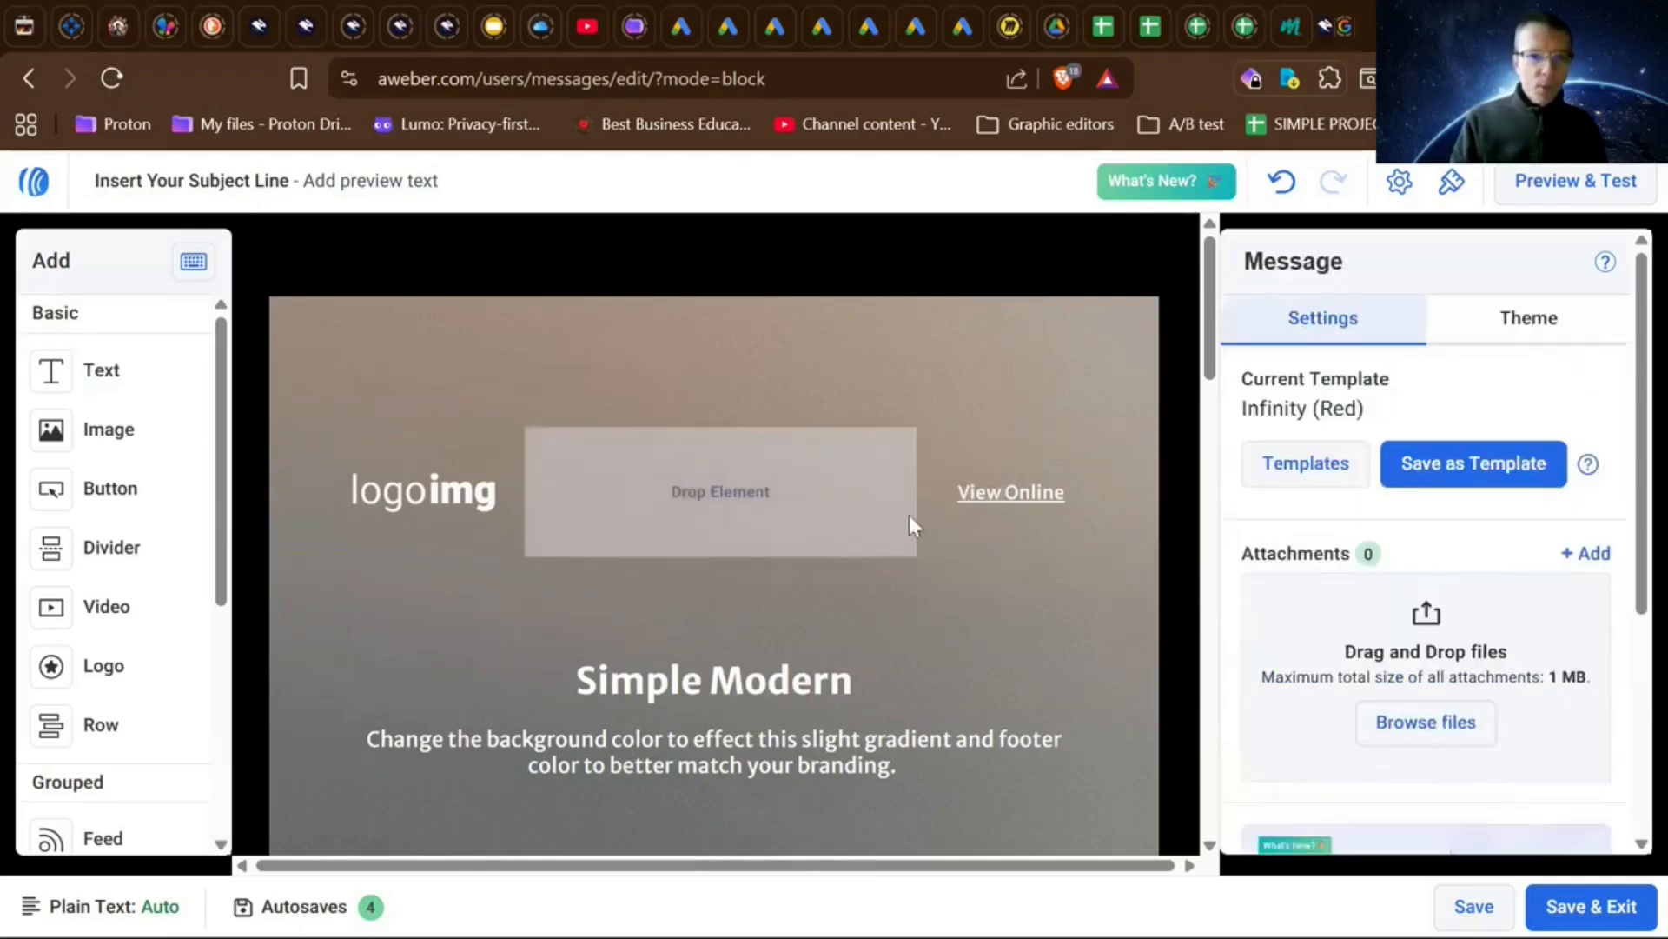
- Add an image element to the empty middle column of the header row, between the logo and the View Online link
mouse_move(50, 437)
left_click_drag(50, 437, 739, 498)
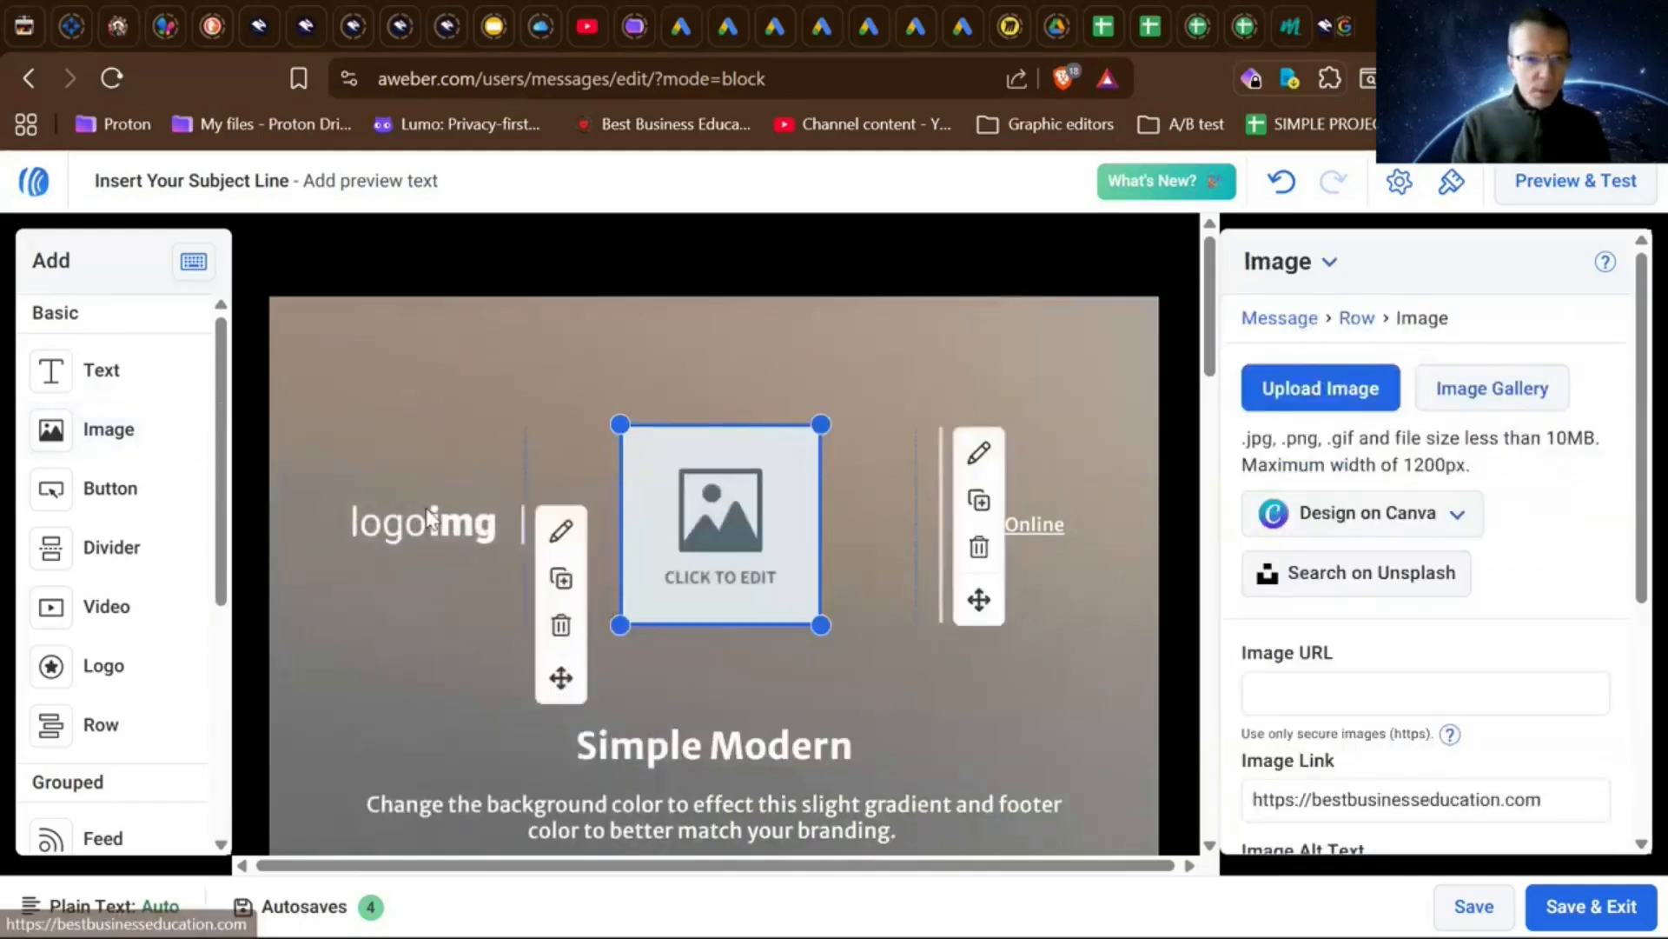
scroll(737, 524, "down", 1)
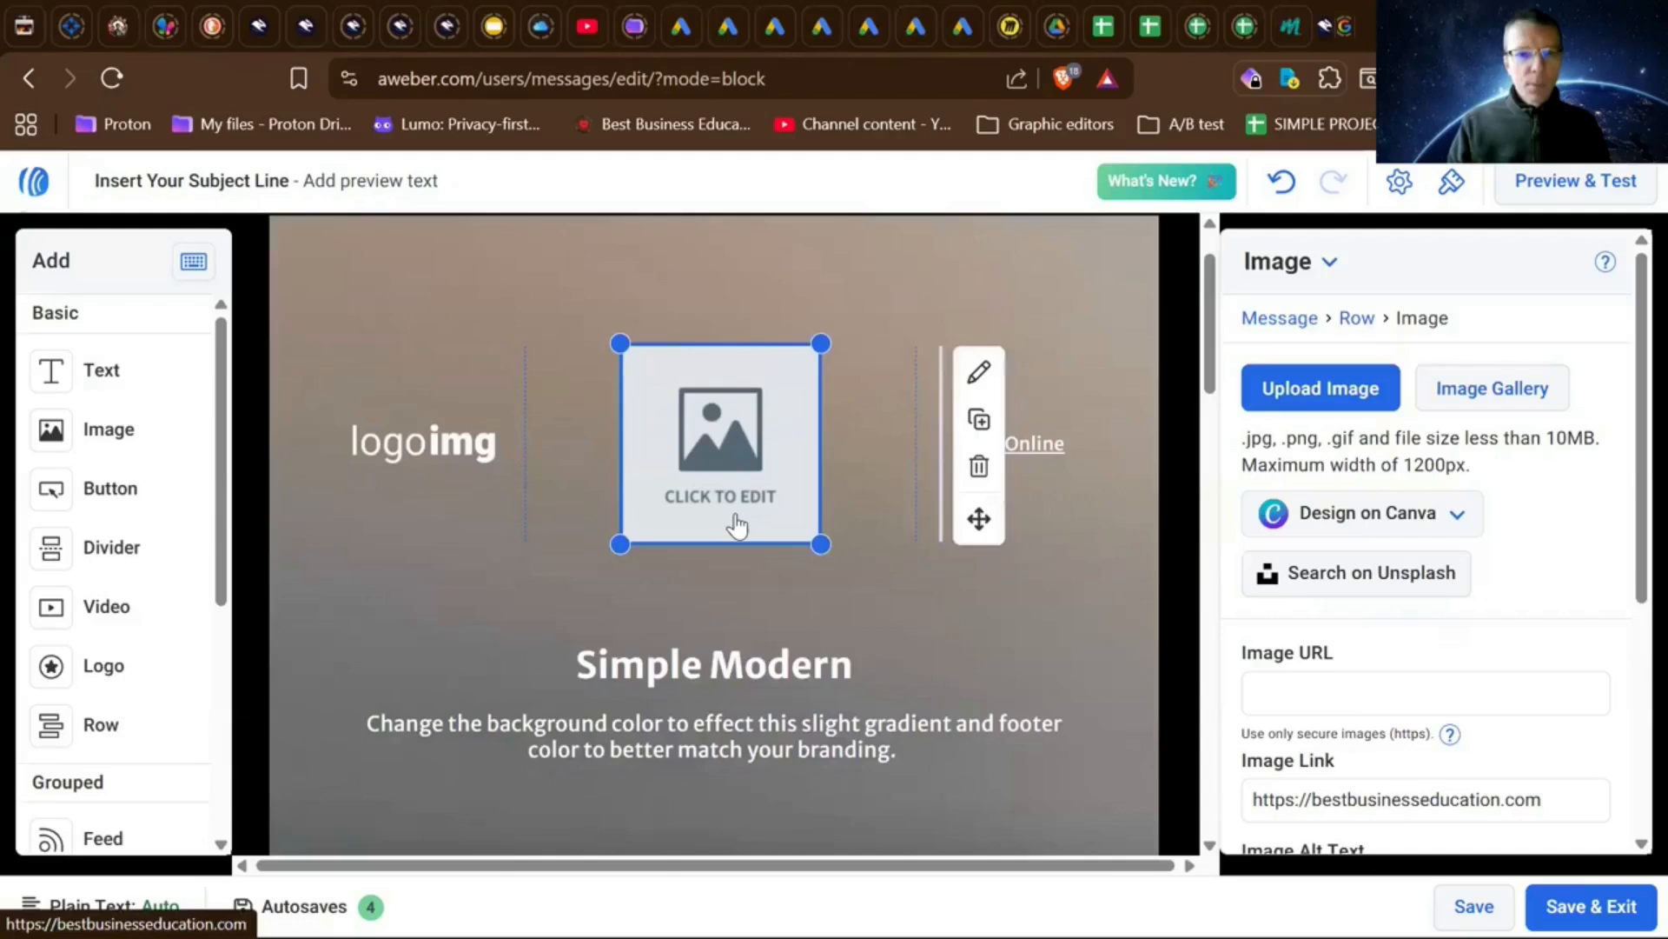
scroll(737, 524, "down", 8)
scroll(730, 469, "up", 7)
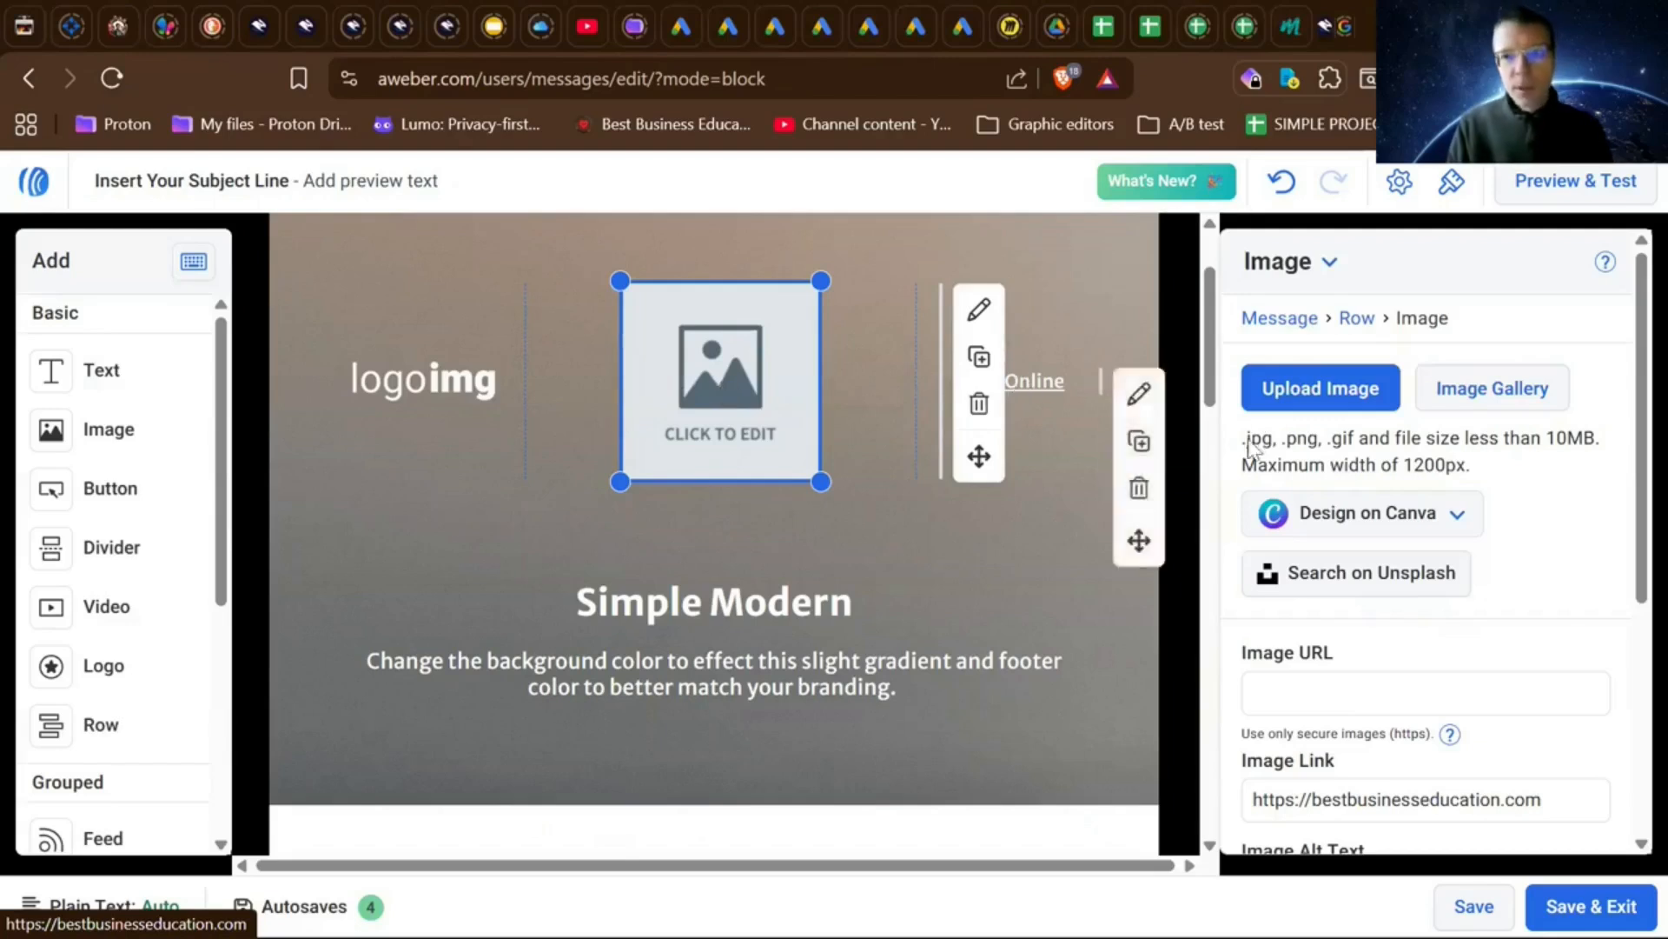
- Start a 1200 x 400 Banner design on Canva for the image element in the header row's middle column
left_click(1347, 519)
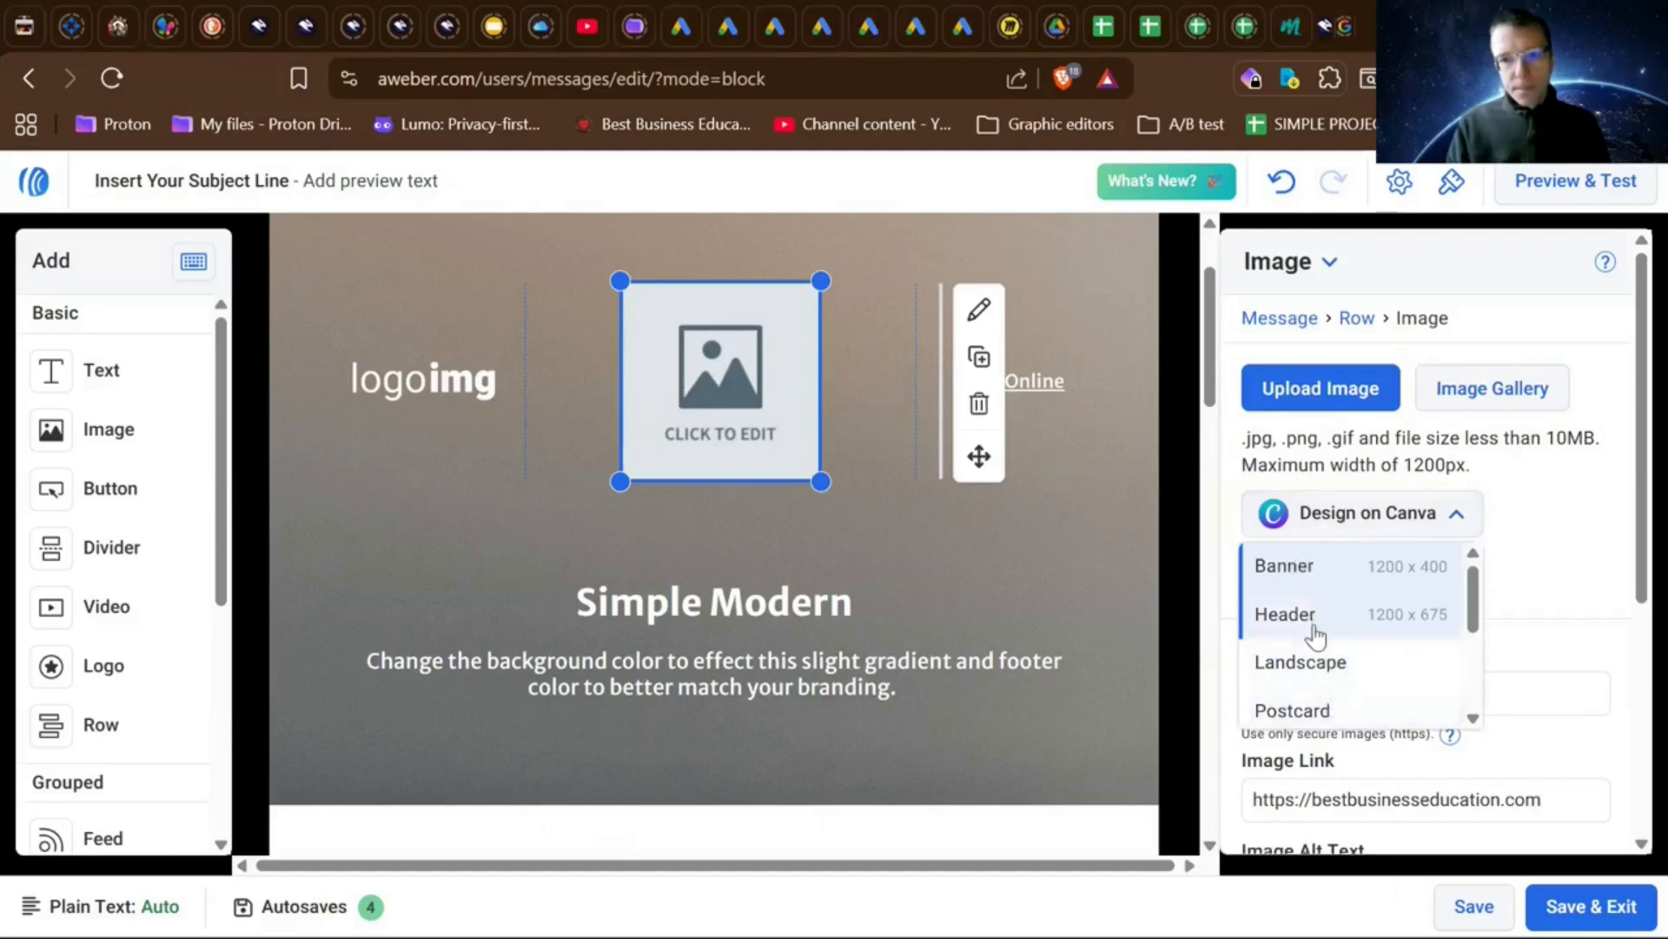
left_click(1295, 570)
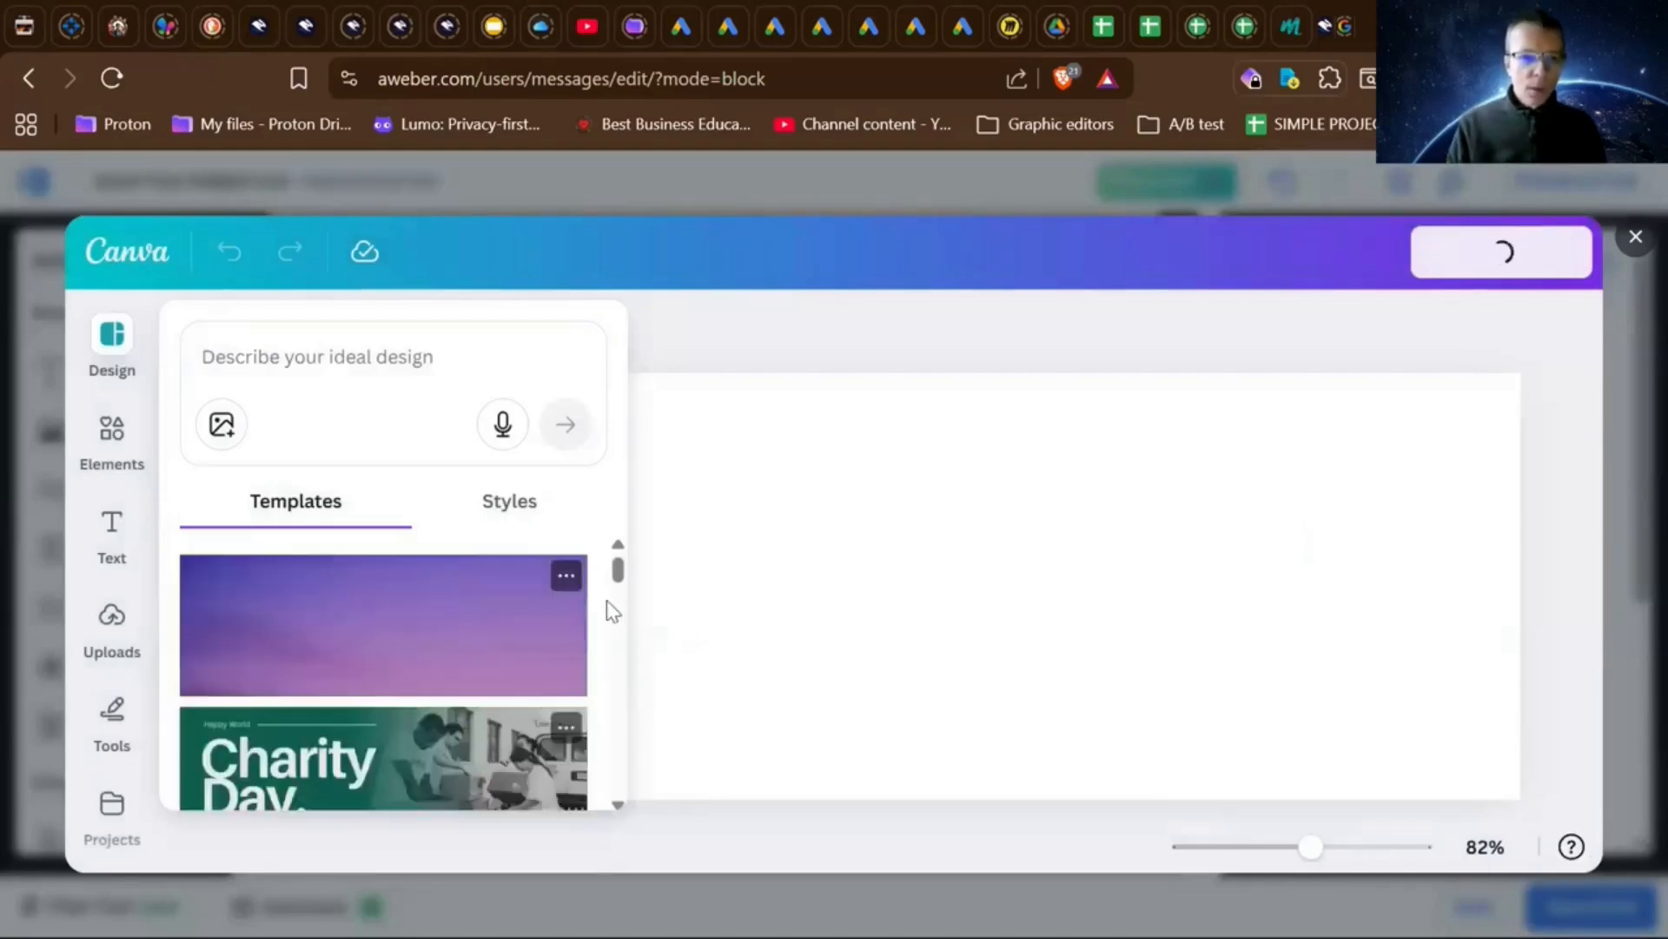
scroll(424, 653, "down", 2)
scroll(424, 653, "up", 2)
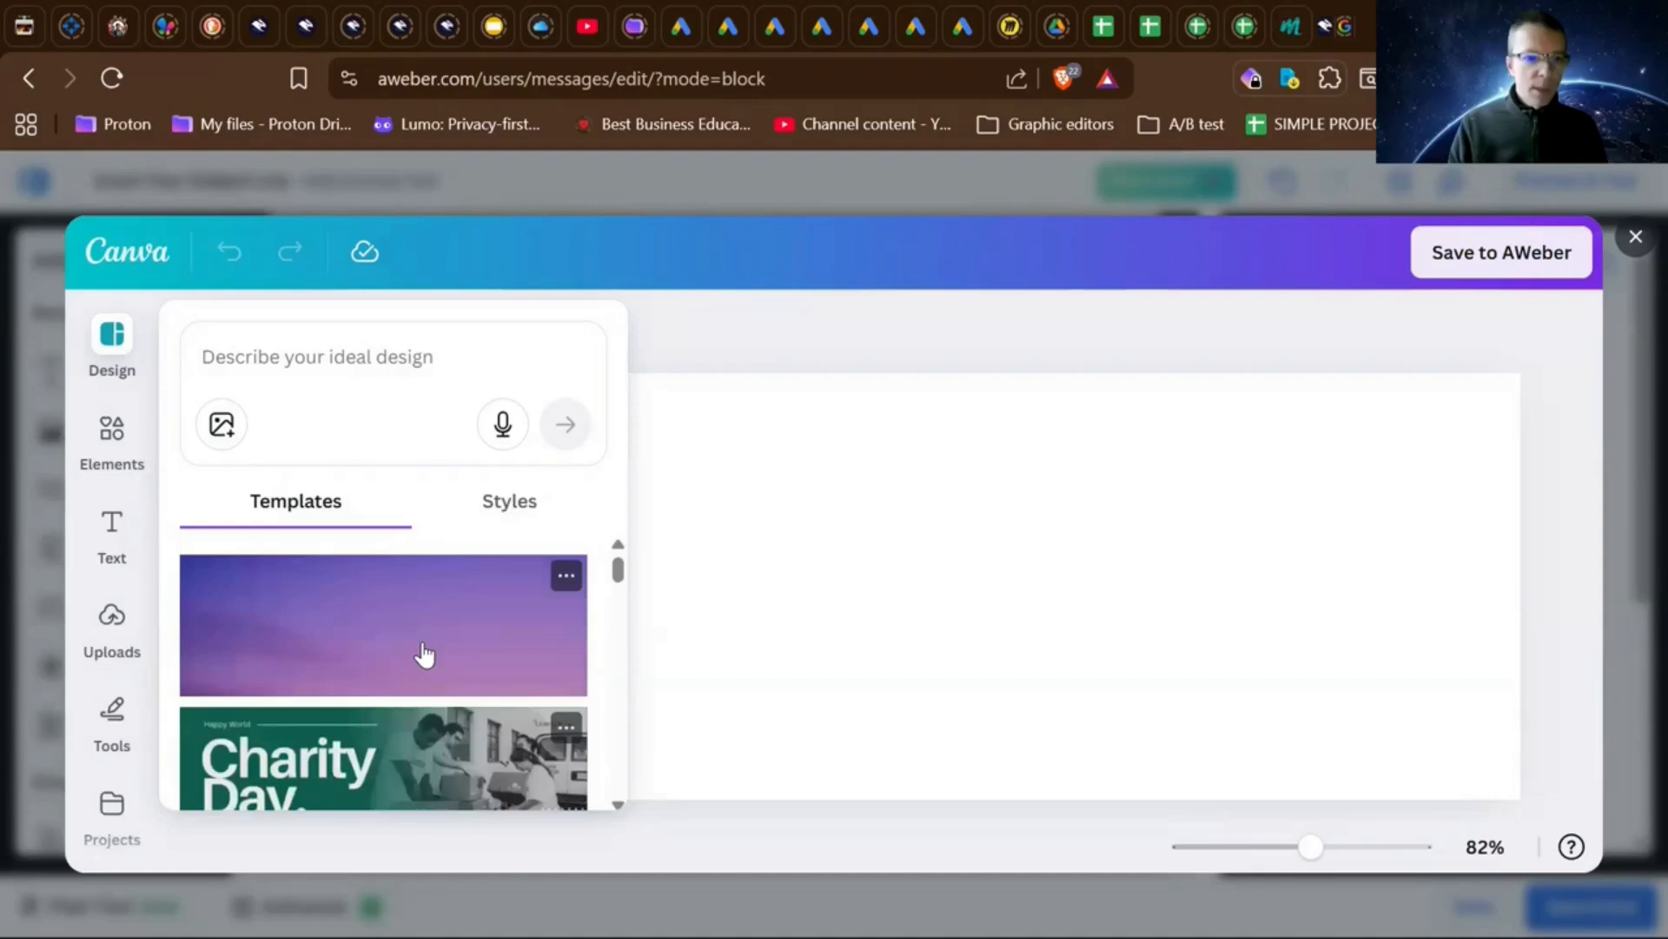
- Browse the suggested Canva banner templates for a design suited to the email header
scroll(424, 653, "down", 5)
scroll(424, 653, "down", 5)
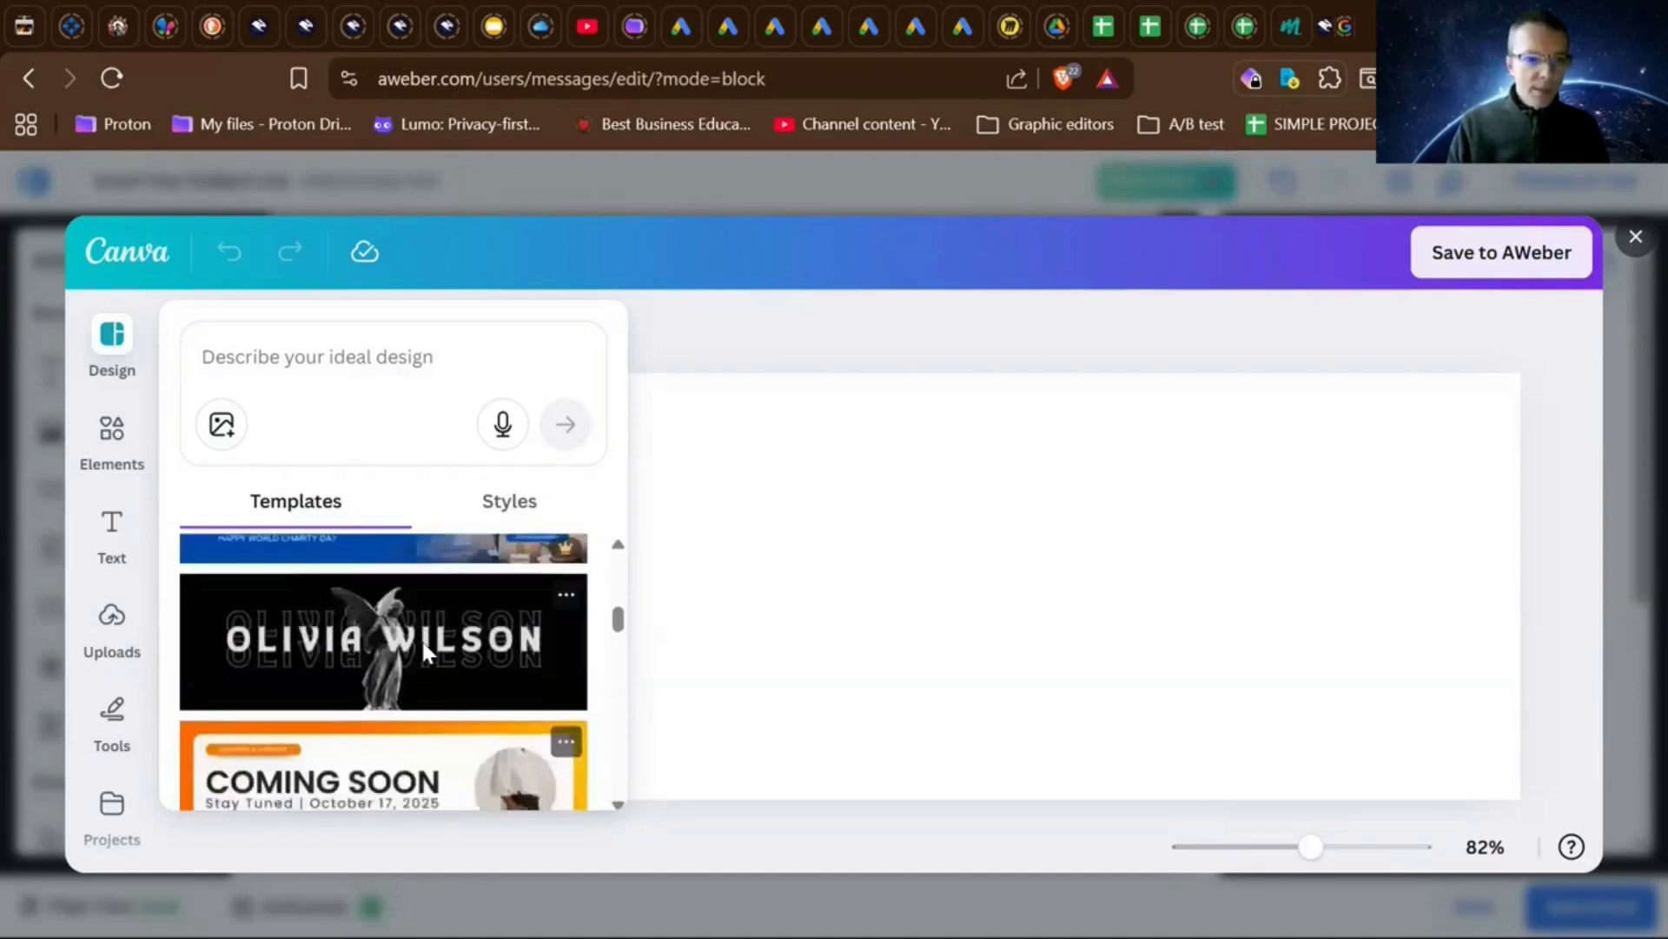
scroll(424, 653, "down", 4)
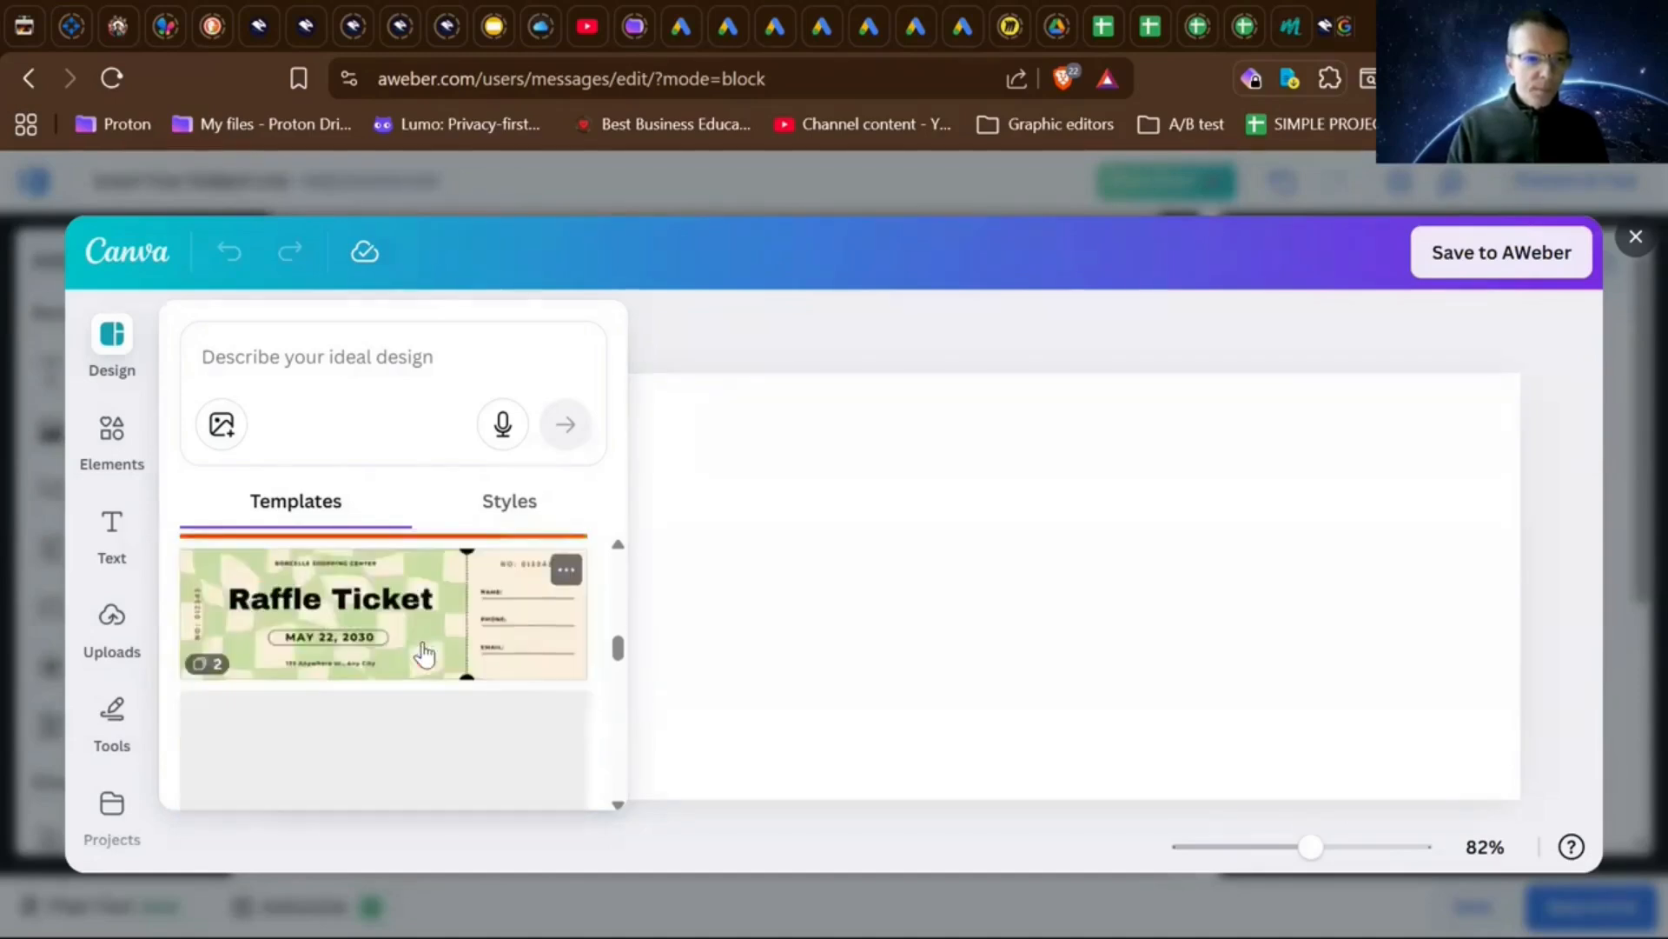
scroll(424, 653, "up", 5)
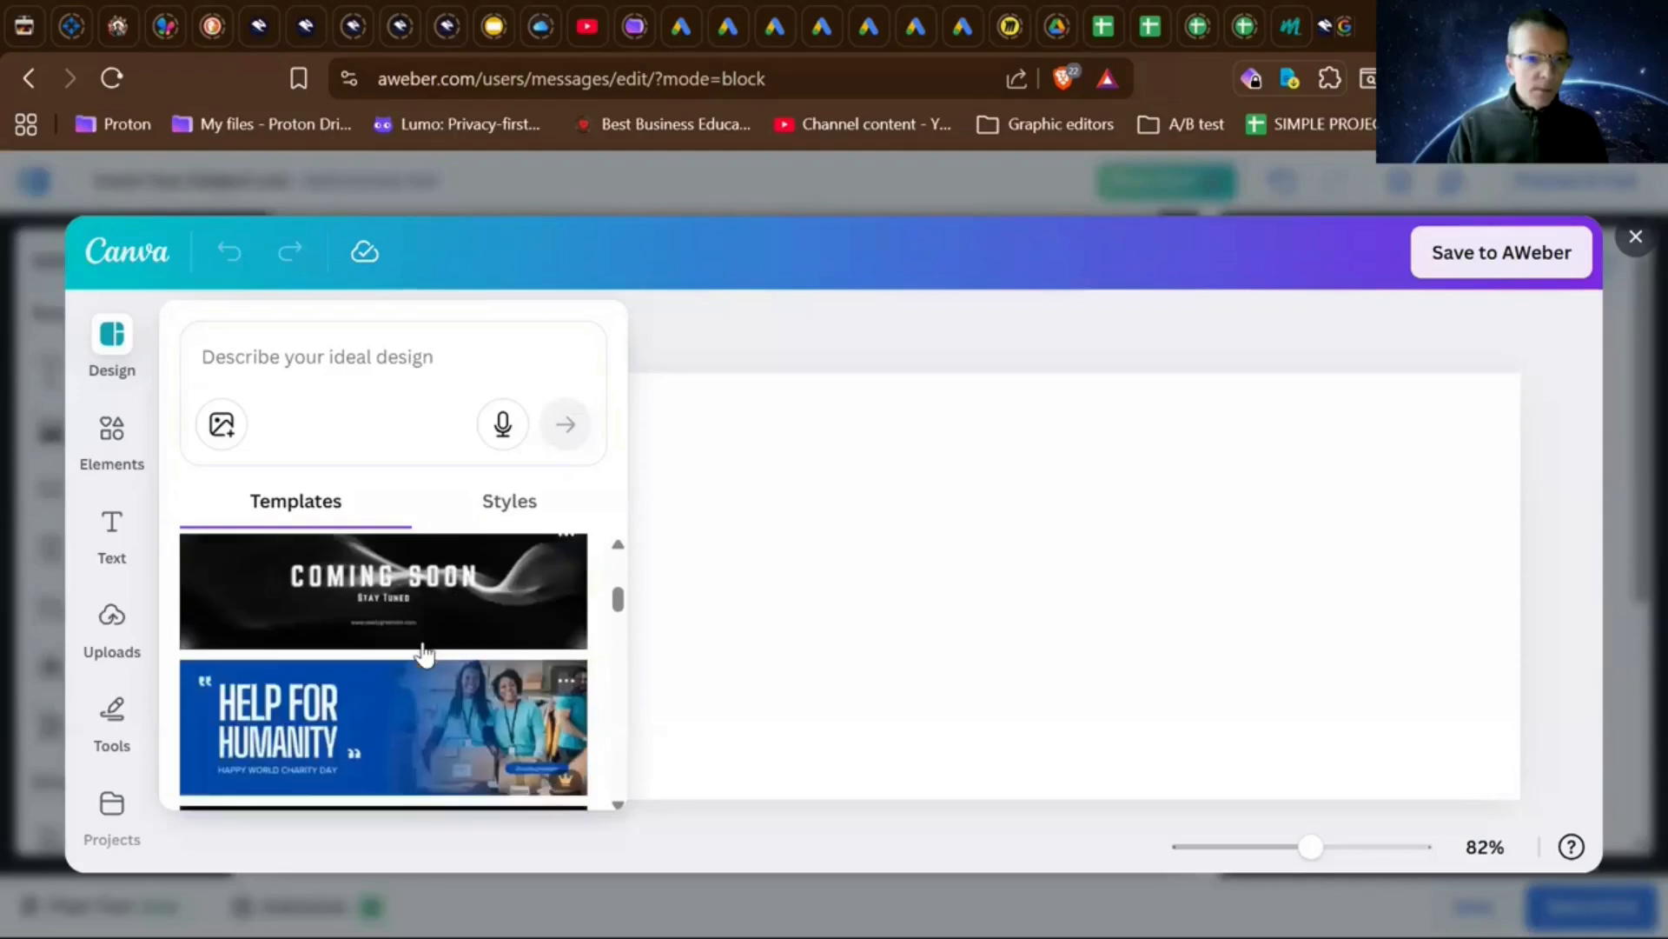
scroll(413, 722, "down", 1)
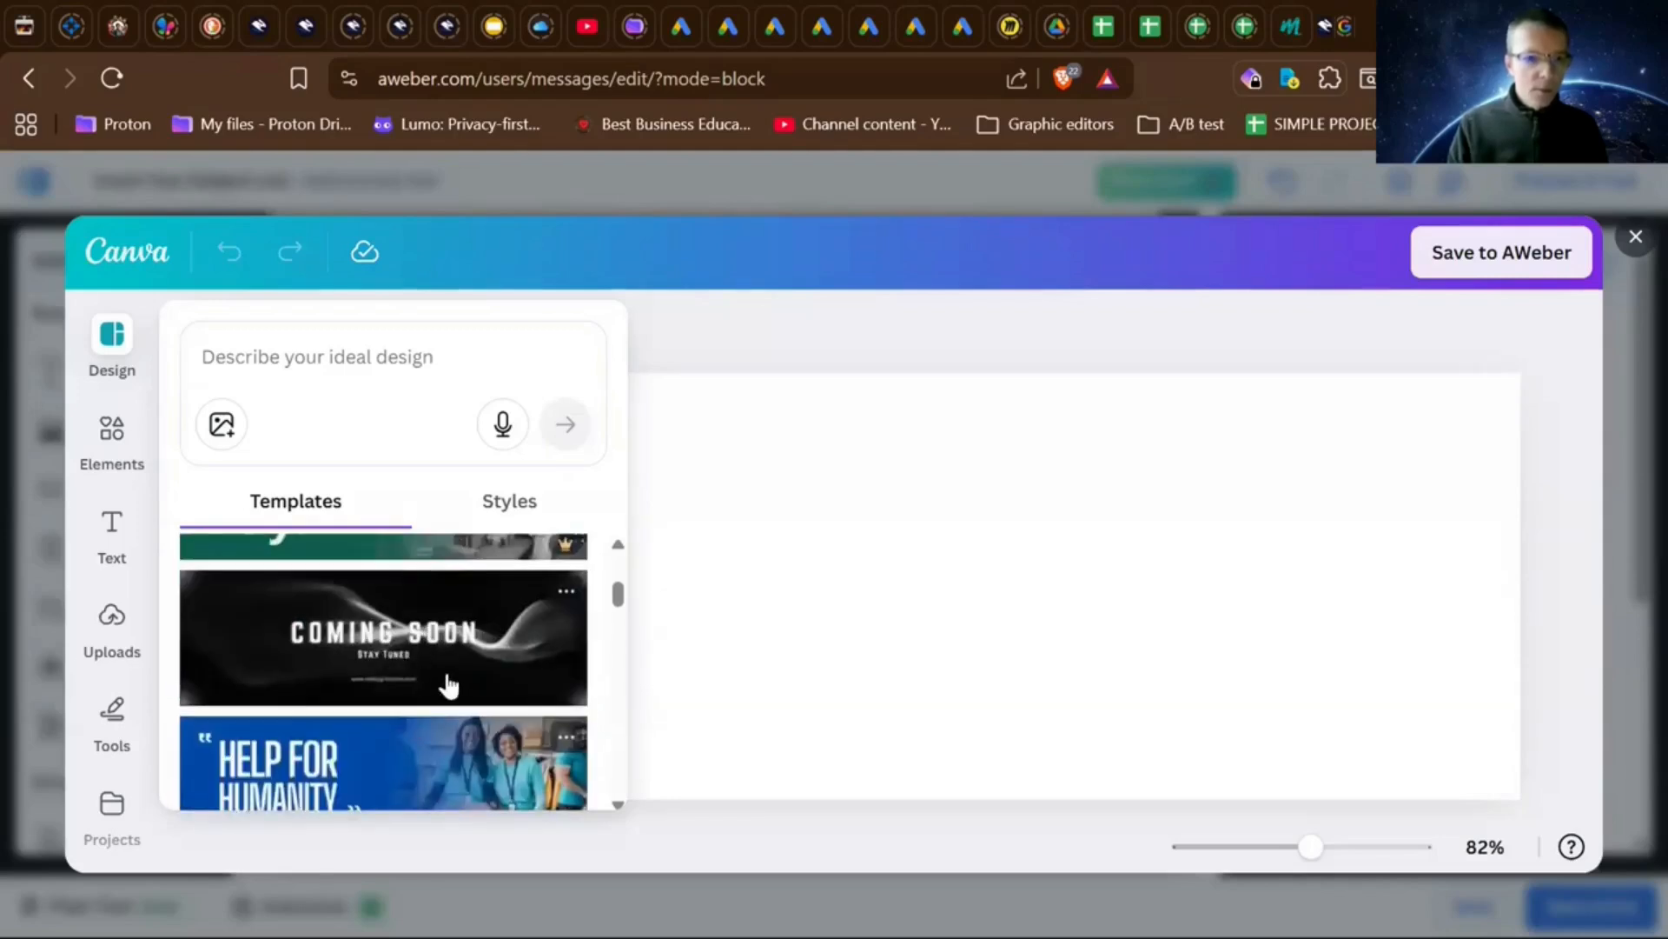
scroll(387, 650, "down", 1)
scroll(388, 651, "up", 2)
scroll(387, 650, "down", 1)
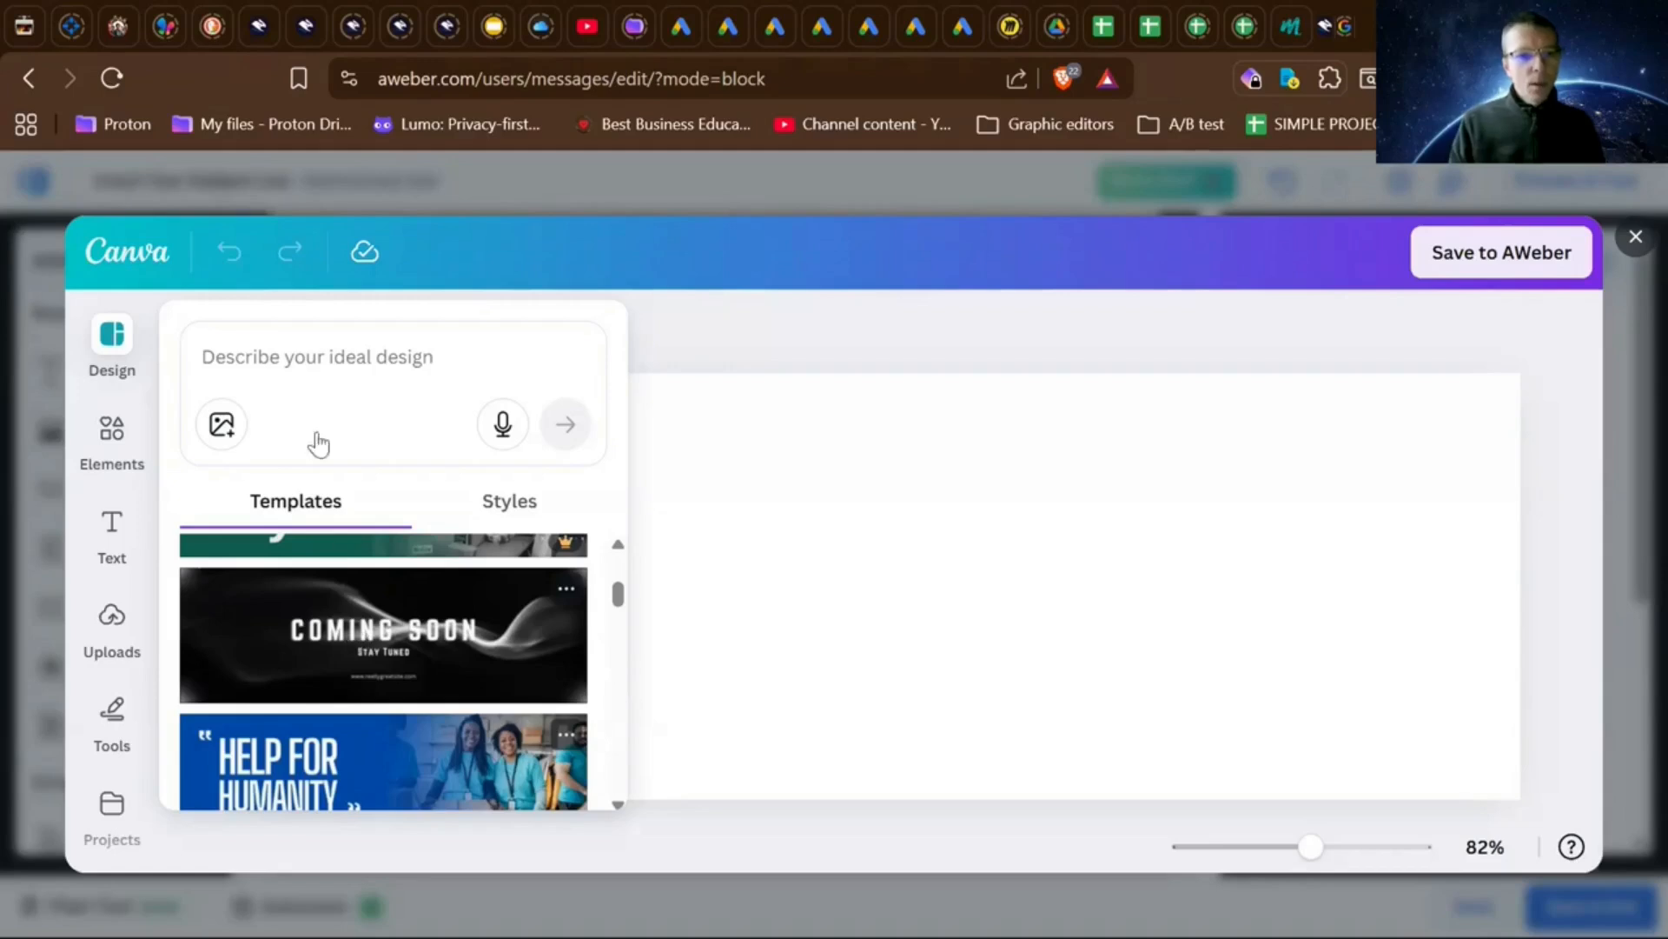
- Search the Canva templates for "Santa Clause day"
left_click(299, 363)
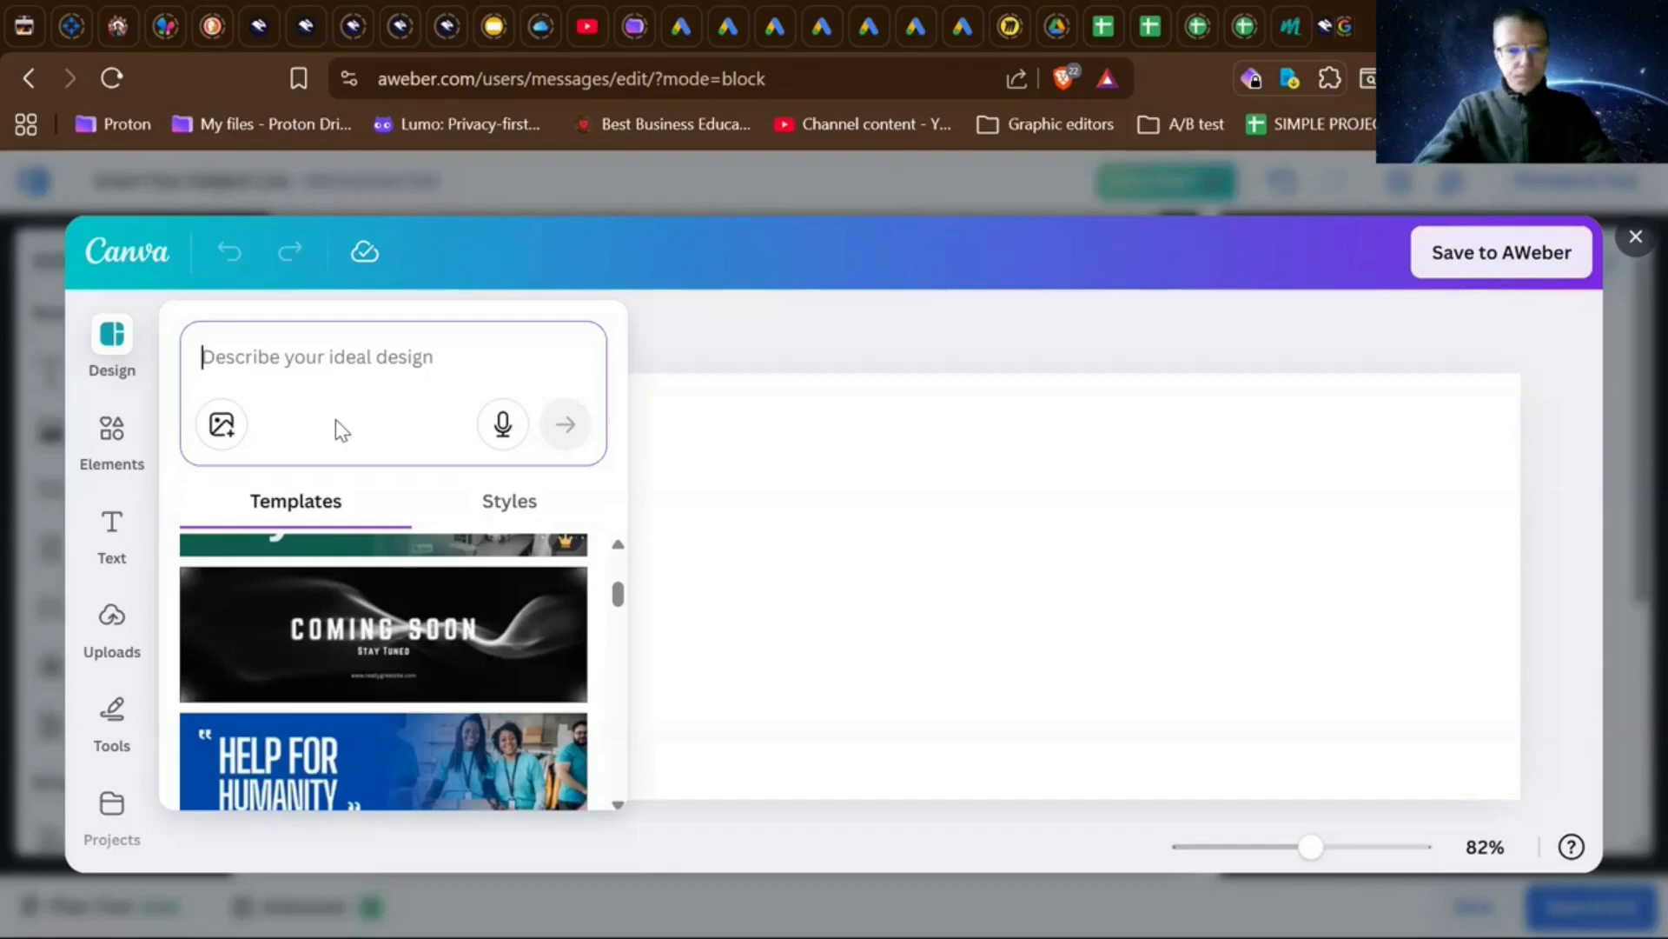
type("S")
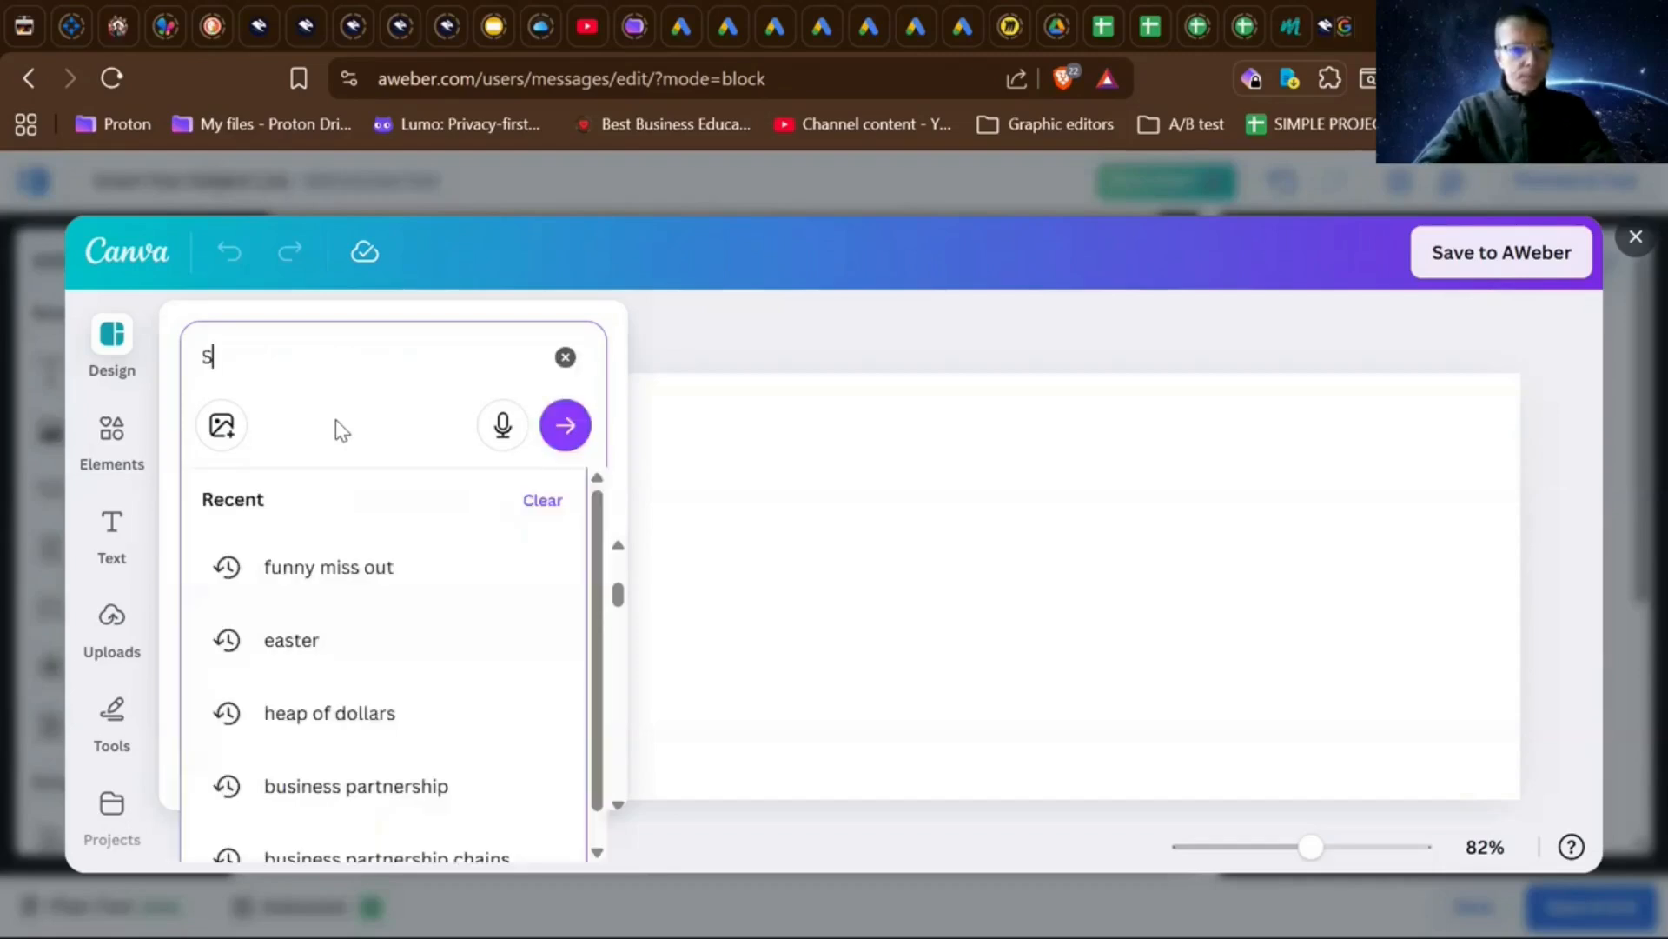
type("an")
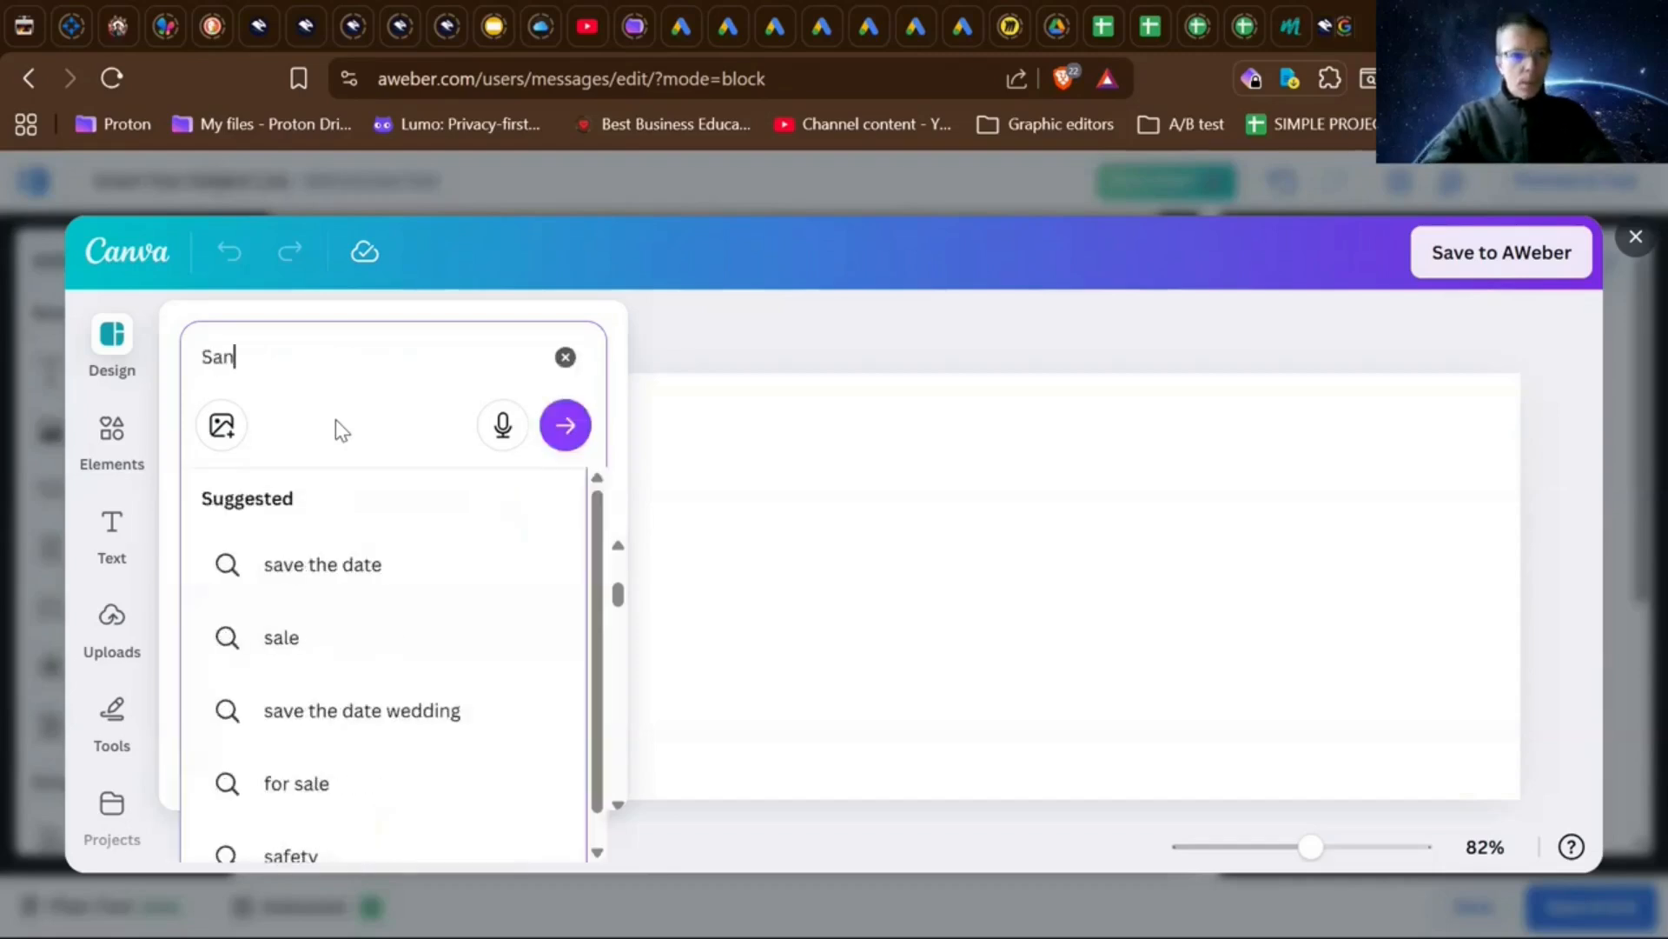
type("ta Clu")
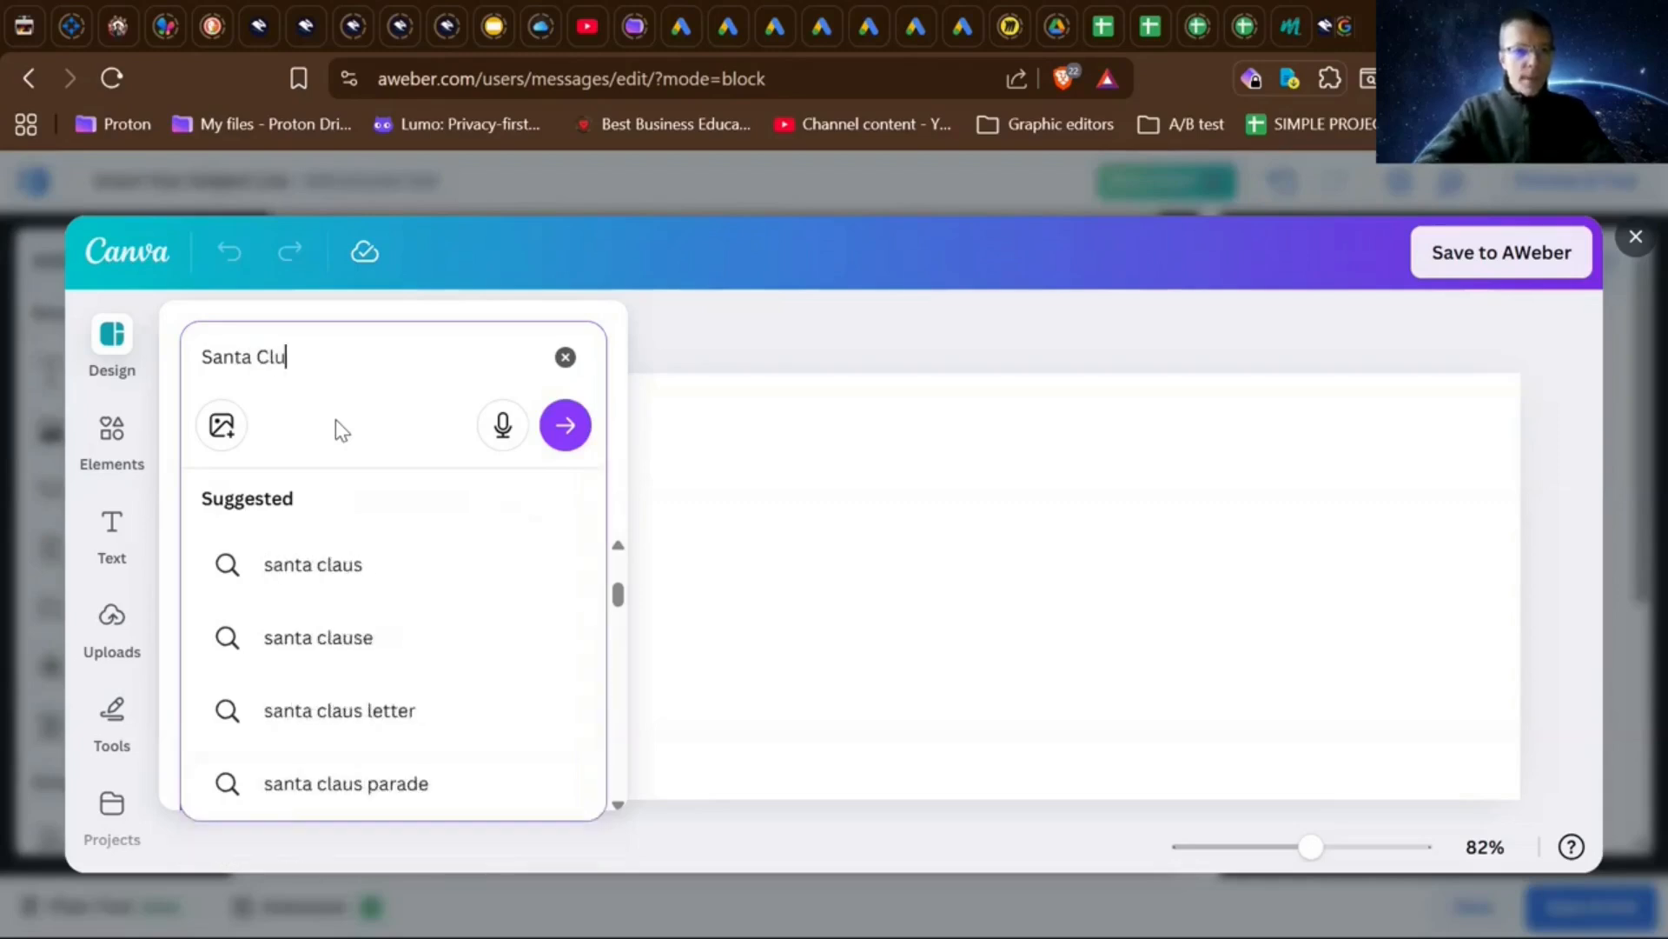
left_click(307, 354)
type("ause")
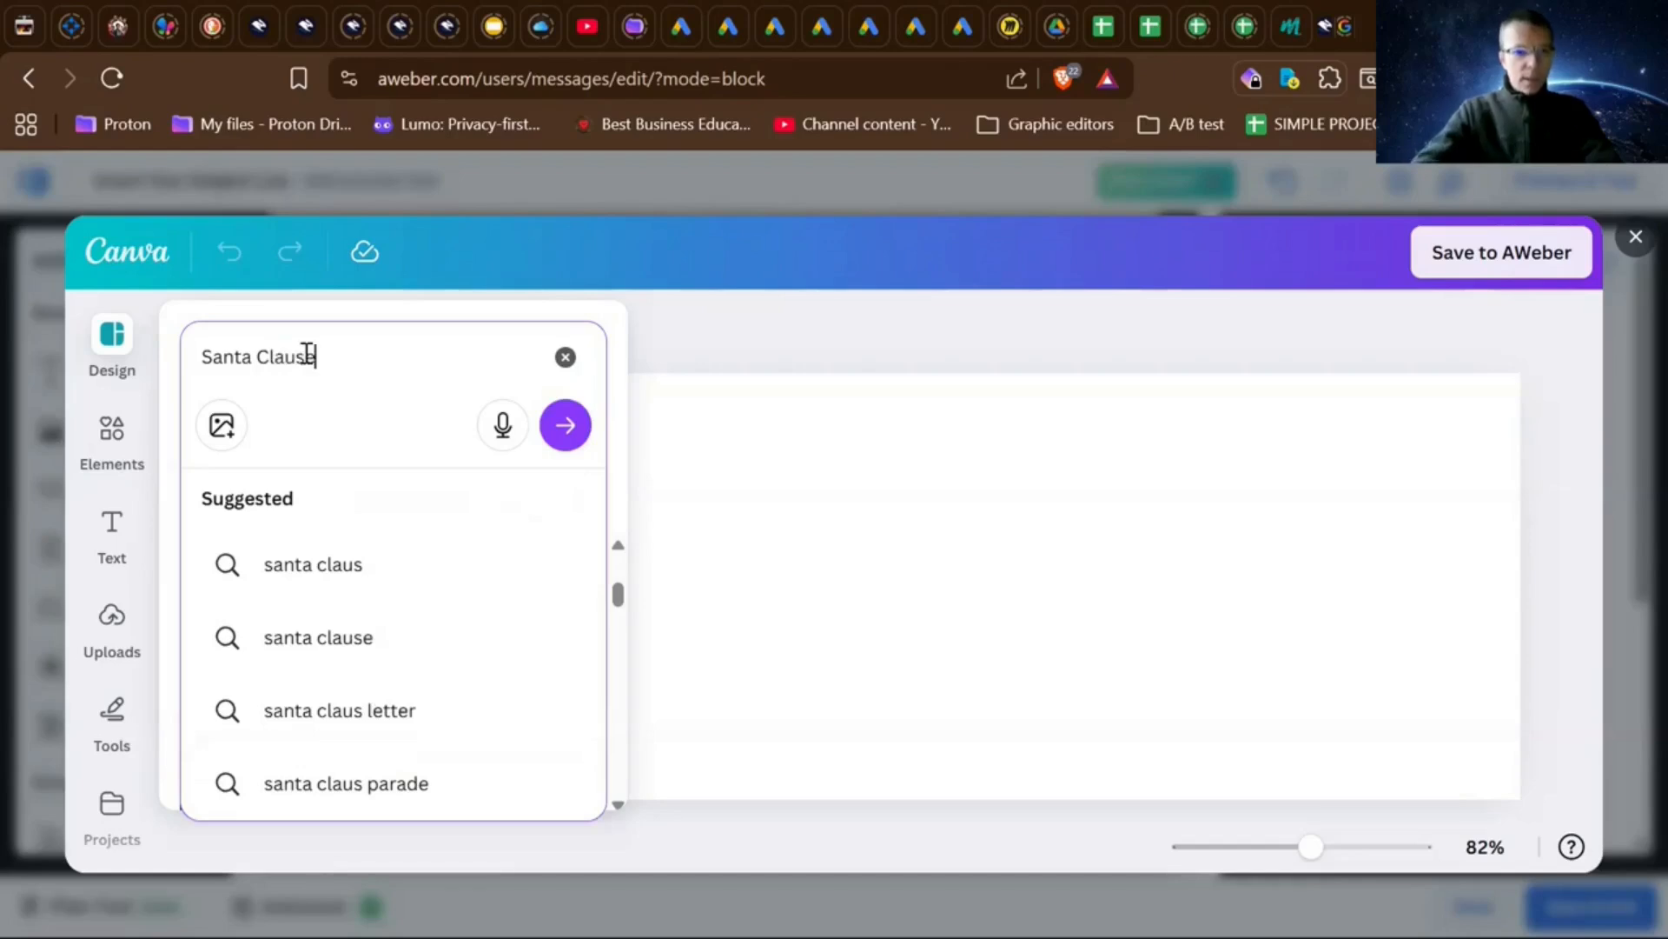
key("Return")
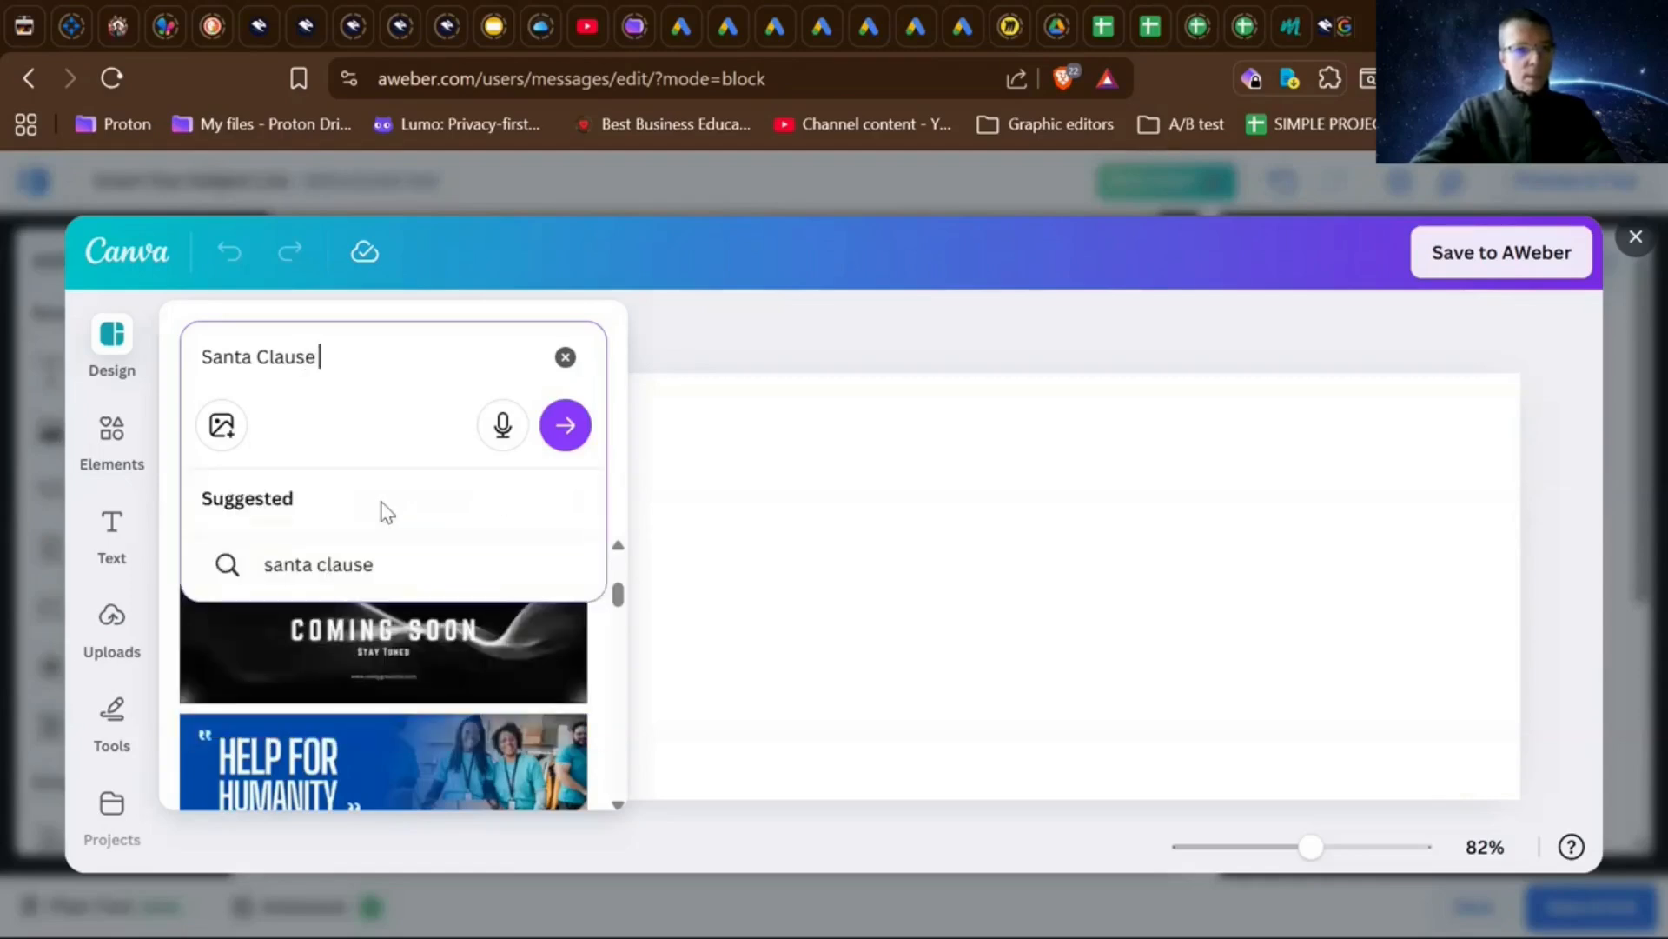
type("day")
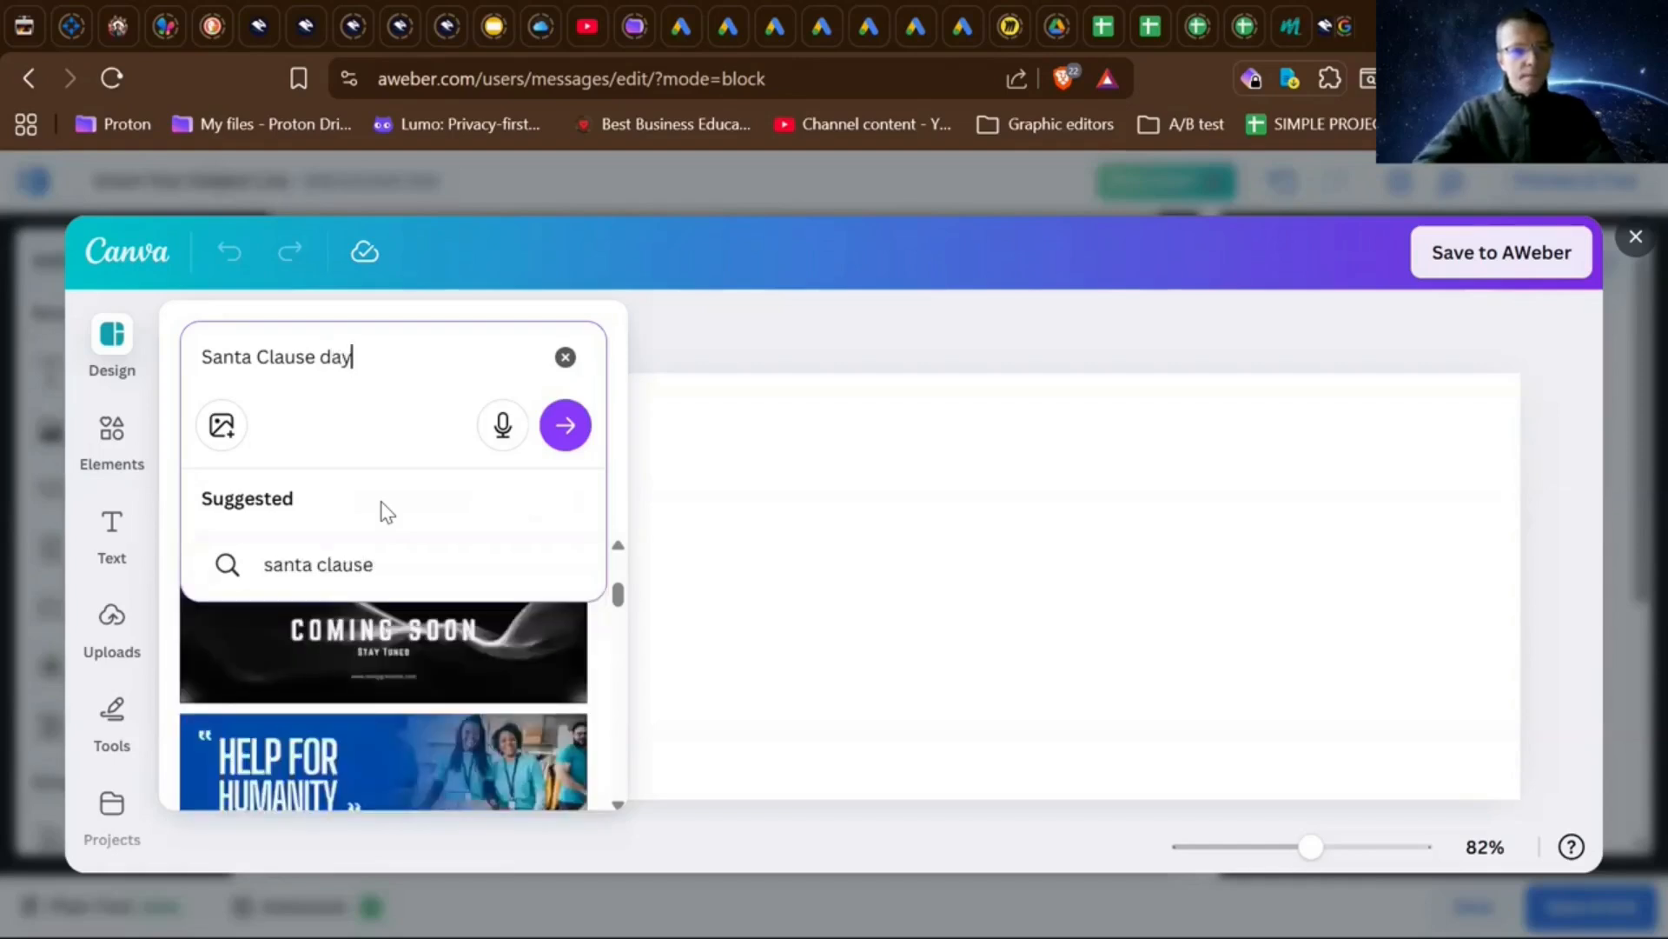
key("Return")
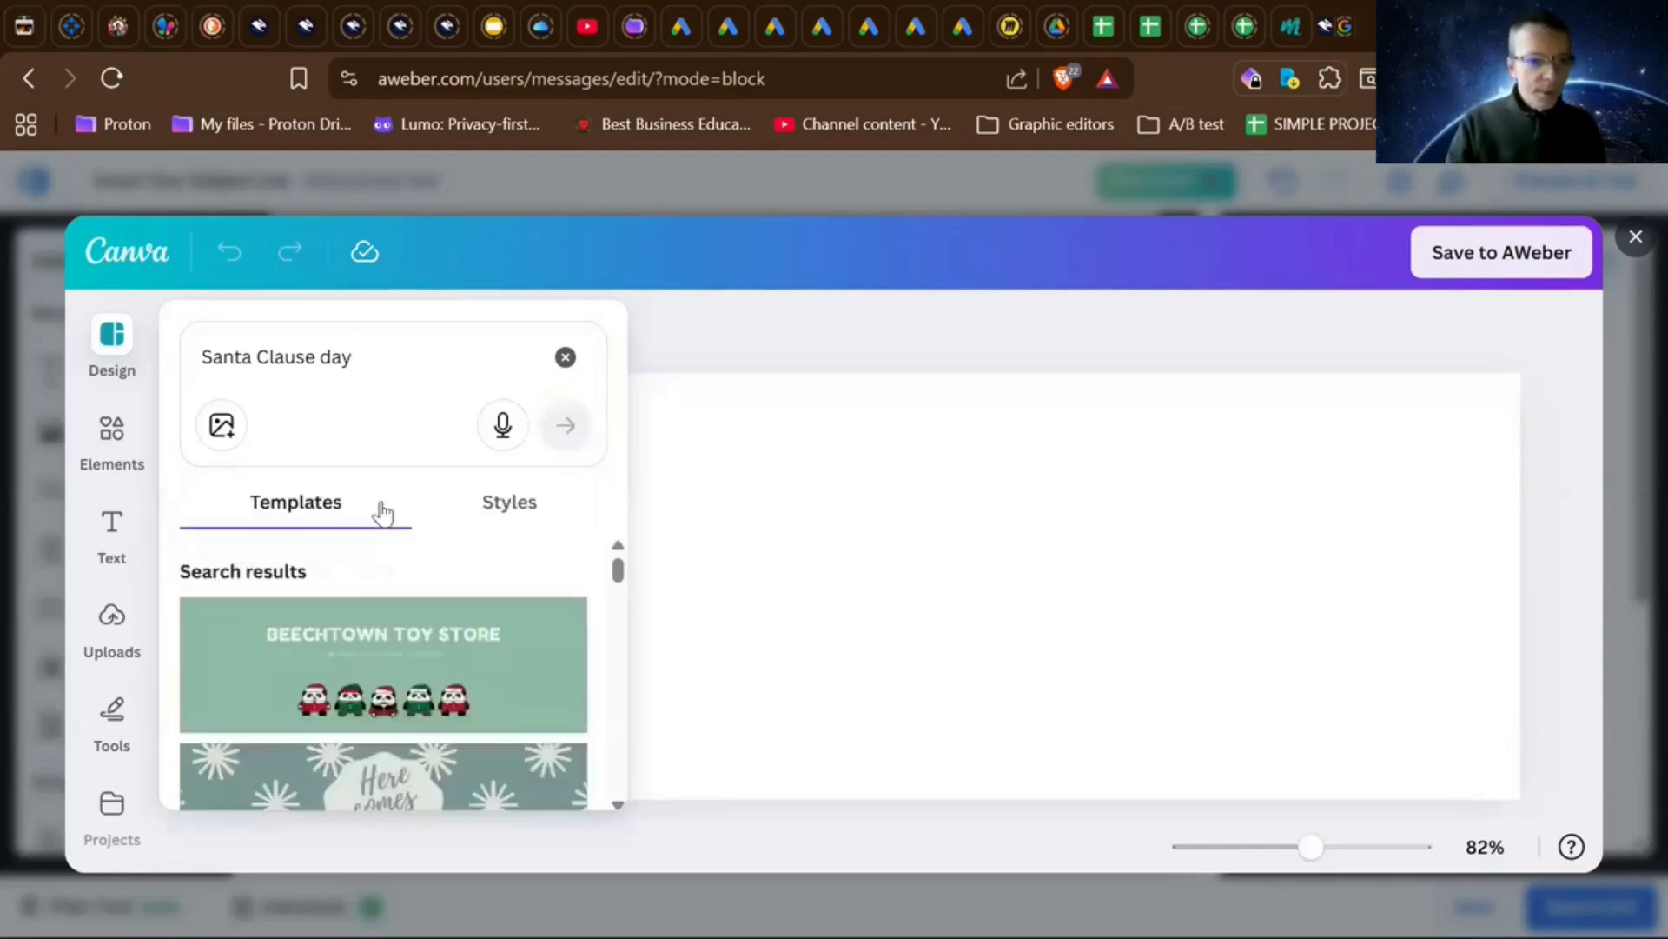
- Look through the Santa-themed template results for a suitable holiday banner
scroll(391, 654, "down", 2)
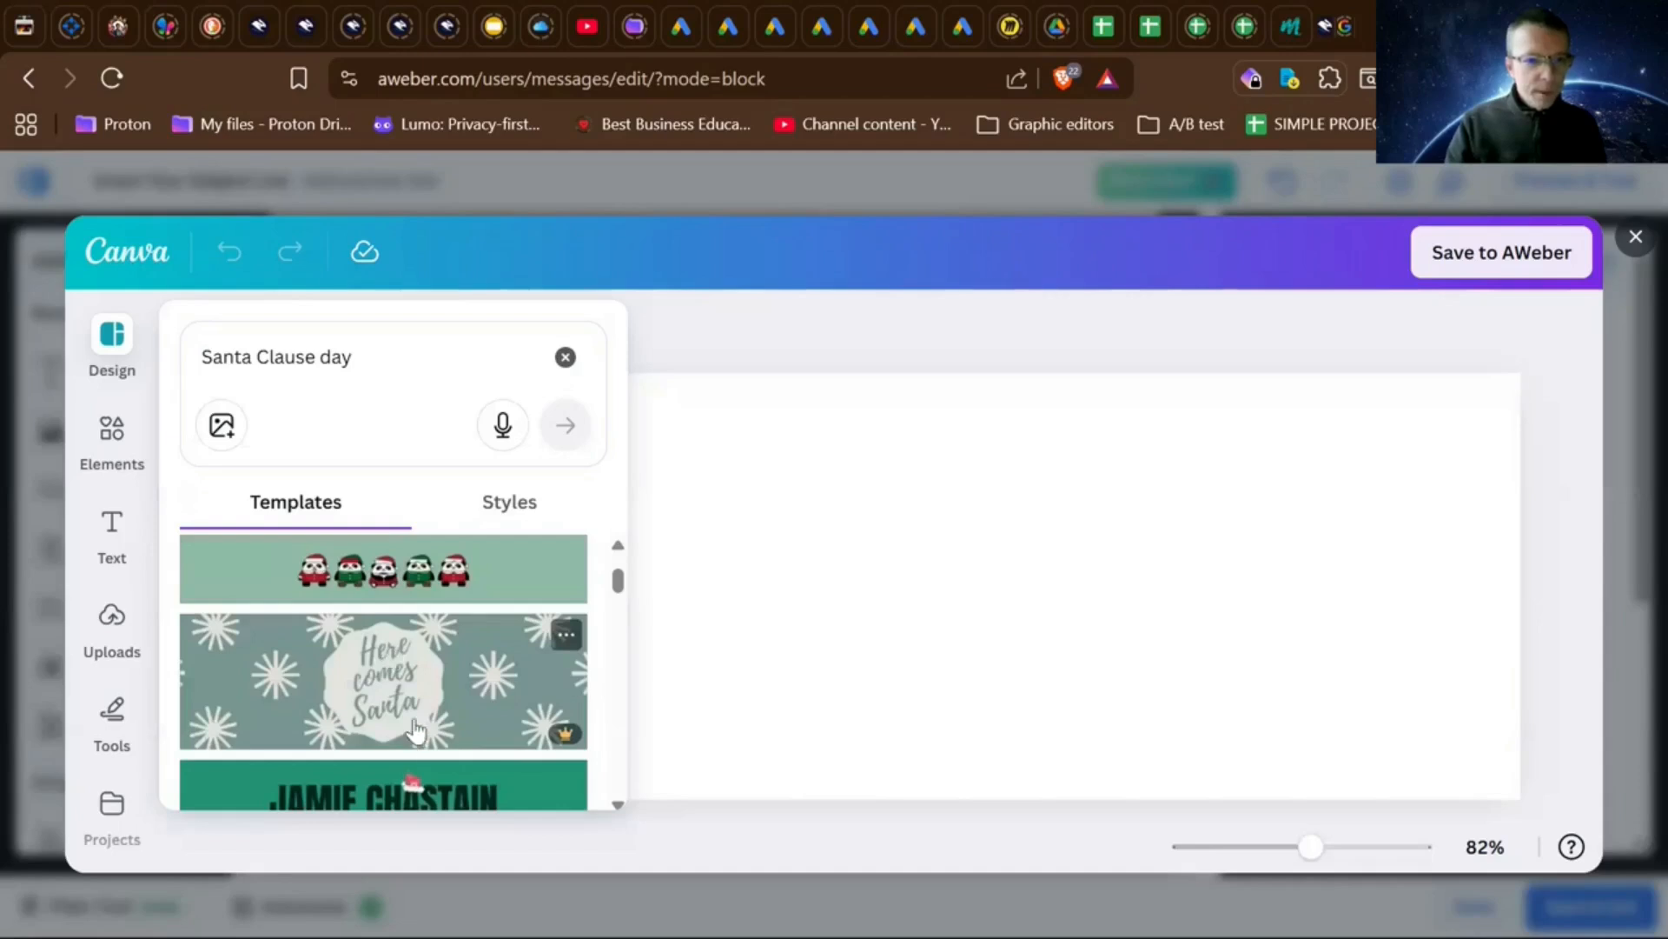
scroll(416, 734, "down", 3)
scroll(416, 728, "down", 2)
scroll(417, 728, "down", 1)
scroll(416, 730, "down", 1)
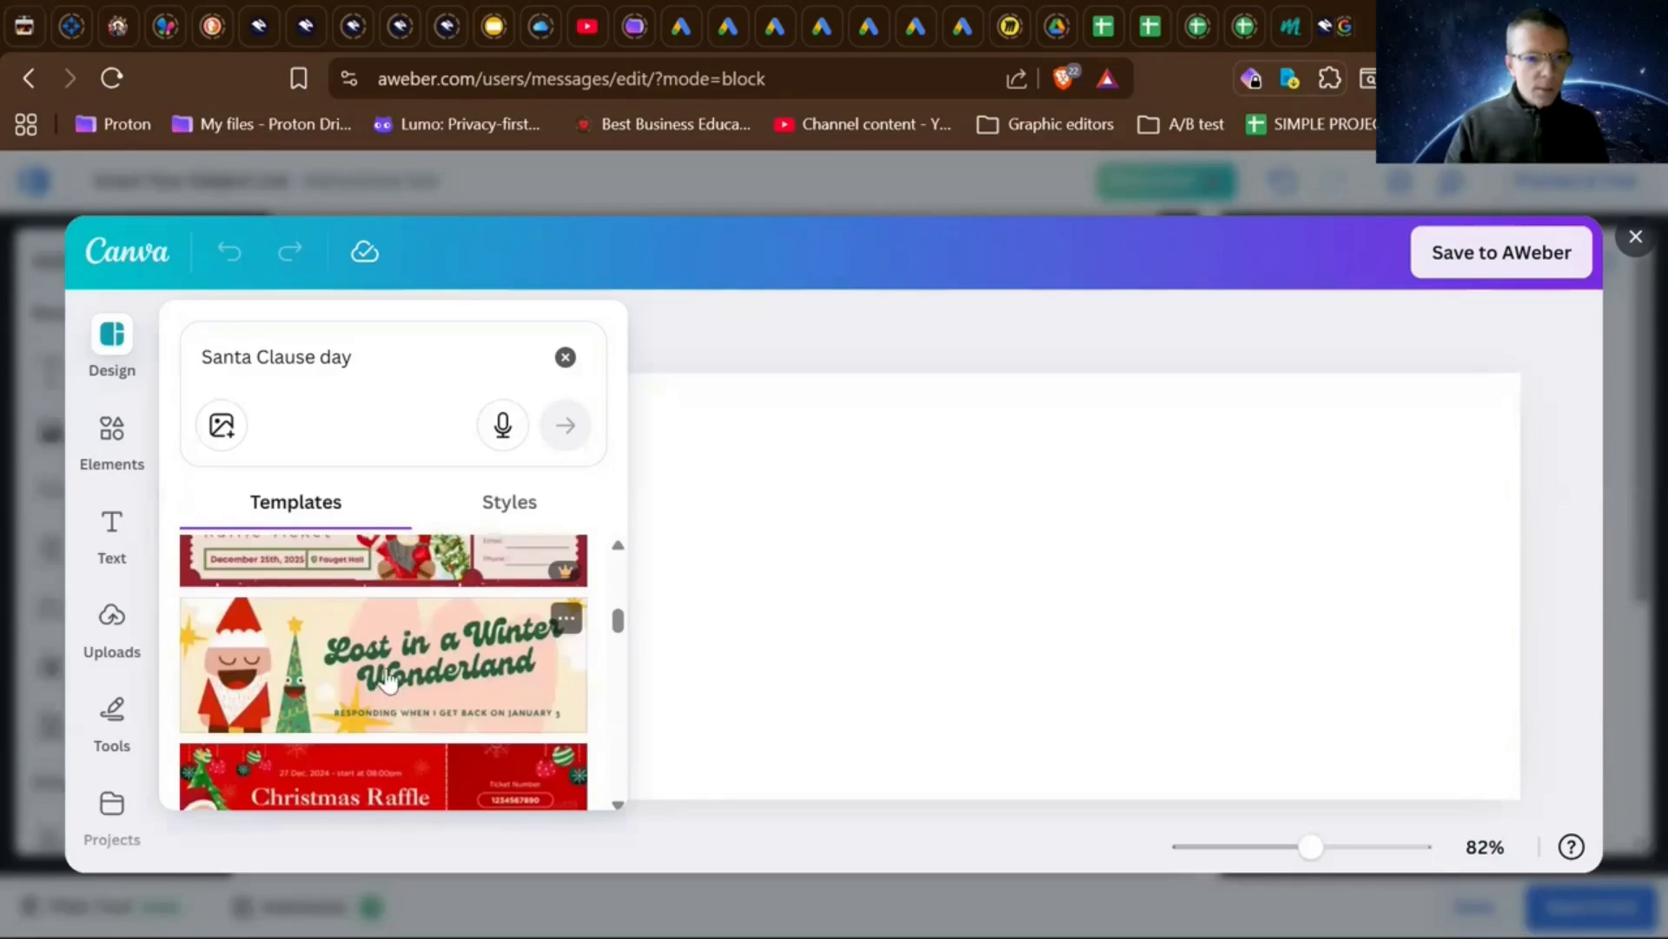
scroll(390, 680, "down", 2)
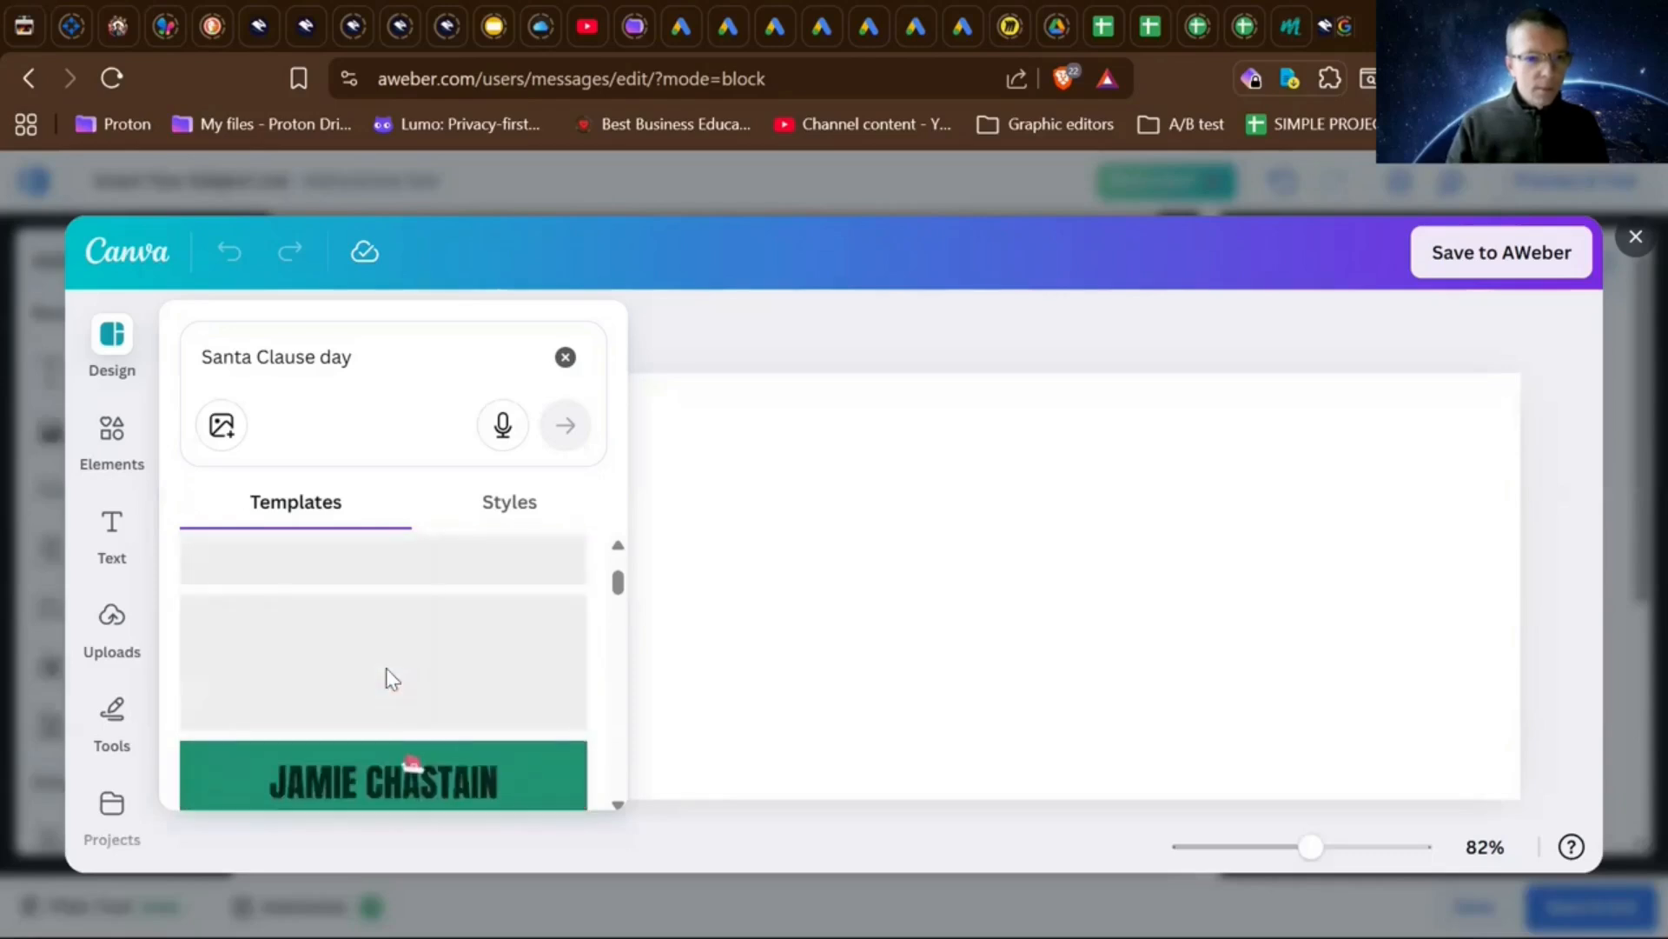
scroll(388, 679, "up", 3)
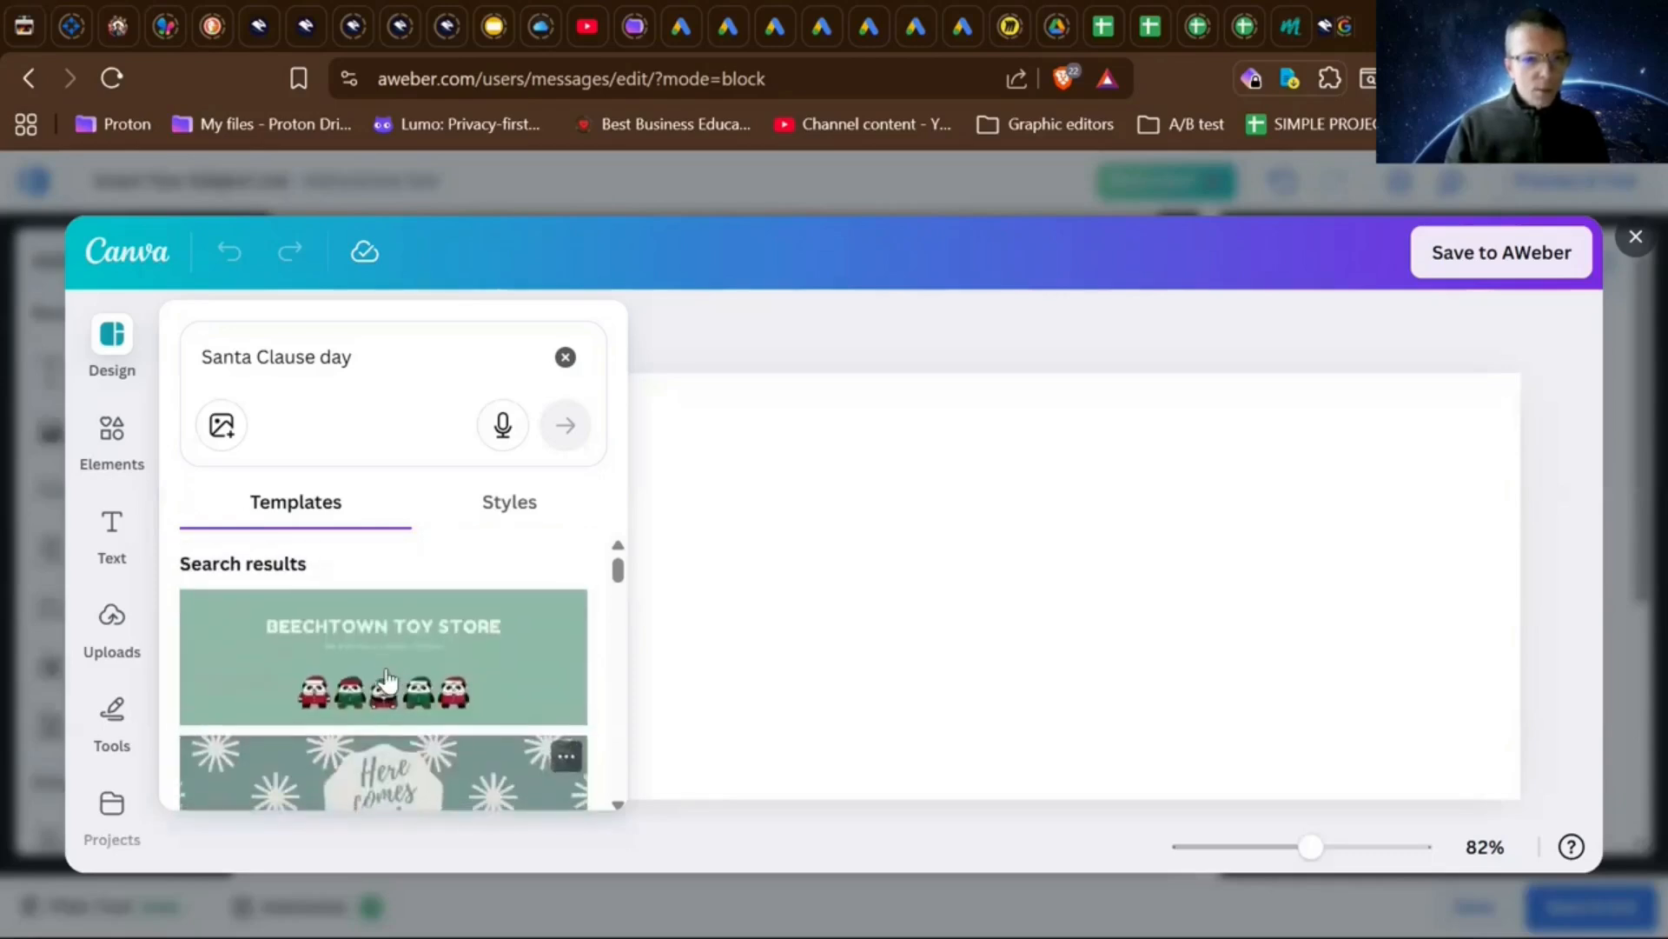
scroll(388, 679, "down", 1)
scroll(388, 679, "up", 1)
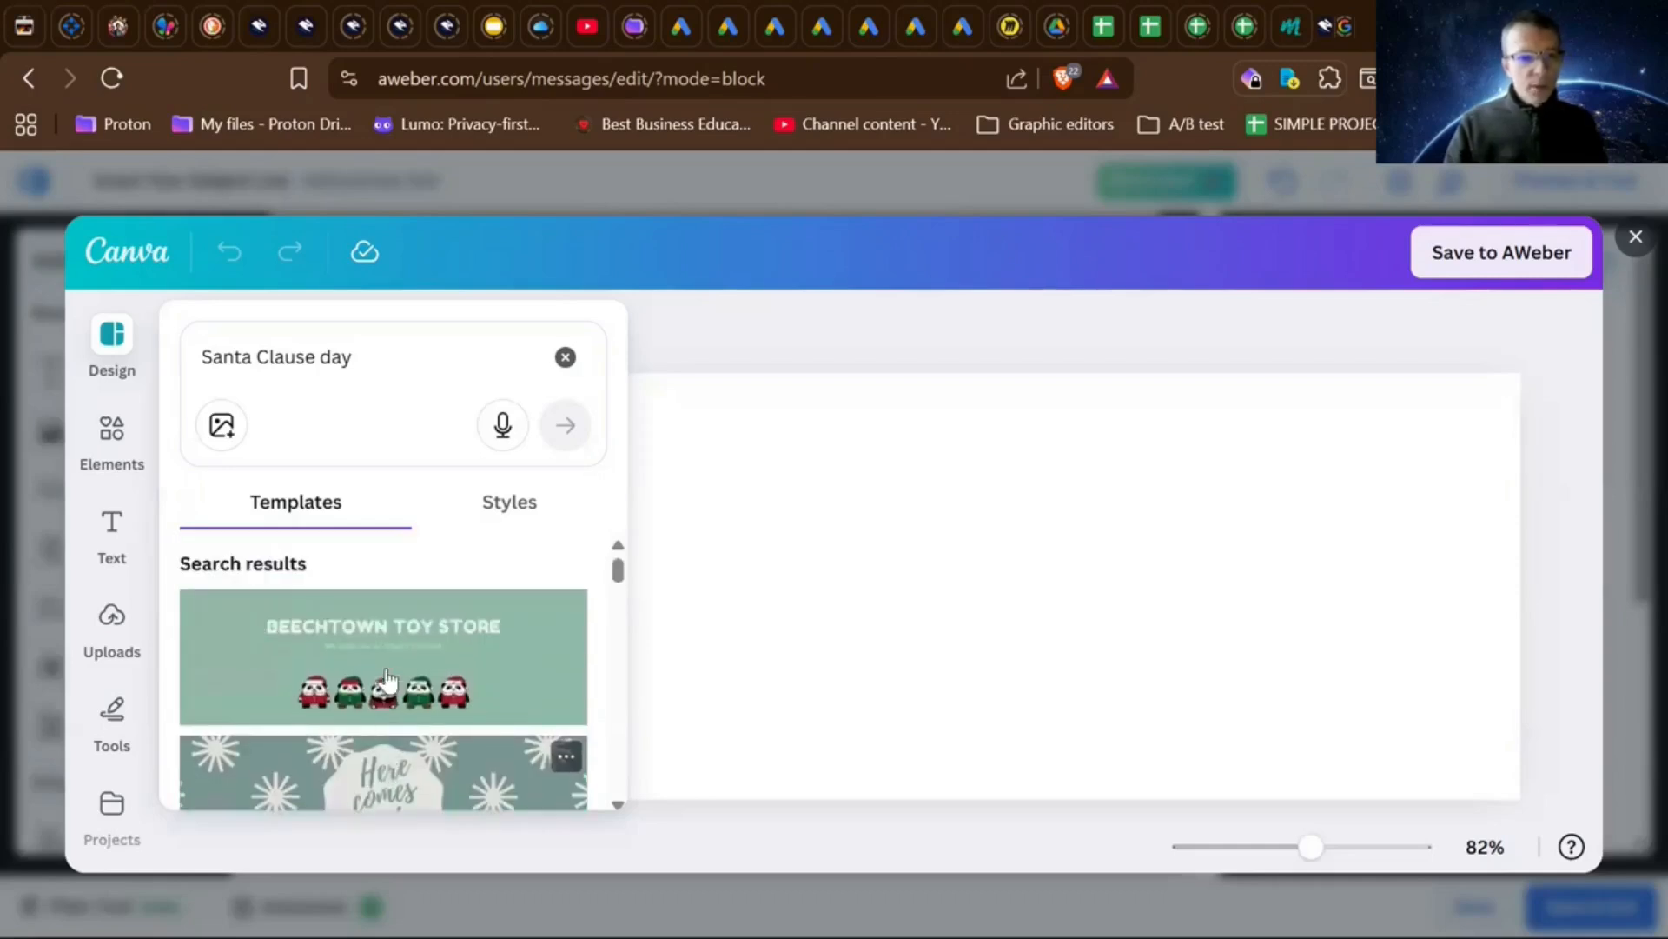
scroll(388, 680, "down", 3)
scroll(388, 679, "up", 3)
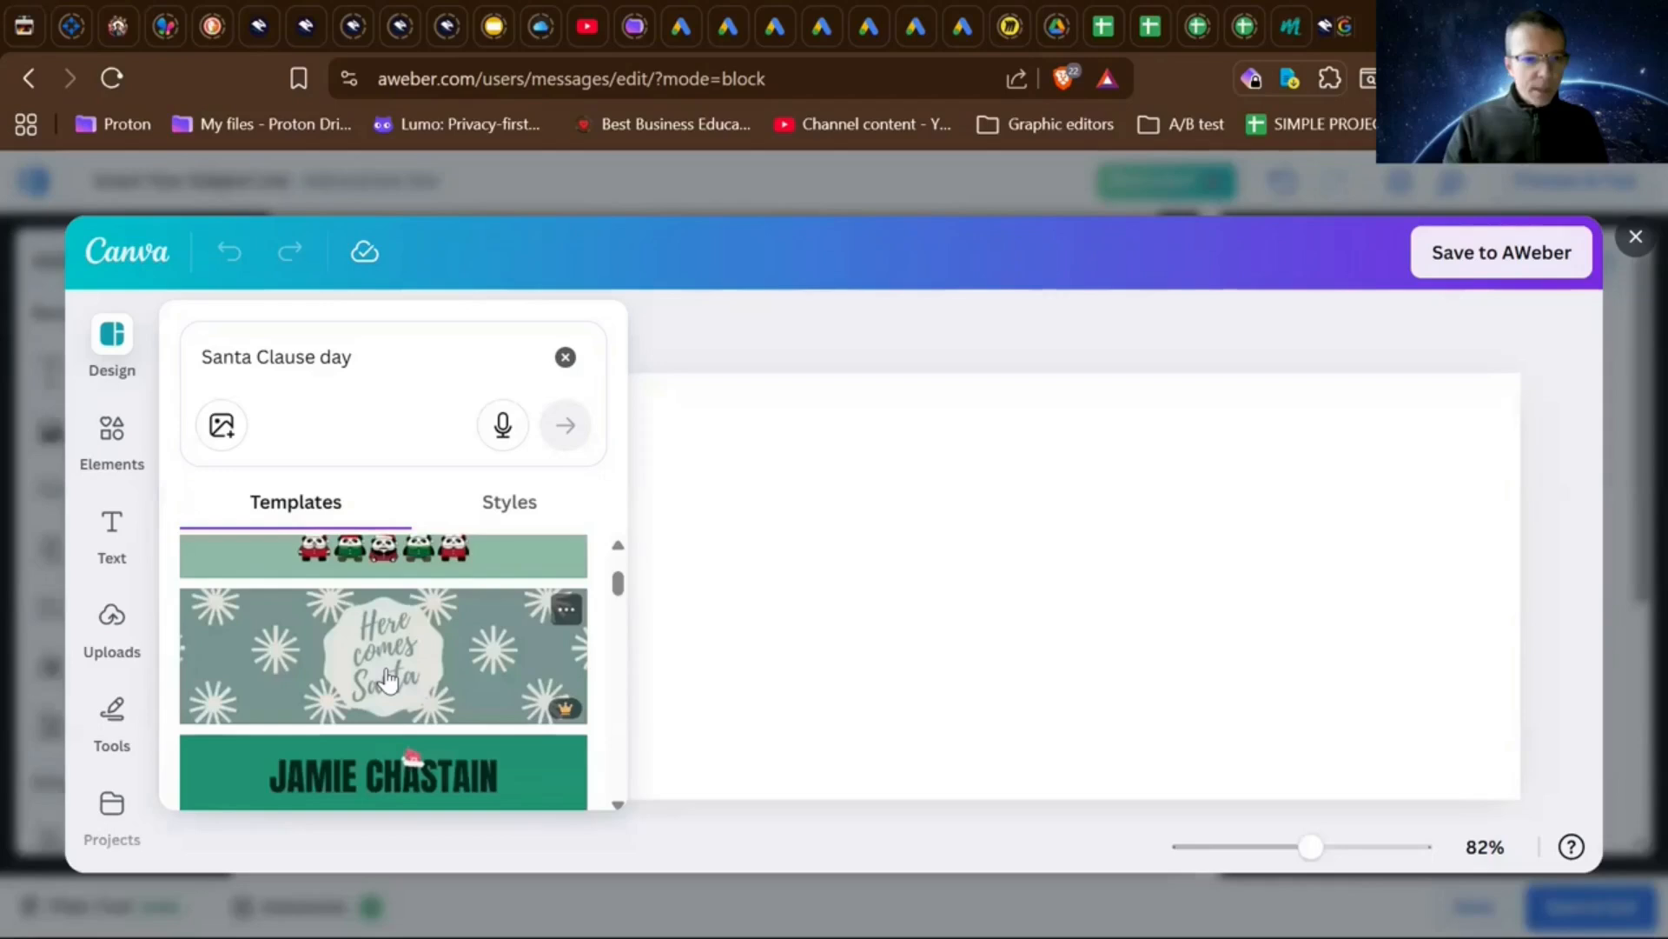
scroll(388, 679, "down", 1)
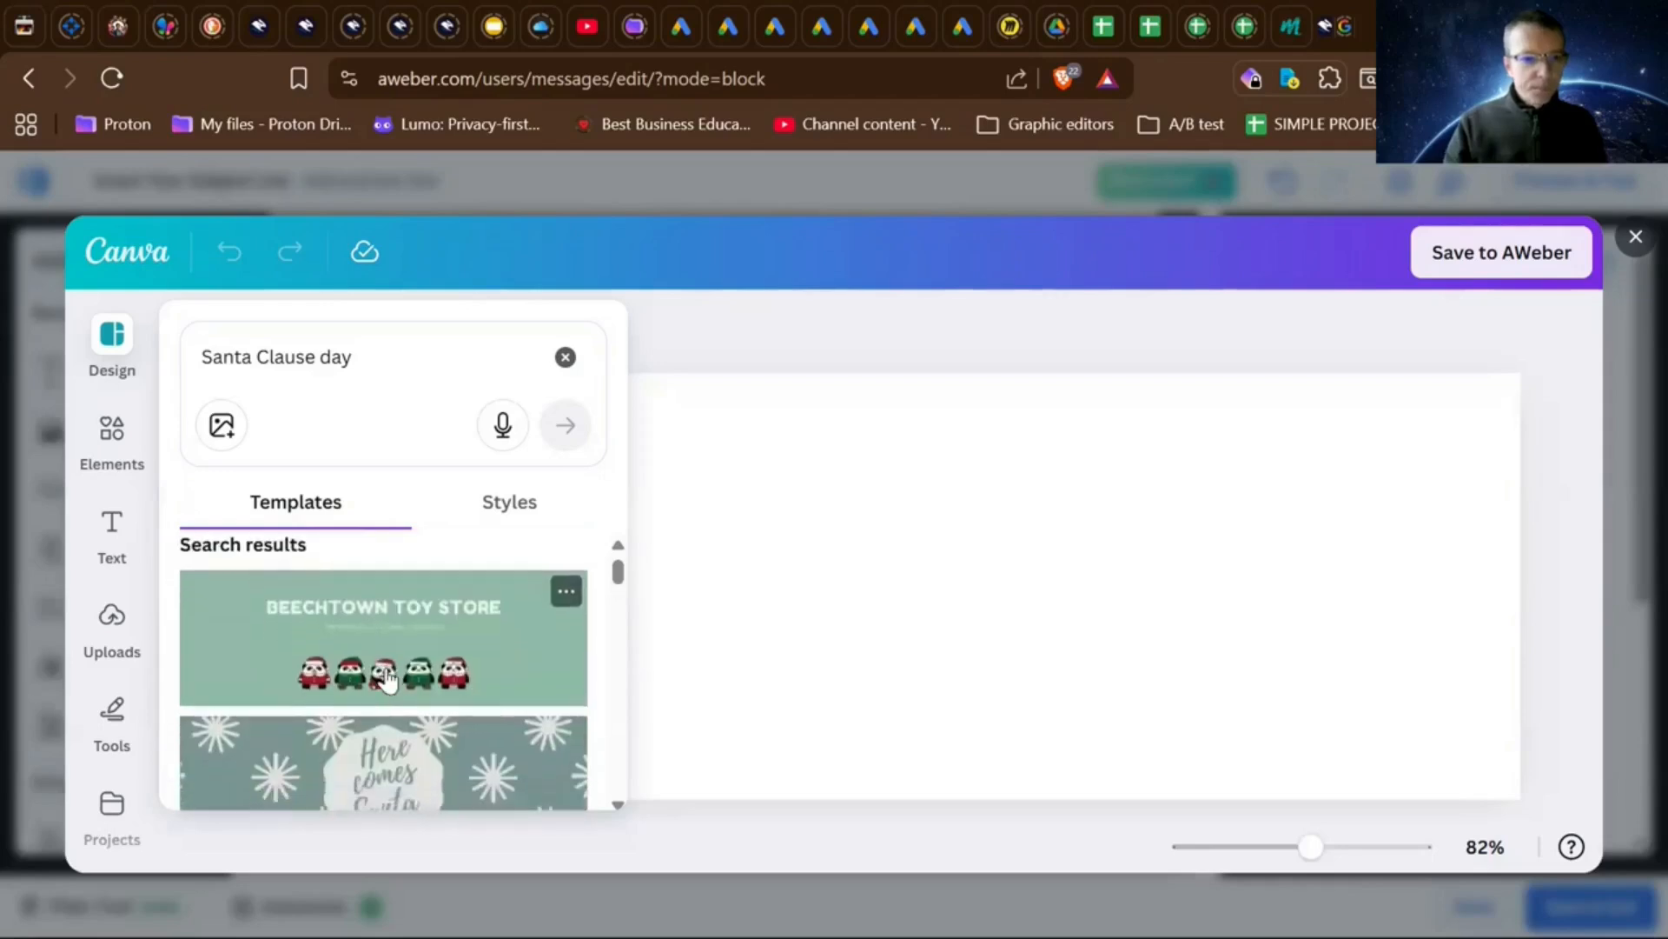
scroll(388, 680, "up", 1)
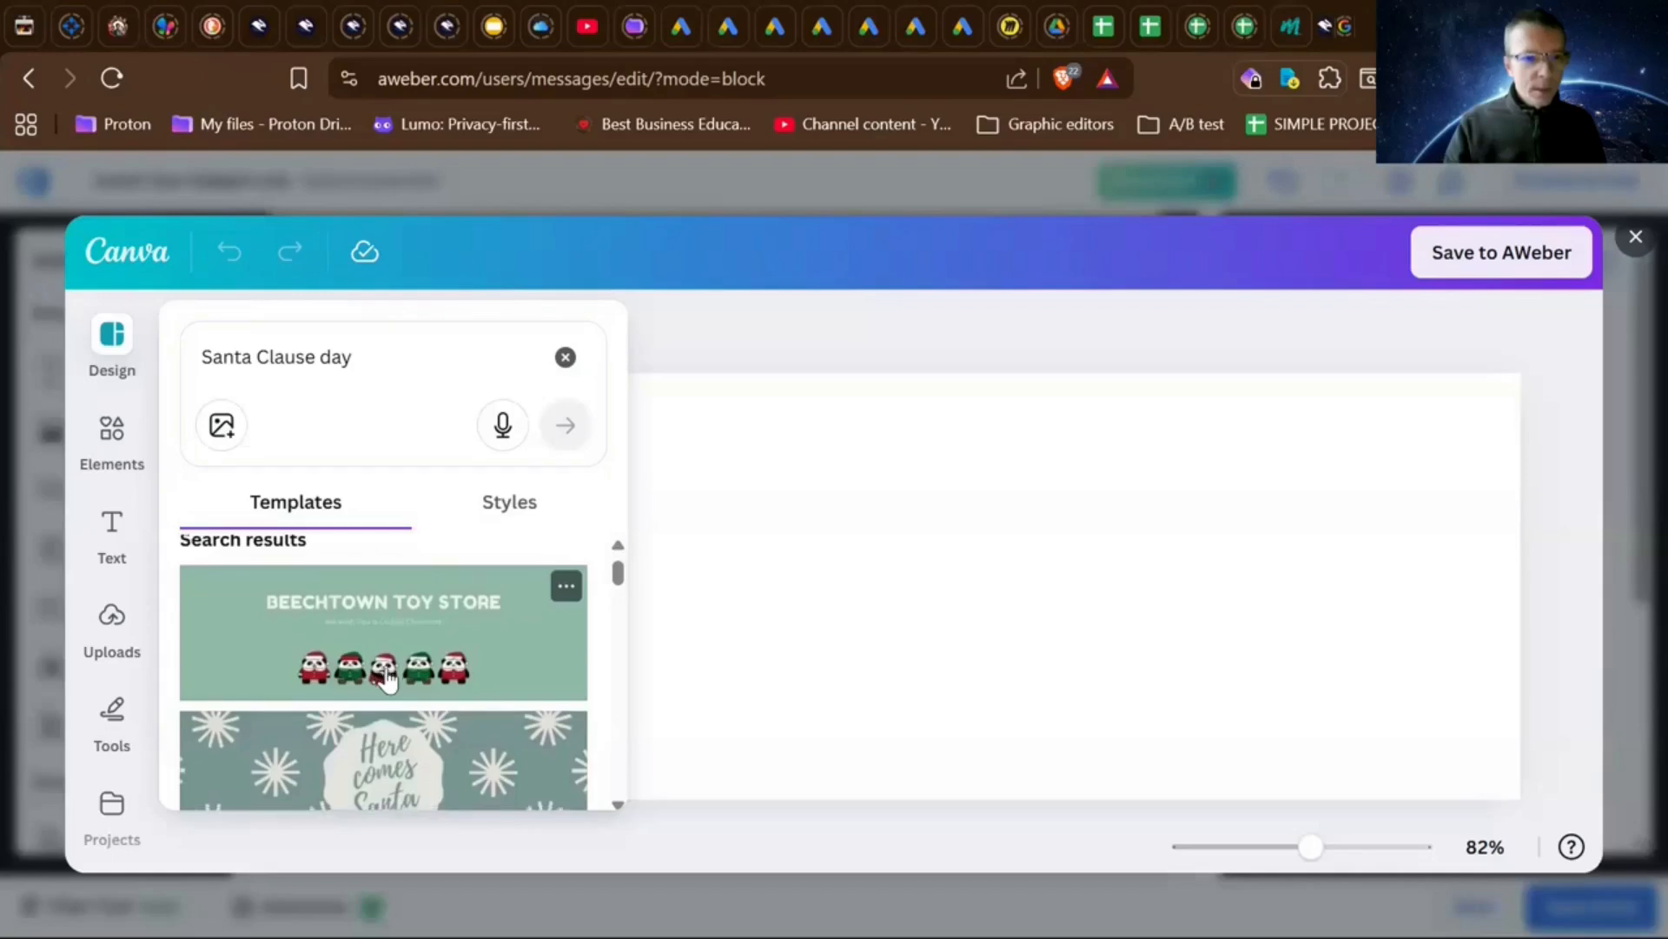
scroll(389, 680, "down", 5)
scroll(389, 676, "up", 5)
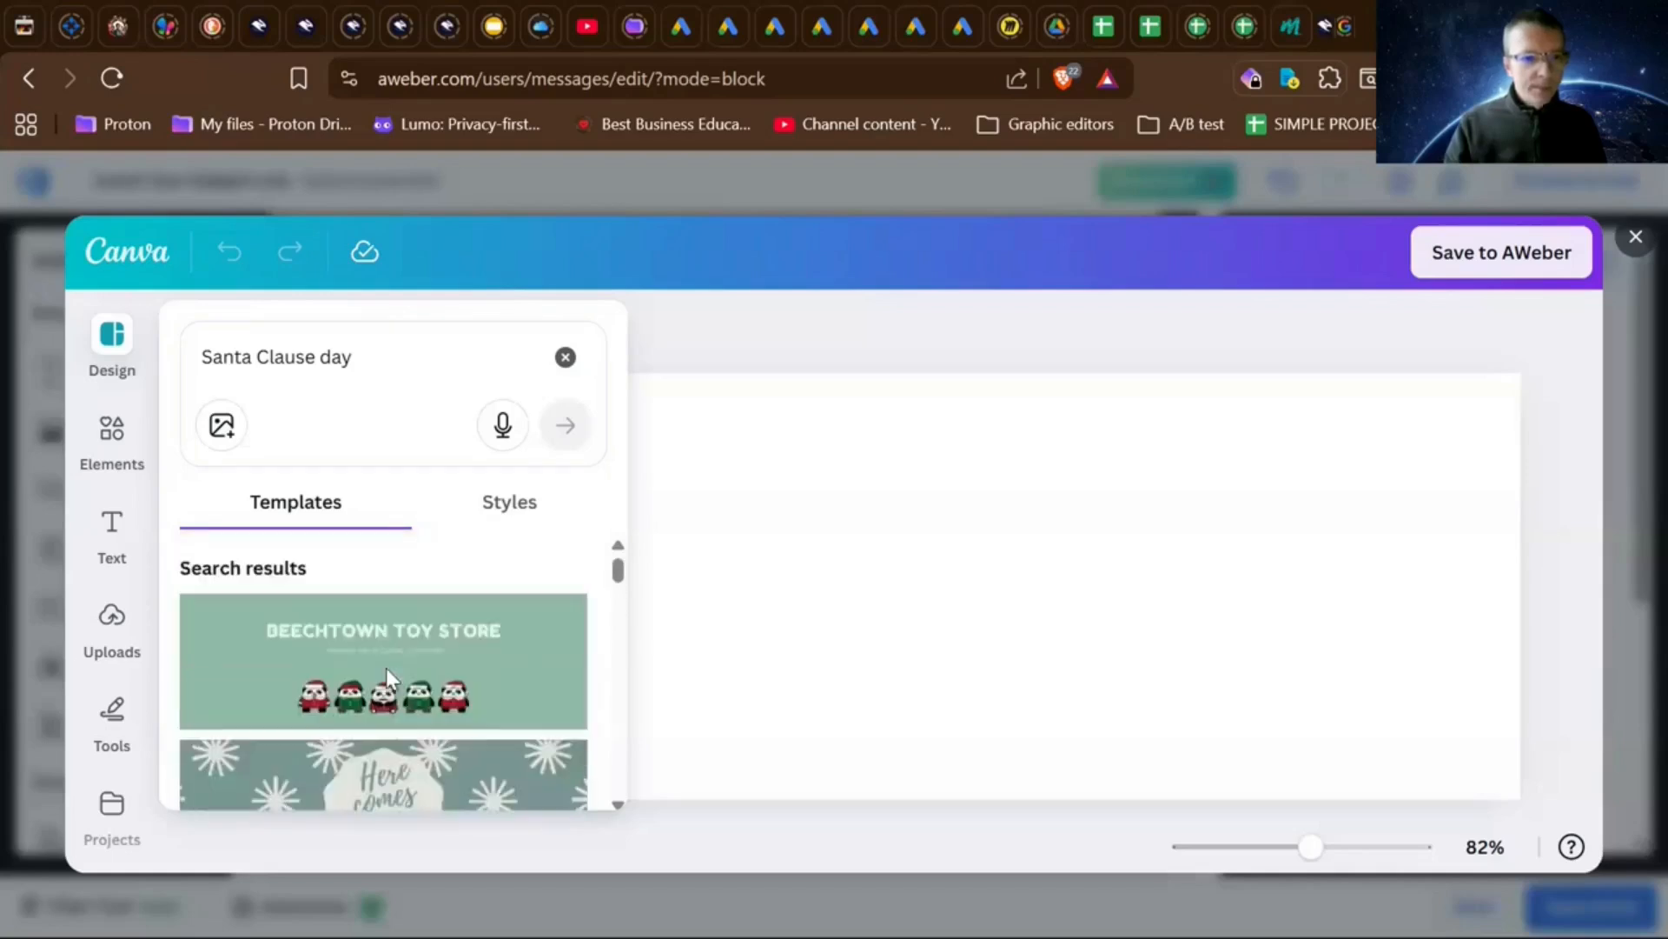
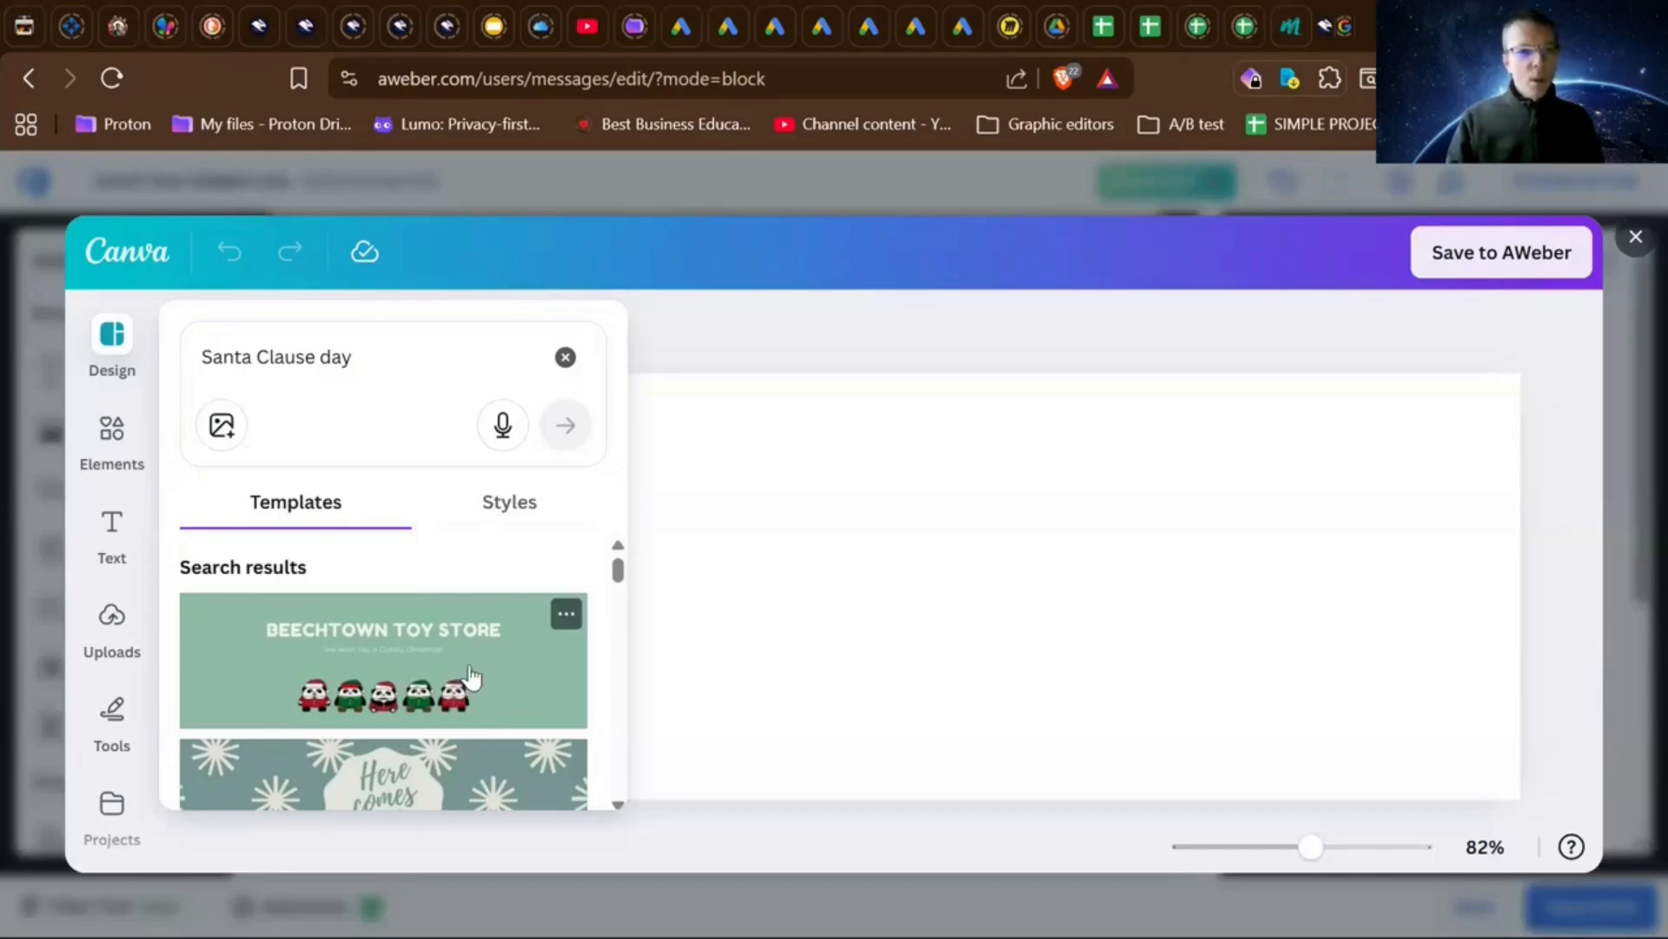
scroll(417, 717, "down", 1)
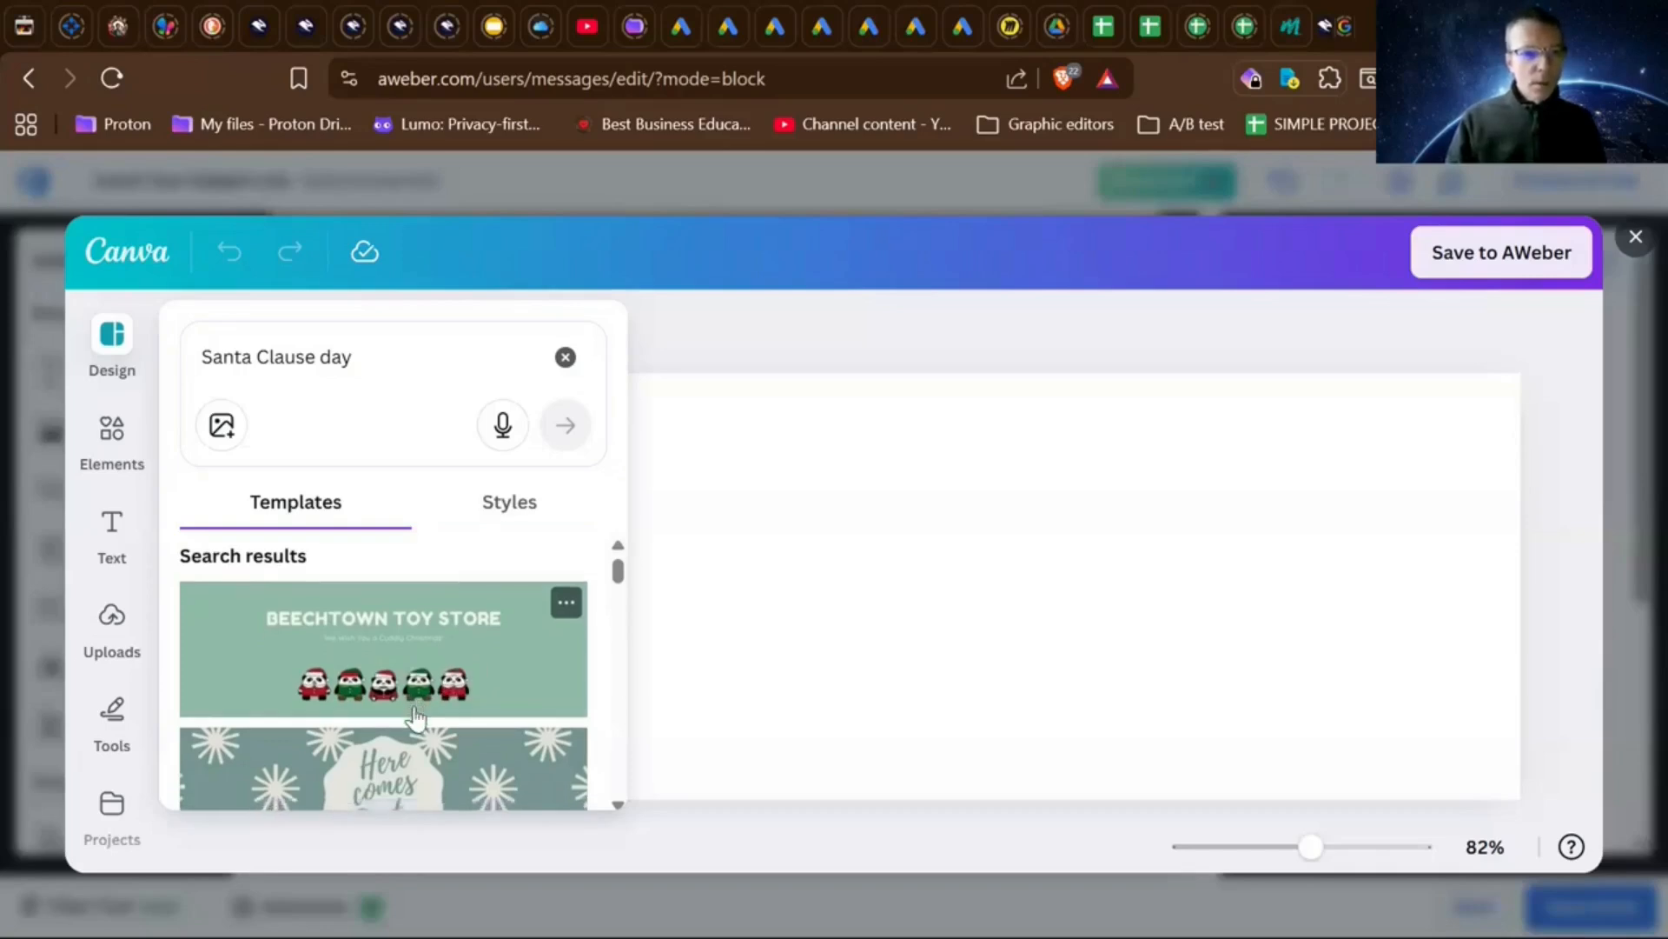
scroll(416, 717, "down", 4)
scroll(416, 718, "up", 4)
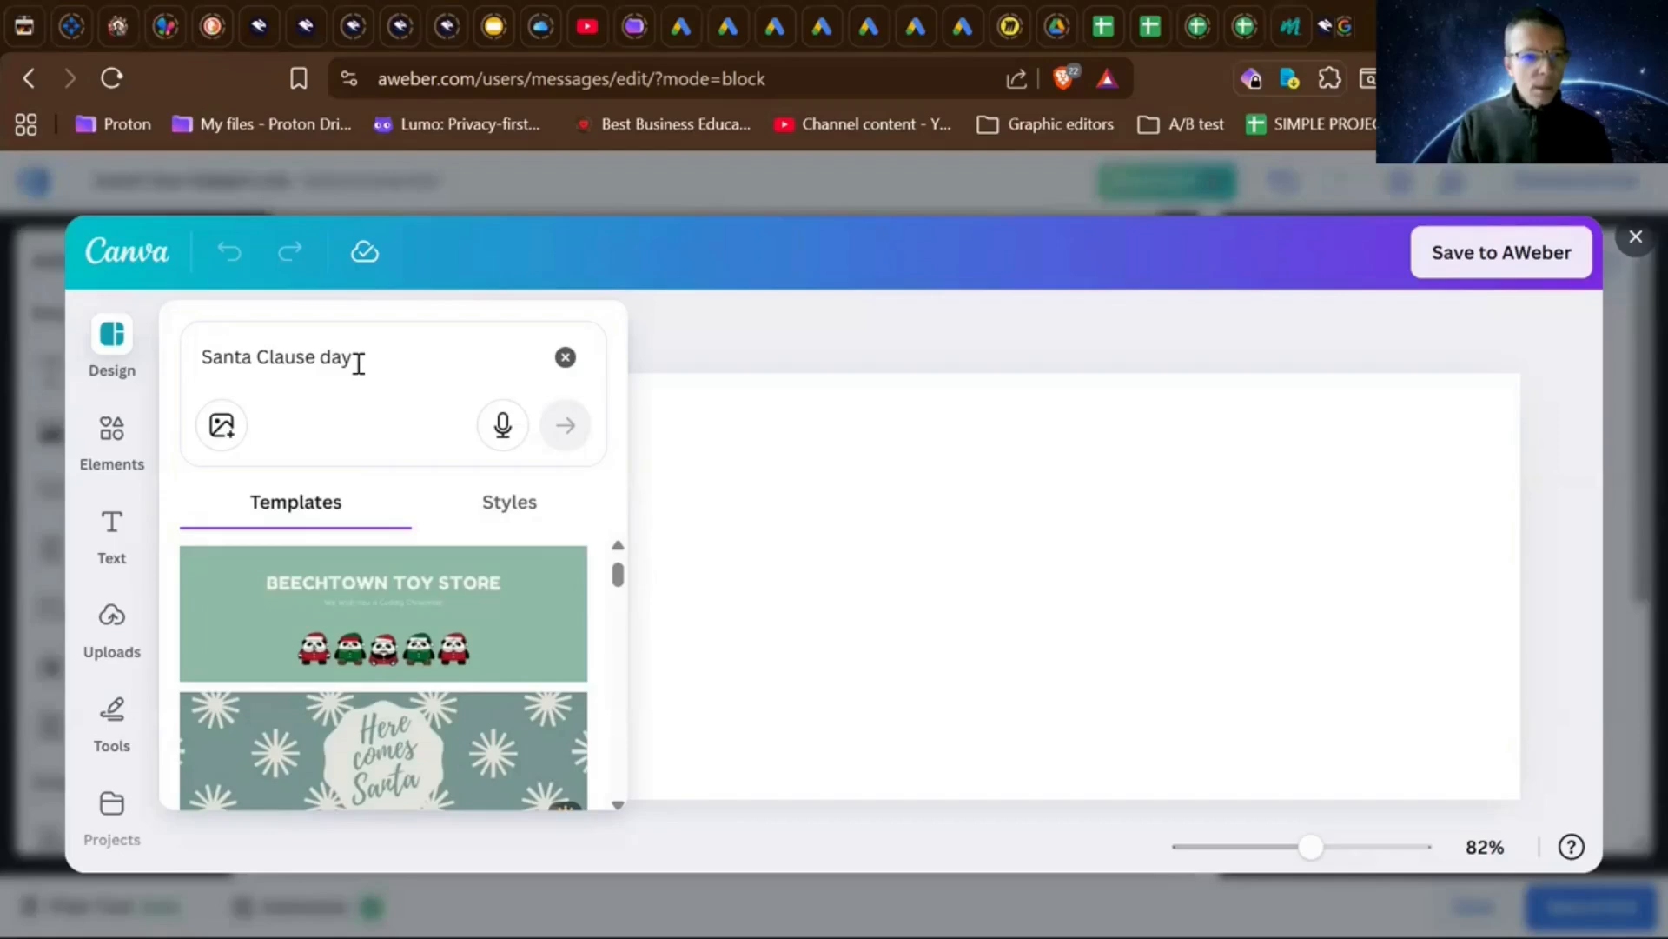
scroll(398, 637, "down", 2)
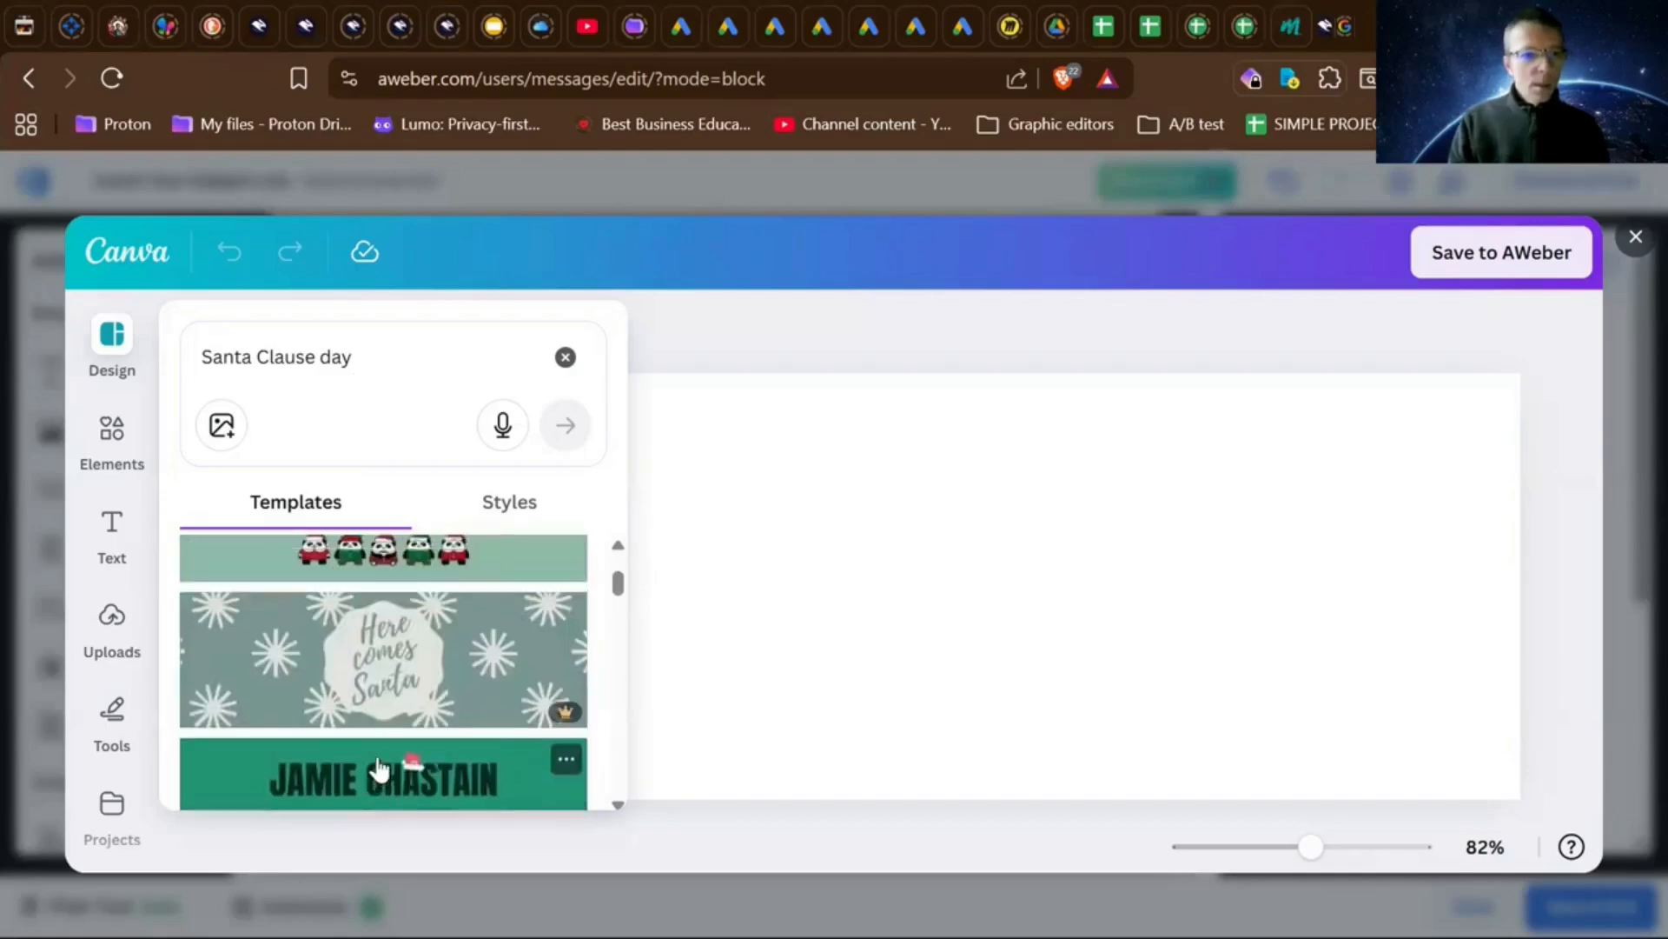
scroll(380, 769, "up", 1)
- Change the template search to "Santa Clause cap on a toy car with a ribbon" and run it
left_click(355, 354)
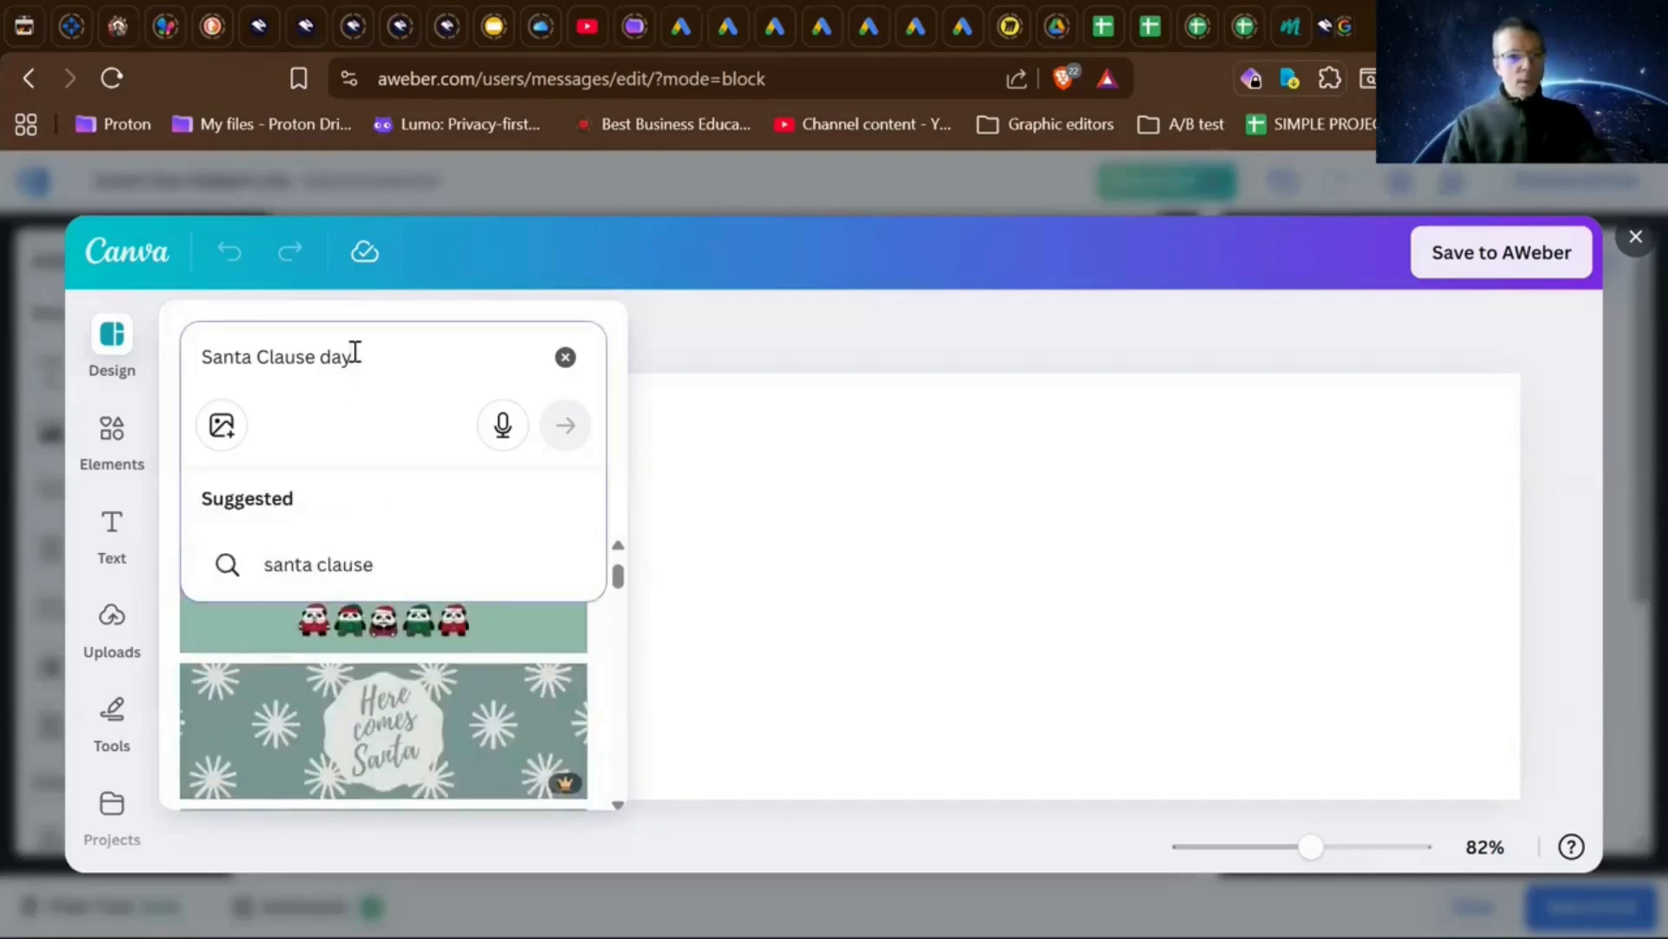
key("BackSpace")
key("BackSpace")
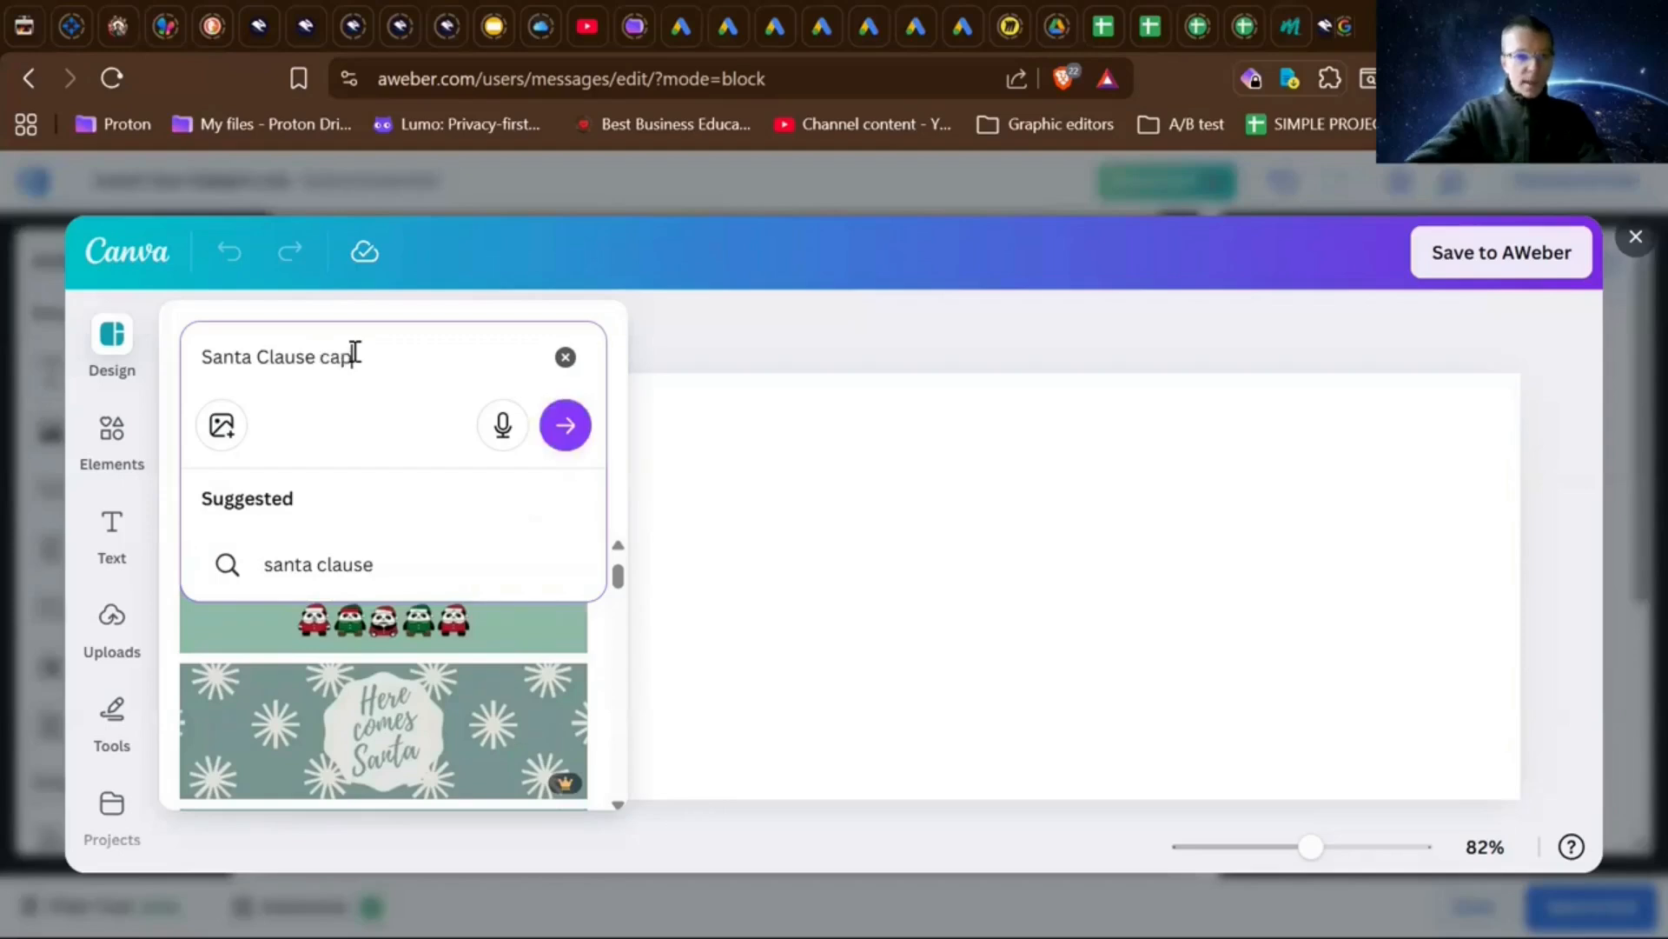
type("caption ")
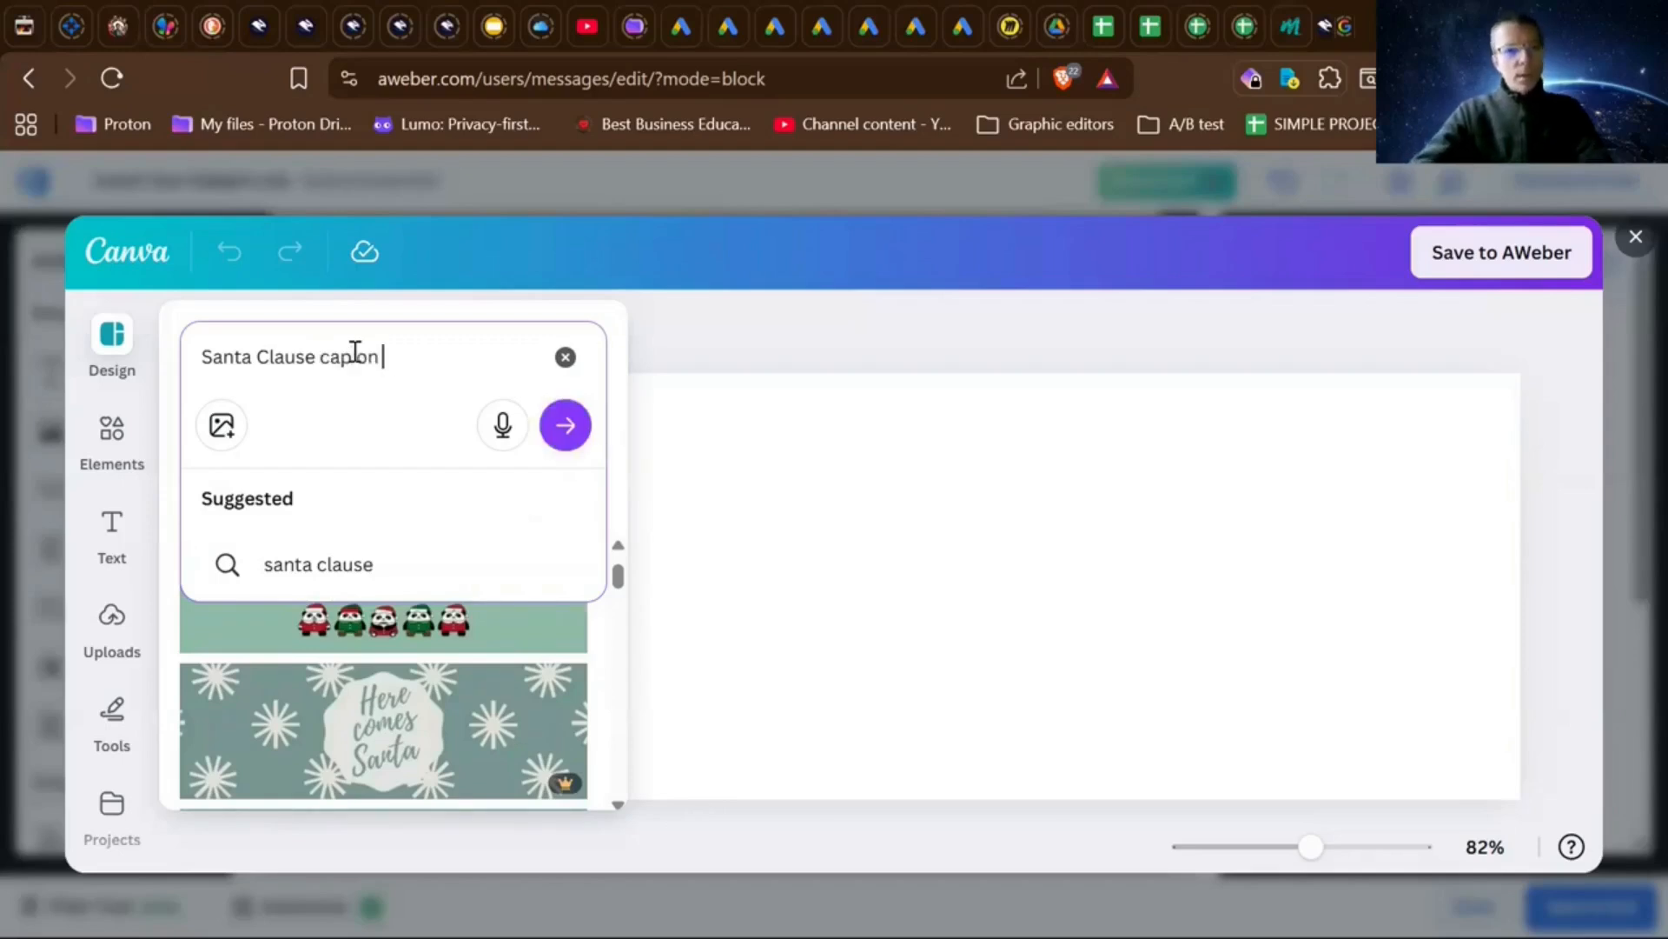
type("a toy car")
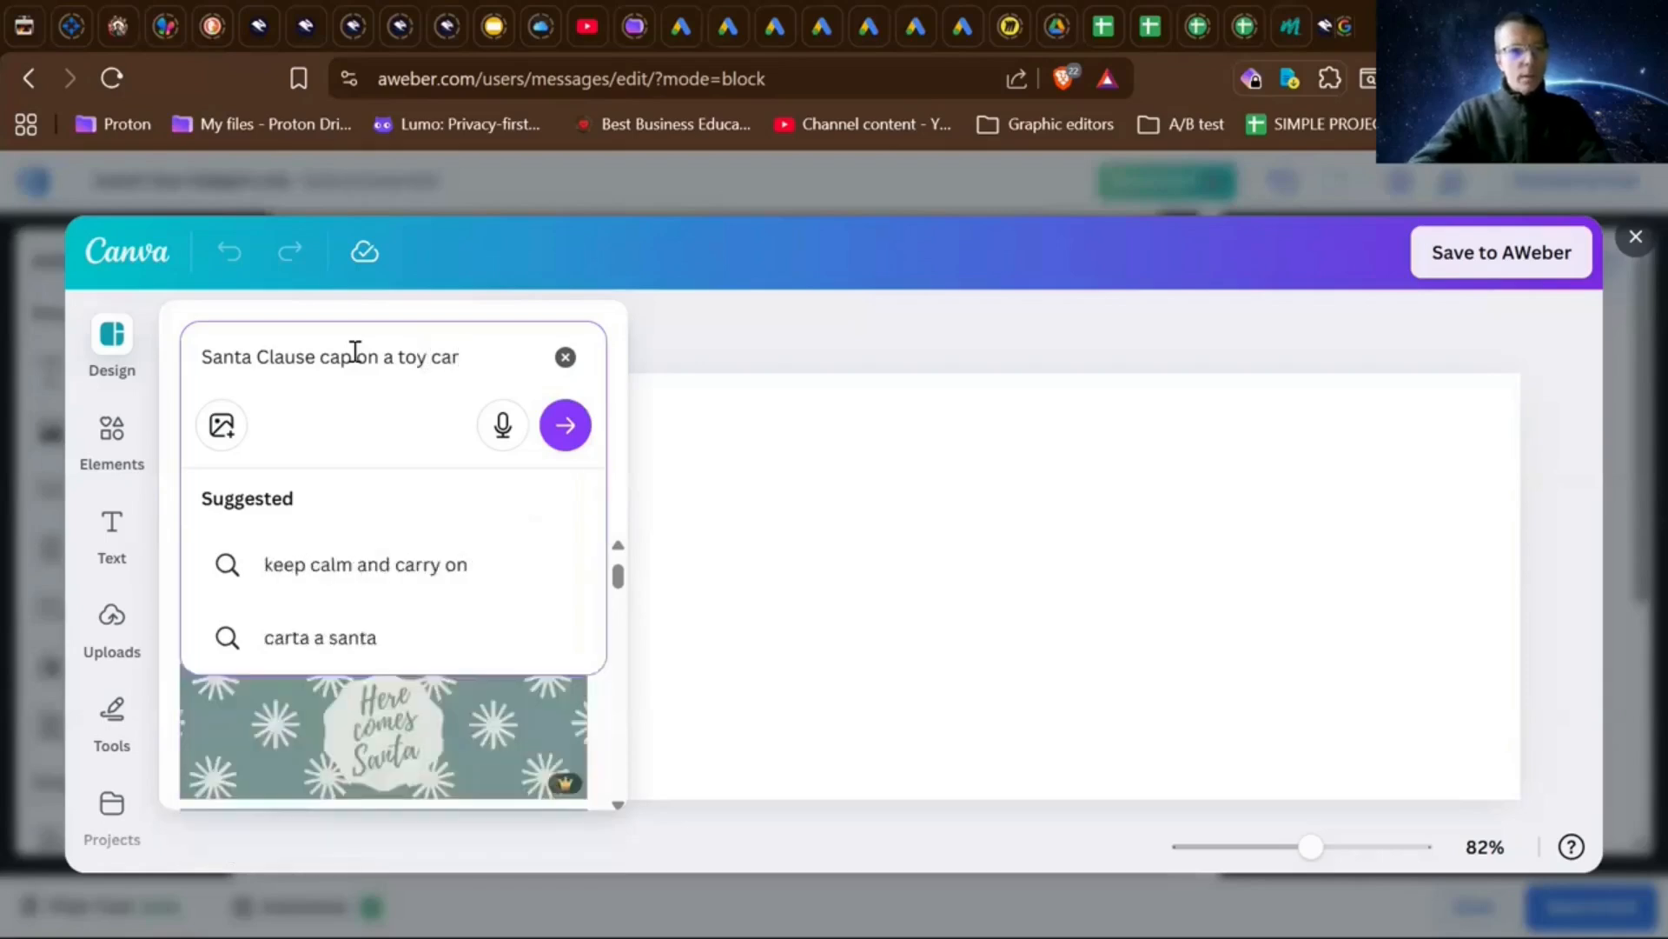
type(" with a ribbon")
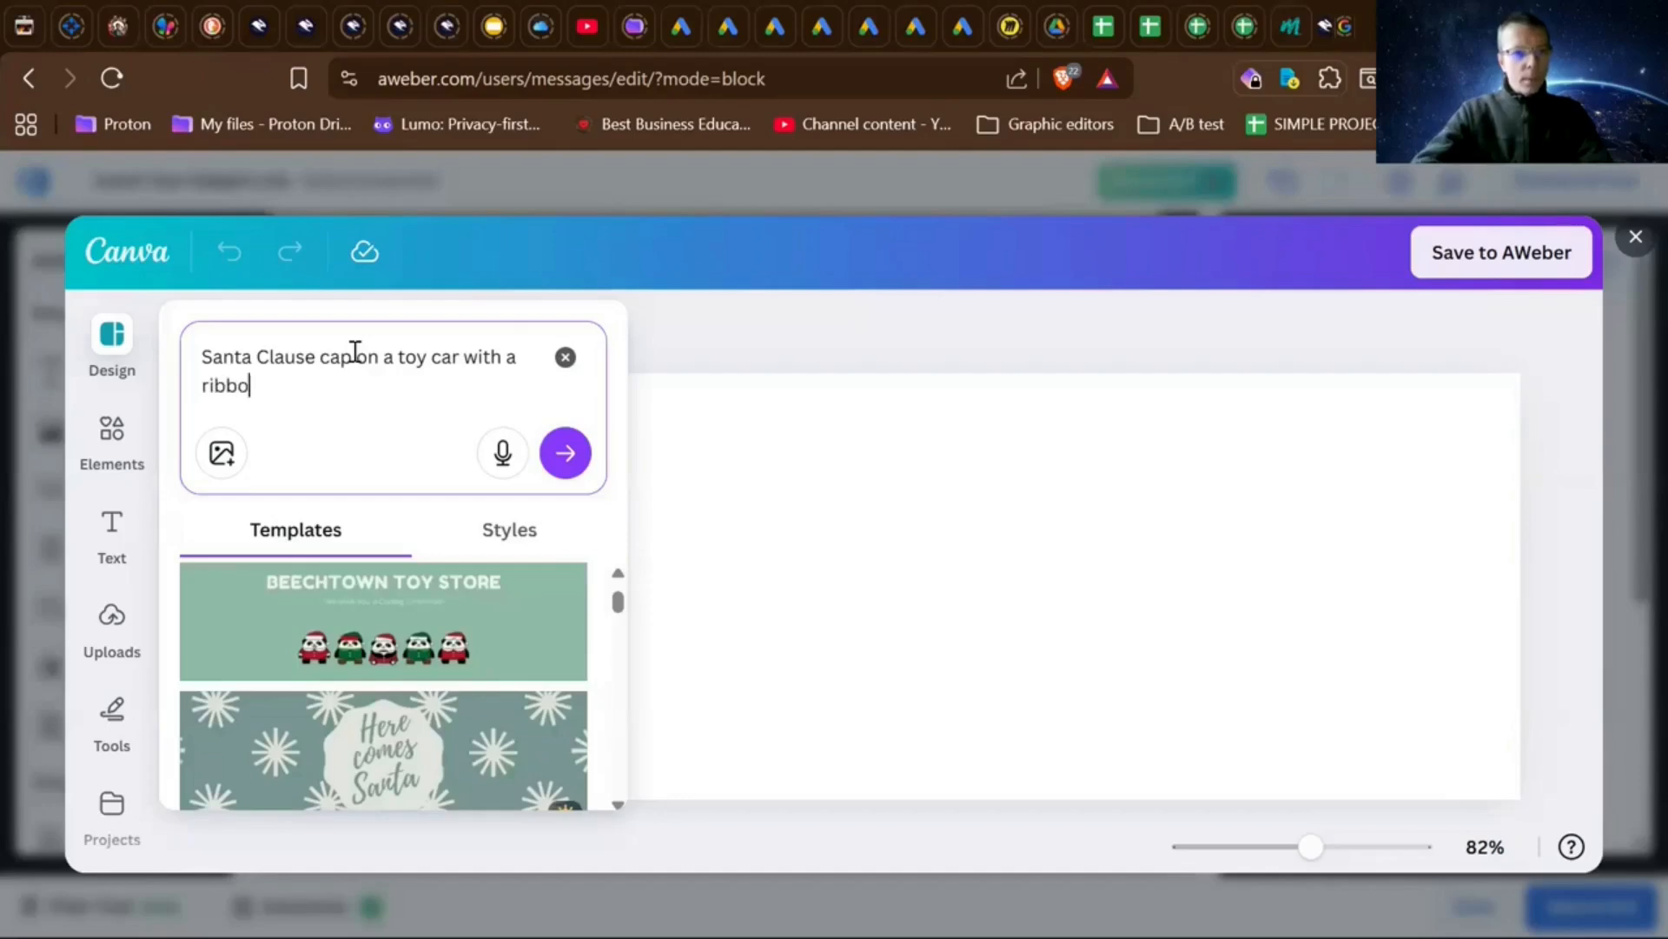
left_click(565, 455)
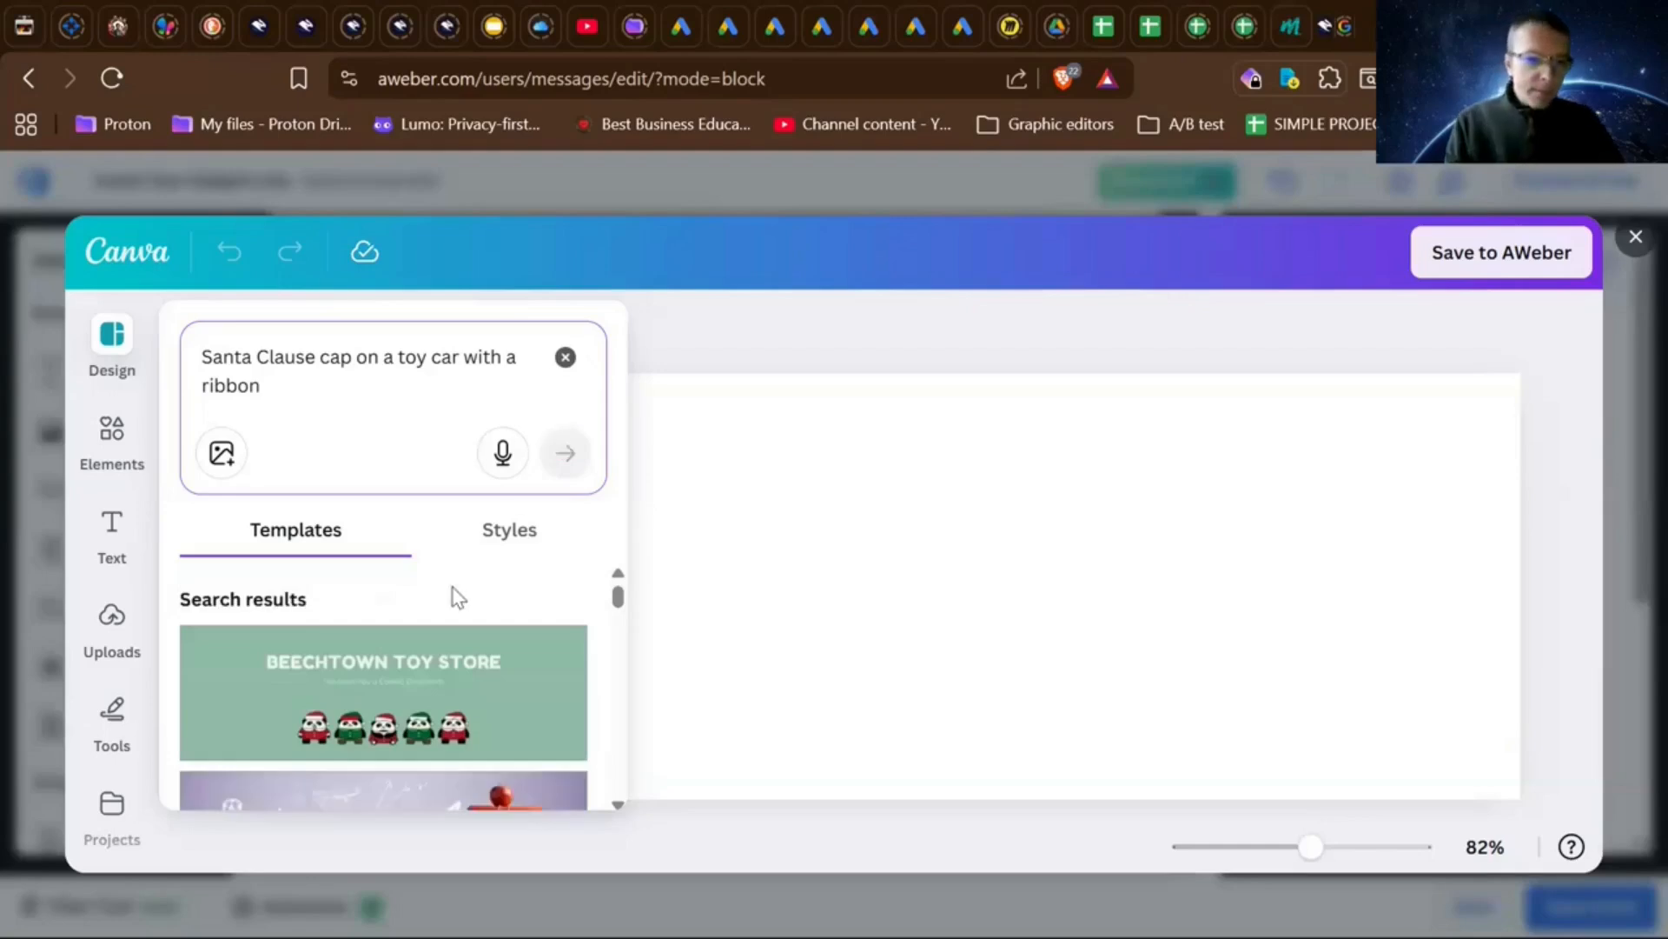
- Look through the template results for the Santa cap and toy car search for a suitable festive banner
scroll(452, 591, "down", 3)
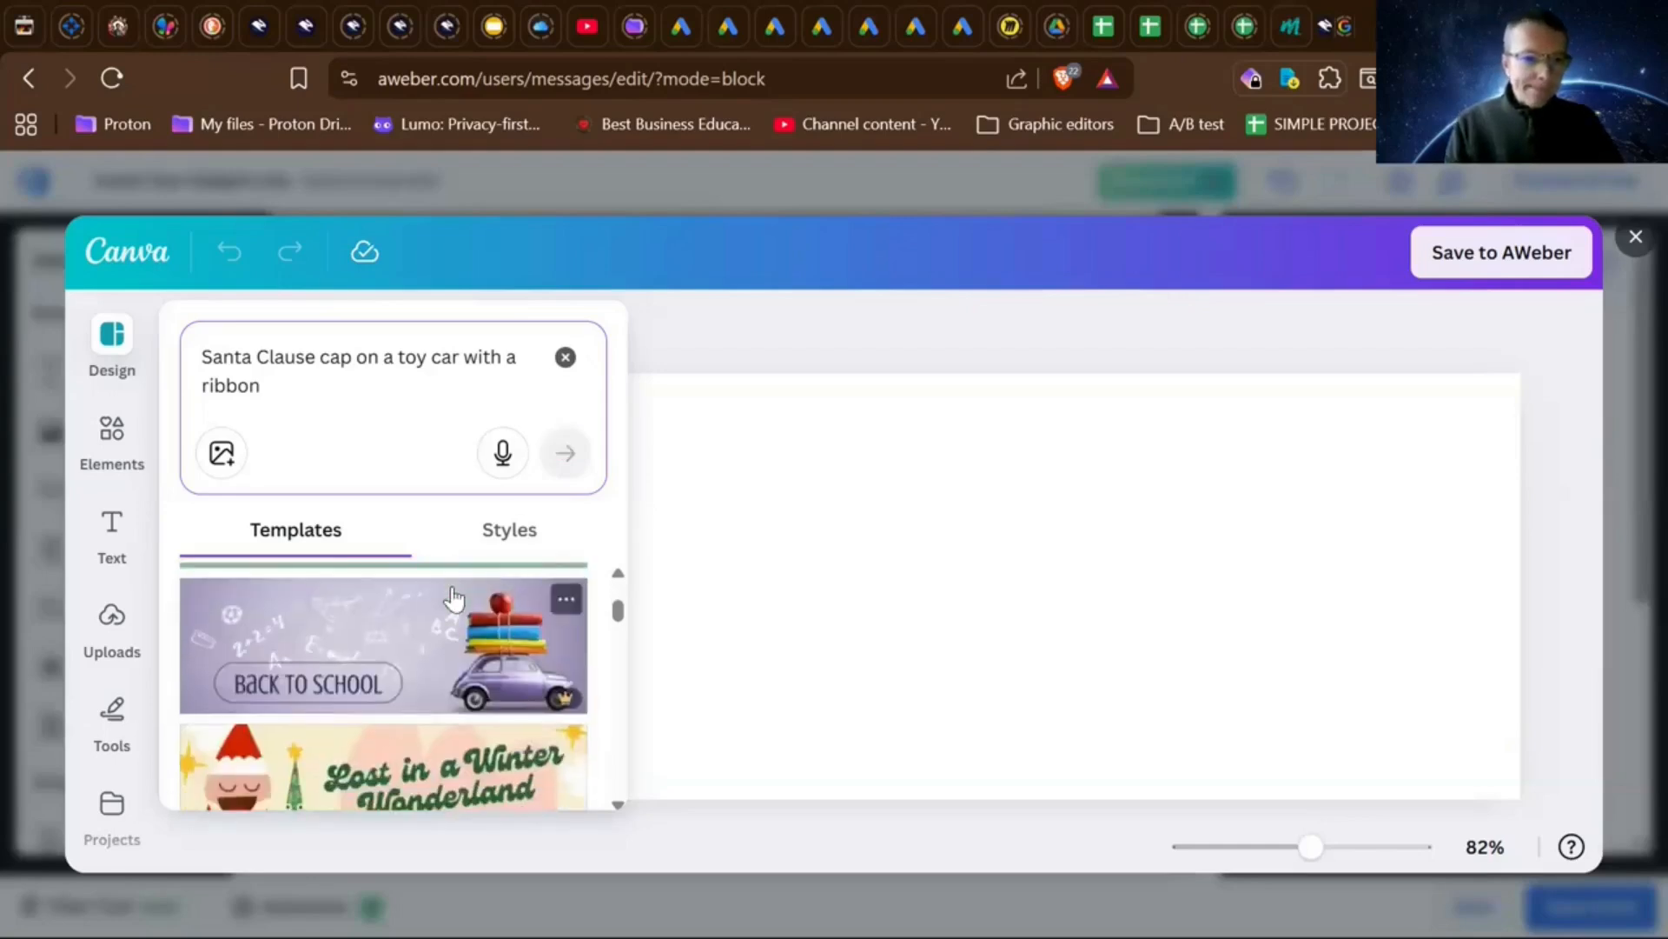
scroll(452, 596, "down", 5)
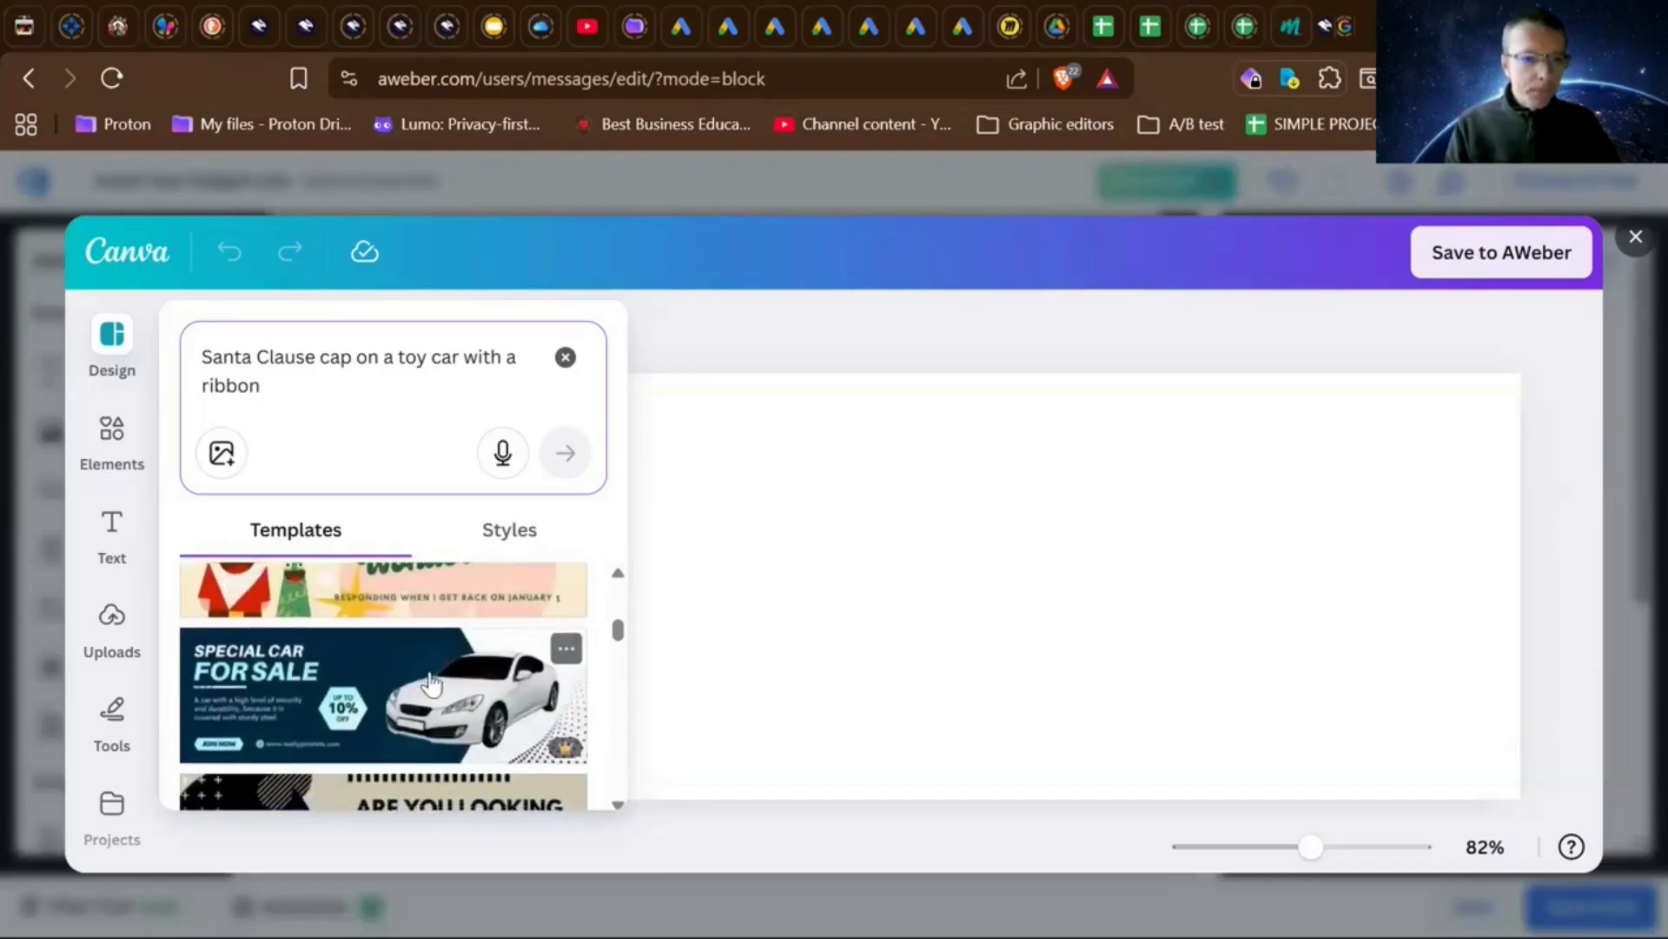
scroll(432, 680, "down", 3)
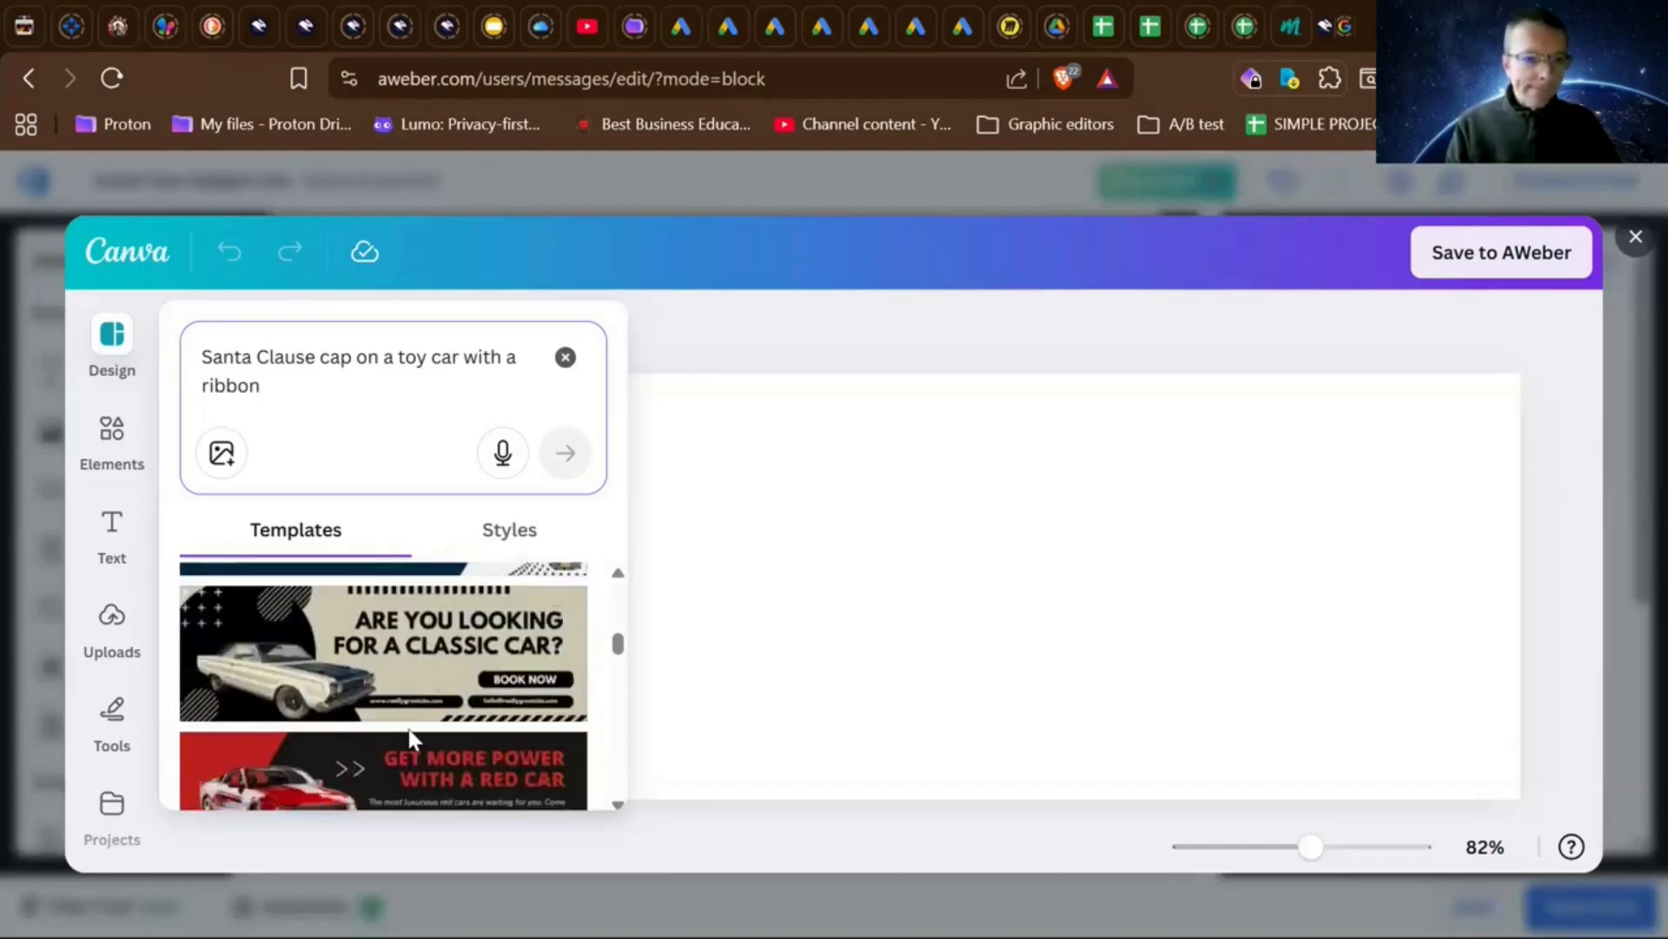
scroll(422, 712, "down", 2)
scroll(411, 741, "up", 1)
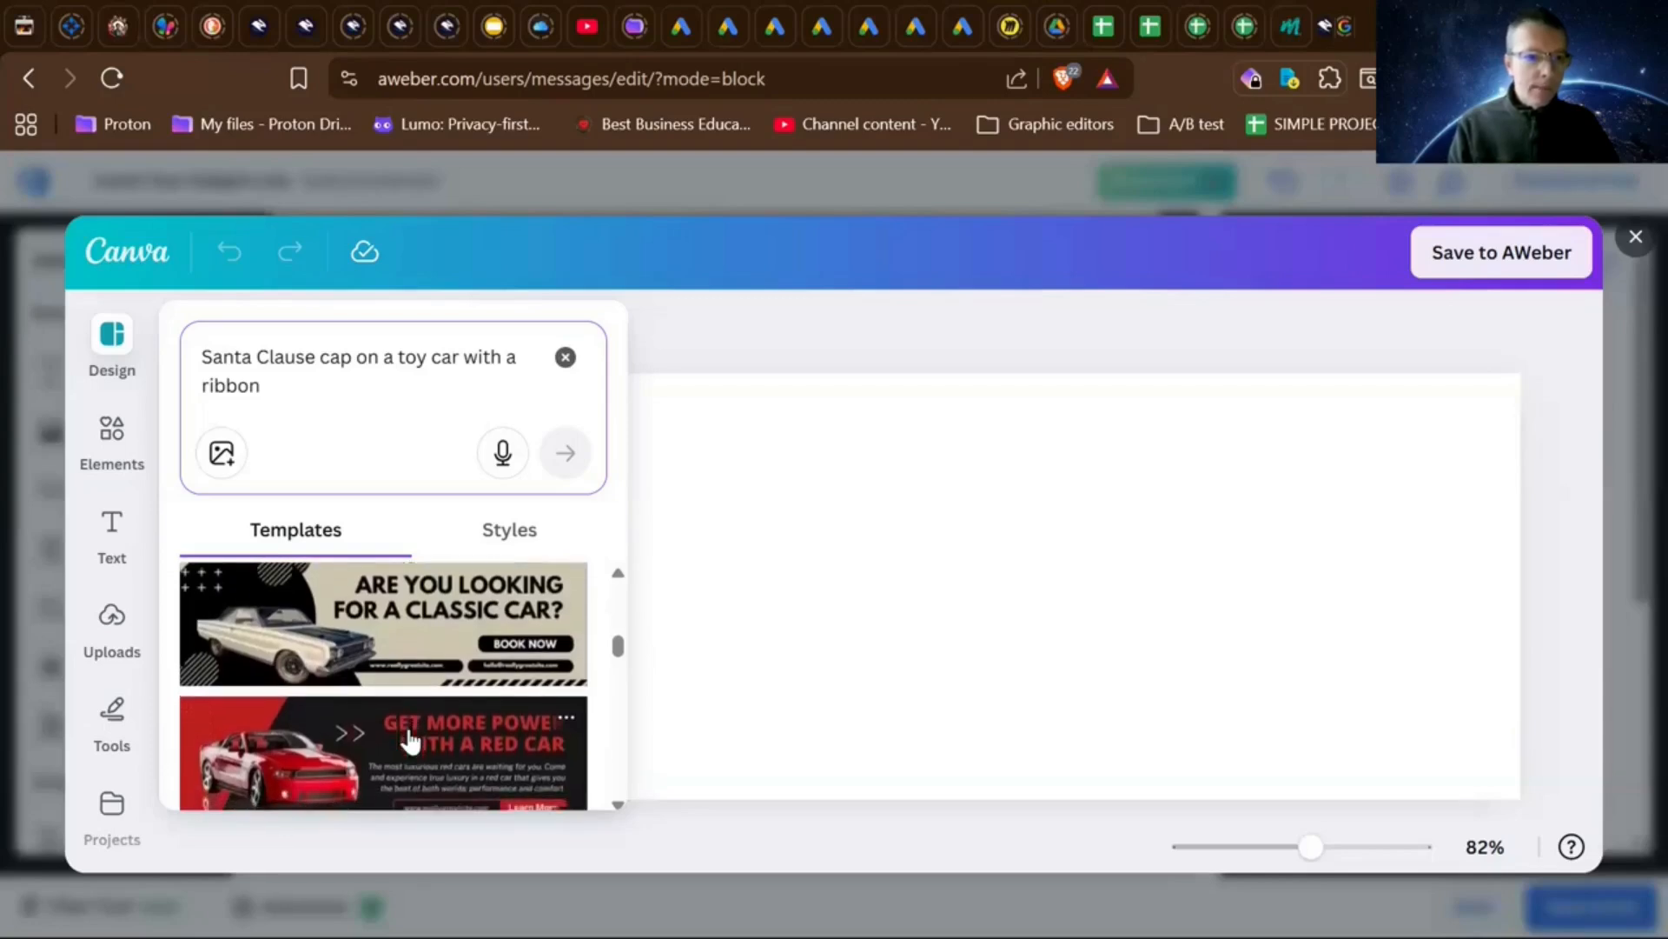
scroll(411, 741, "down", 1)
scroll(411, 740, "down", 2)
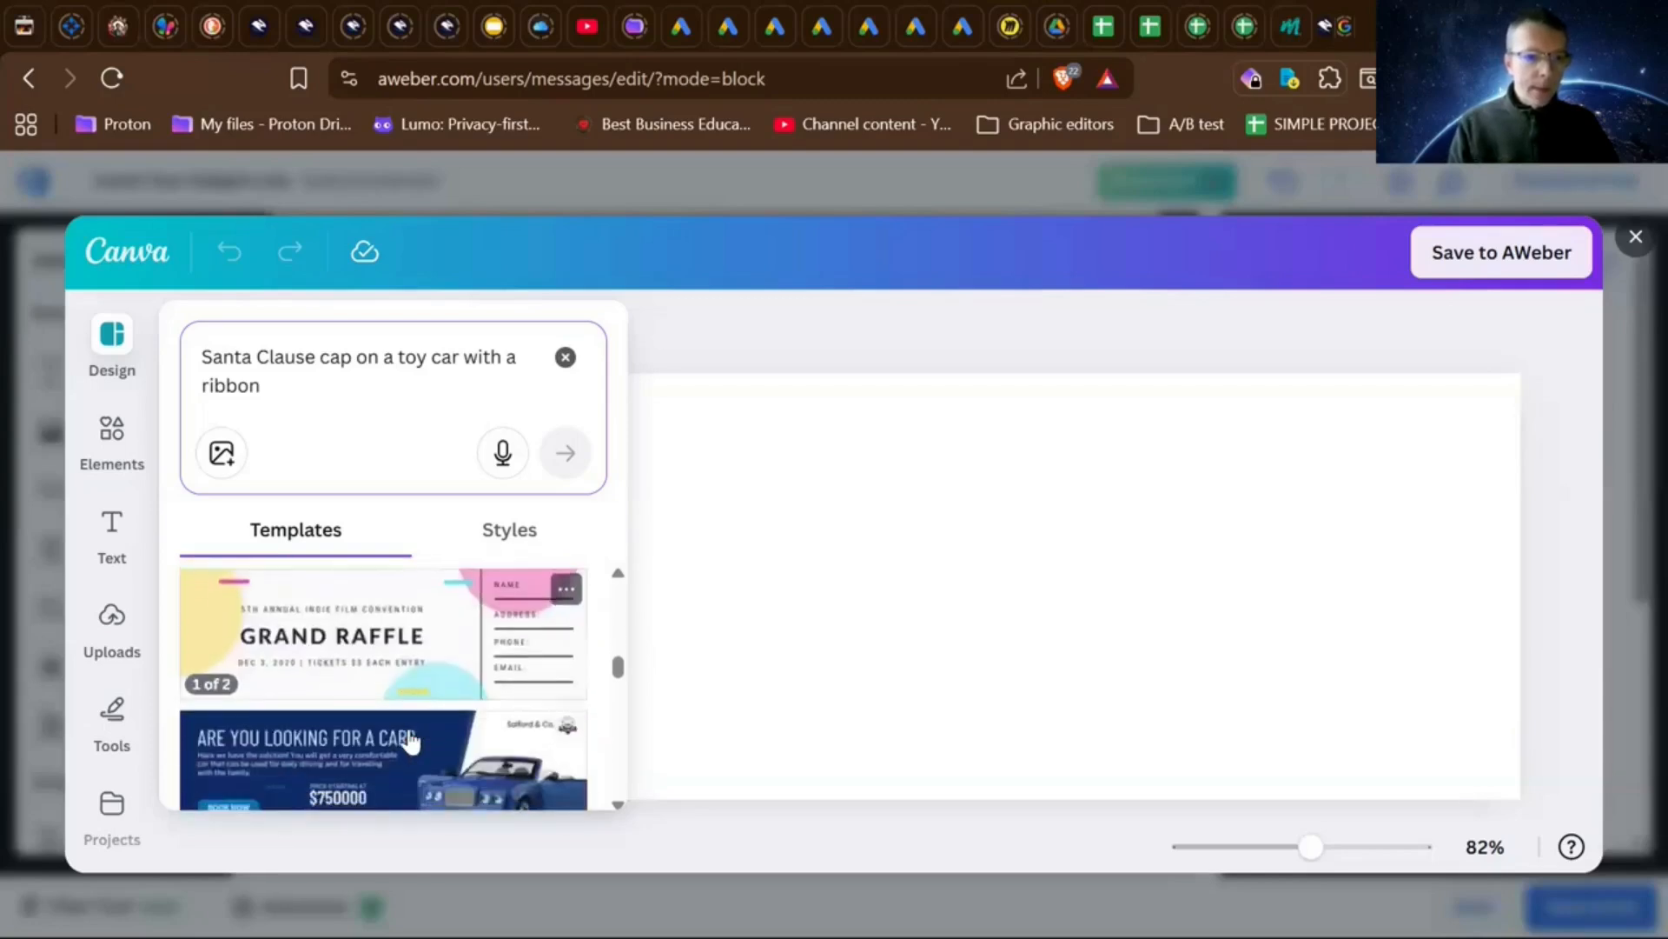
scroll(411, 740, "down", 3)
scroll(411, 740, "down", 3)
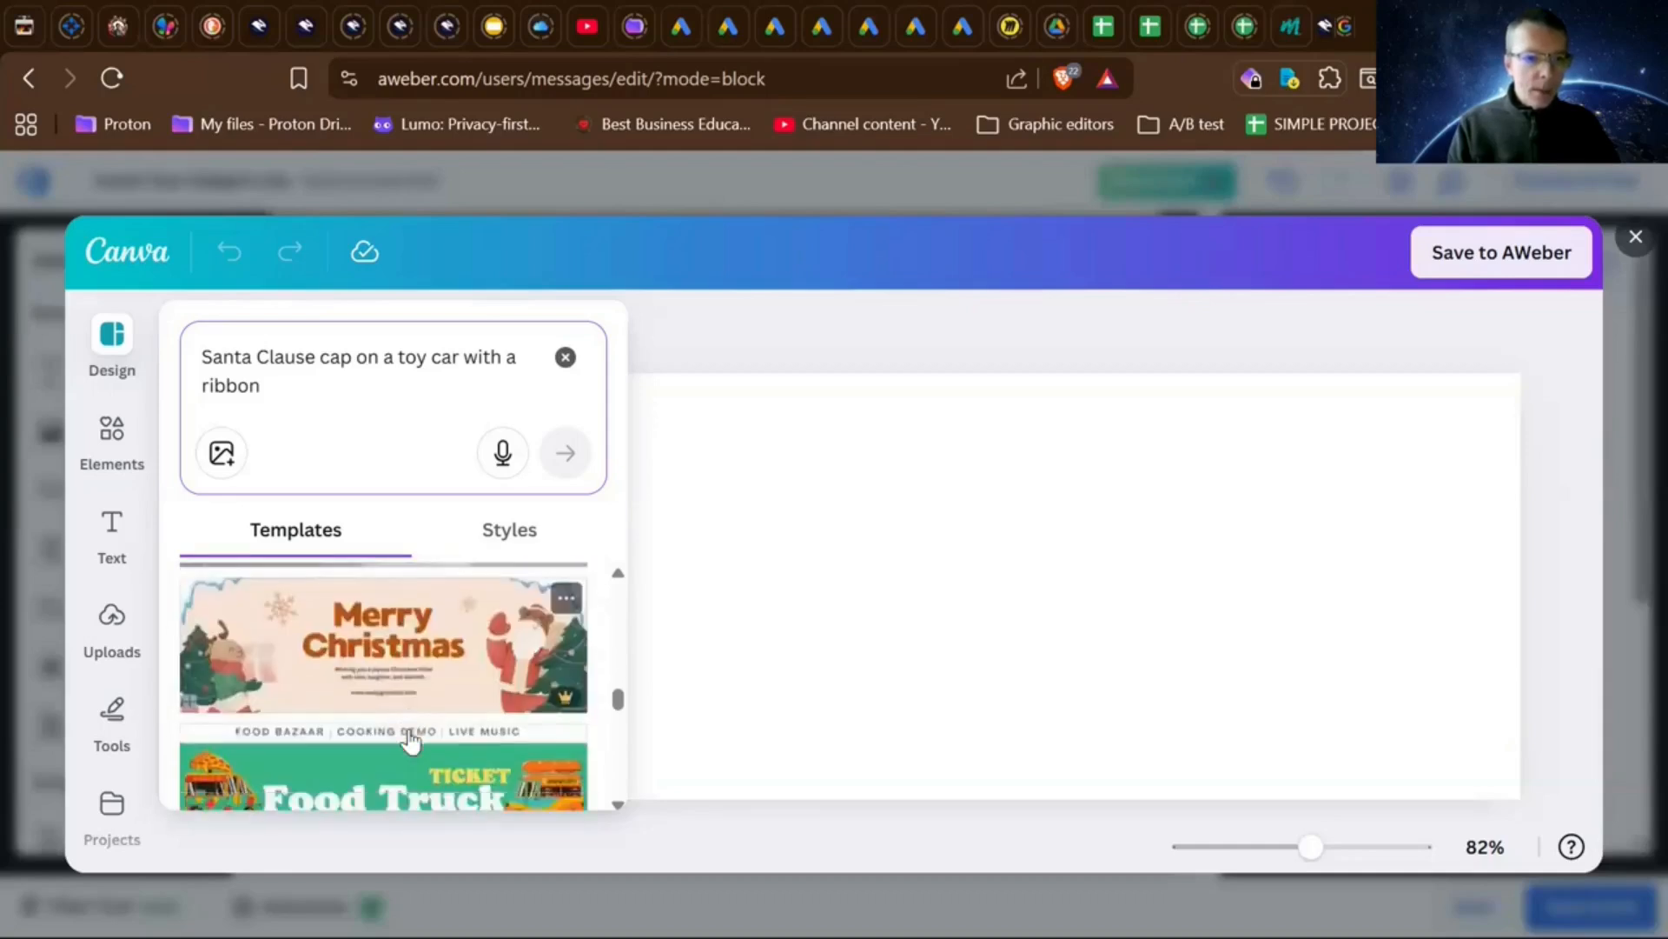
scroll(411, 740, "down", 2)
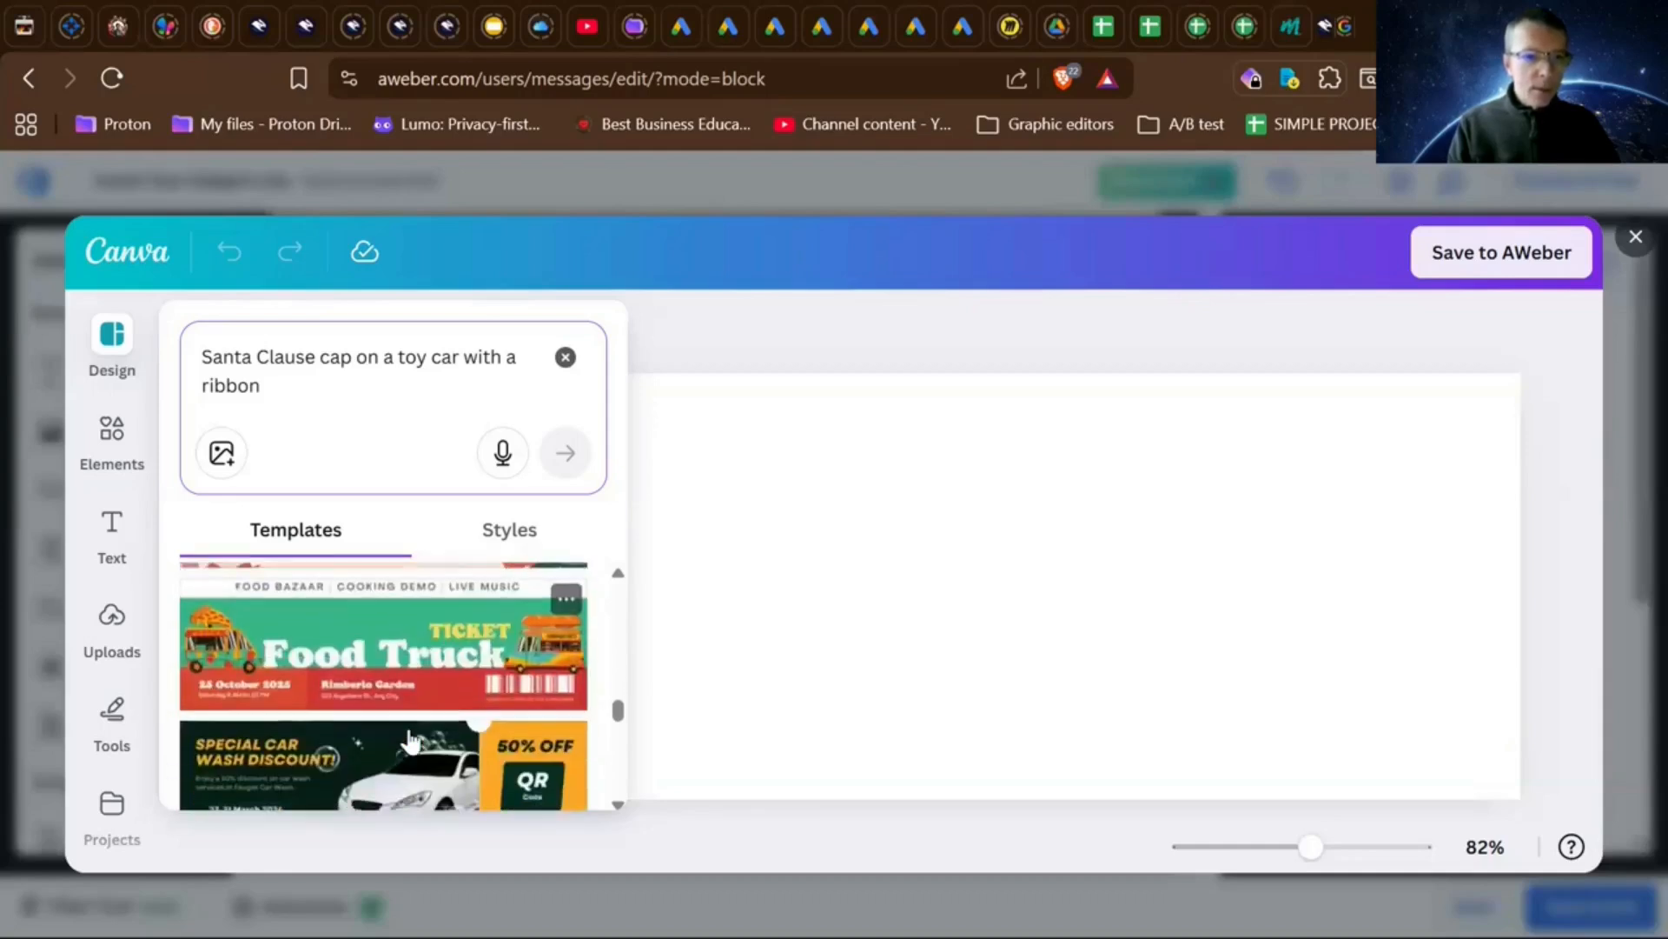
scroll(411, 740, "down", 1)
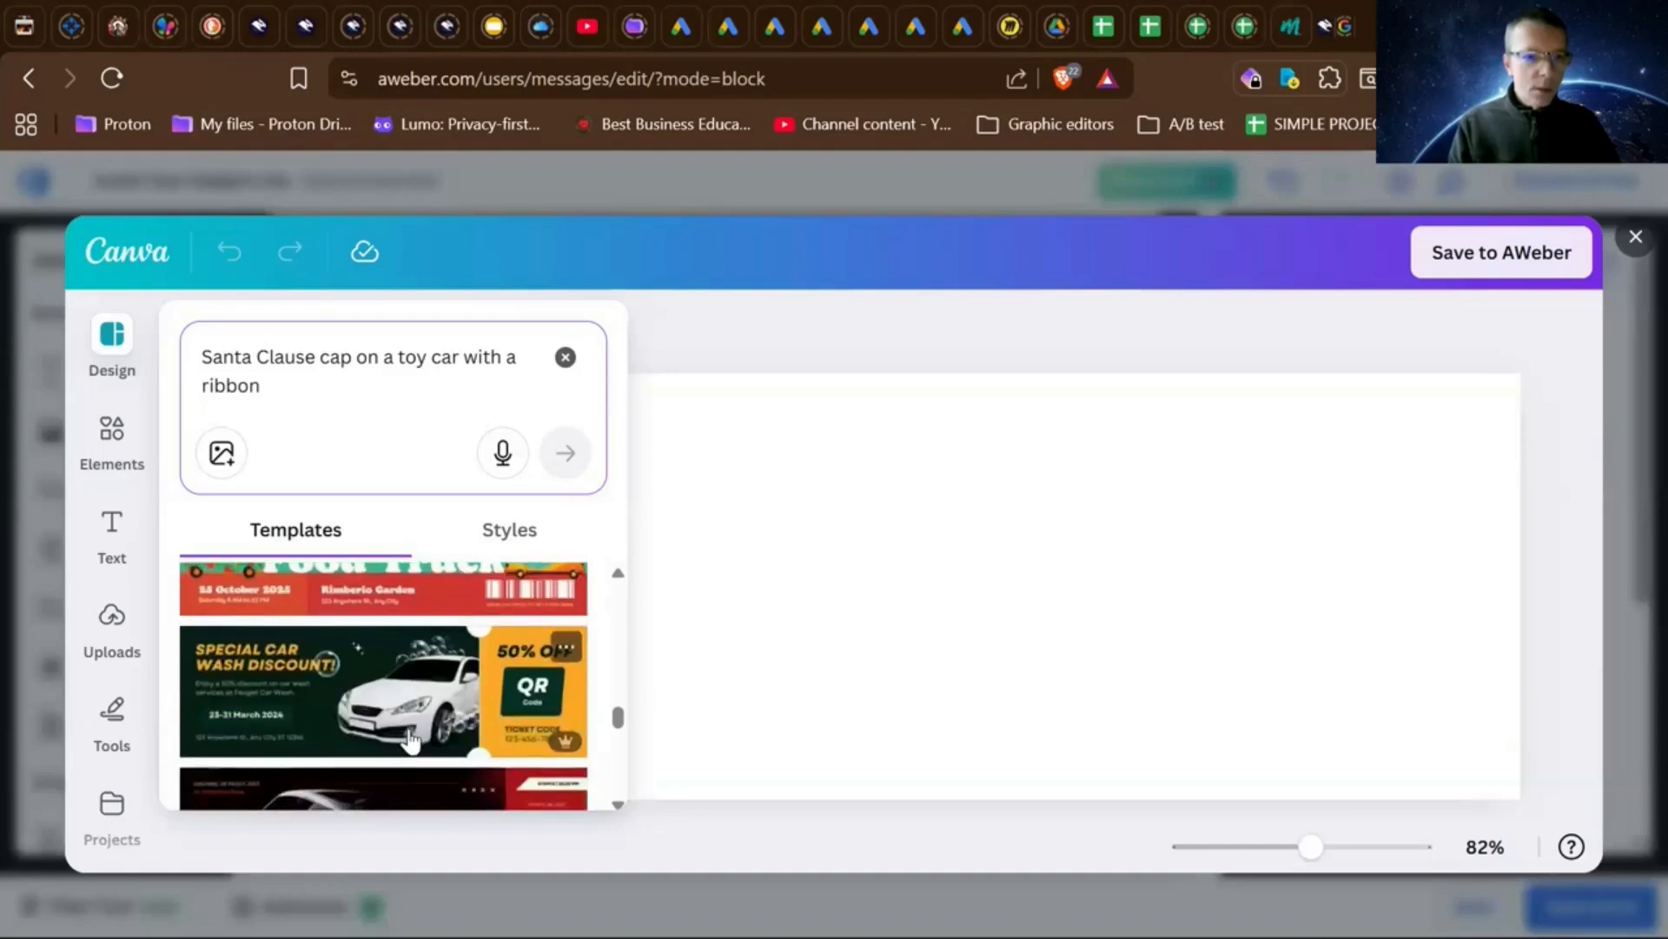
scroll(411, 740, "up", 1)
scroll(411, 740, "down", 3)
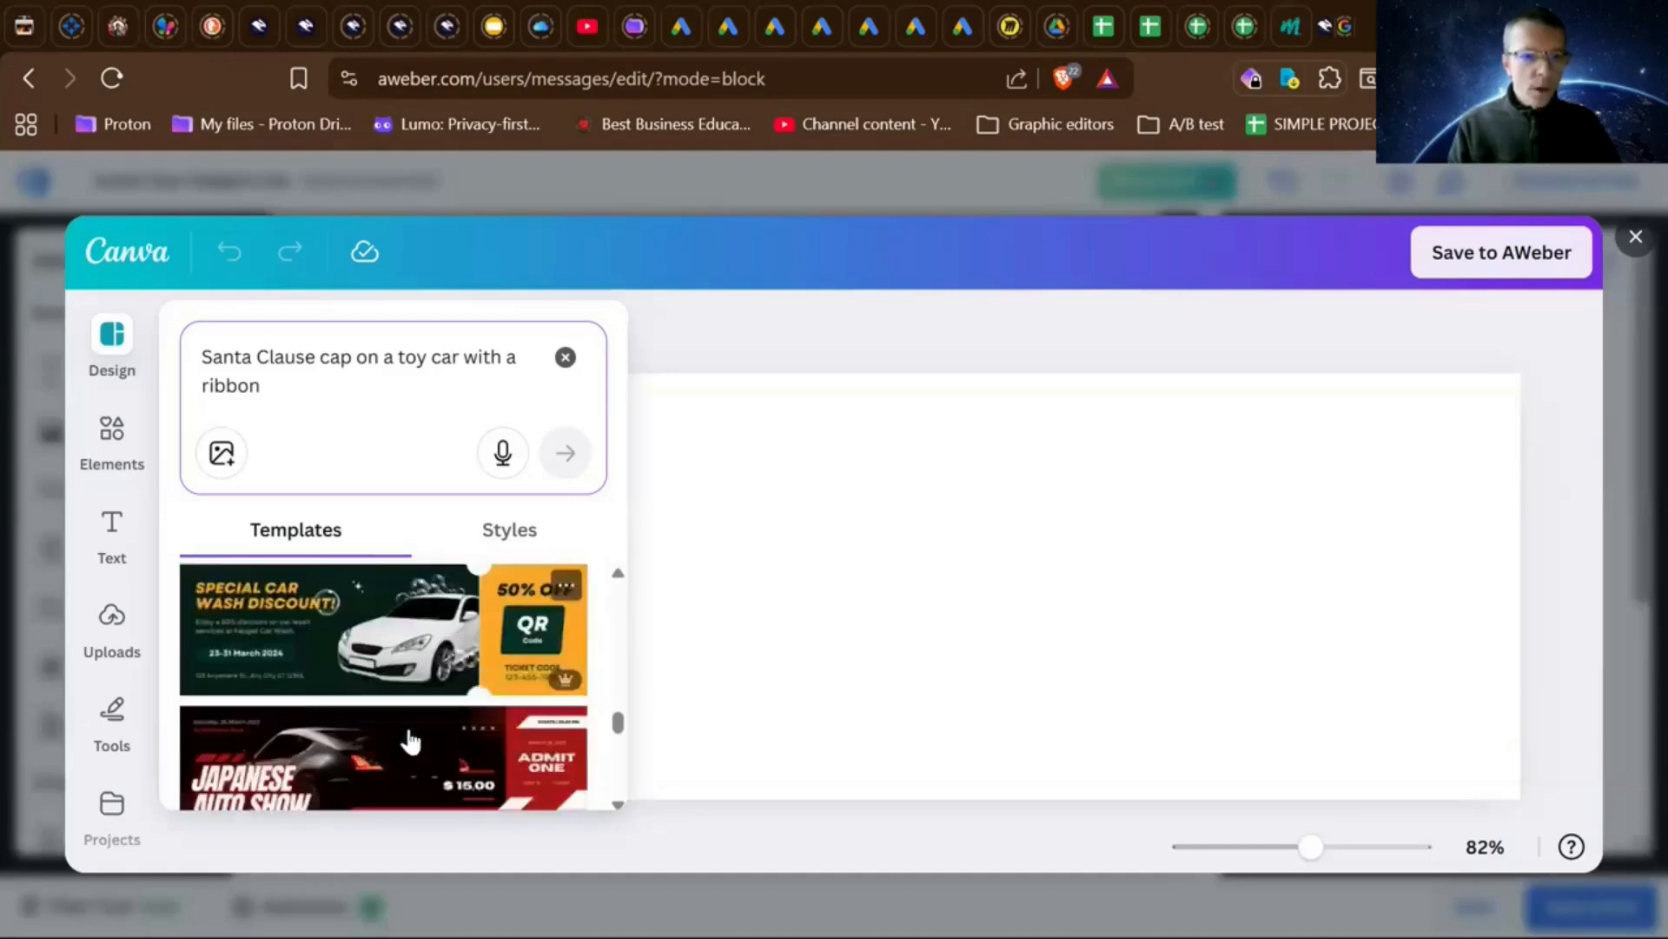
scroll(411, 741, "up", 4)
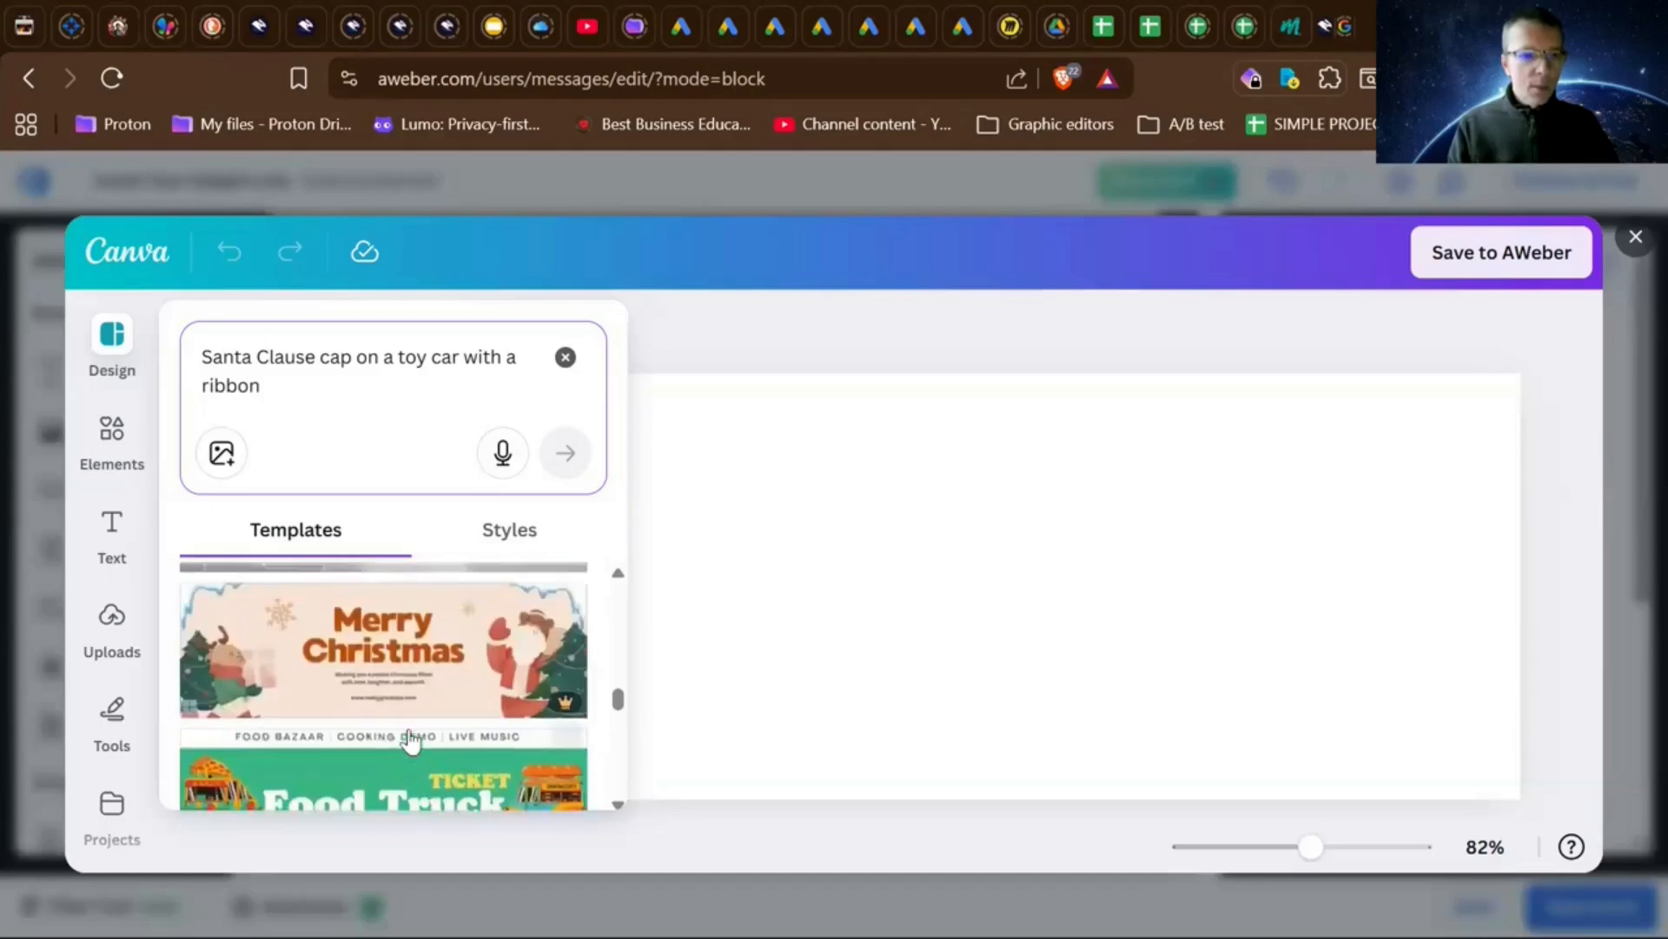
scroll(409, 730, "up", 2)
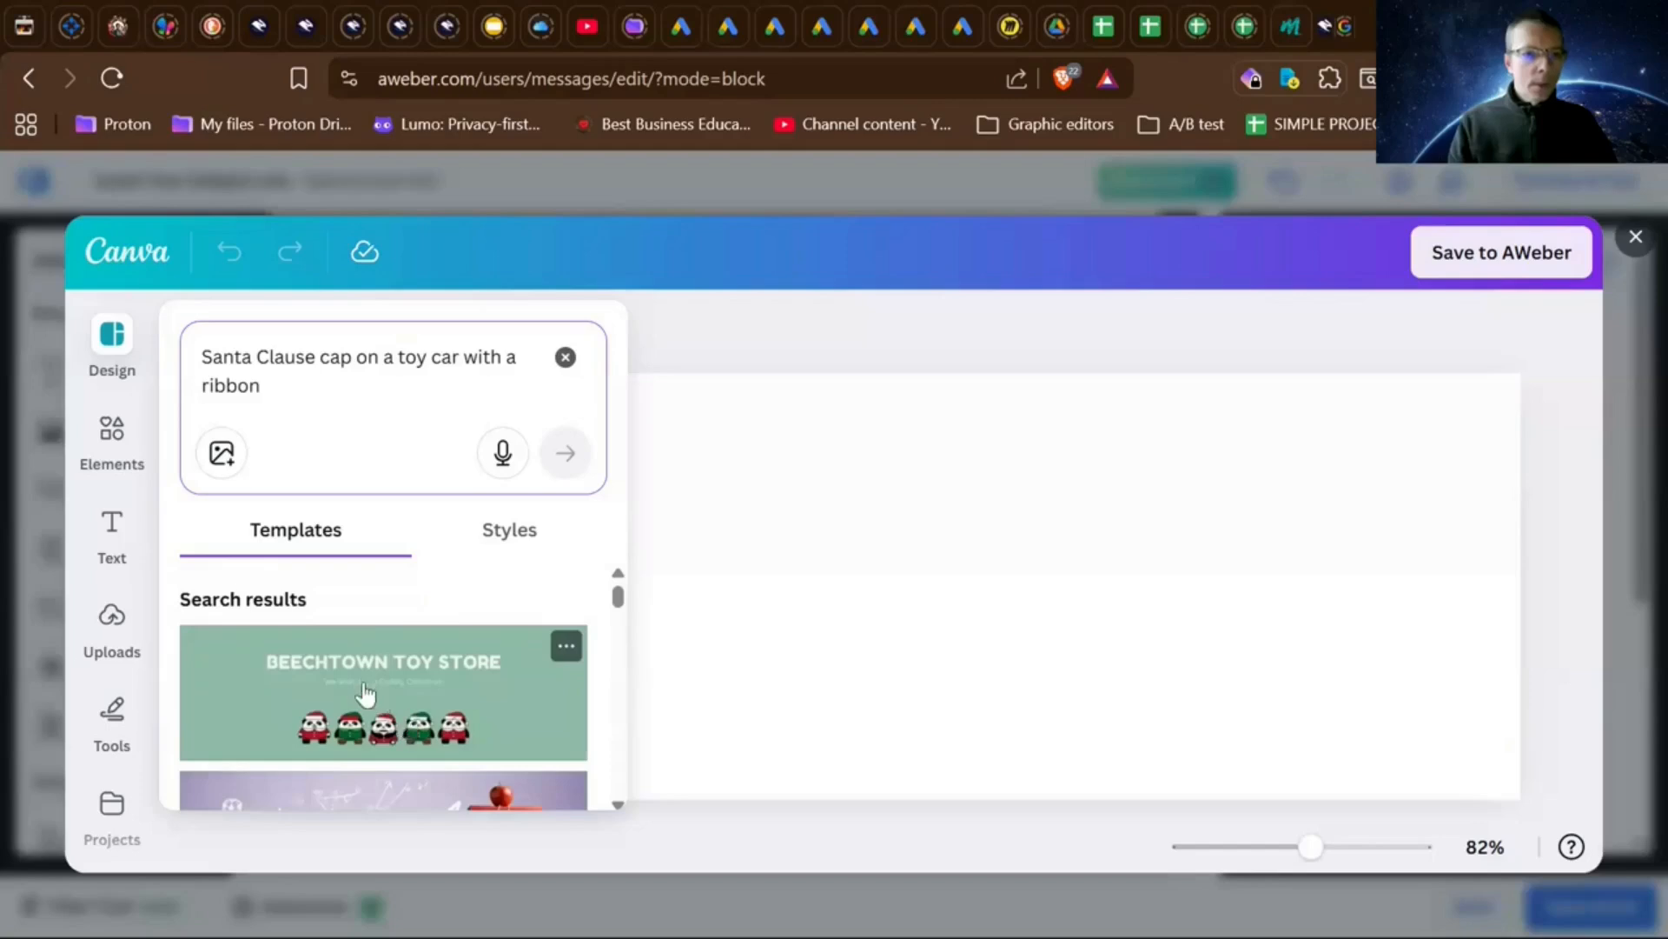
- Go through the toy car template results again from the start, comparing the Christmas designs with the car banners
scroll(371, 727, "down", 1)
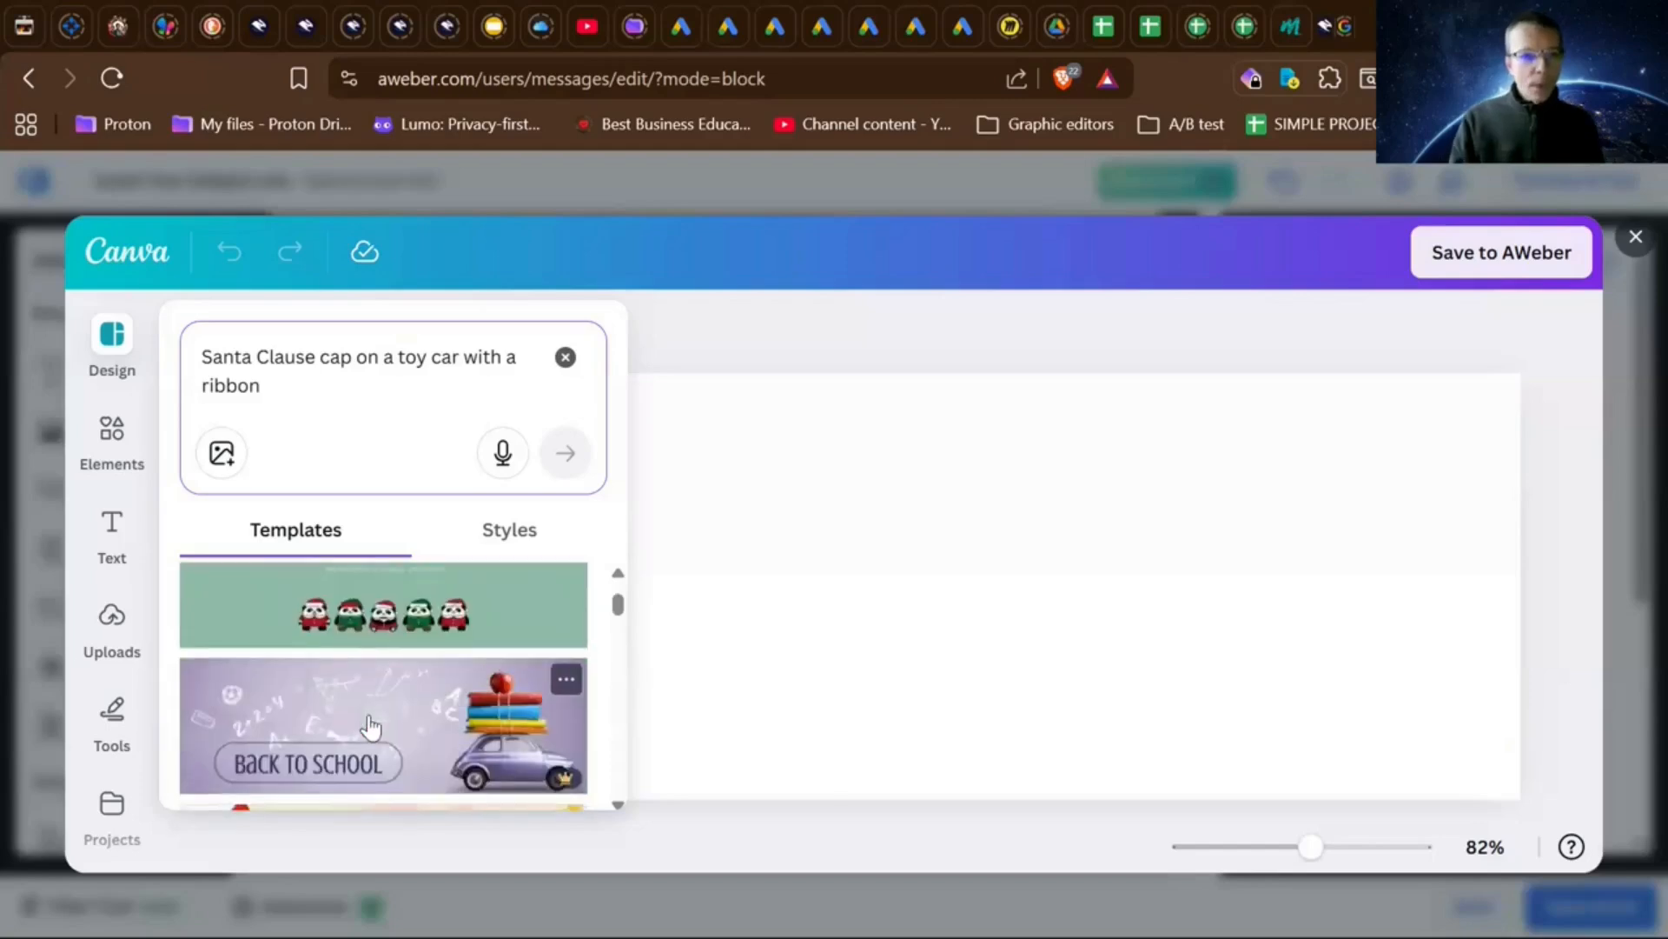
scroll(371, 726, "down", 1)
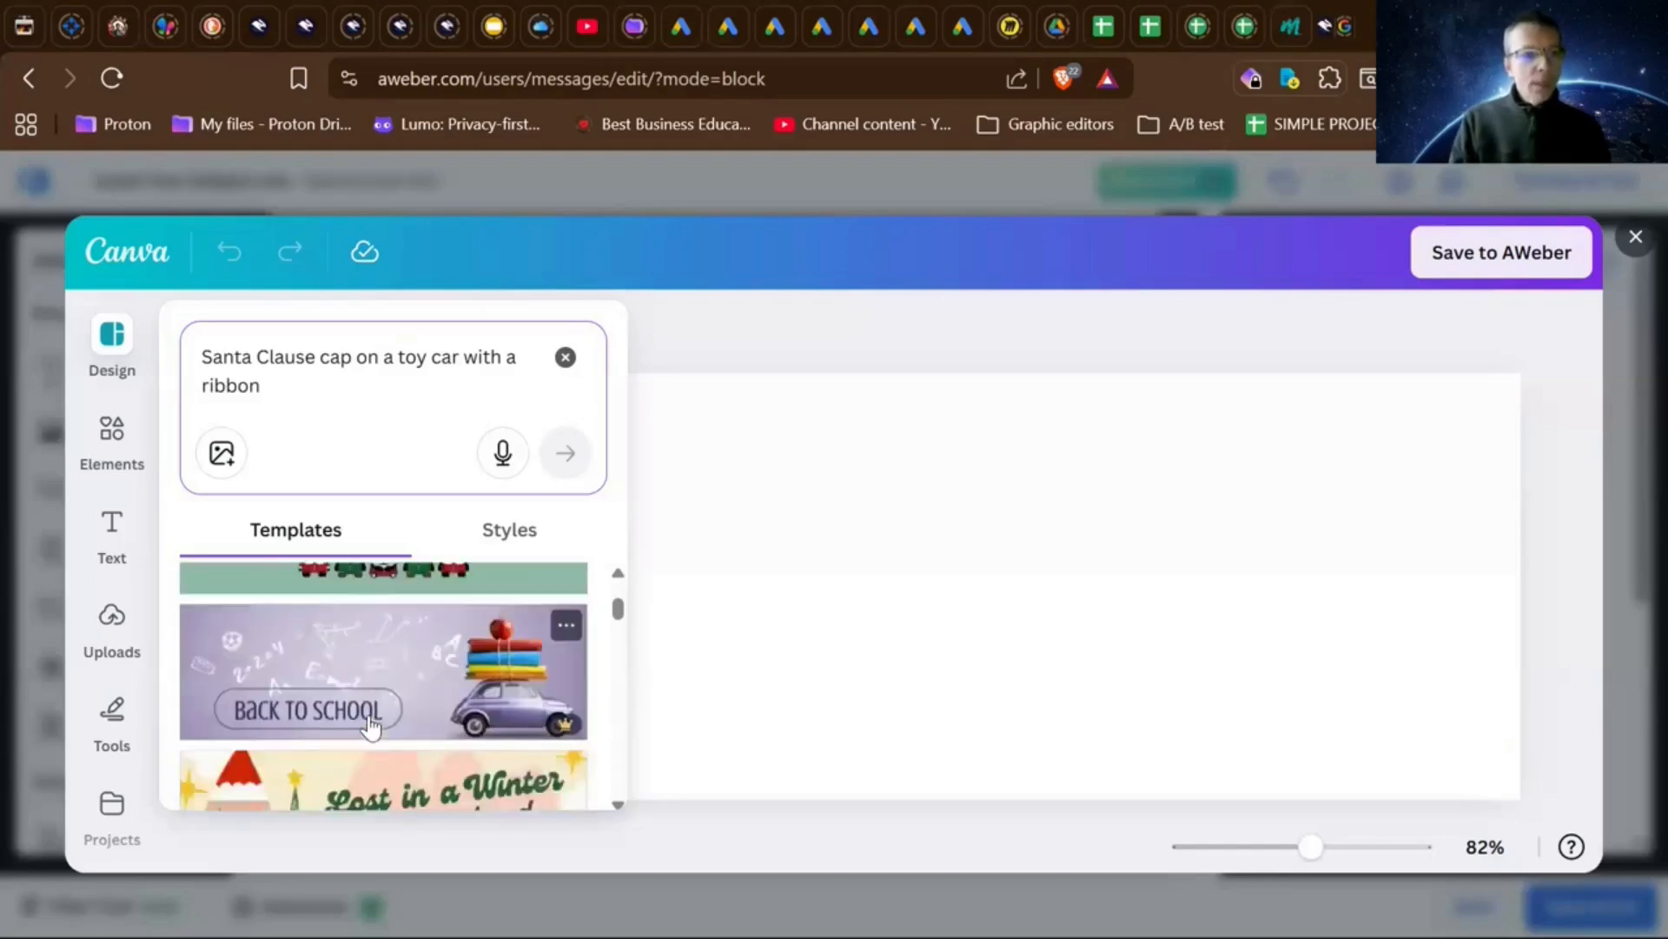
scroll(371, 727, "up", 2)
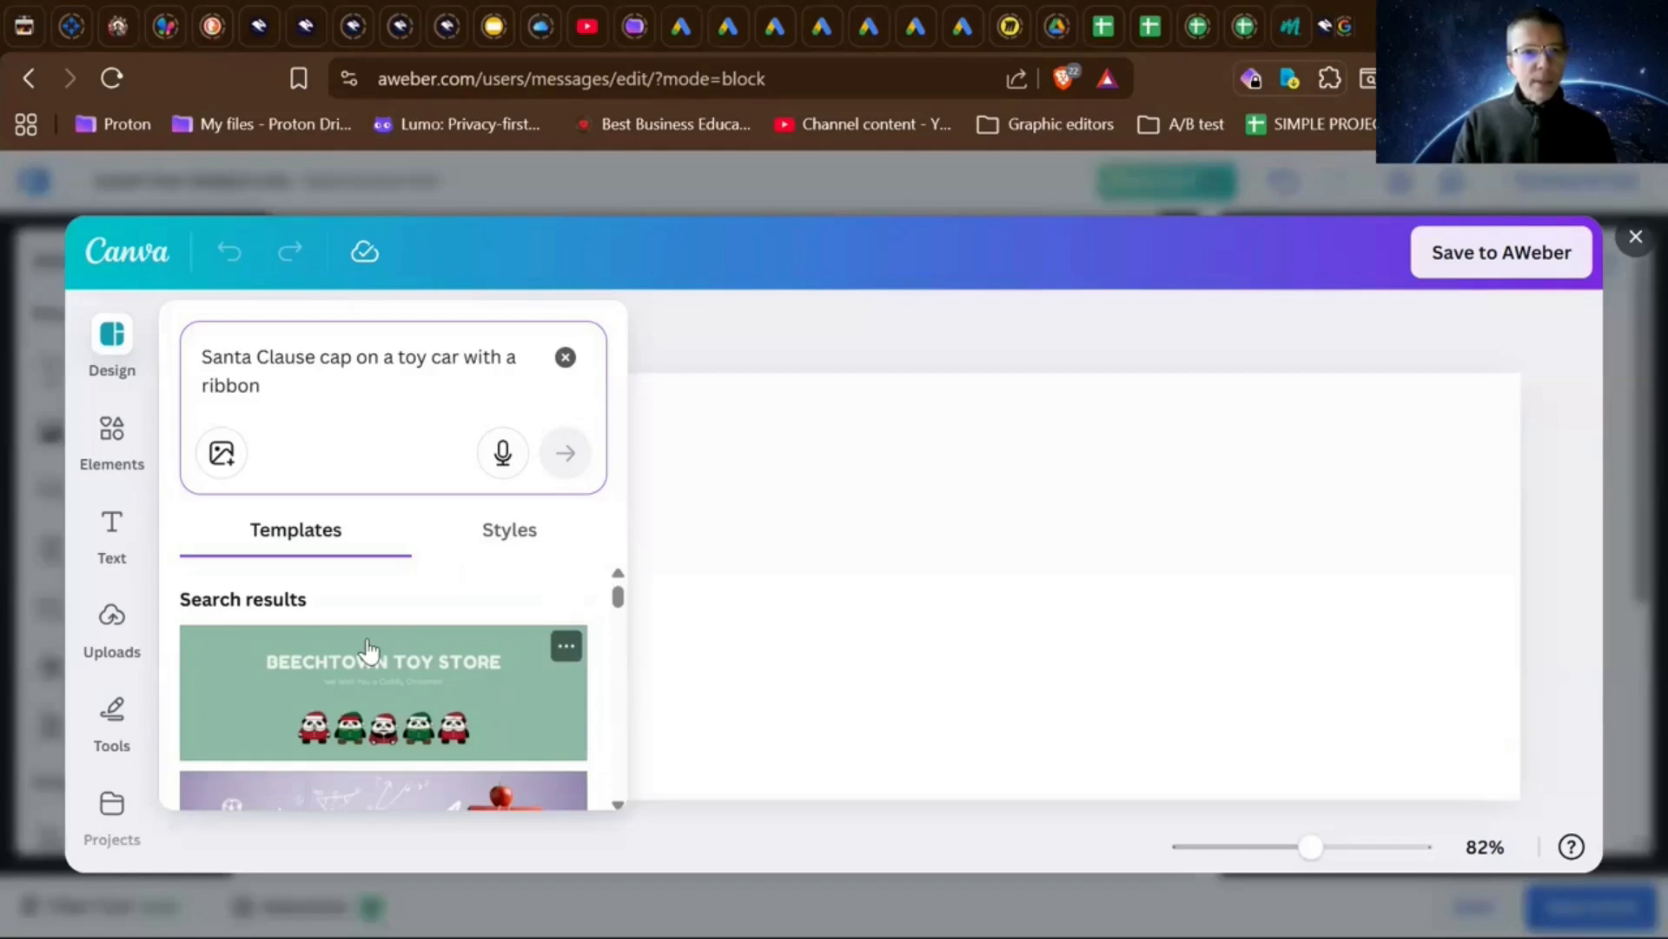
scroll(368, 647, "down", 5)
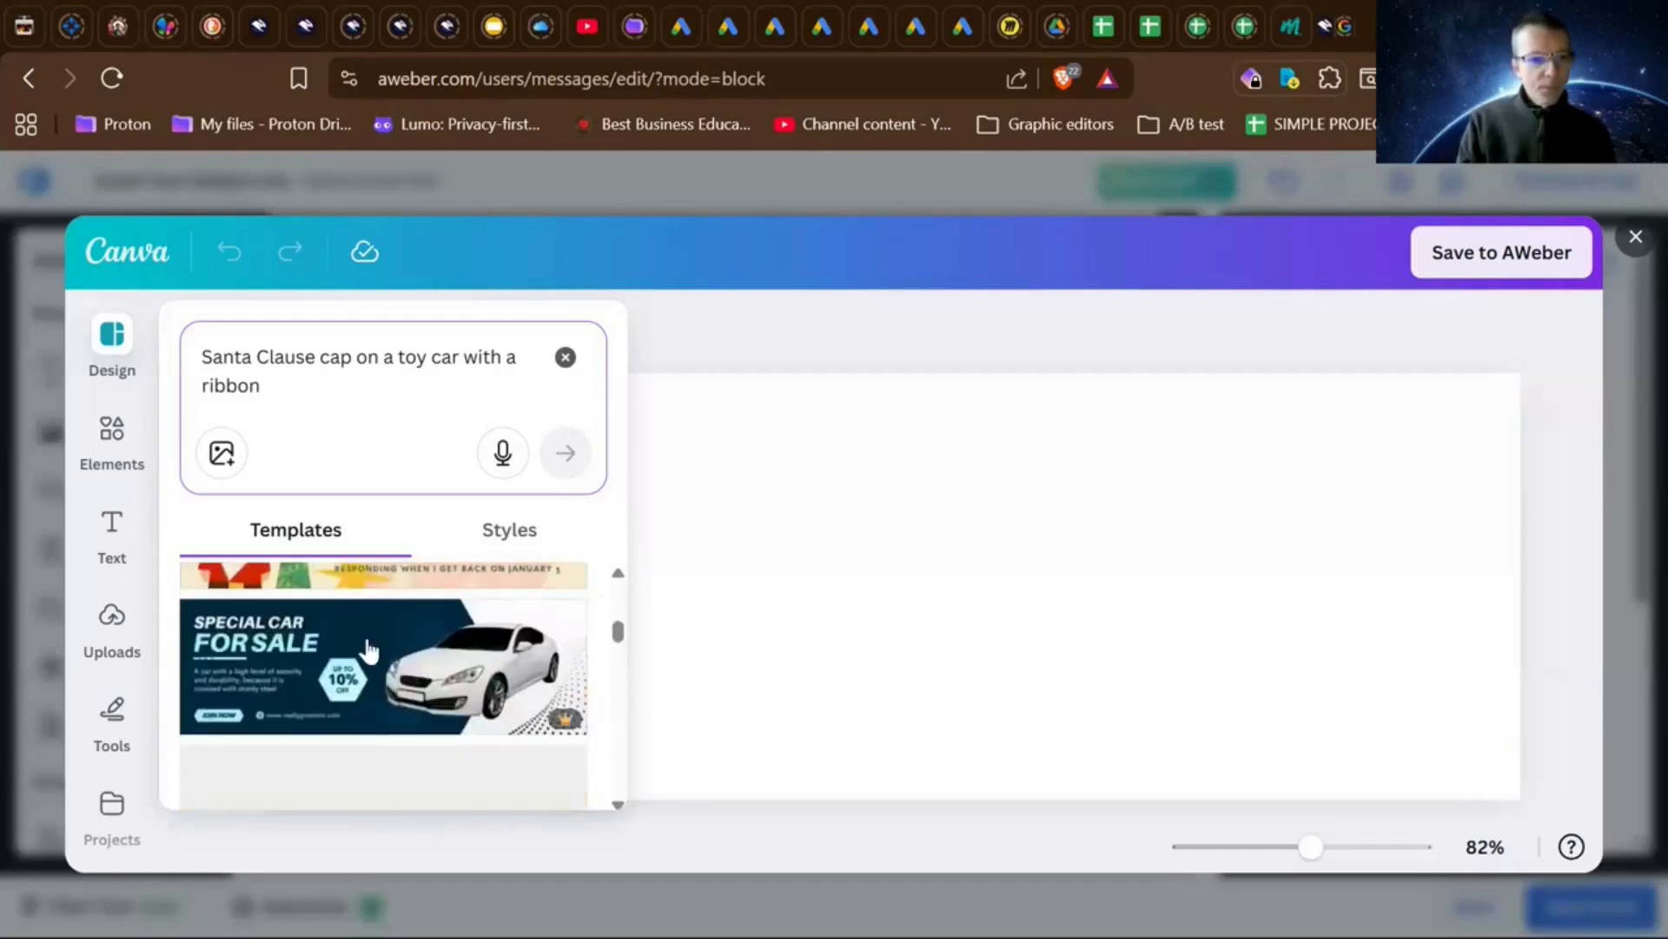
scroll(368, 647, "down", 5)
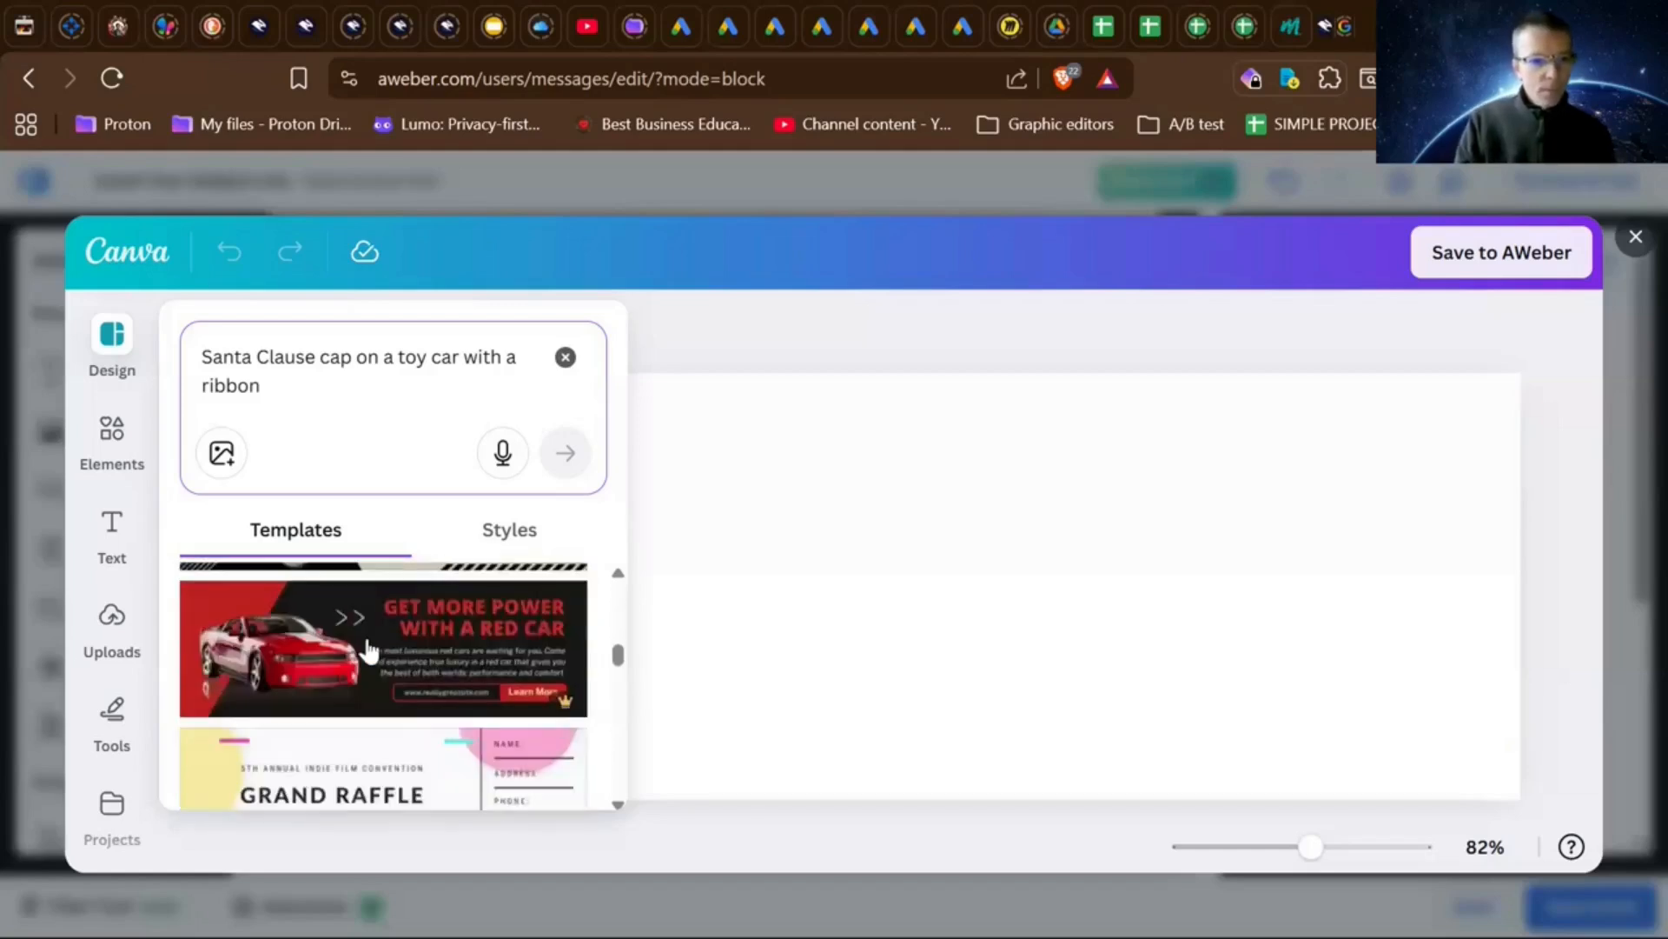
scroll(369, 648, "down", 1)
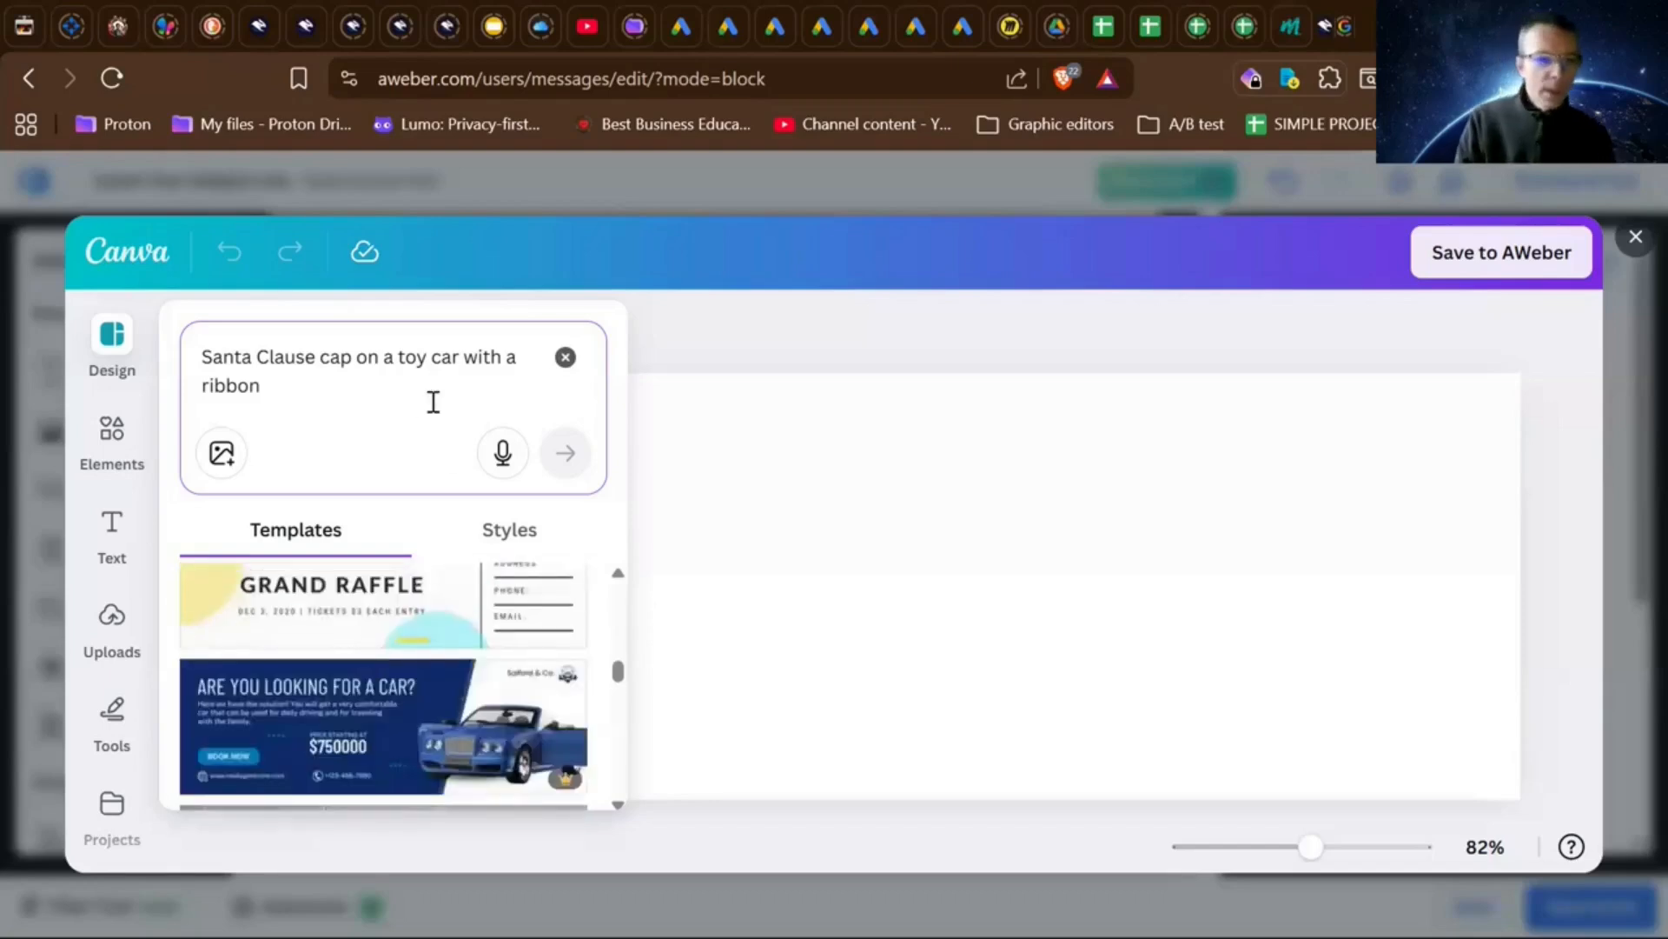
triple_click(186, 367)
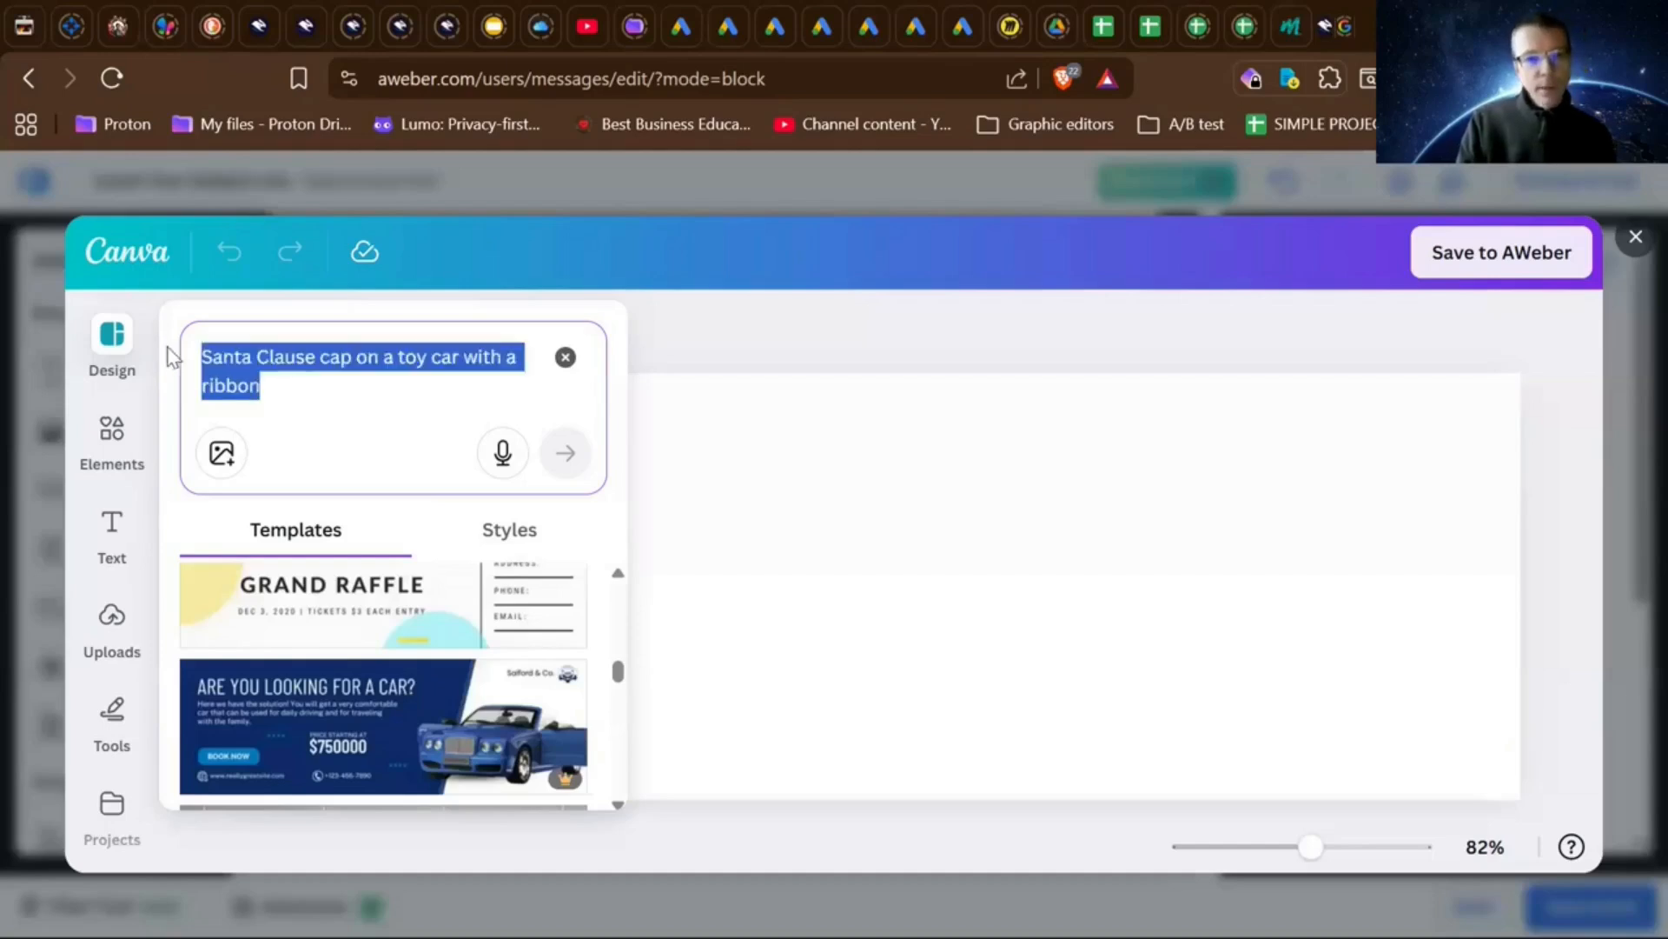
left_click(309, 407)
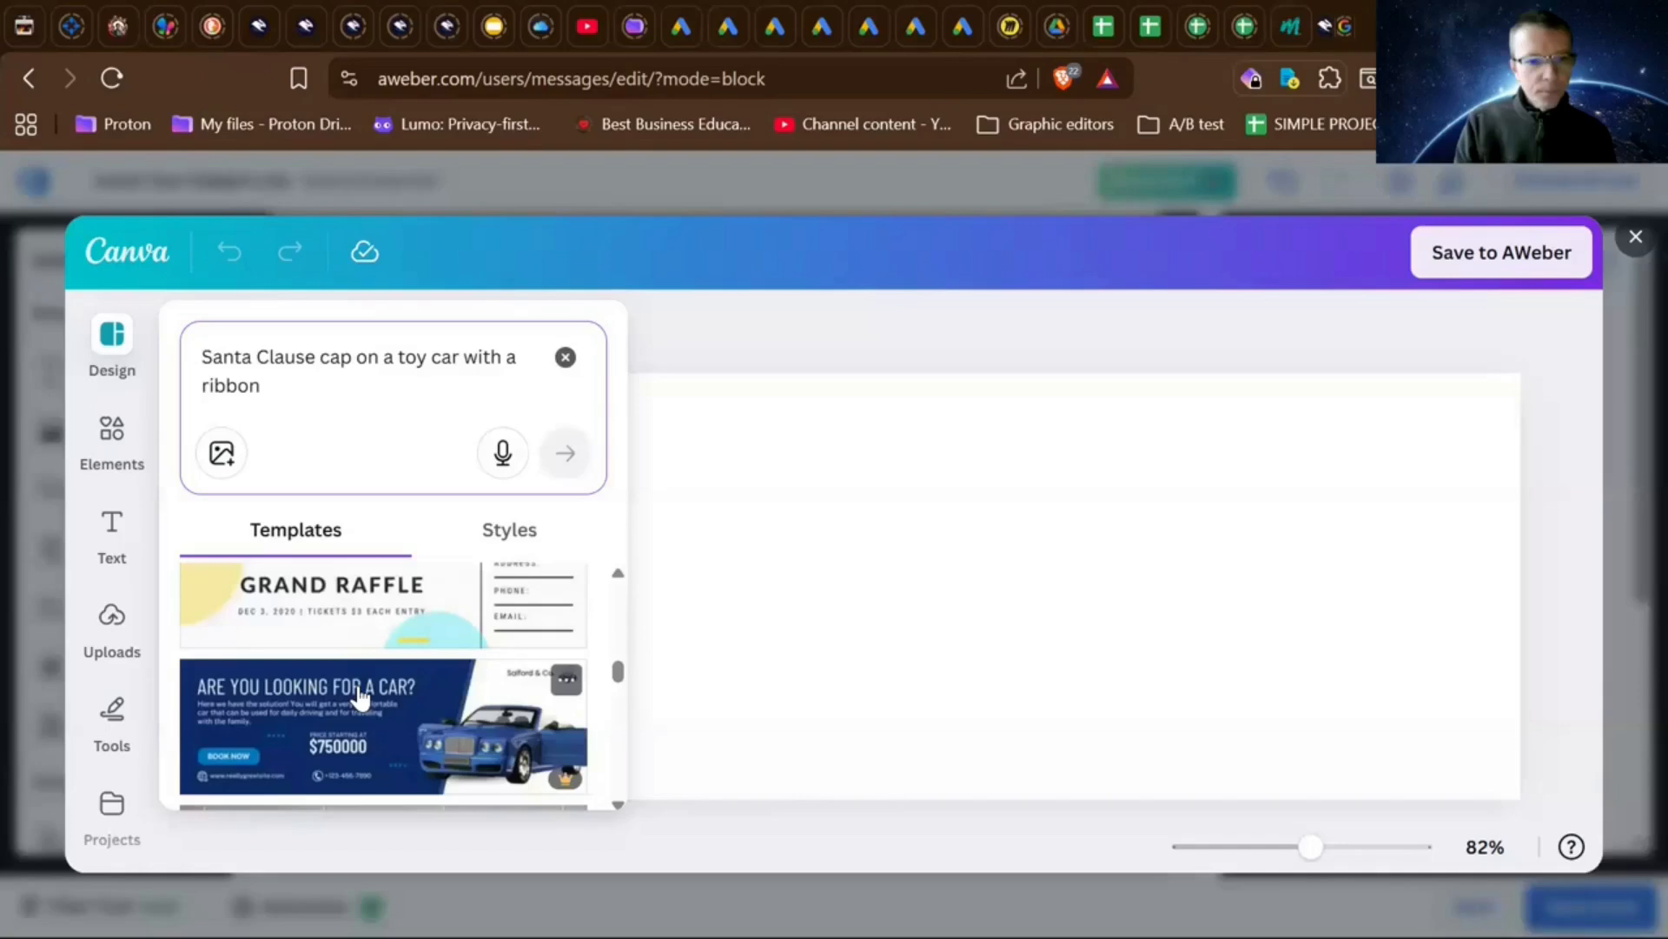
scroll(358, 686, "down", 5)
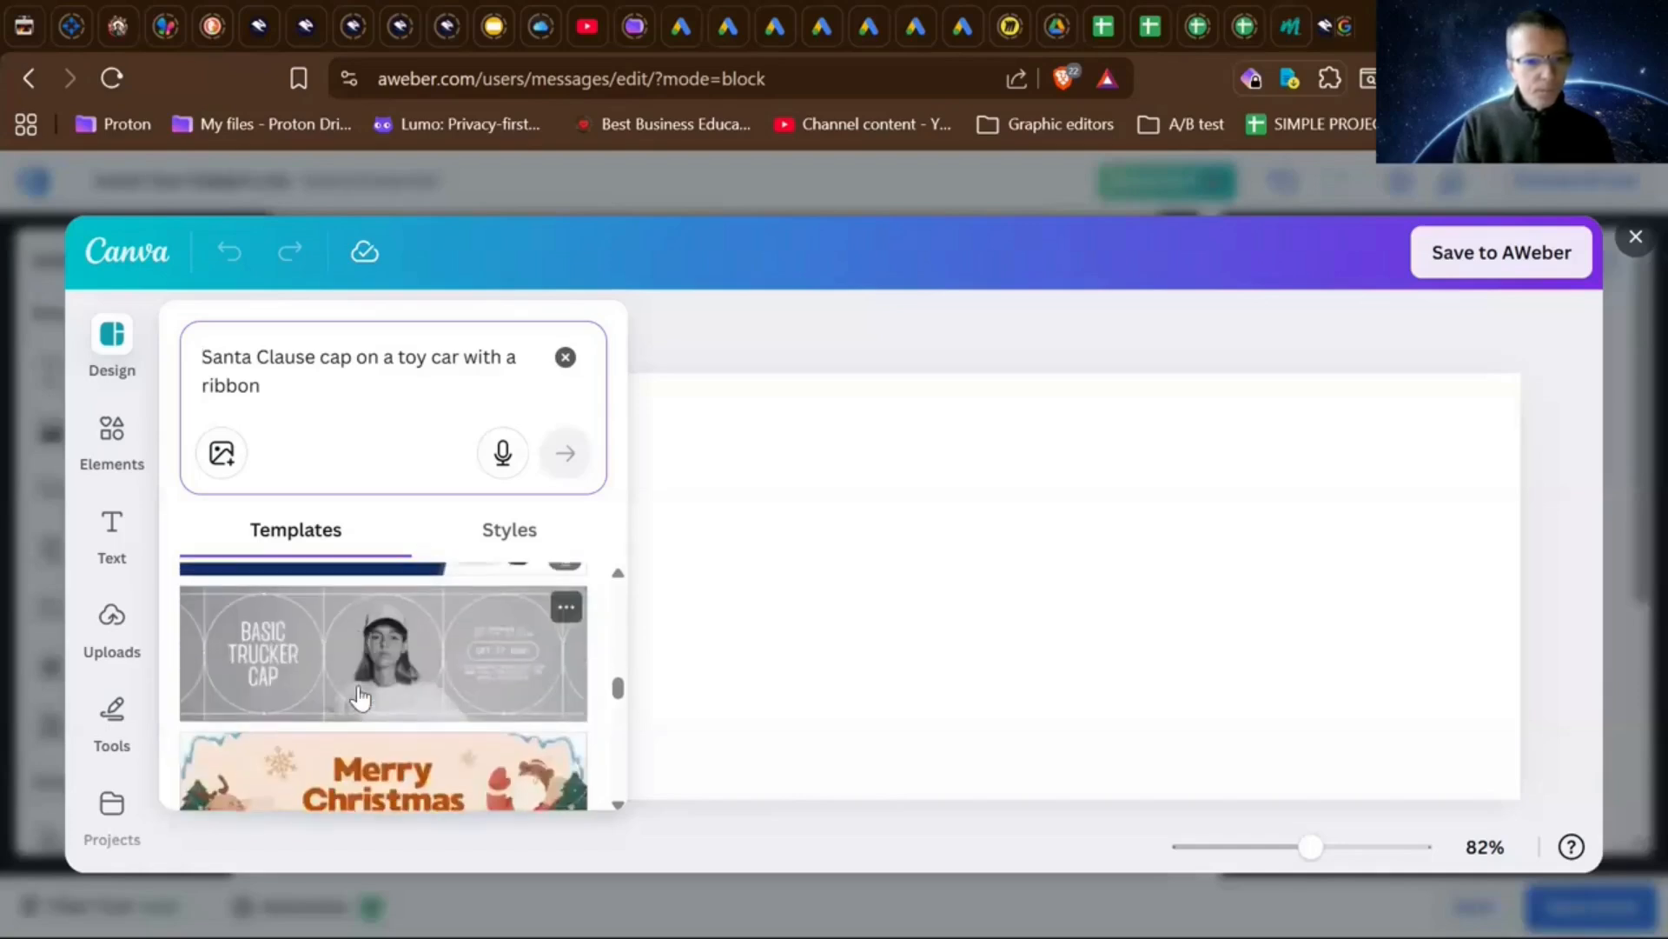
scroll(360, 695, "down", 2)
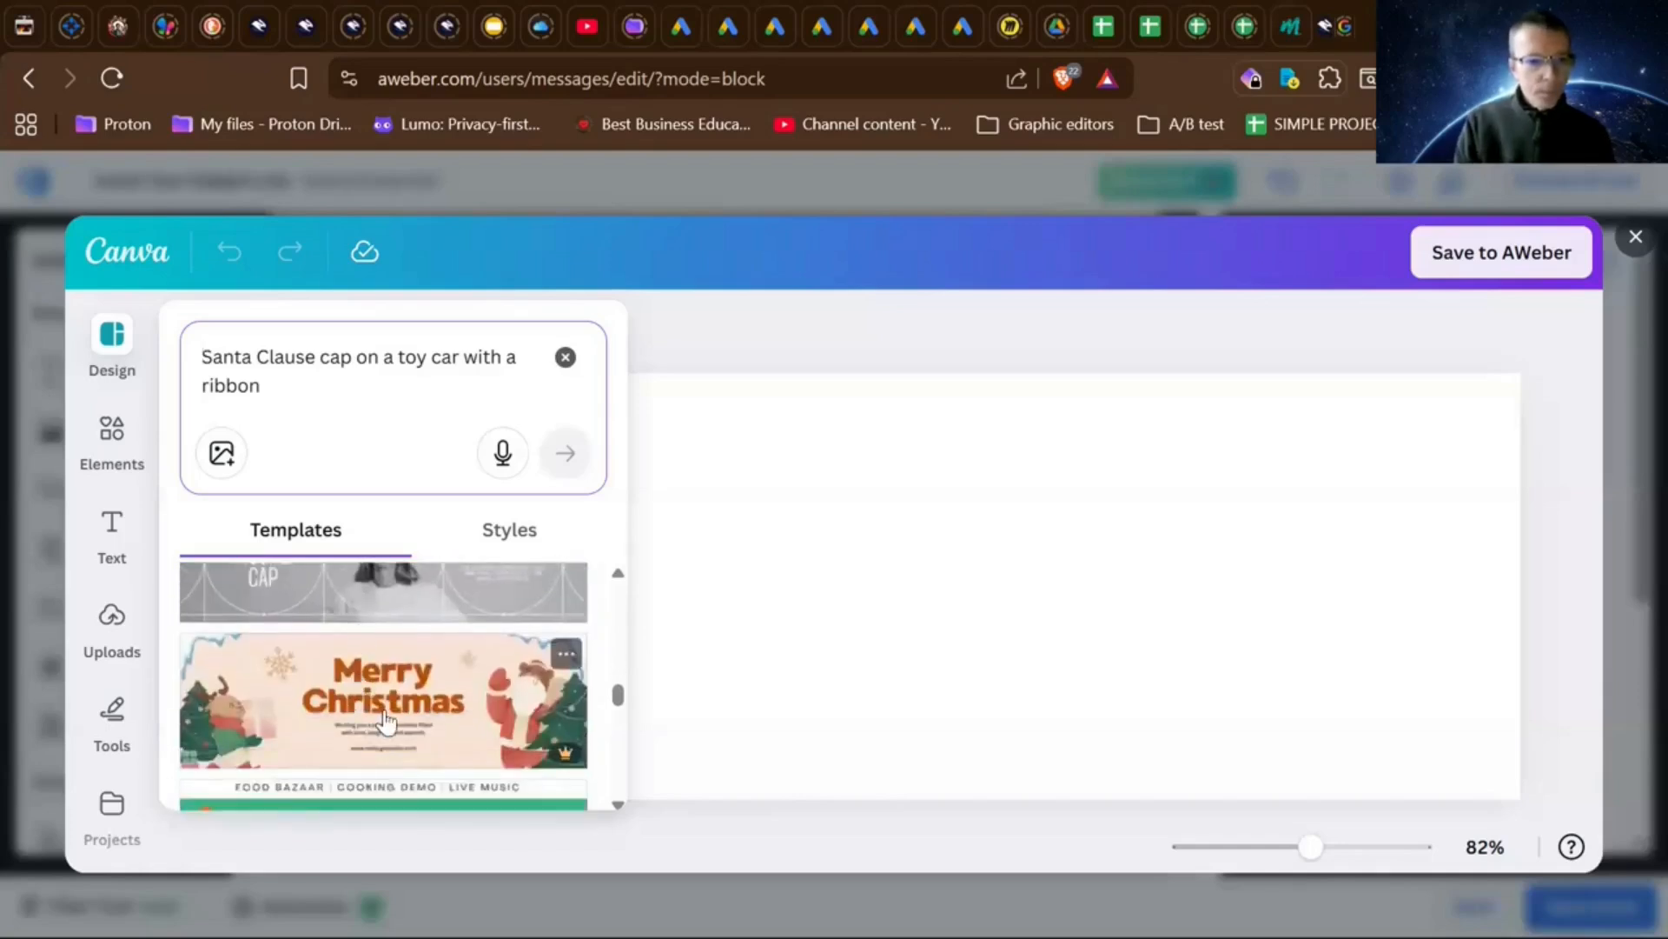
scroll(387, 721, "down", 4)
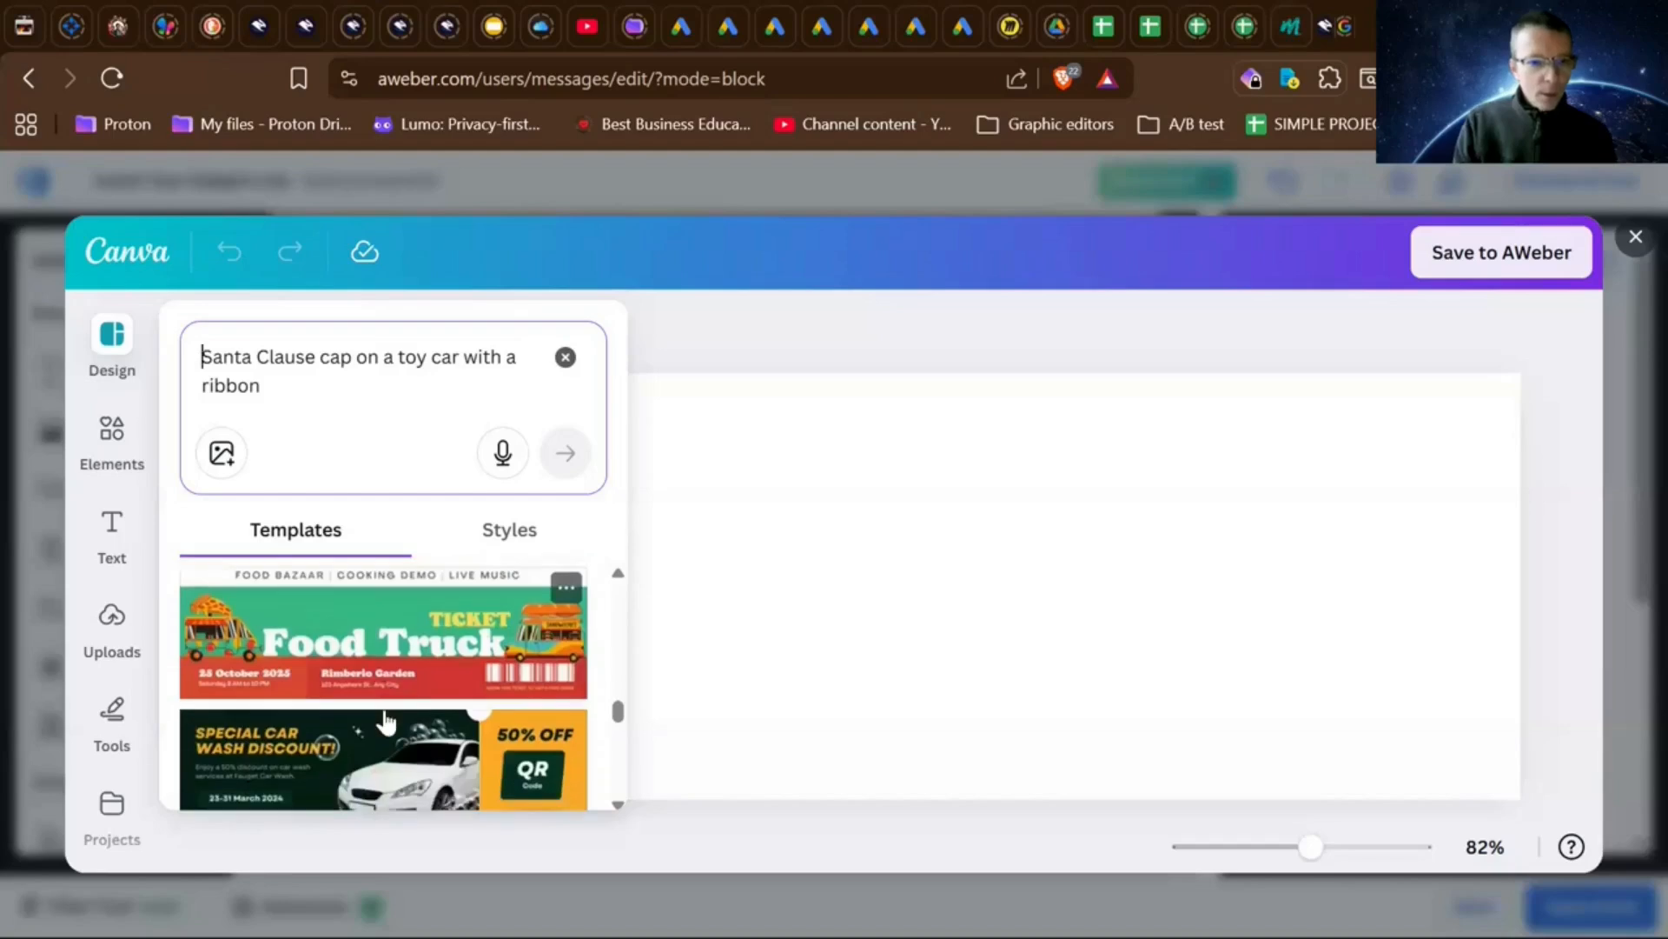
scroll(387, 721, "down", 1)
- Apply the Beechtown Toy Store template with the Christmas pandas to the banner design and save it to AWeber
scroll(388, 722, "up", 10)
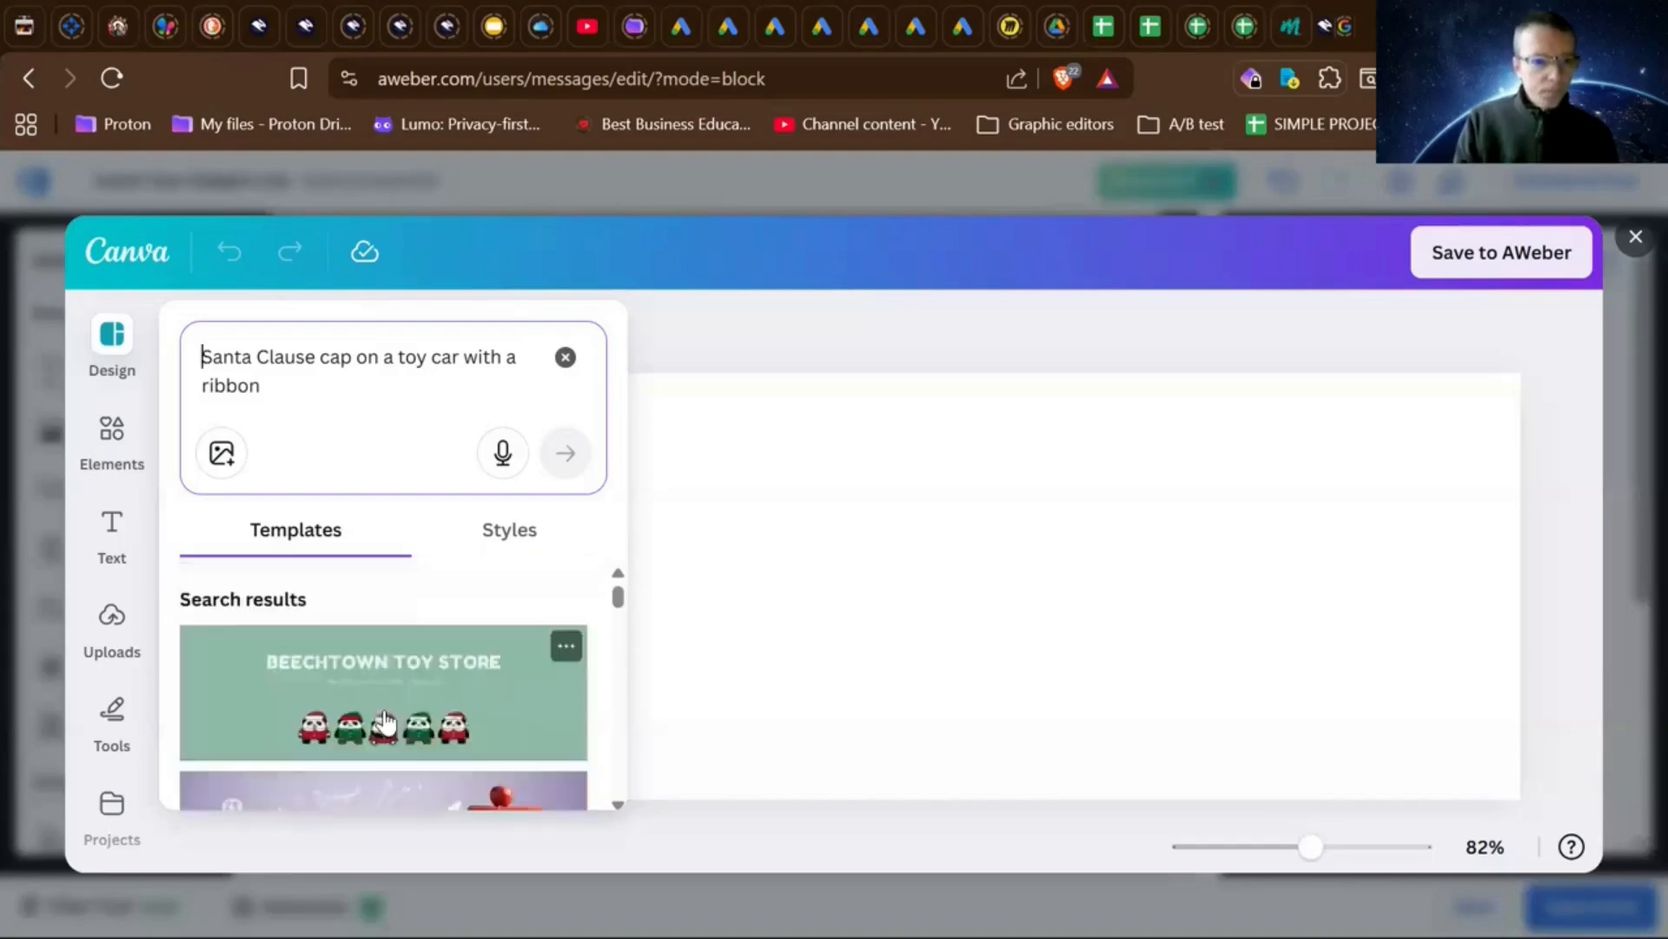
scroll(384, 720, "down", 1)
left_click(385, 673)
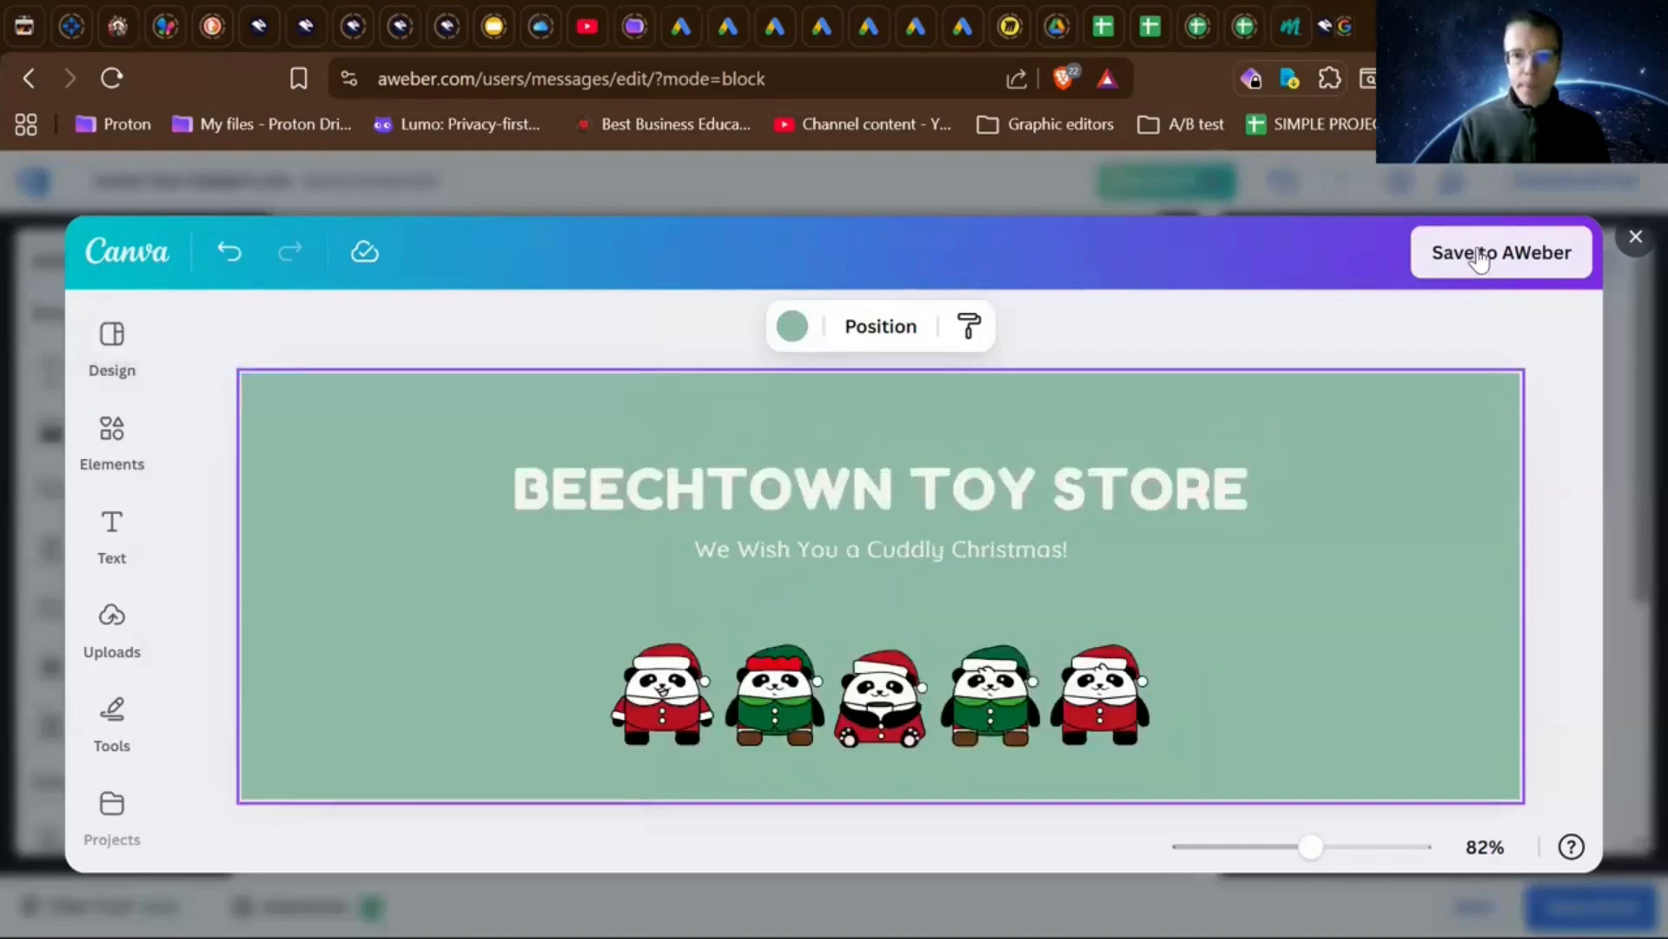
left_click(1480, 256)
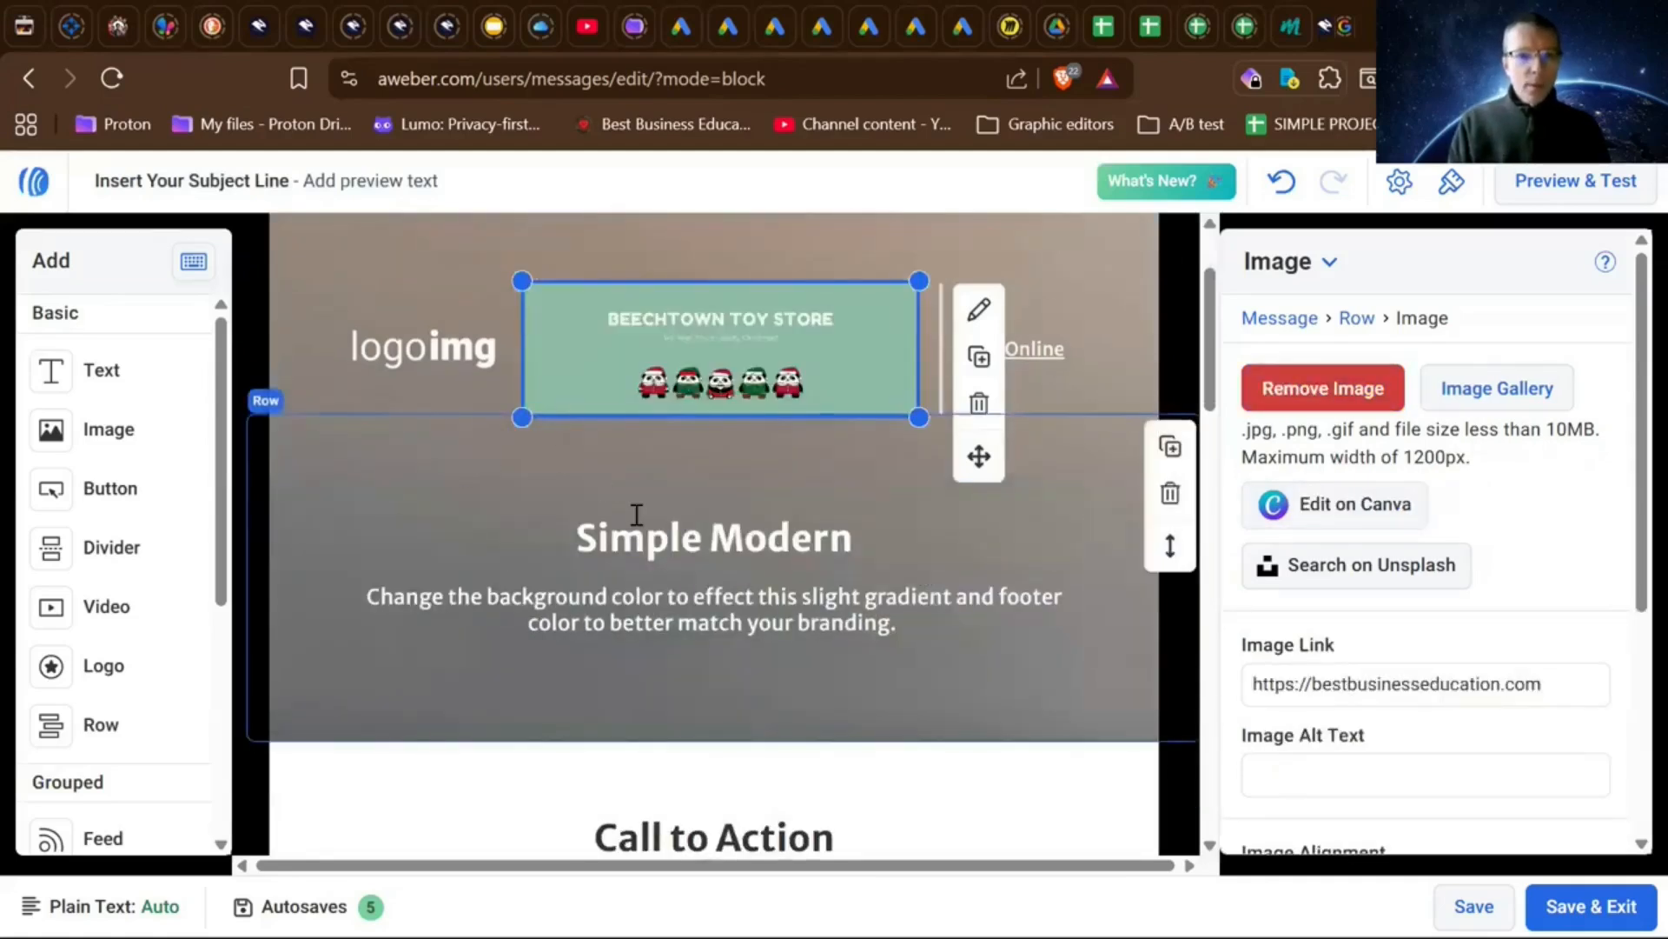
- Review how the toy store banner sits in the email header above the Simple Modern heading
left_click(702, 554)
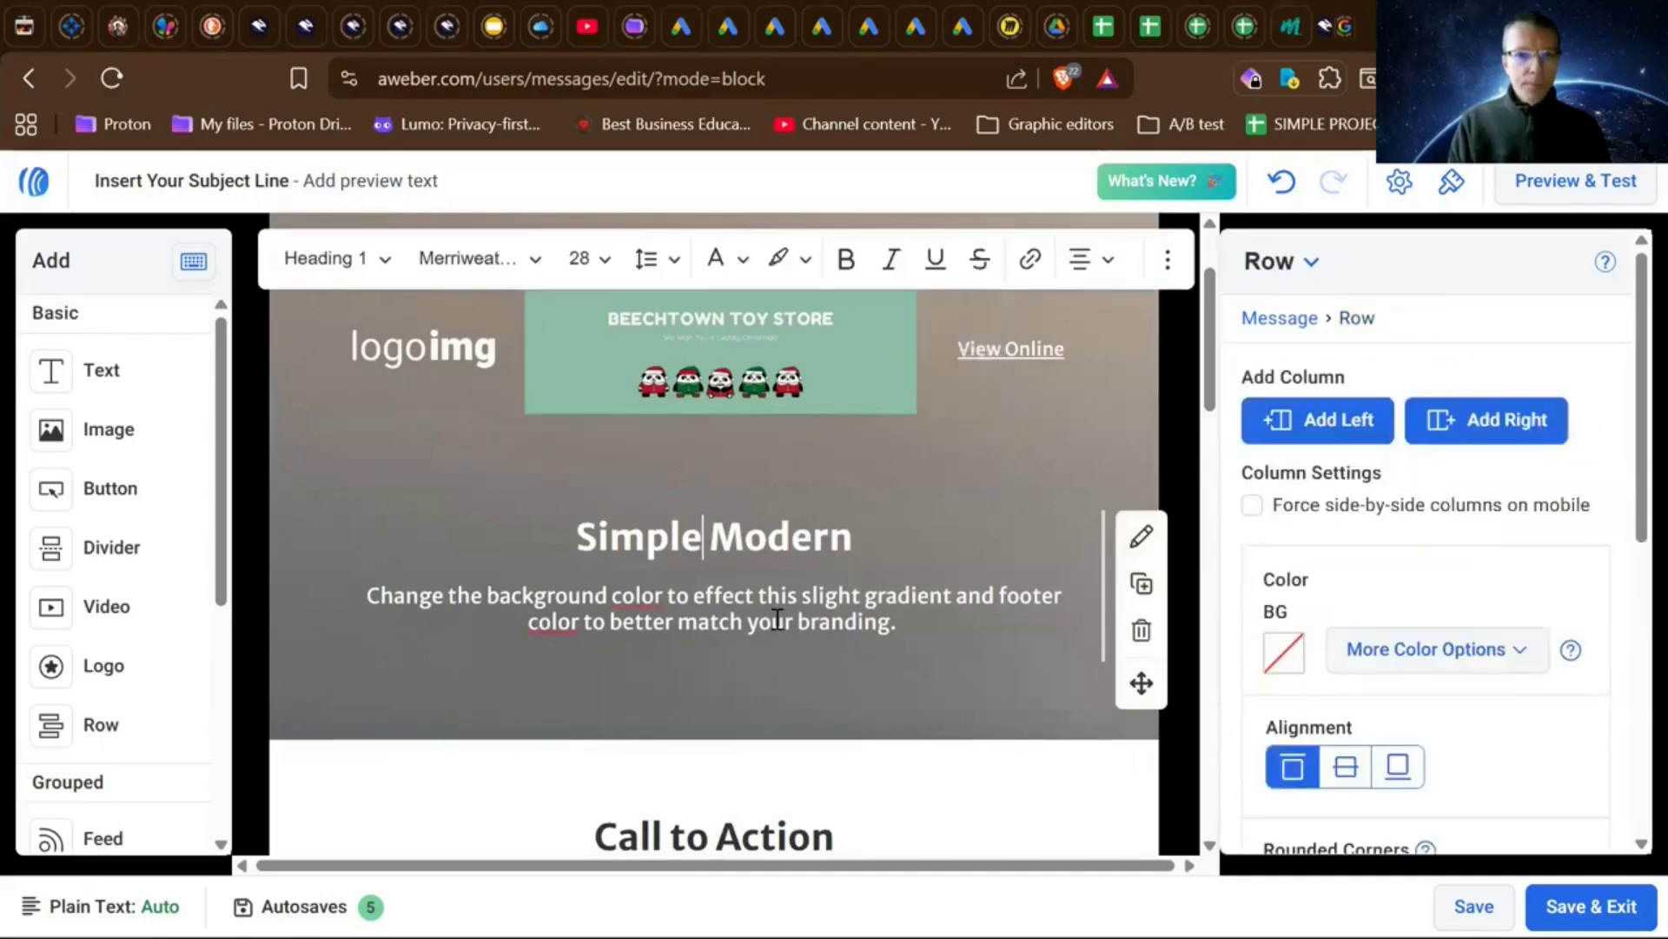
scroll(776, 619, "up", 2)
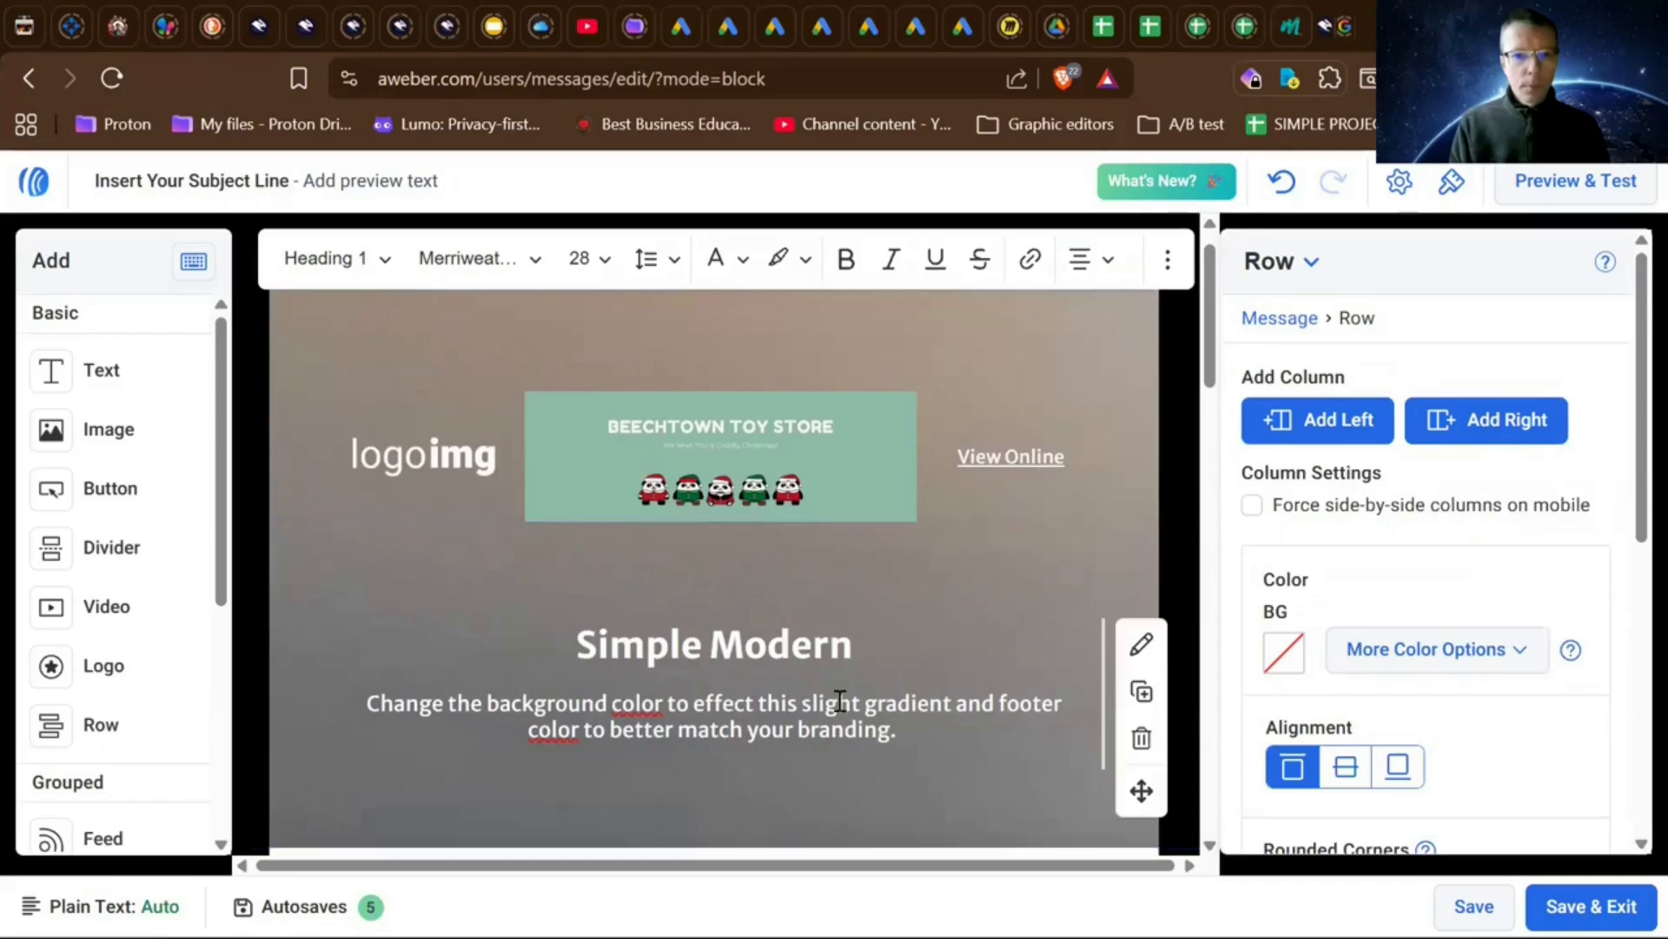
scroll(839, 700, "down", 5)
scroll(848, 693, "up", 5)
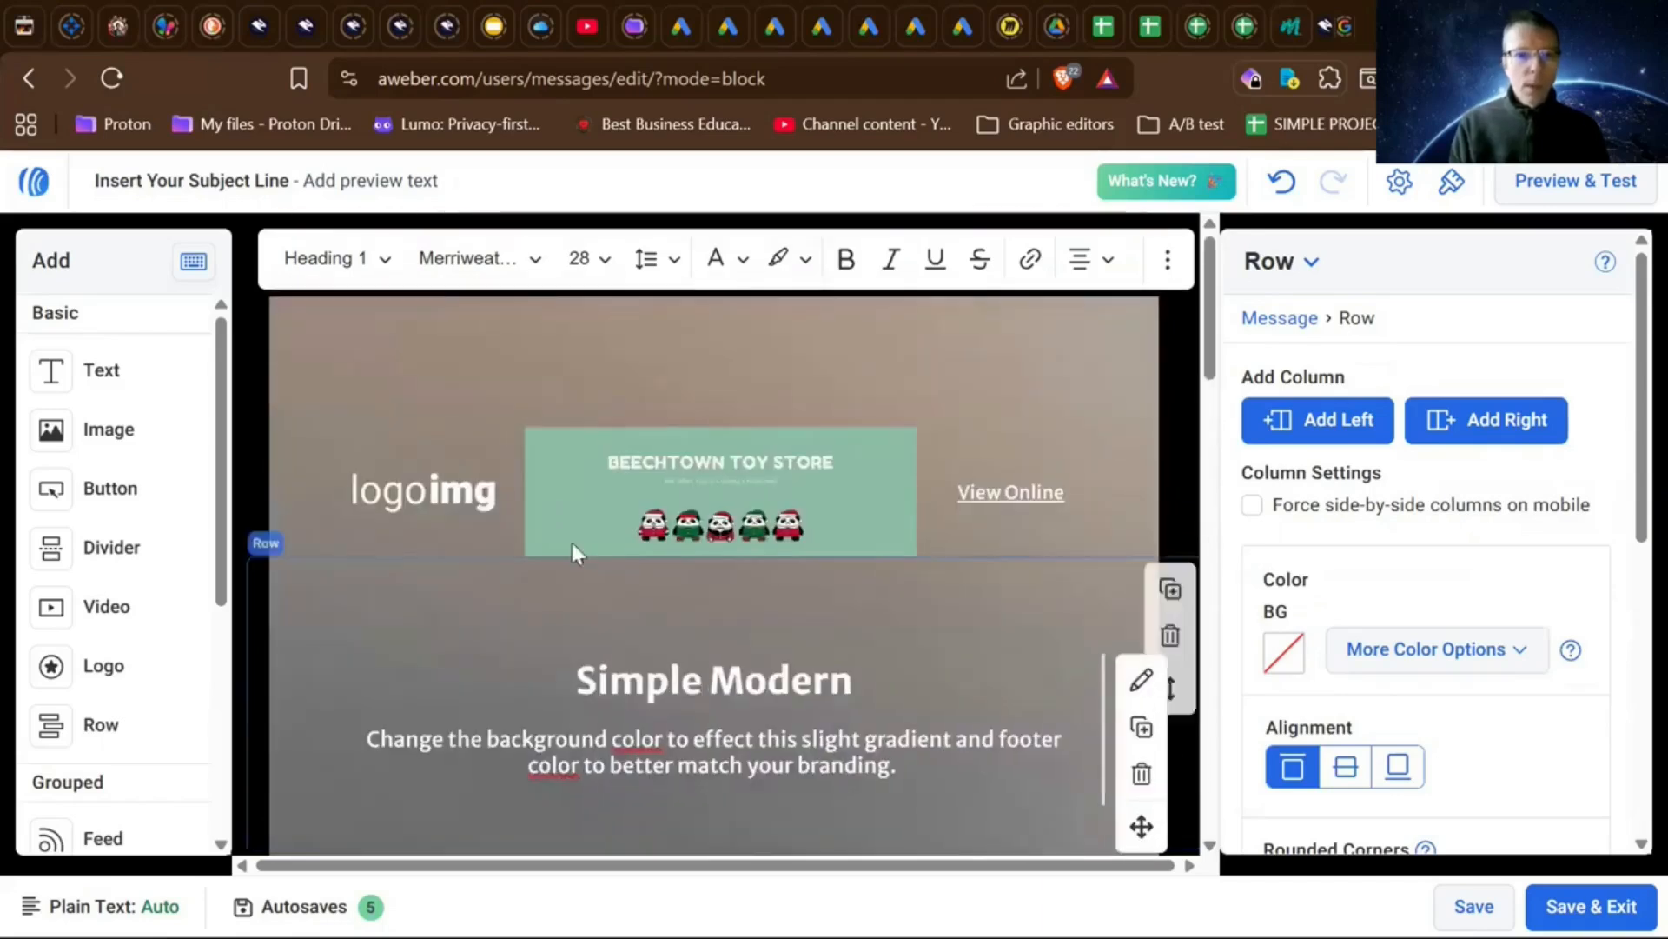
- Inspect the header's logo image, View Online link and banner, and the Simple Modern row below, by selecting each in turn
left_click(440, 489)
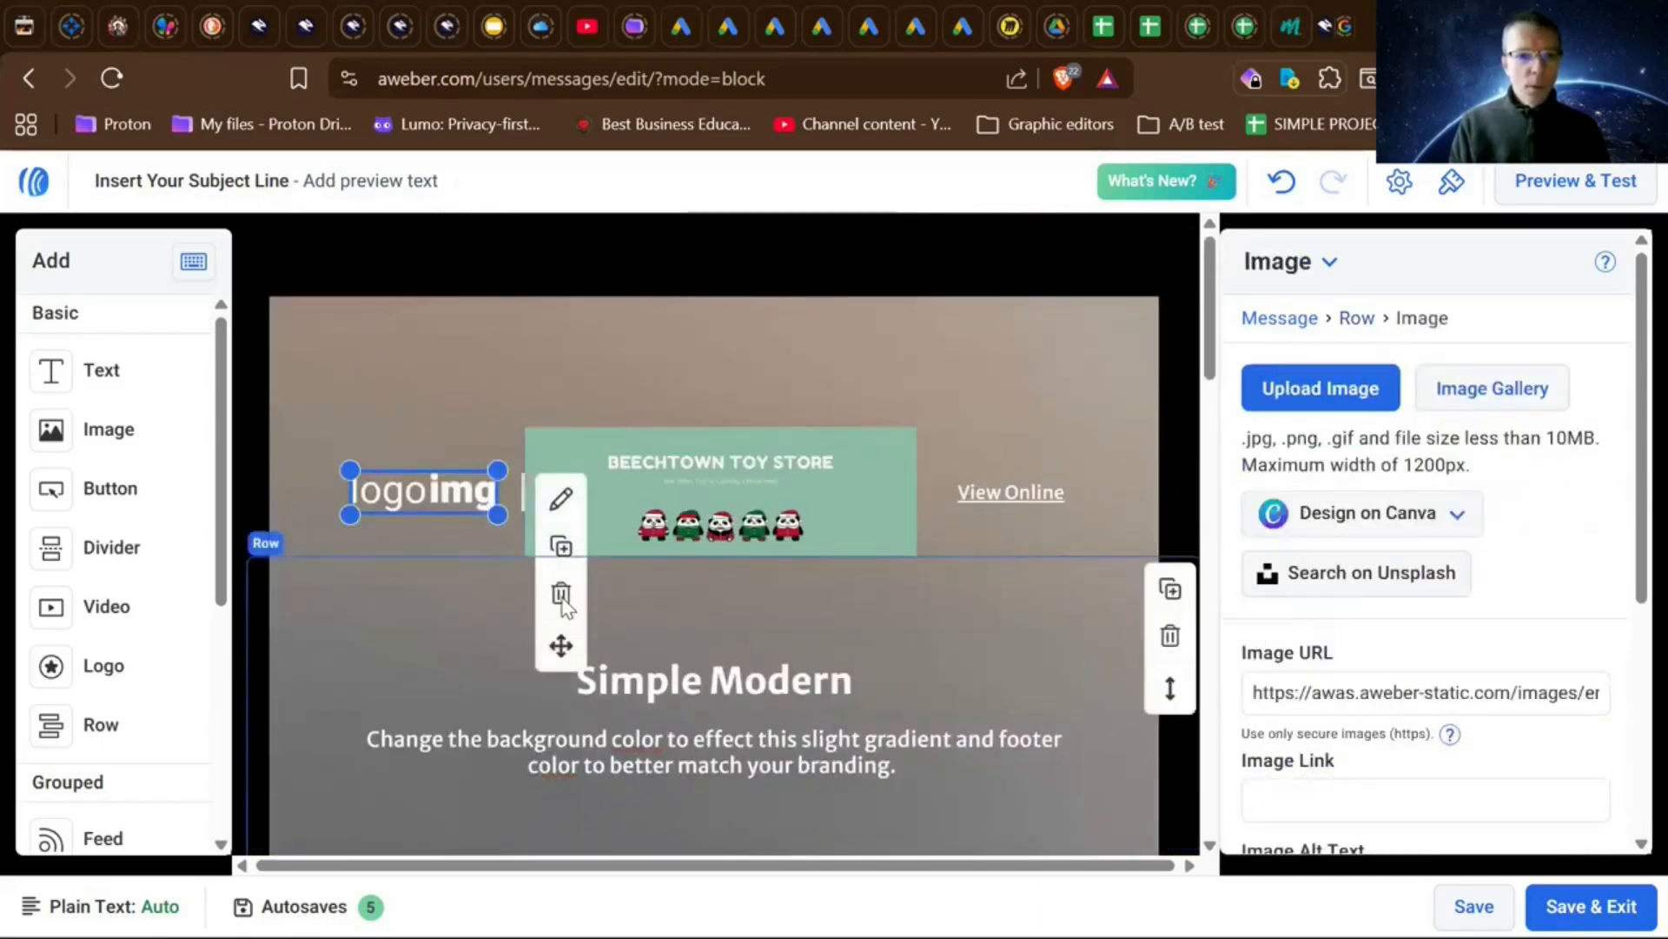
left_click(563, 599)
left_click(1029, 491)
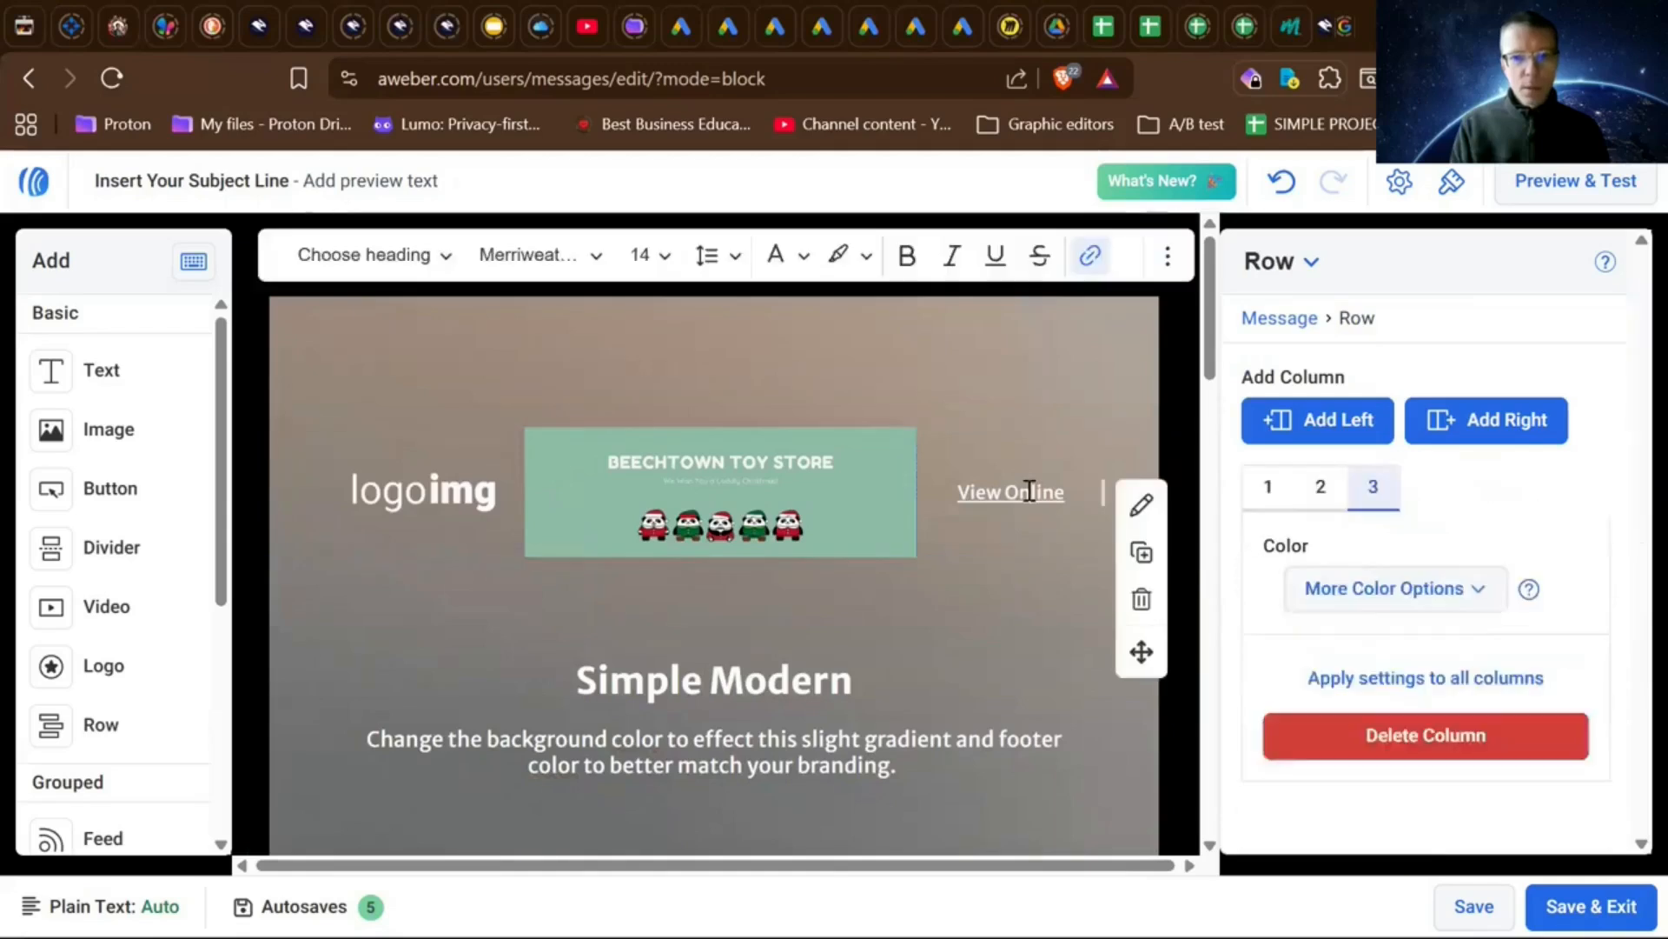
left_click(1067, 482)
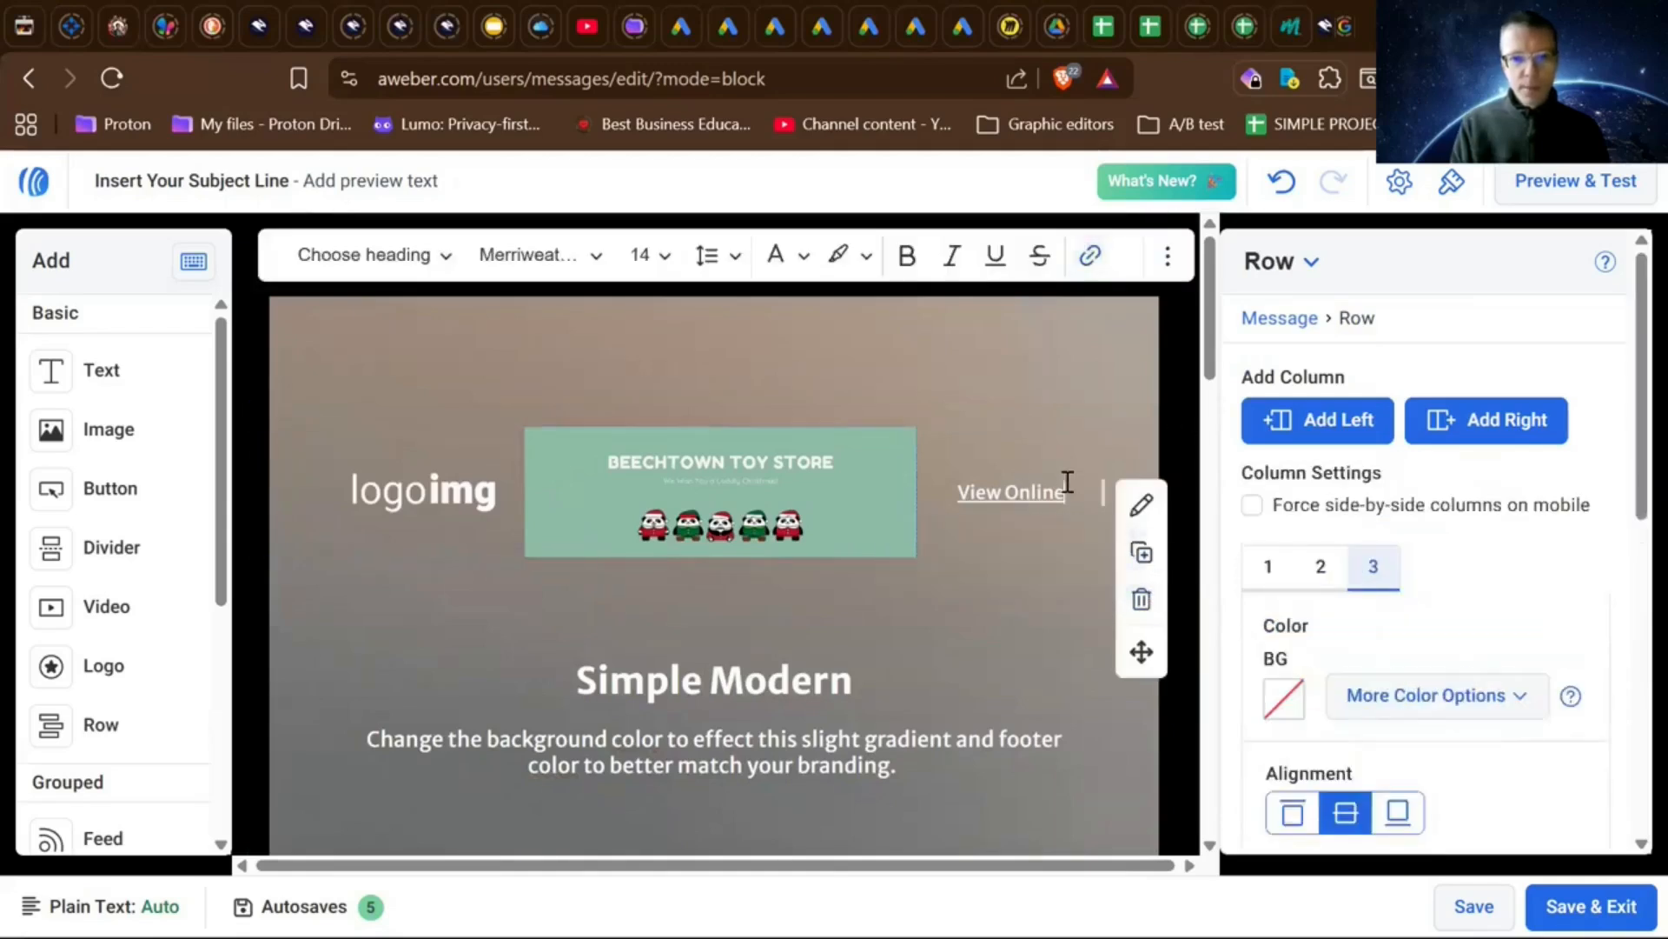
left_click(817, 513)
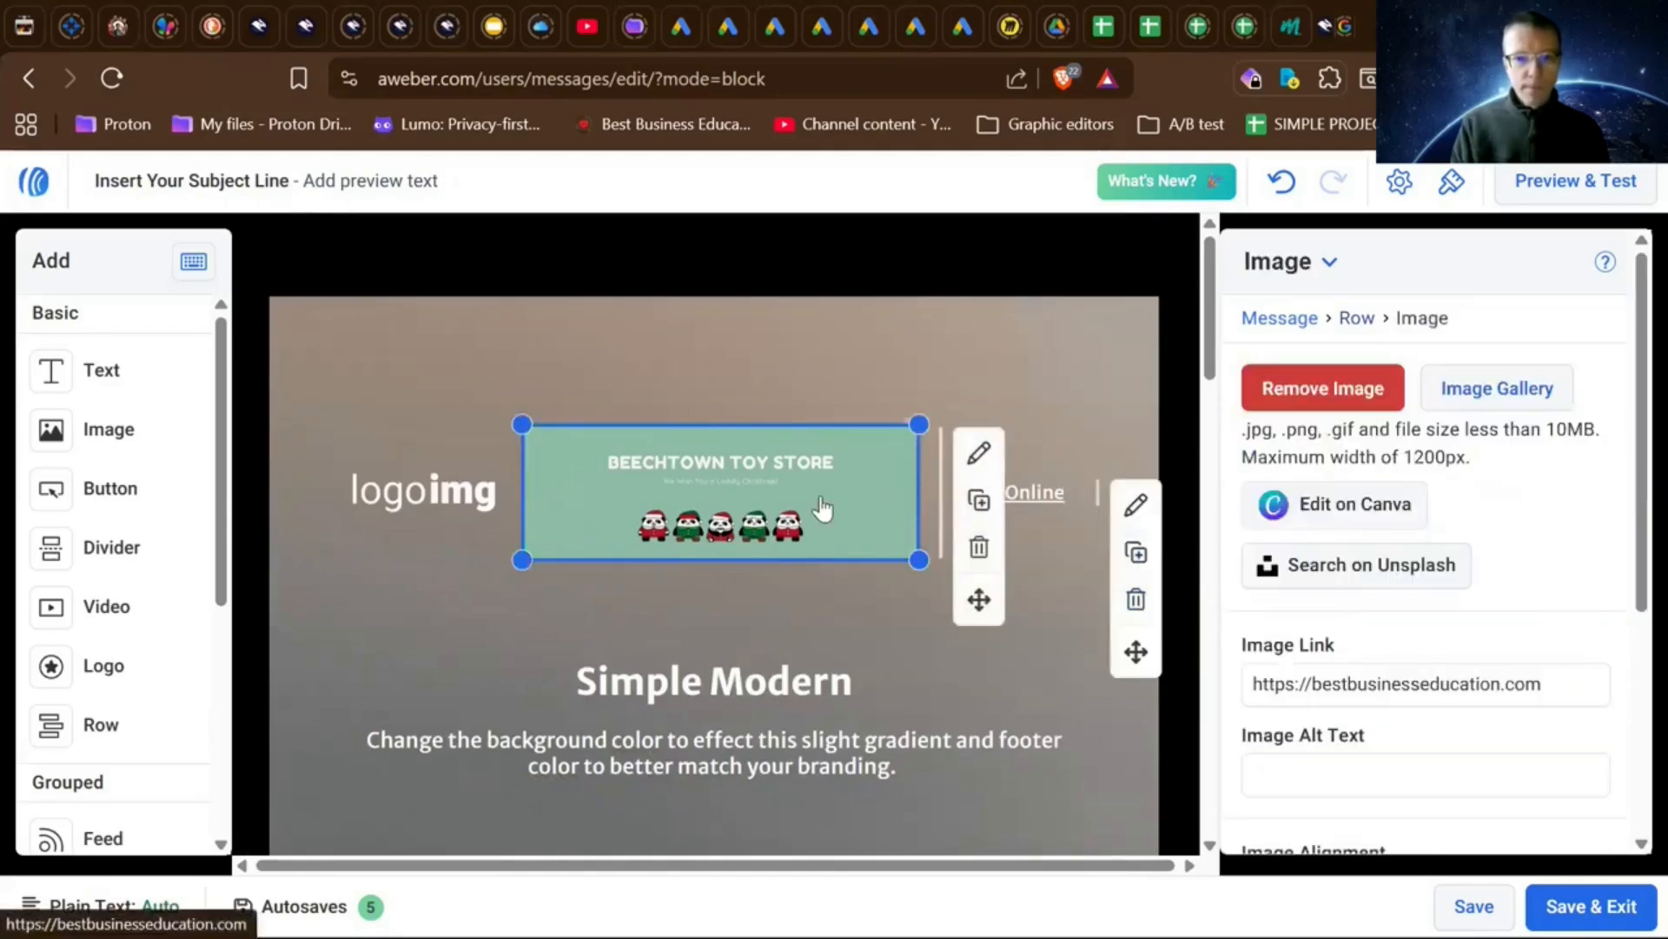
left_click(1085, 497)
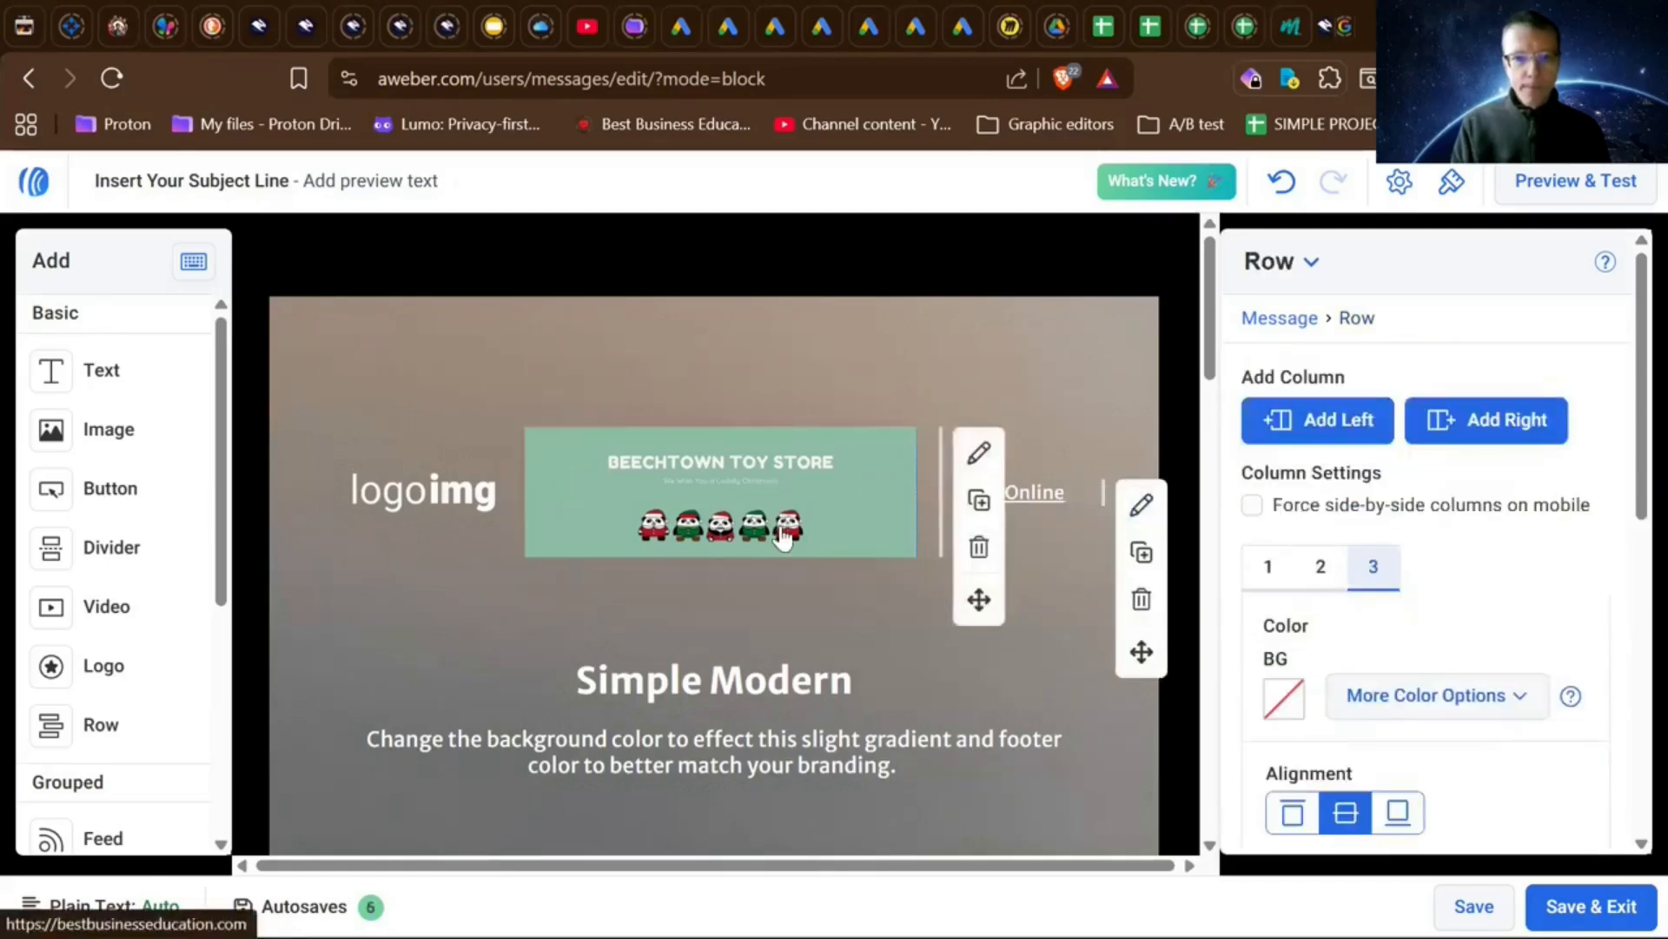
scroll(782, 539, "down", 1)
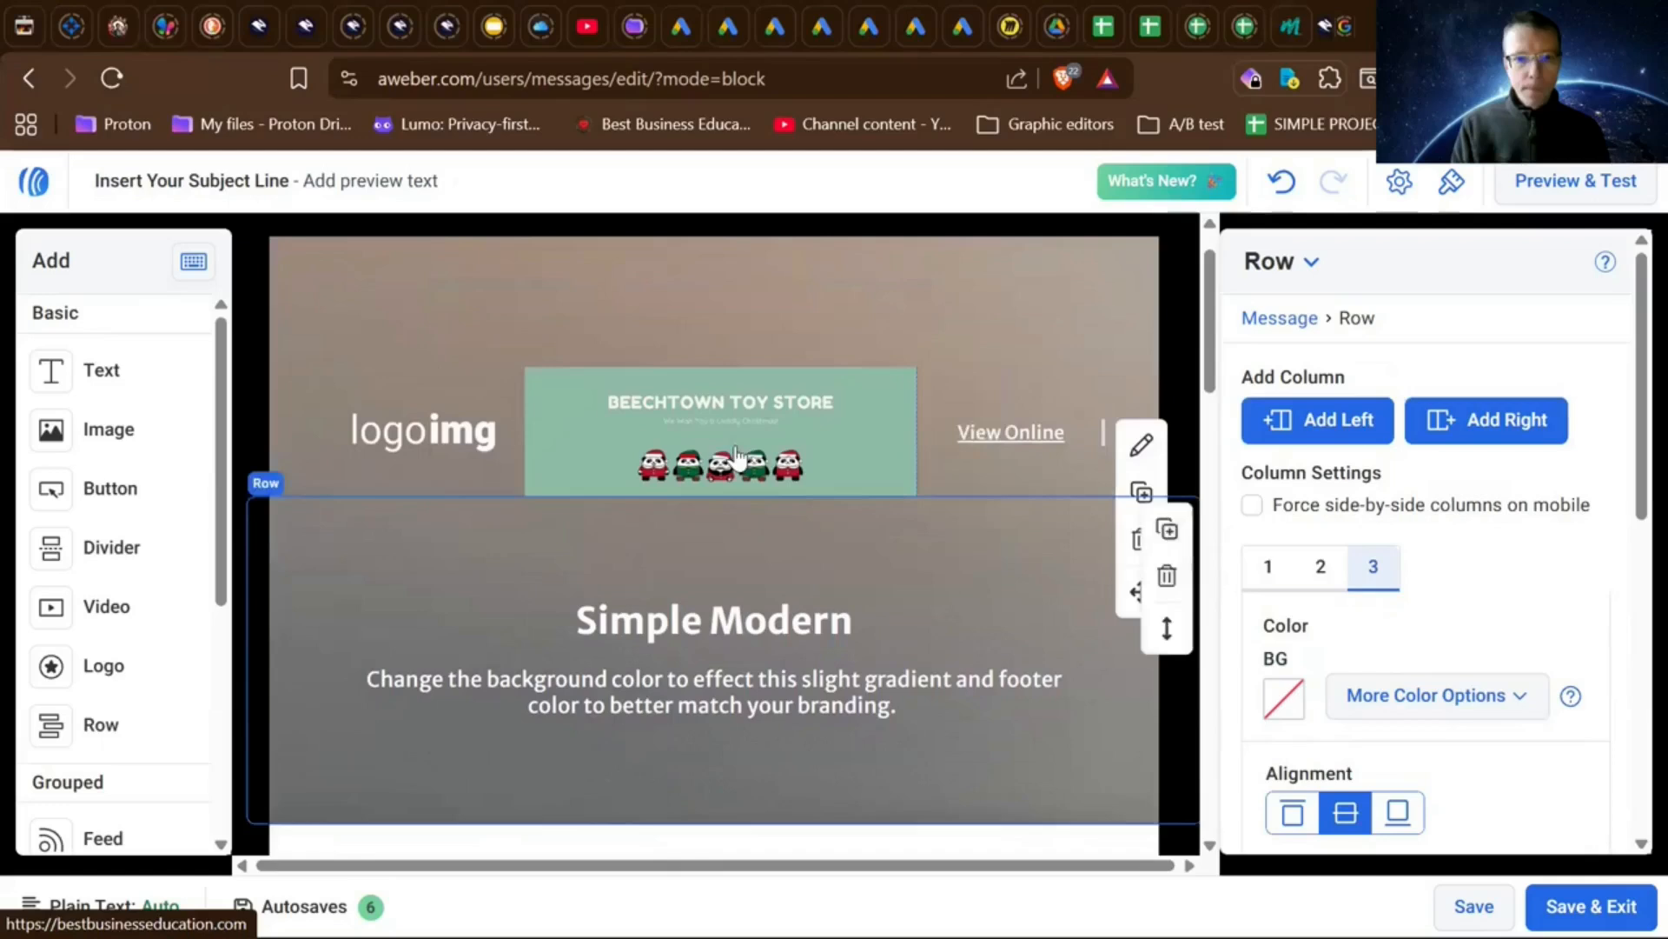
left_click(725, 543)
left_click(726, 548)
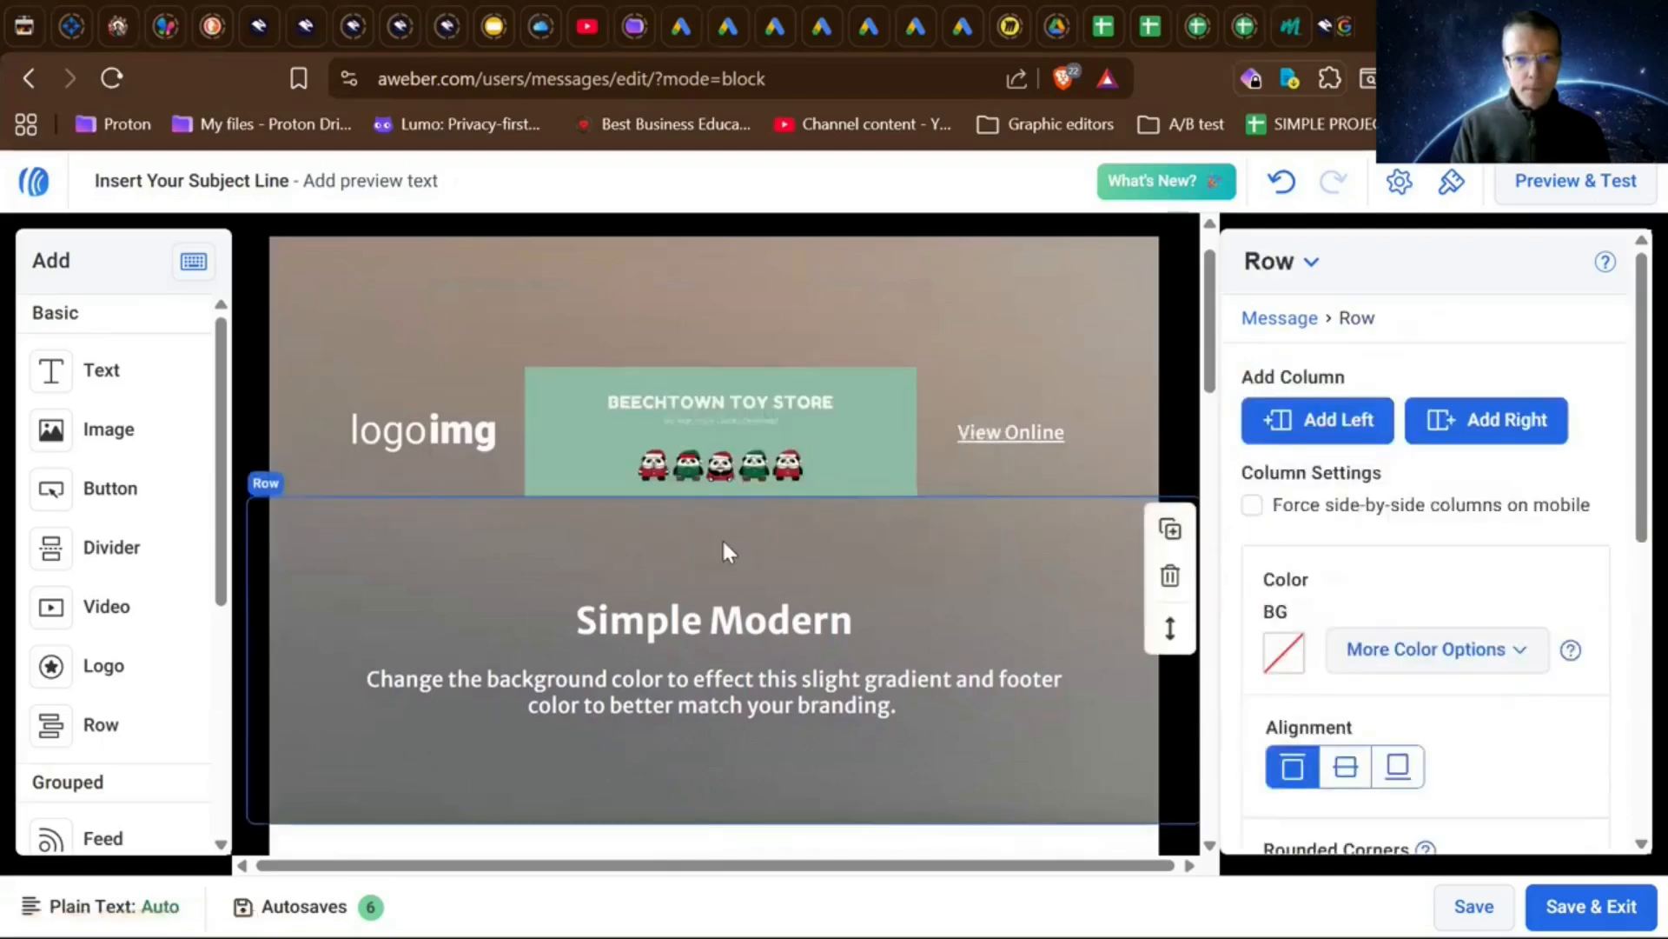
- Delete the View Online link text from the header row beside the toy store banner
scroll(716, 467, "up", 1)
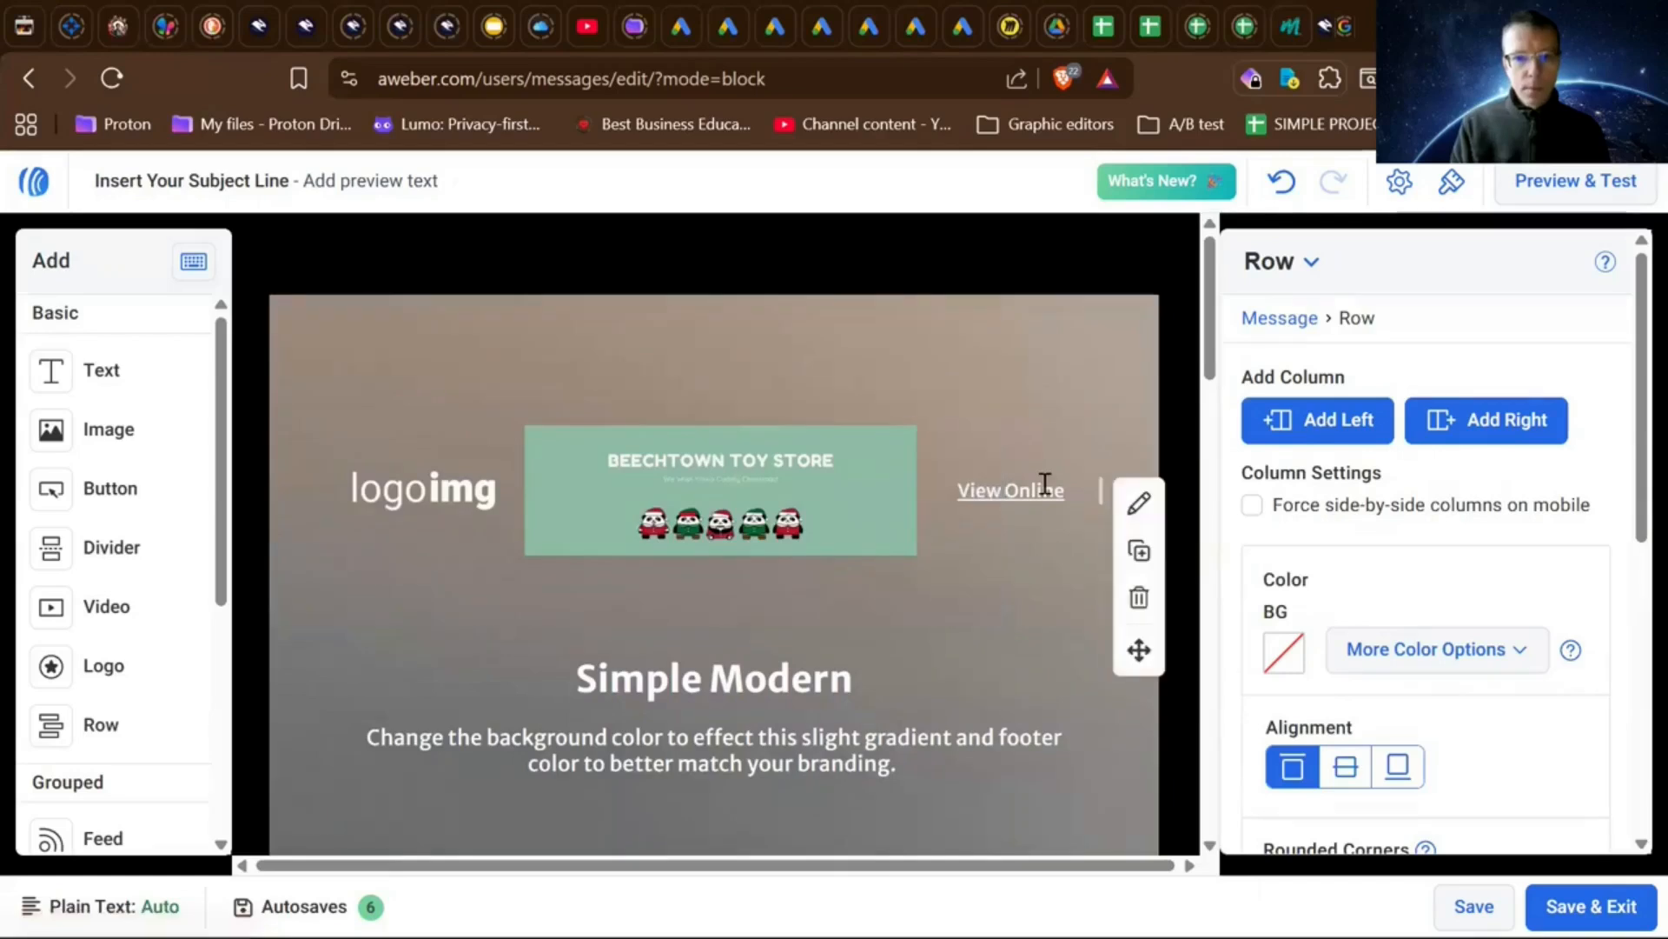
left_click(1046, 487)
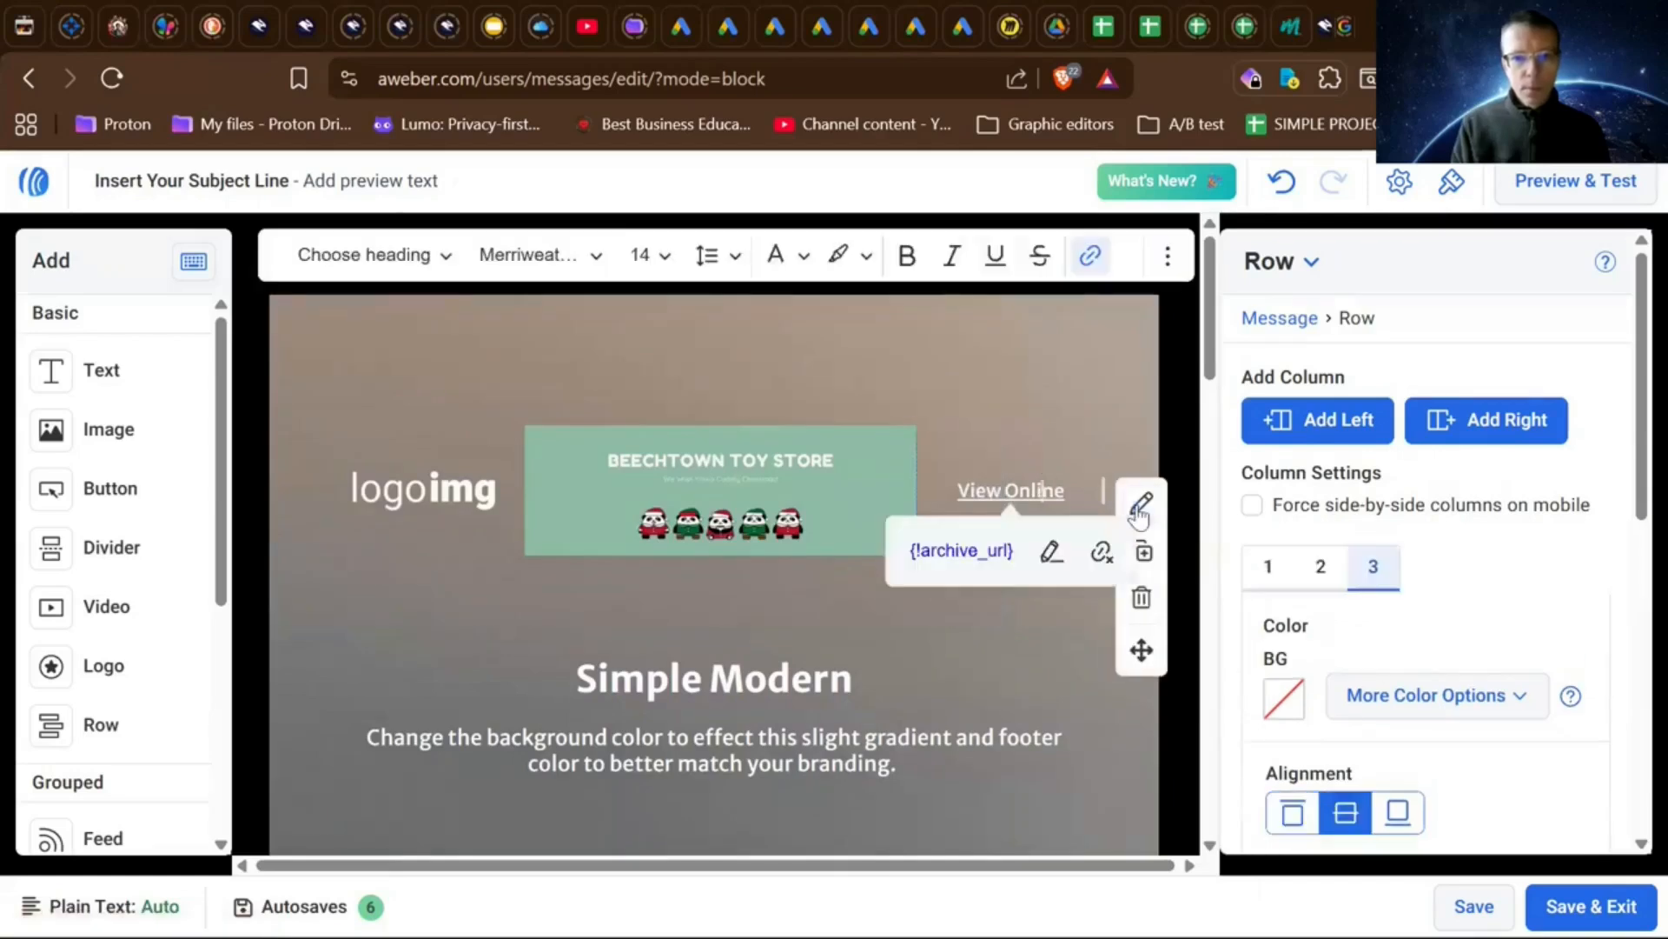
left_click(1079, 485)
double_click(1079, 485)
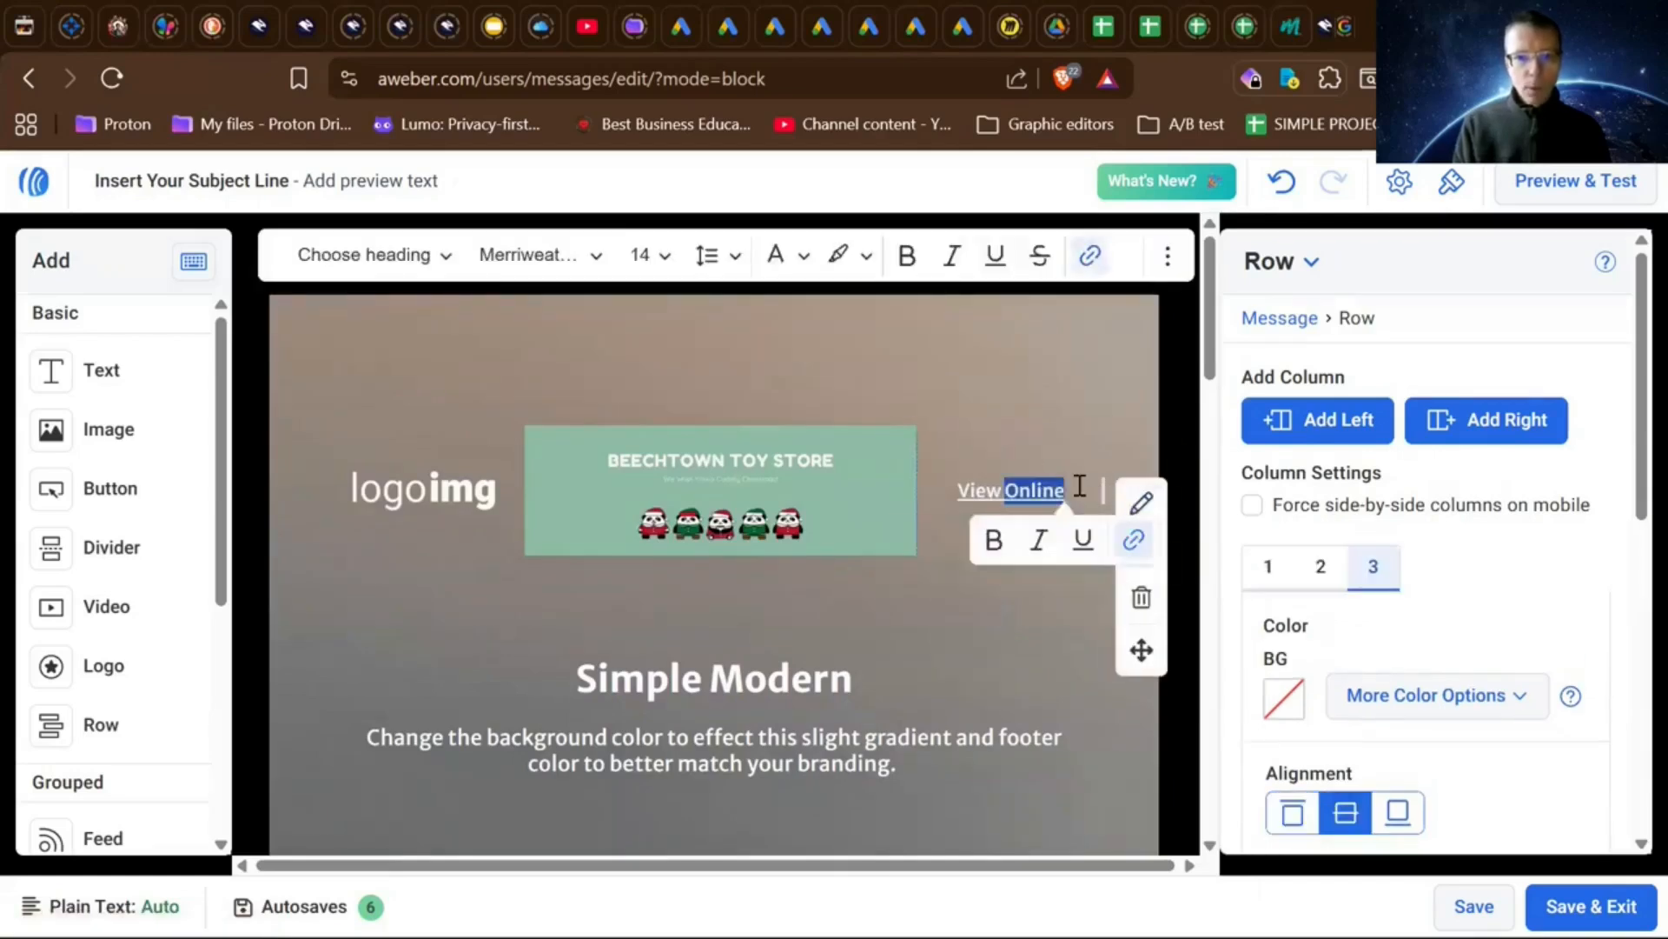
left_click(1079, 485)
key("BackSpace")
key("BackSpace")
key("BackSpace")
key("BackSpace")
key("BackSpace")
key("BackSpace")
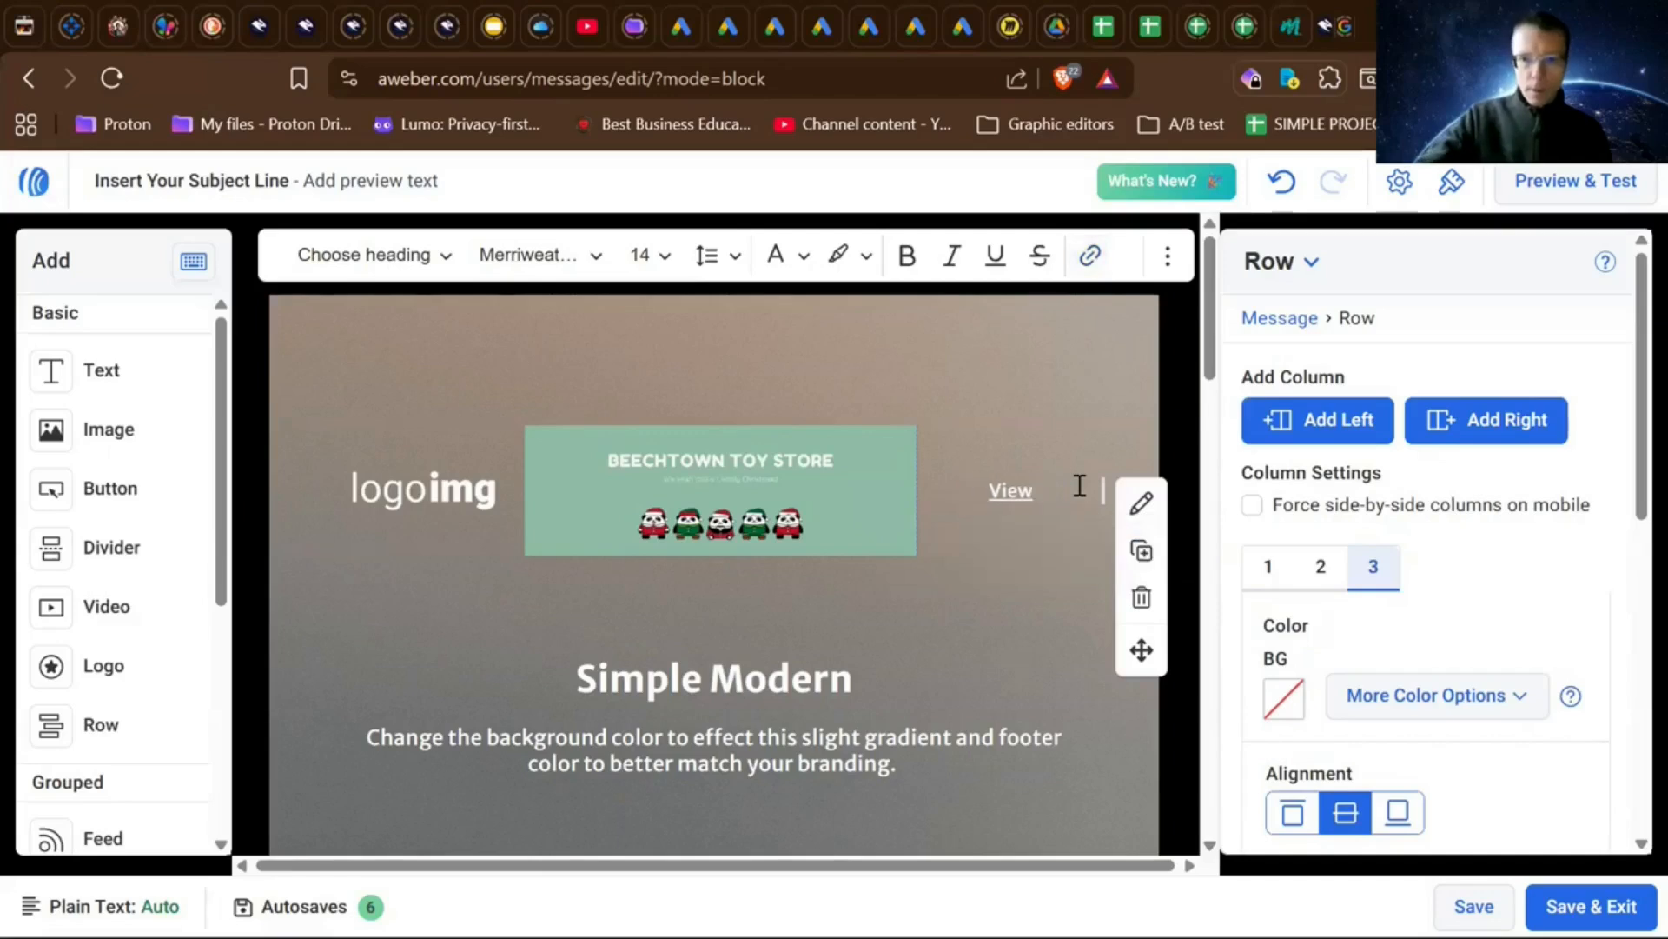
key("BackSpace")
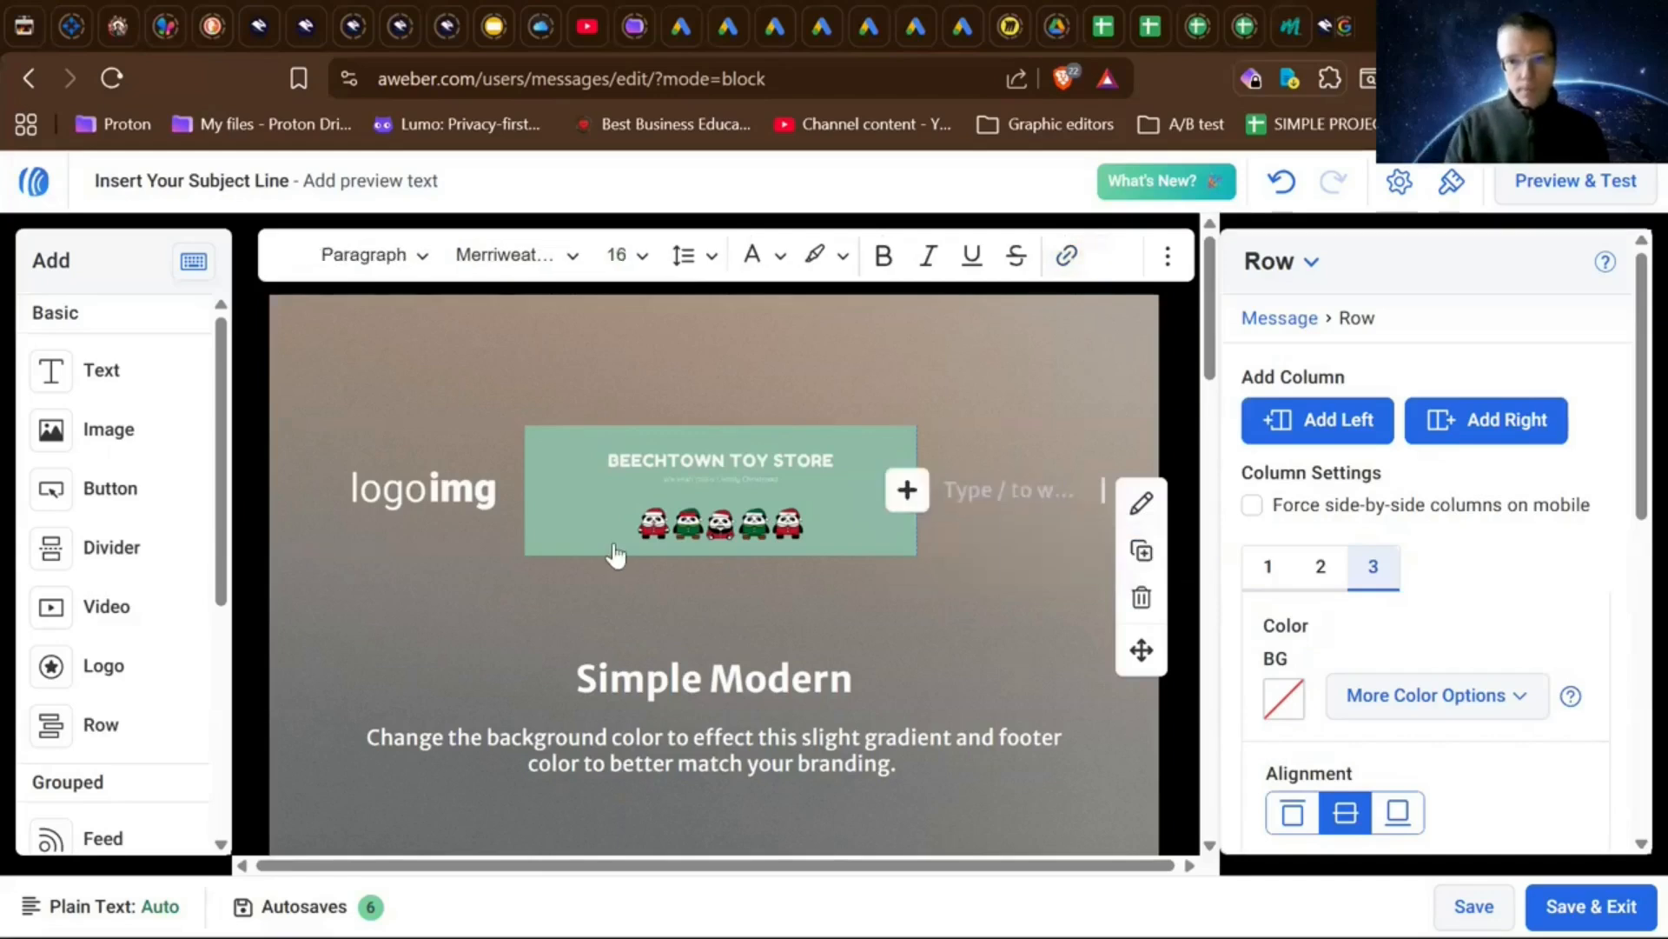
- Remove the logo image and the emptied text element from either side of the header banner
left_click(491, 478)
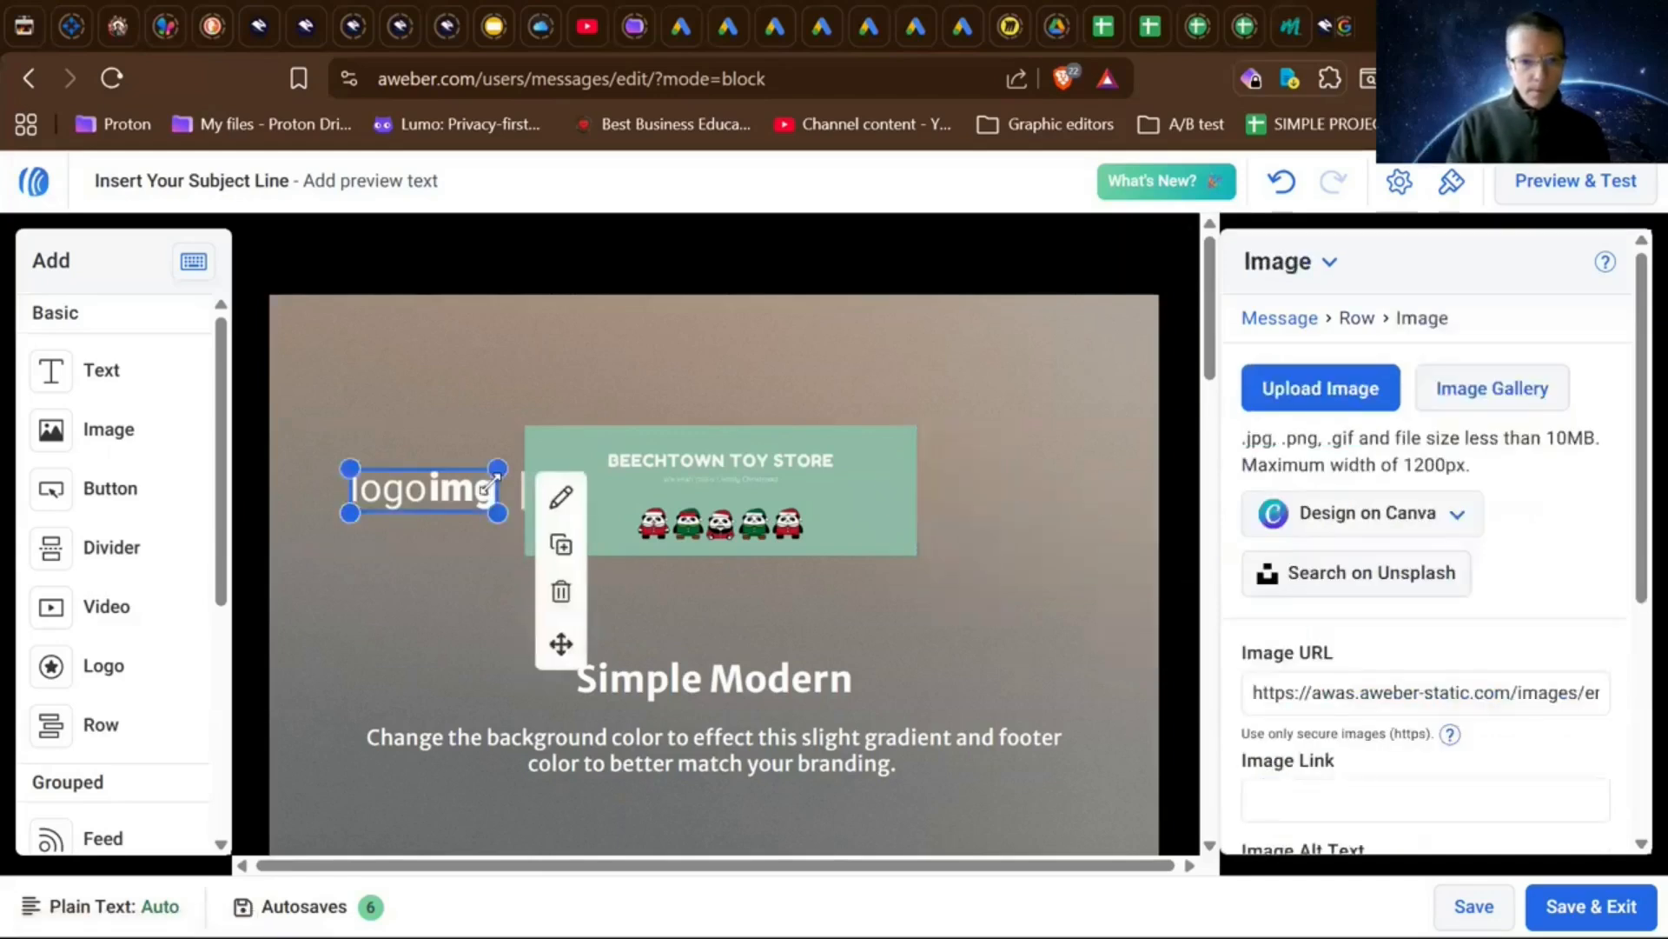
left_click(561, 591)
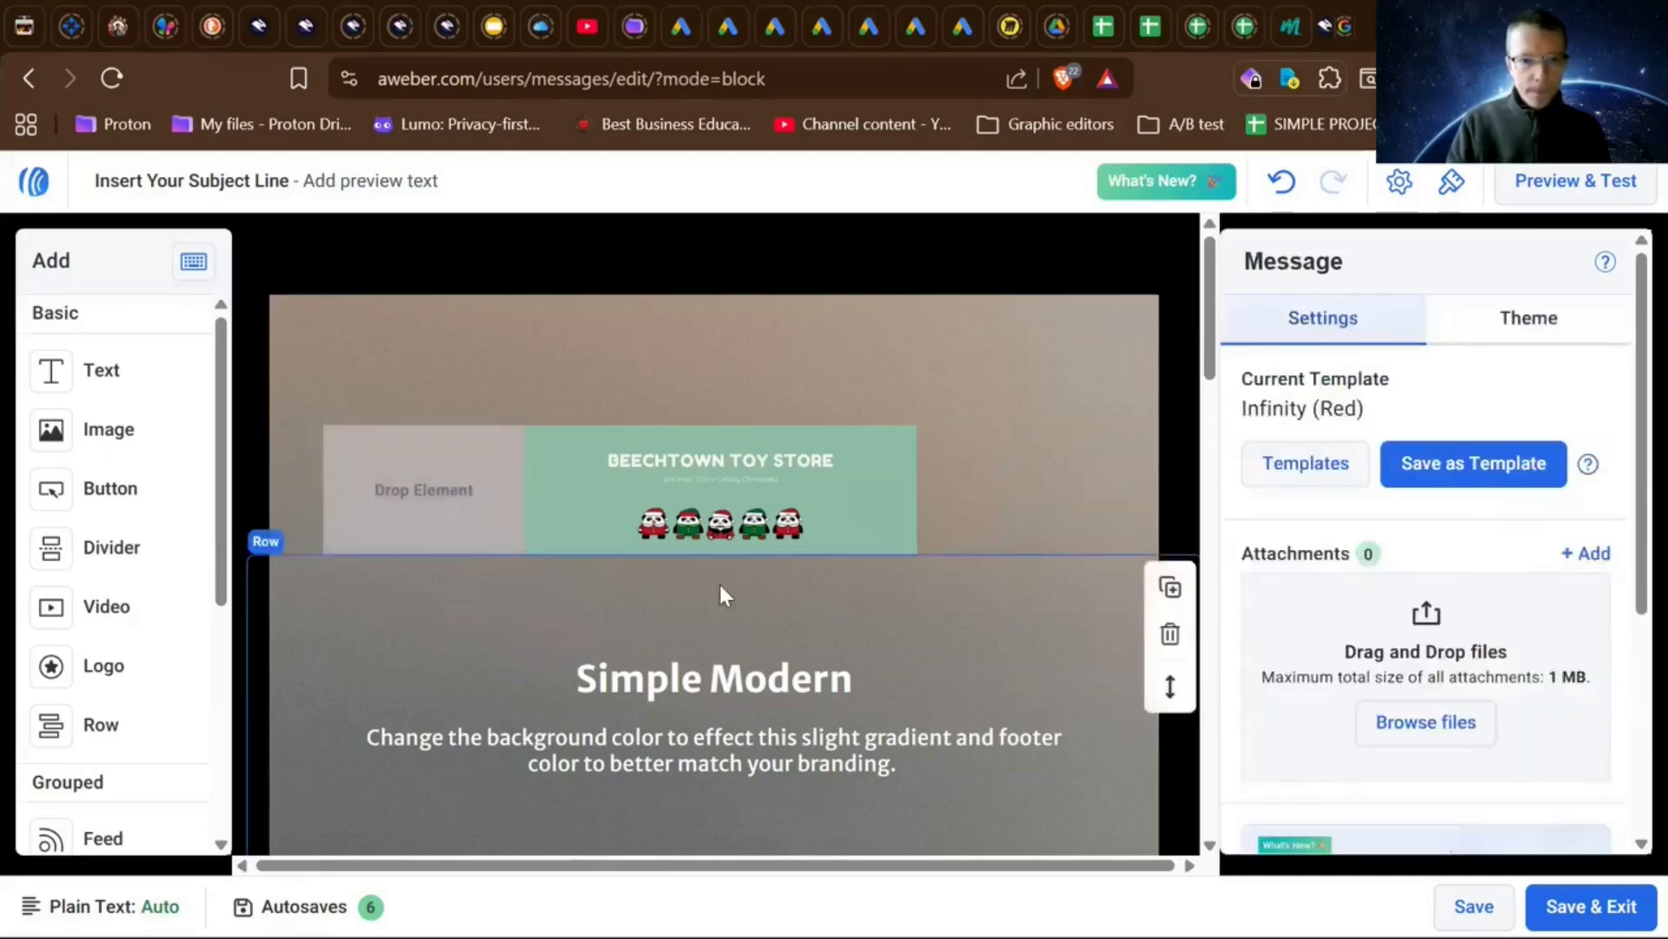
left_click(933, 512)
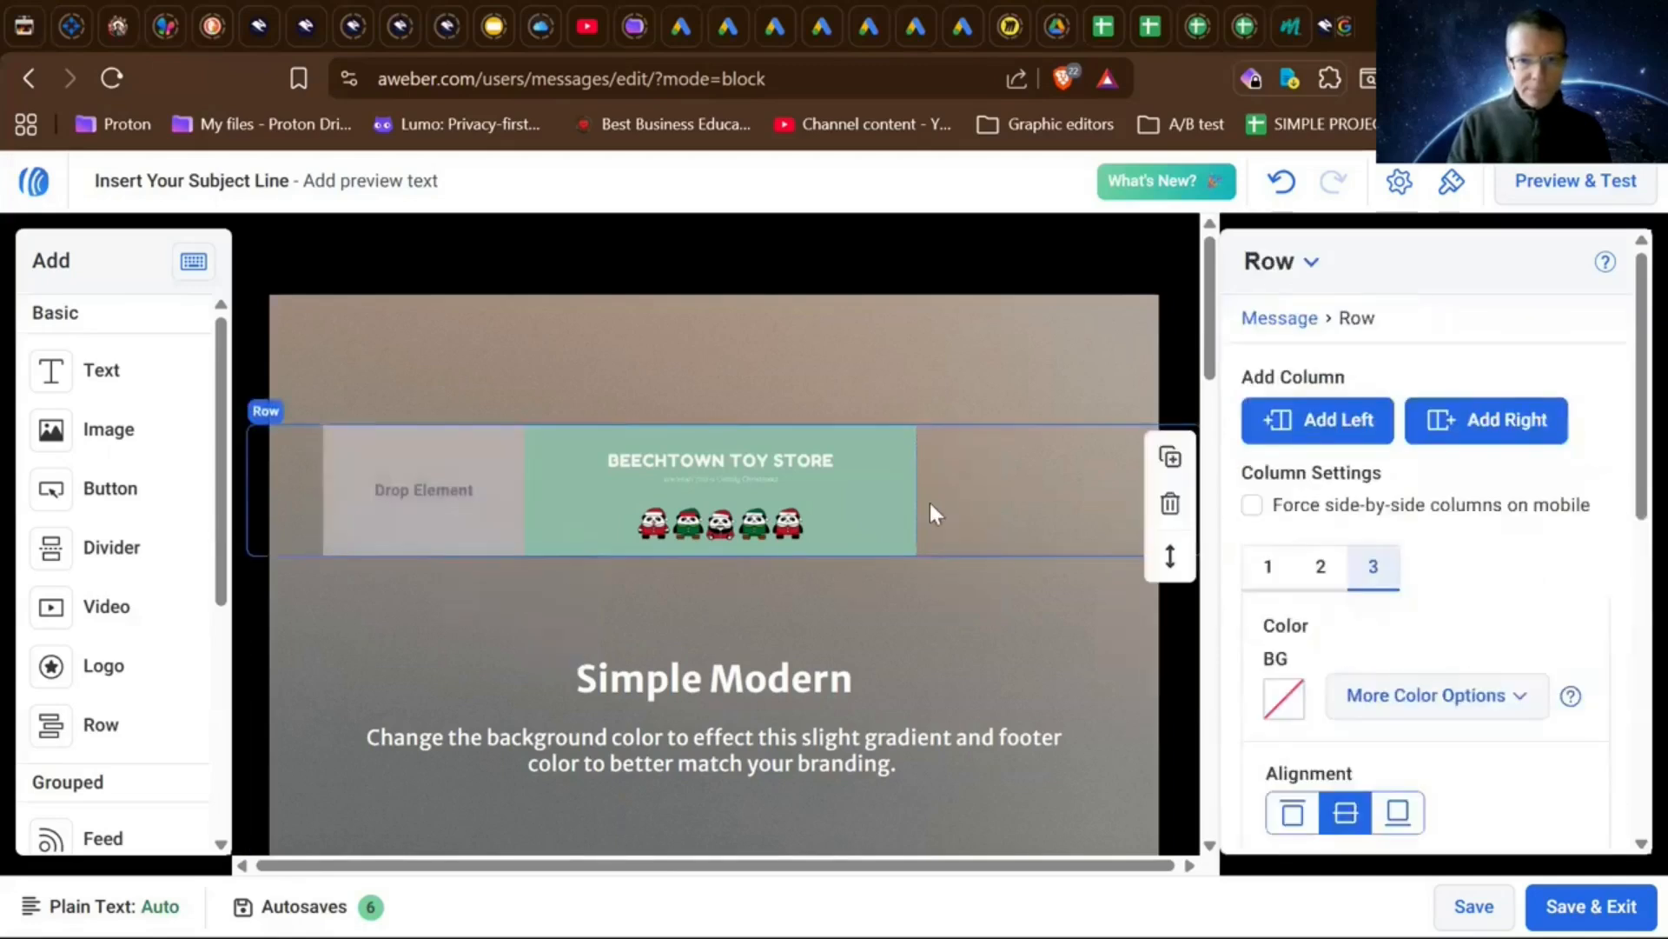
left_click(1057, 492)
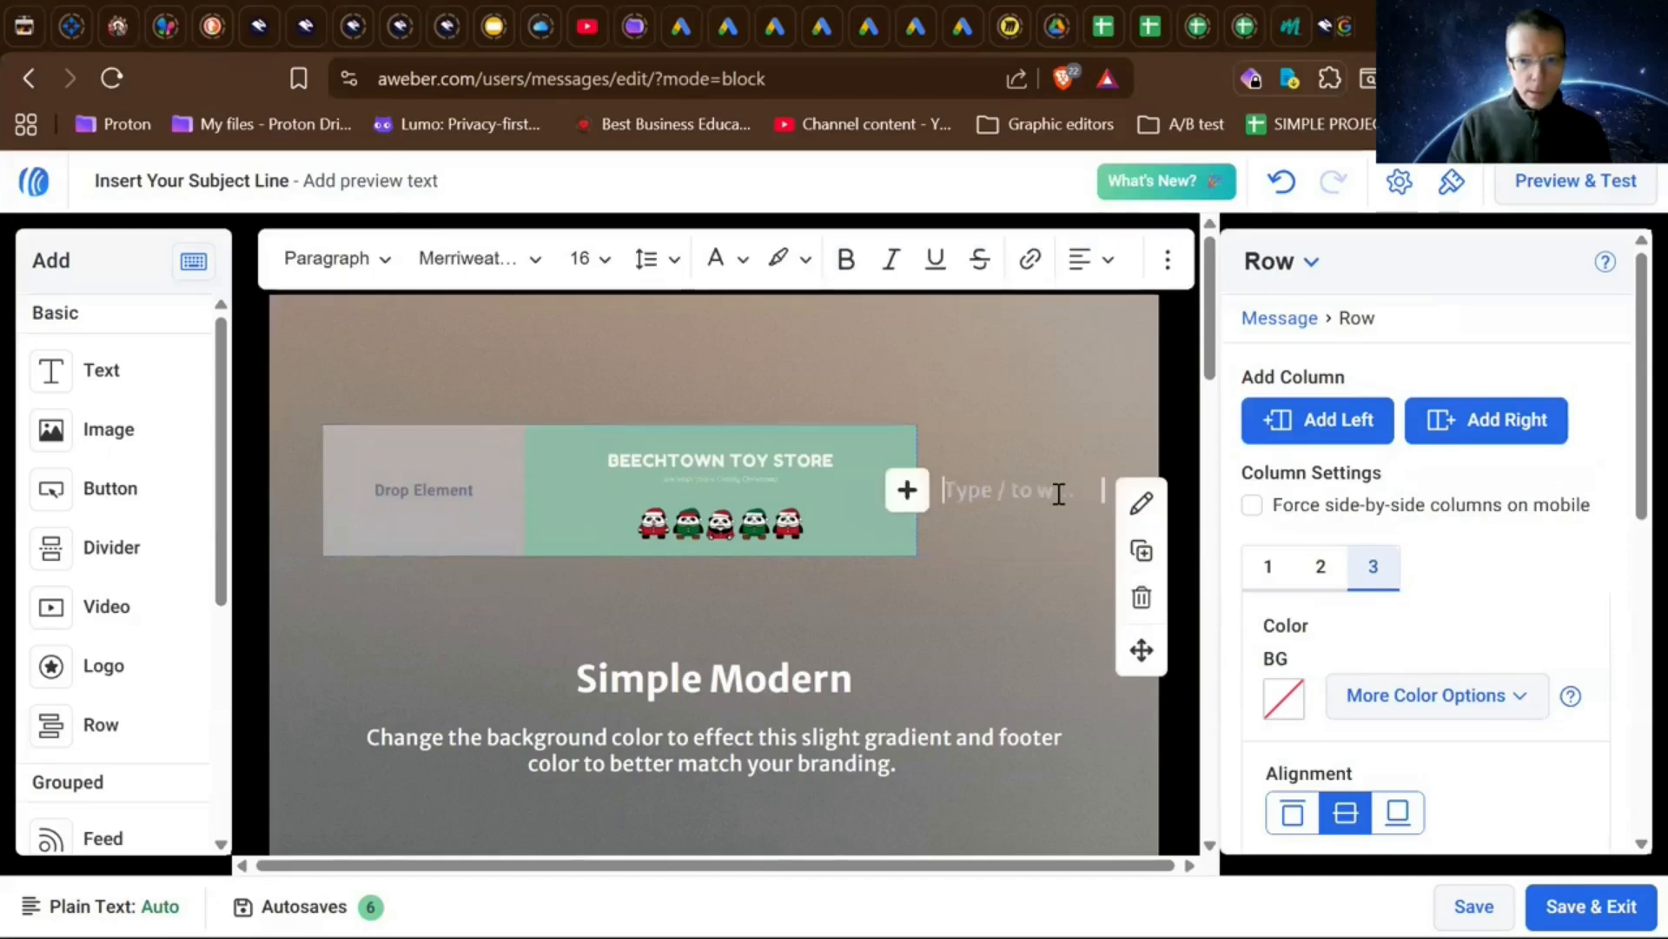
left_click(1142, 597)
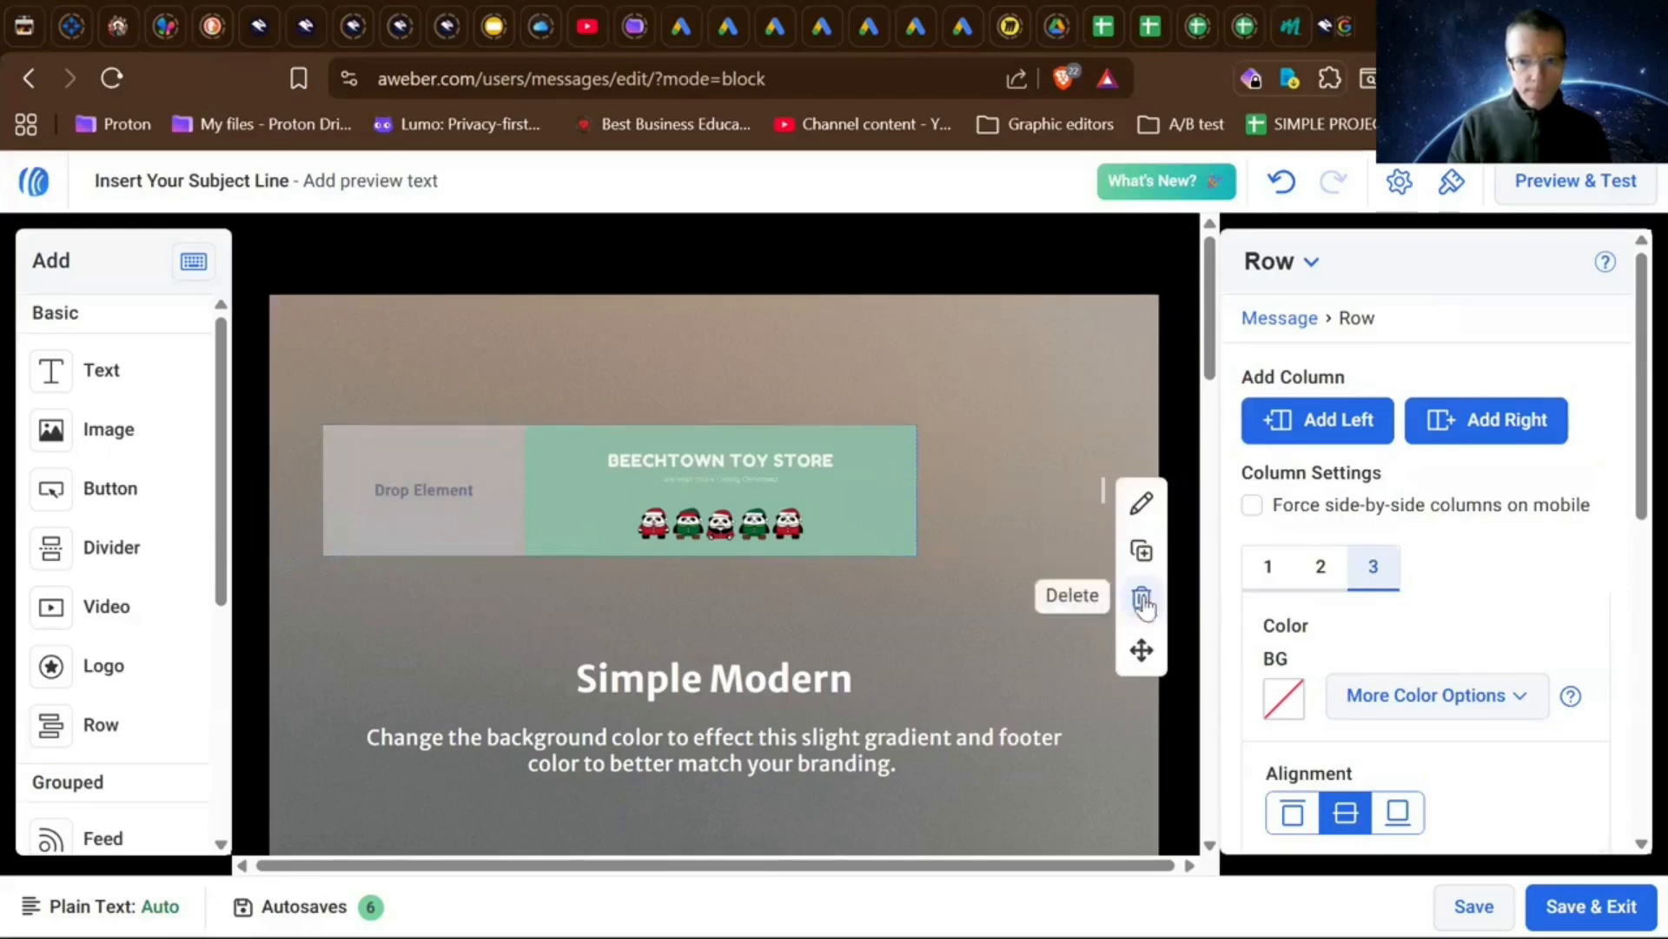
- Try the Original image size on the toy store banner and switch it back to Optimized
left_click(713, 497)
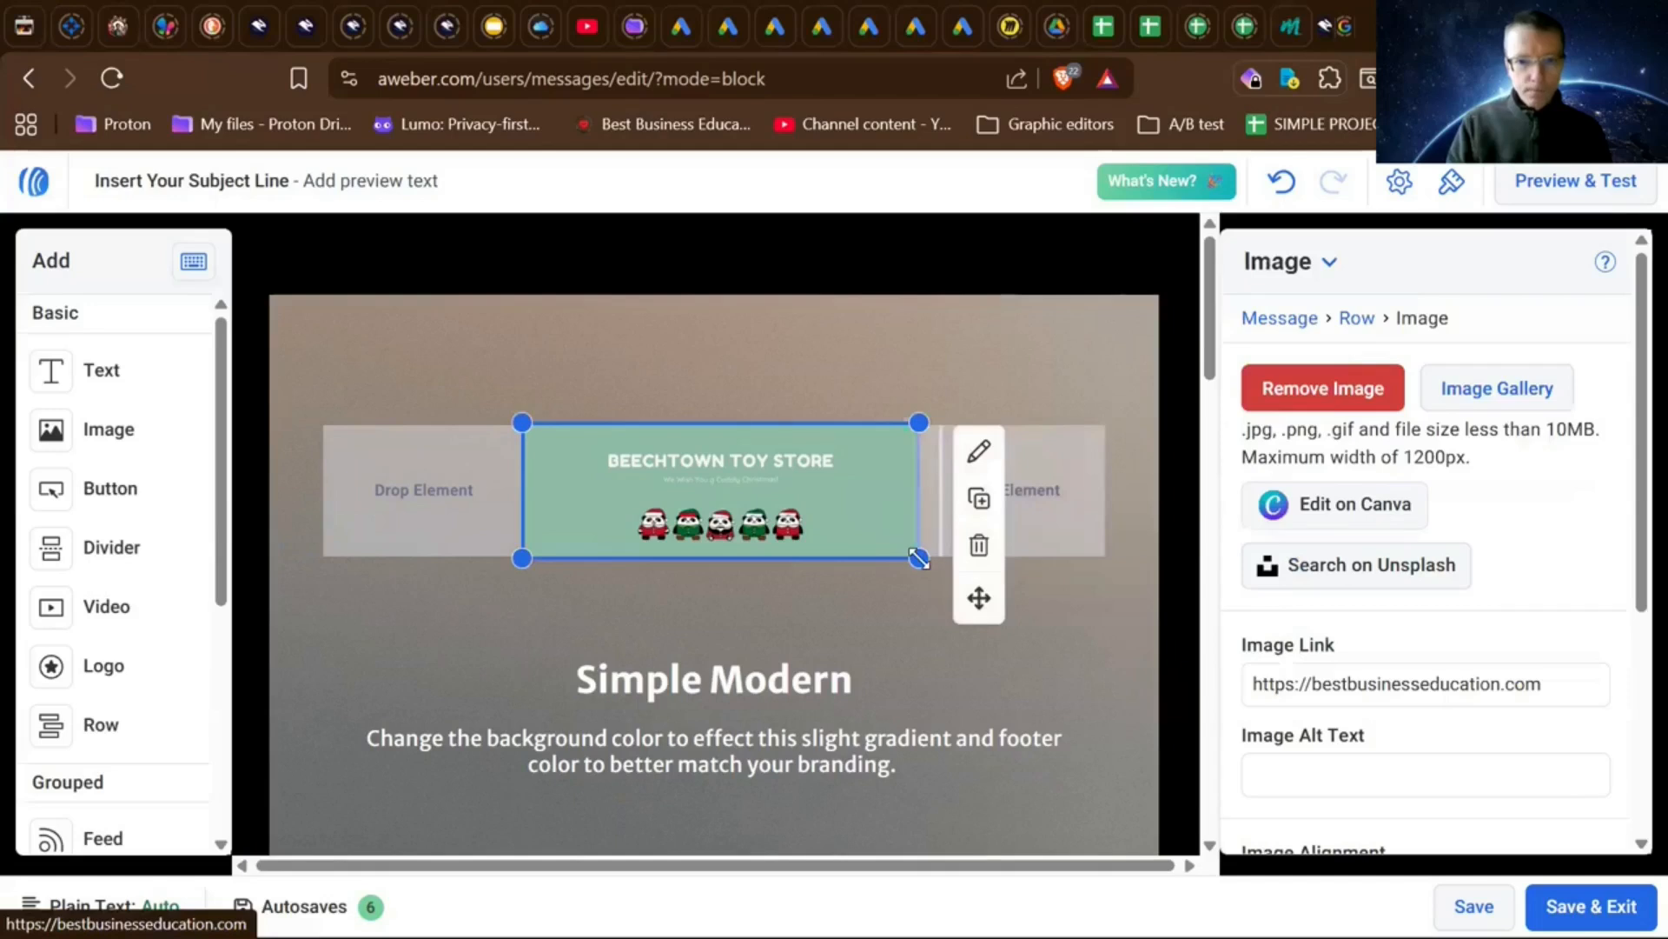
left_click(1036, 592)
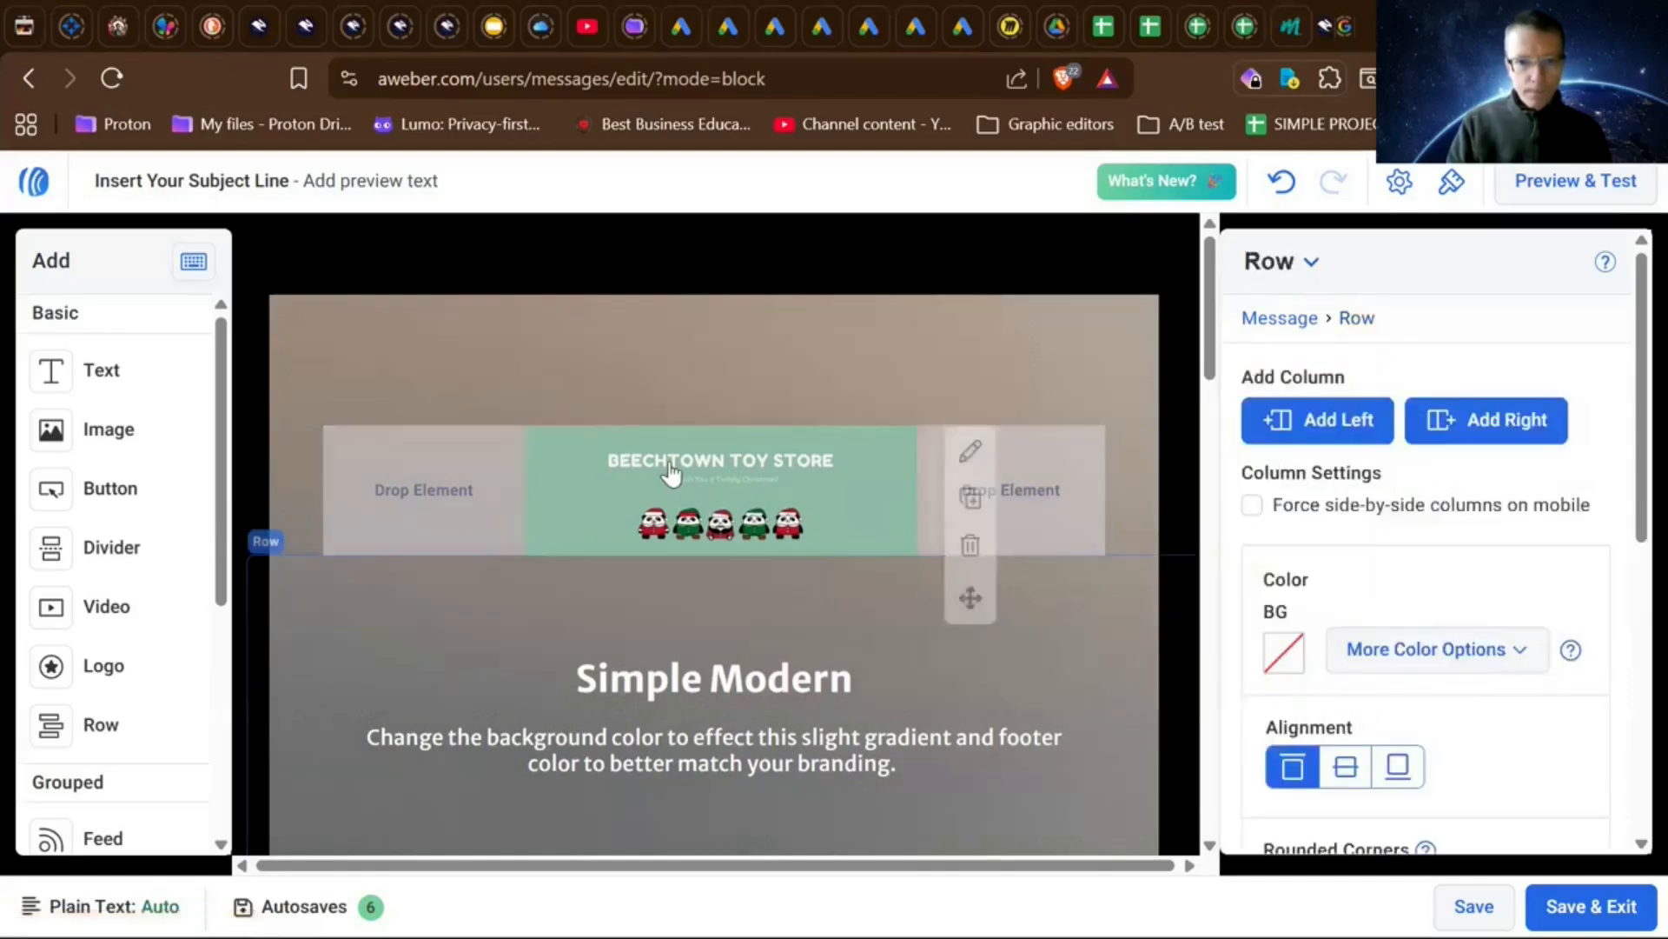
left_click(669, 472)
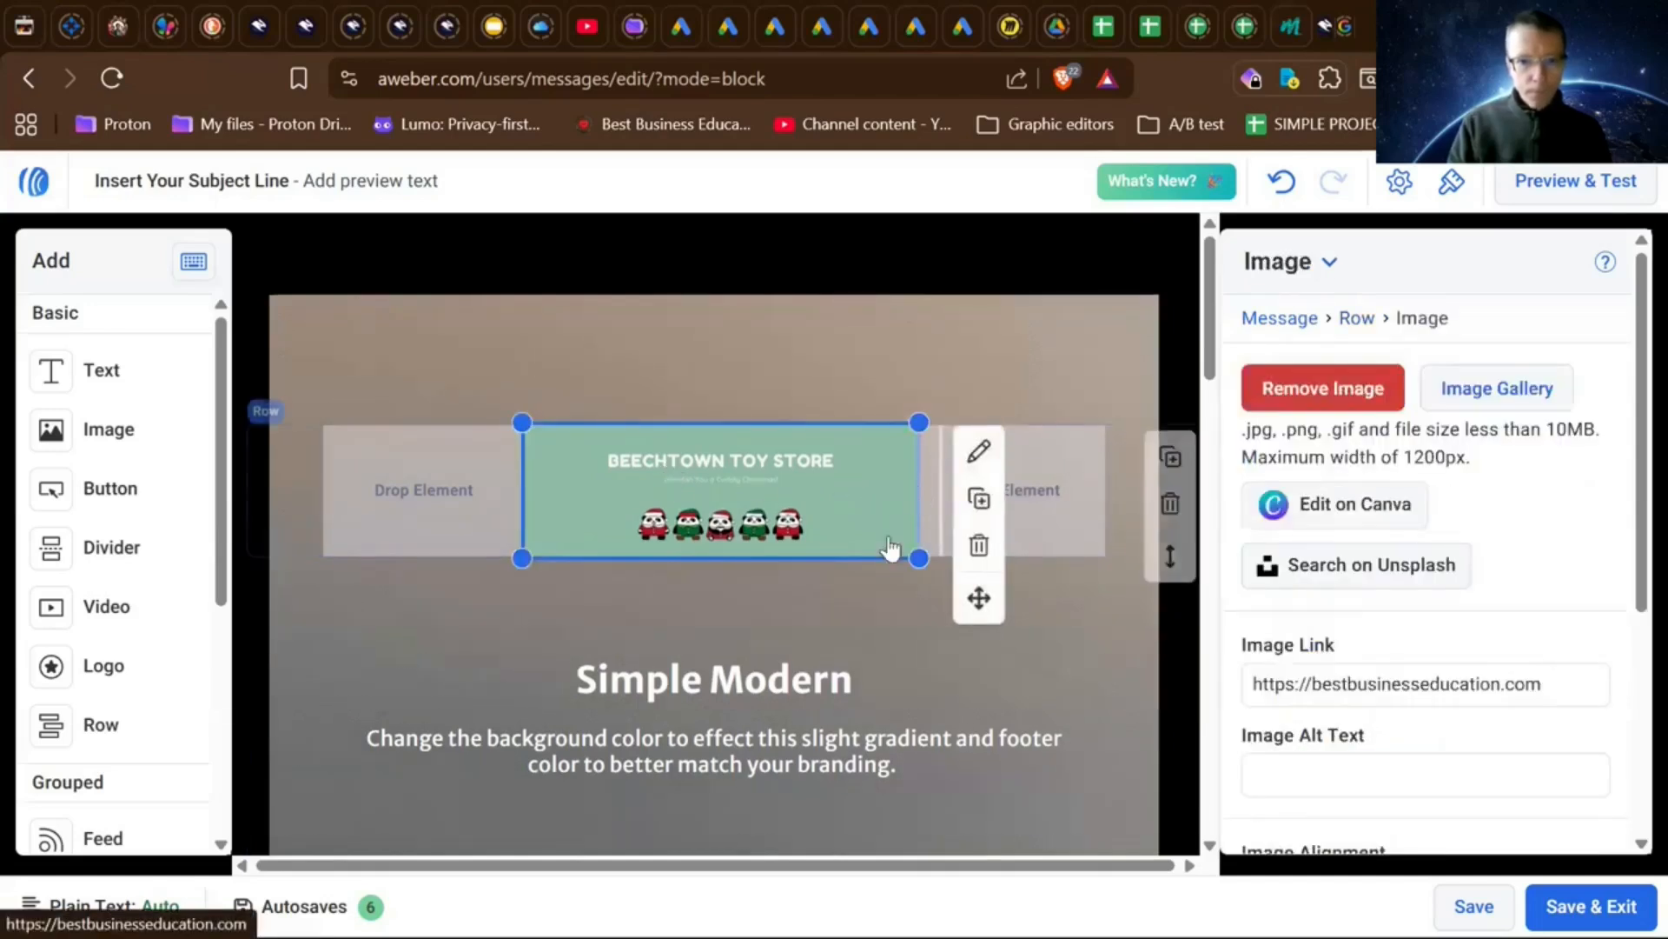
left_click(796, 656)
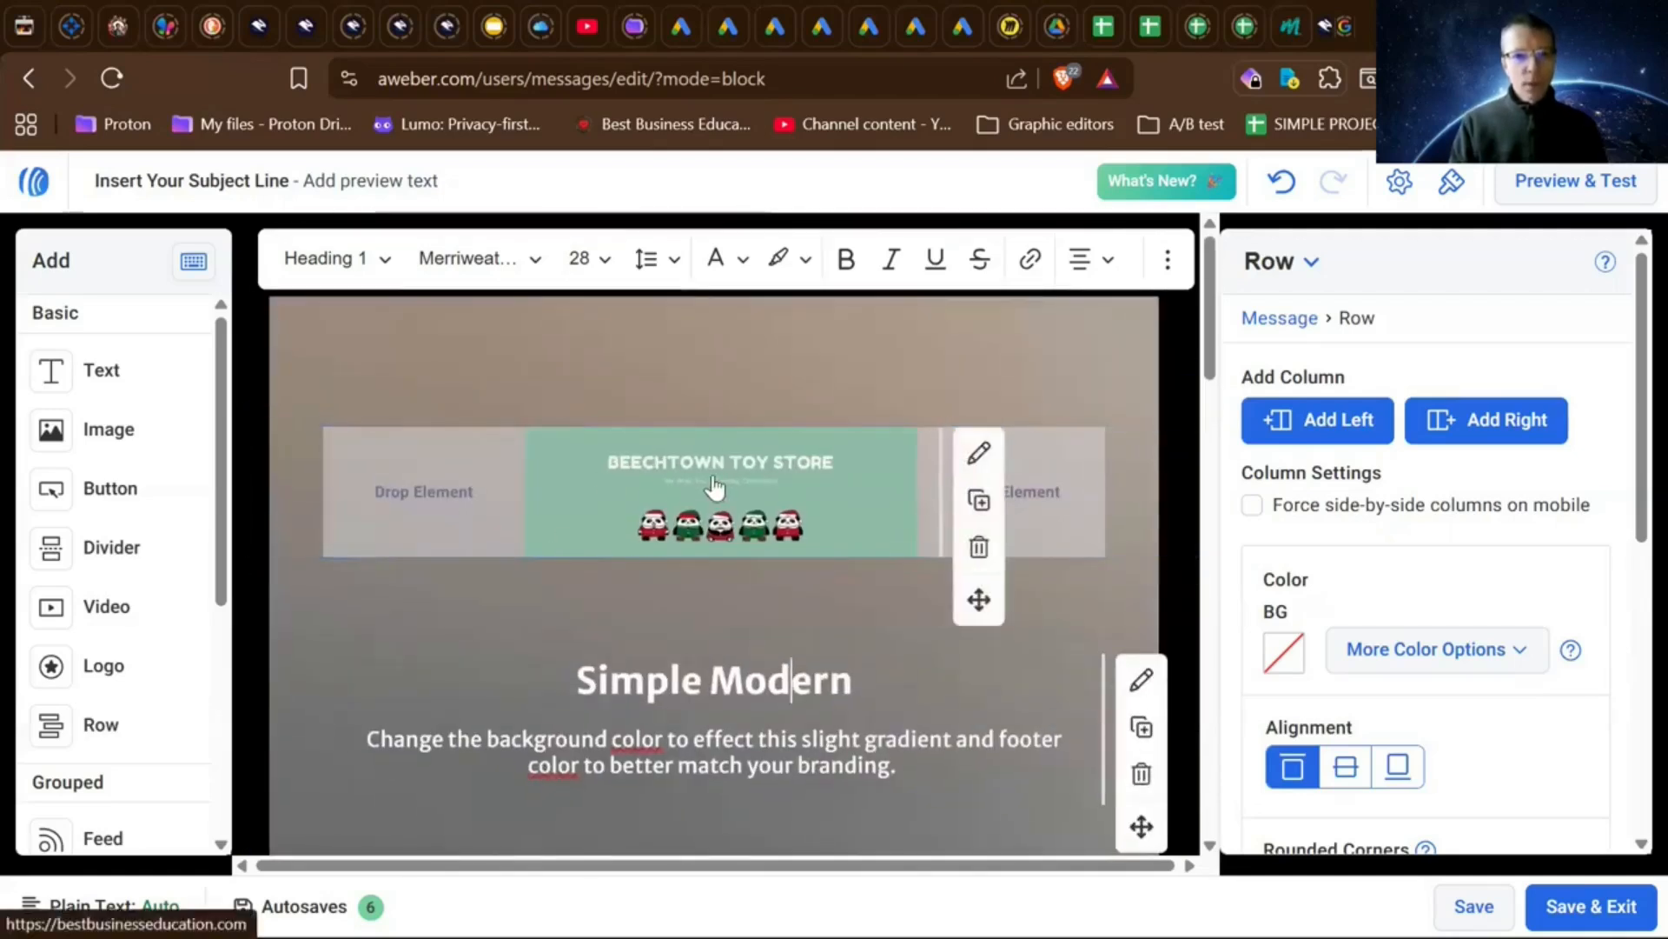
left_click(715, 486)
scroll(1274, 618, "down", 5)
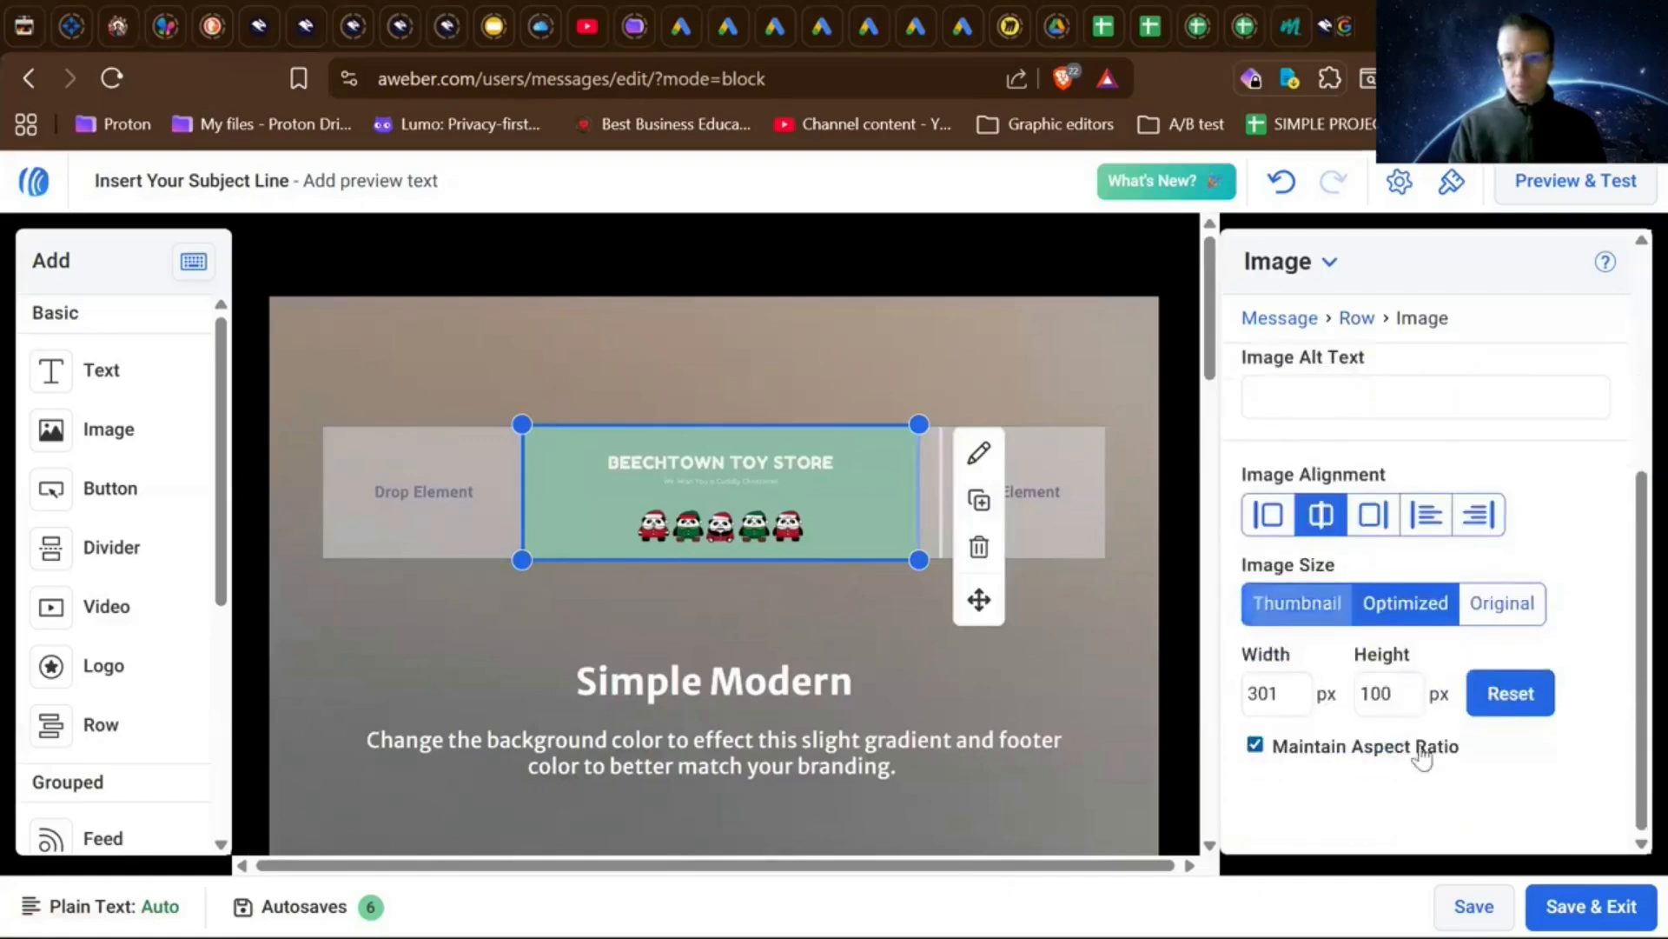
left_click(1499, 604)
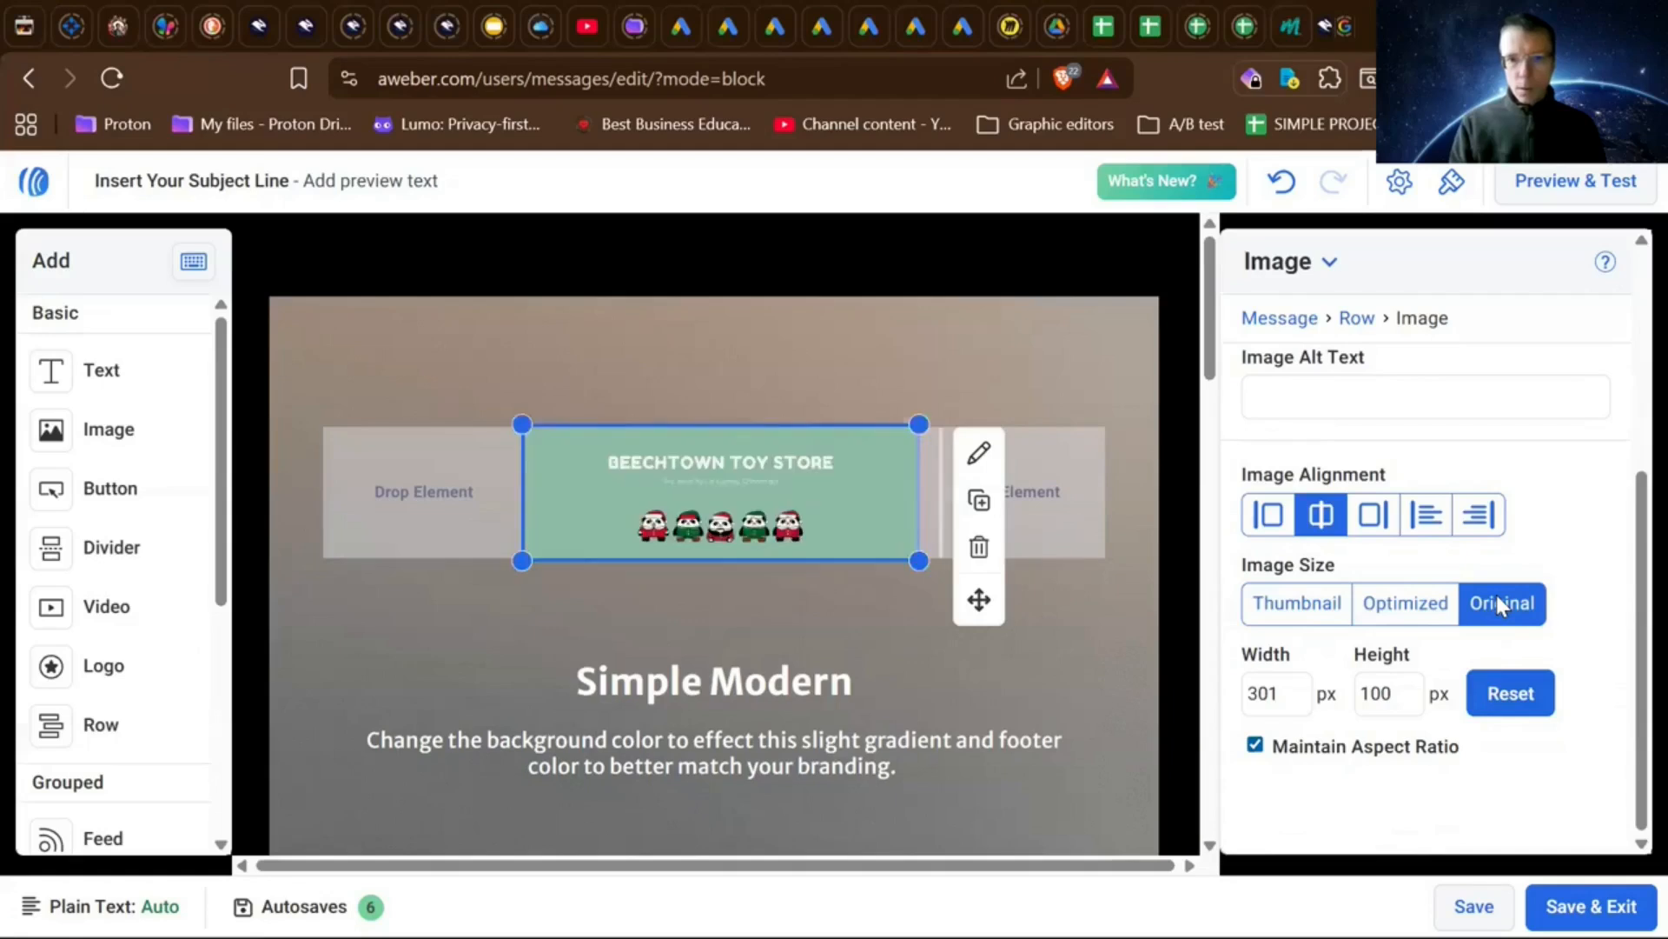
left_click(1412, 608)
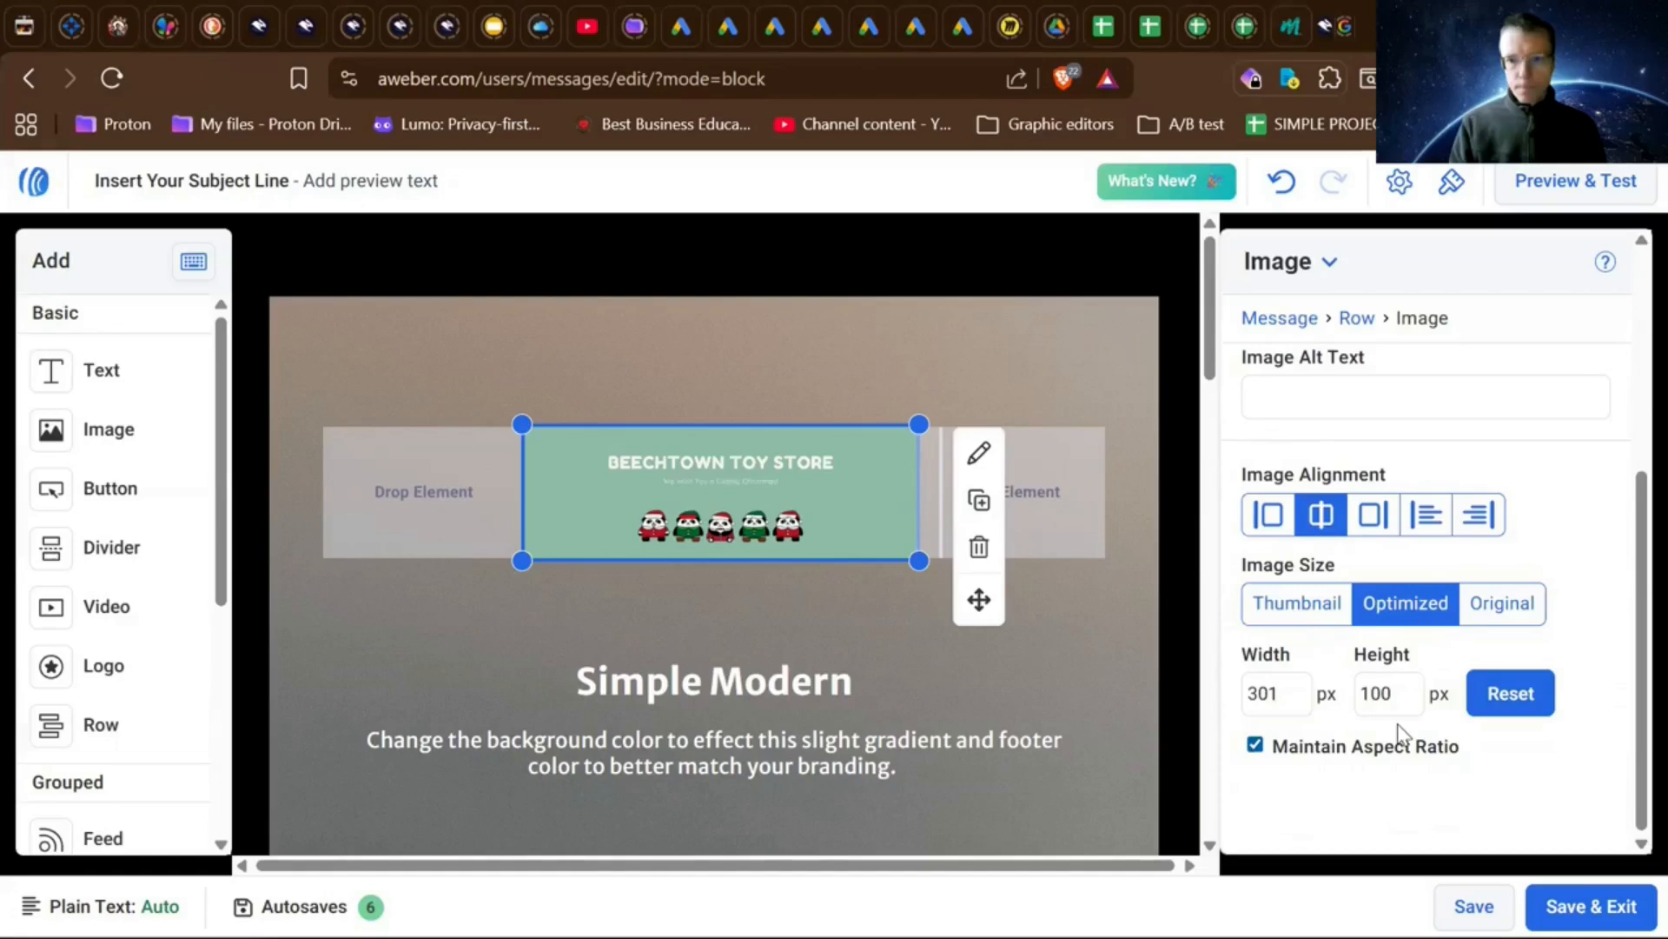
scroll(1401, 736, "up", 5)
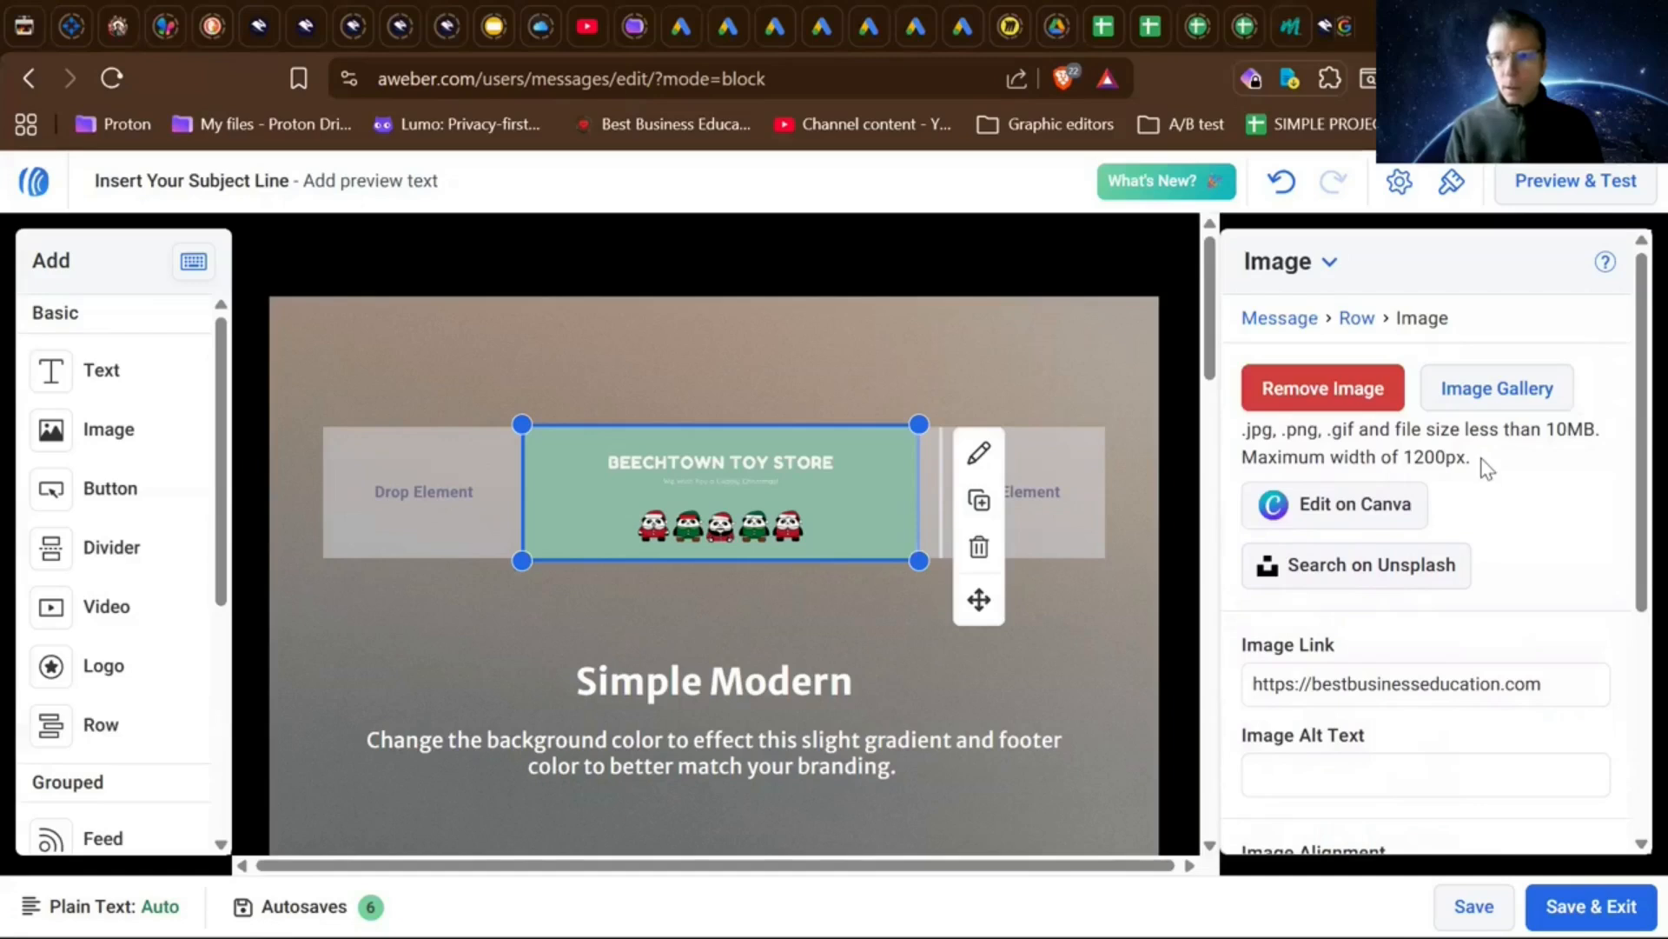
scroll(1488, 469, "down", 5)
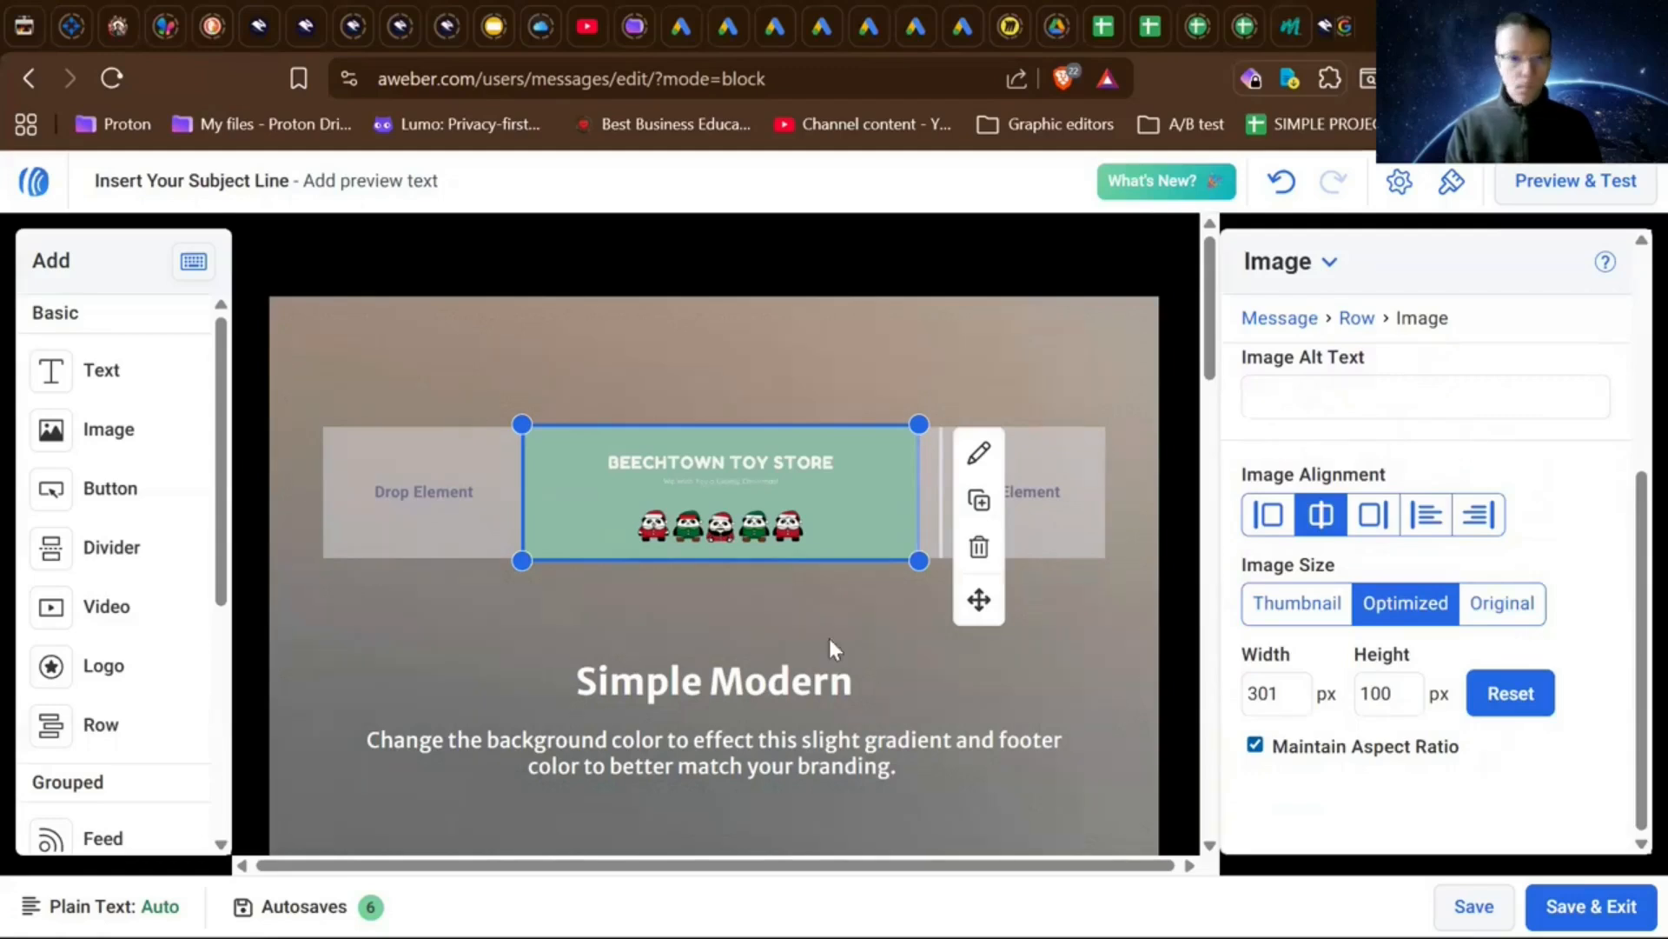
- Place an image element above the Simple Modern heading instead of in the header's first column
mouse_move(109, 429)
left_mouse_down()
mouse_move(519, 381)
mouse_move(547, 585)
mouse_move(536, 618)
mouse_move(559, 604)
left_mouse_up()
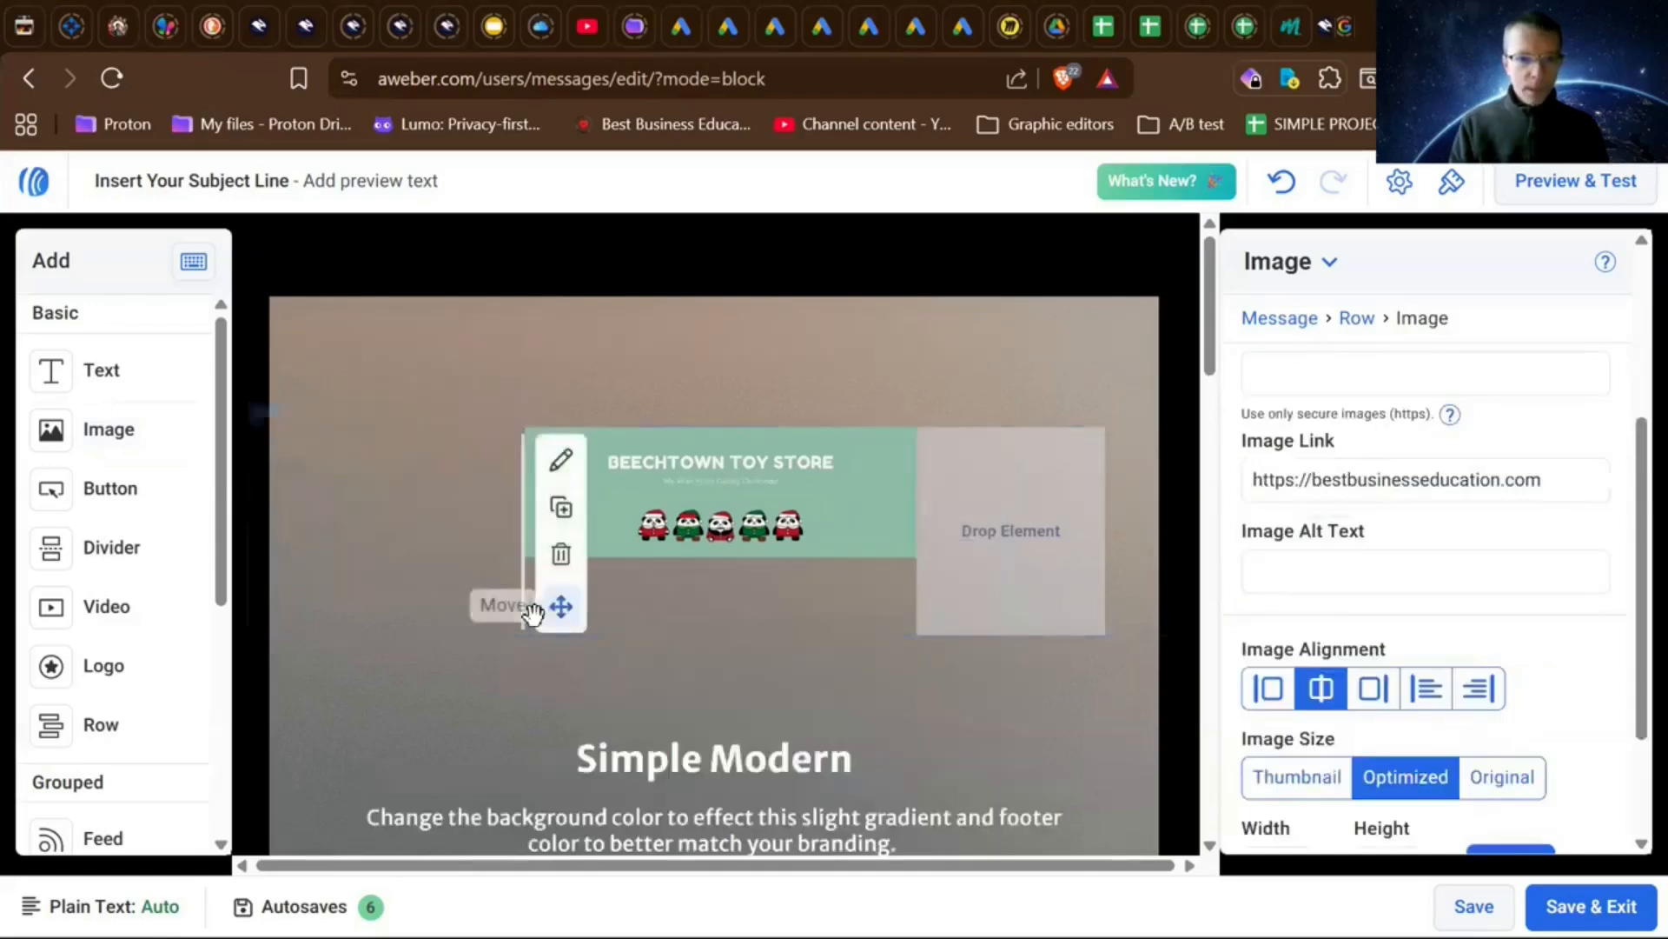
left_click(561, 553)
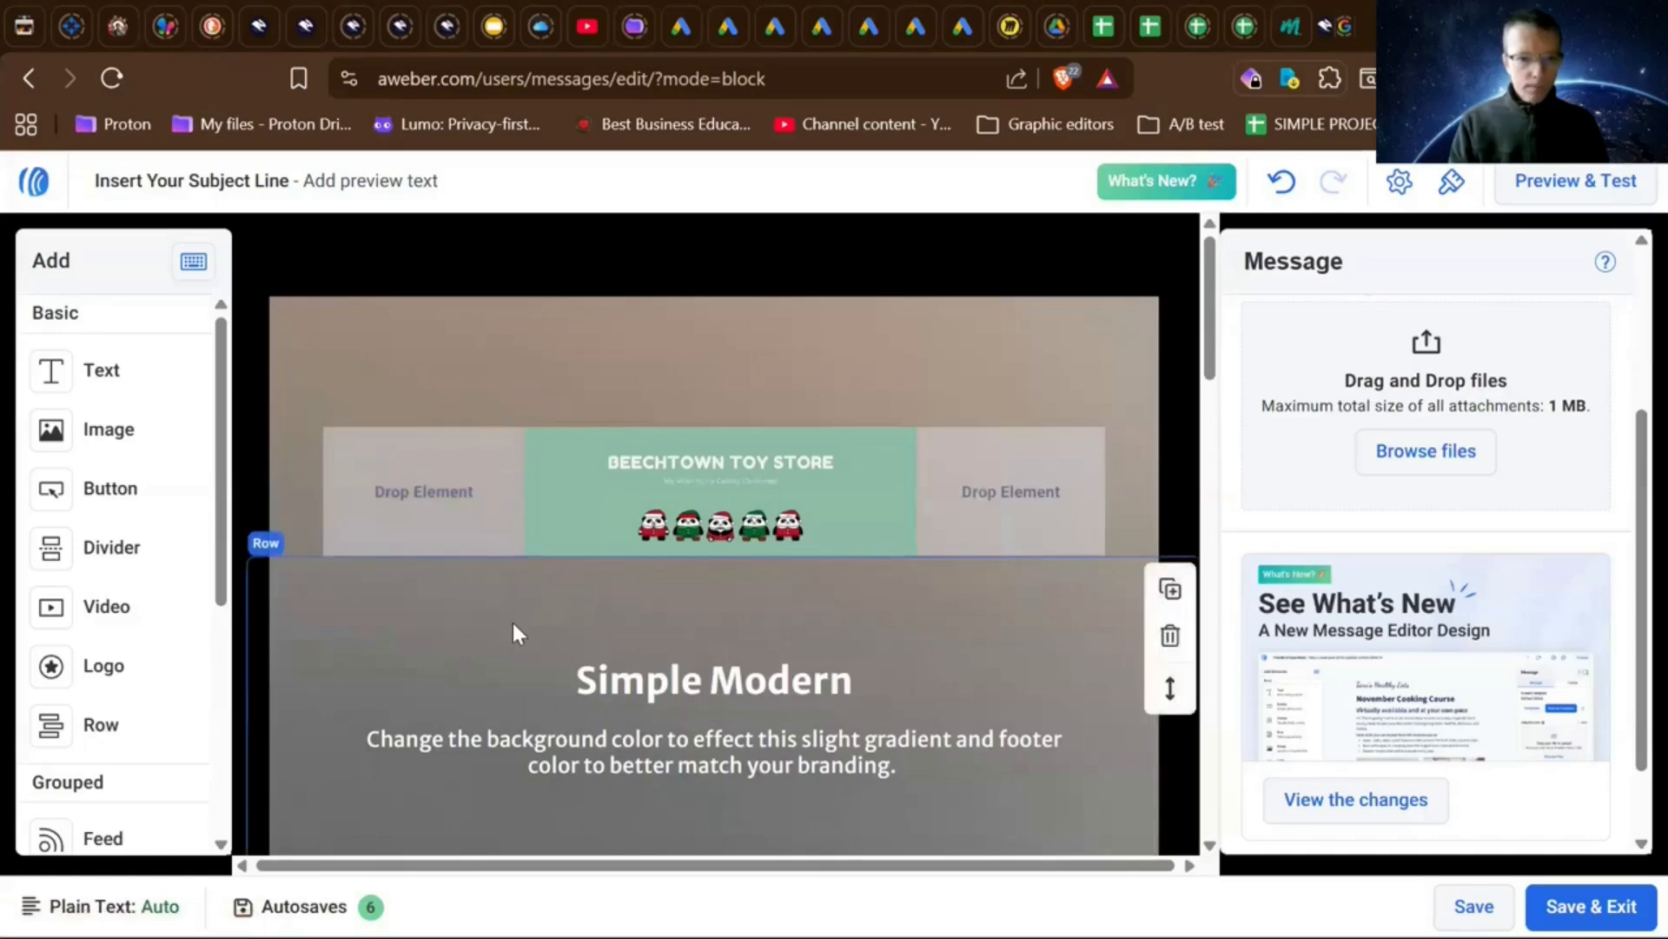
scroll(564, 561, "down", 3)
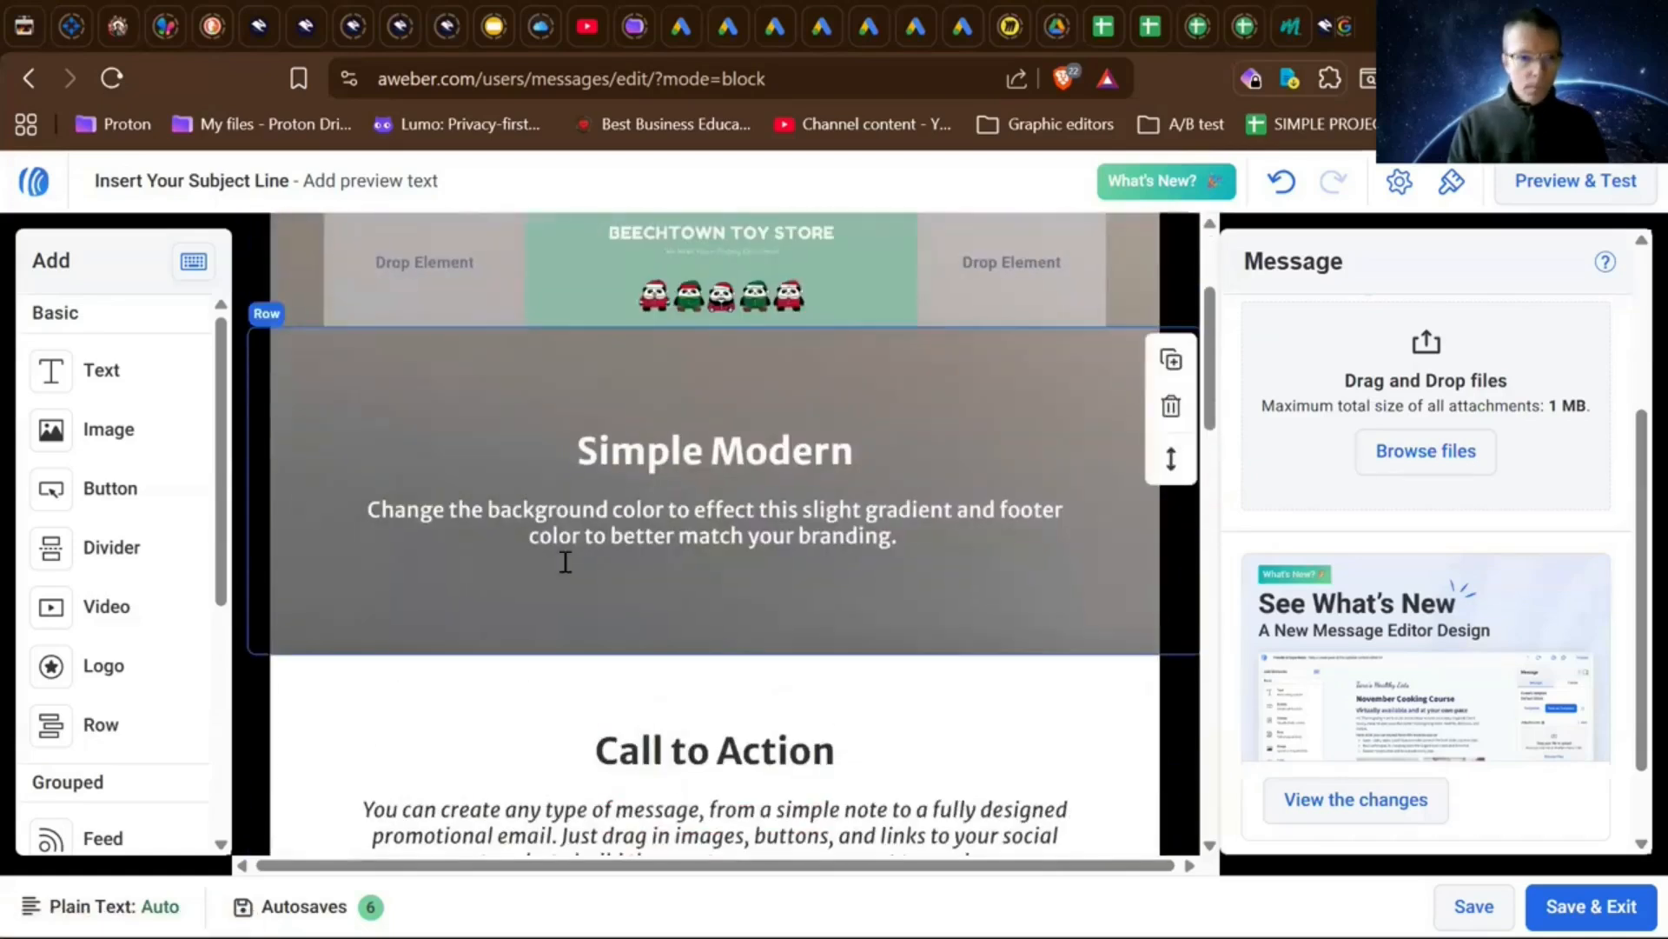
left_click_drag(165, 432, 667, 426)
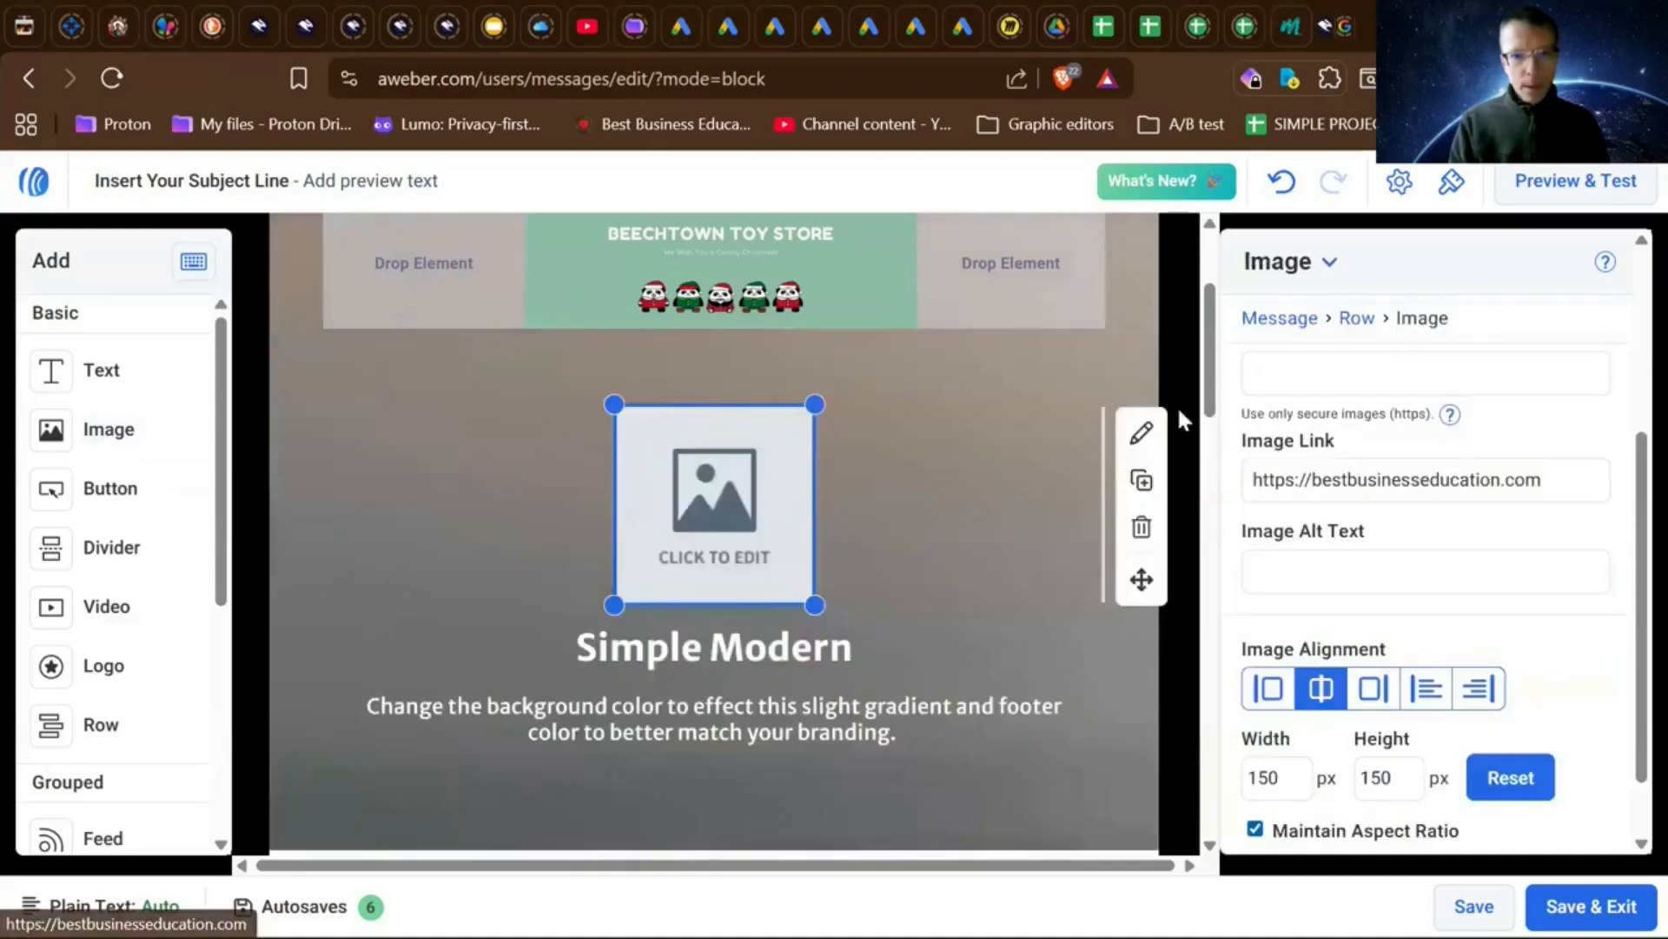
- Move the toy store banner out of the header to beneath the new image placeholder and delete it
left_click_drag(800, 280, 746, 678)
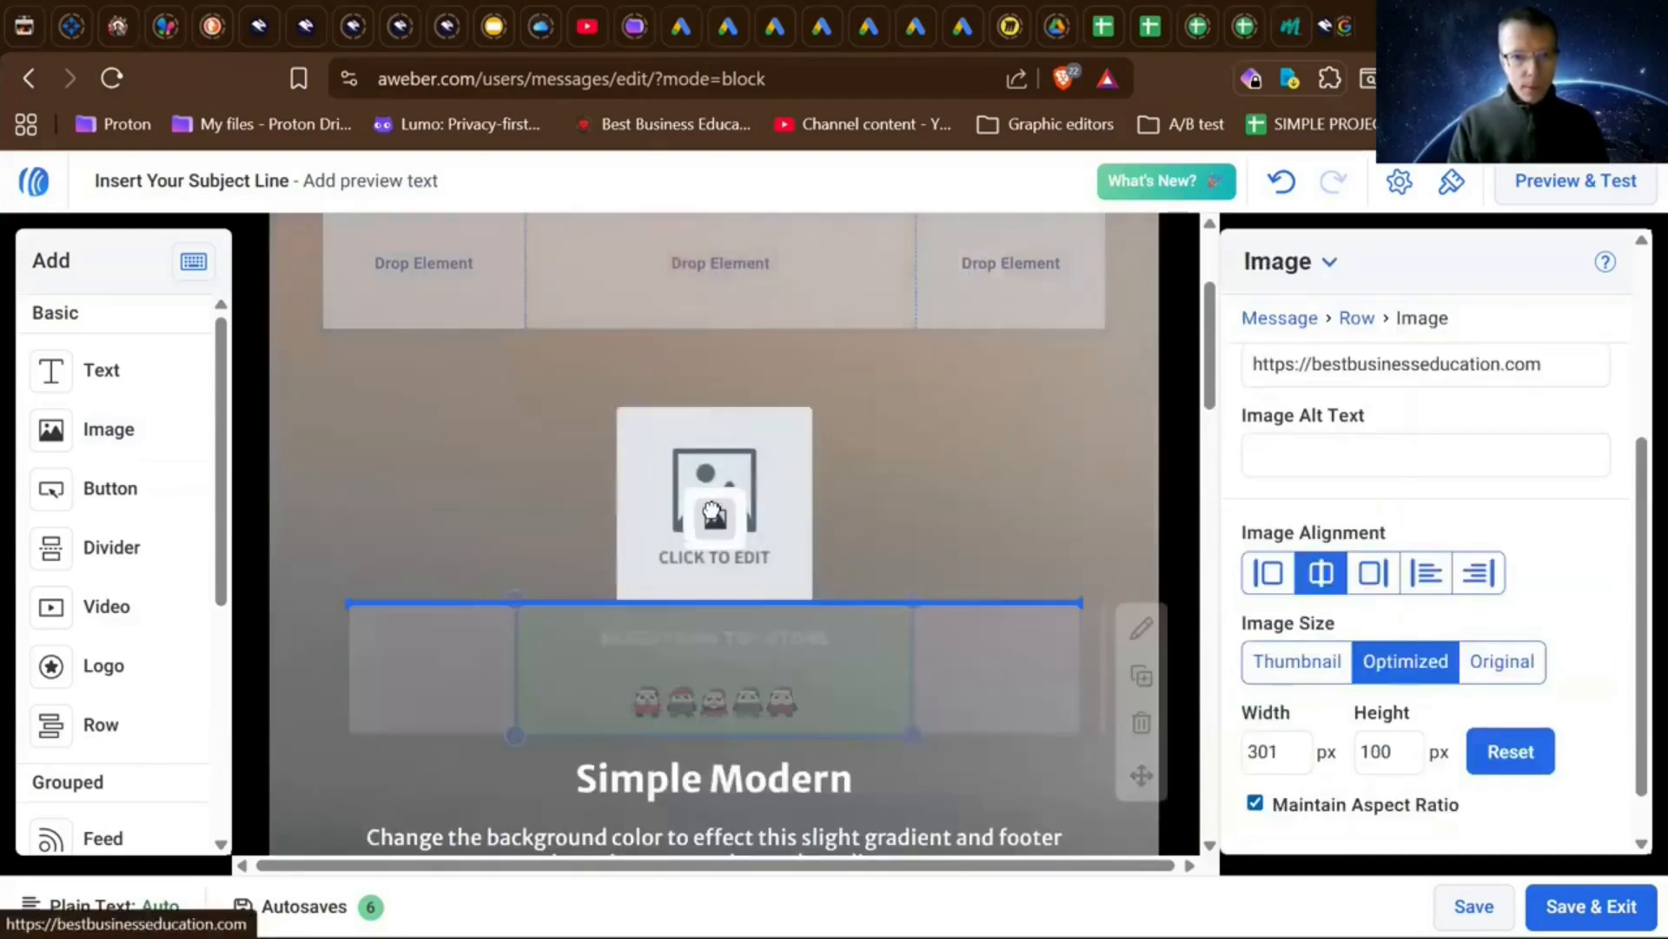
left_click(713, 520)
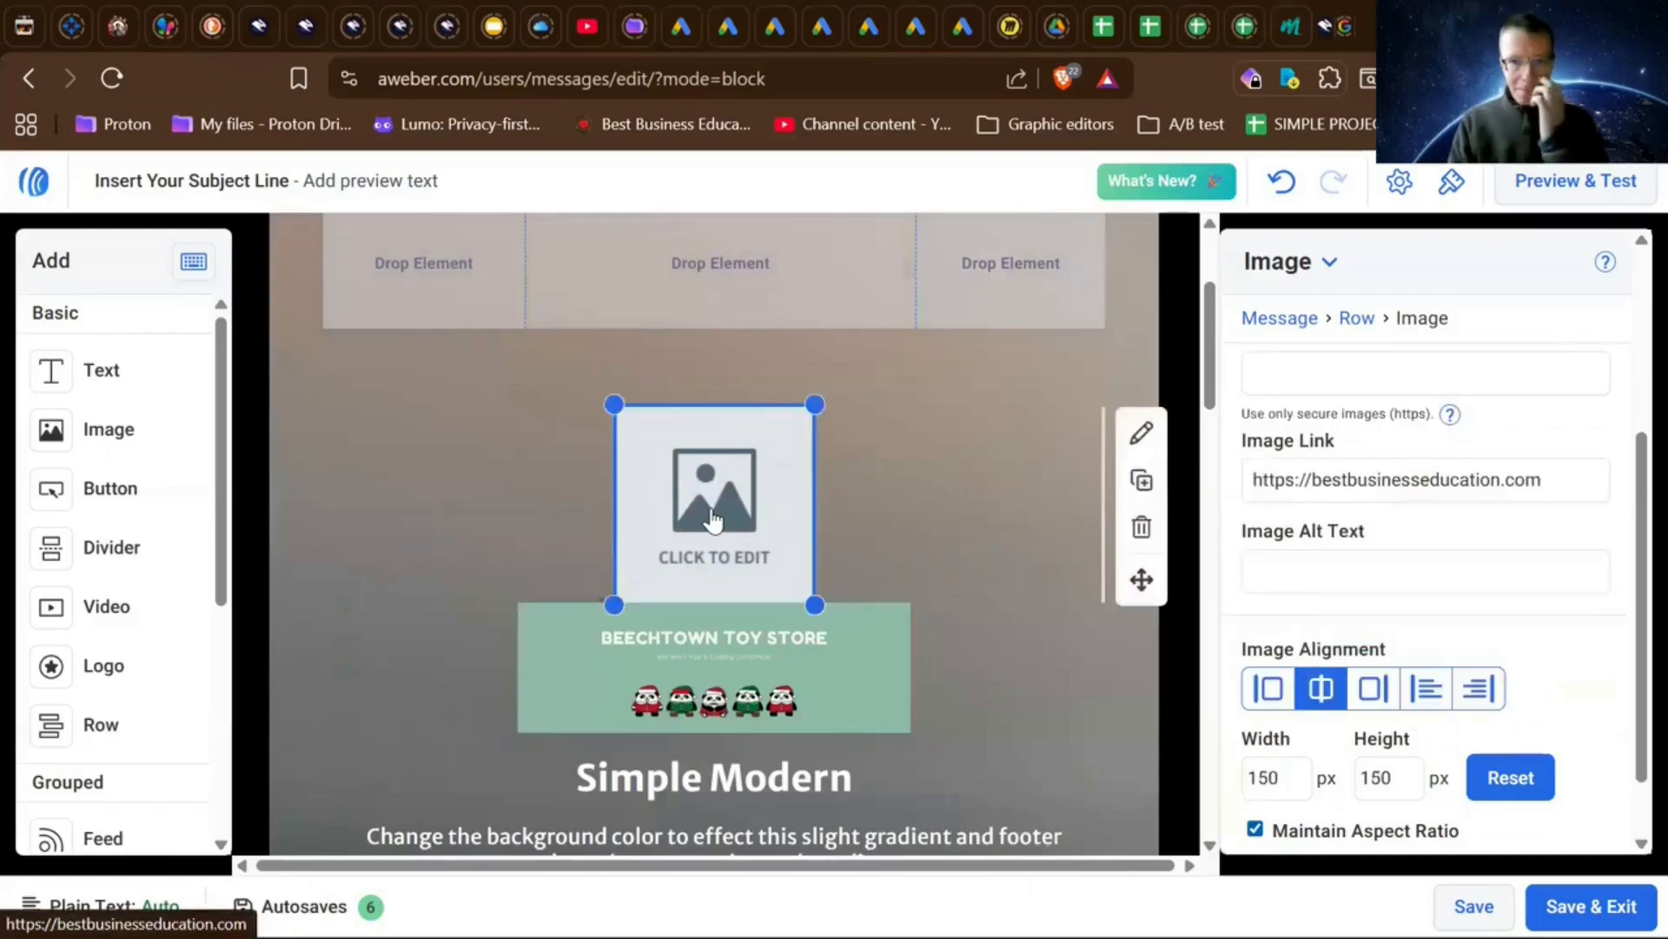
left_click(714, 700)
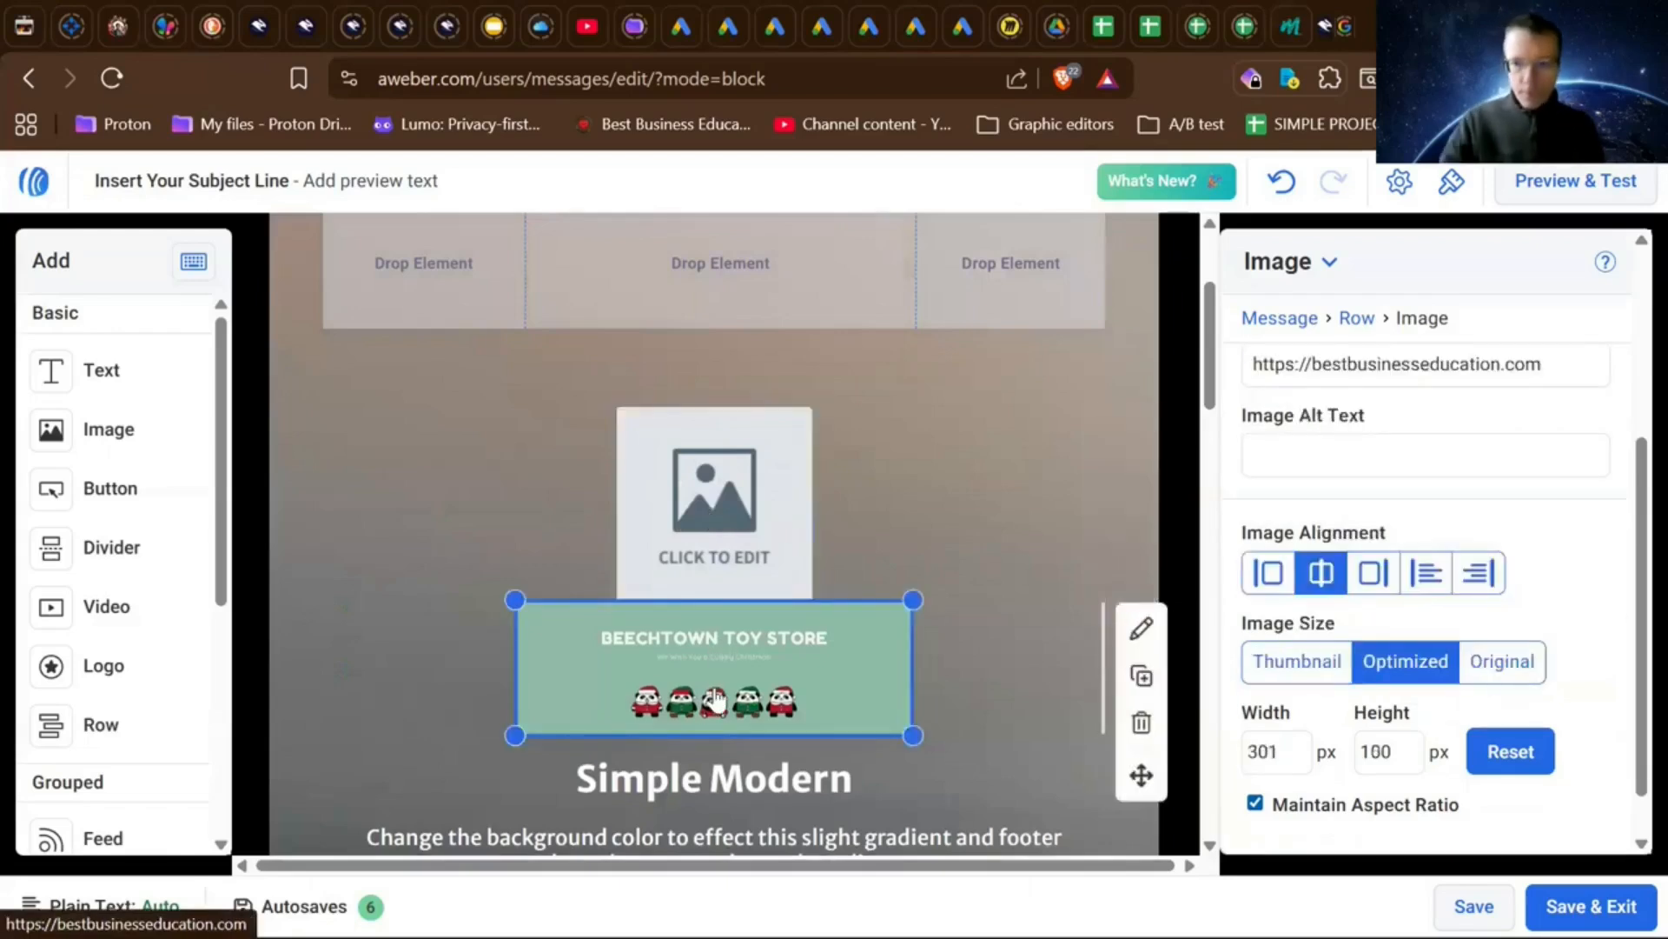
key("Delete")
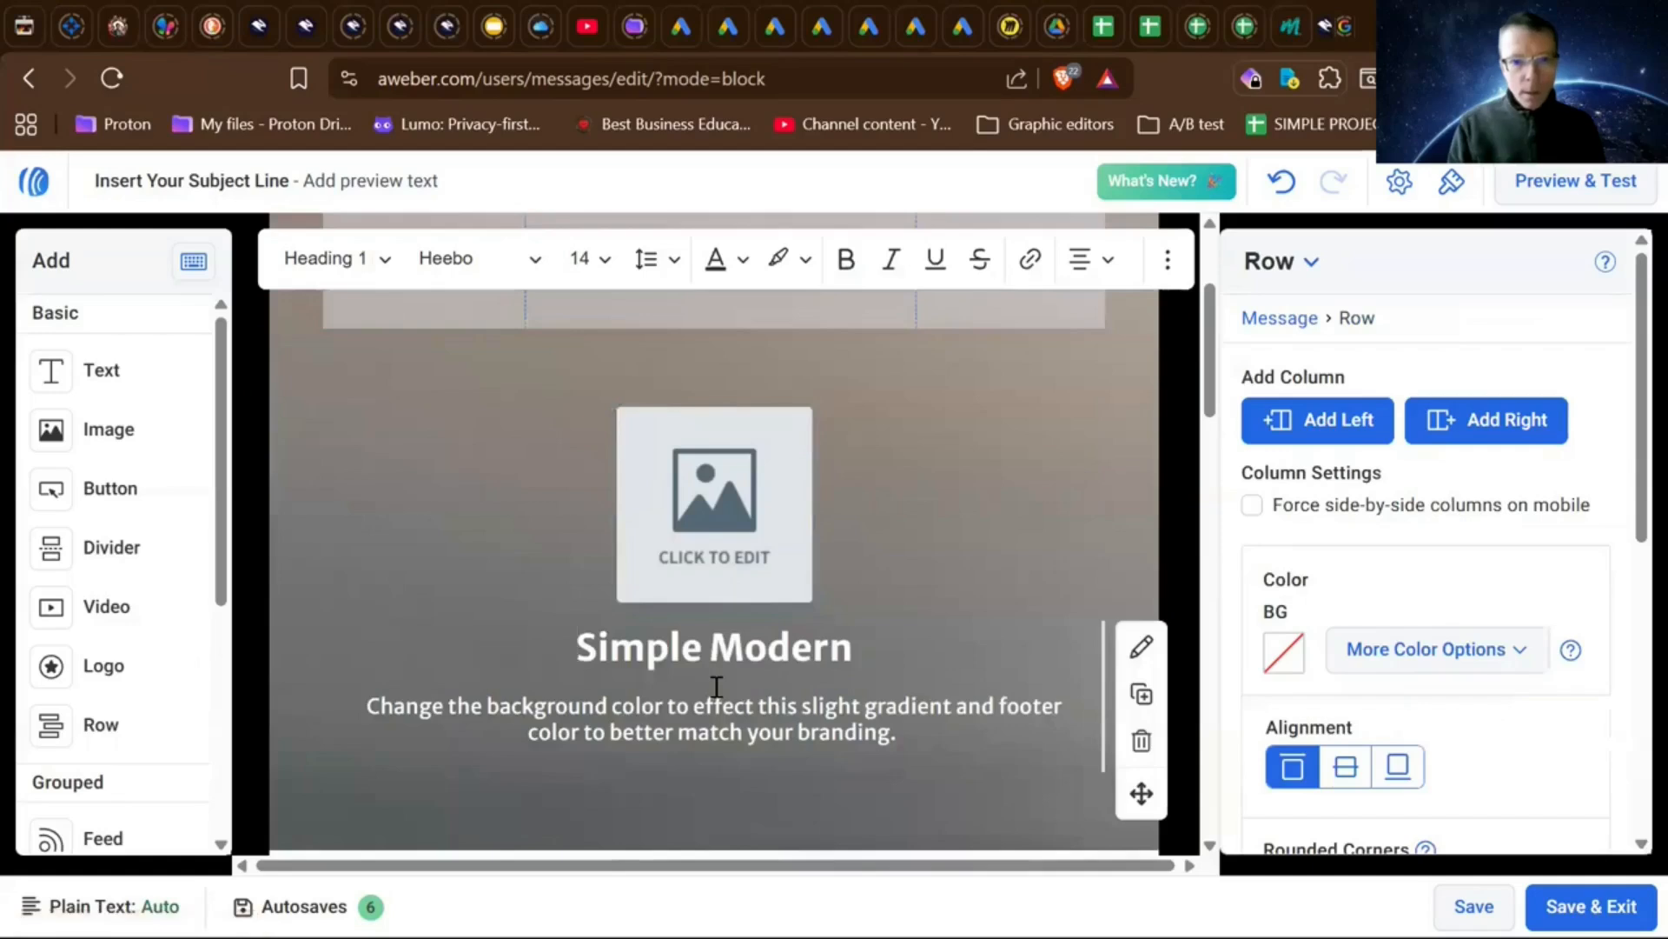
- Examine the Canva design sizes for the image placeholder and the column settings of the empty header row
left_click(708, 526)
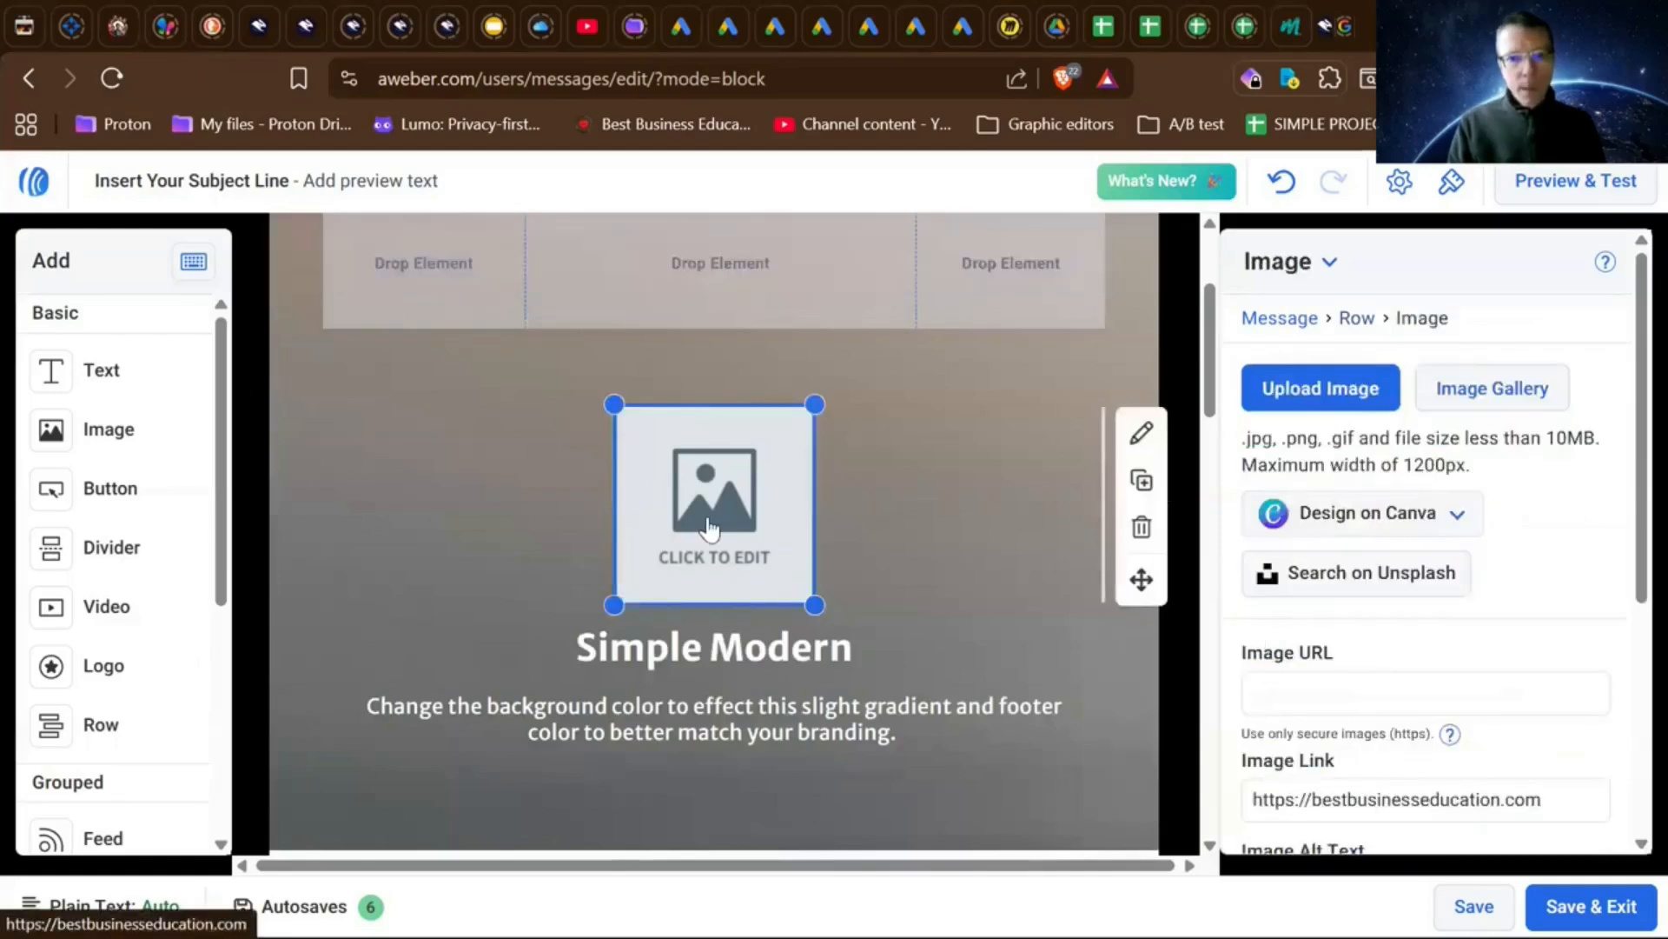
left_click(1343, 521)
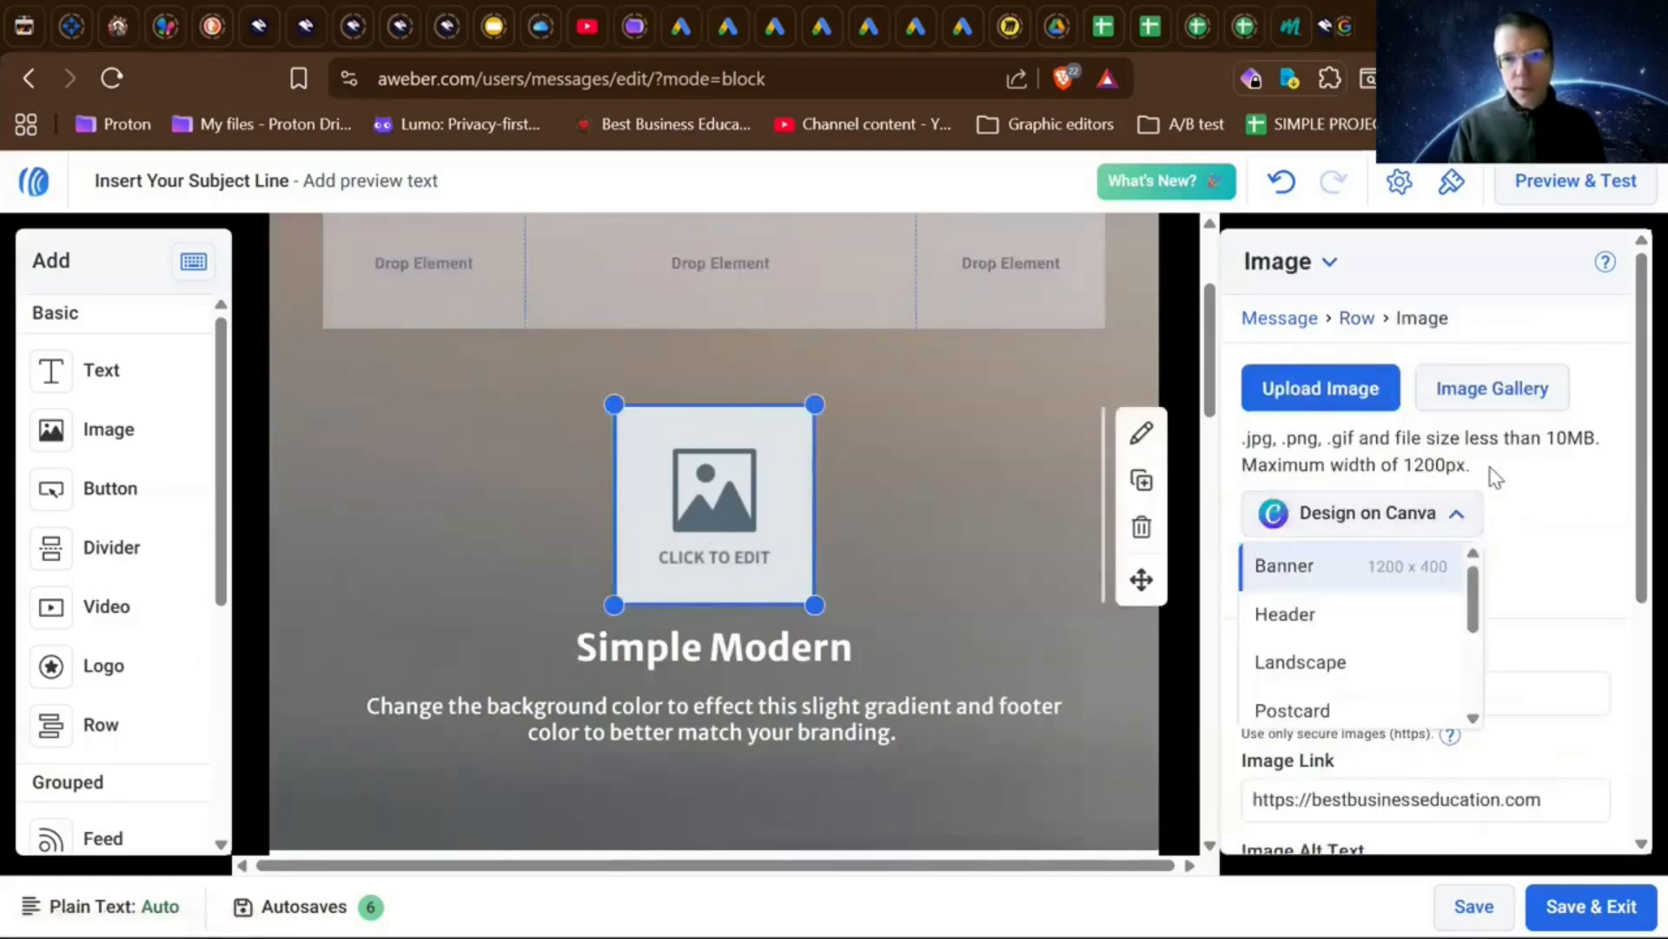
left_click(748, 281)
scroll(747, 289, "up", 3)
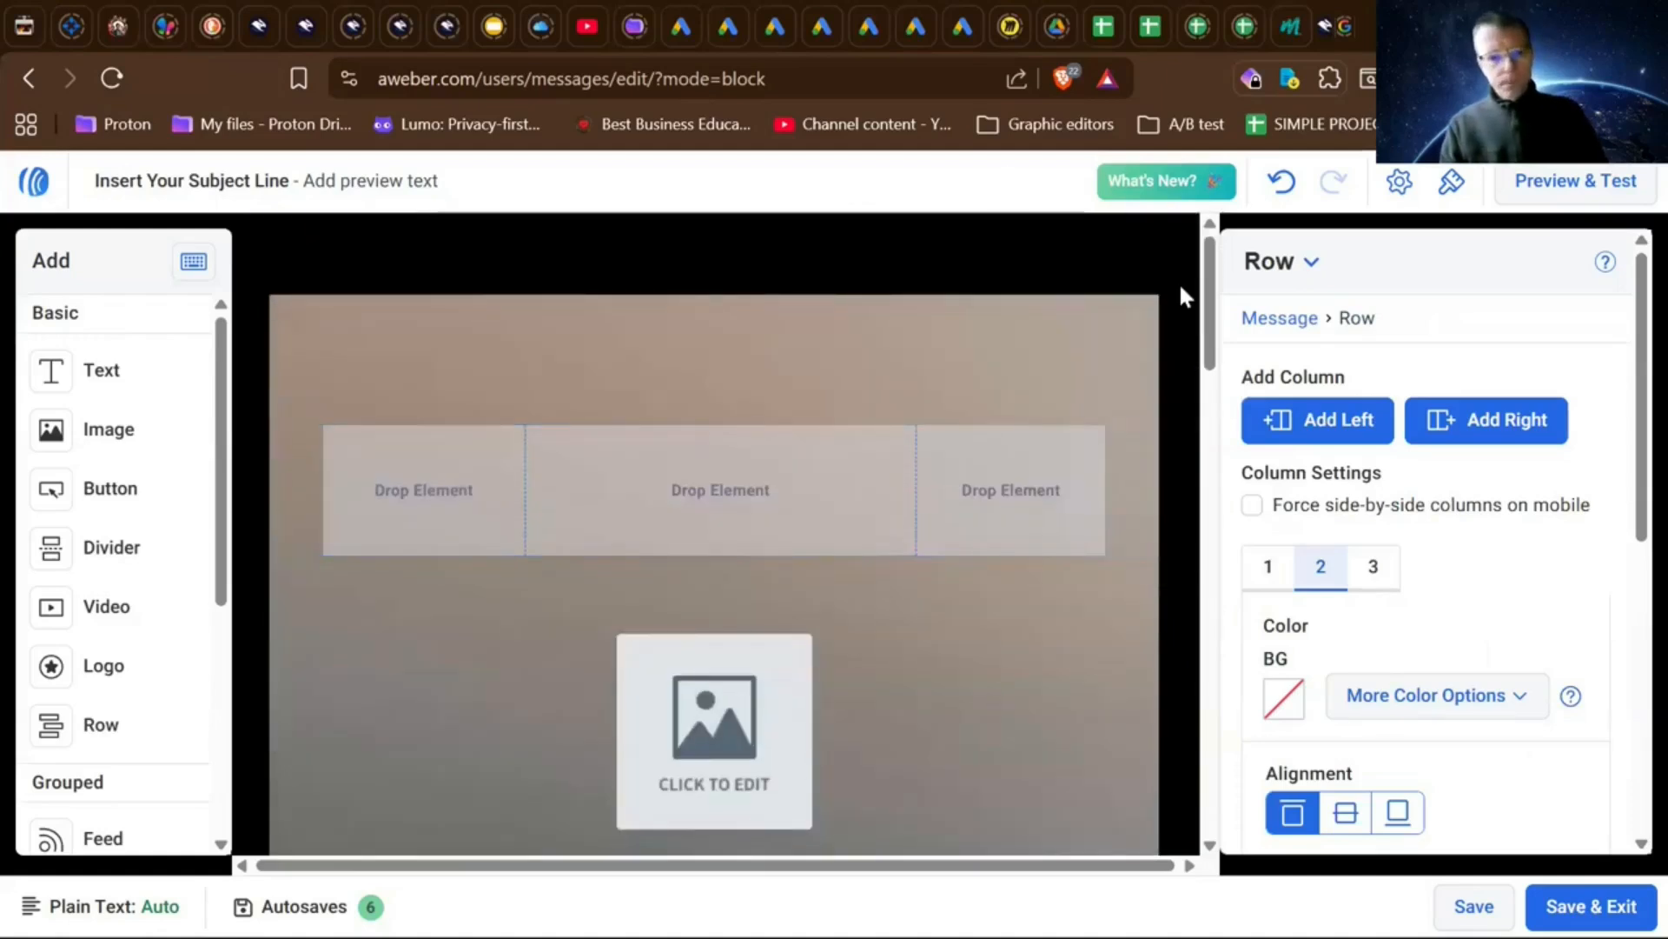
mouse_move(786, 506)
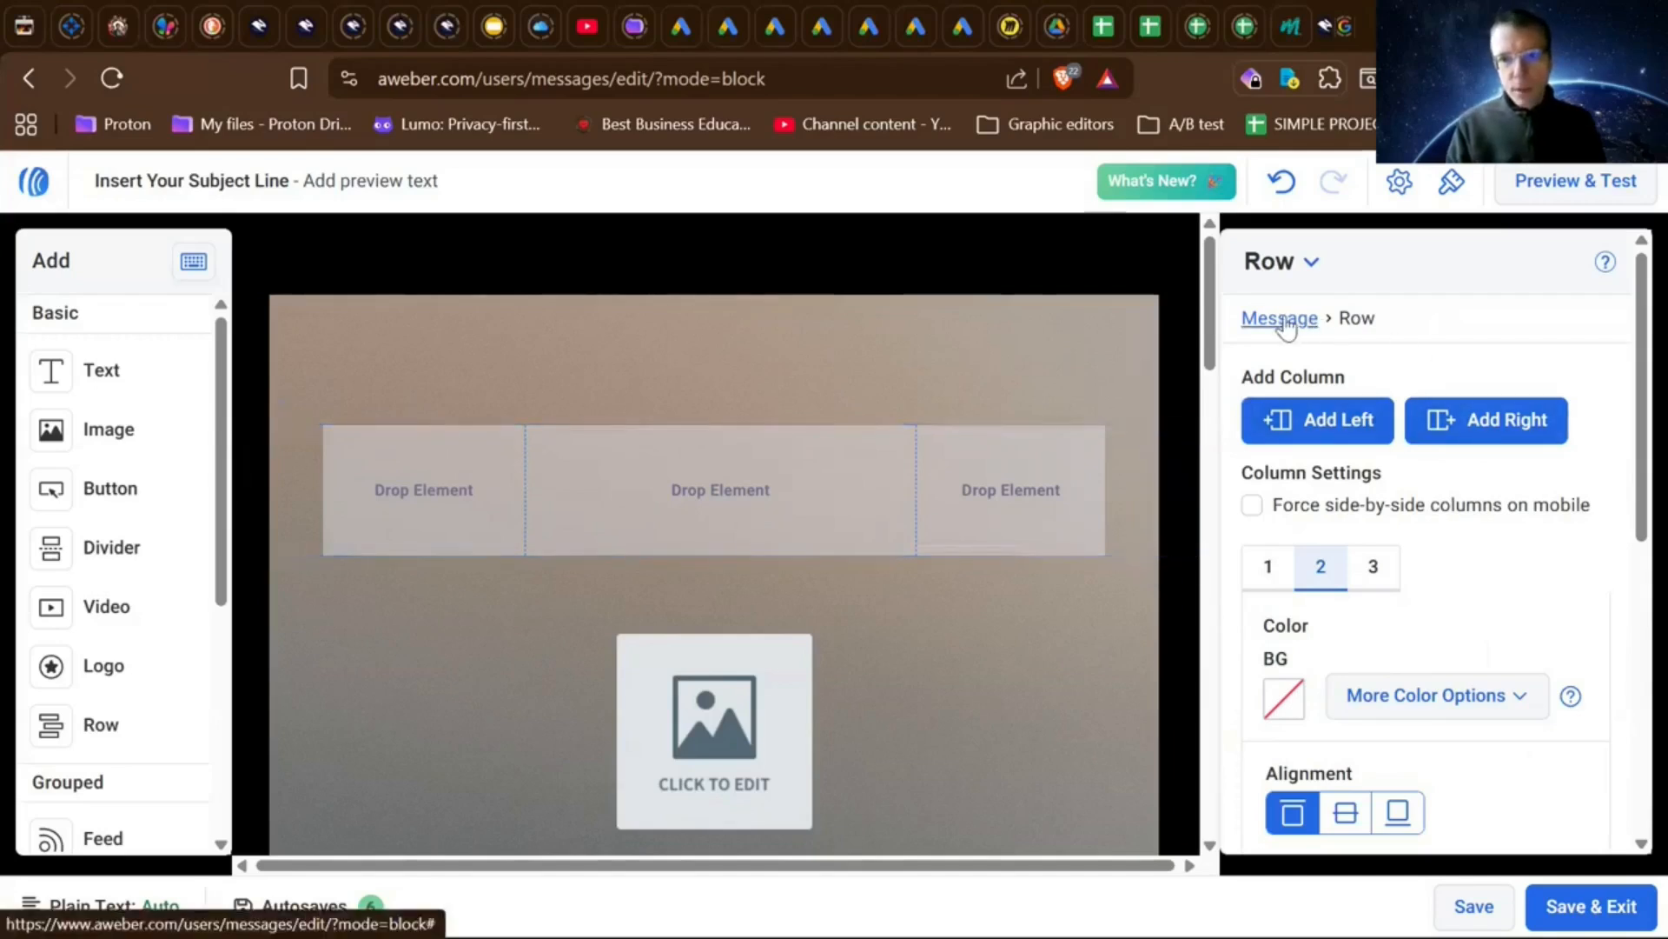
scroll(1357, 695, "down", 5)
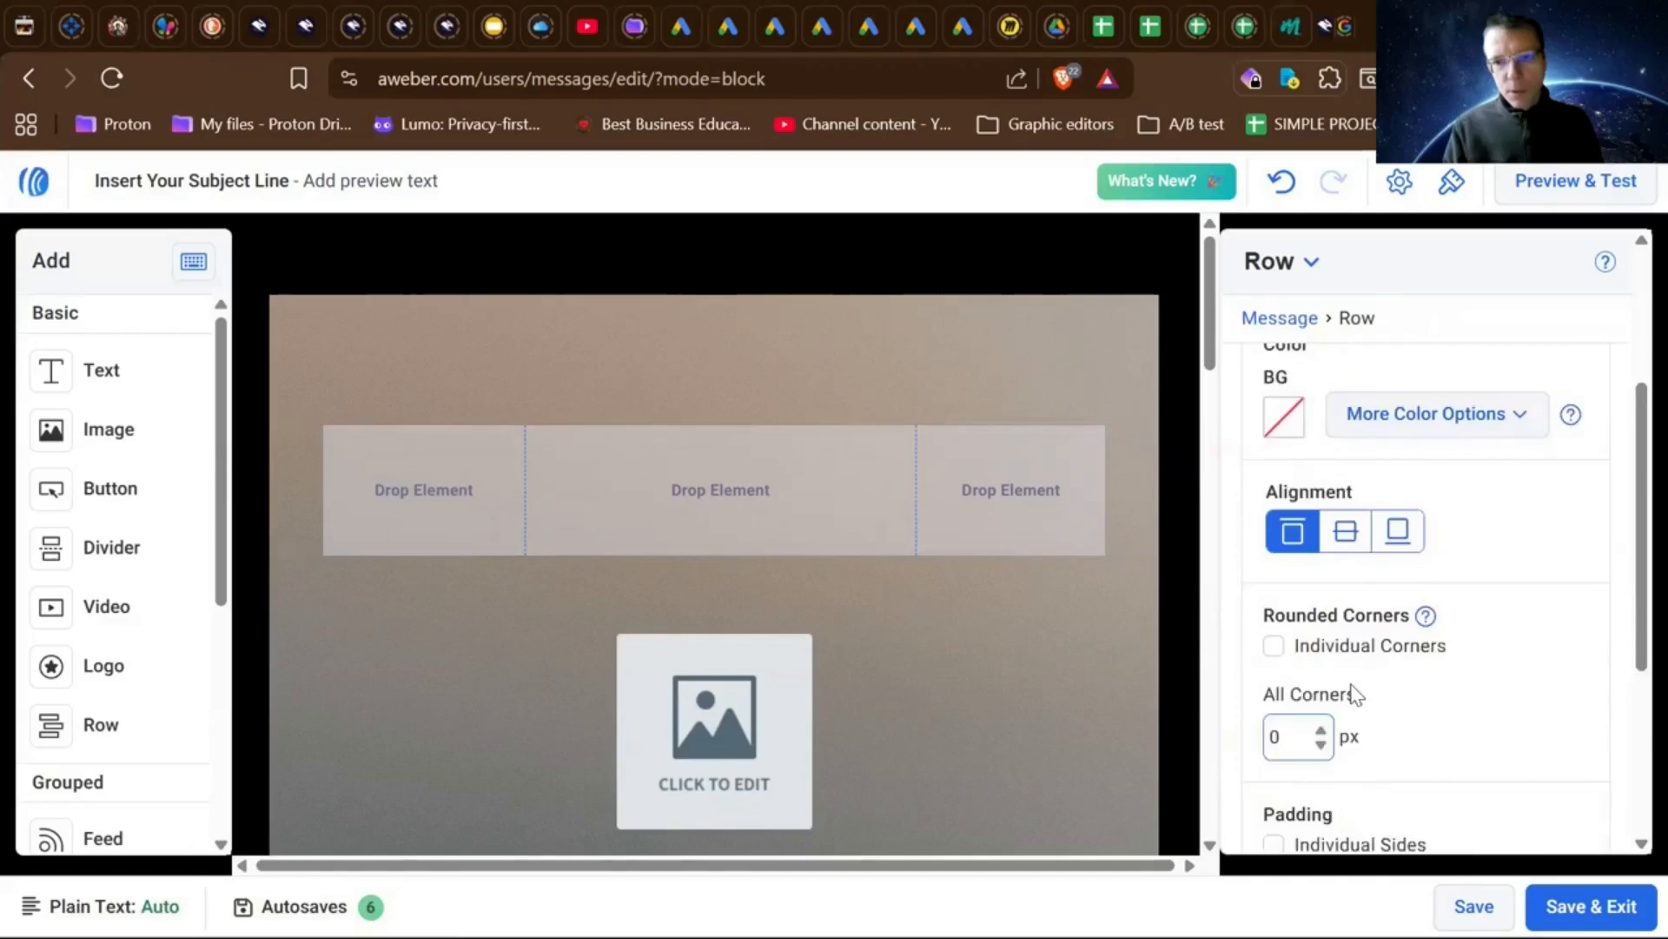
scroll(1356, 695, "down", 2)
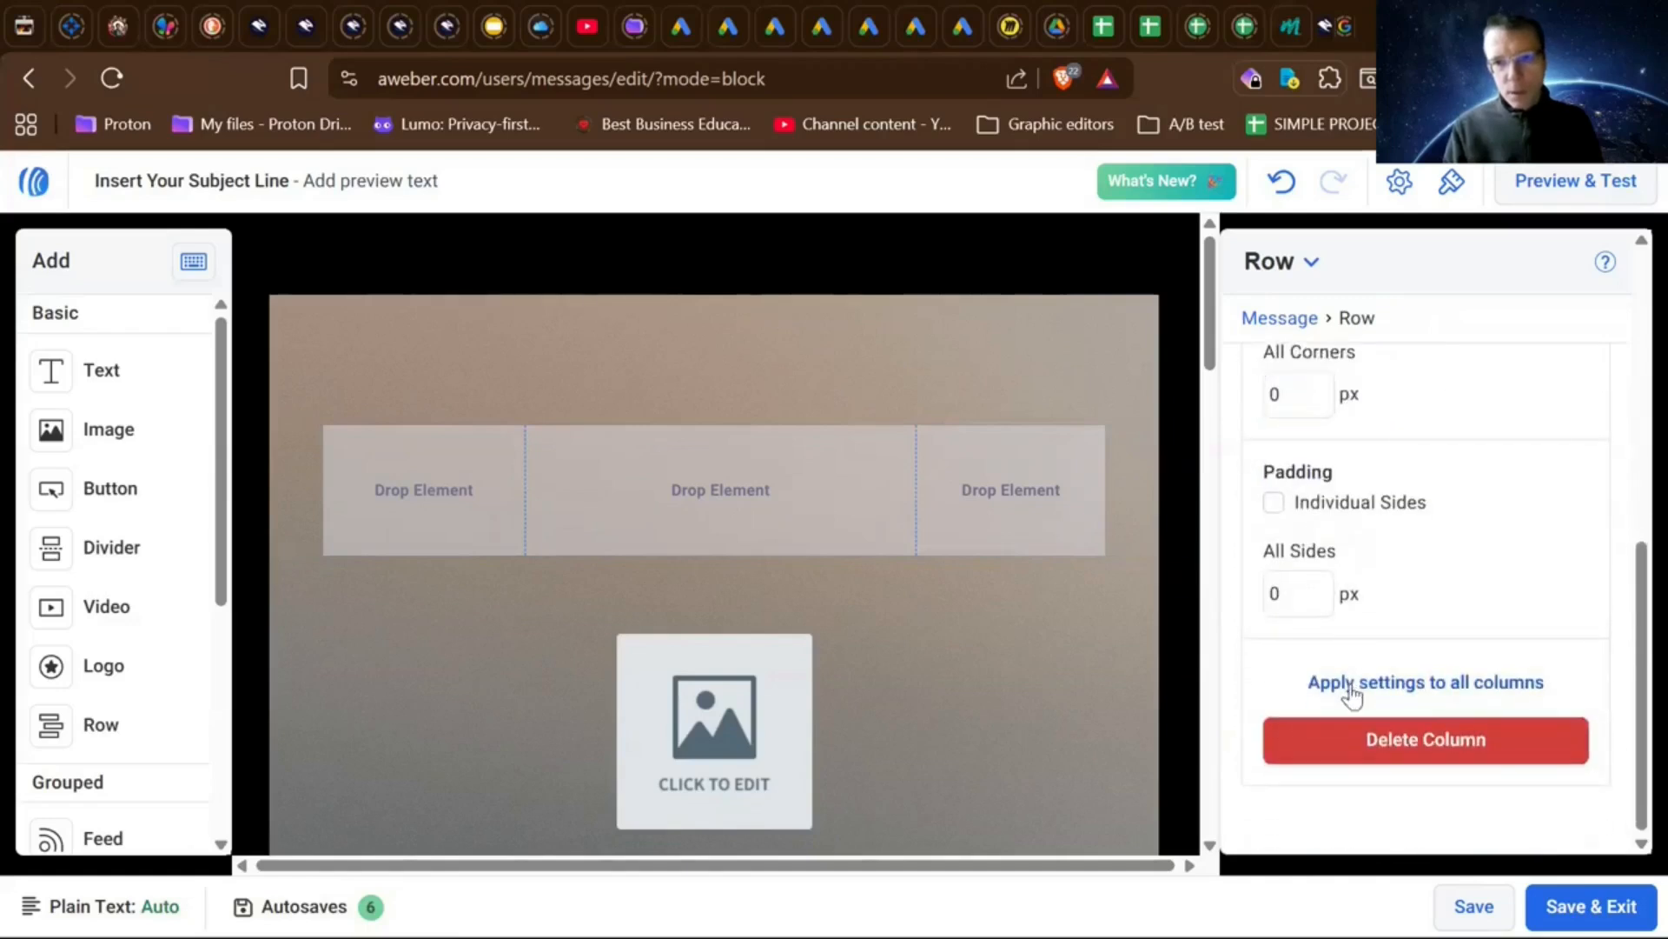
scroll(1352, 693, "up", 3)
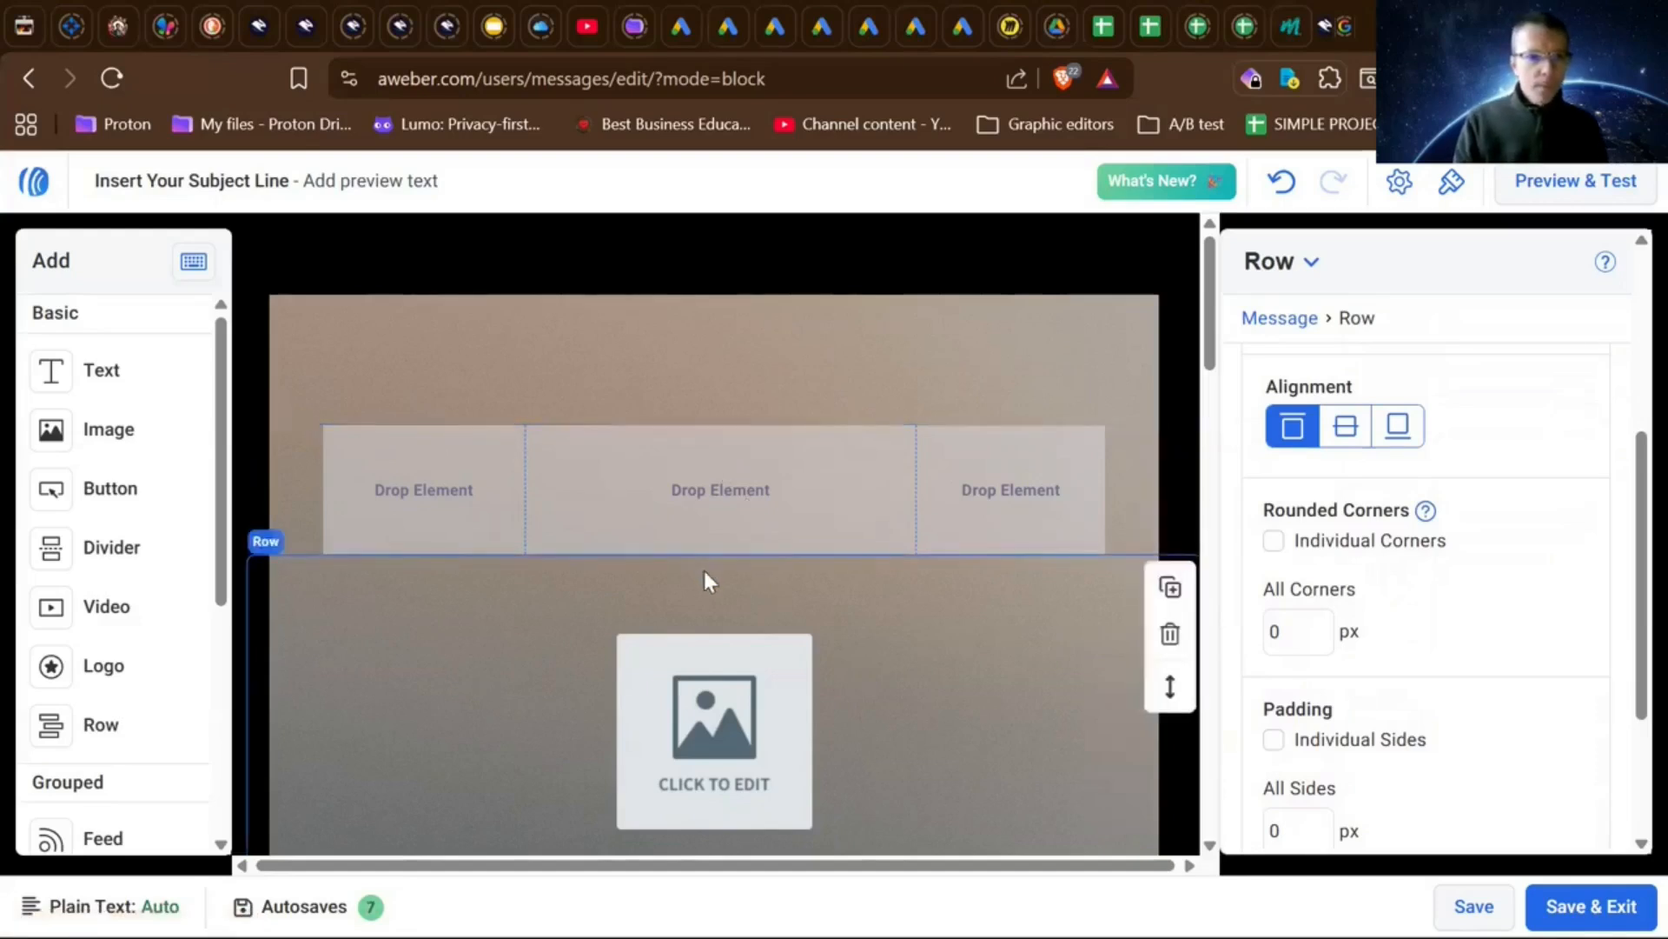
left_click(757, 739)
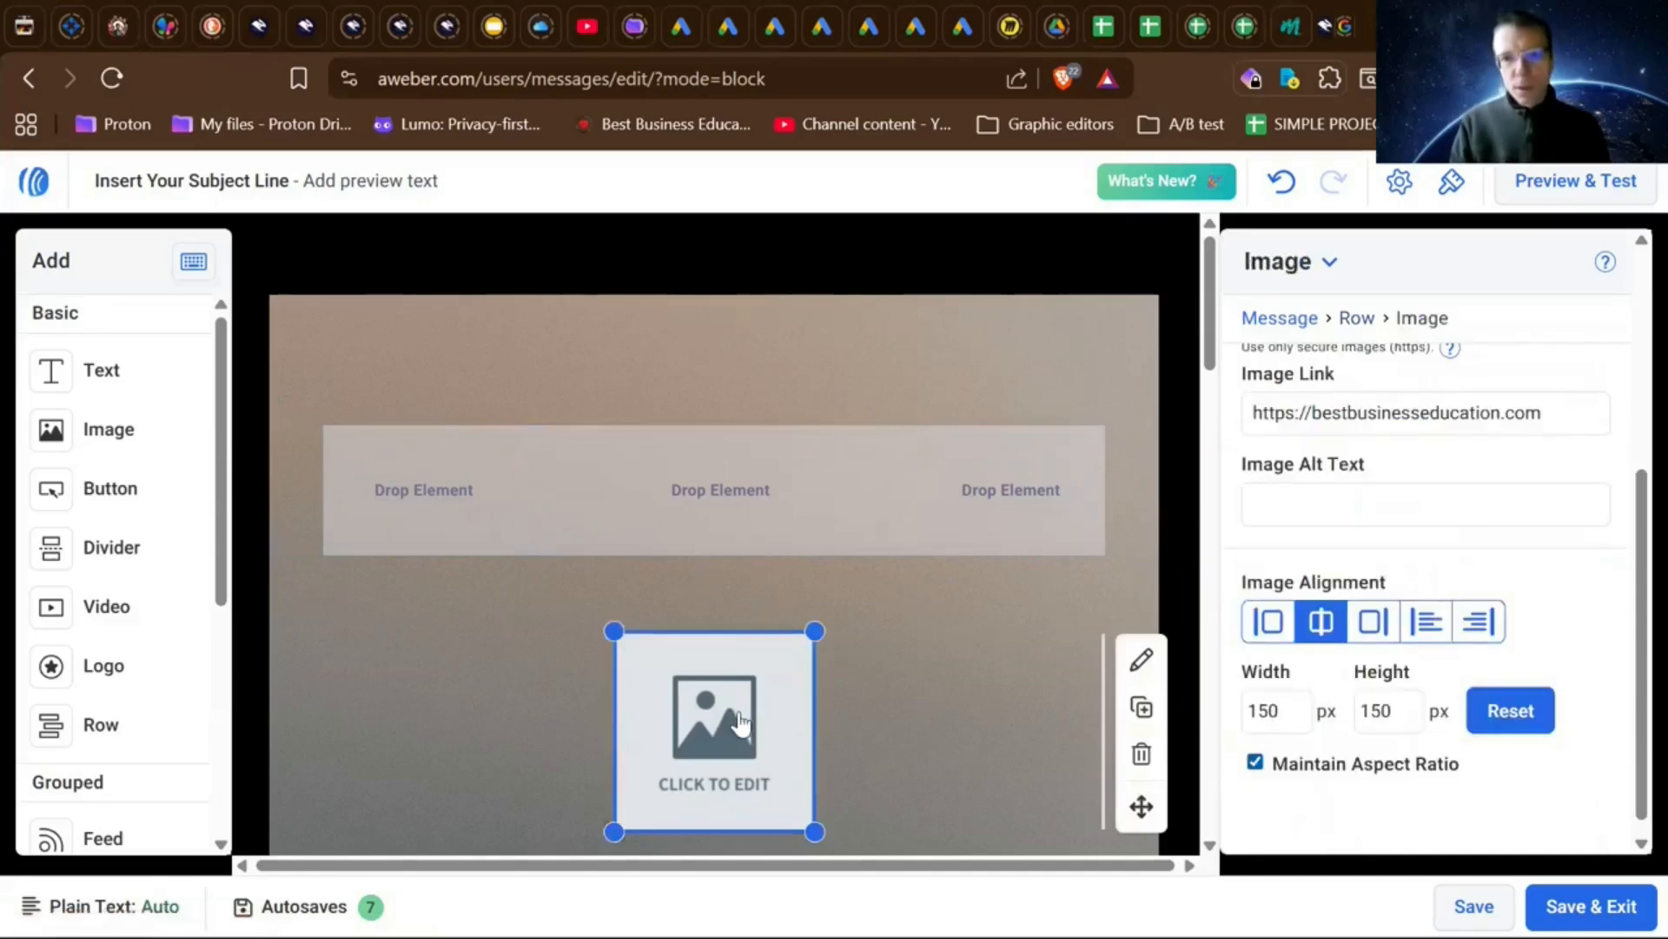
- Start a Canva design for the empty image placeholder and browse the suggested banner templates
scroll(1356, 622, "up", 4)
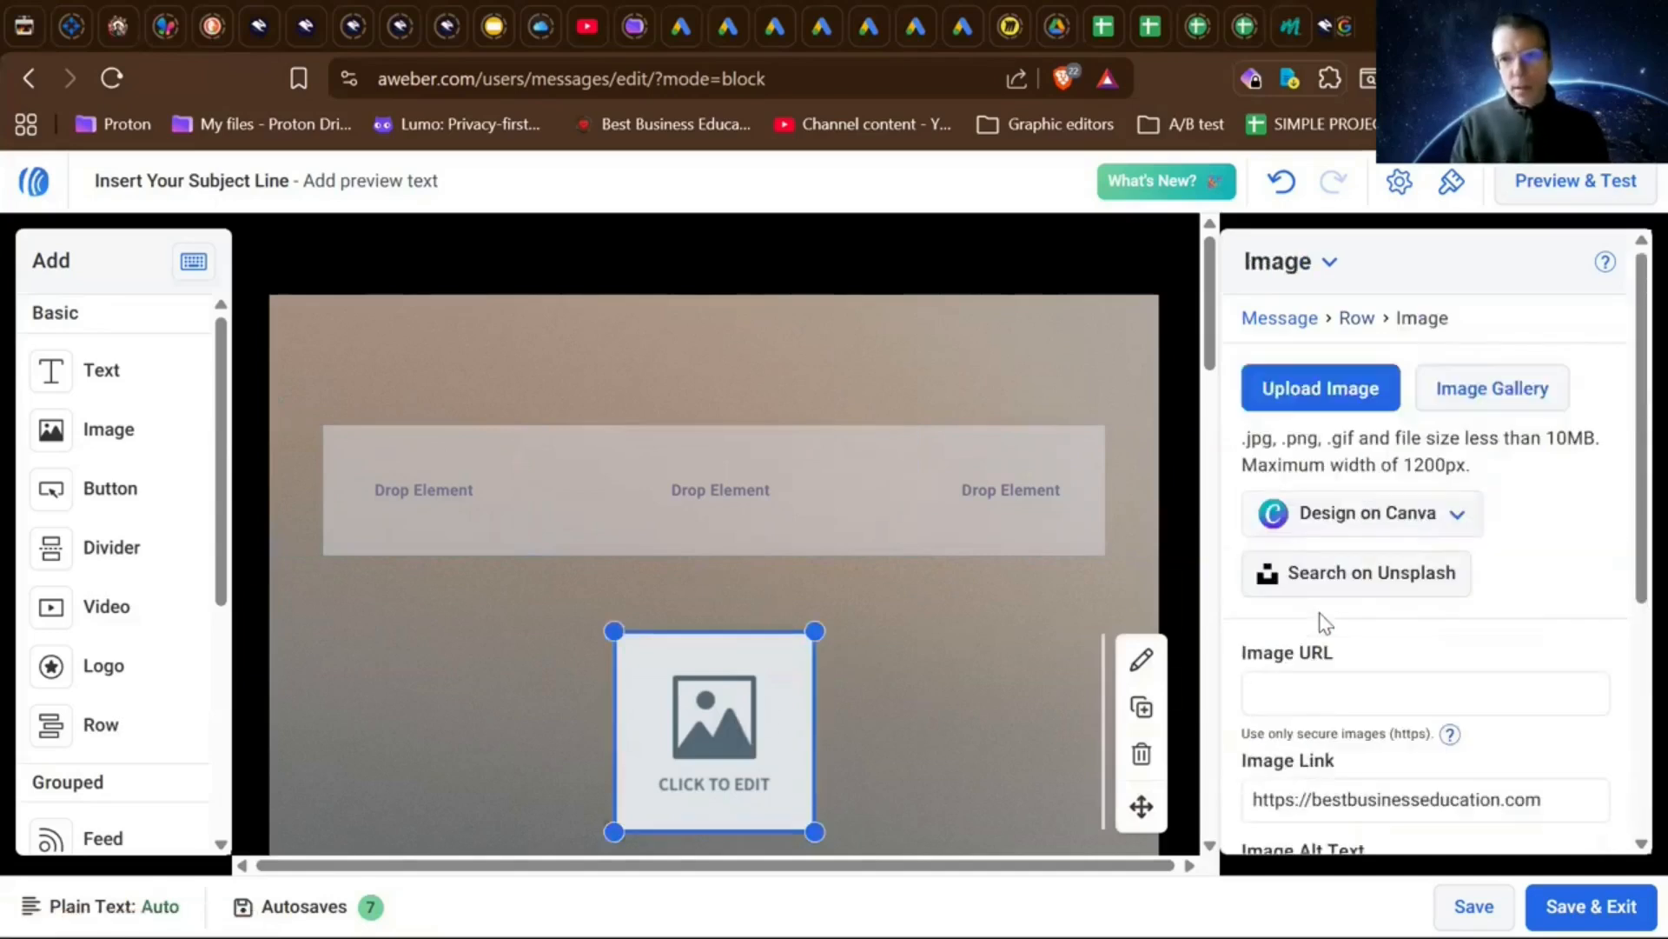
left_click(1363, 513)
left_click(1308, 572)
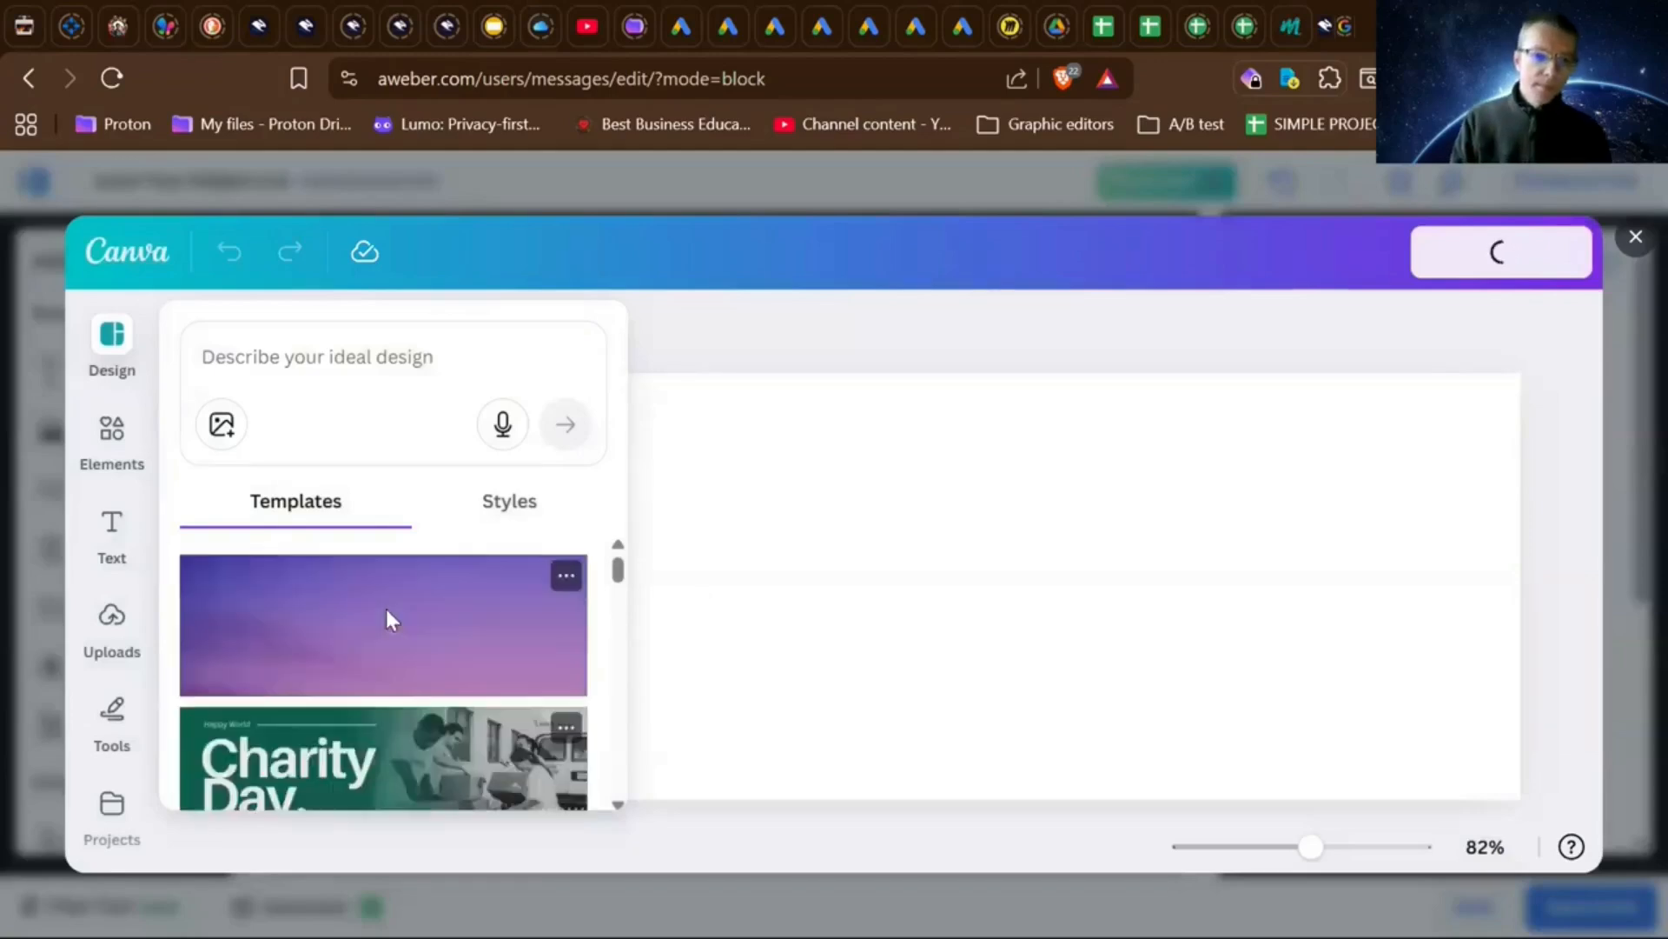
scroll(386, 610, "down", 5)
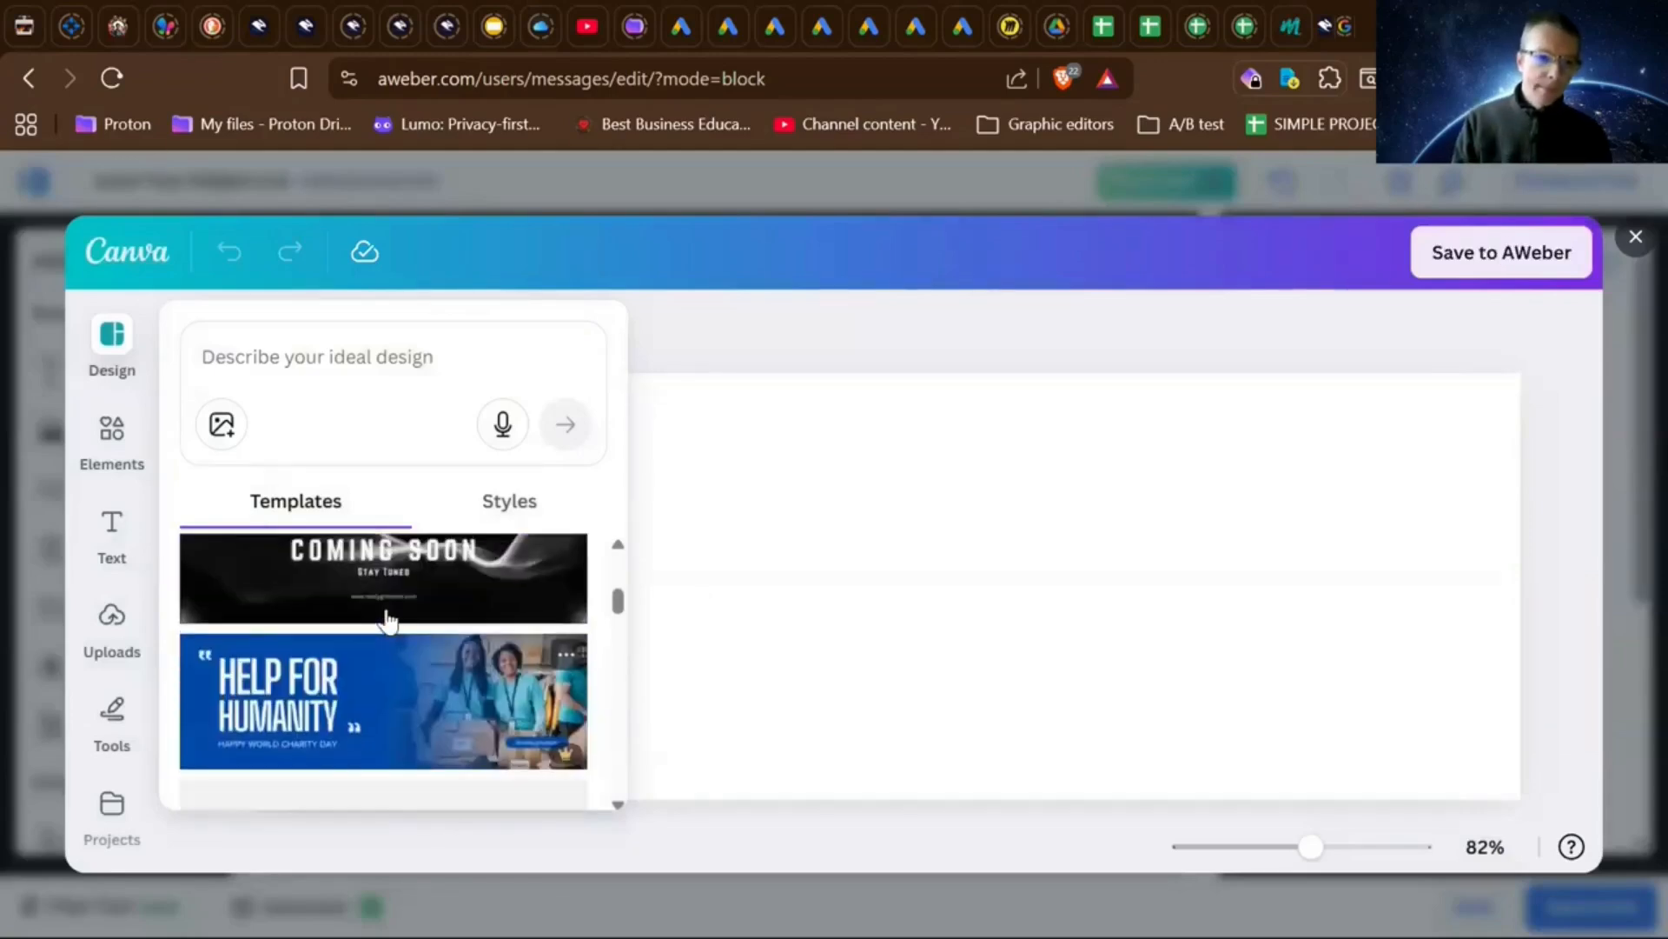
scroll(387, 622, "down", 4)
scroll(387, 622, "up", 4)
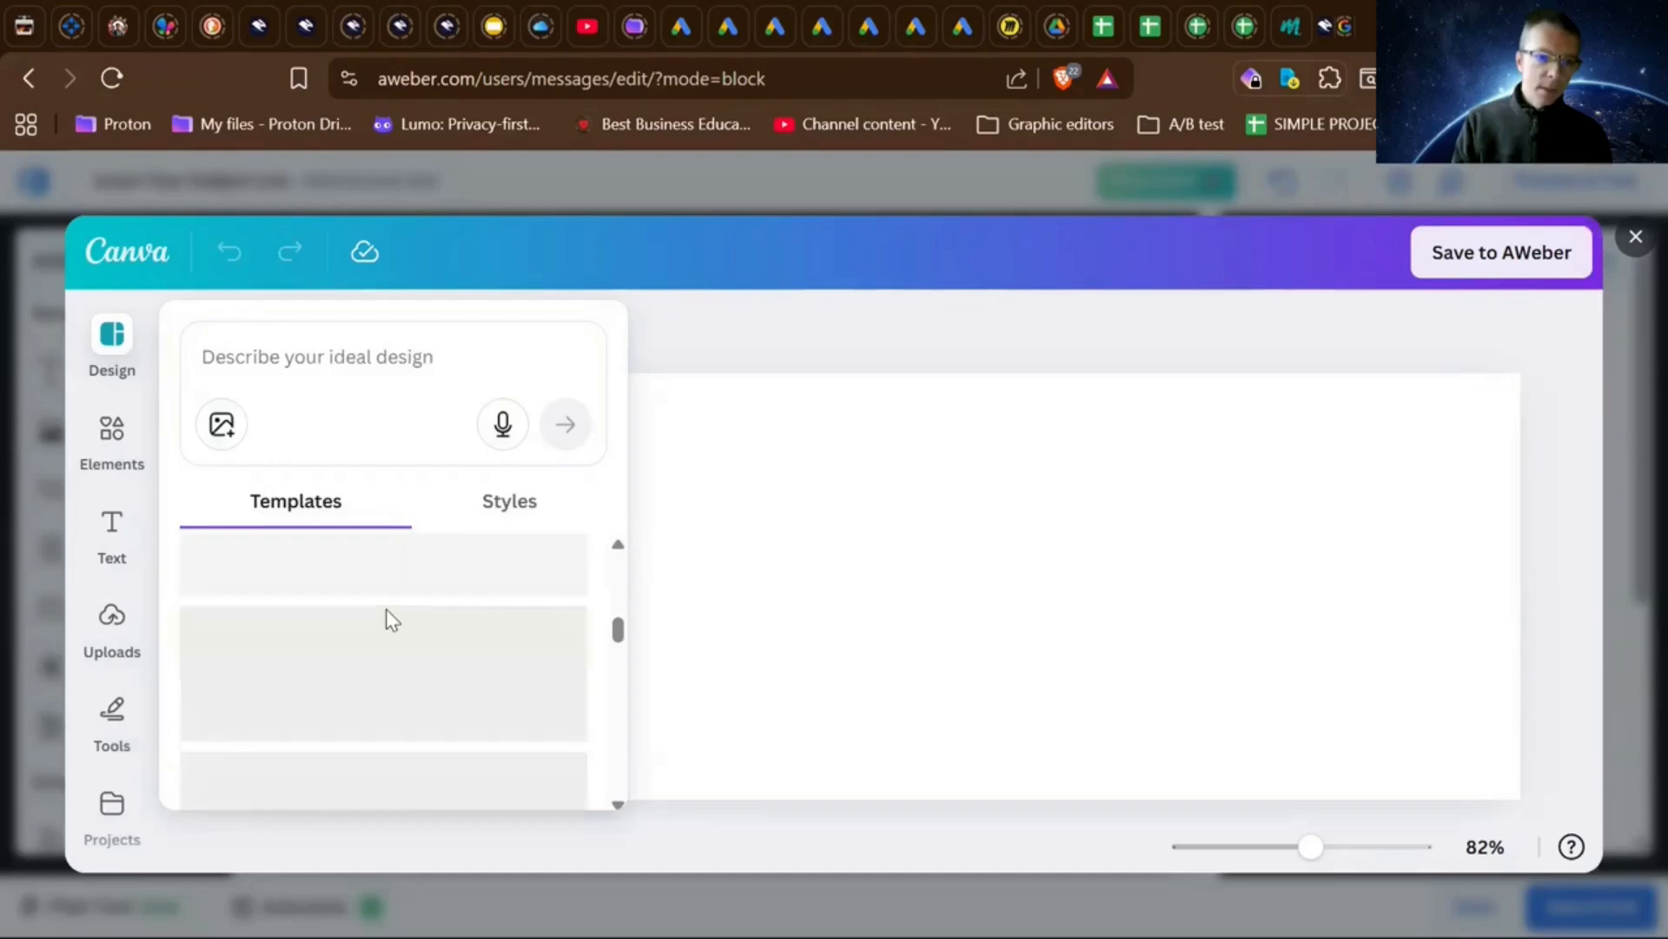
scroll(386, 623, "up", 5)
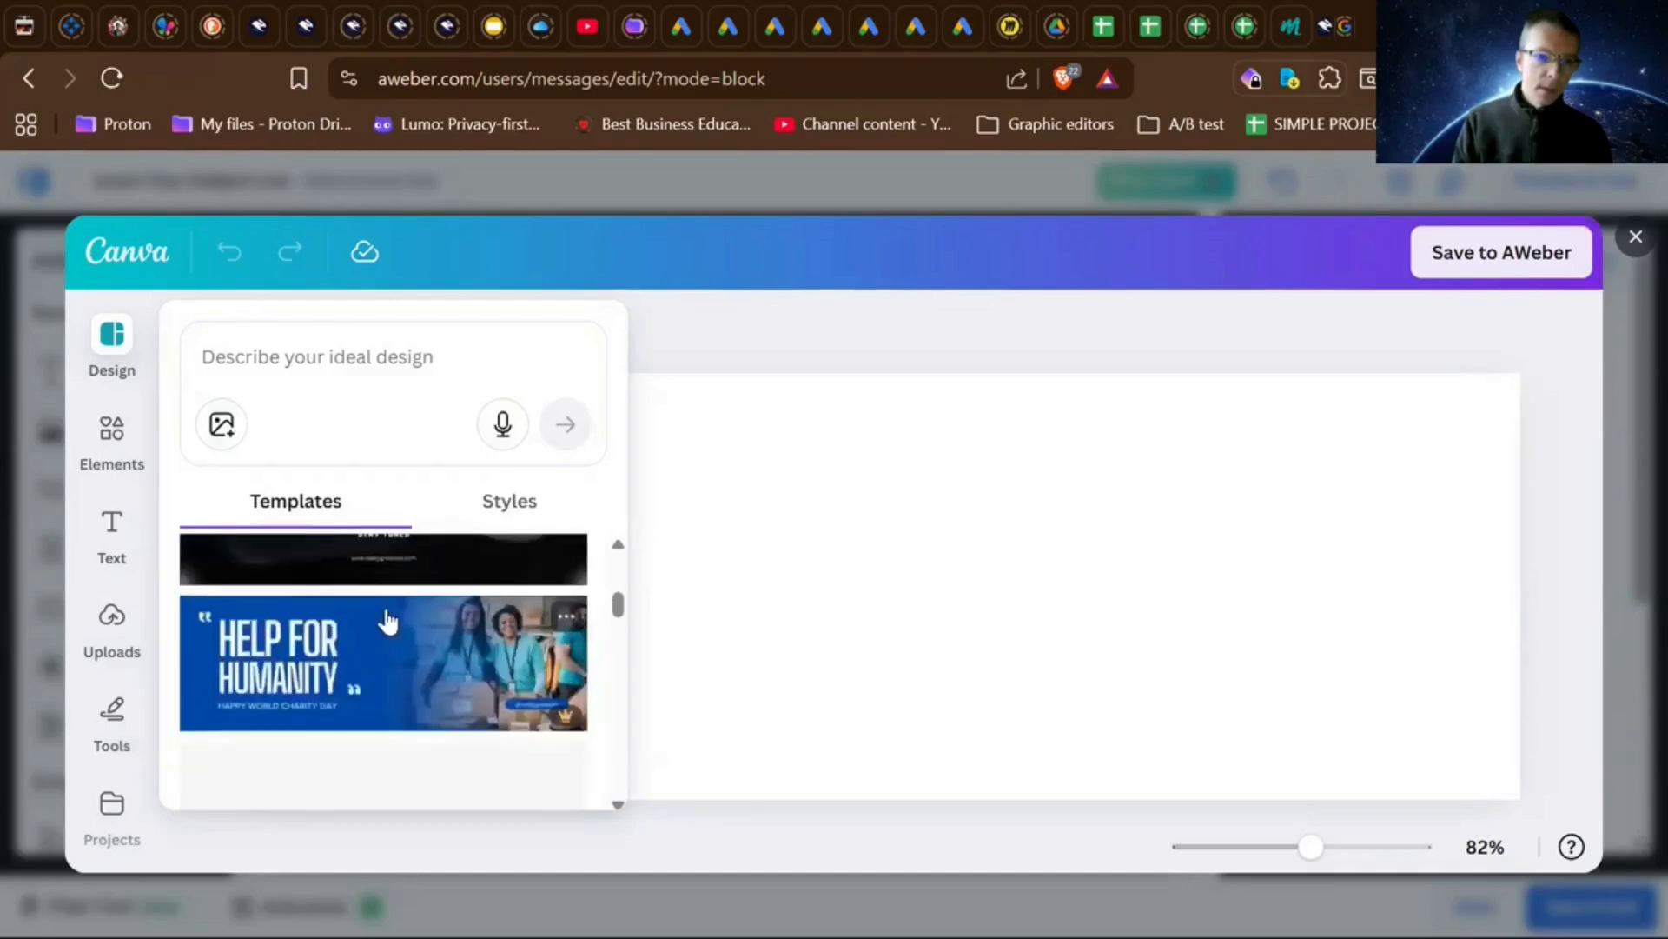
- Search the Canva templates for "santa claus" and apply the Beechtown Toy Store panda banner
left_click(298, 365)
type("santa c")
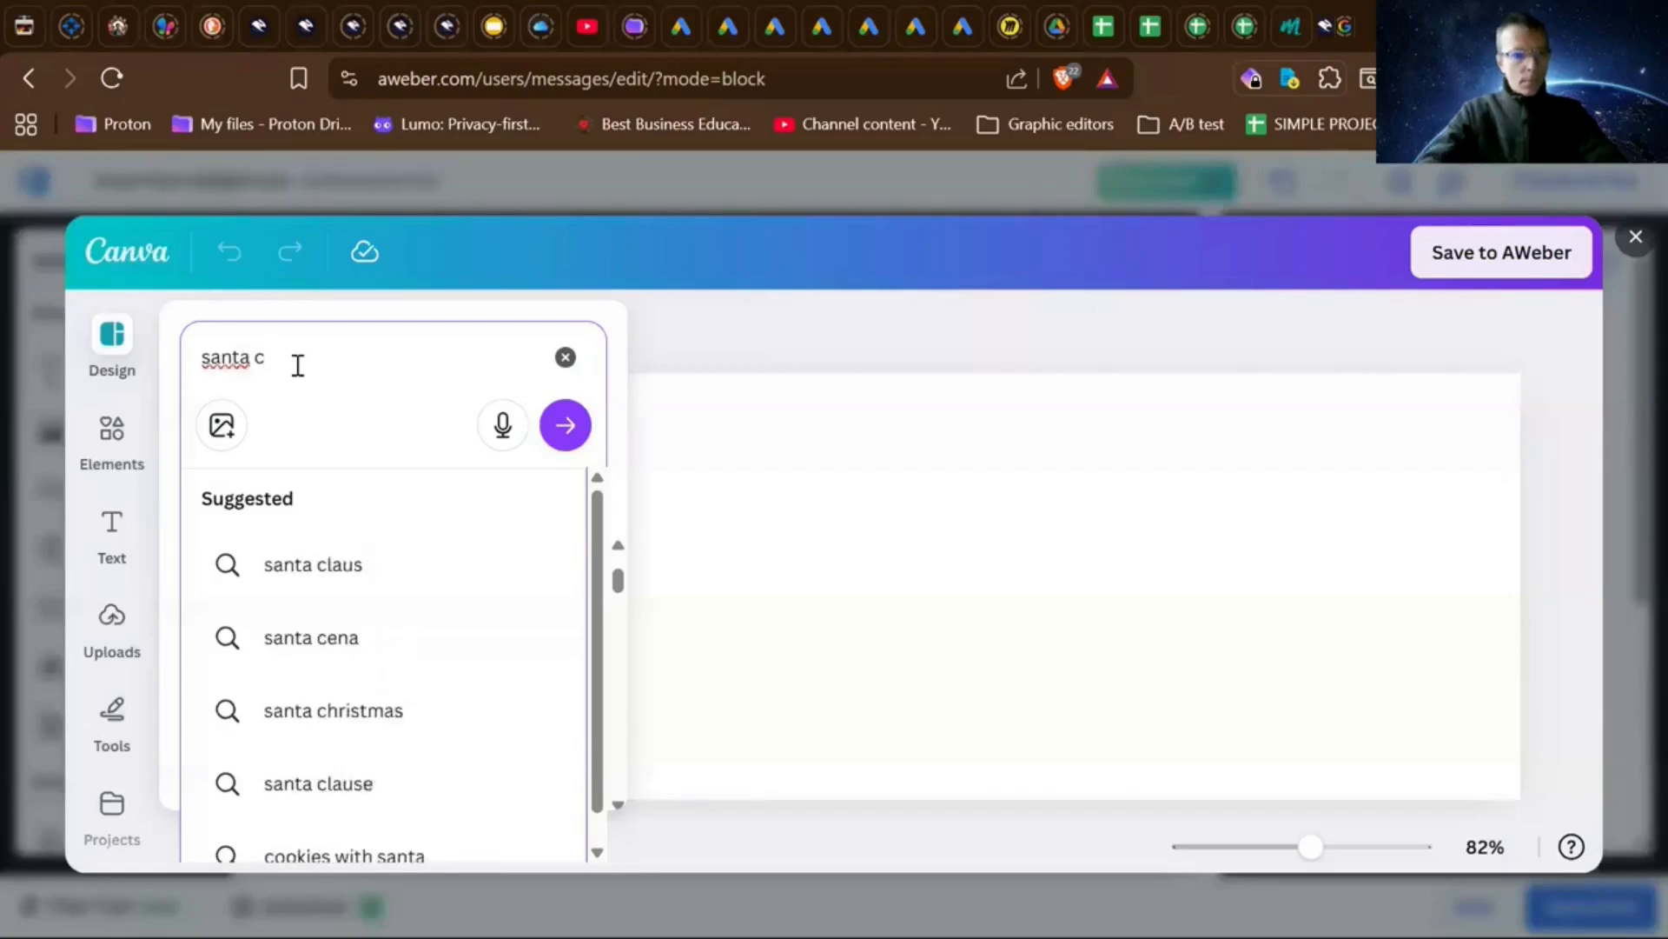
type("la")
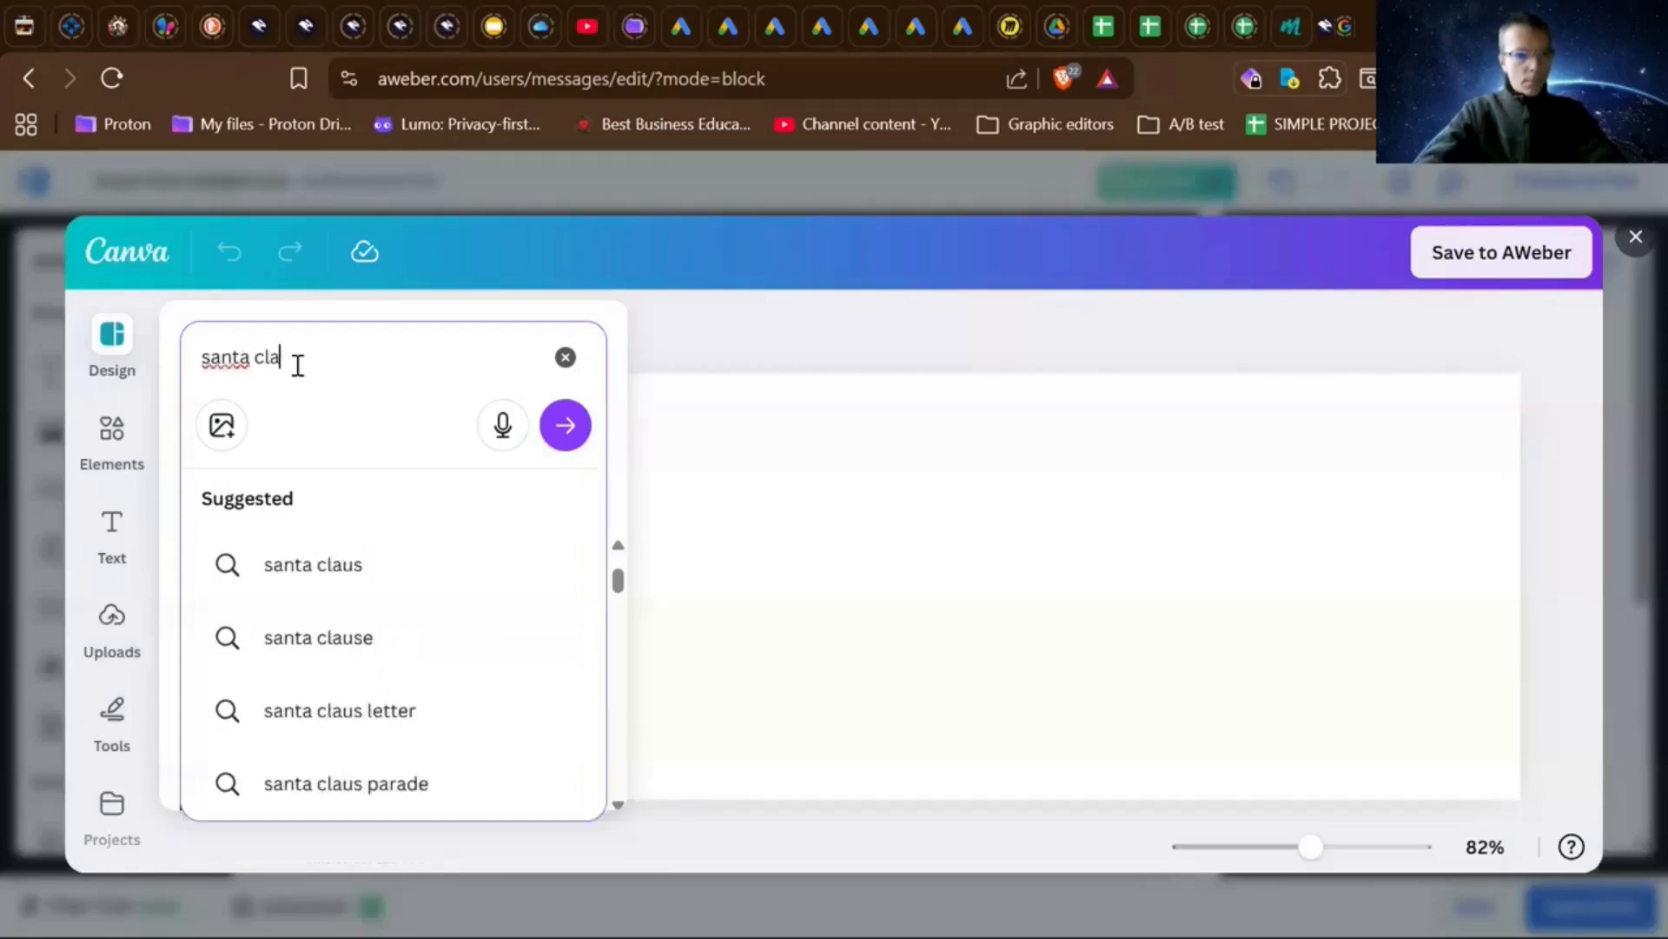
left_click(335, 582)
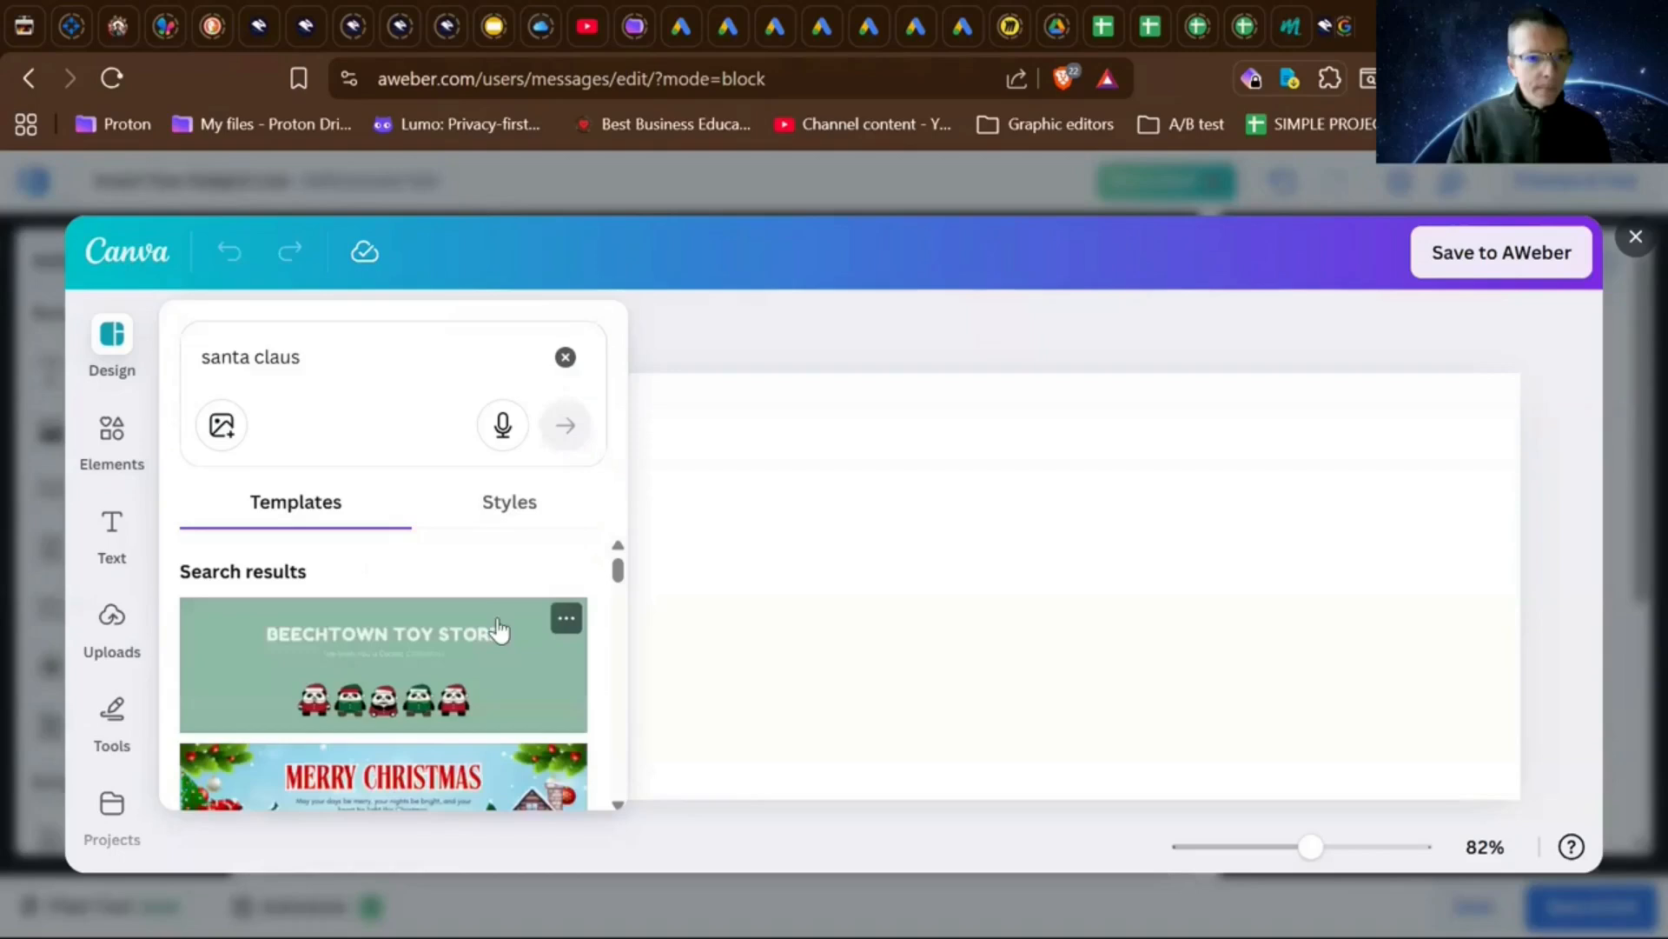
left_click(419, 665)
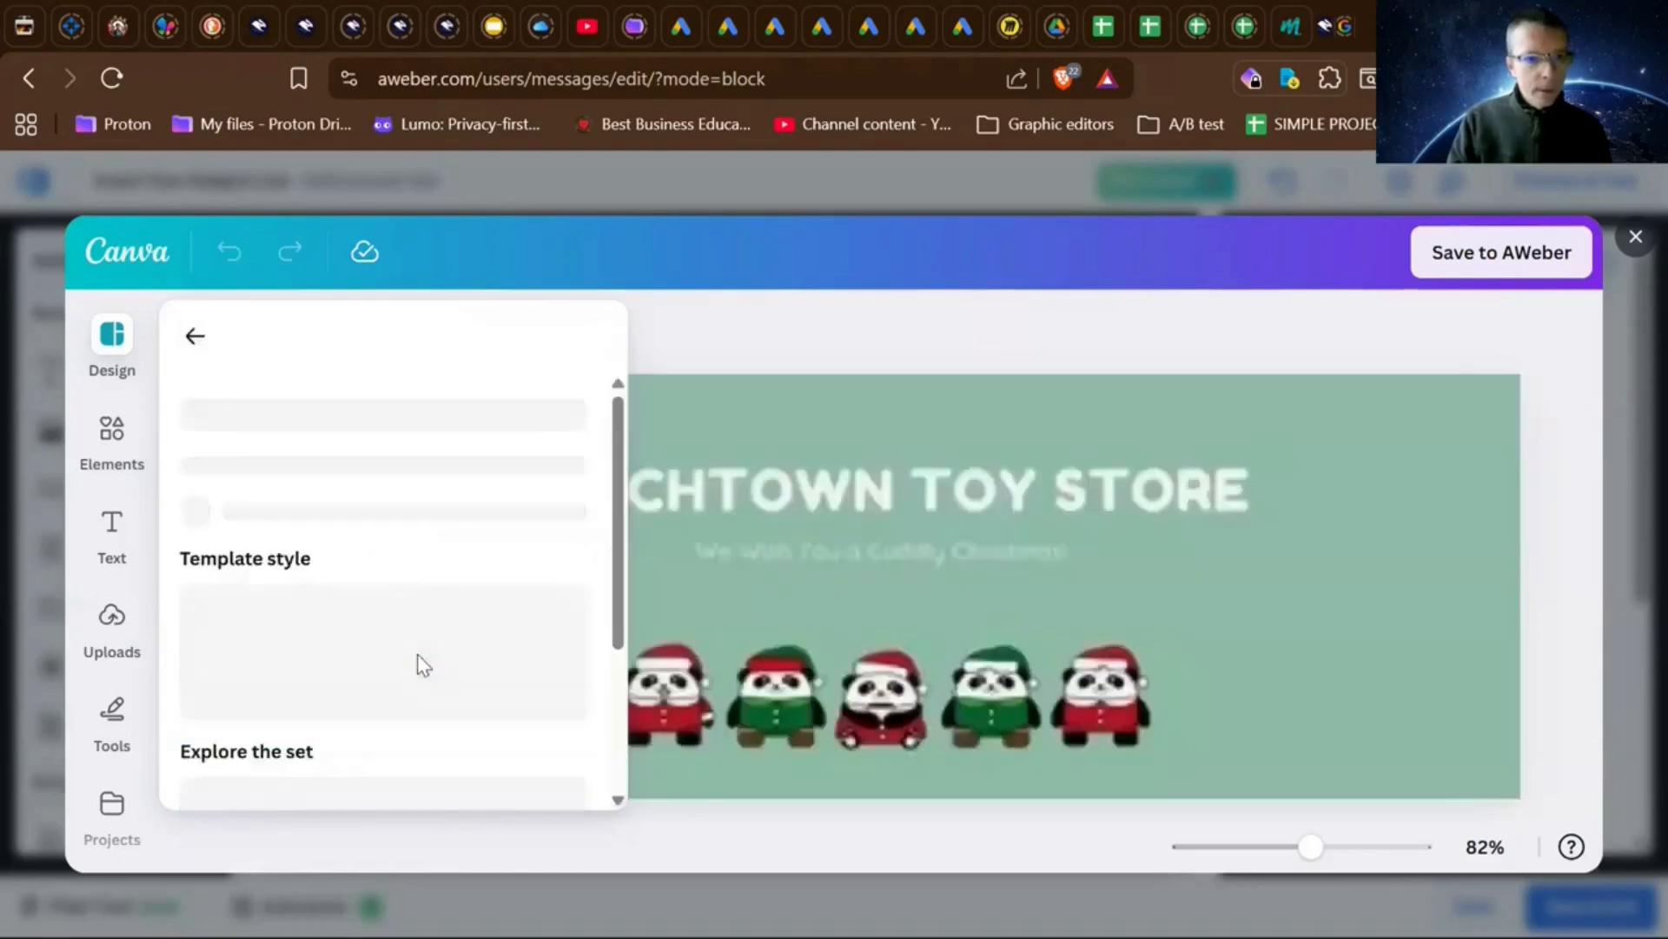
- Examine the toy store banner's layers and the solid, gradient and custom color options for its background
left_click(782, 619)
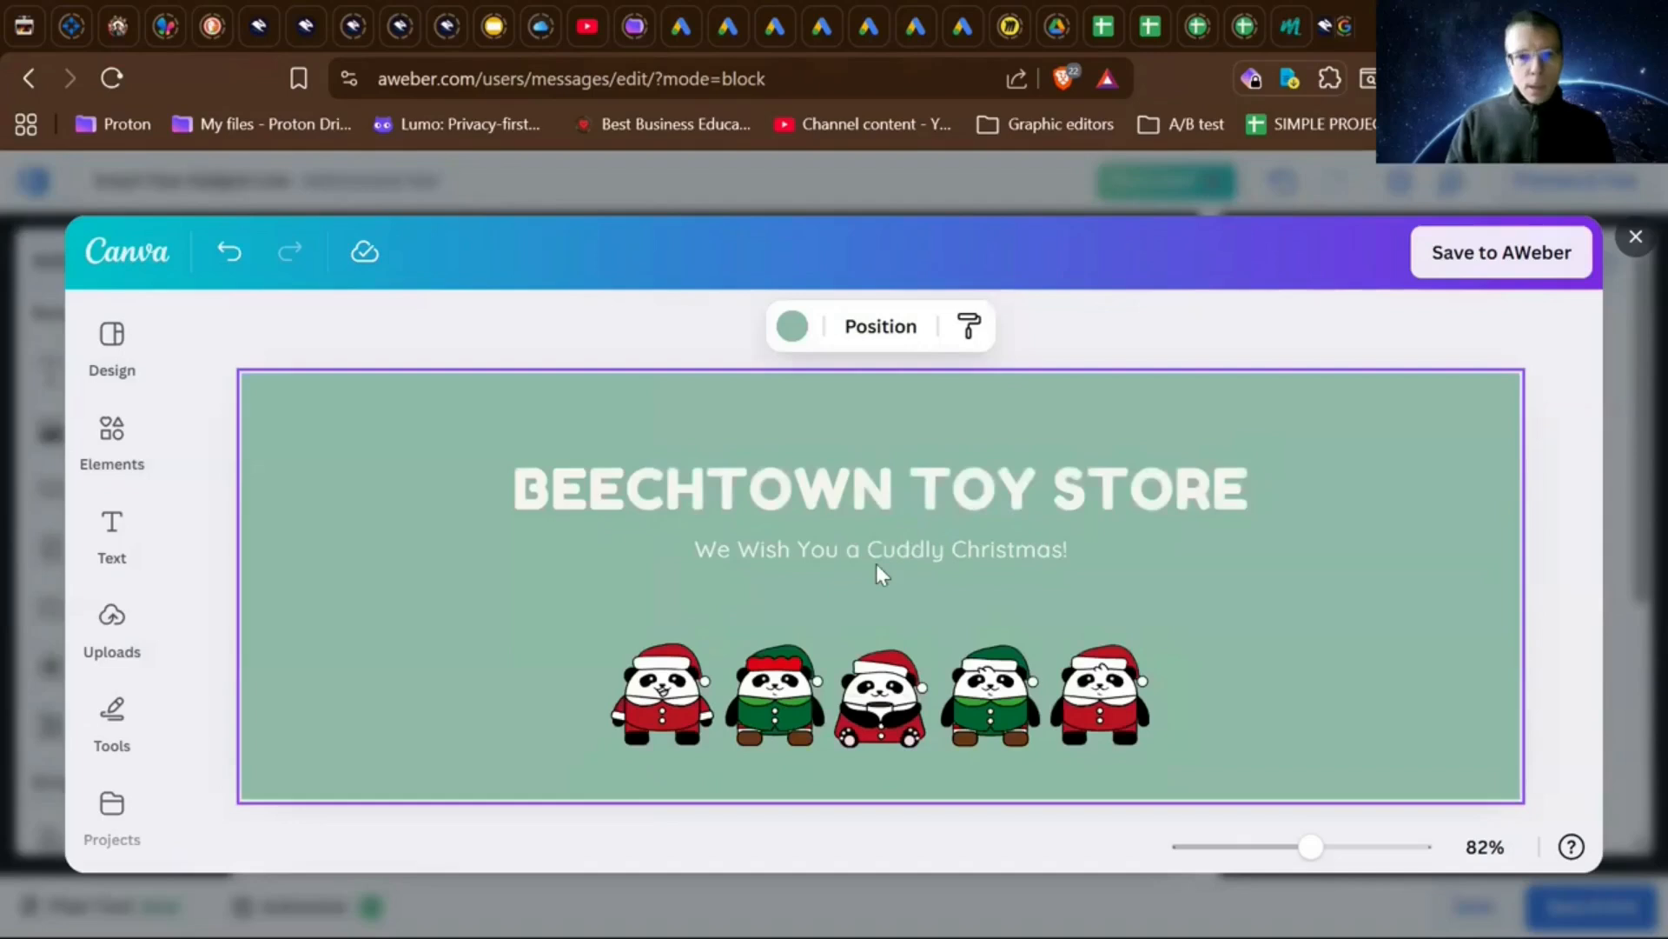
left_click(881, 327)
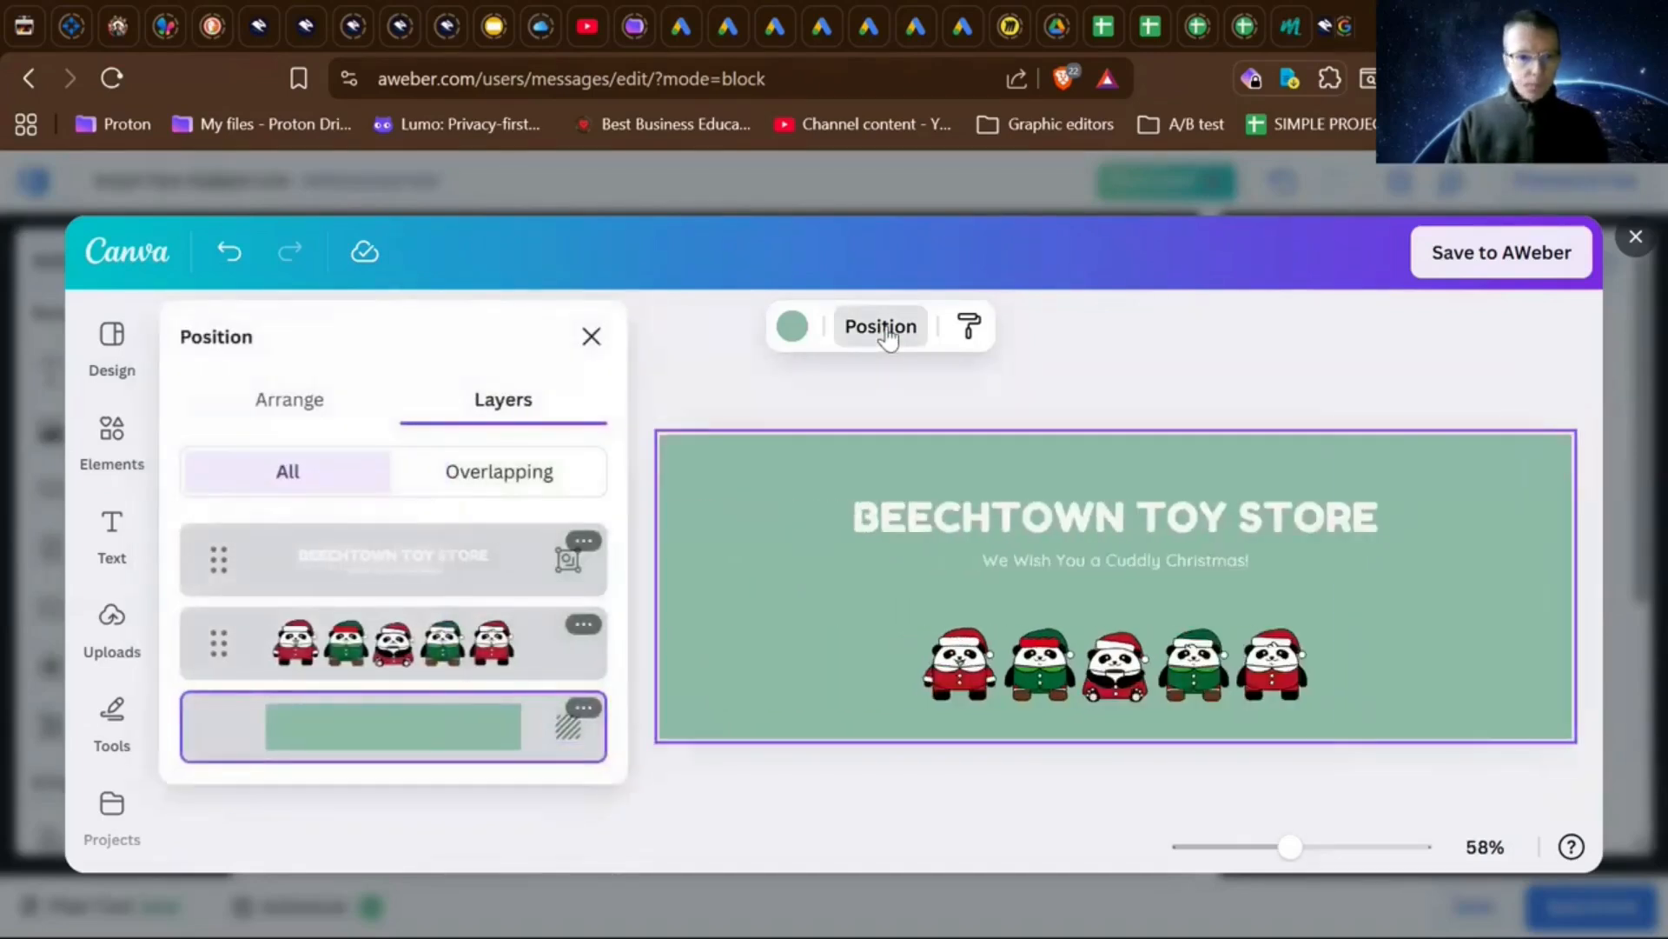
left_click(791, 328)
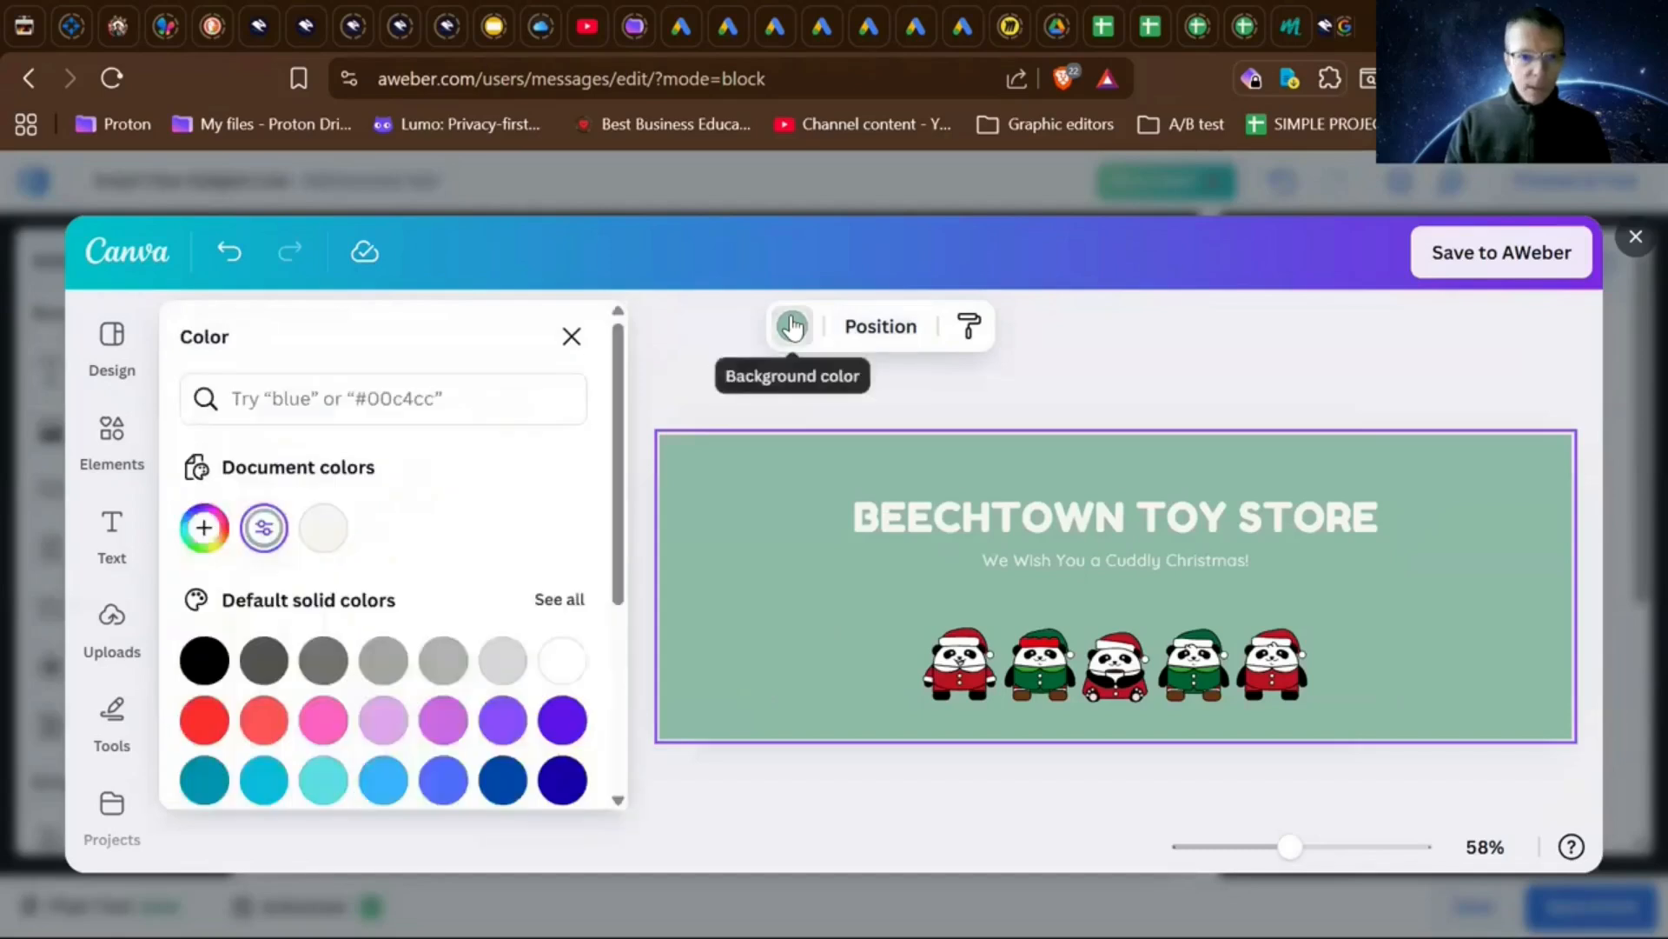
scroll(470, 637, "down", 3)
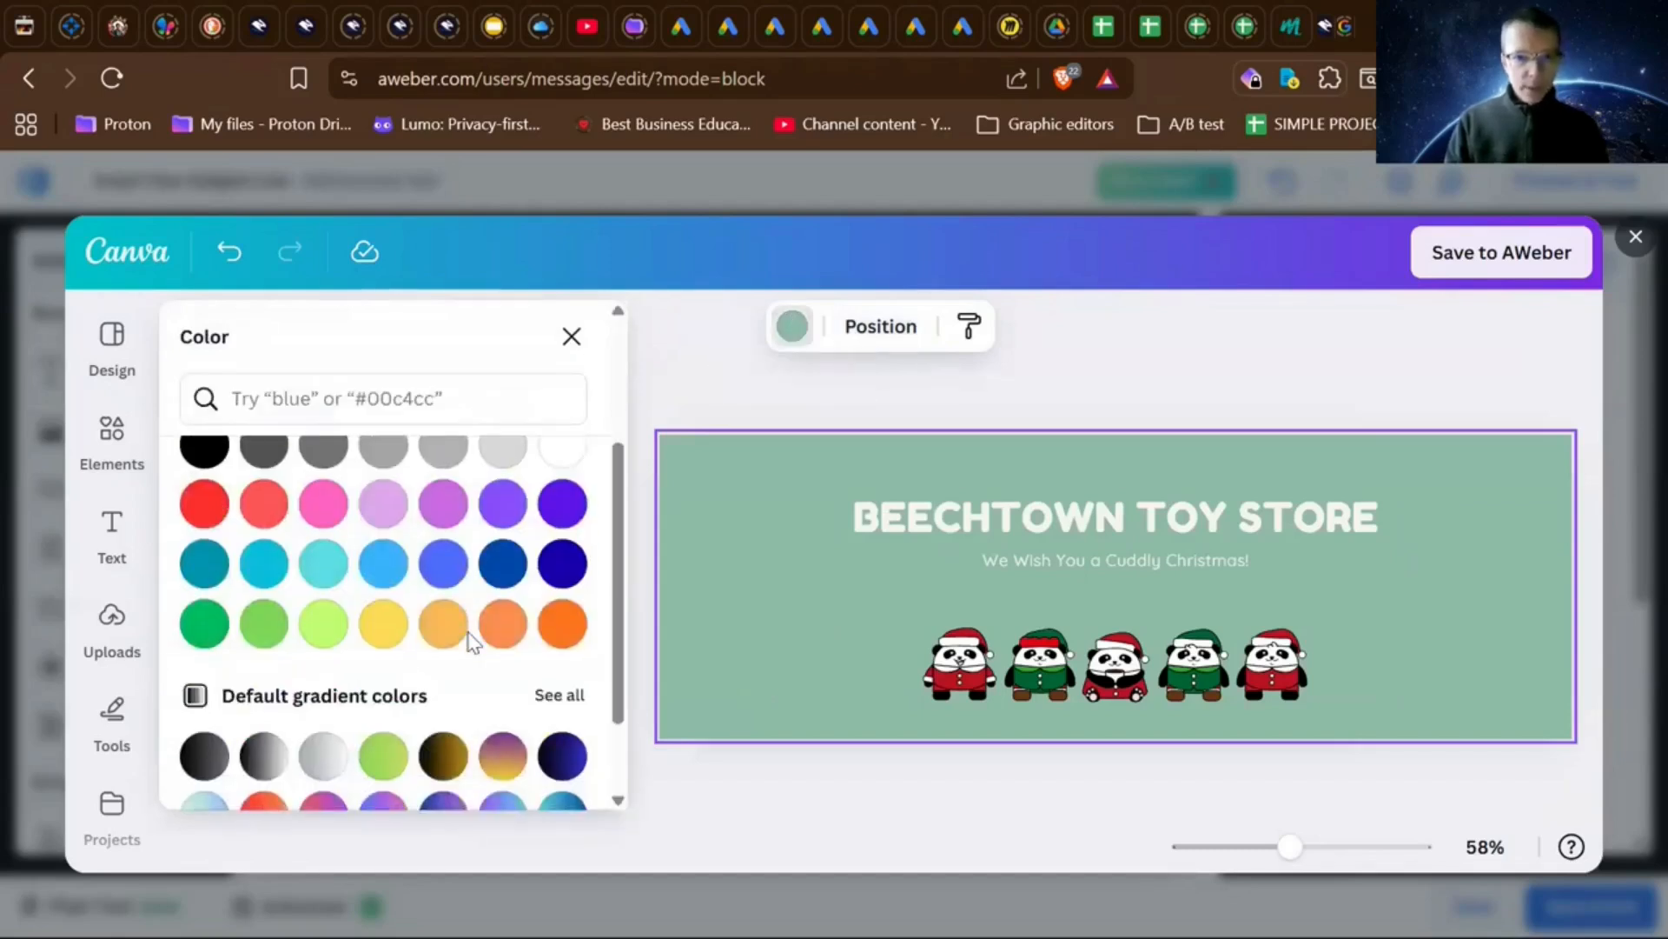
scroll(469, 641, "up", 1)
scroll(469, 641, "down", 1)
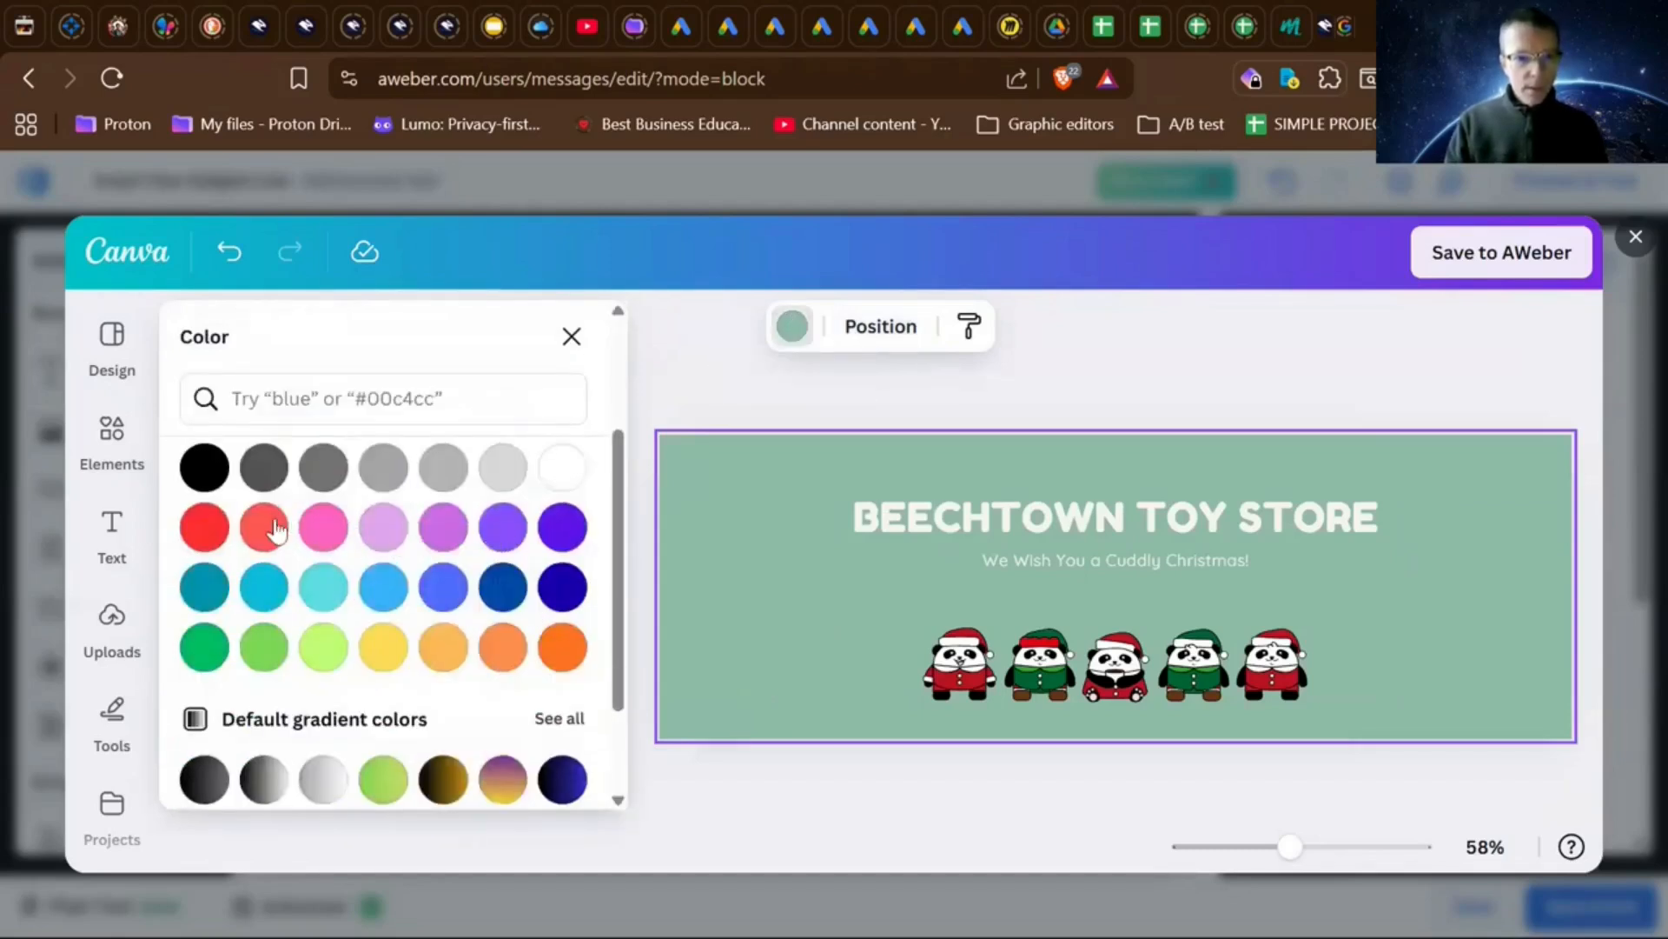
scroll(380, 687, "down", 3)
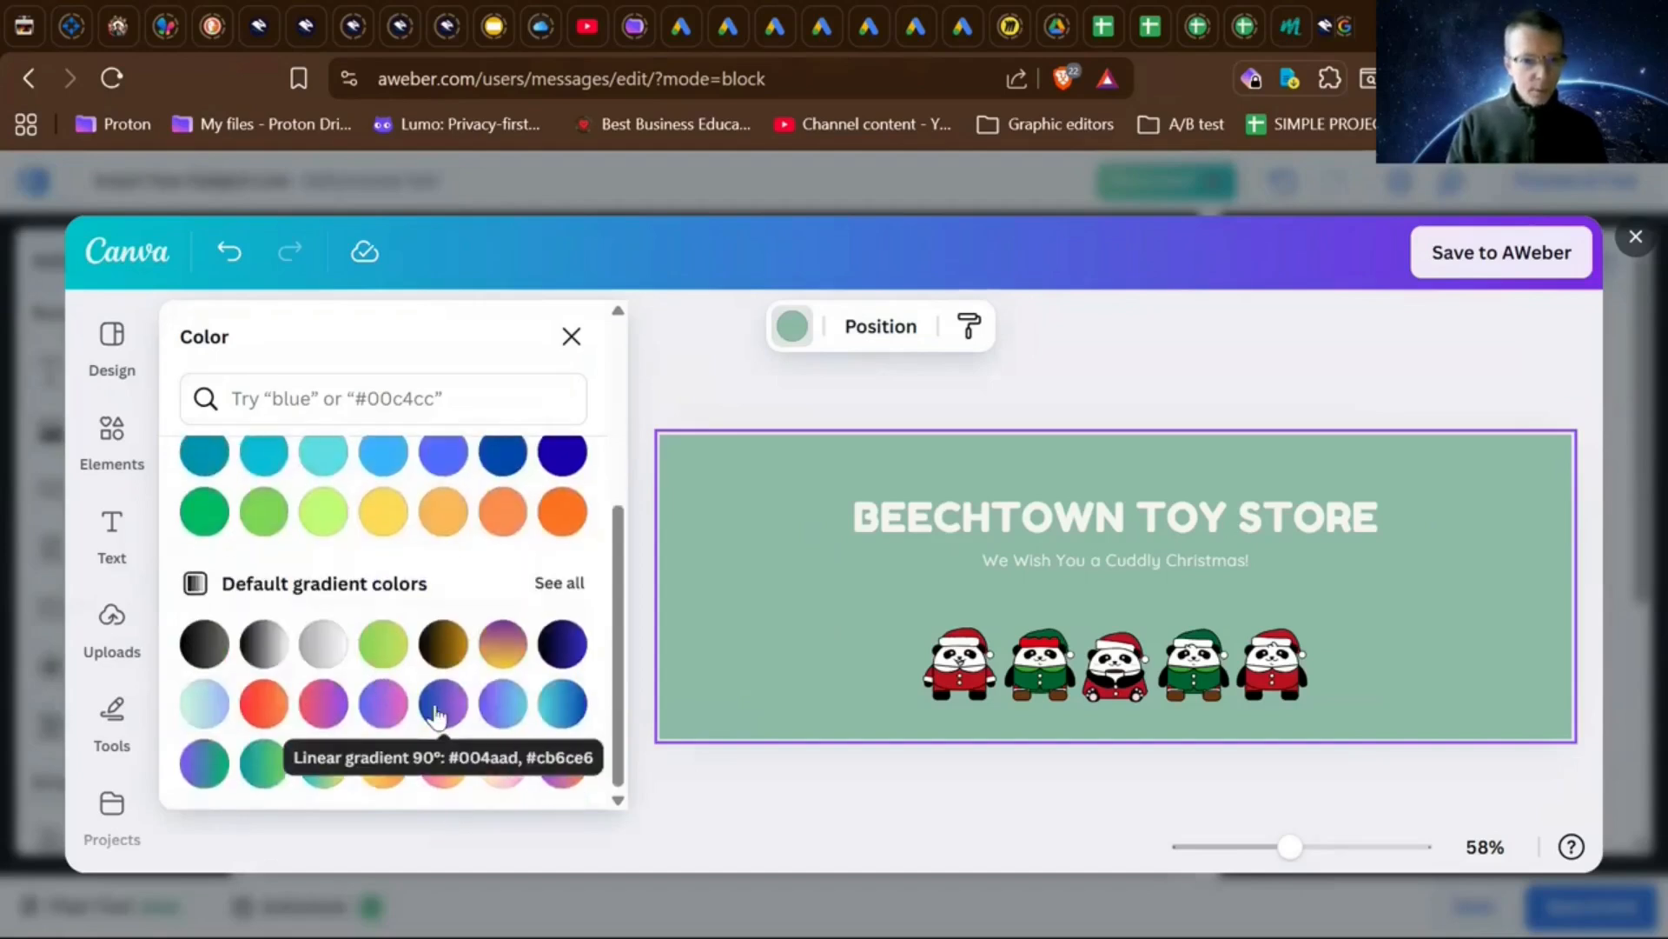
scroll(437, 718, "up", 2)
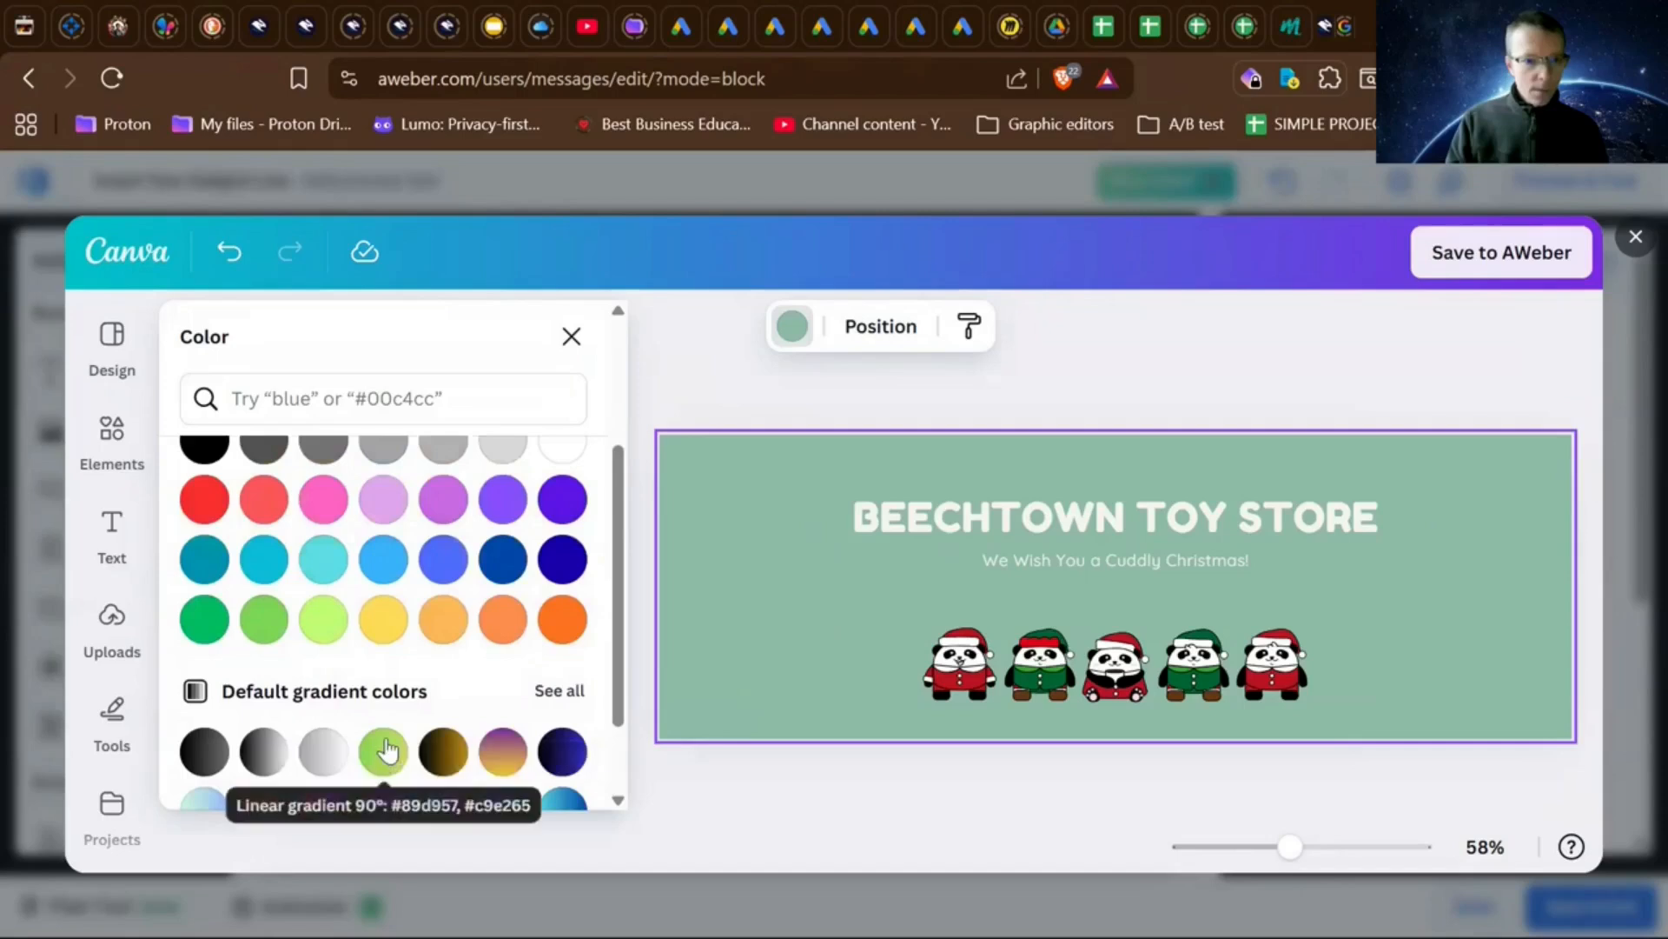
scroll(387, 749, "up", 3)
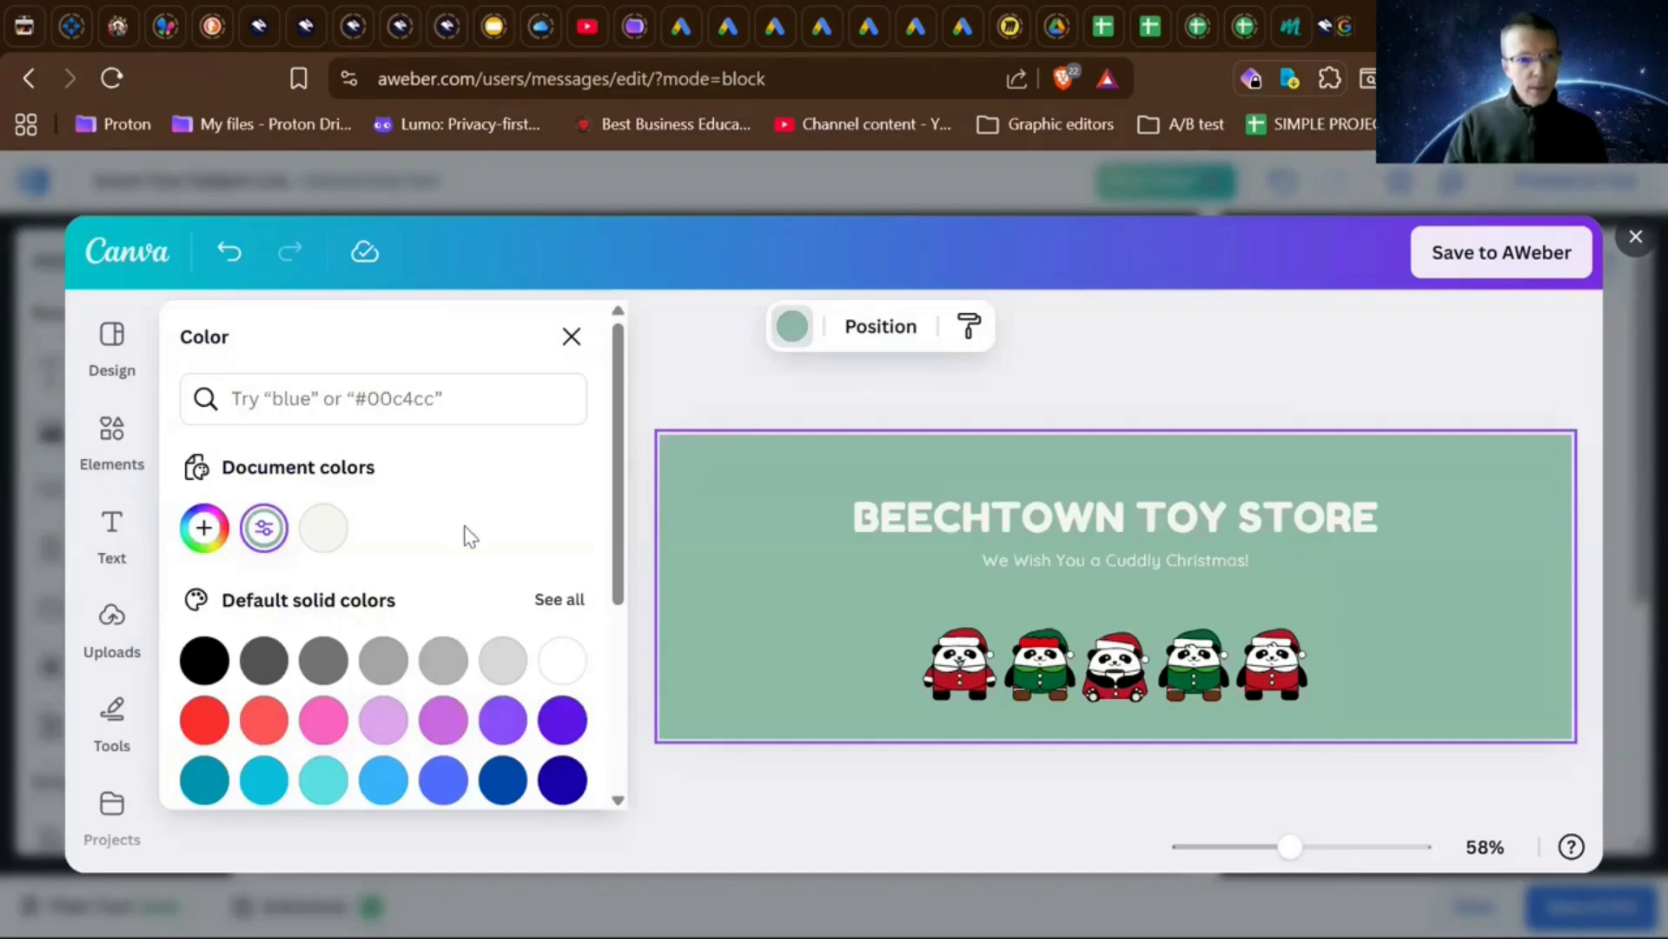
left_click(222, 532)
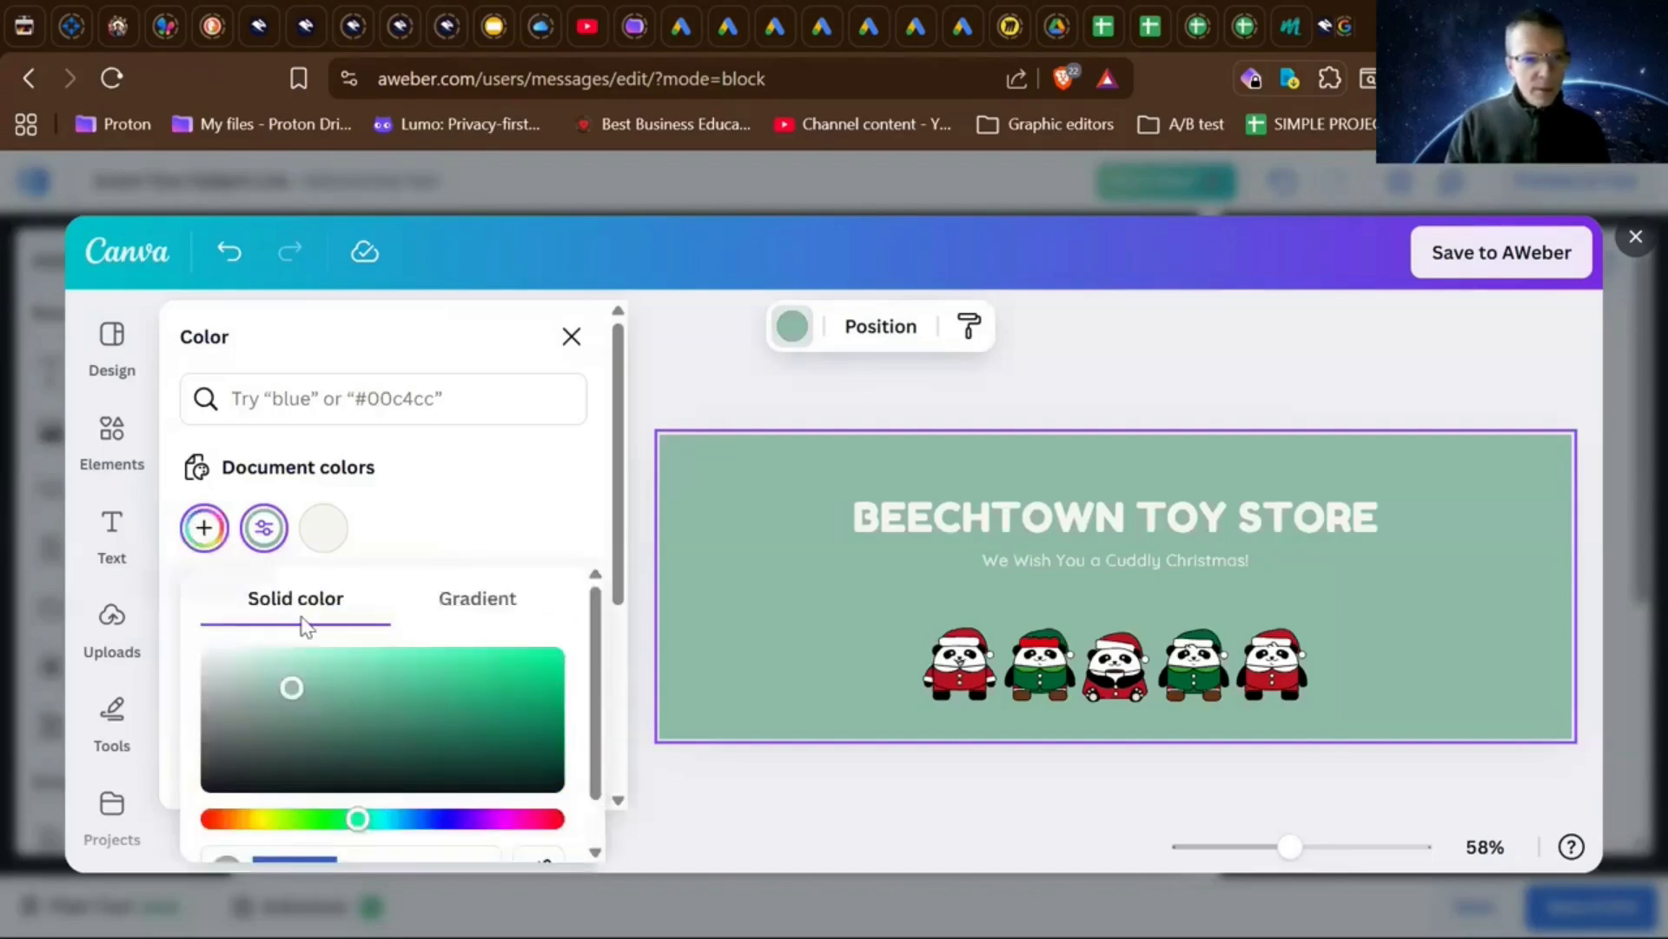
scroll(443, 552, "down", 3)
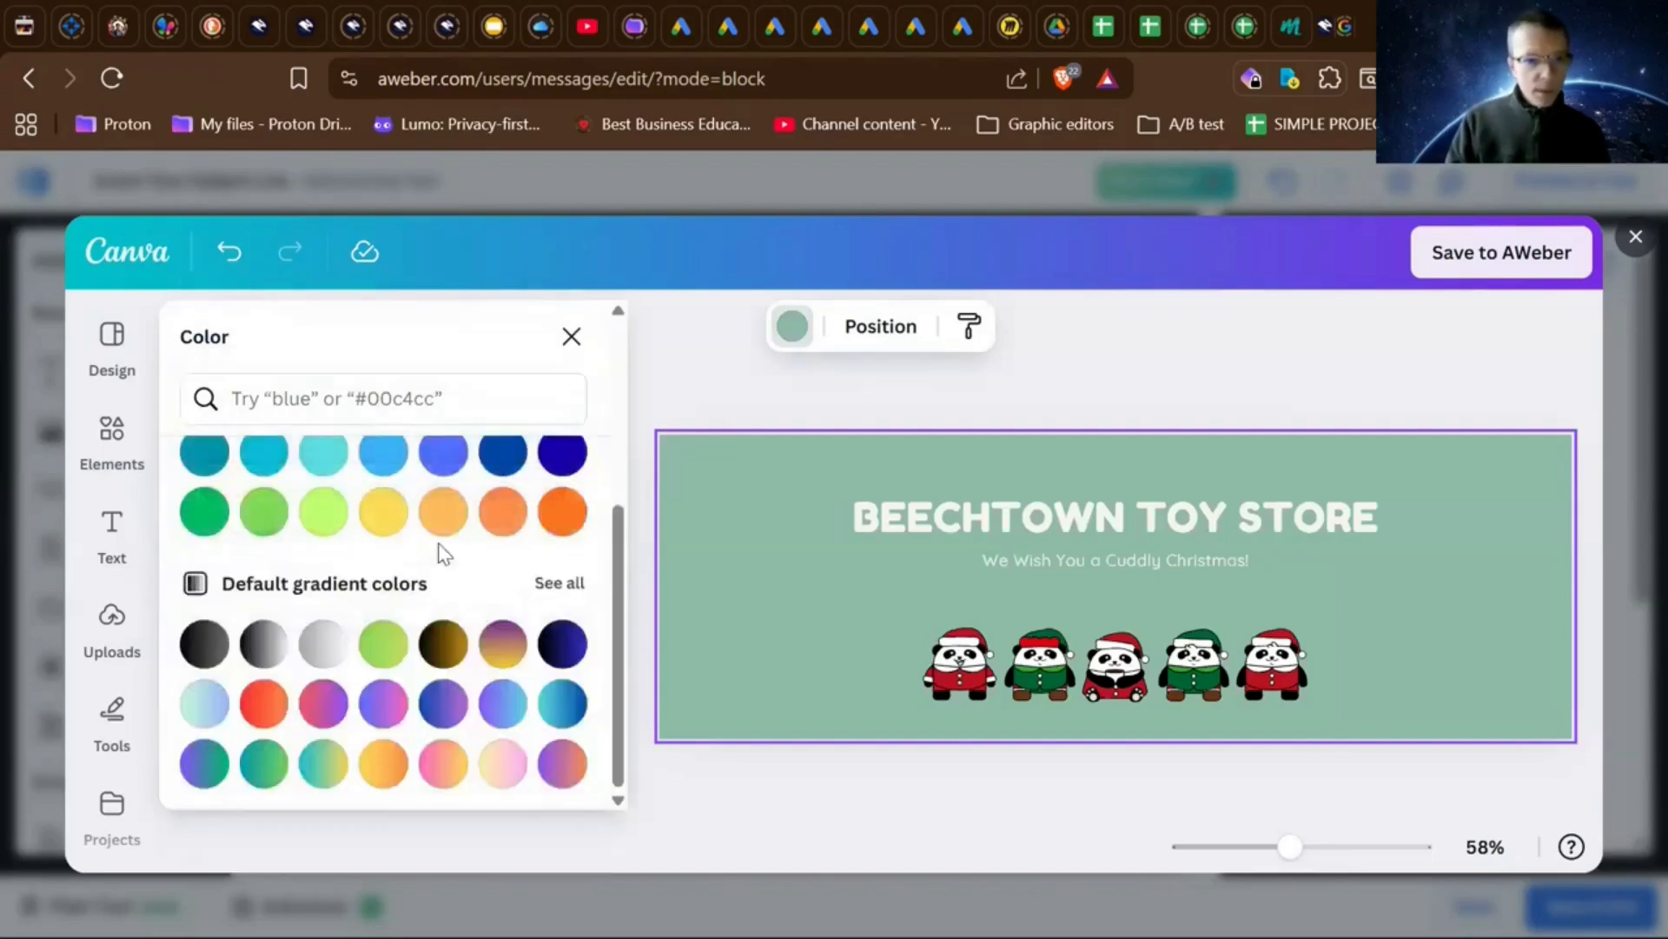
scroll(443, 552, "up", 4)
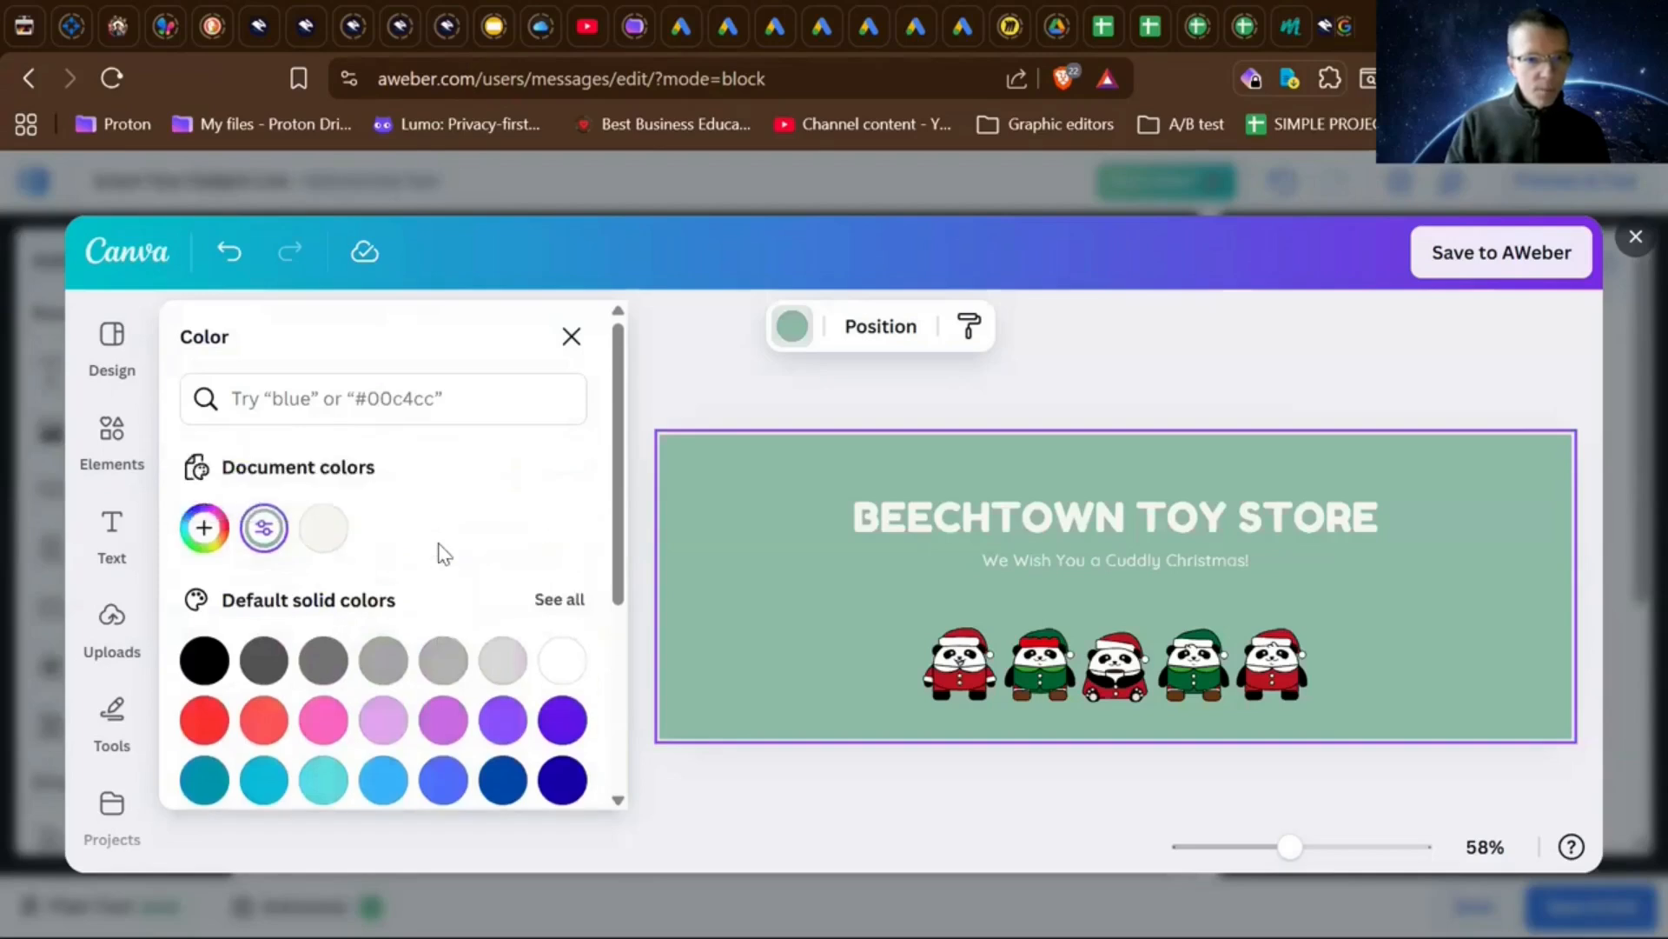
scroll(443, 553, "down", 3)
scroll(443, 552, "up", 4)
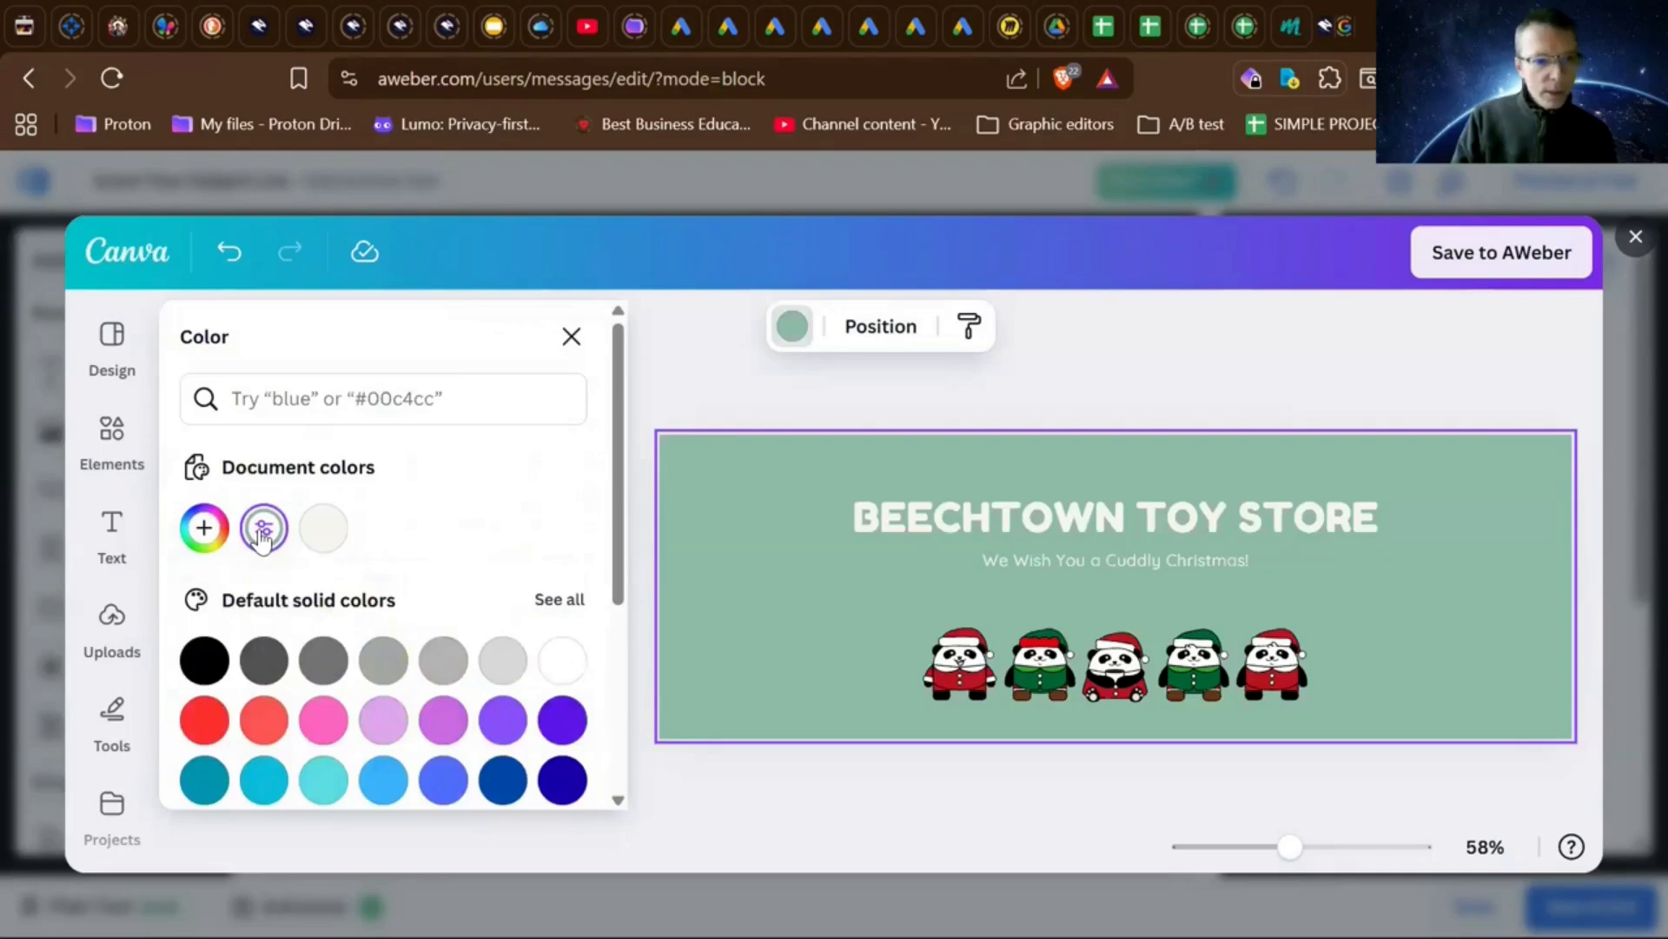
scroll(540, 561, "down", 3)
scroll(541, 561, "up", 3)
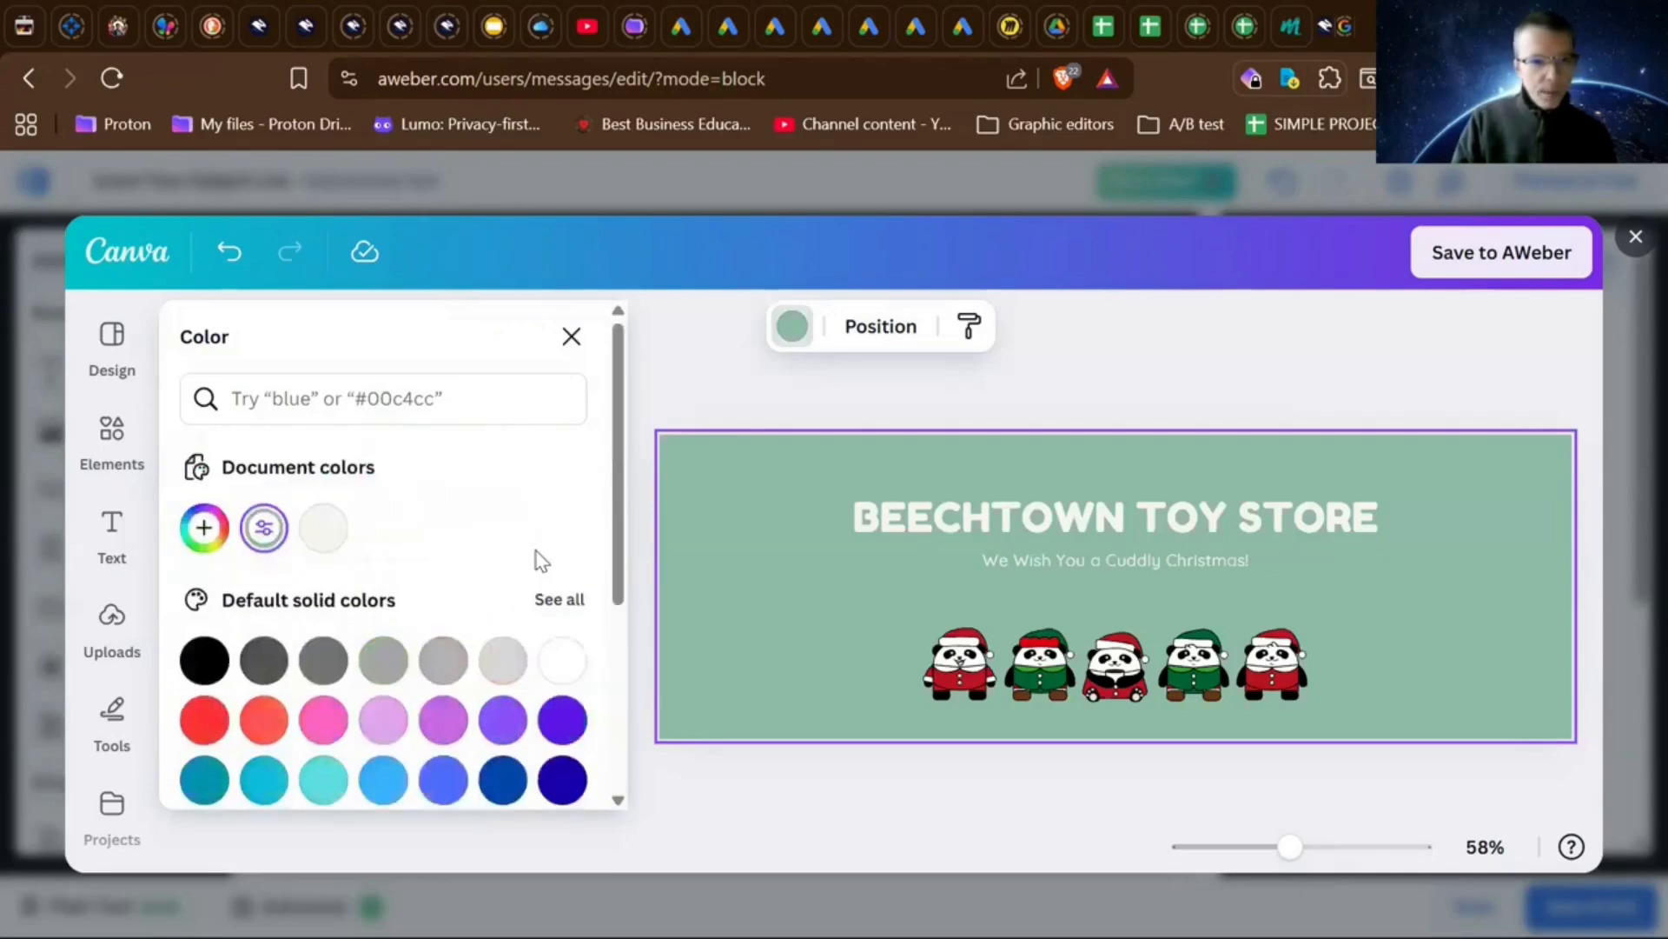
- Close the background color options, save the toy store banner to AWeber, and select the row containing it
left_click(453, 395)
left_click(569, 337)
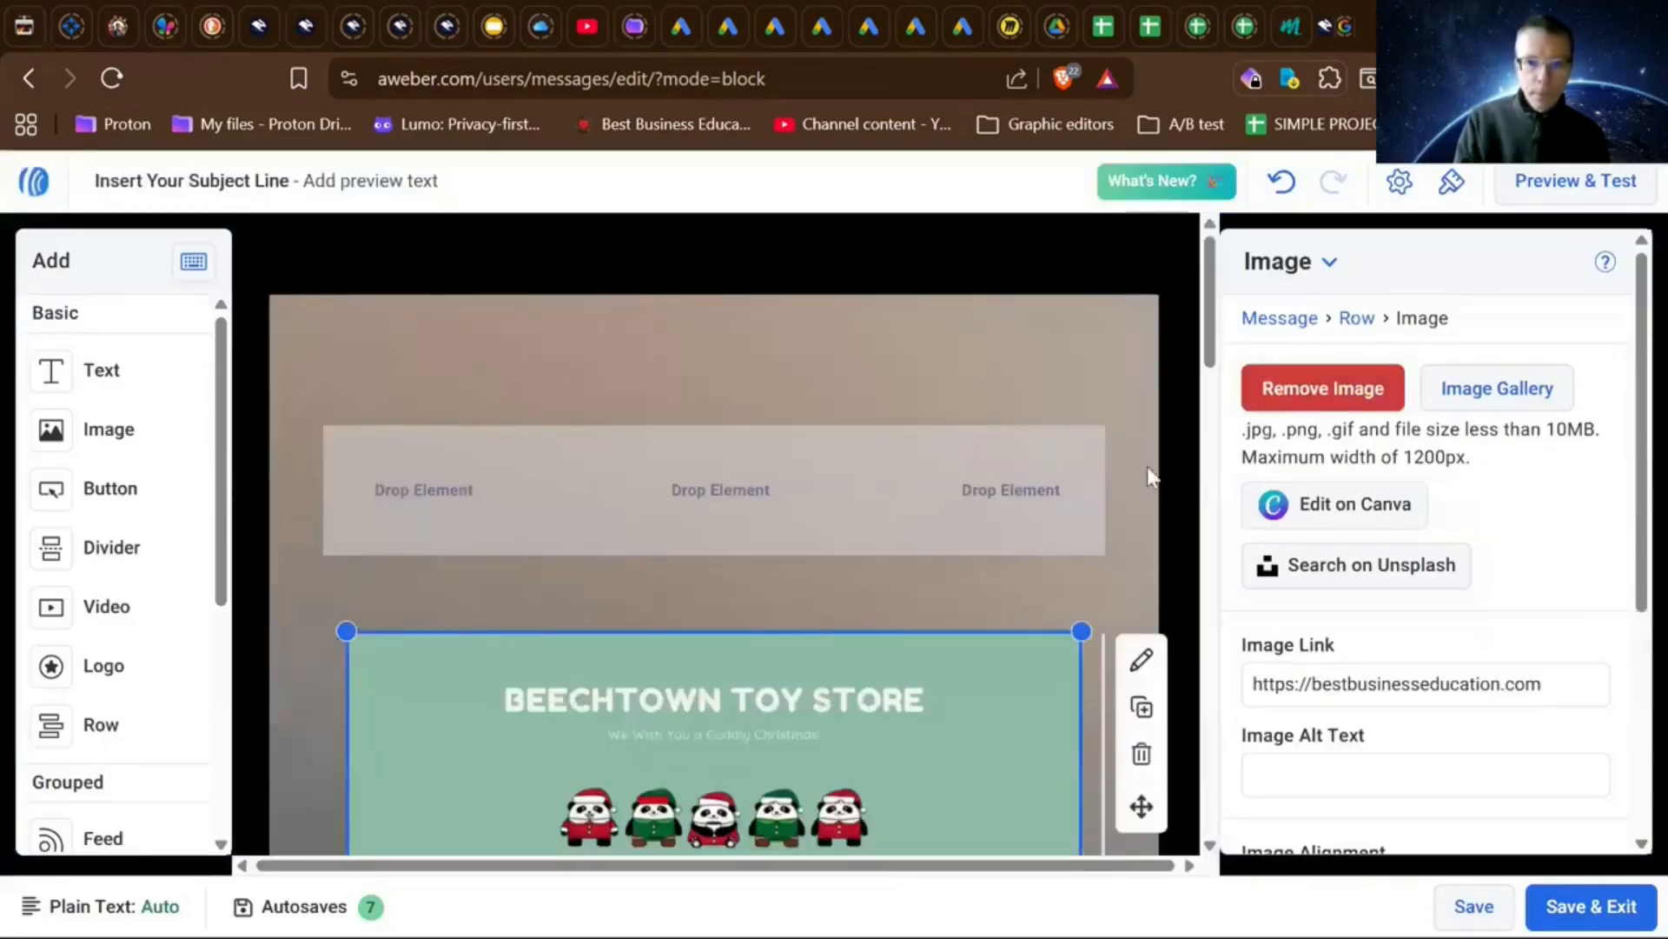
scroll(1127, 483, "down", 3)
scroll(982, 608, "down", 2)
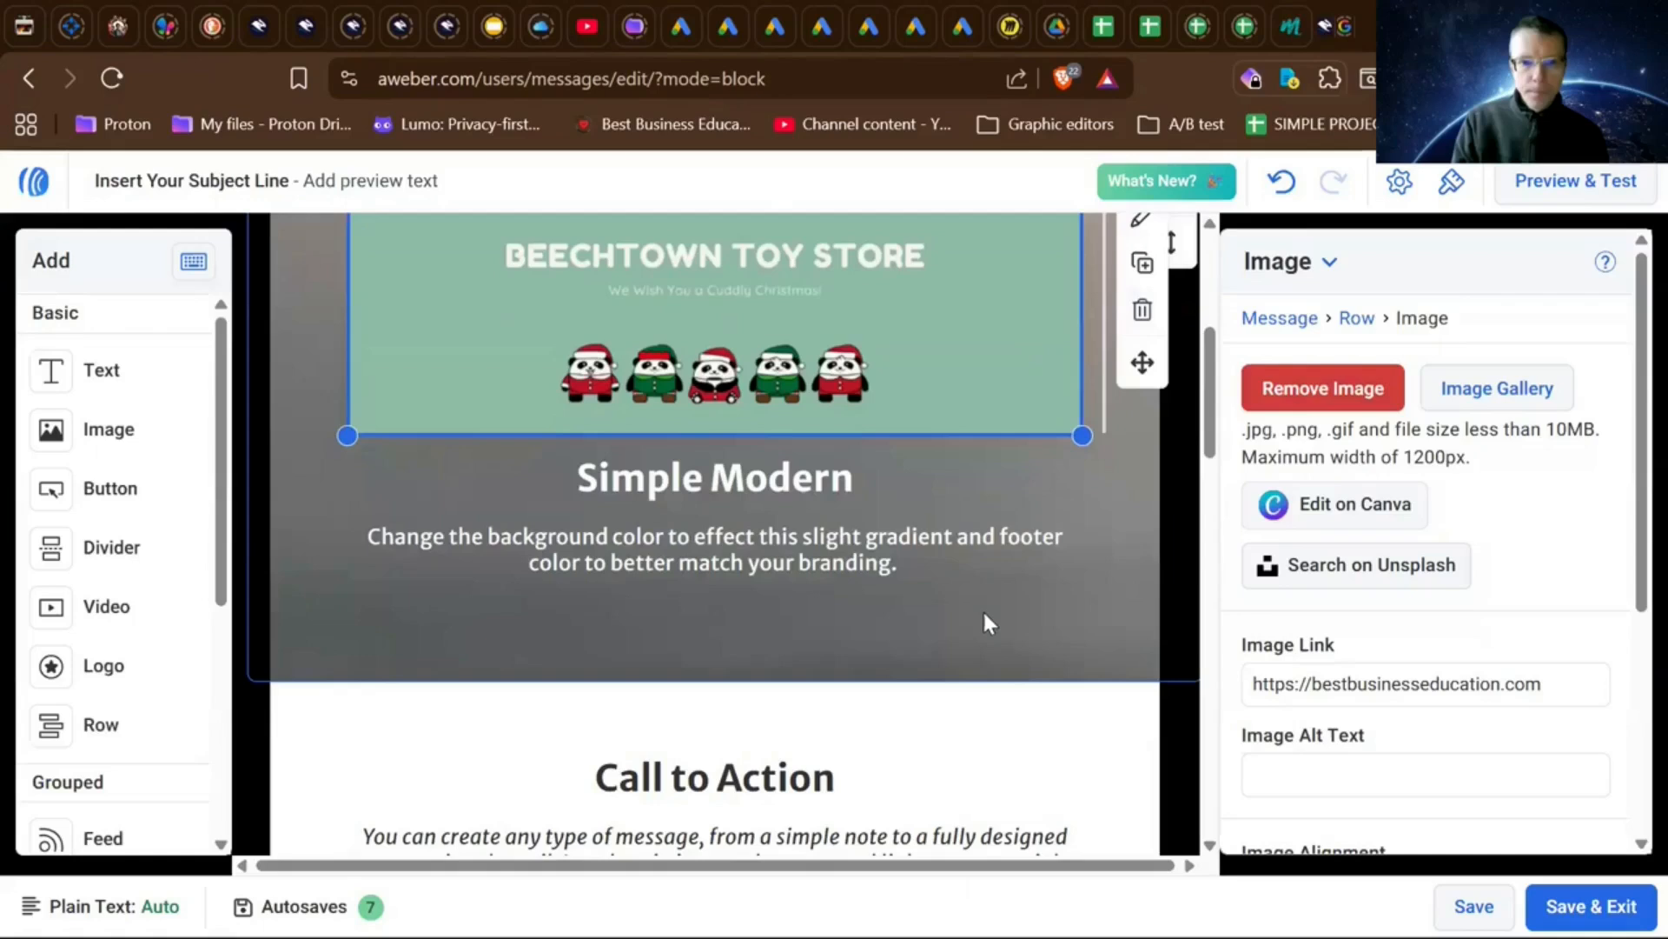
scroll(982, 608, "up", 3)
left_click(866, 431)
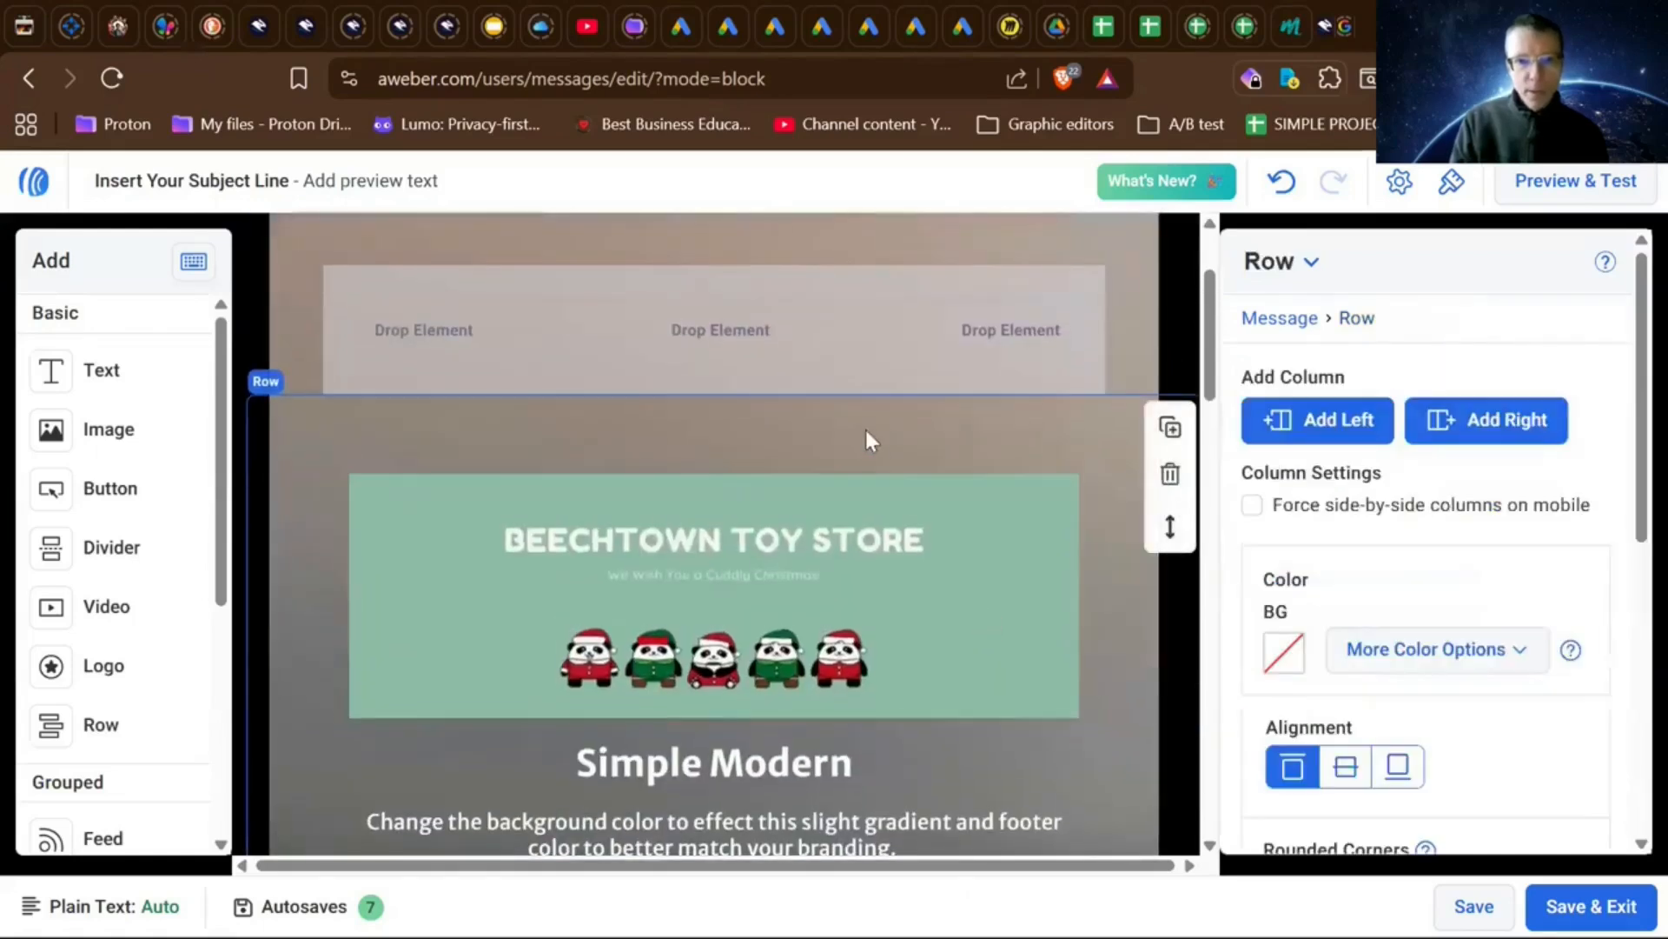
- Delete the empty three-column row above the Beechtown Toy Store banner
scroll(805, 584, "down", 3)
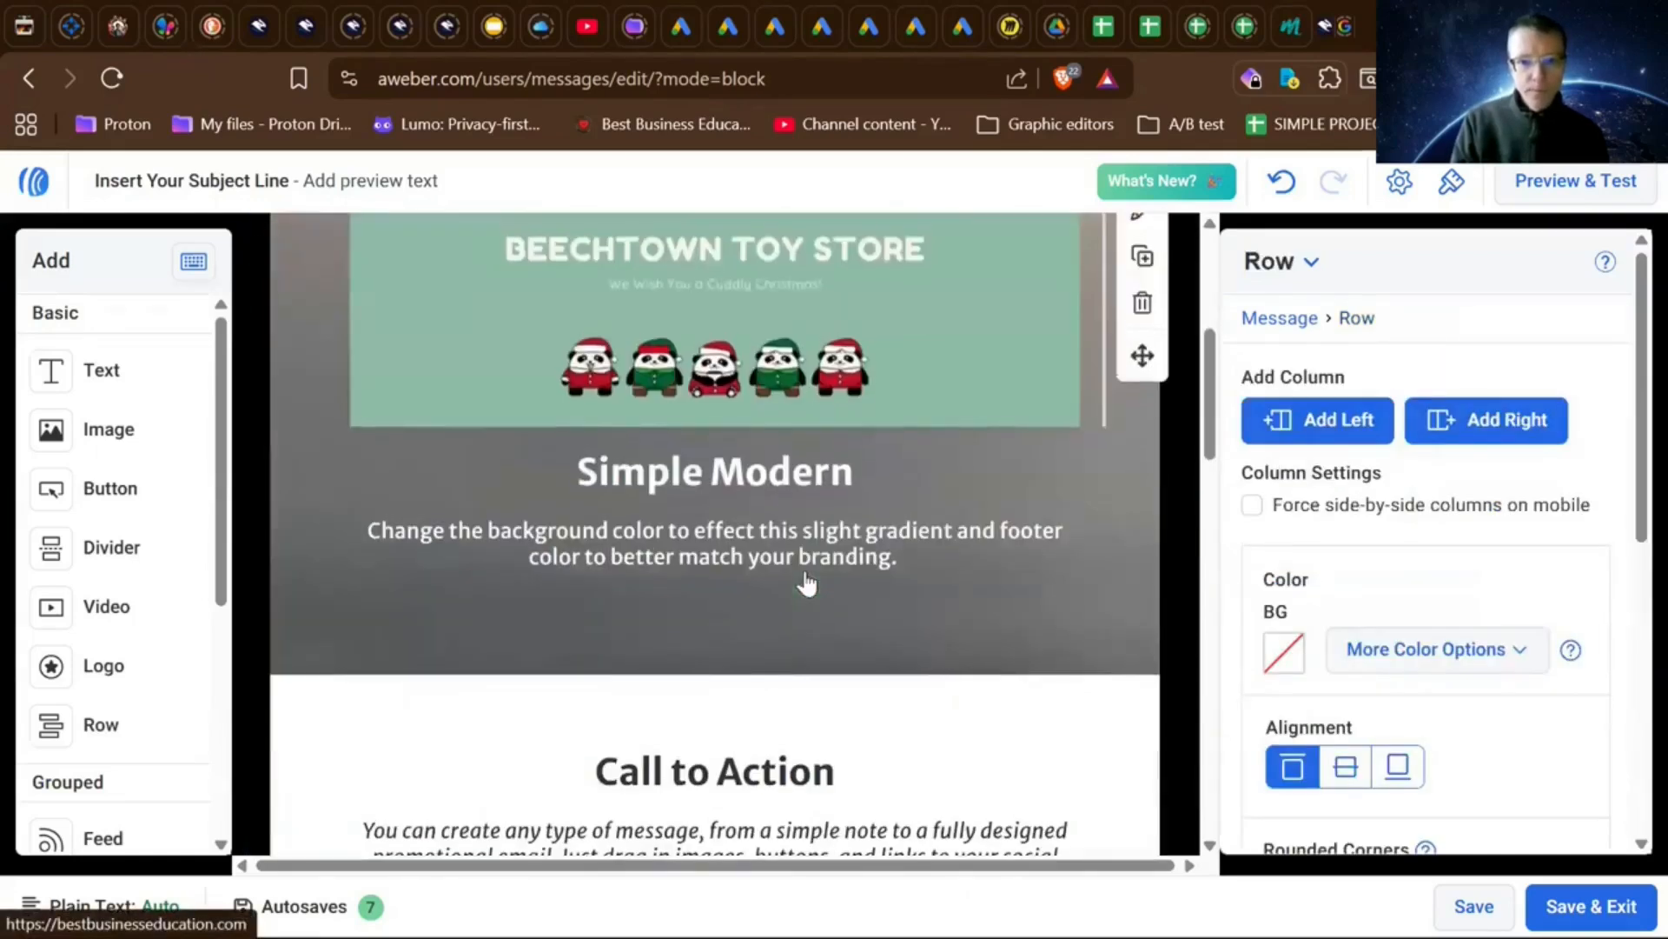
scroll(804, 584, "up", 2)
scroll(791, 416, "up", 2)
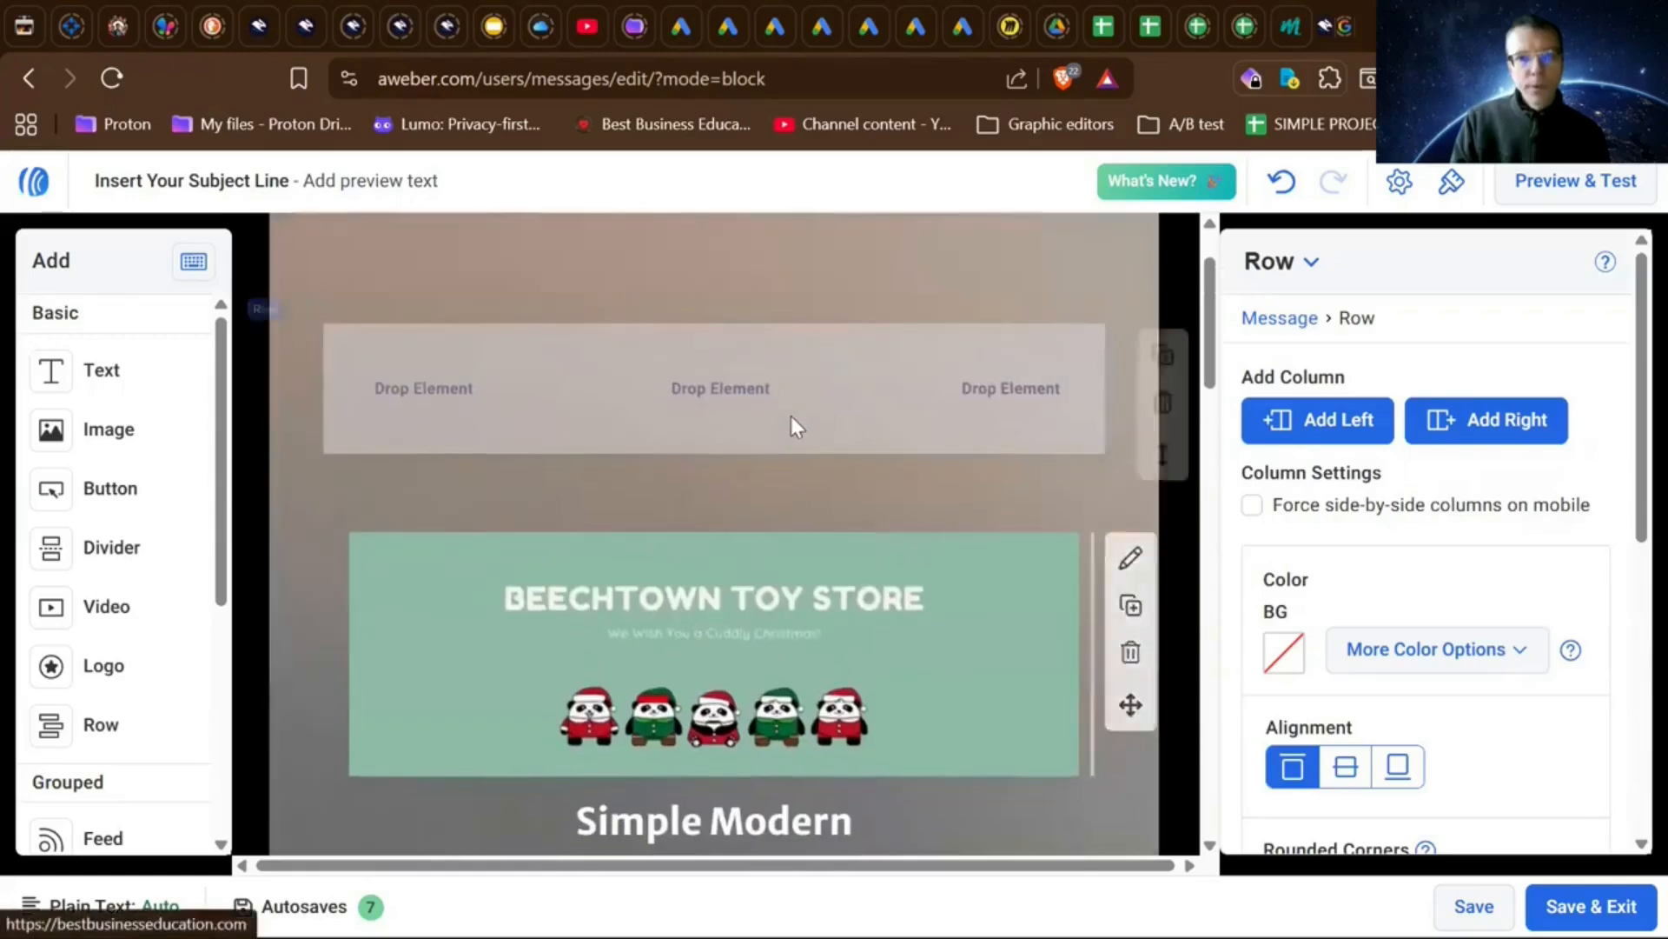
left_click(791, 415)
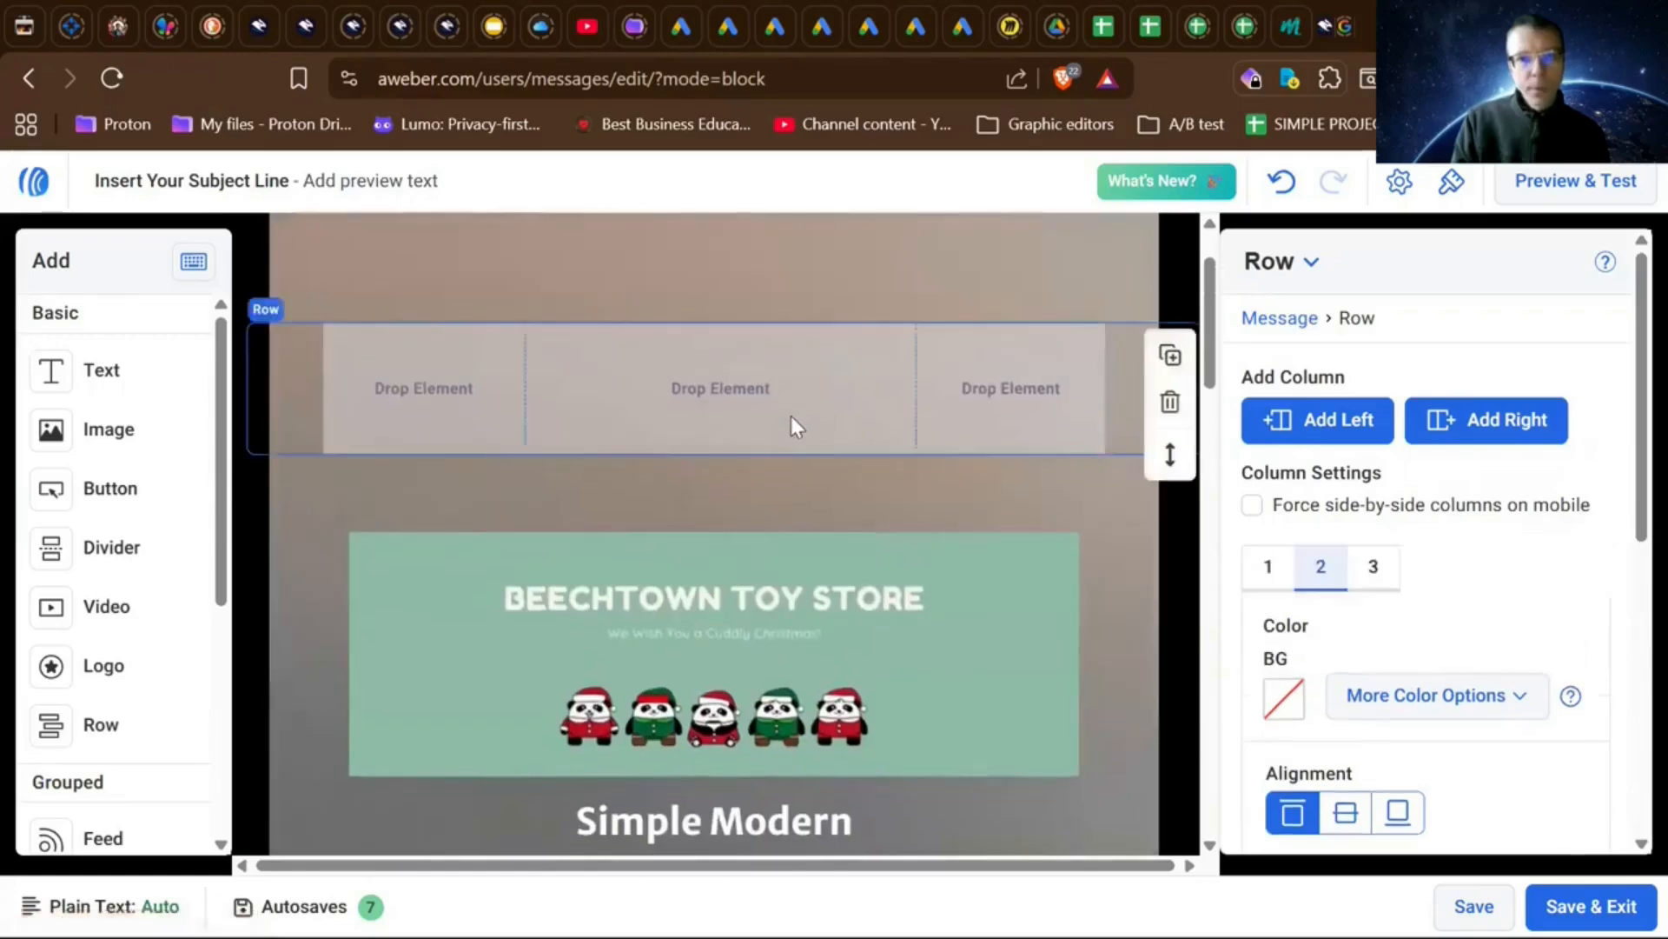
left_click(1170, 404)
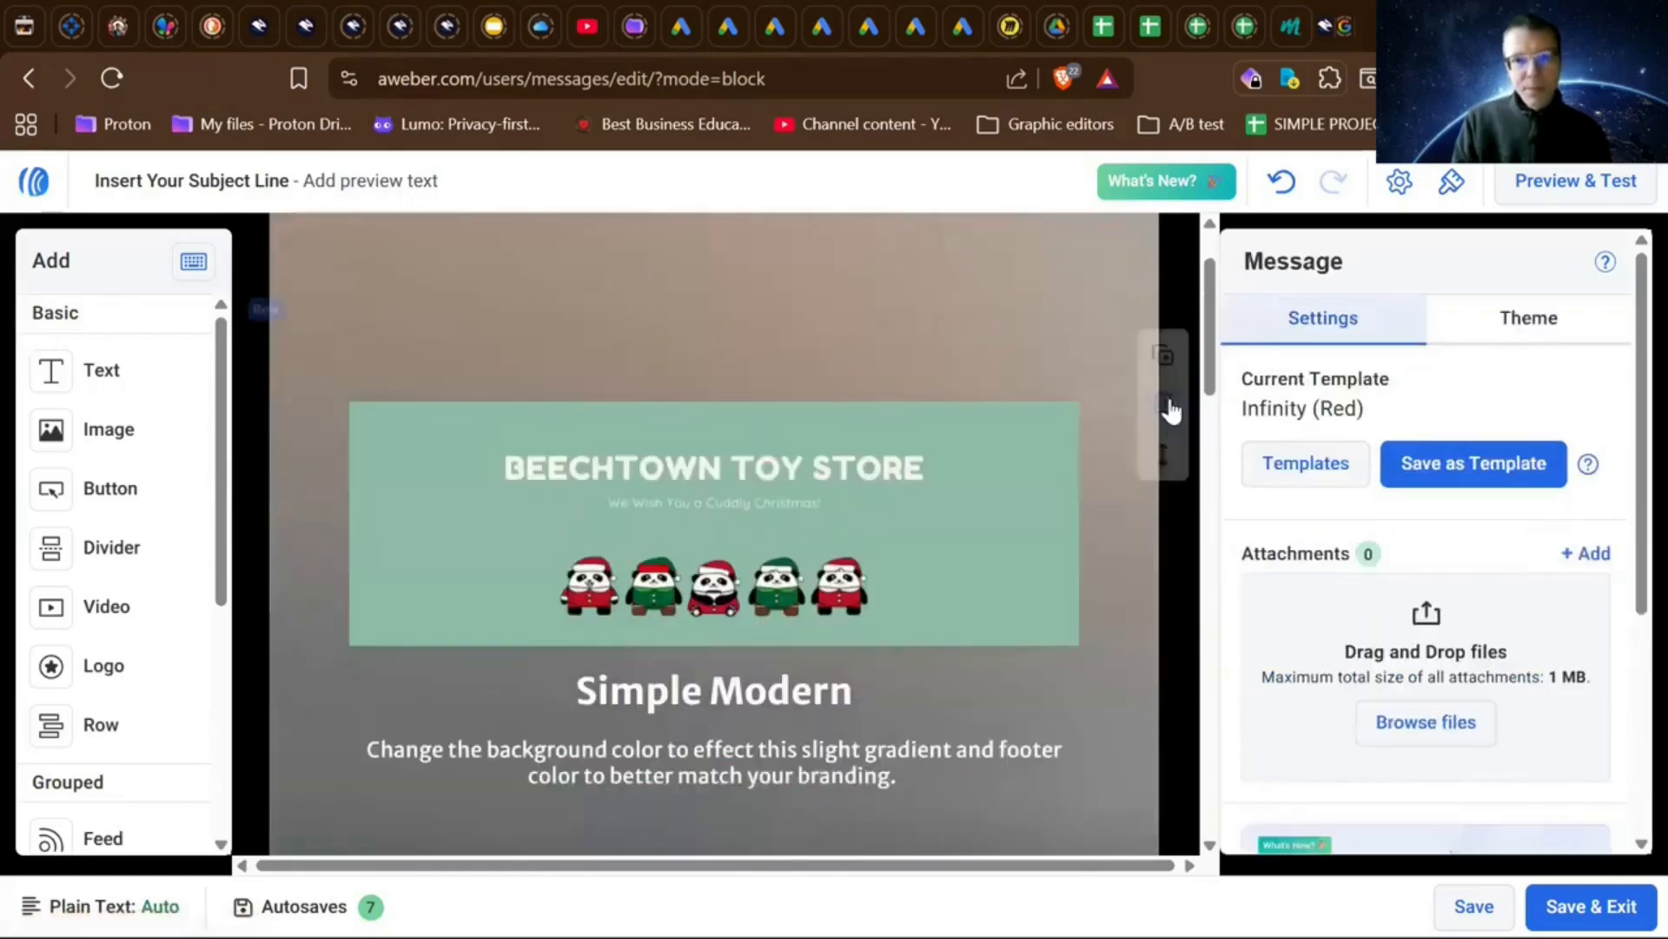
- Review the whole message layout, from the banner row through the Call to Action and Features sections to the Contact Us footer
left_click(664, 352)
scroll(707, 670, "down", 5)
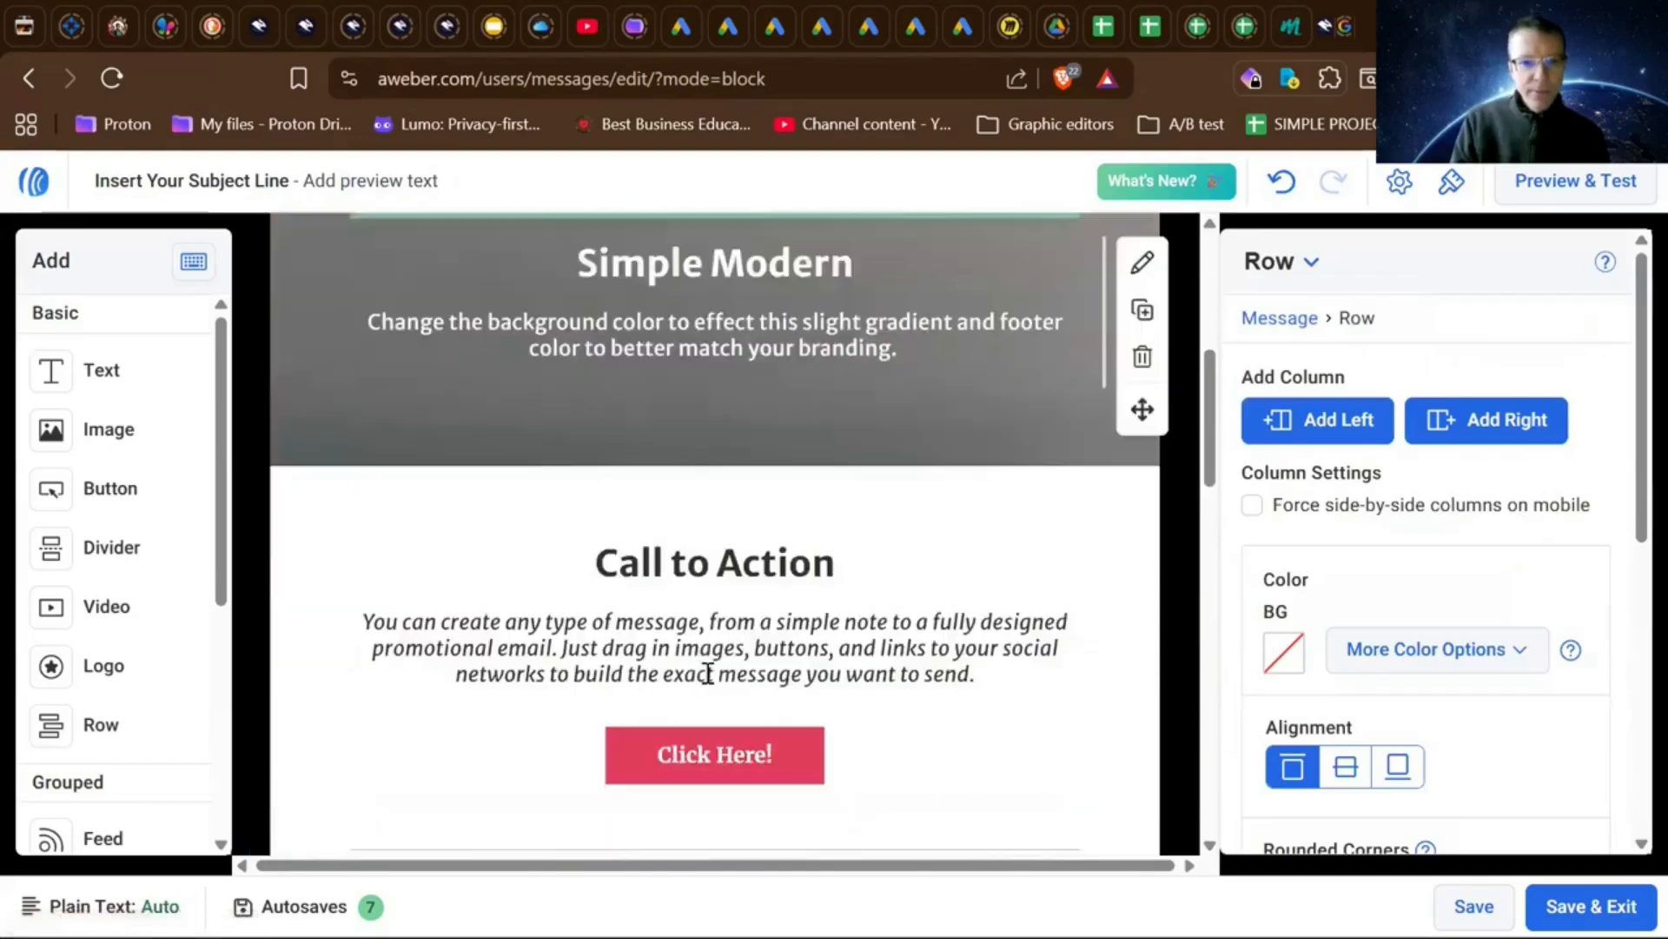
scroll(706, 674, "down", 2)
scroll(705, 675, "up", 7)
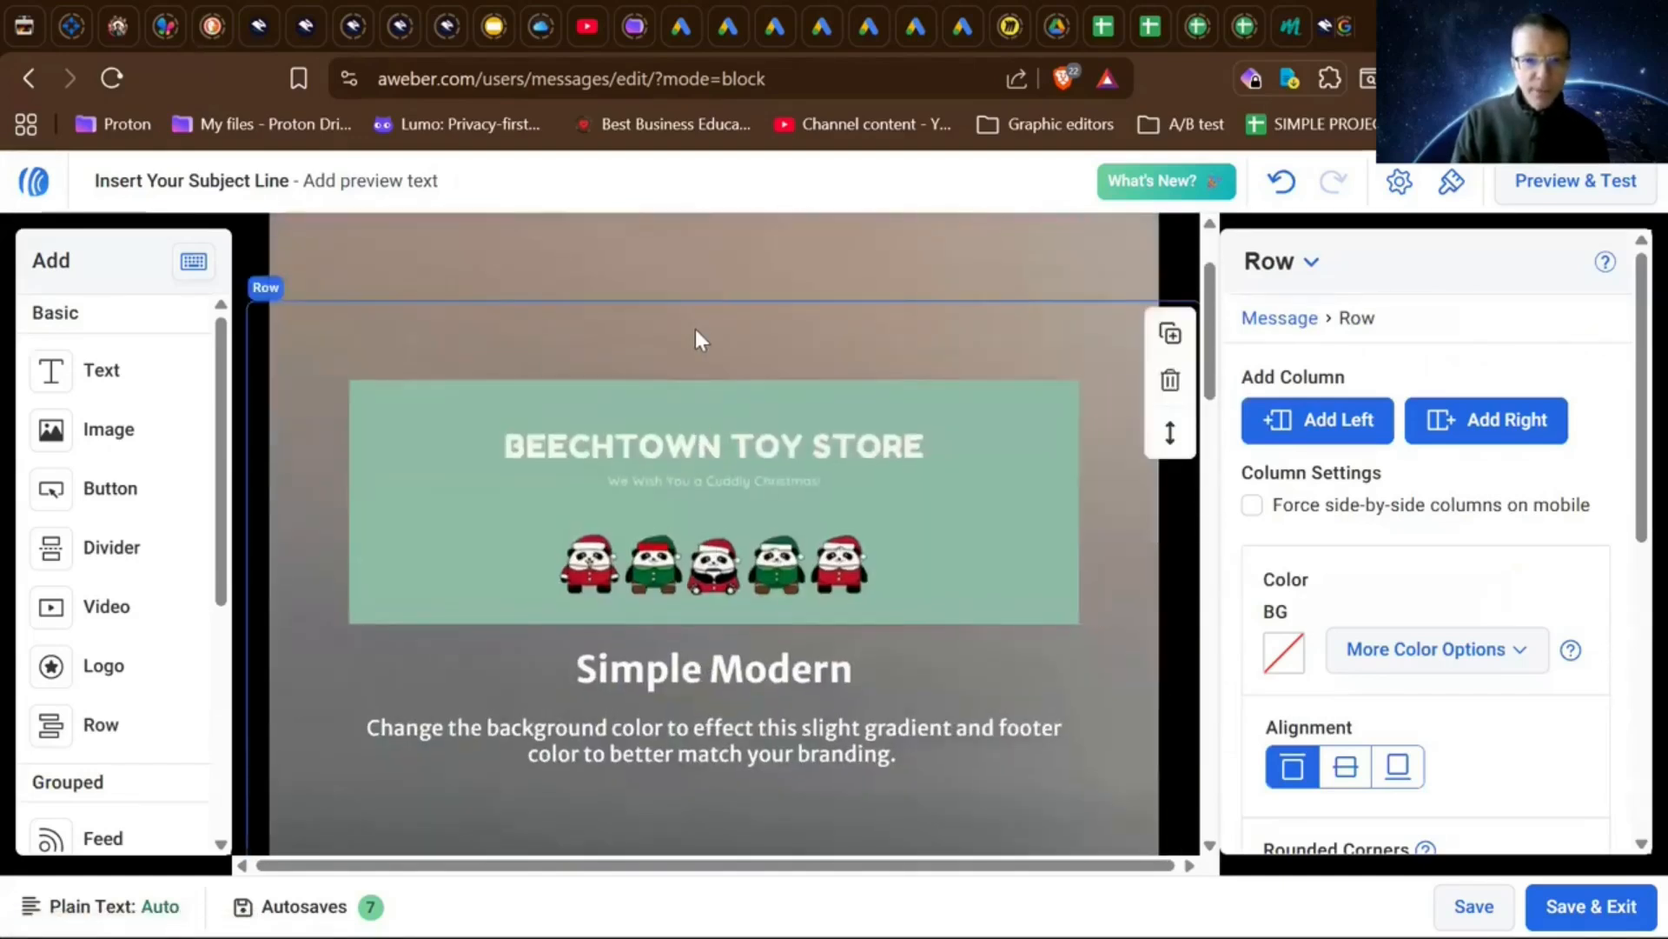
scroll(719, 578, "down", 2)
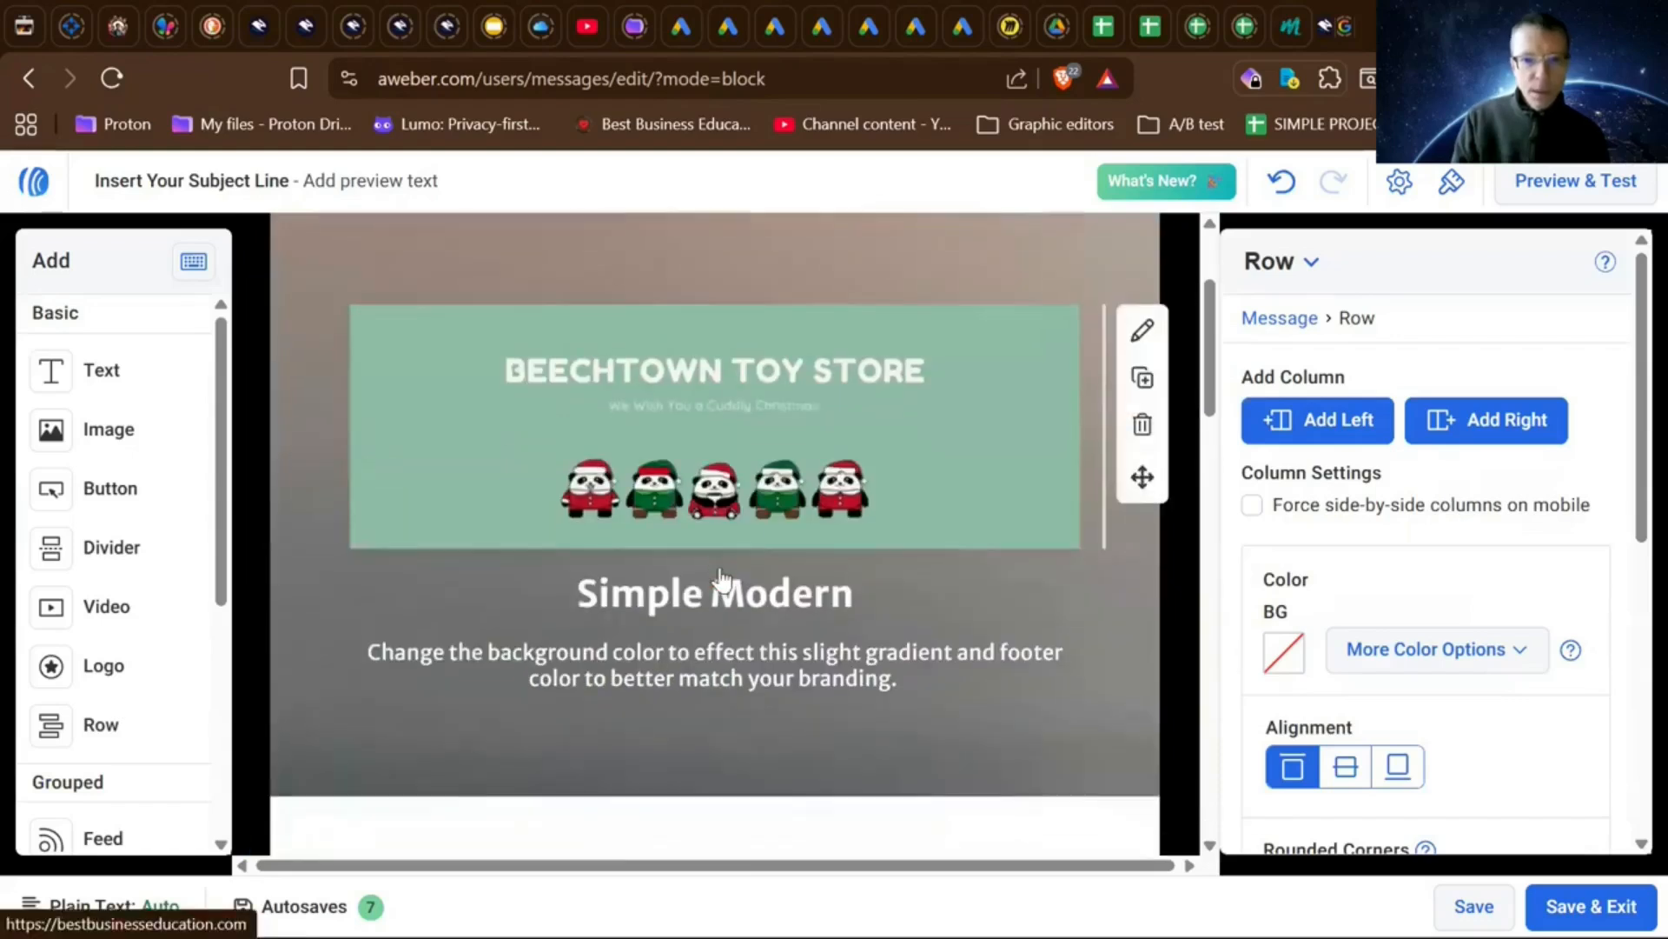
scroll(722, 579, "up", 3)
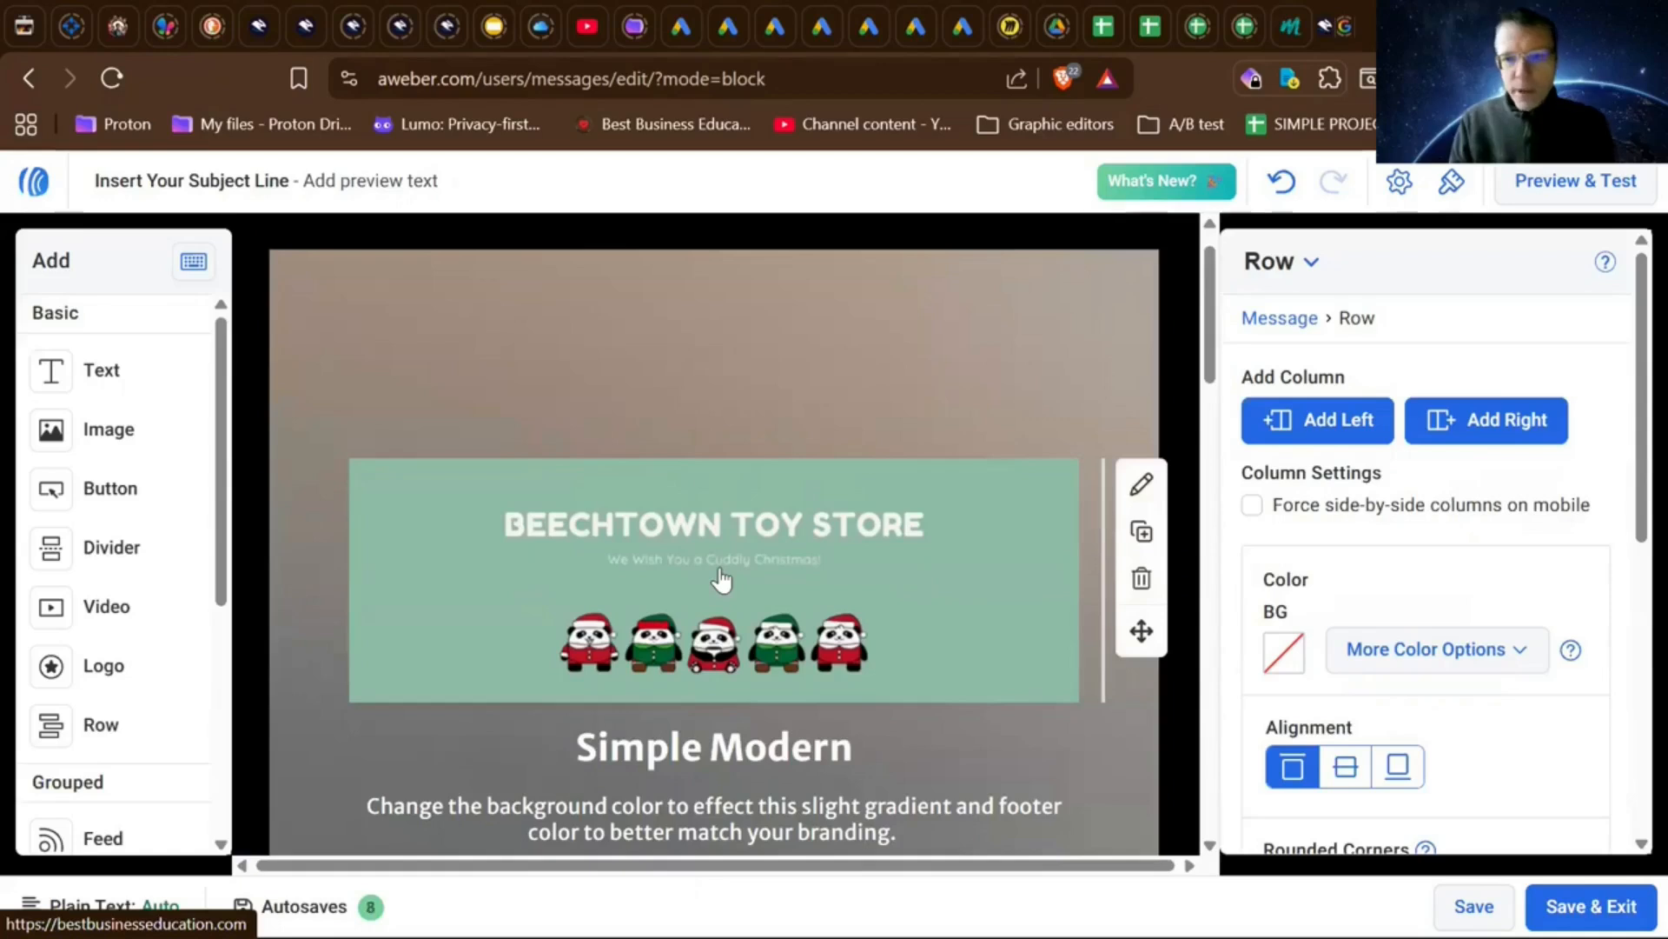
scroll(721, 580, "down", 3)
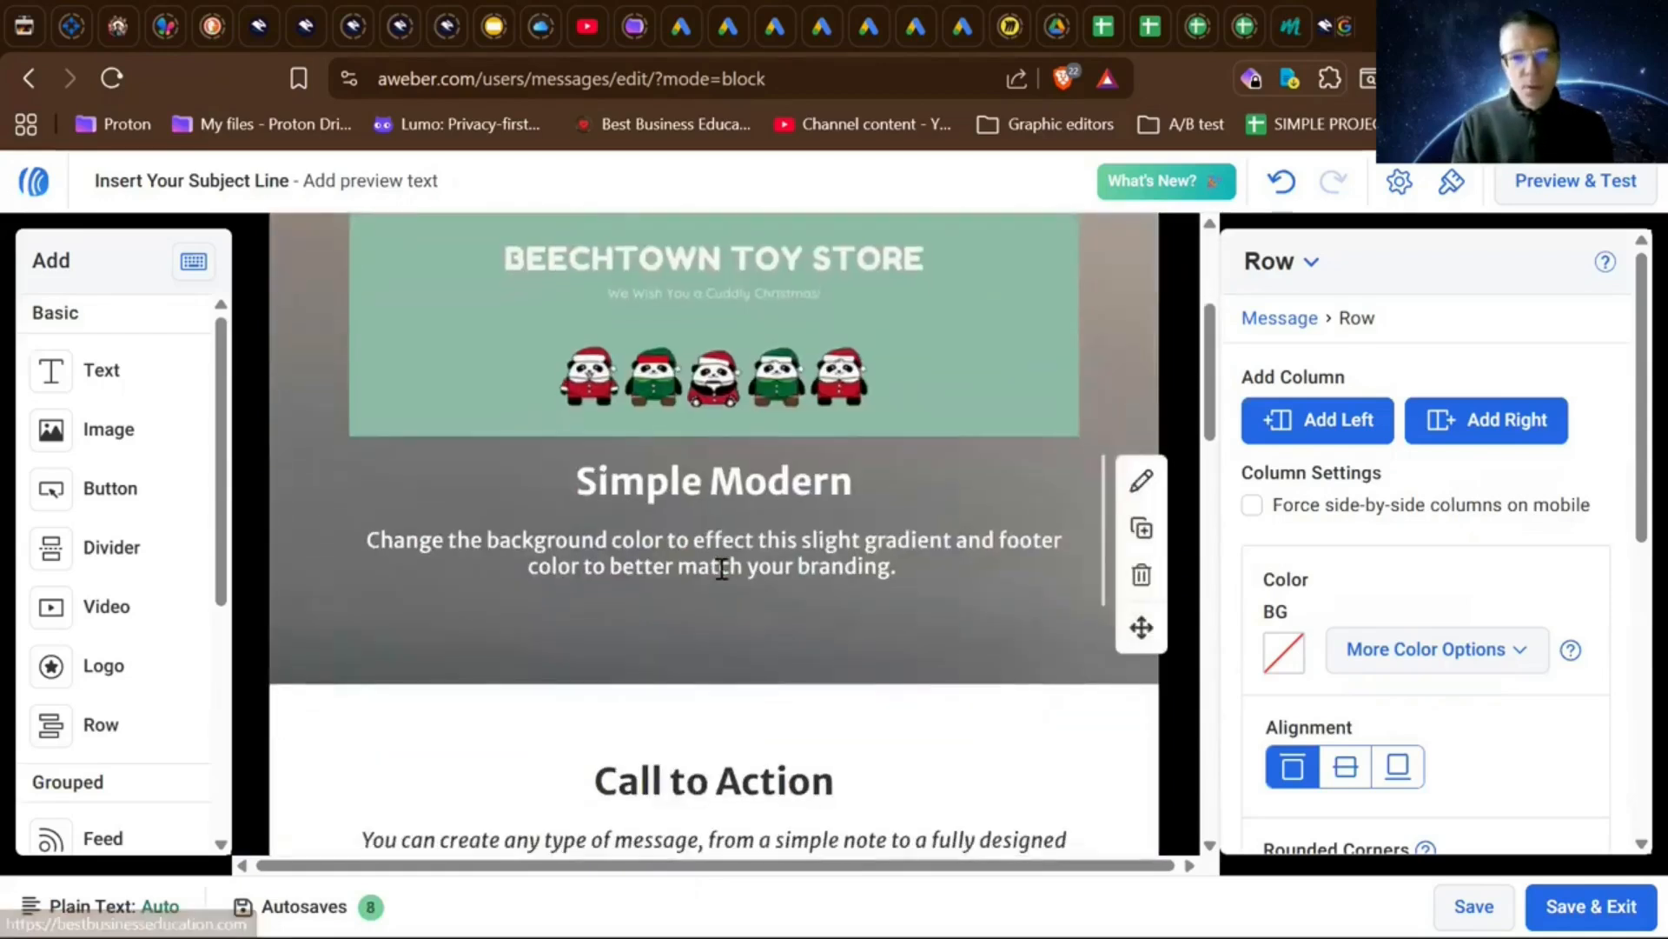
scroll(721, 579, "up", 2)
scroll(721, 580, "down", 3)
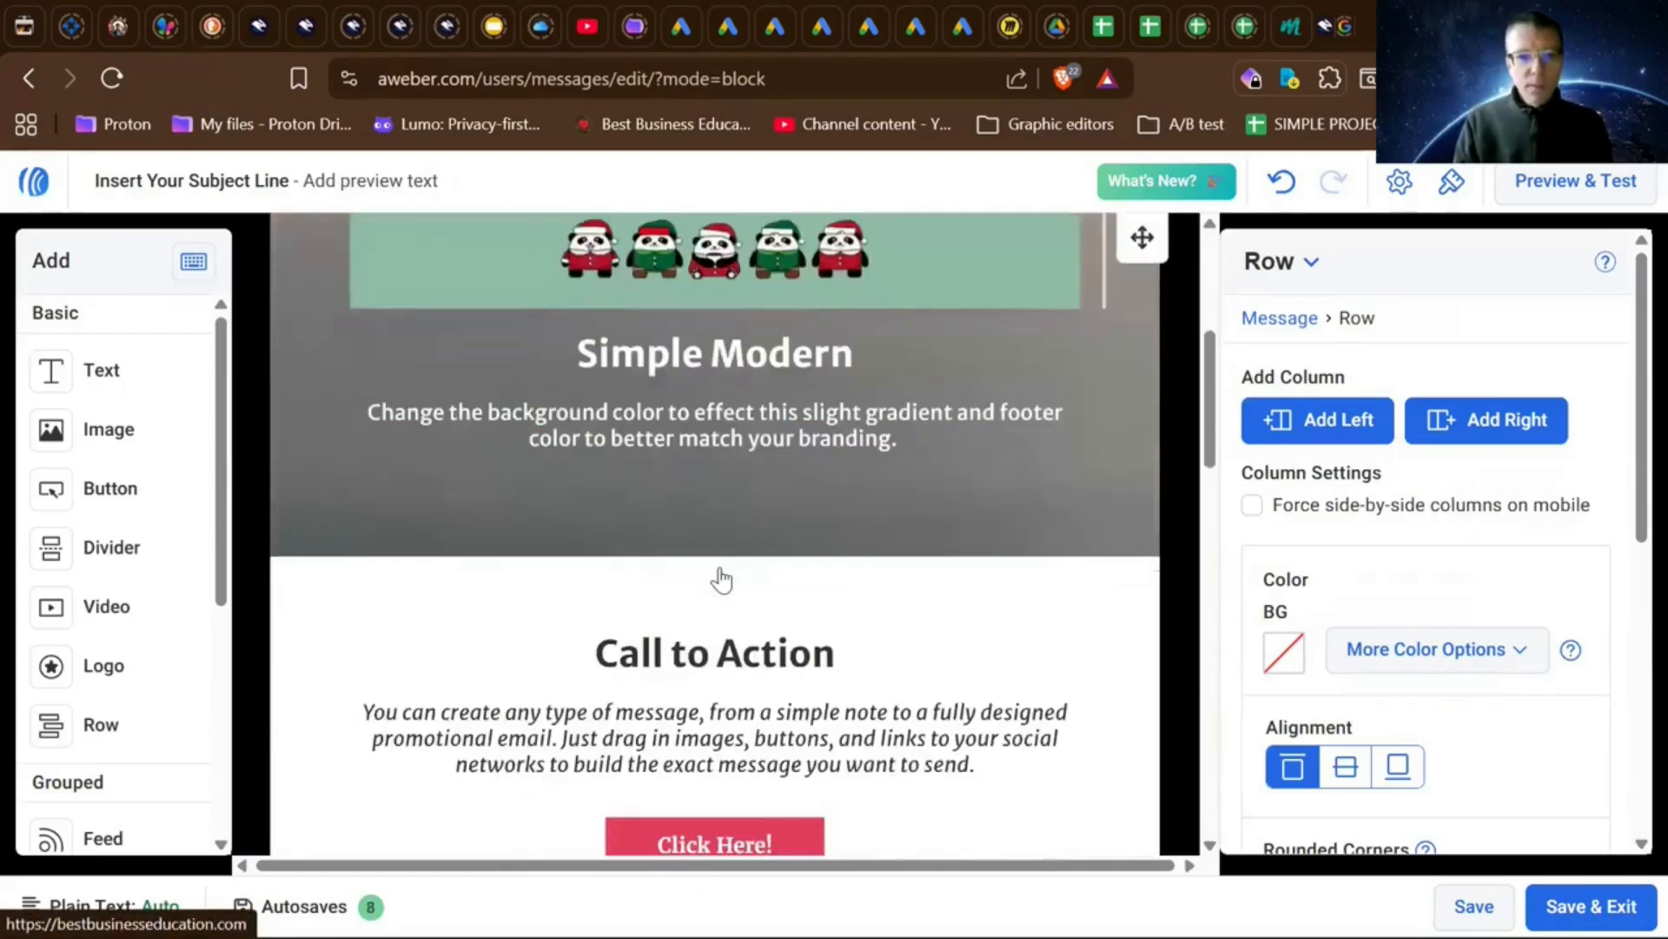
scroll(721, 580, "up", 2)
scroll(721, 580, "down", 4)
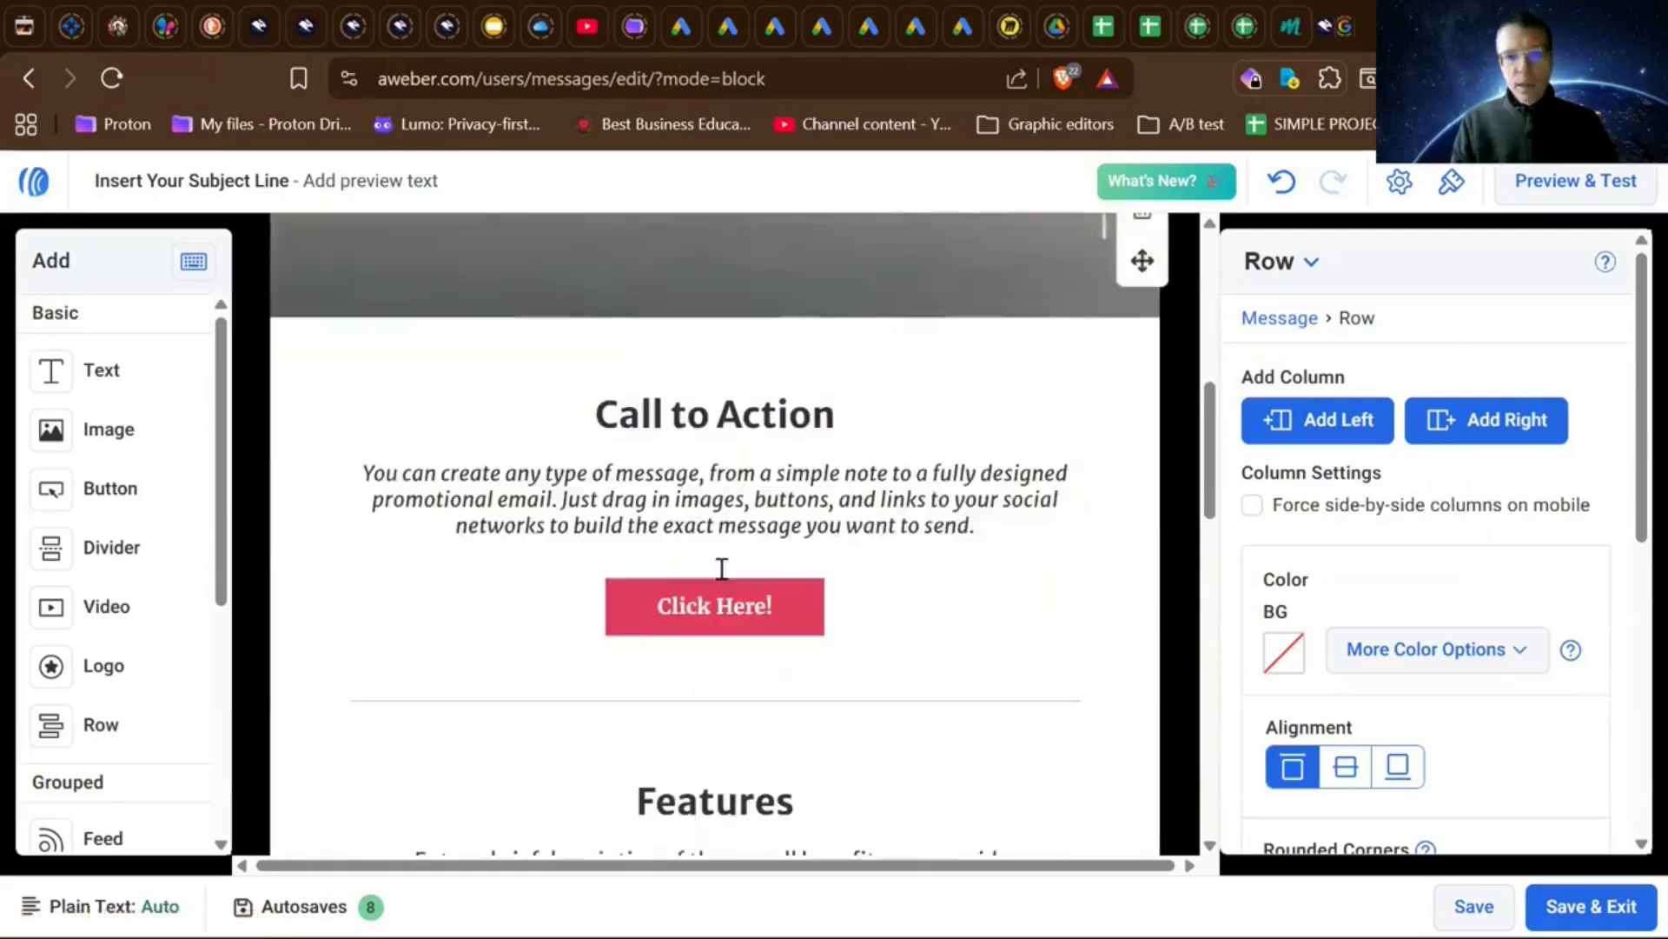
scroll(721, 579, "down", 5)
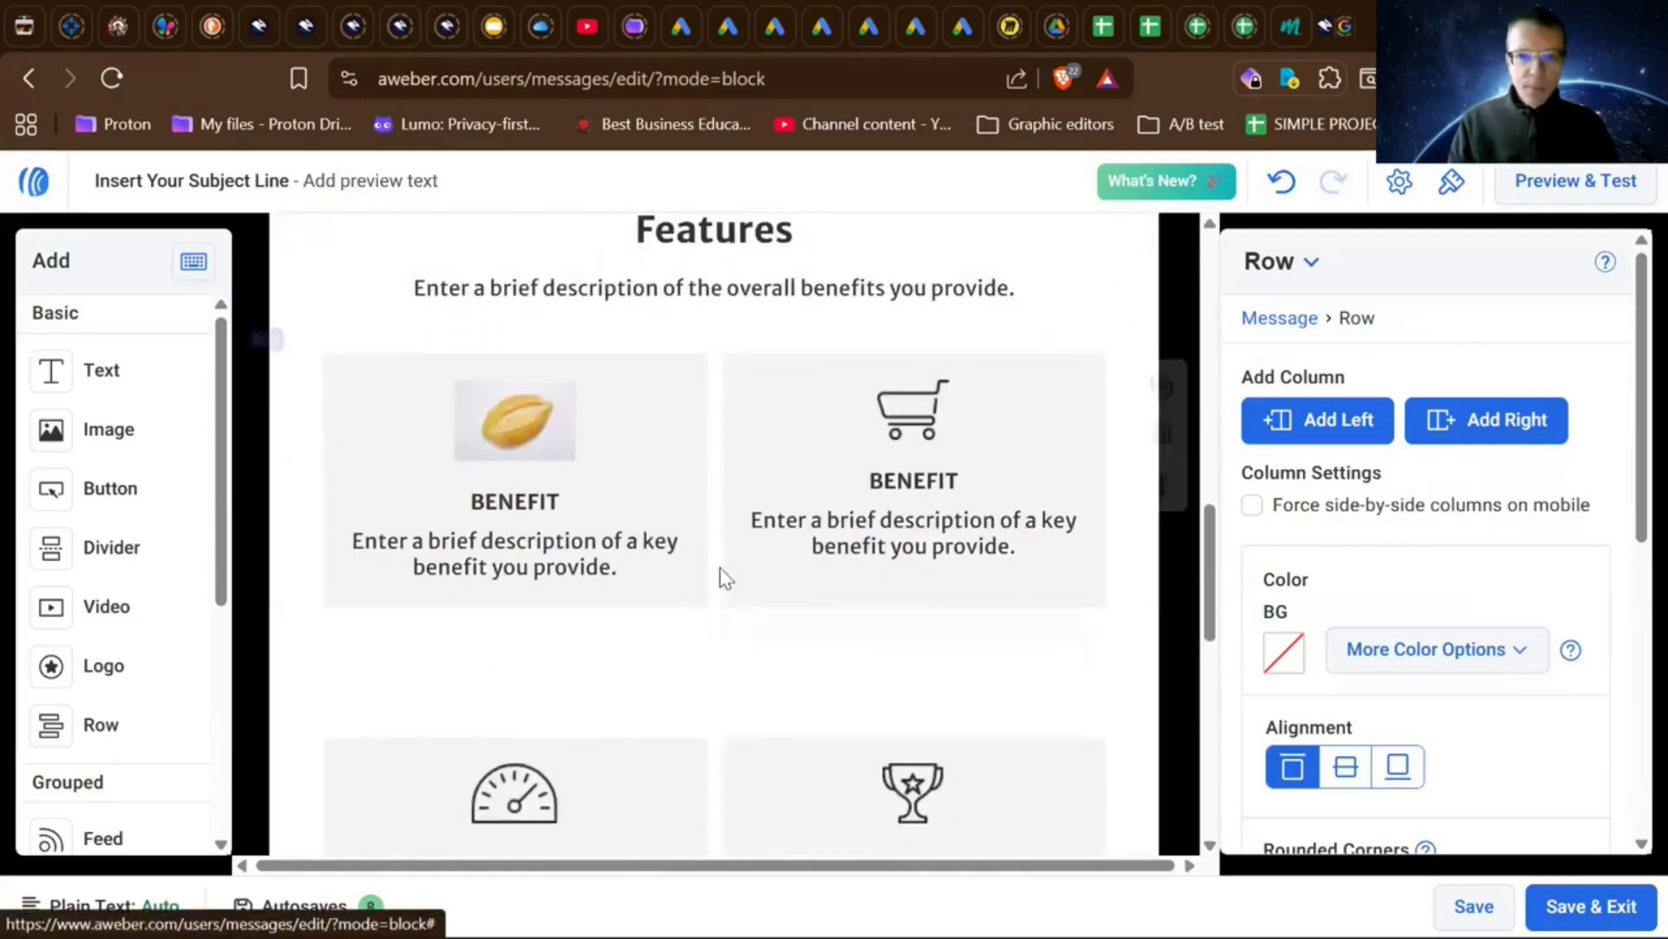
scroll(721, 578, "down", 5)
scroll(720, 574, "down", 5)
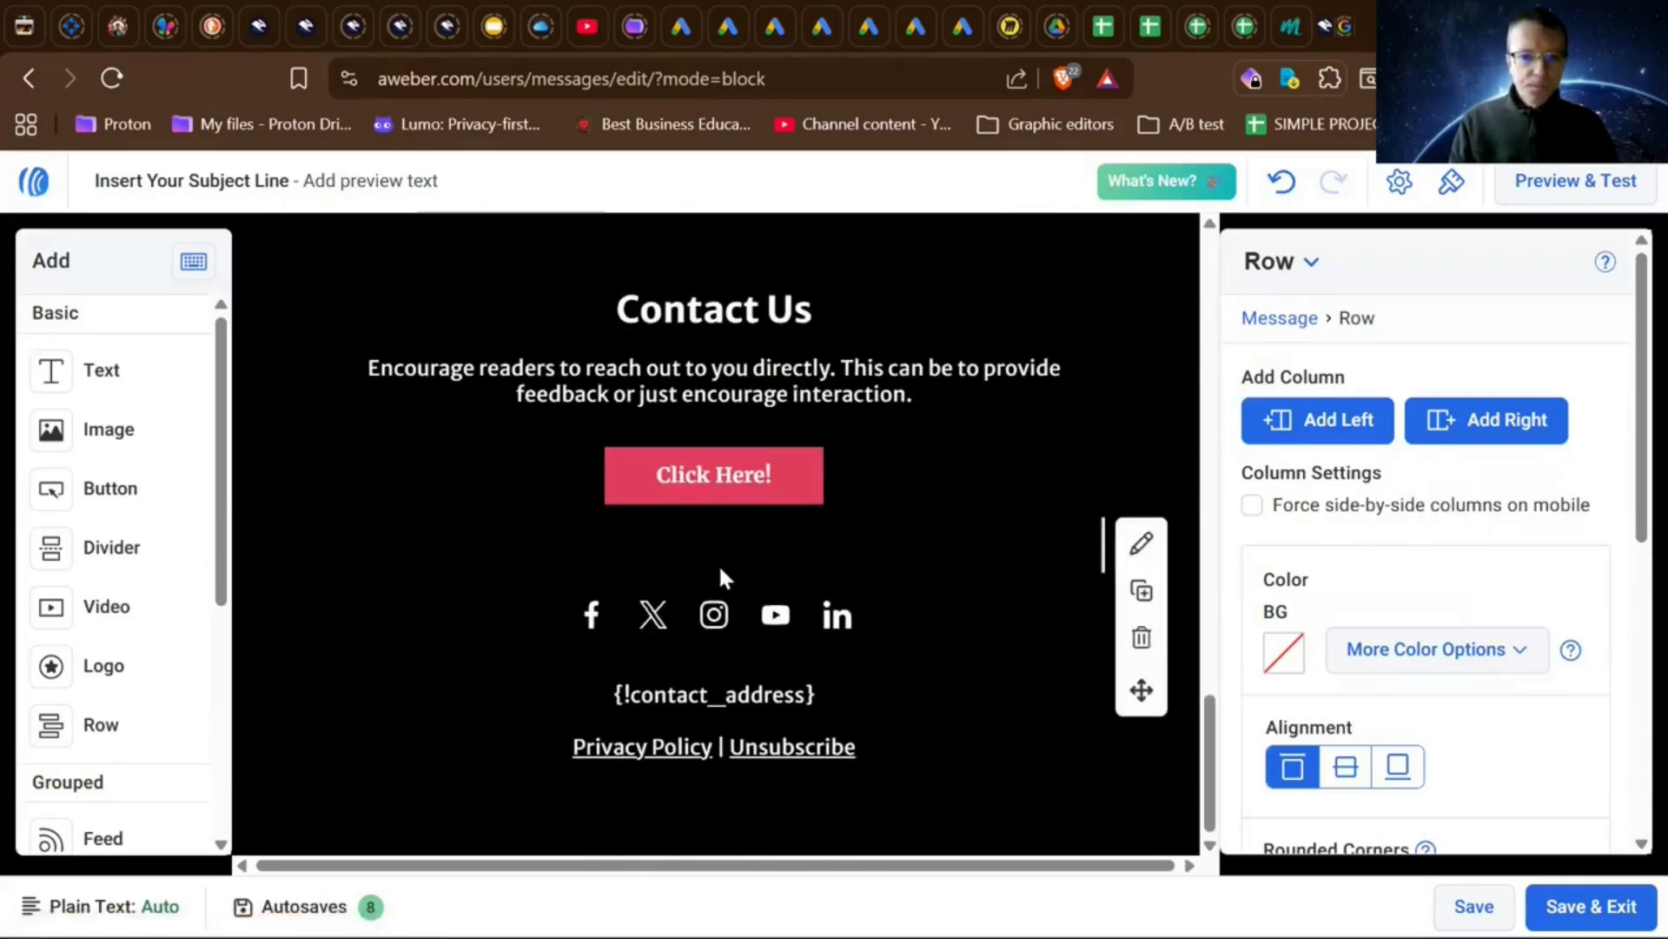
scroll(721, 575, "up", 1)
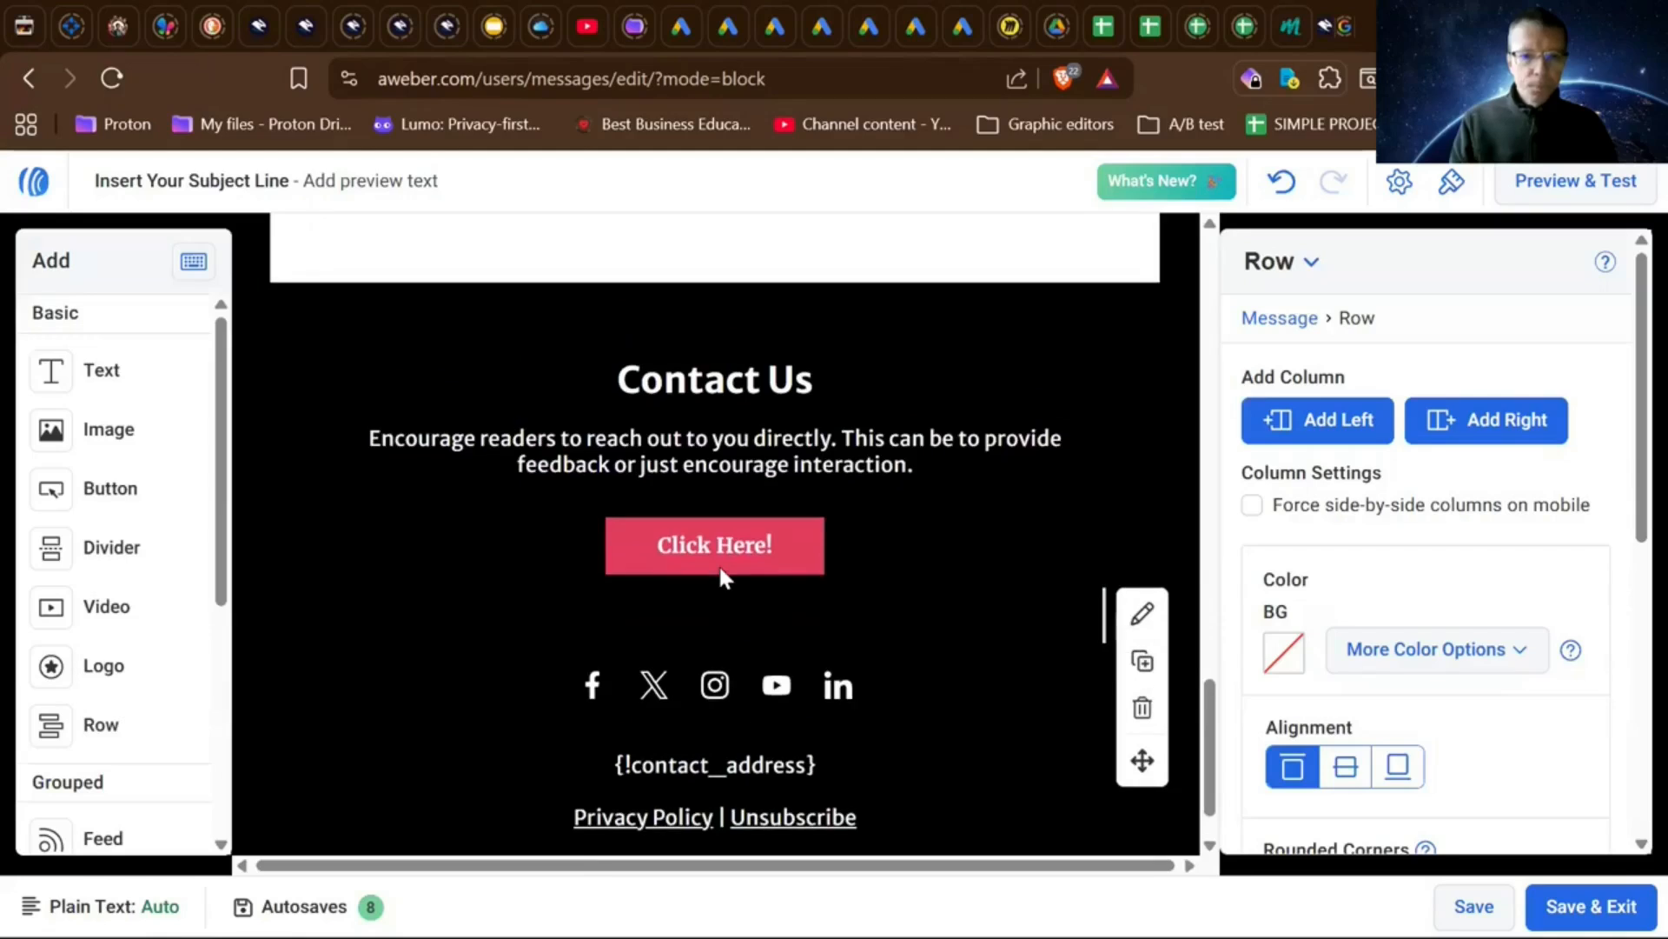
scroll(720, 569, "up", 5)
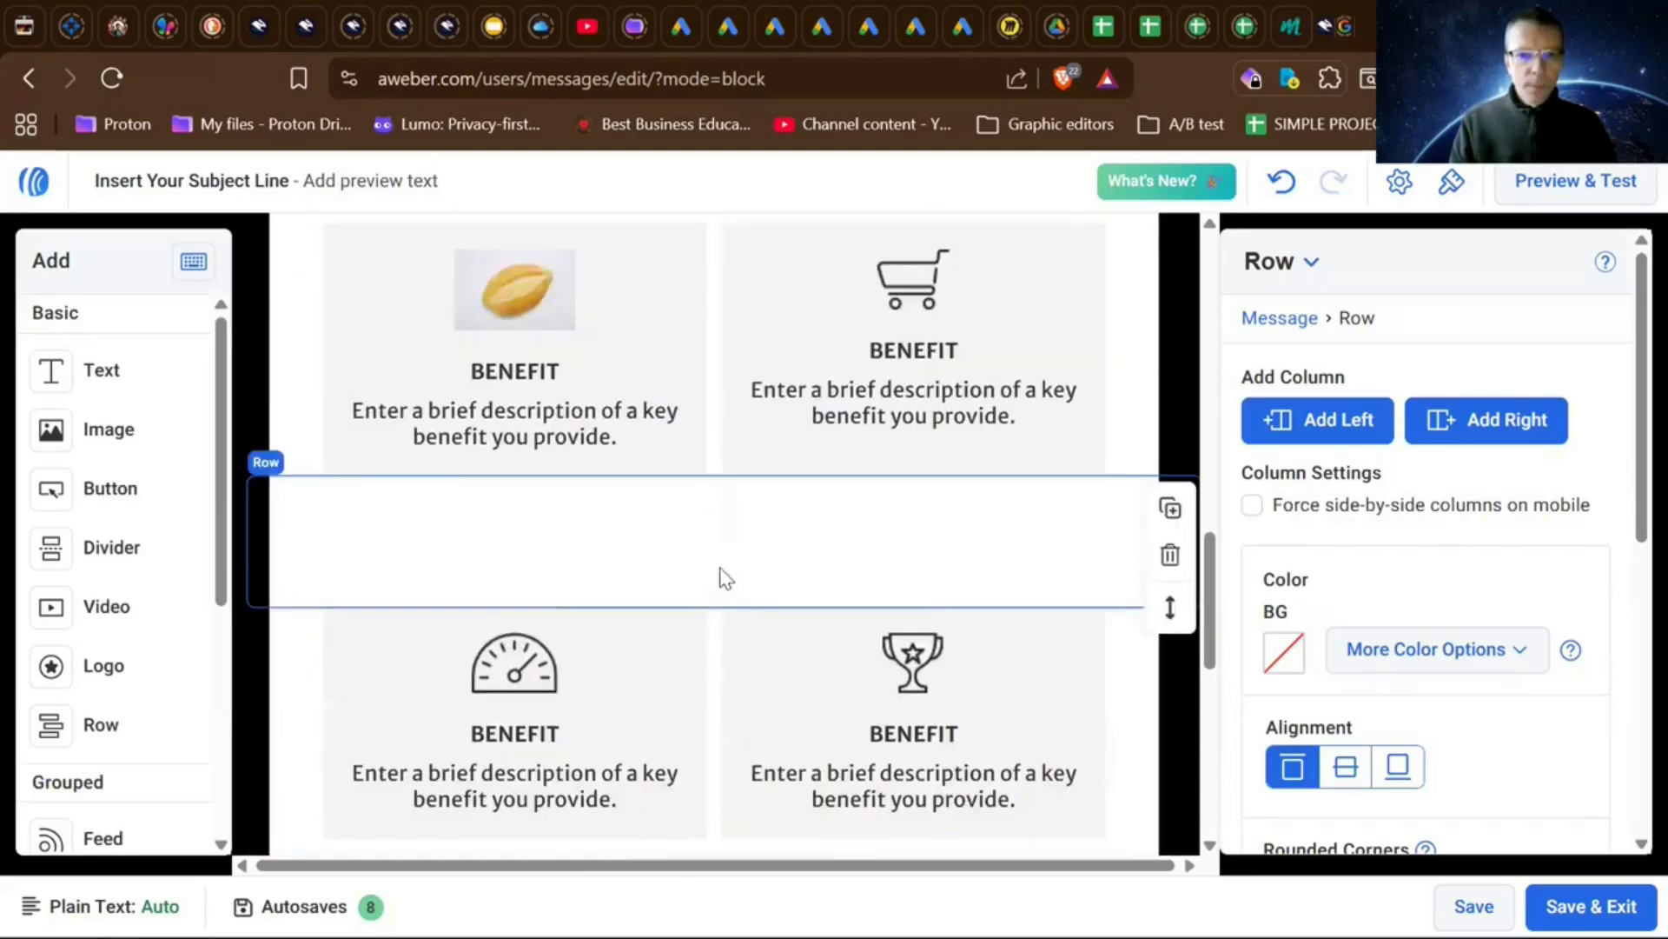
scroll(726, 578, "up", 10)
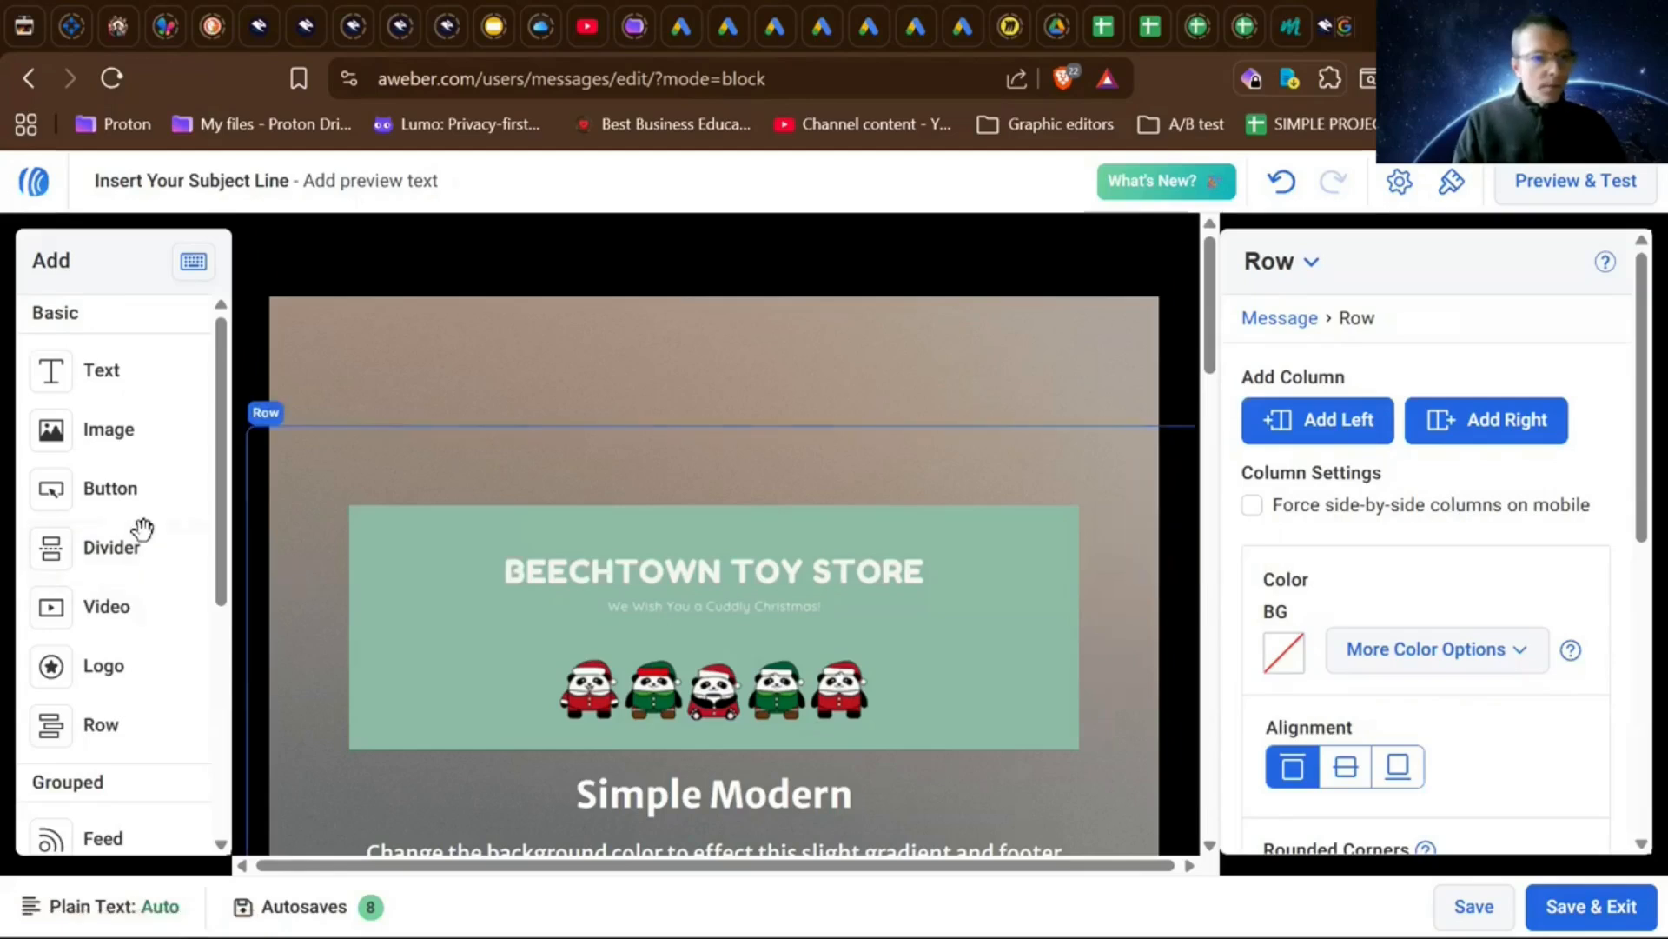
- Add an empty single-column row directly above the Beechtown Toy Store banner
scroll(142, 528, "down", 4)
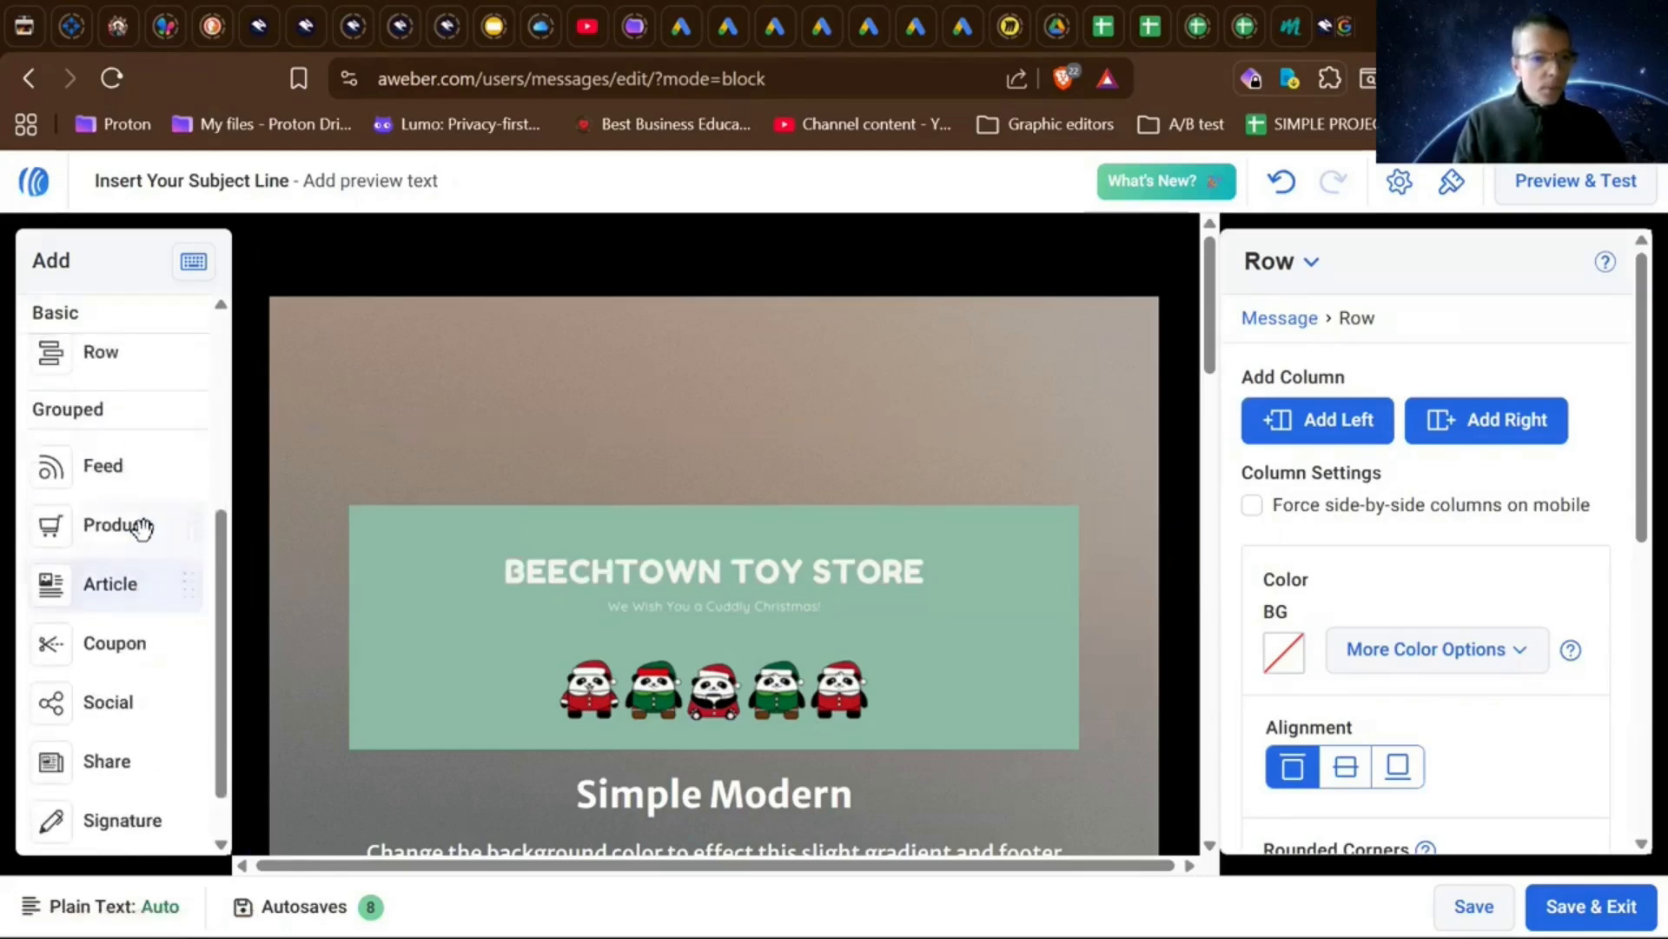
scroll(144, 531, "up", 4)
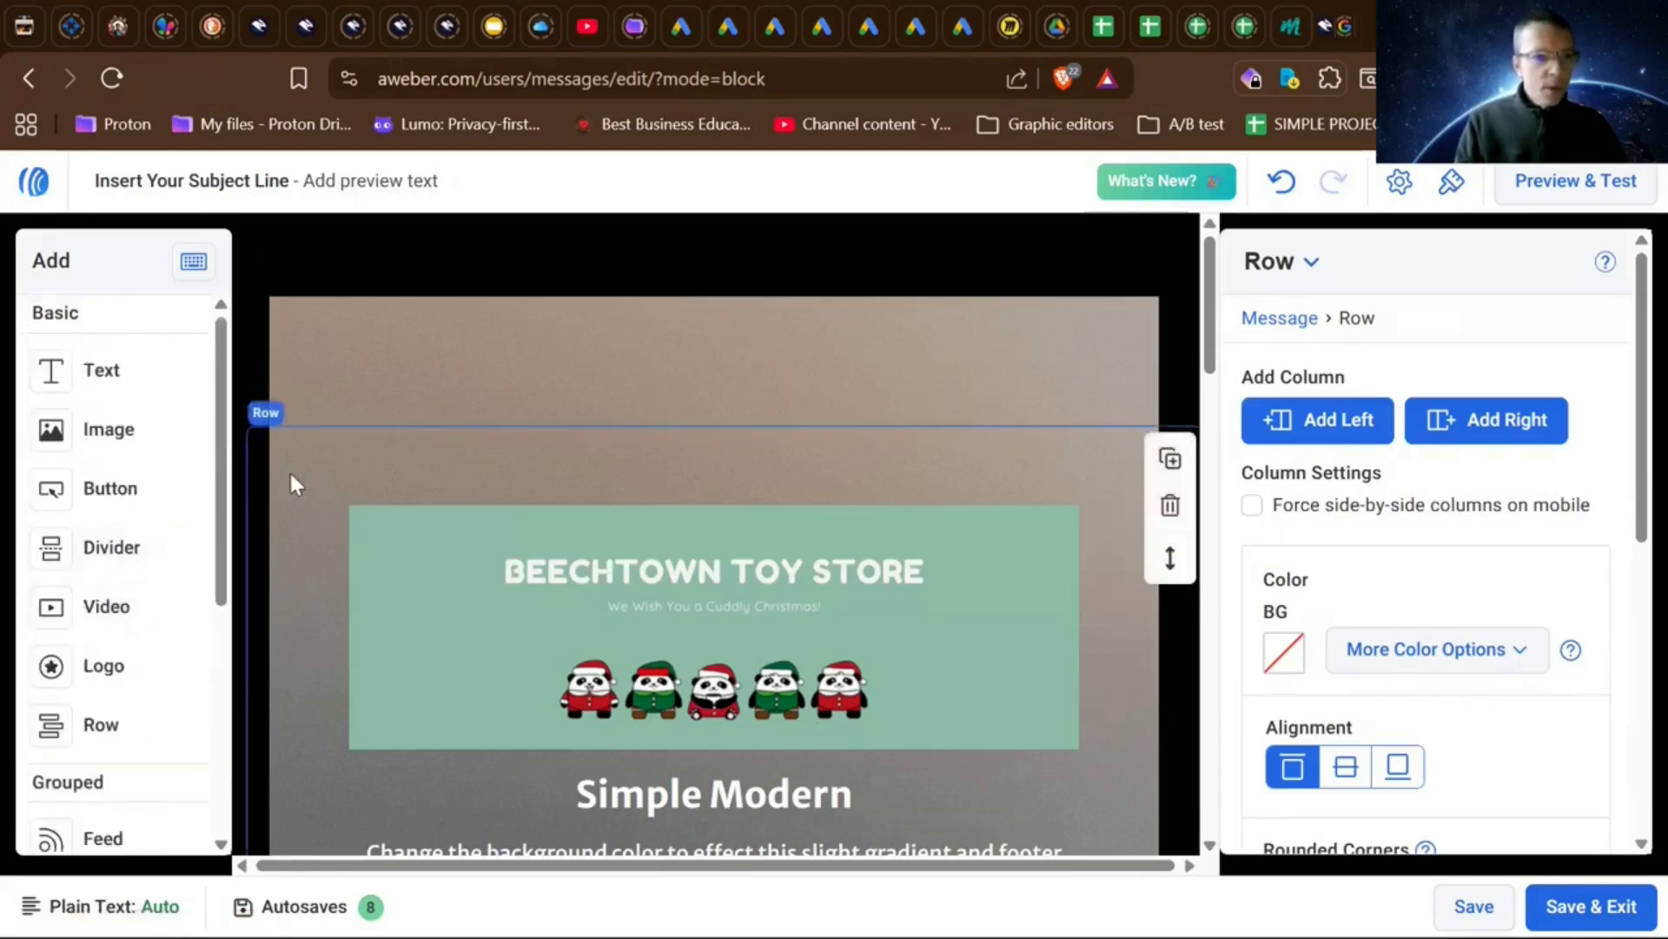
mouse_move(121, 484)
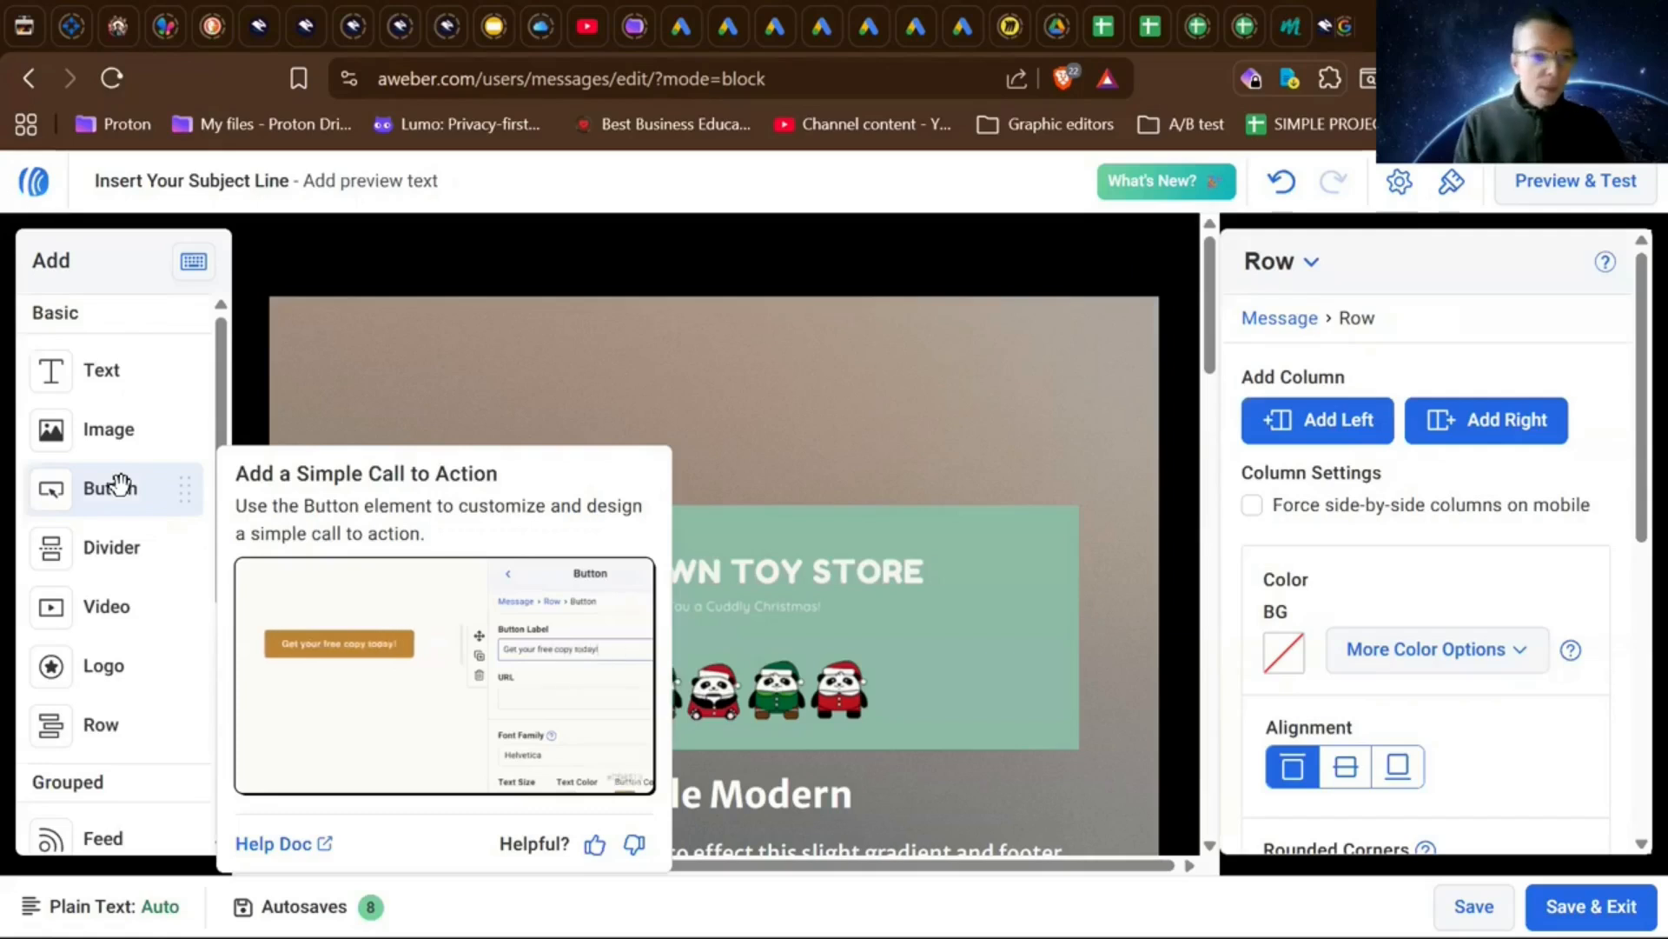
mouse_move(110, 554)
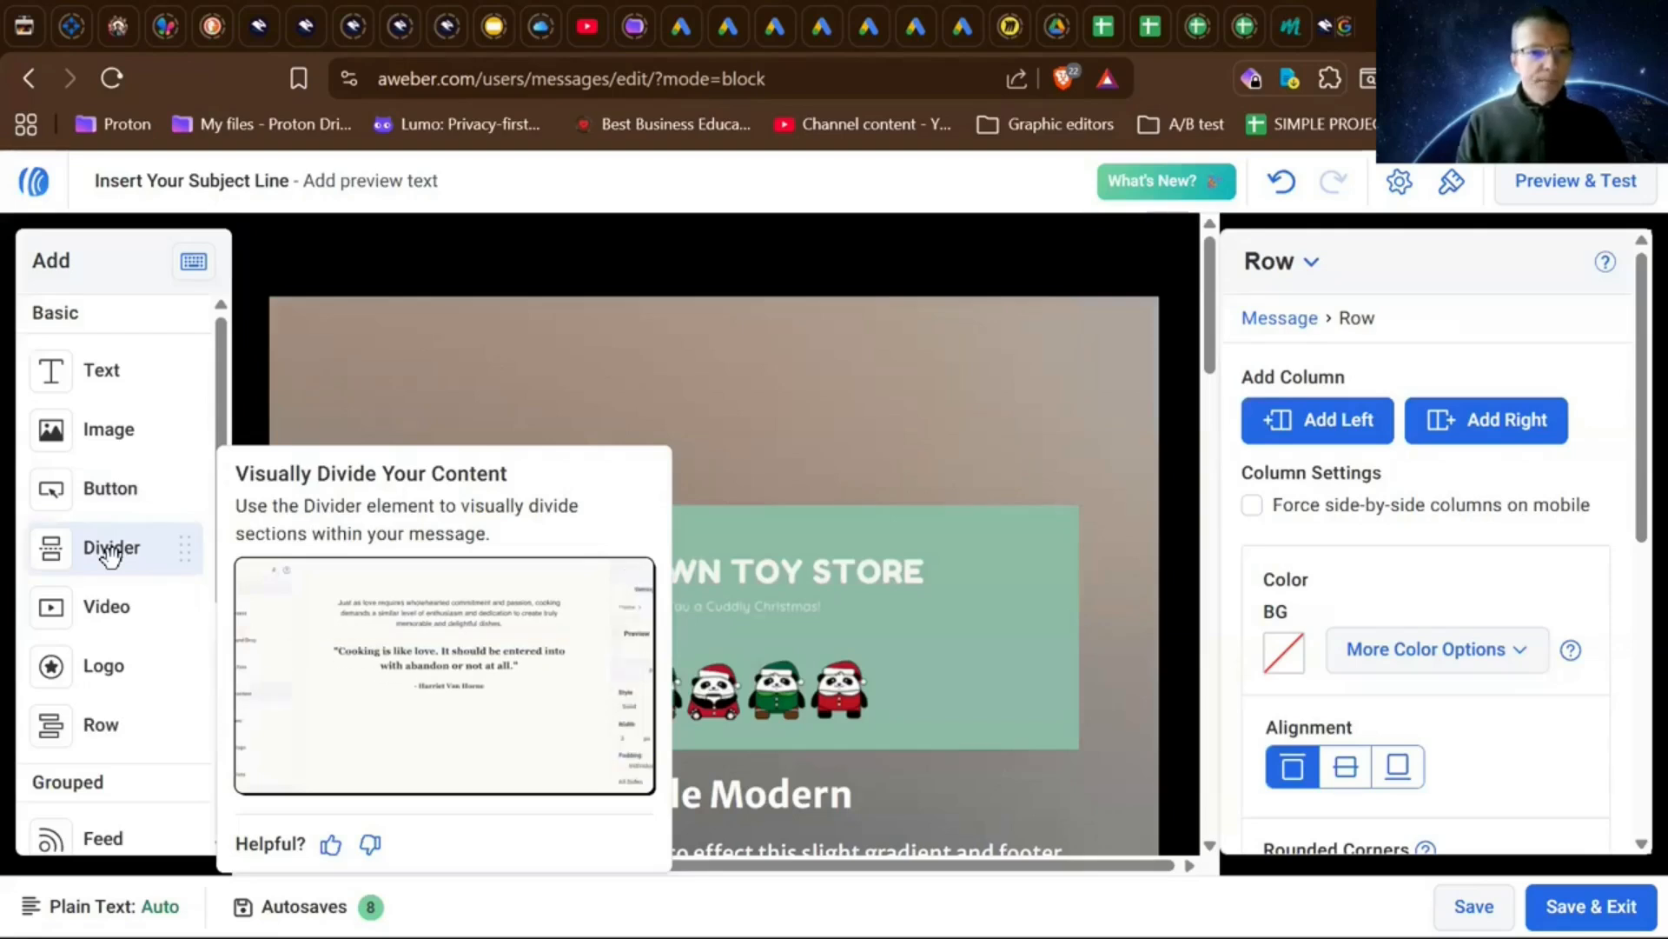
mouse_move(106, 617)
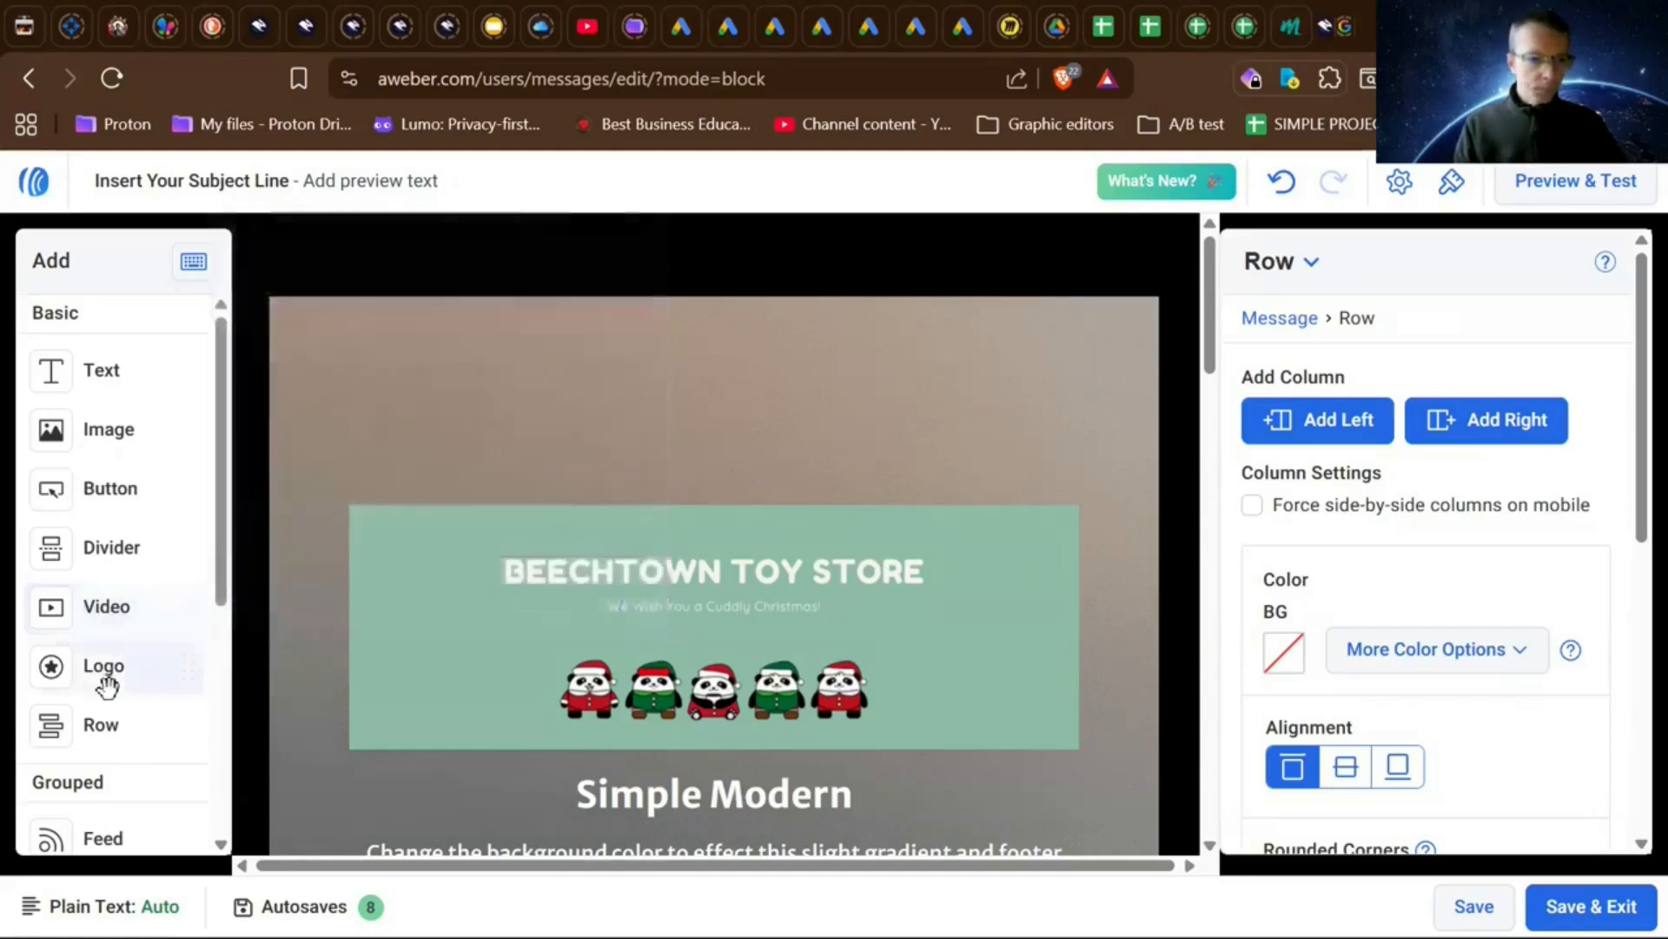
mouse_move(106, 686)
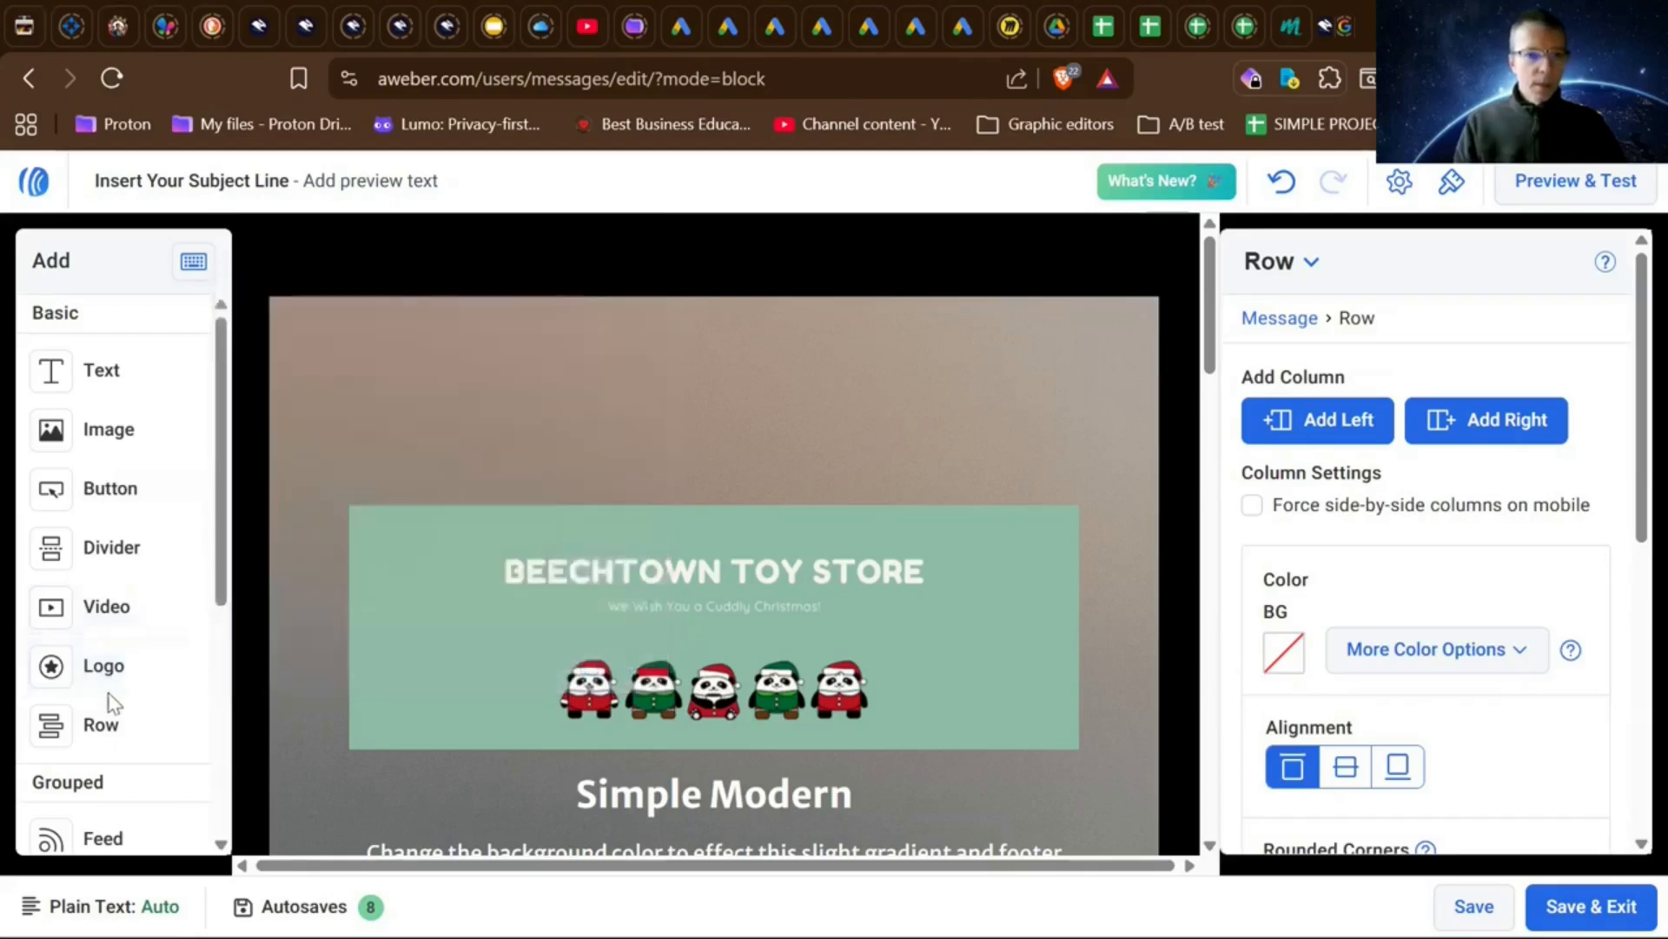
mouse_move(107, 732)
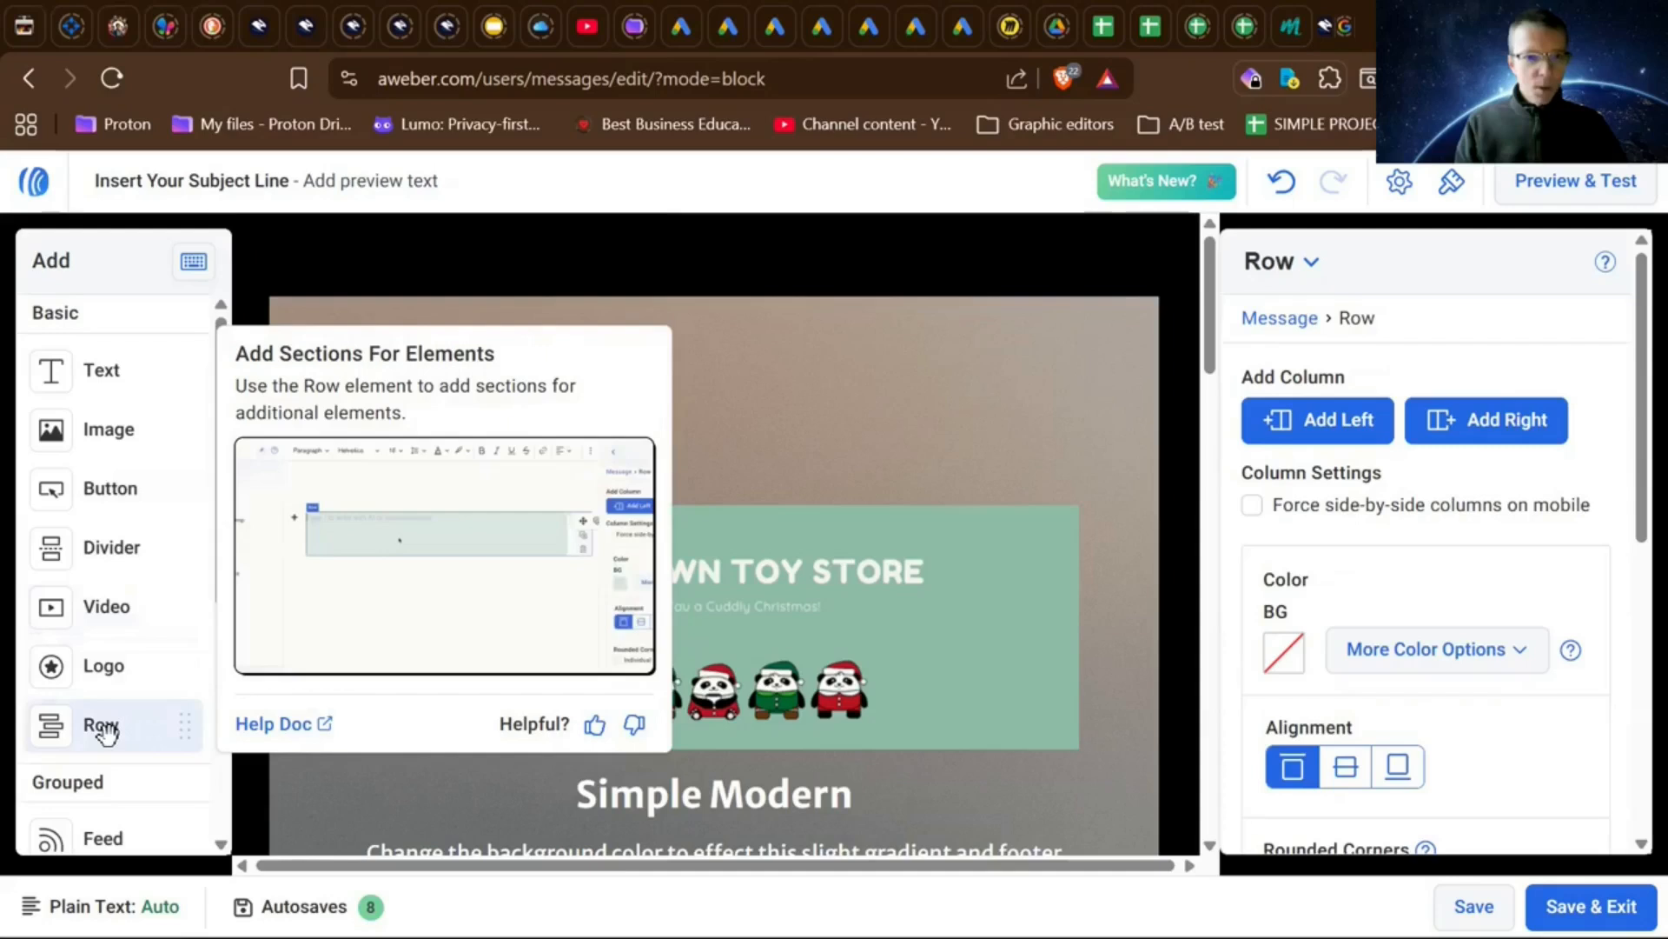
left_click_drag(104, 730, 716, 463)
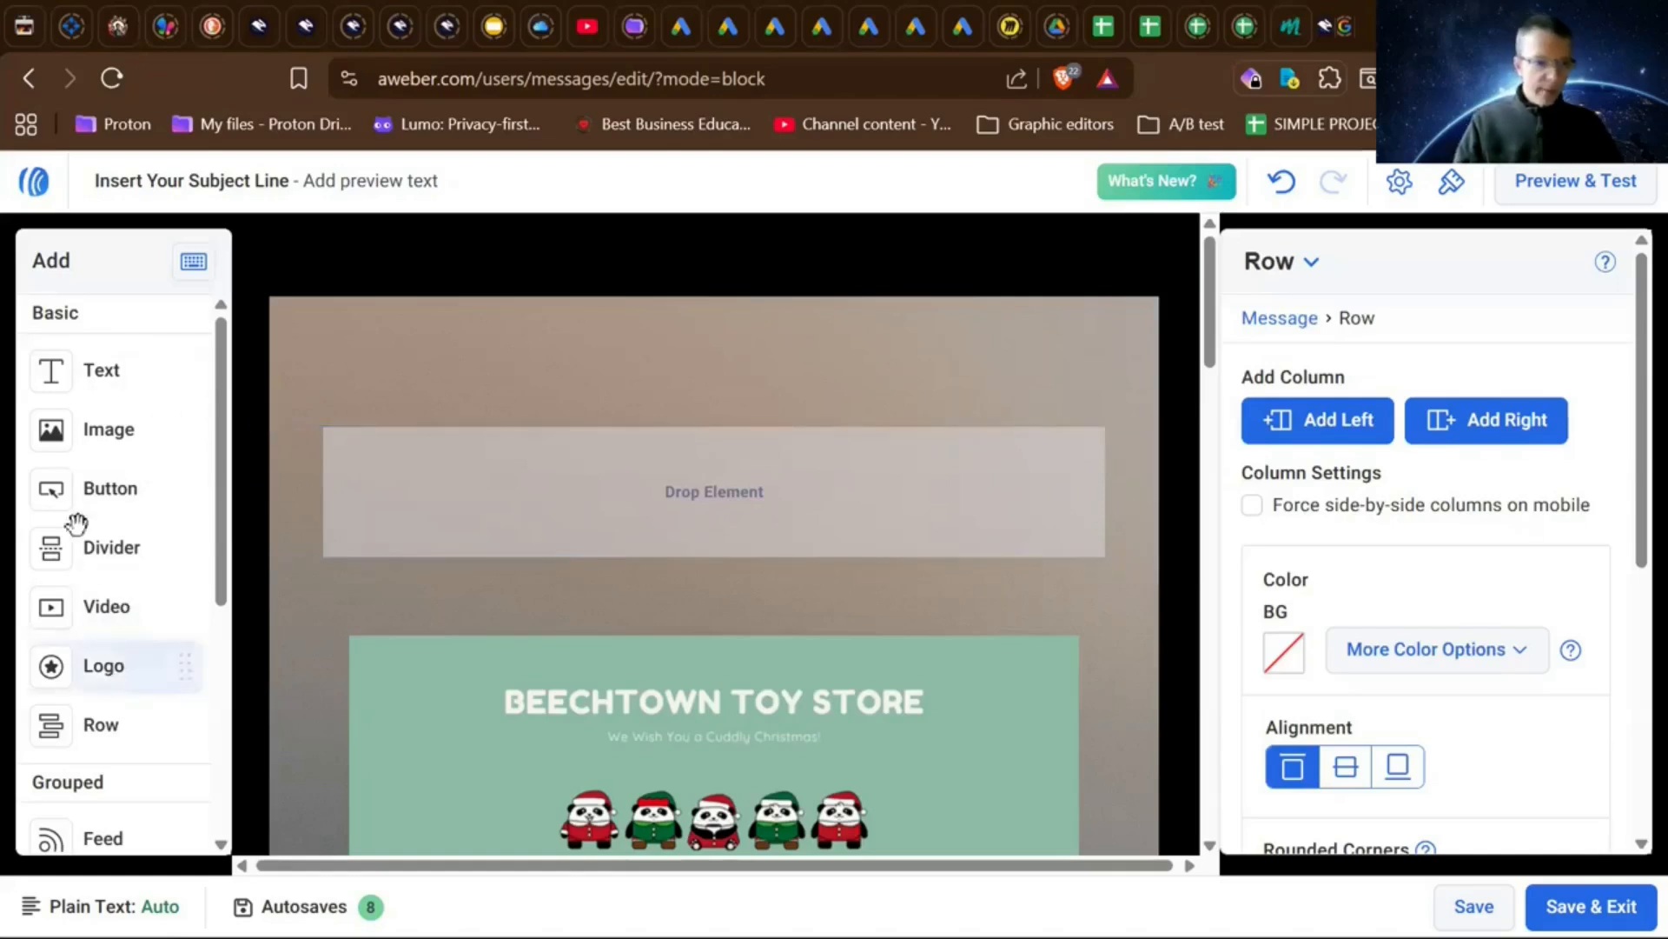
- Place a Product element in the empty row above the banner
scroll(122, 661, "down", 2)
scroll(122, 661, "down", 3)
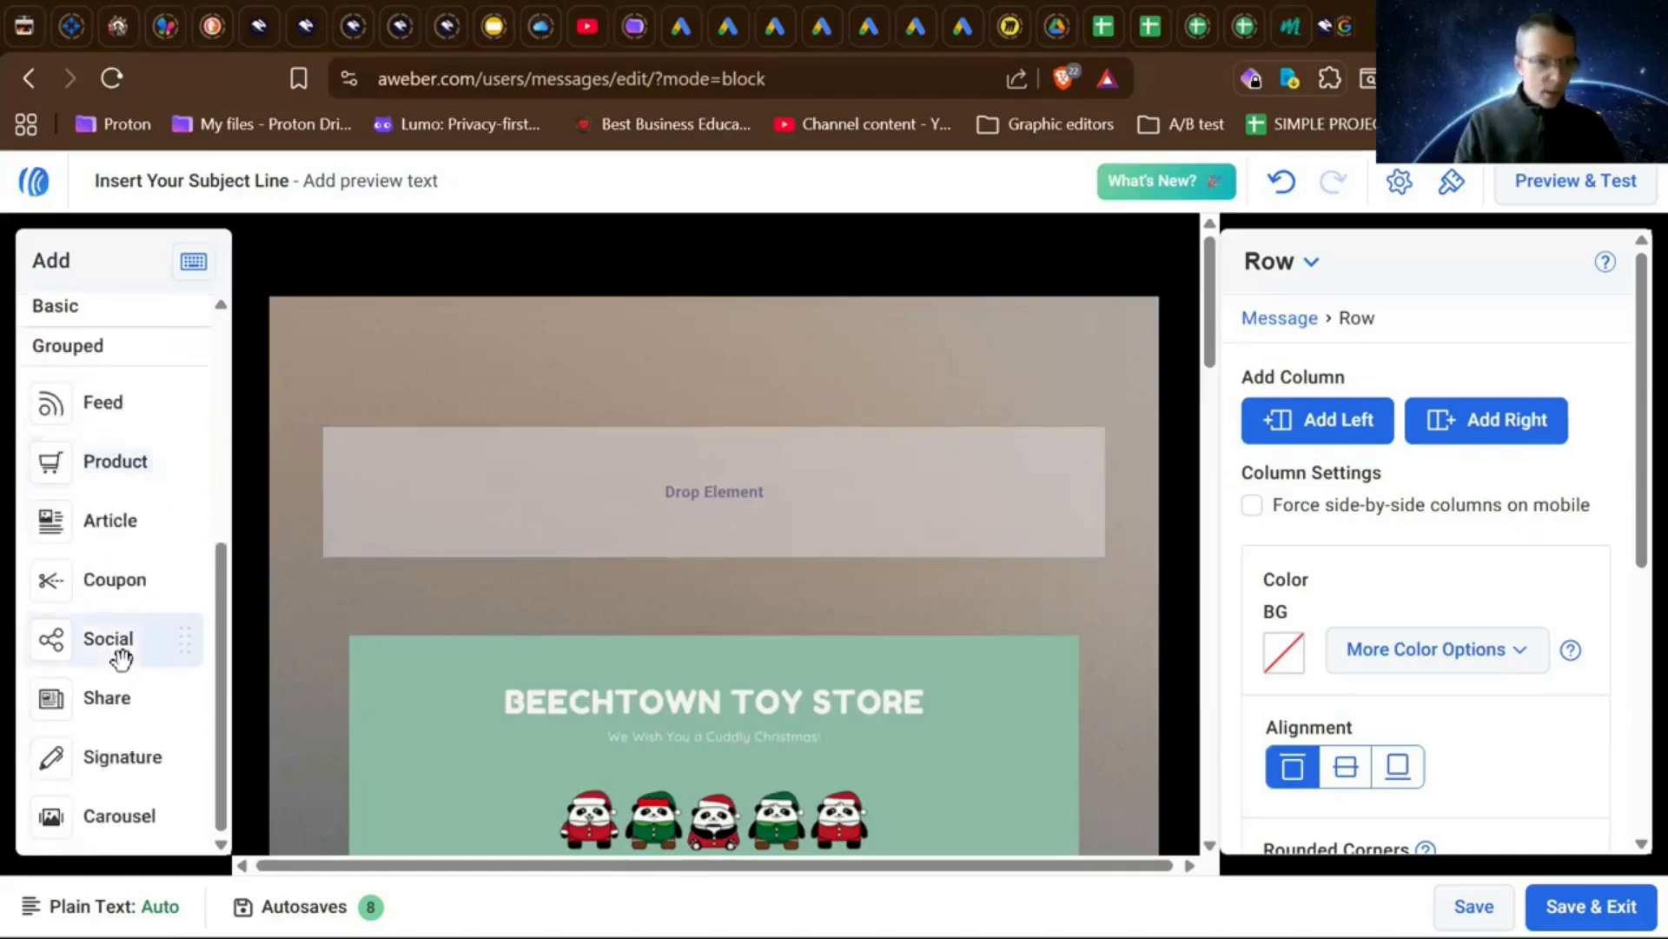
mouse_move(99, 409)
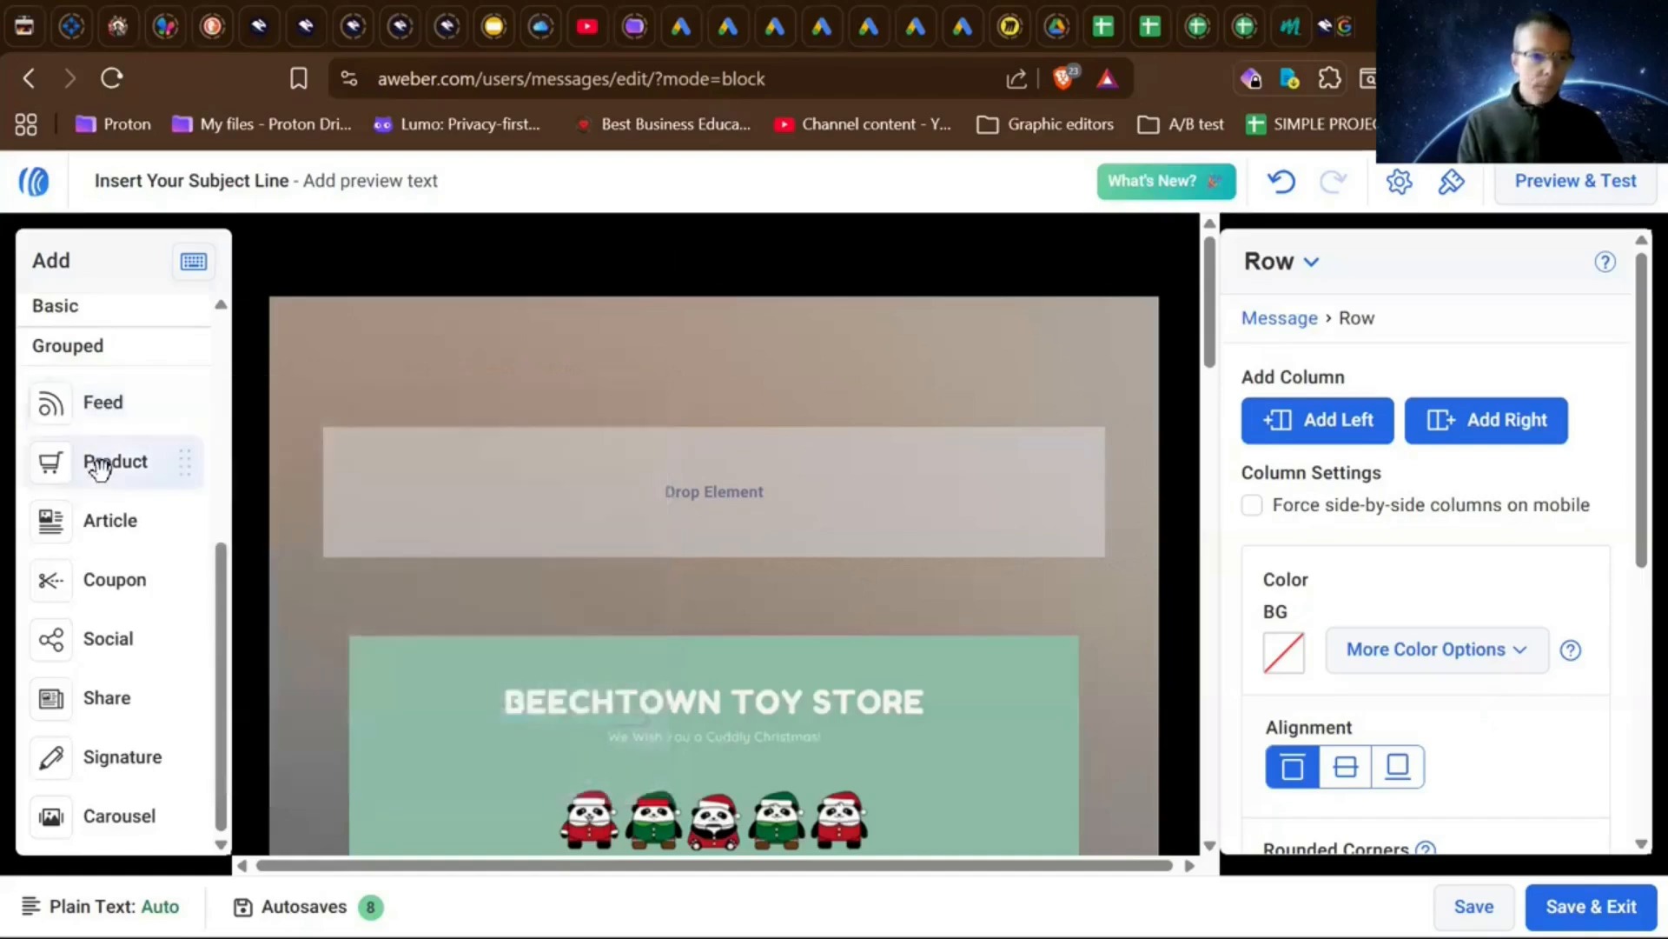
mouse_move(101, 469)
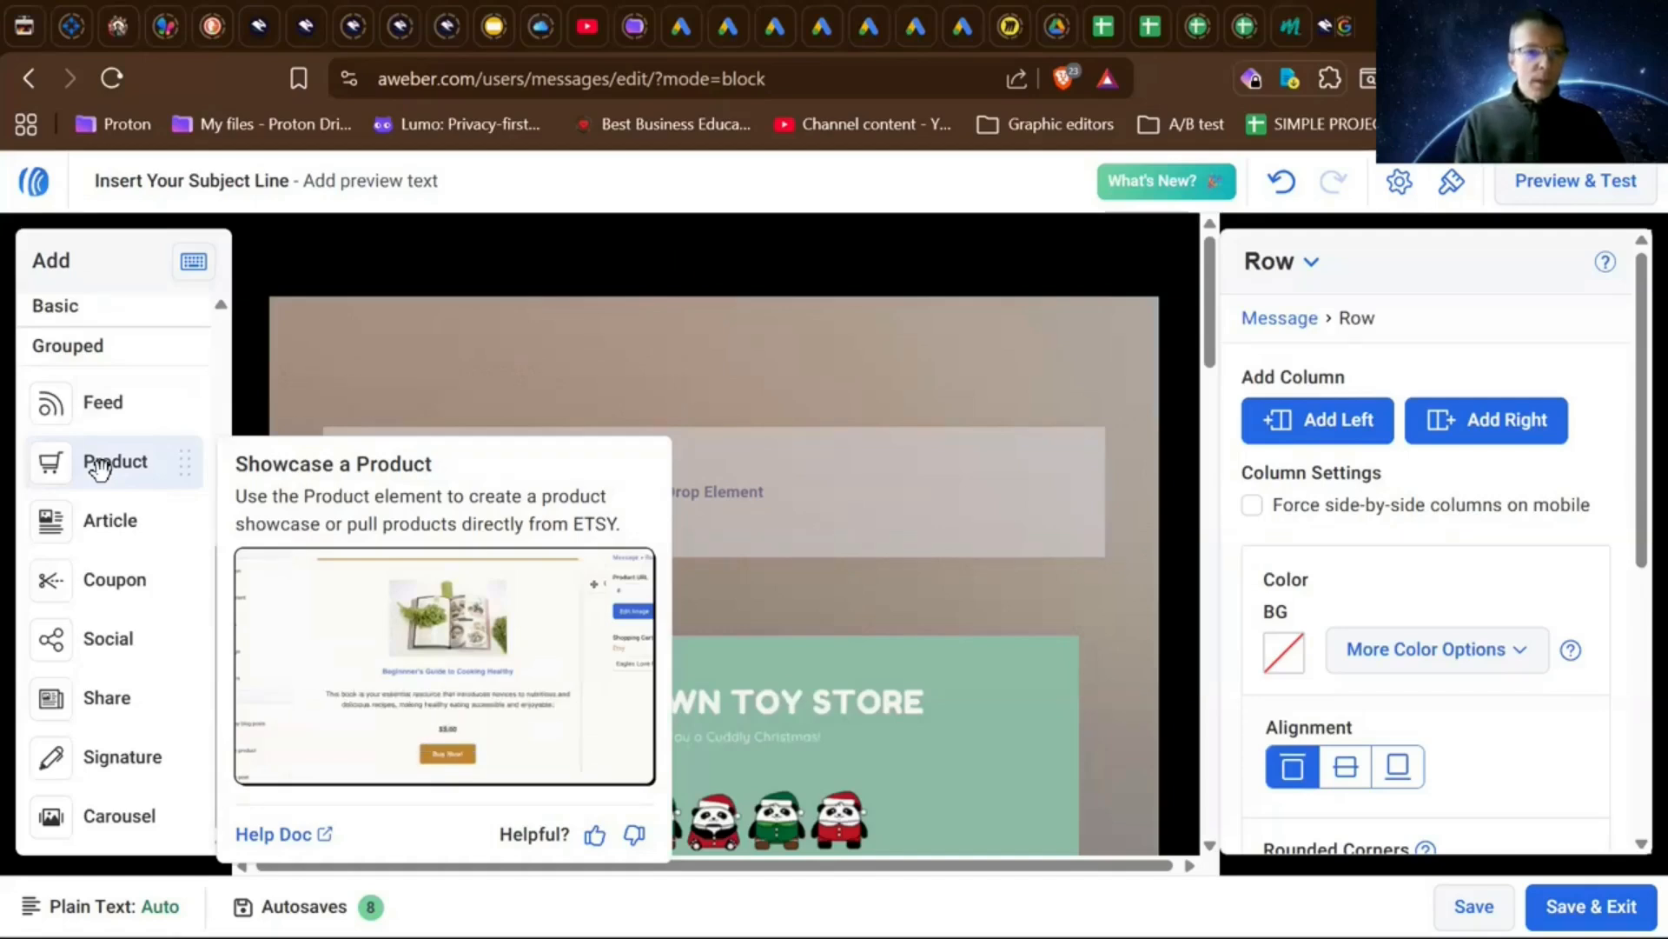
left_click_drag(100, 467, 701, 521)
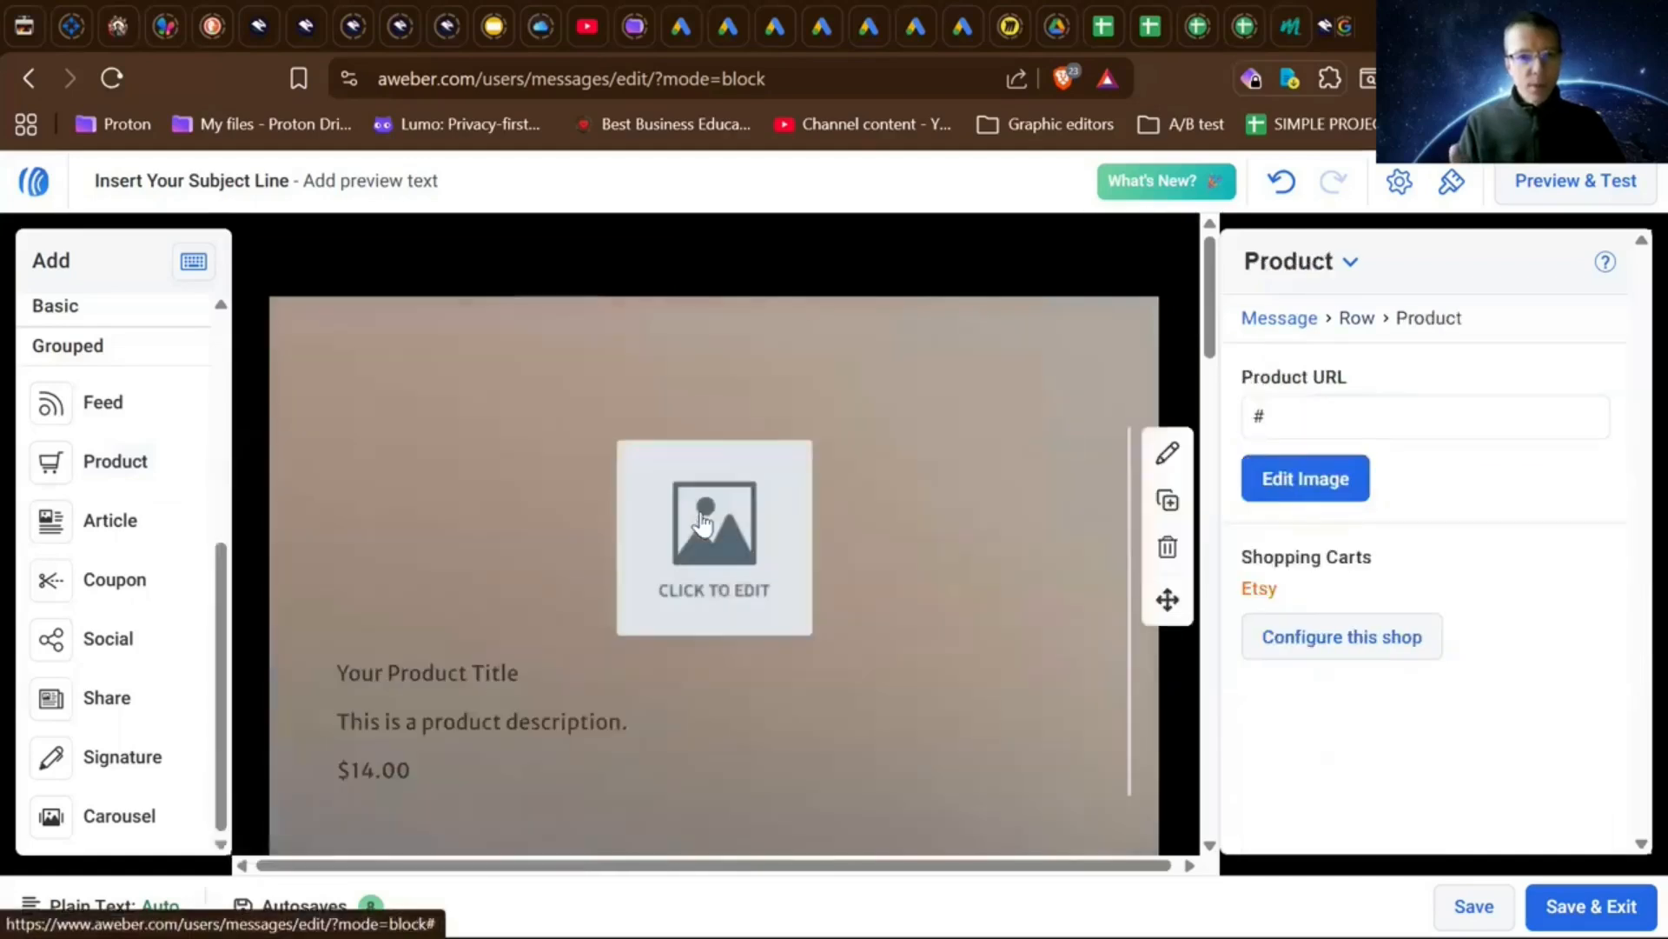
- Set the price in the product block to $144.00
scroll(702, 521, "down", 2)
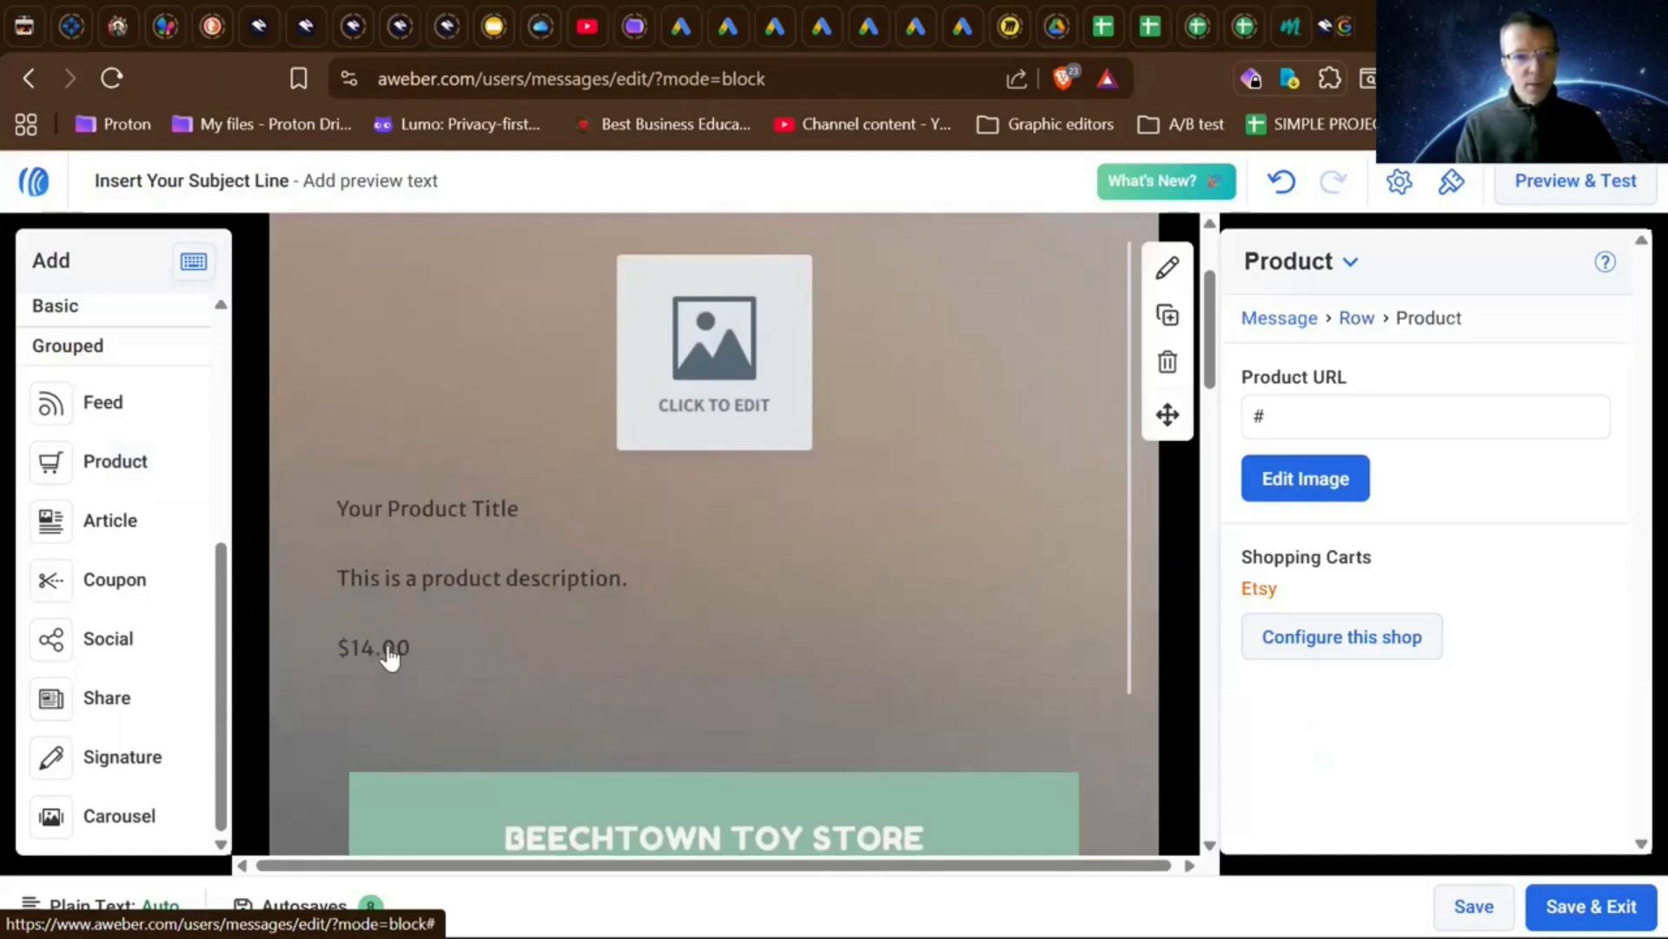
left_click(399, 647)
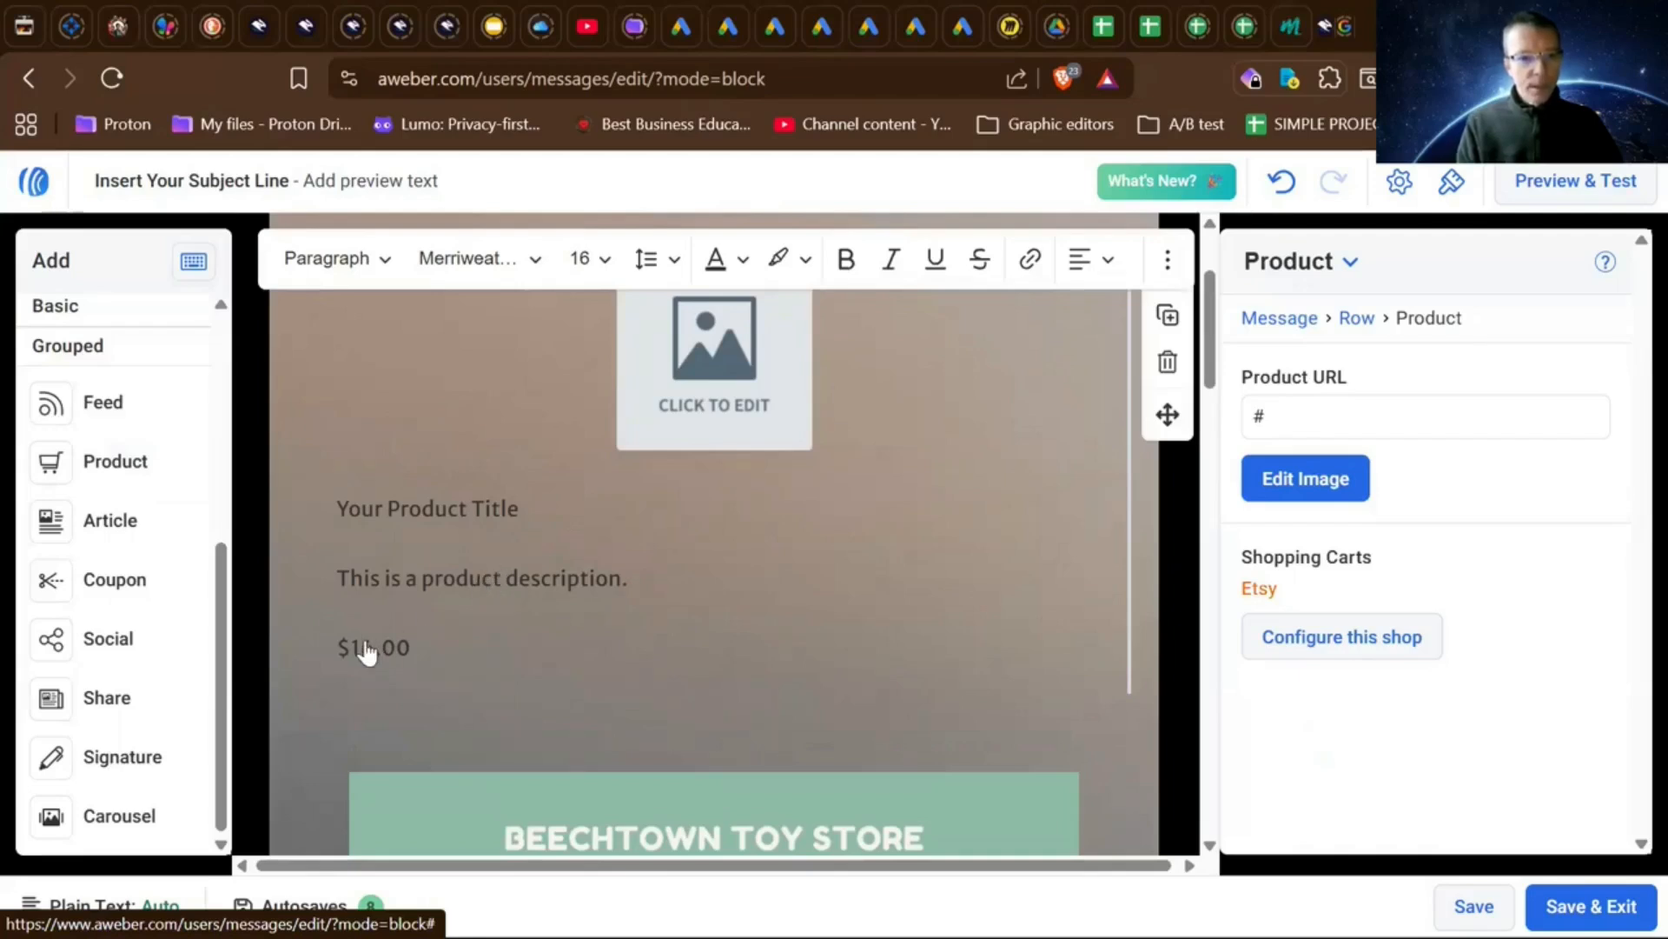
type("44")
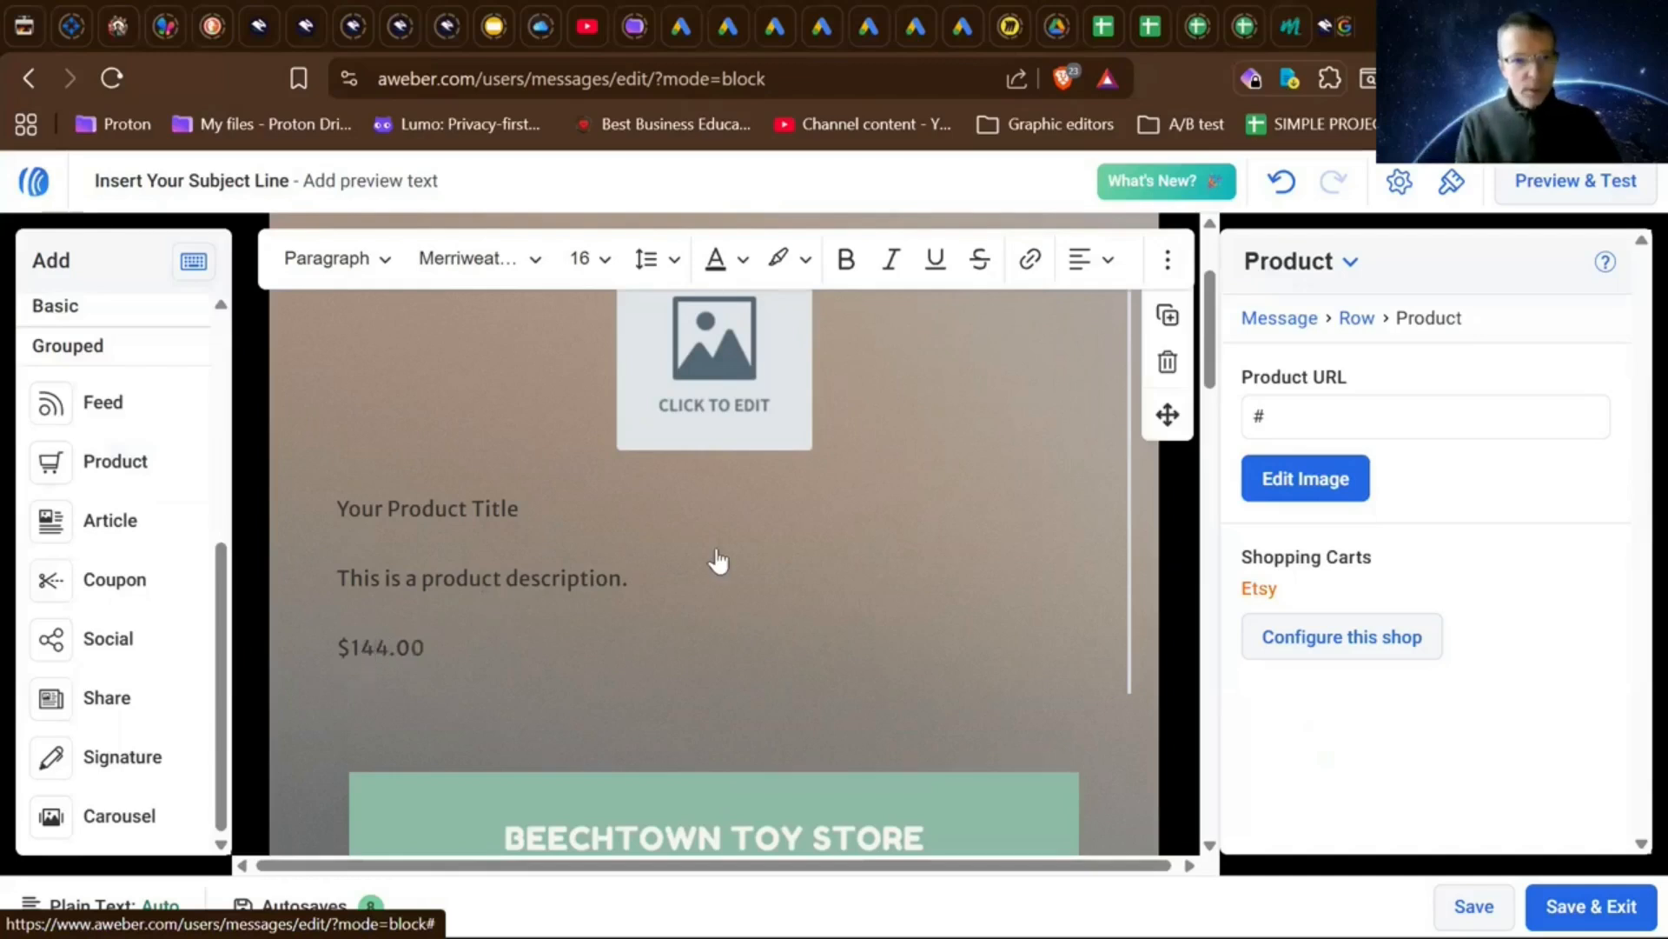
- Replace the placeholder product title in the product block with "Coure name"
scroll(717, 560, "up", 1)
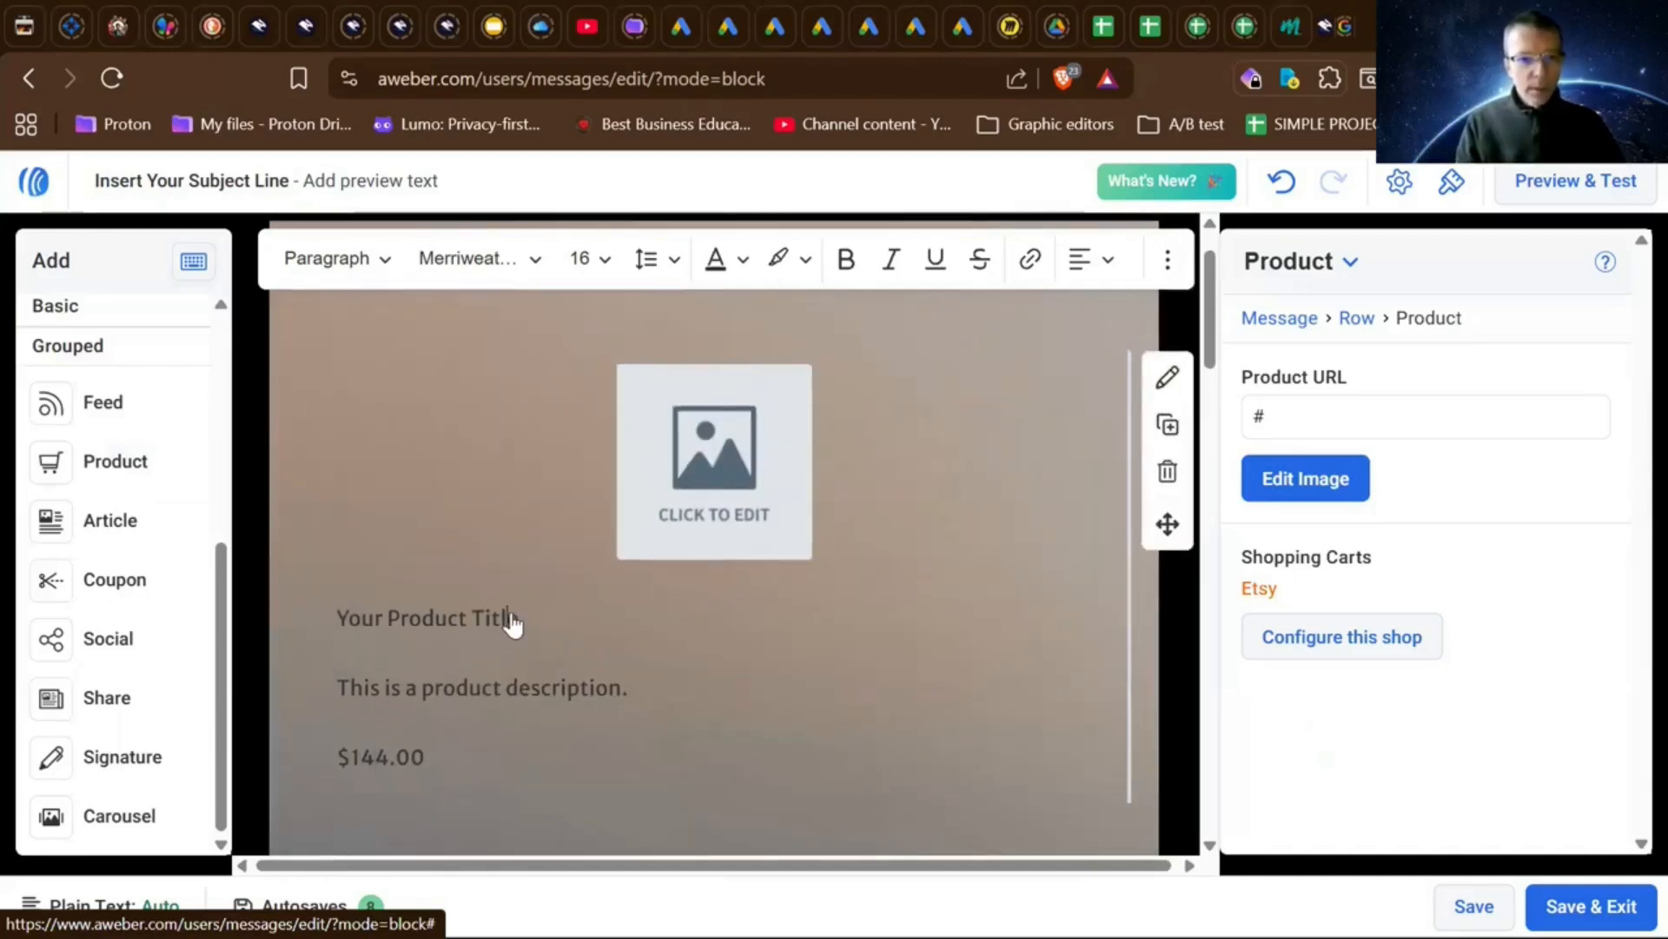
left_click_drag(511, 622, 318, 625)
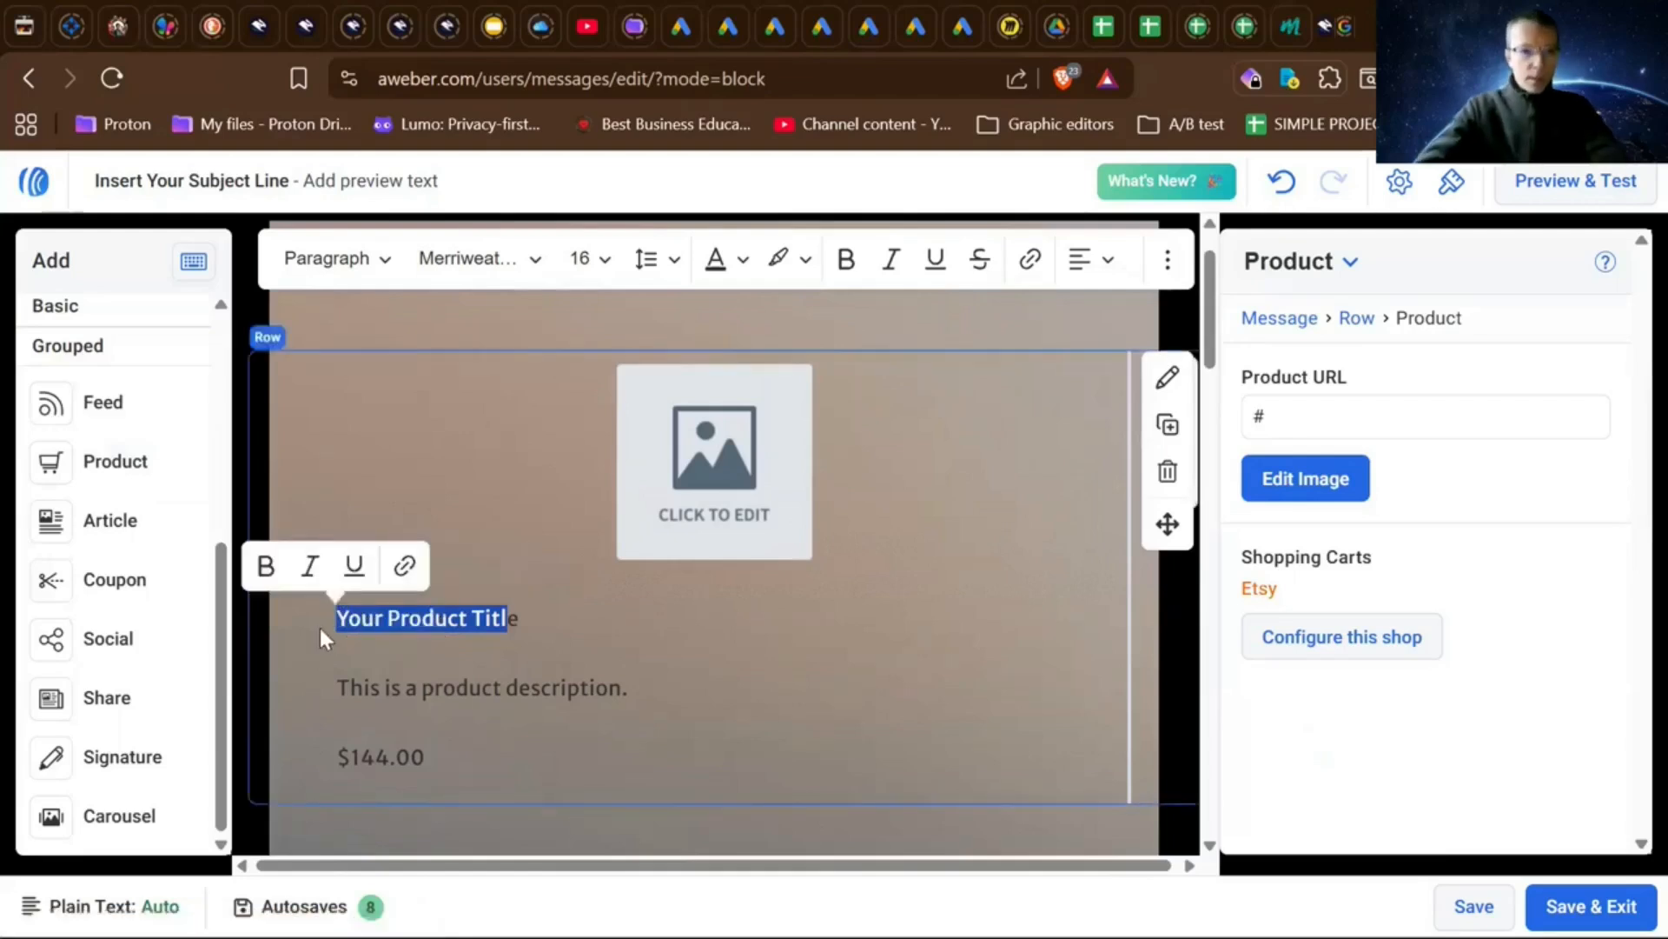
type("My")
left_click(320, 629)
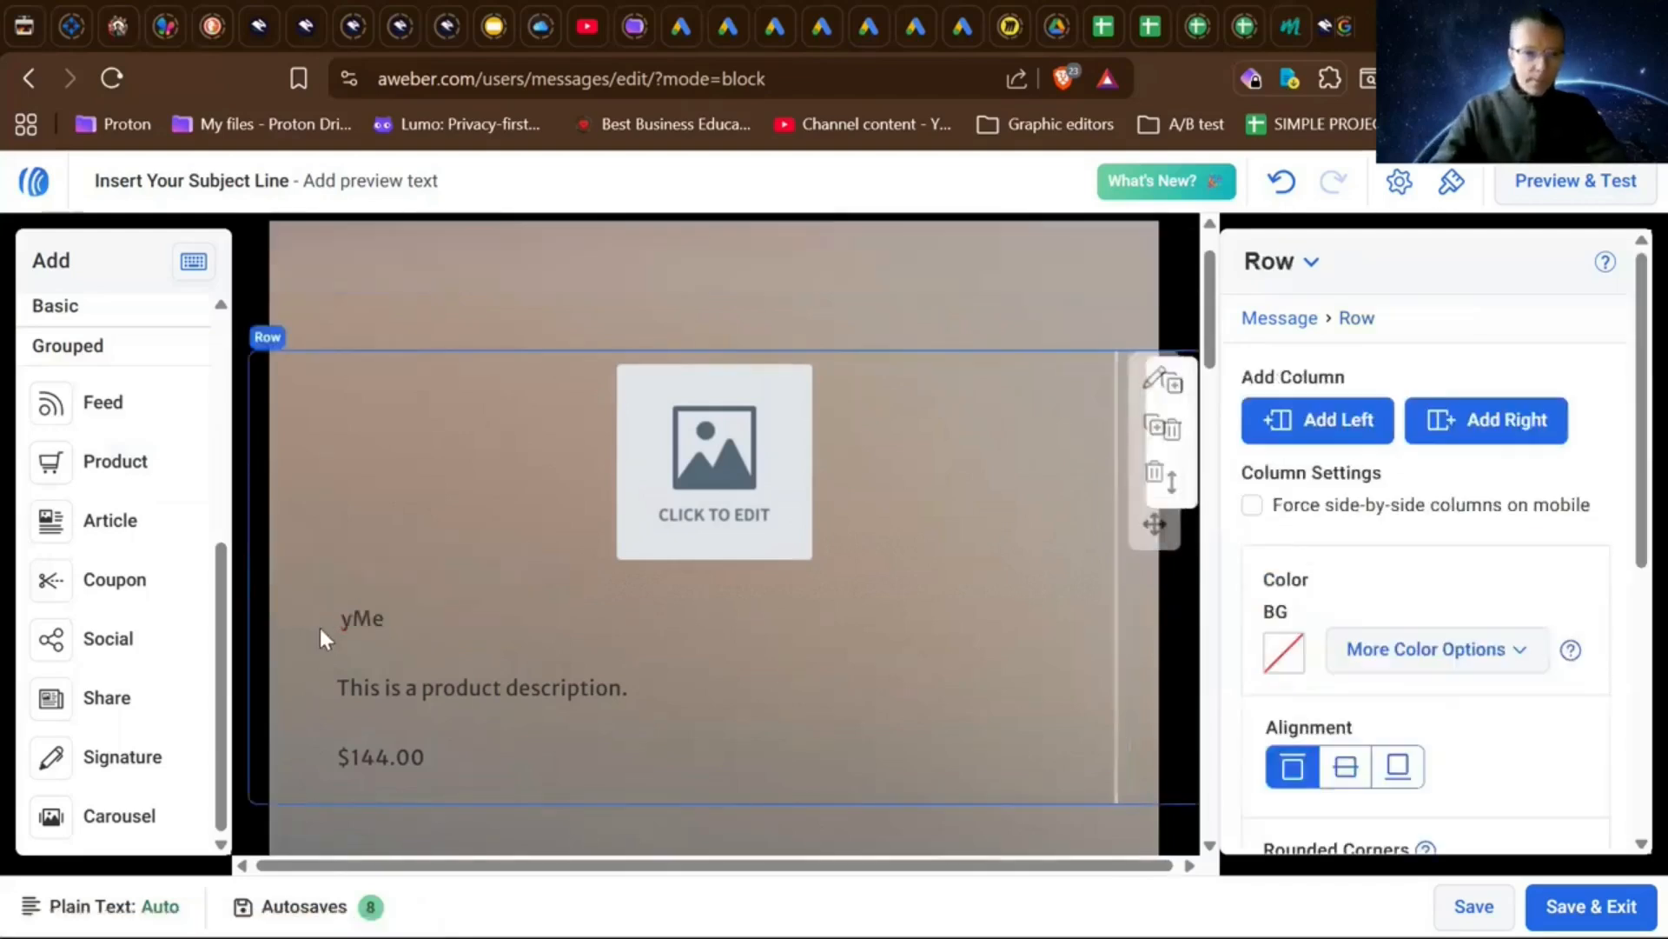
left_click(372, 623)
double_click(372, 623)
type("Co")
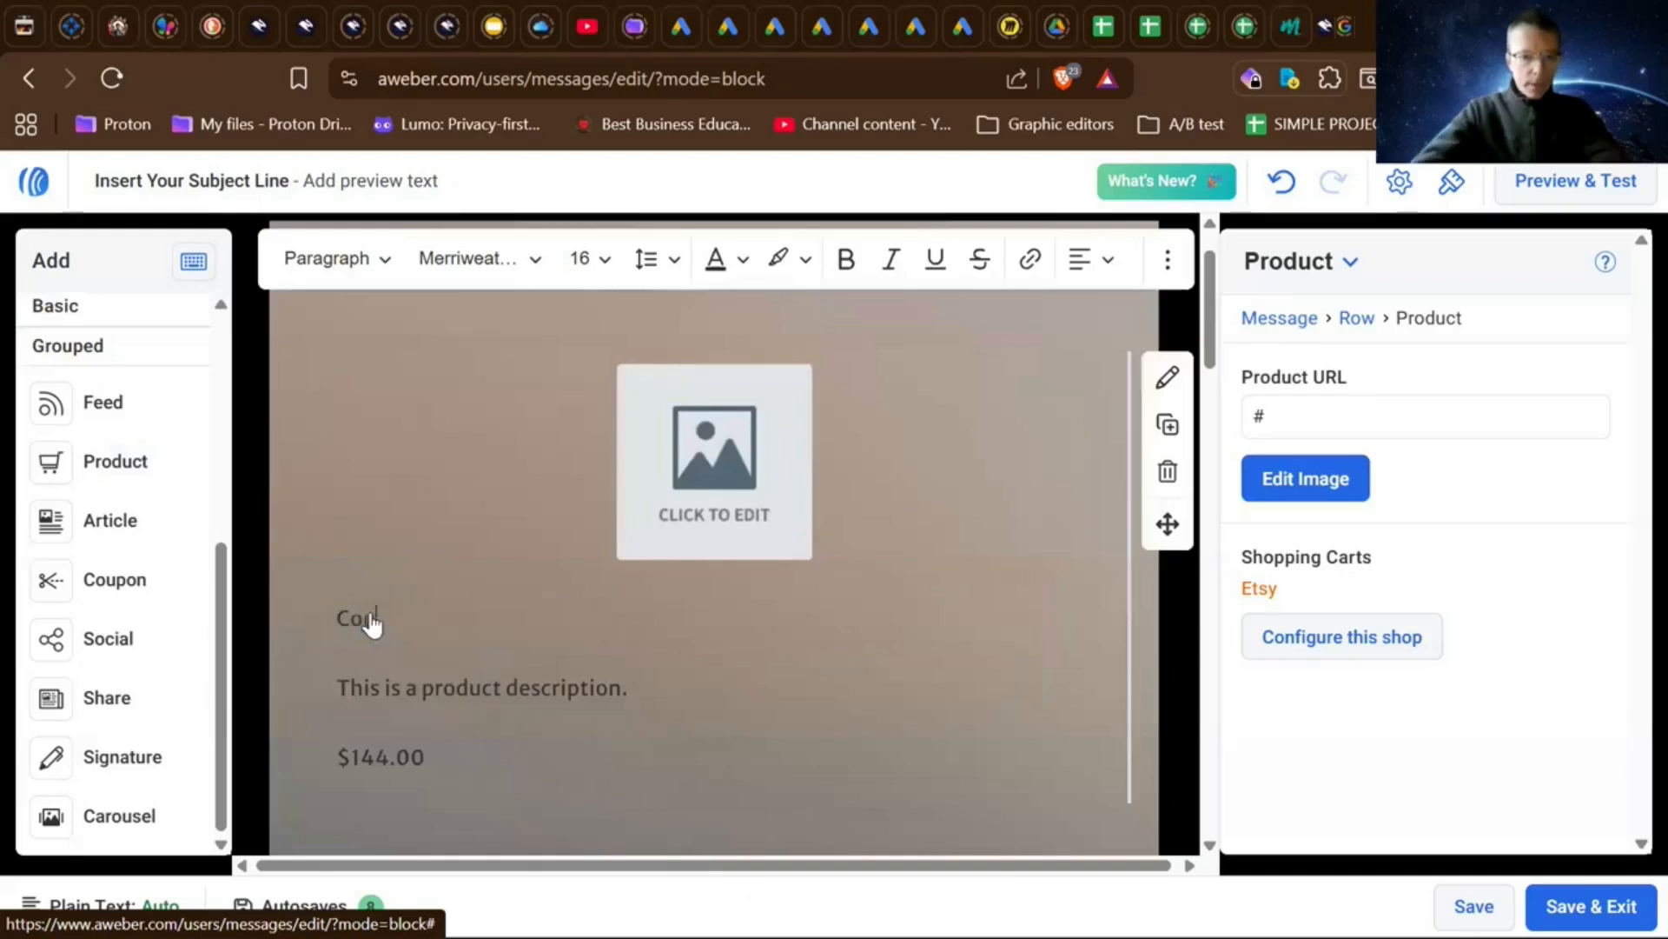
type("urse name")
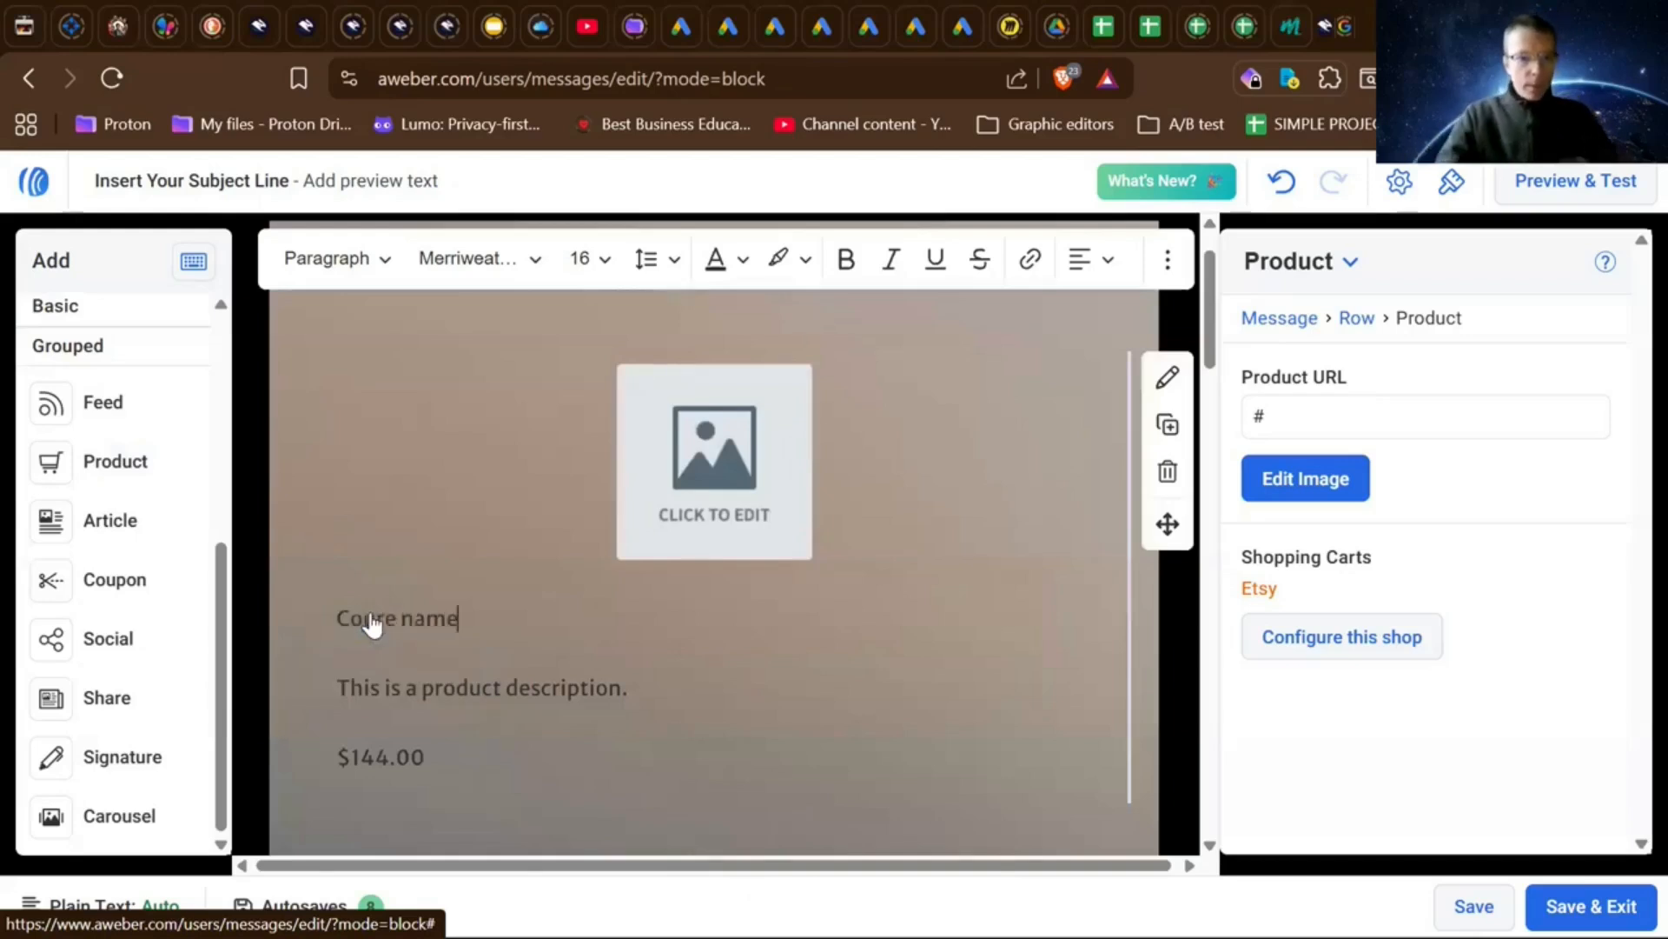
- Select the product block's image placeholder and review the product block together with the banner and Call to Action sections below it
left_click(718, 472)
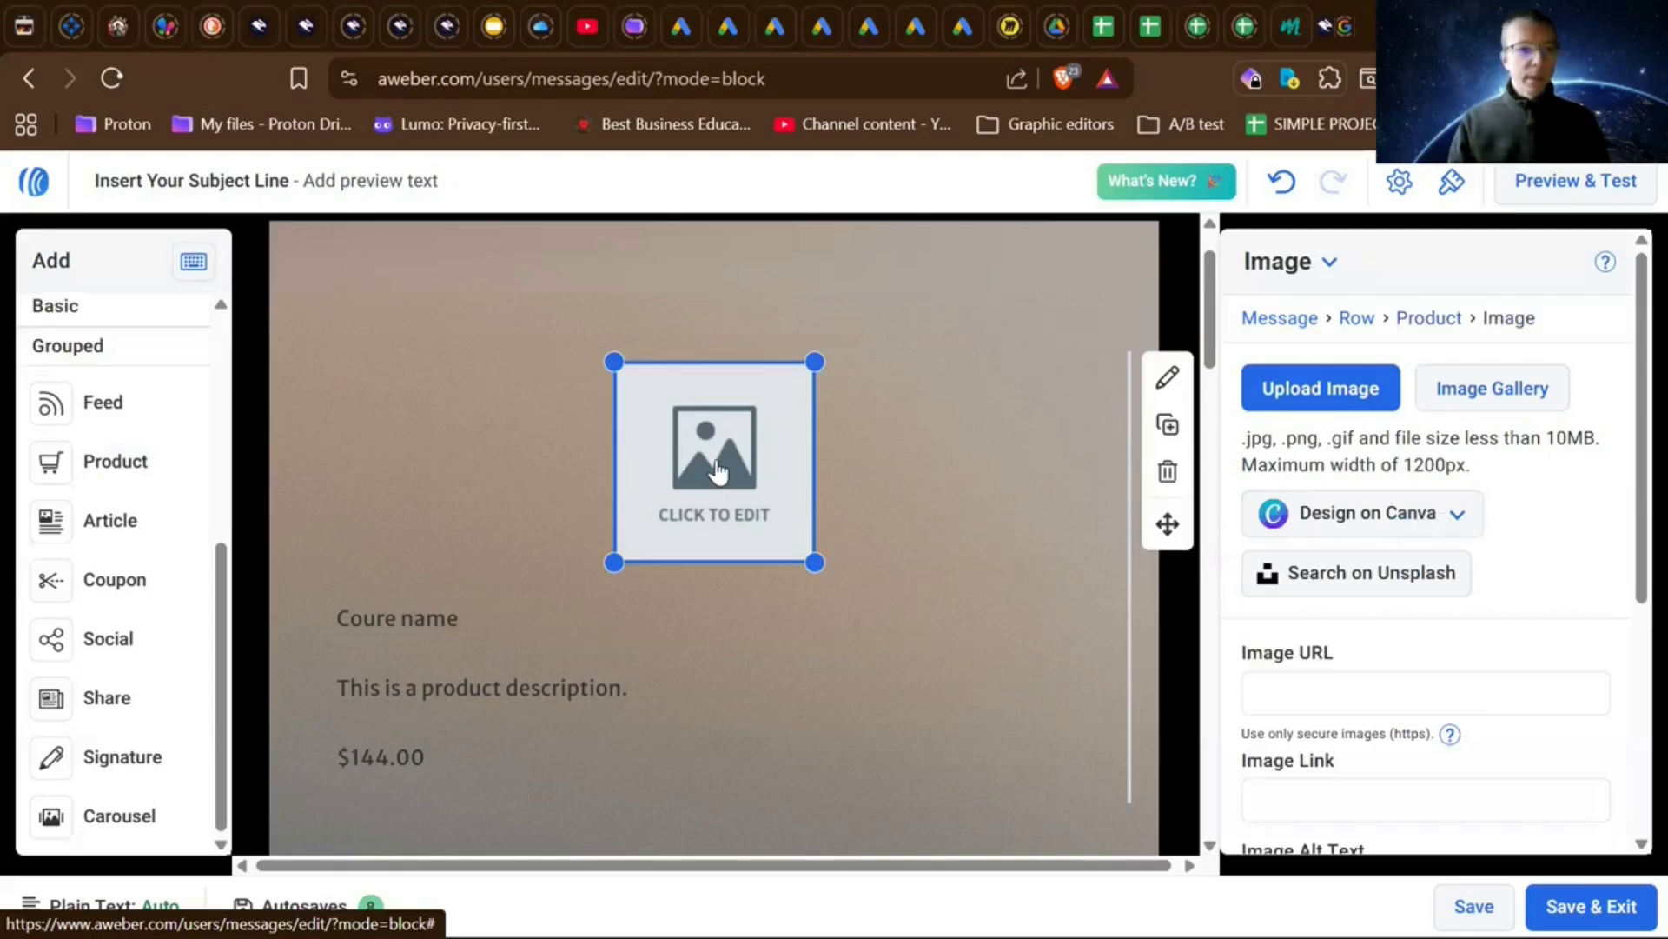
scroll(718, 472, "down", 2)
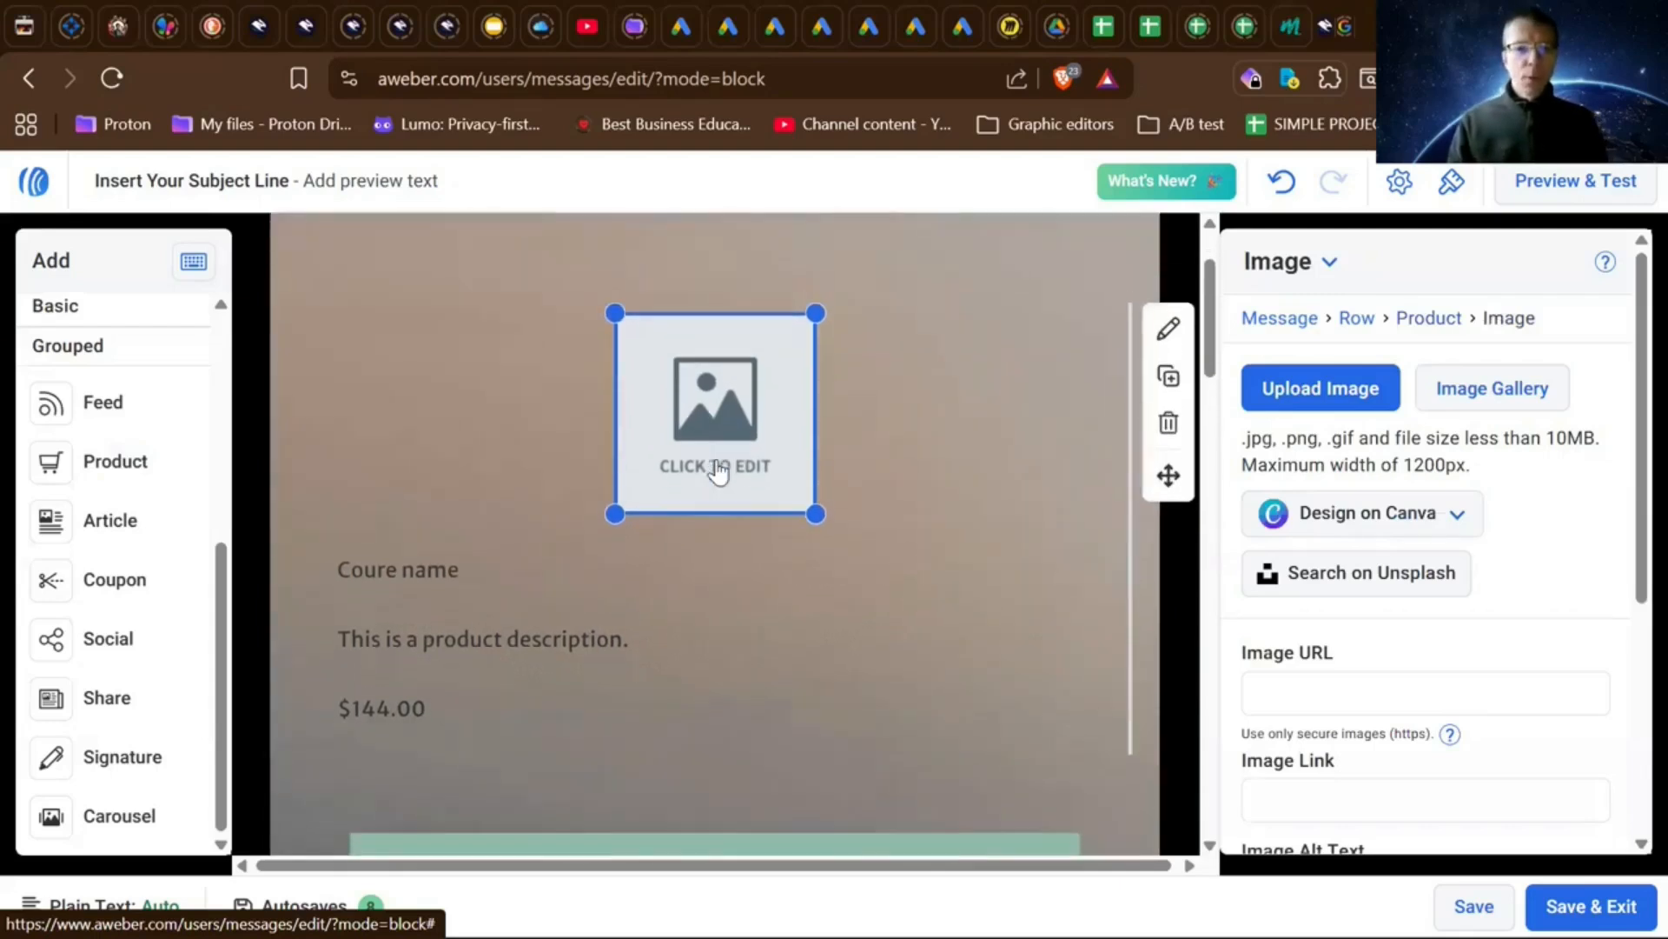
scroll(718, 472, "up", 1)
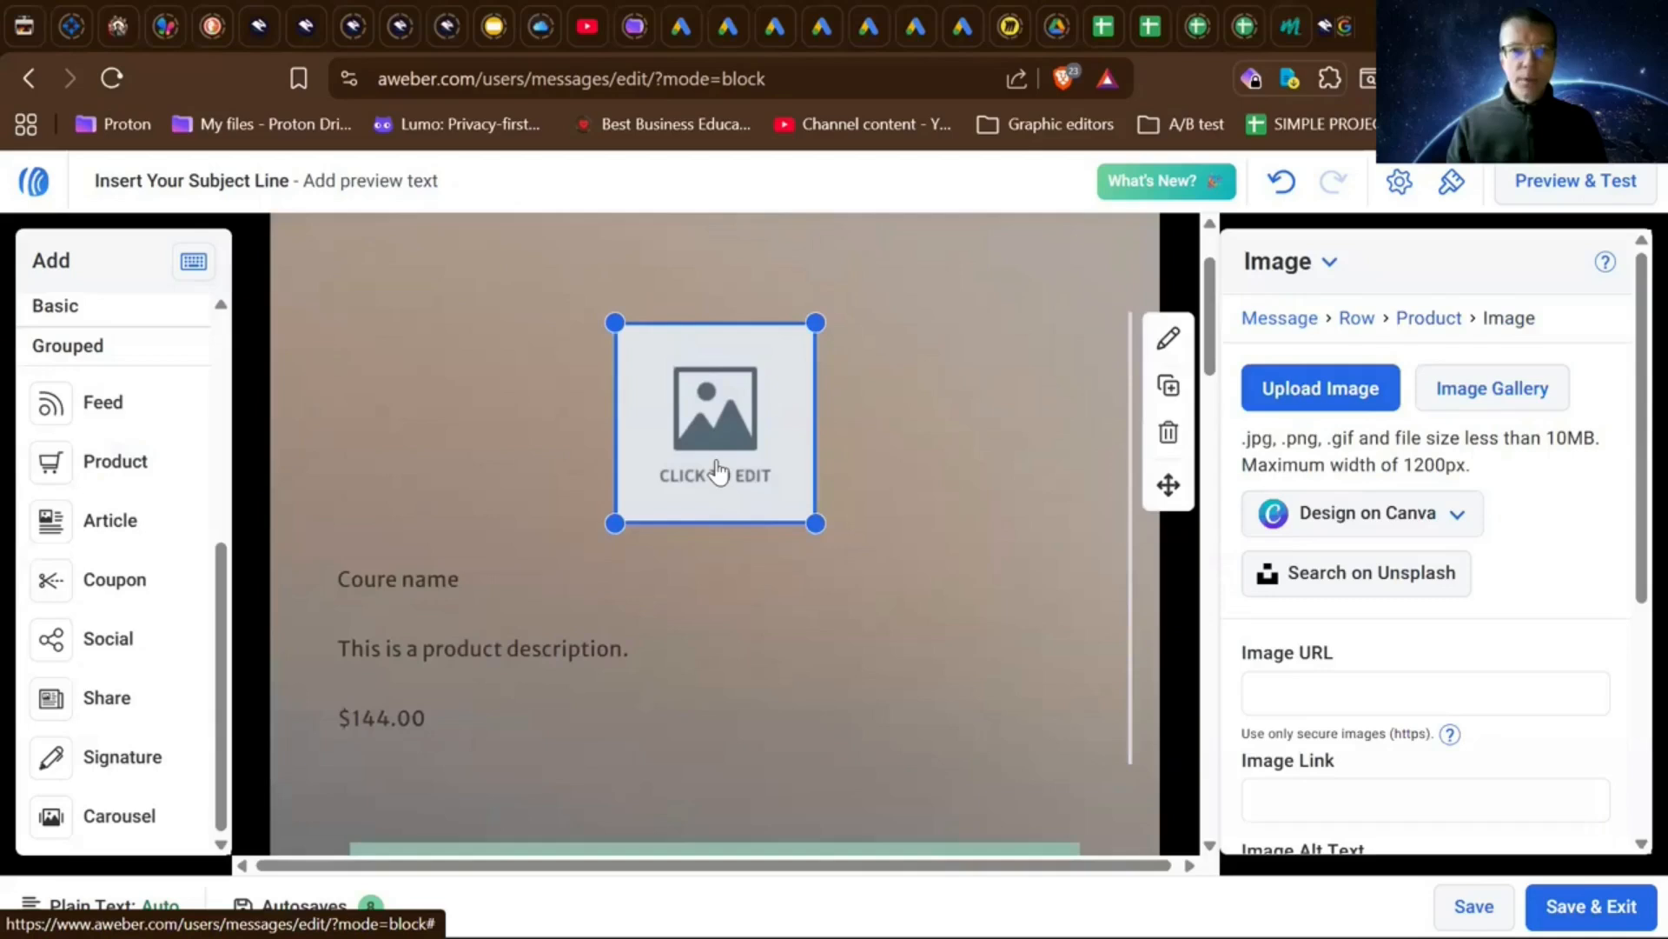
scroll(718, 472, "down", 8)
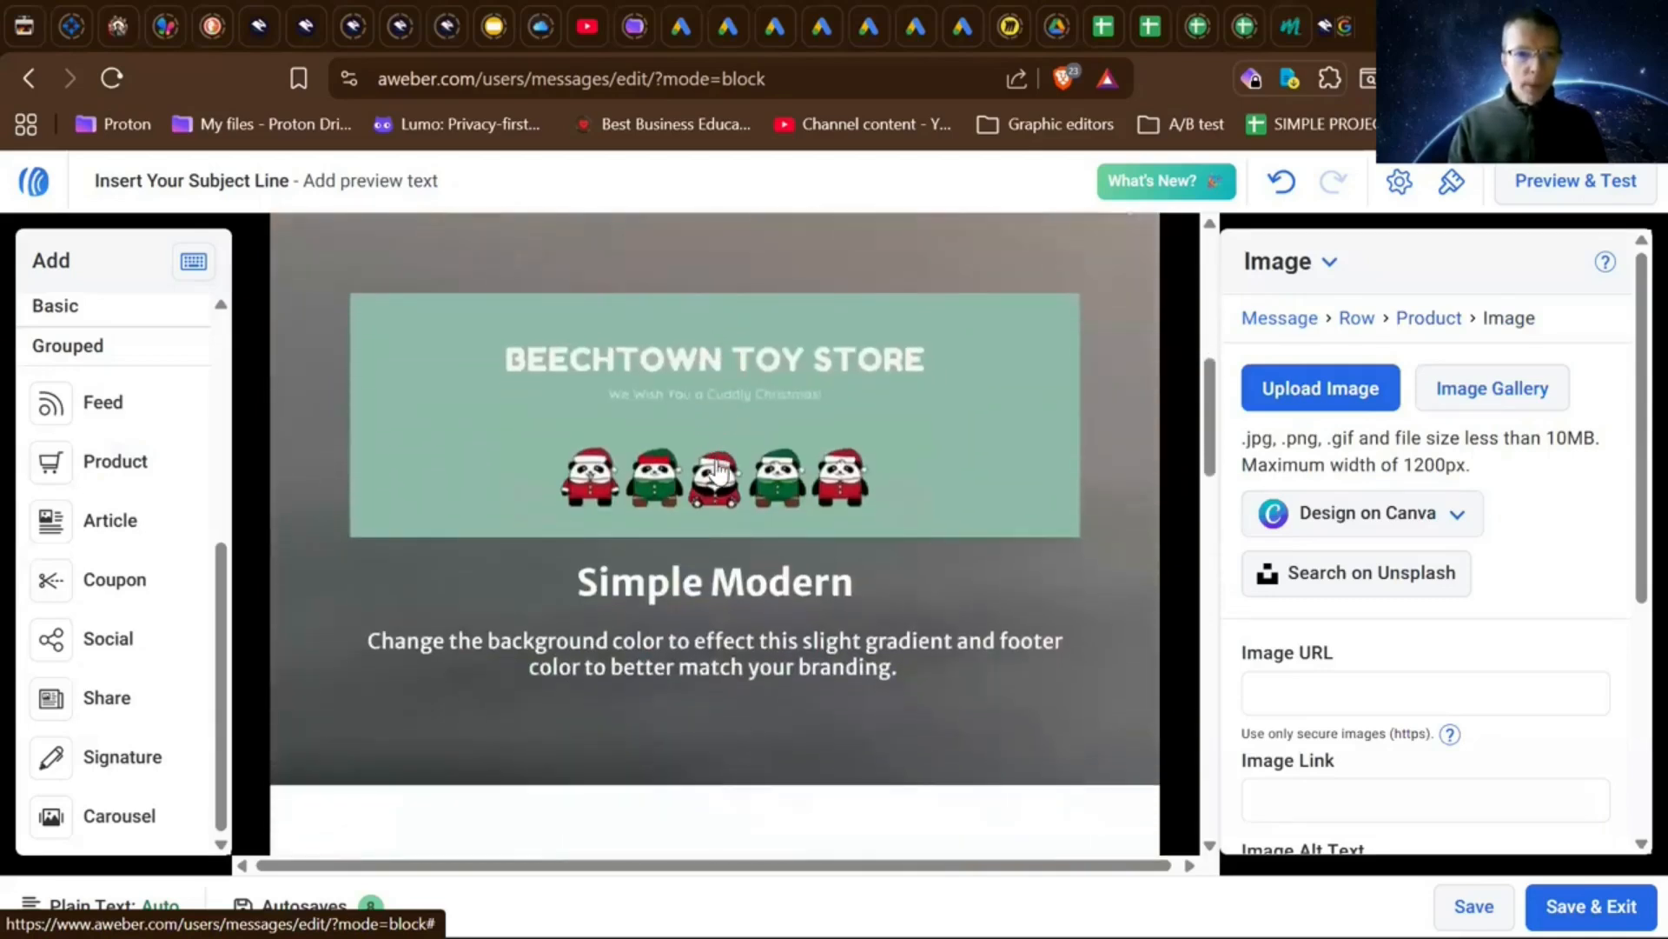
scroll(718, 472, "up", 7)
scroll(551, 641, "up", 2)
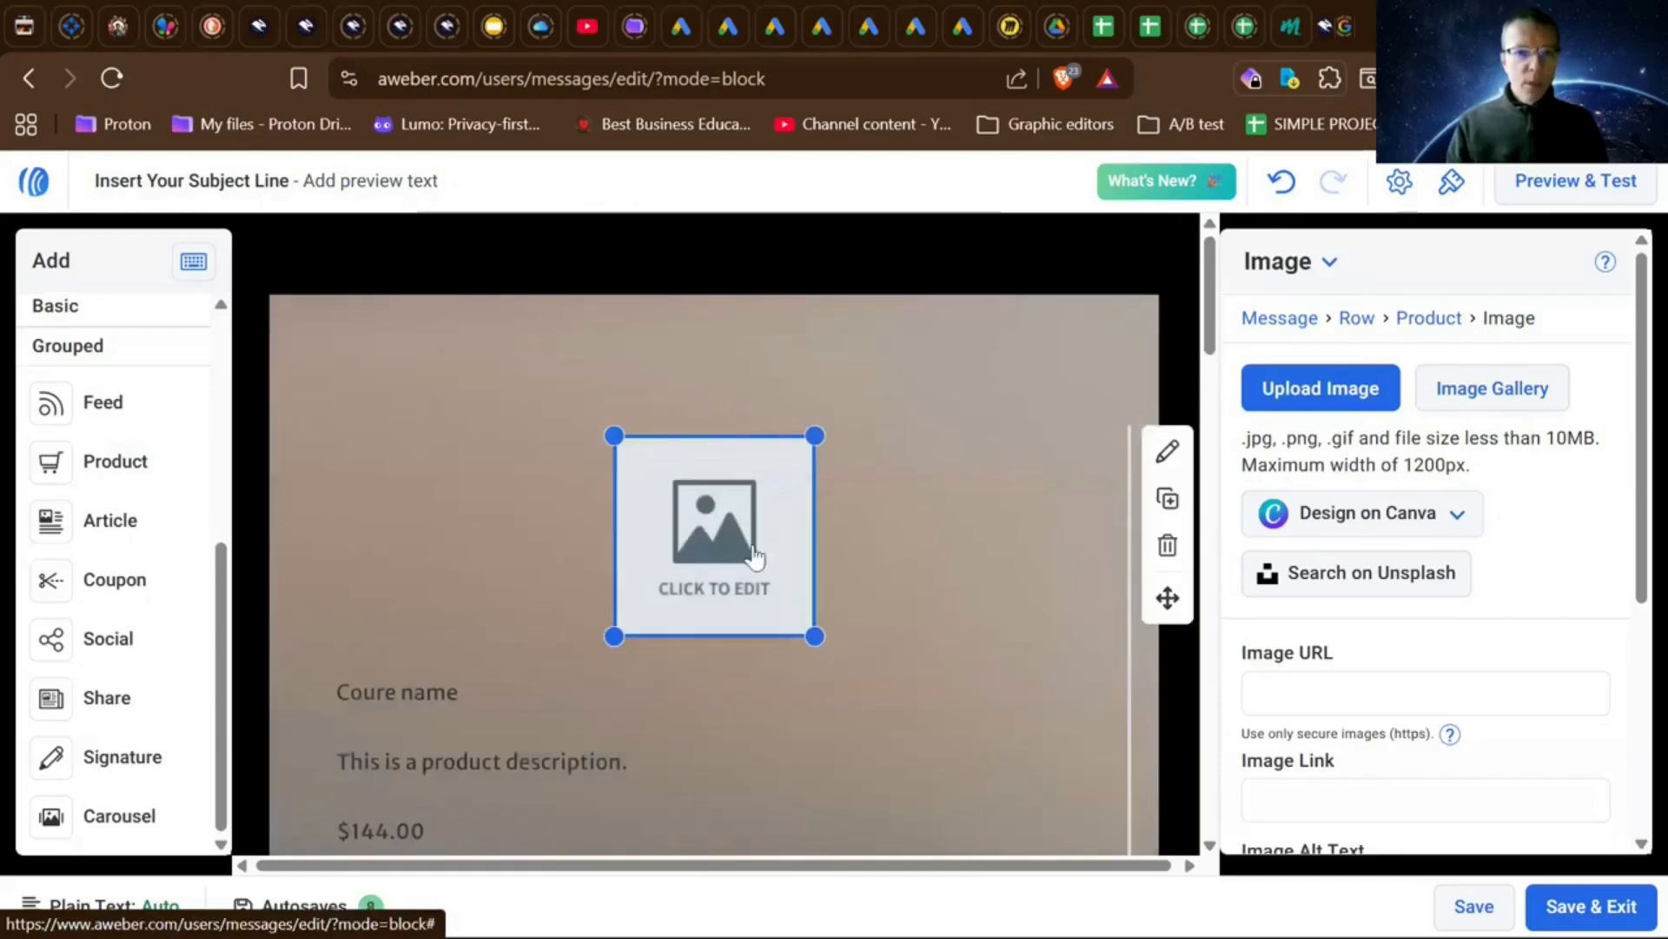
scroll(689, 603, "down", 3)
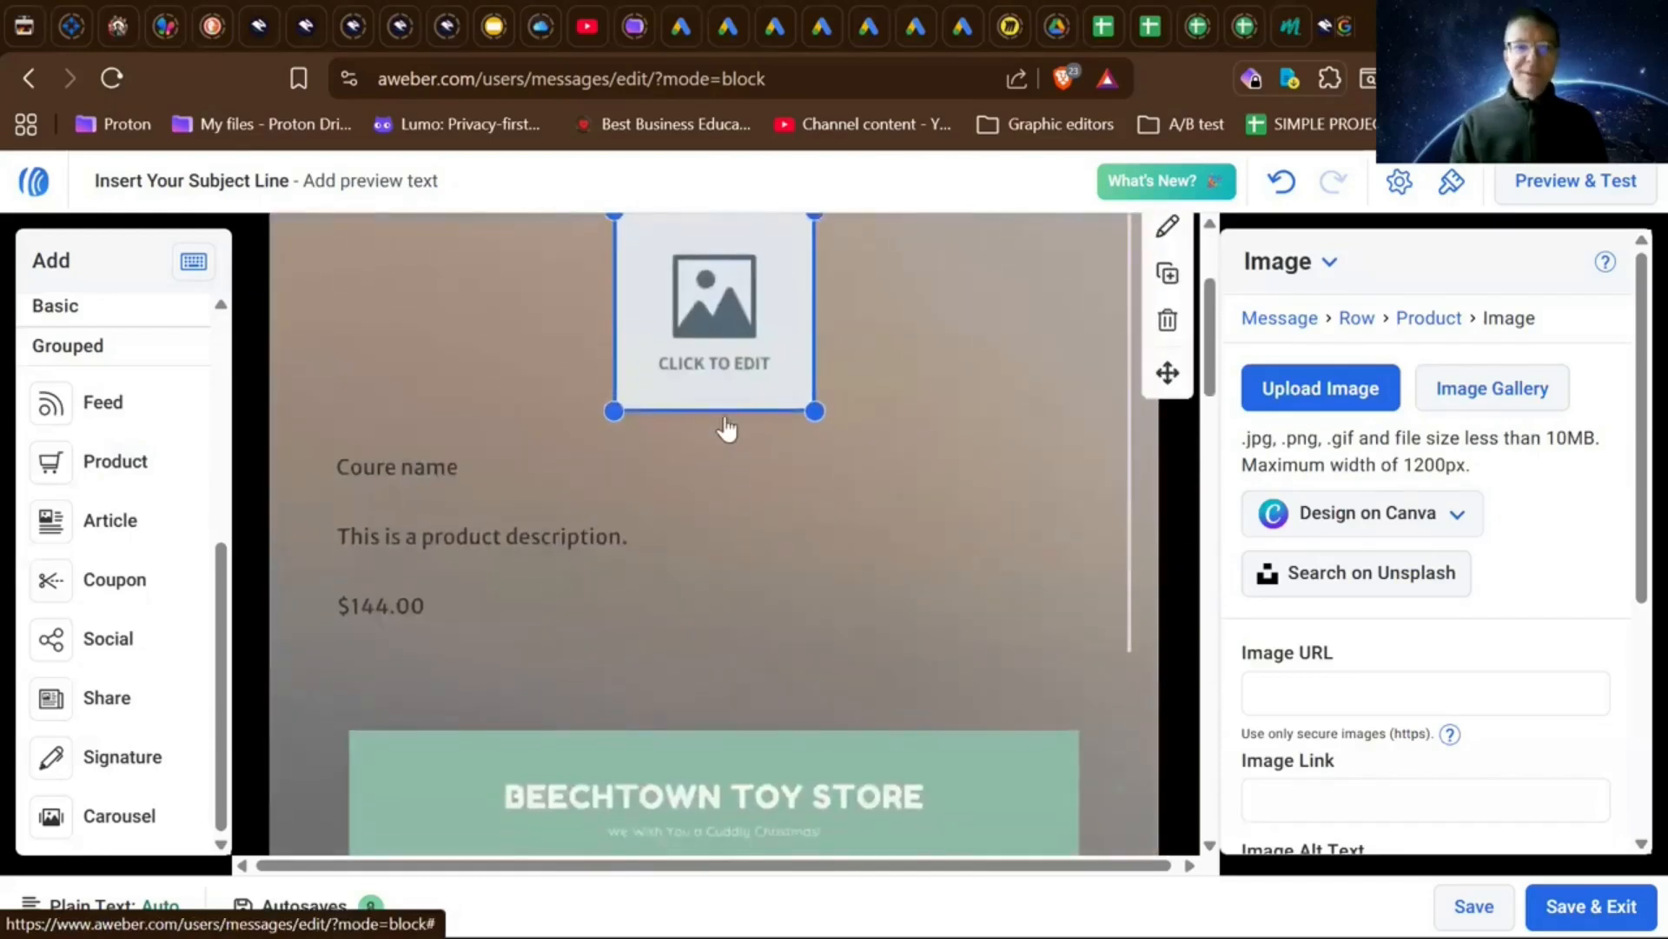
scroll(727, 427, "up", 3)
scroll(728, 426, "down", 3)
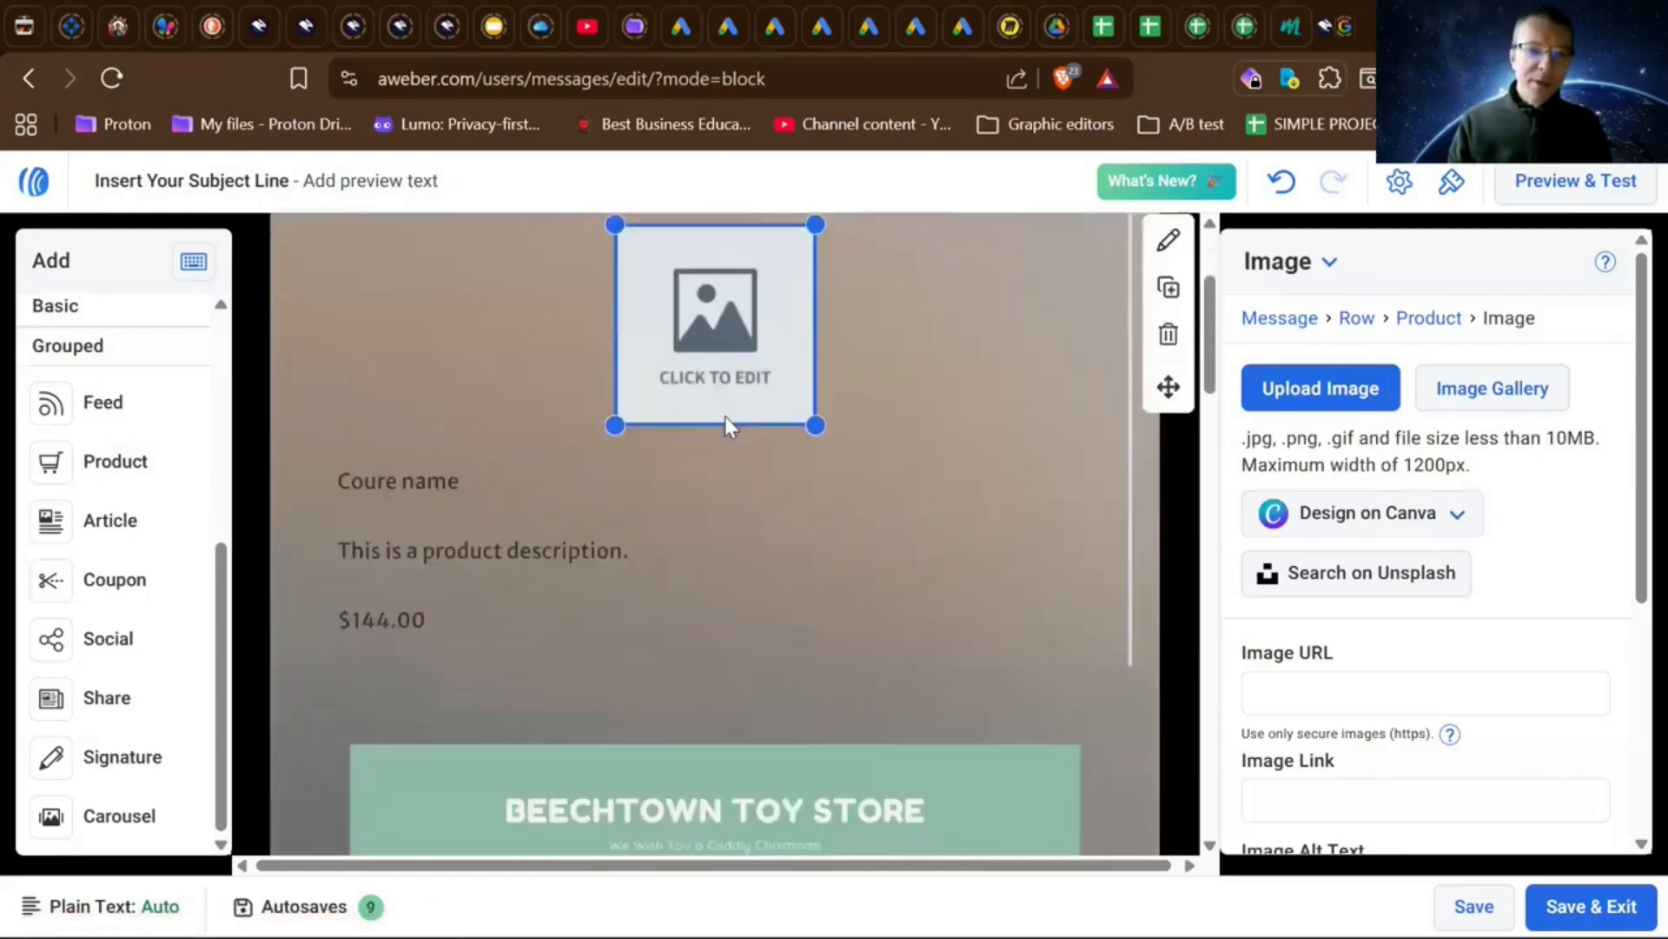
scroll(726, 421, "down", 1)
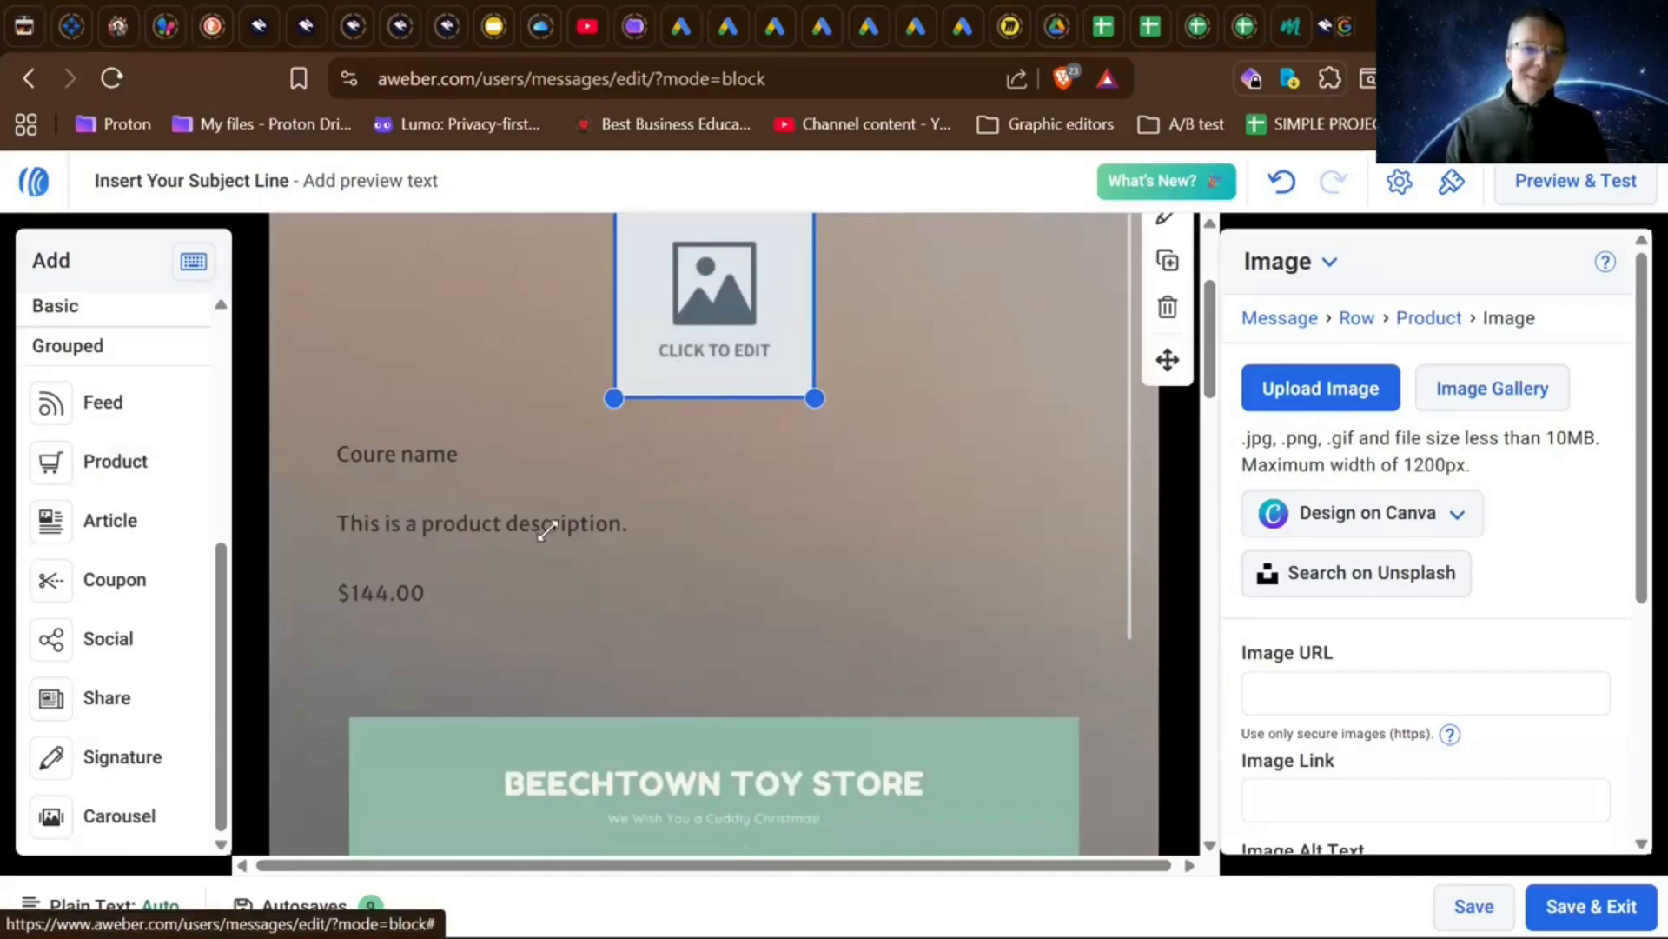
scroll(665, 753, "down", 9)
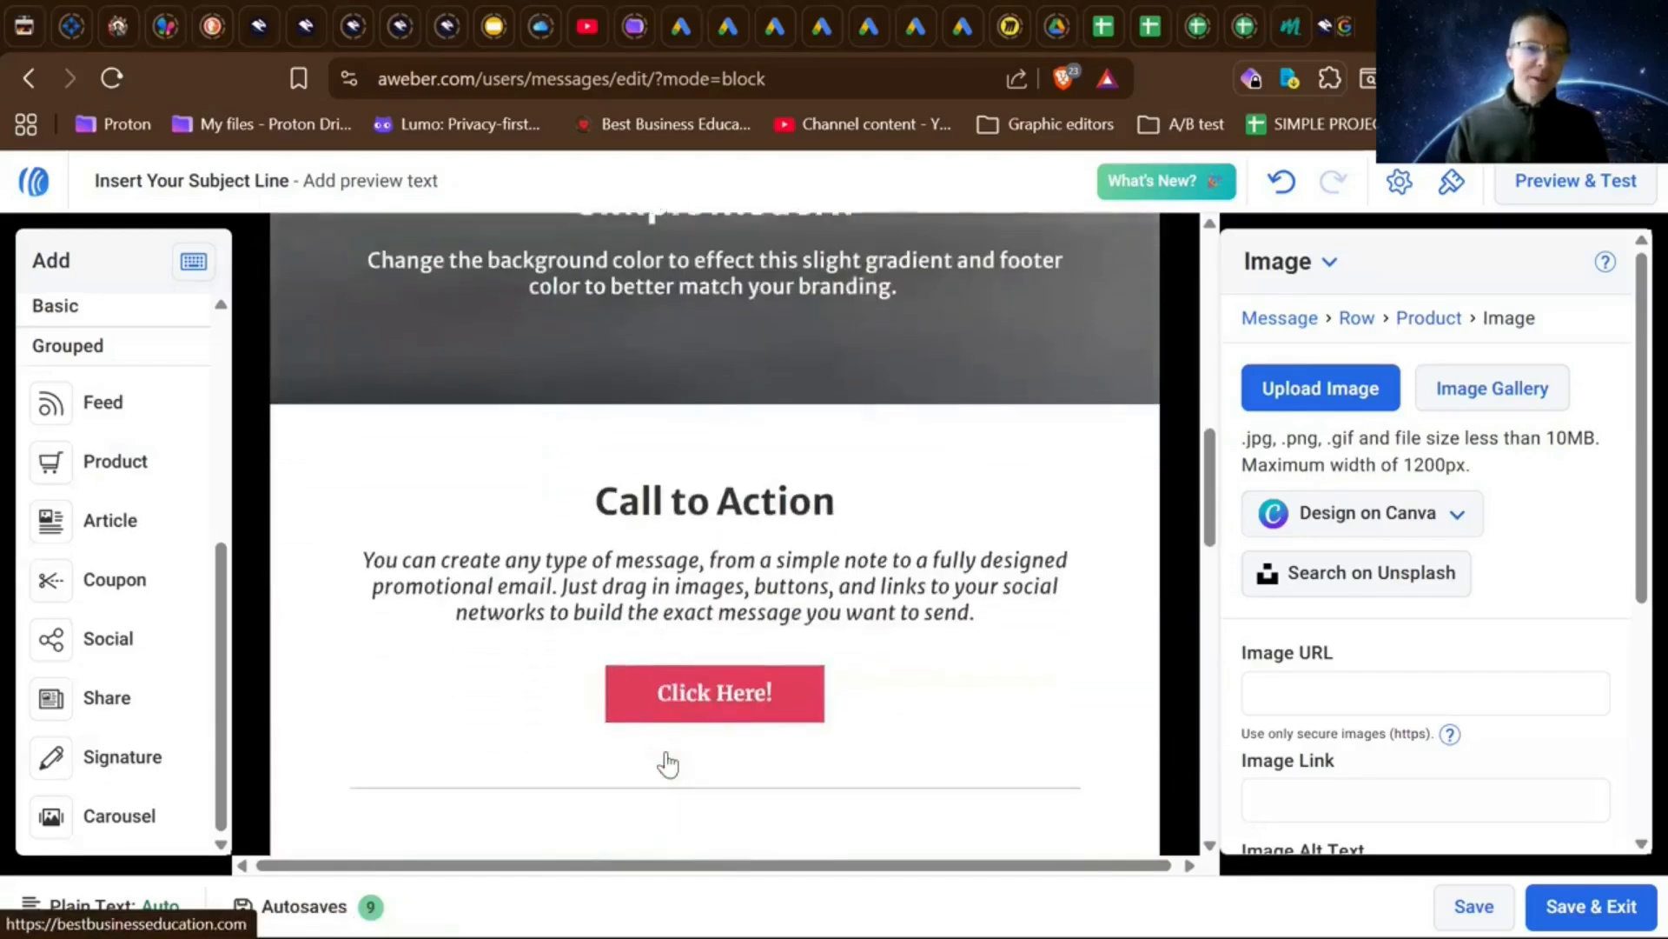
scroll(667, 763, "up", 9)
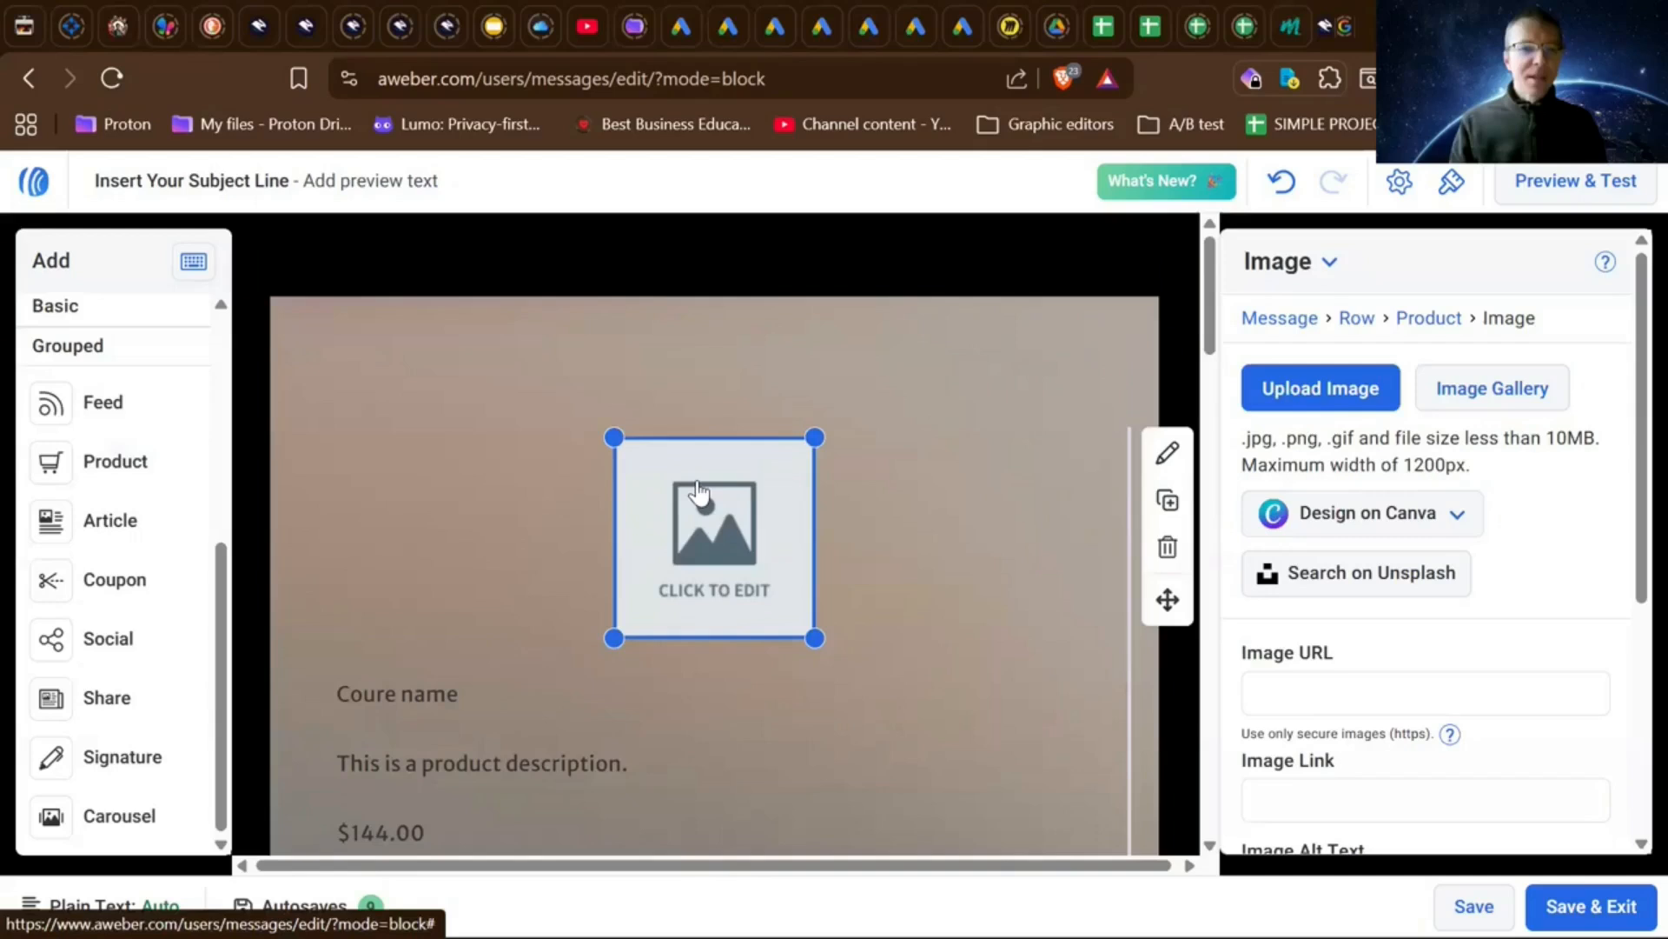
scroll(570, 634, "down", 3)
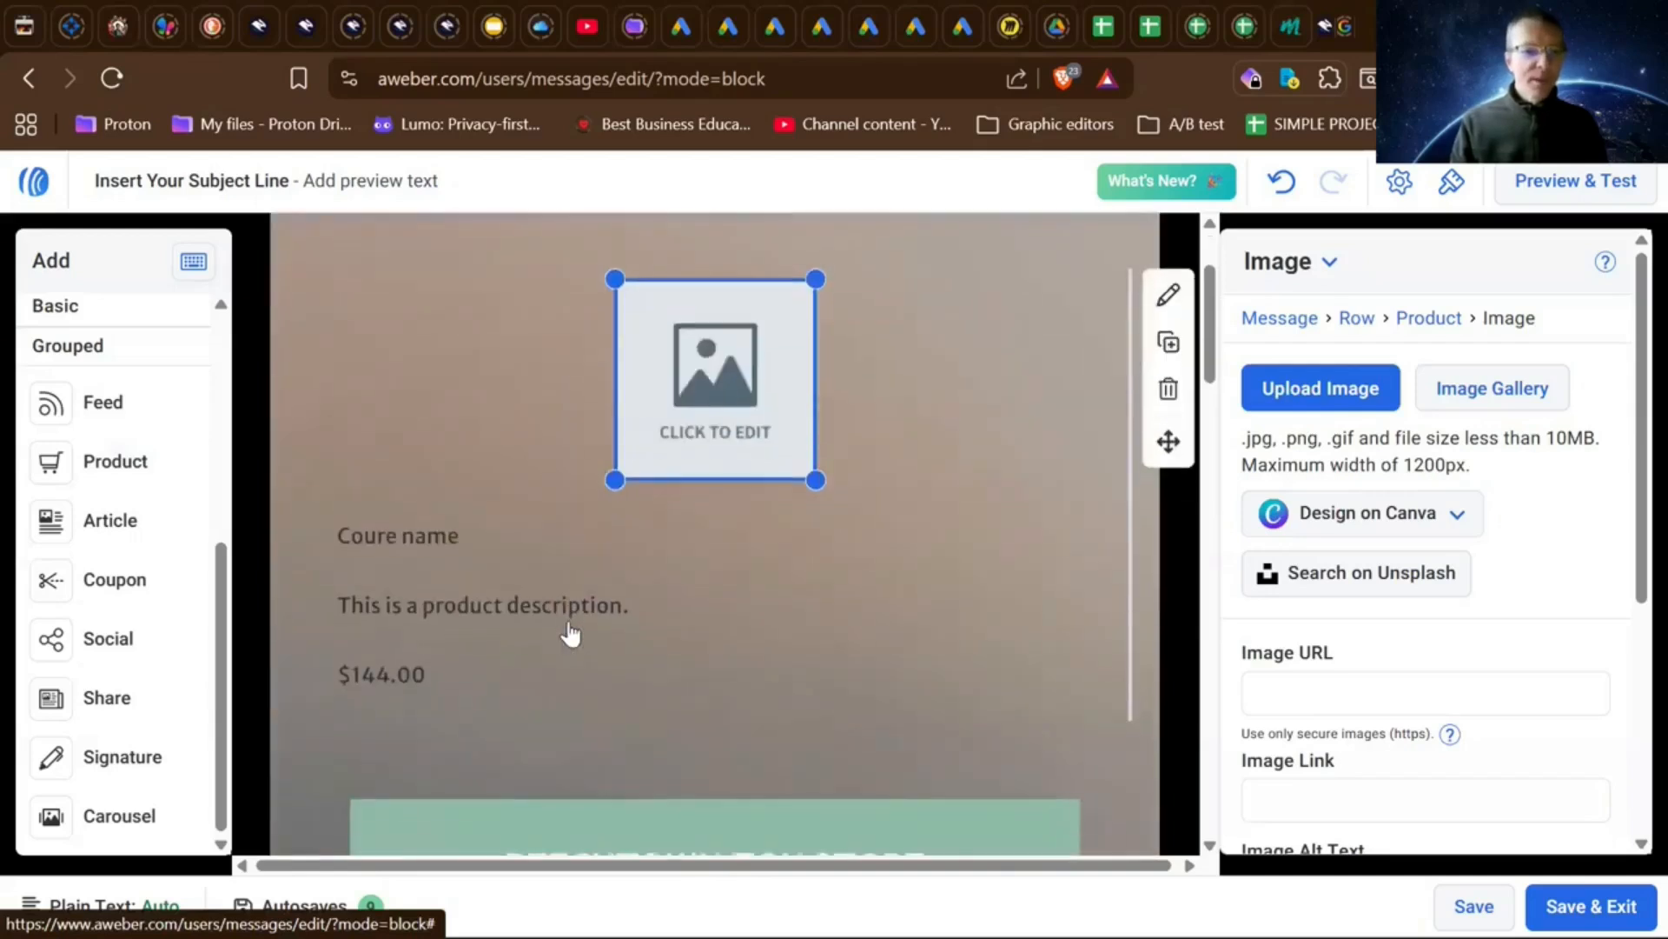
- Place a Coupon element directly above the product block in its row
mouse_move(92, 524)
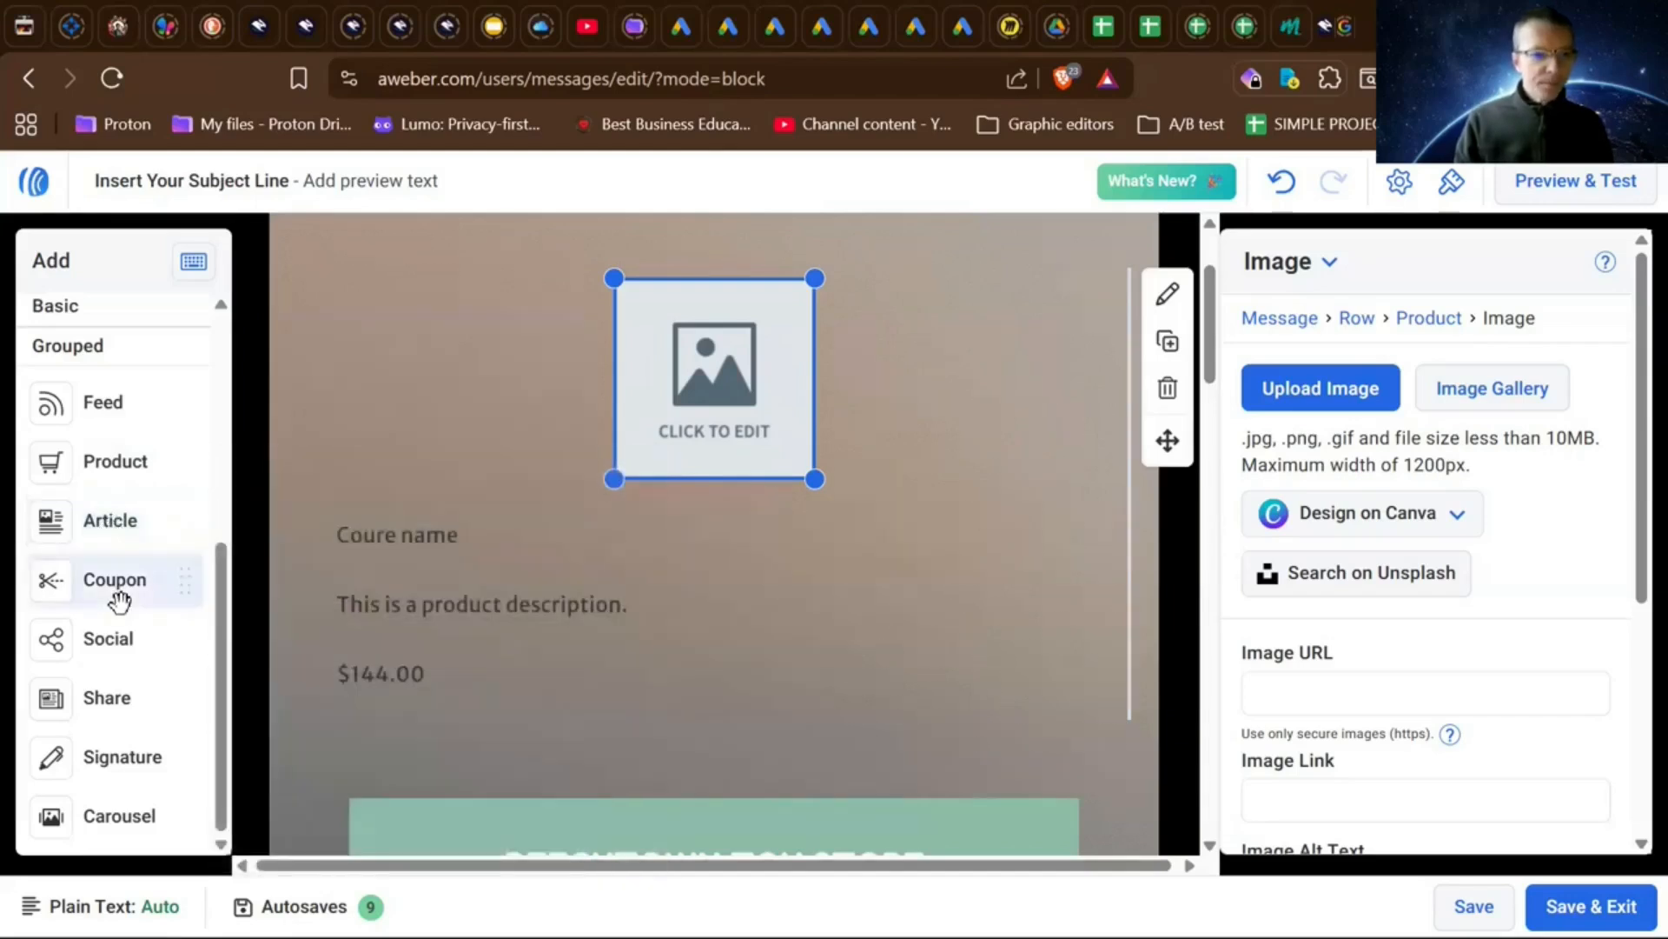
mouse_move(119, 600)
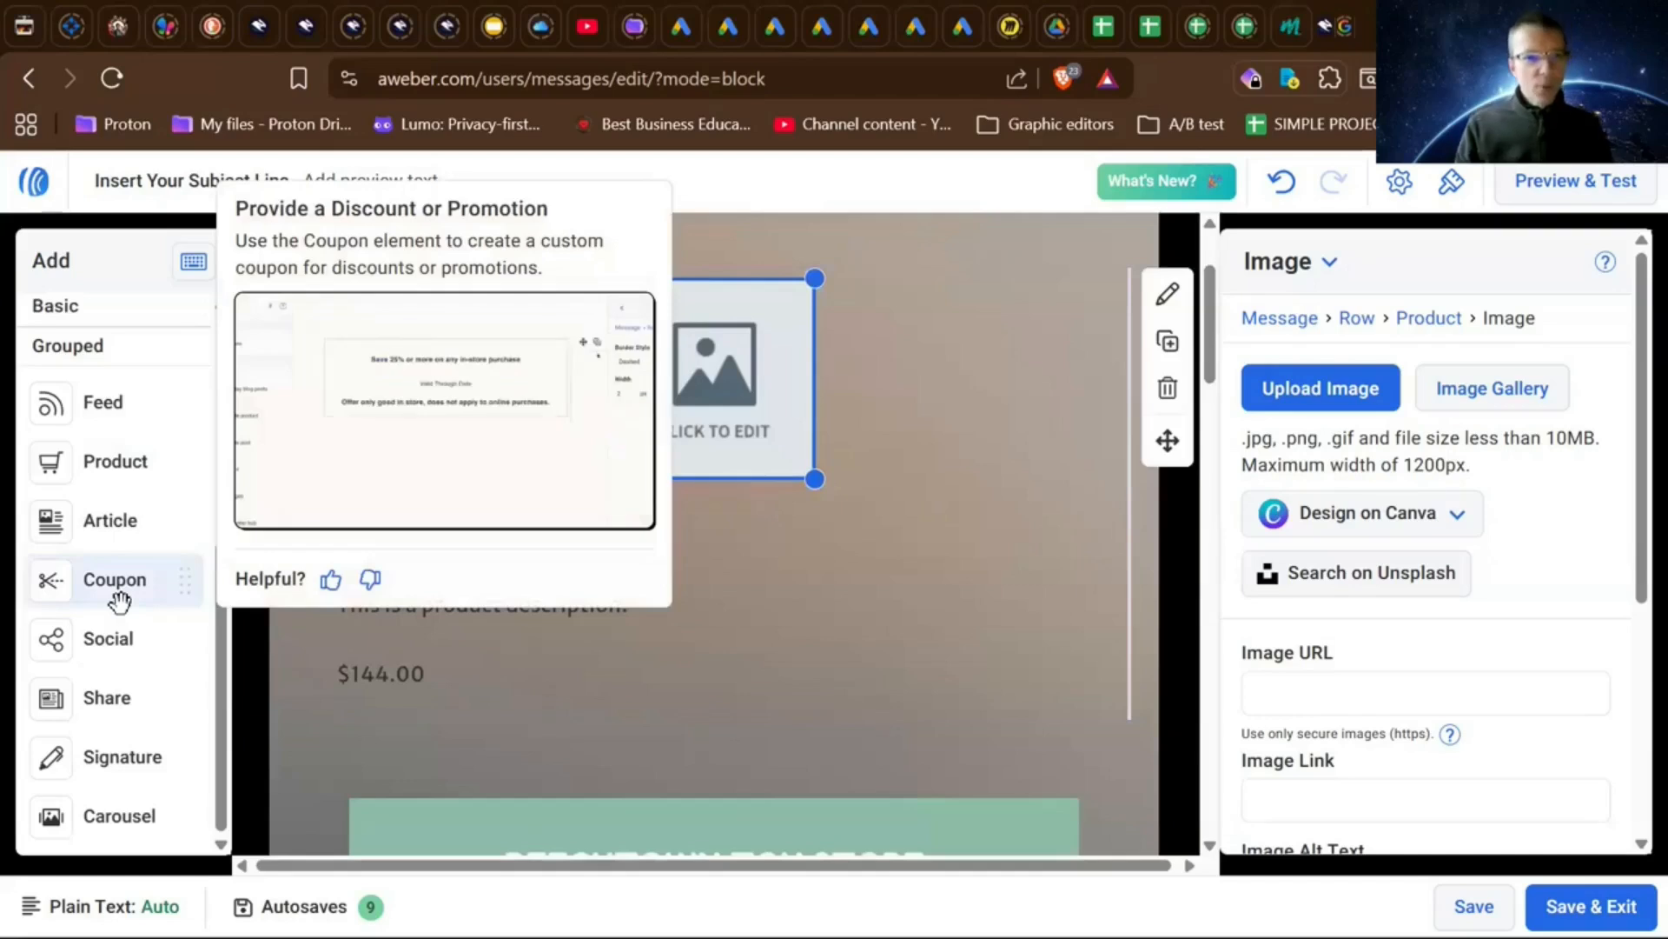
left_click_drag(119, 600, 692, 410)
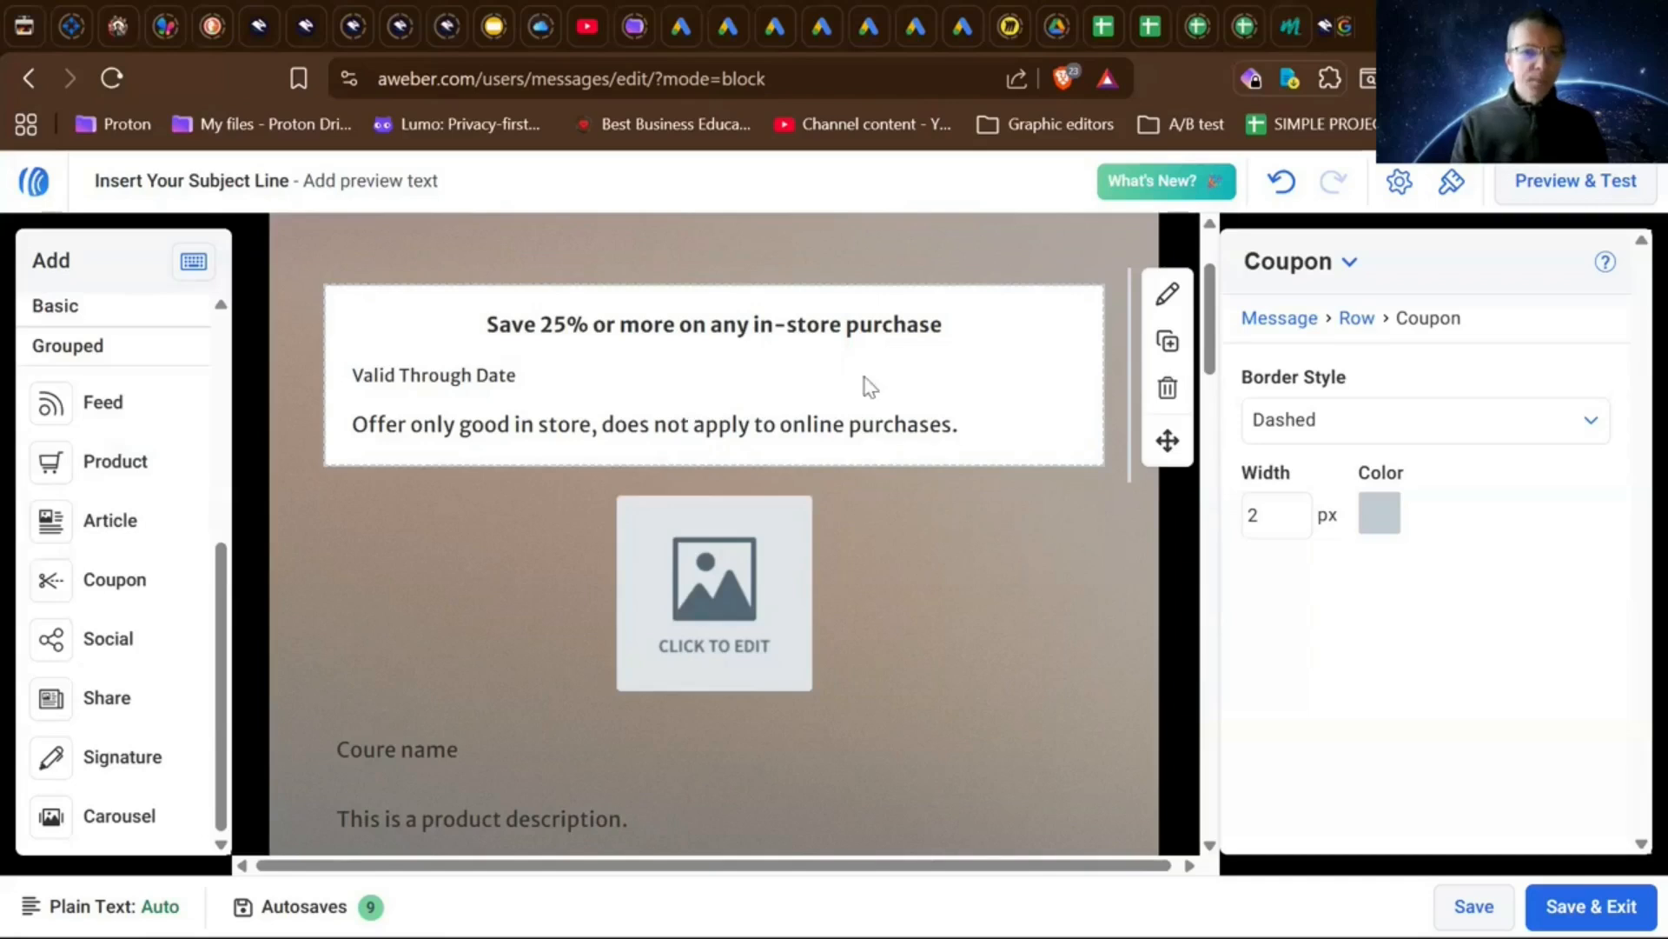
- Change the discount in the coupon headline to 35%
double_click(738, 334)
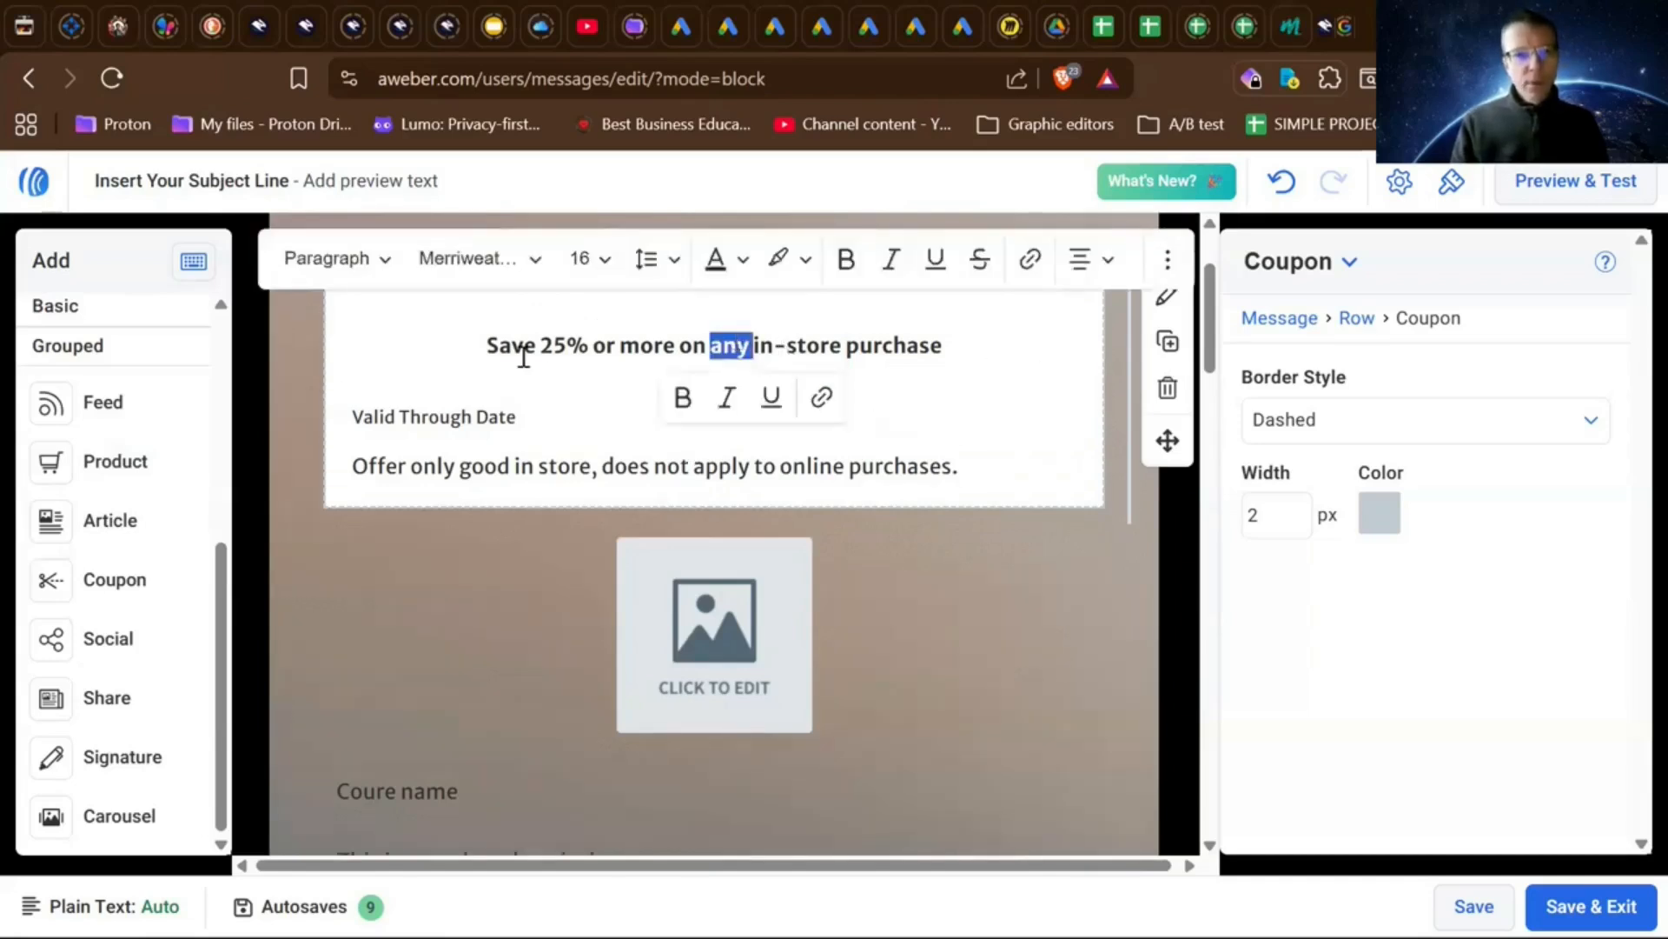
left_click(555, 345)
key("BackSpace")
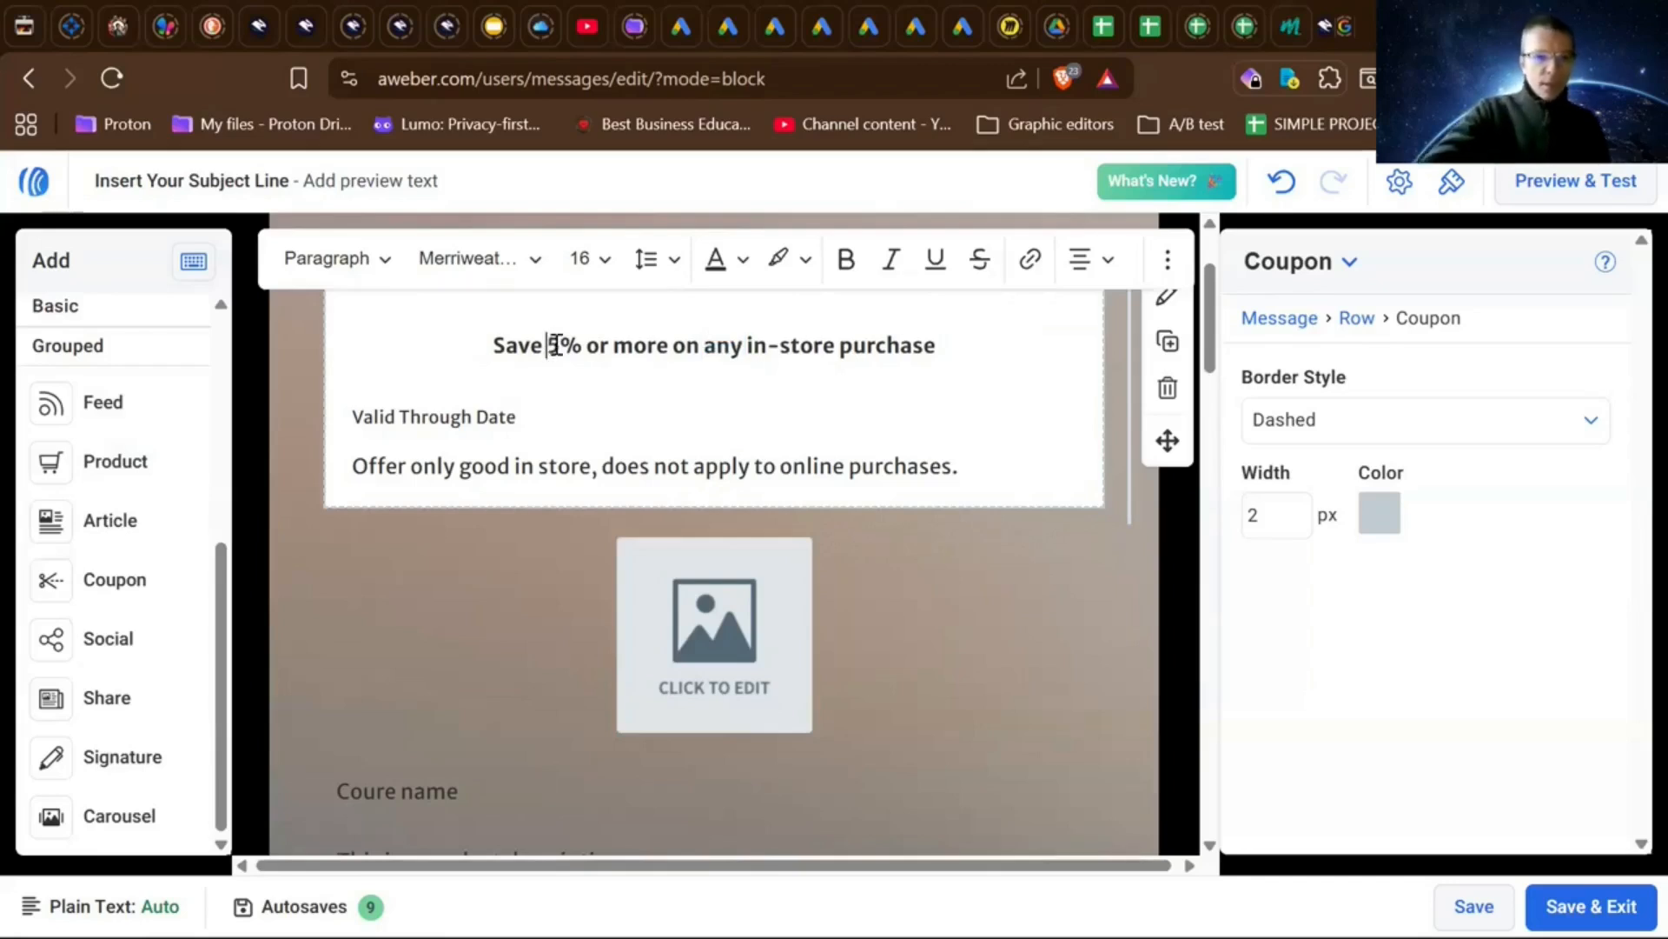
type("3")
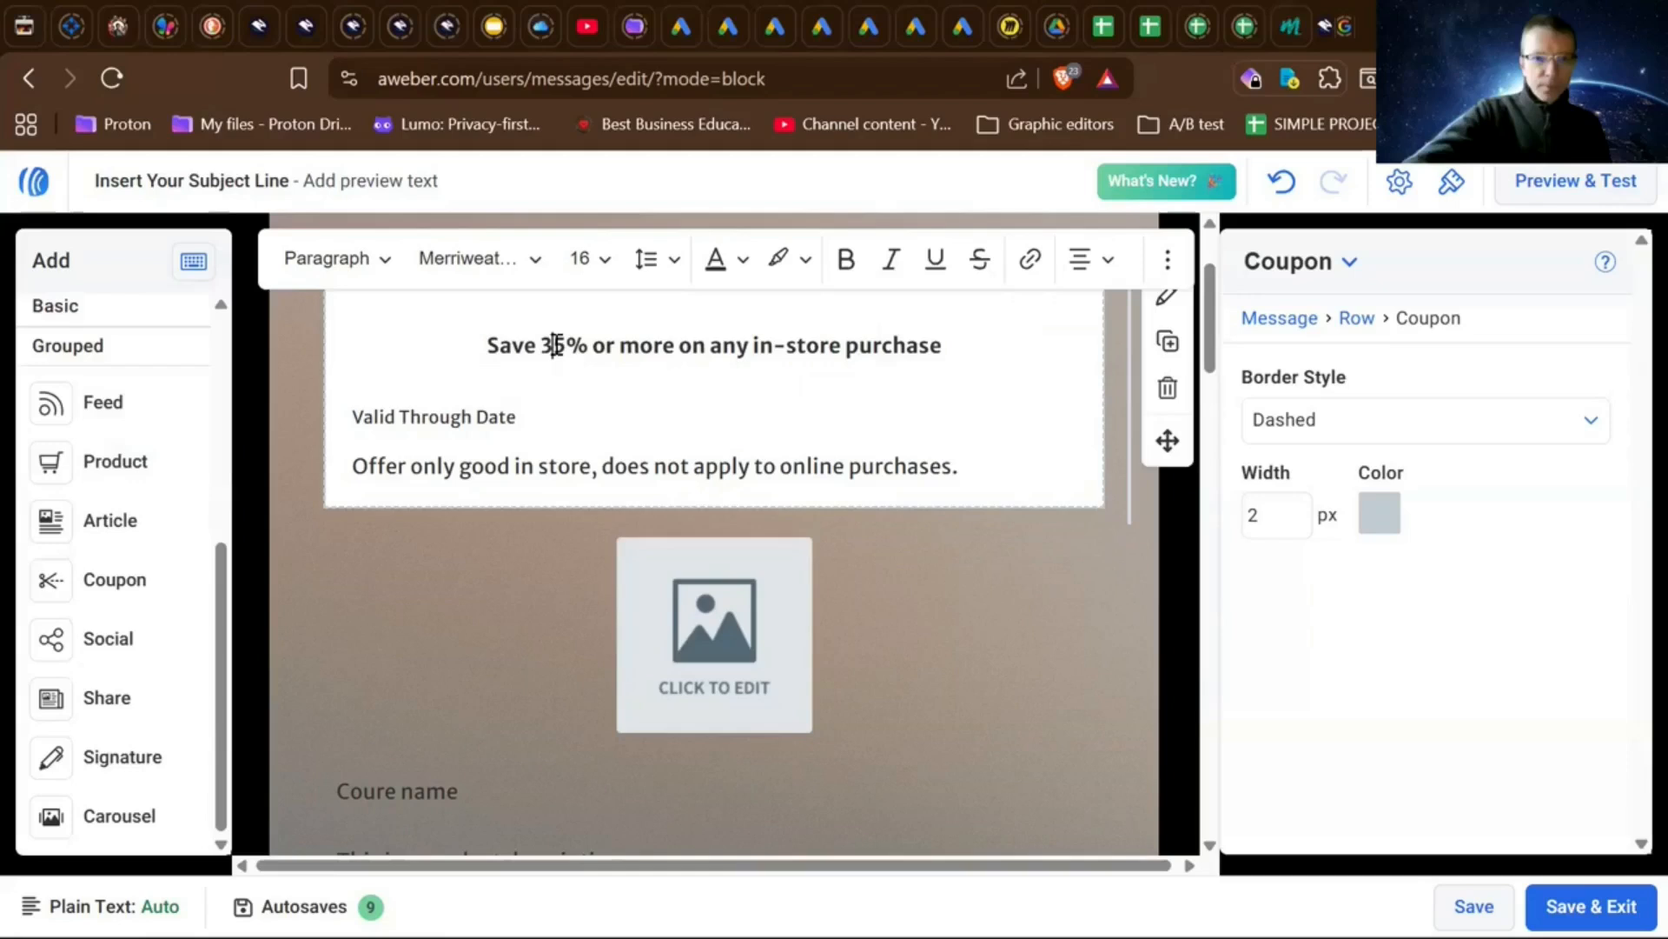
- Delete the coupon block above the product
left_click(672, 409)
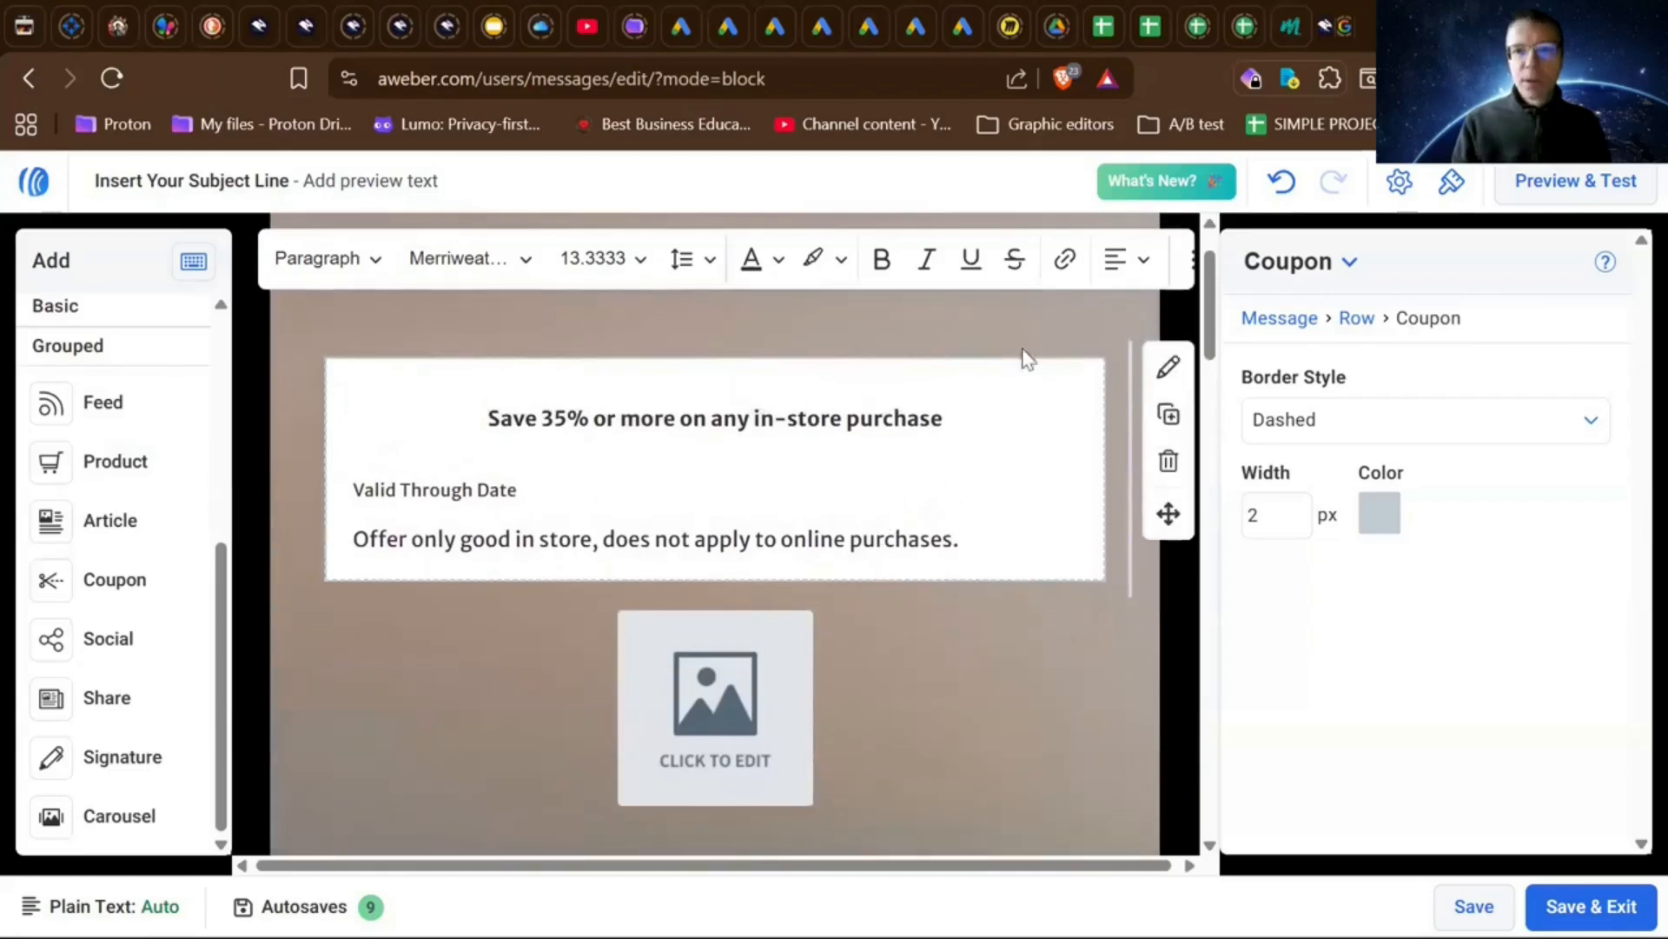
left_click(1167, 461)
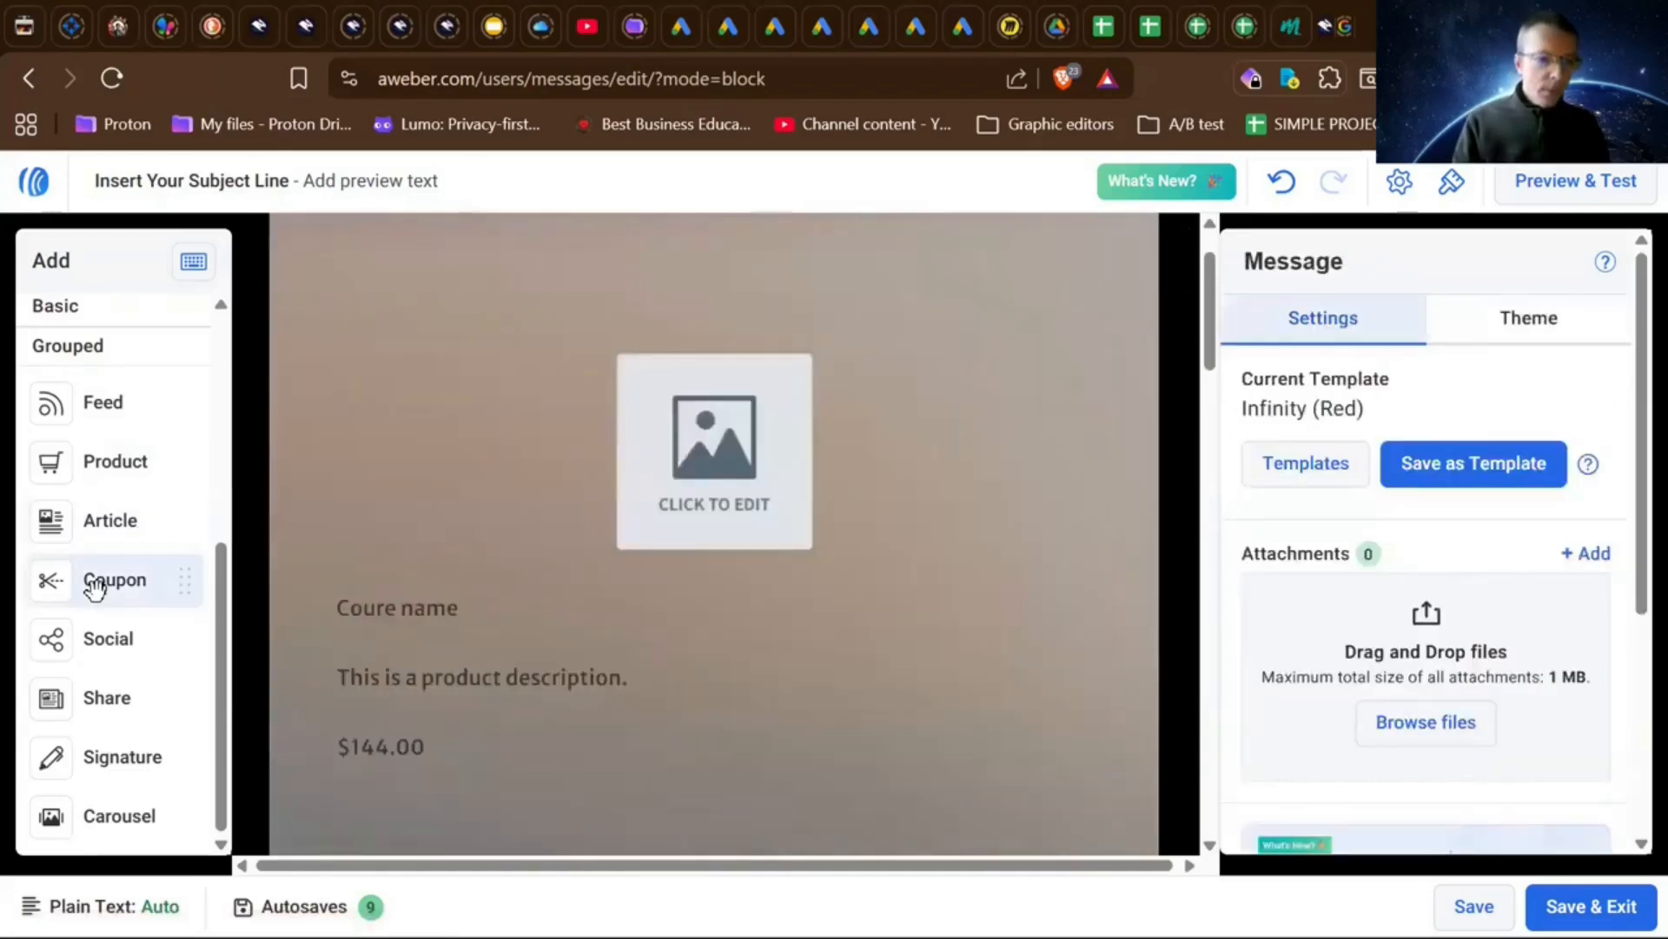
- Examine the Social, Share, Signature and Carousel elements on offer and the social media icons in the Contact Us footer
mouse_move(124, 645)
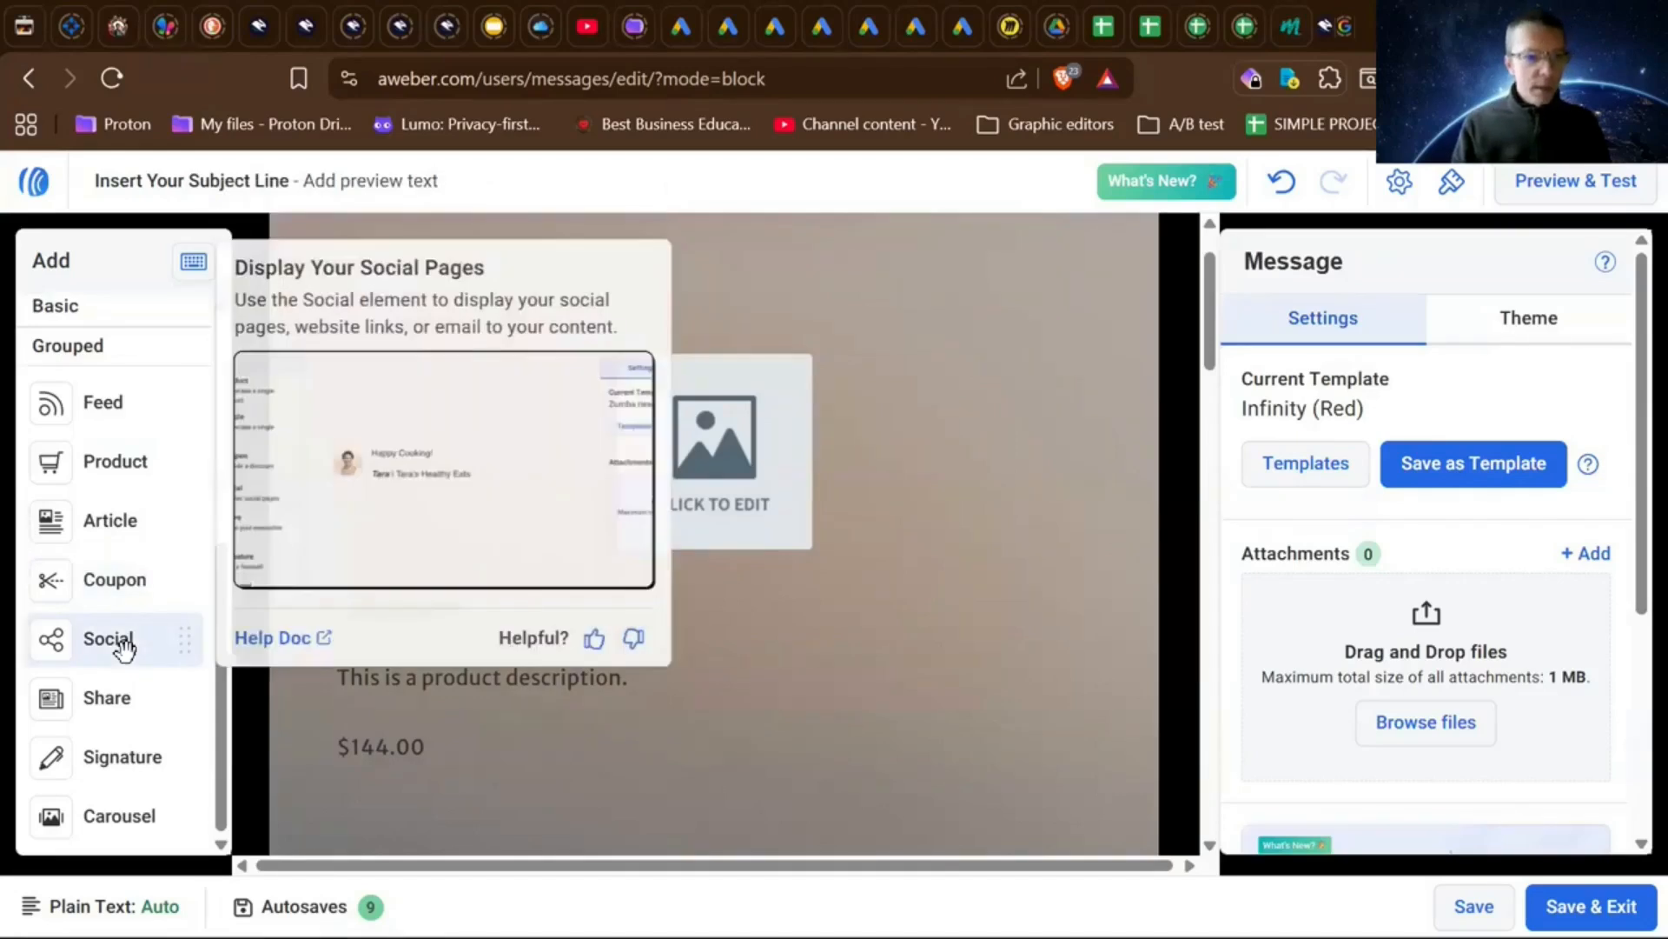
left_click(682, 704)
scroll(681, 700, "down", 5)
scroll(681, 689, "down", 15)
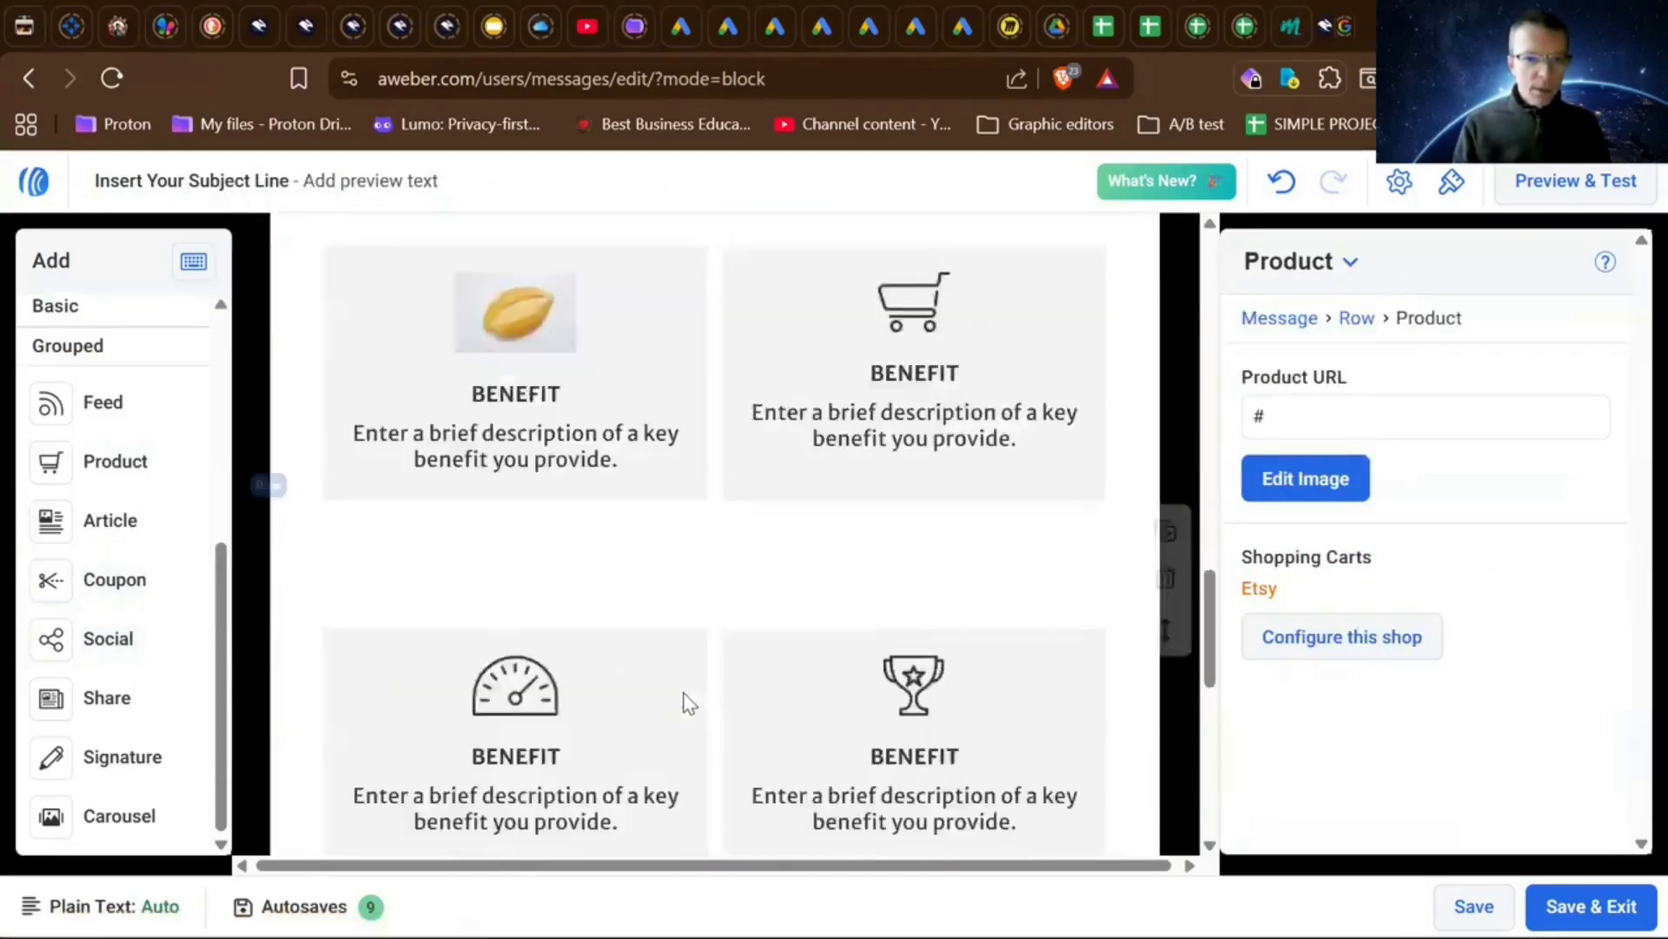
scroll(681, 695, "up", 1)
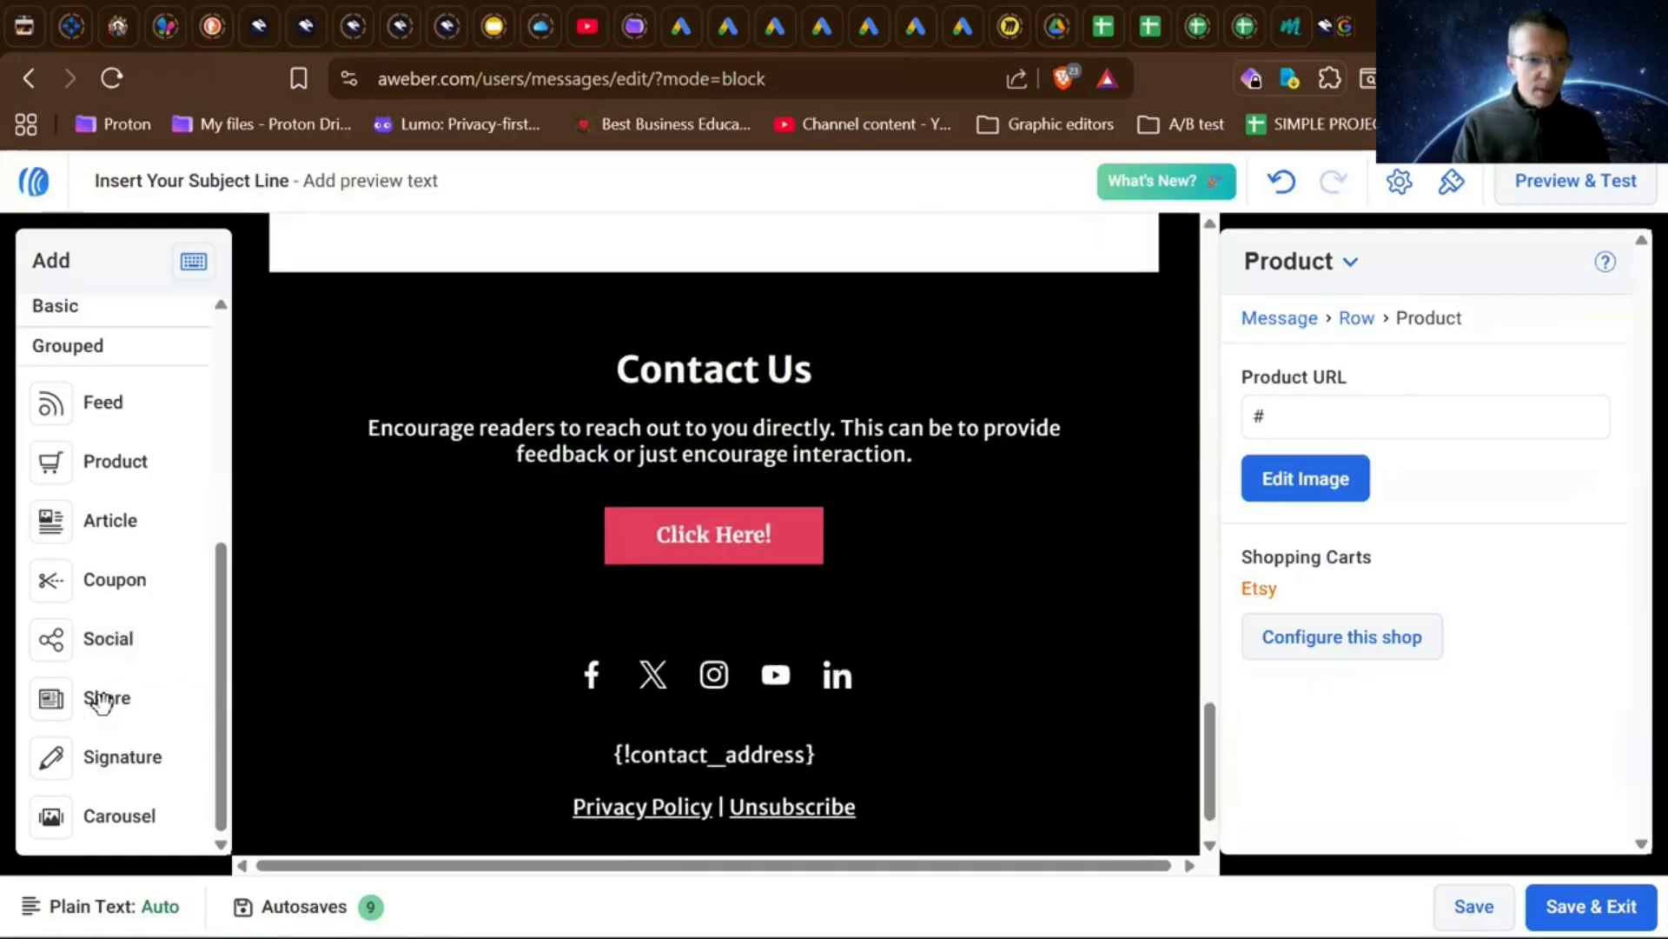
mouse_move(80, 703)
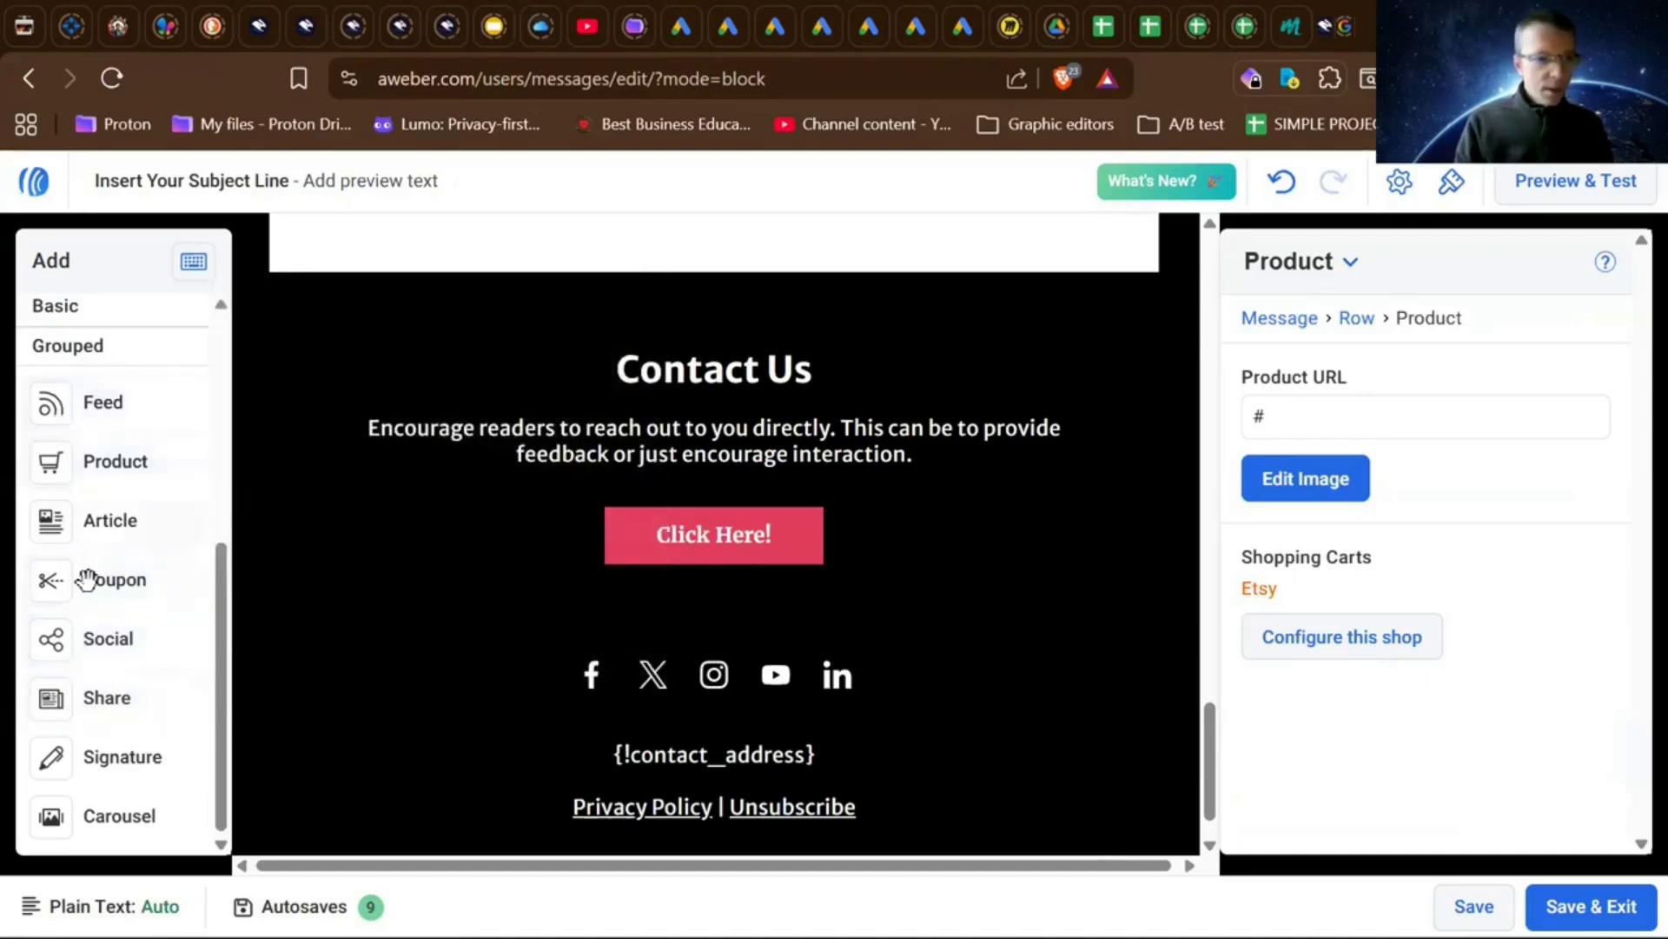
mouse_move(92, 641)
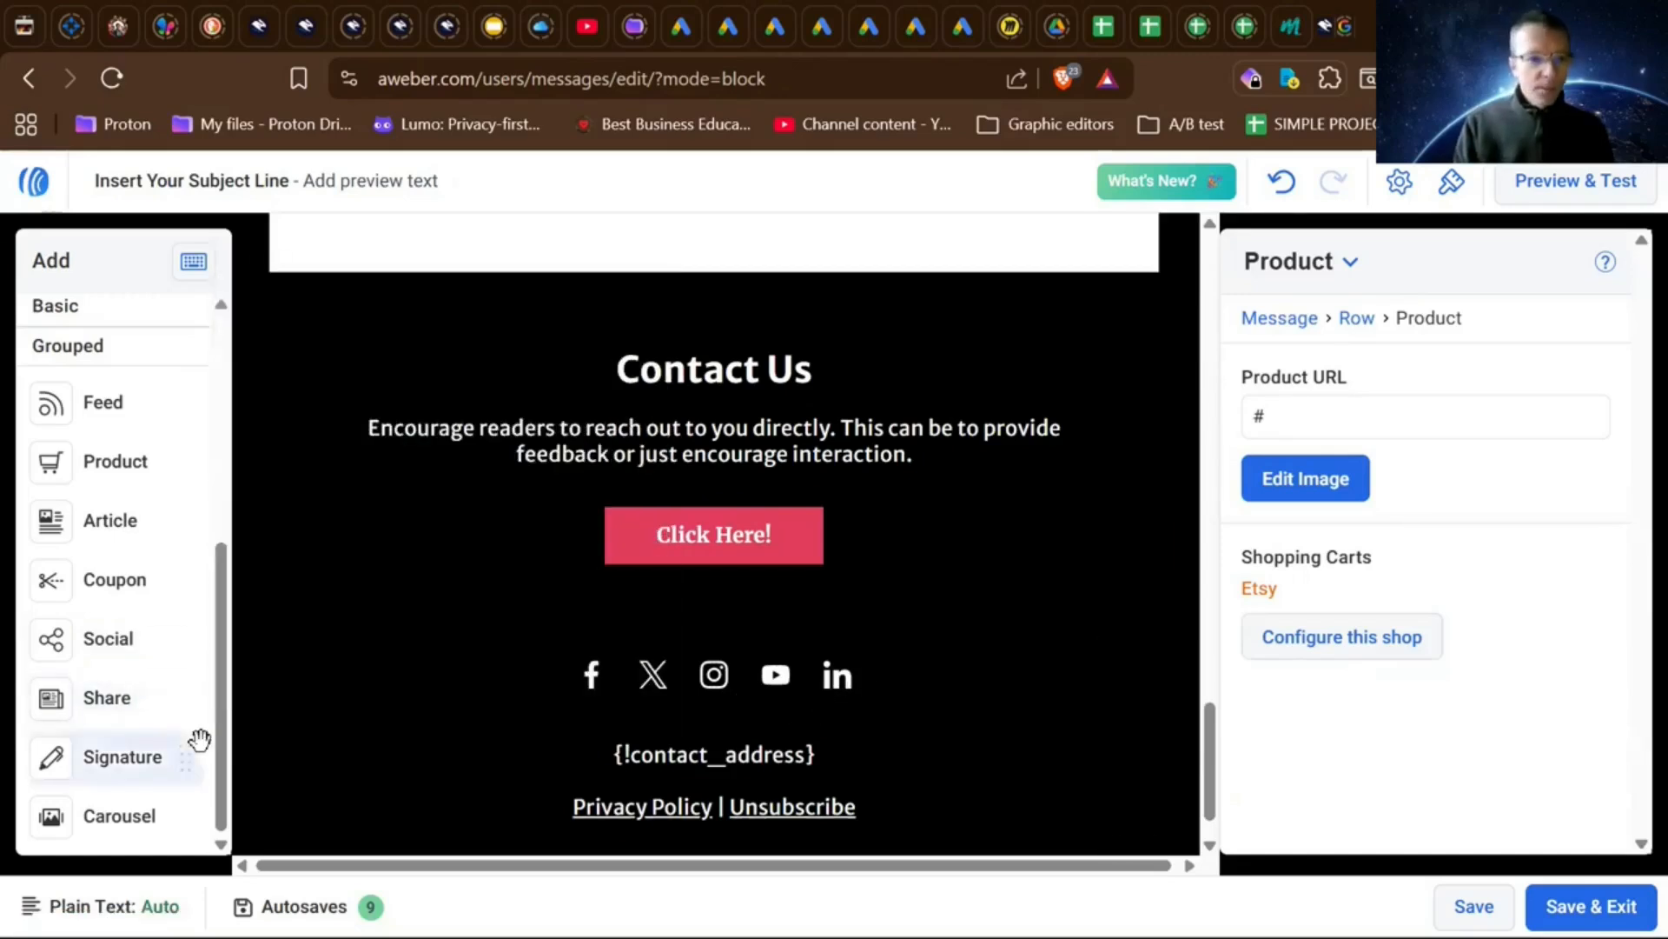
mouse_move(87, 761)
mouse_move(106, 813)
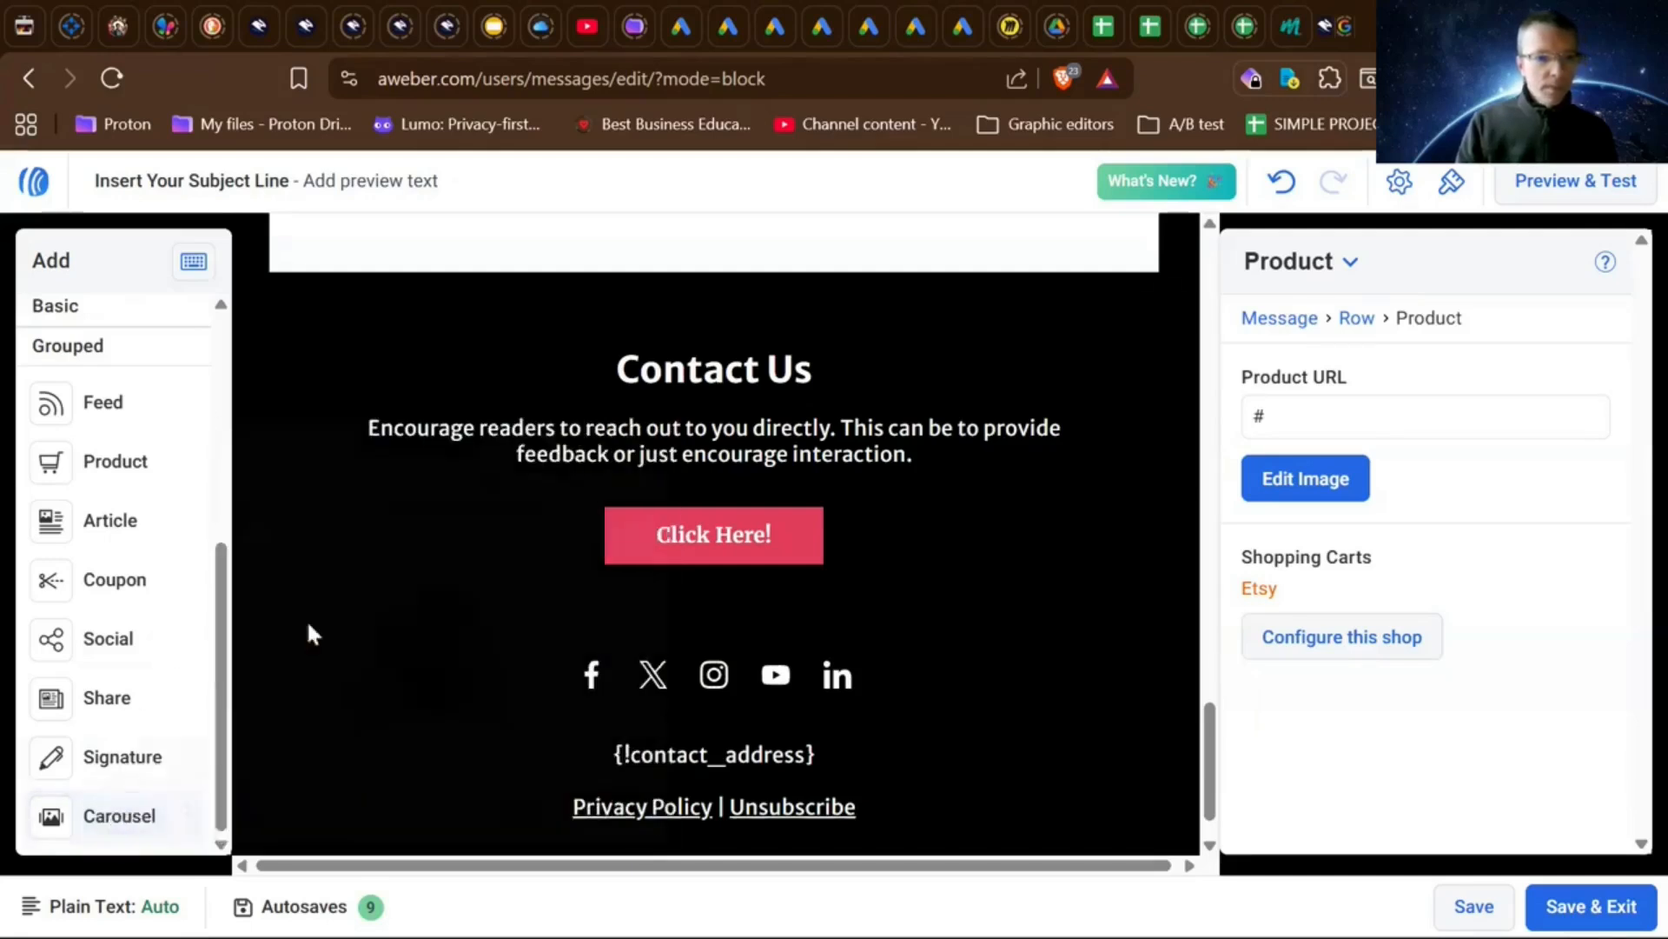
- Review the two benefit rows in the middle of the message and the empty row between them
scroll(749, 575, "up", 5)
scroll(749, 576, "up", 5)
scroll(747, 574, "down", 2)
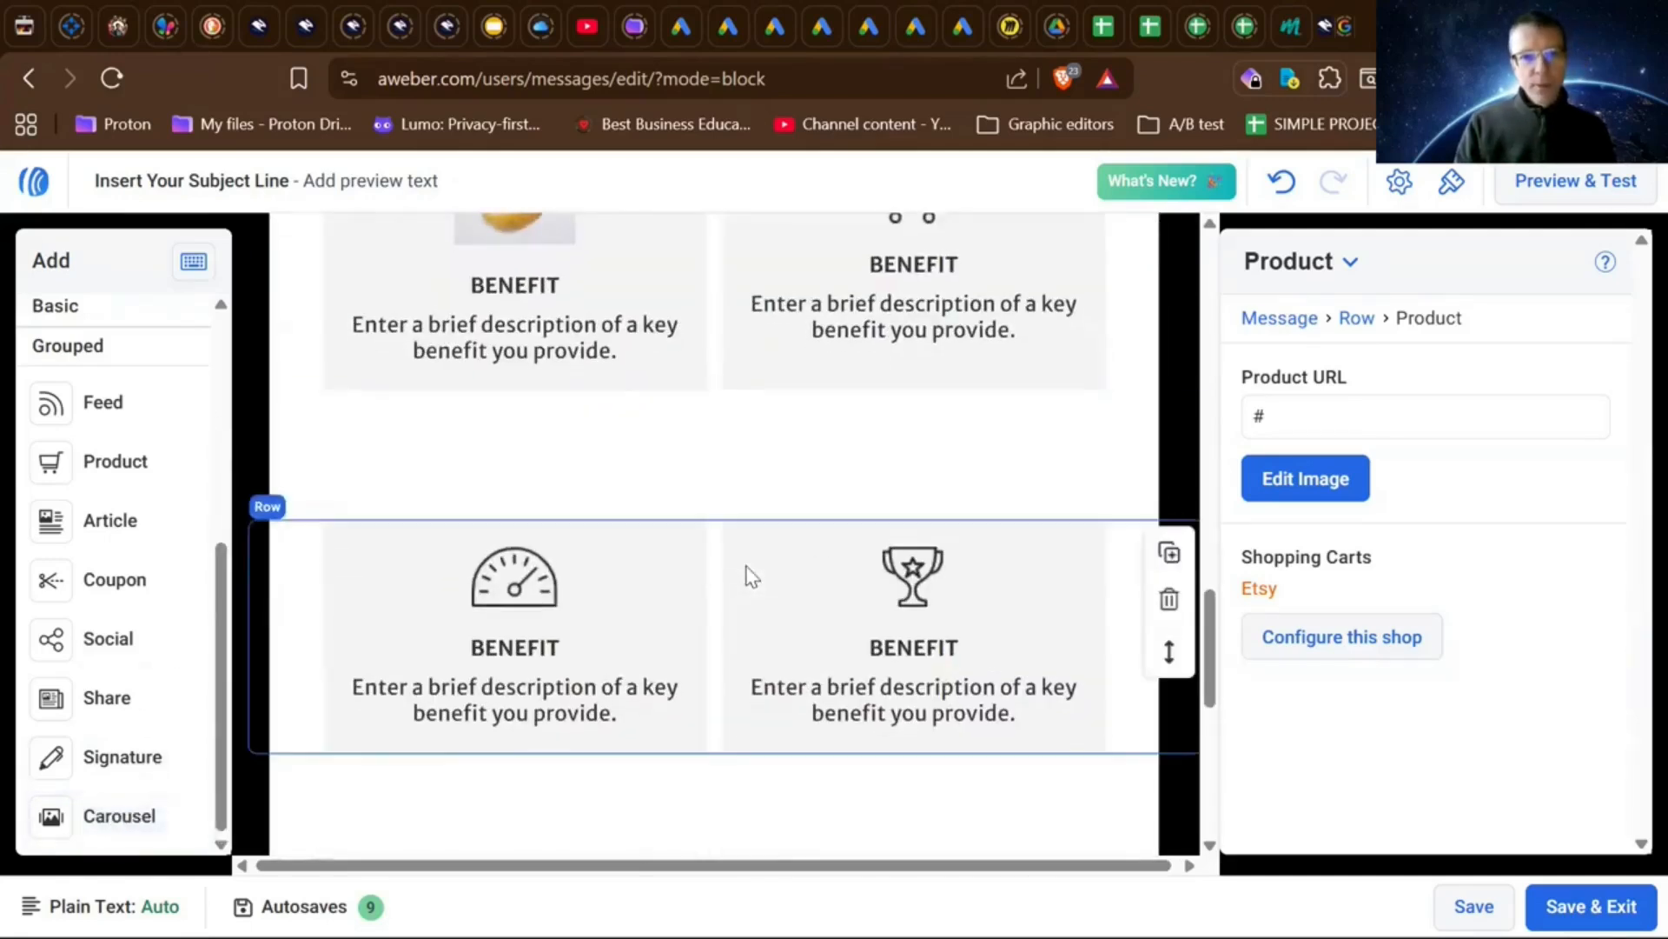
scroll(748, 573, "up", 1)
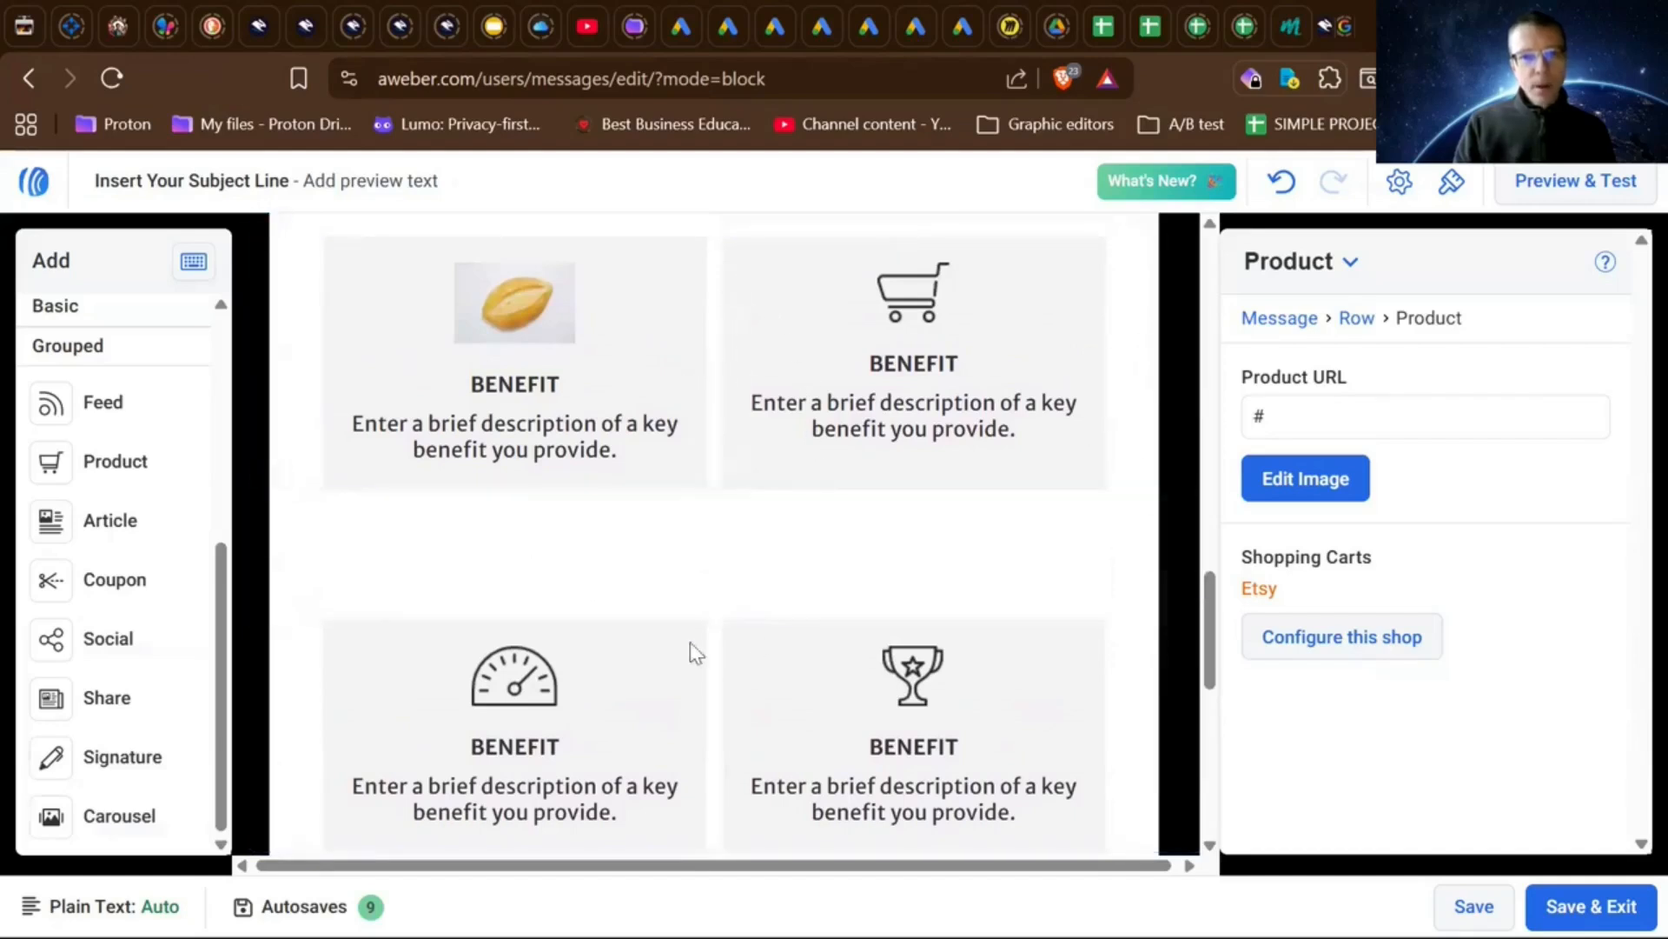
scroll(685, 577, "down", 4)
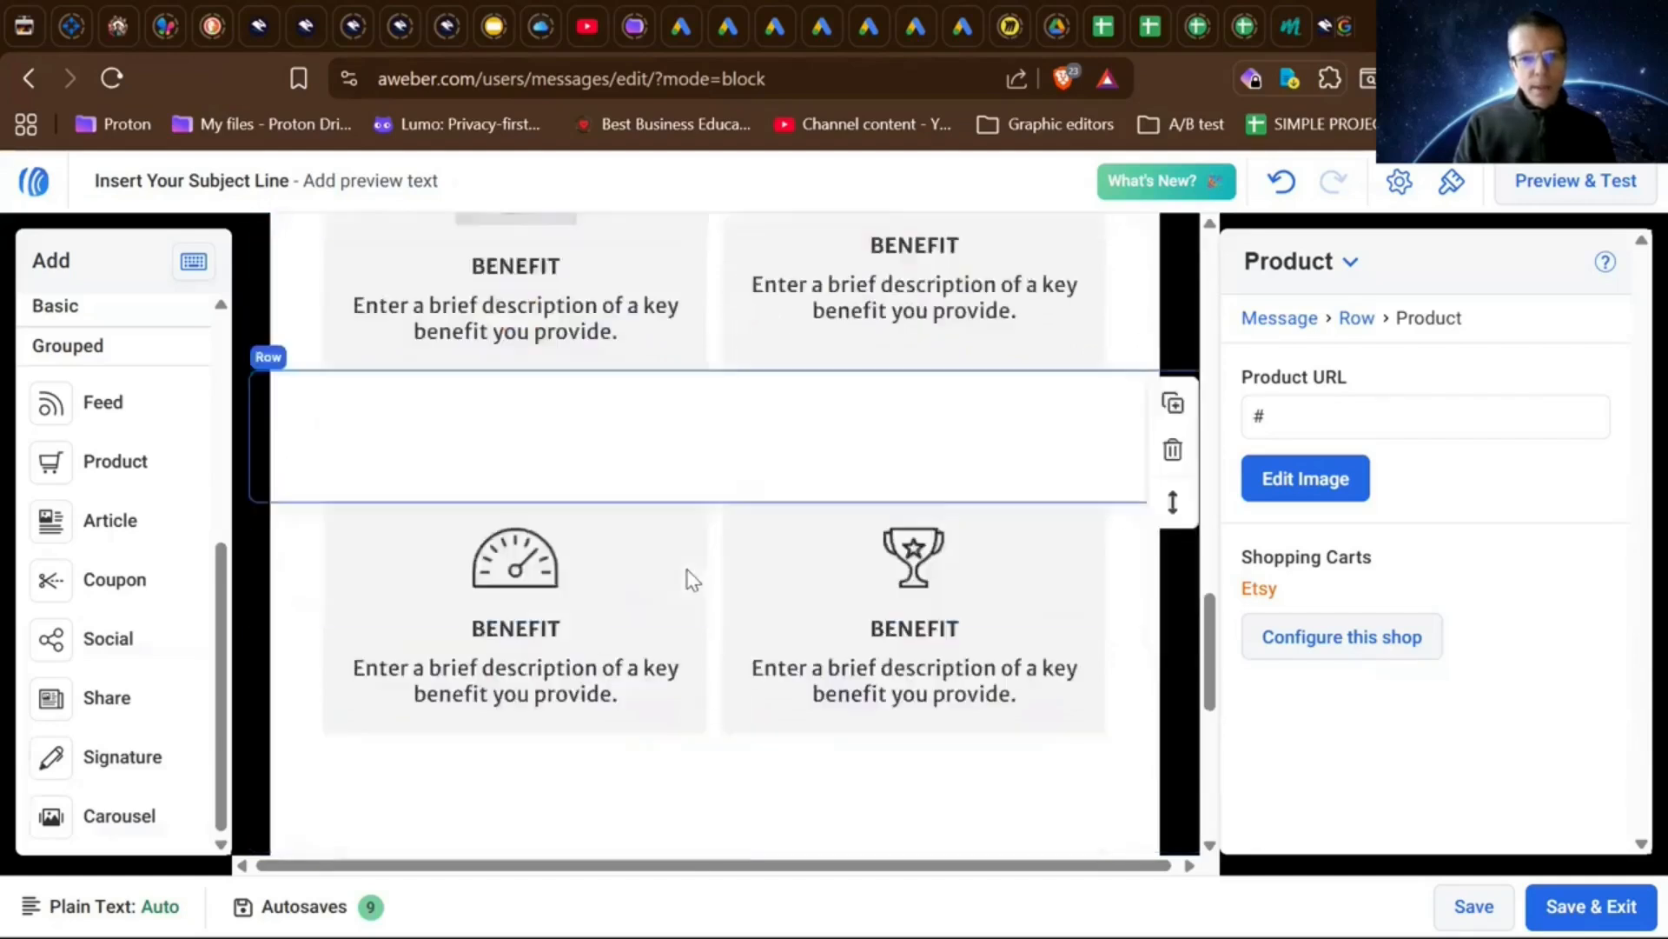
scroll(688, 578, "up", 3)
scroll(688, 578, "up", 1)
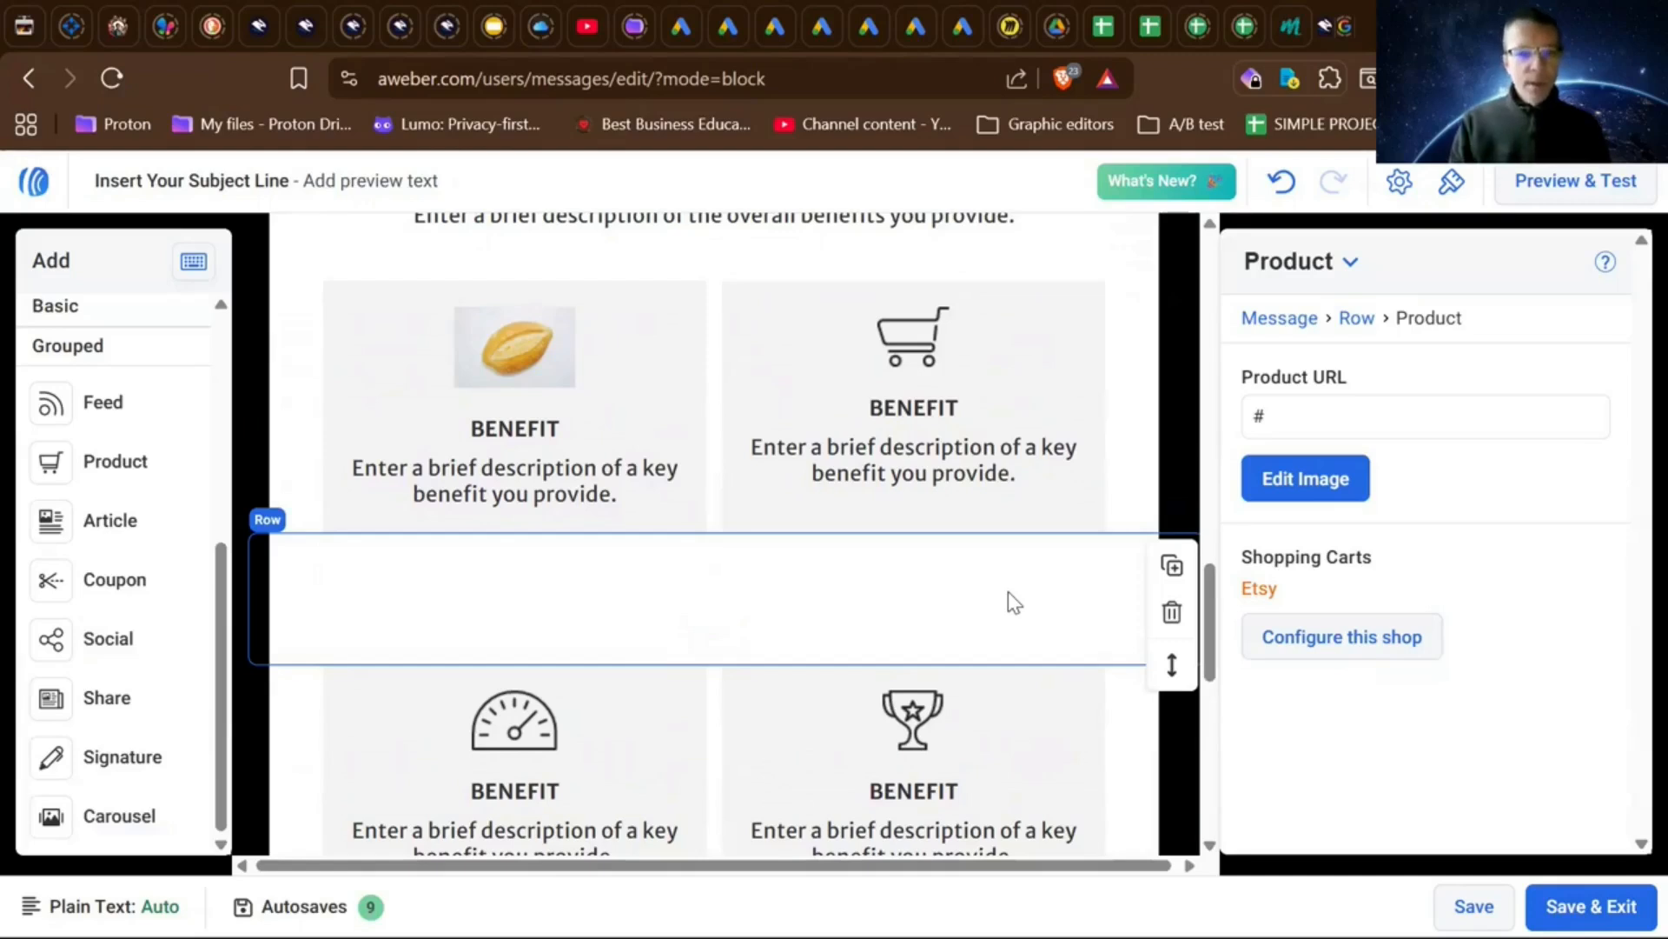
scroll(1008, 591, "down", 2)
scroll(1008, 591, "up", 2)
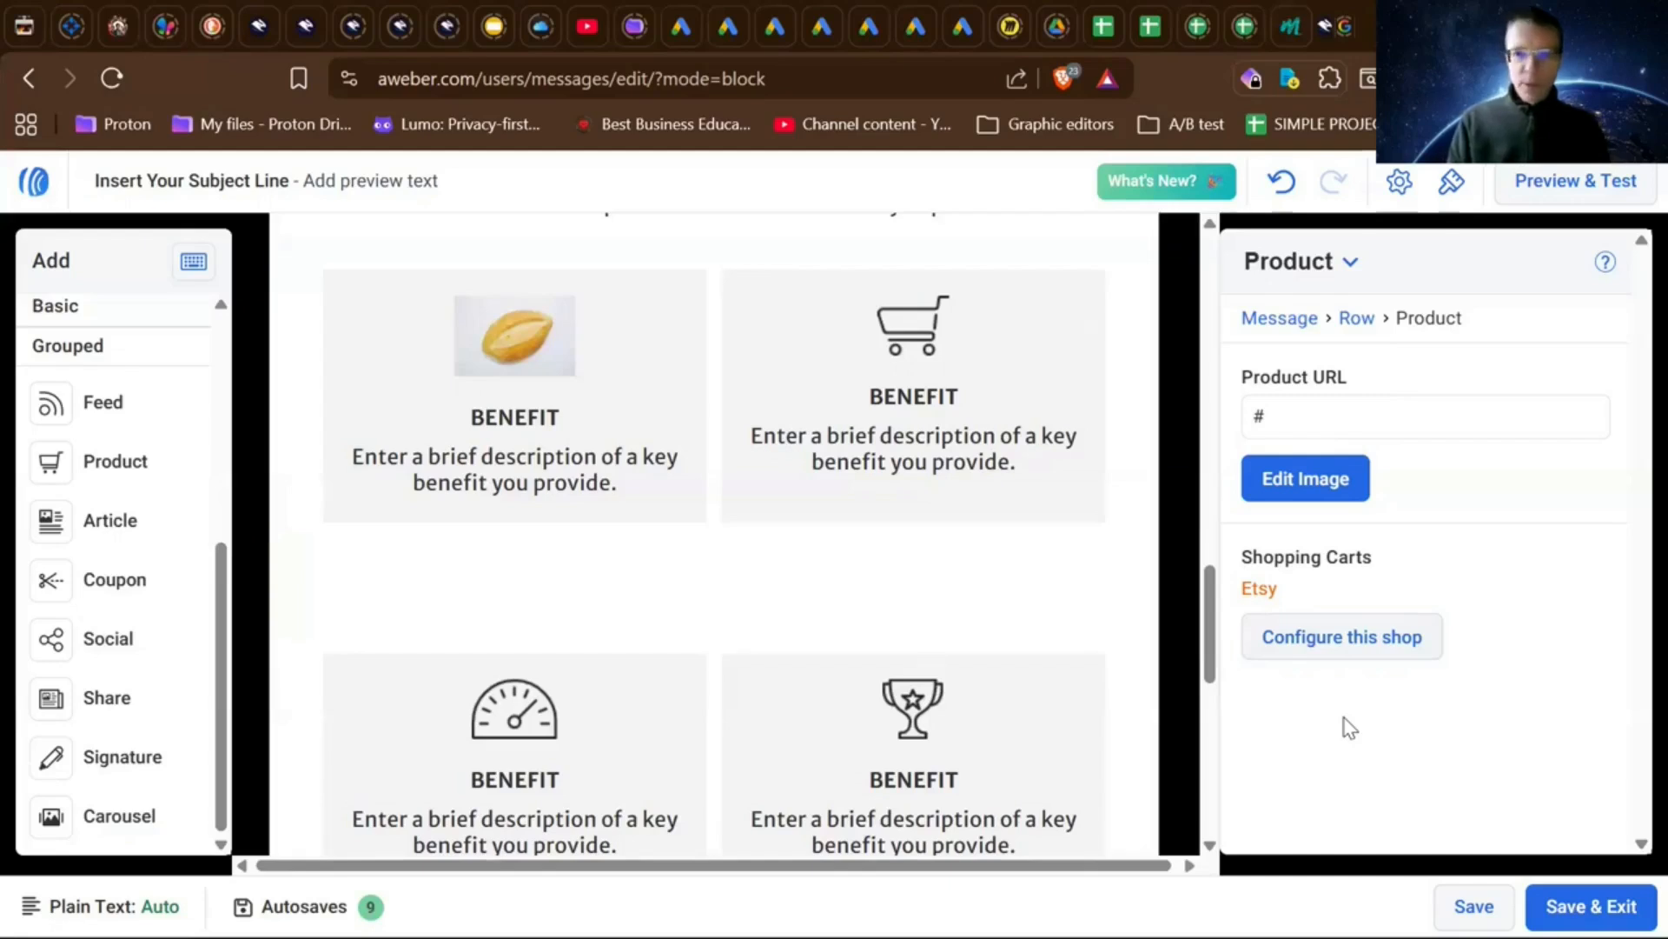
double_click(1260, 590)
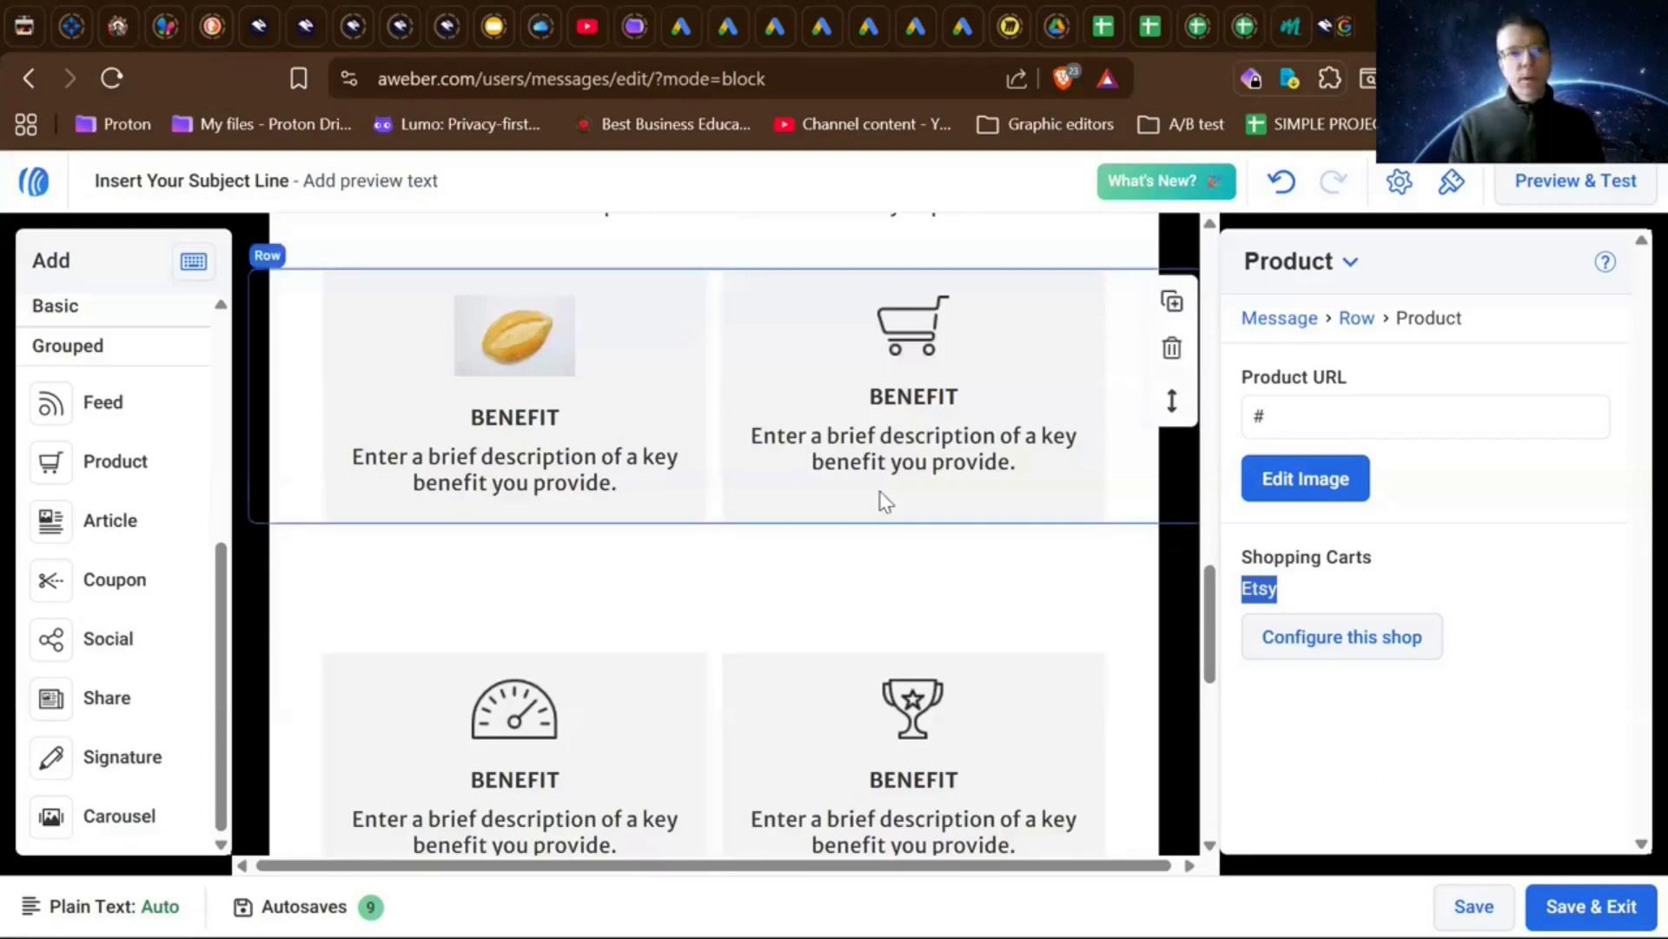
left_click(1353, 574)
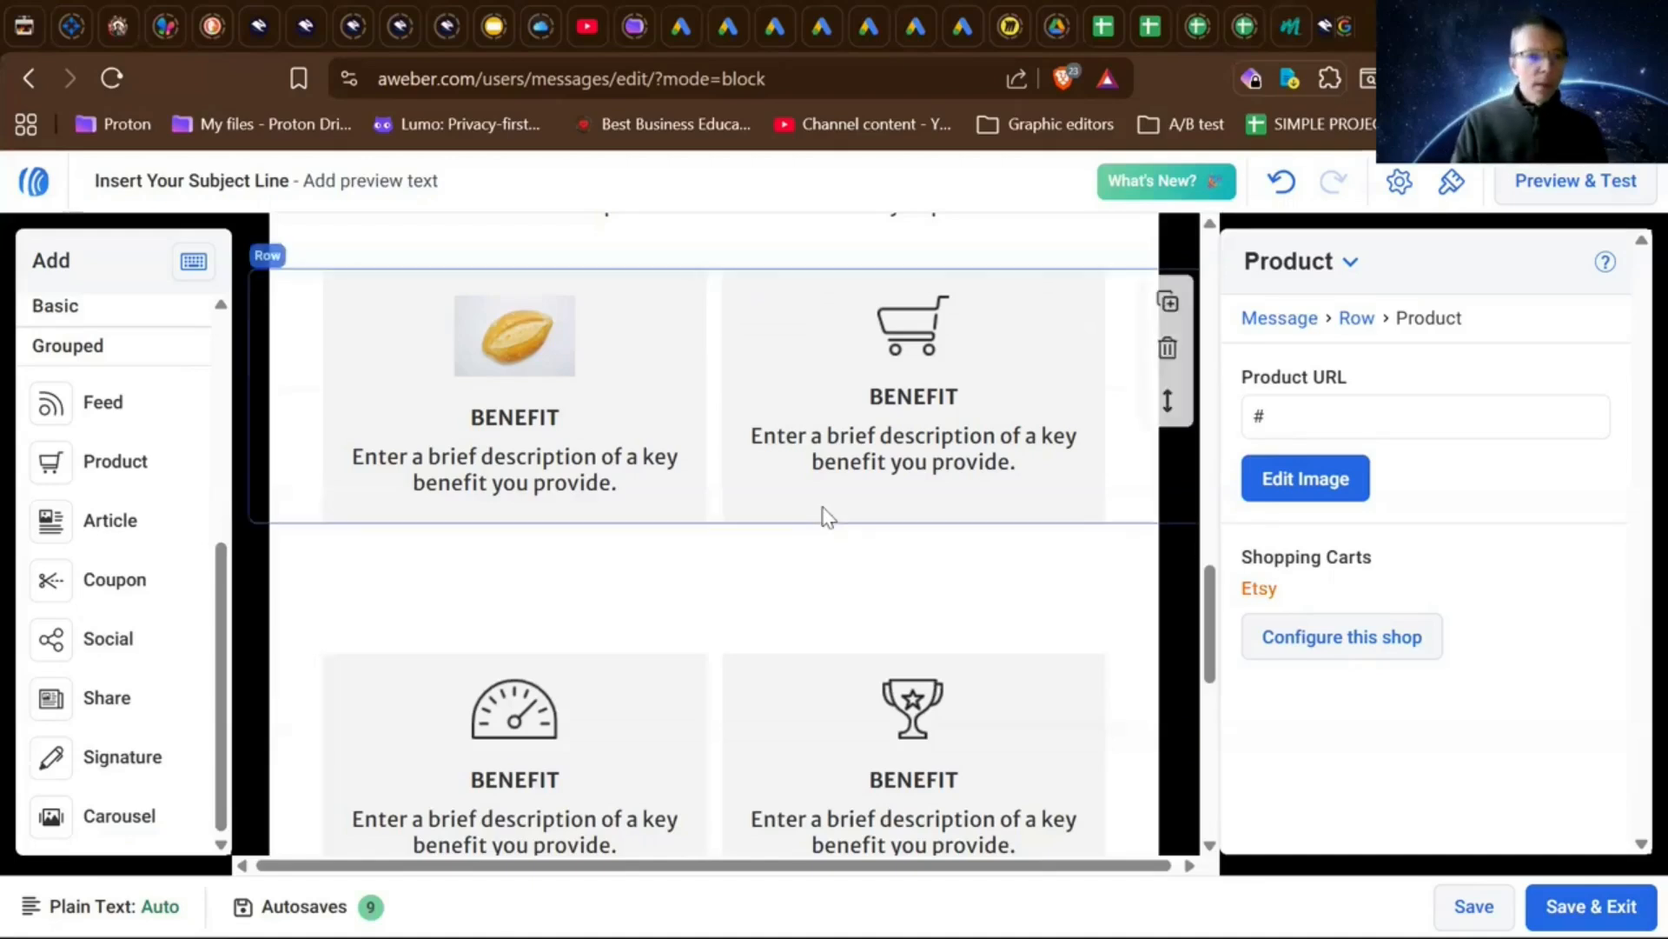
- Delete the product block from the header section above the toy store banner
scroll(59, 618, "up", 5)
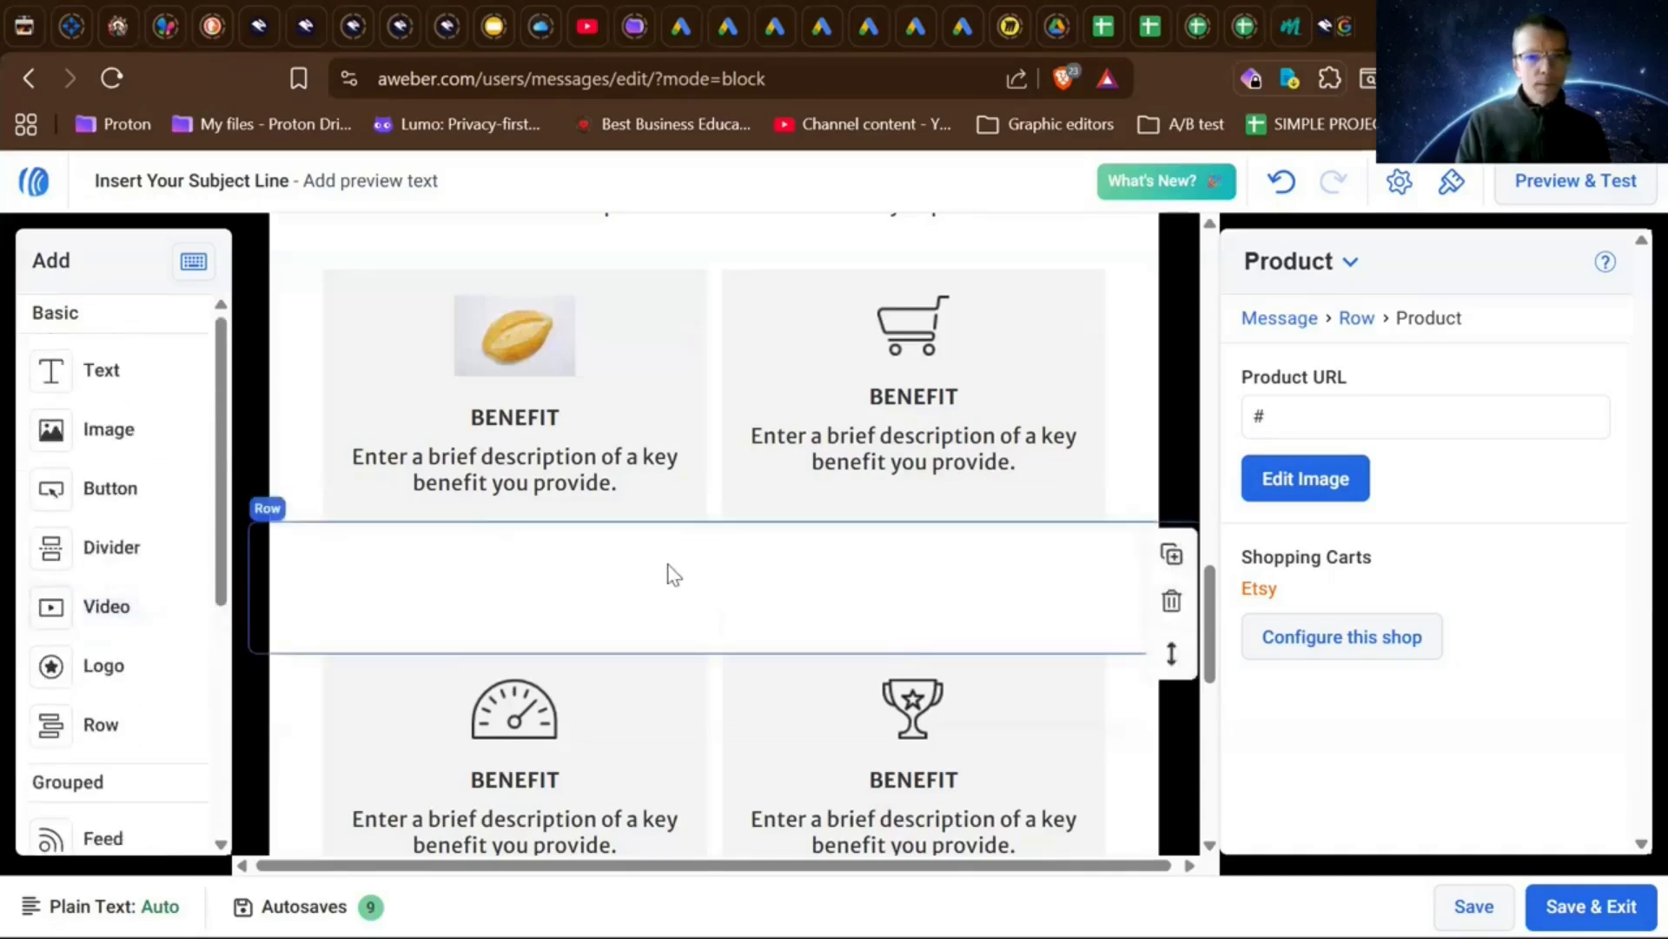
scroll(669, 564, "up", 12)
scroll(668, 563, "up", 4)
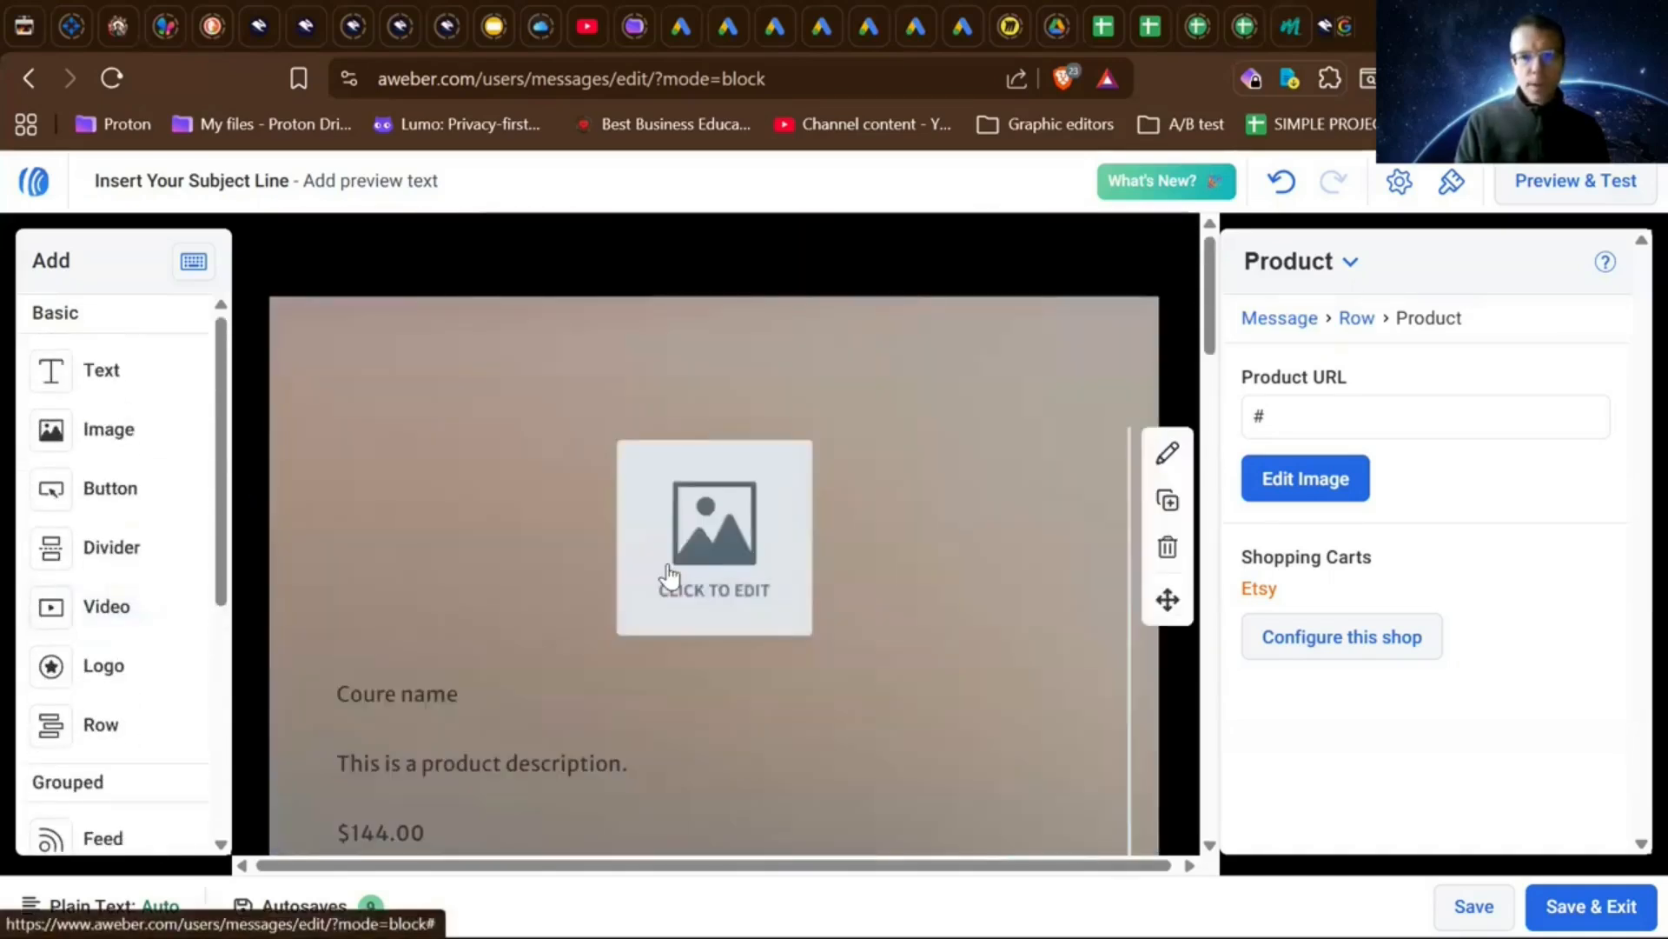
scroll(875, 559, "down", 1)
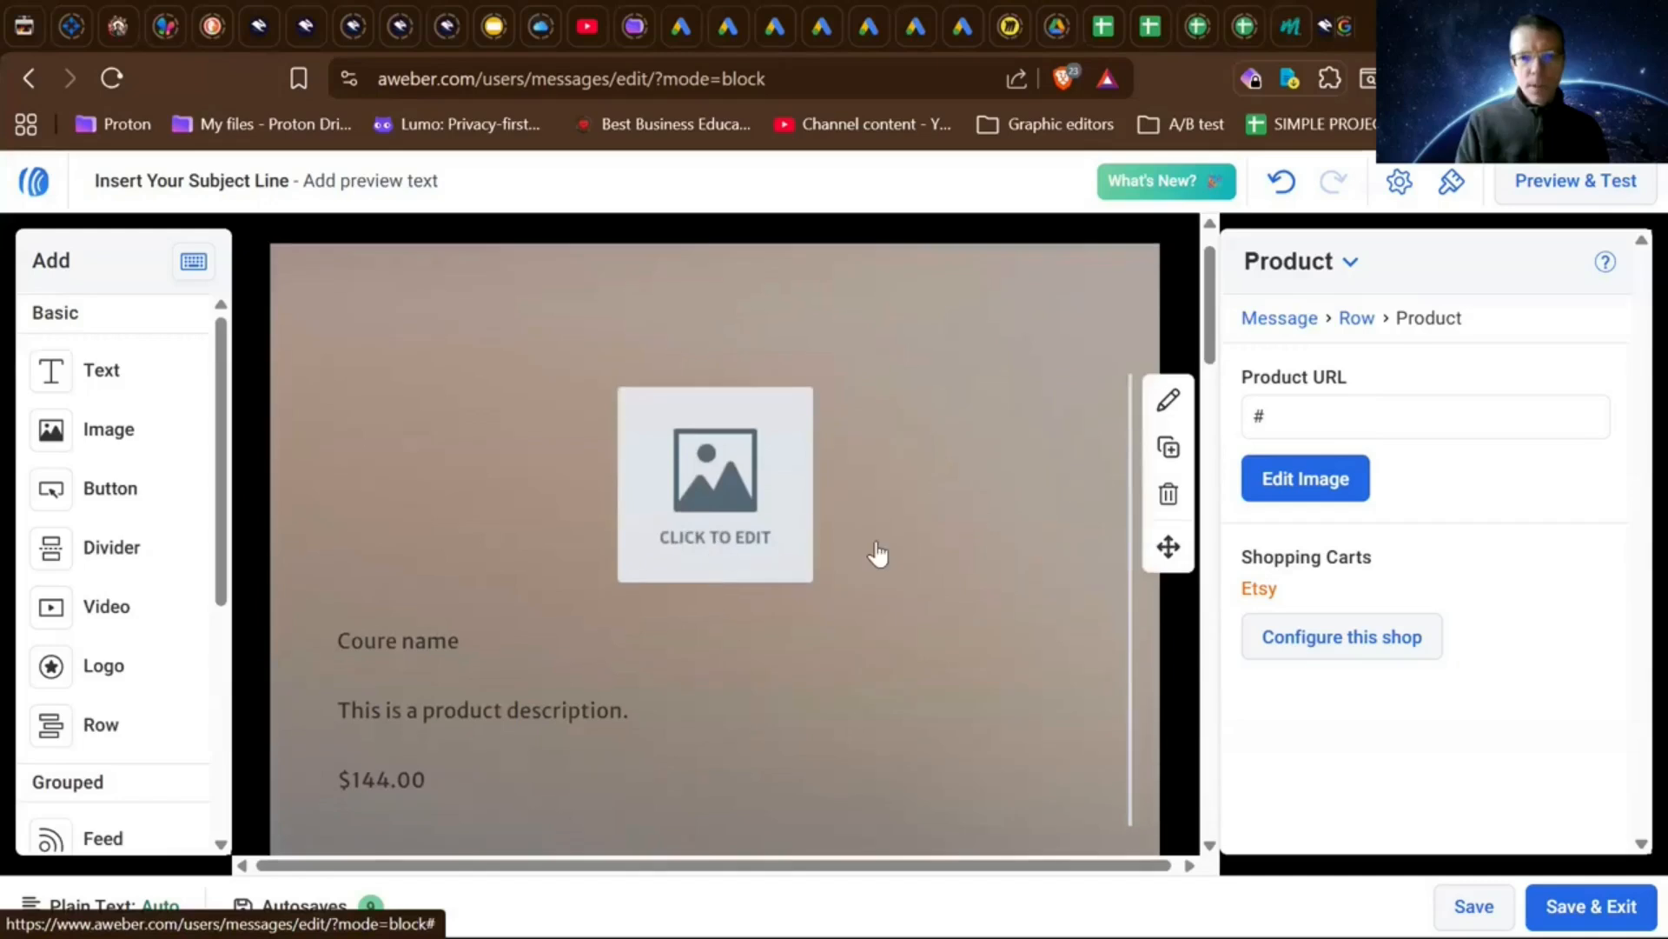
left_click(1170, 491)
scroll(757, 530, "down", 3)
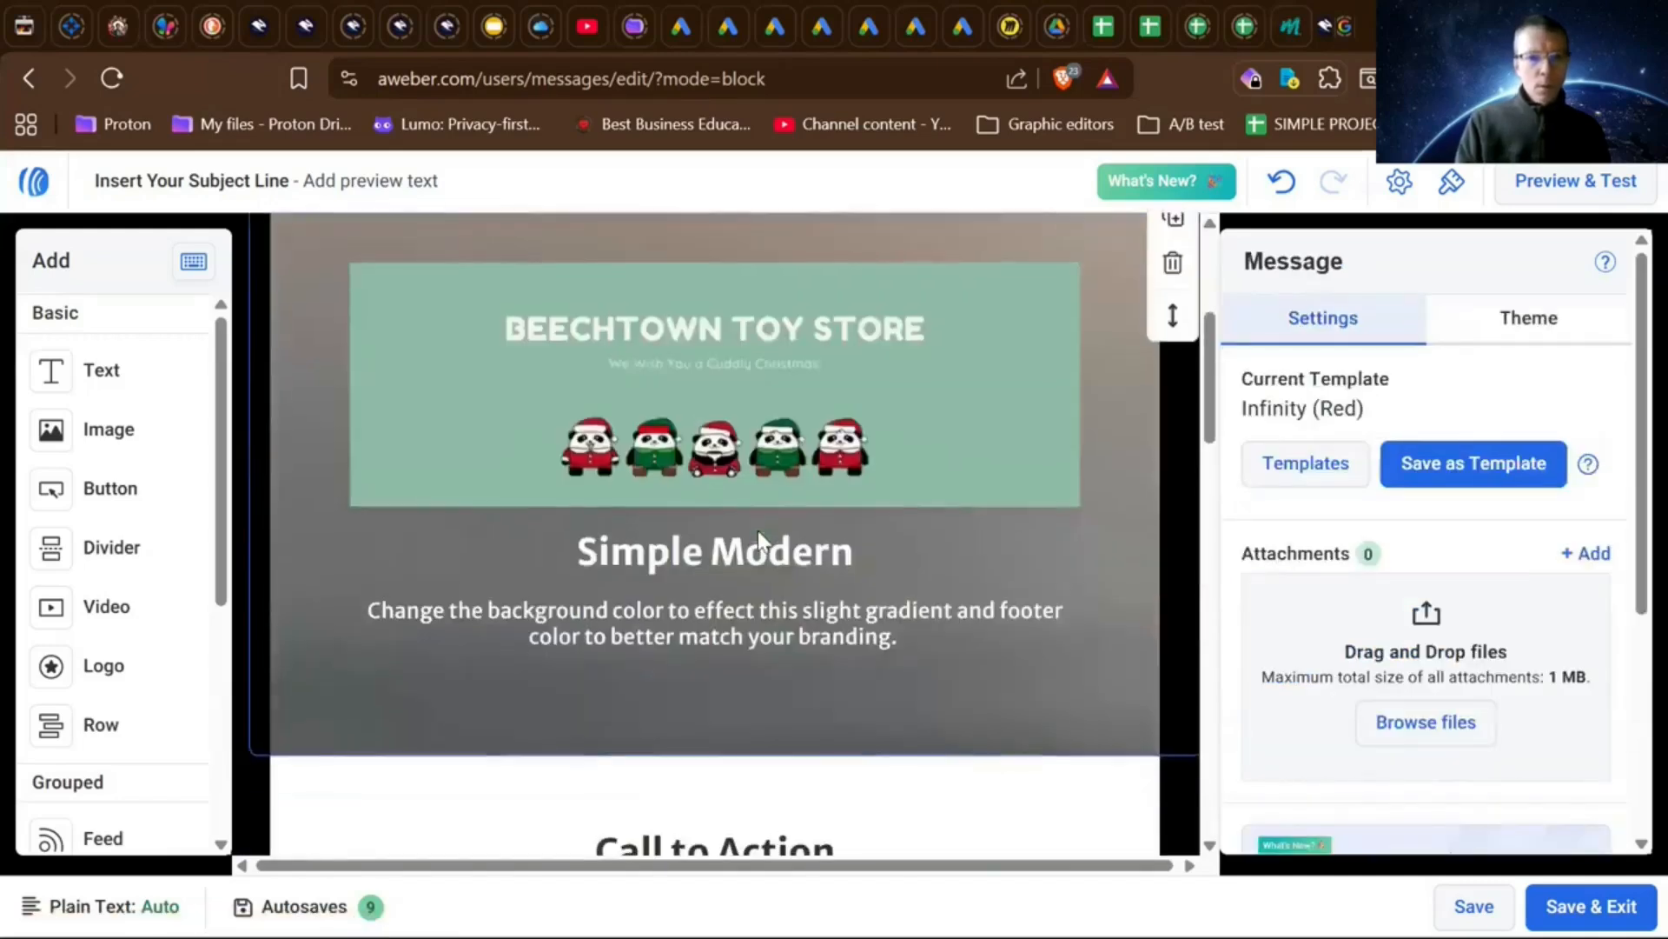
scroll(926, 696, "up", 4)
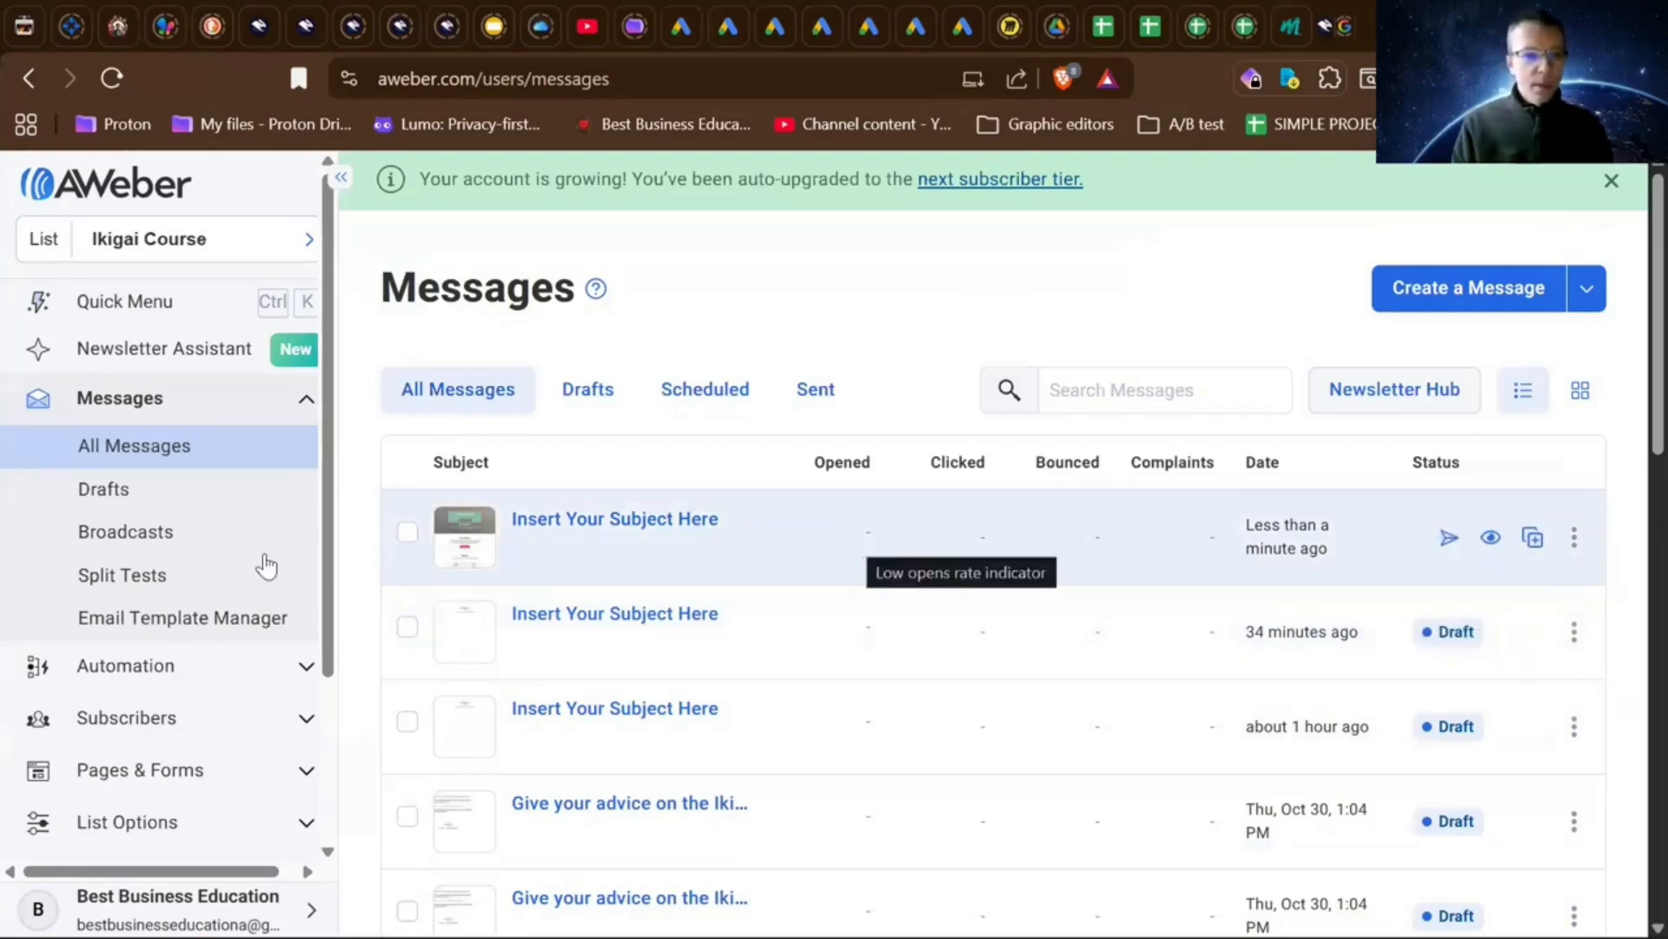
- Create an automation workflow from the Welcome Subscribers template
left_click(169, 669)
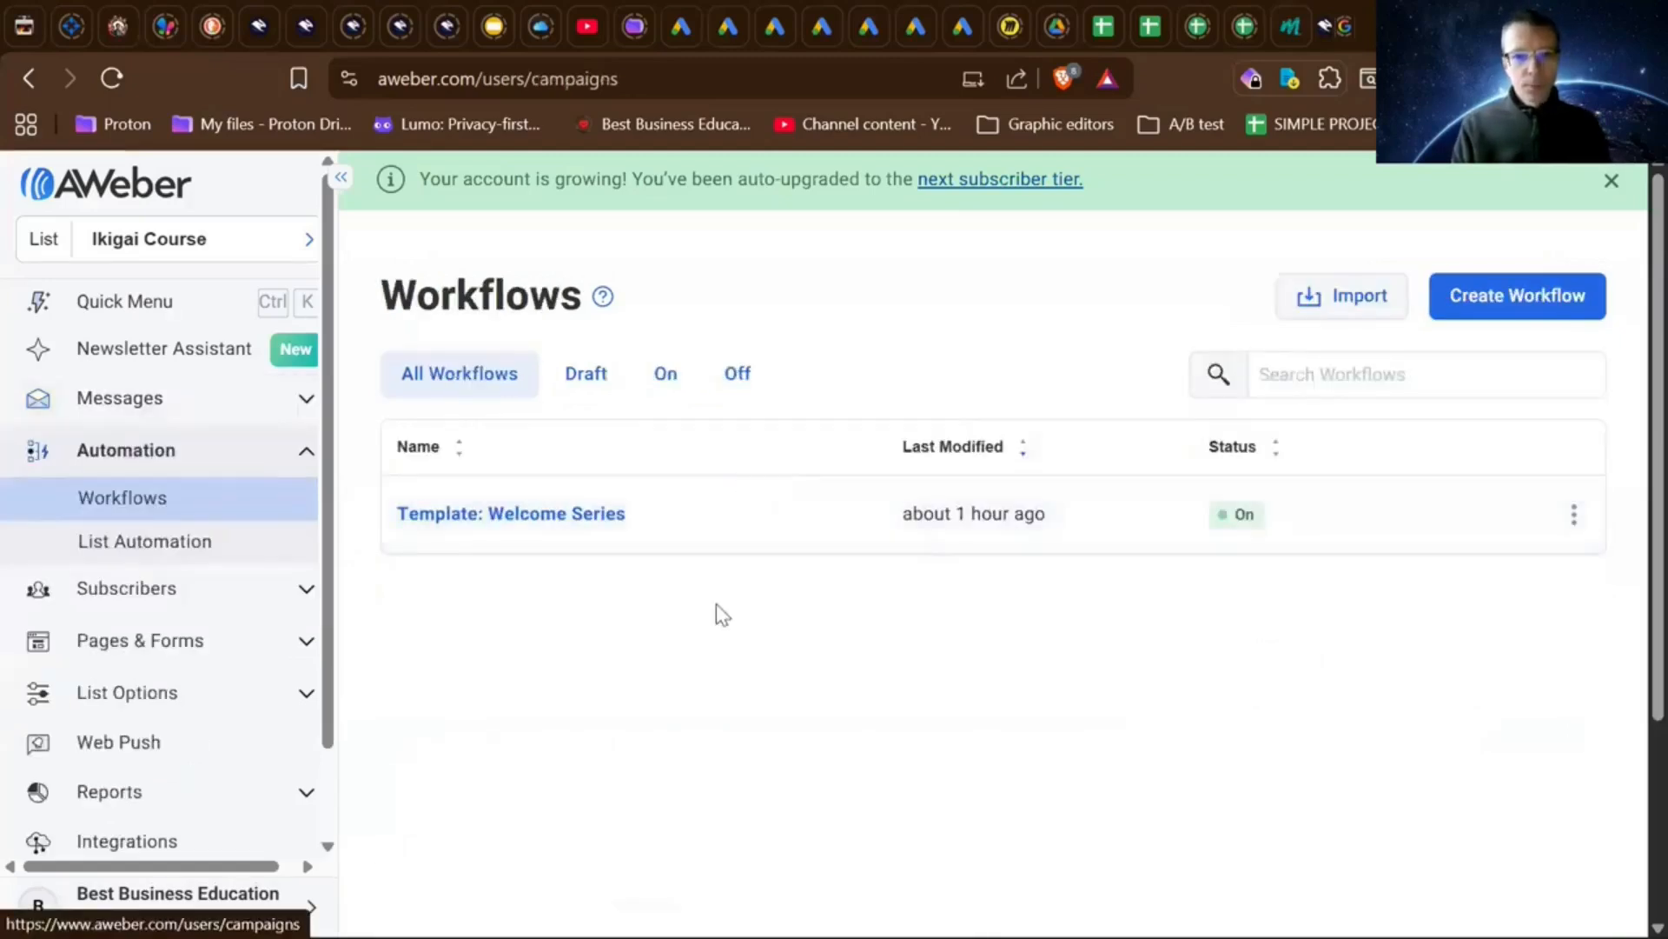
left_click(1514, 306)
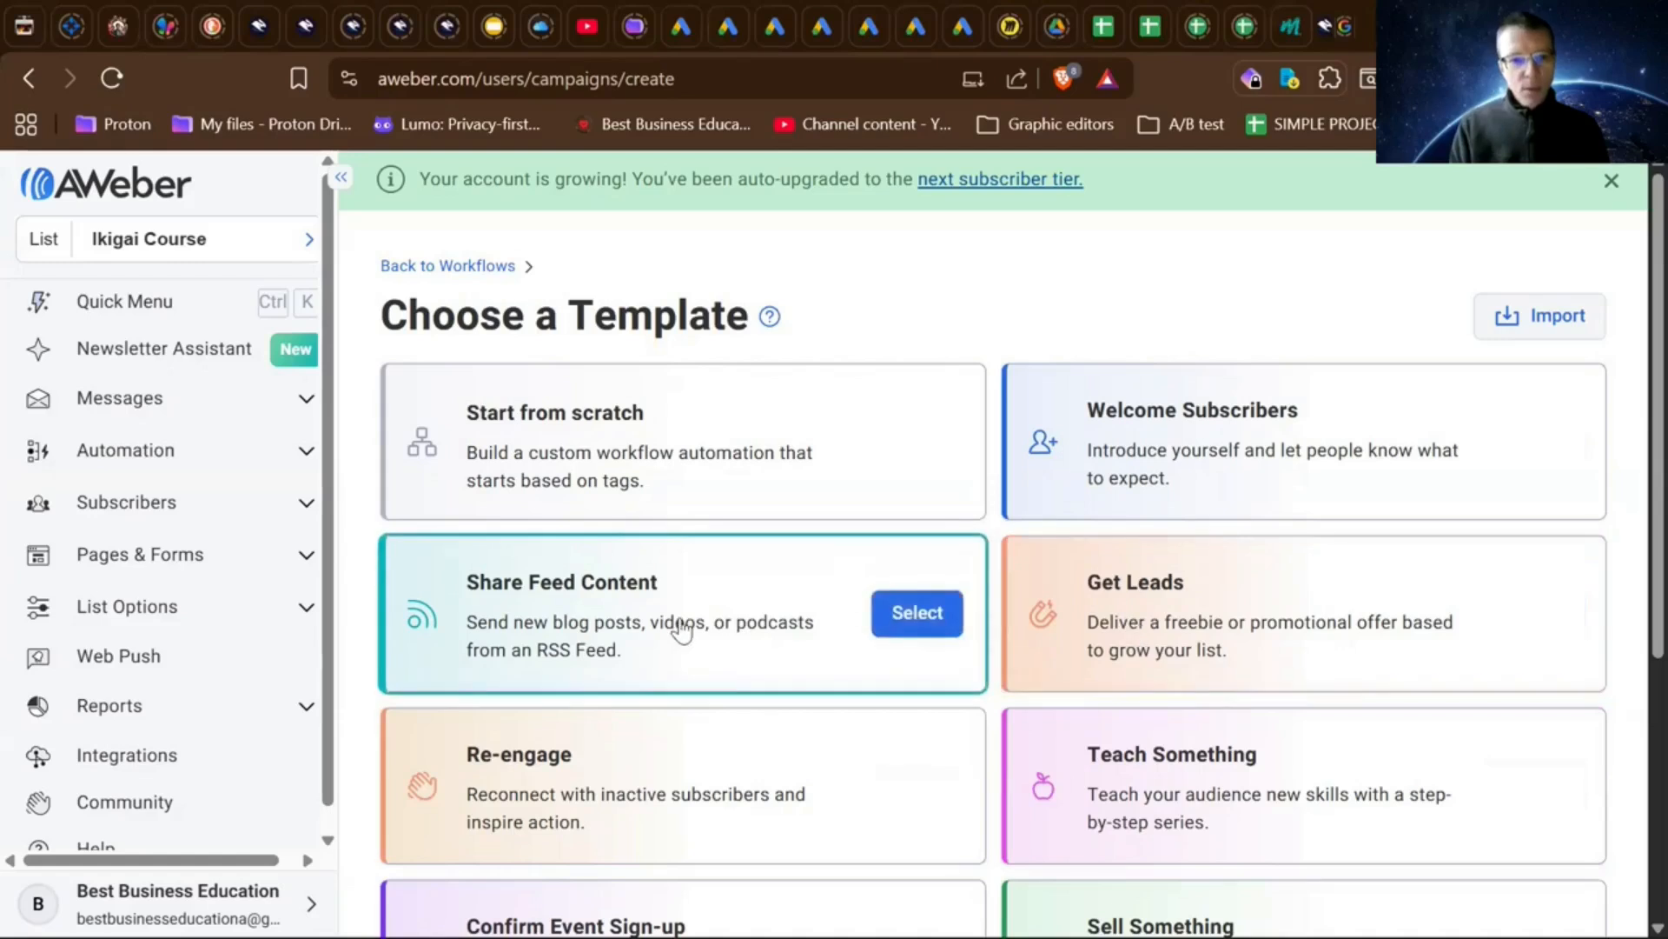
scroll(665, 769, "down", 2)
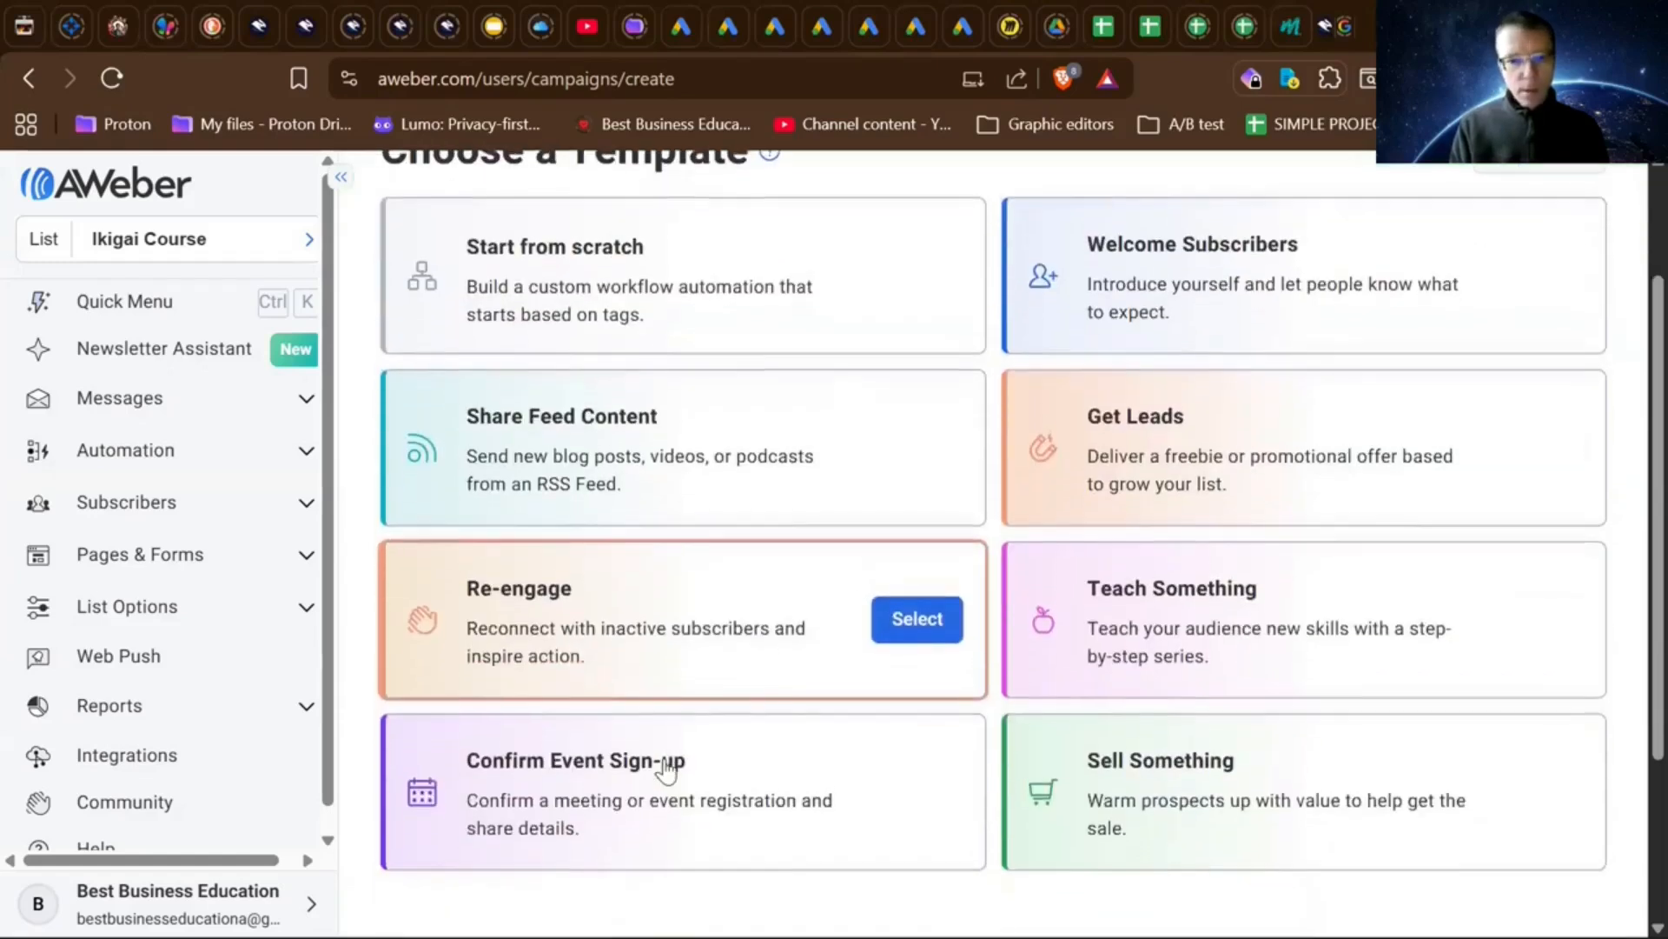
scroll(665, 769, "up", 1)
scroll(665, 769, "up", 1)
scroll(665, 769, "up", 1)
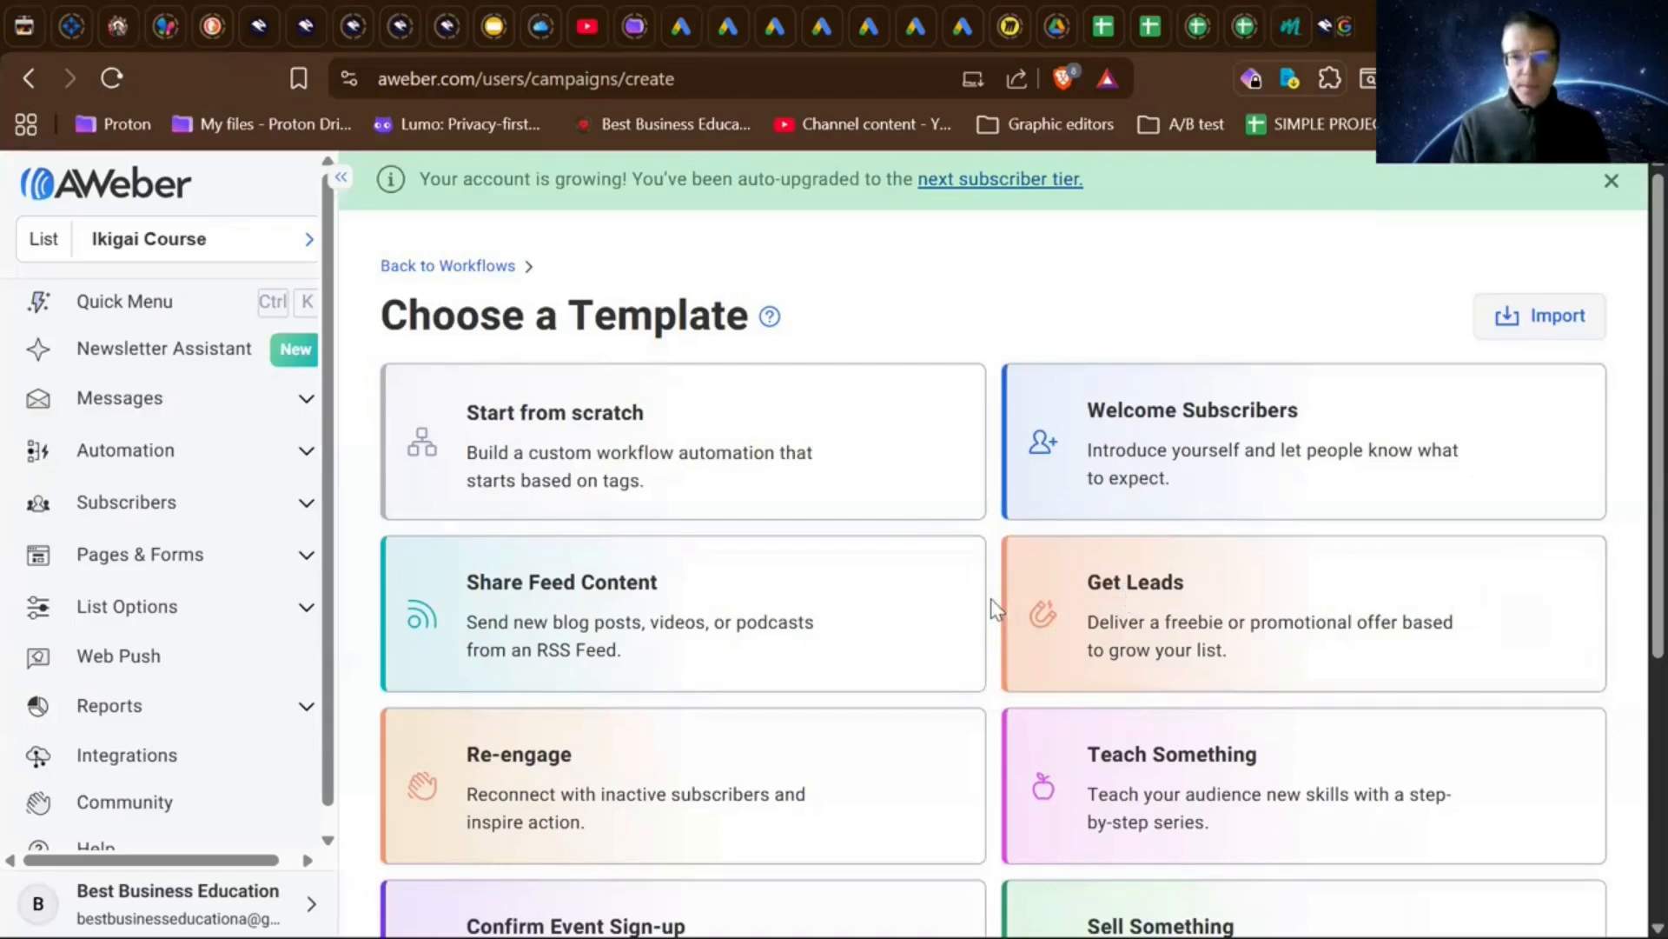
scroll(713, 615, "down", 1)
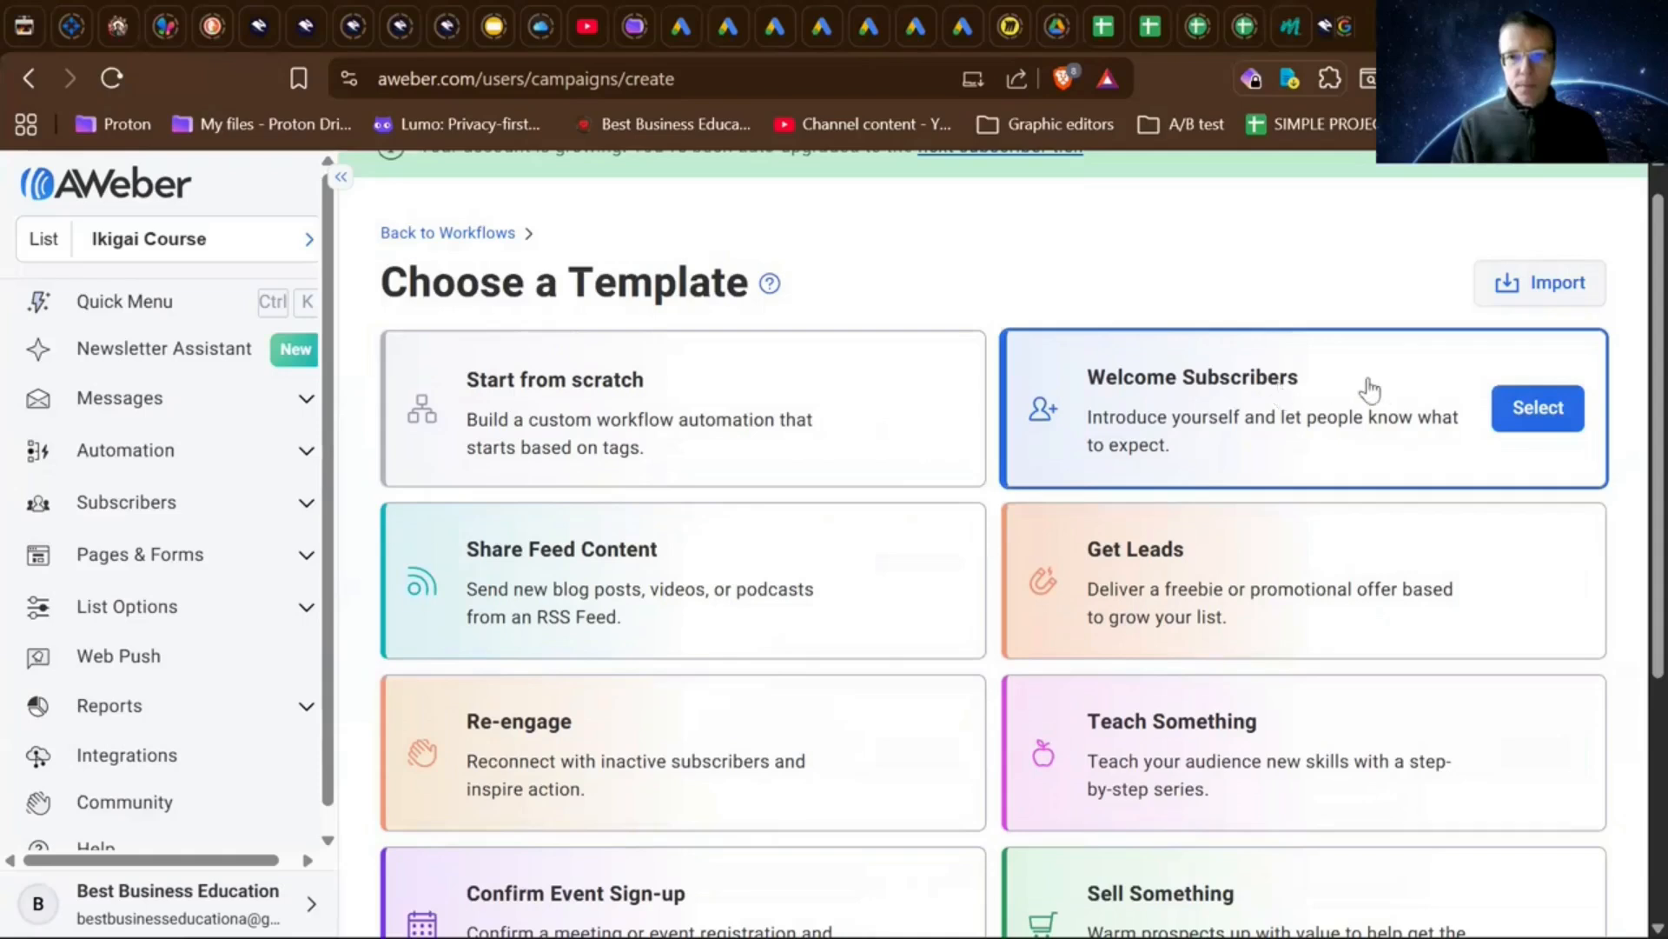
left_click(1526, 410)
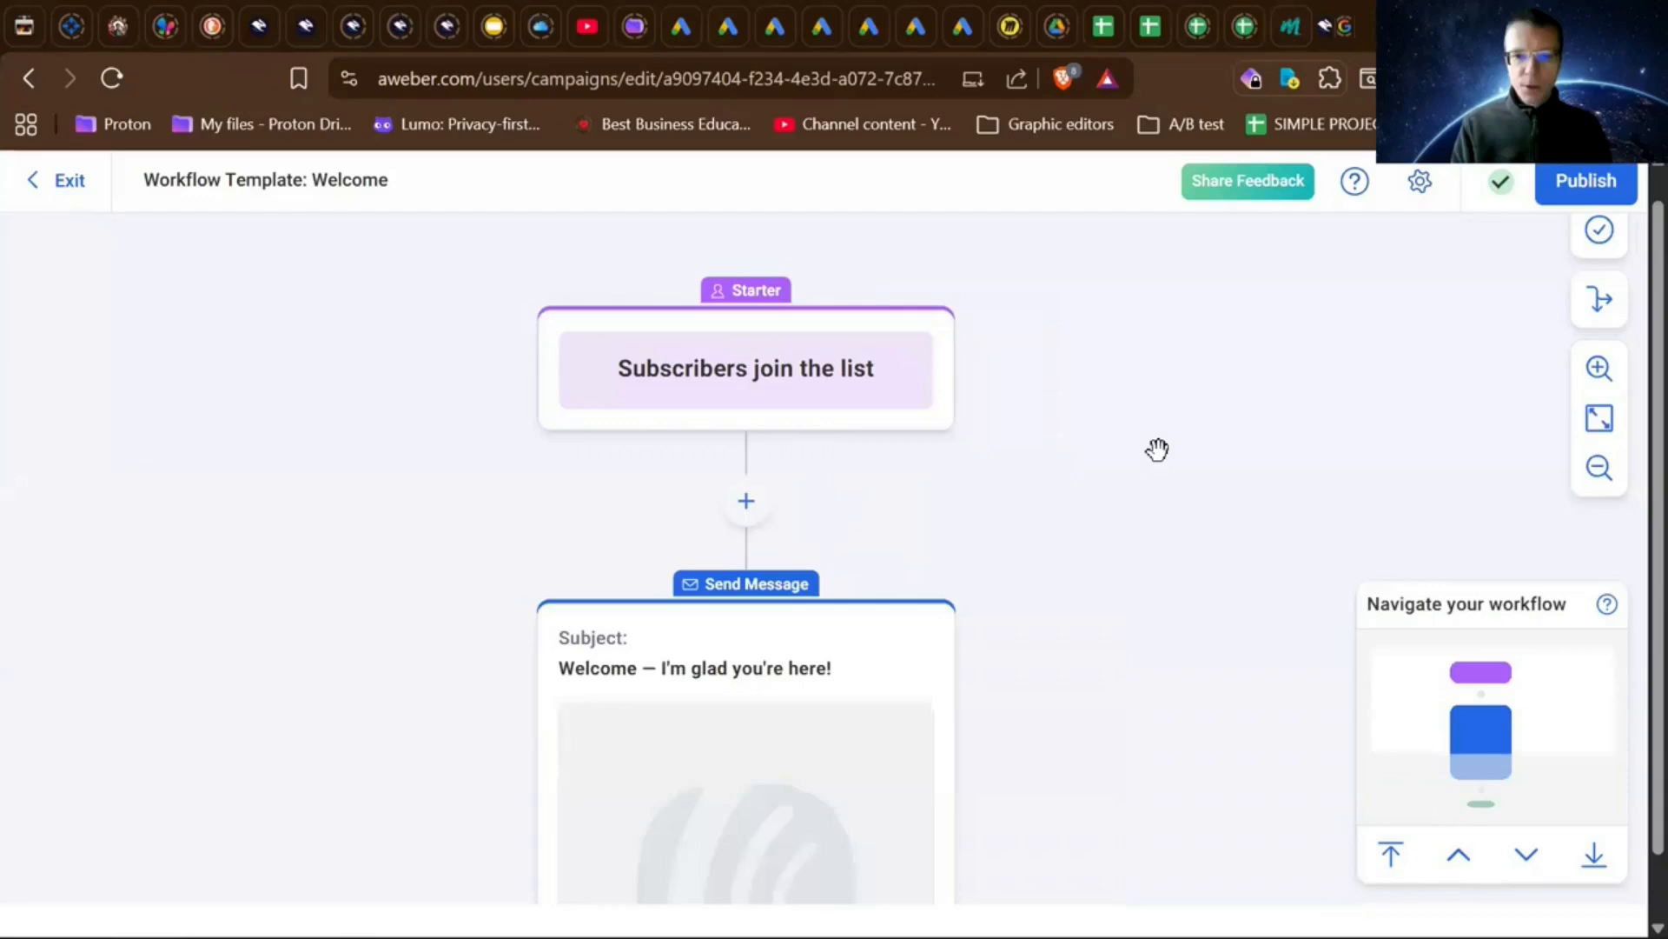
- Review the Welcome workflow from its starter to the welcome message
scroll(1158, 449, "down", 8)
scroll(1157, 449, "up", 7)
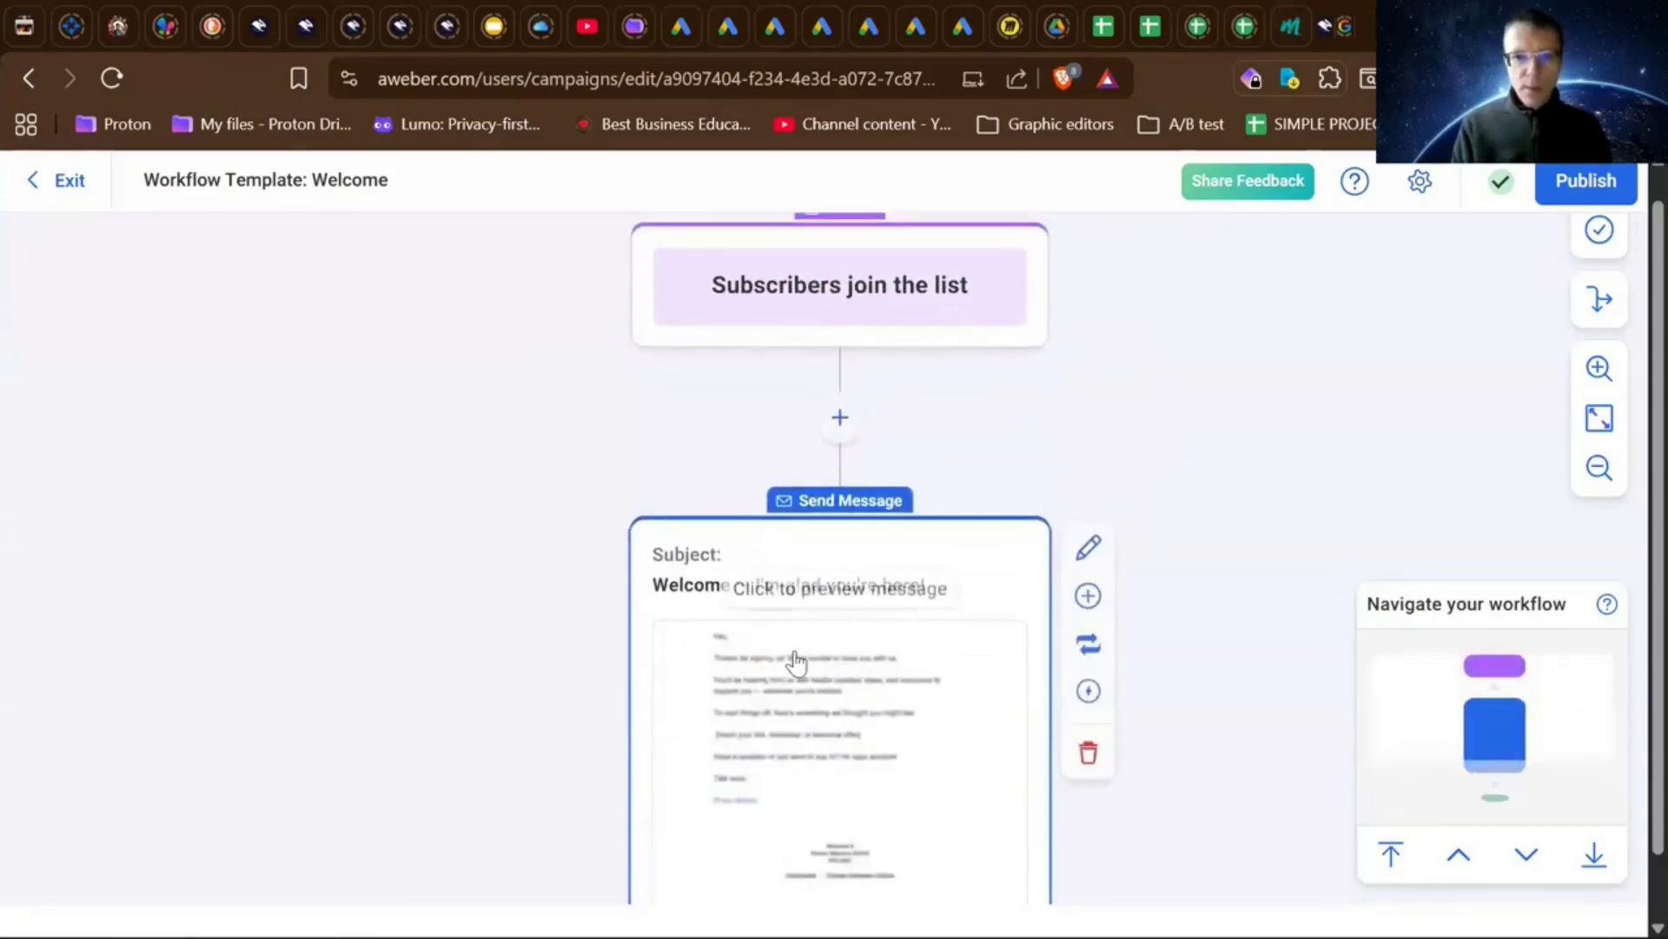
scroll(796, 663, "down", 1)
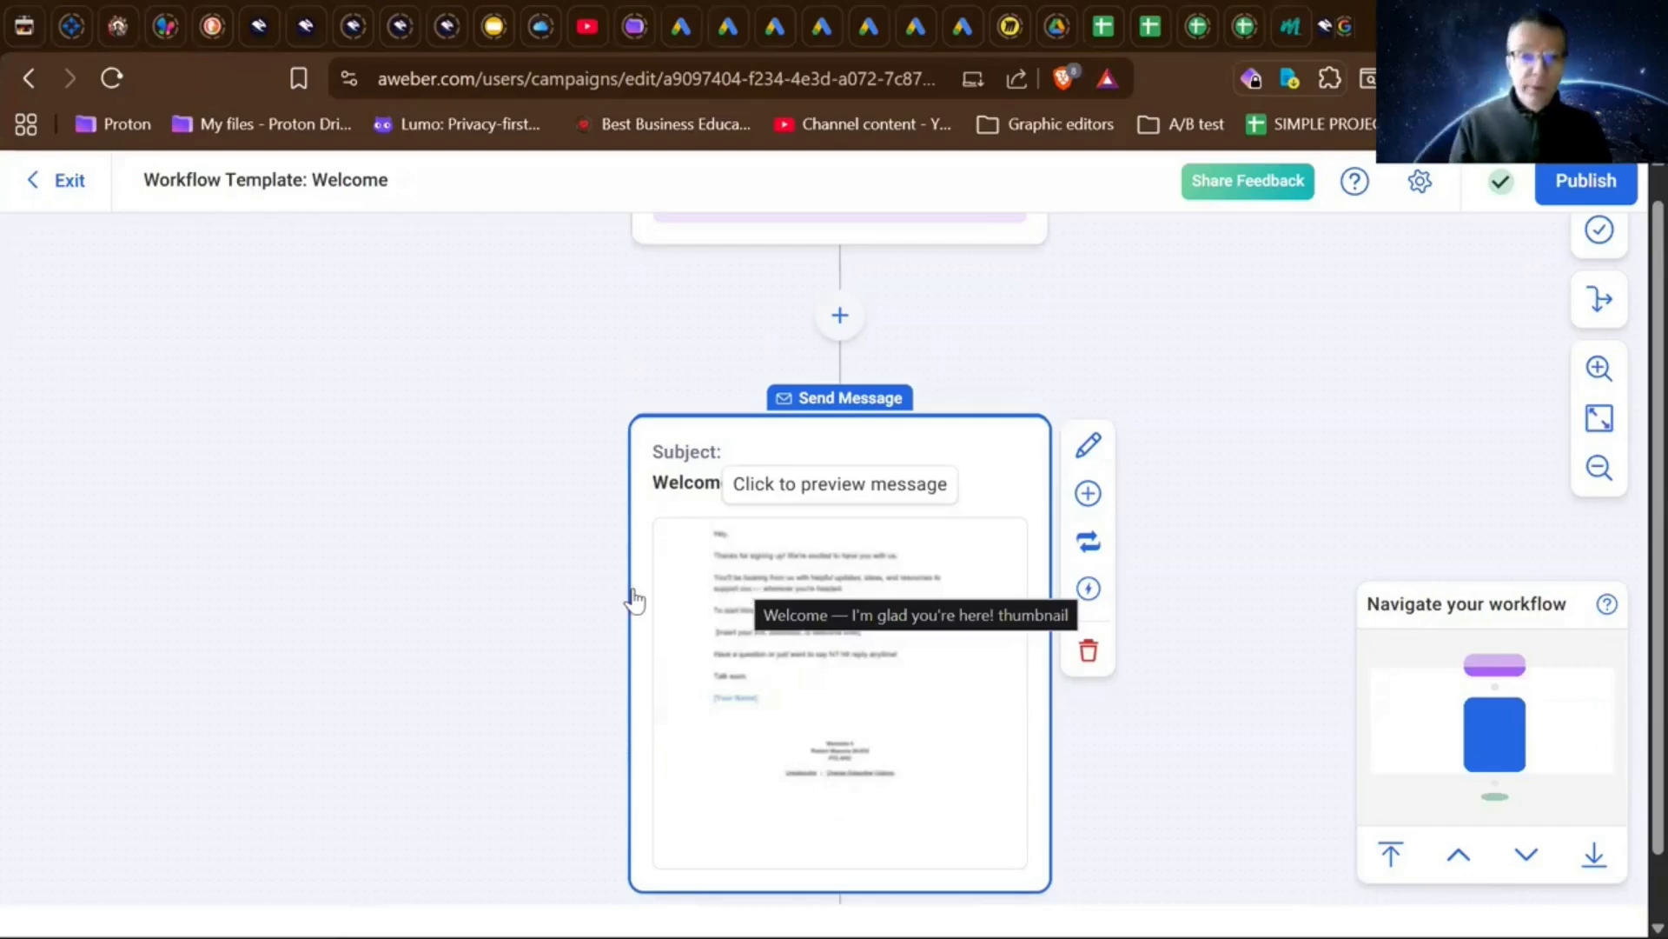
scroll(439, 585, "up", 2)
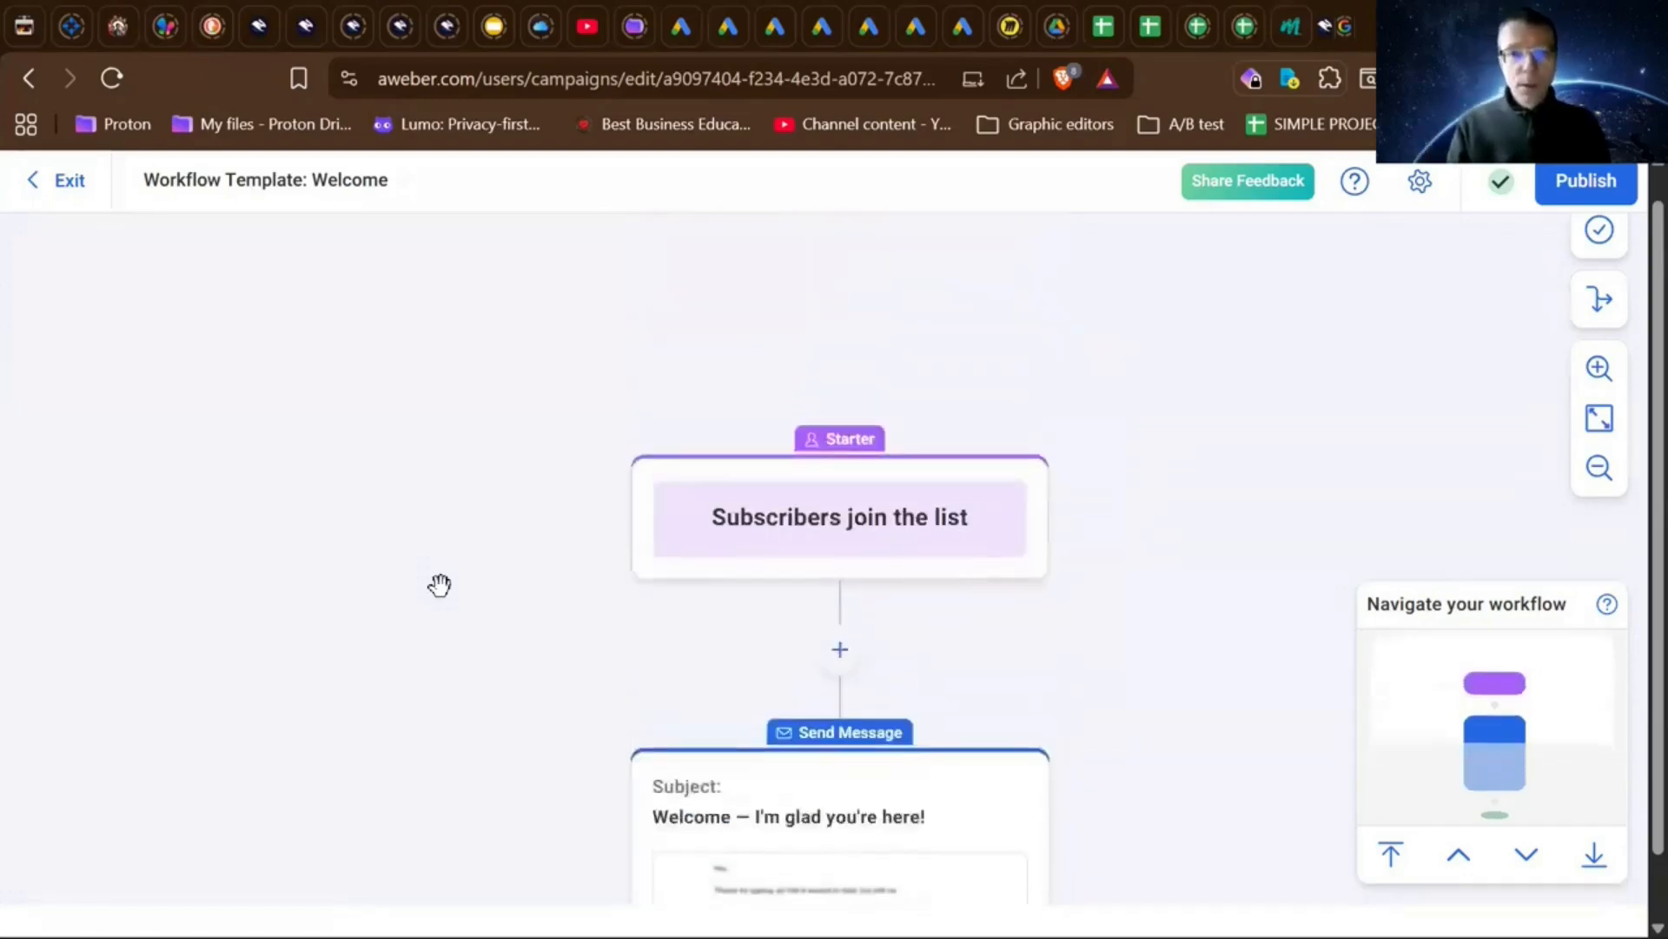
scroll(440, 585, "down", 3)
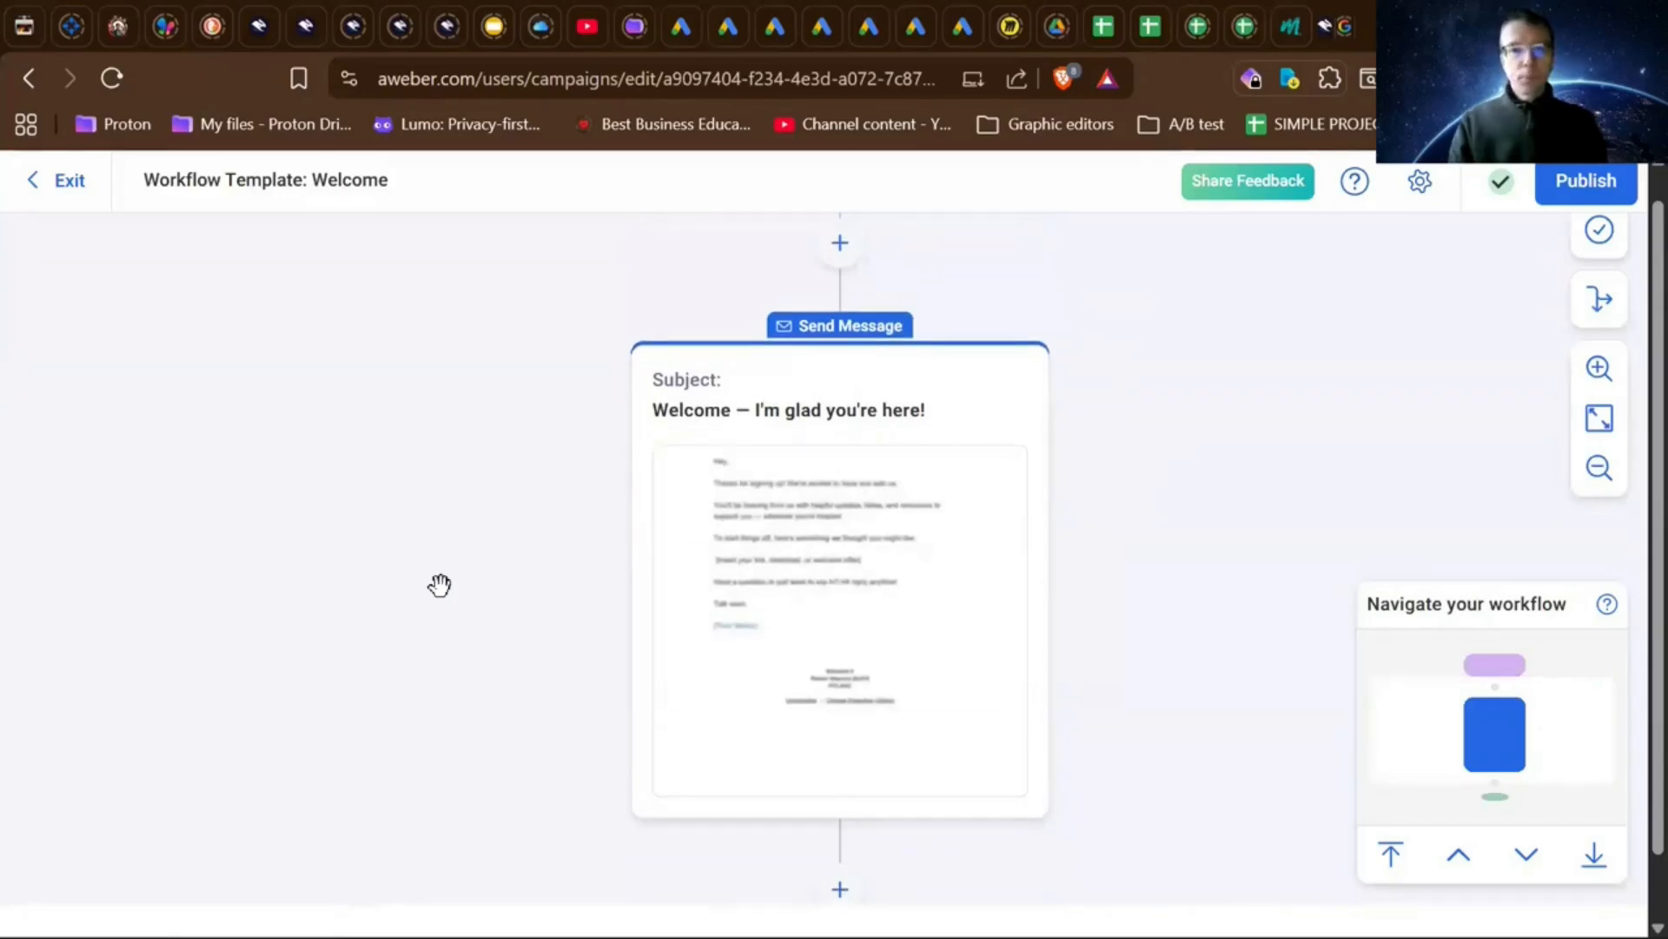
scroll(439, 584, "up", 5)
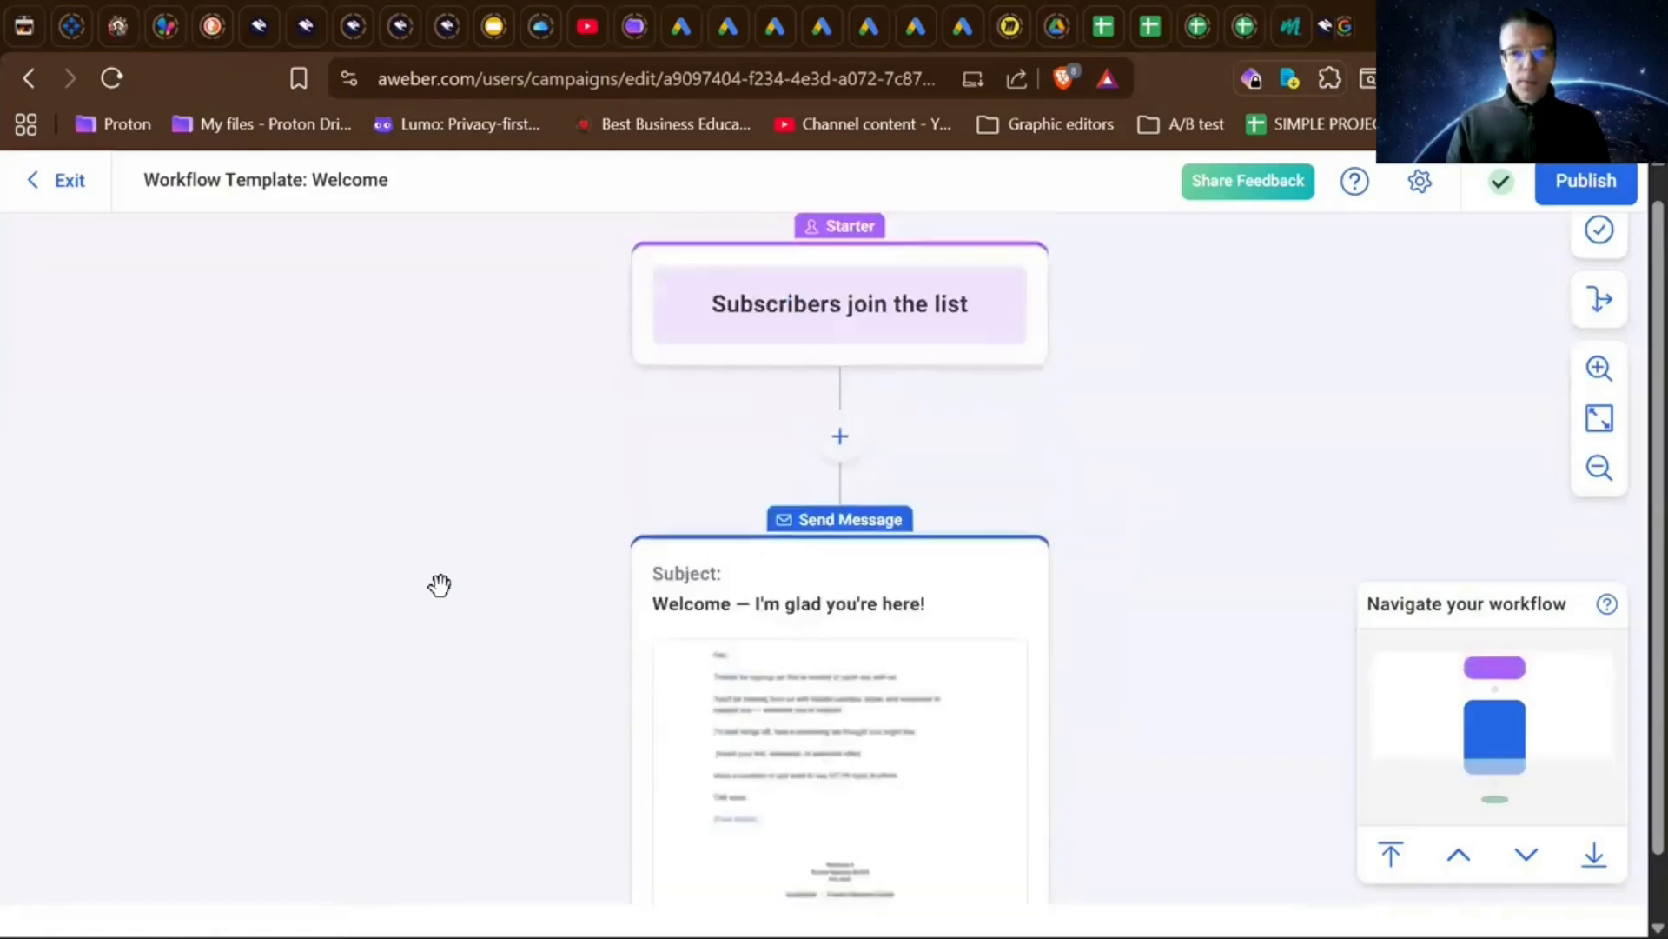
- Limit the workflow starter to subscribers who meet all conditions, filter by Ad Tracking, and check the available operators
mouse_move(869, 567)
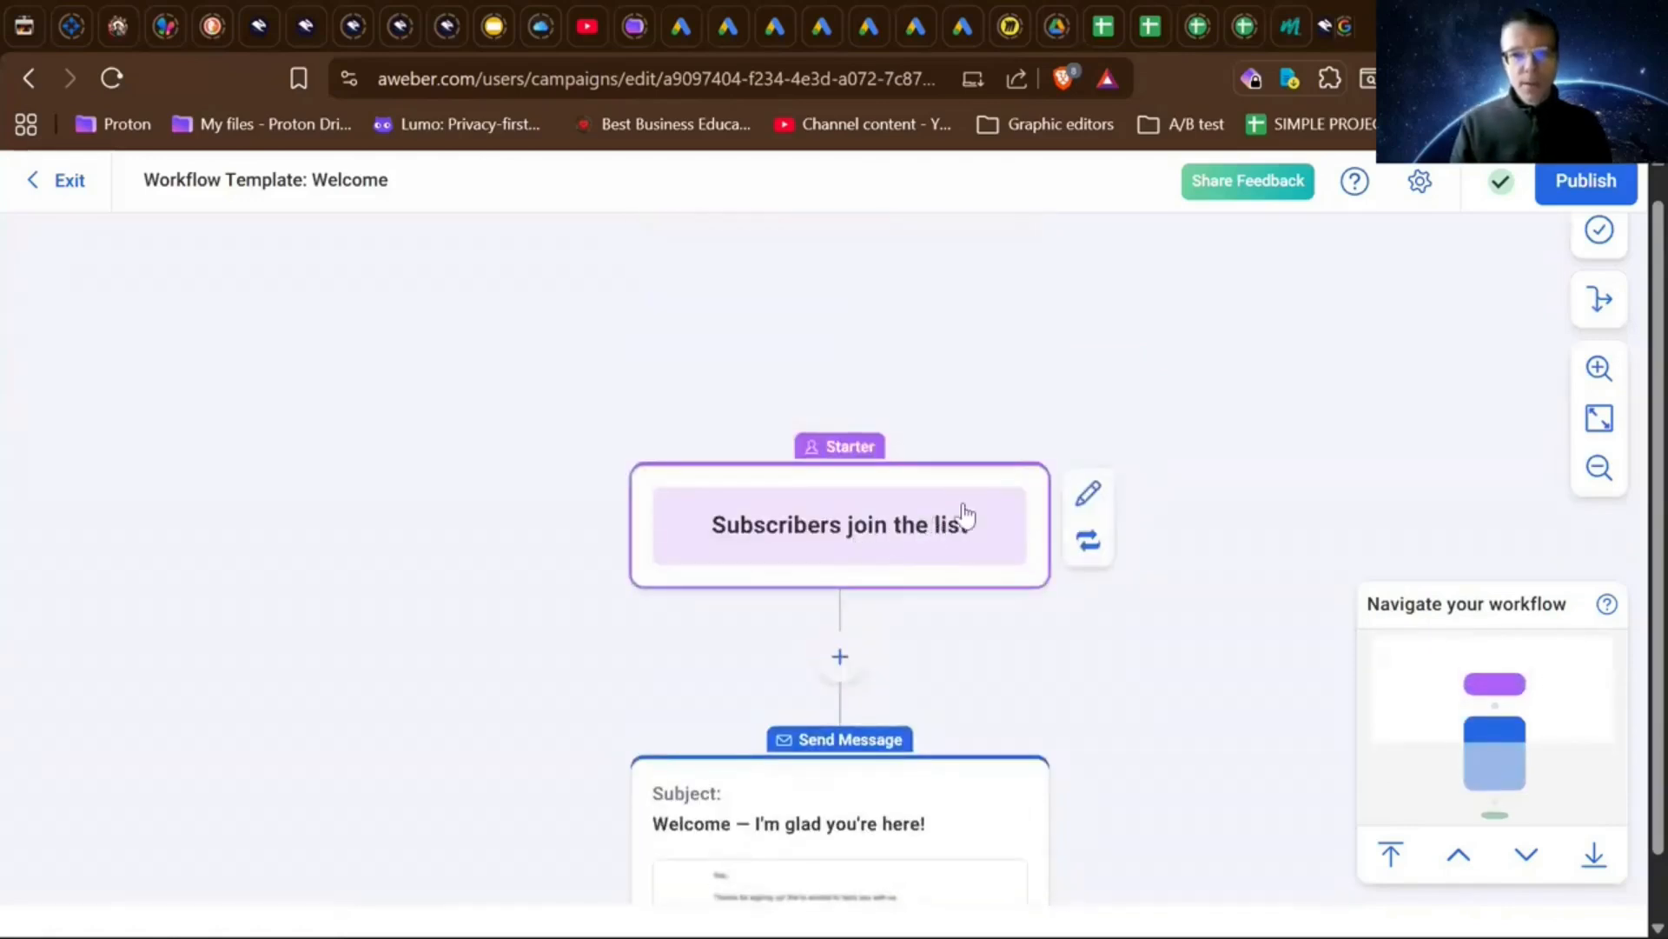
left_click(1088, 493)
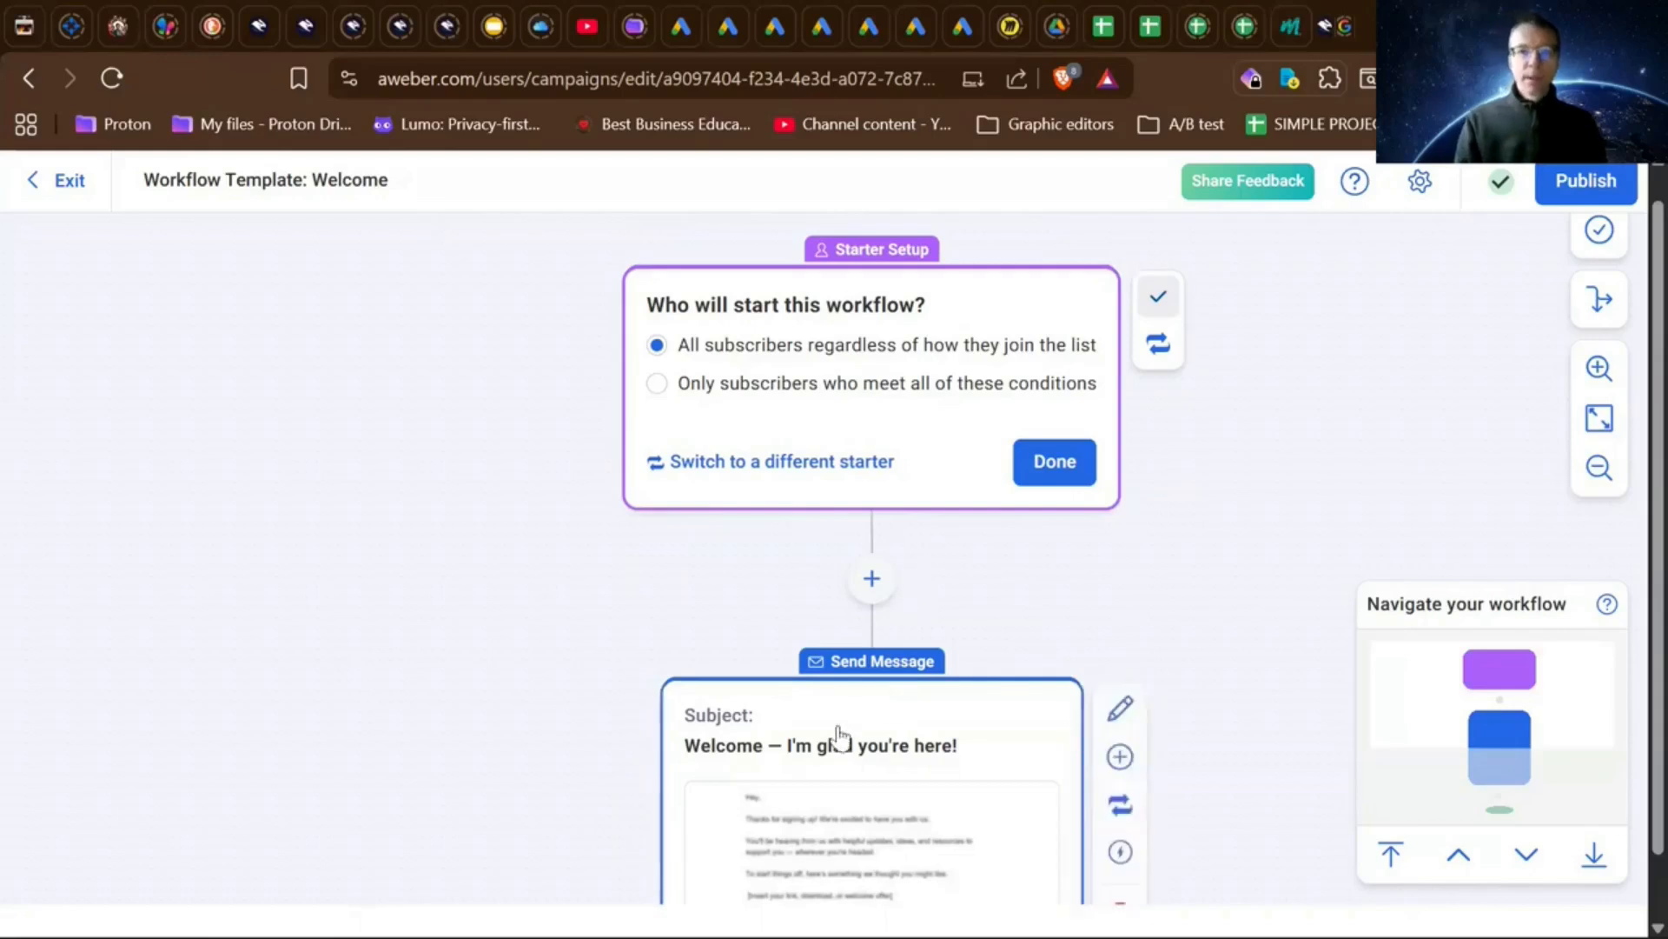
left_click(785, 393)
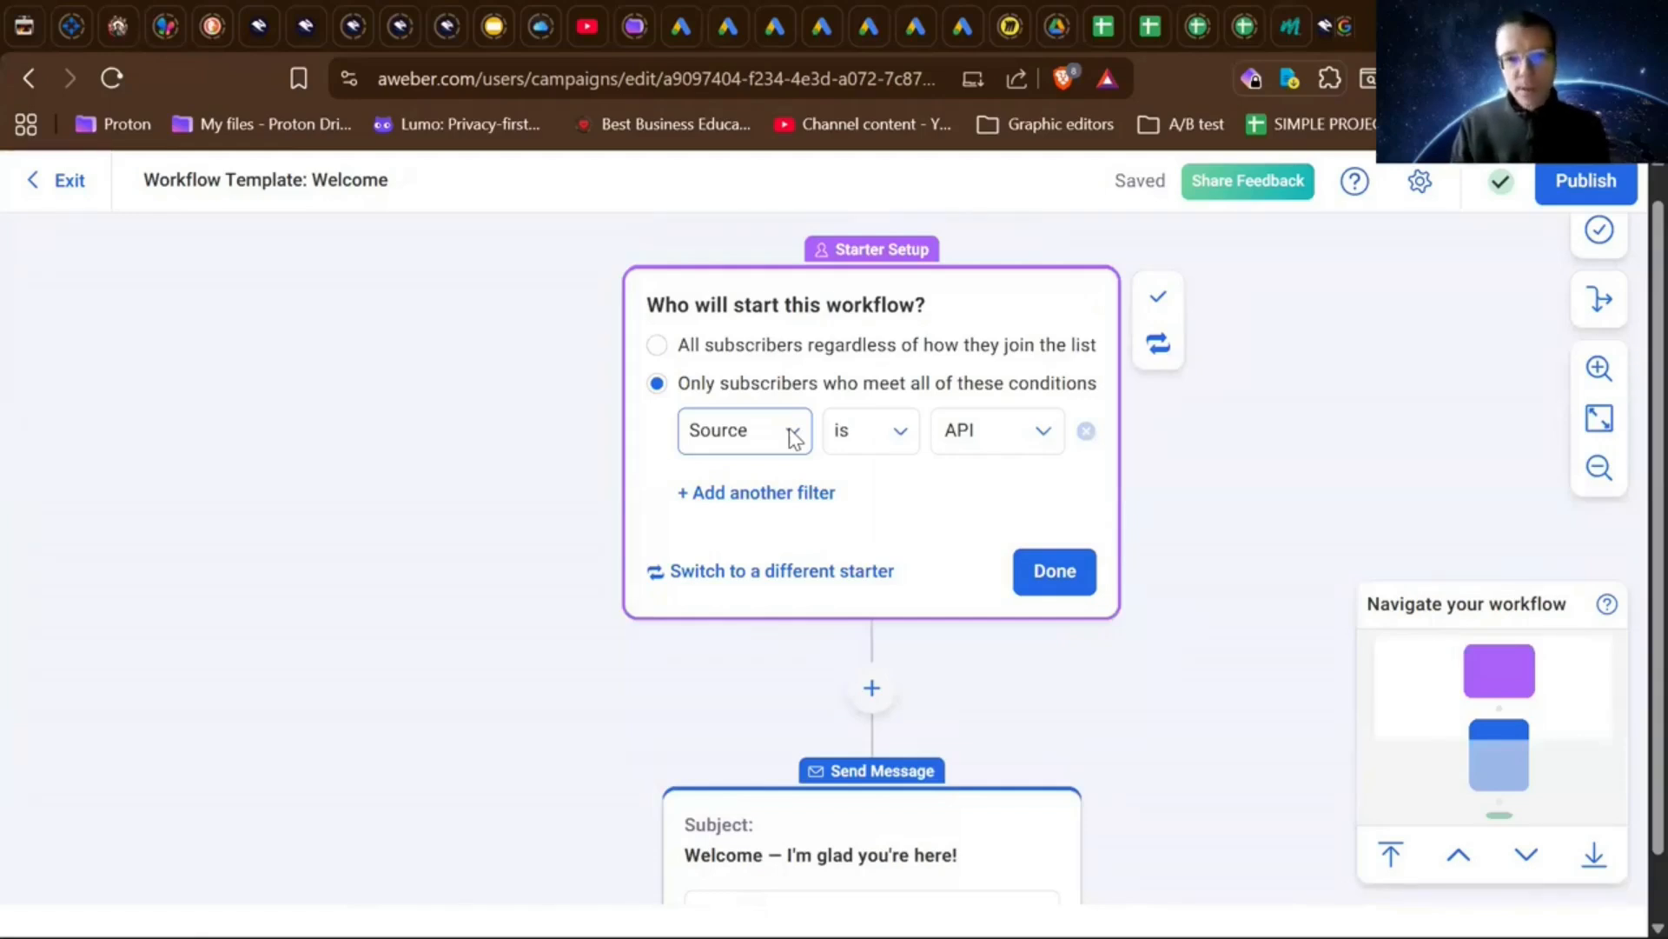
left_click(794, 439)
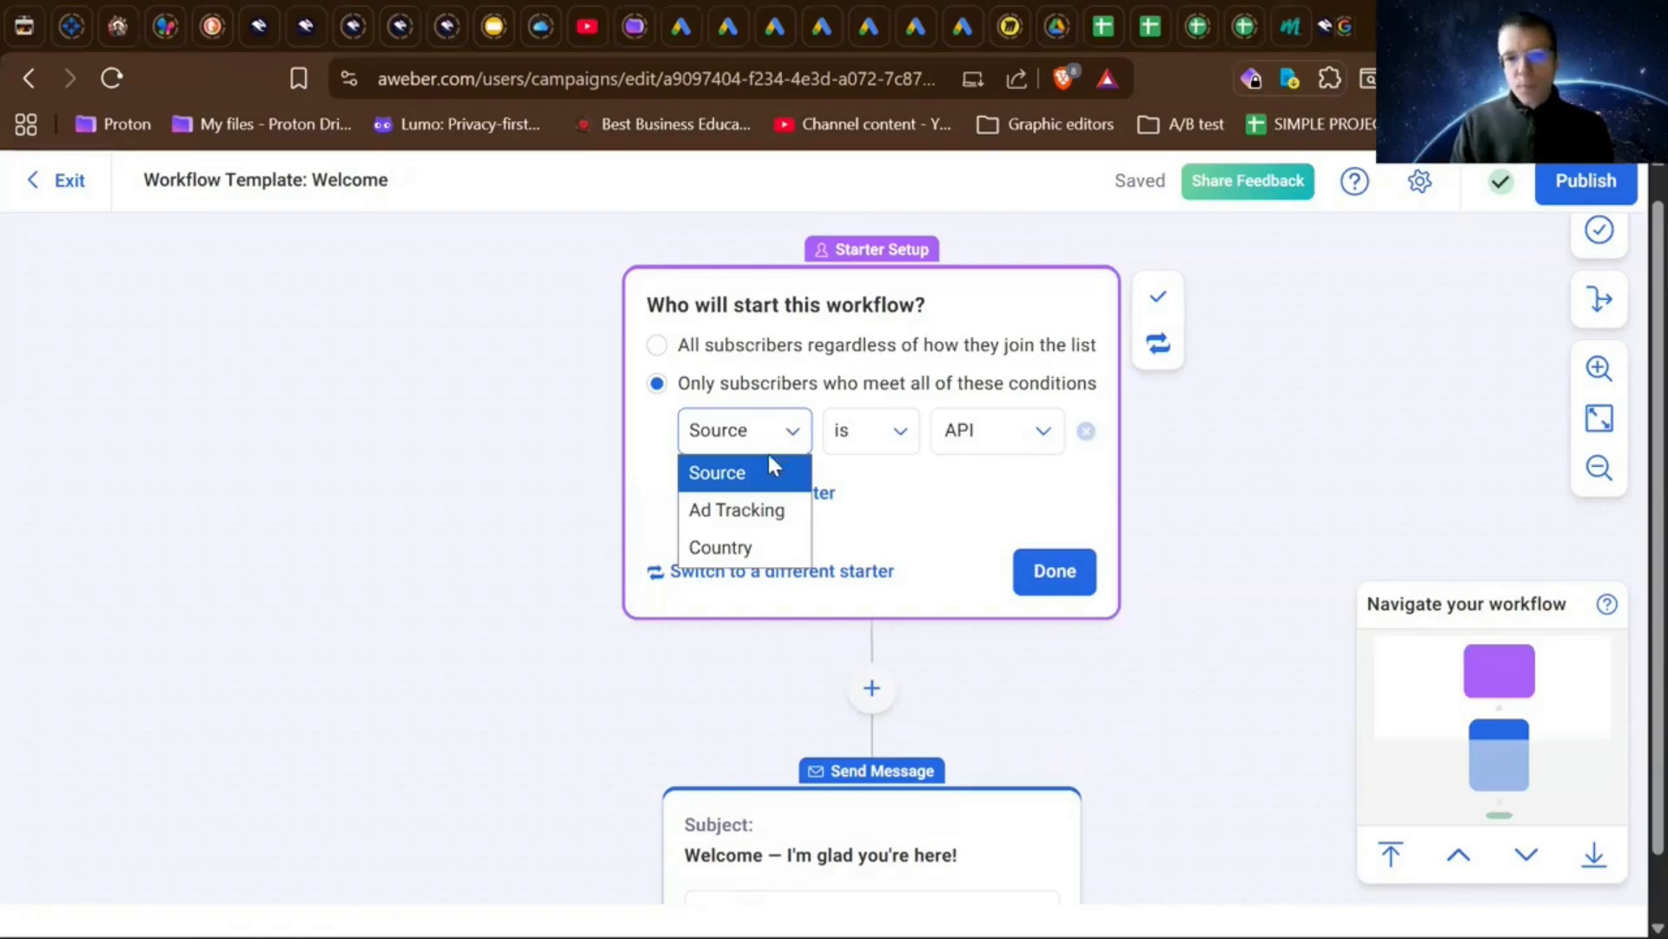
left_click(766, 513)
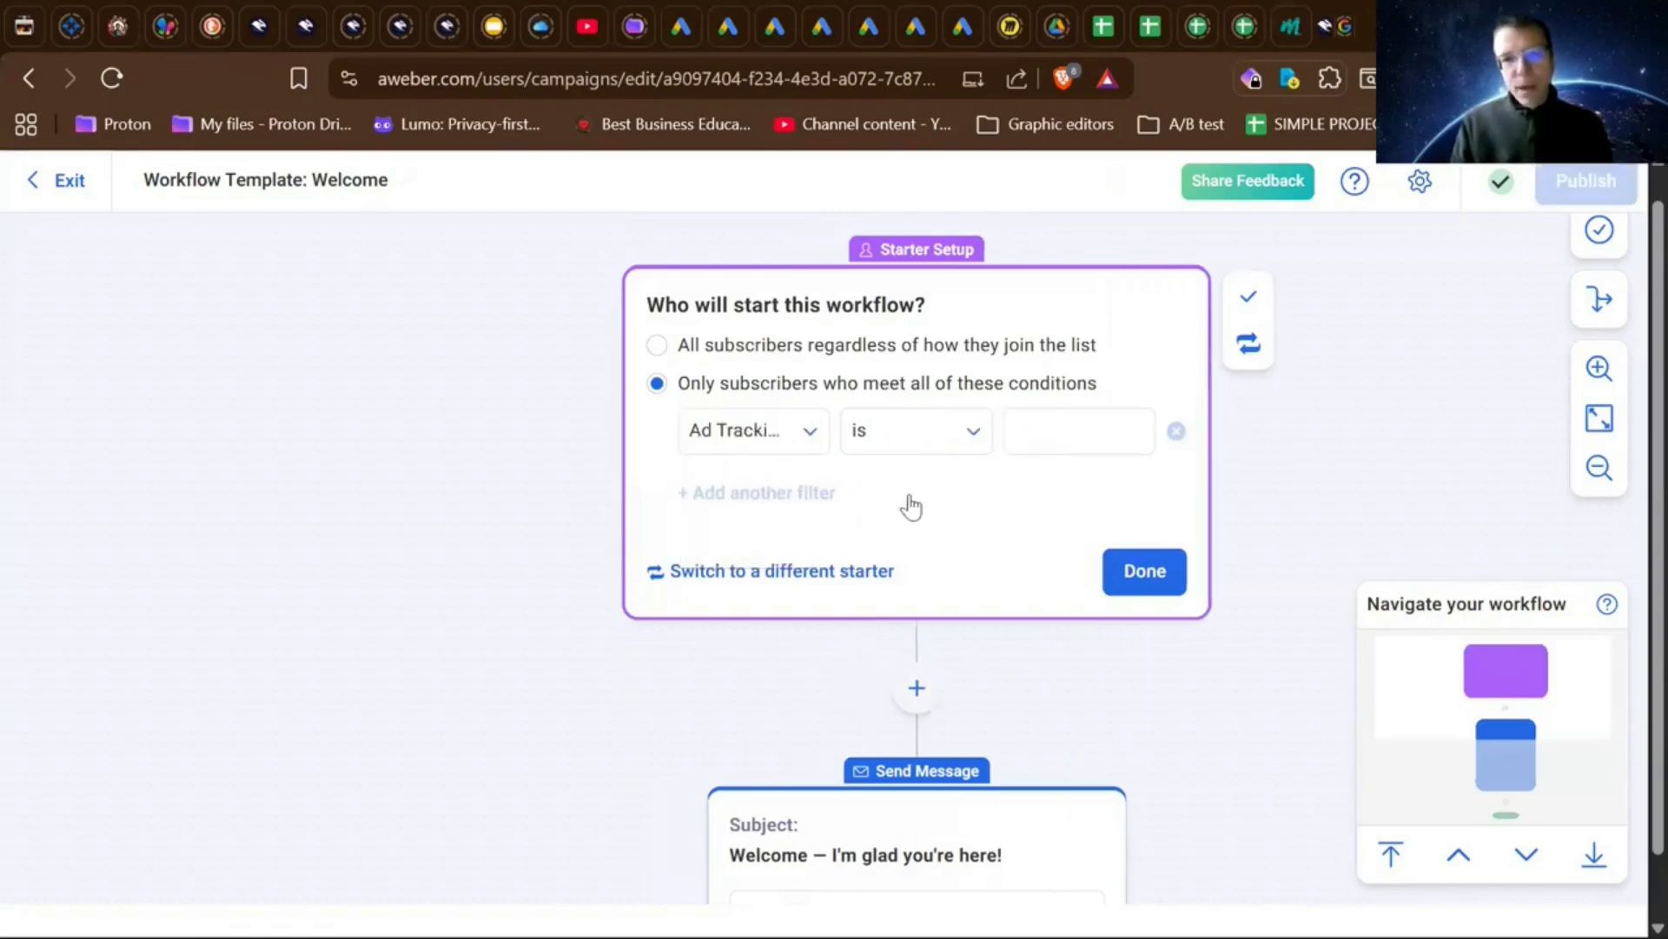
left_click(928, 437)
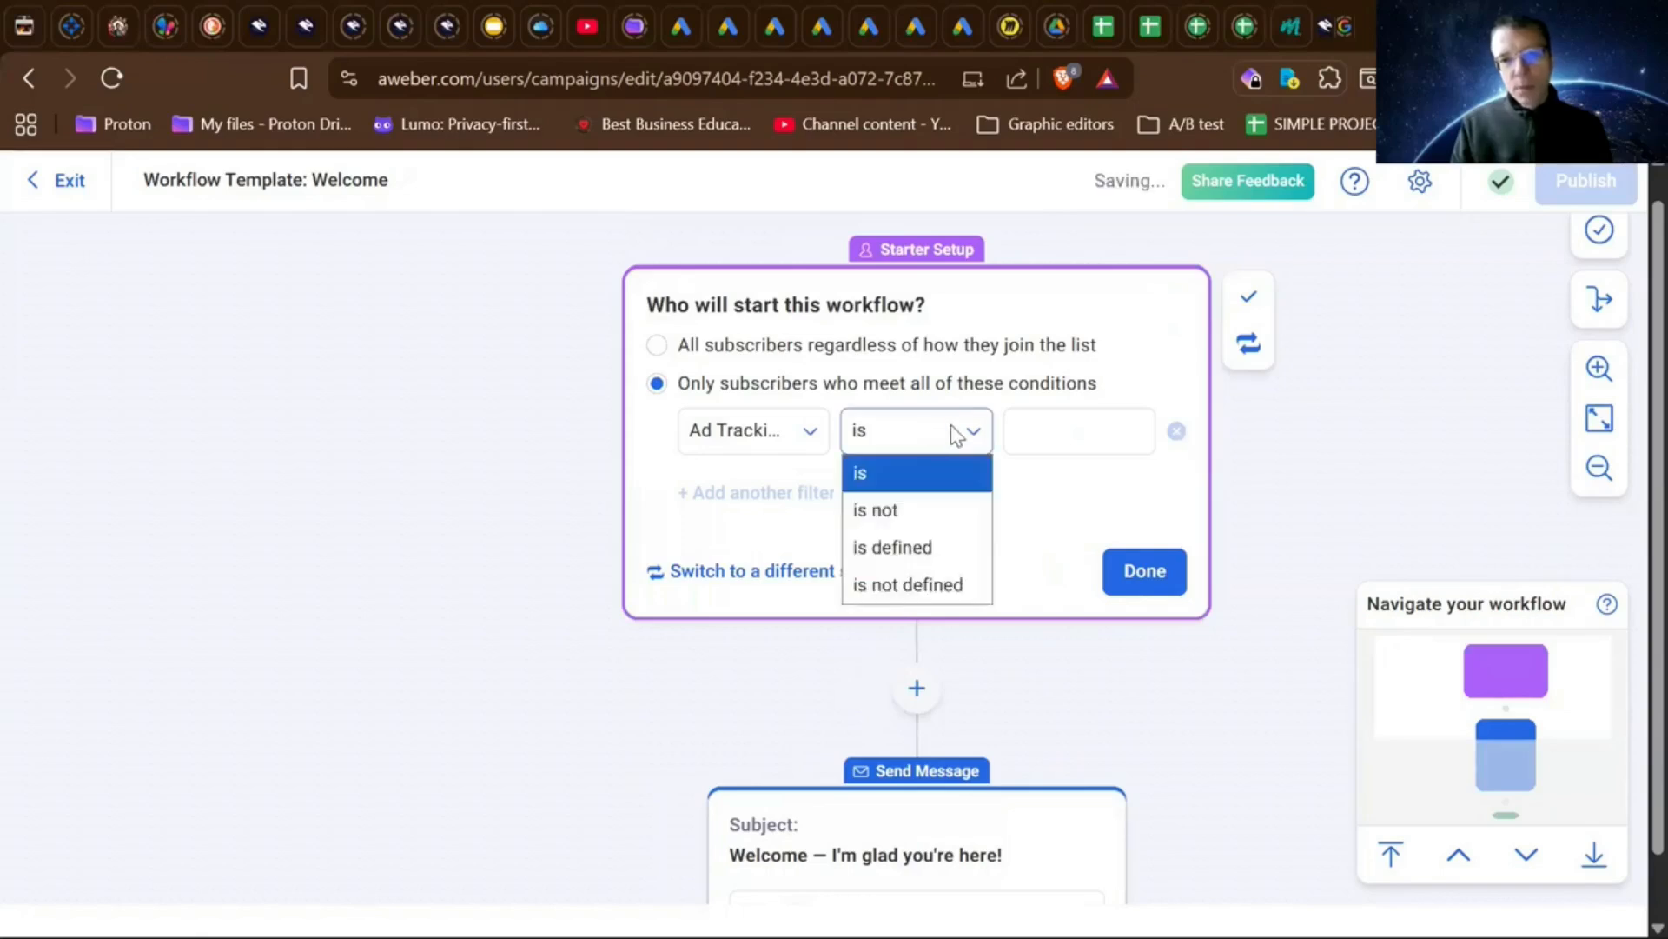
left_click(1059, 432)
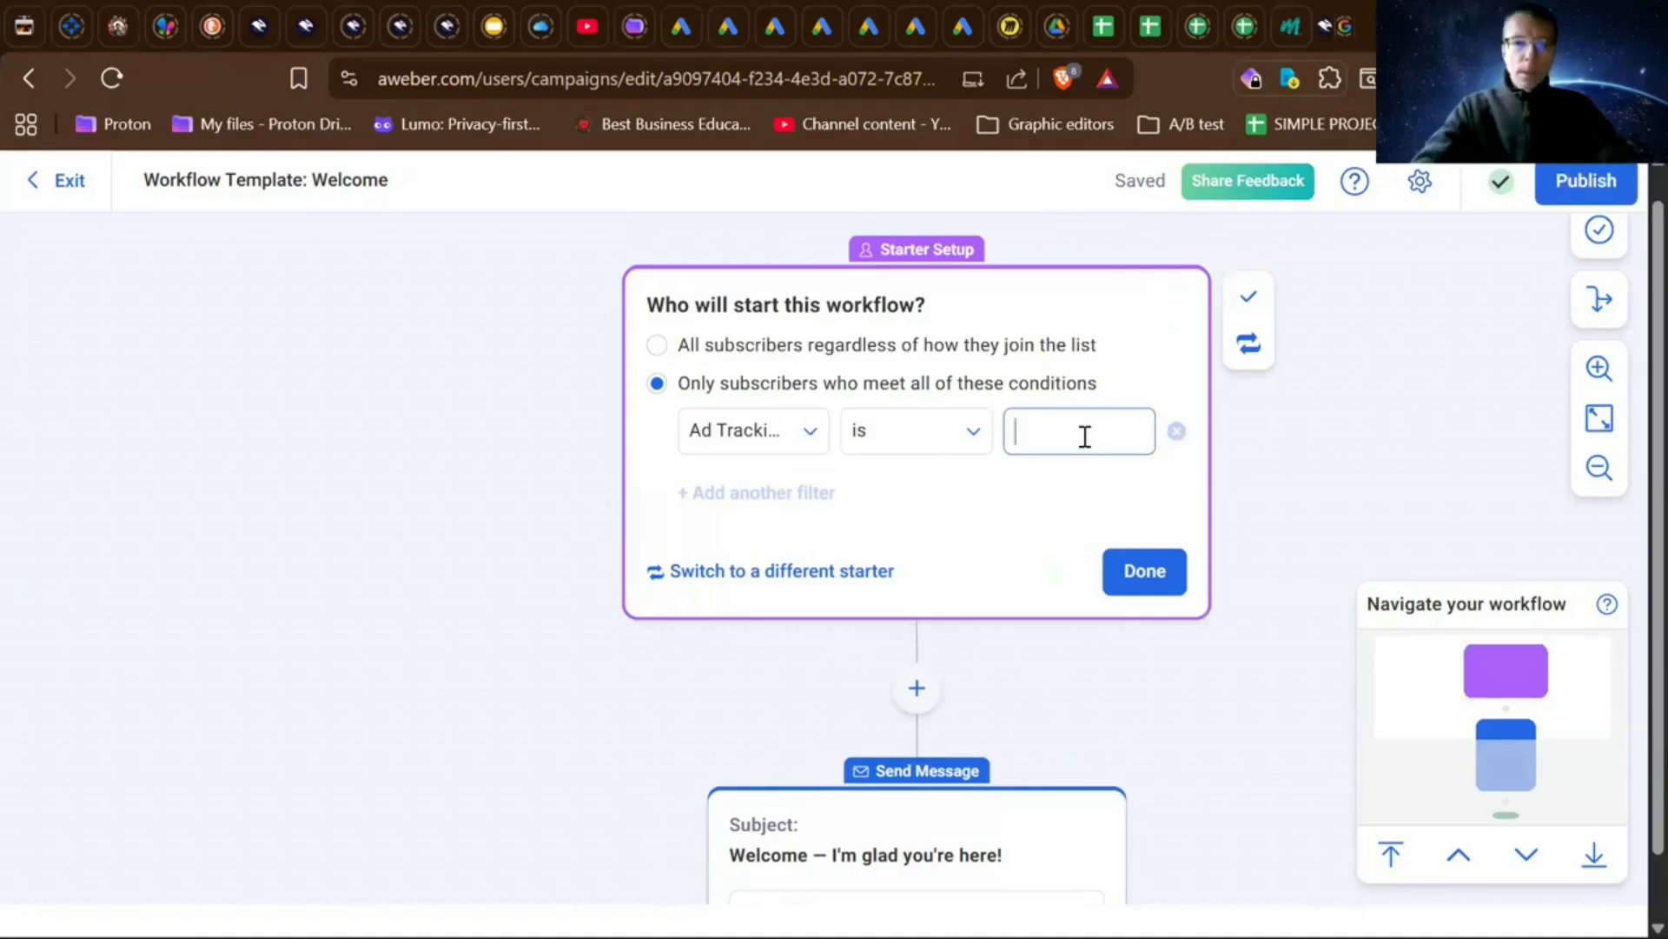
type("io")
key("BackSpace")
type("P\\\\")
key("BackSpace")
key("BackSpace")
key("BackSpace")
type("counry")
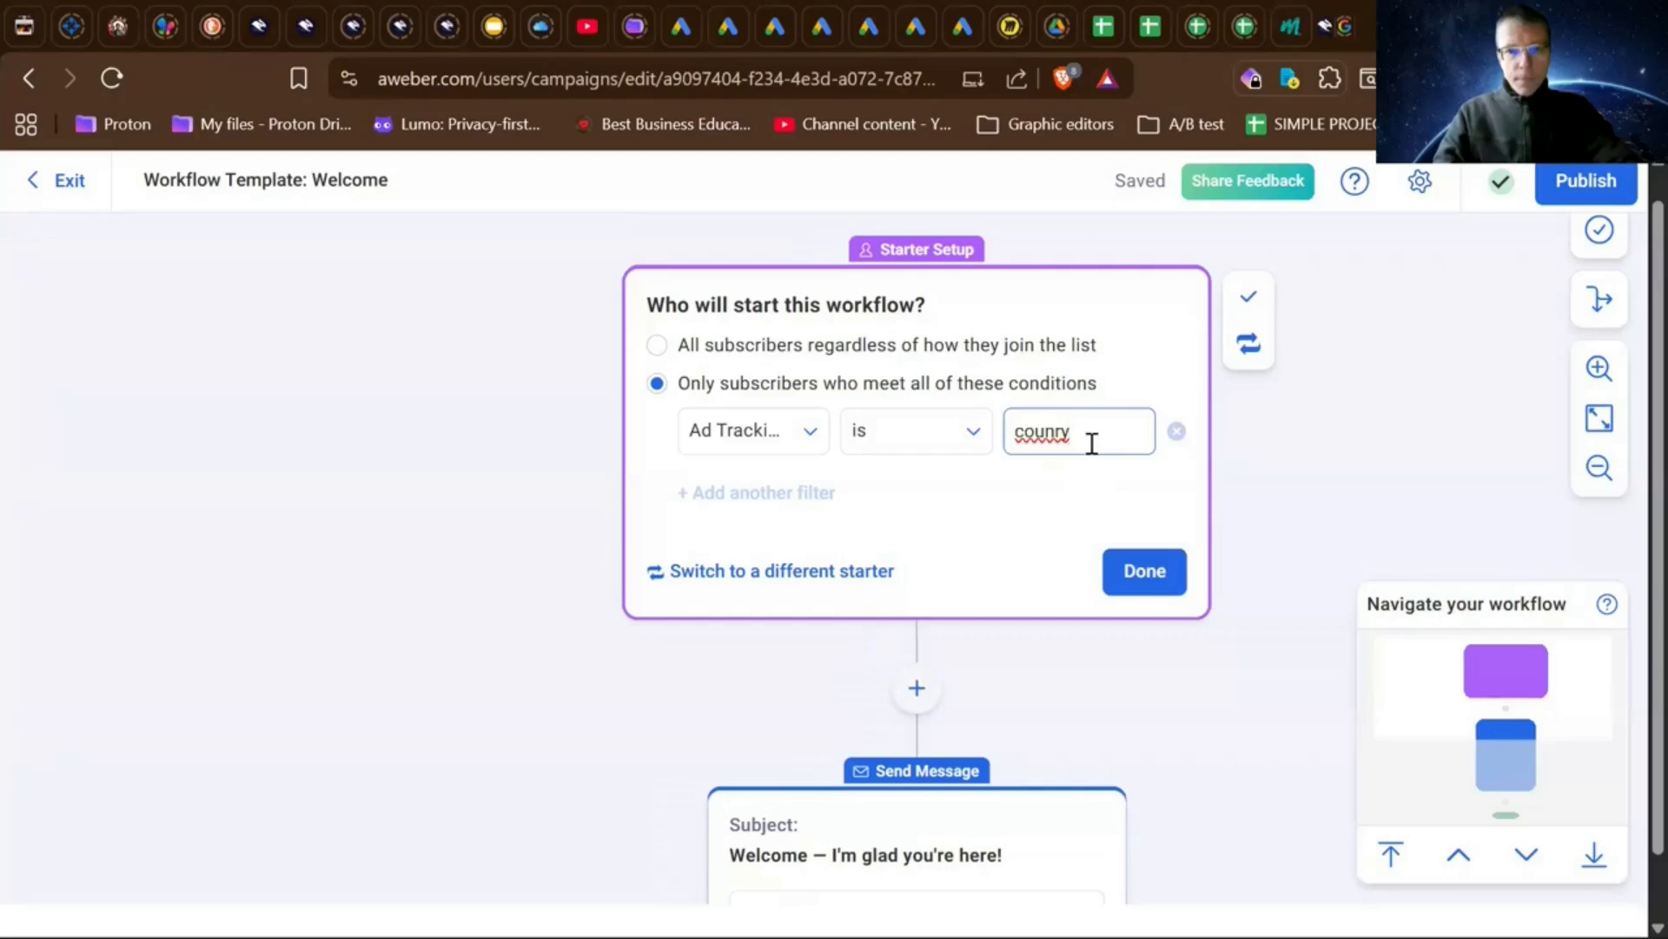
key("BackSpace")
key("BackSpace")
key("BackSpace")
key("BackSpace")
key("BackSpace")
key("BackSpace")
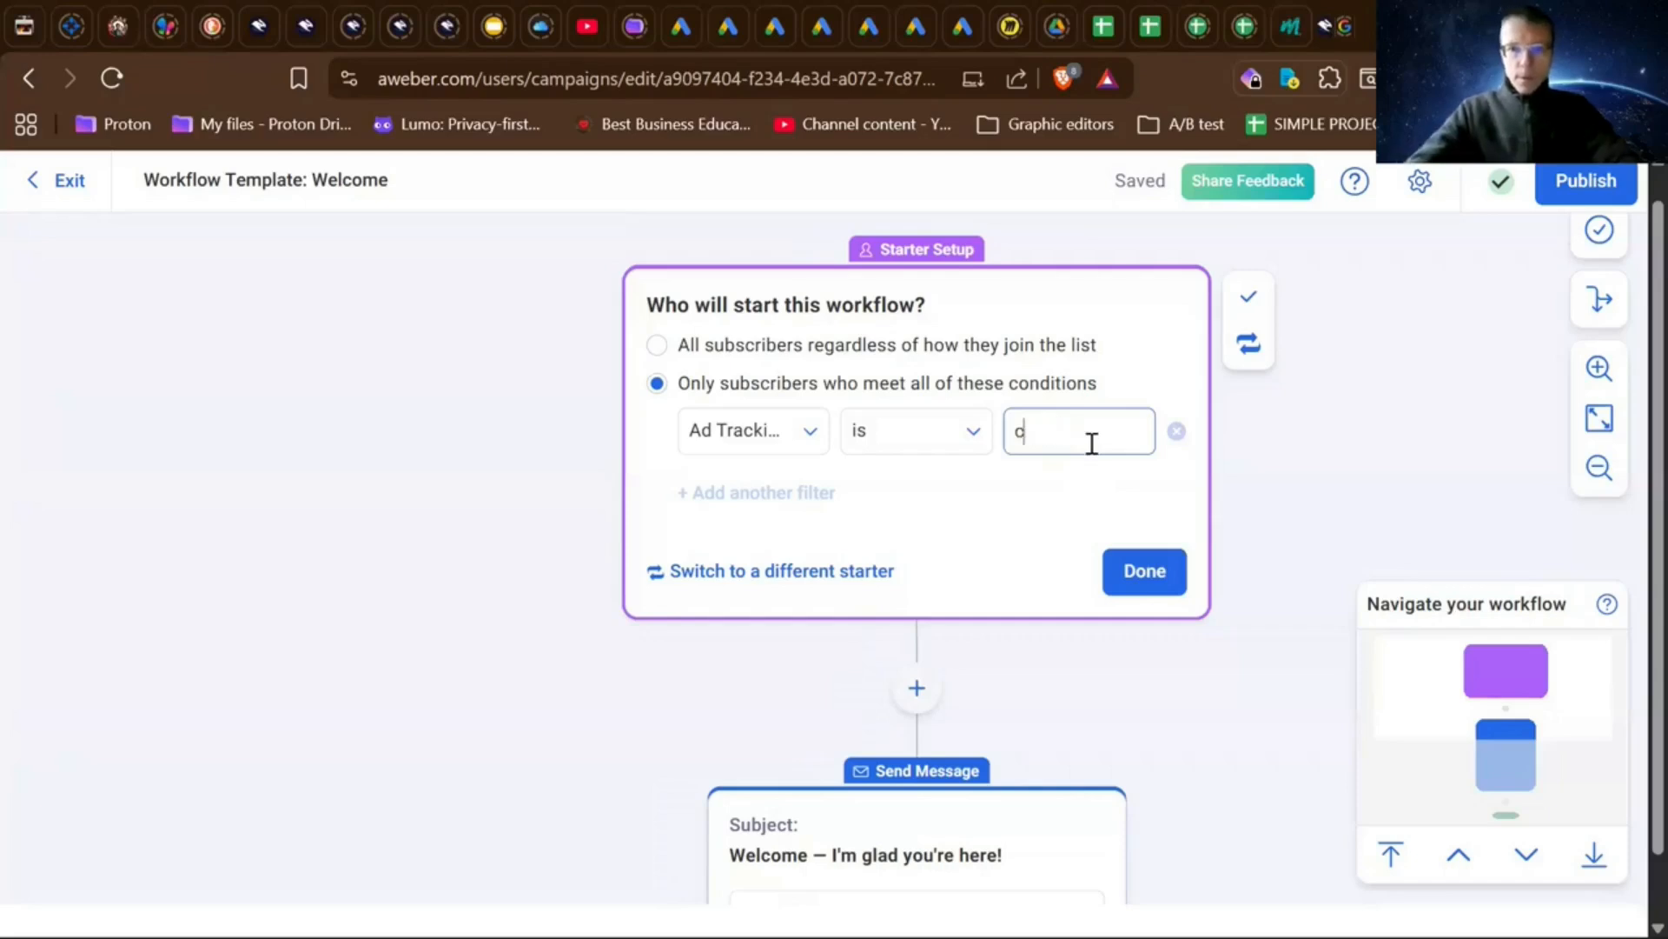
- Set the starter condition's filter to Source and check which source values it offers
left_click(746, 439)
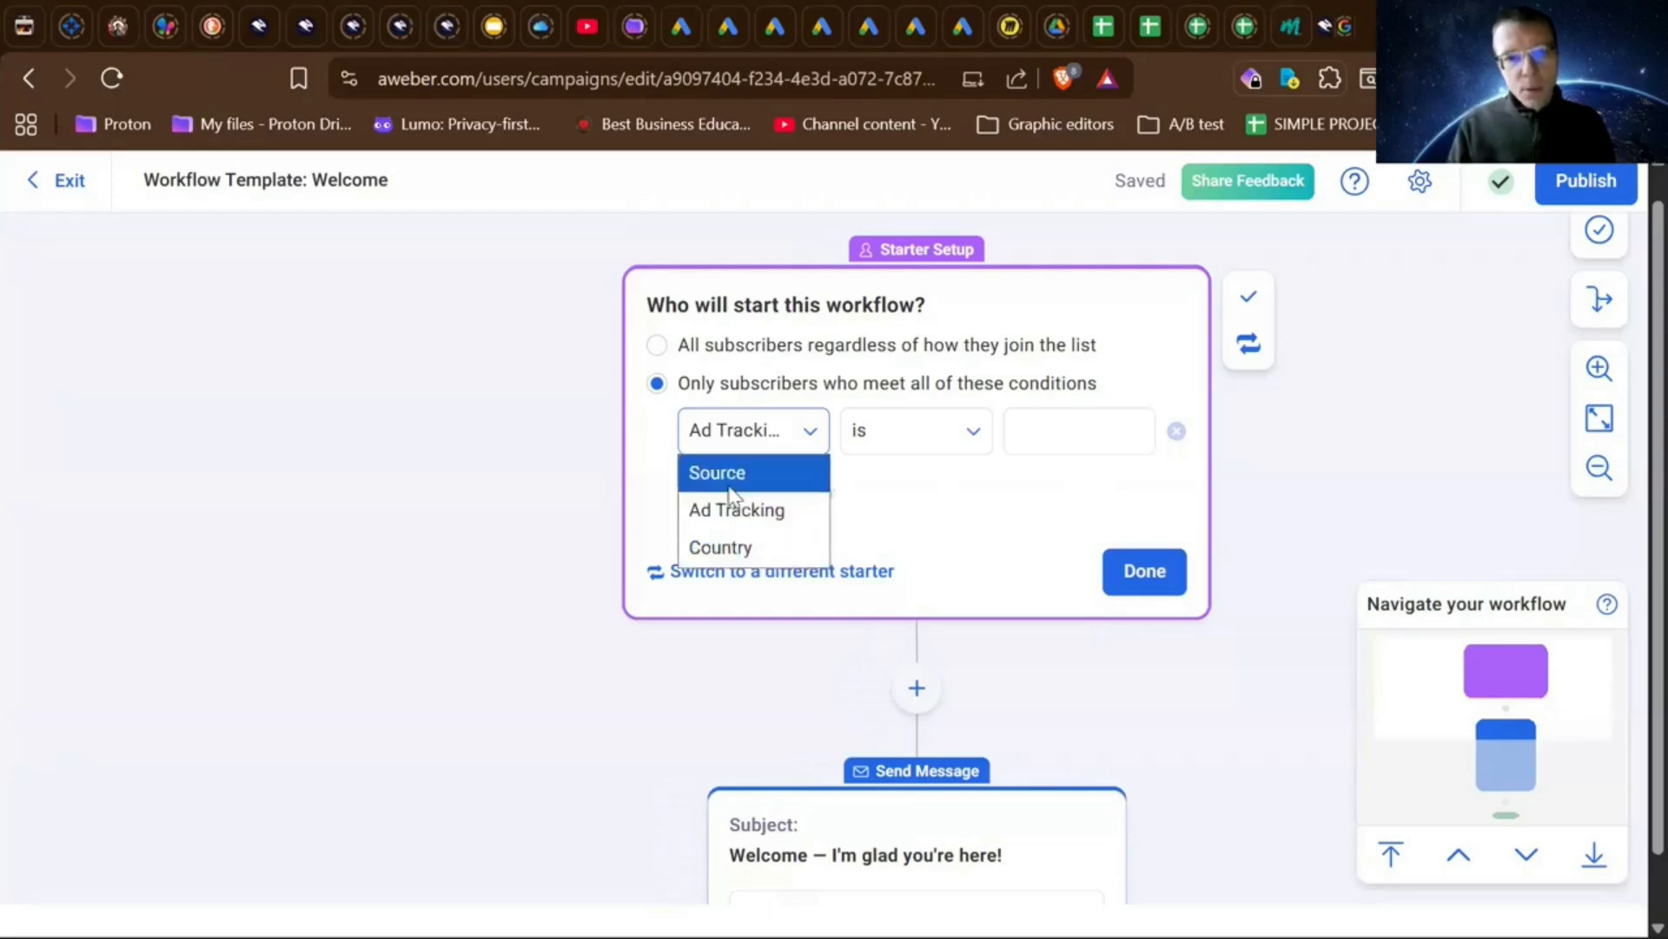
left_click(730, 486)
left_click(963, 432)
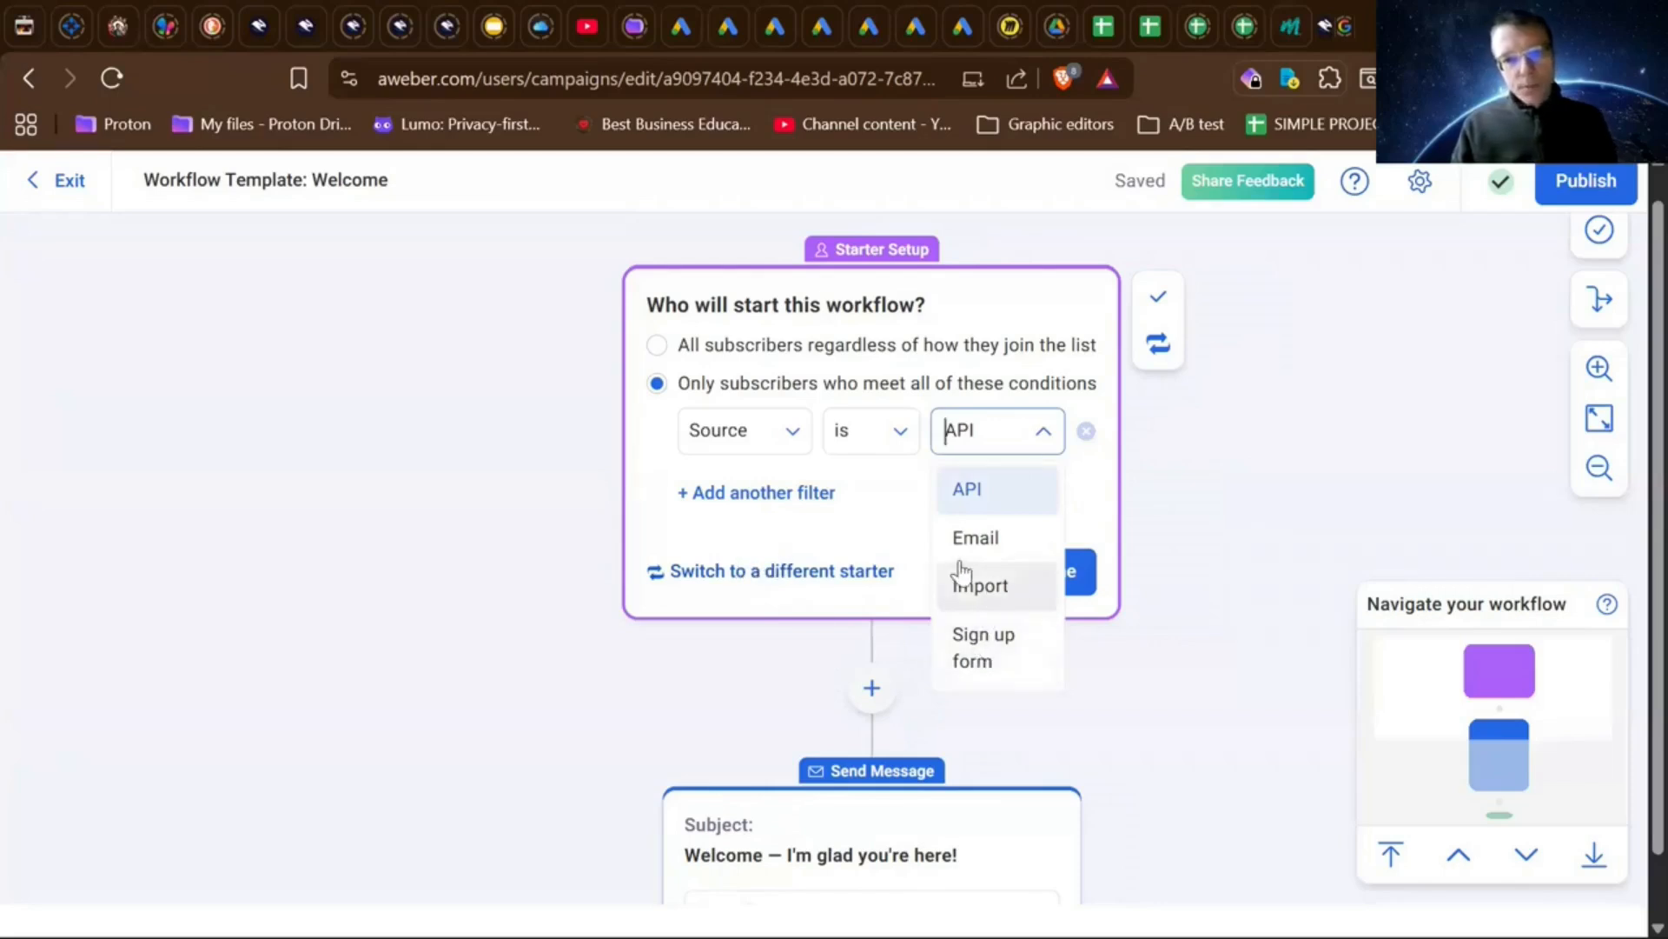
left_click(864, 514)
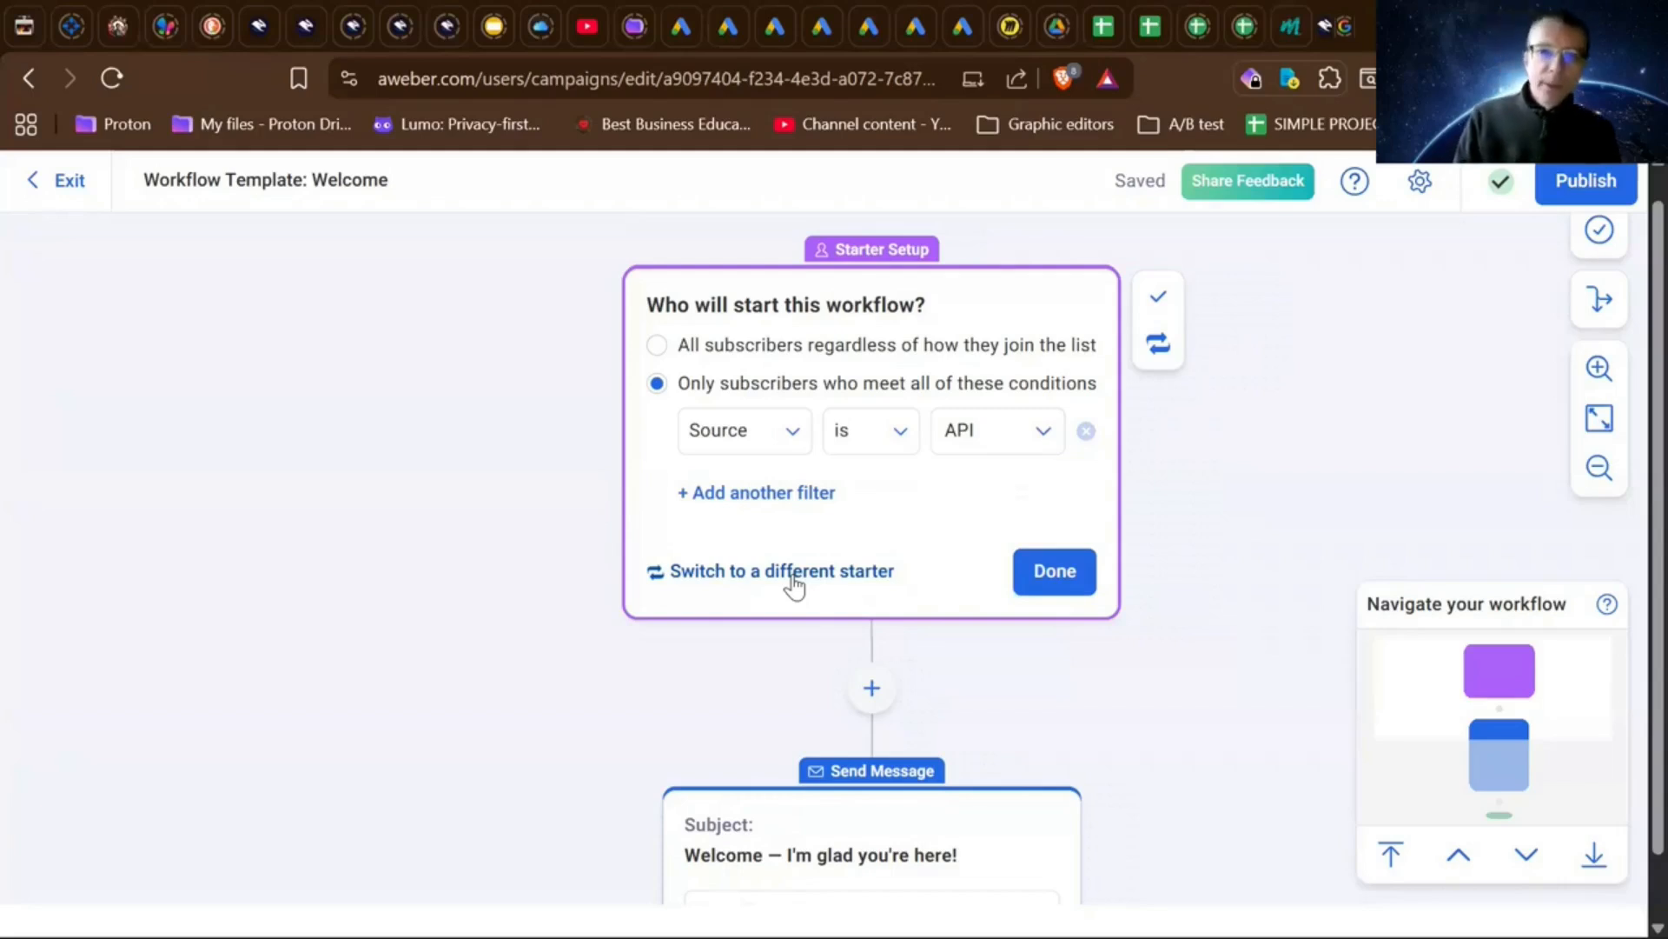
- Switch the workflow to a starter that only adds subscribers who get a specific tag
left_click(793, 574)
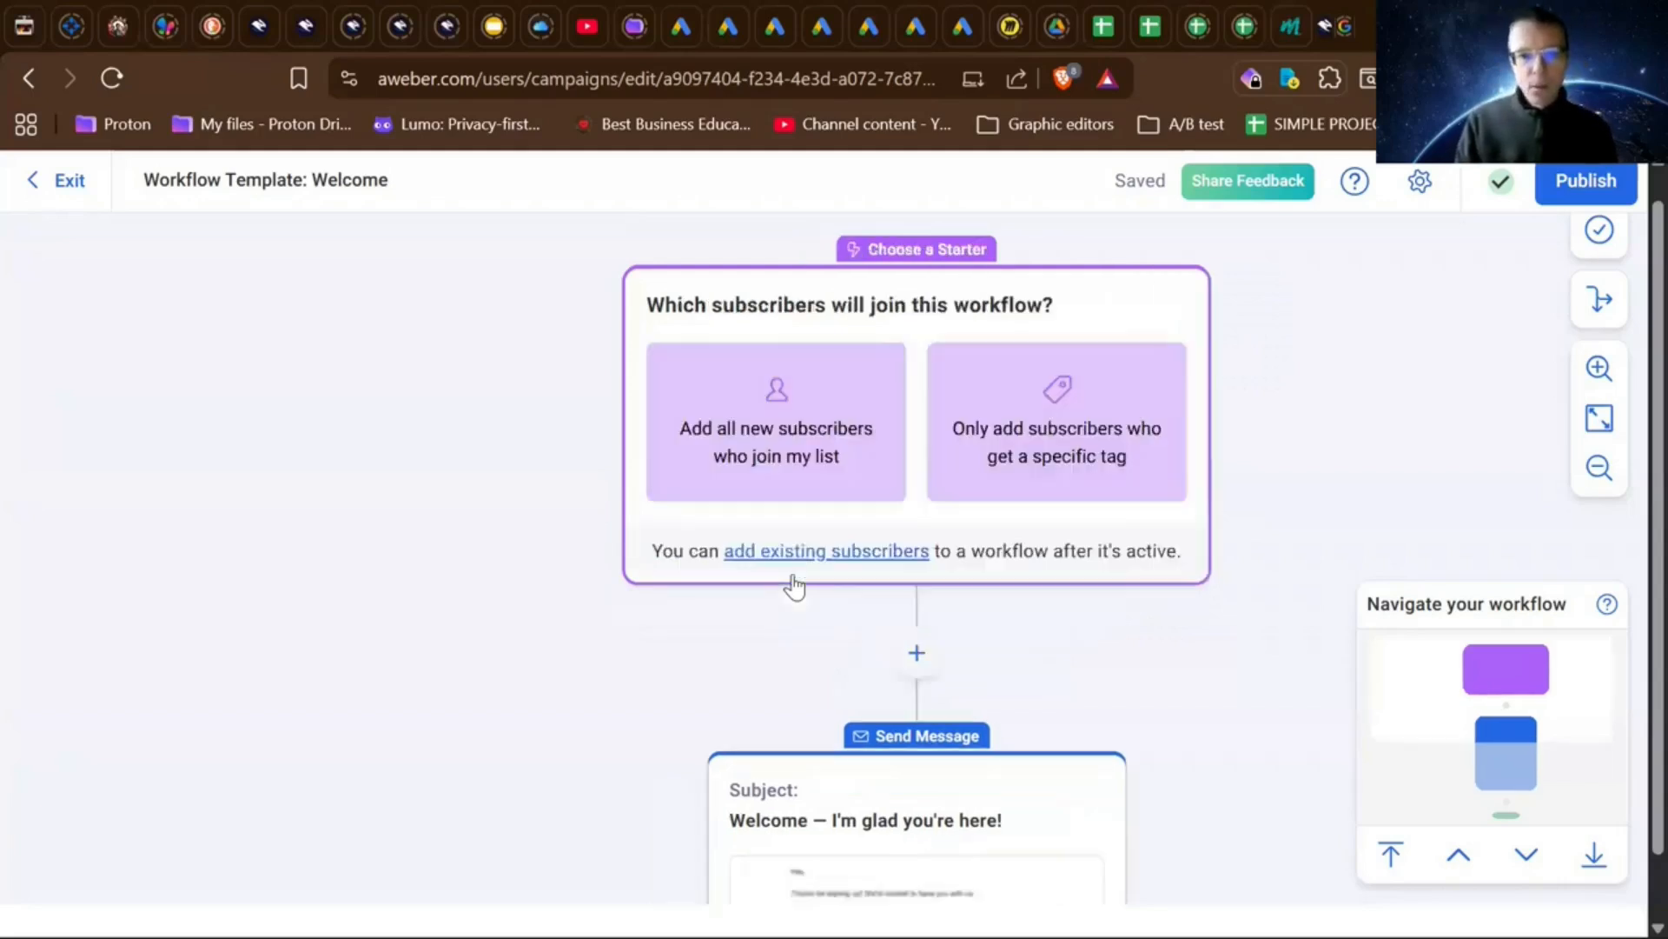
scroll(837, 756, "down", 3)
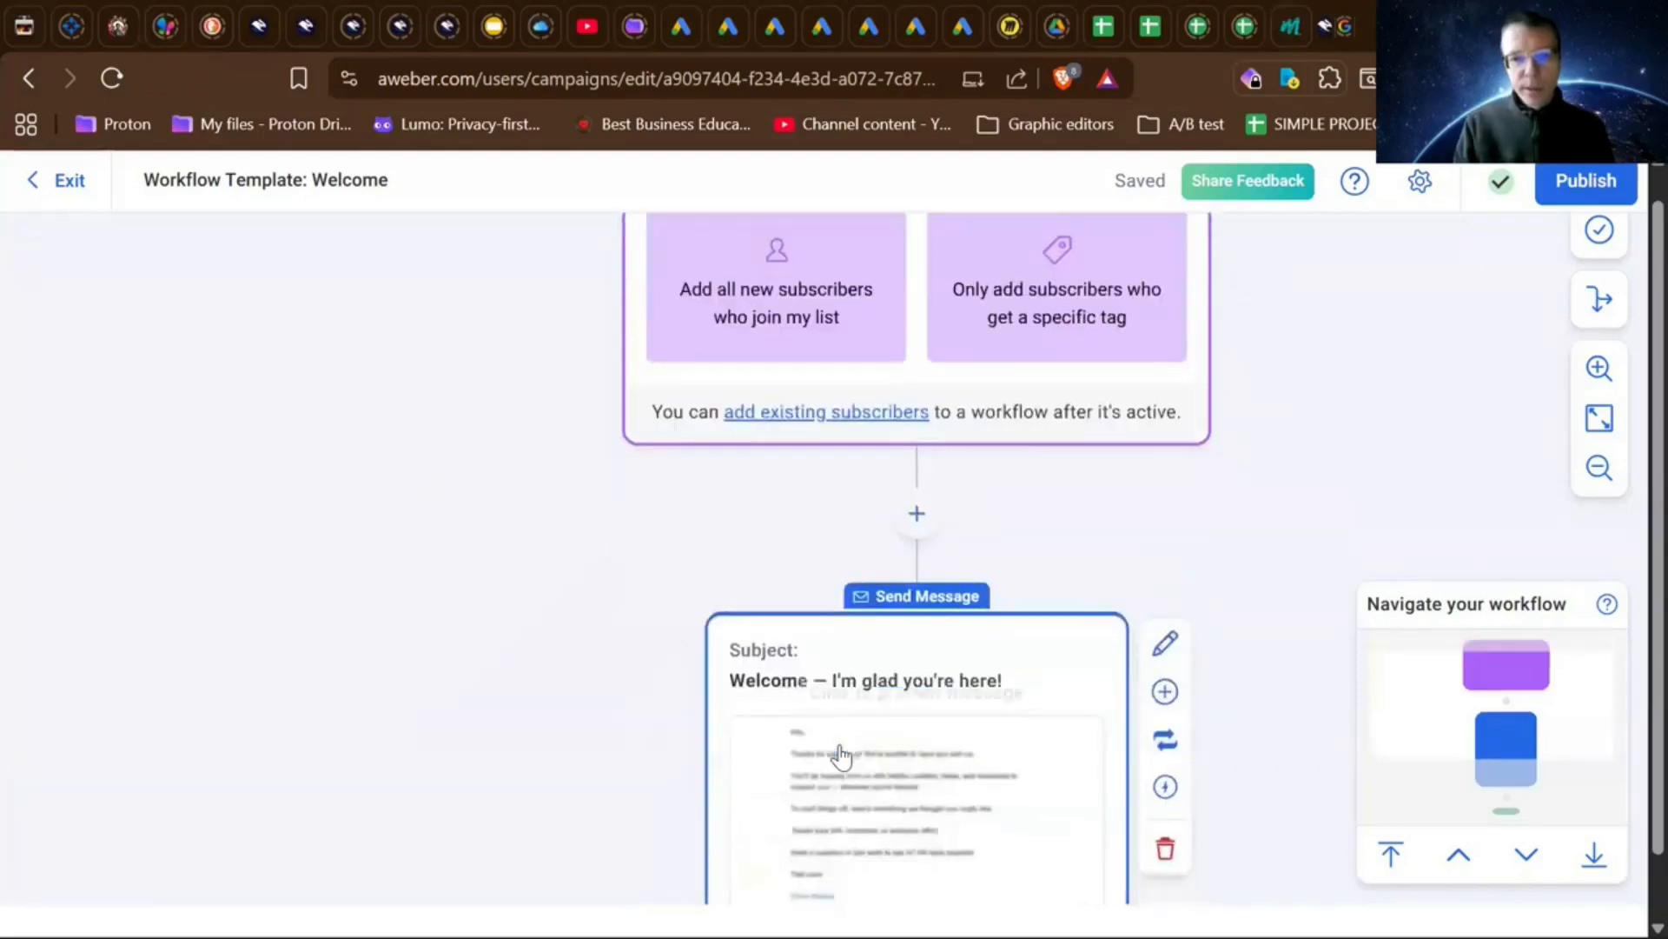
scroll(589, 600, "up", 5)
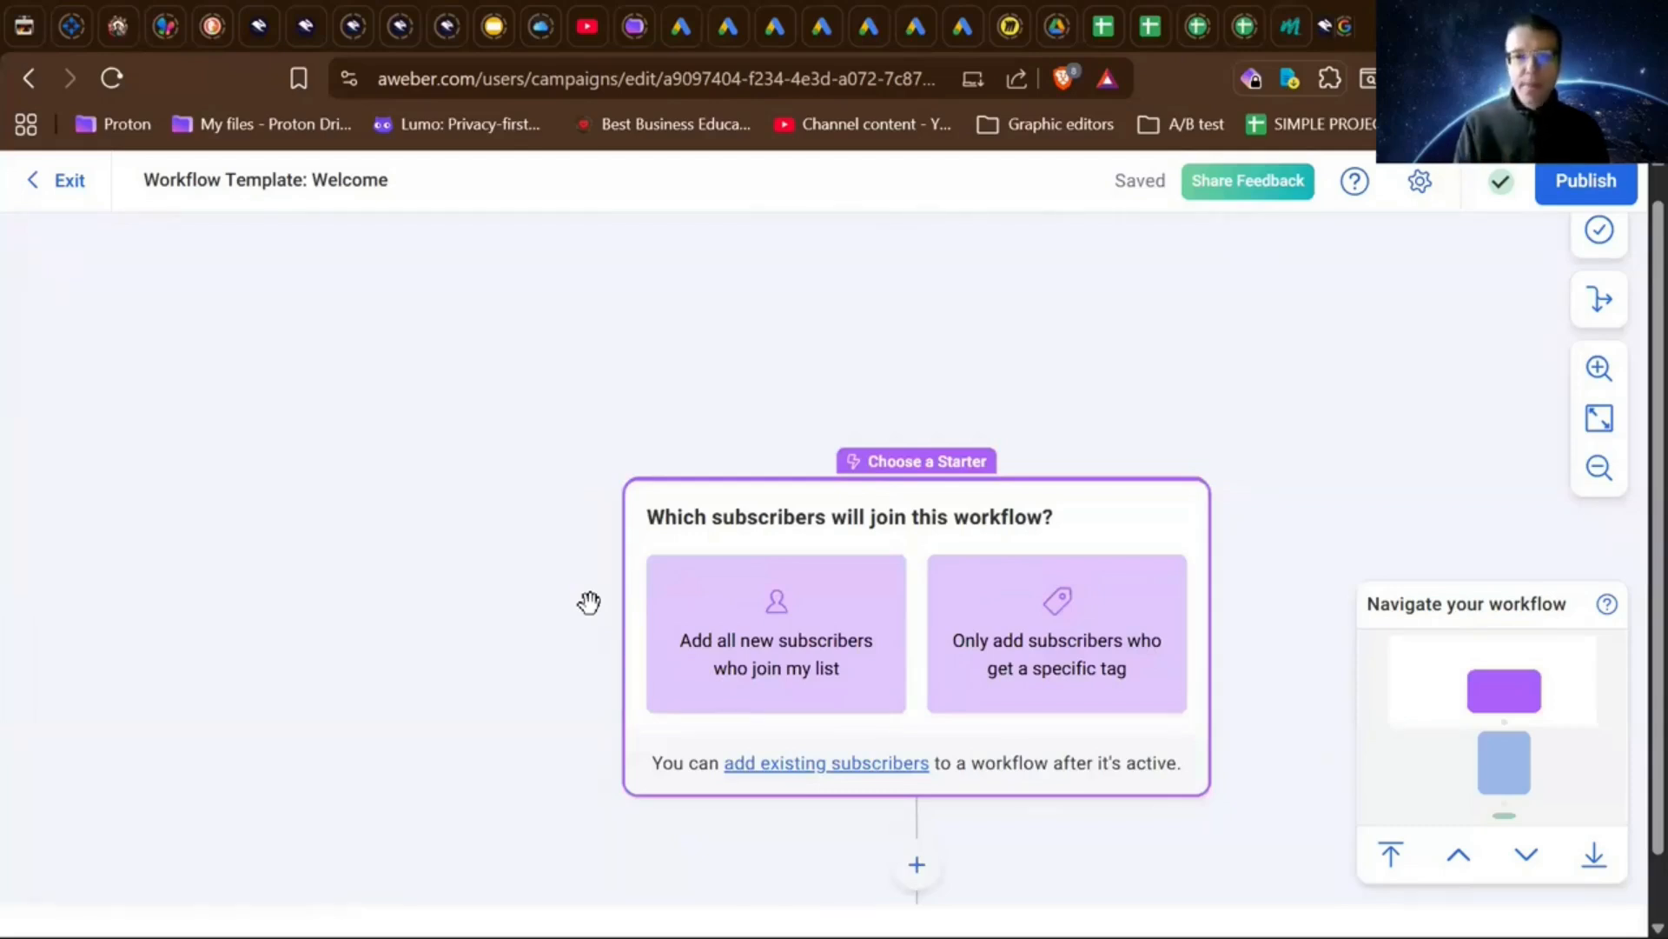
scroll(589, 601, "down", 1)
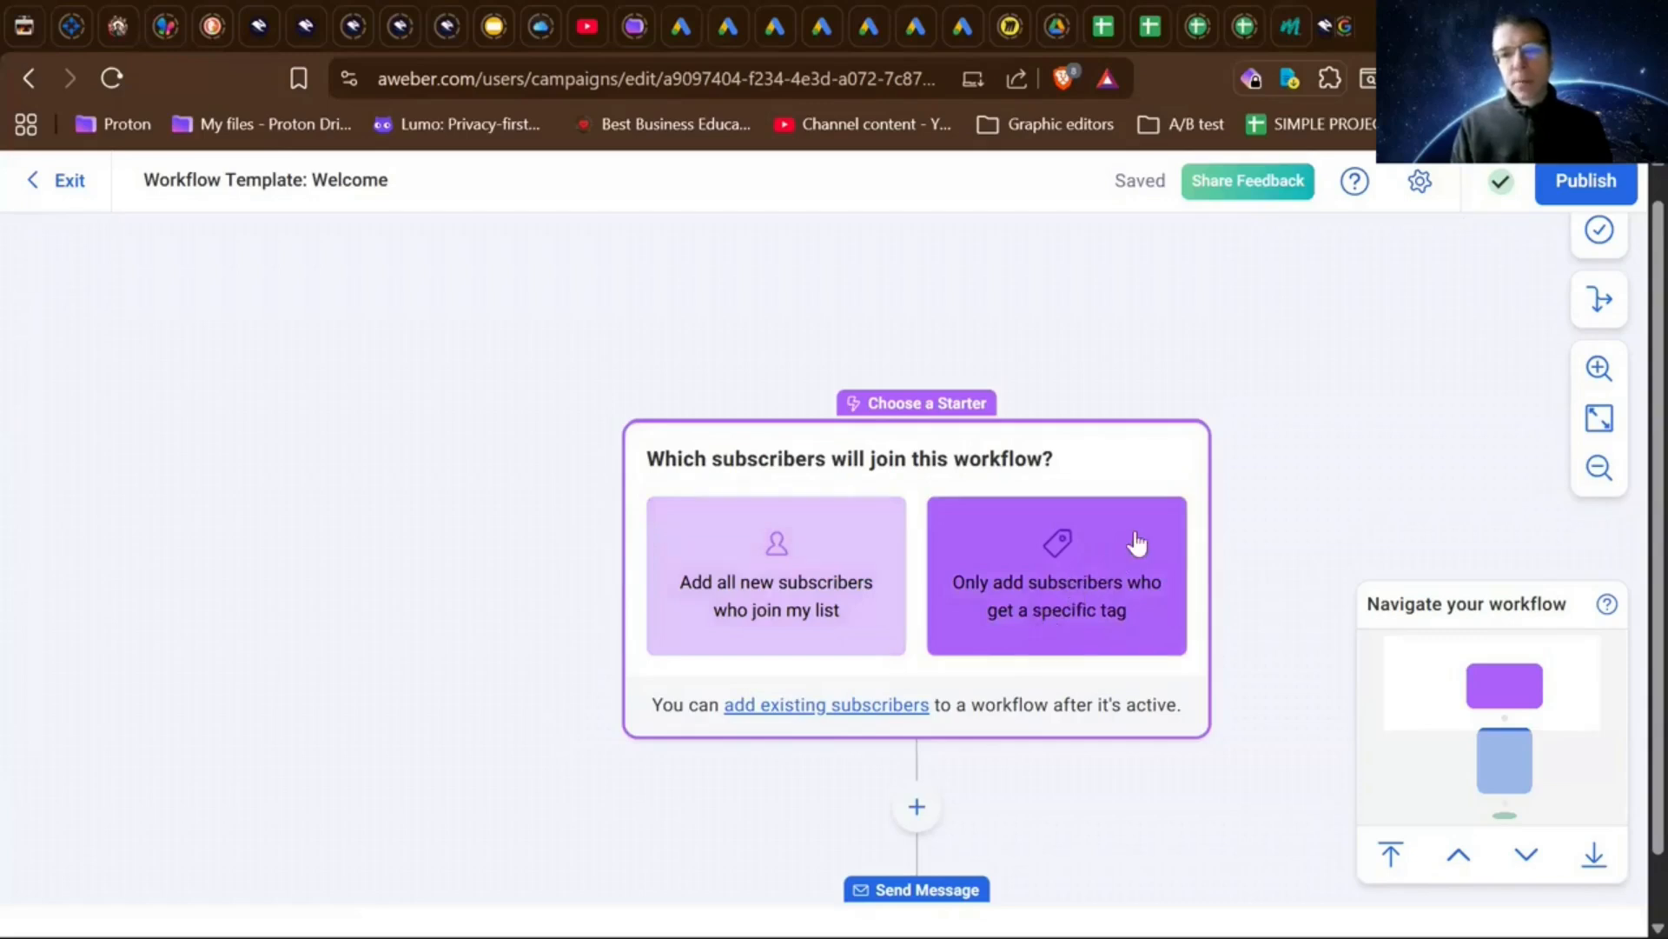
left_click(1080, 577)
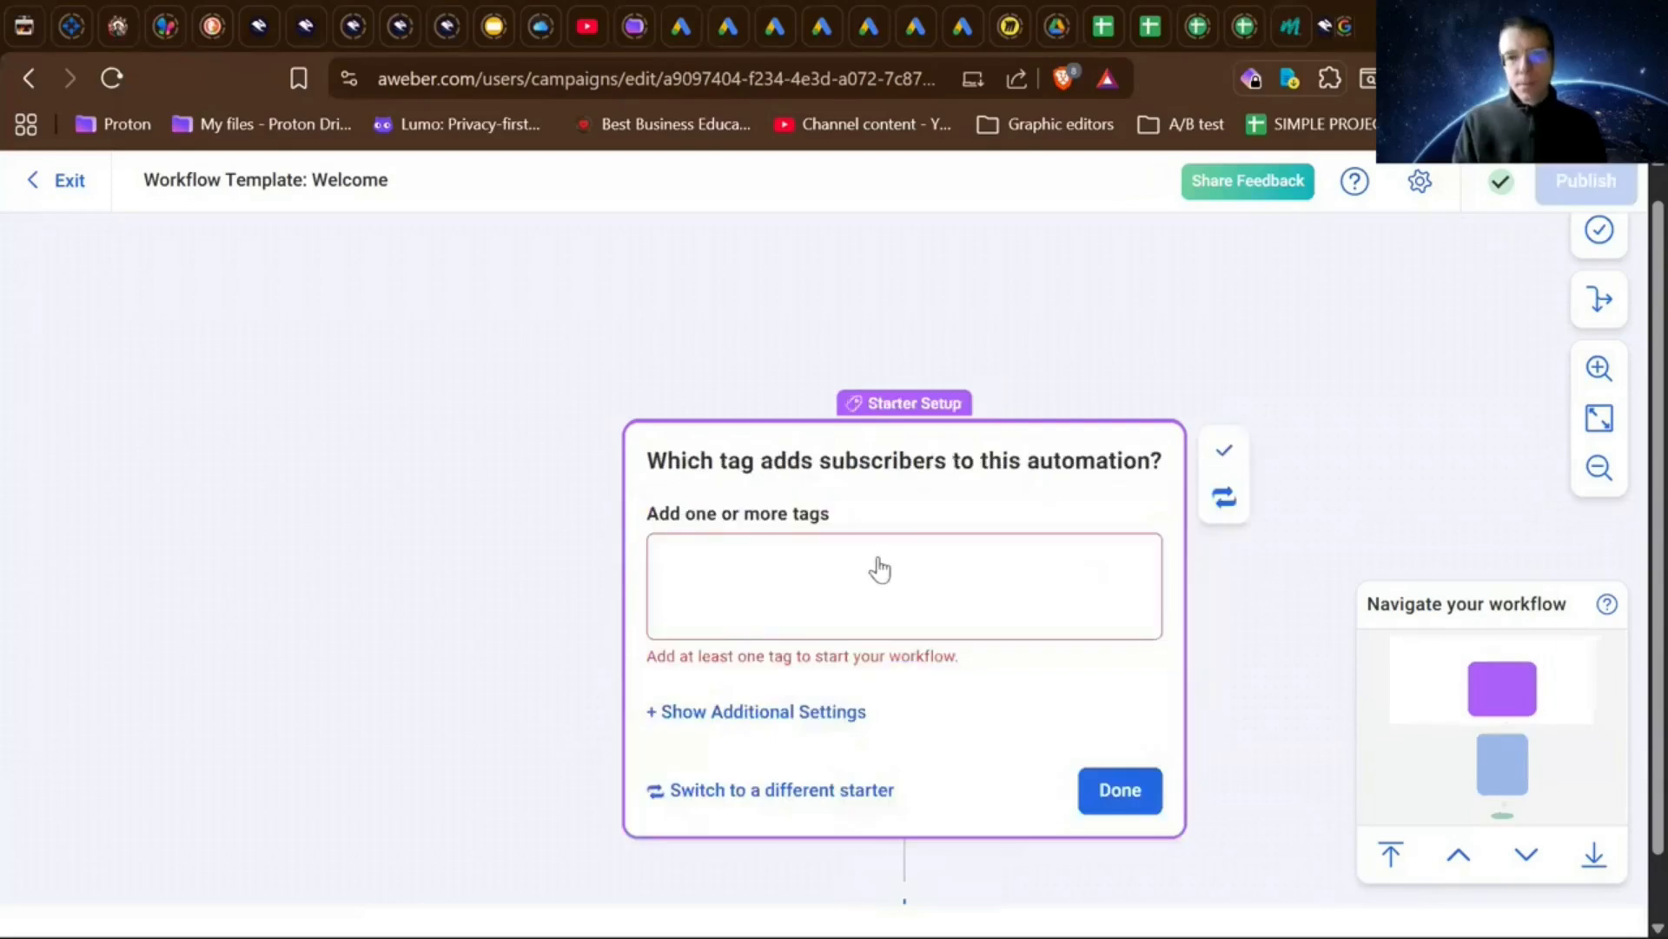
- Add the tag my-tag to the workflow starter and finish the starter setup
type("my-tag")
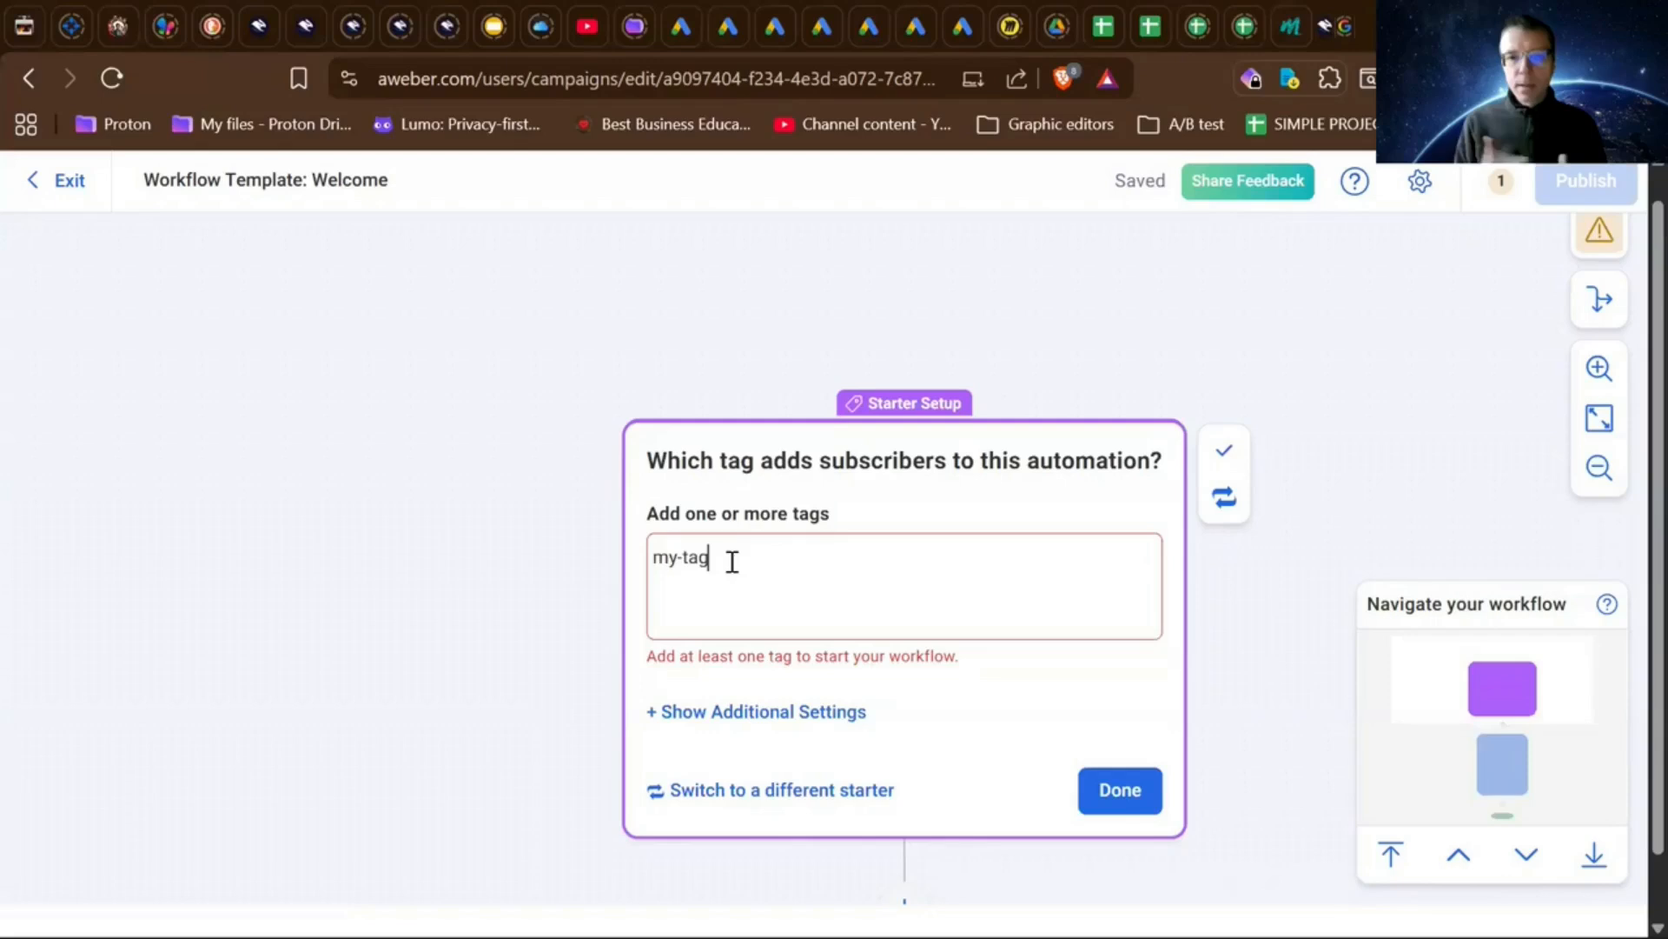
left_click_drag(733, 561, 643, 558)
key("Return")
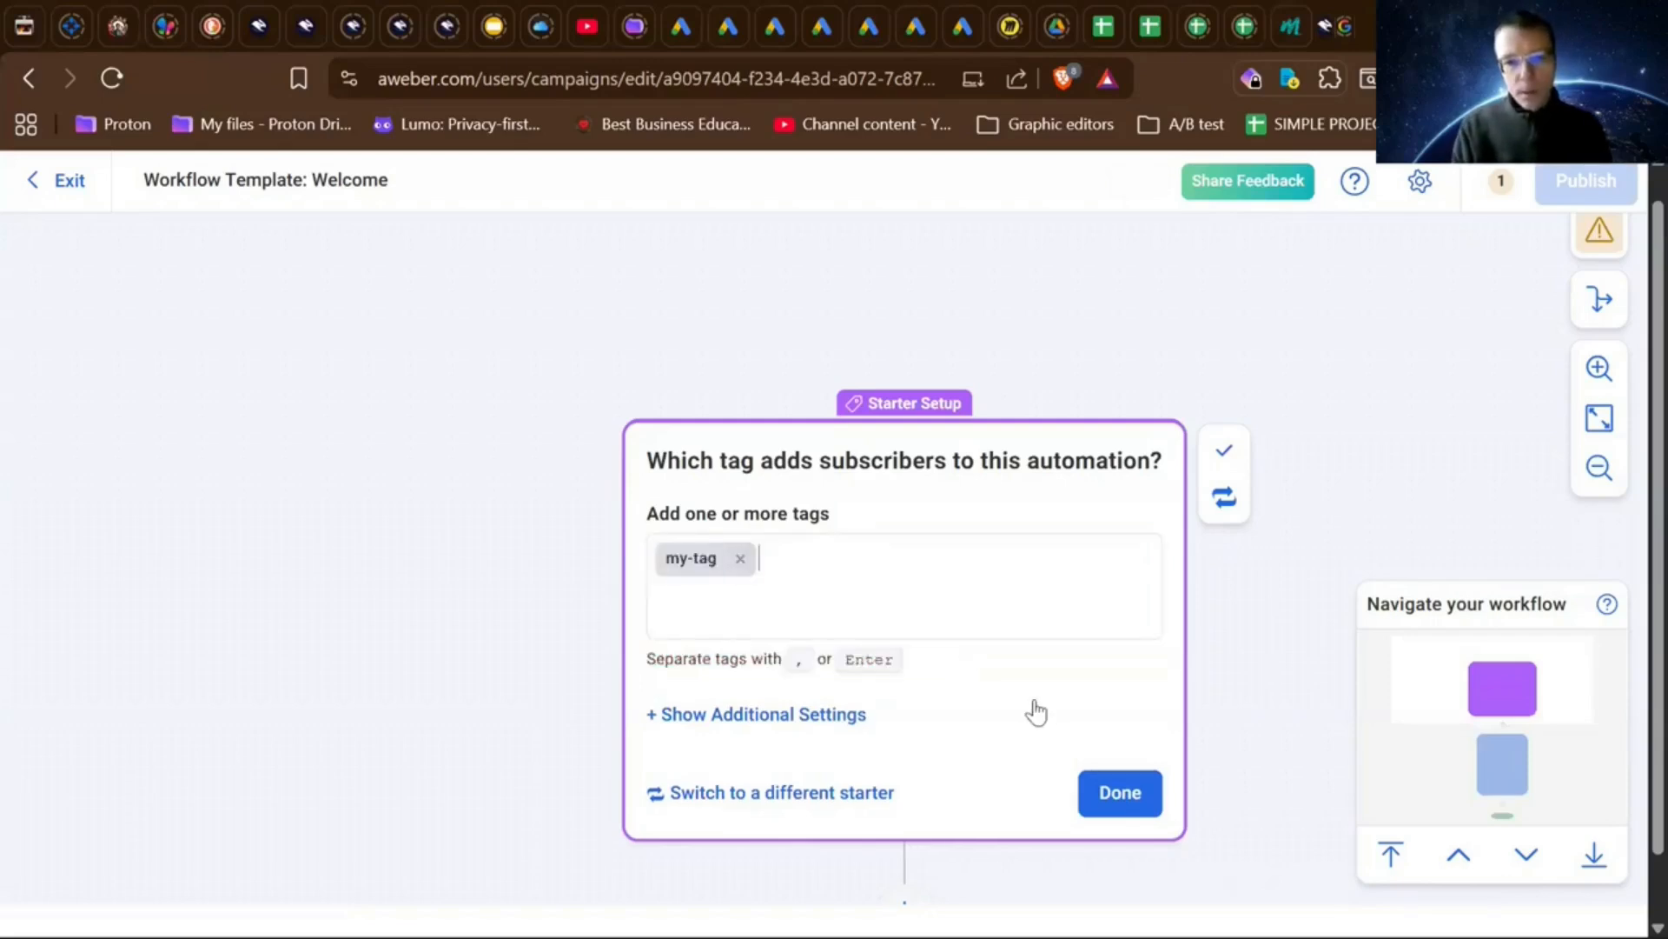
left_click(1115, 795)
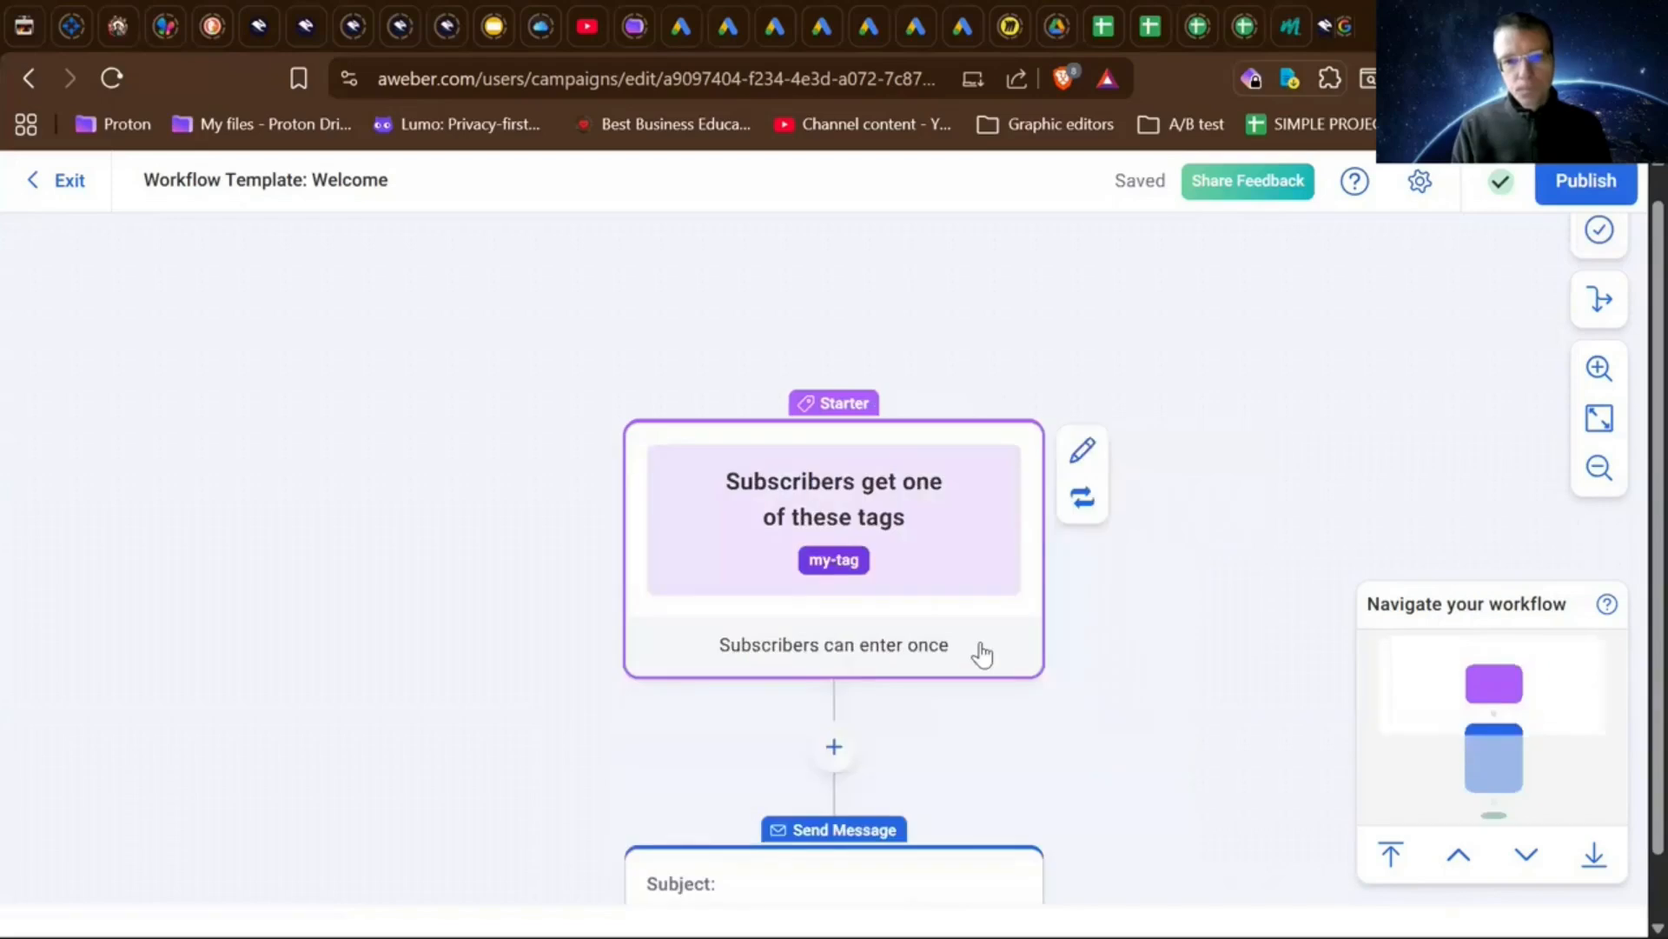
scroll(600, 376, "down", 3)
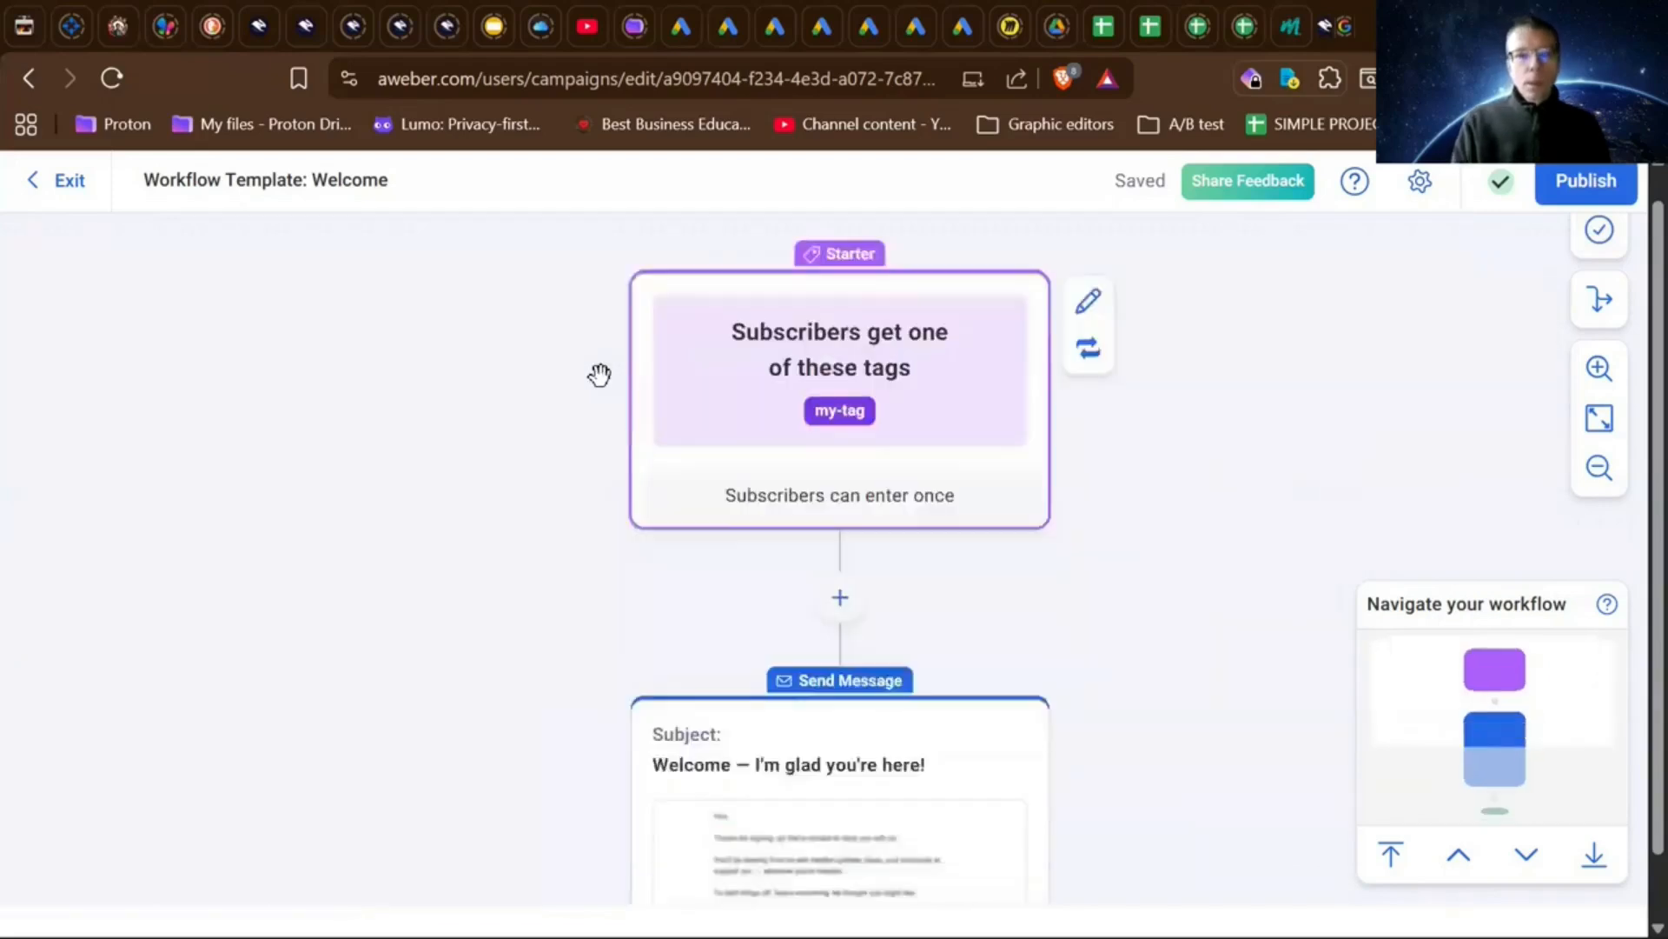
scroll(600, 375, "up", 5)
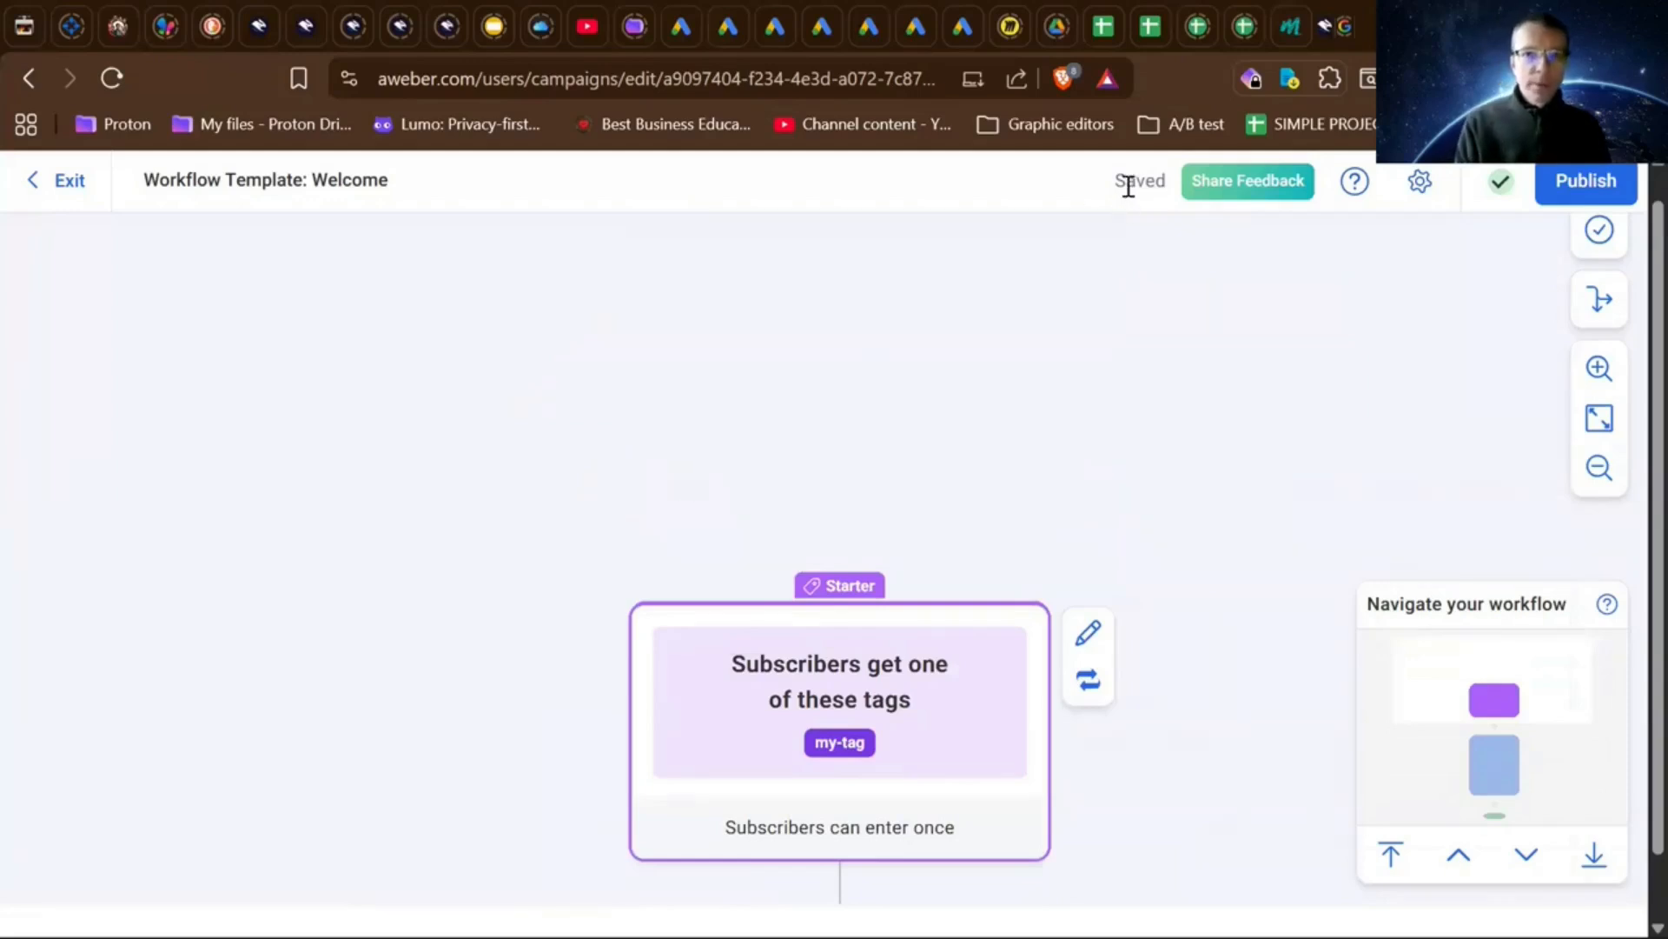
- Exit to the workflow list, reopen Workflow Template: Welcome, and add a 1-day wait after the welcome message
left_click(52, 186)
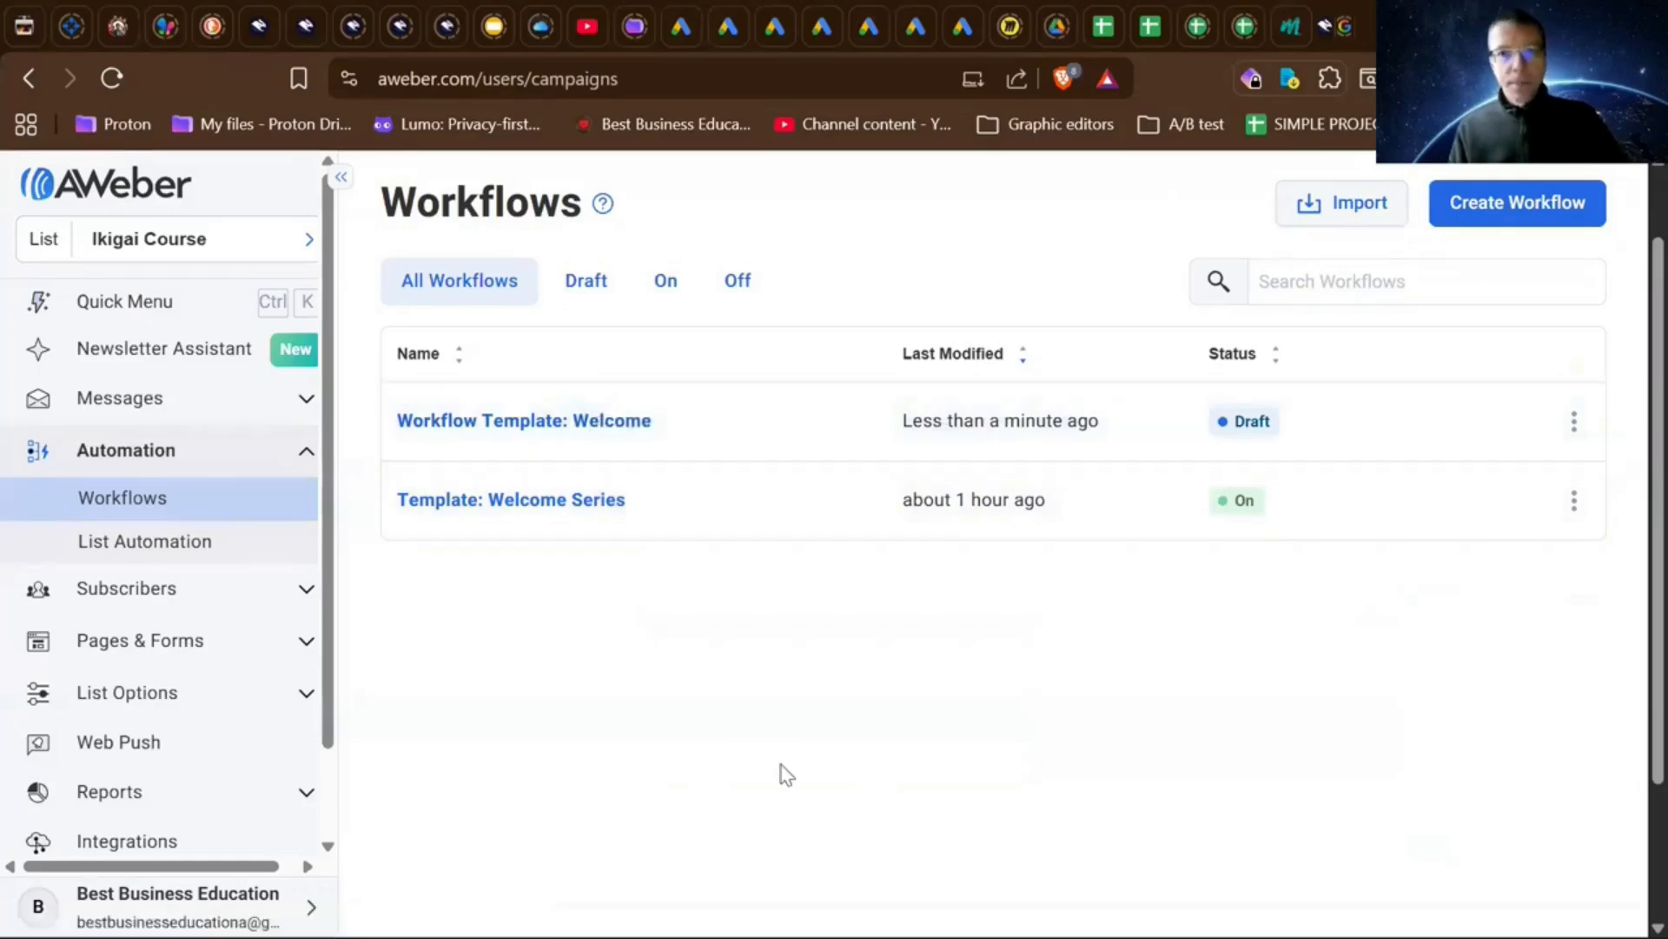
left_click(469, 424)
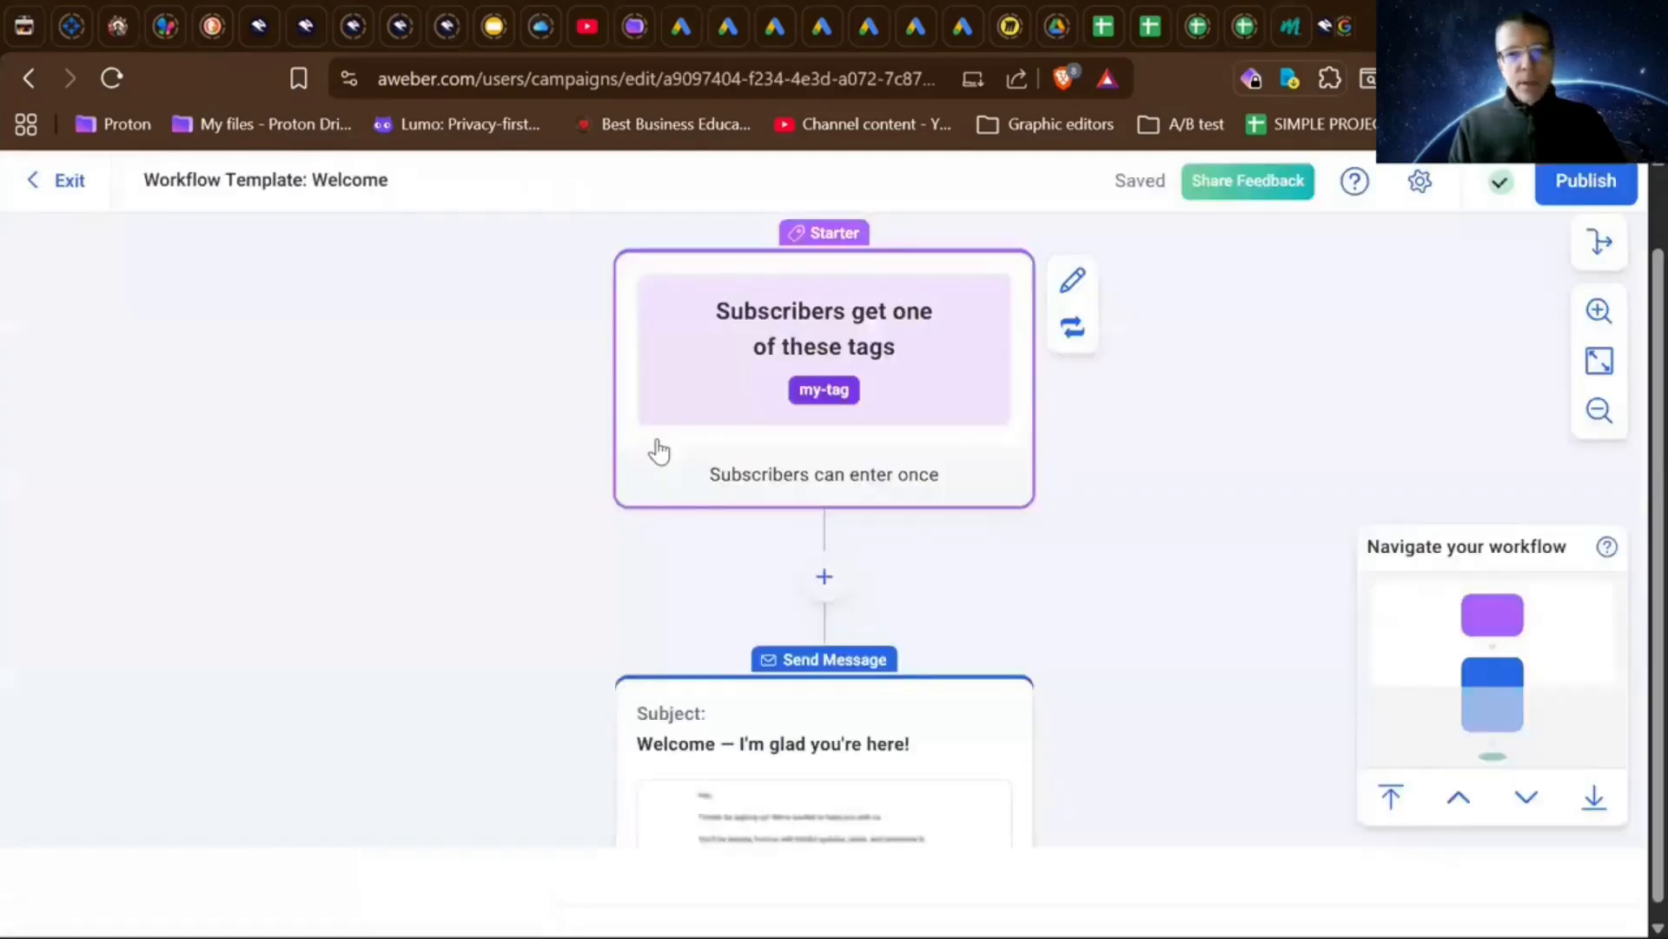
scroll(926, 507, "down", 7)
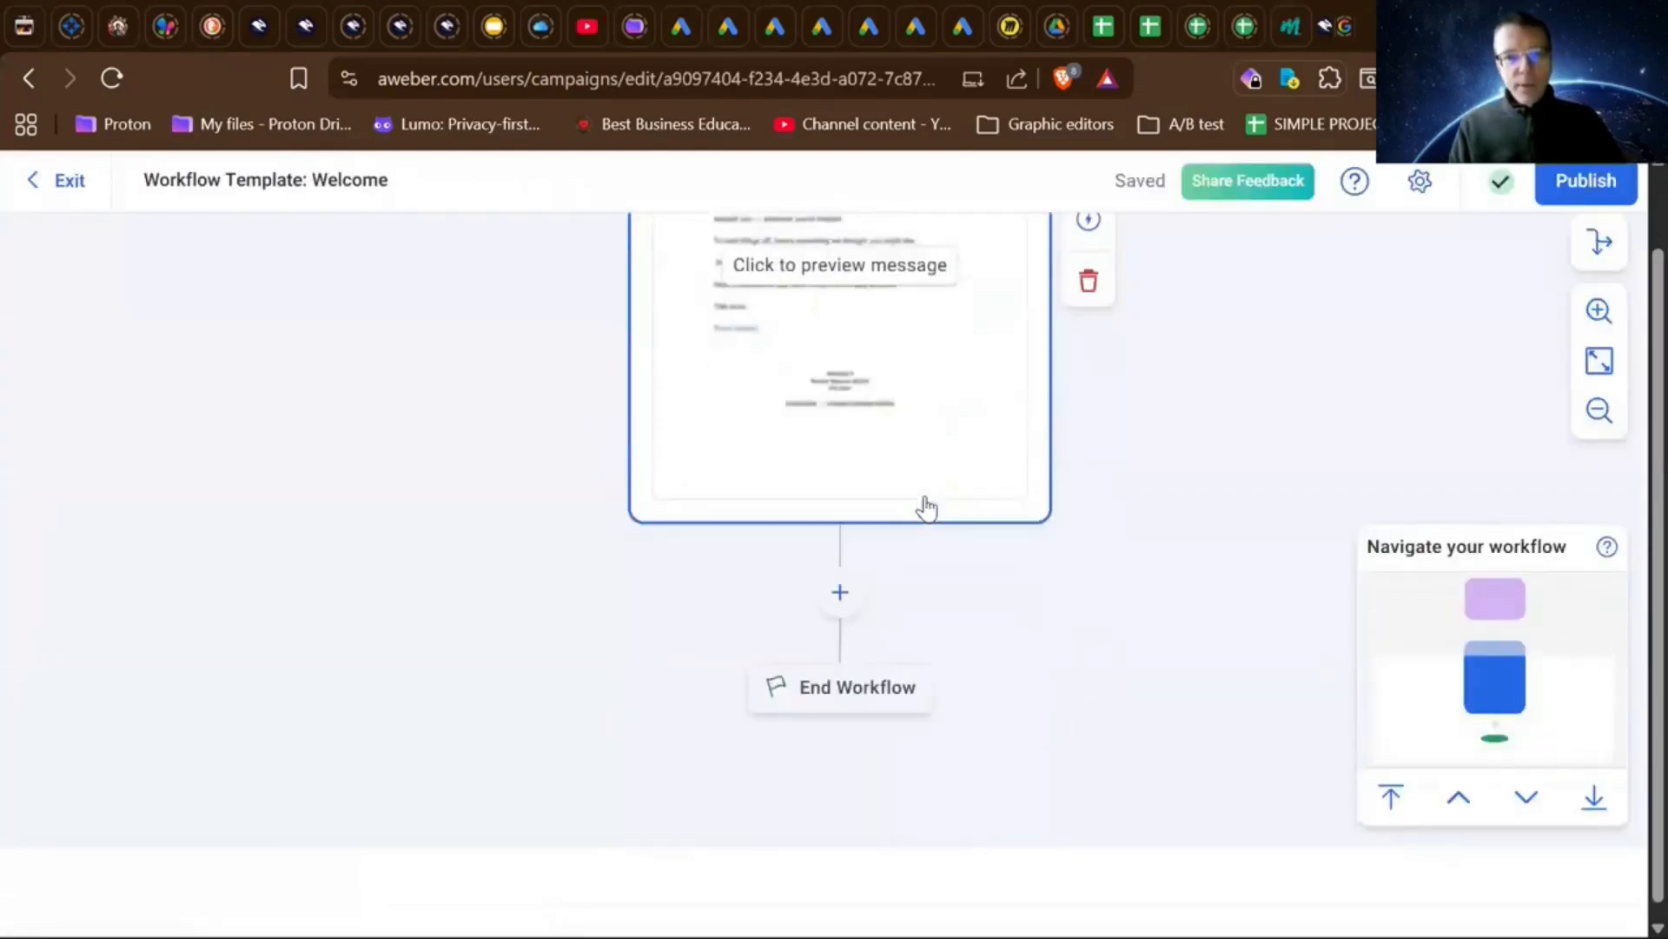
left_click(839, 560)
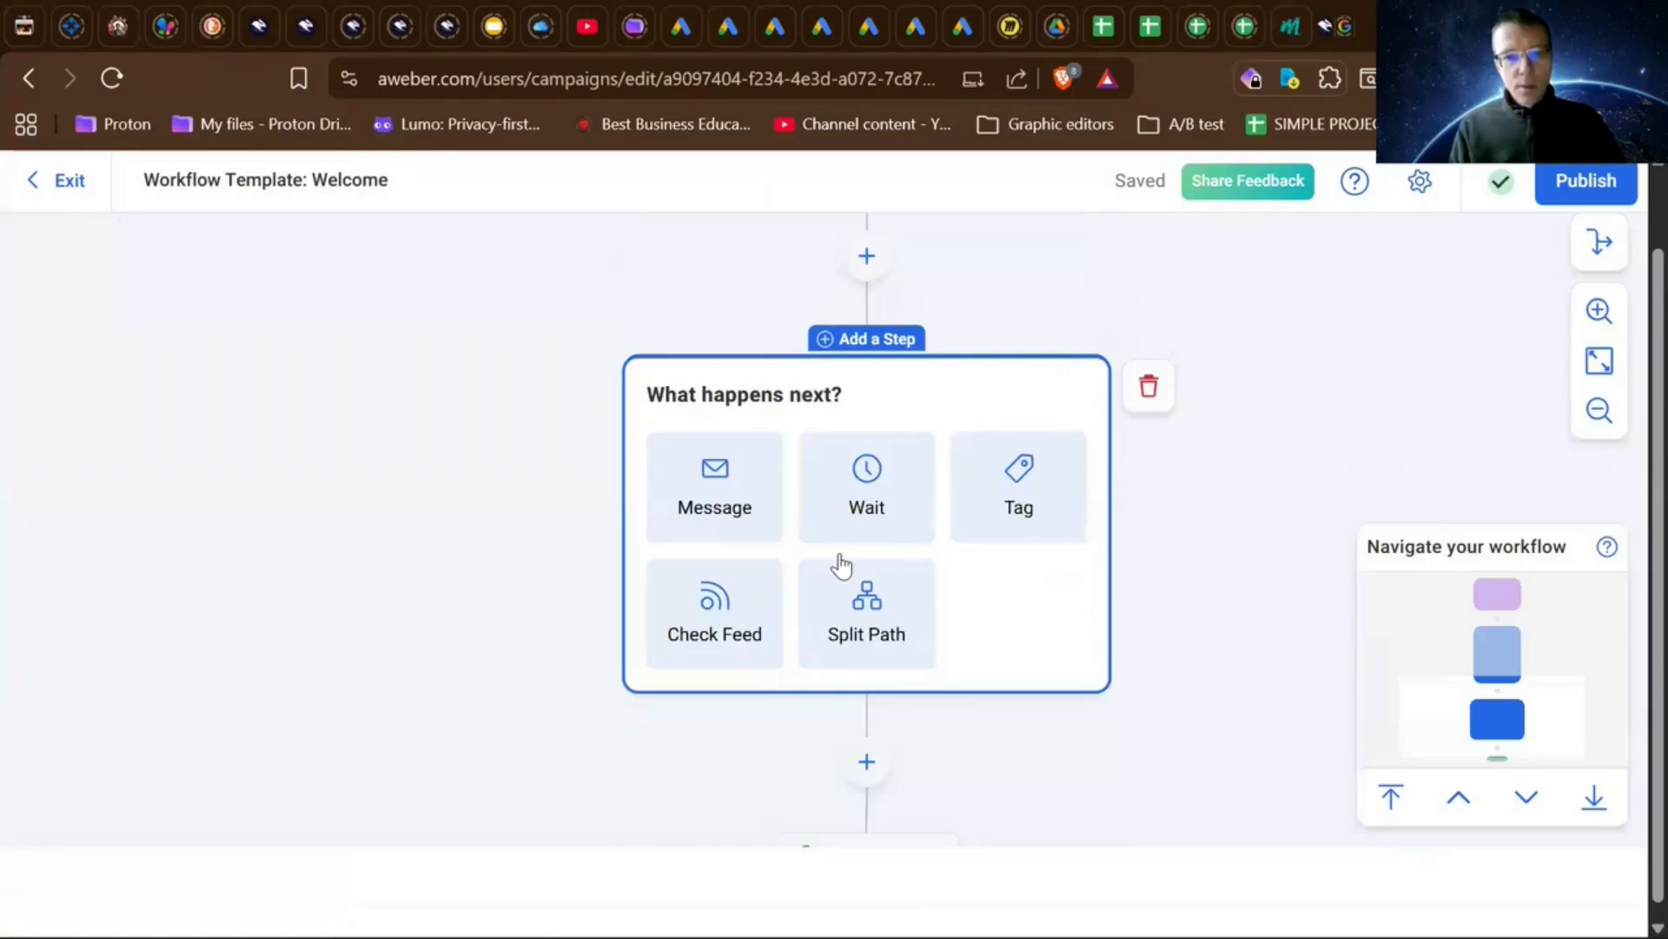
left_click(867, 491)
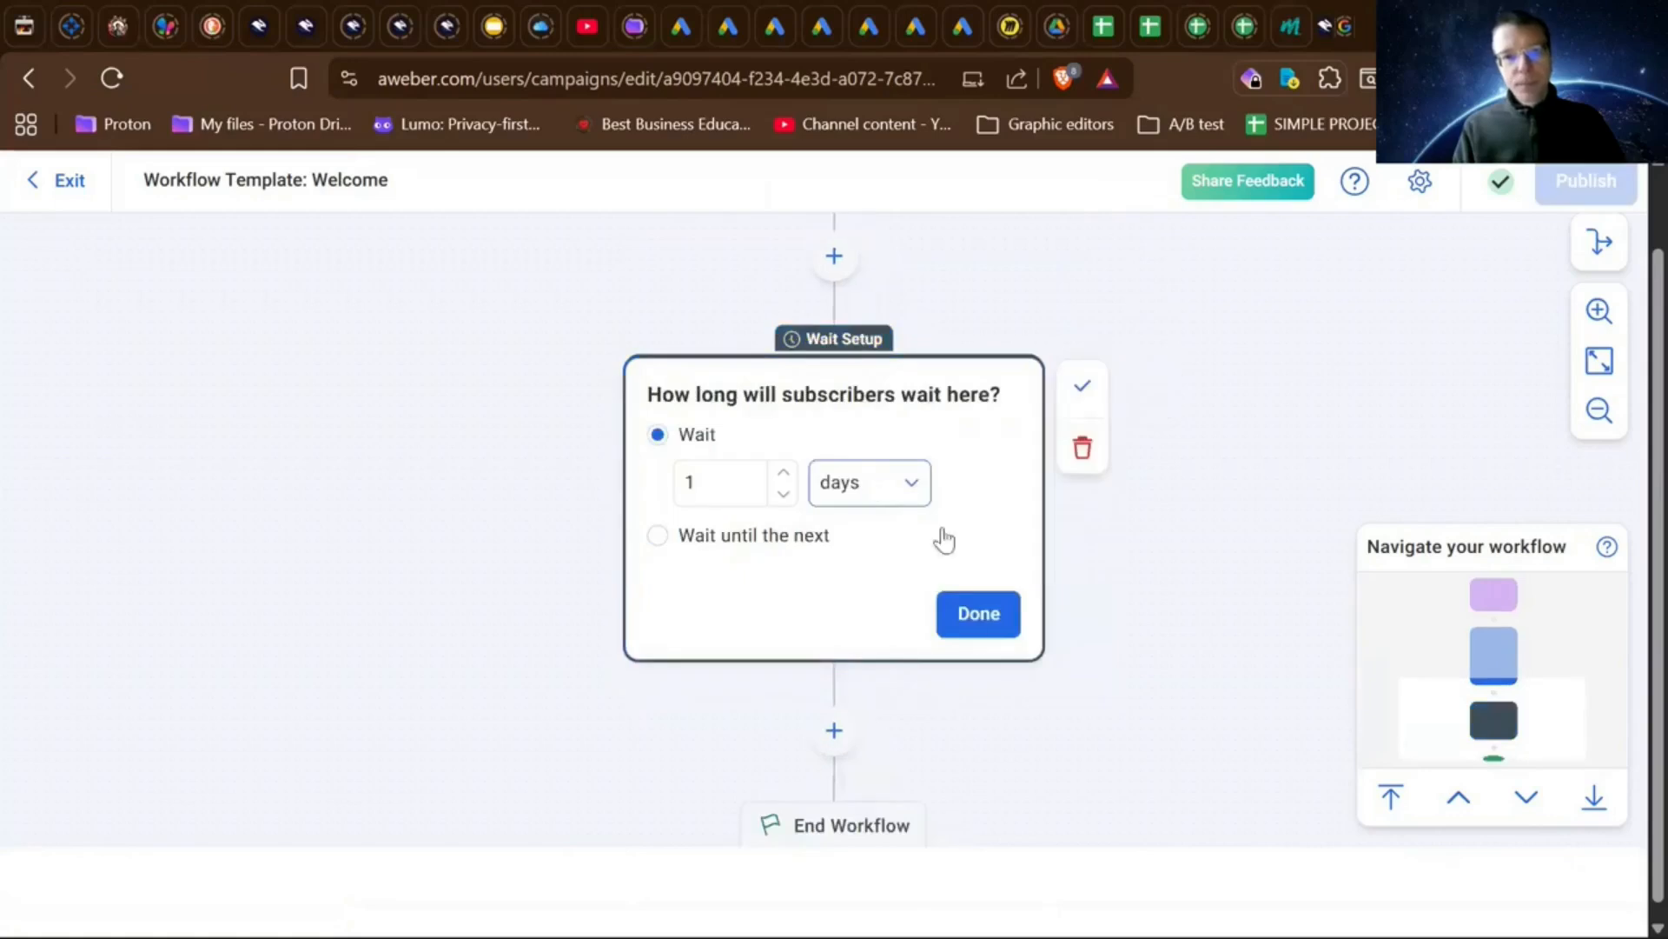
left_click(972, 615)
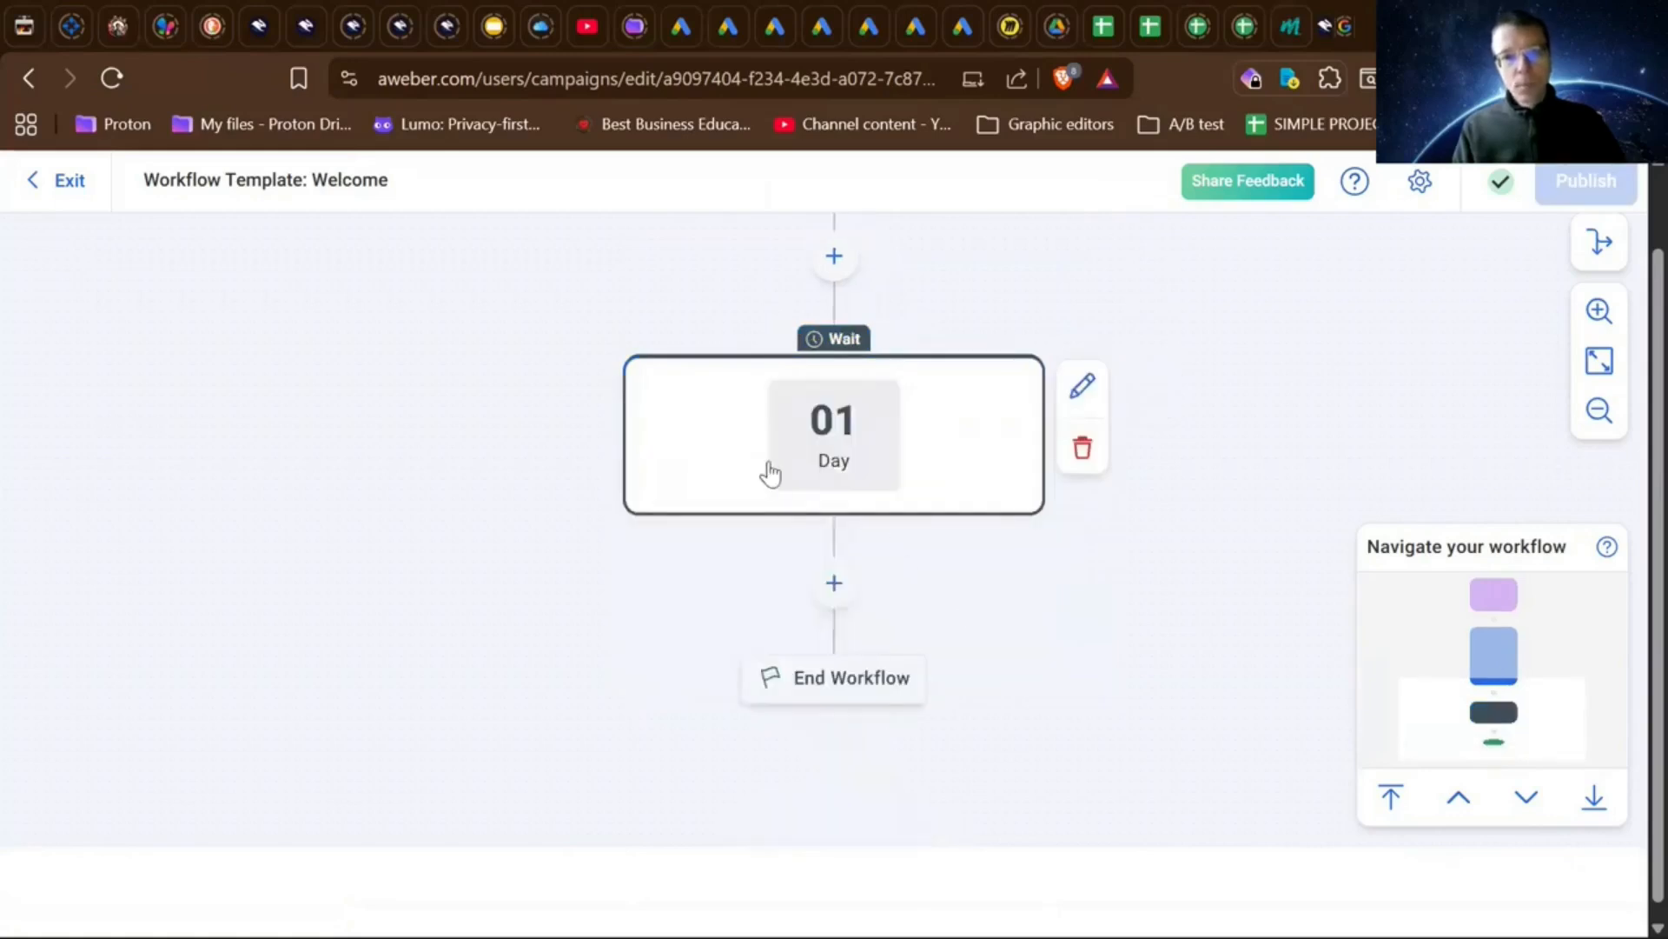
- Add a message after the 1-day wait, preview the first "Insert Your Subject Here" draft, and select it as the message to send
left_click(835, 584)
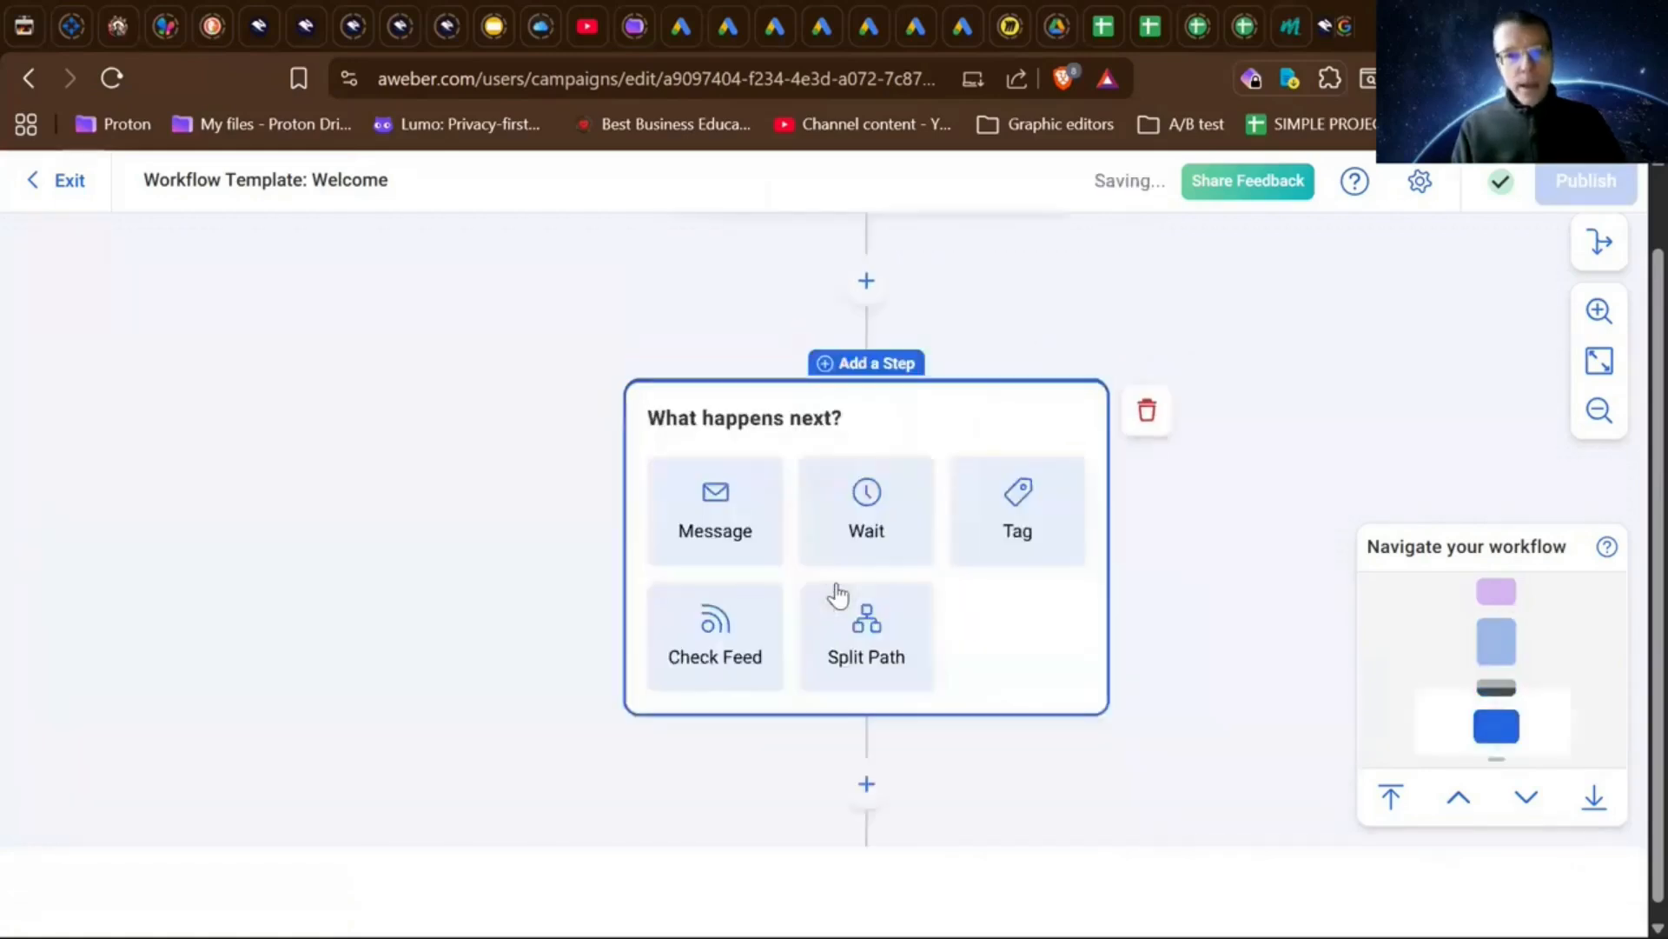
left_click(716, 497)
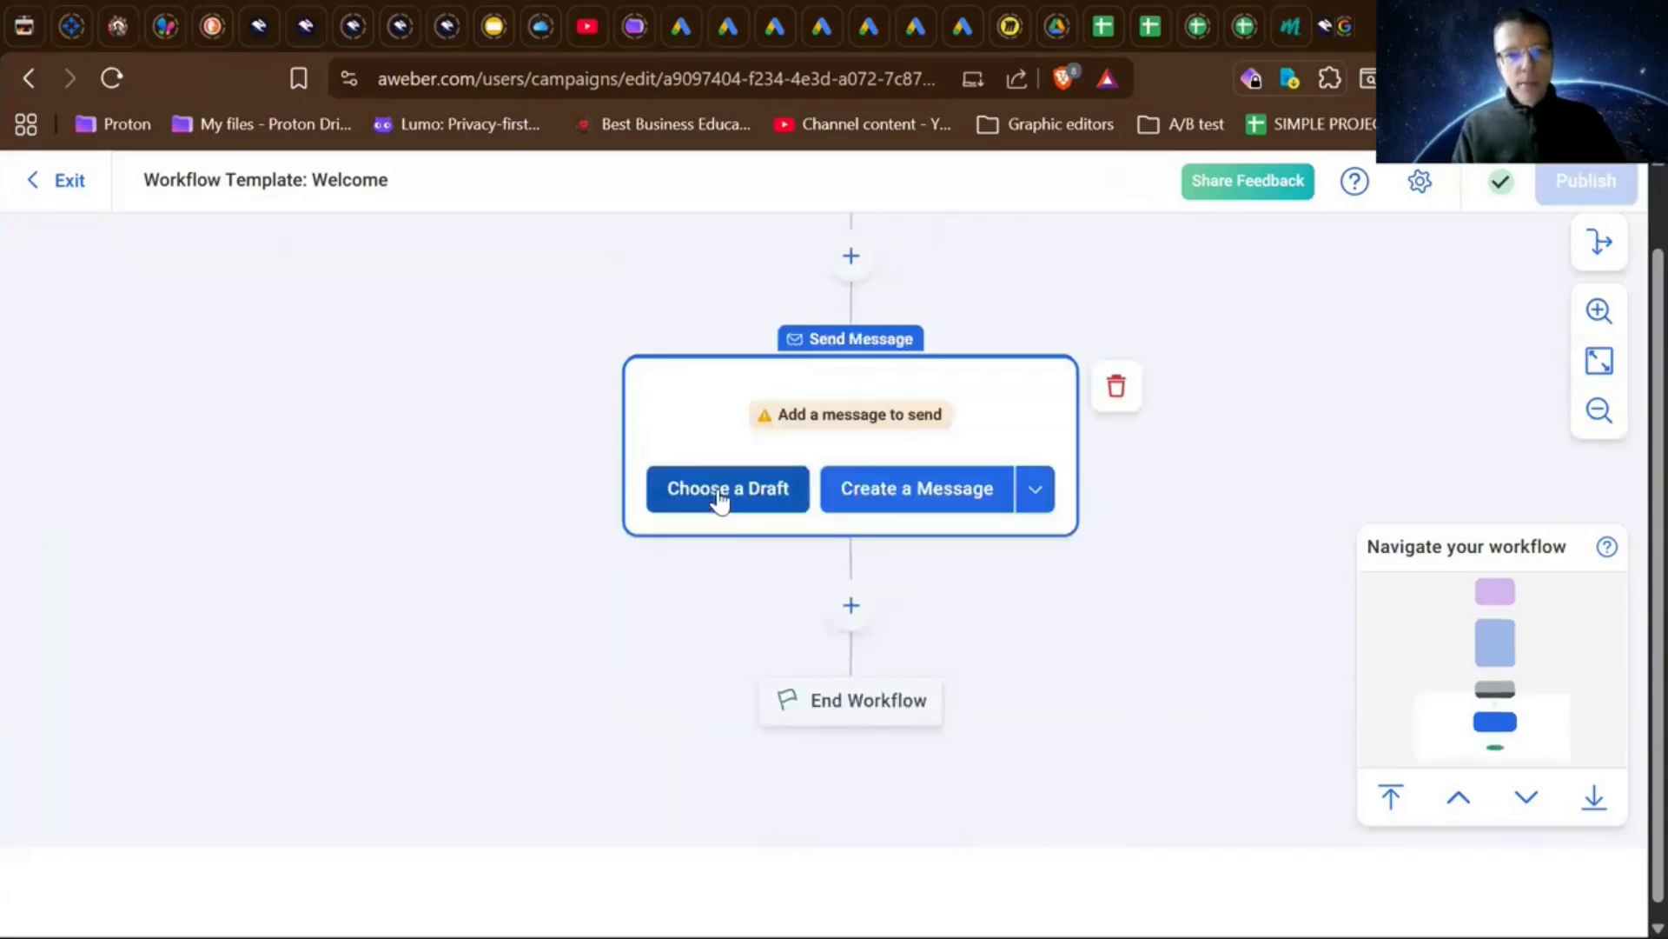
left_click(718, 497)
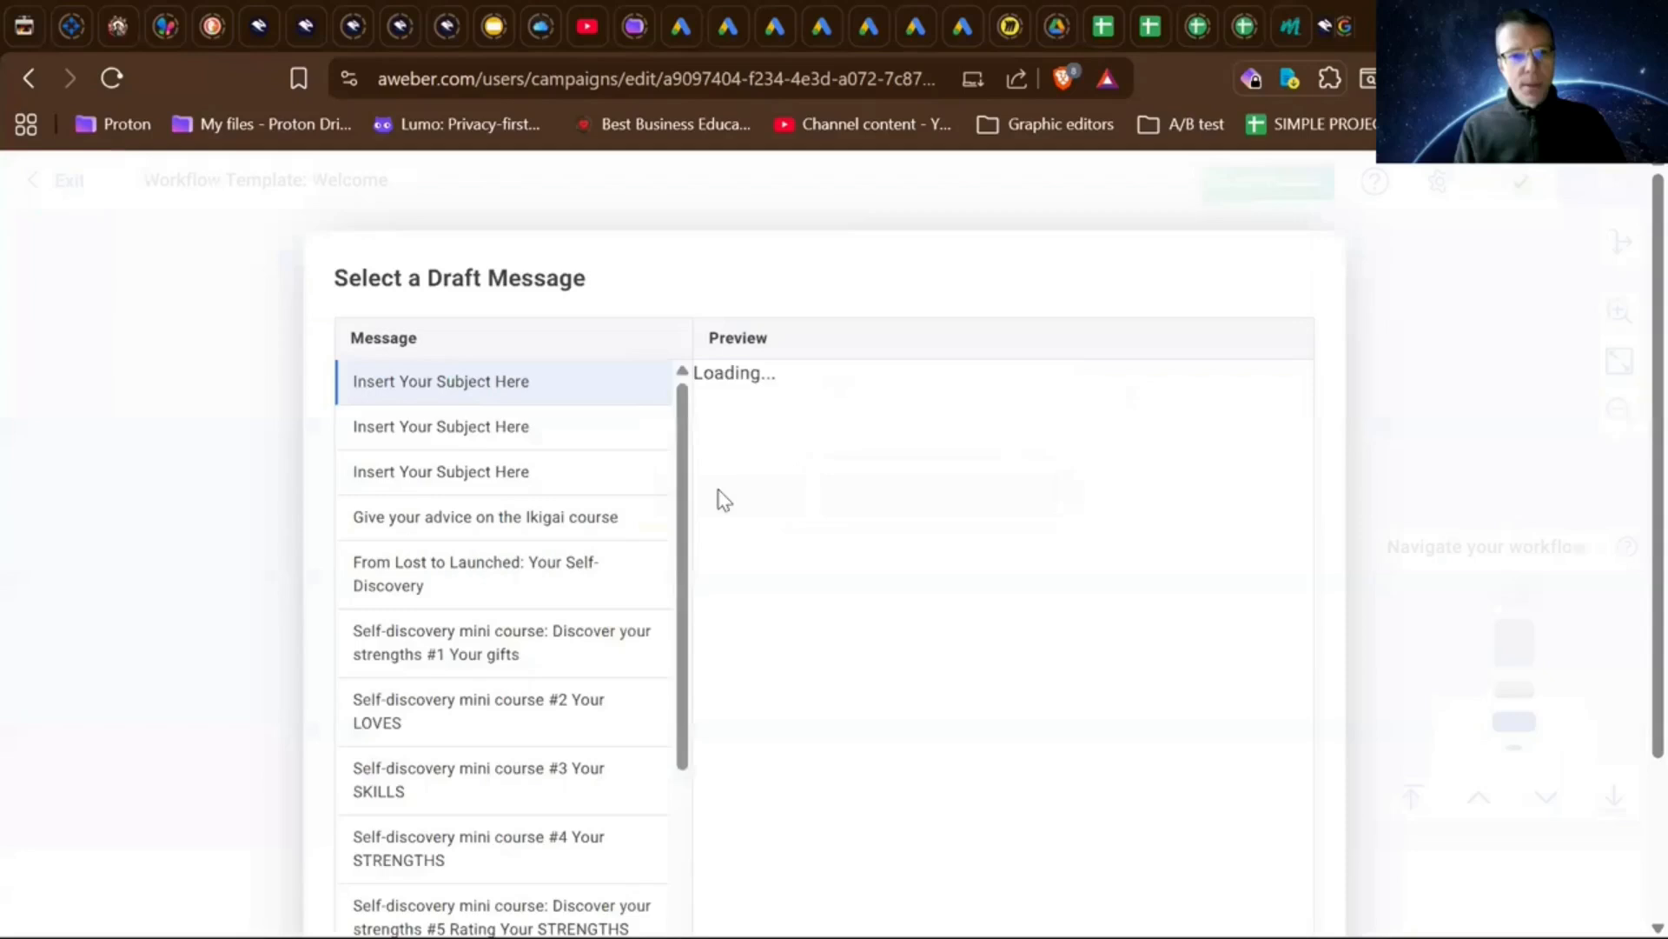
scroll(819, 621, "down", 7)
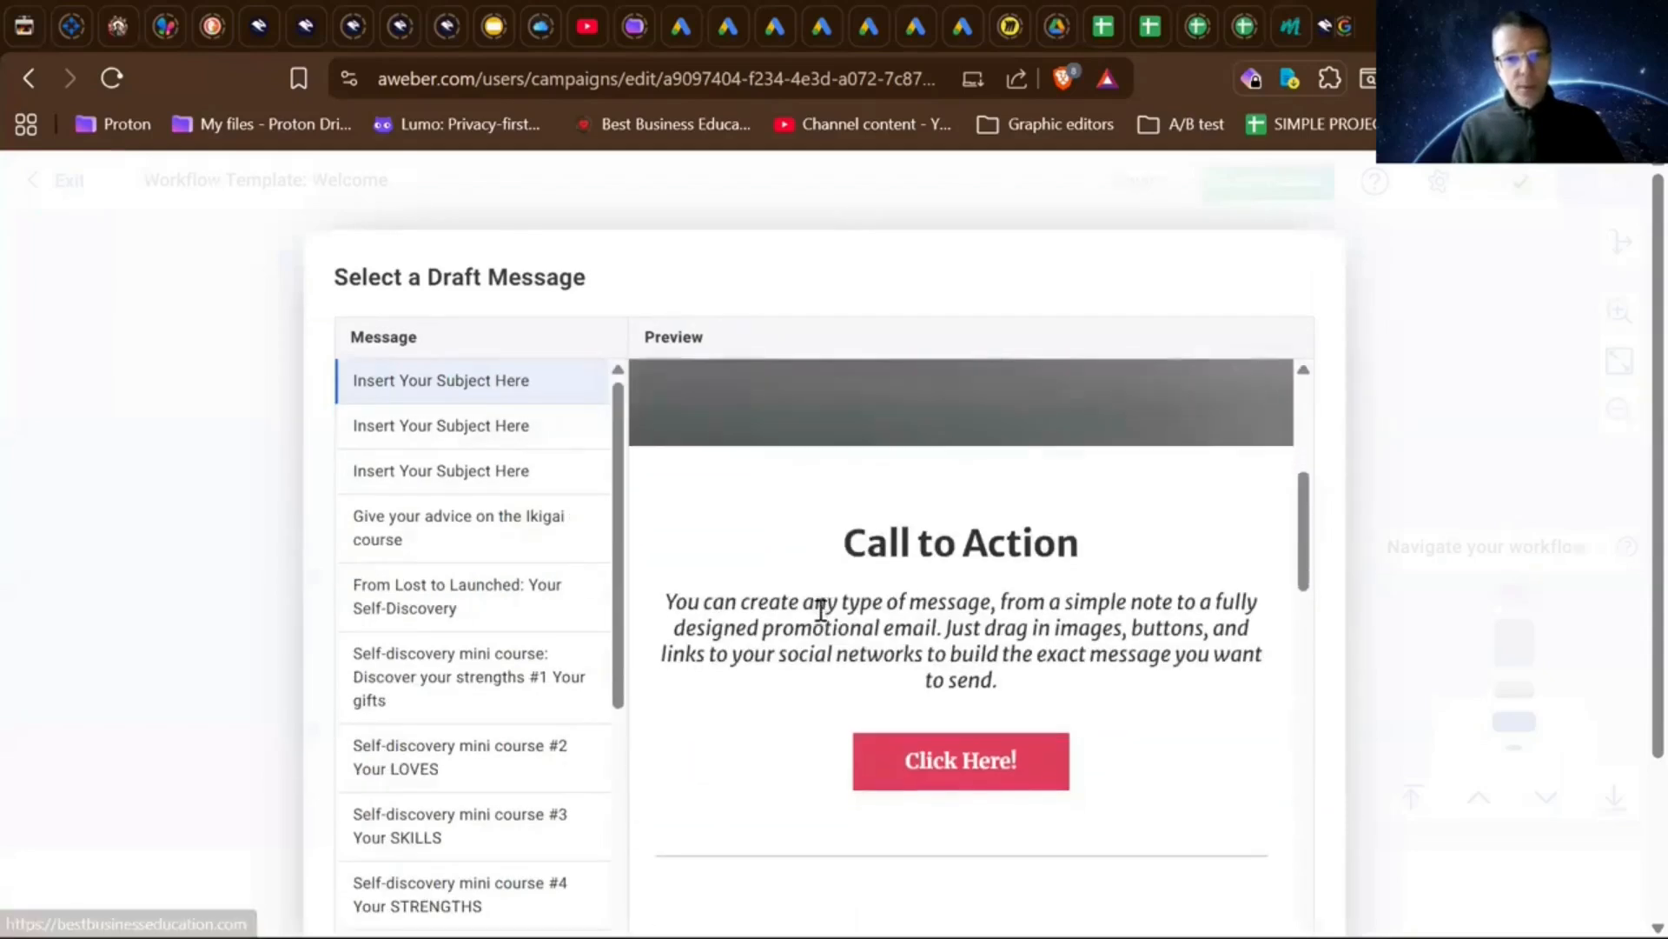
scroll(823, 621, "up", 2)
scroll(820, 611, "up", 3)
scroll(820, 610, "down", 10)
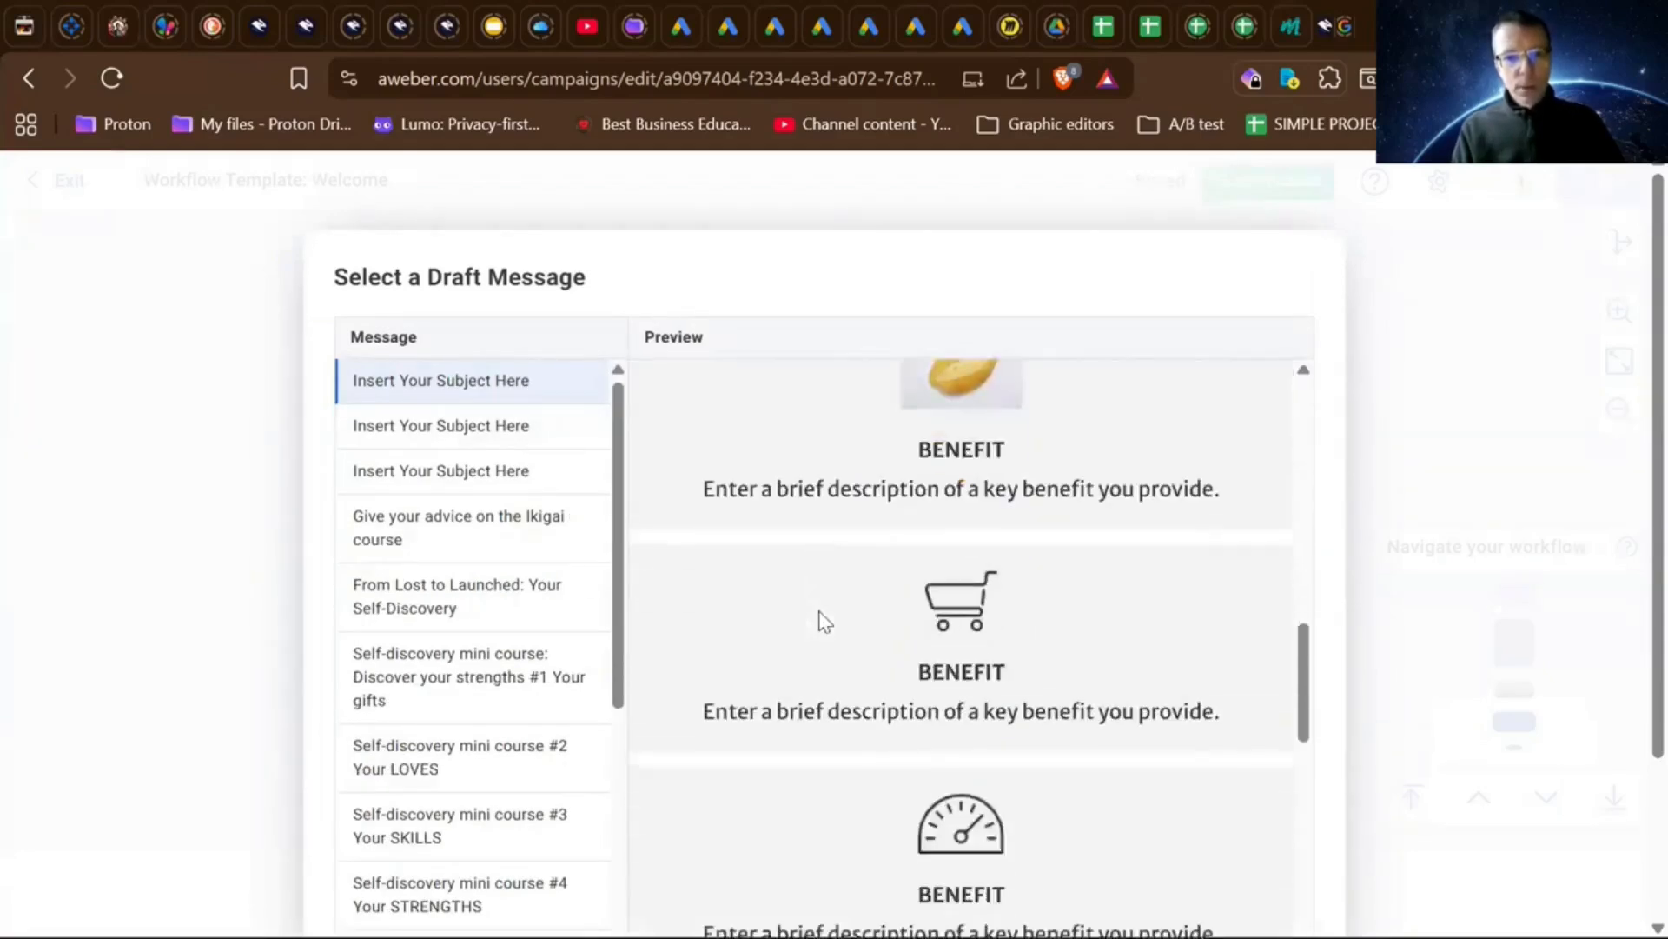
scroll(1108, 738, "down", 3)
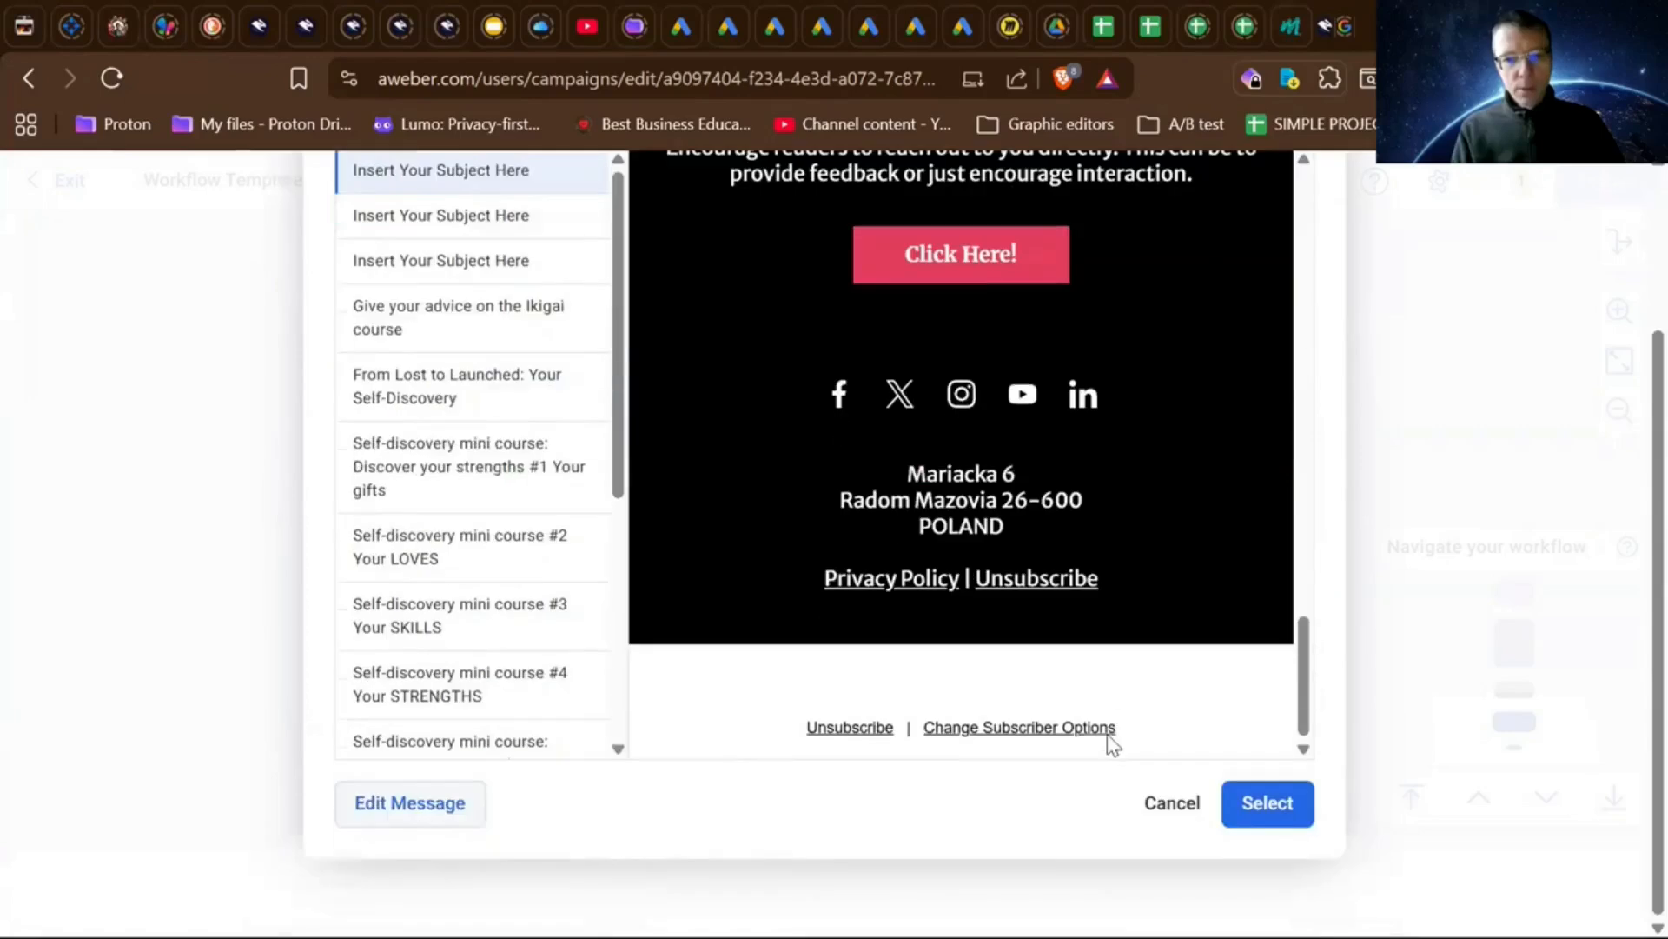
left_click(1269, 812)
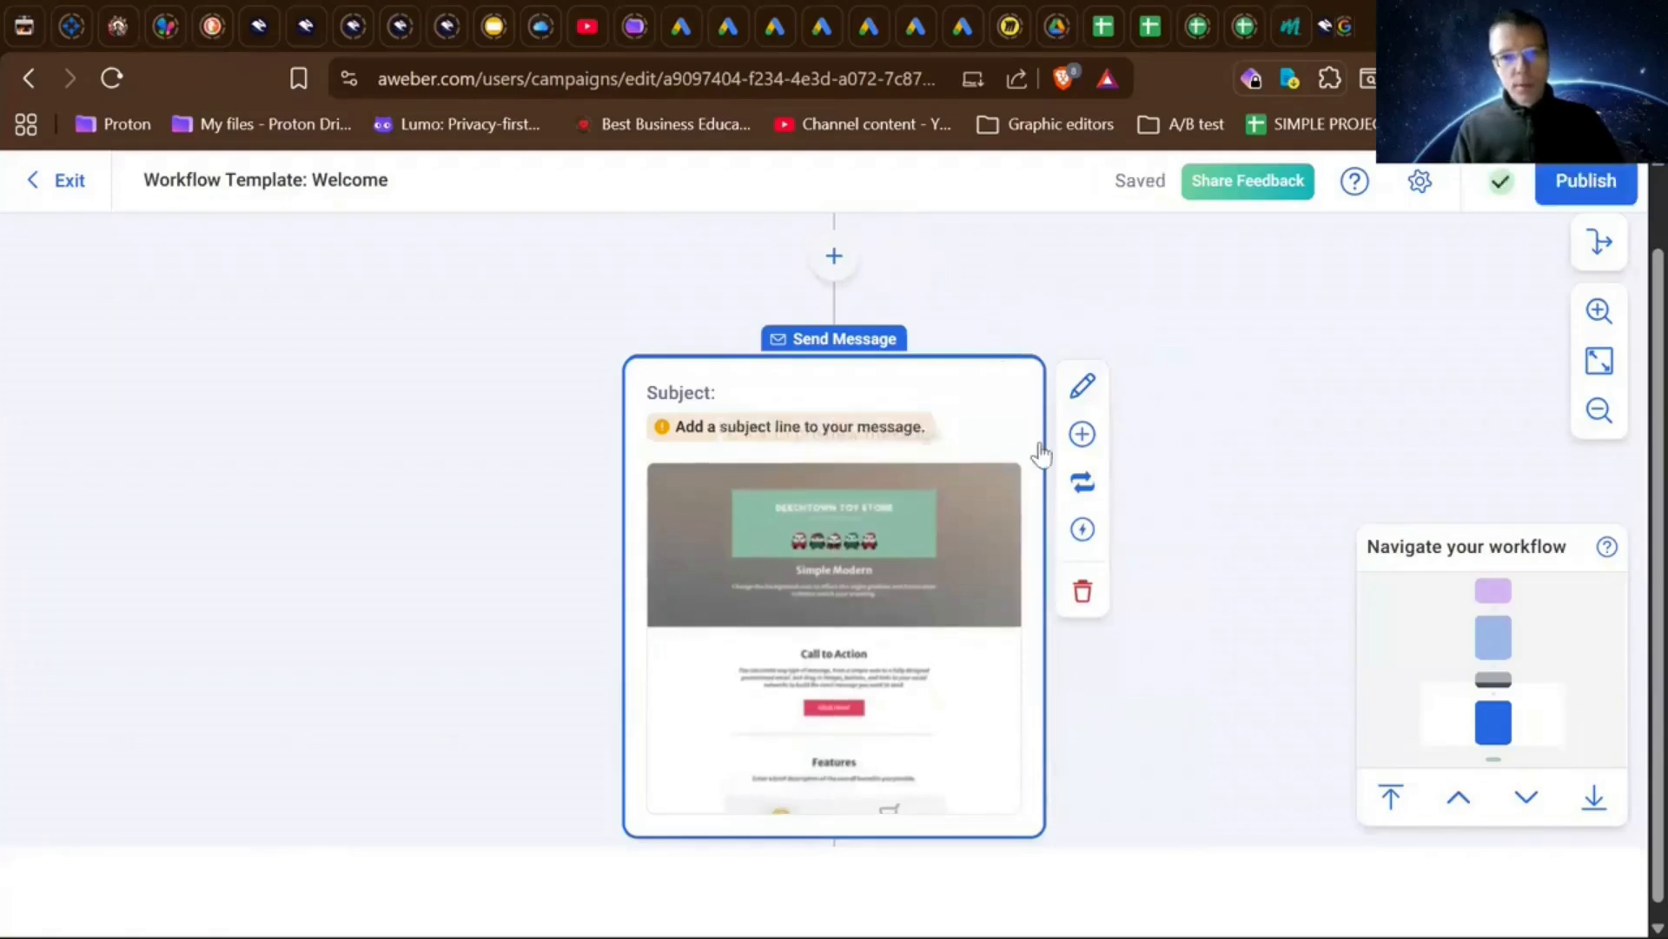
- Open the newly added message for editing and browse several sets of suggested subject lines
left_click(1083, 385)
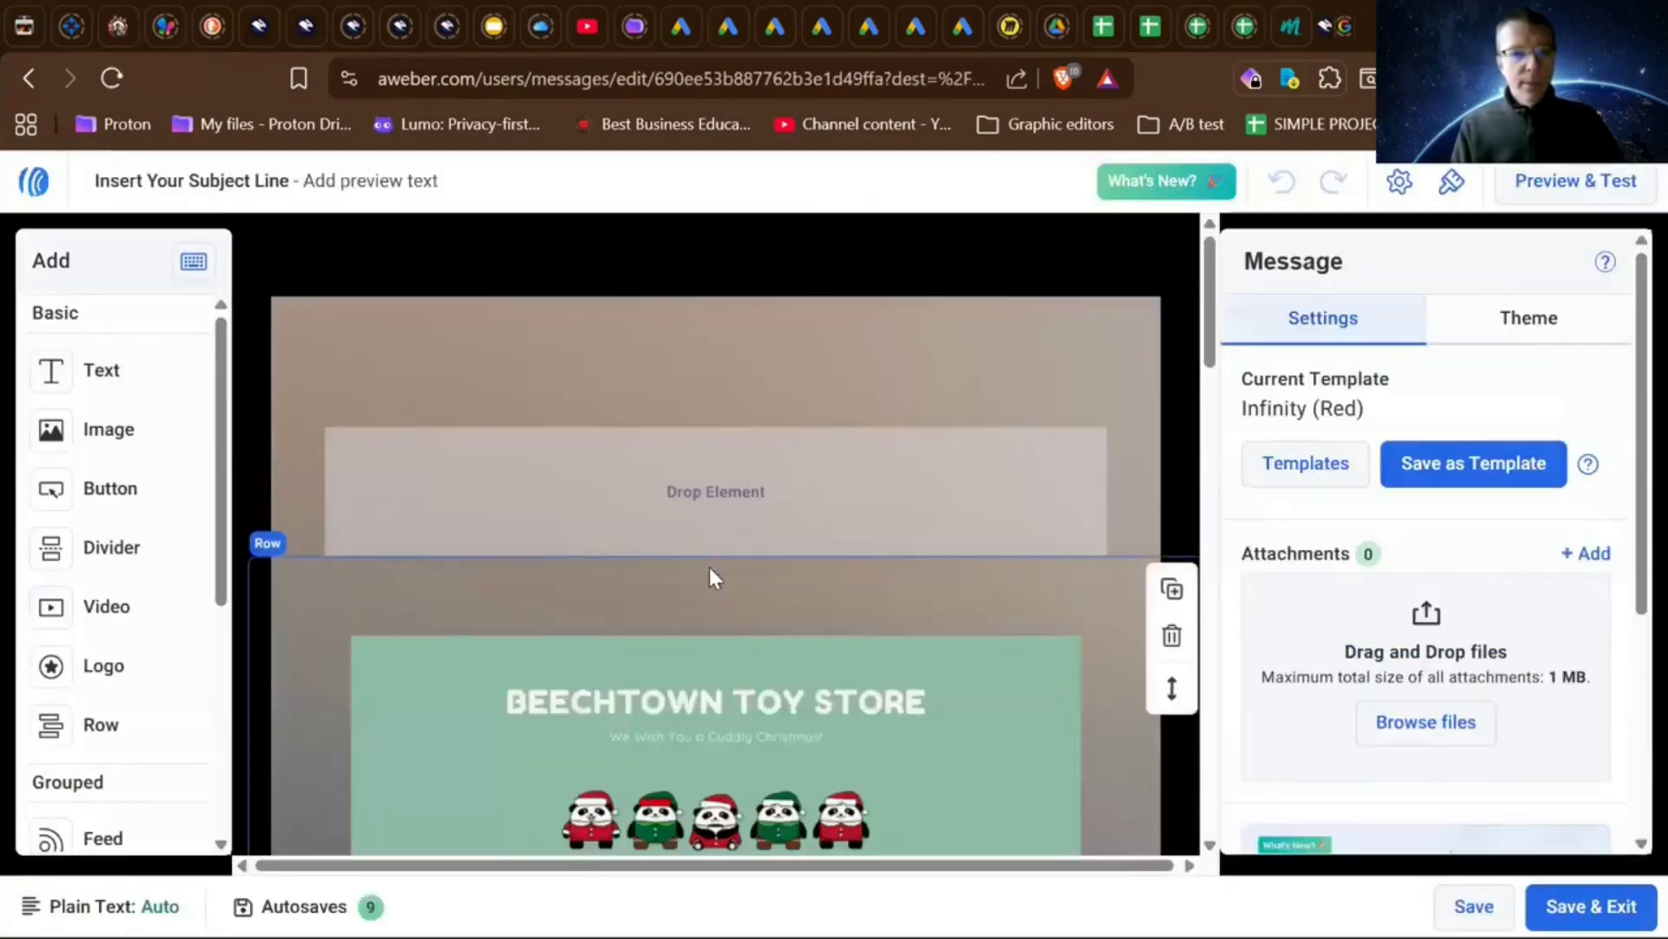
left_click(176, 183)
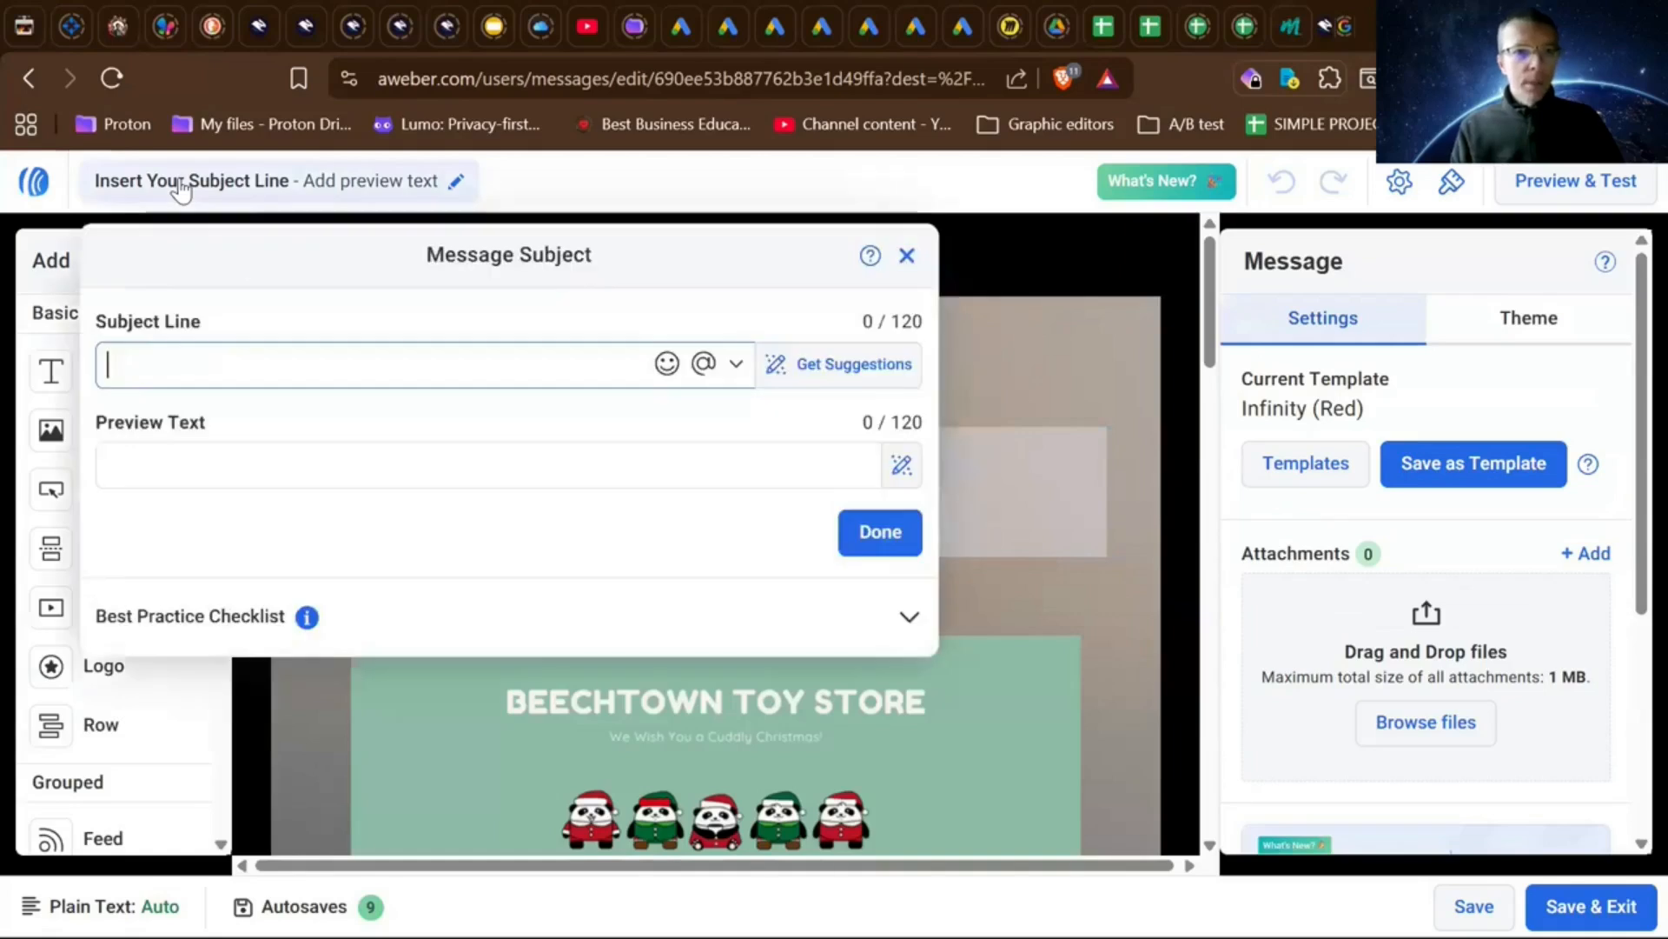
left_click(810, 365)
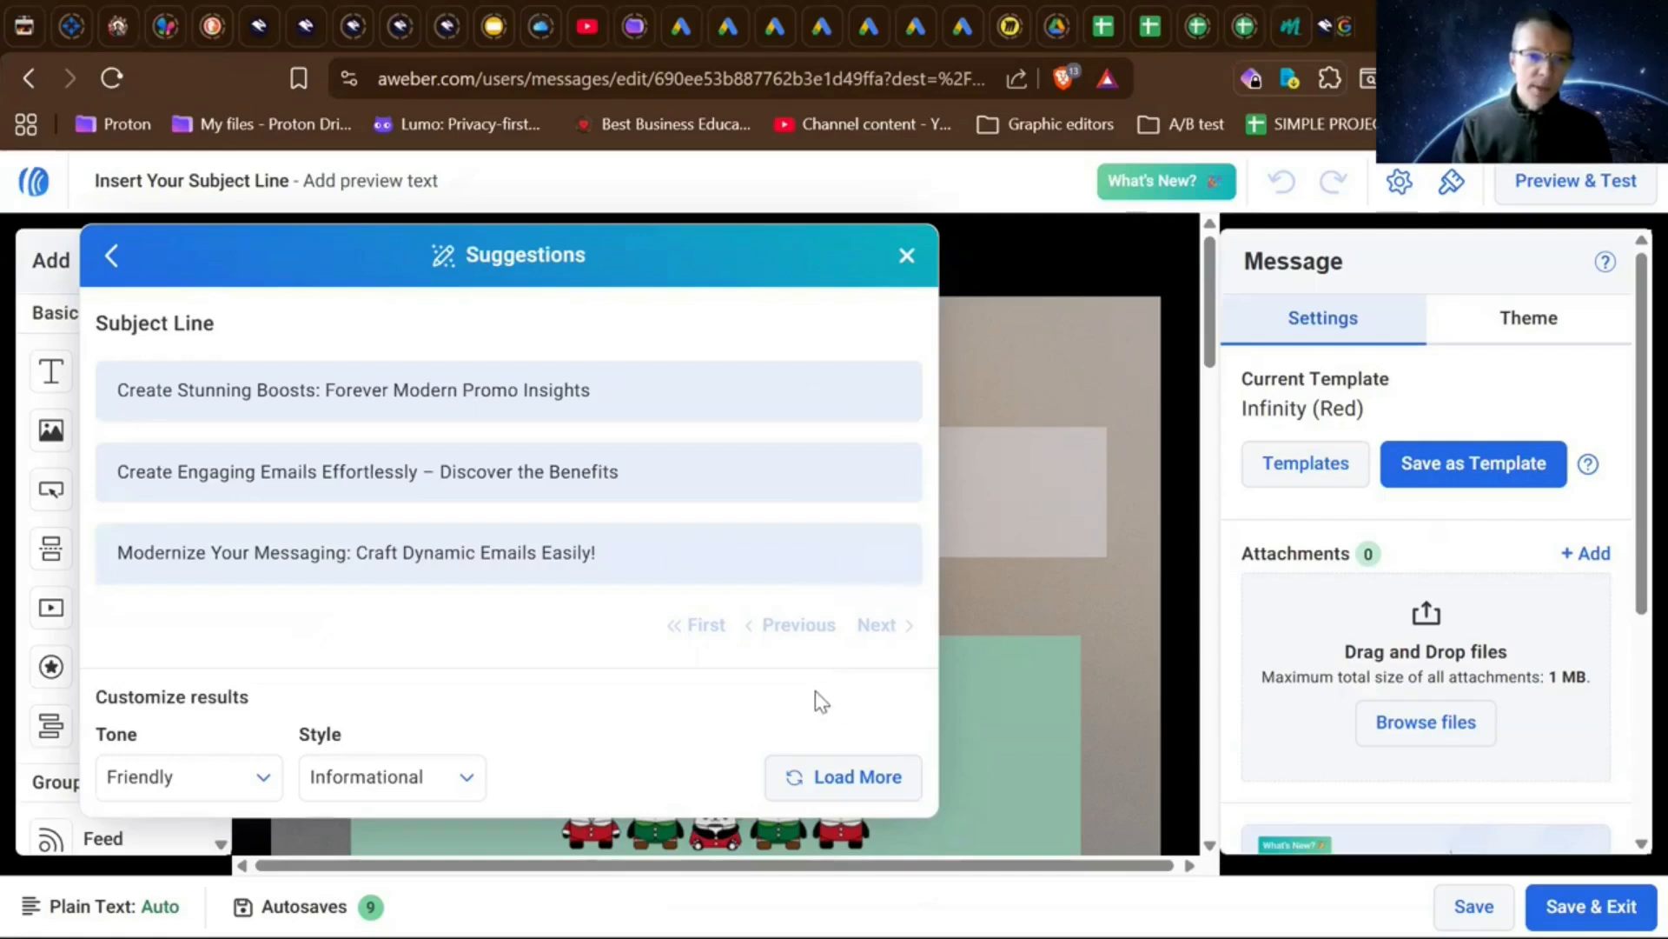
left_click(823, 786)
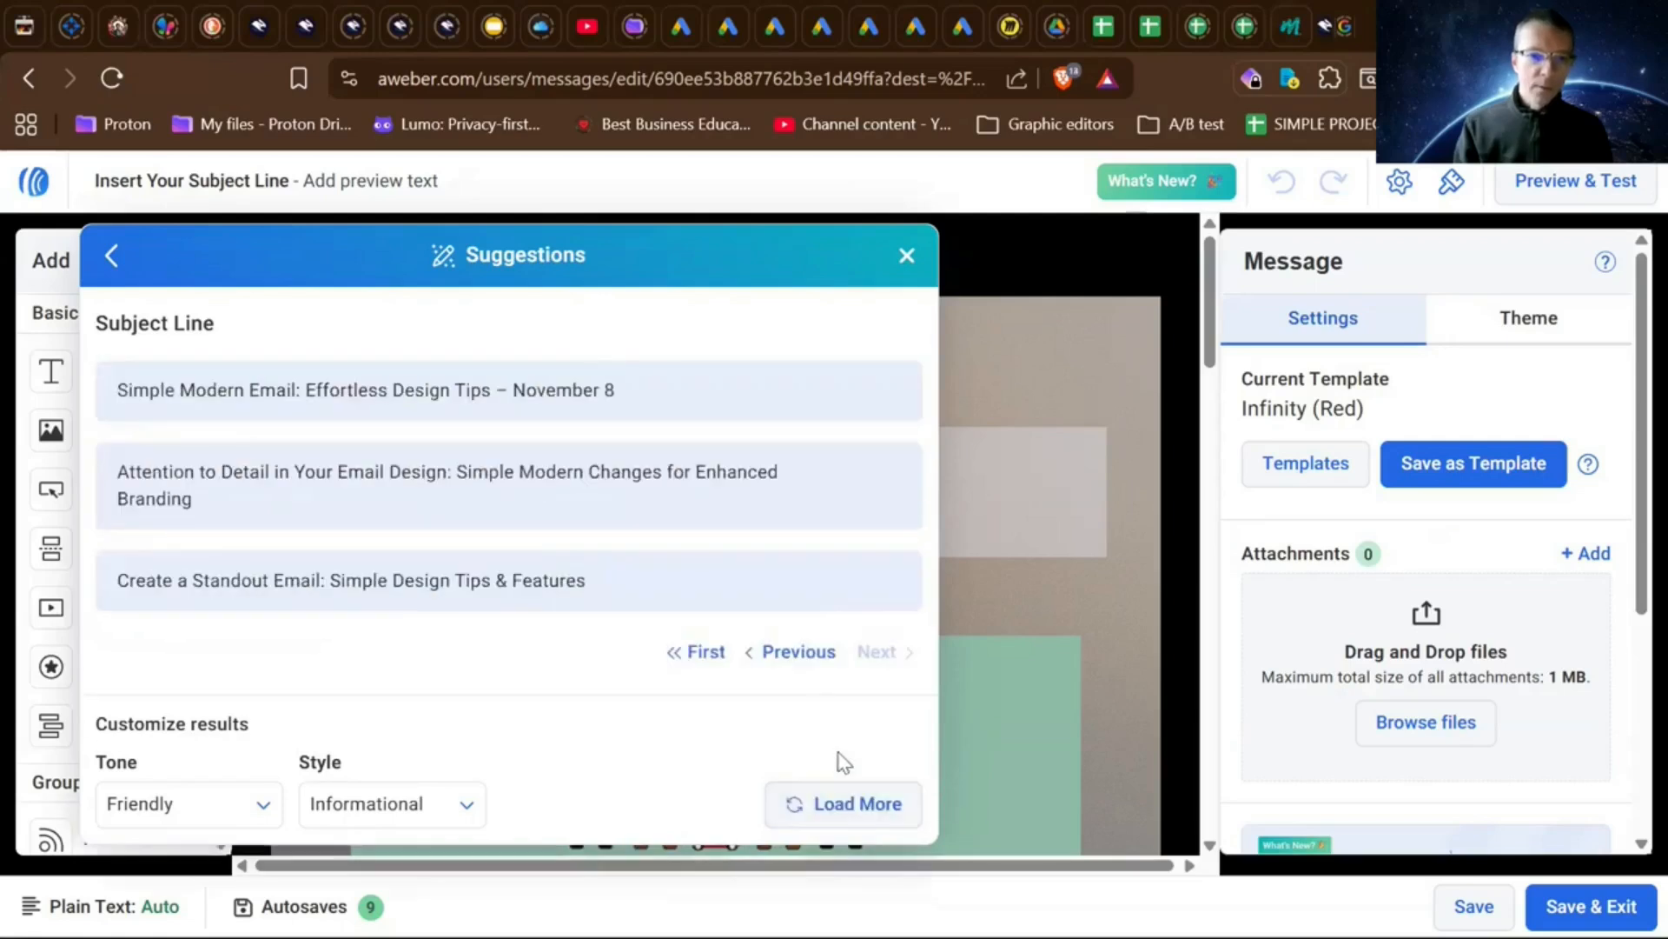
left_click(840, 808)
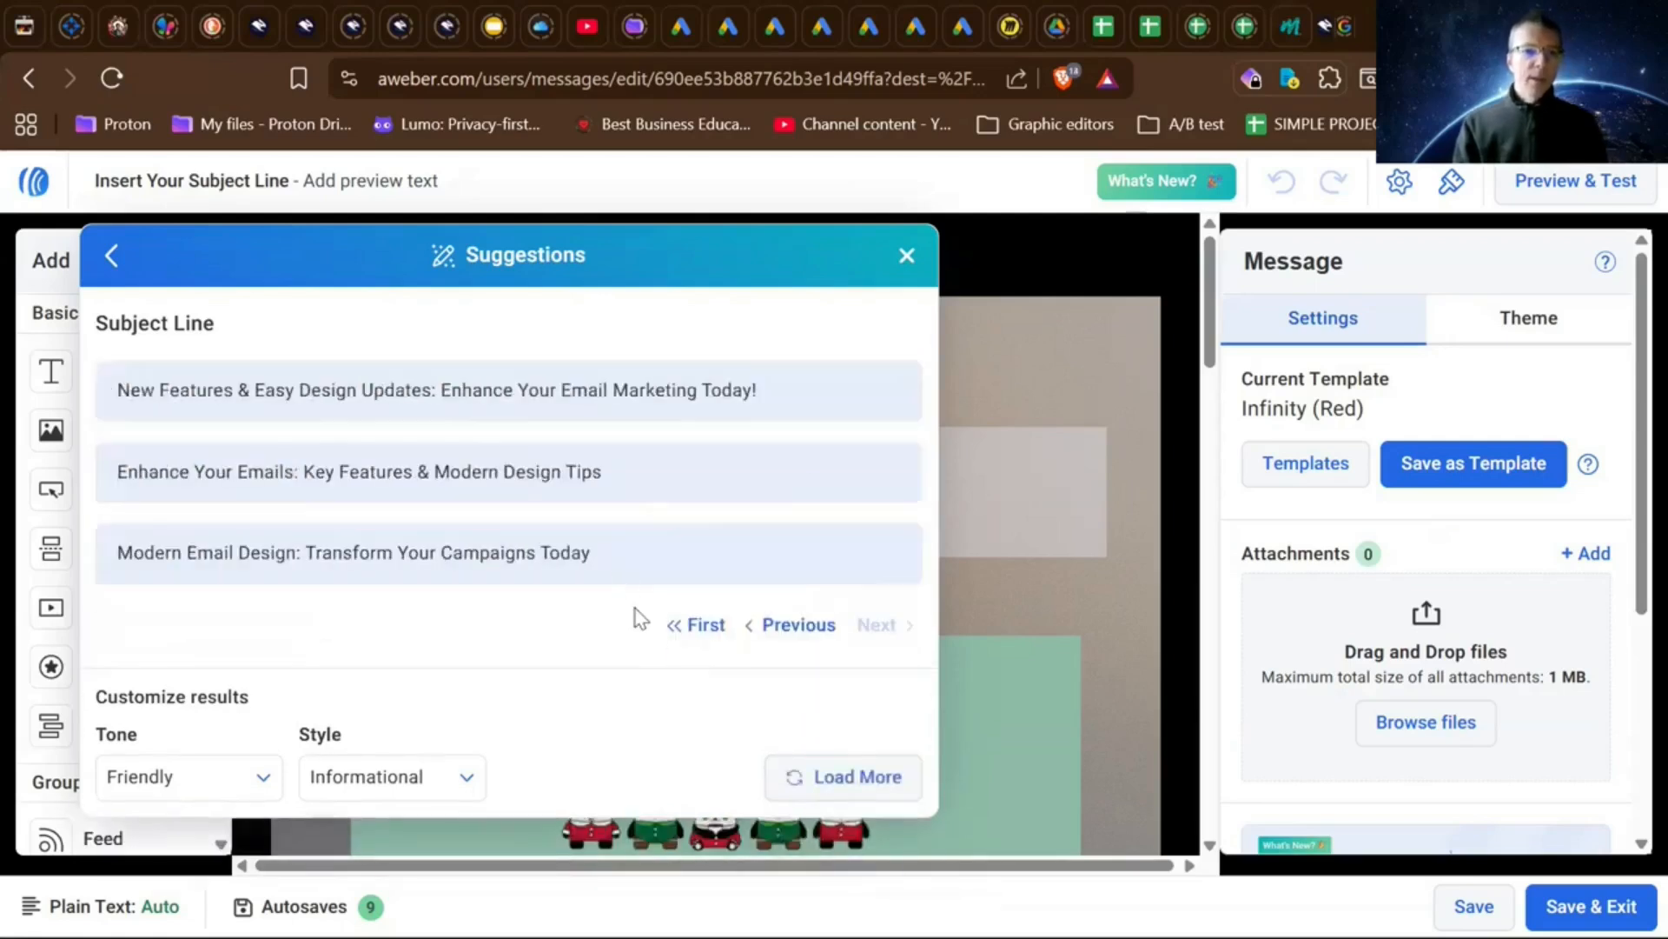
left_click(907, 255)
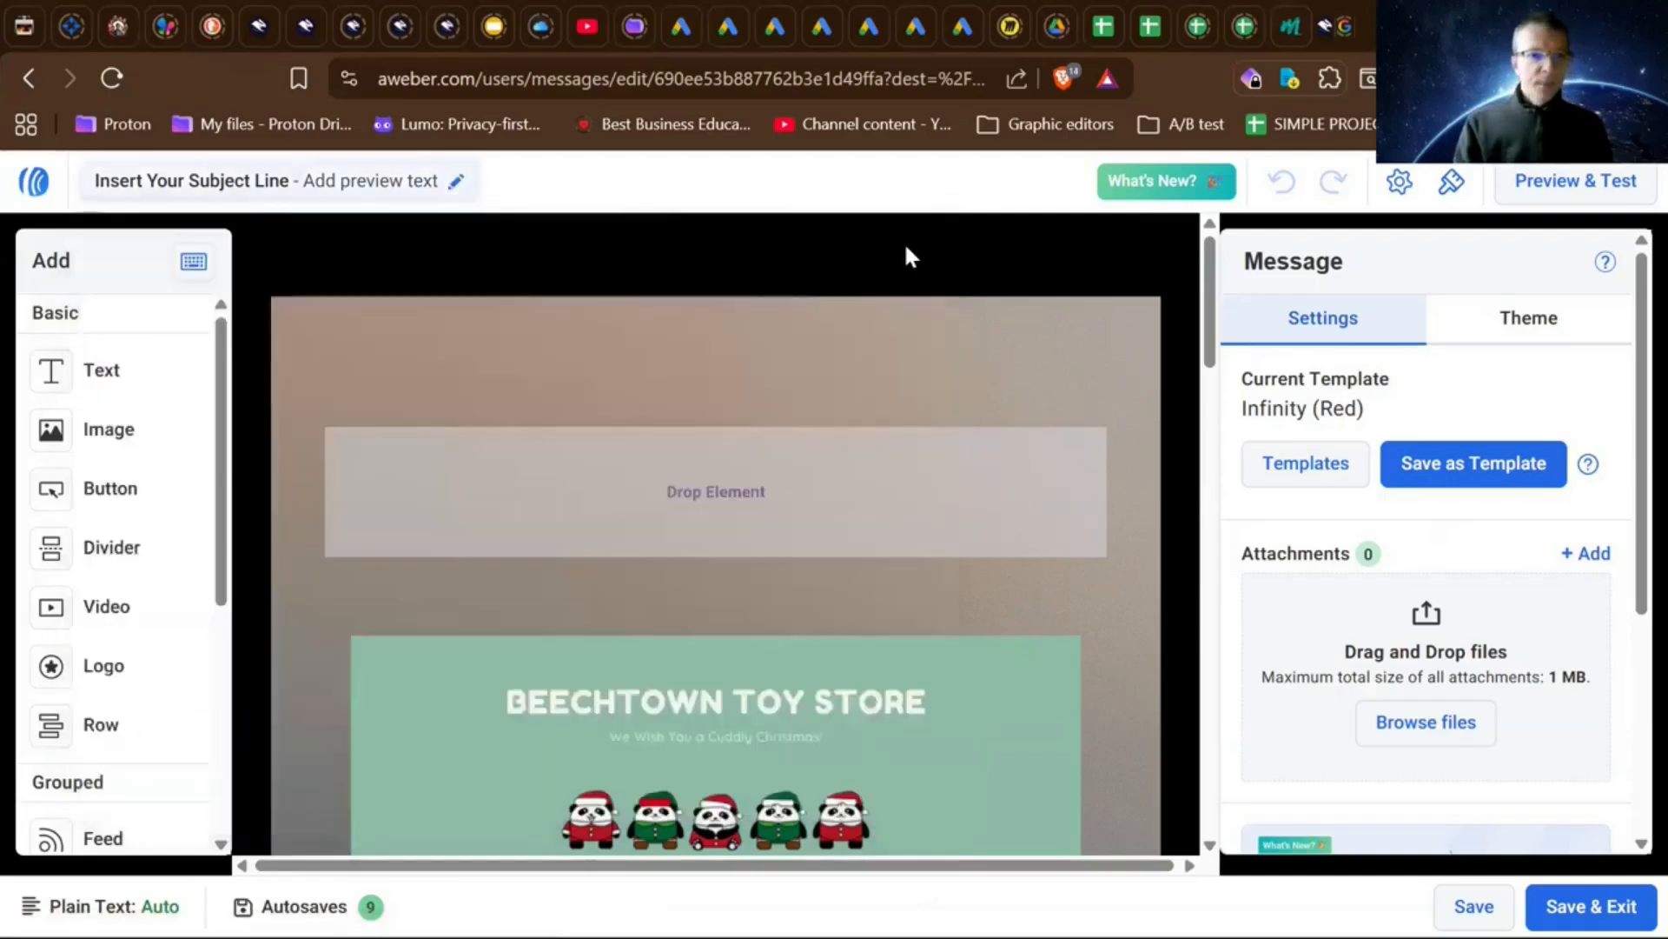
- Set the message's preview text to the suggestion "Transform emails easily with our intuitive editor!"
left_click(233, 173)
left_click(335, 456)
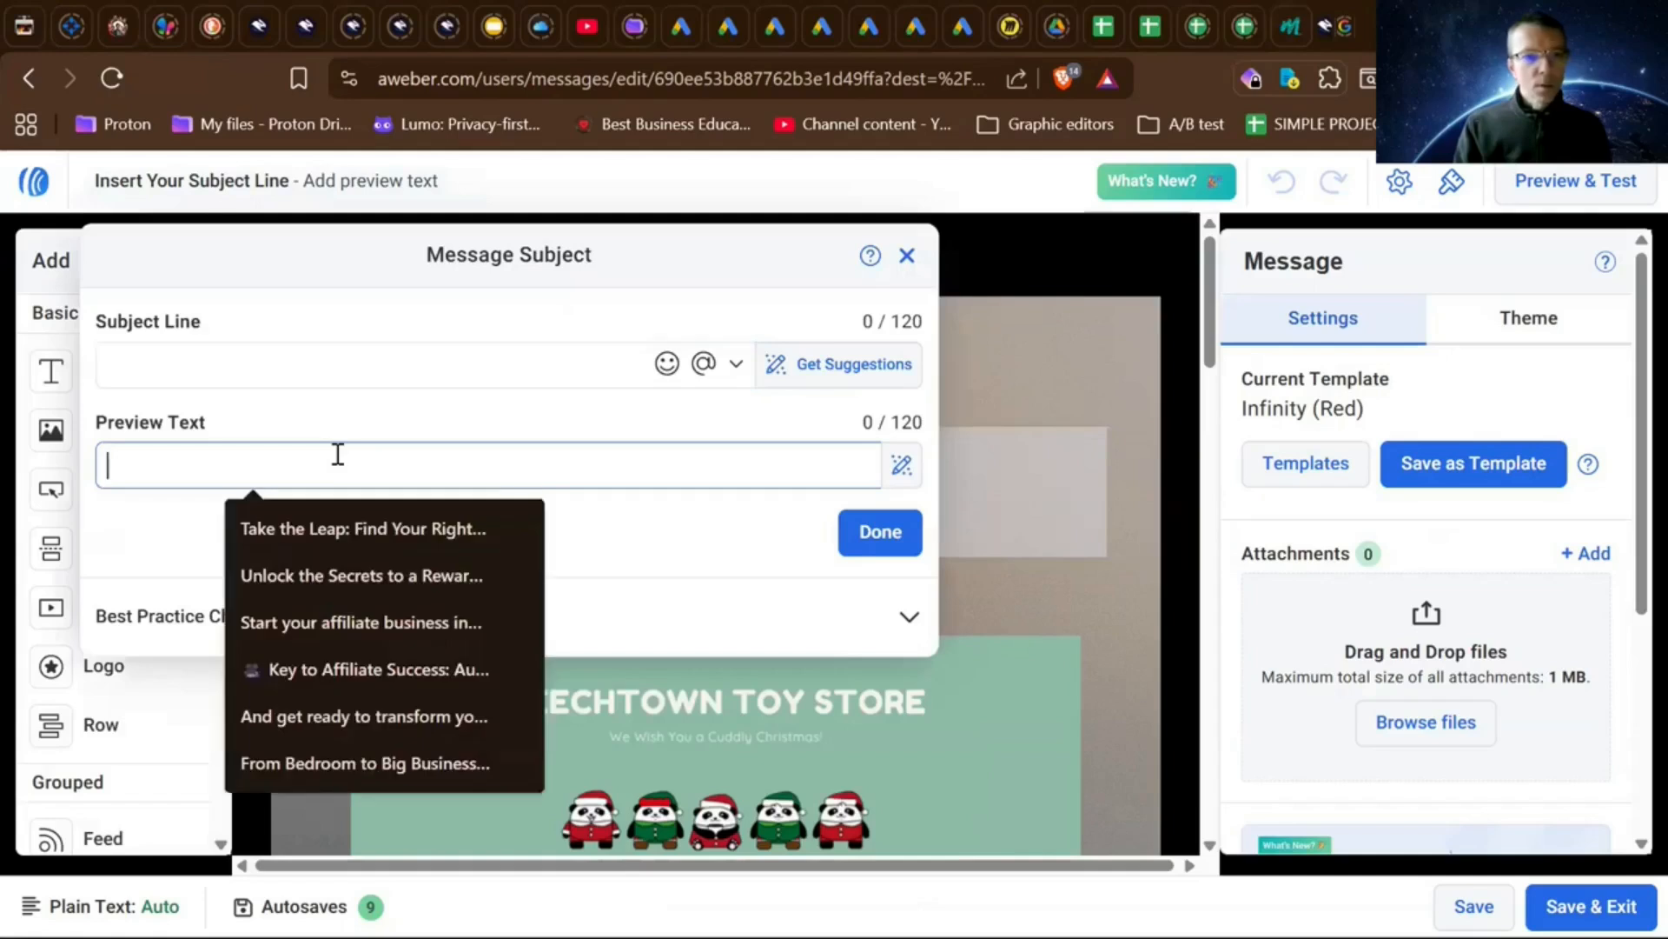
left_click(902, 466)
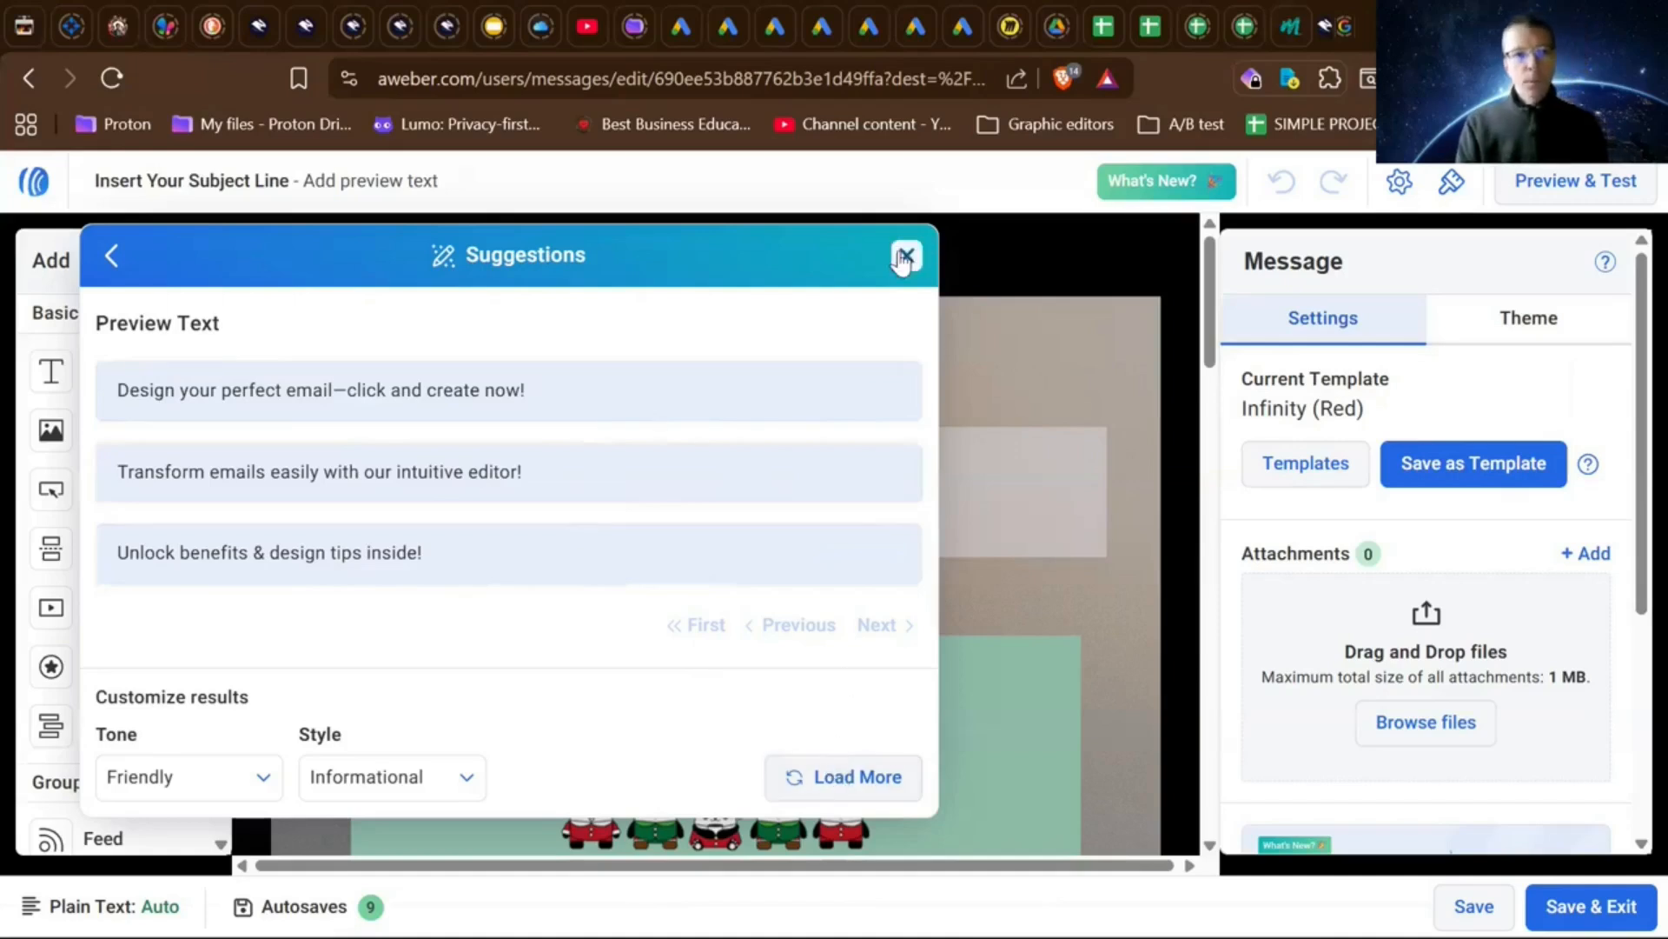
left_click(532, 468)
- Apply the suggested subject line "Transform Your Emails: Simple Editing Tips" with its emoji, then save the message and return to the workflow
left_click(487, 354)
left_click(856, 378)
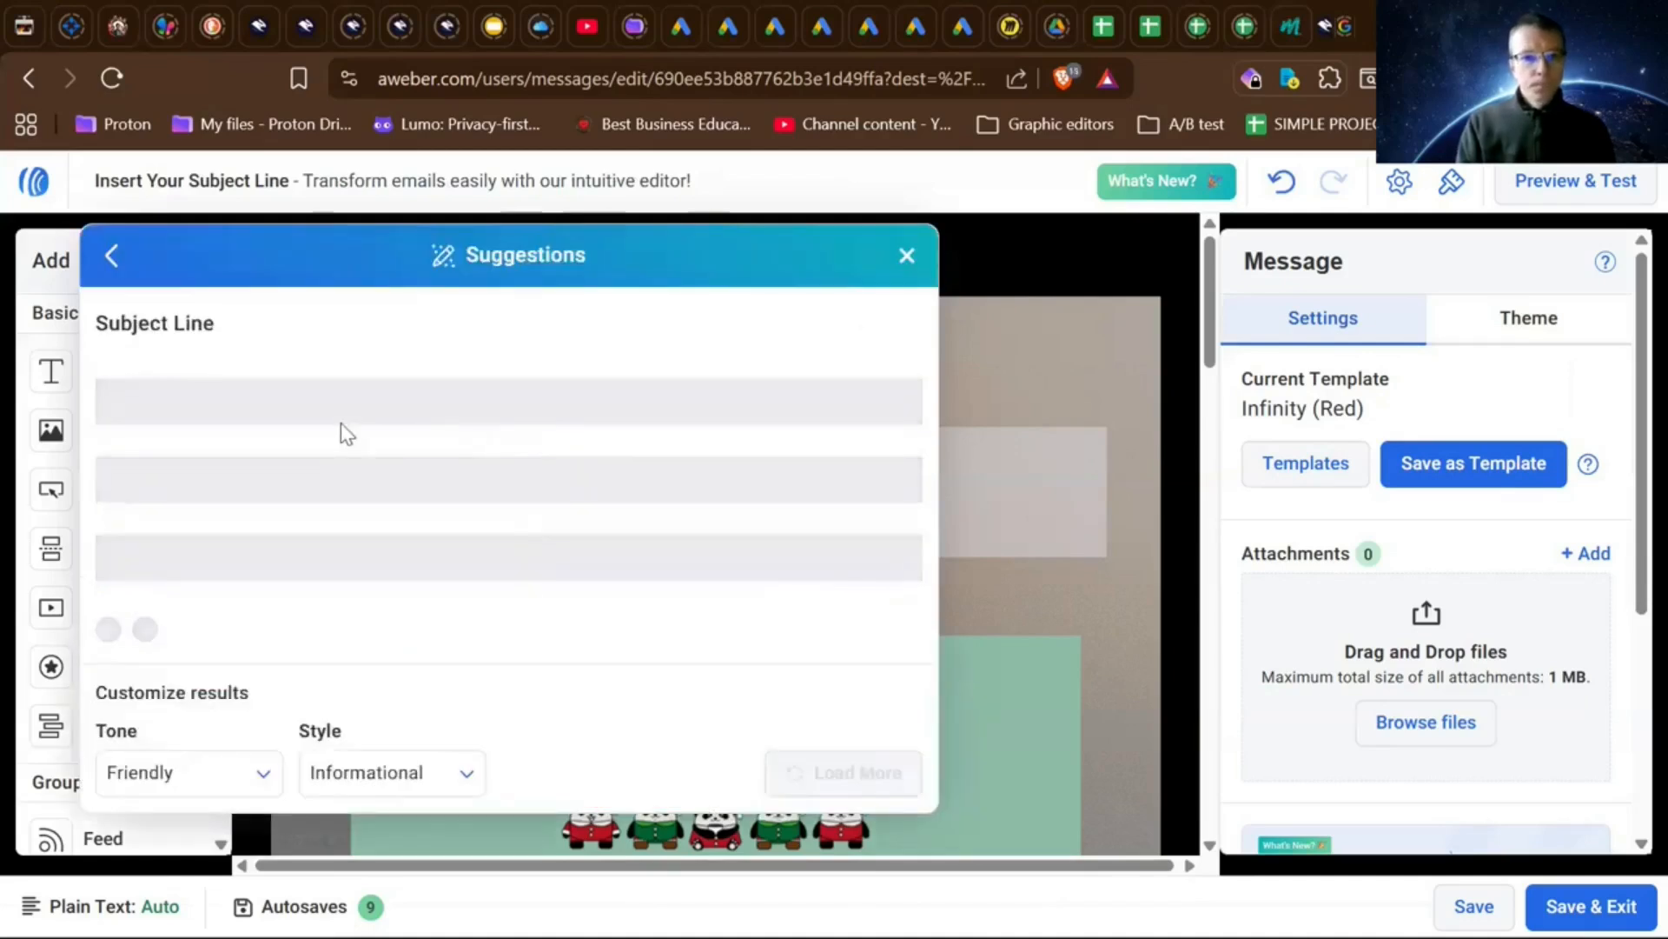
left_click(252, 405)
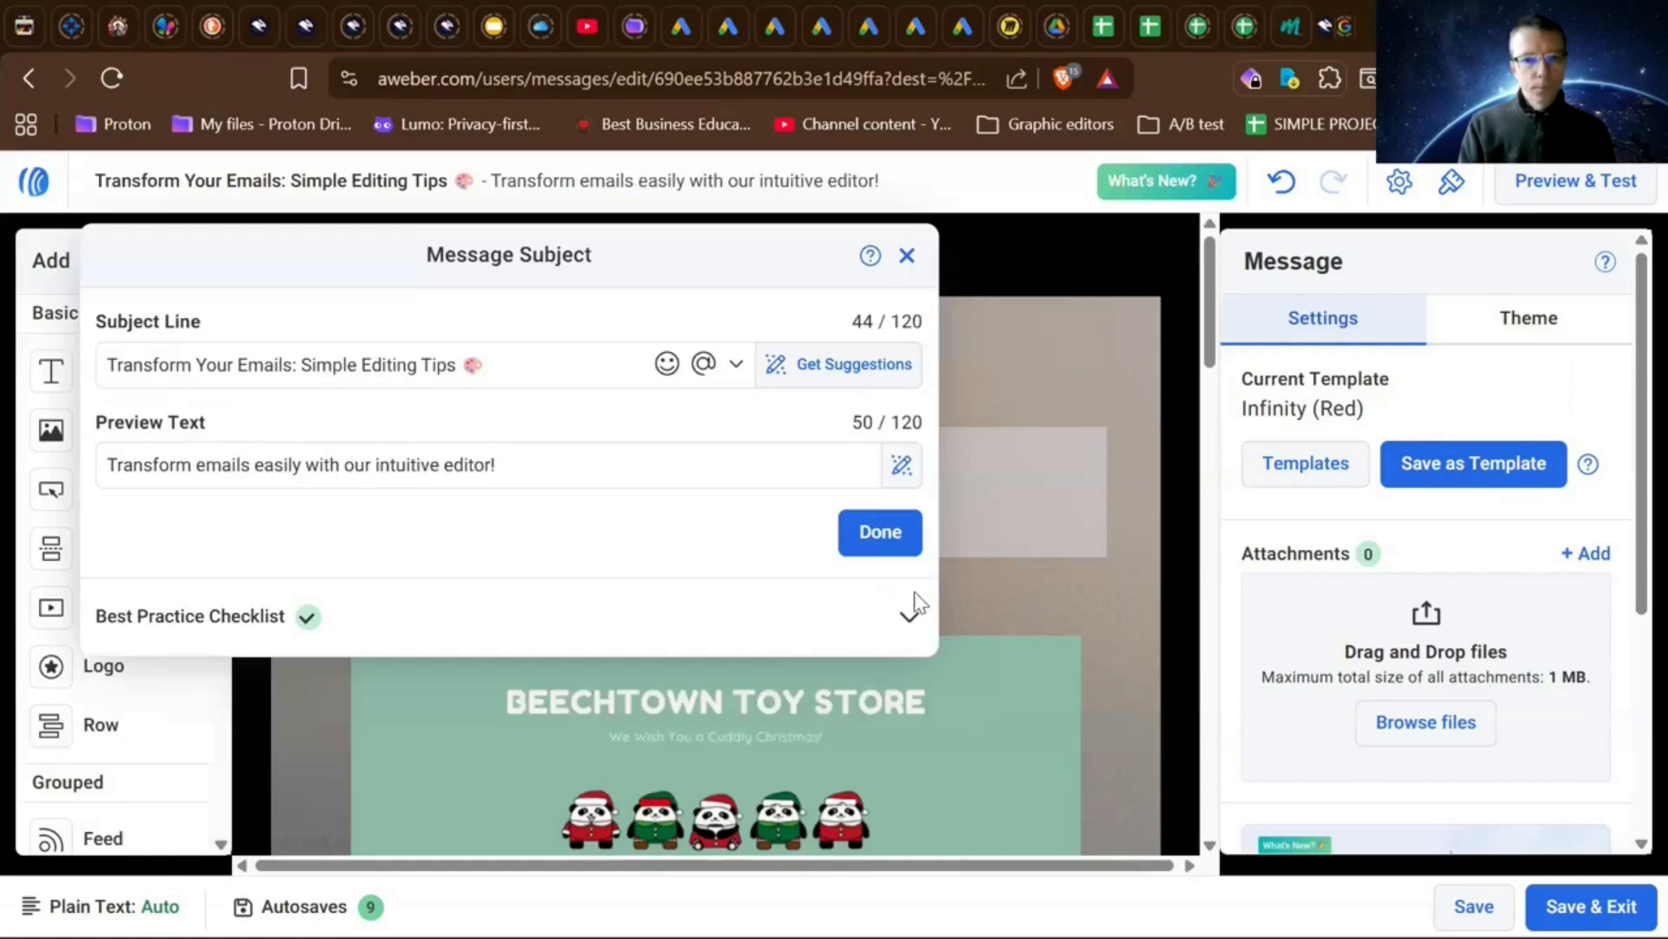
left_click(468, 463)
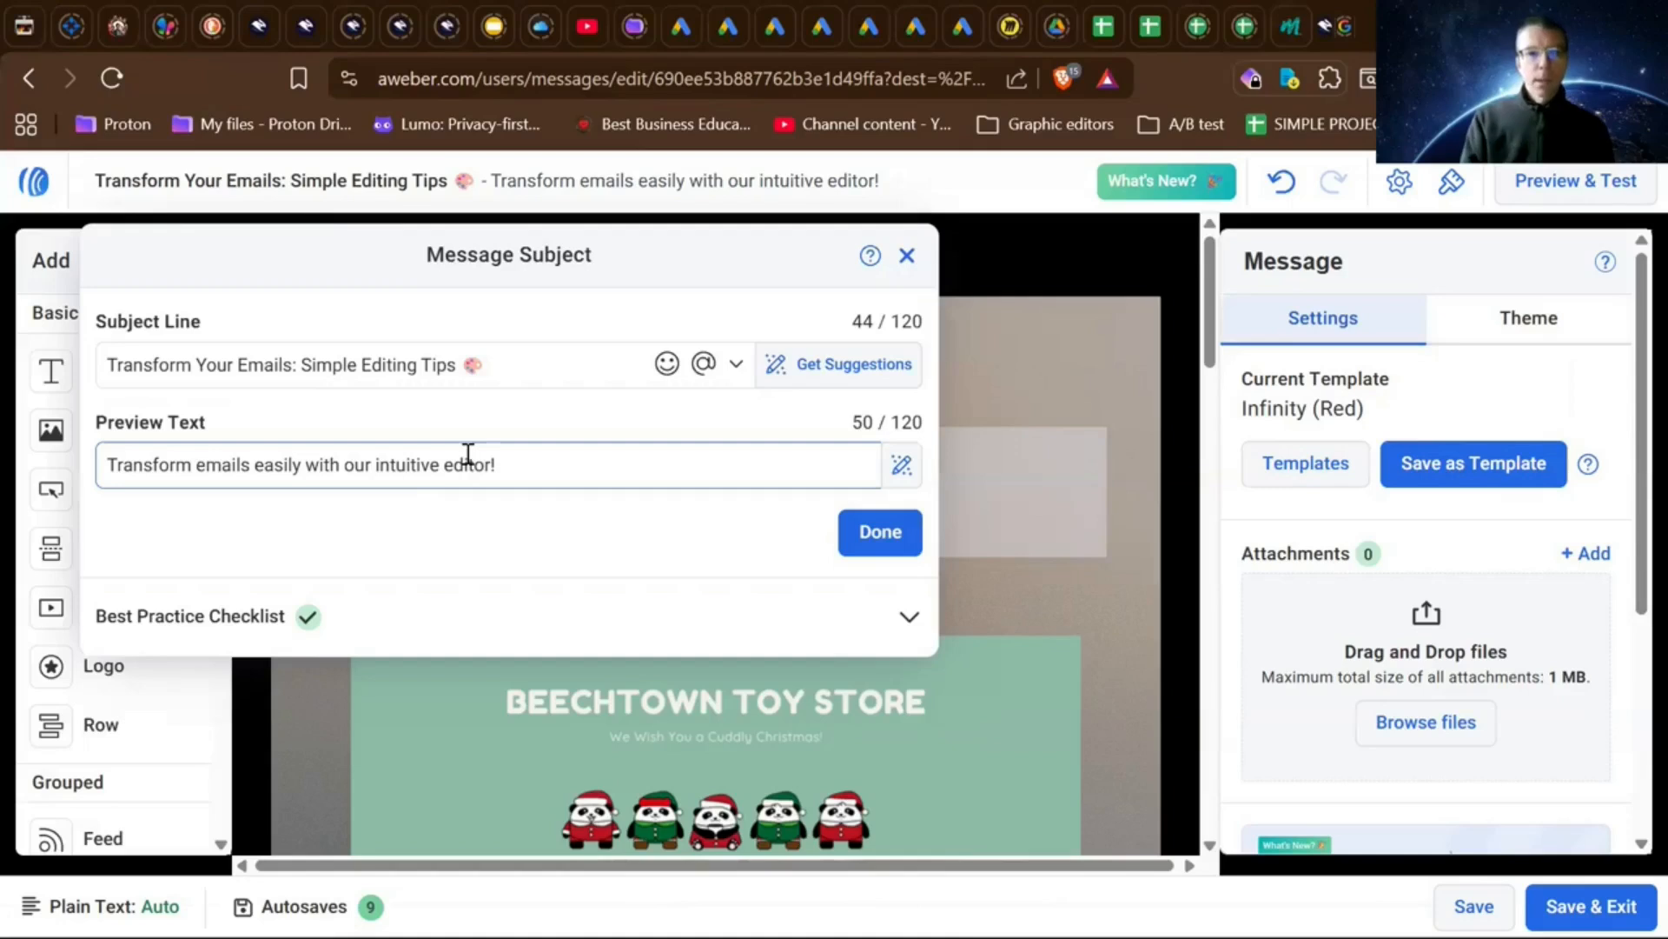
left_click(526, 466)
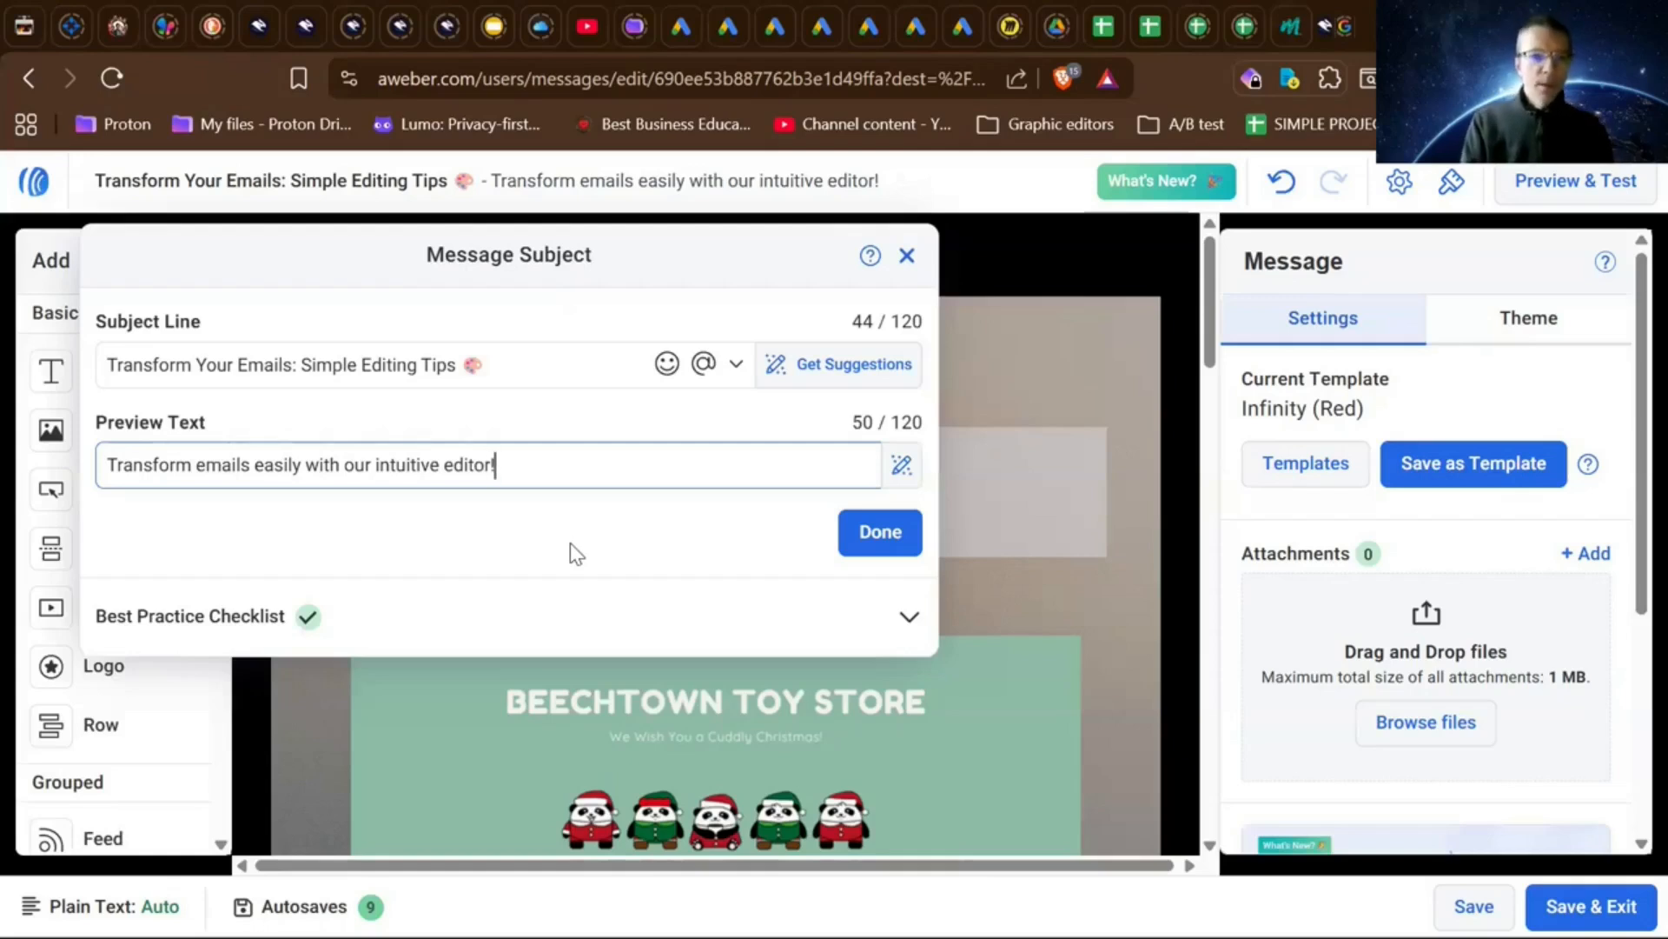
left_click(881, 531)
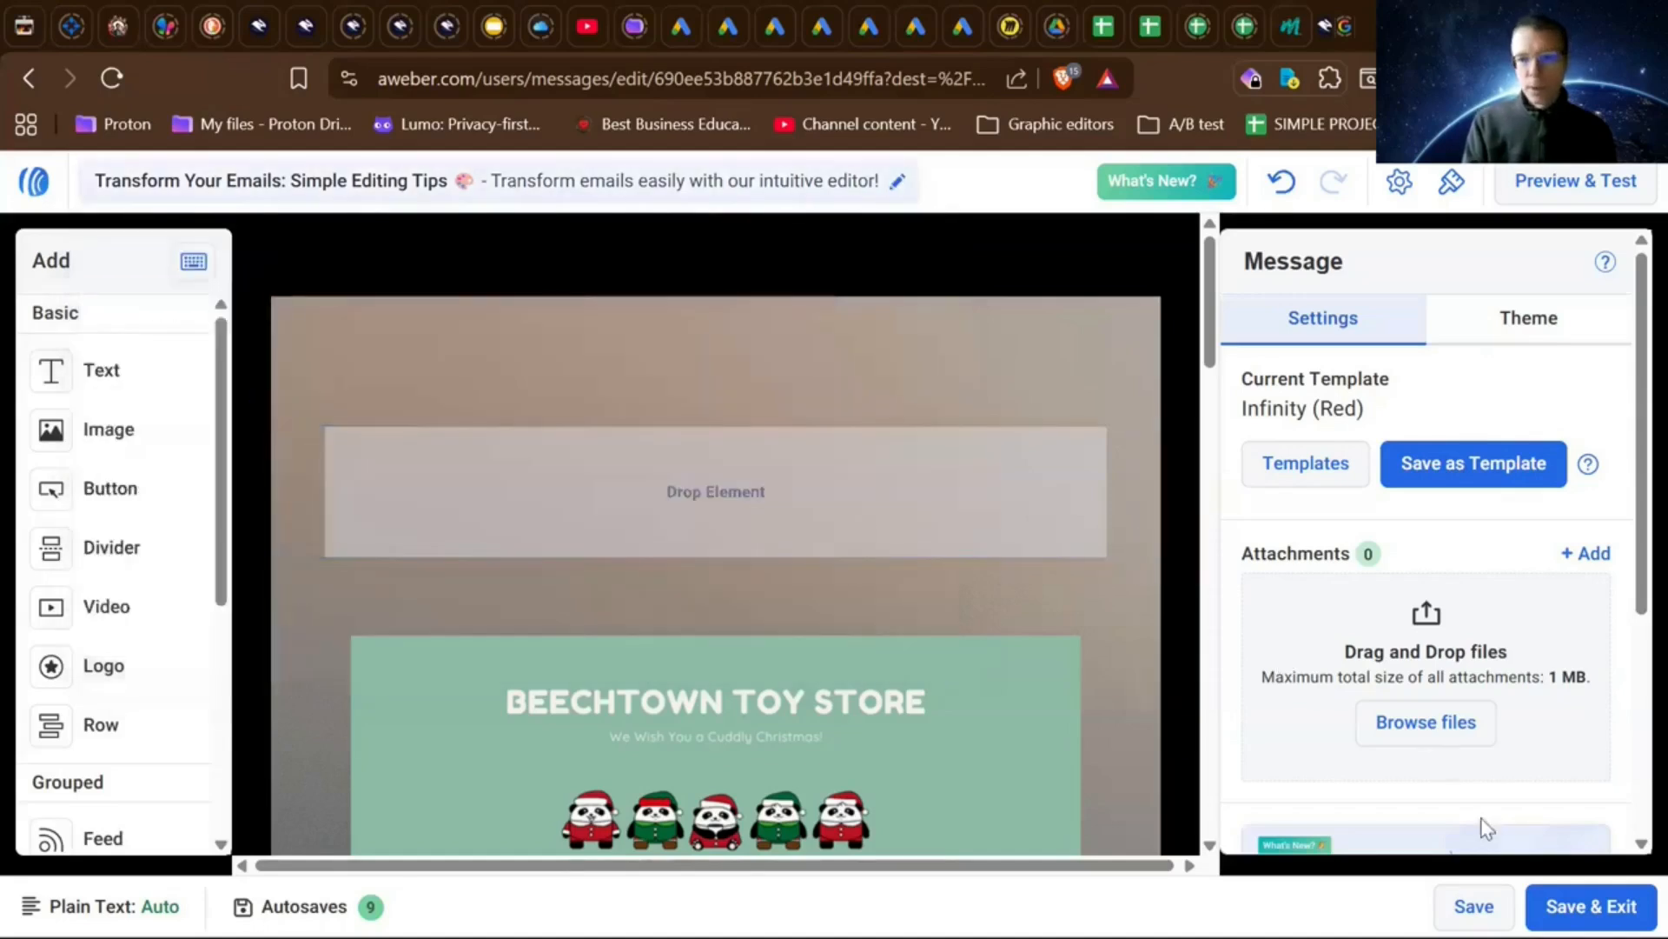
left_click(1592, 905)
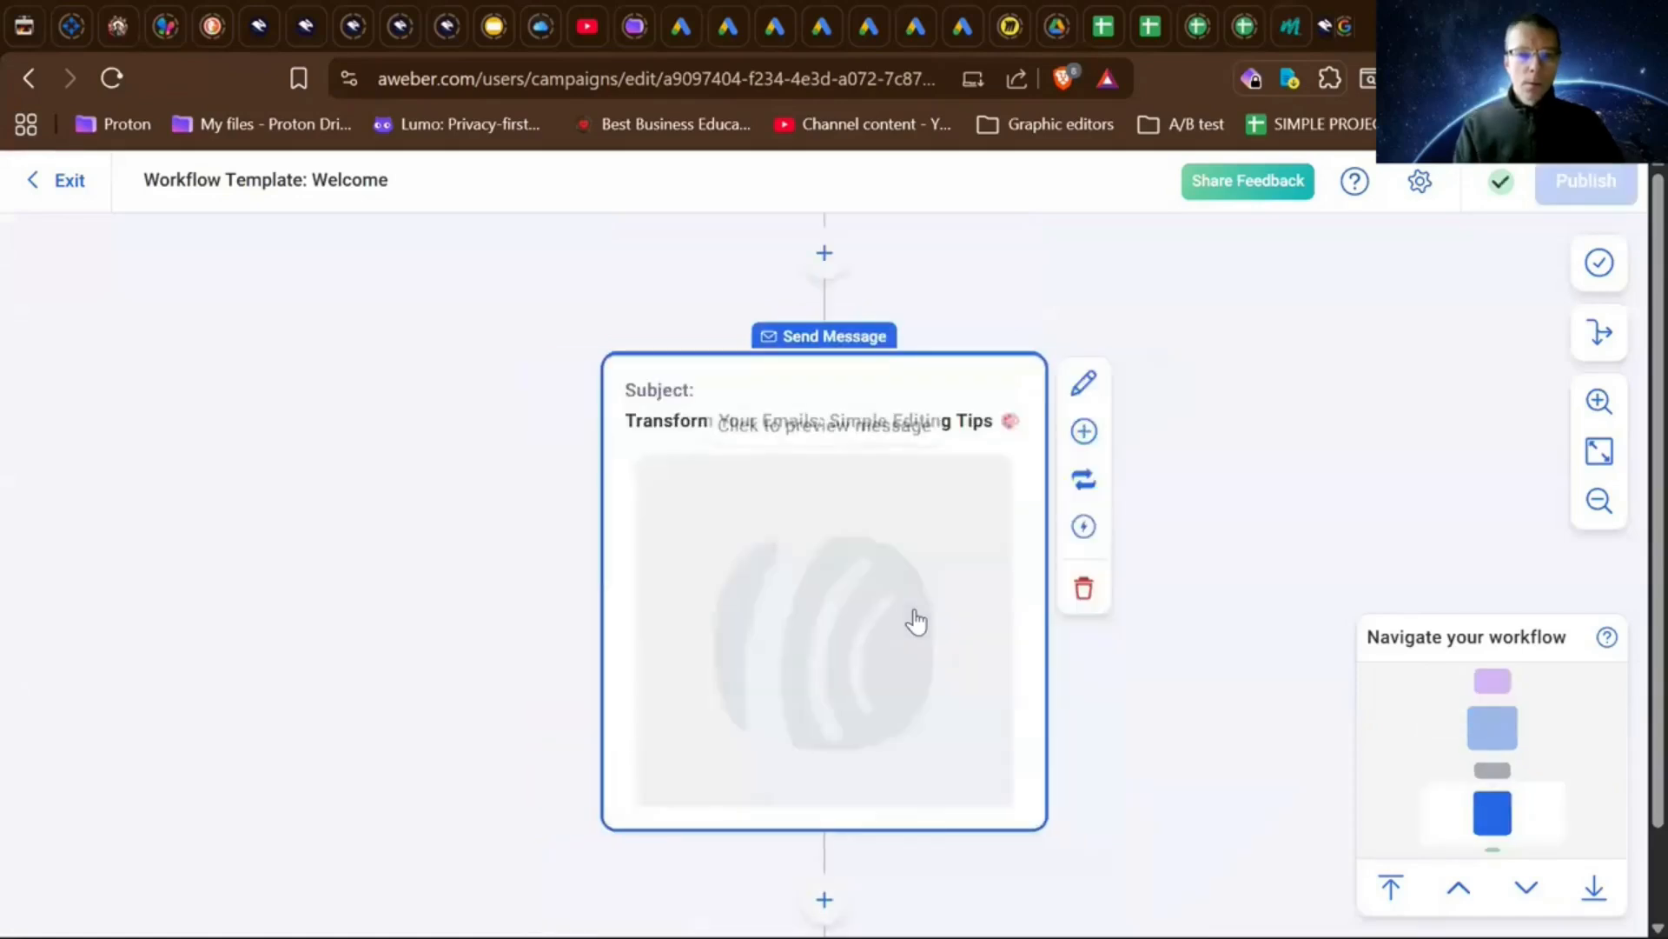
- Add a split path after the last message, look through its condition options and branches, and delete the split path
scroll(914, 622, "down", 4)
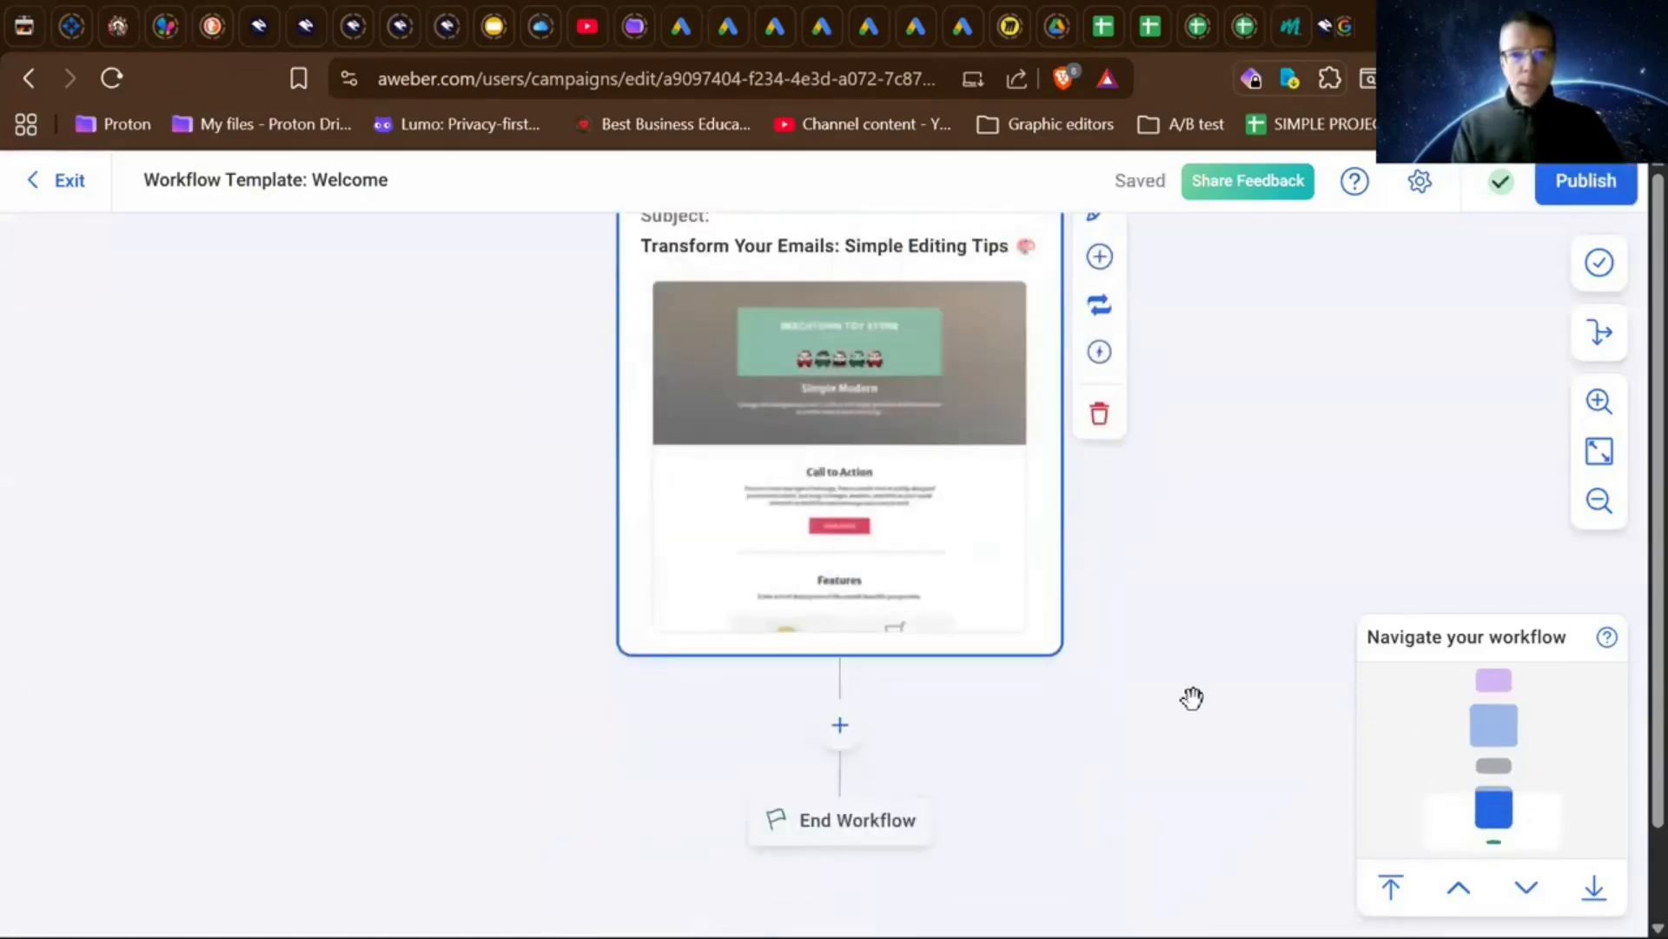
left_click(838, 732)
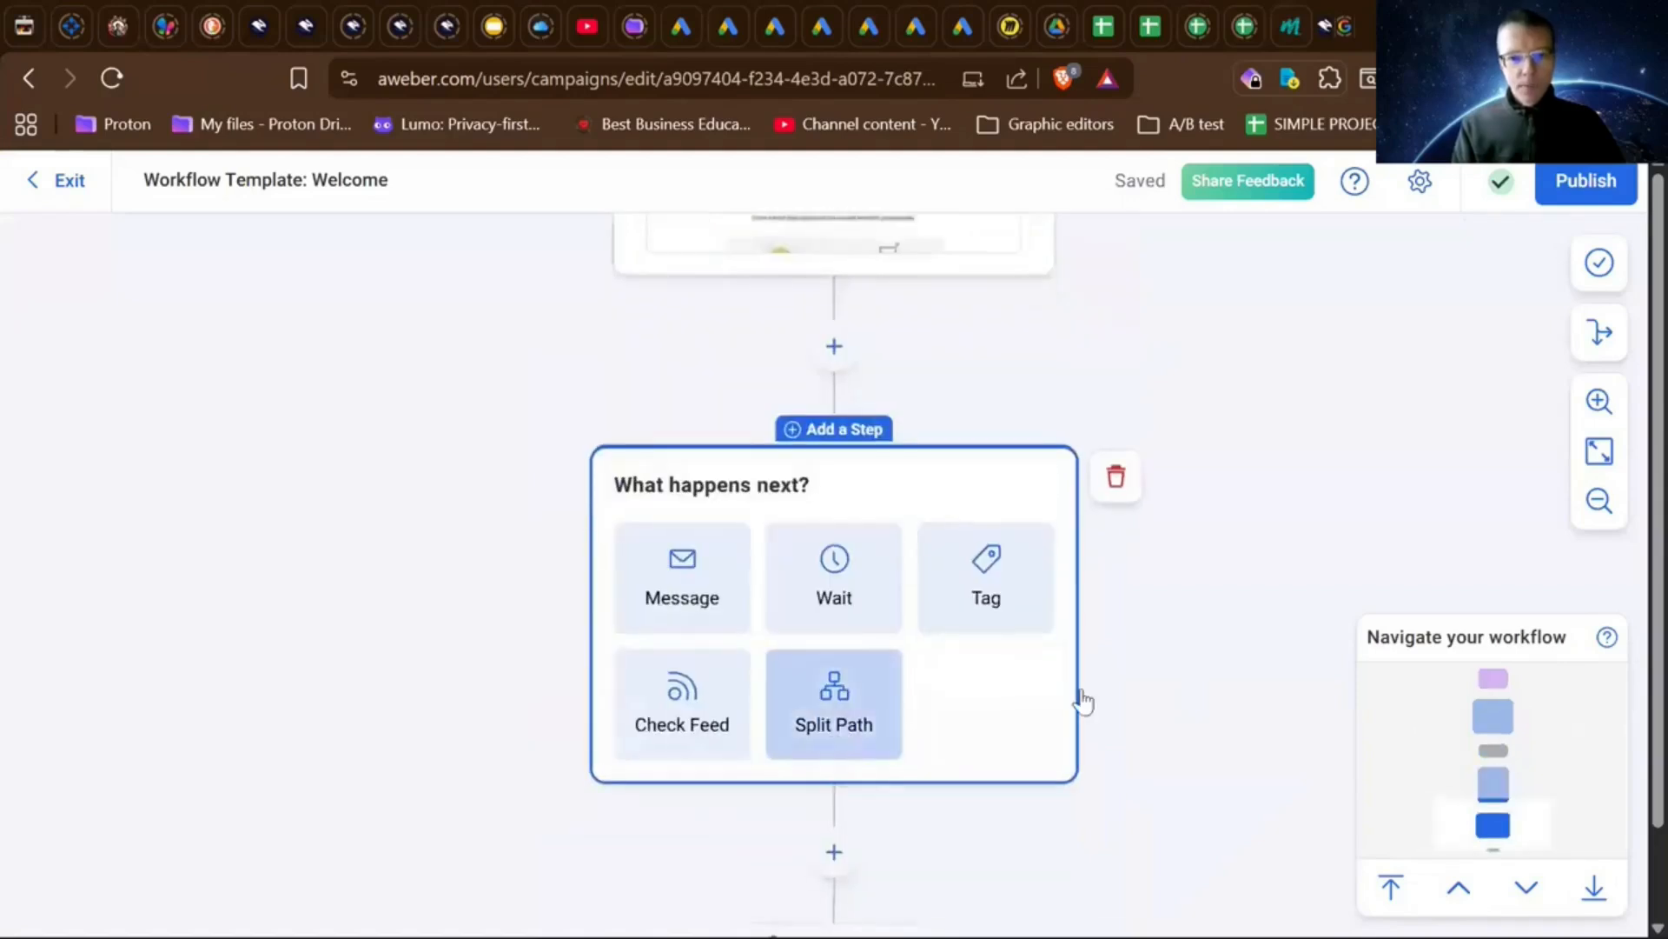
left_click(813, 719)
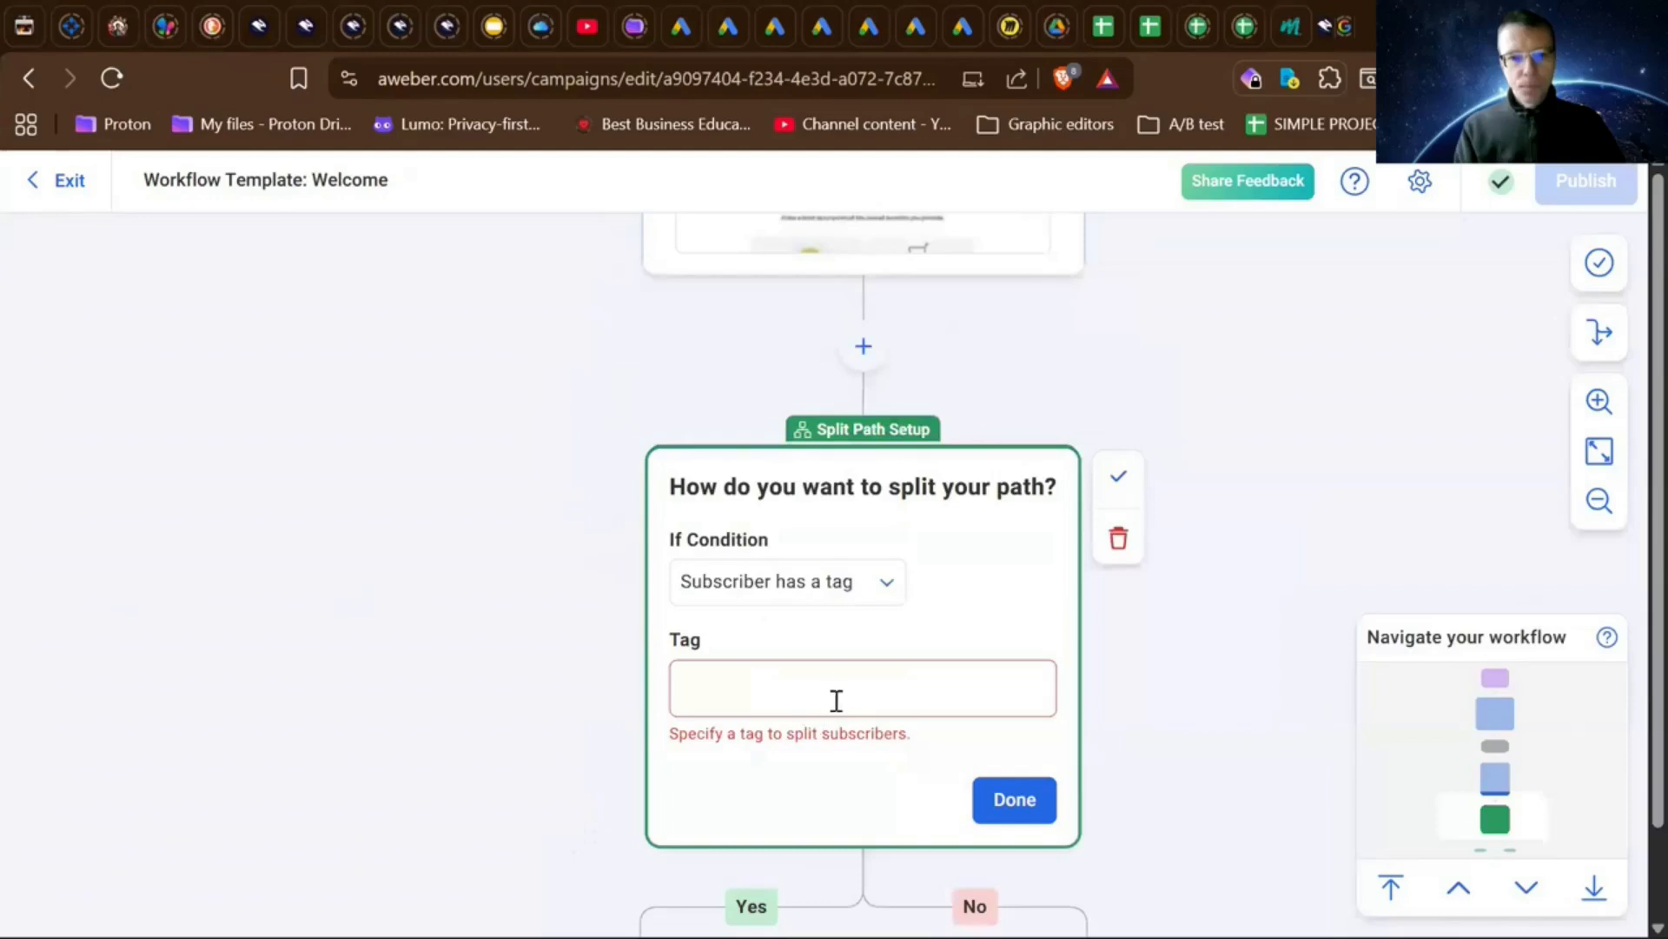
left_click(800, 580)
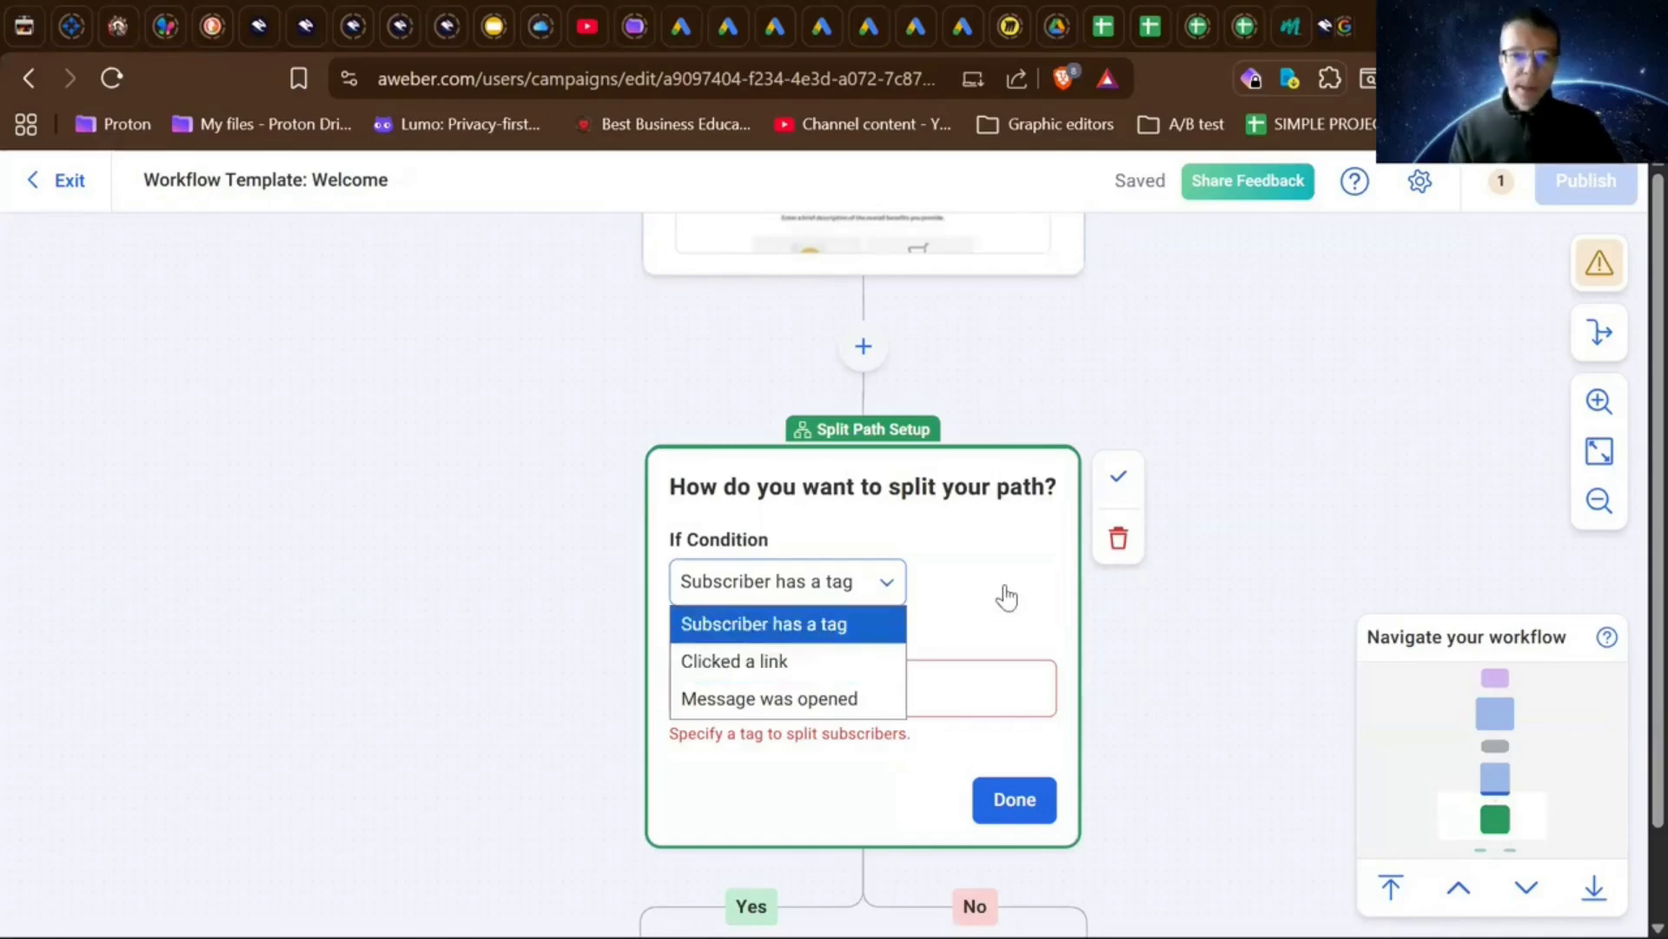
left_click(992, 553)
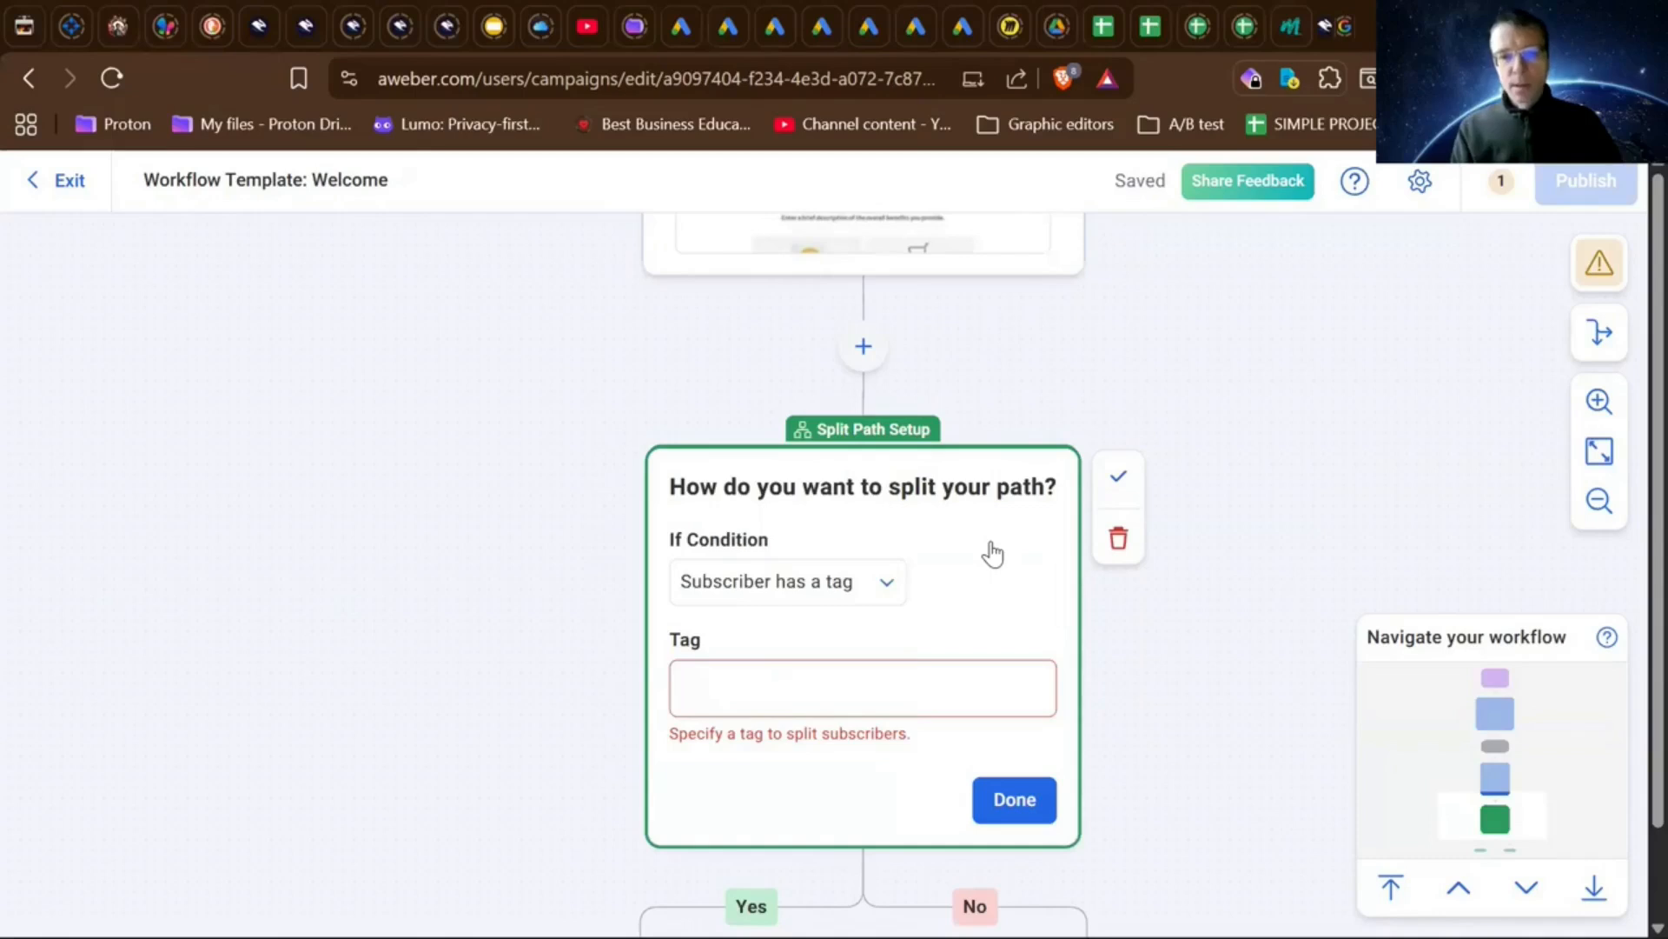
scroll(993, 553, "down", 3)
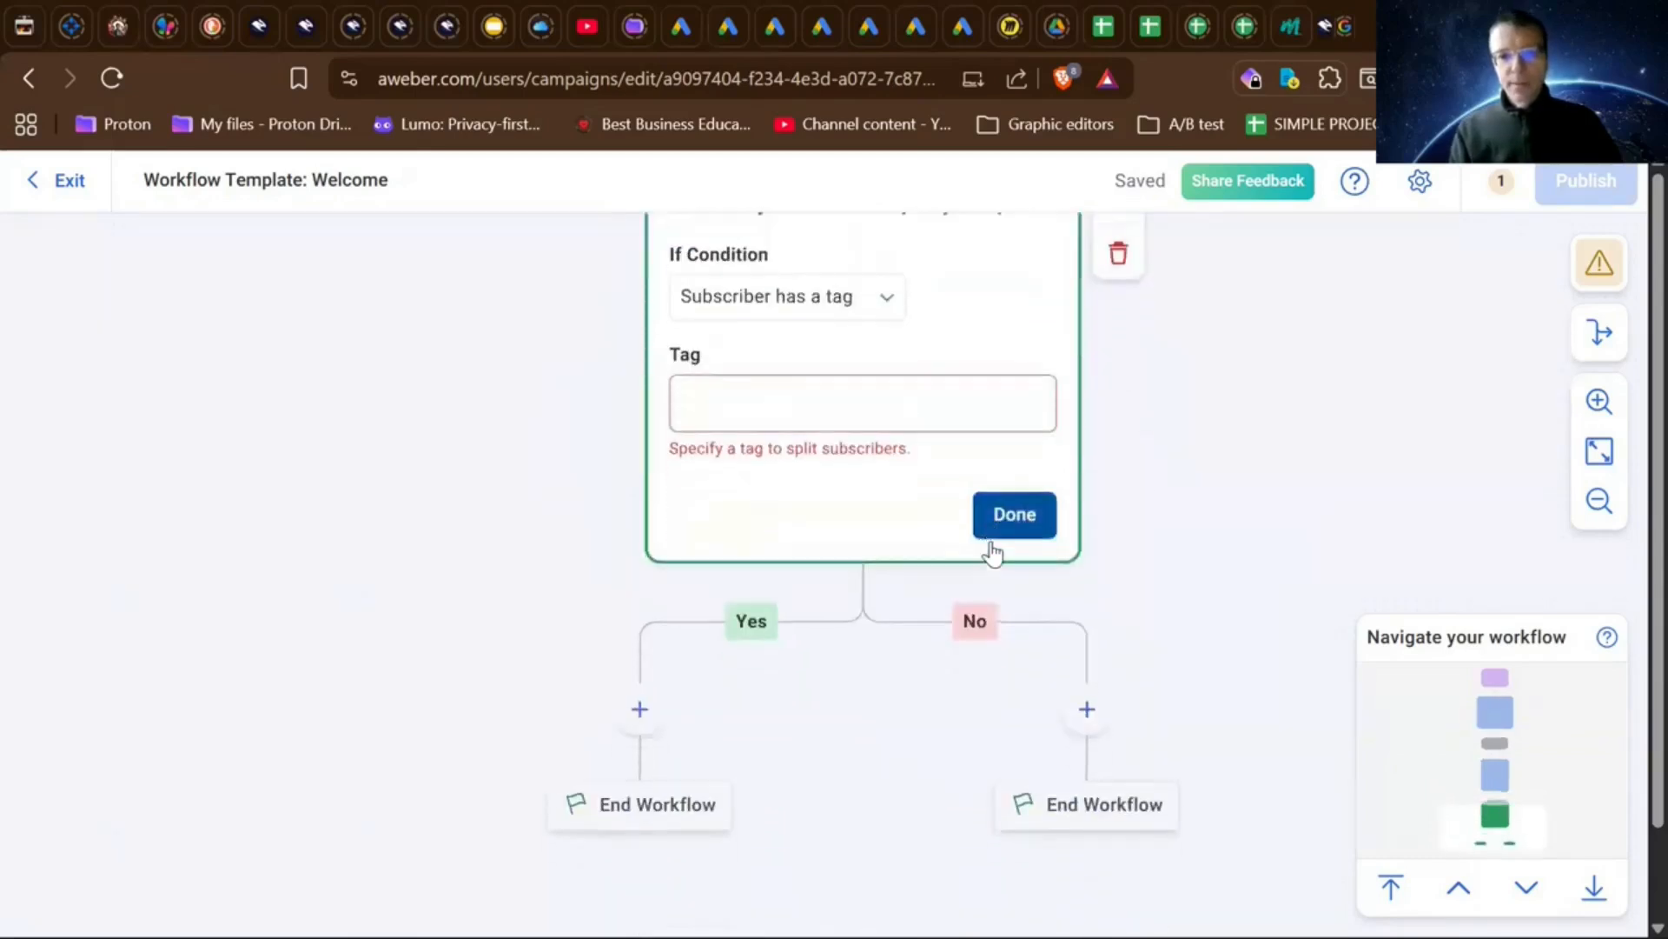
scroll(993, 553, "up", 2)
scroll(993, 554, "up", 1)
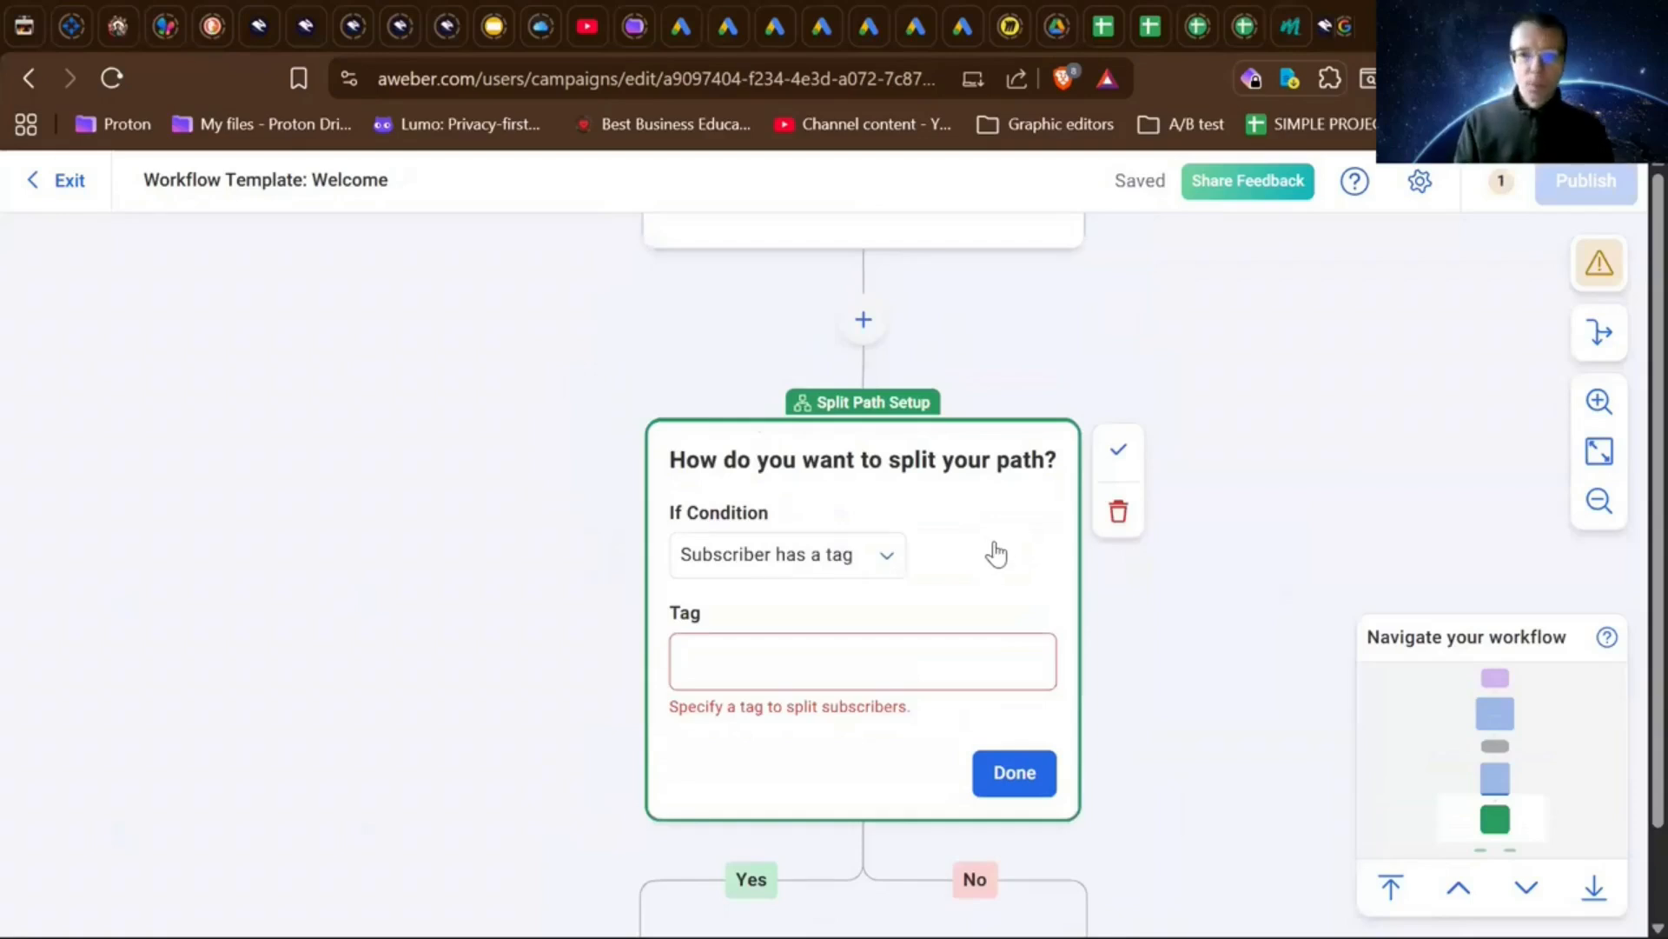
left_click(1119, 514)
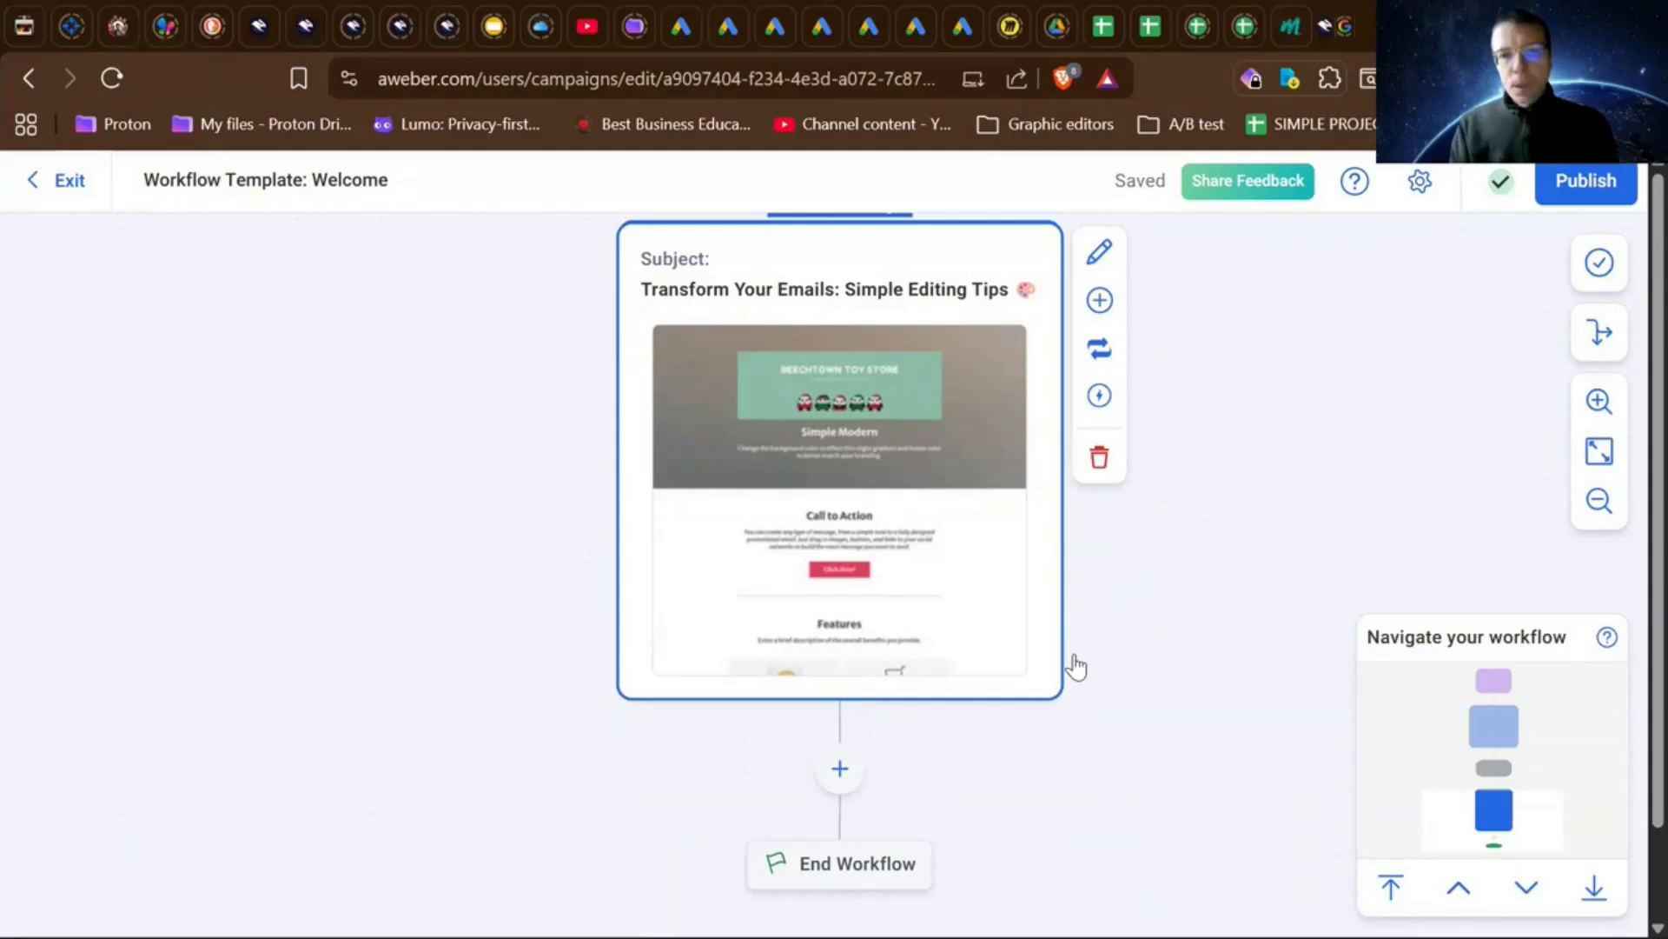
- Review the Automation Rules available for the "Transform Your Emails: Simple Editing Tips" message and close them without adding any
left_click(1099, 395)
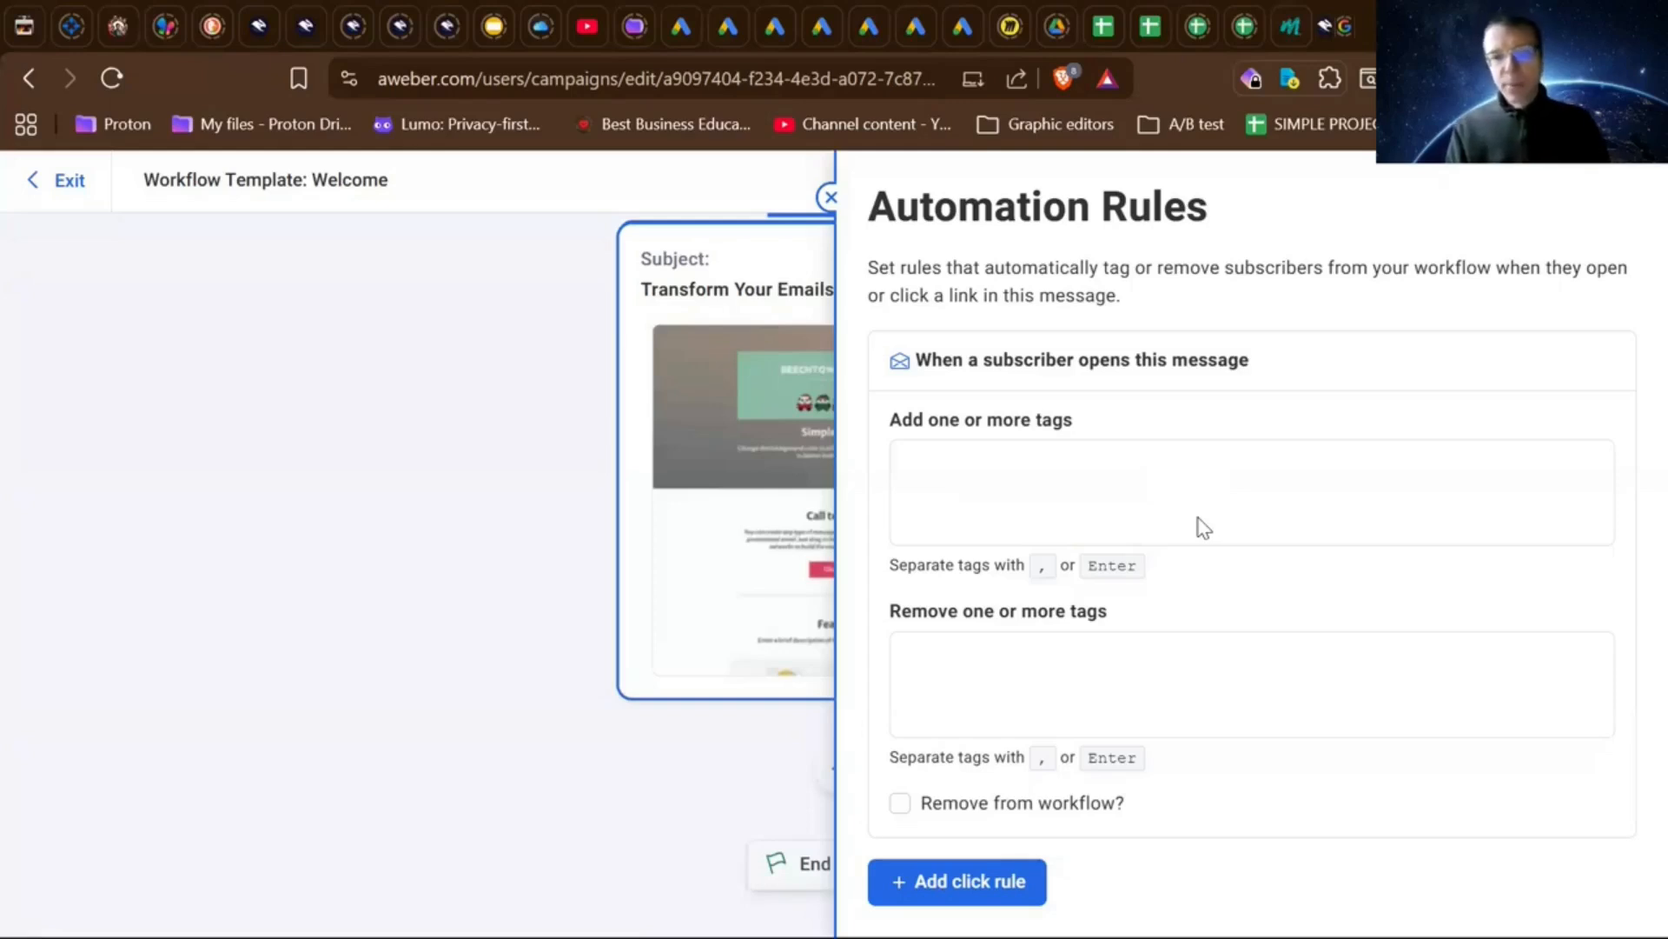
left_click(830, 202)
scroll(1161, 782, "down", 2)
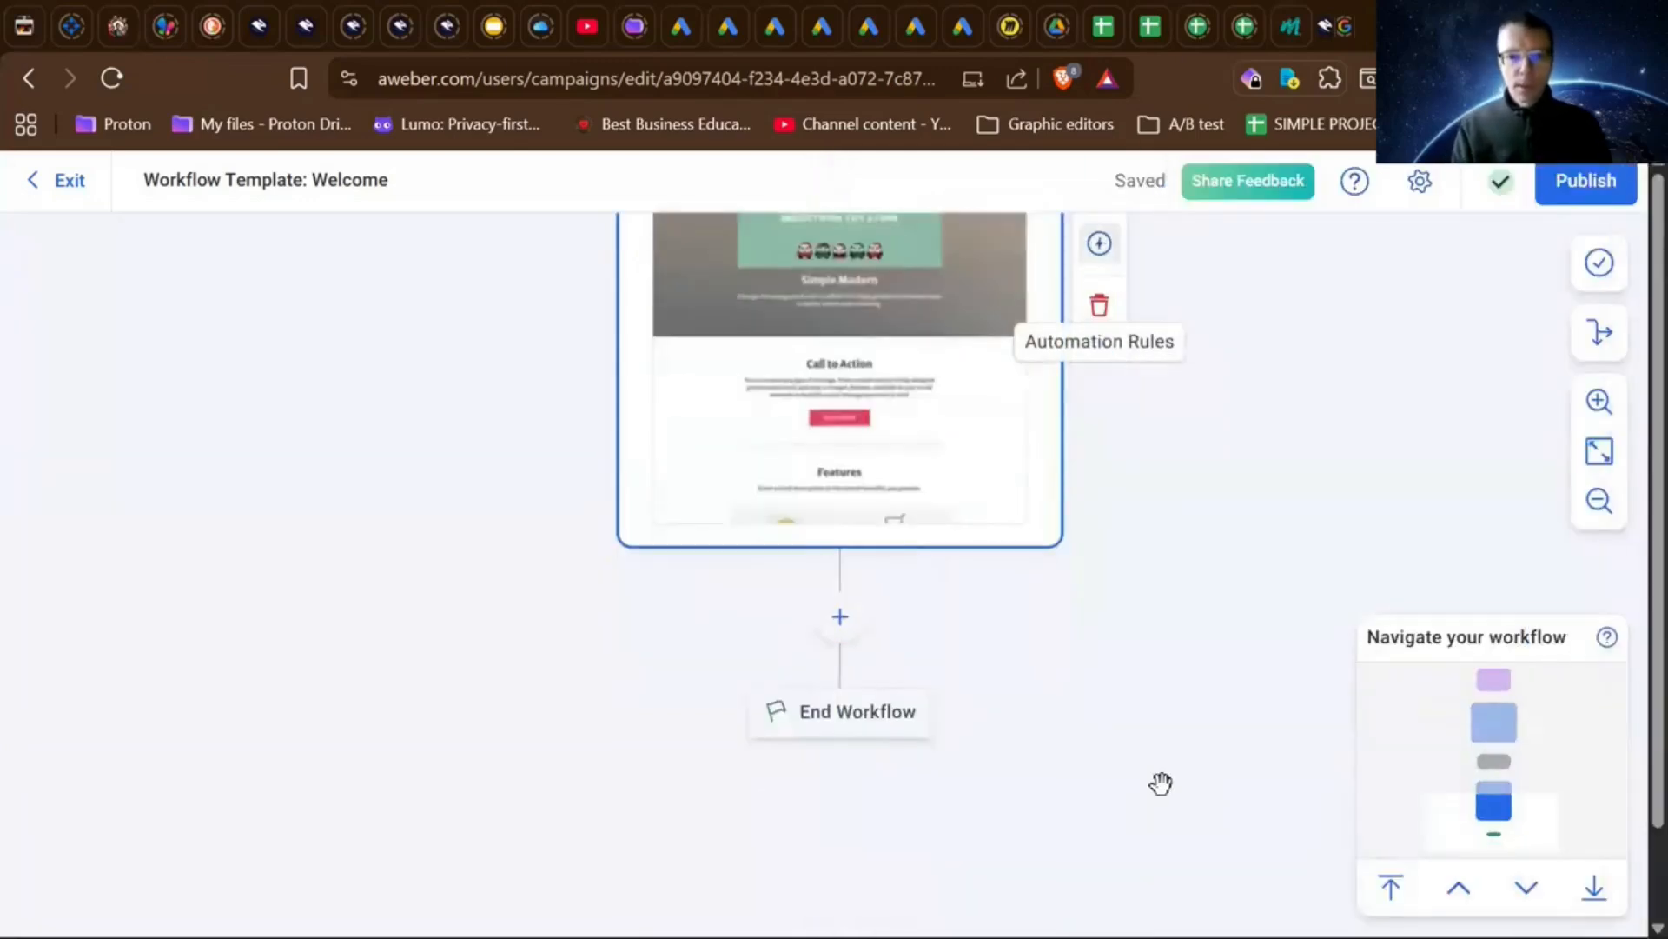
scroll(1161, 782, "up", 2)
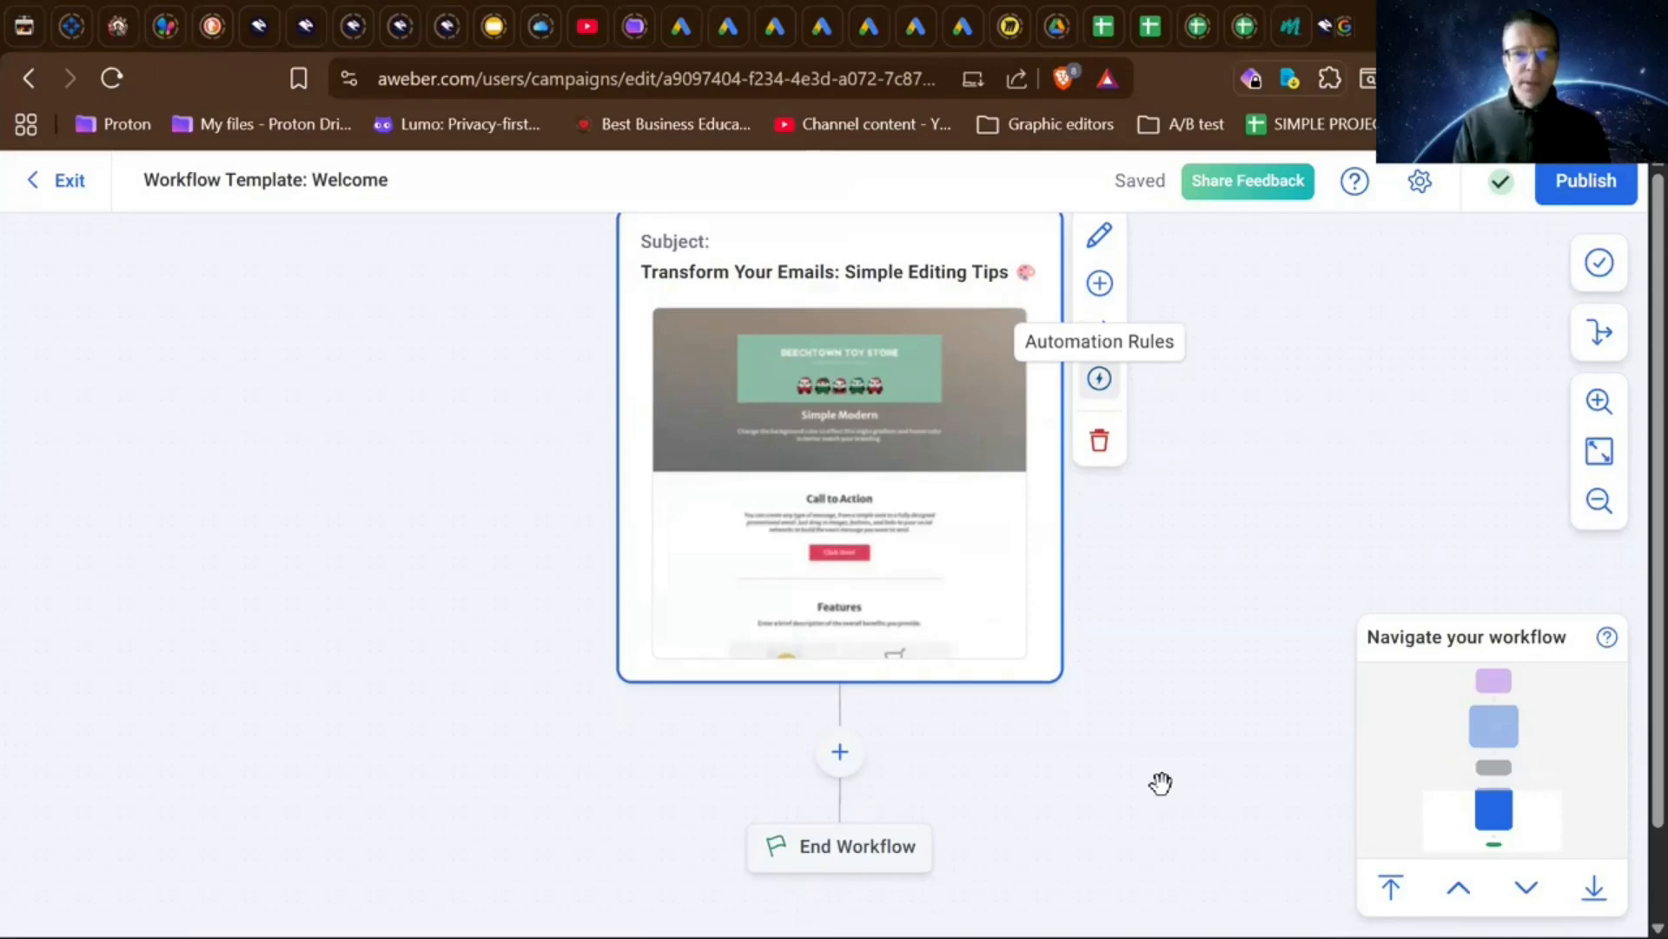
scroll(1161, 783, "down", 5)
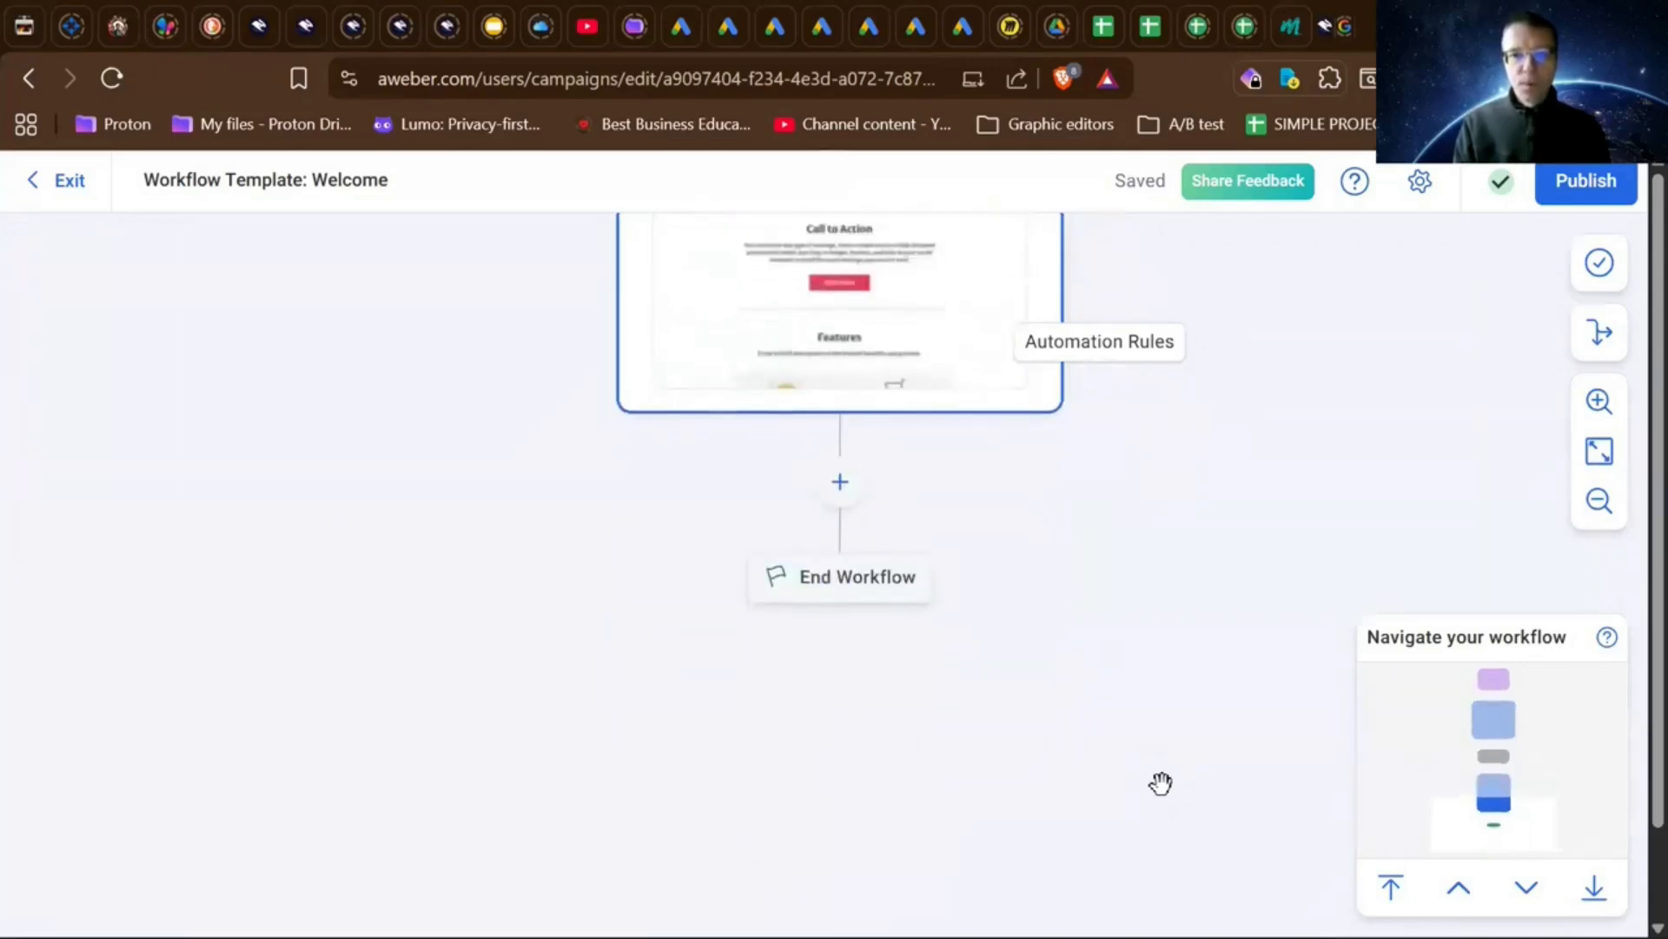
scroll(1161, 783, "up", 5)
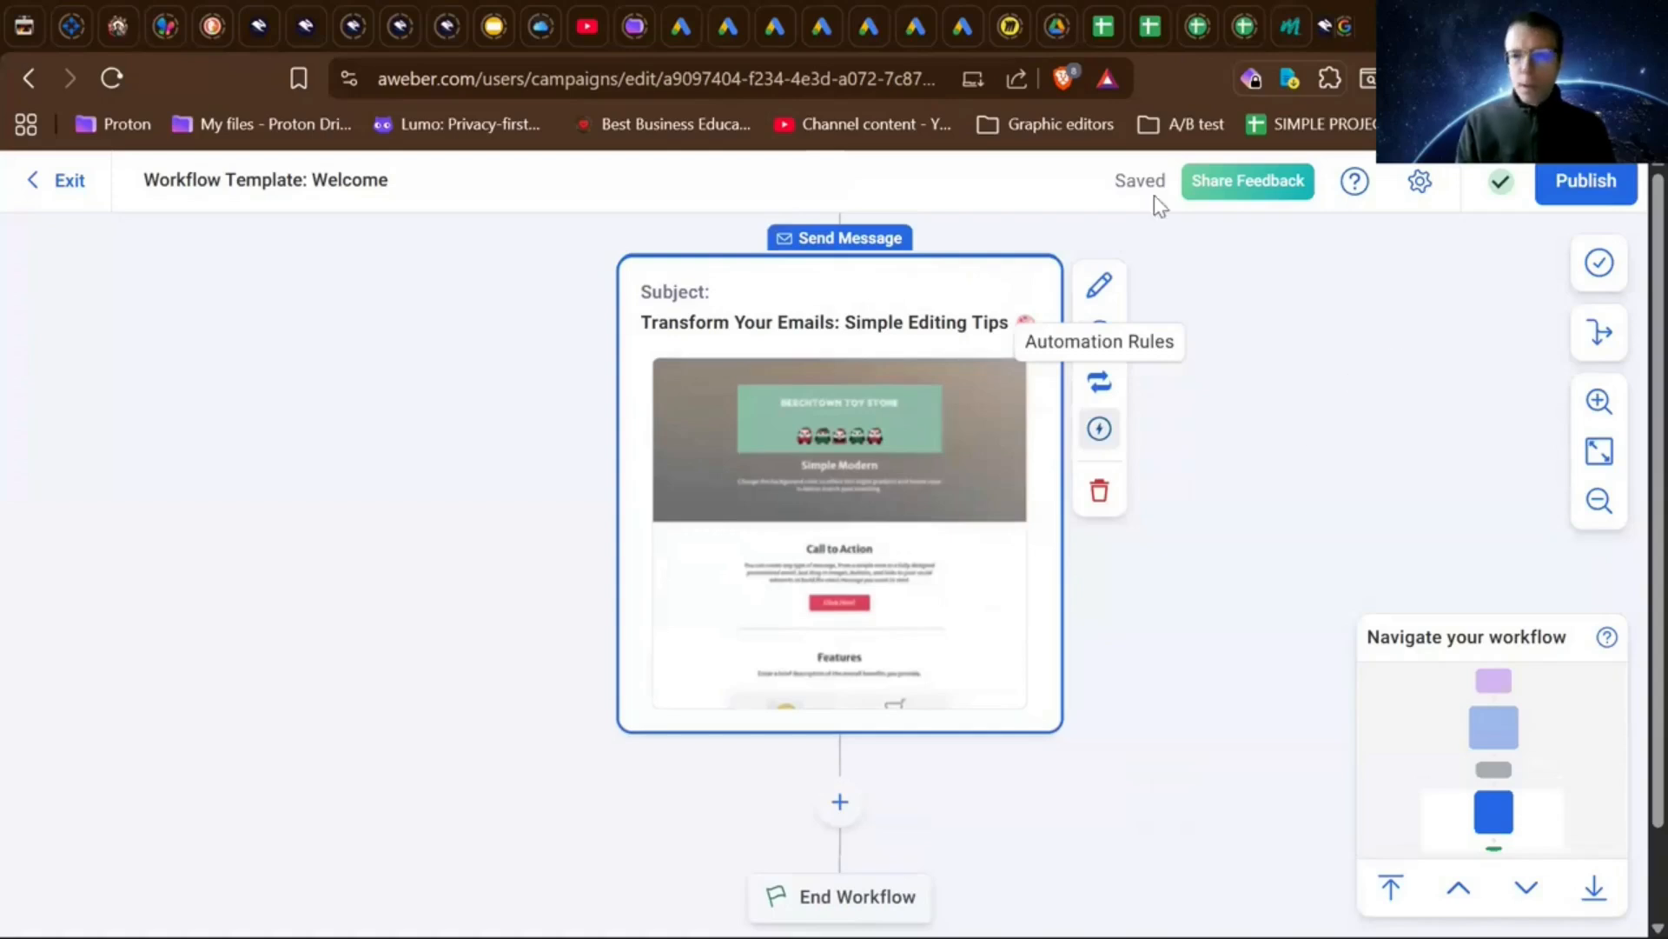
- Exit the workflow editor, examine the subscriber rules under List Automation, and check which lists the account offers
left_click(60, 180)
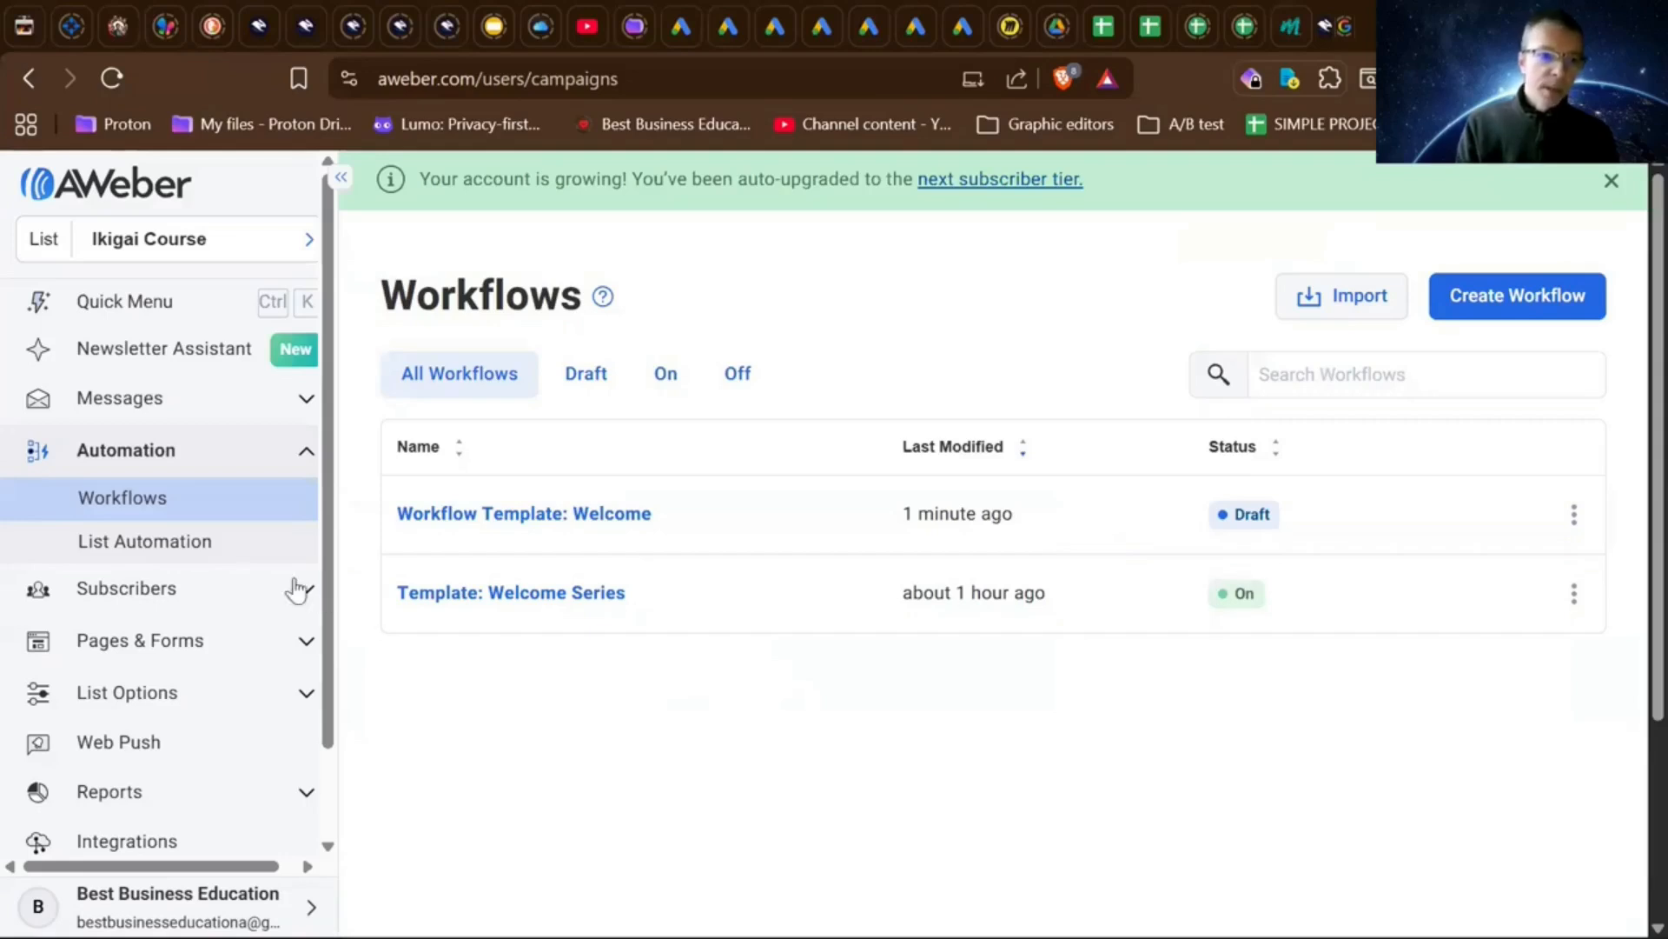
left_click(156, 551)
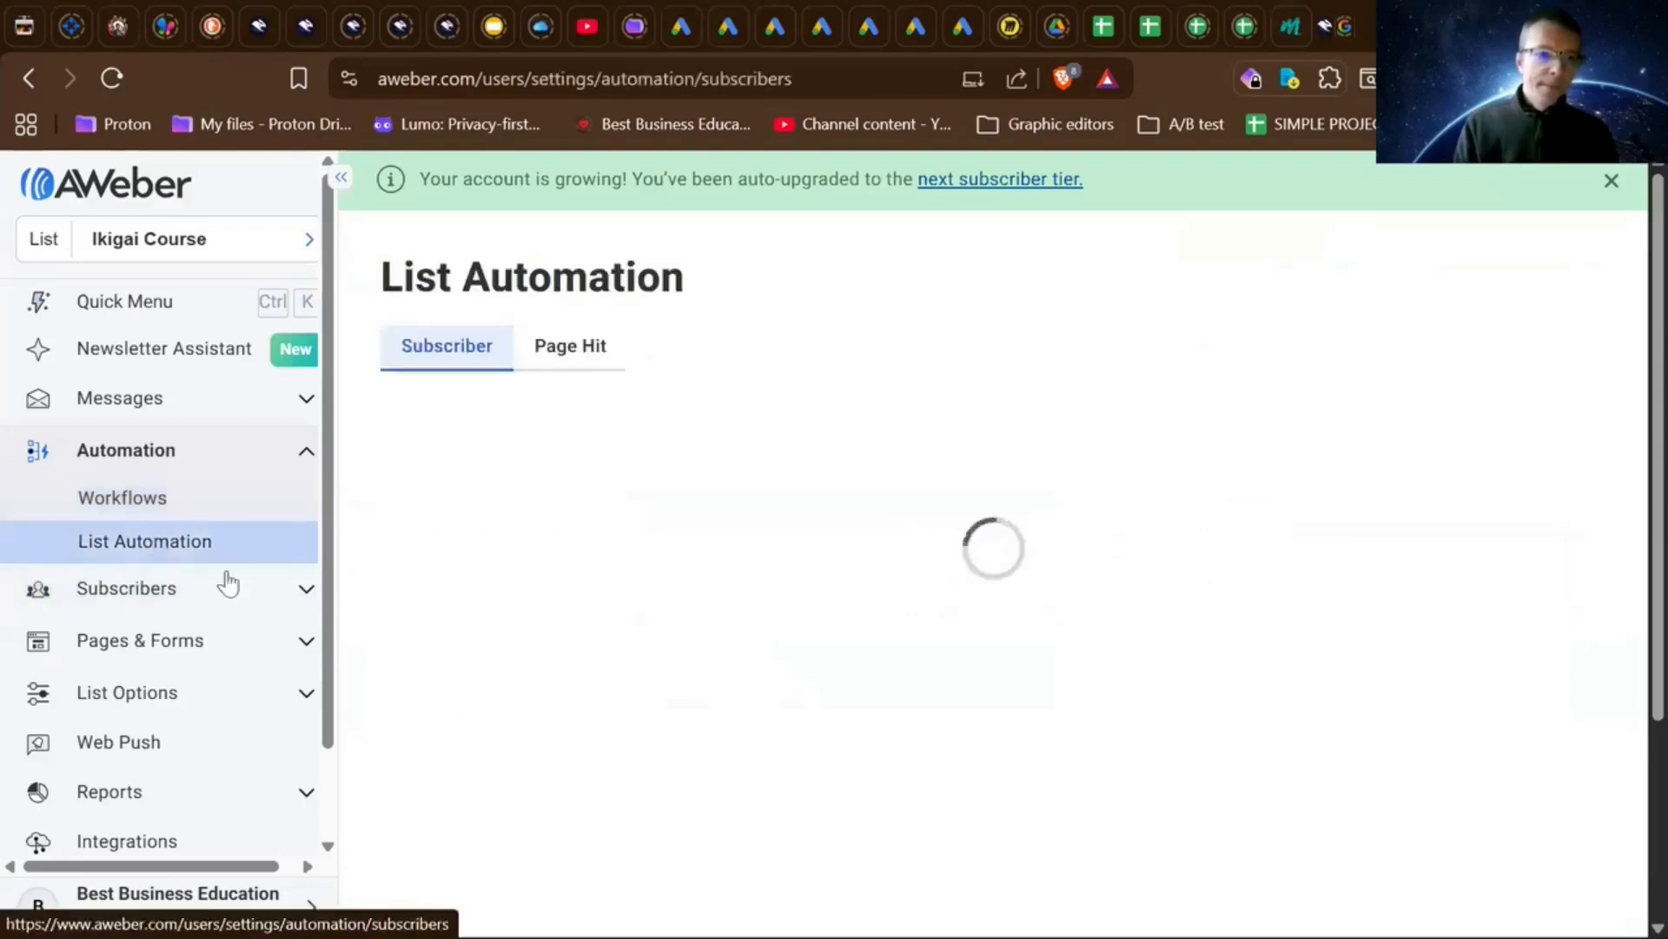
scroll(521, 748, "down", 1)
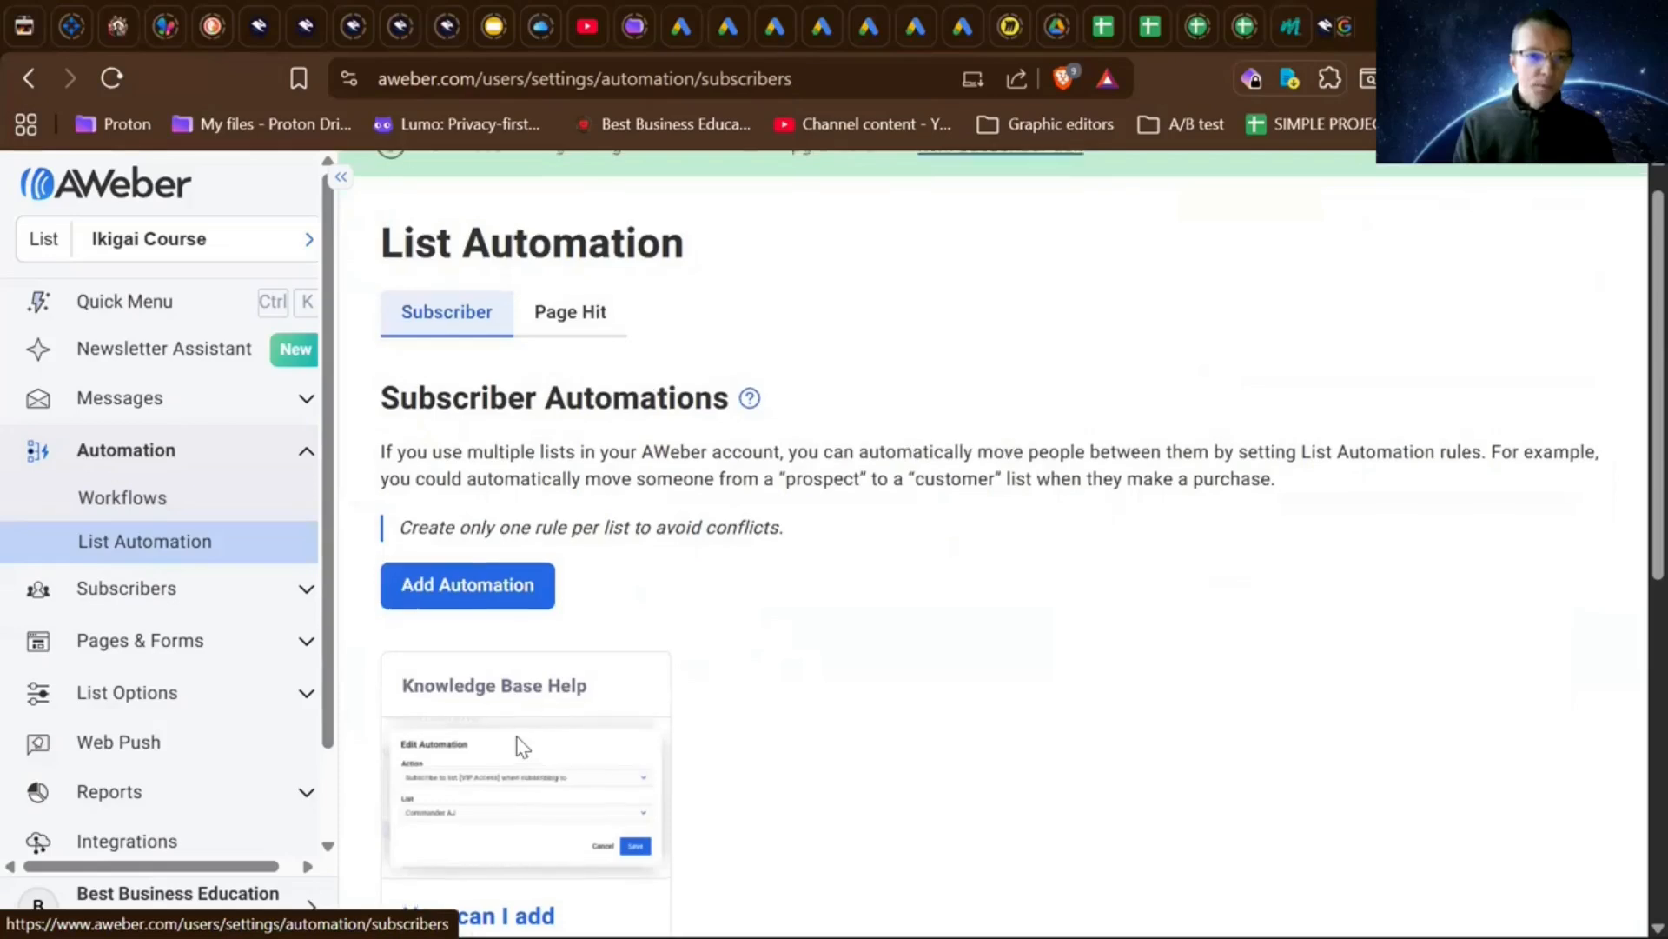
scroll(521, 747, "up", 1)
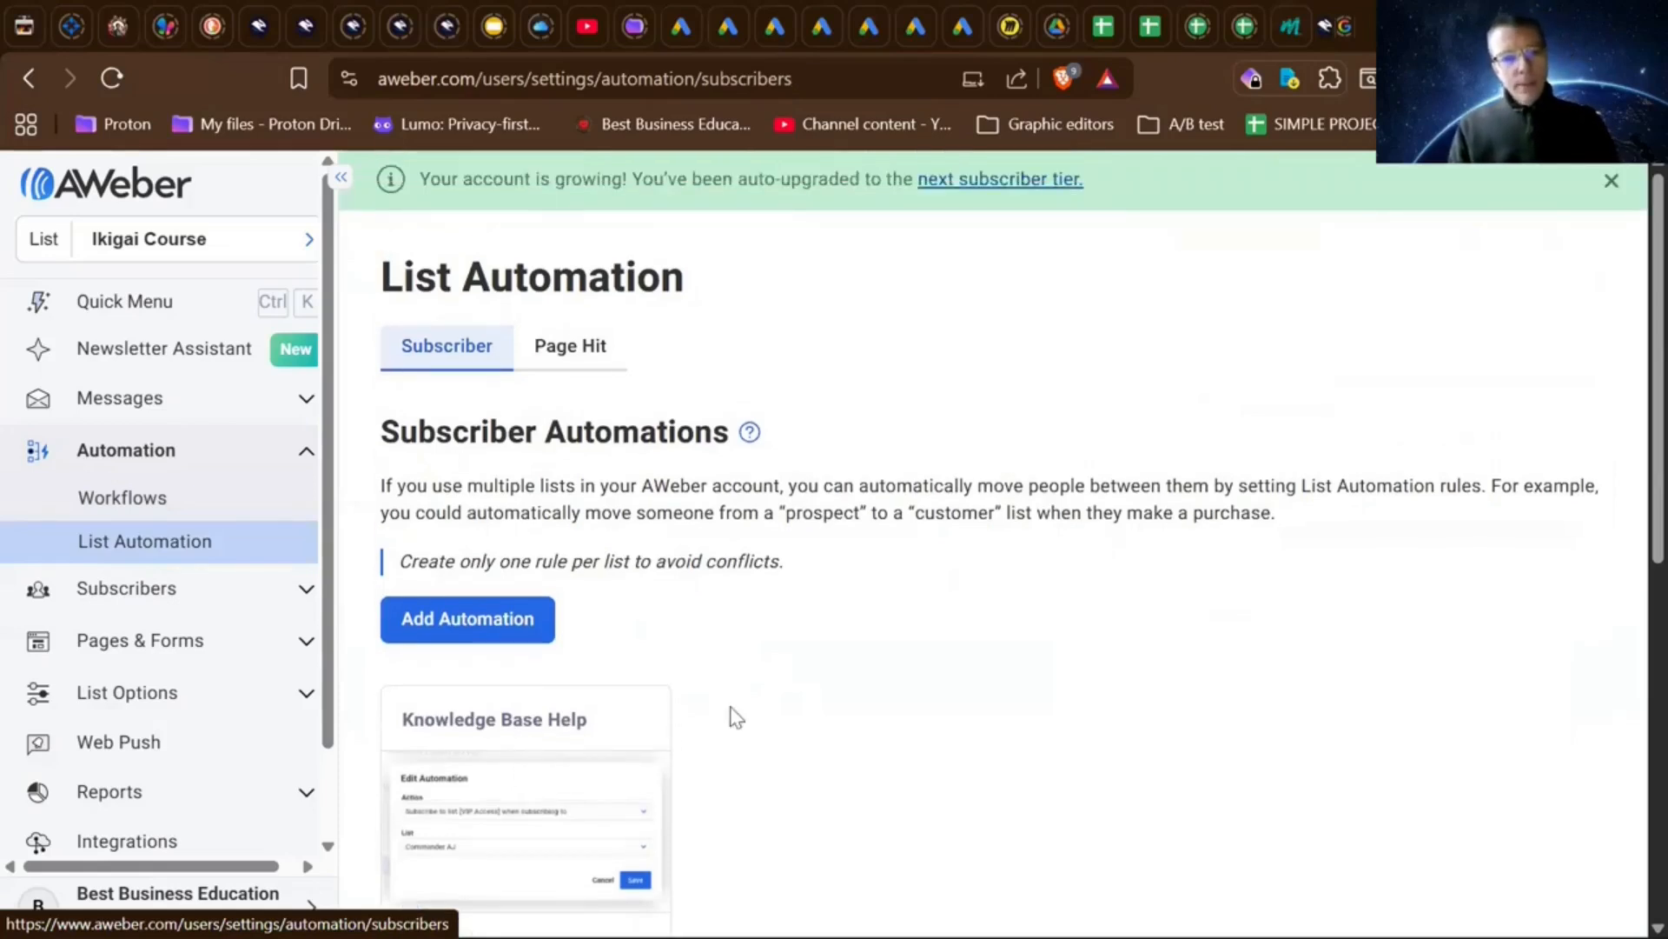
scroll(736, 717, "down", 8)
scroll(736, 717, "up", 6)
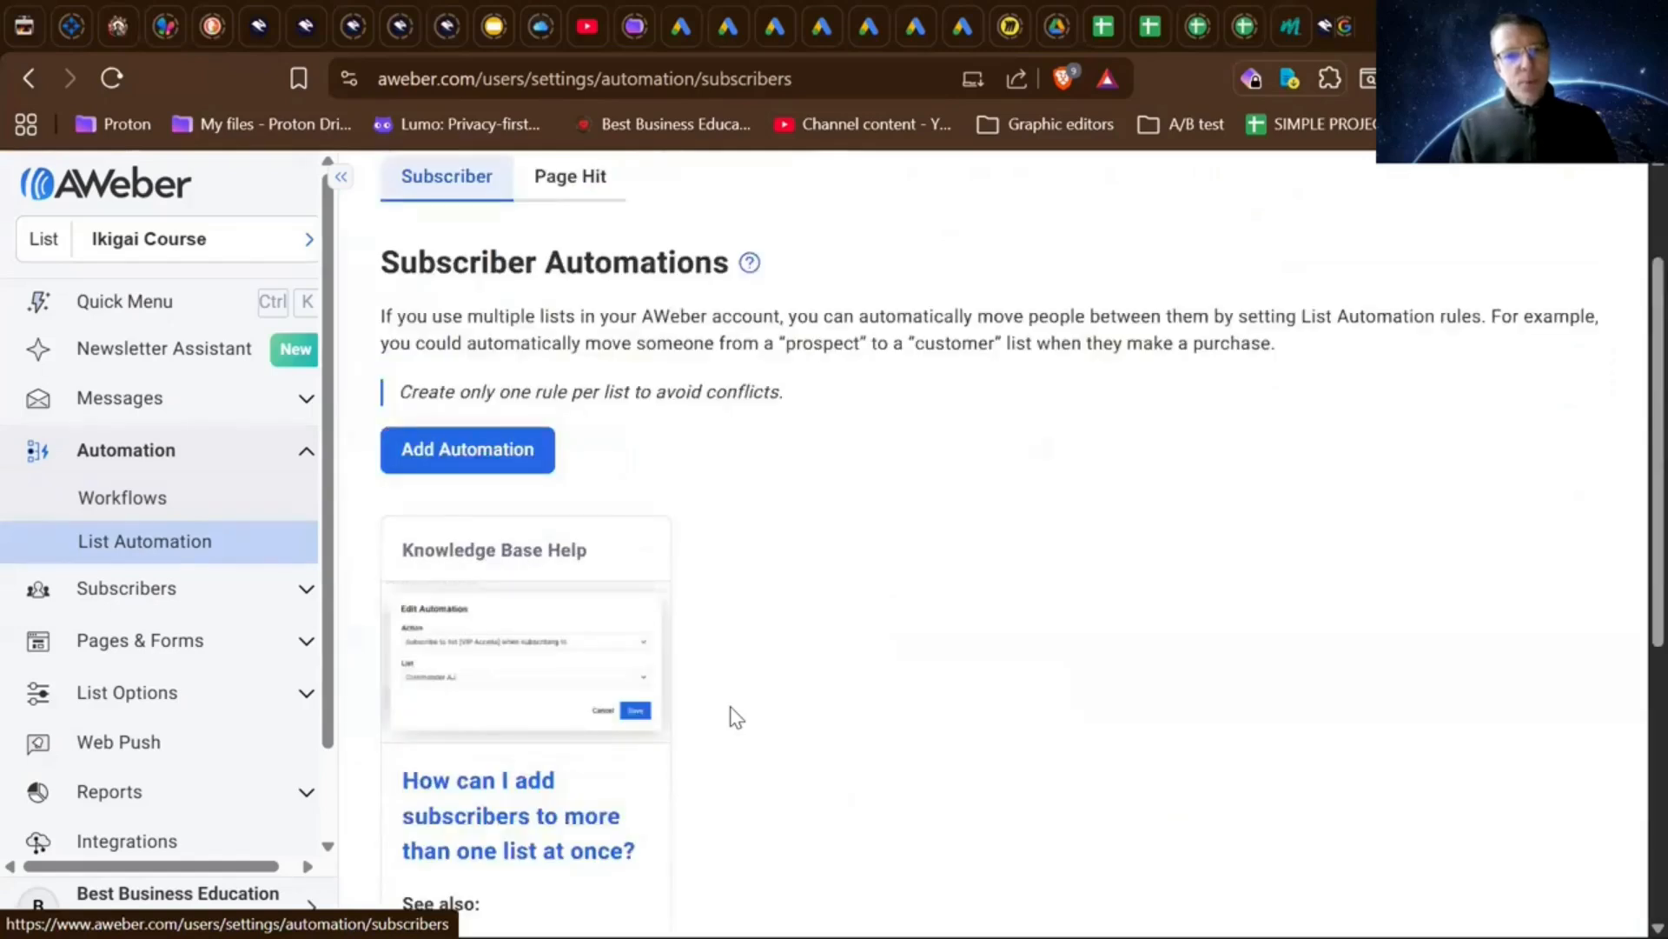
scroll(626, 504, "up", 4)
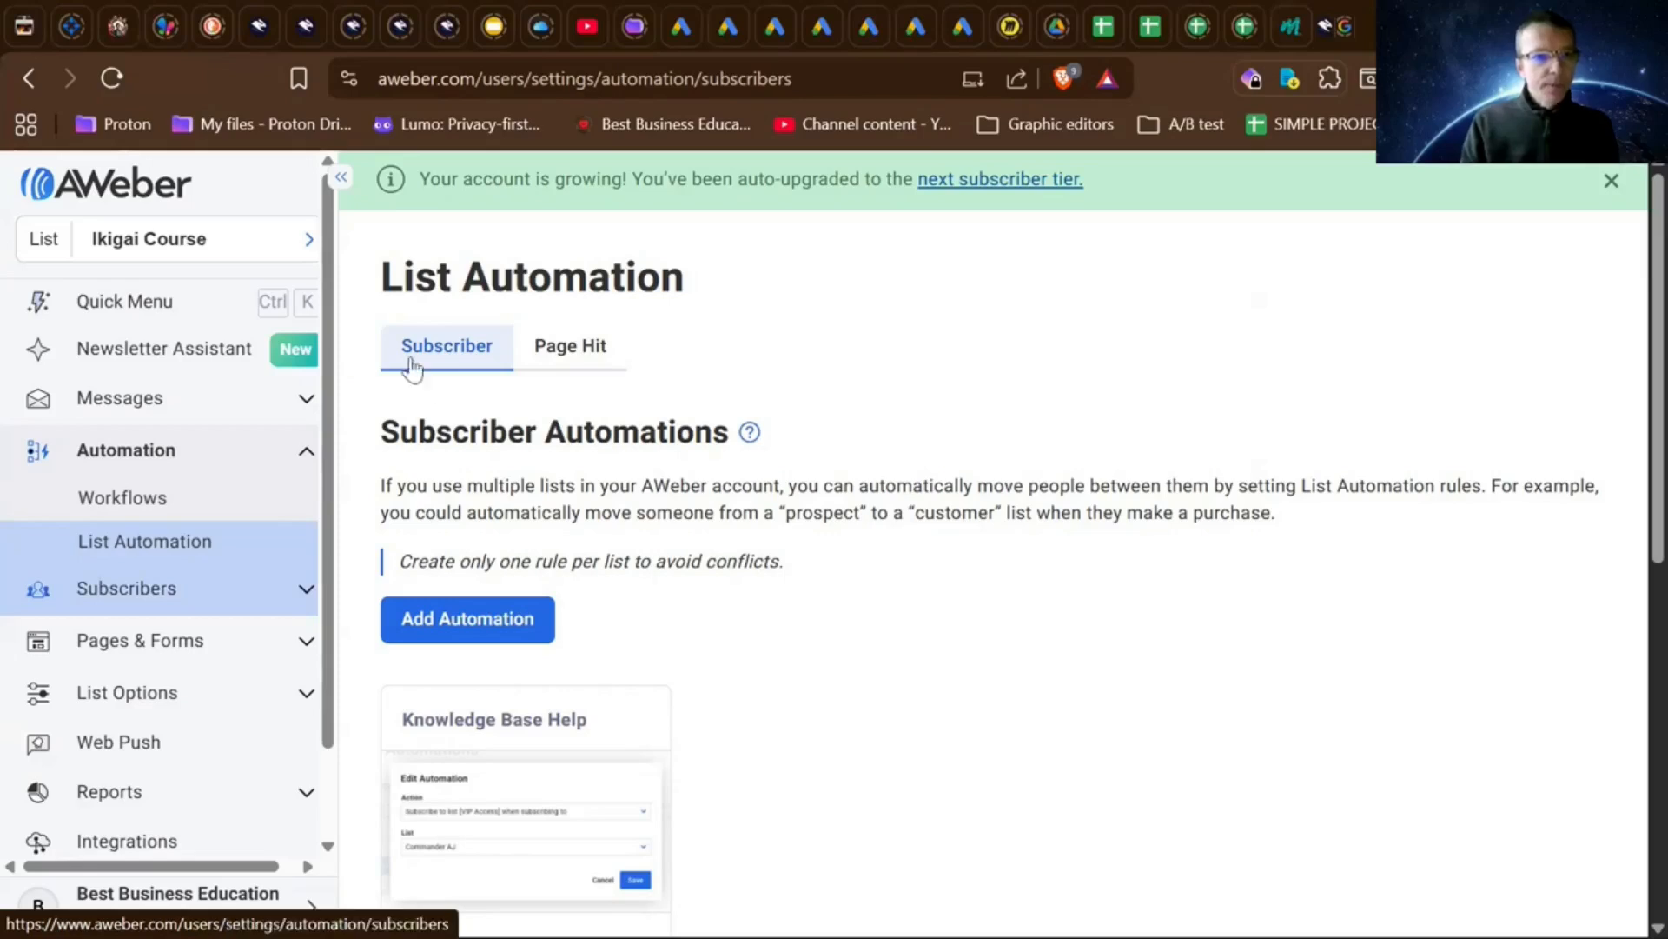
left_click(306, 251)
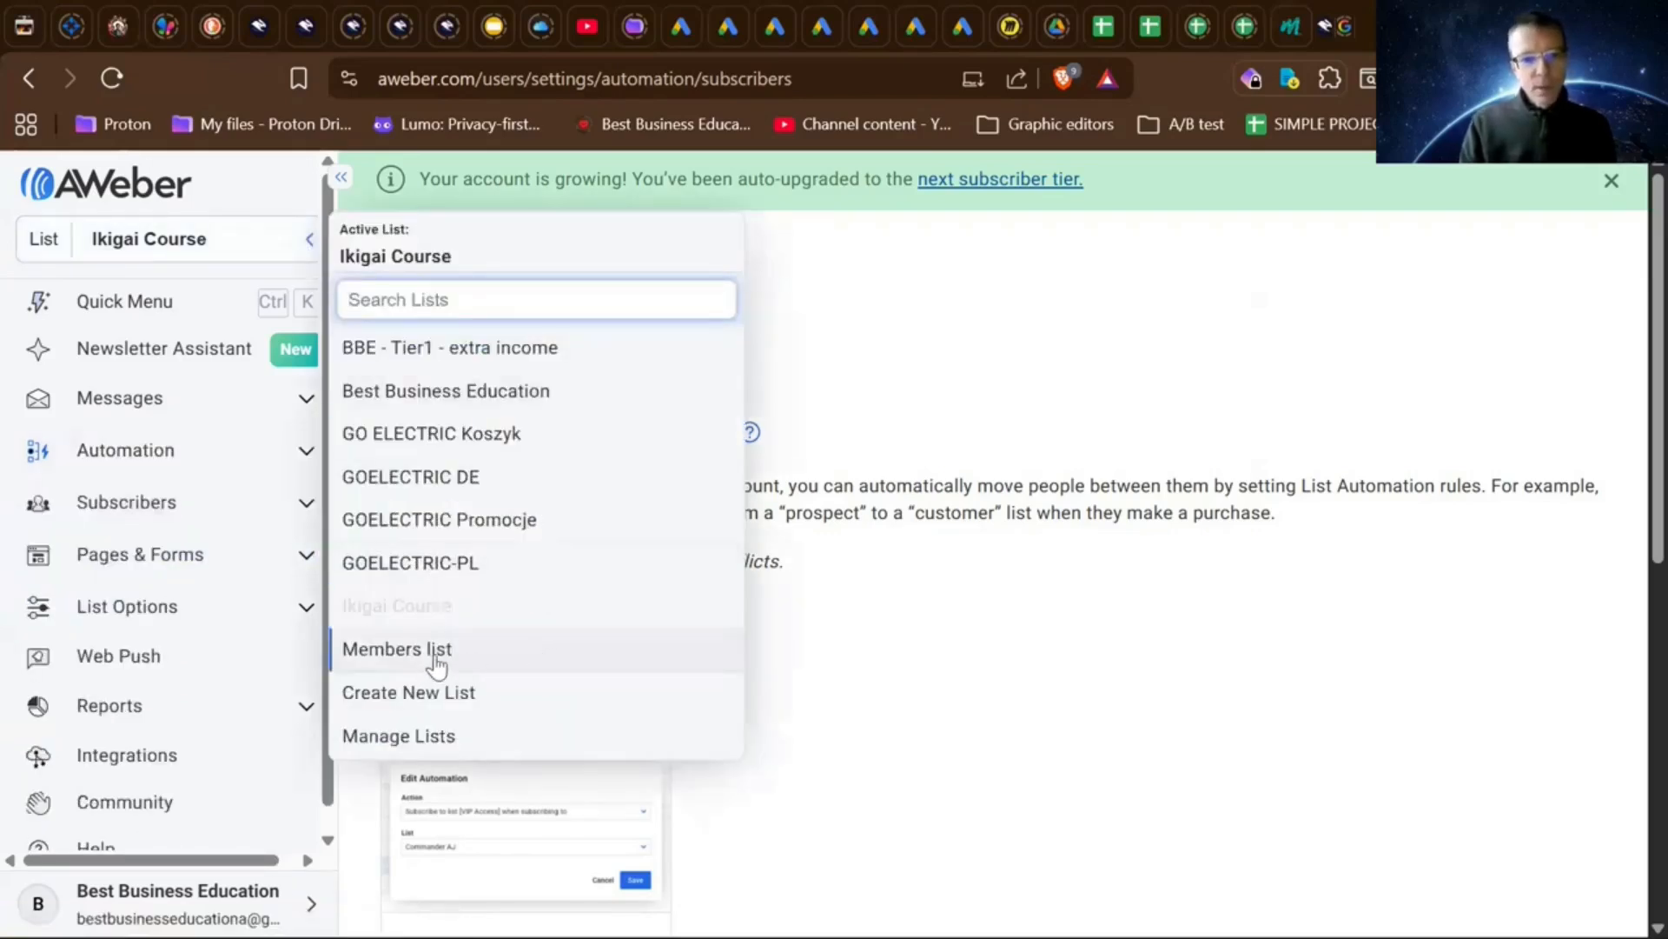
left_click(880, 627)
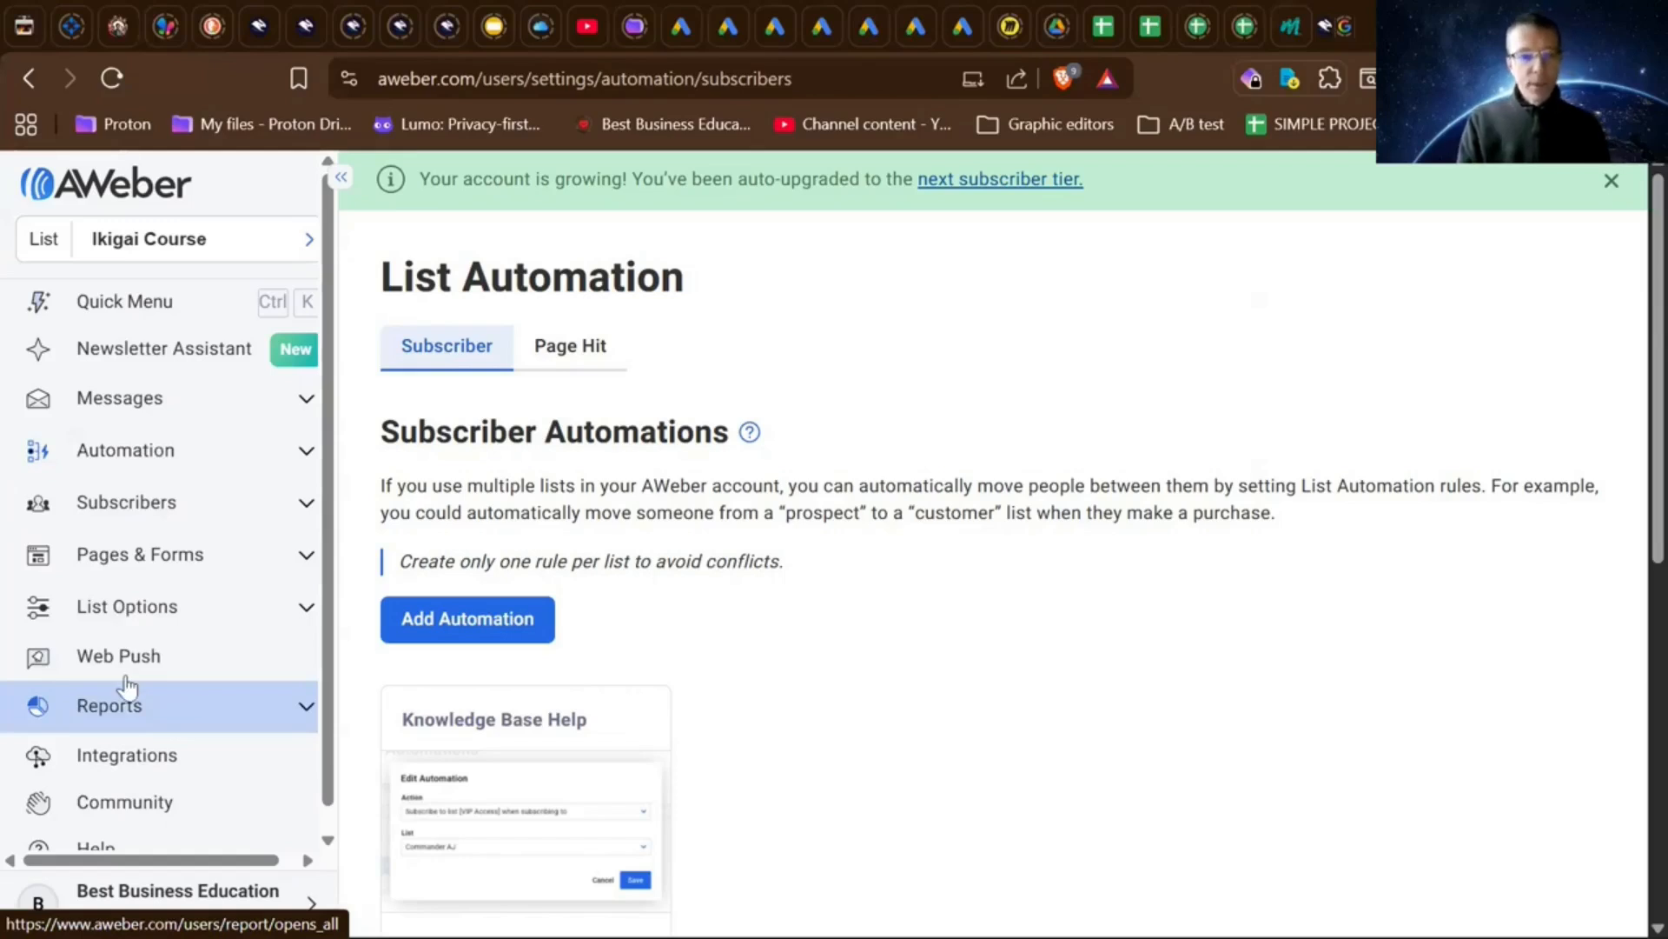
- Open Integrations and browse the catalogue of available third-party services, sorted by most popular
scroll(157, 743, "down", 1)
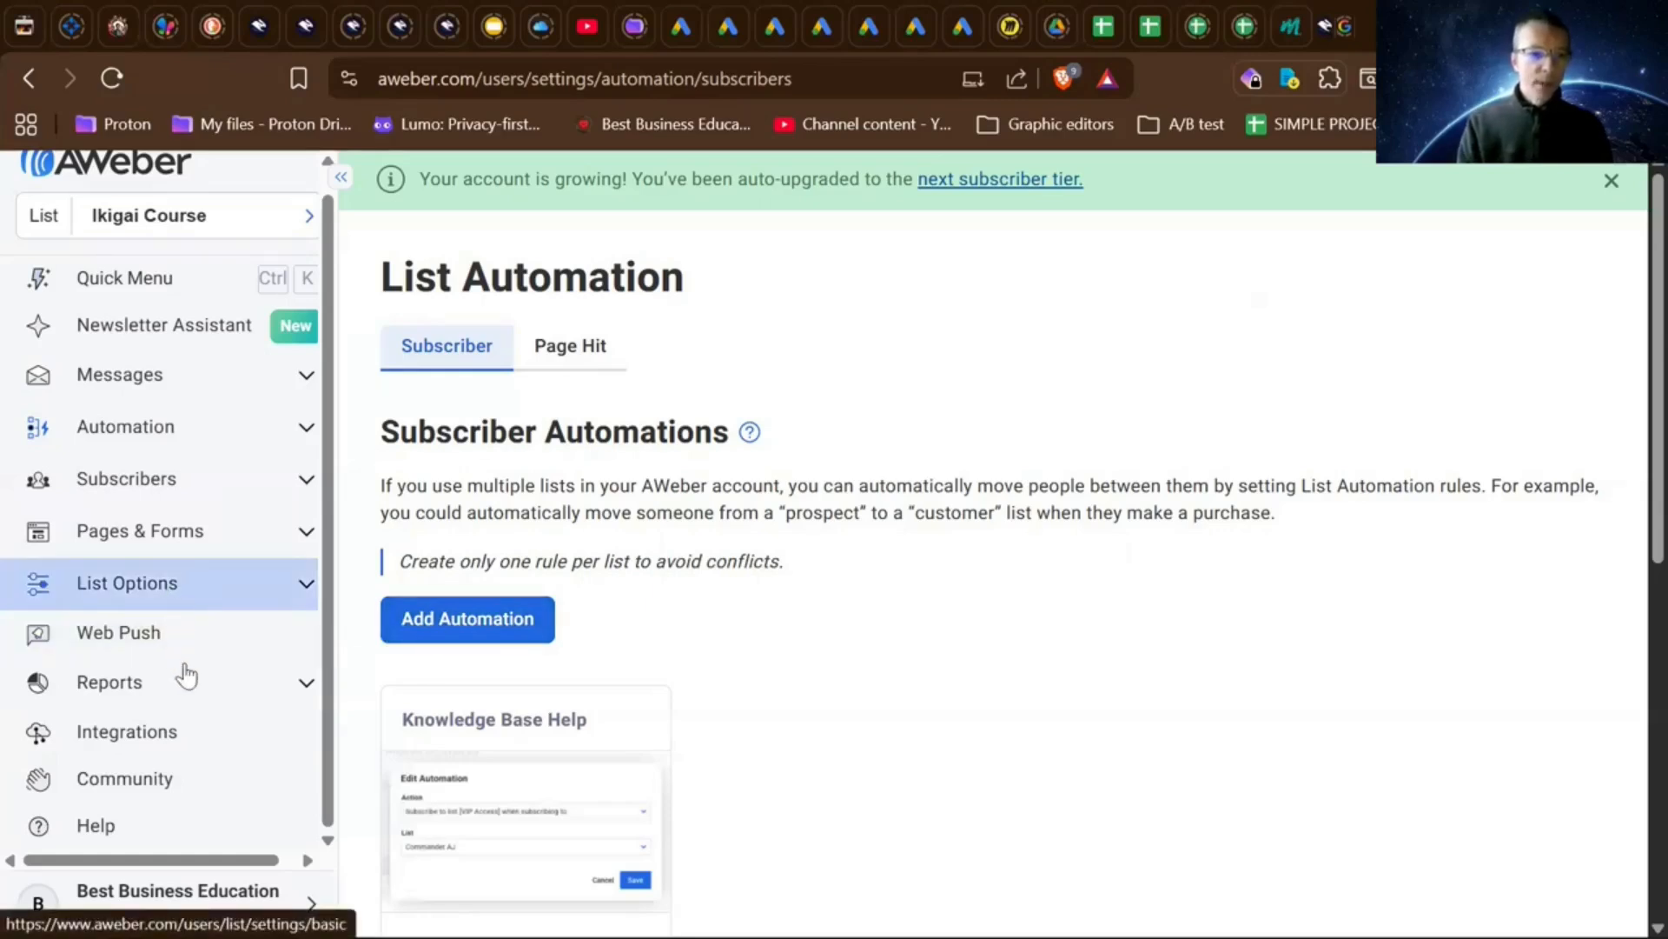
left_click(226, 737)
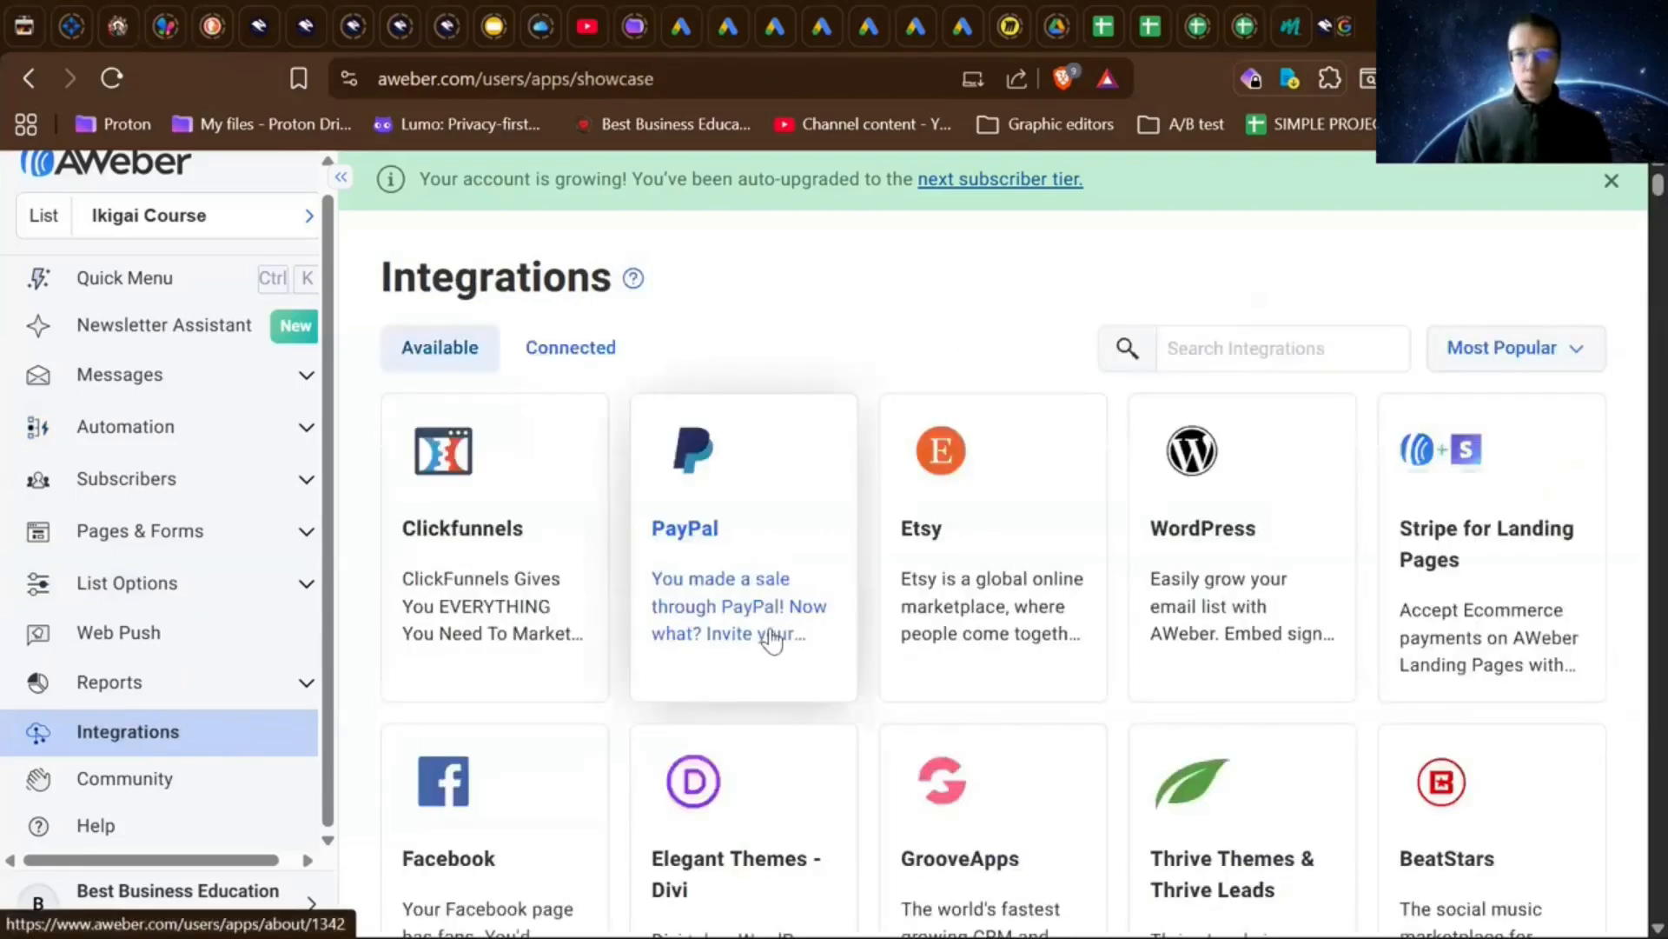
scroll(771, 639, "down", 1)
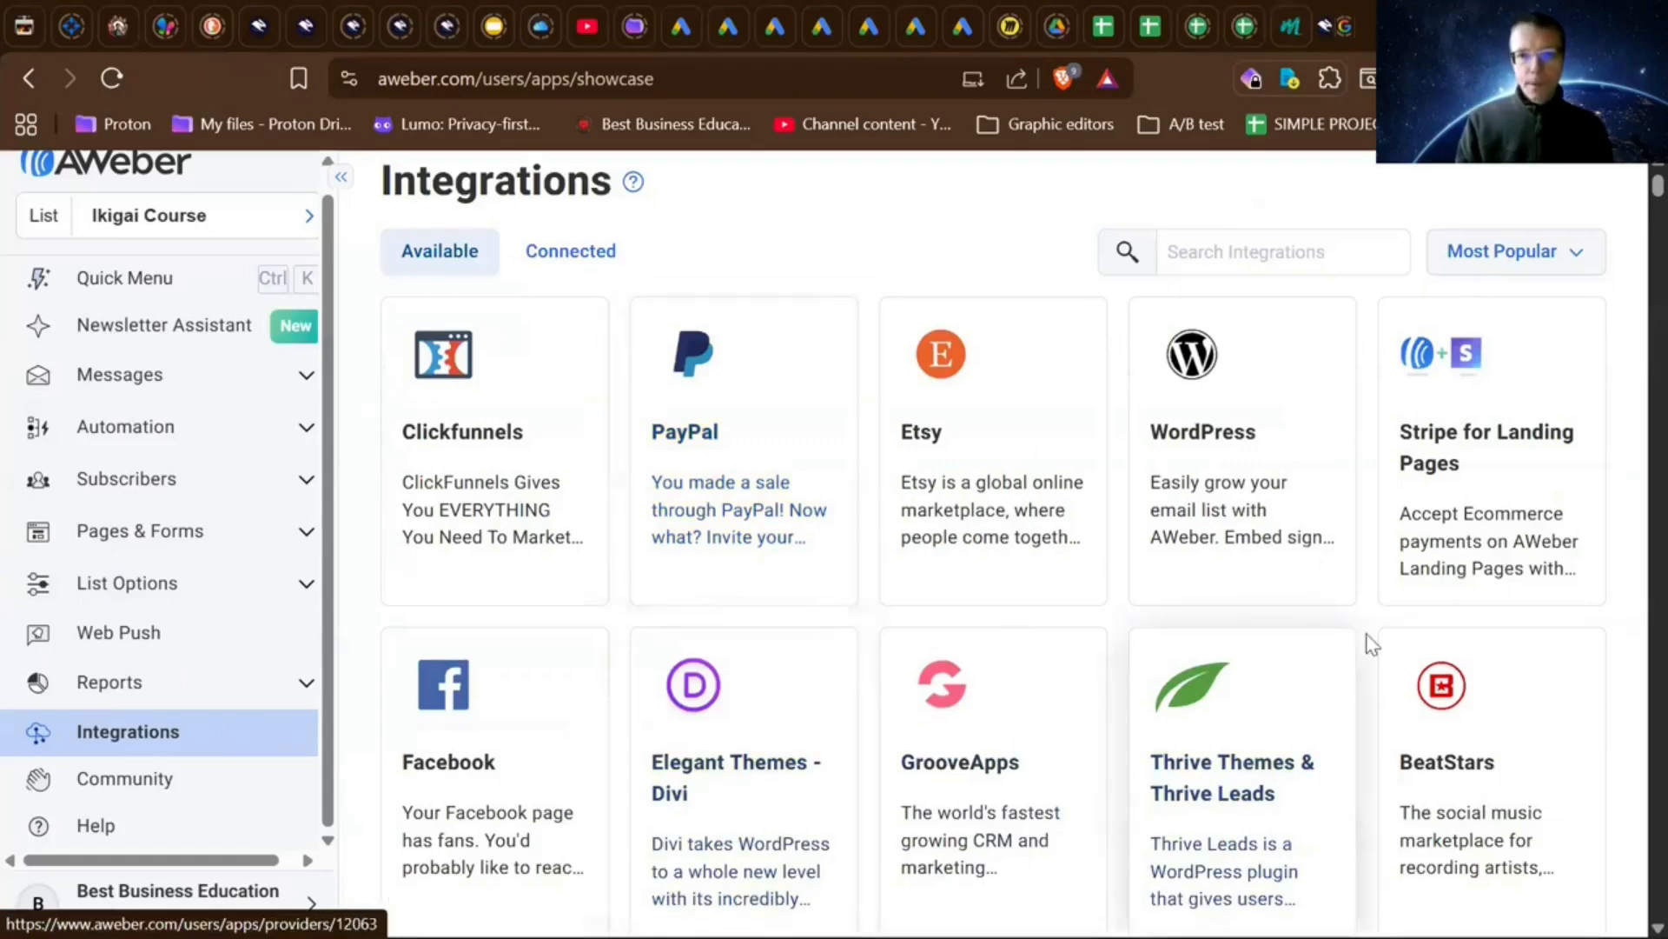
scroll(1366, 640, "down", 1)
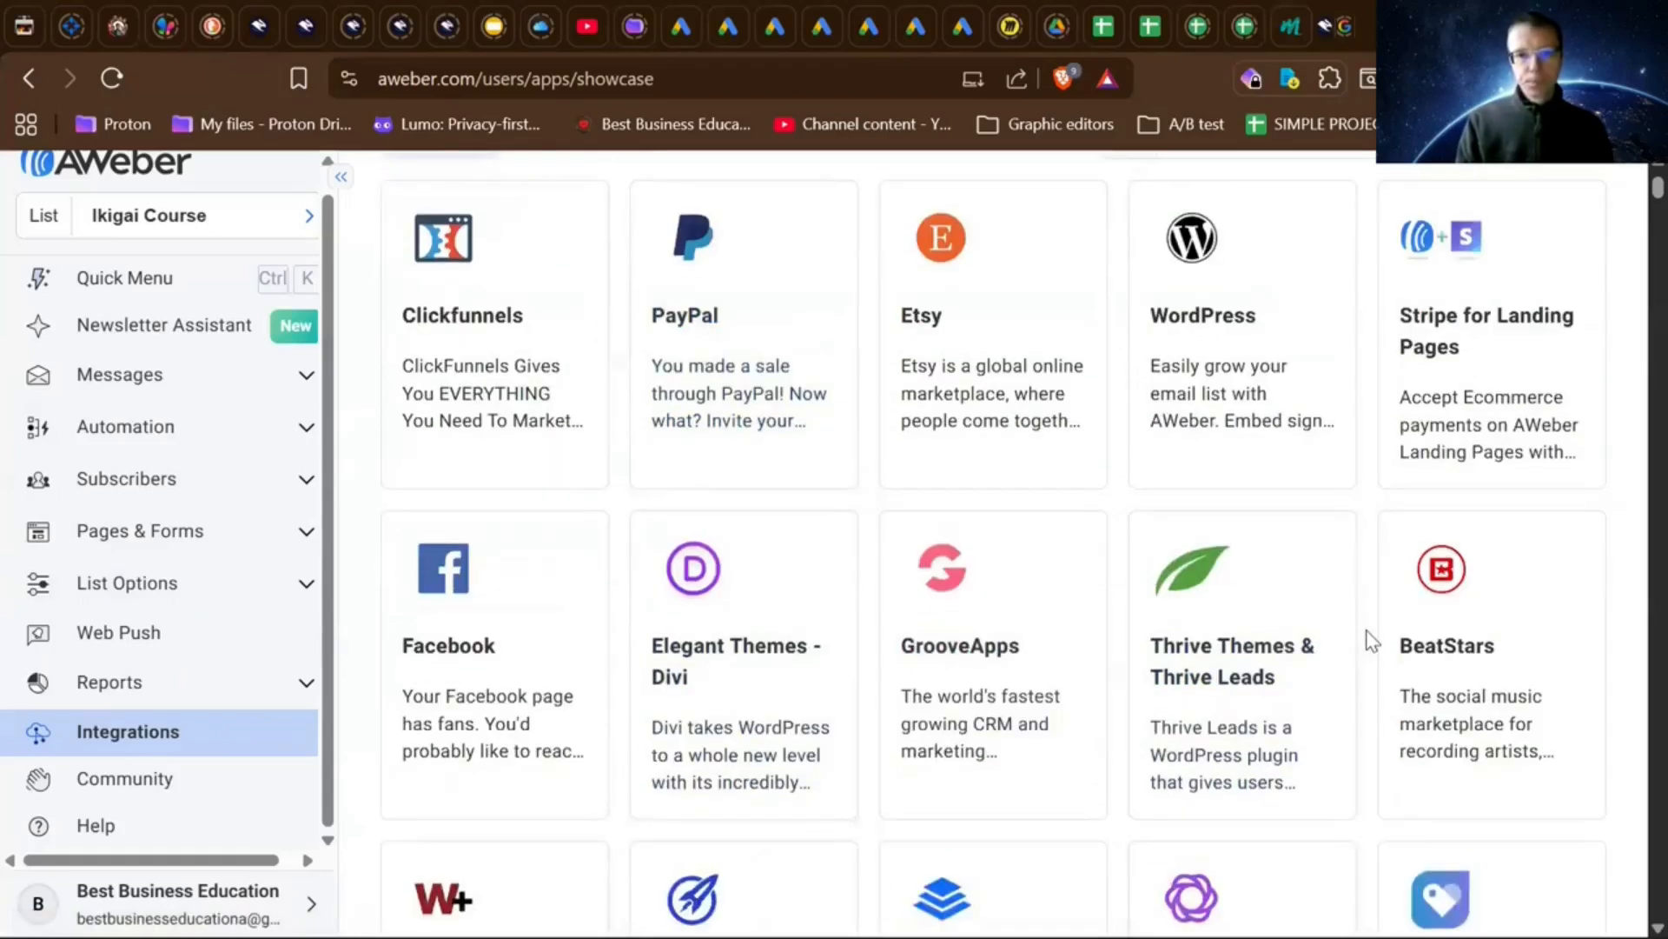
scroll(1372, 640, "down", 5)
scroll(1372, 641, "down", 5)
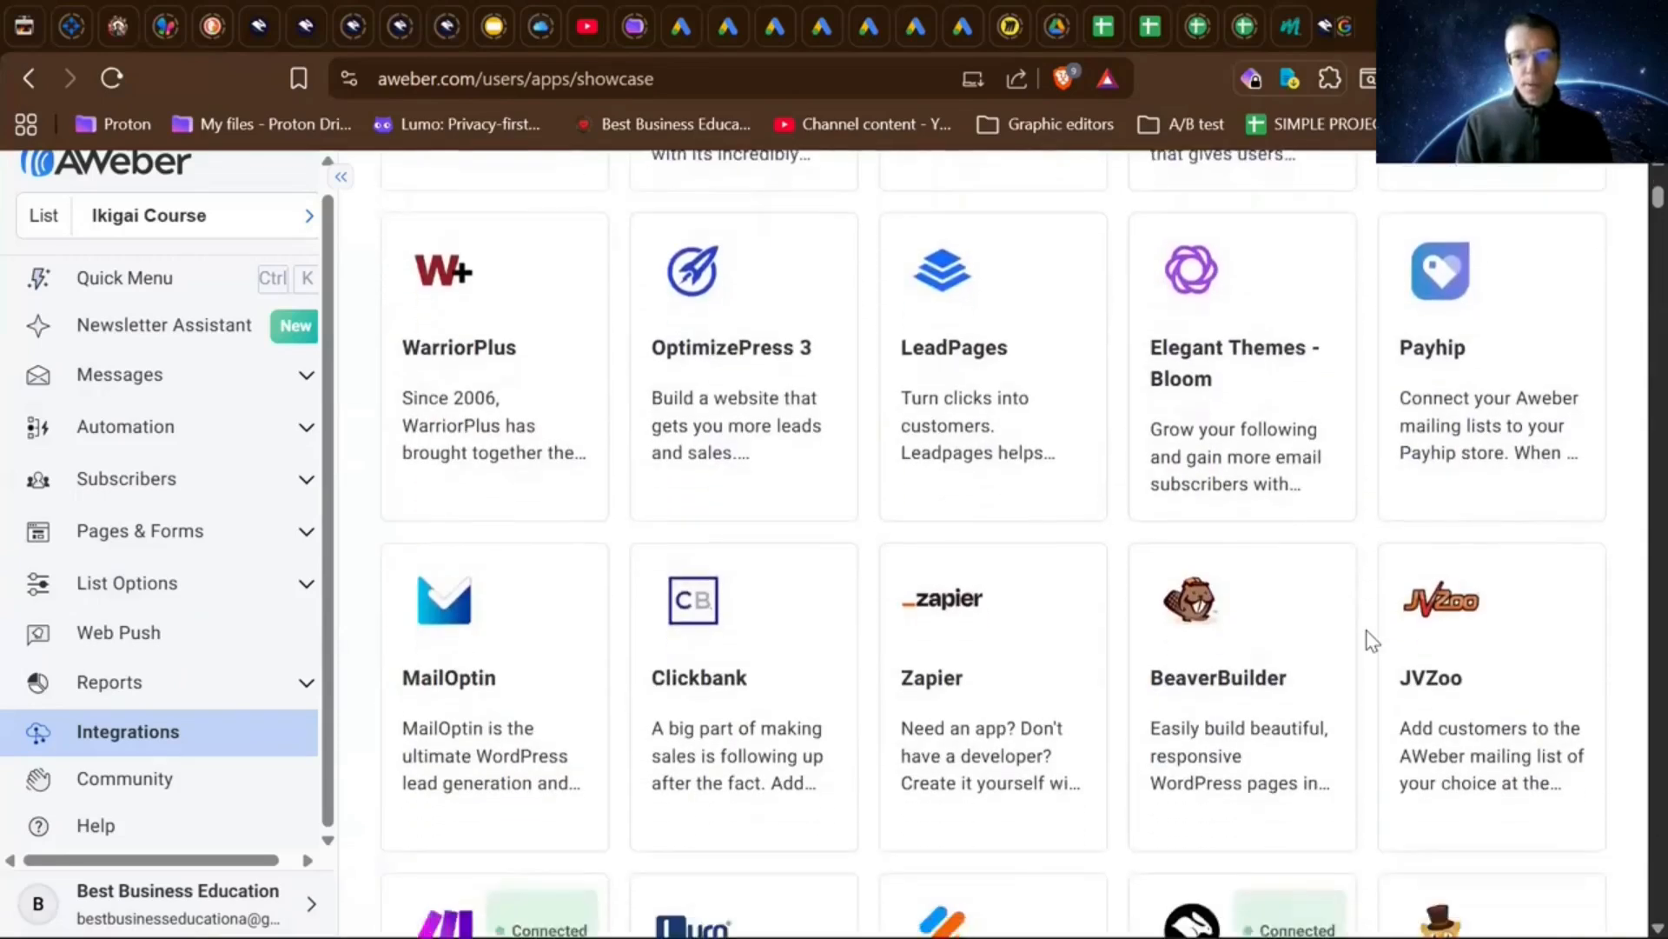
scroll(1371, 640, "down", 1)
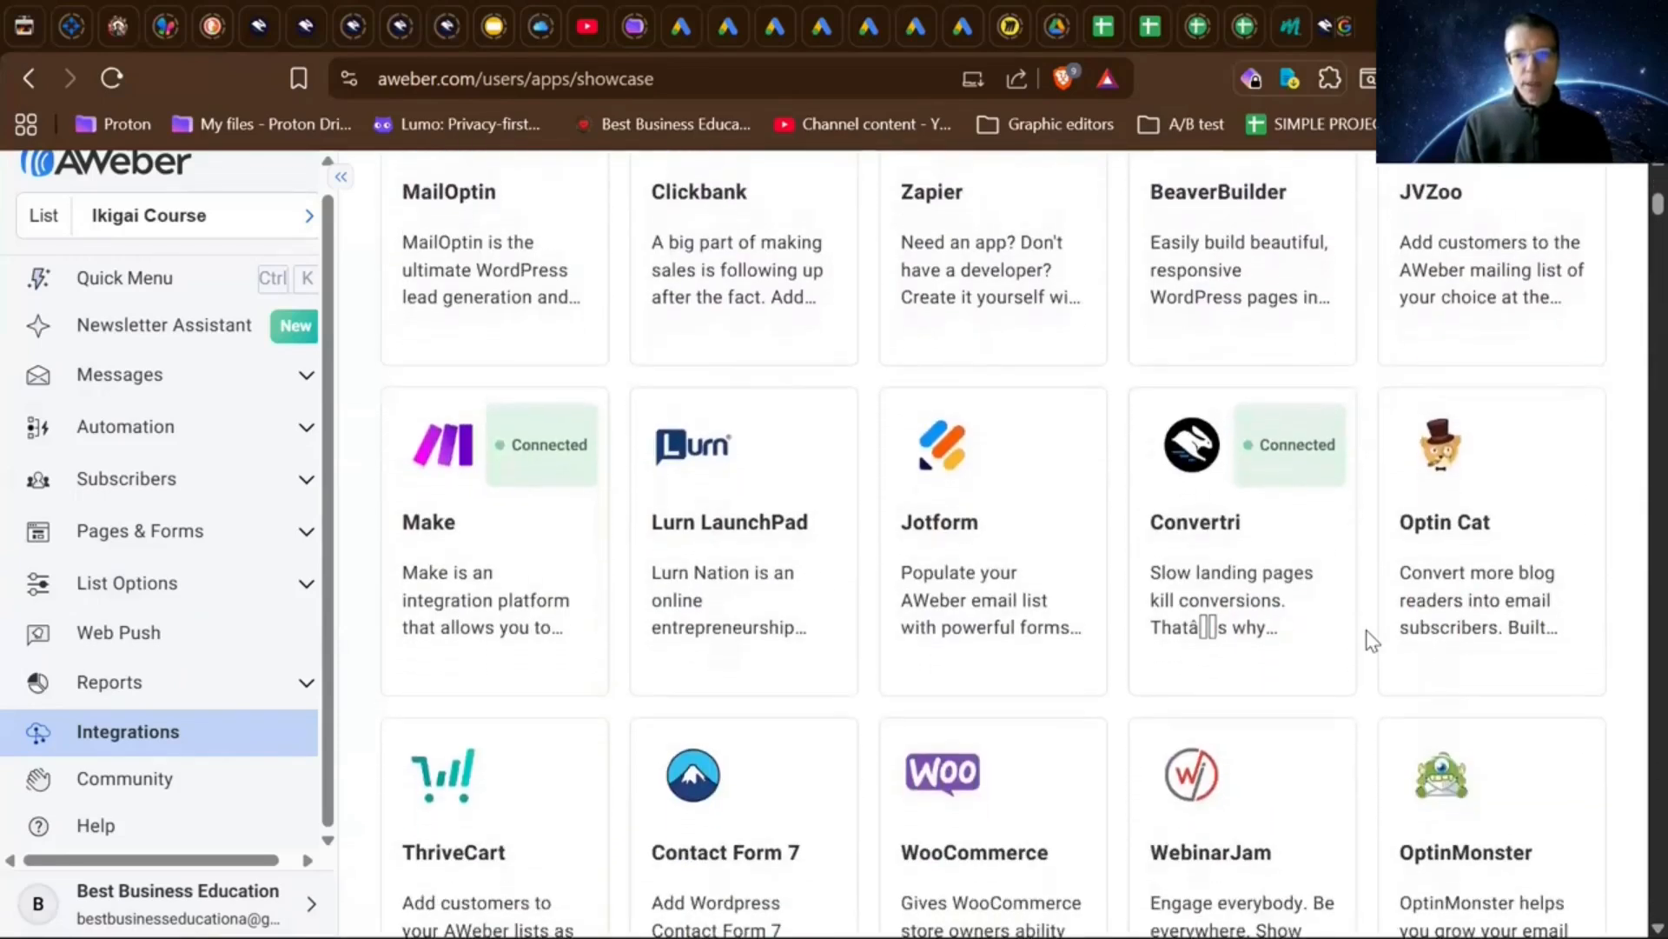
scroll(1372, 640, "down", 1)
scroll(1371, 640, "up", 1)
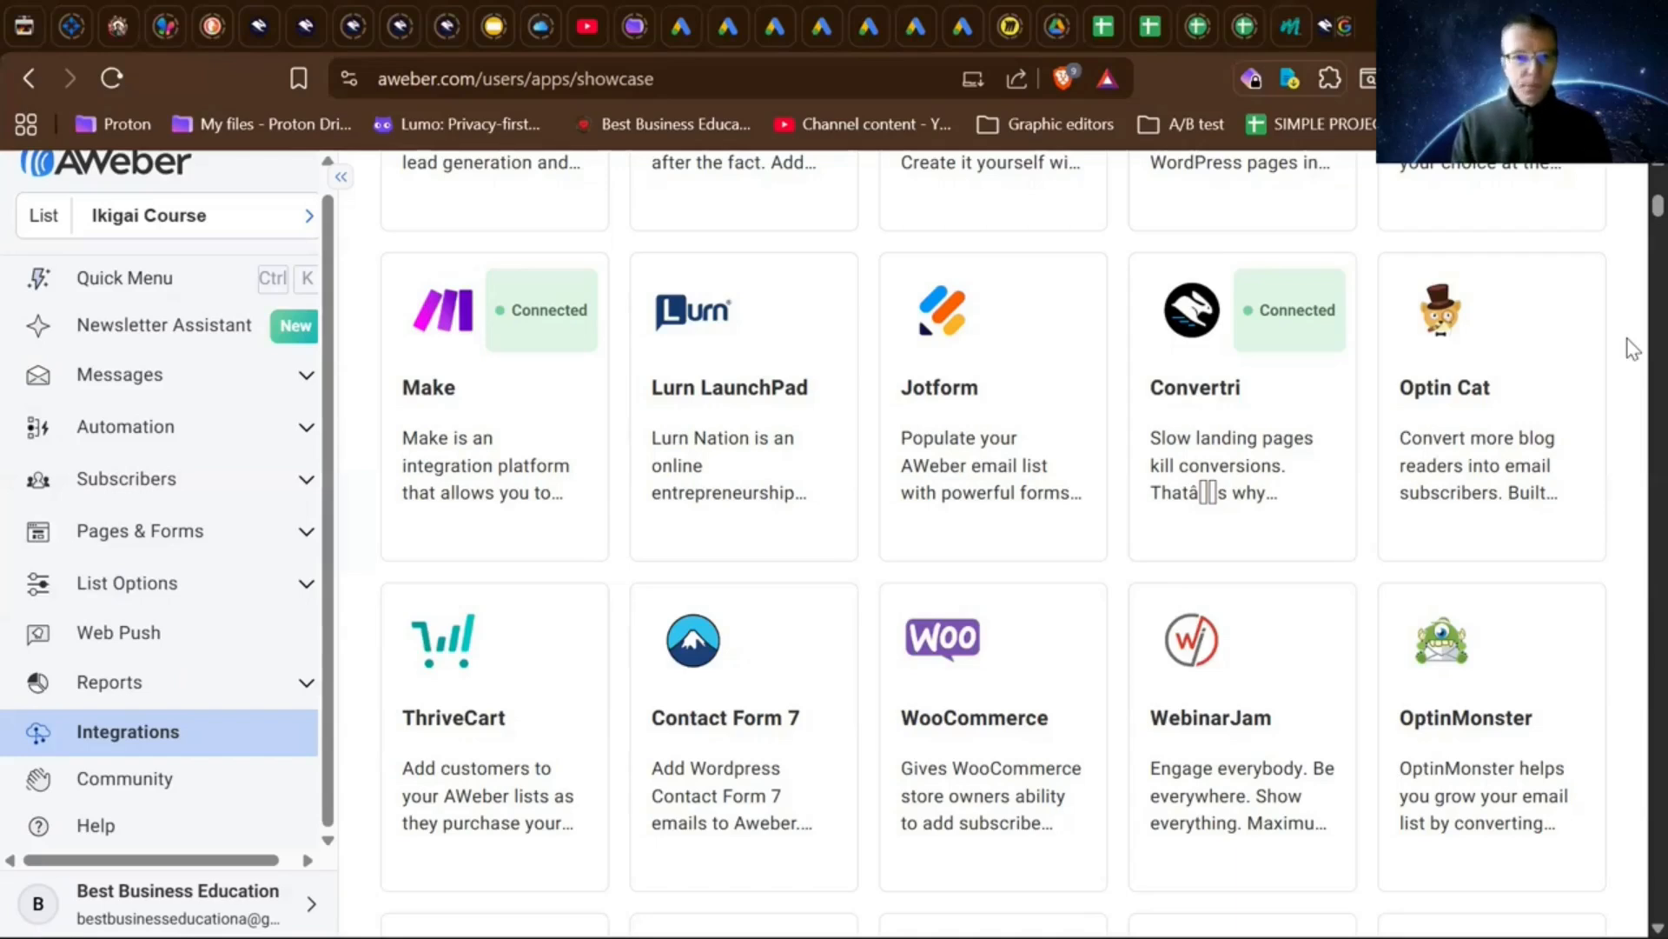
scroll(1627, 347, "down", 1)
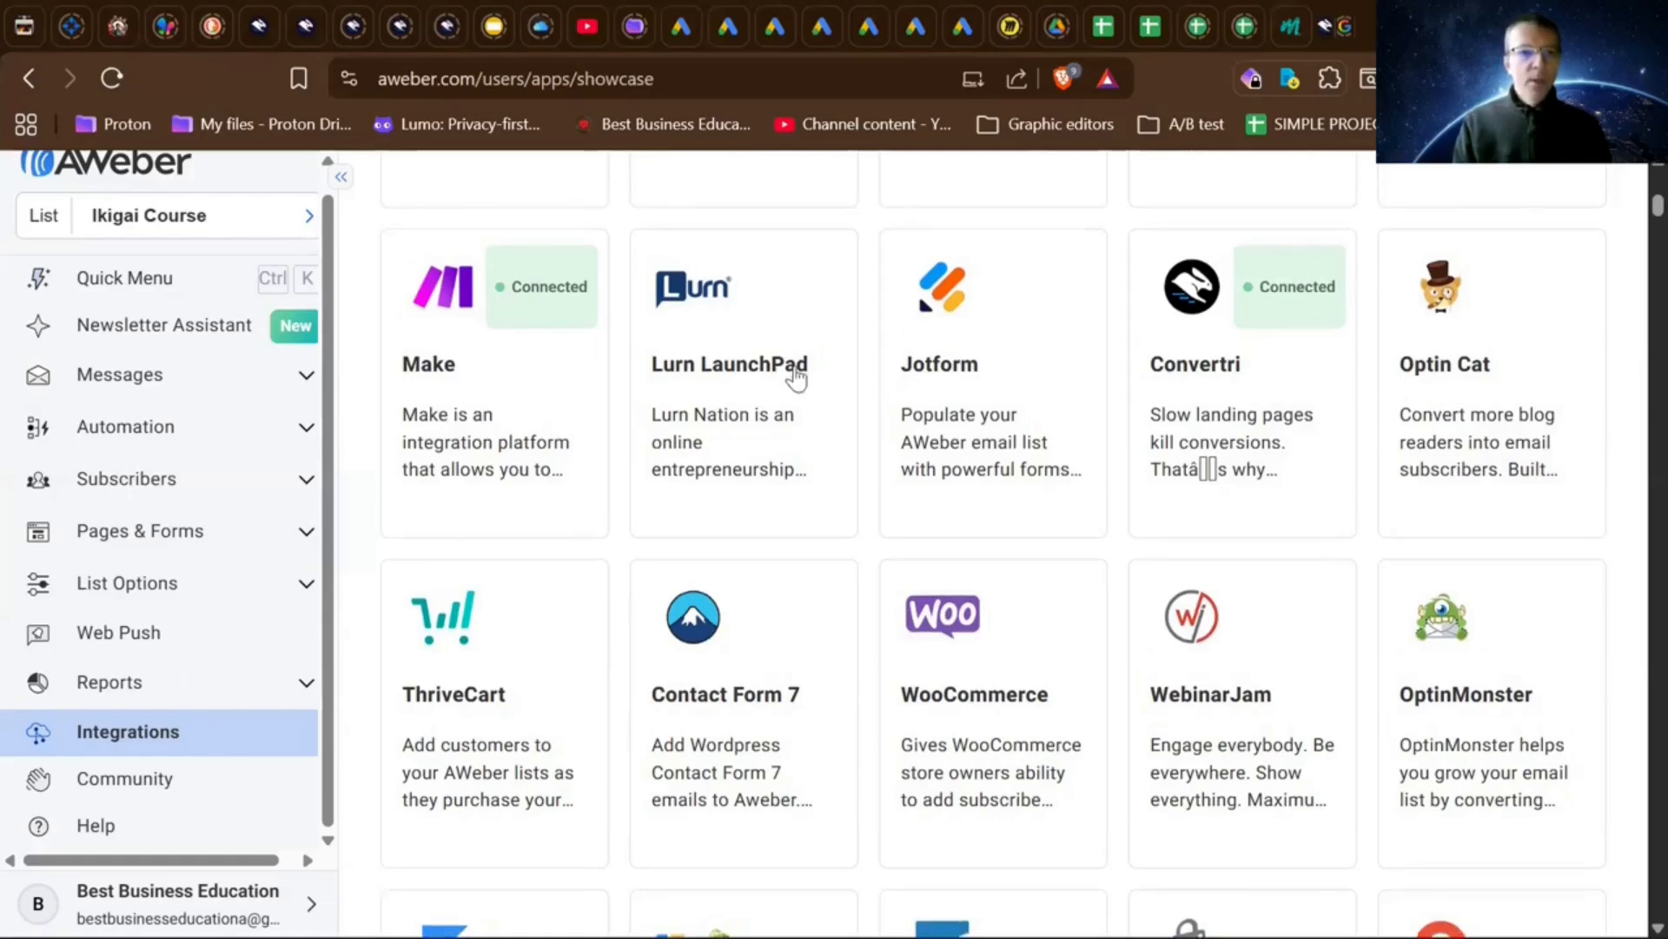
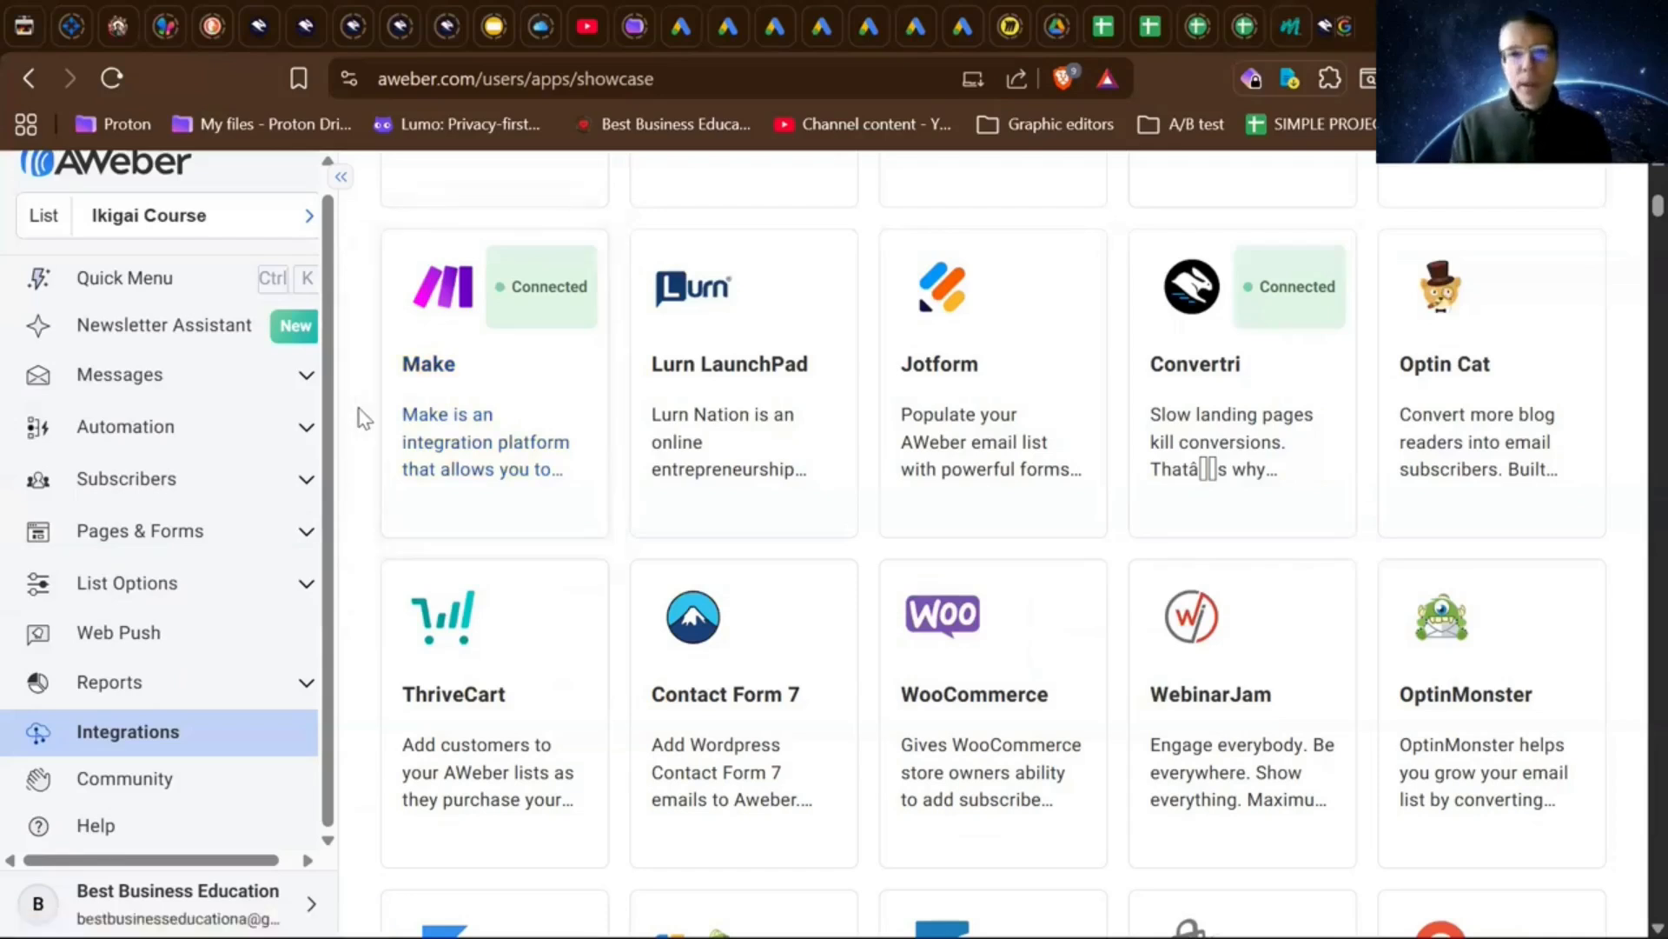
scroll(364, 419, "down", 1)
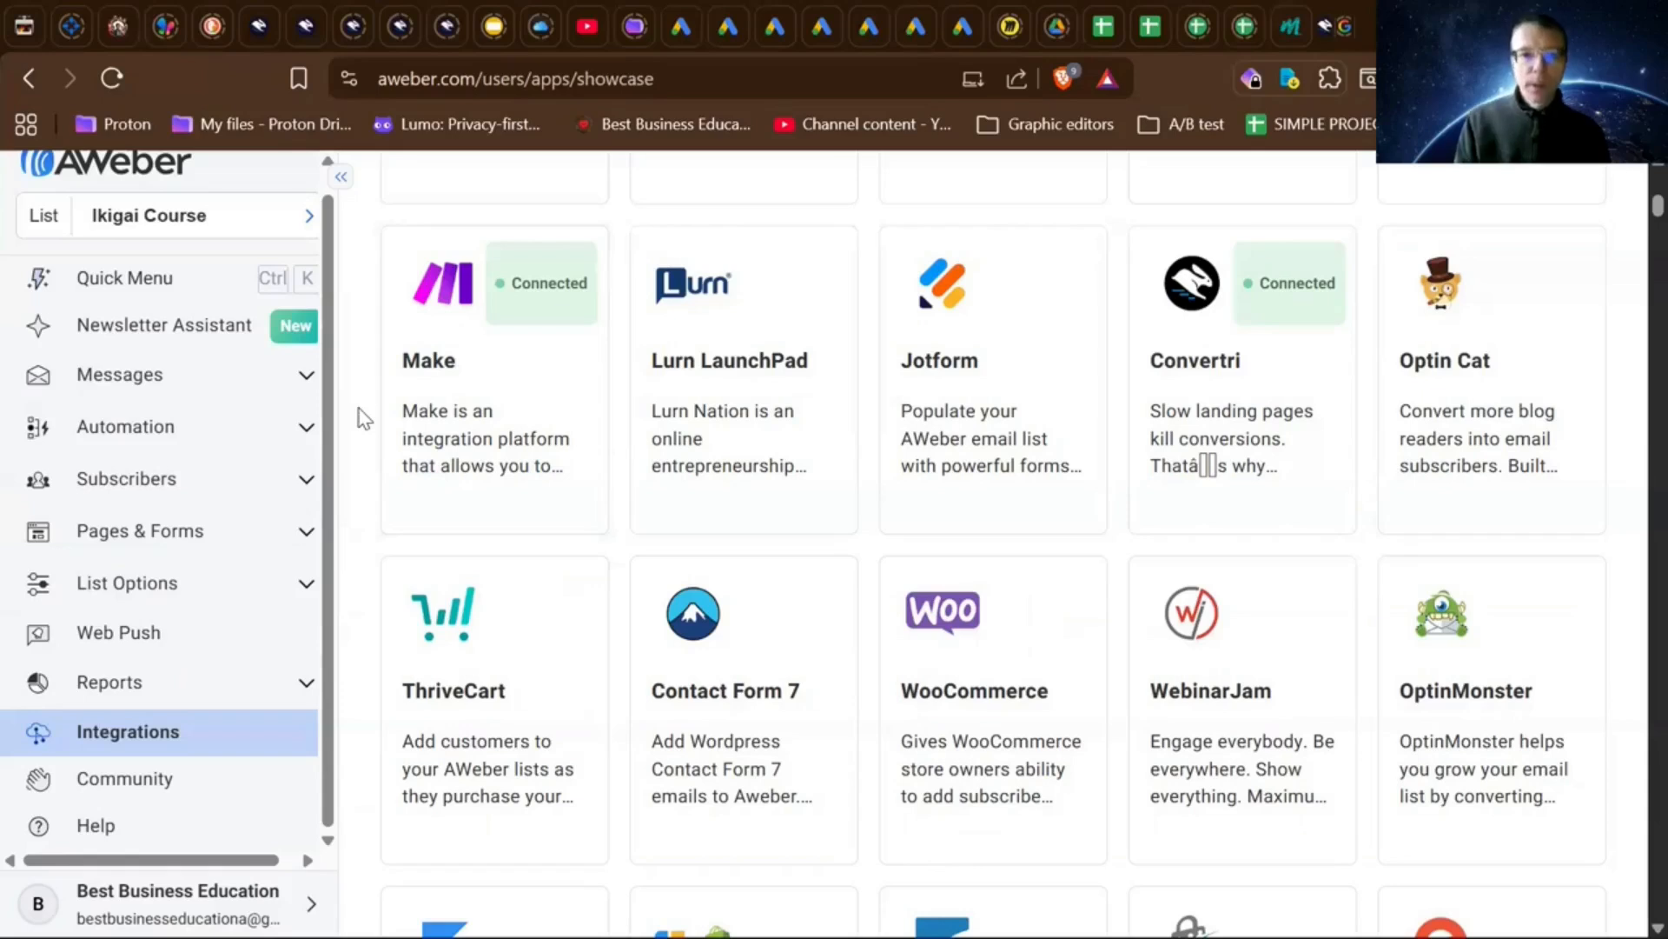
scroll(364, 419, "down", 2)
scroll(364, 419, "down", 8)
scroll(364, 419, "down", 3)
scroll(365, 415, "down", 5)
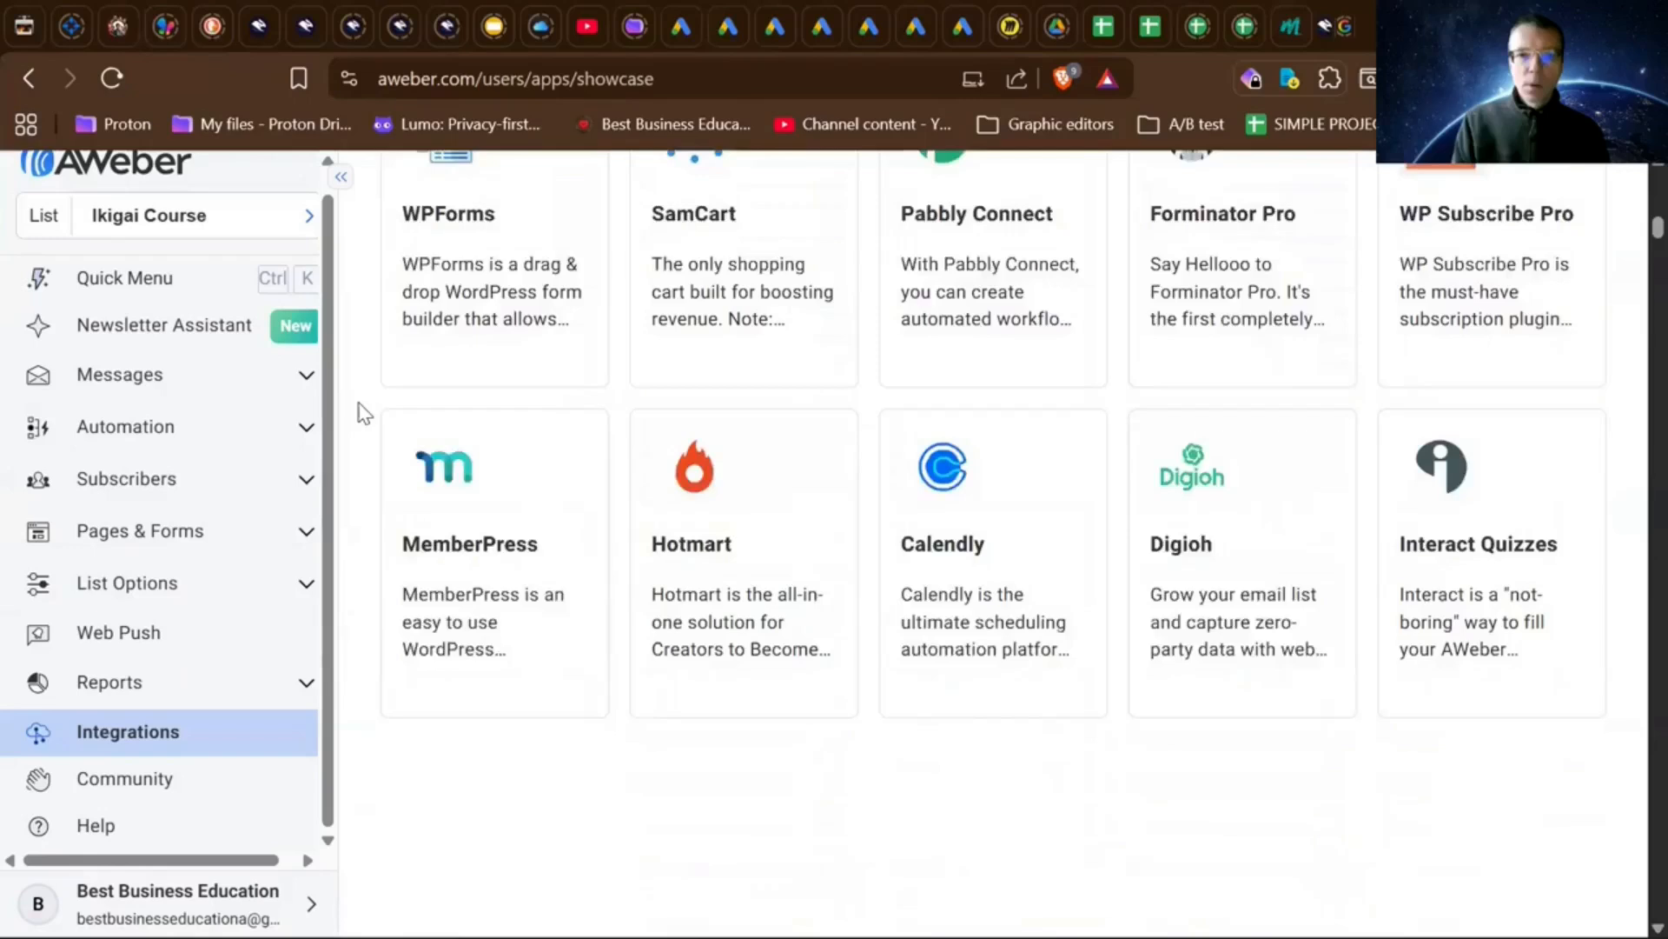
scroll(364, 411, "down", 20)
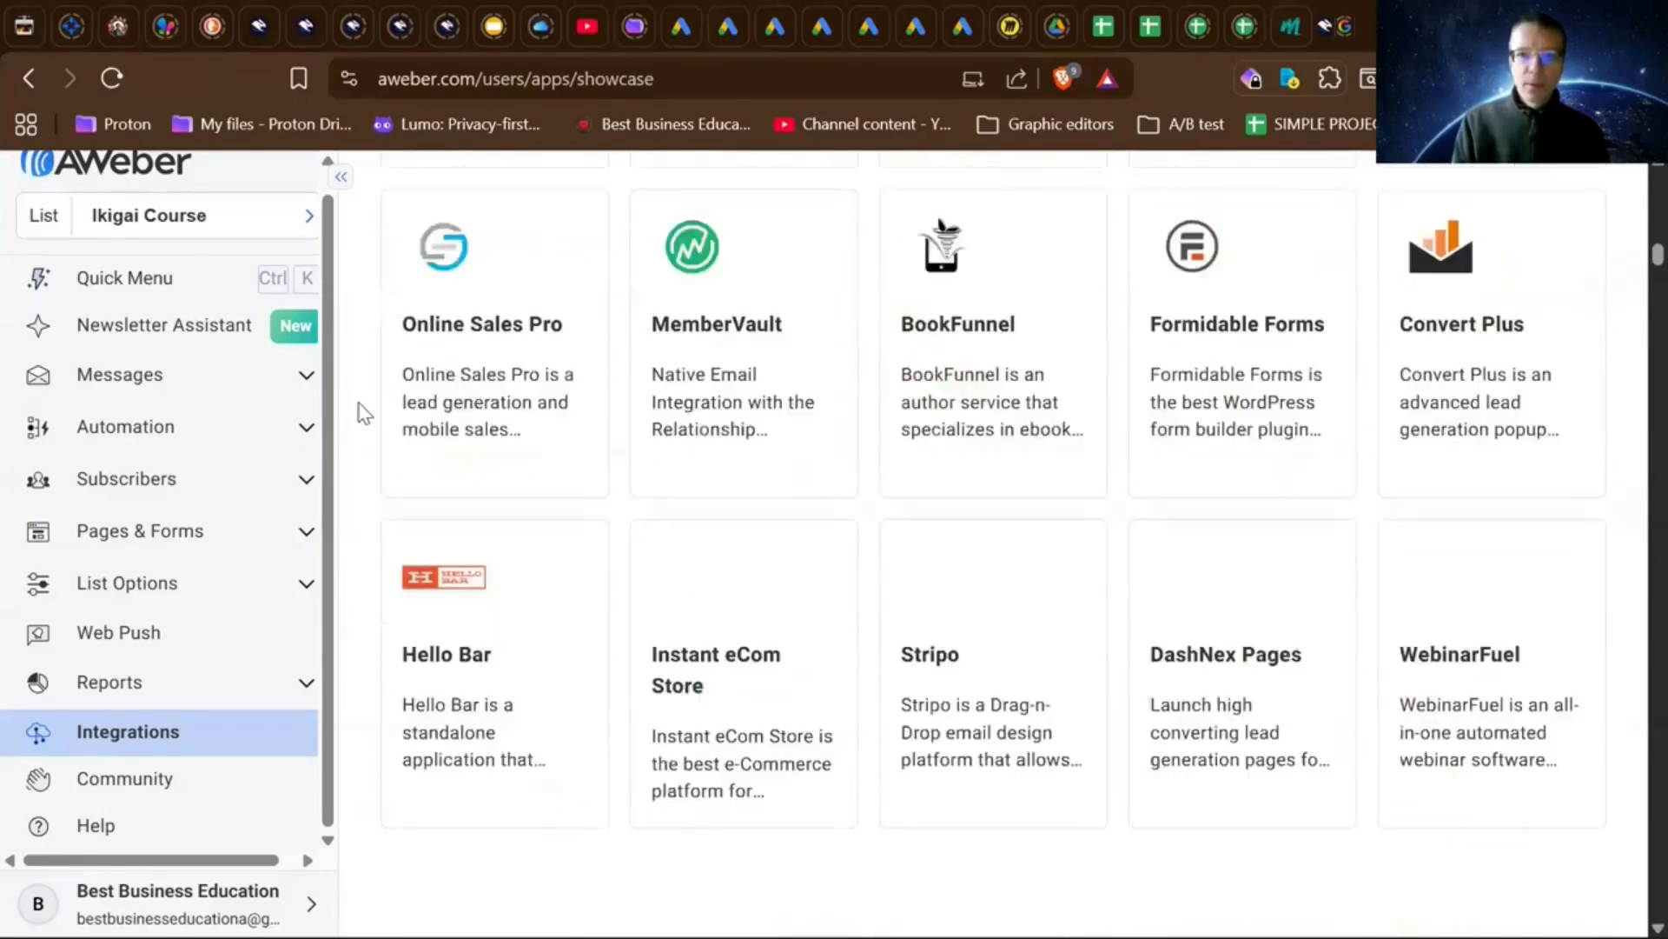
scroll(364, 413, "down", 20)
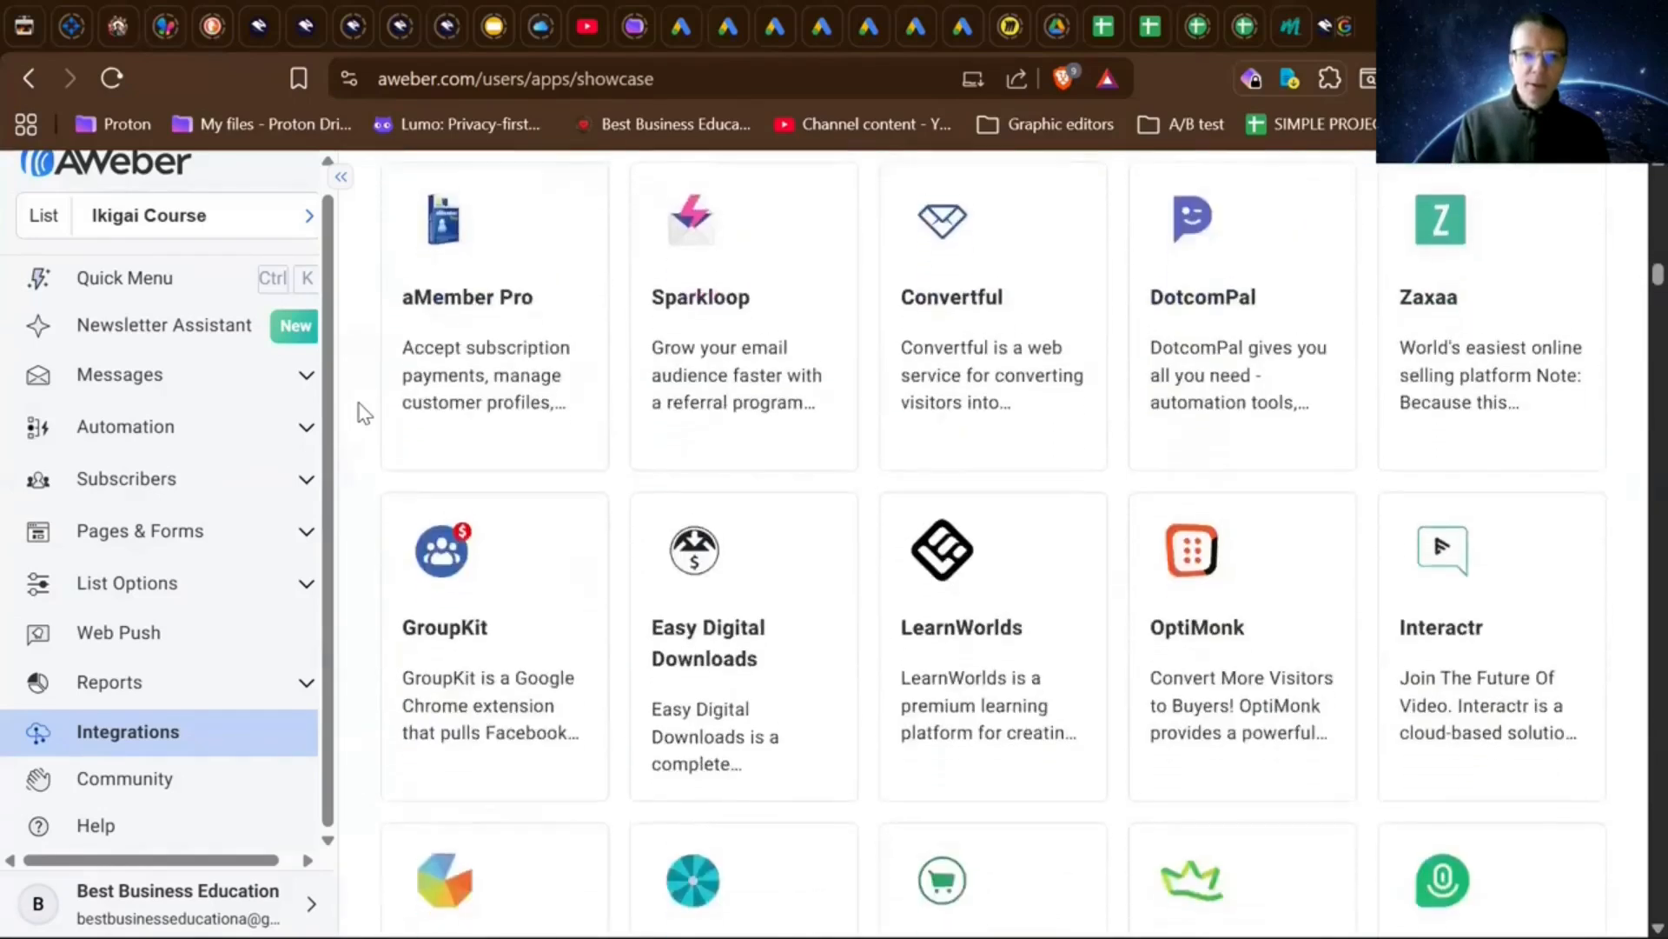
scroll(364, 414, "down", 15)
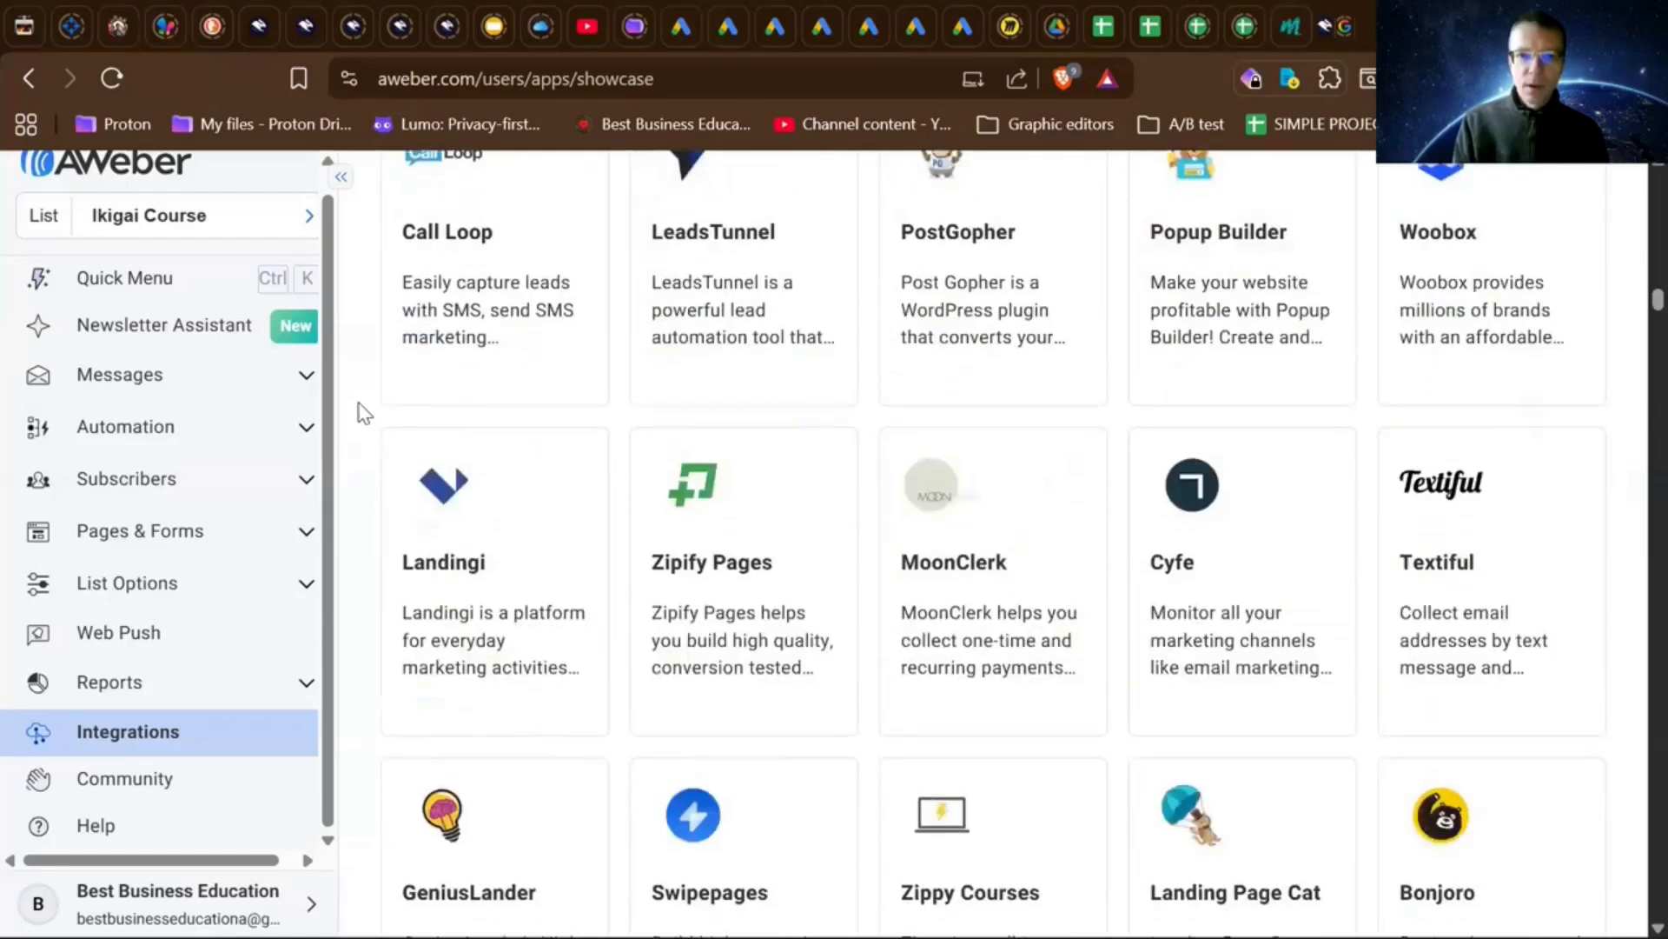
- Look through the rest of the integrations catalogue, down to the last services at the end of the alphabetical entries
scroll(364, 414, "down", 20)
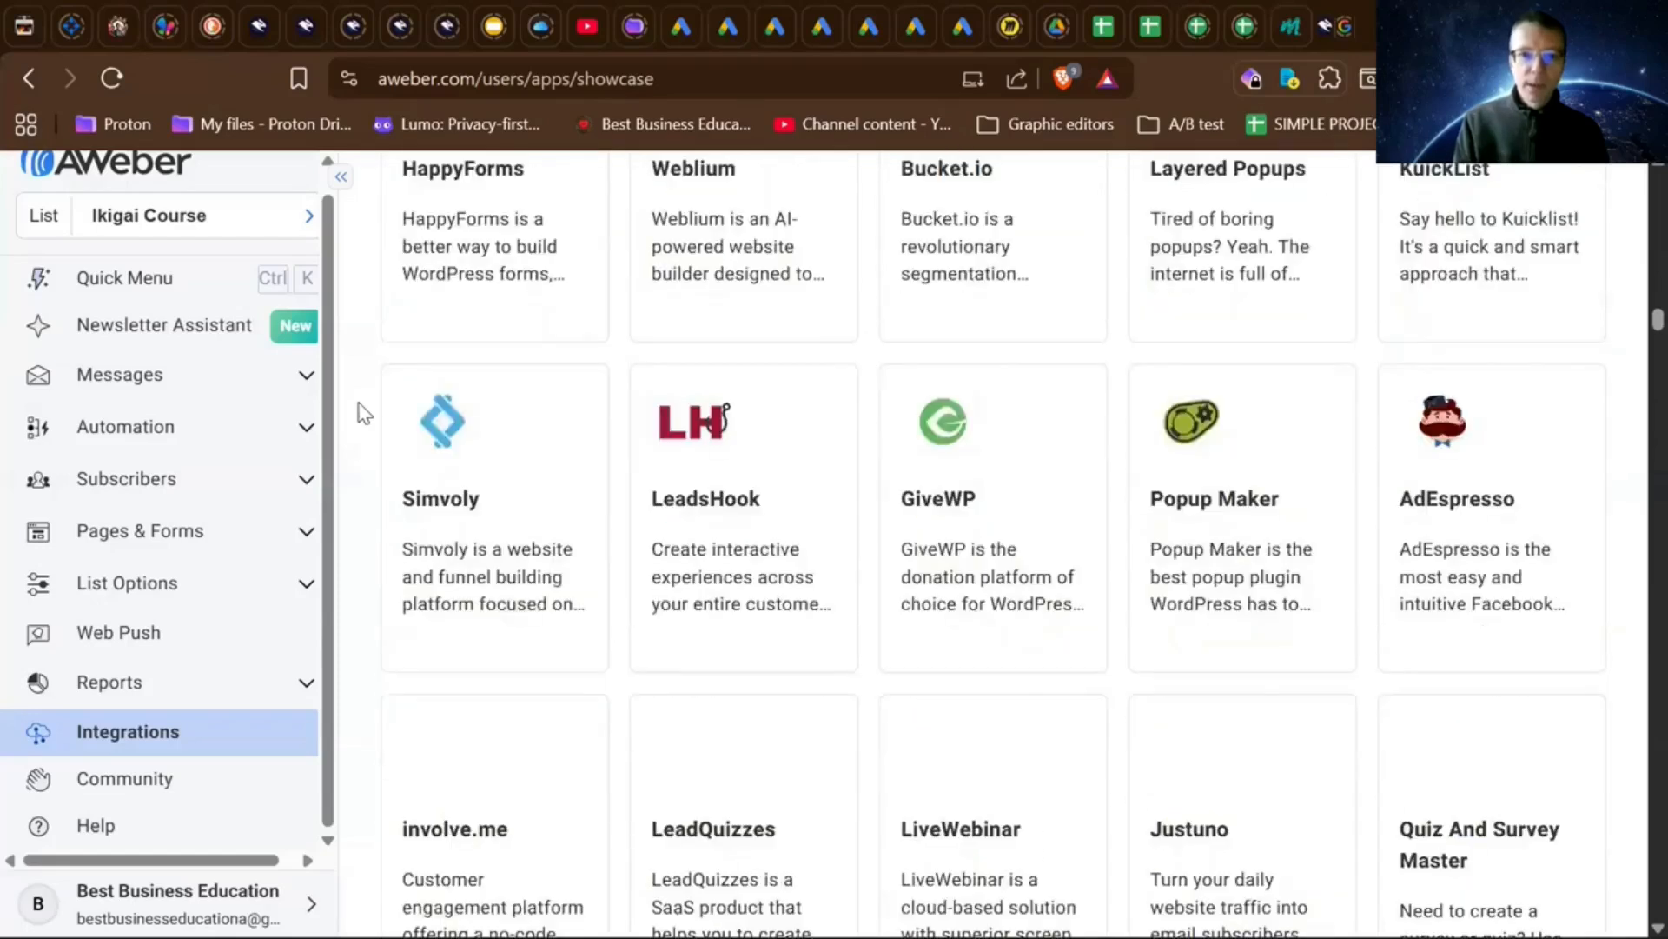
scroll(364, 414, "down", 16)
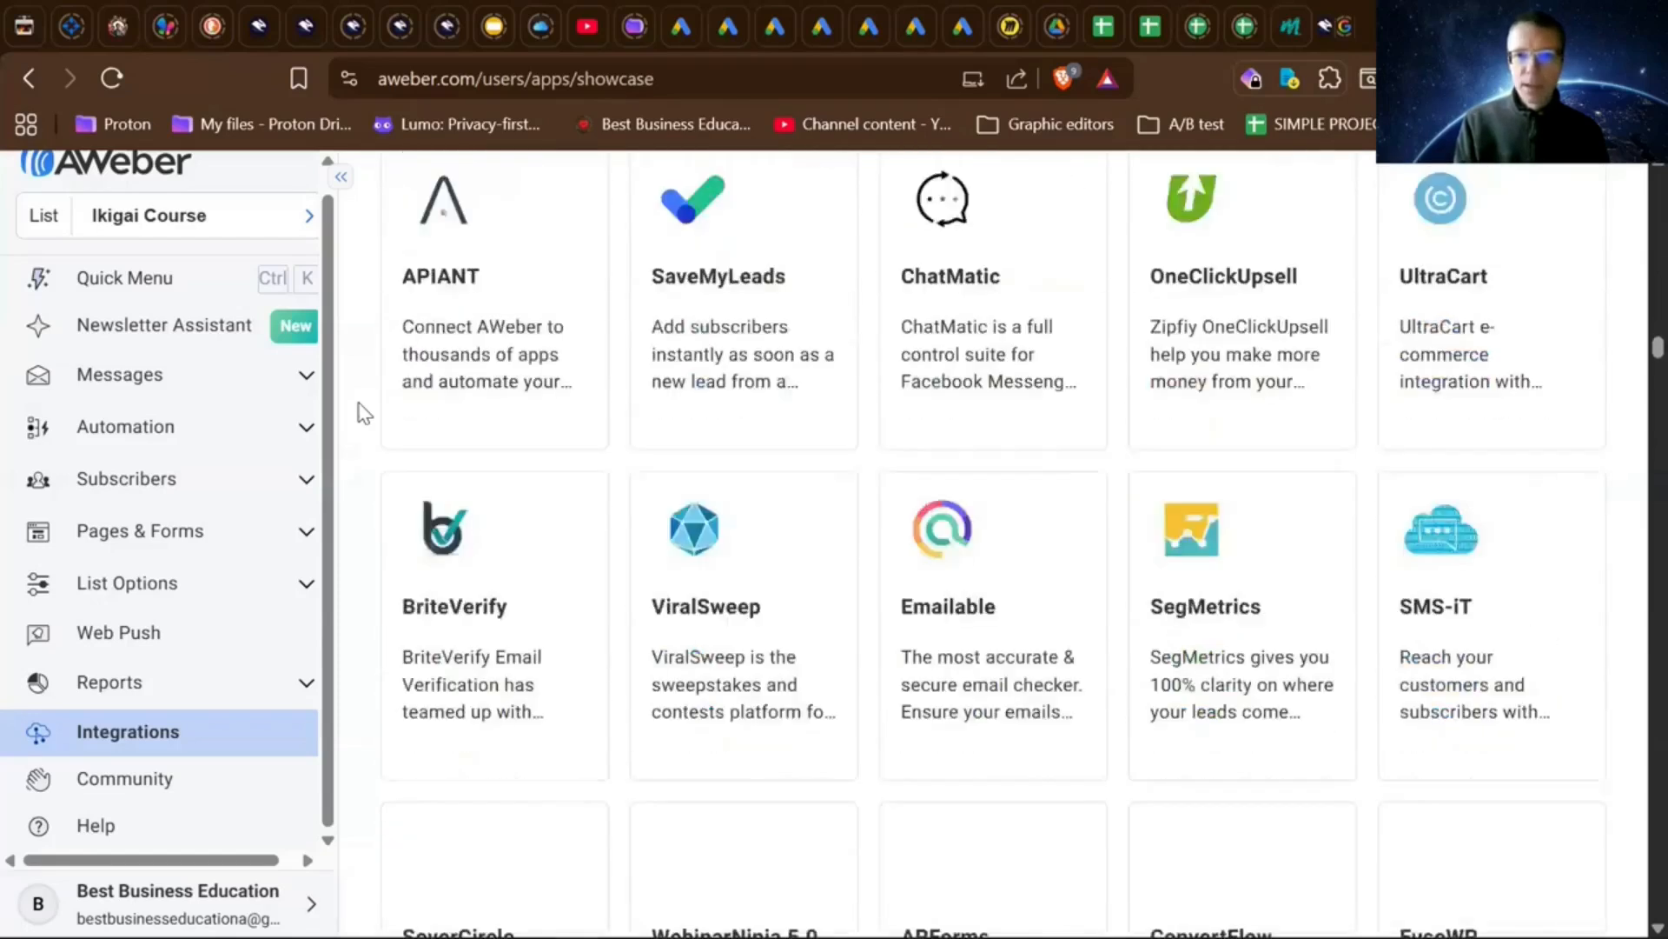
scroll(365, 413, "down", 4)
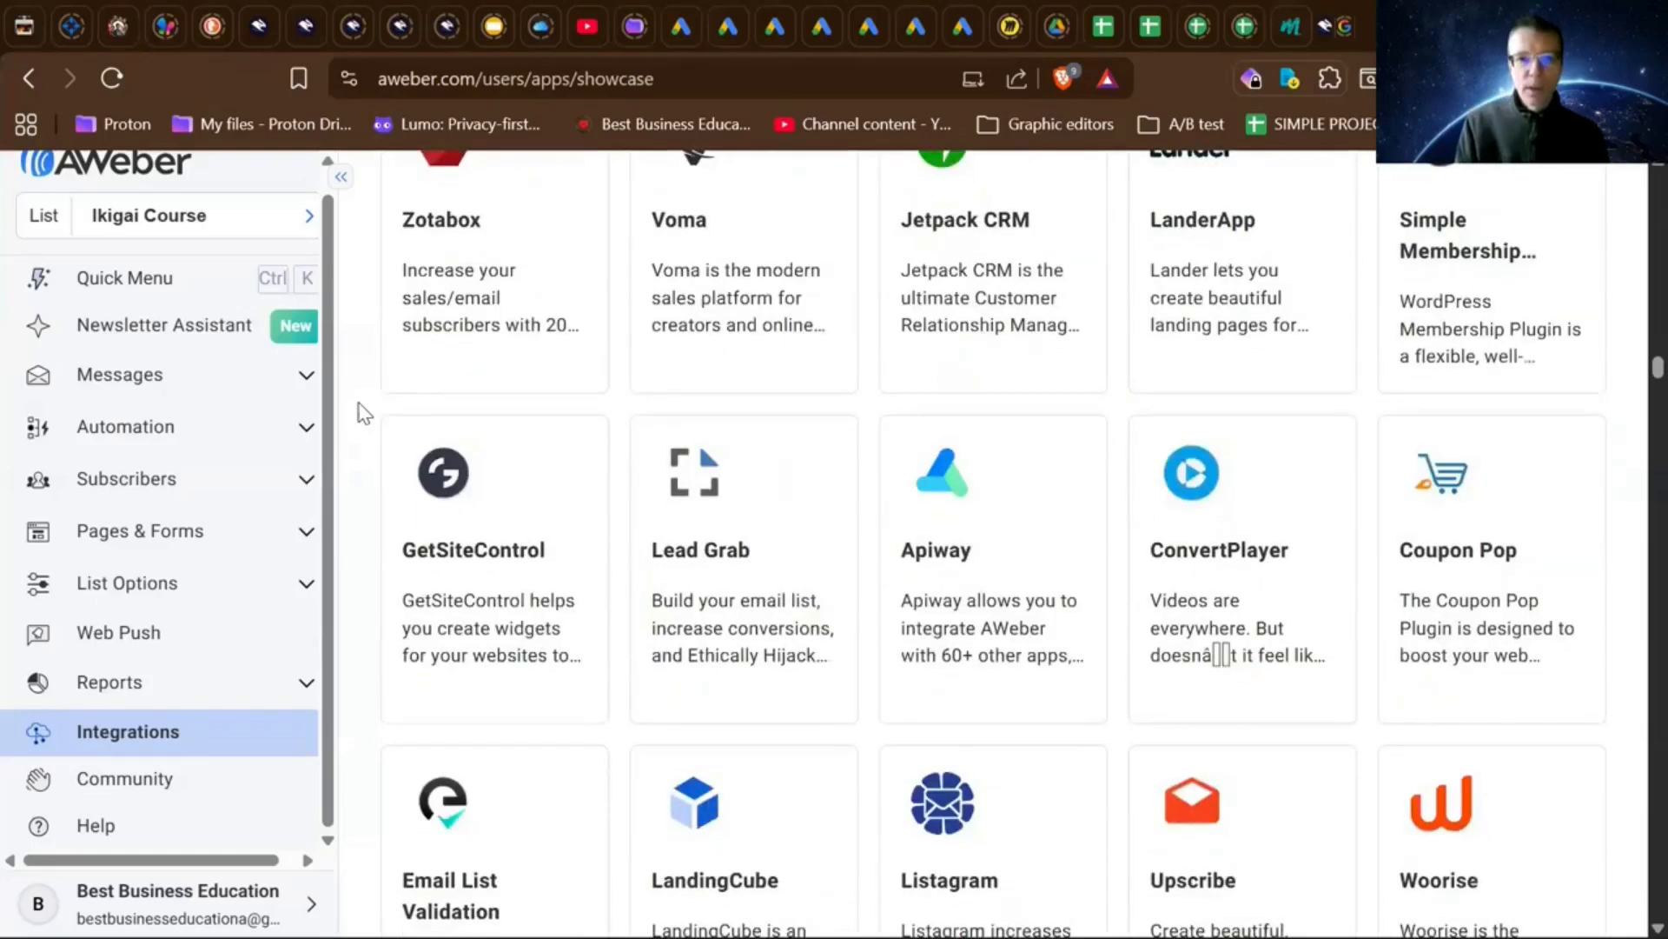
scroll(365, 413, "down", 18)
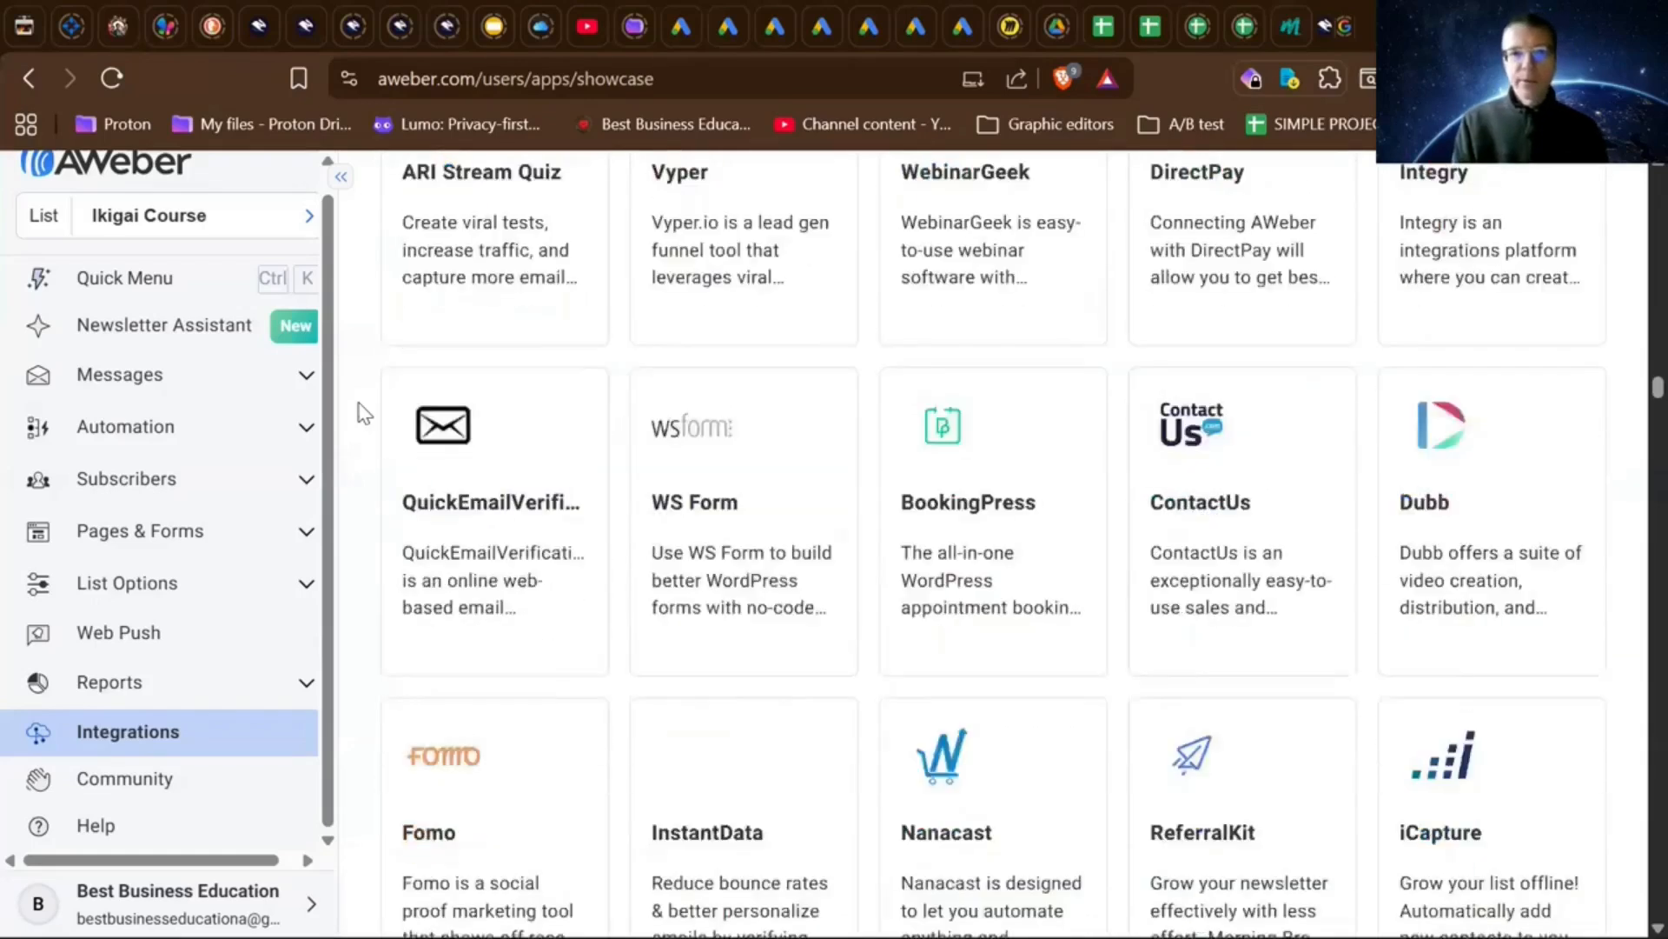
scroll(364, 413, "down", 15)
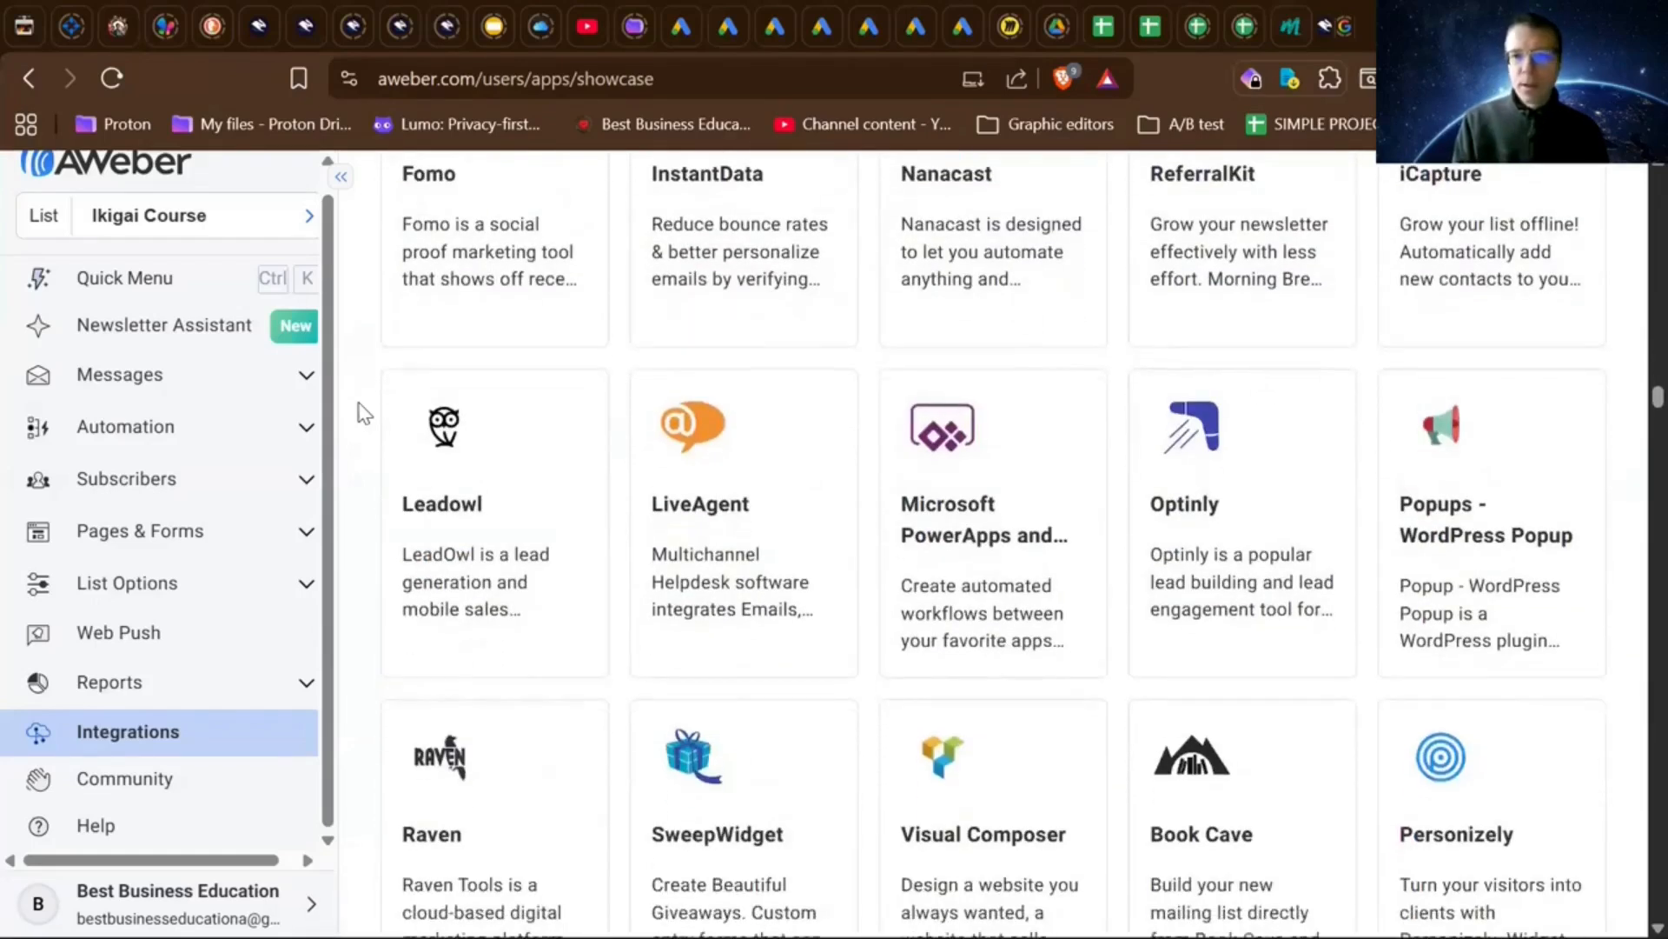
scroll(364, 414, "down", 1)
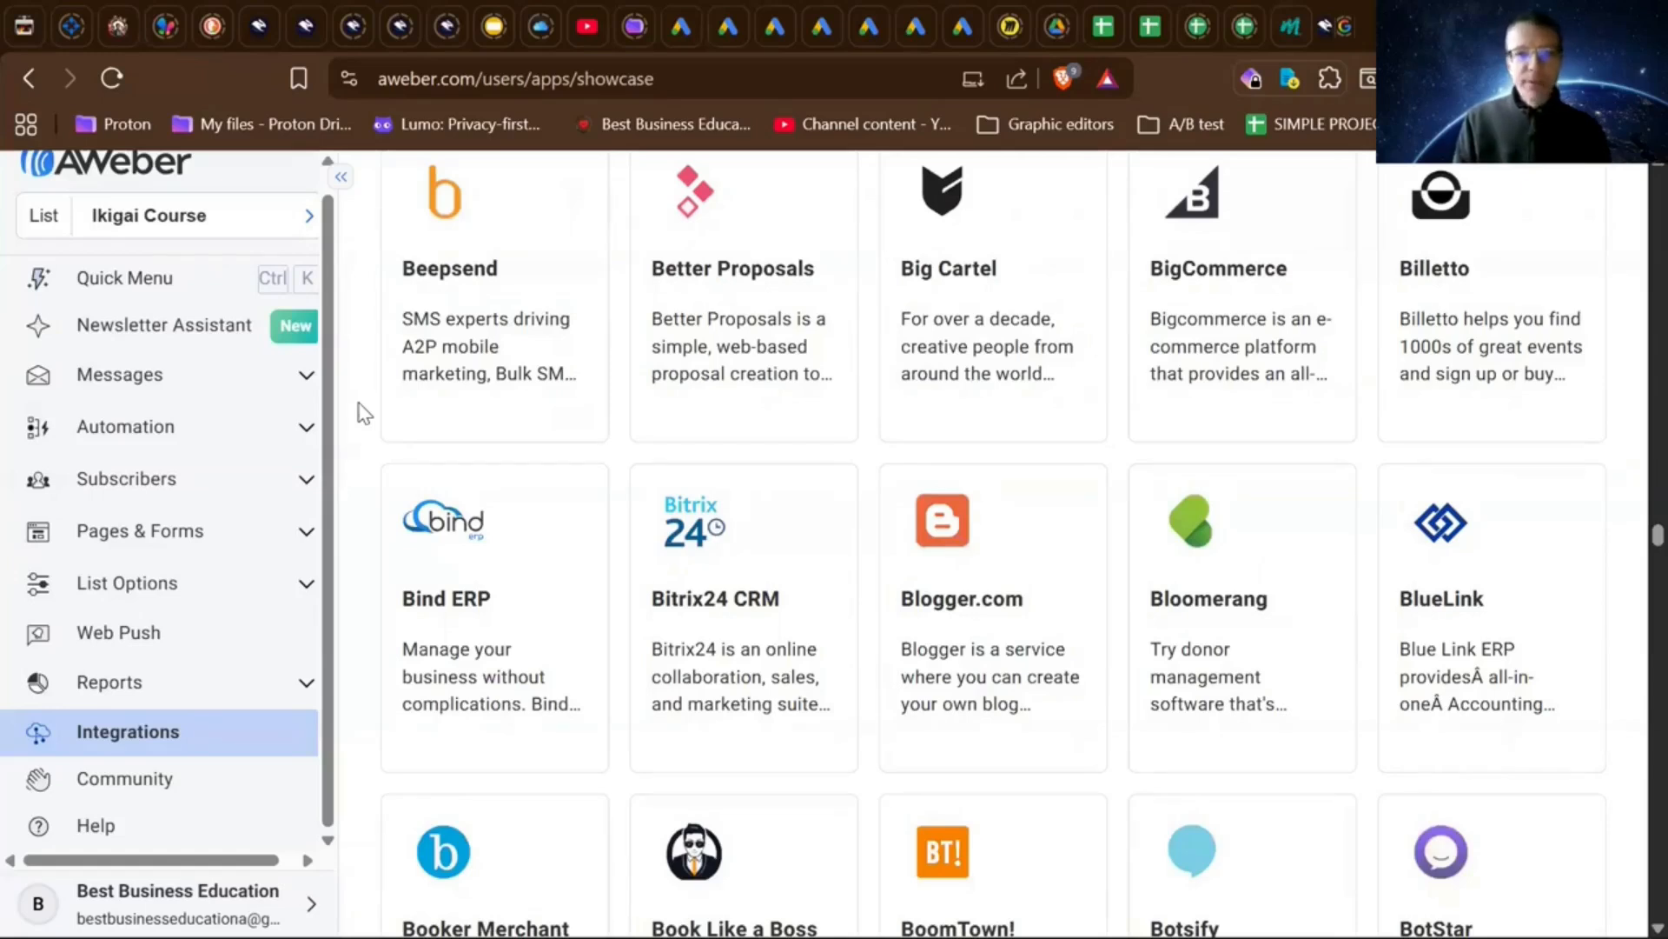
scroll(363, 413, "down", 20)
scroll(364, 413, "down", 11)
scroll(364, 413, "down", 15)
scroll(363, 413, "down", 15)
scroll(364, 413, "down", 12)
scroll(363, 412, "down", 15)
scroll(363, 413, "down", 15)
scroll(363, 413, "down", 15)
scroll(363, 413, "down", 10)
scroll(363, 413, "down", 15)
scroll(363, 413, "down", 10)
scroll(363, 413, "down", 13)
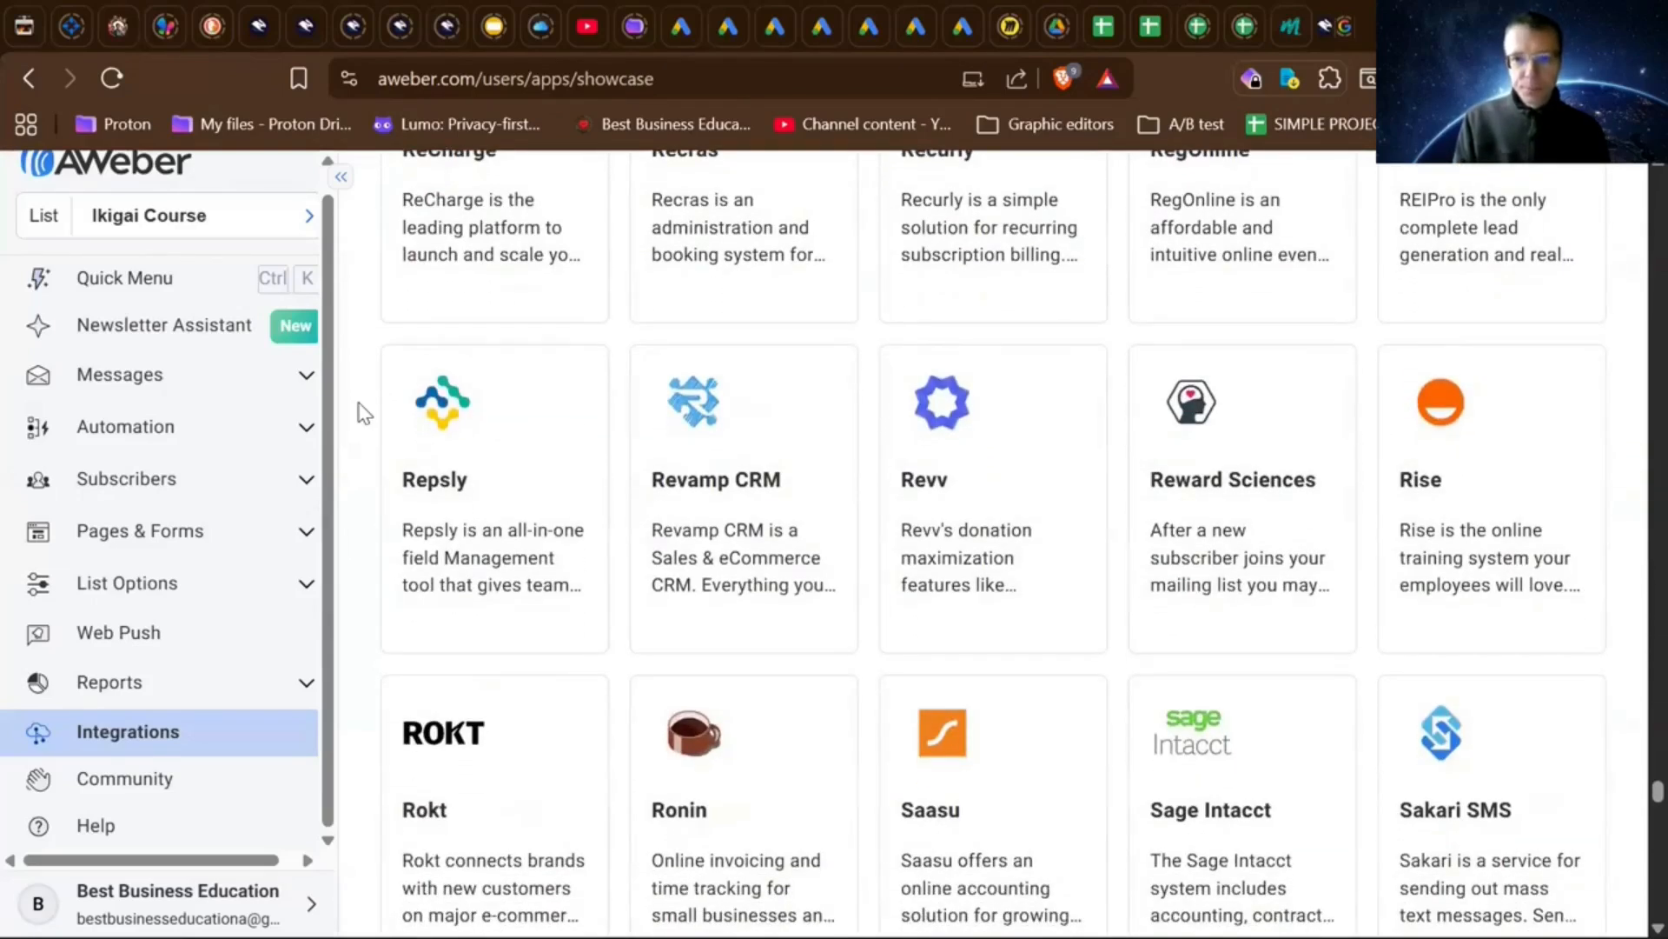
scroll(363, 413, "down", 15)
scroll(363, 412, "down", 15)
scroll(363, 412, "down", 15)
scroll(363, 413, "down", 15)
scroll(364, 412, "down", 10)
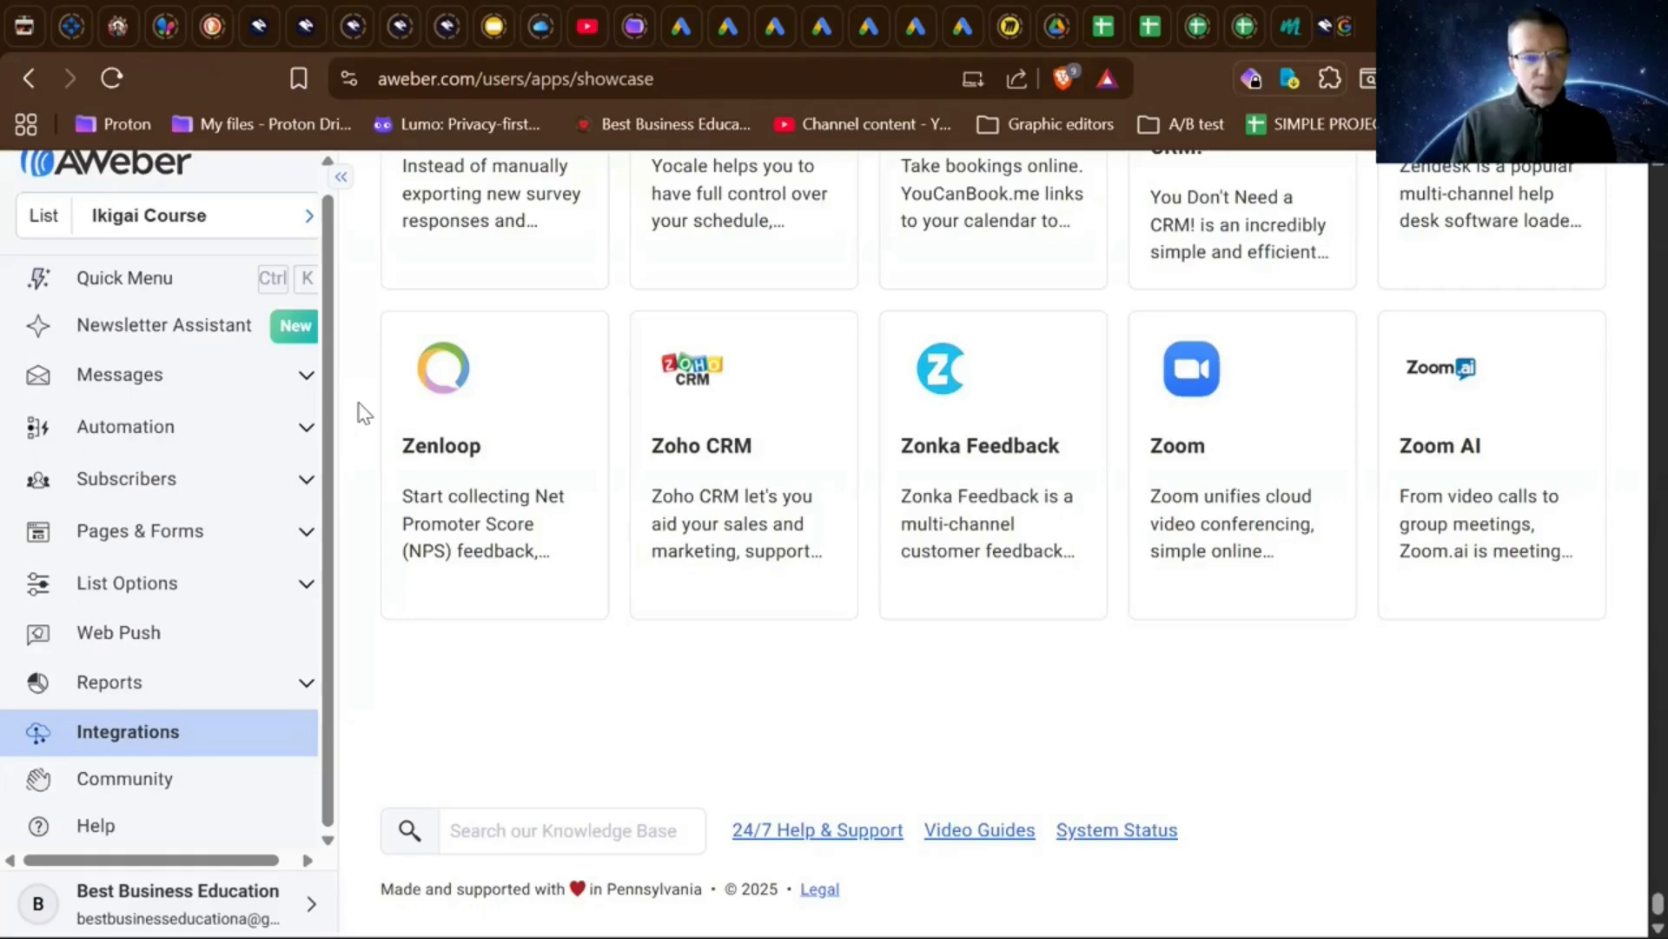
scroll(363, 413, "up", 4)
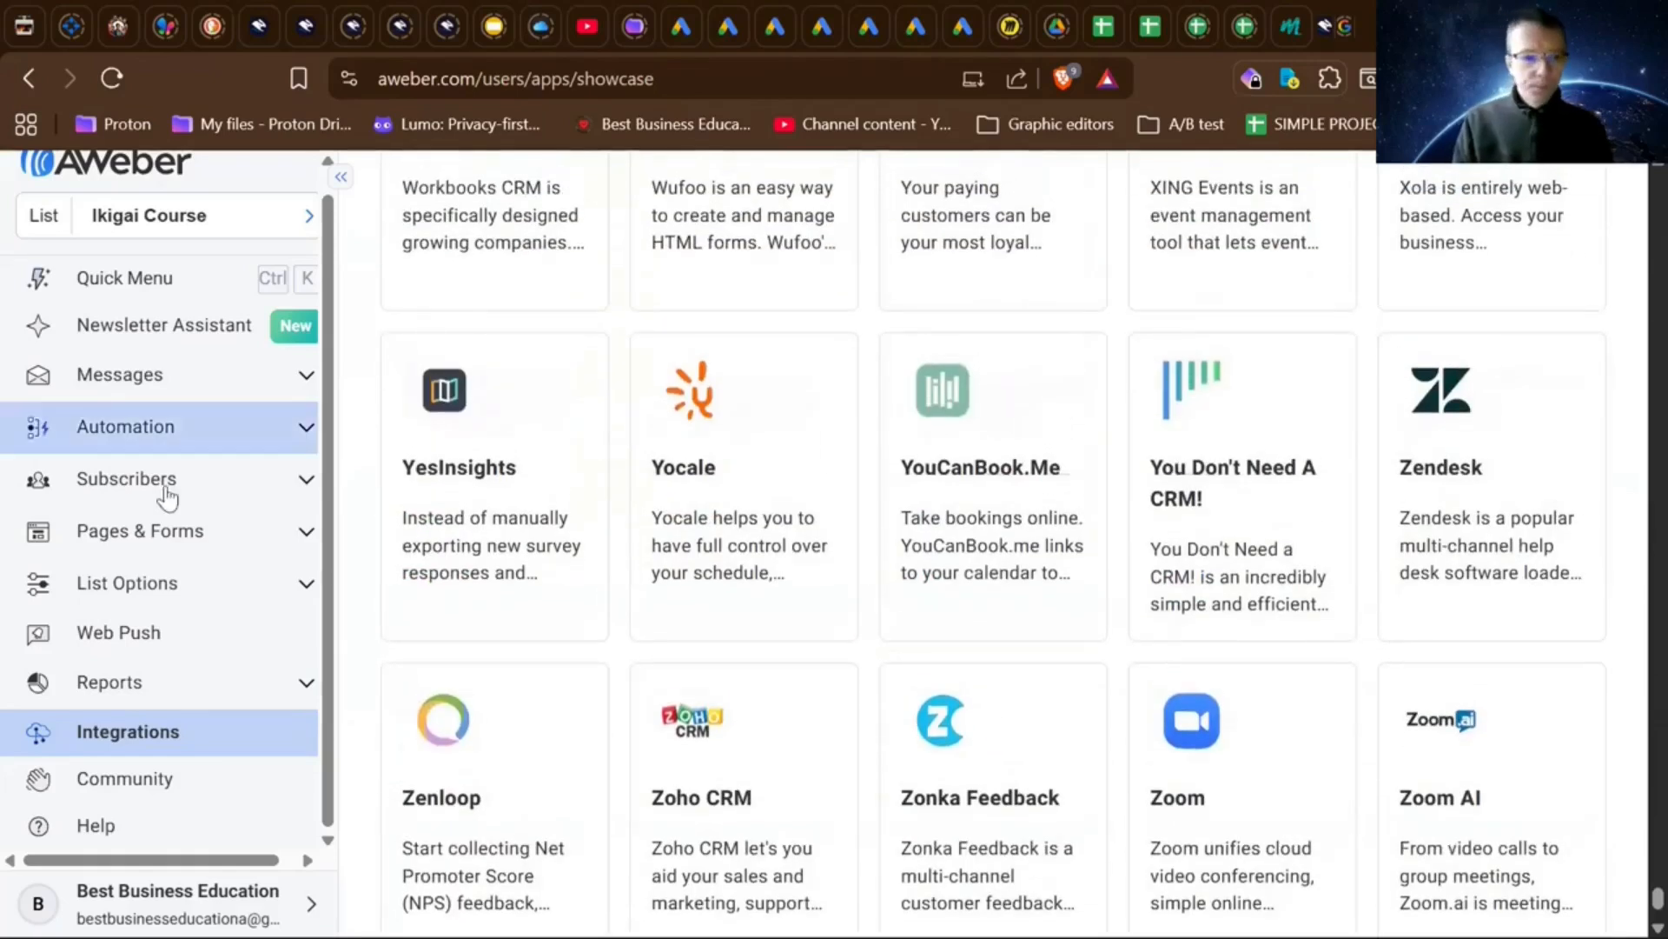
scroll(84, 554, "down", 1)
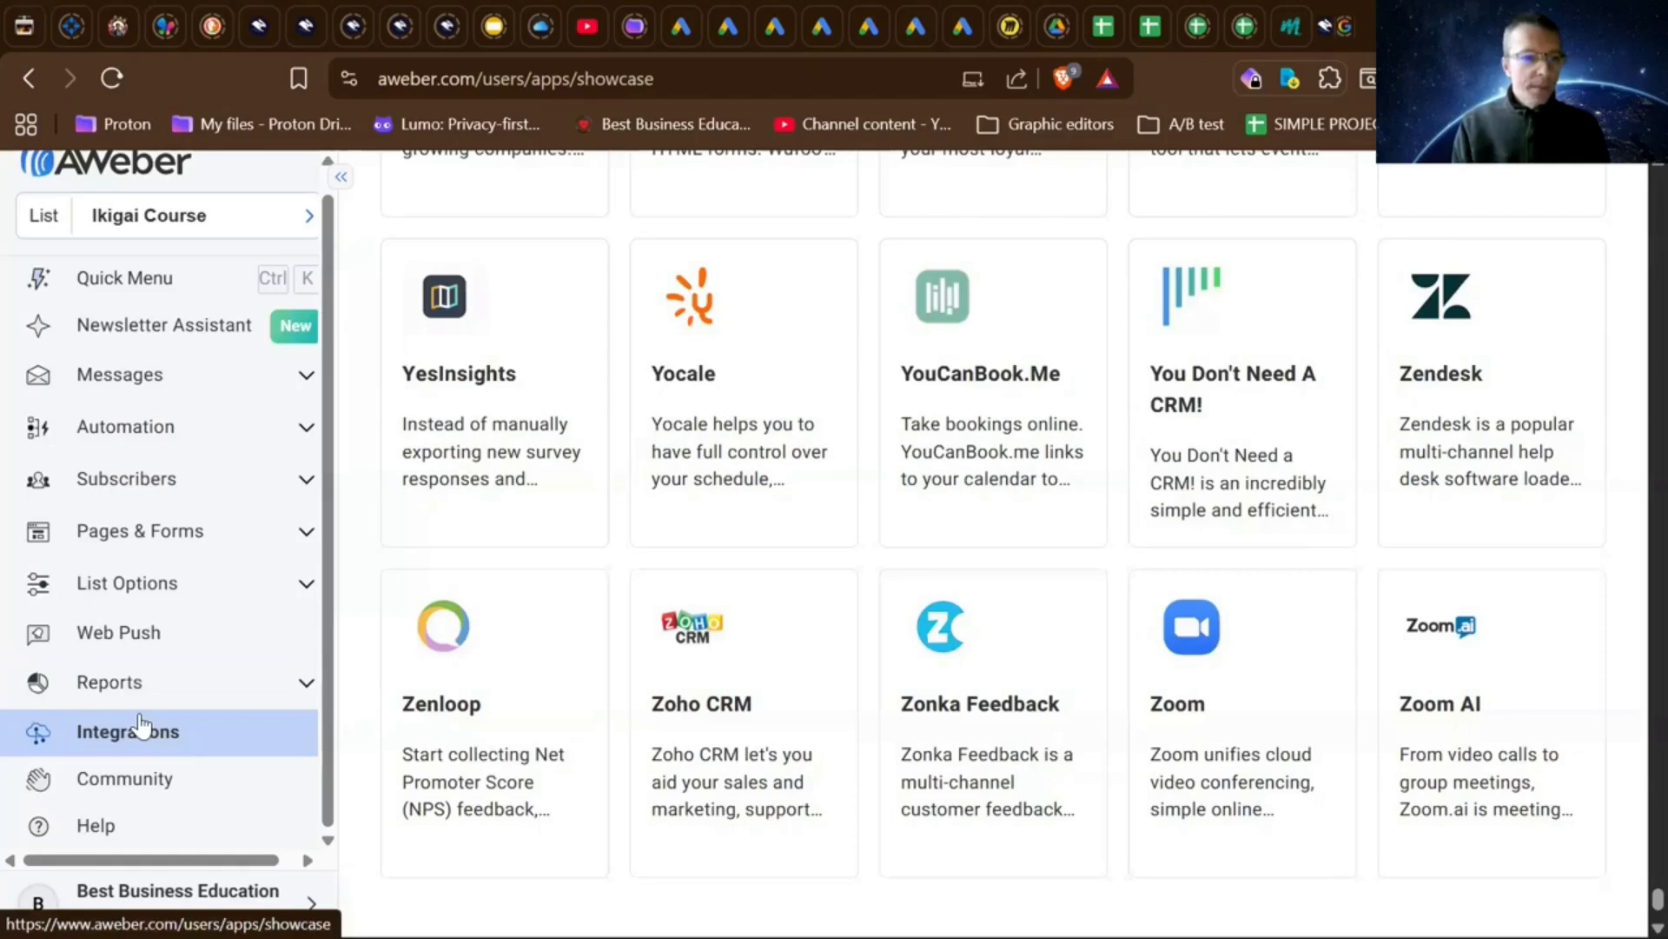
scroll(142, 724, "down", 1)
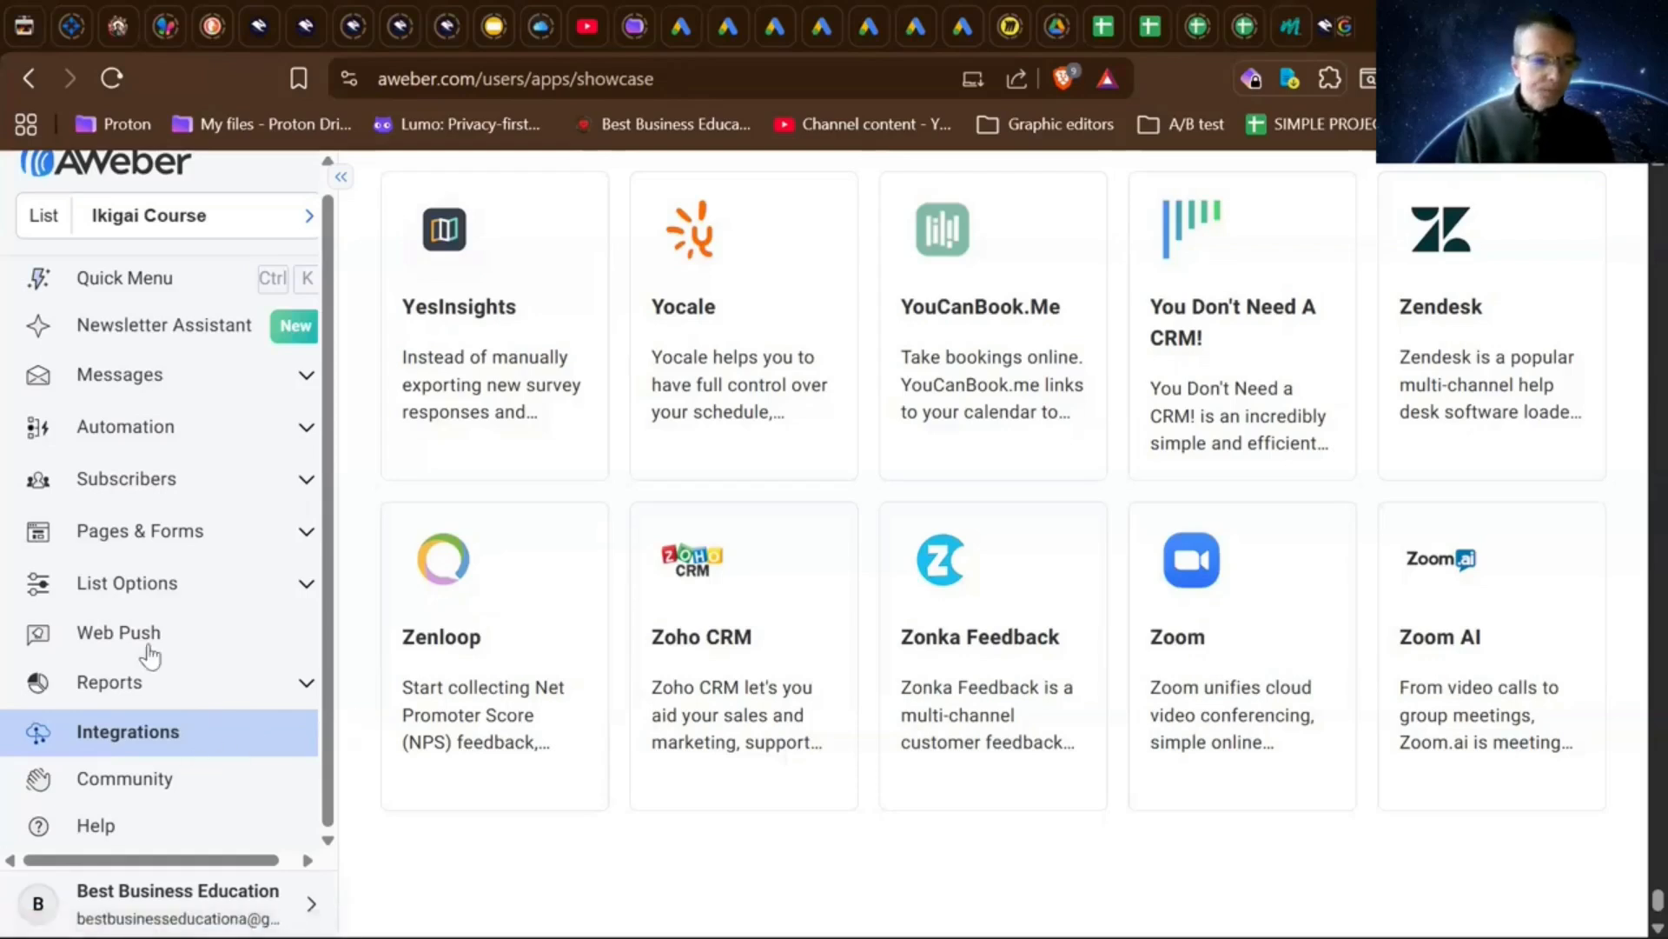
- Look at the List Options and Pages & Forms entries, open Landing Pages, and start creating a landing page
scroll(150, 655, "up", 1)
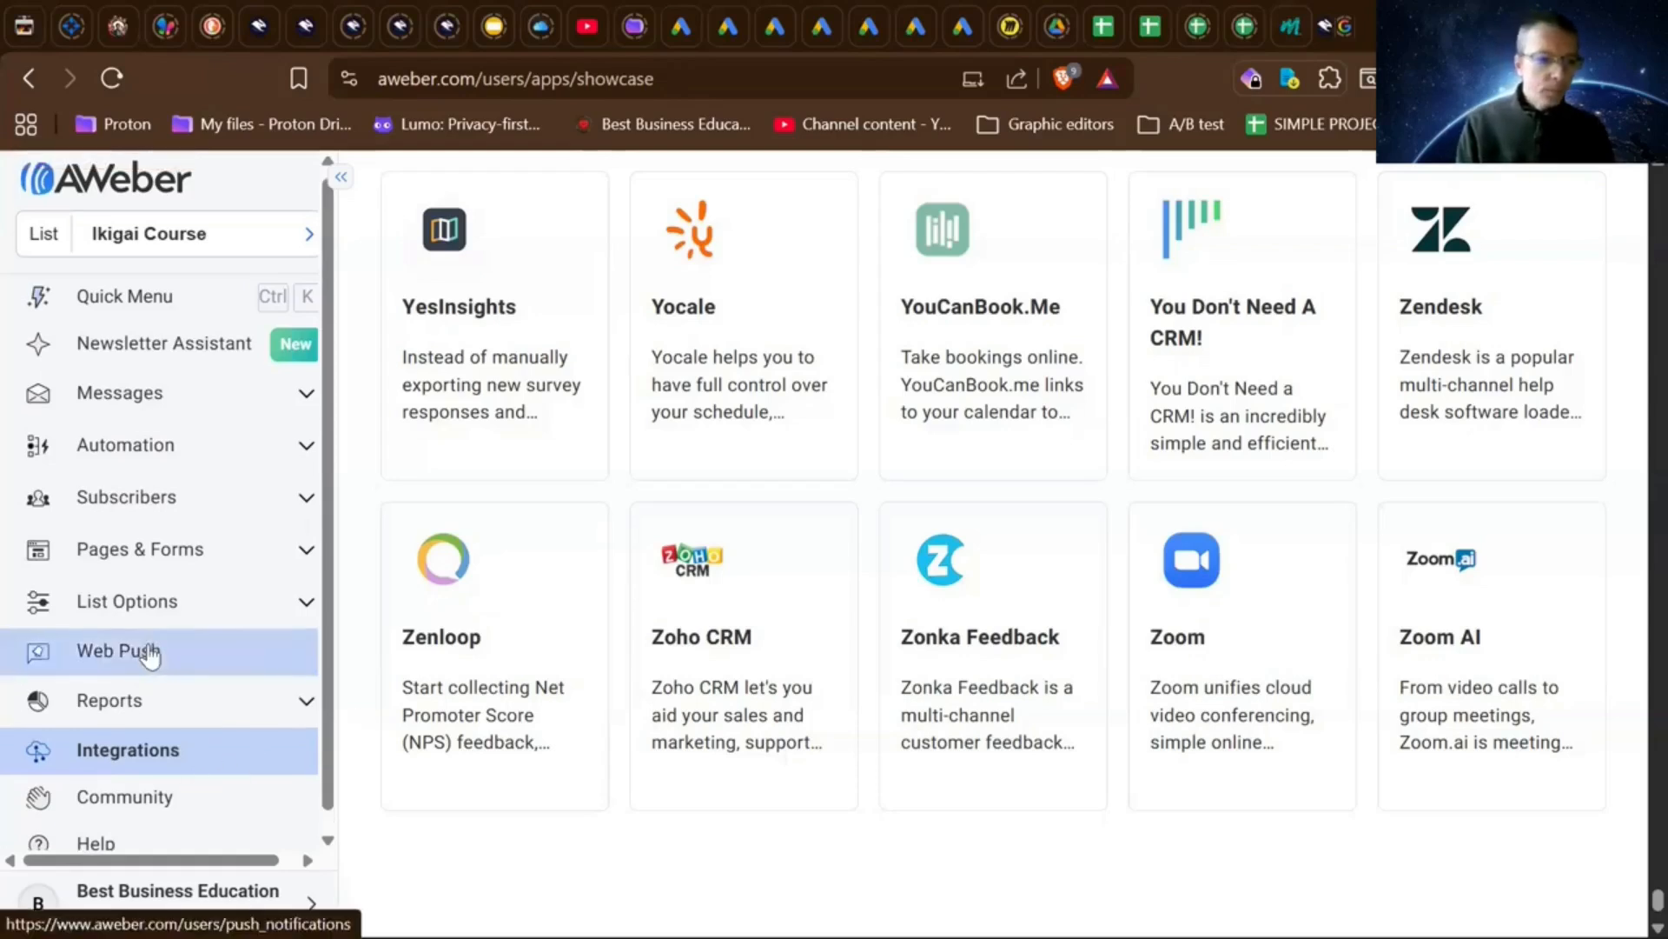
left_click(305, 611)
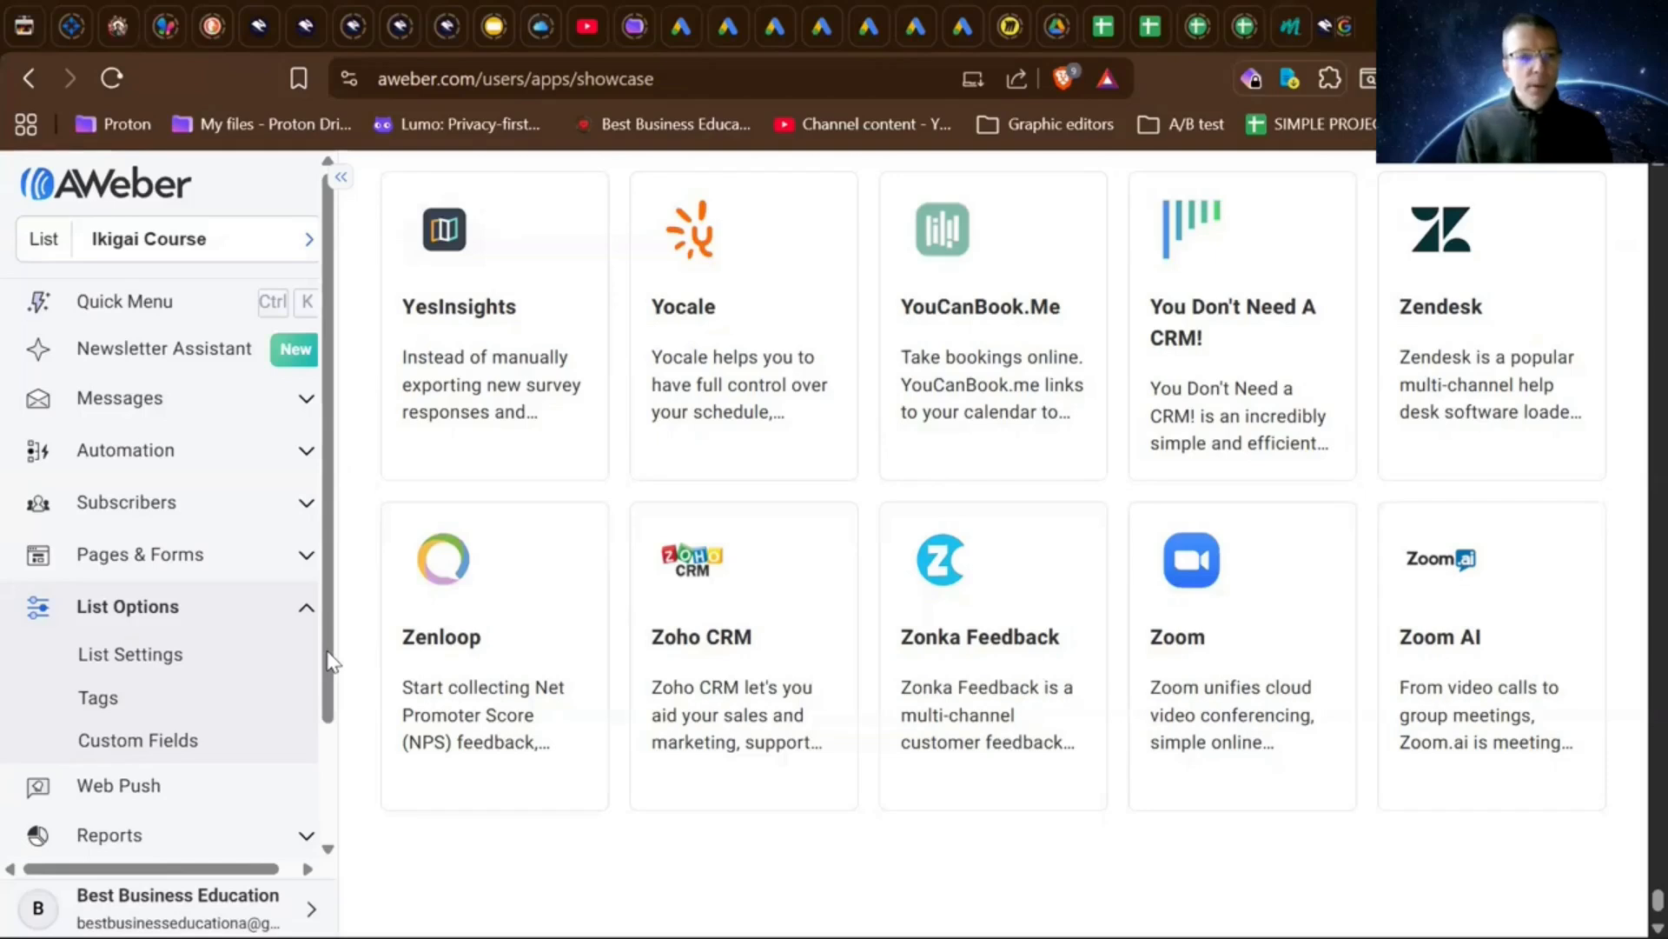
left_click(307, 556)
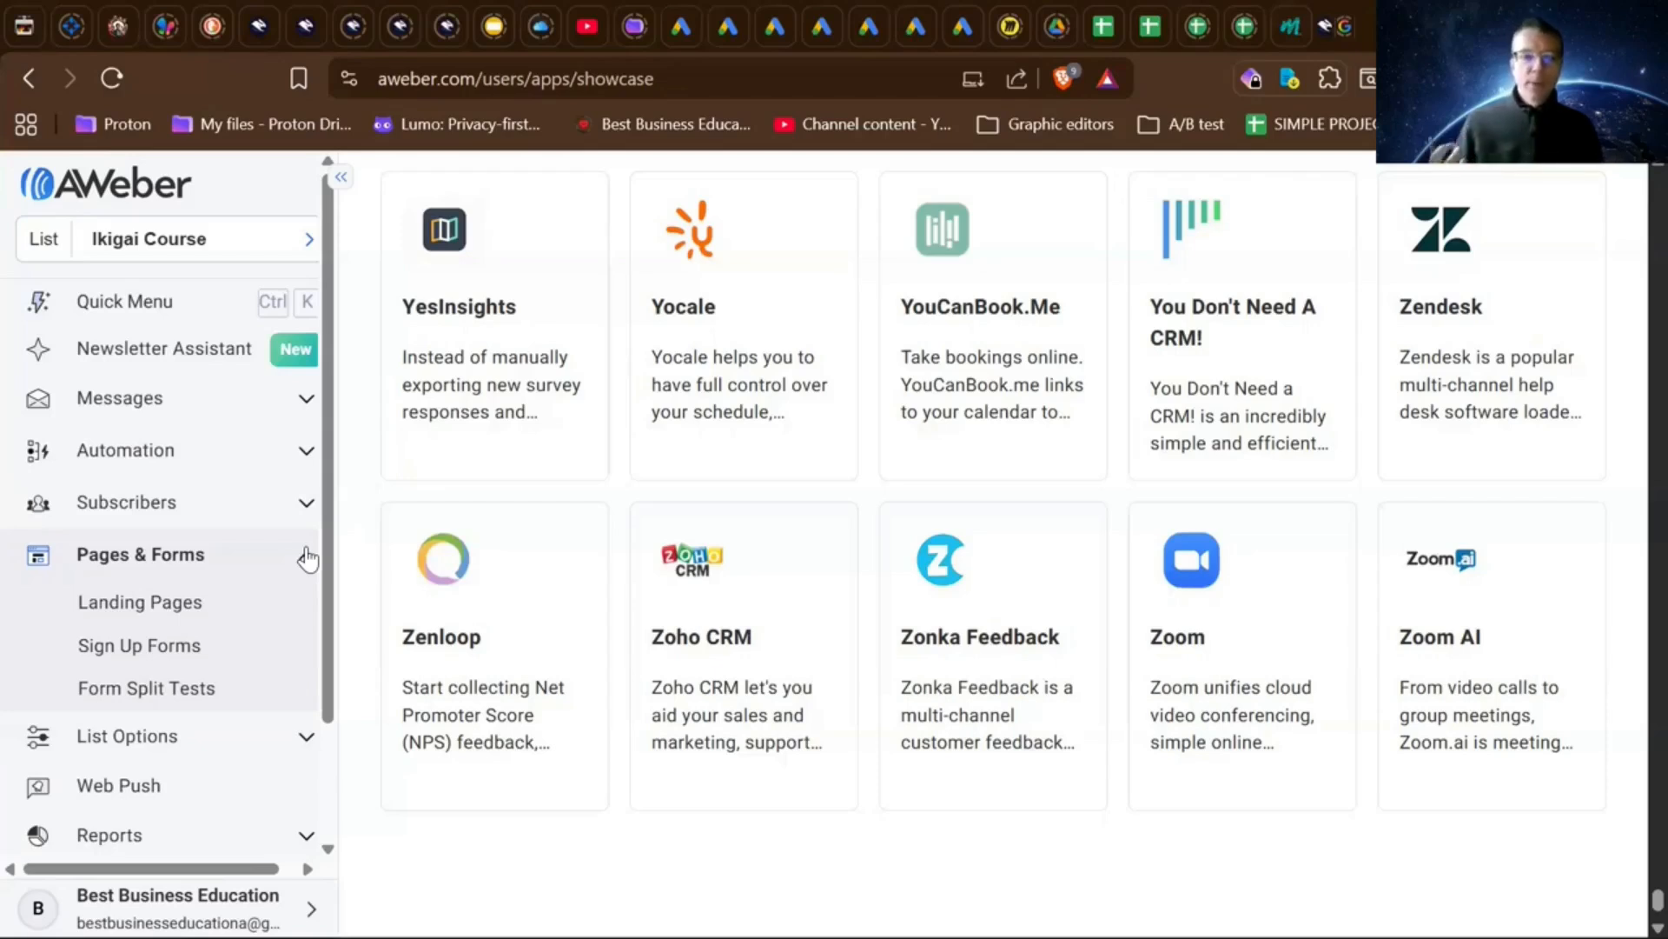
left_click(190, 604)
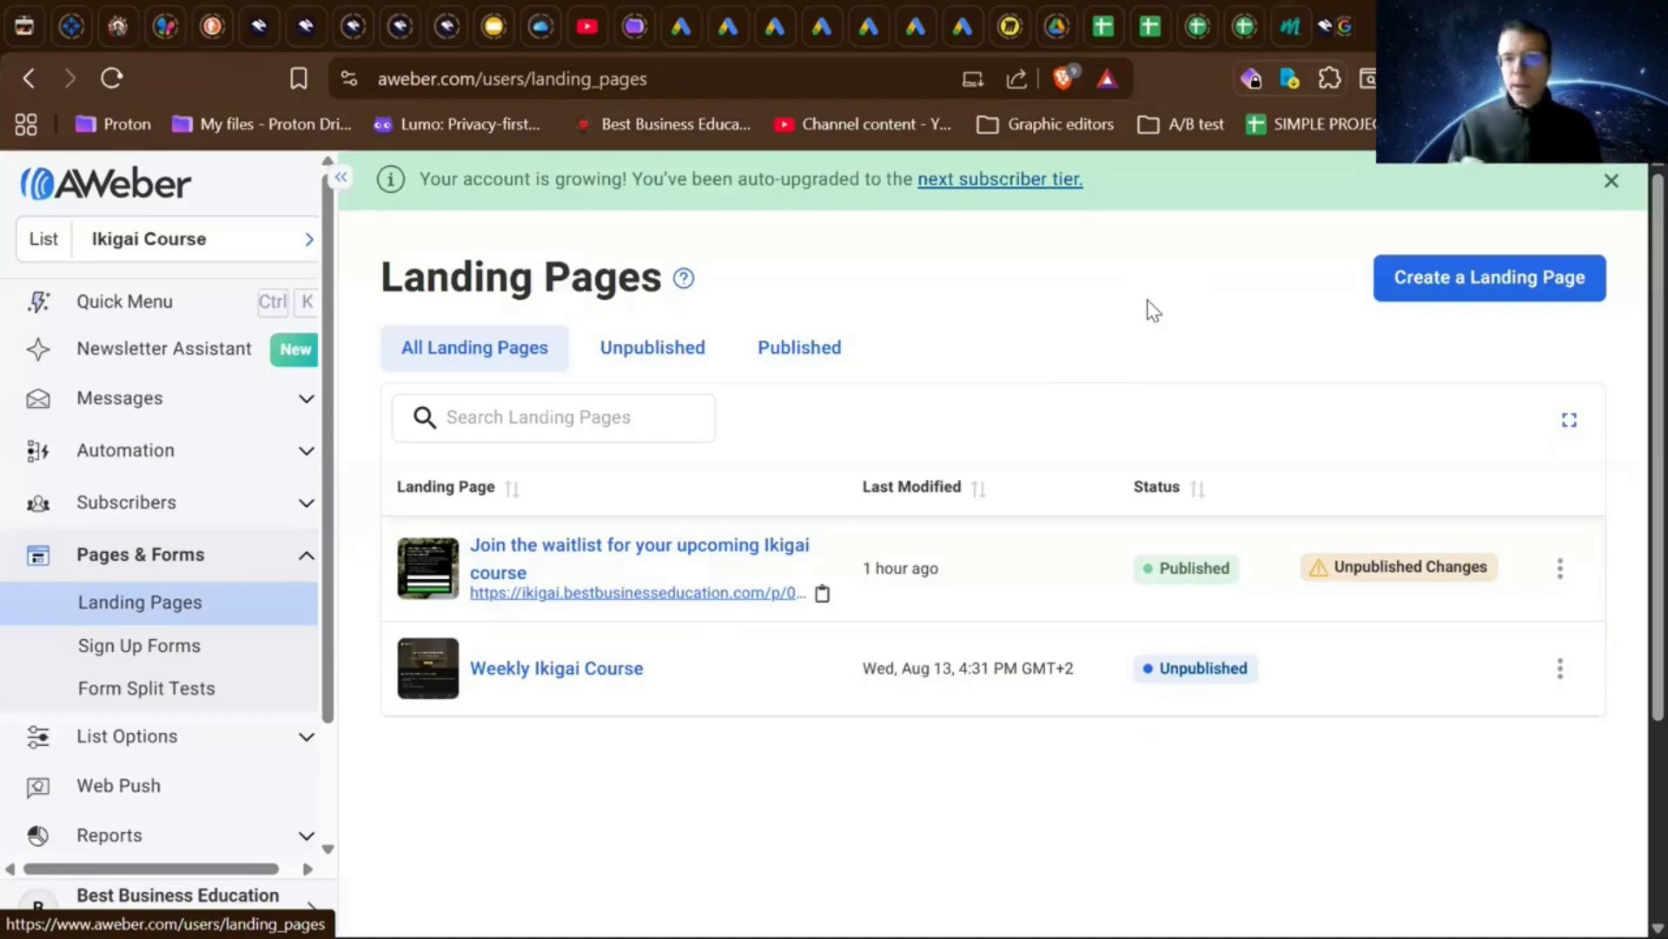
left_click(1430, 295)
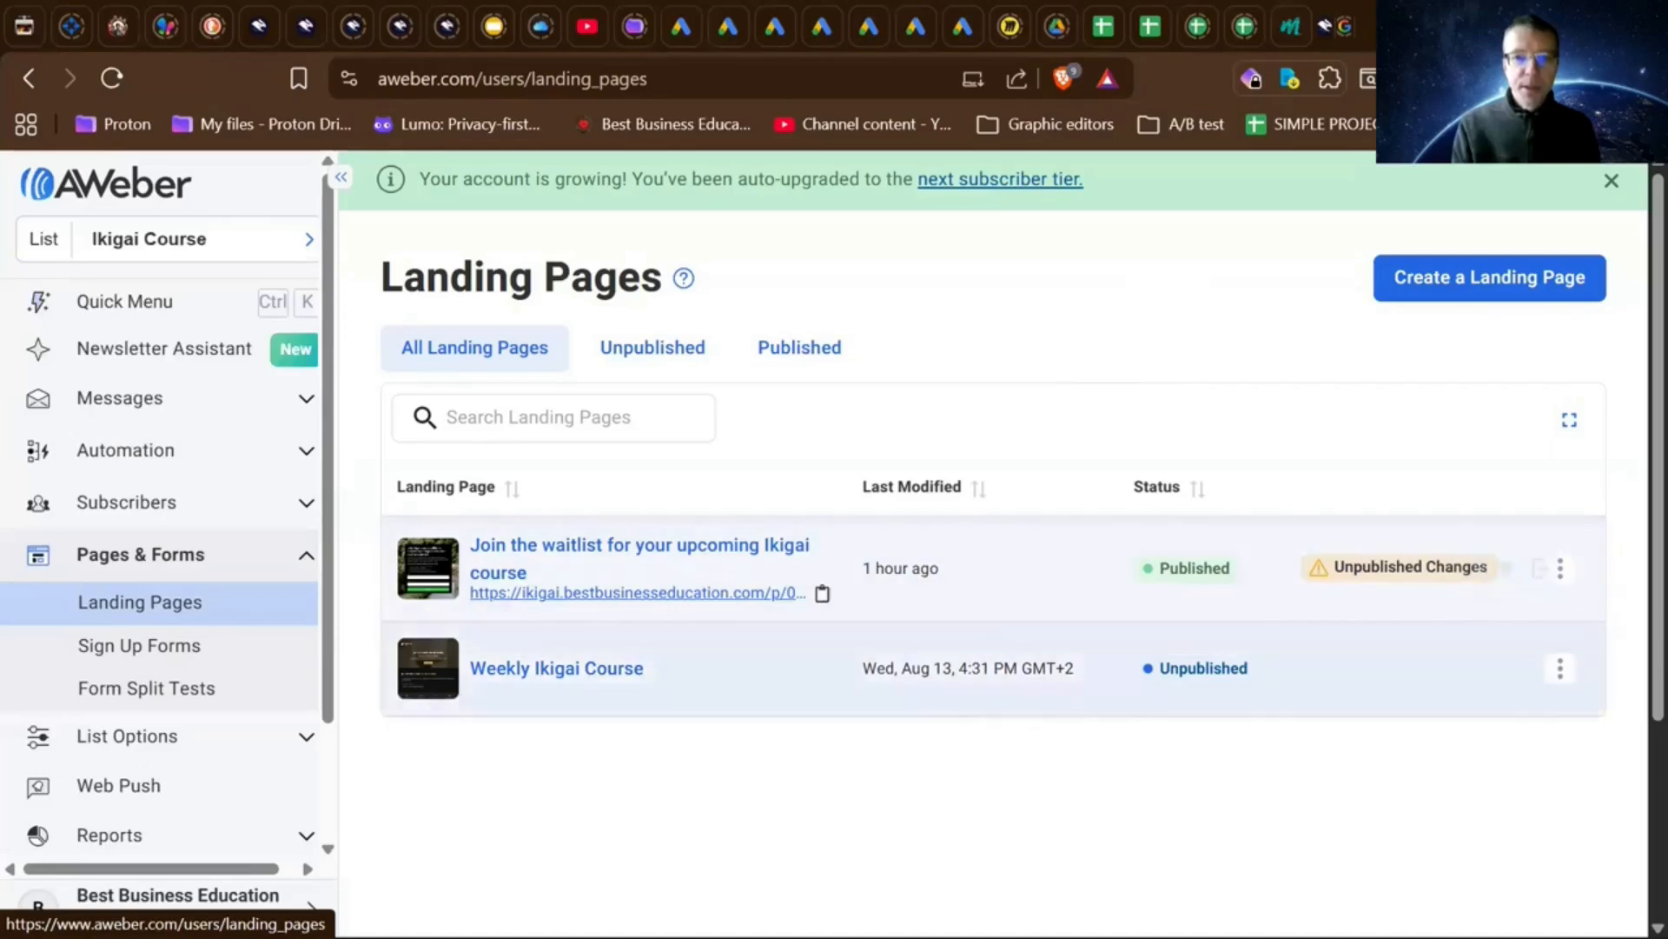
left_click(1419, 287)
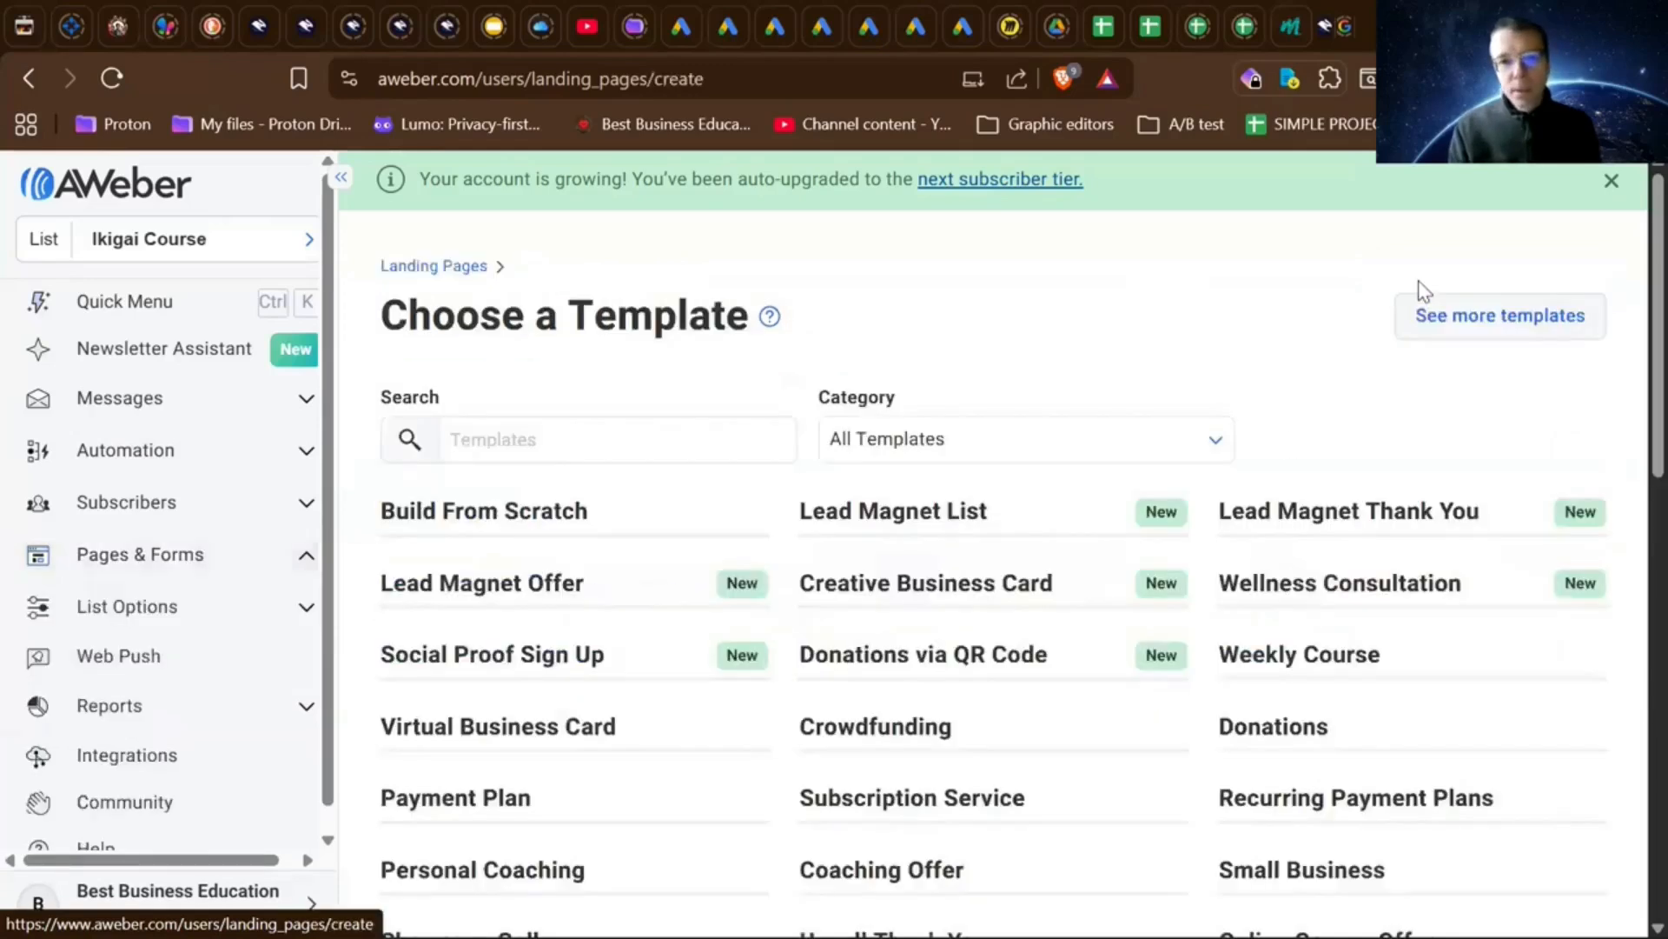
- Skim the landing page template gallery and examine the newest designs, including the lead magnet list, thank-you and offer templates
scroll(987, 607, "down", 5)
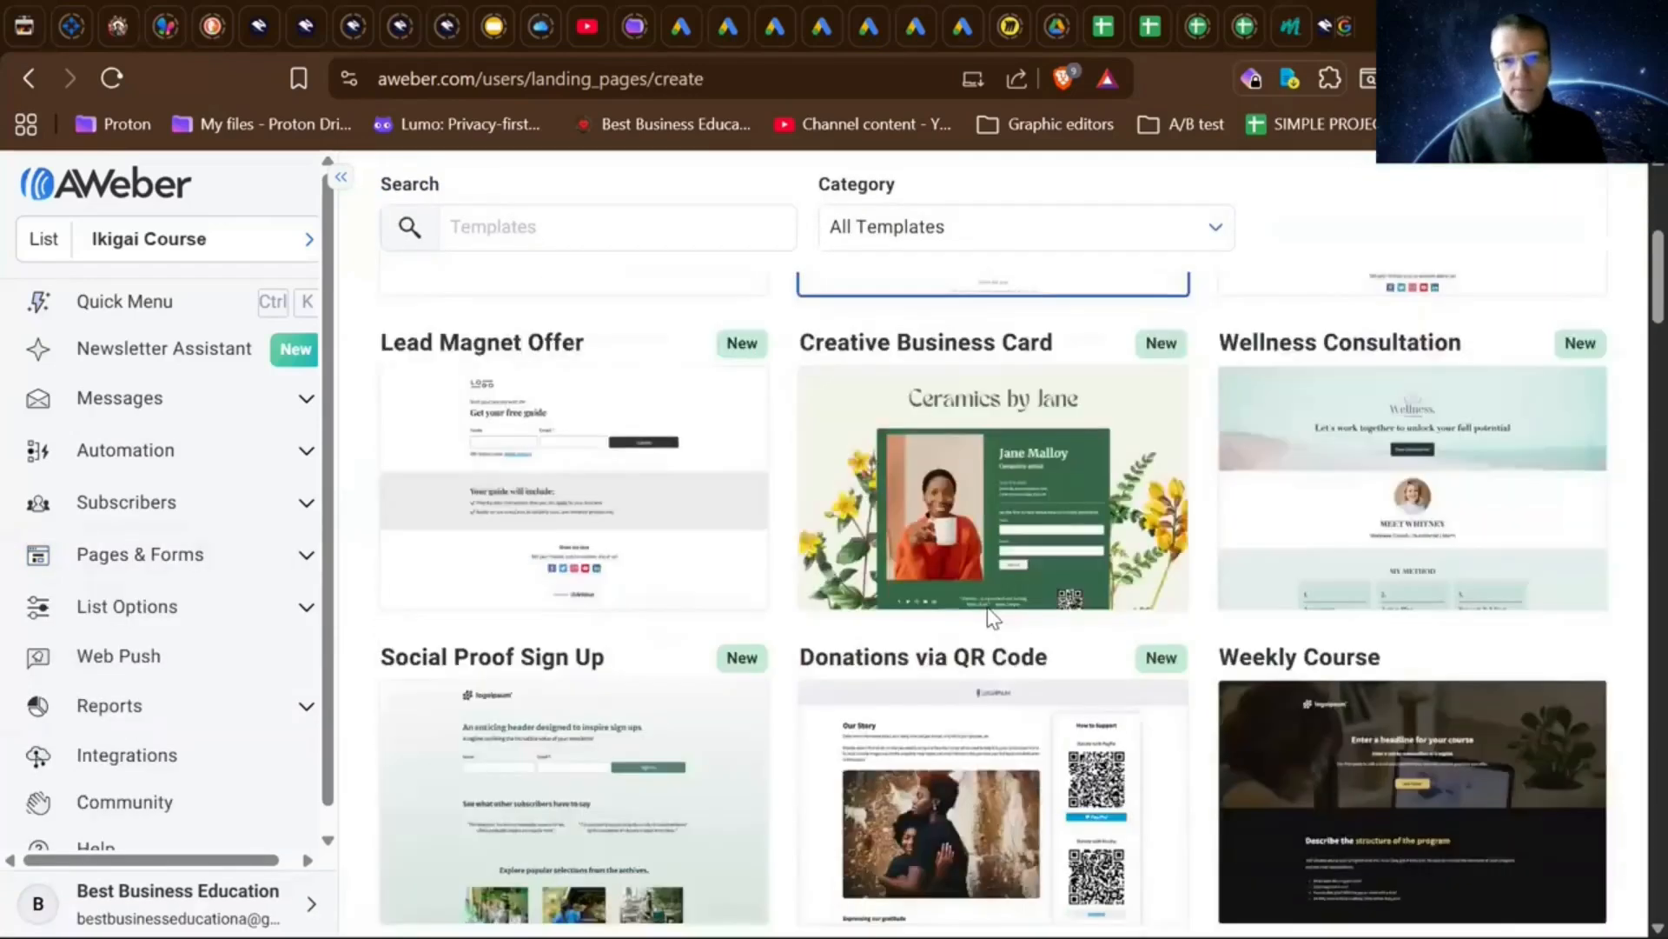
scroll(987, 606, "down", 15)
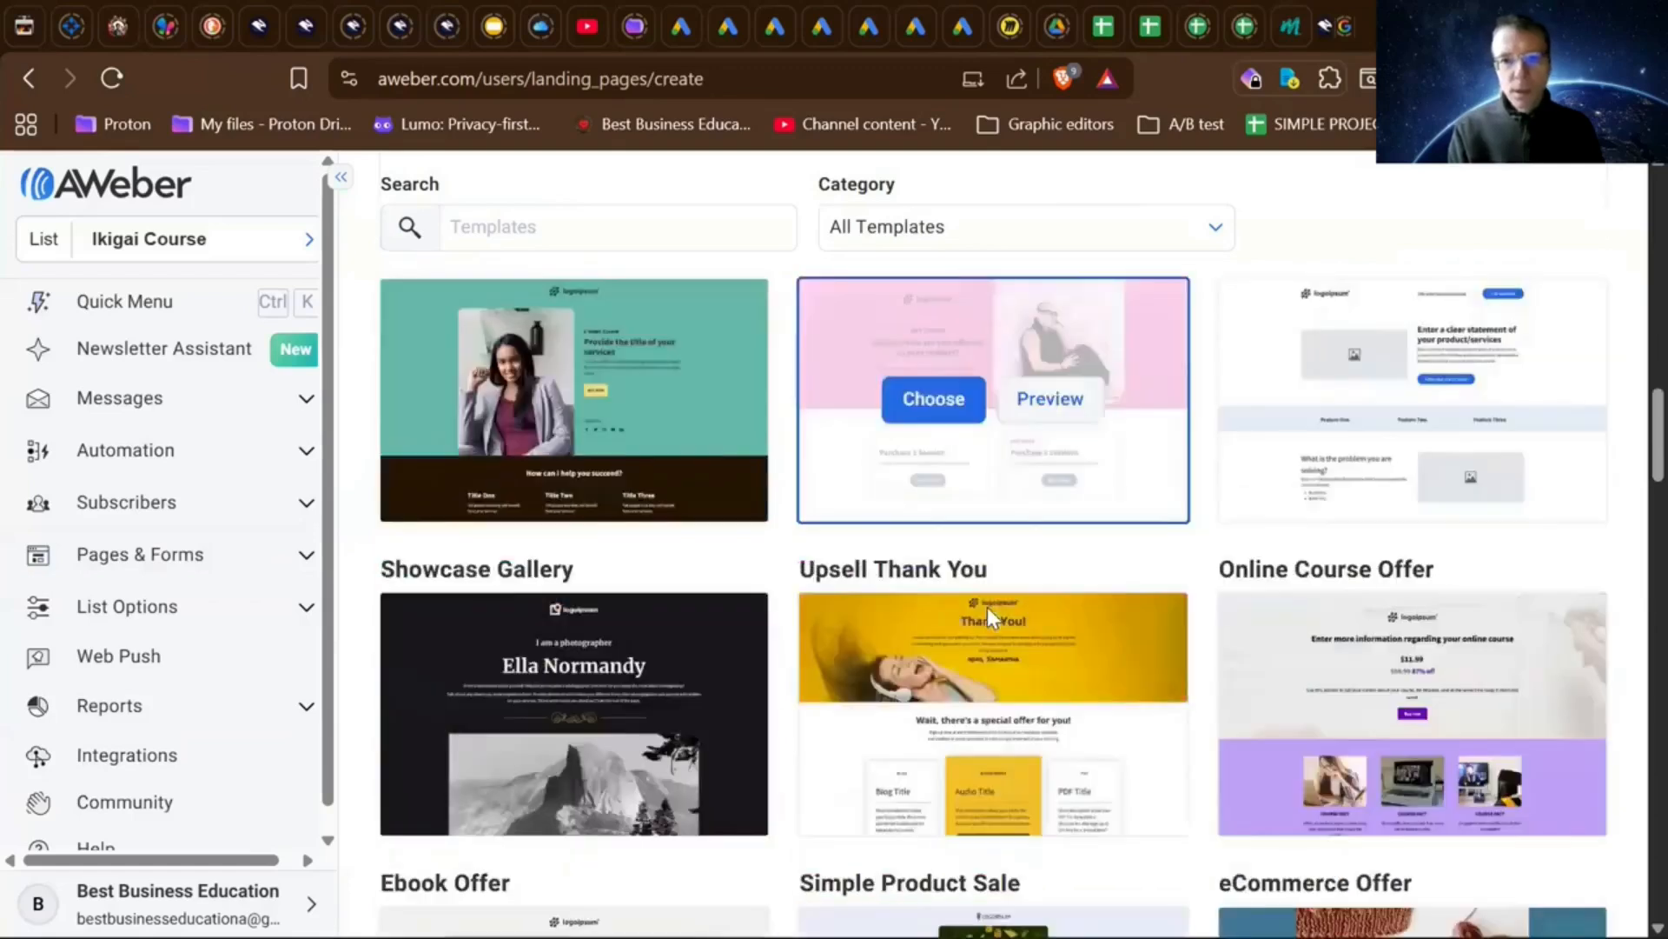
scroll(987, 606, "down", 4)
scroll(987, 607, "up", 20)
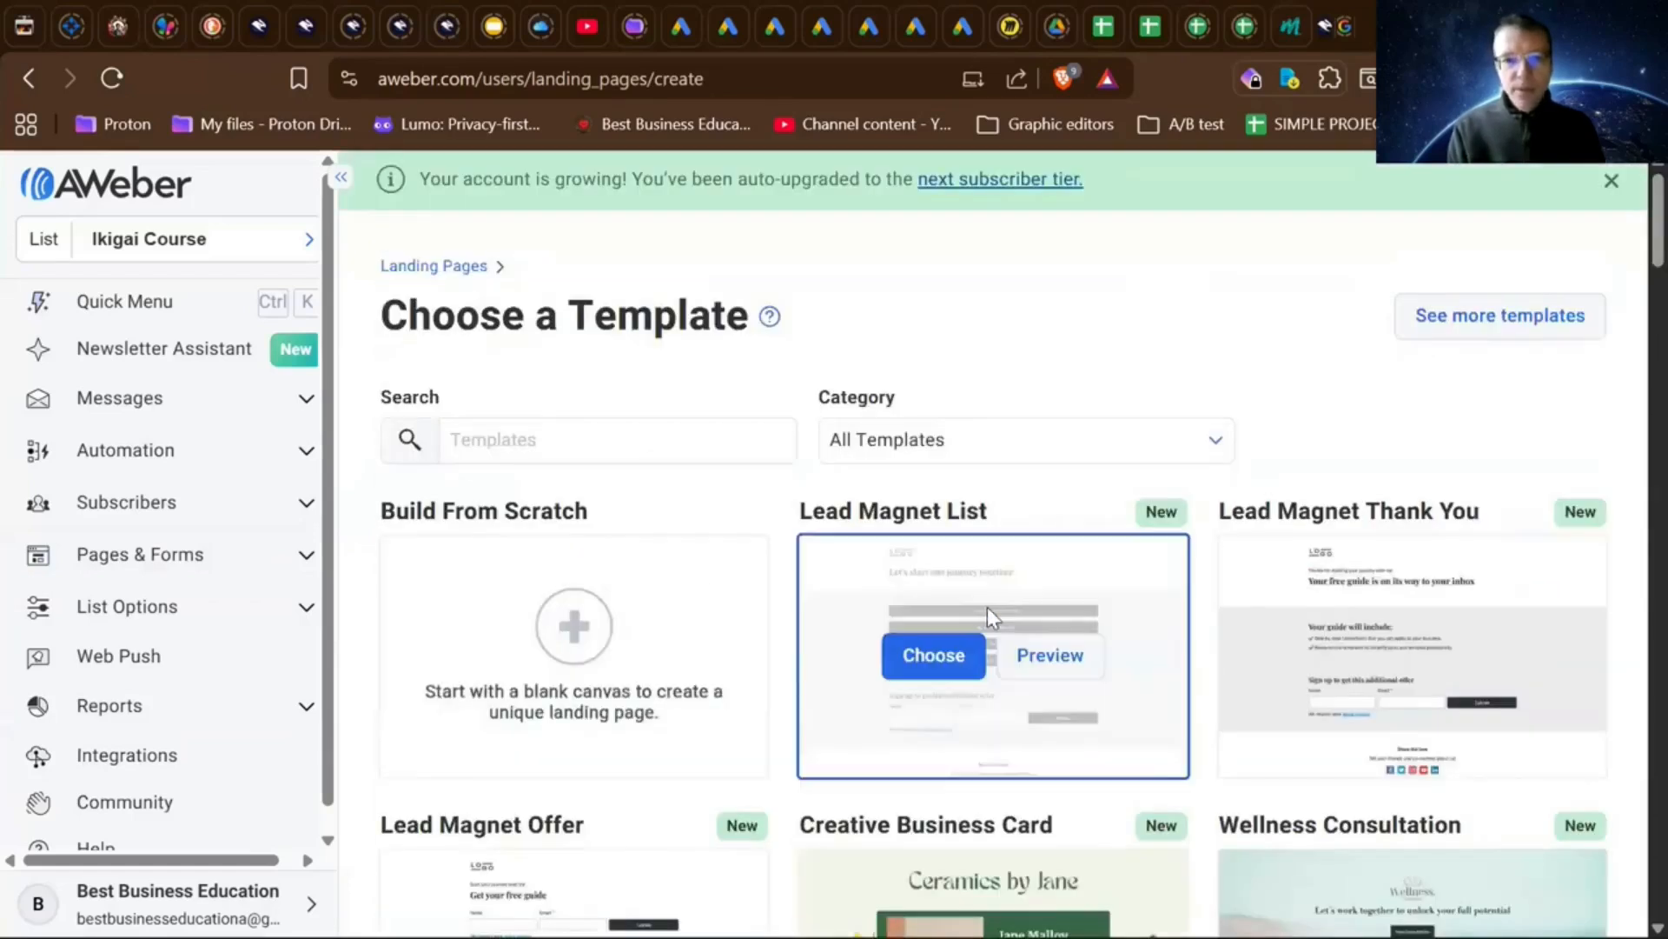
scroll(987, 607, "down", 4)
scroll(987, 607, "up", 2)
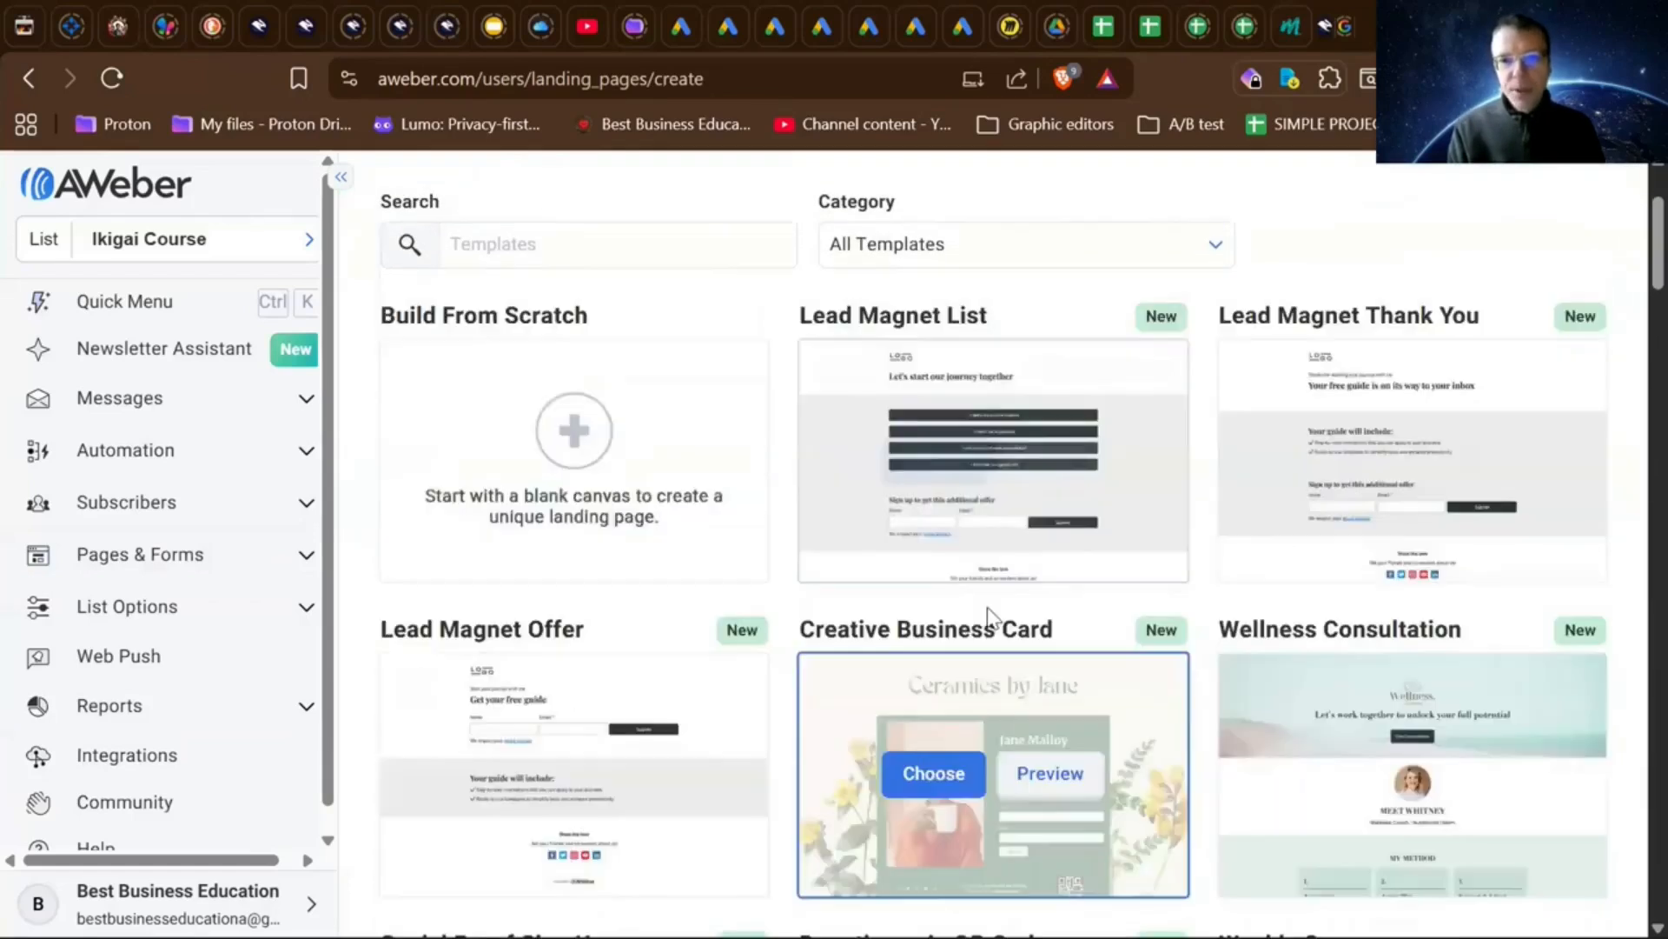
scroll(990, 613, "up", 2)
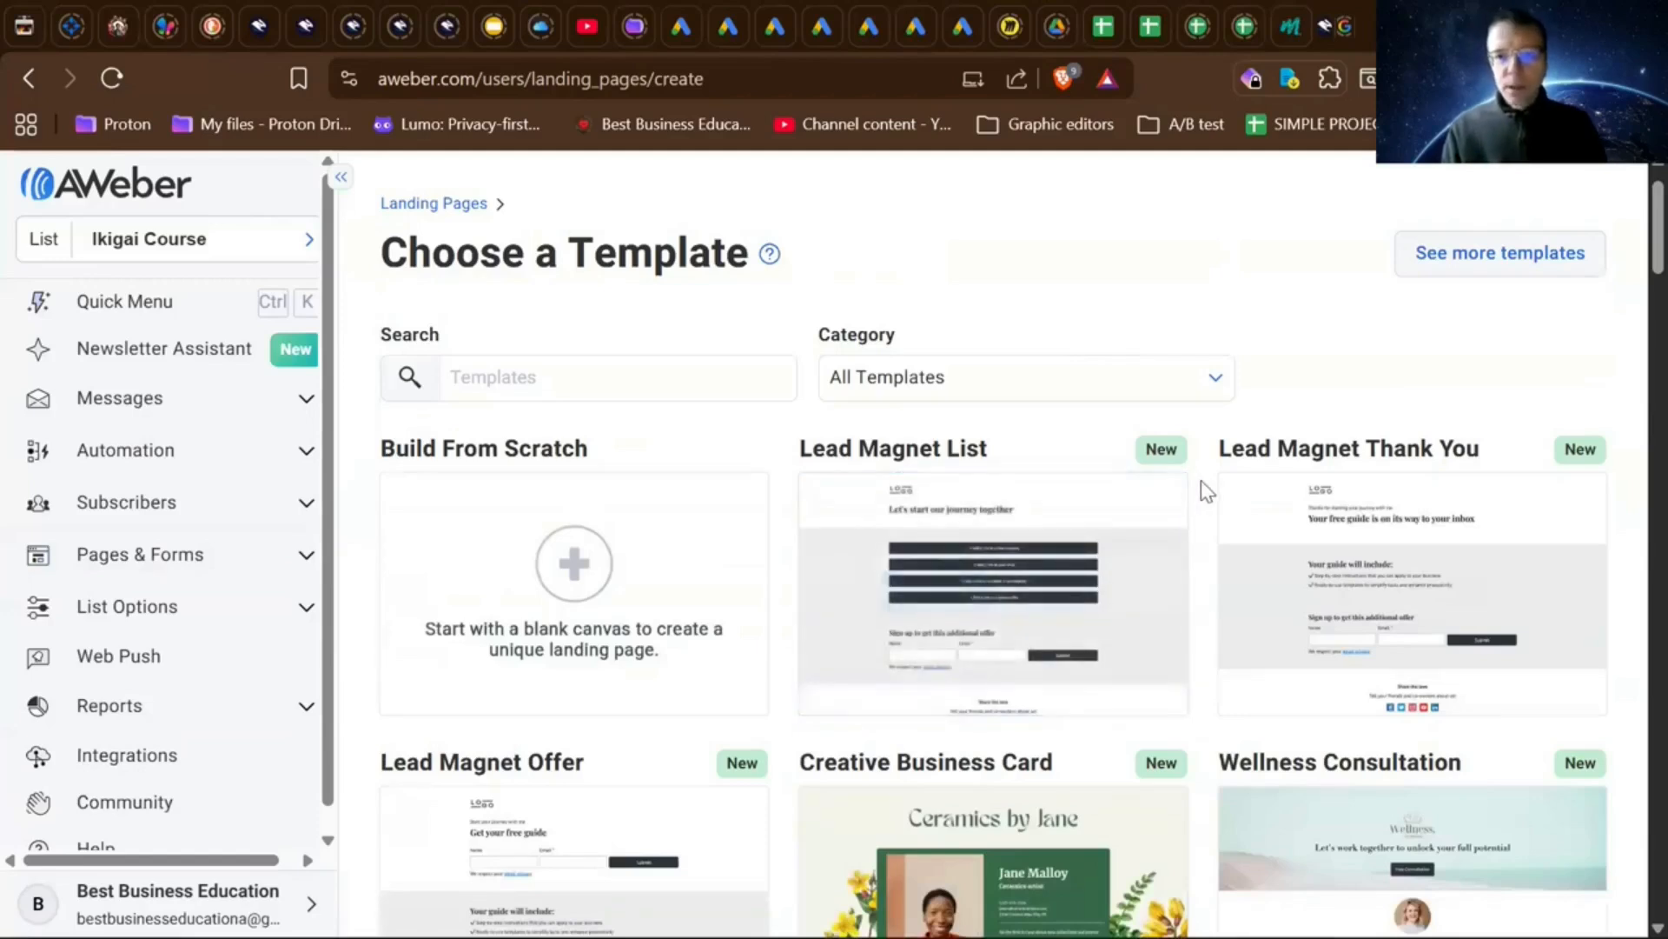
scroll(1204, 491, "down", 3)
scroll(1203, 491, "up", 3)
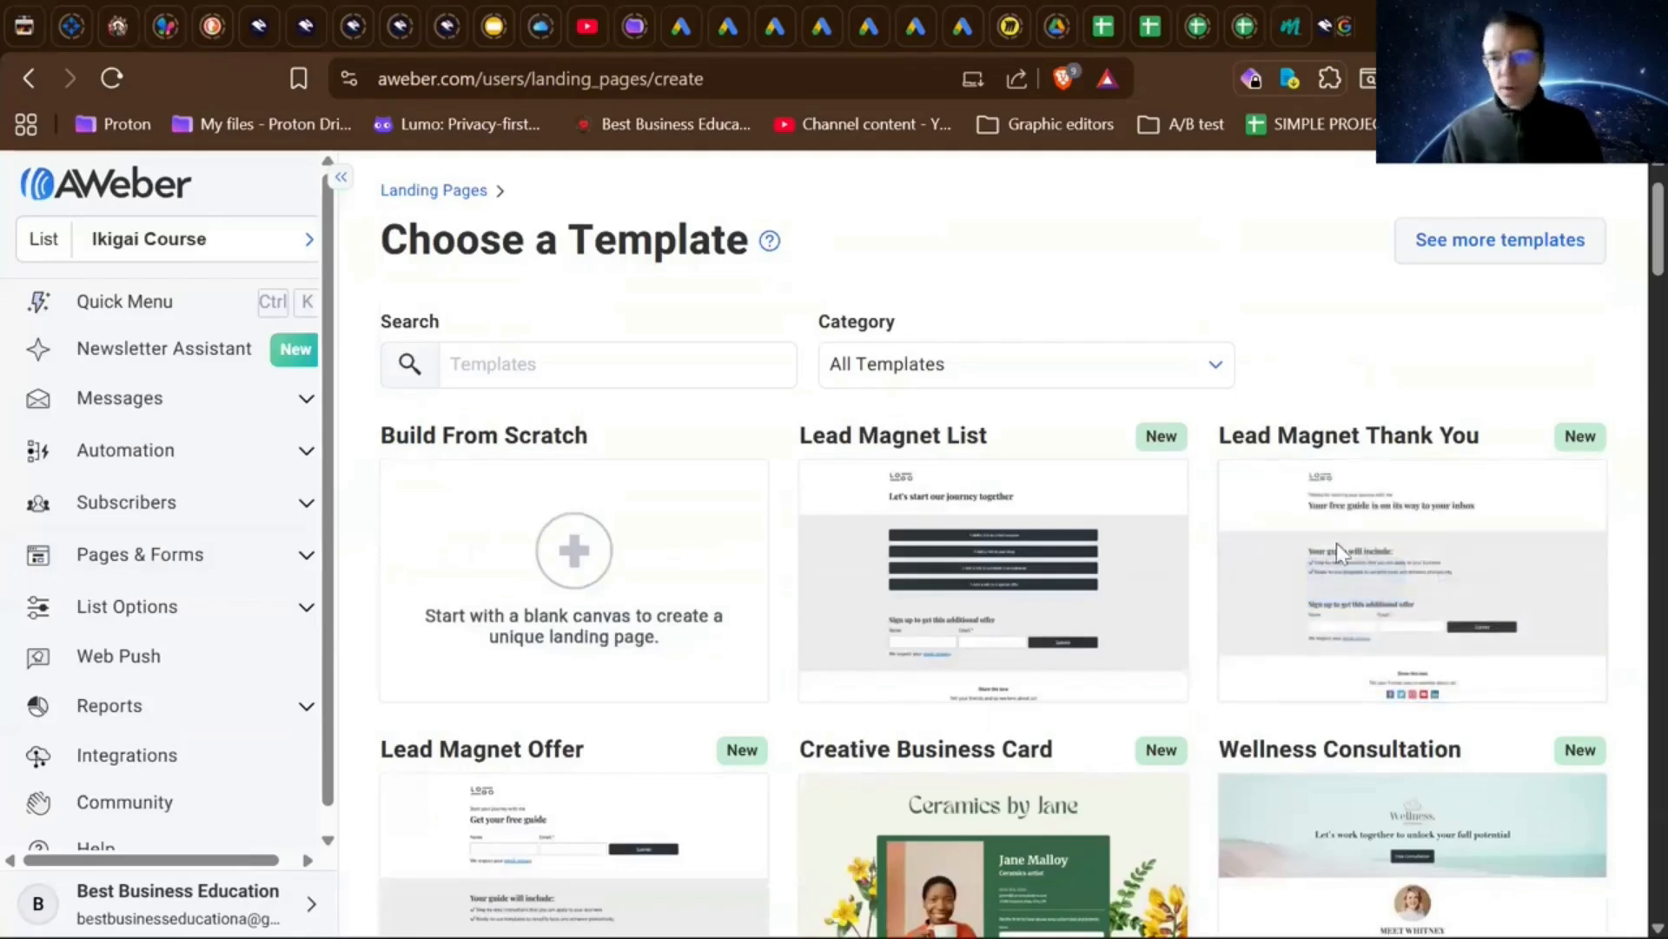
scroll(1312, 632, "down", 1)
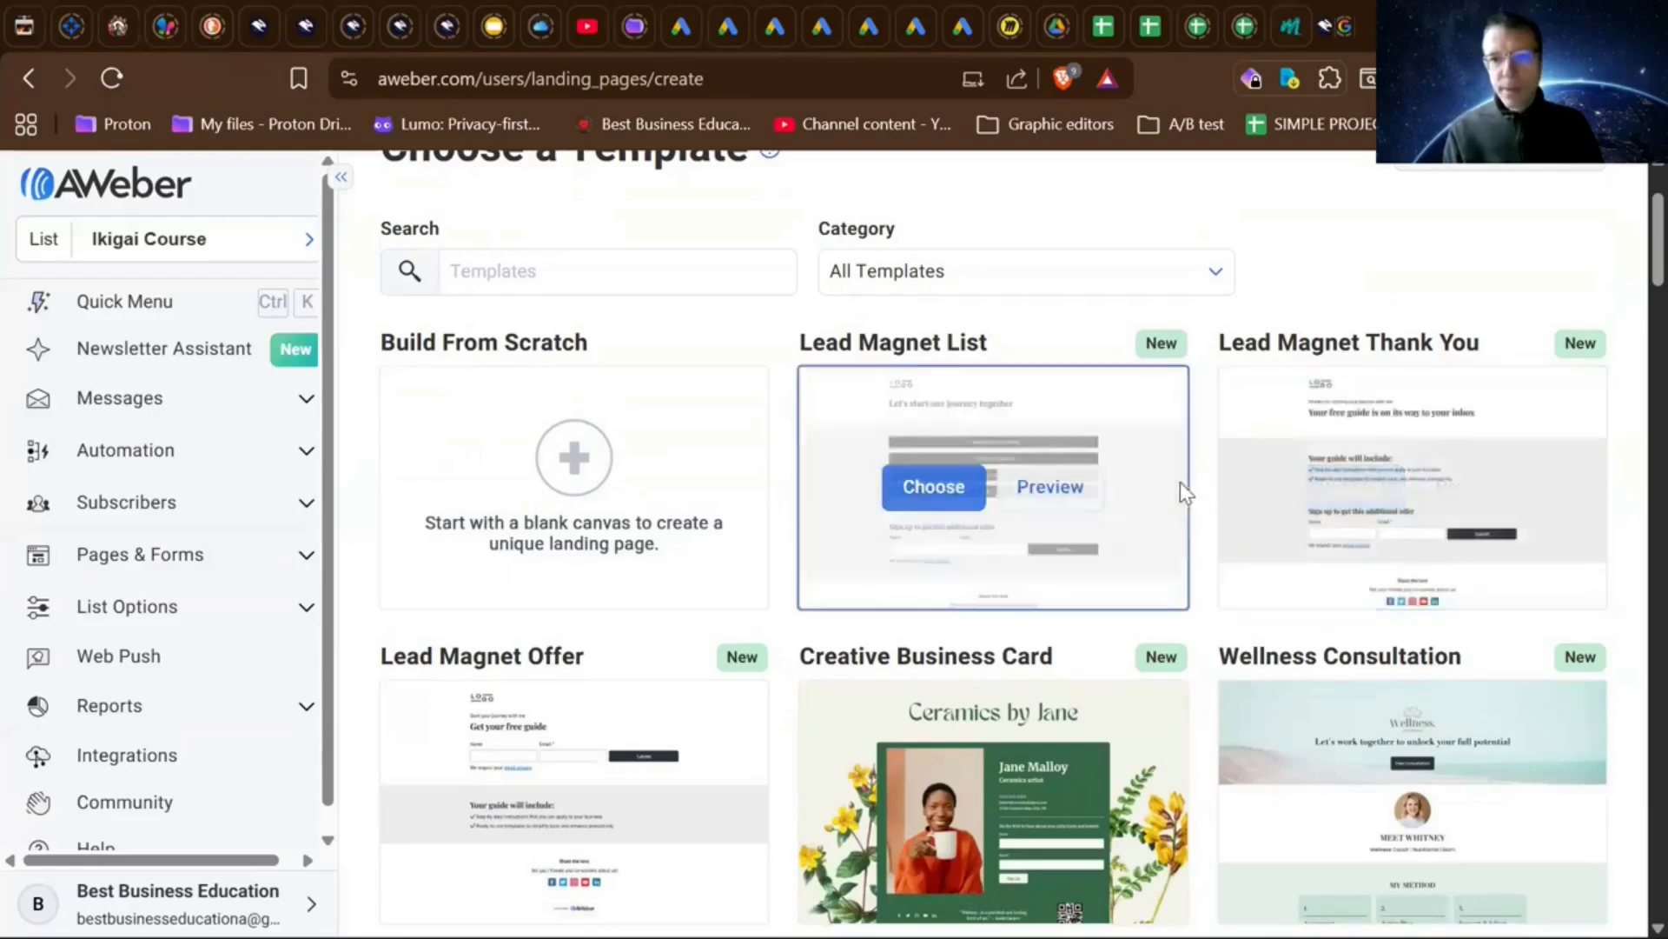
scroll(1210, 527, "down", 1)
scroll(1210, 528, "up", 1)
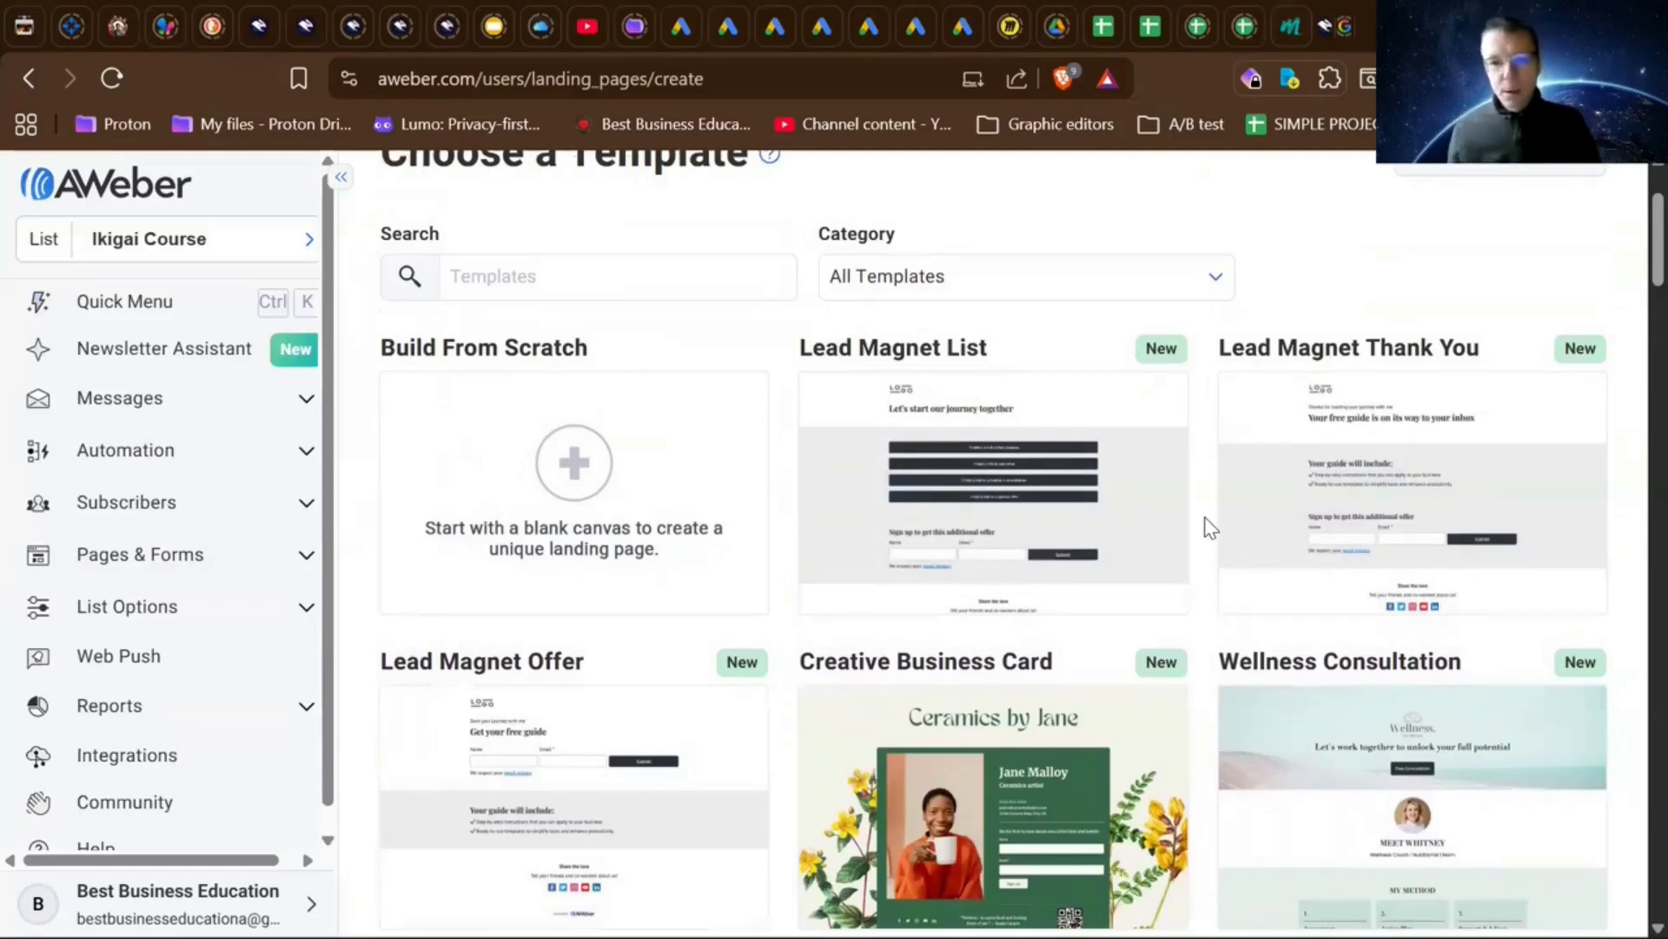
- Examine the landing page templates for donations, payment plans, subscriptions, coaching, small business and online courses
scroll(1210, 527, "down", 6)
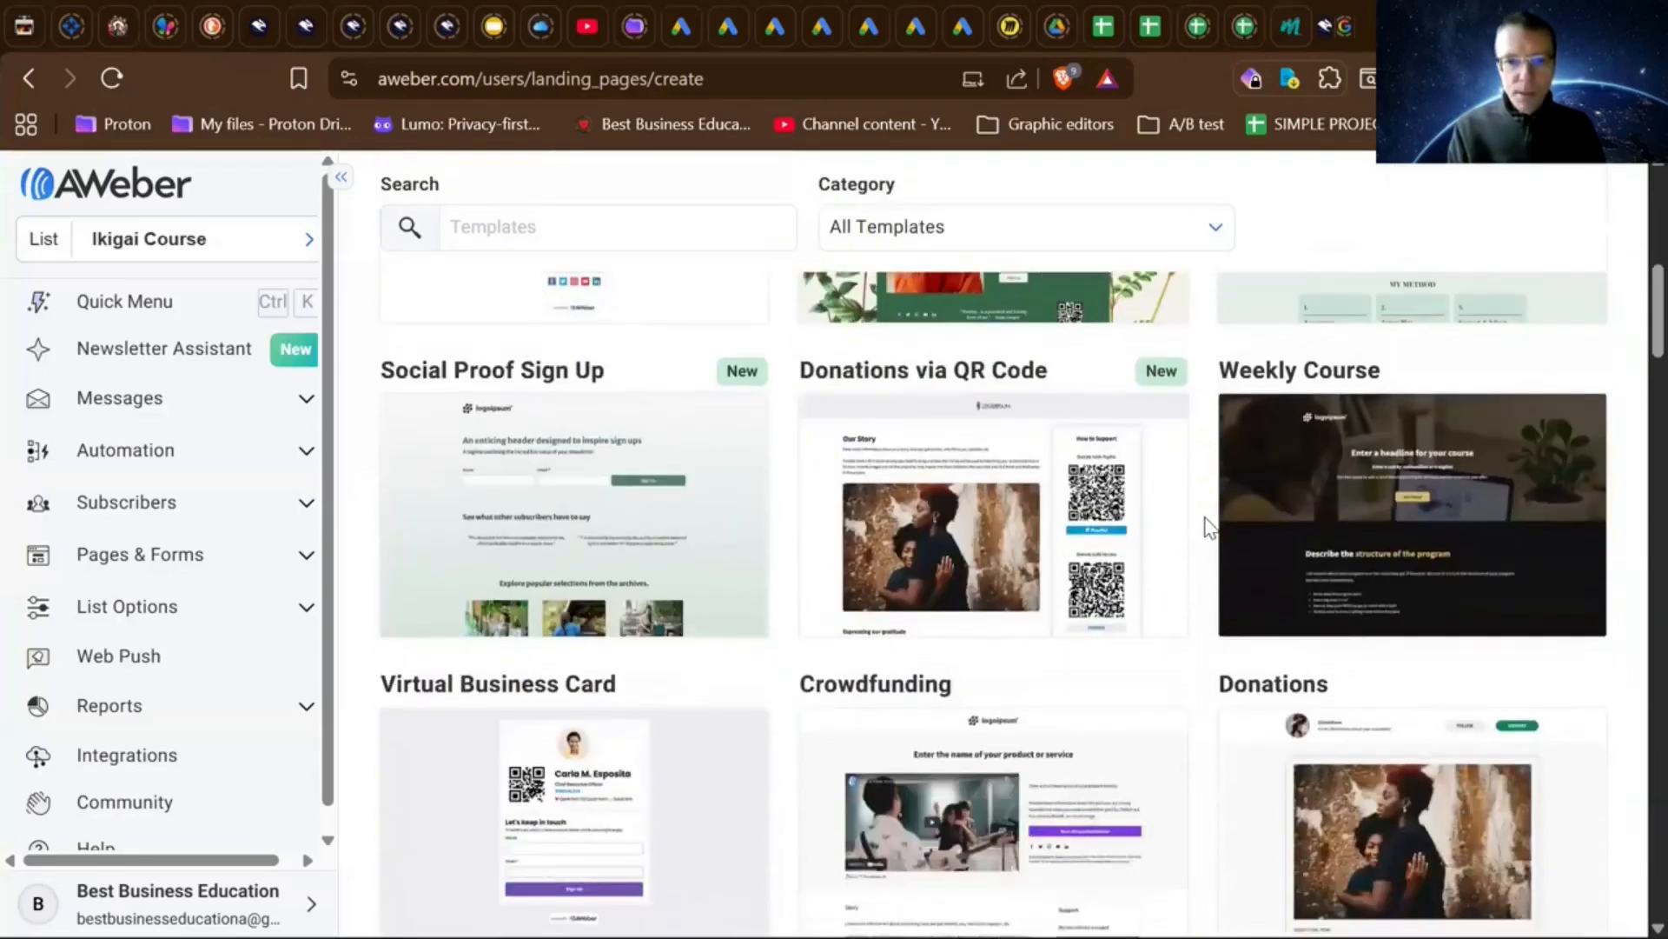
scroll(1211, 527, "down", 4)
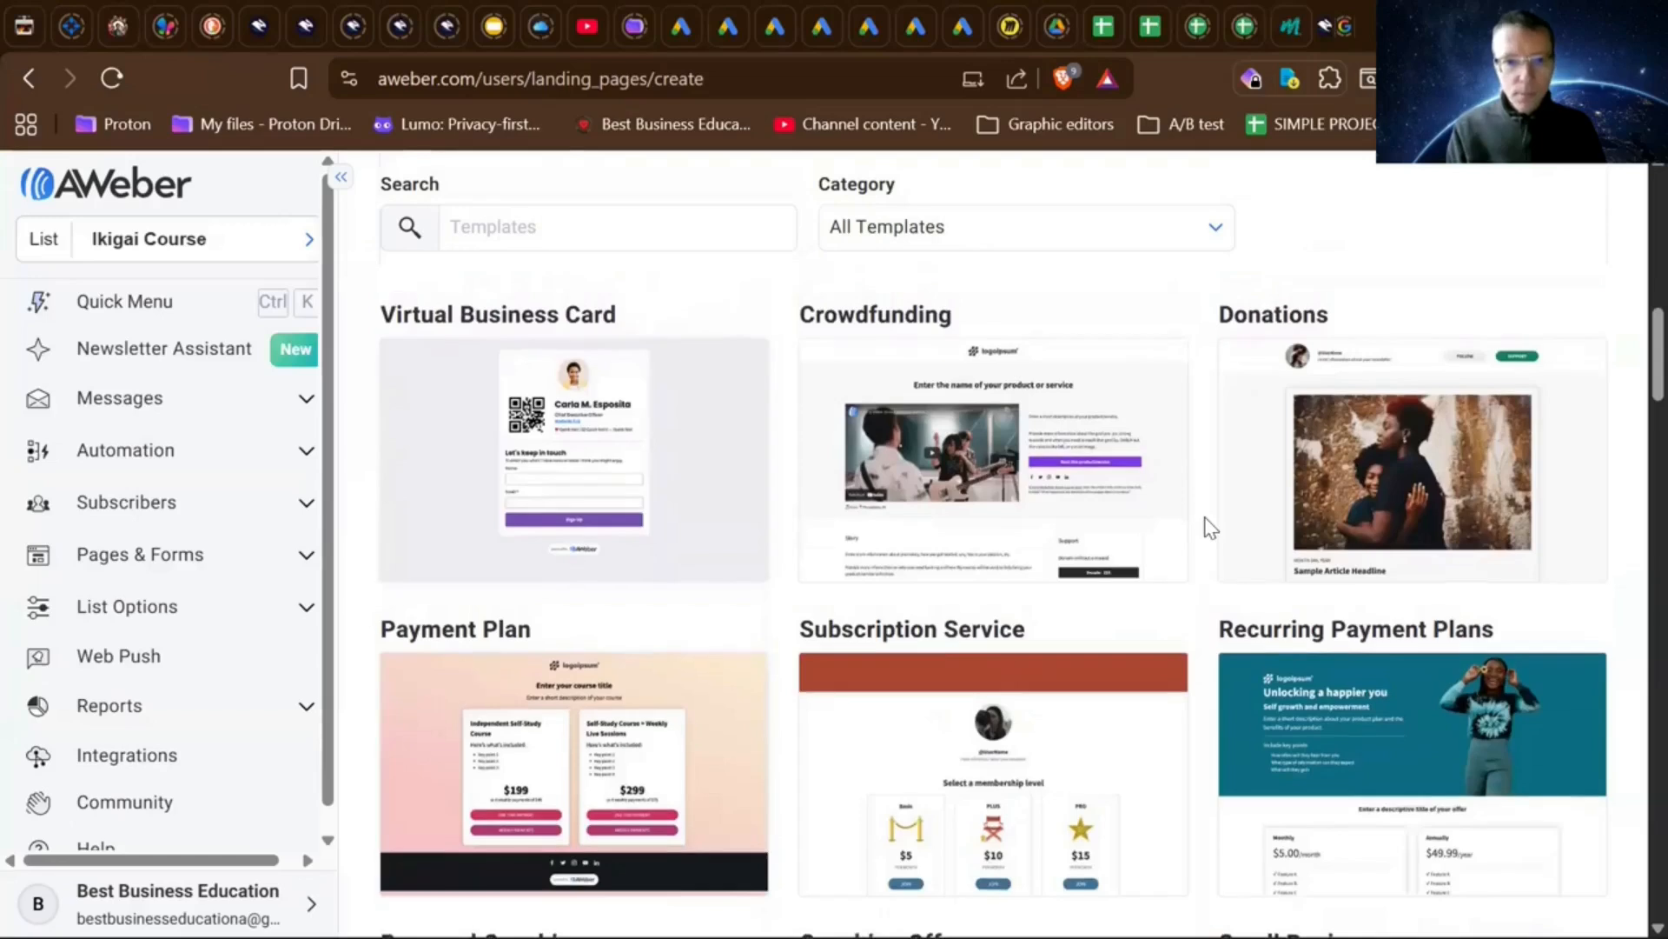
scroll(1211, 528, "down", 1)
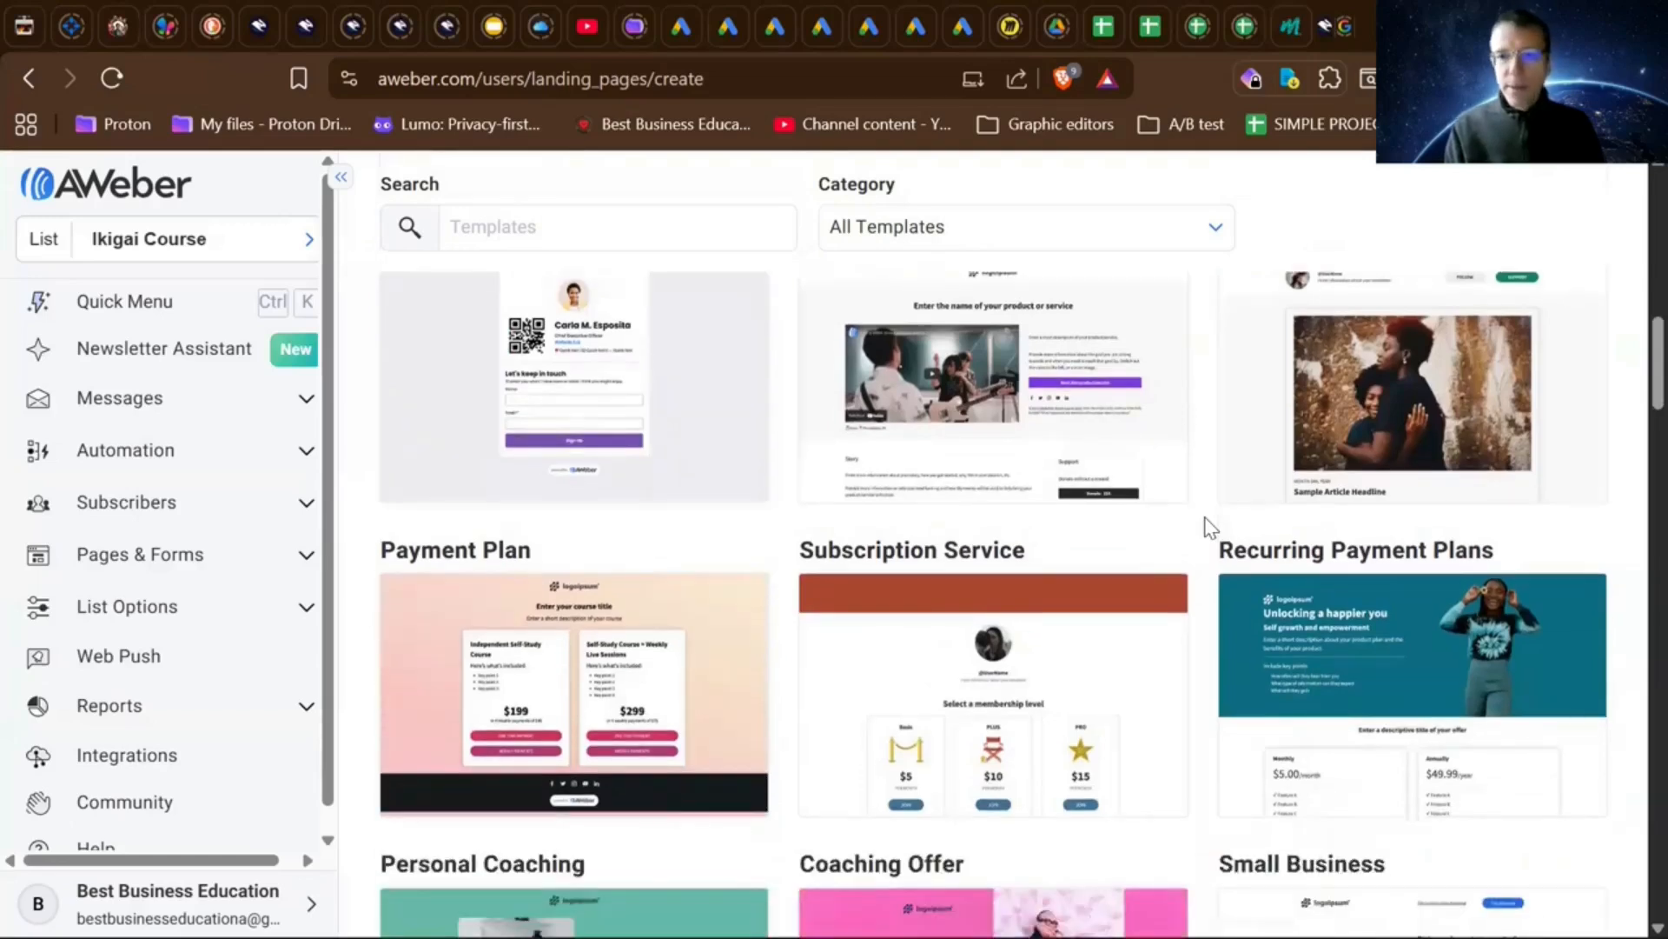
scroll(1211, 527, "down", 1)
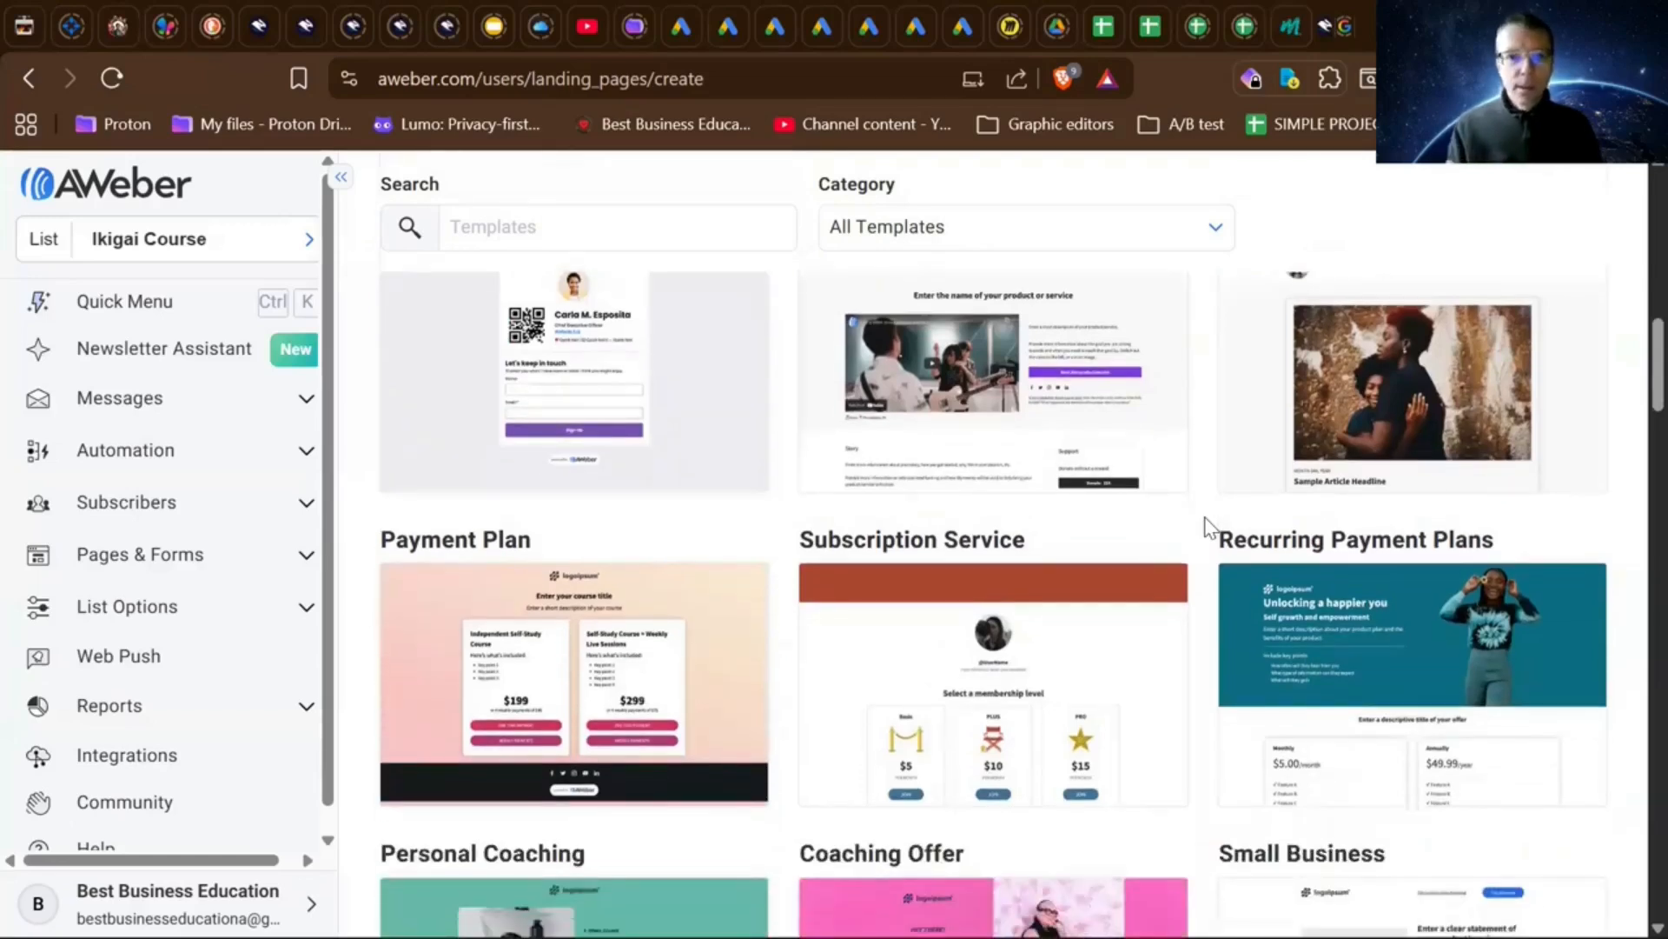
scroll(1206, 522, "up", 1)
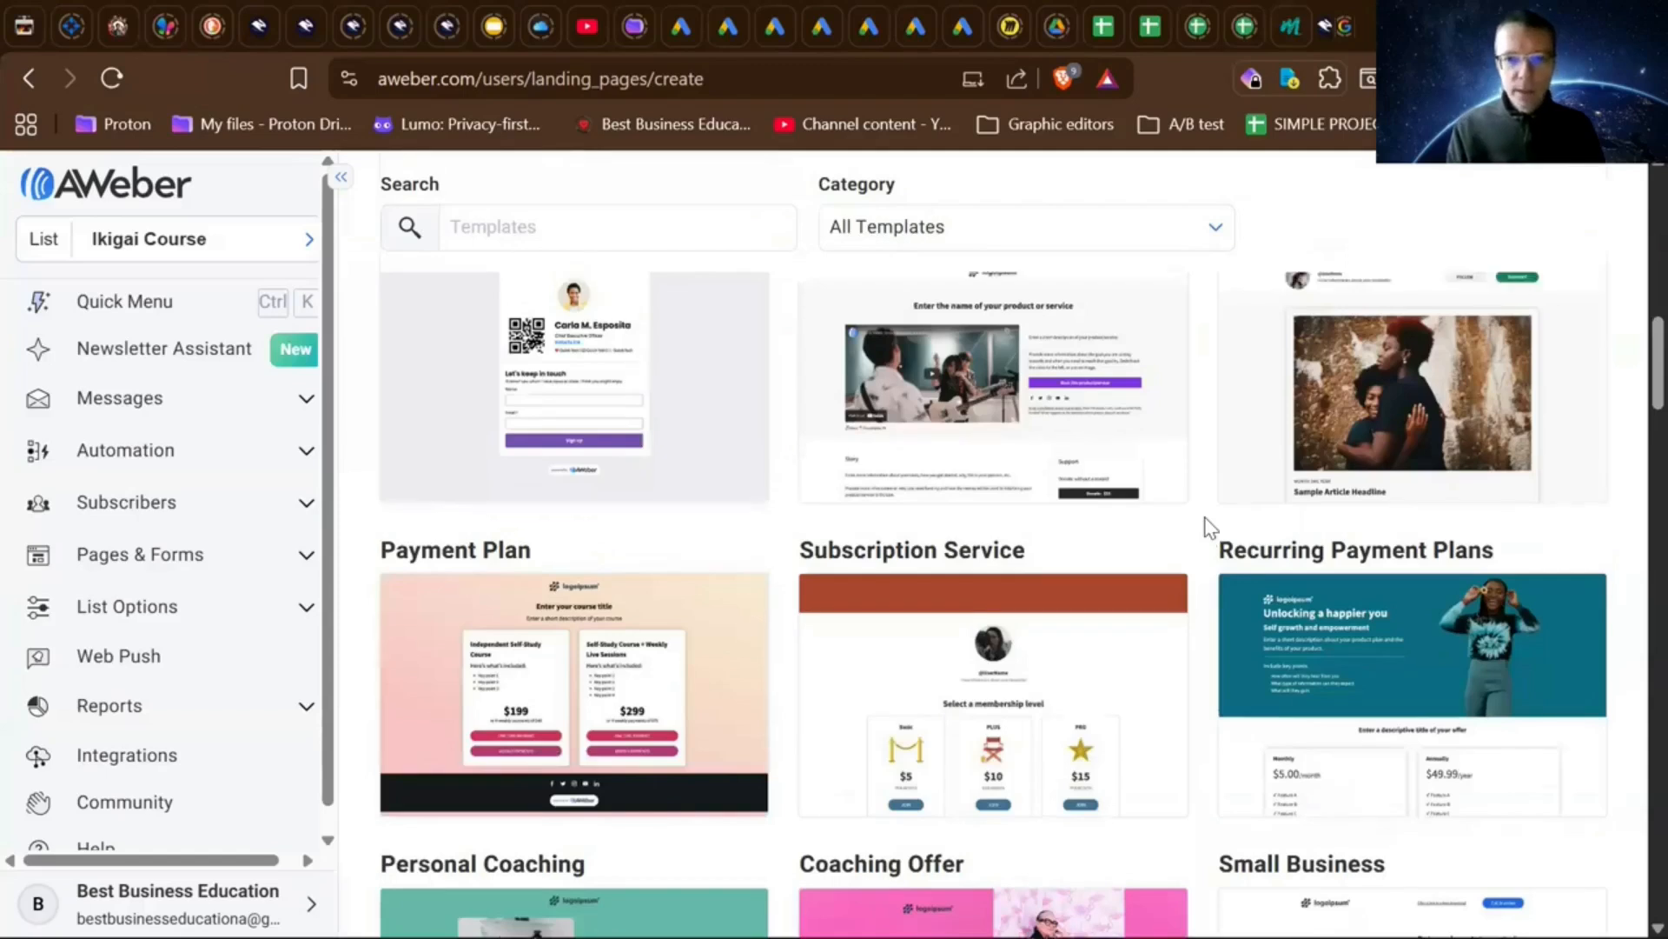
scroll(1210, 528, "down", 2)
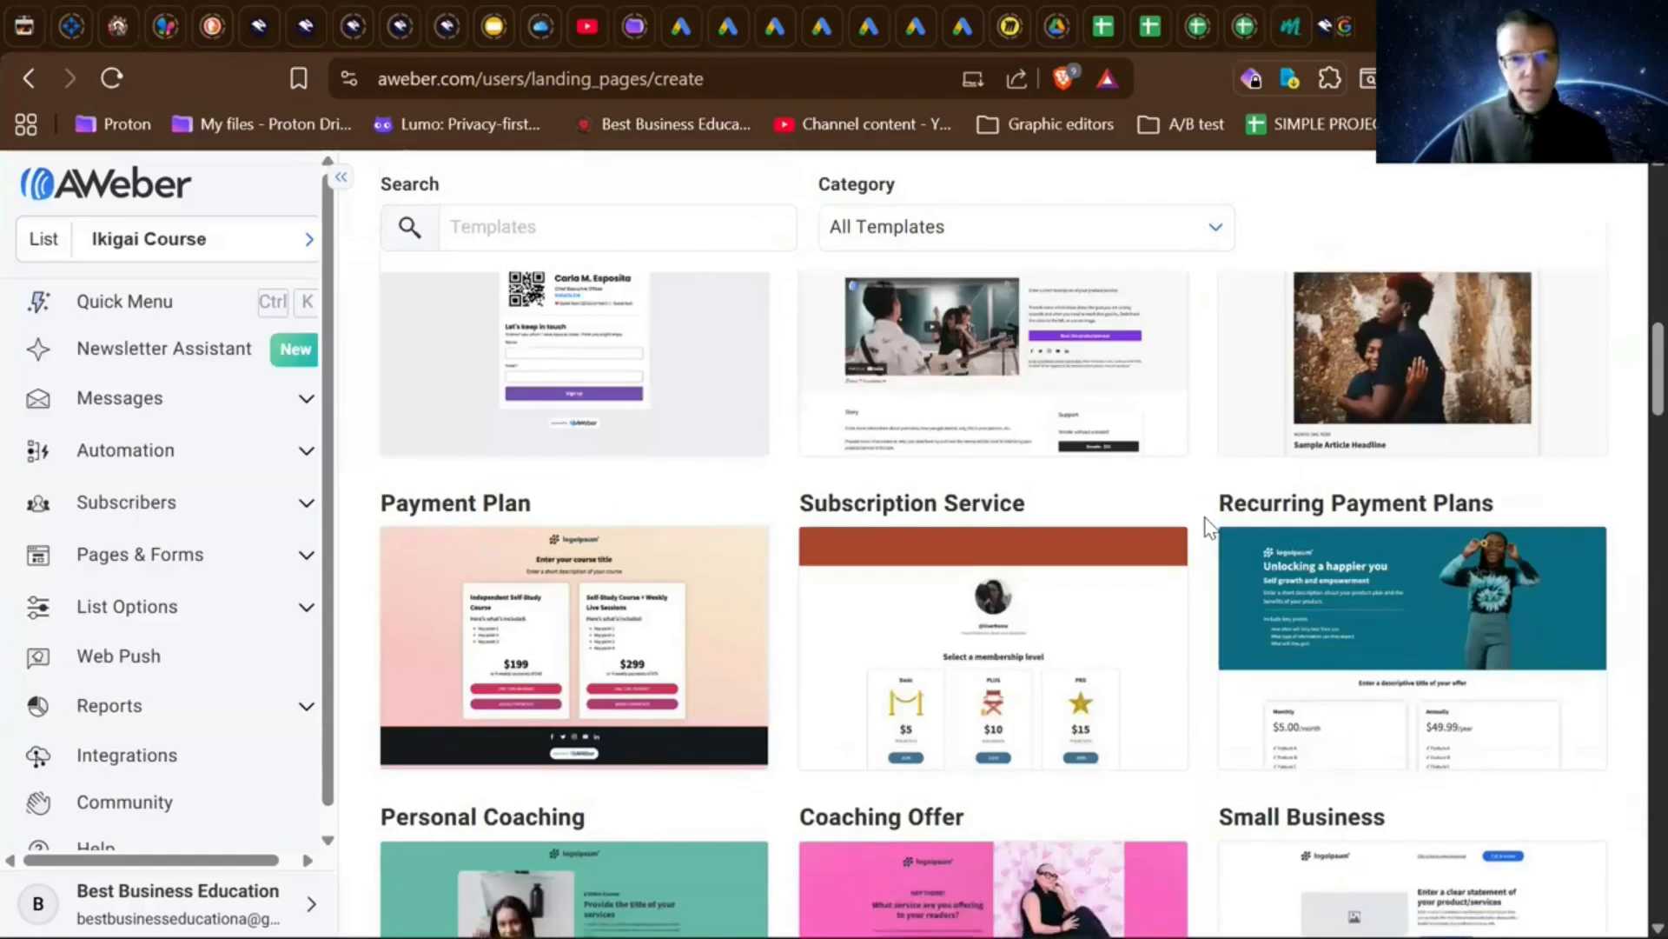
scroll(1211, 528, "down", 2)
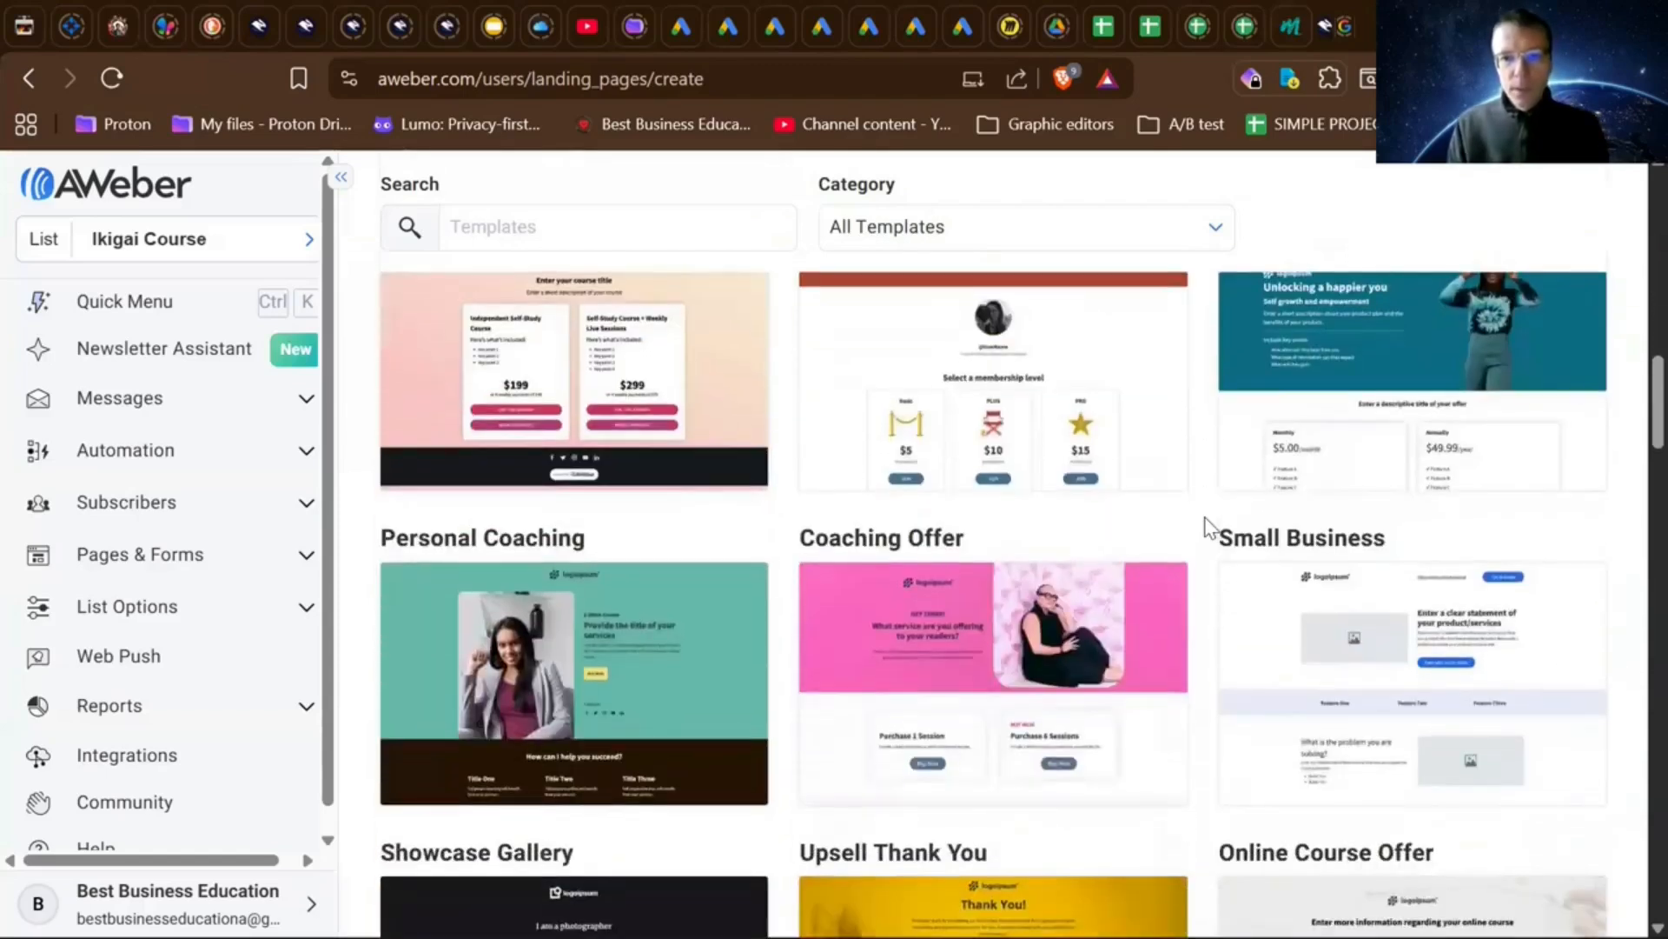
scroll(1210, 527, "down", 2)
scroll(1210, 527, "down", 1)
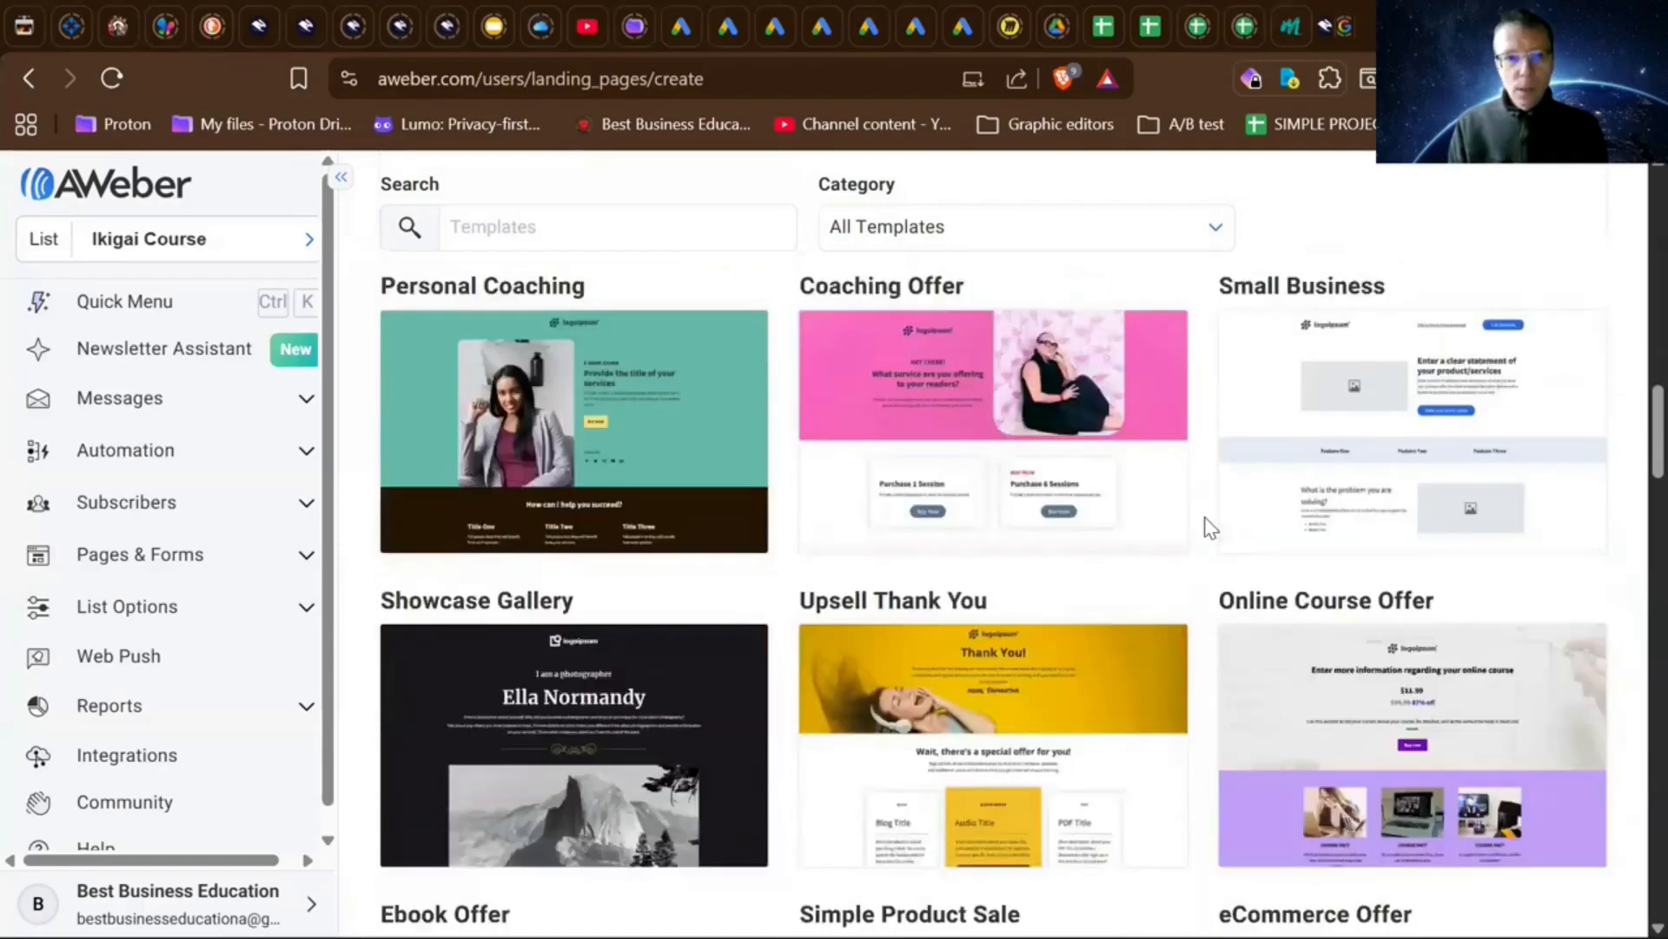
mouse_move(502, 345)
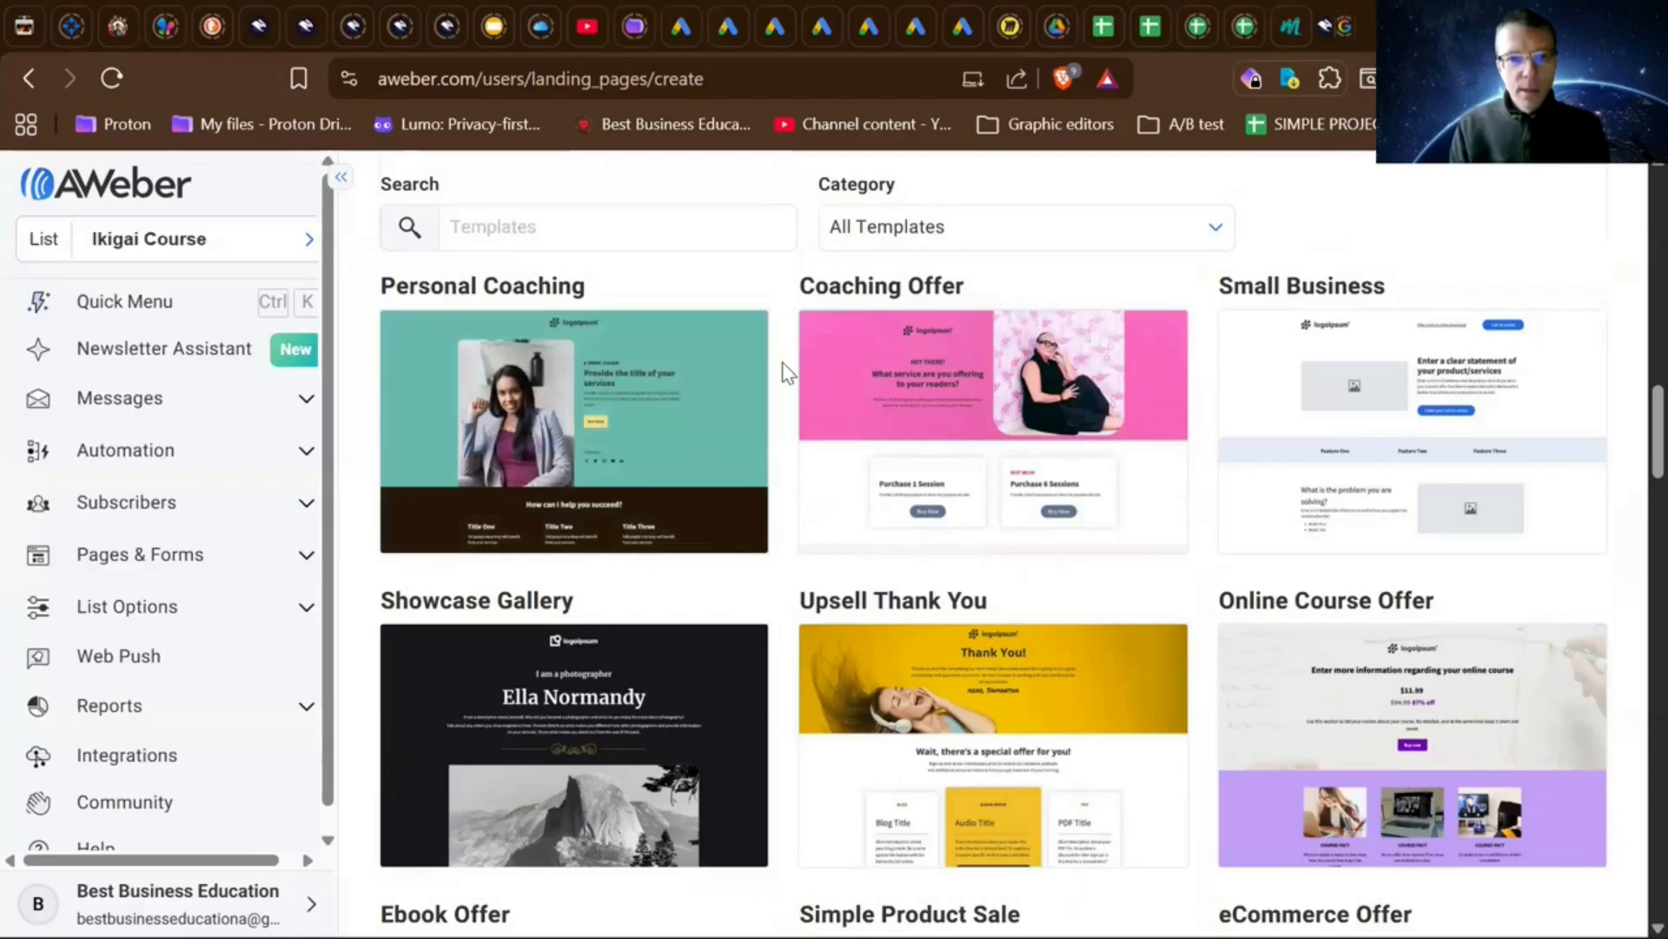
scroll(787, 373, "up", 1)
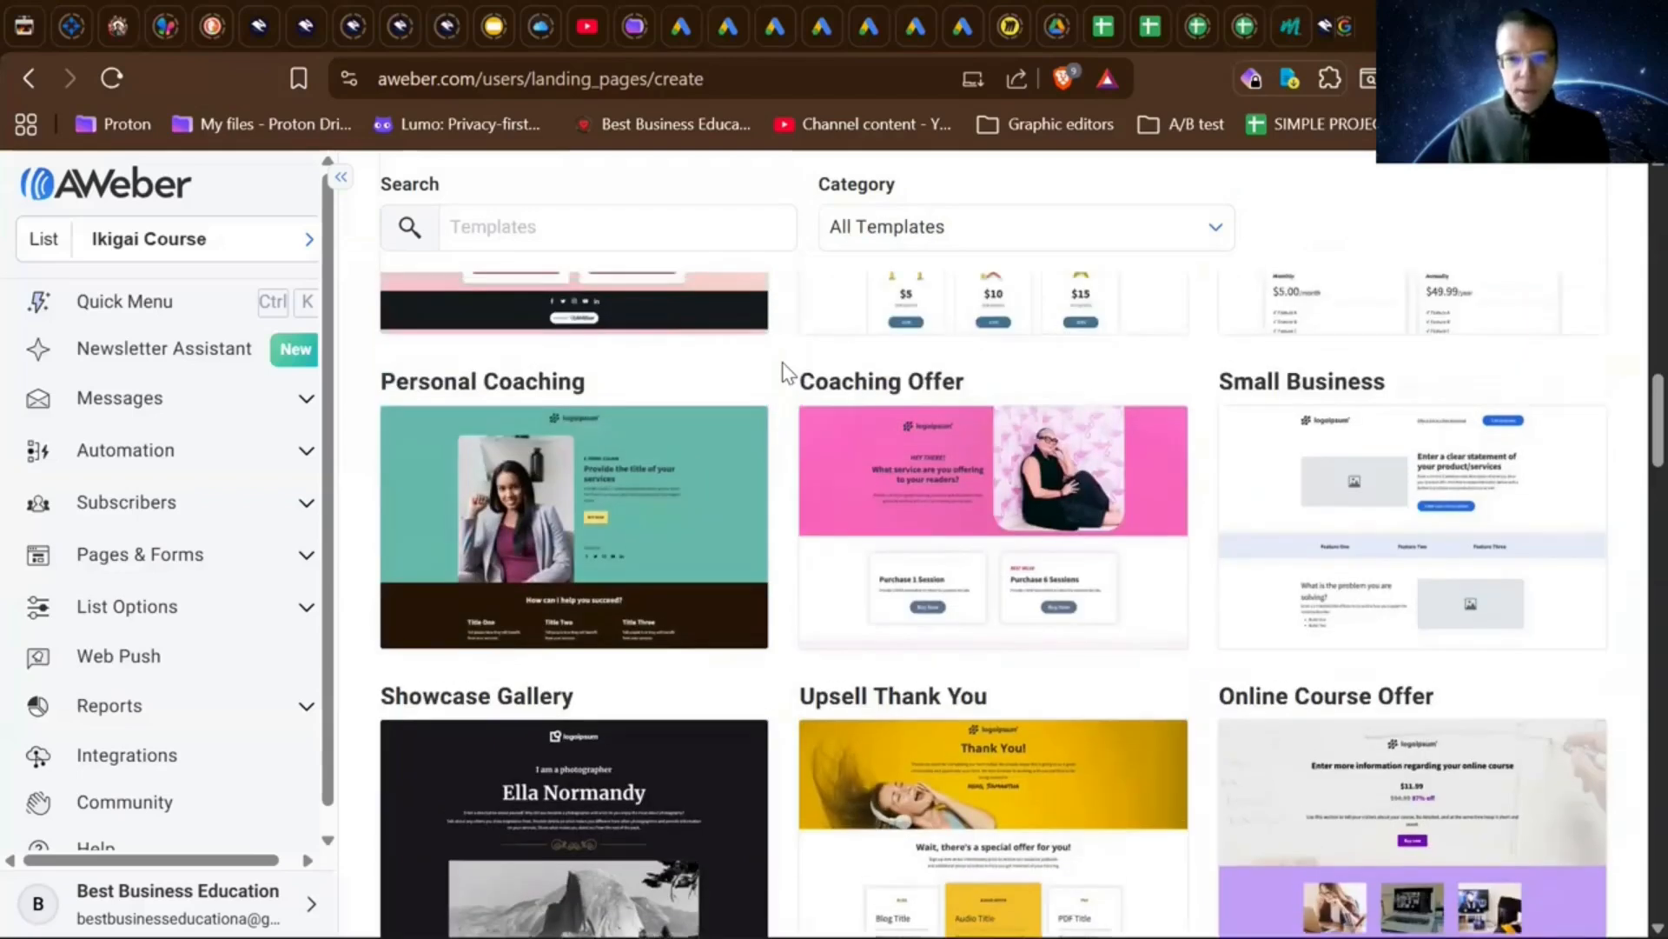
- Examine the landing page templates for showcase galleries, upsell thank-you pages, ebooks, simple product sales and eCommerce offers
mouse_move(619, 478)
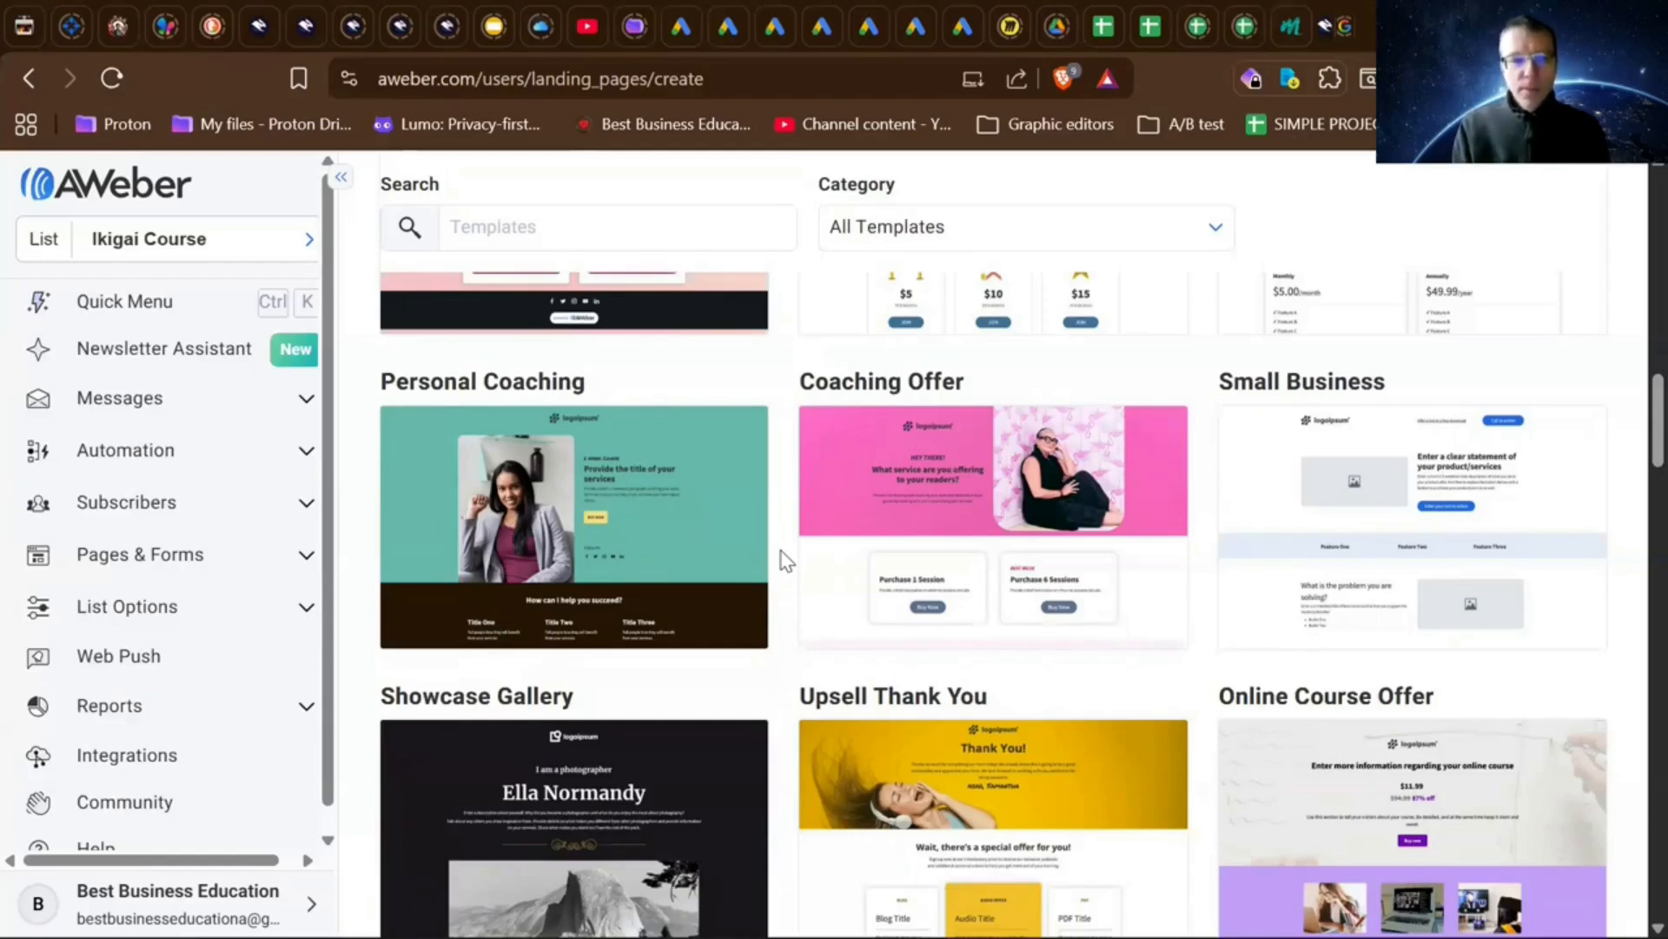
scroll(786, 560, "down", 5)
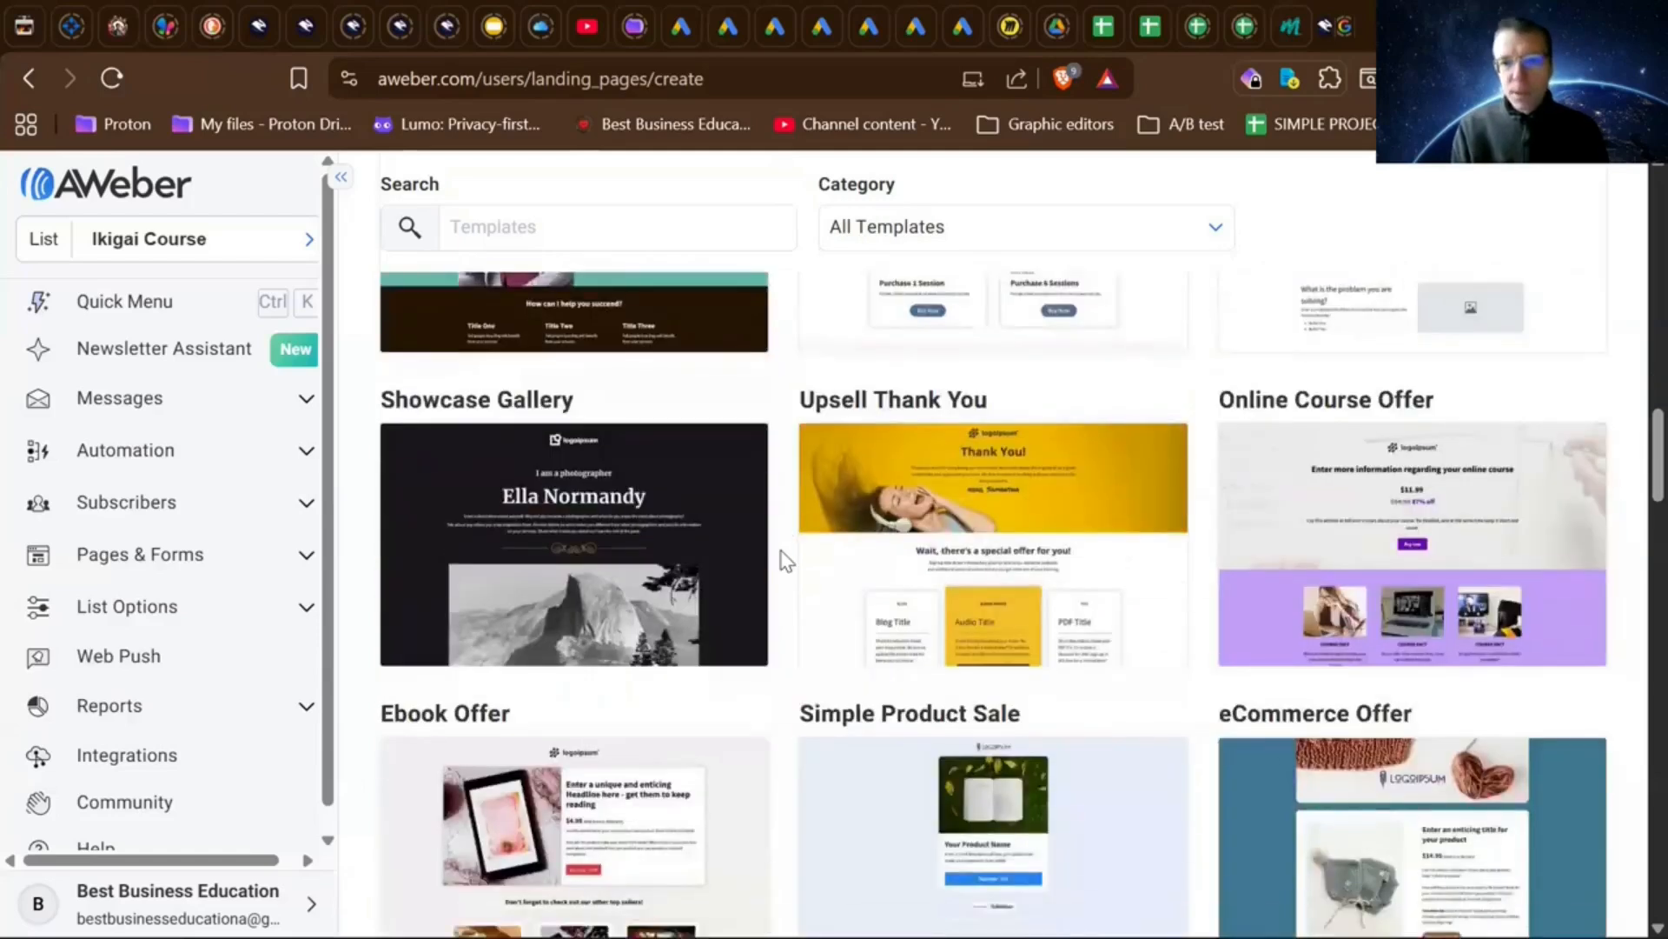
scroll(787, 560, "up", 1)
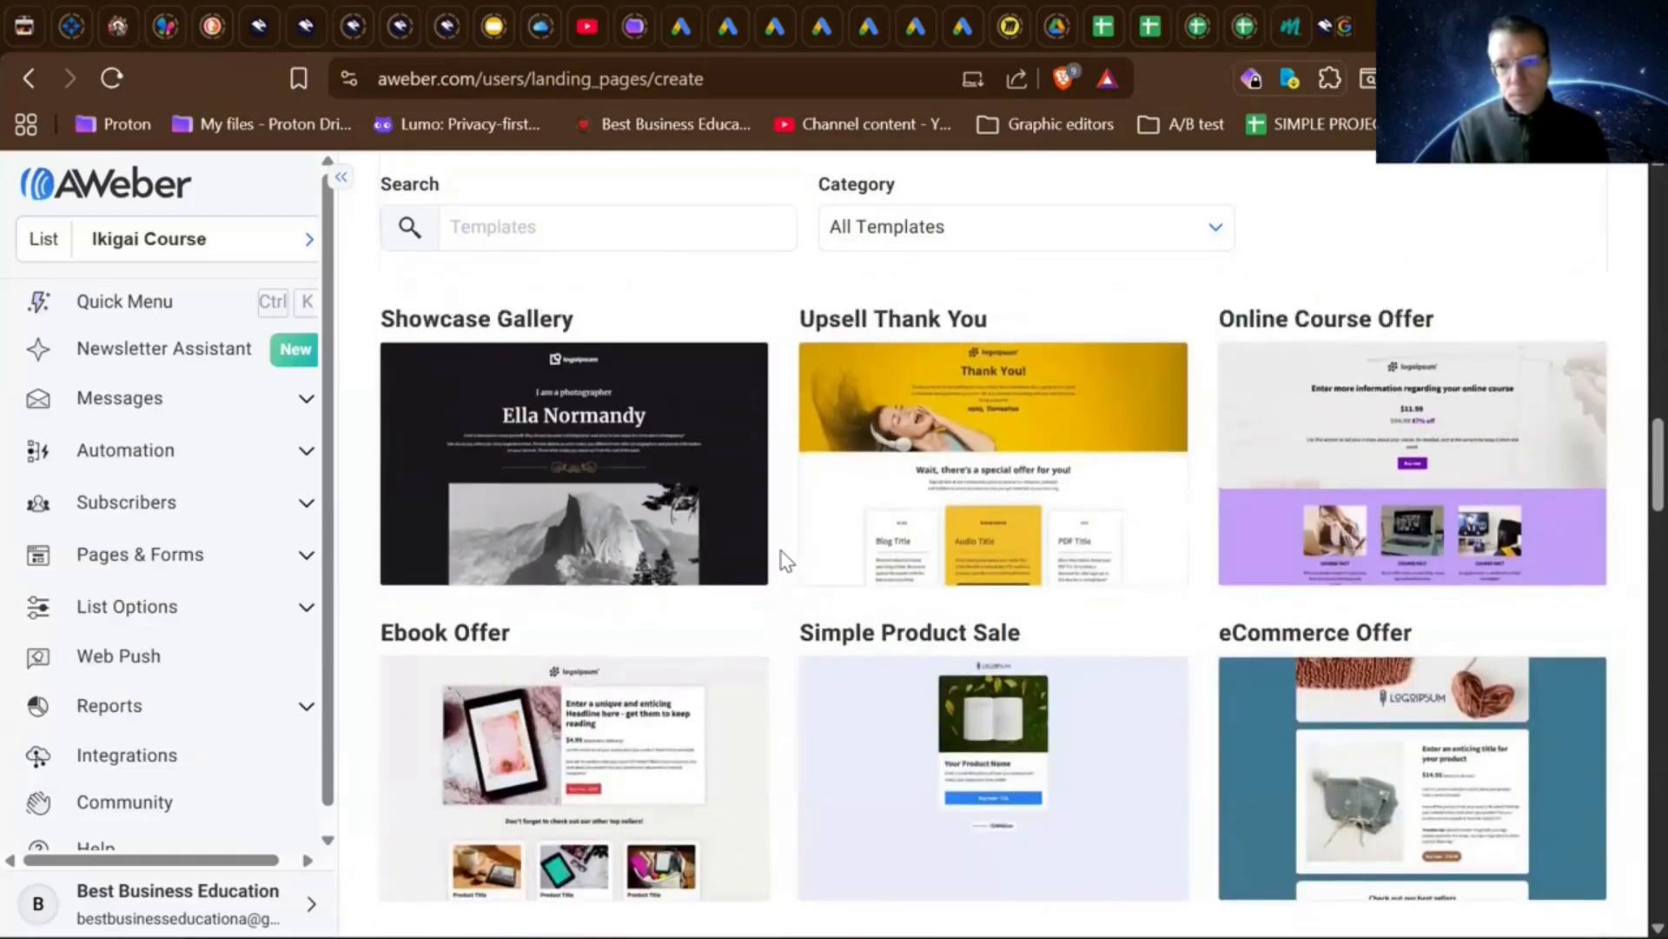
scroll(786, 561, "down", 3)
scroll(787, 561, "down", 1)
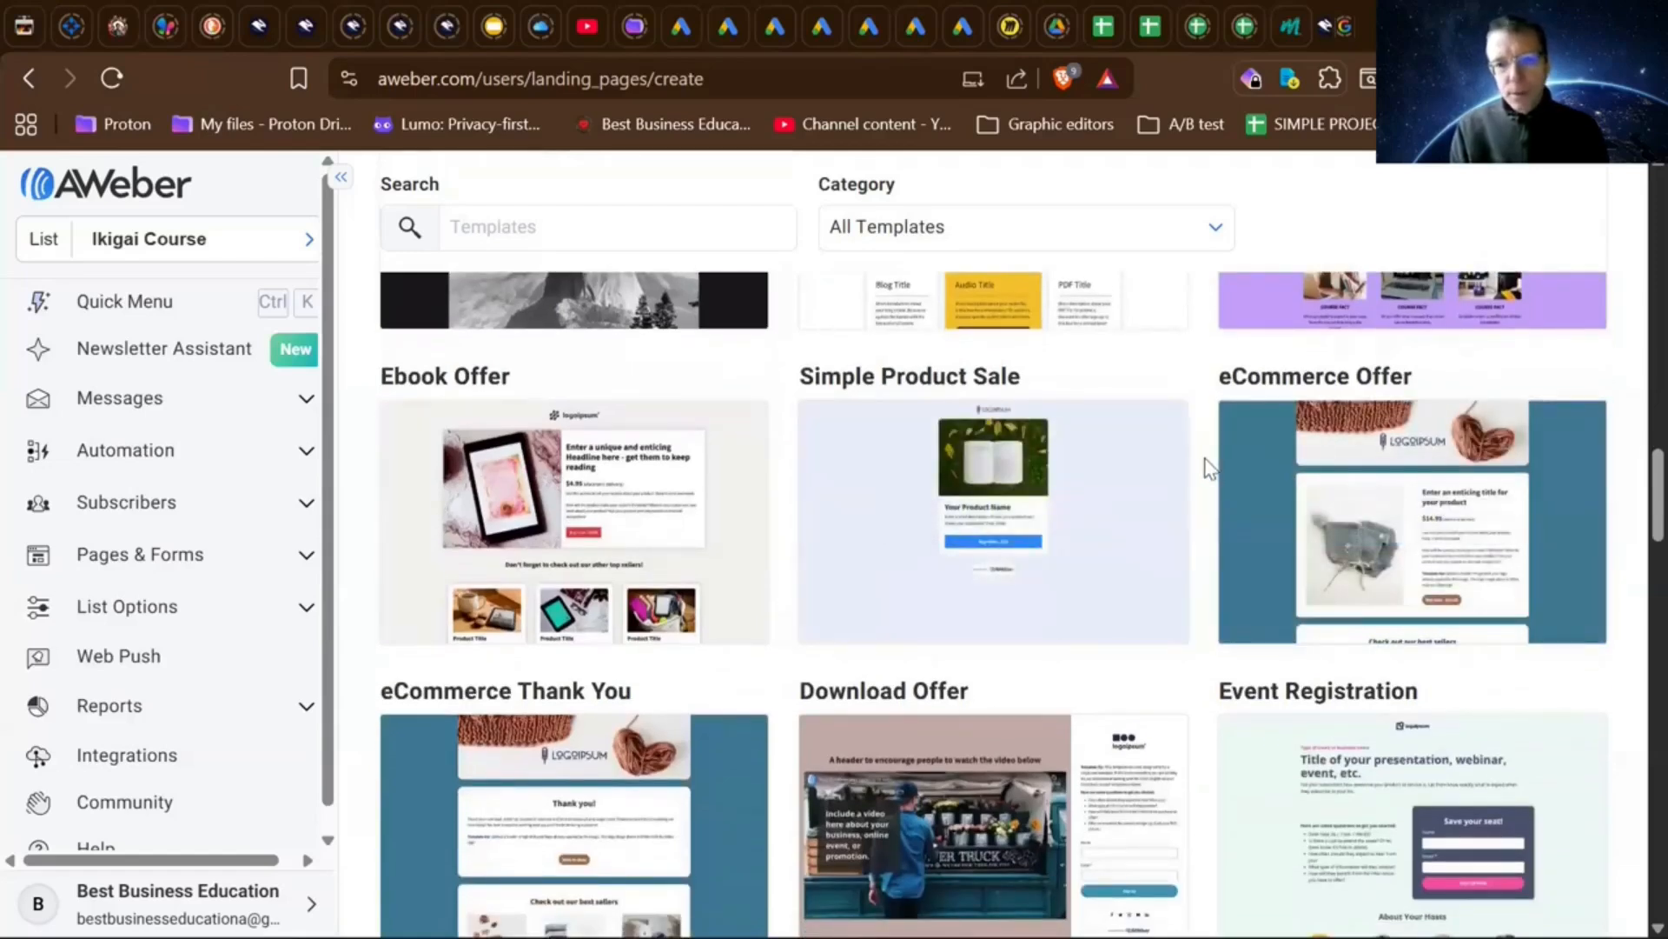
scroll(1206, 459, "down", 1)
scroll(1206, 459, "up", 1)
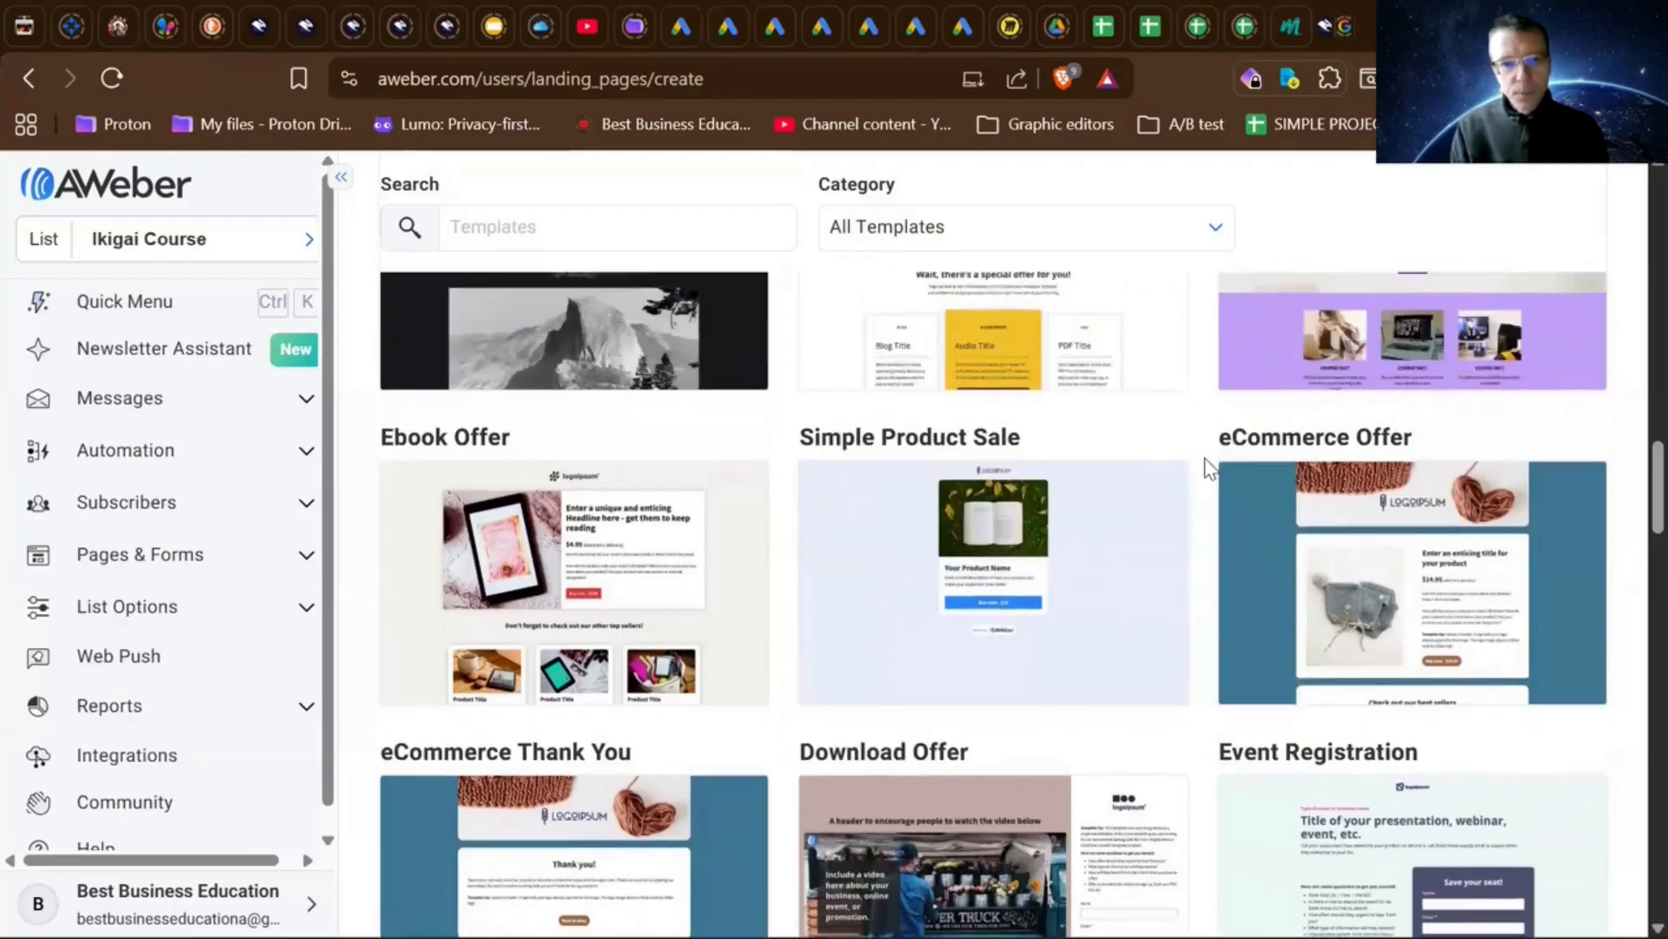
scroll(1205, 459, "down", 1)
mouse_move(739, 478)
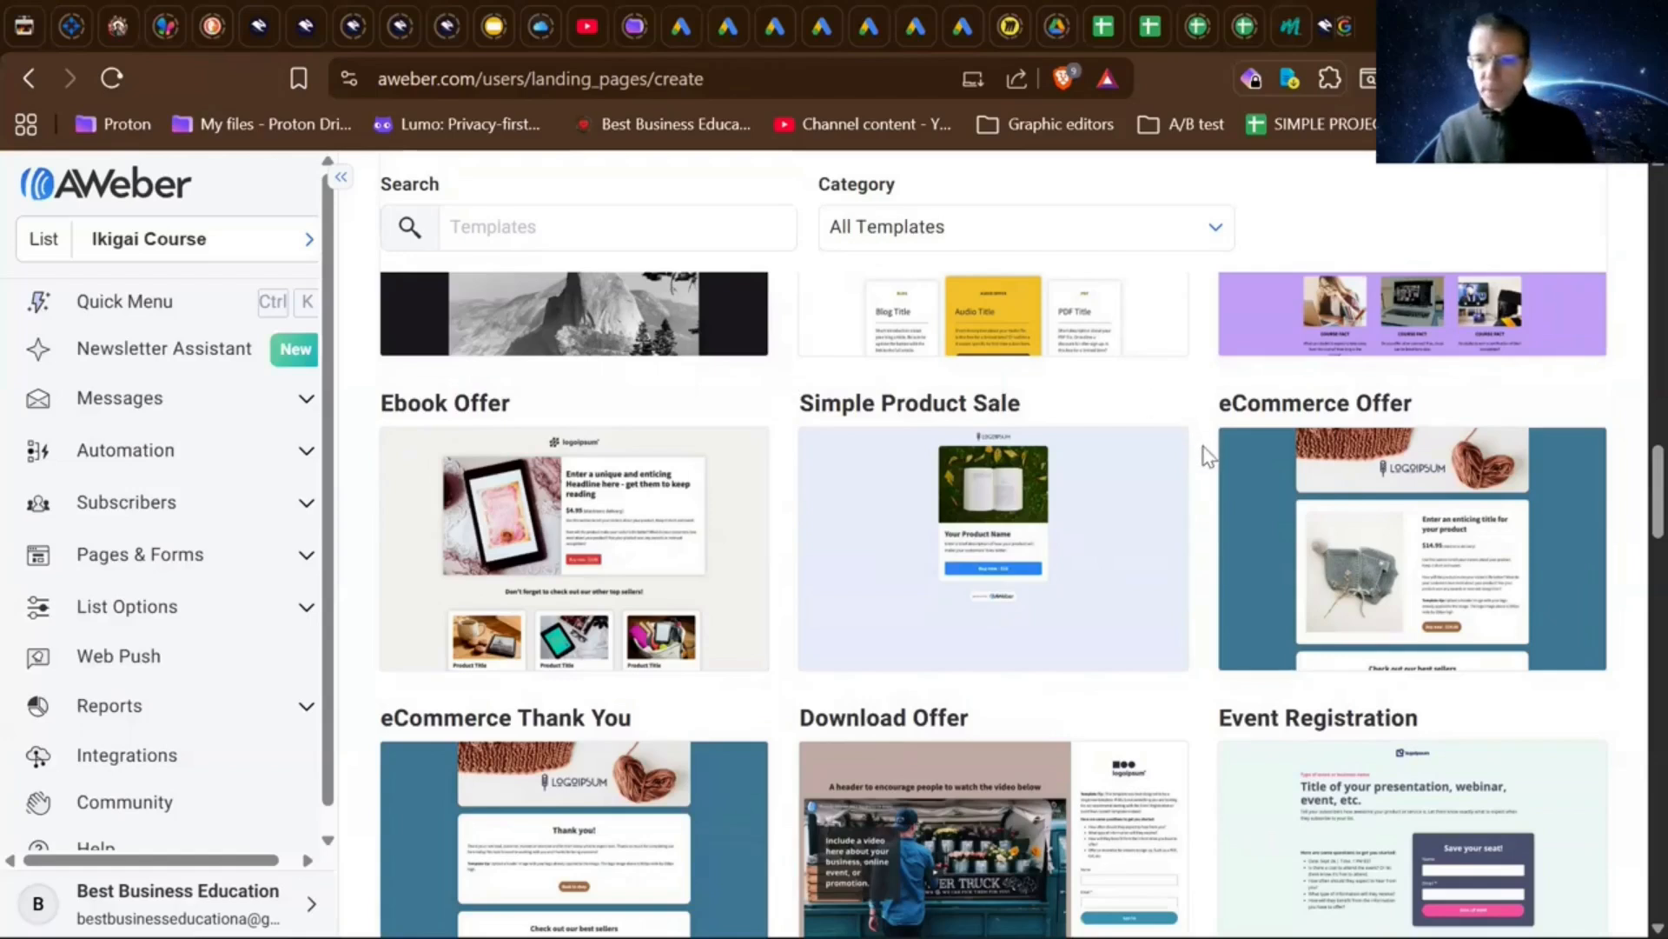
scroll(1203, 447, "down", 1)
scroll(1202, 447, "up", 1)
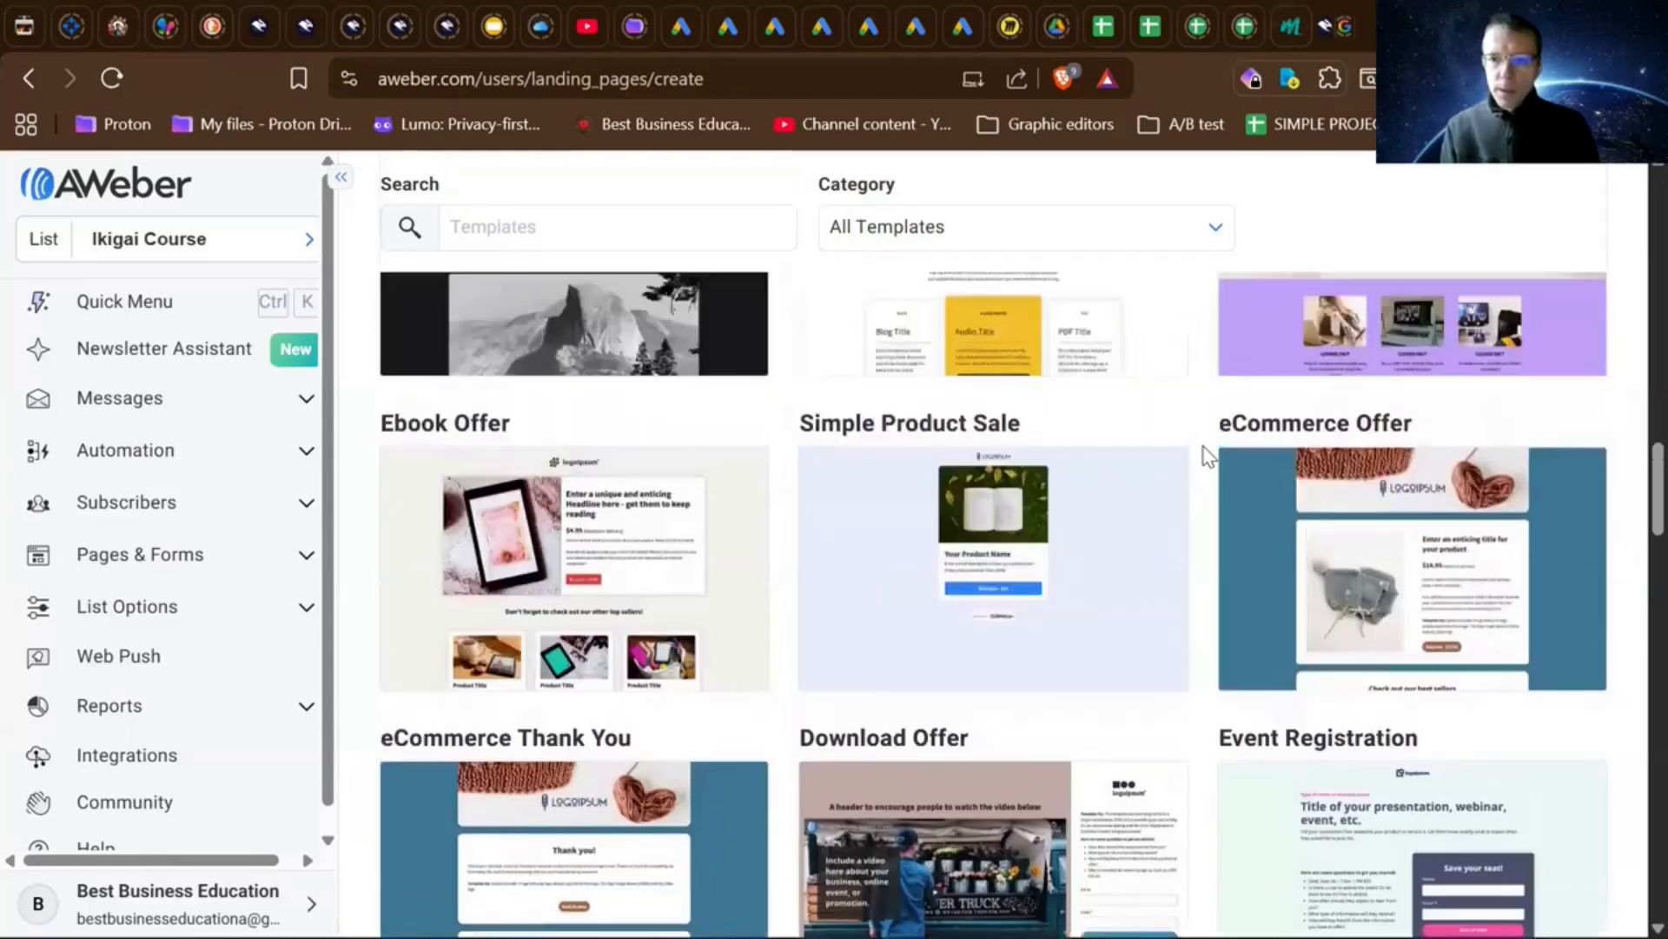
scroll(1205, 452, "down", 1)
- Preview the eCommerce Offer template on desktop and look through its header, product section, best sellers and social links
mouse_move(1512, 480)
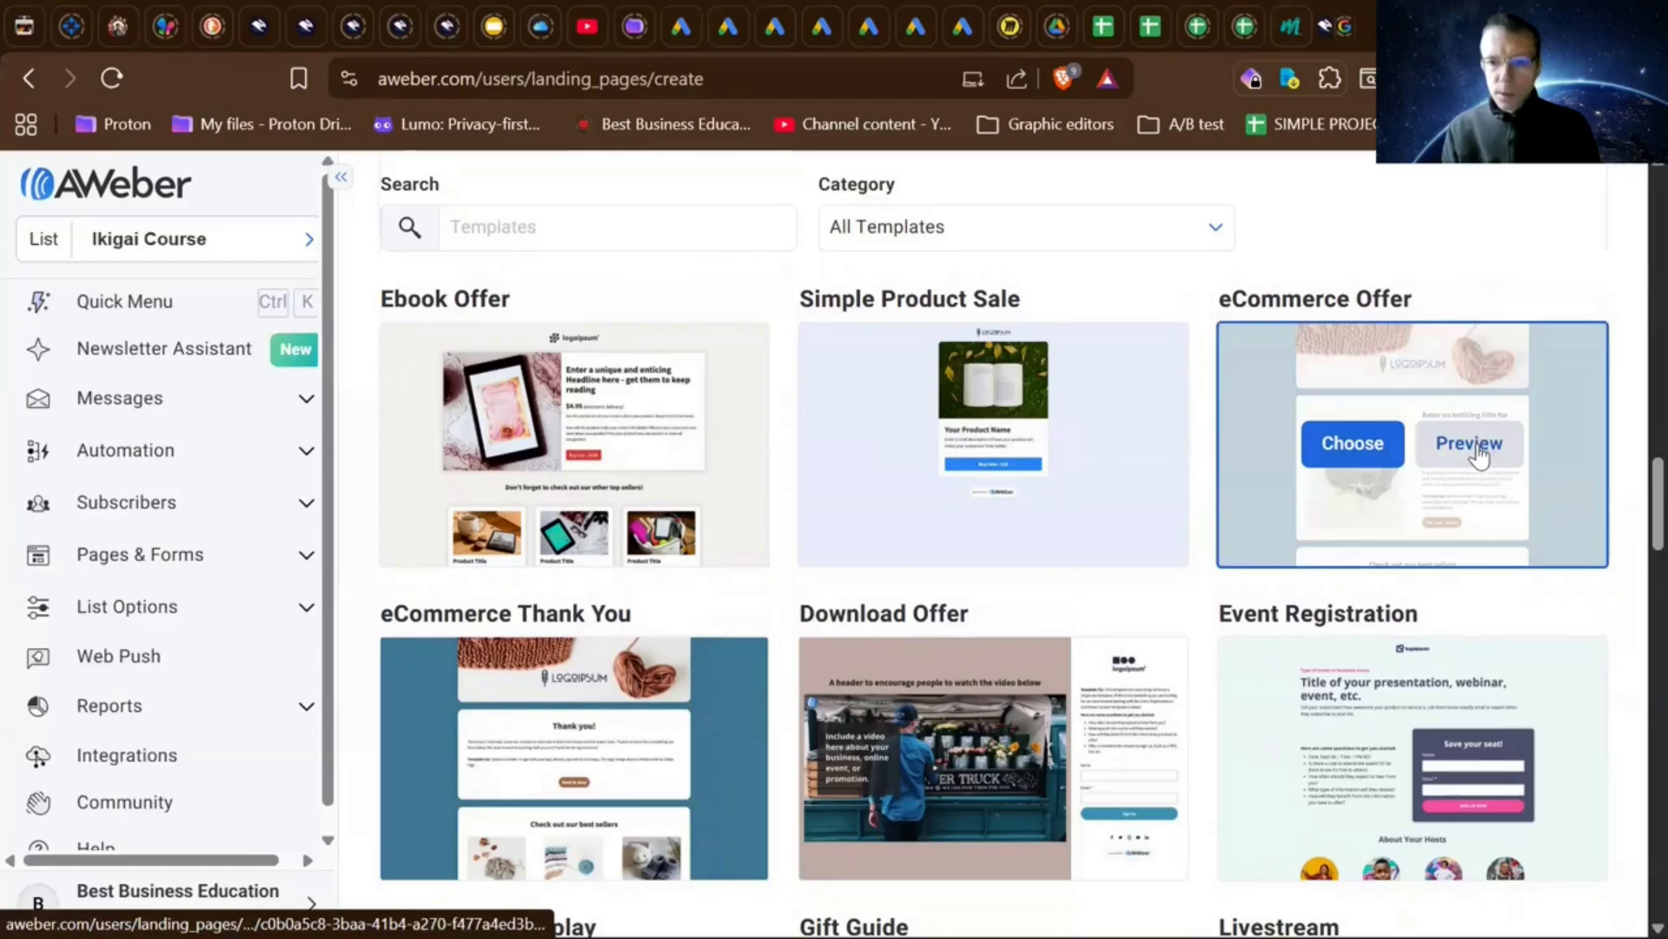
left_click(1477, 450)
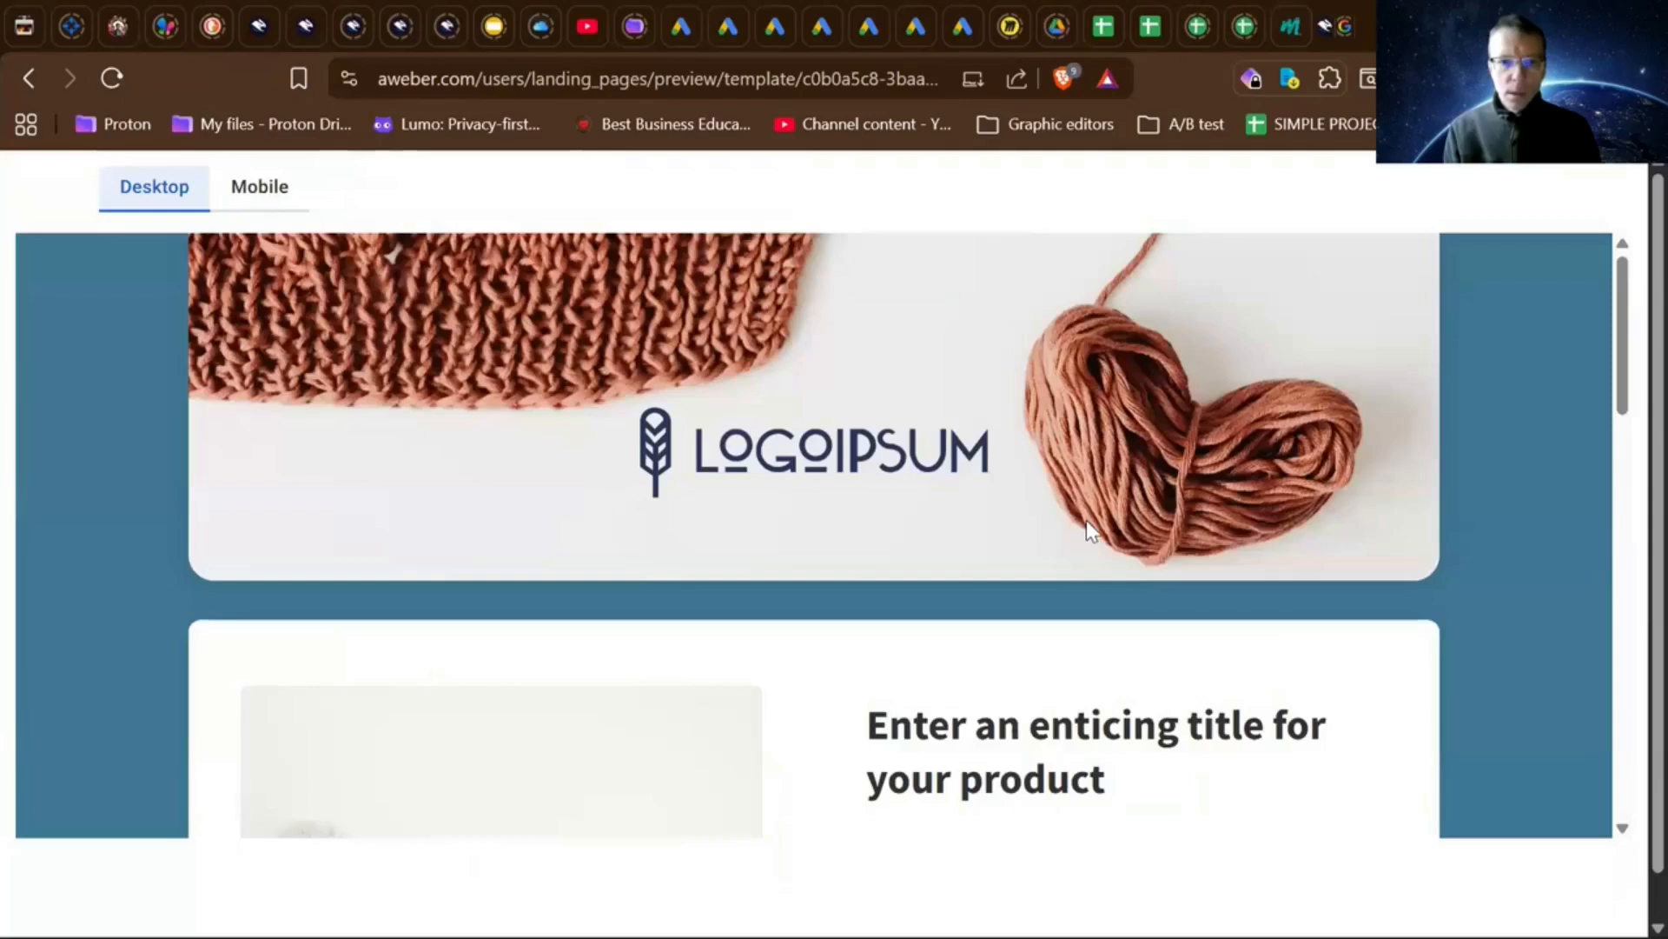
scroll(1088, 527, "down", 5)
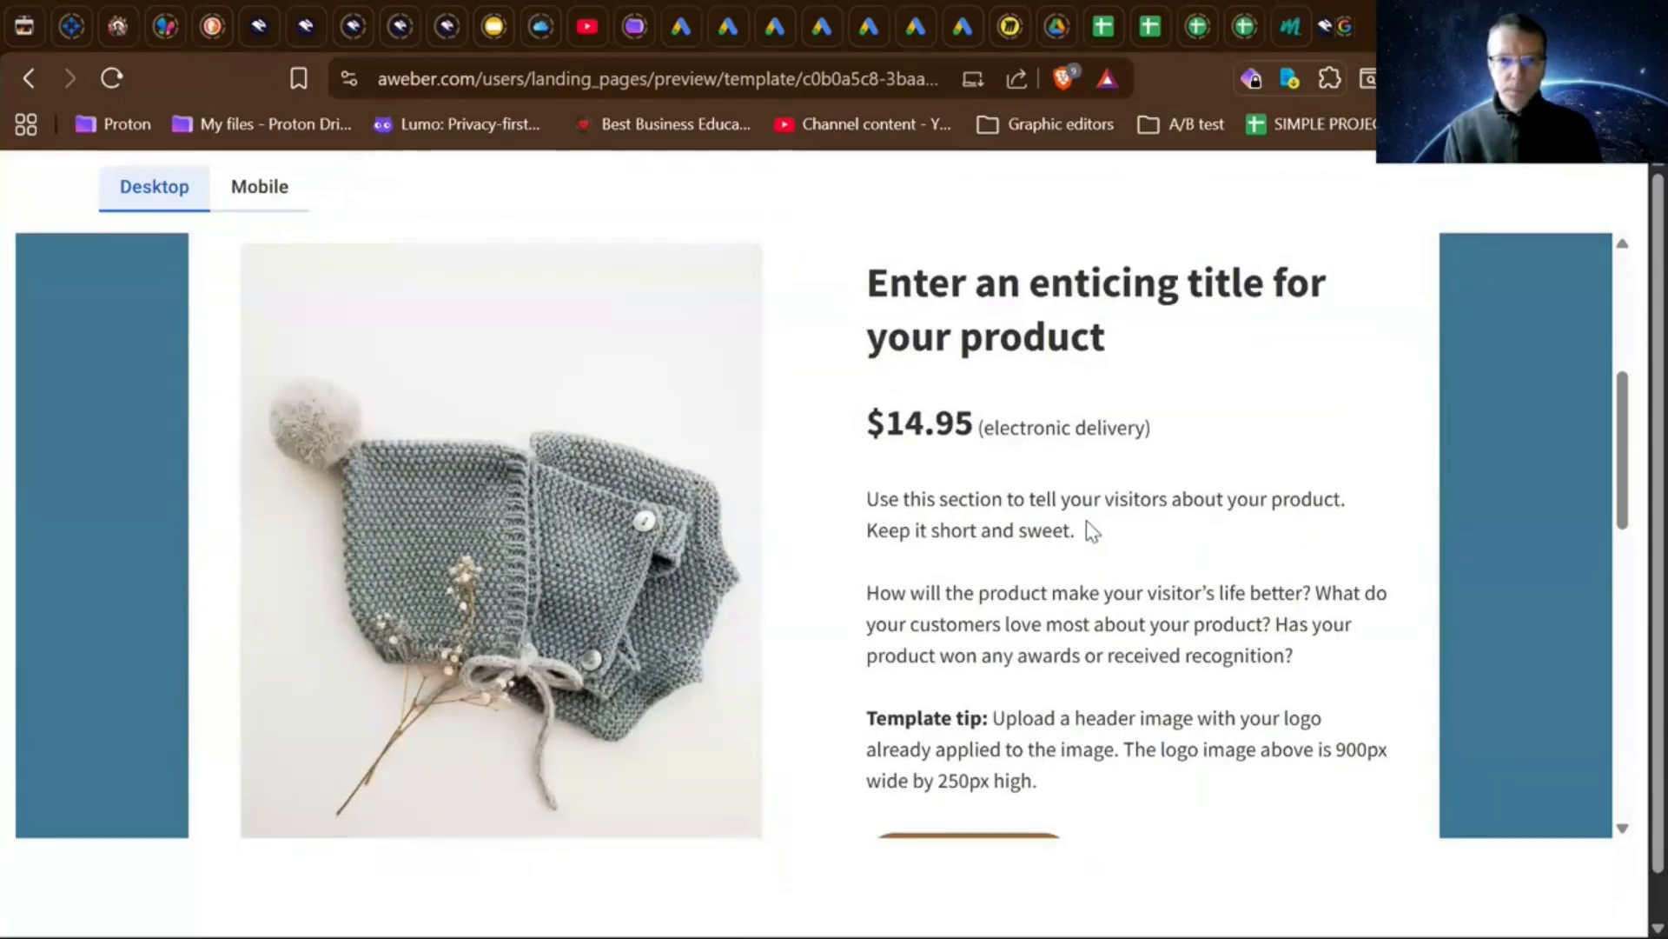
scroll(1087, 522, "down", 1)
scroll(1086, 522, "down", 2)
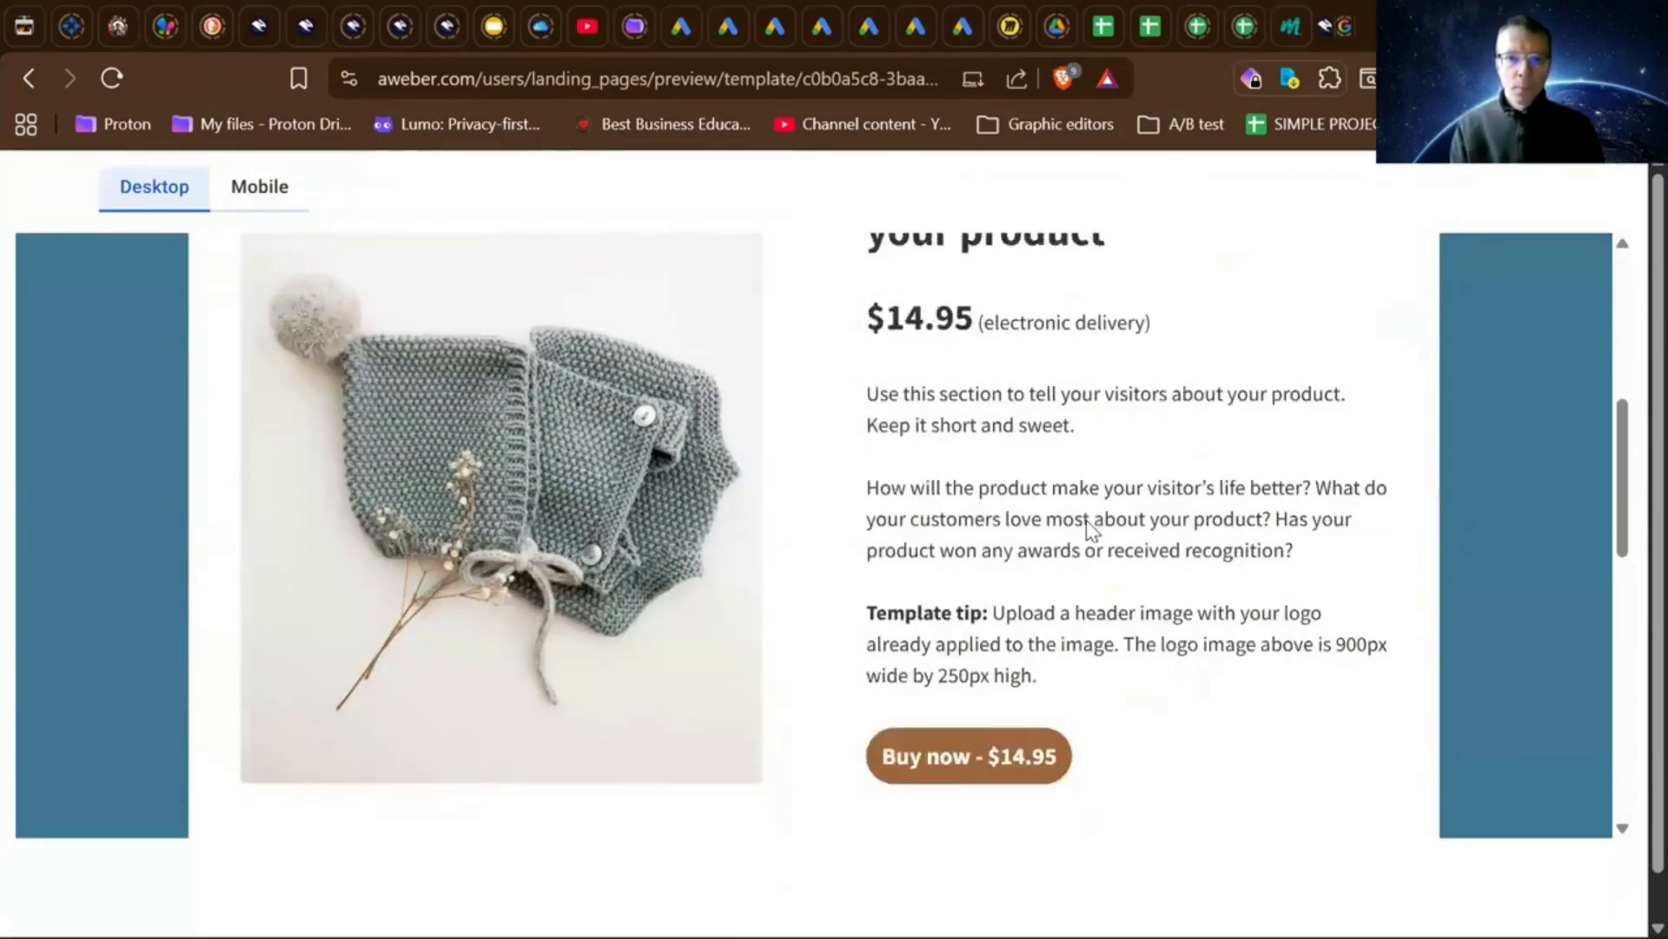
scroll(1086, 520, "up", 2)
scroll(1086, 519, "down", 6)
scroll(1086, 519, "down", 3)
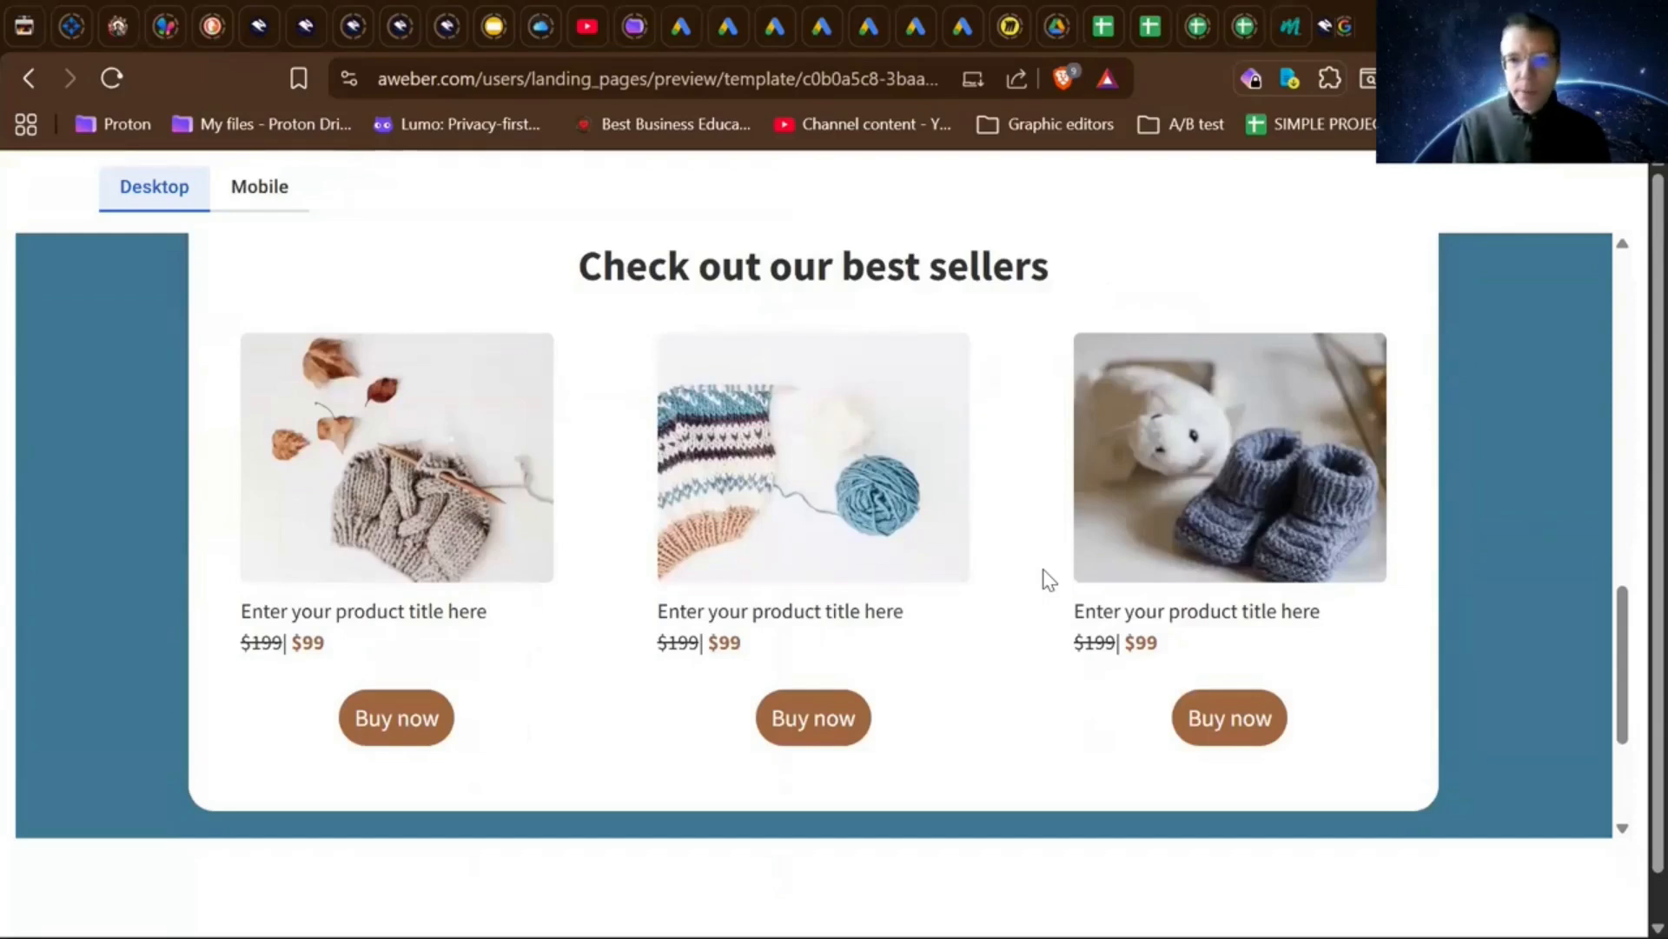
scroll(1049, 580, "down", 3)
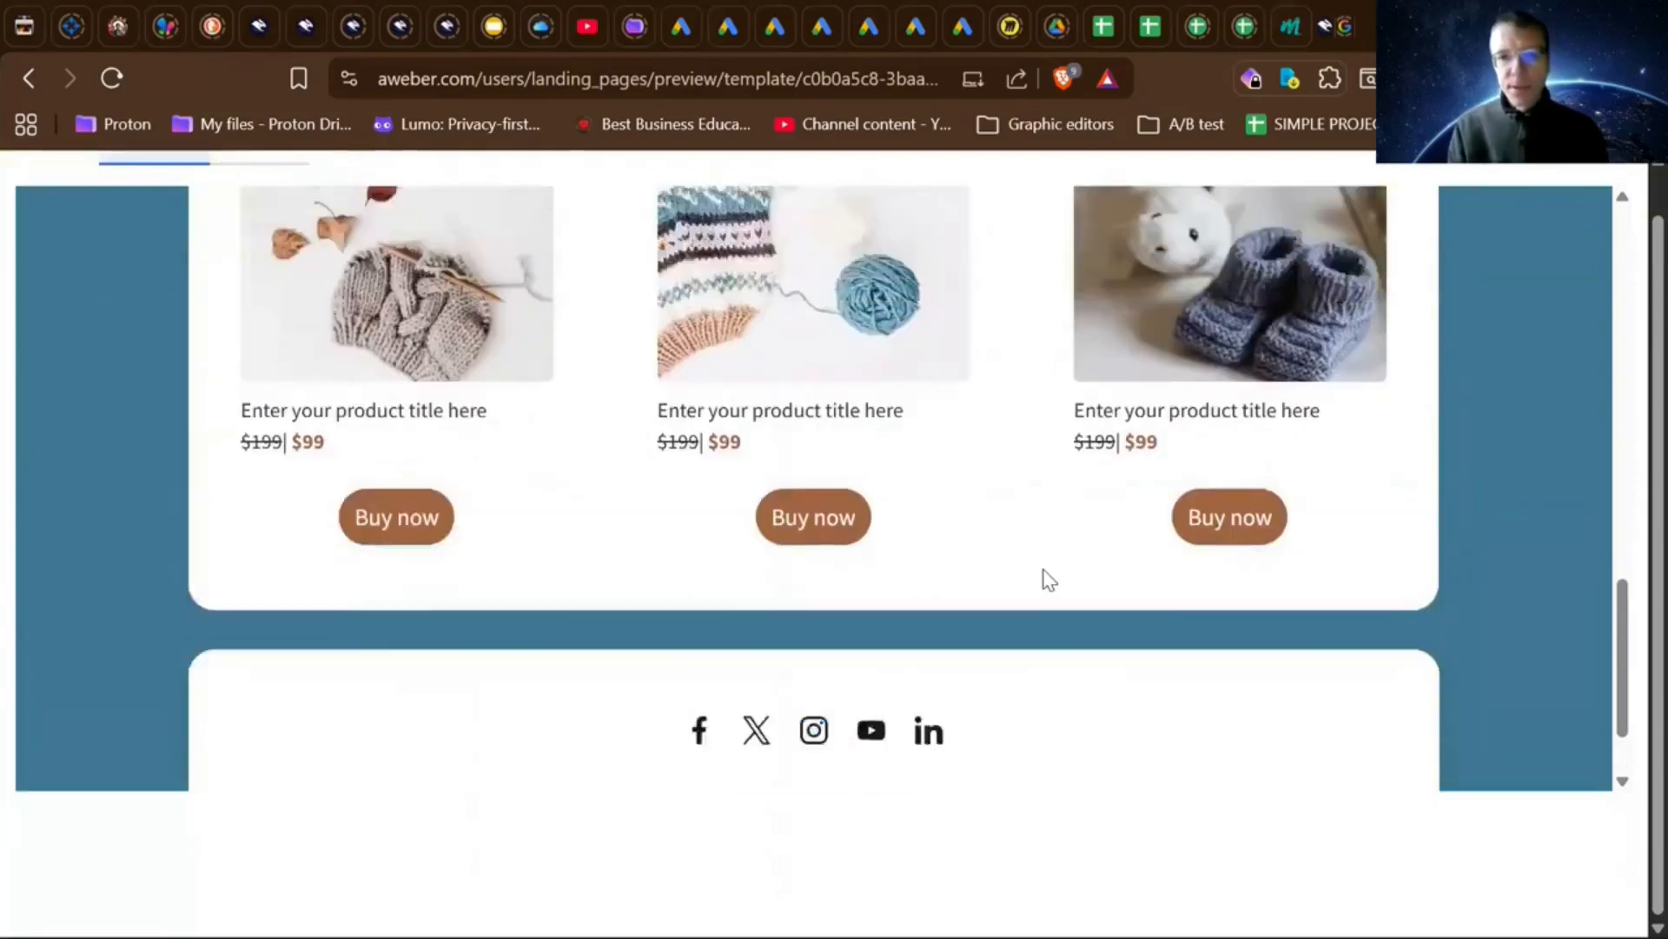
scroll(1049, 580, "up", 3)
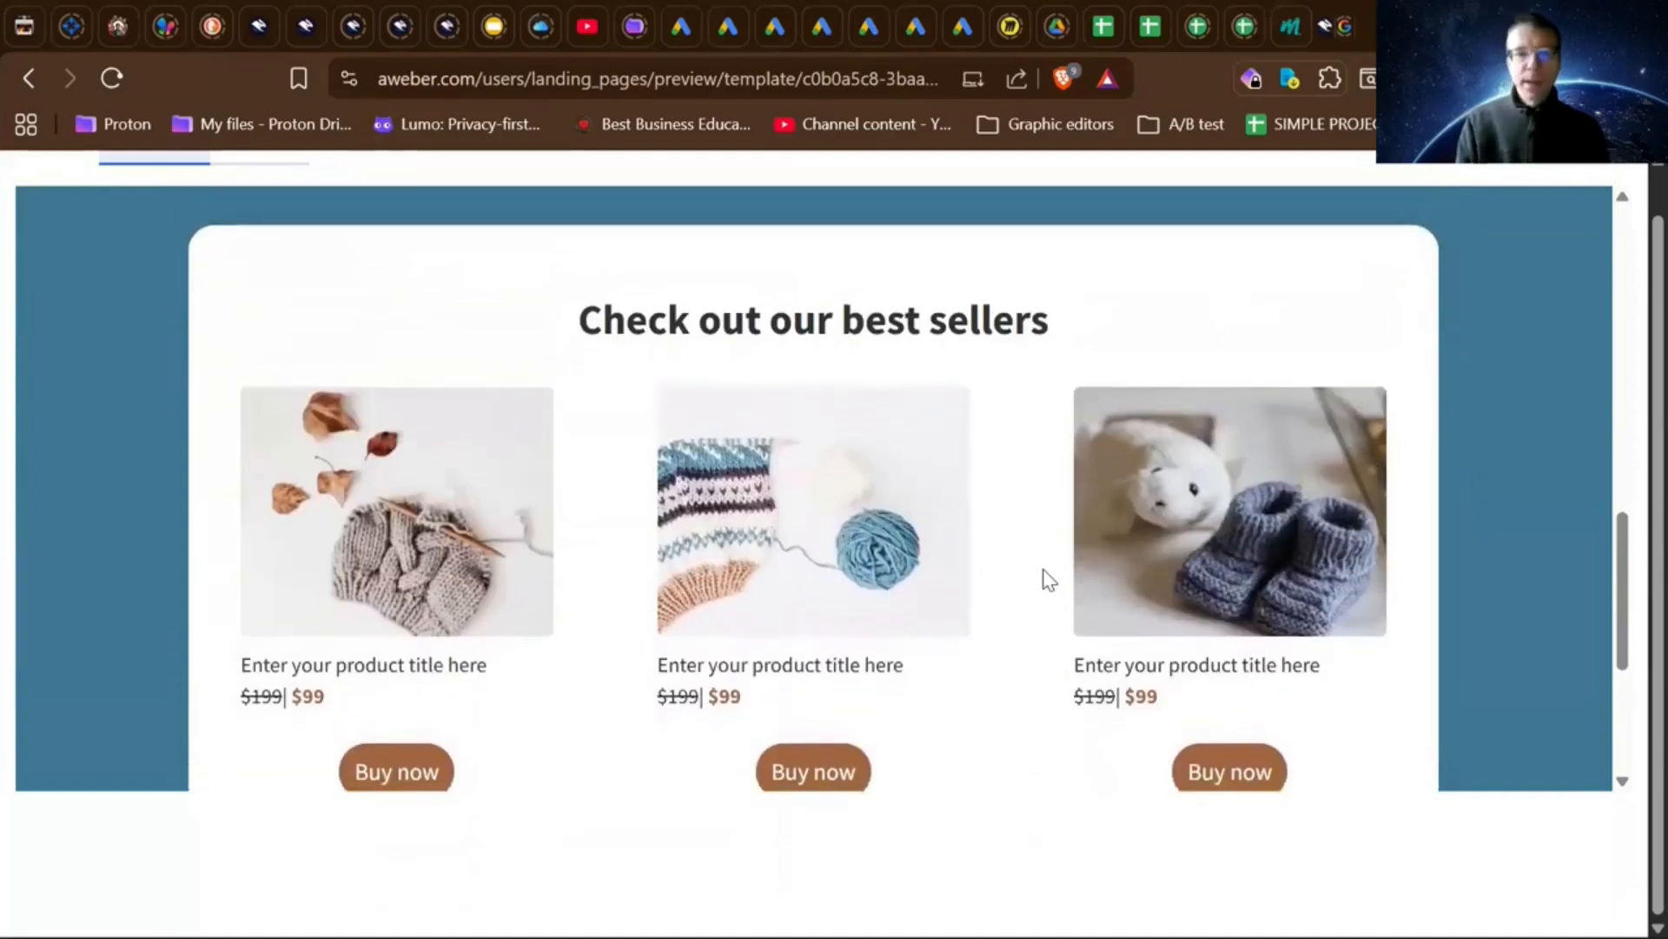
scroll(1049, 580, "down", 1)
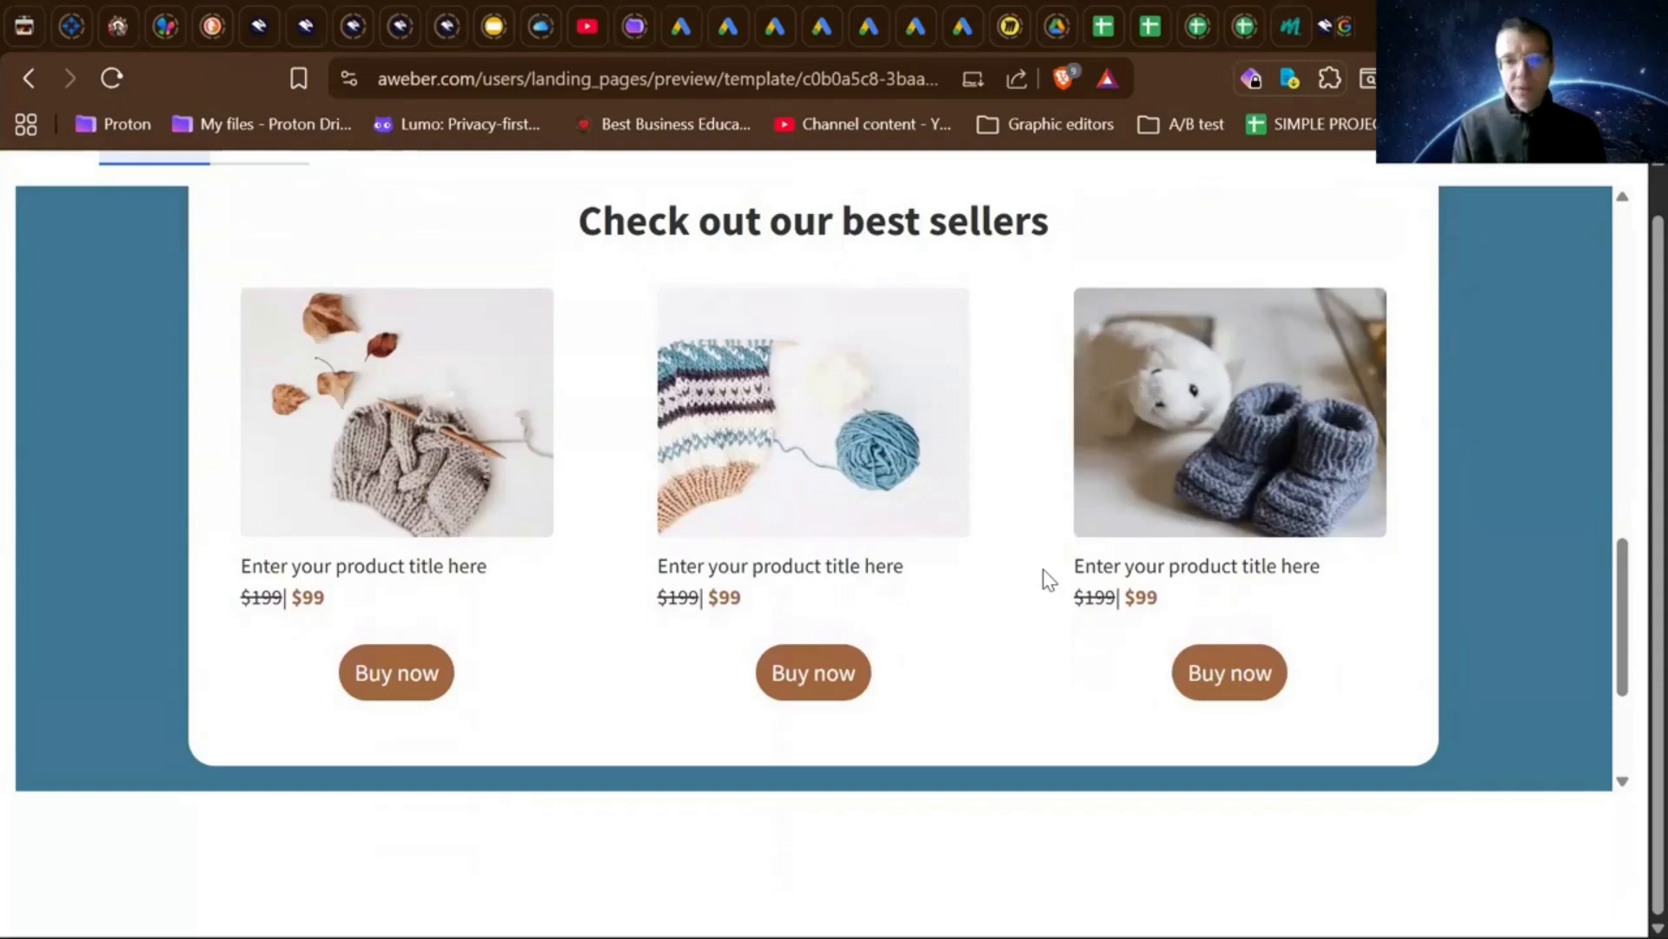
- Go over the previewed page again from the product description and Buy now button down to the footer
scroll(1045, 521, "up", 10)
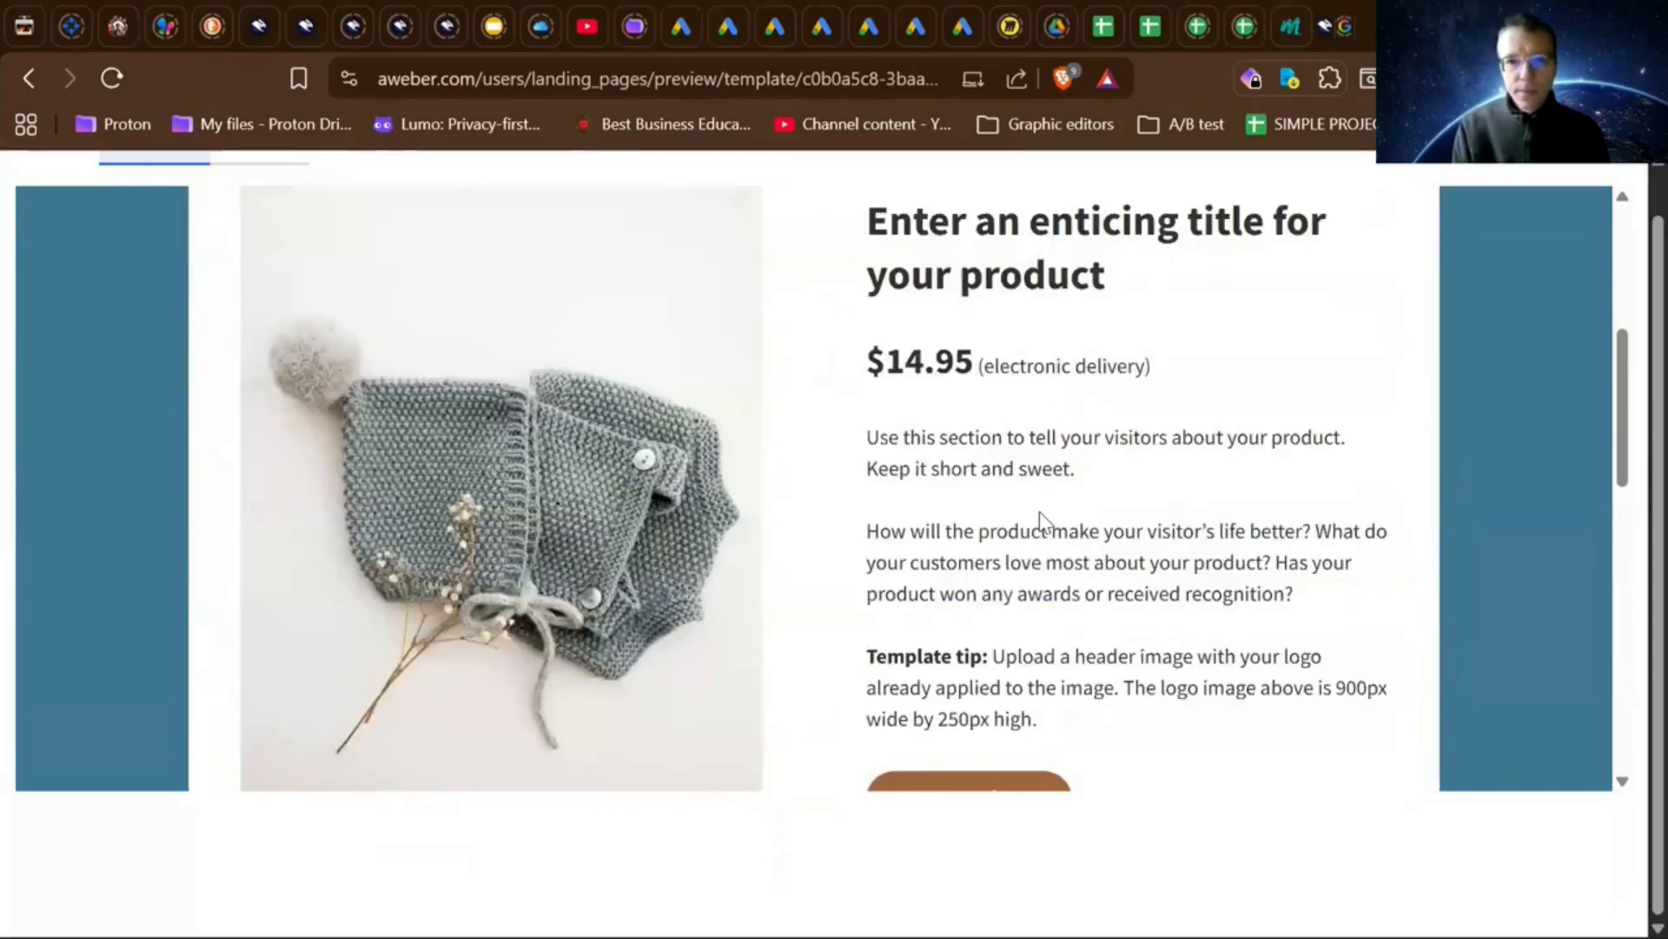
scroll(1043, 522, "down", 4)
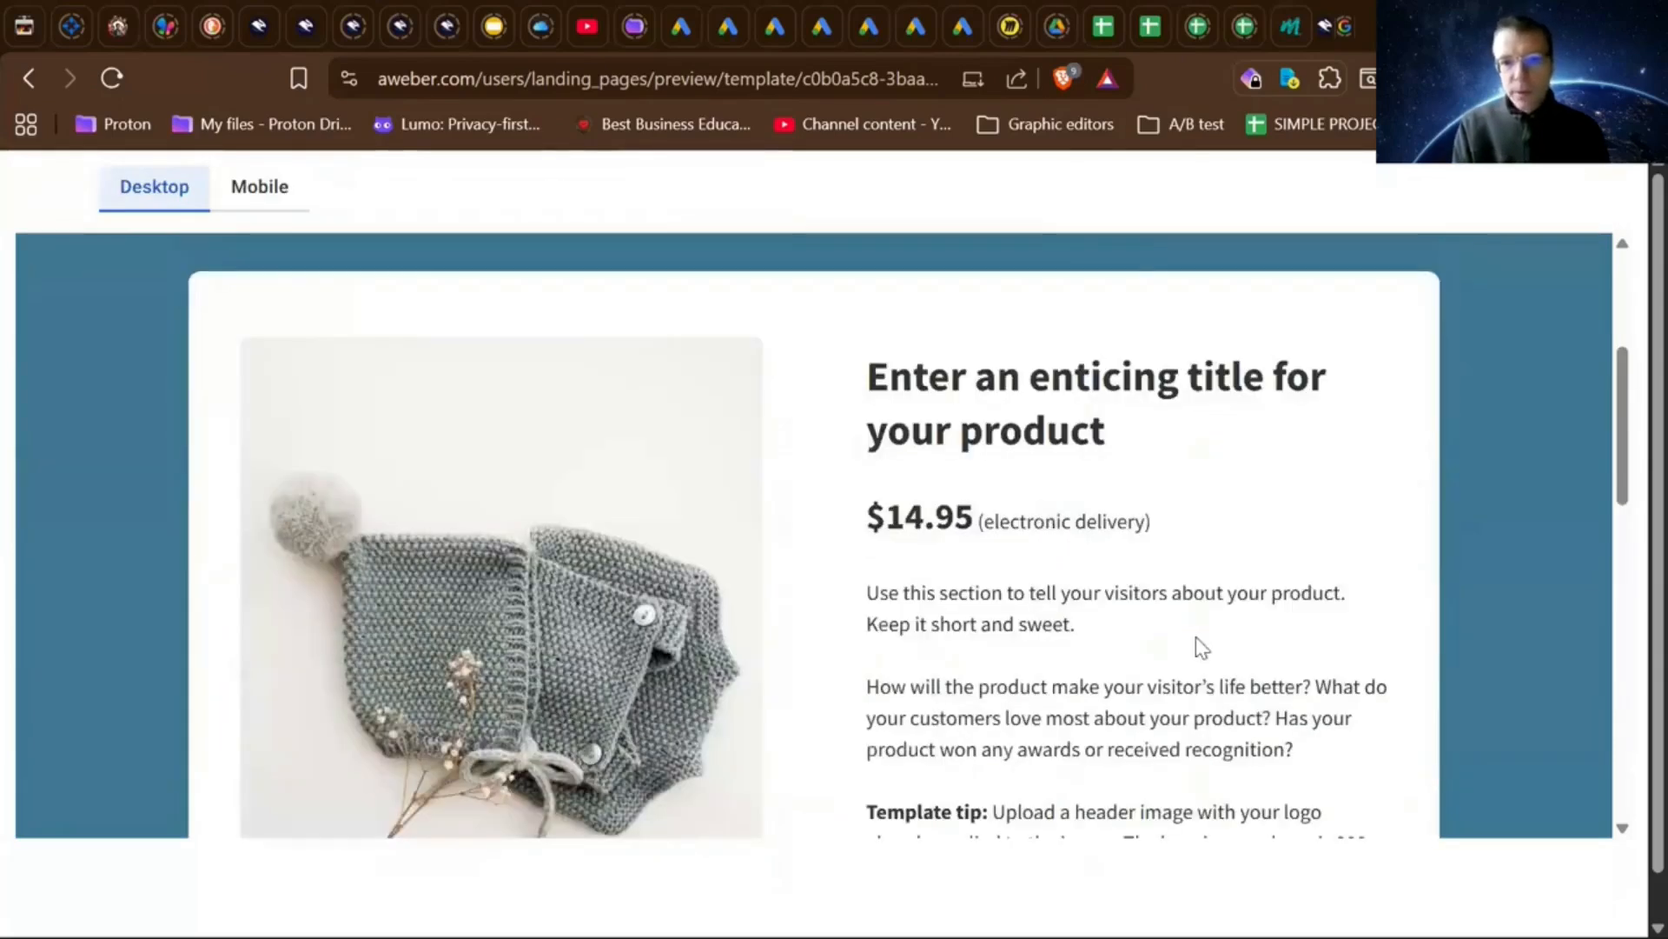
scroll(1195, 639, "down", 2)
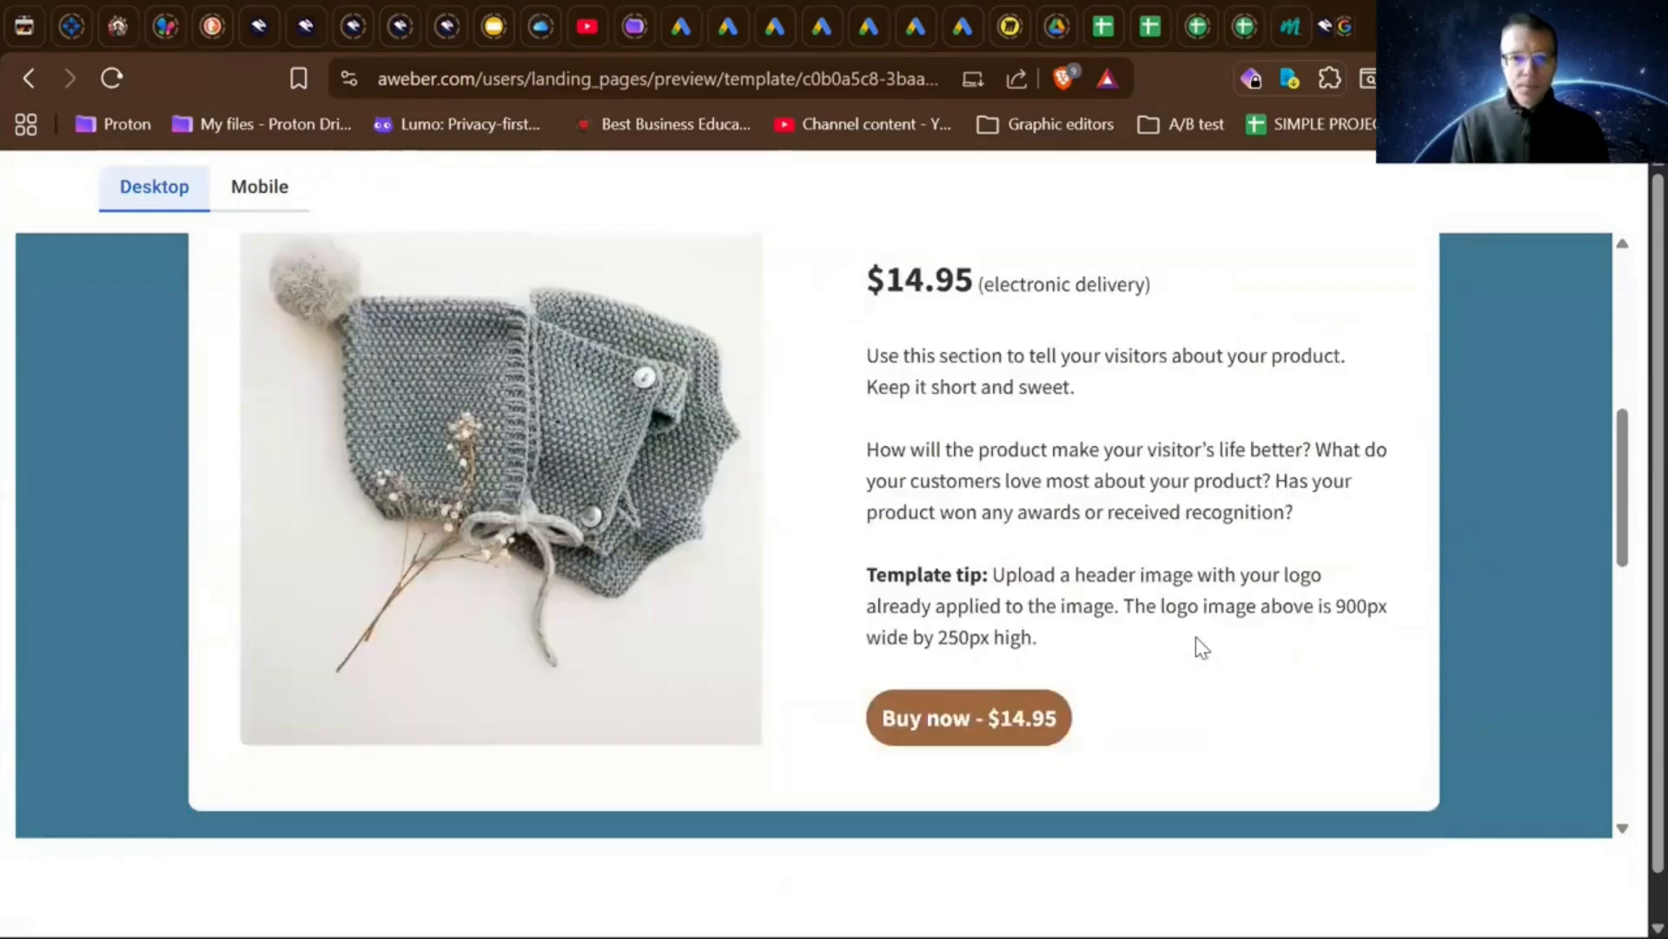
scroll(1196, 639, "down", 1)
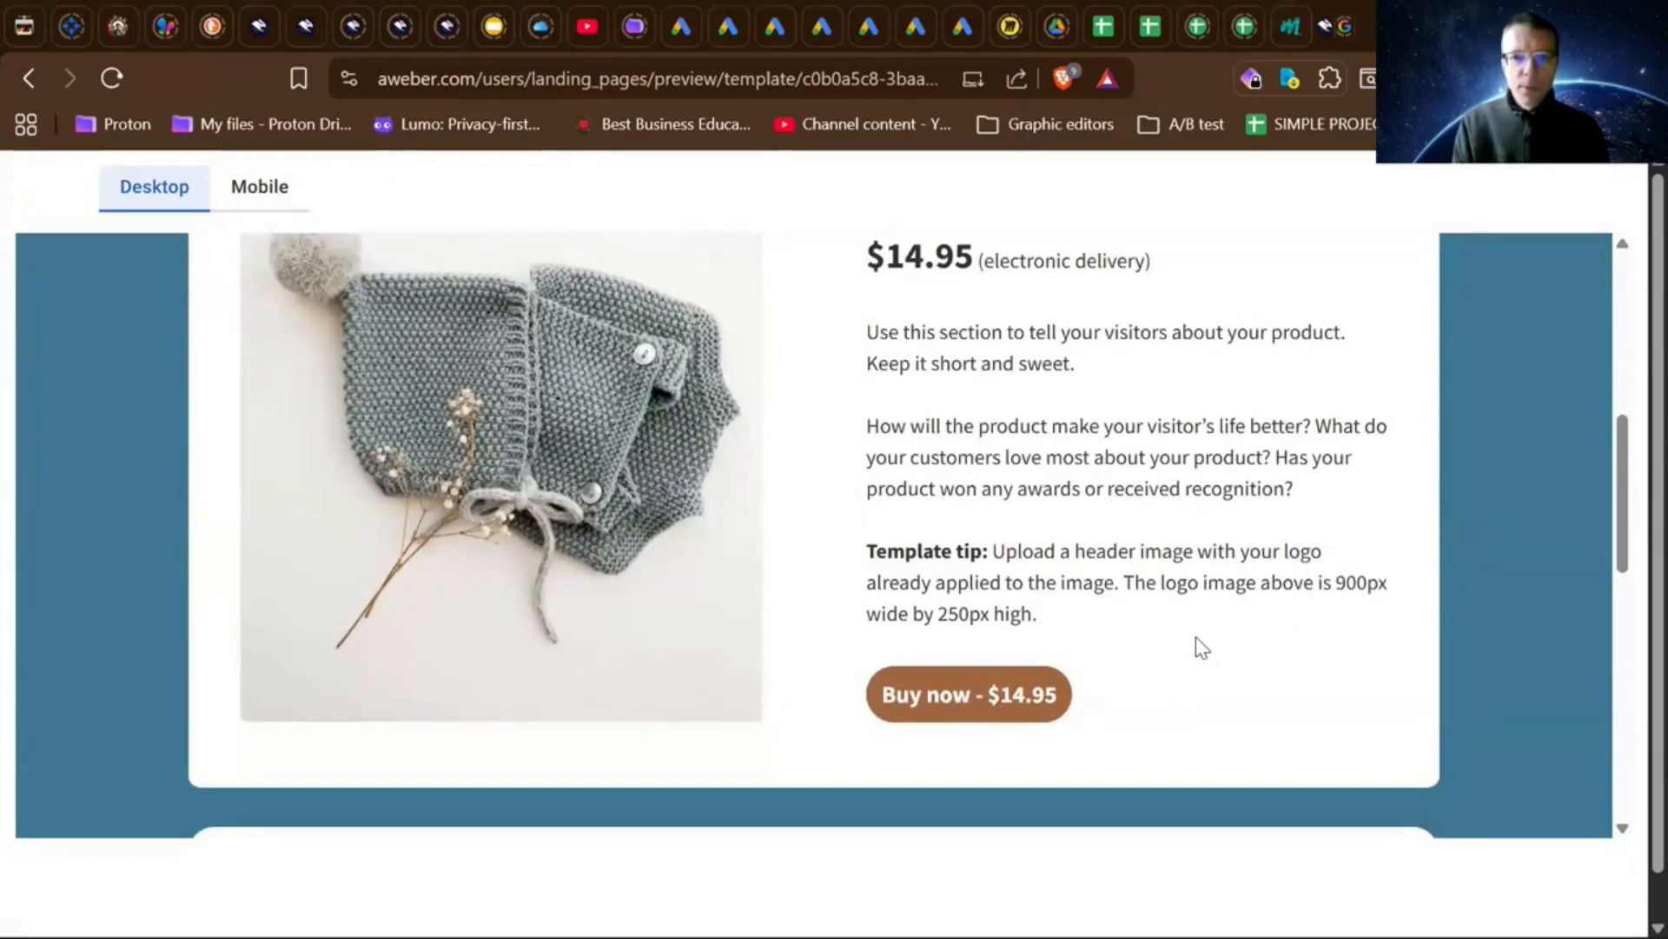
scroll(1196, 647, "up", 3)
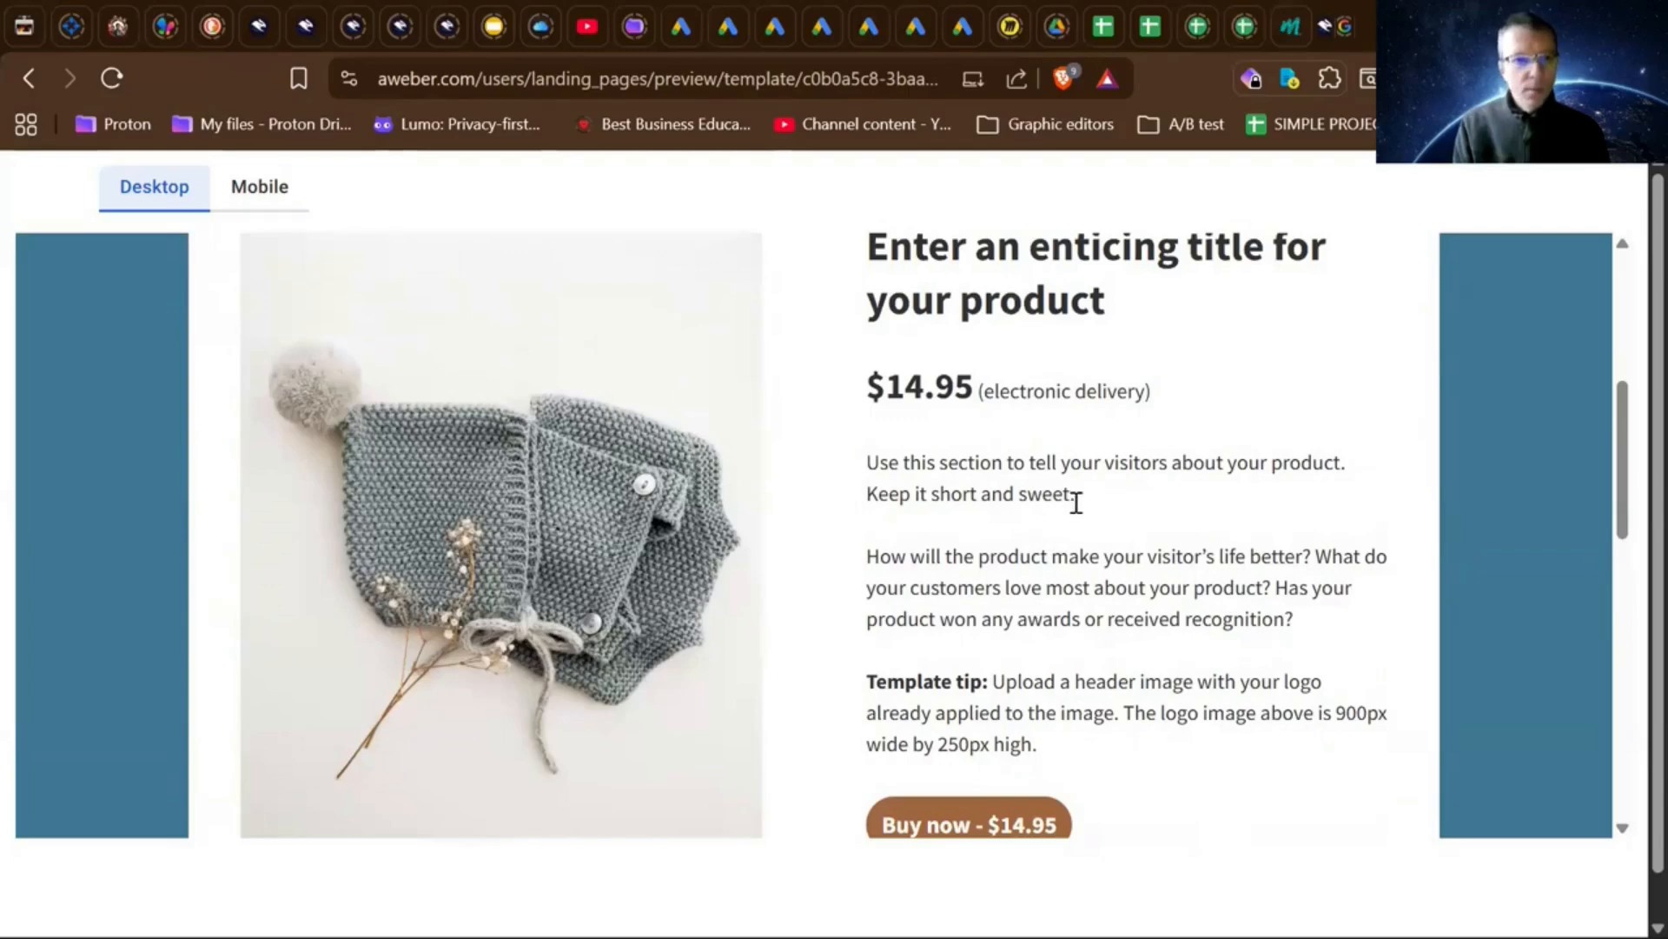
scroll(1076, 502, "down", 5)
scroll(1074, 503, "down", 5)
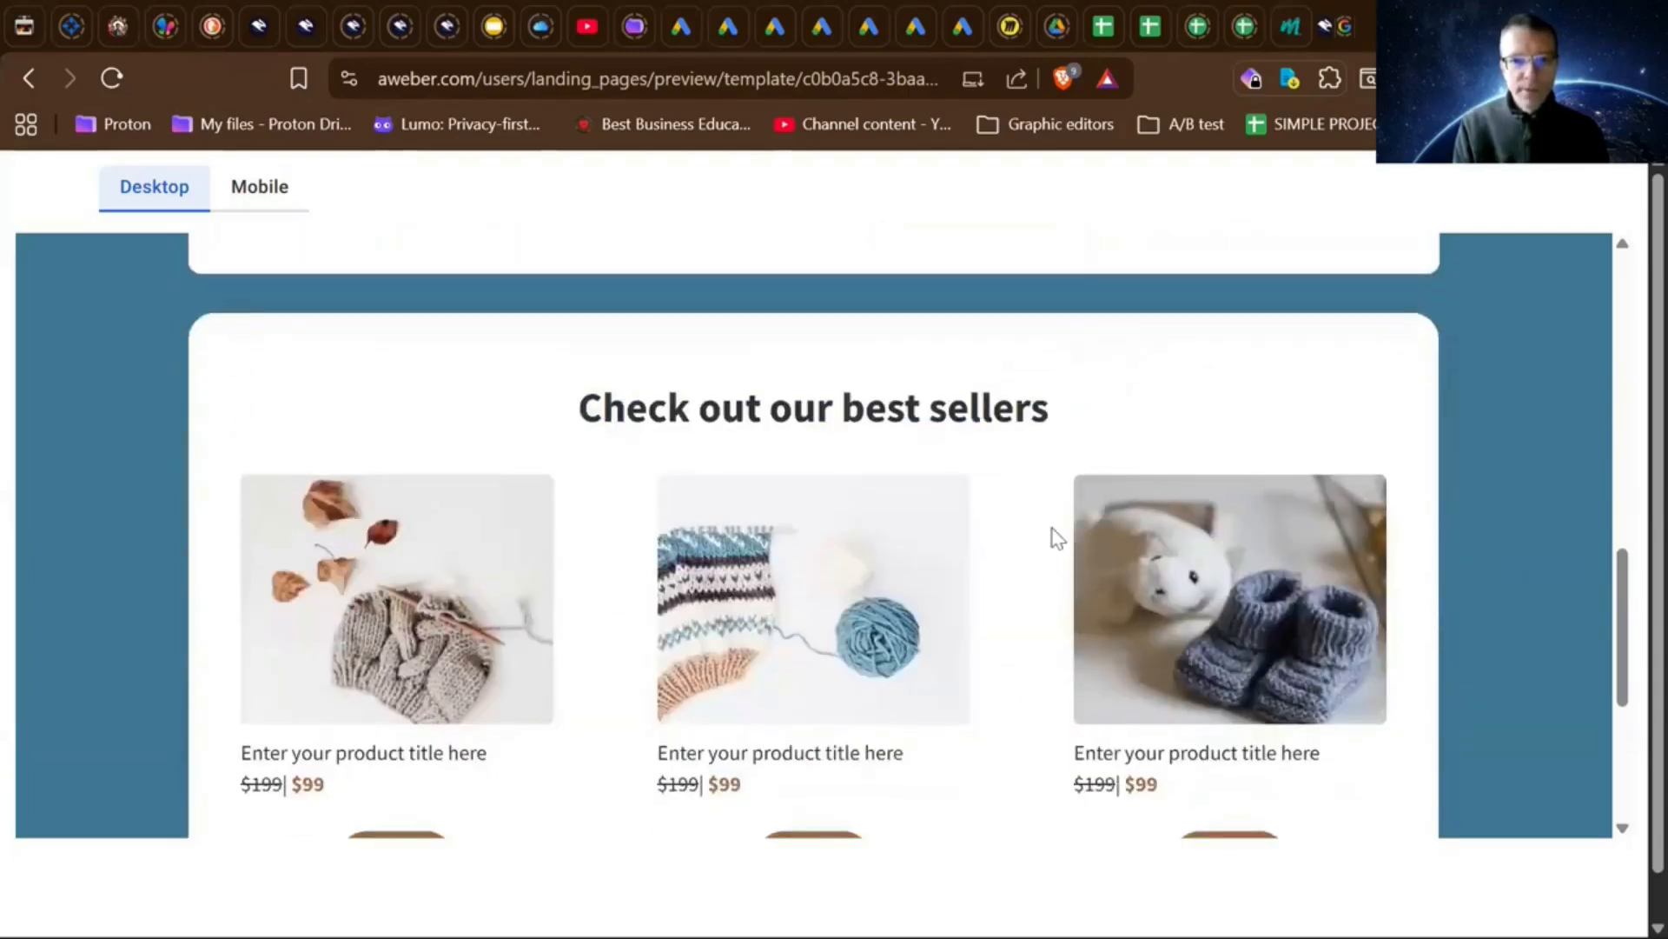
scroll(1056, 539, "down", 5)
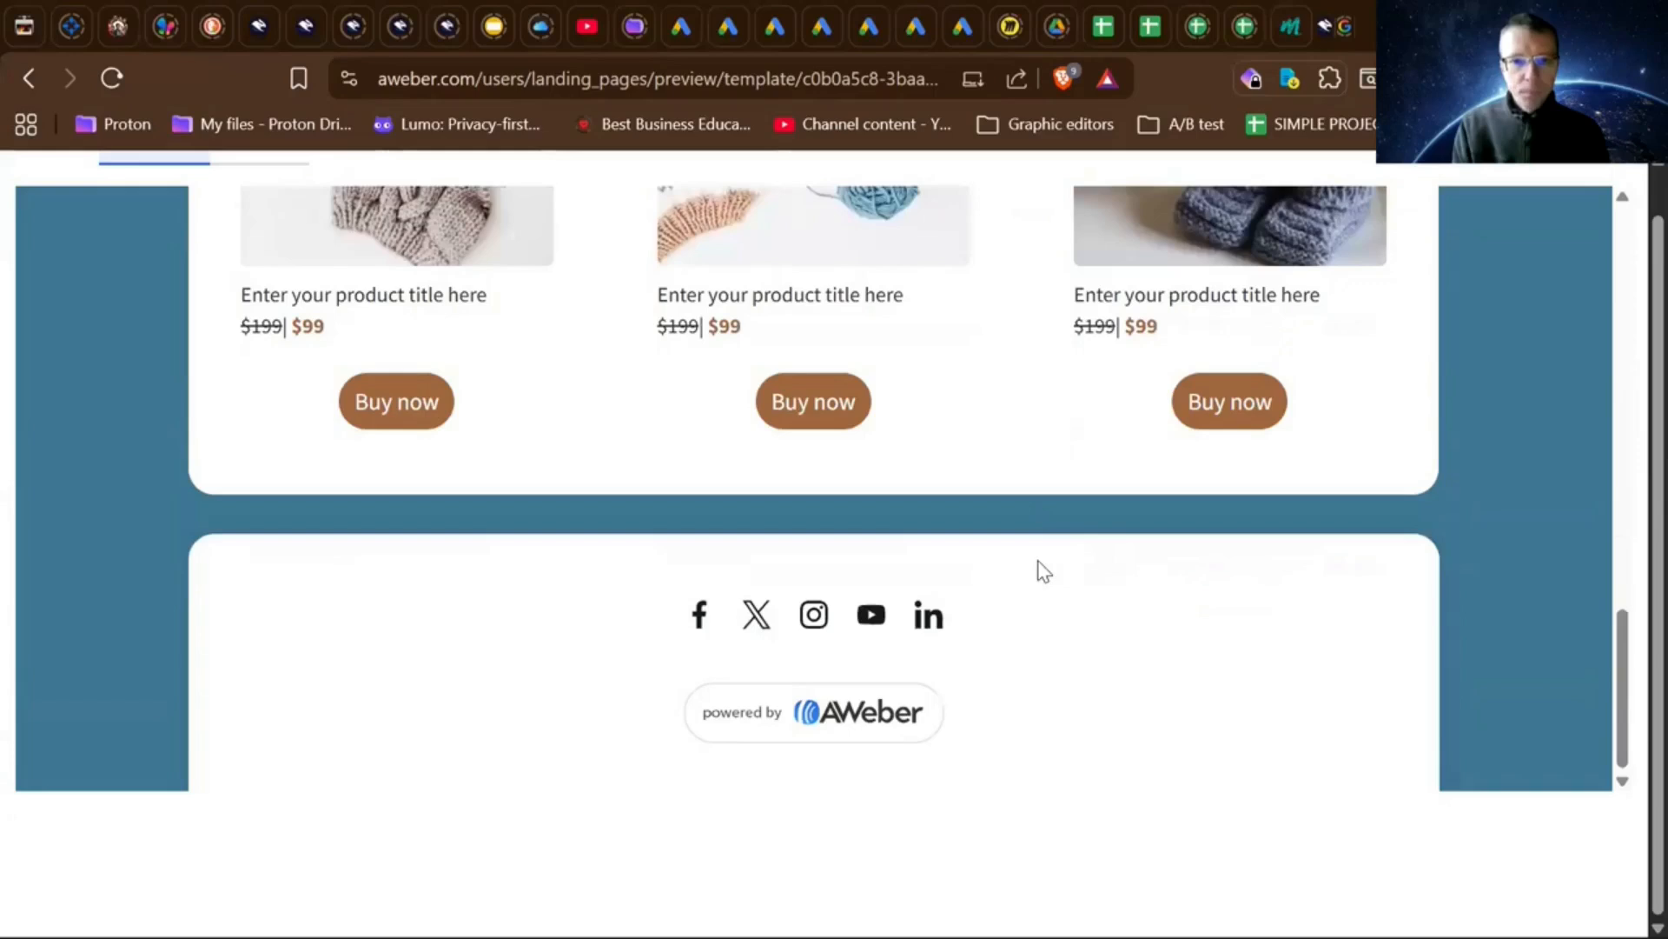
- Recheck the preview's header and product title area, and return to the landing page template gallery
scroll(1043, 571, "up", 15)
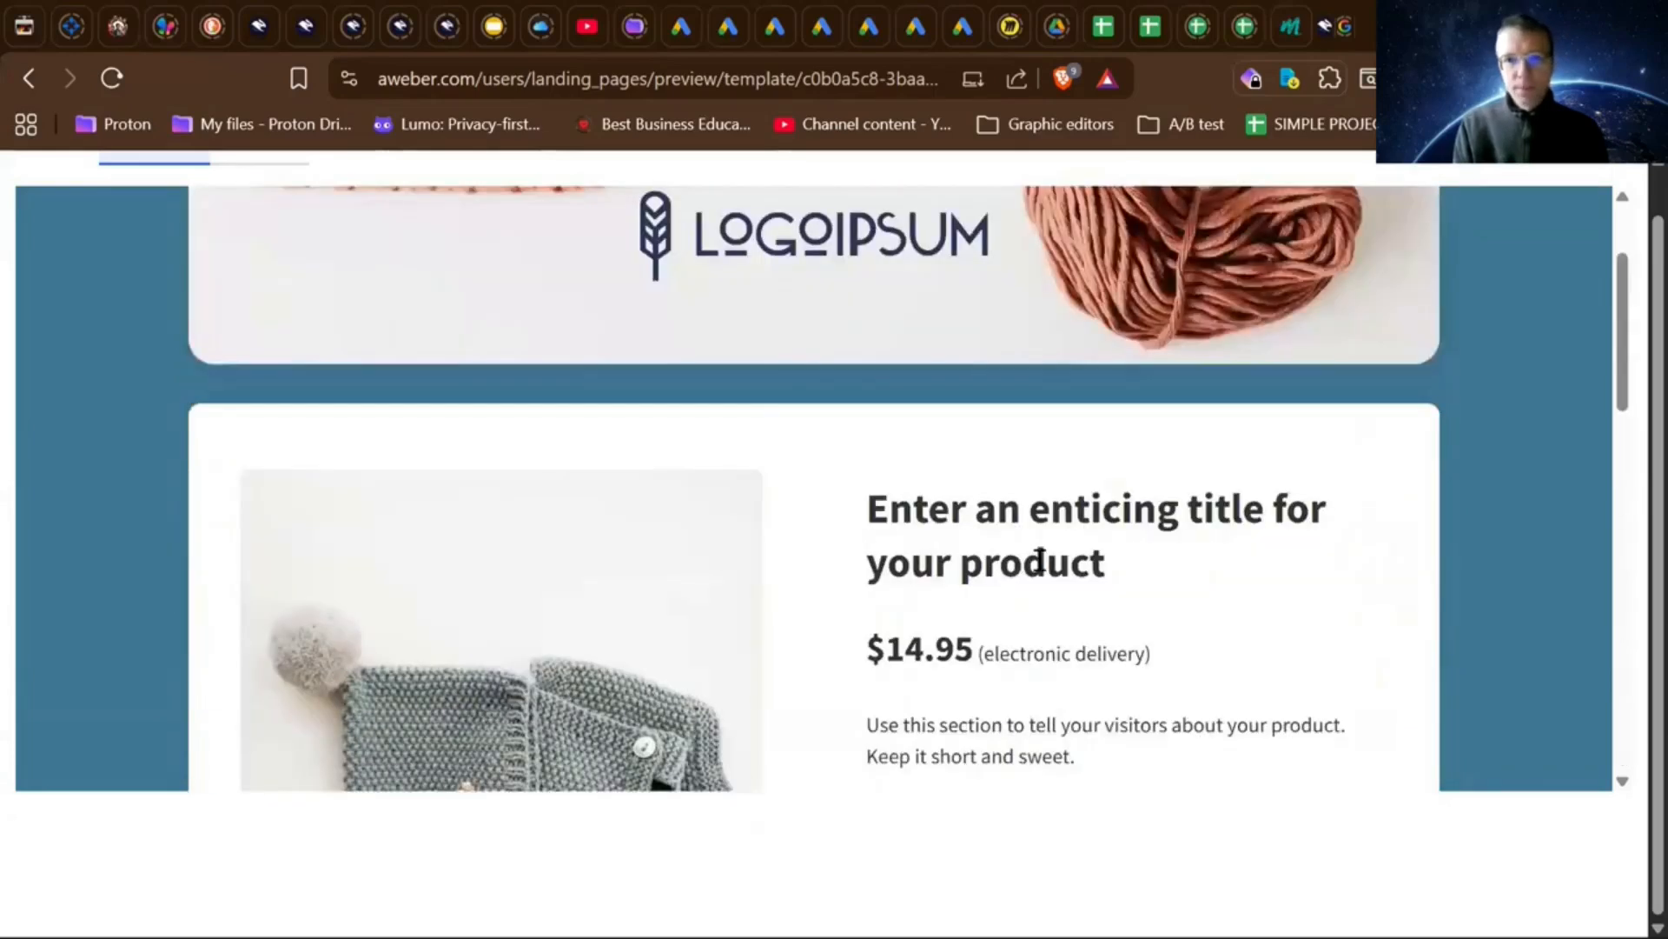
scroll(1040, 560, "down", 3)
scroll(1042, 564, "up", 3)
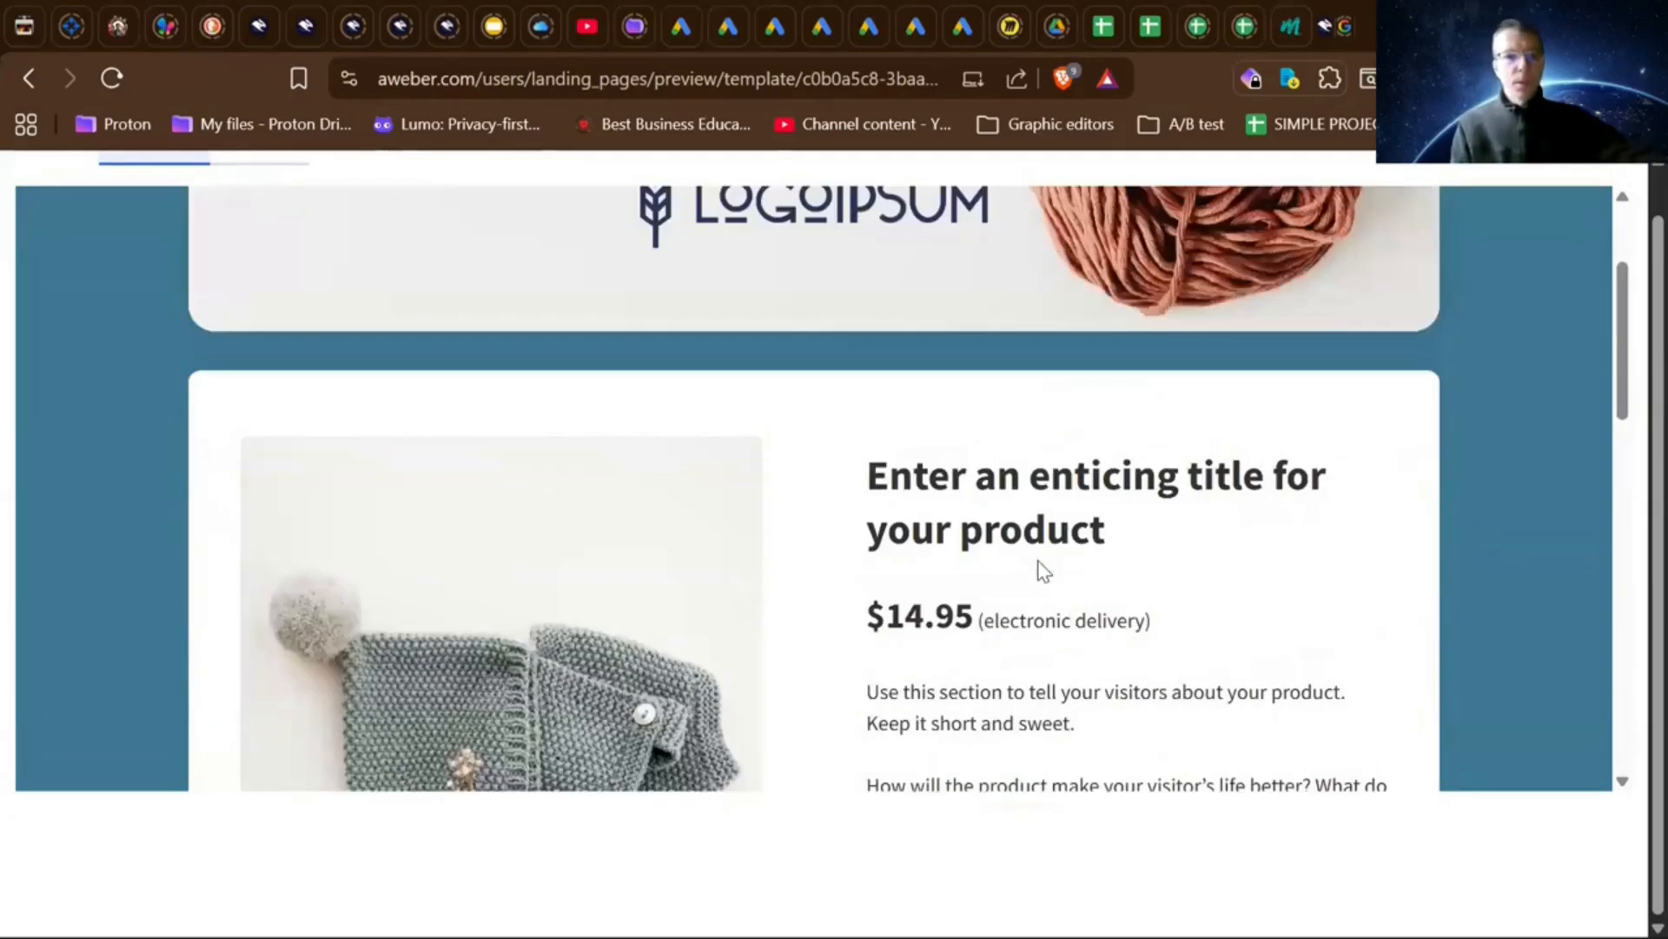
scroll(1041, 567, "up", 2)
scroll(1041, 556, "down", 2)
key("alt+Left")
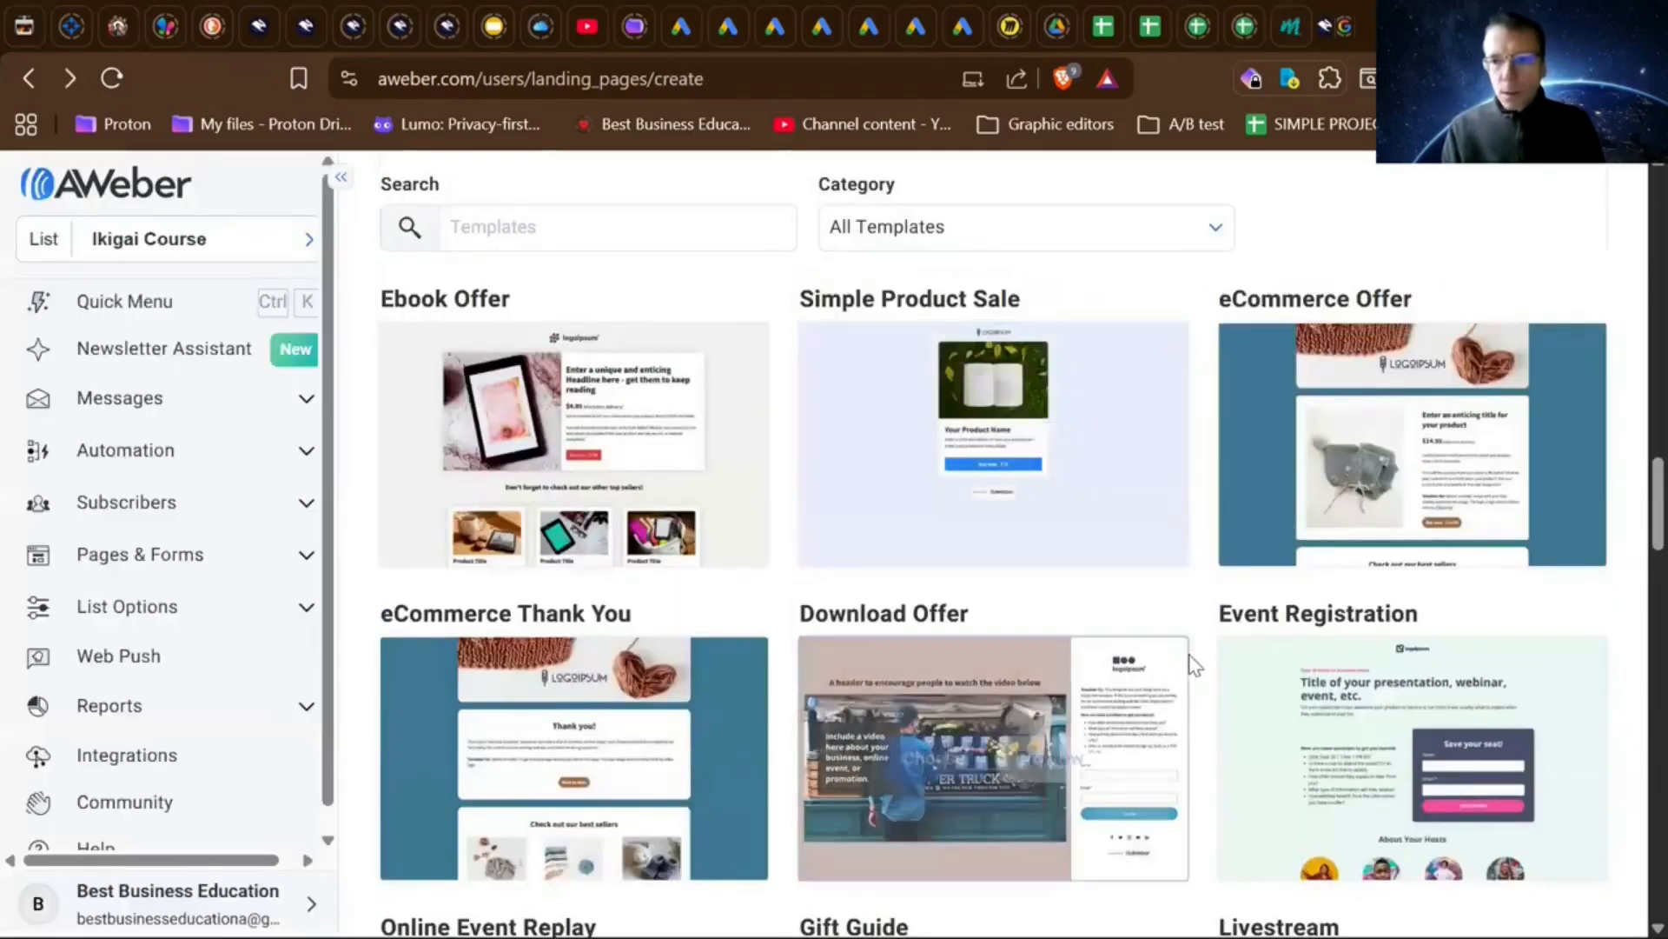
- Examine the event, gift guide, livestream, flash sale, podcast and coupon opt-in landing page templates
scroll(1195, 664, "down", 3)
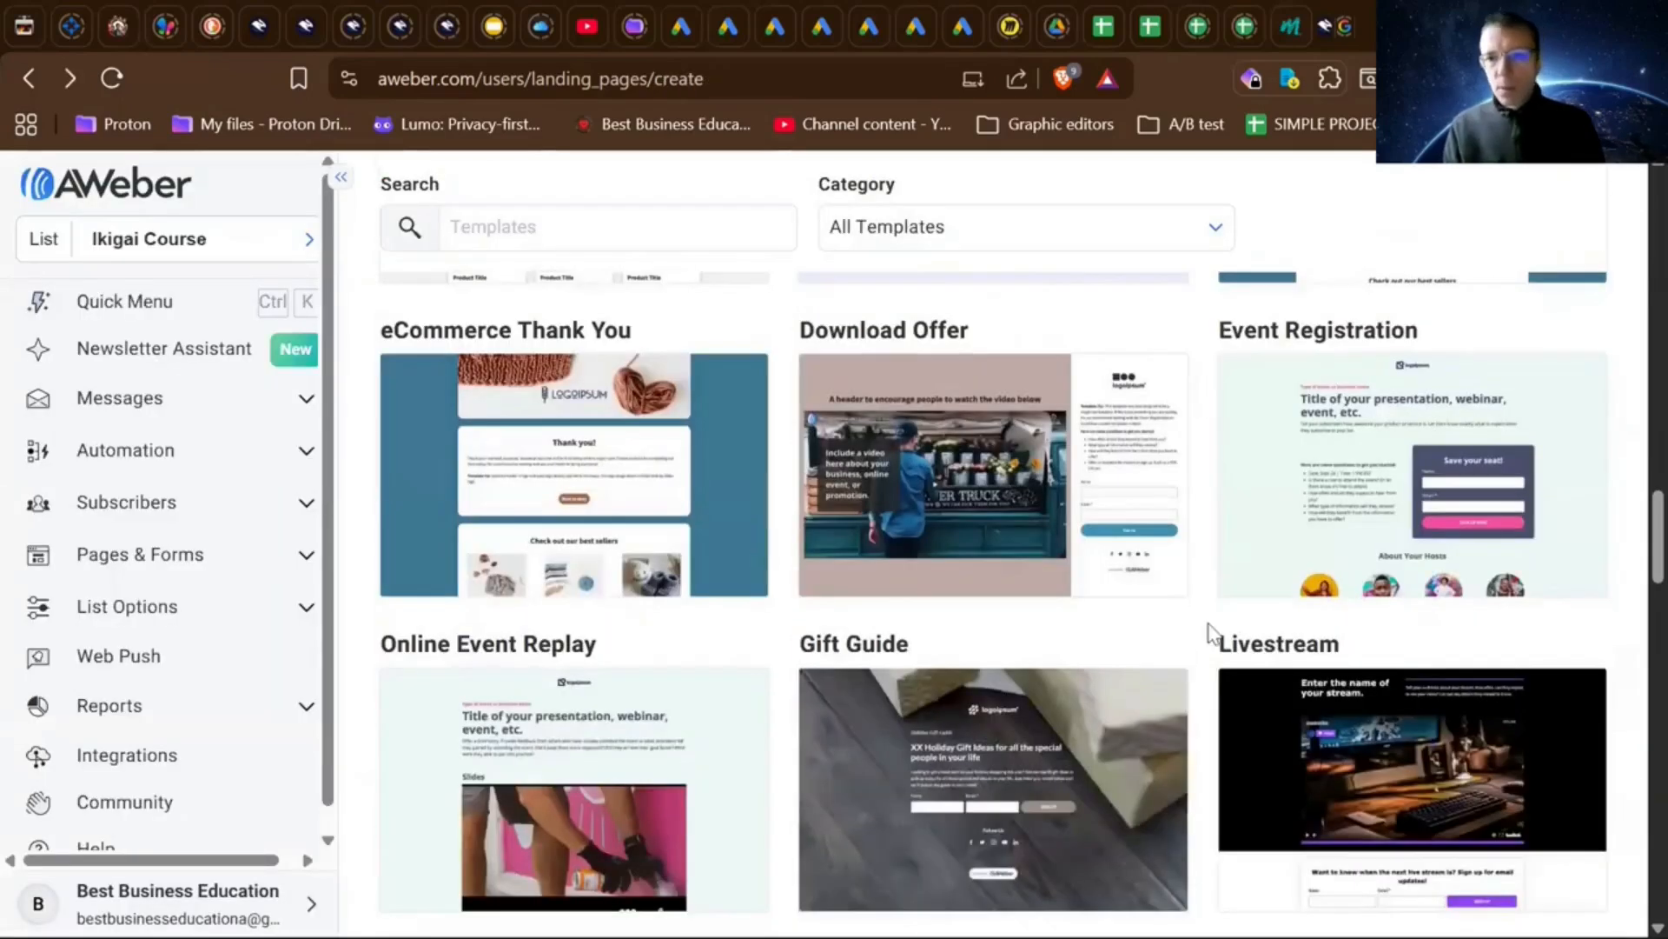
scroll(1212, 635, "down", 2)
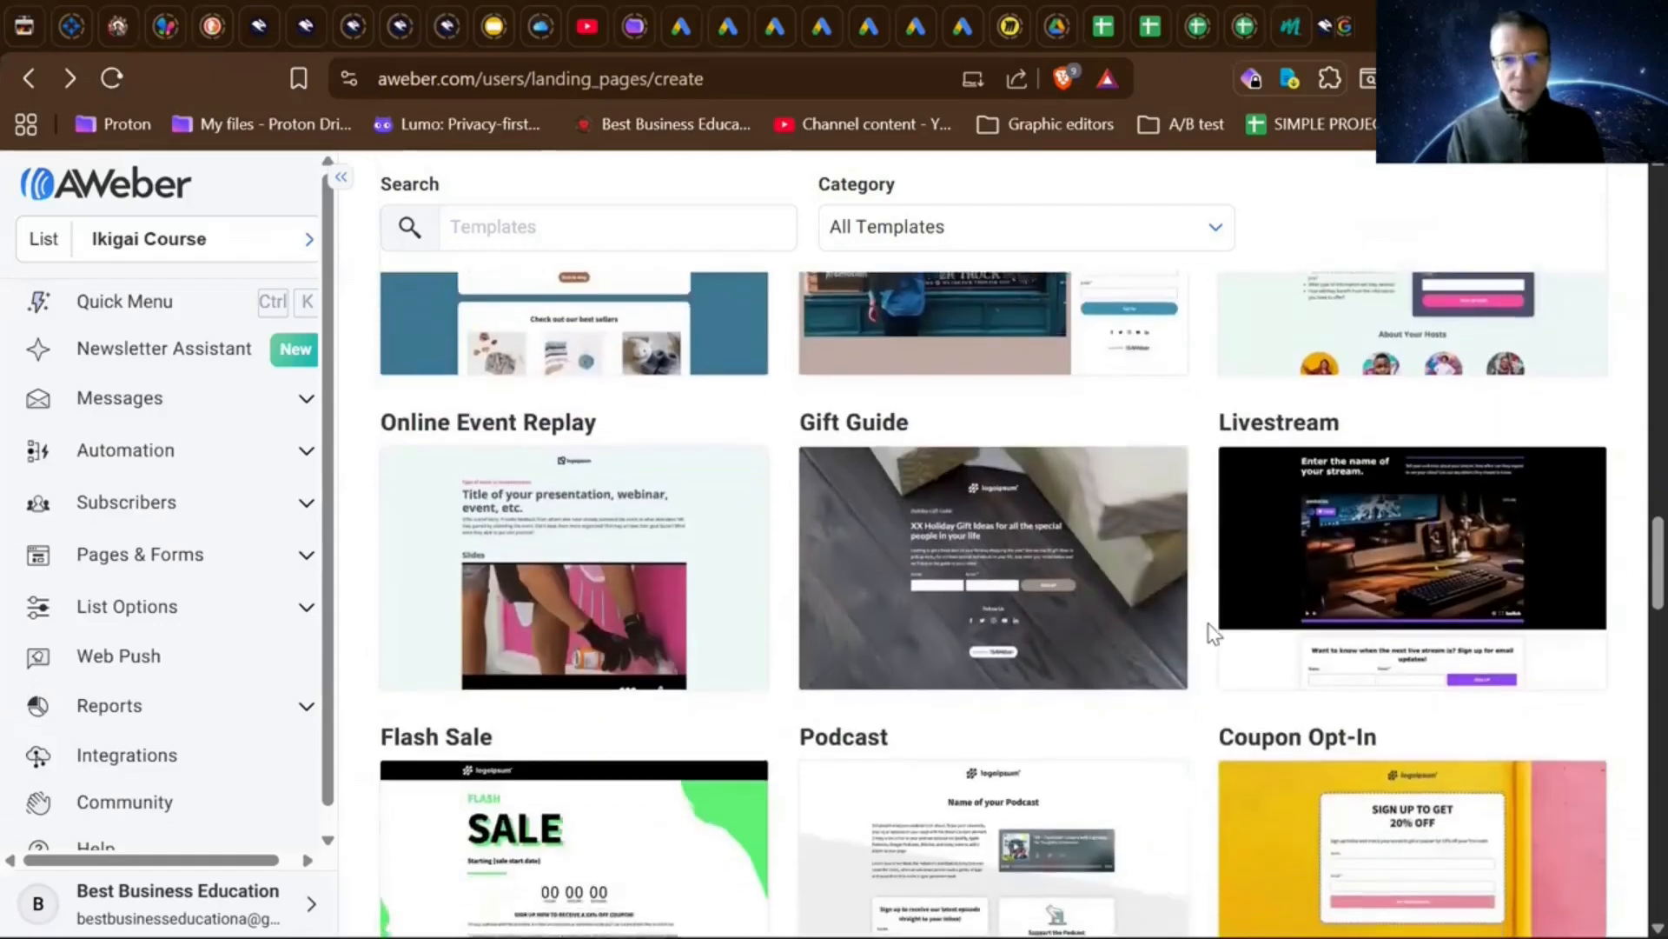
scroll(1214, 634, "down", 1)
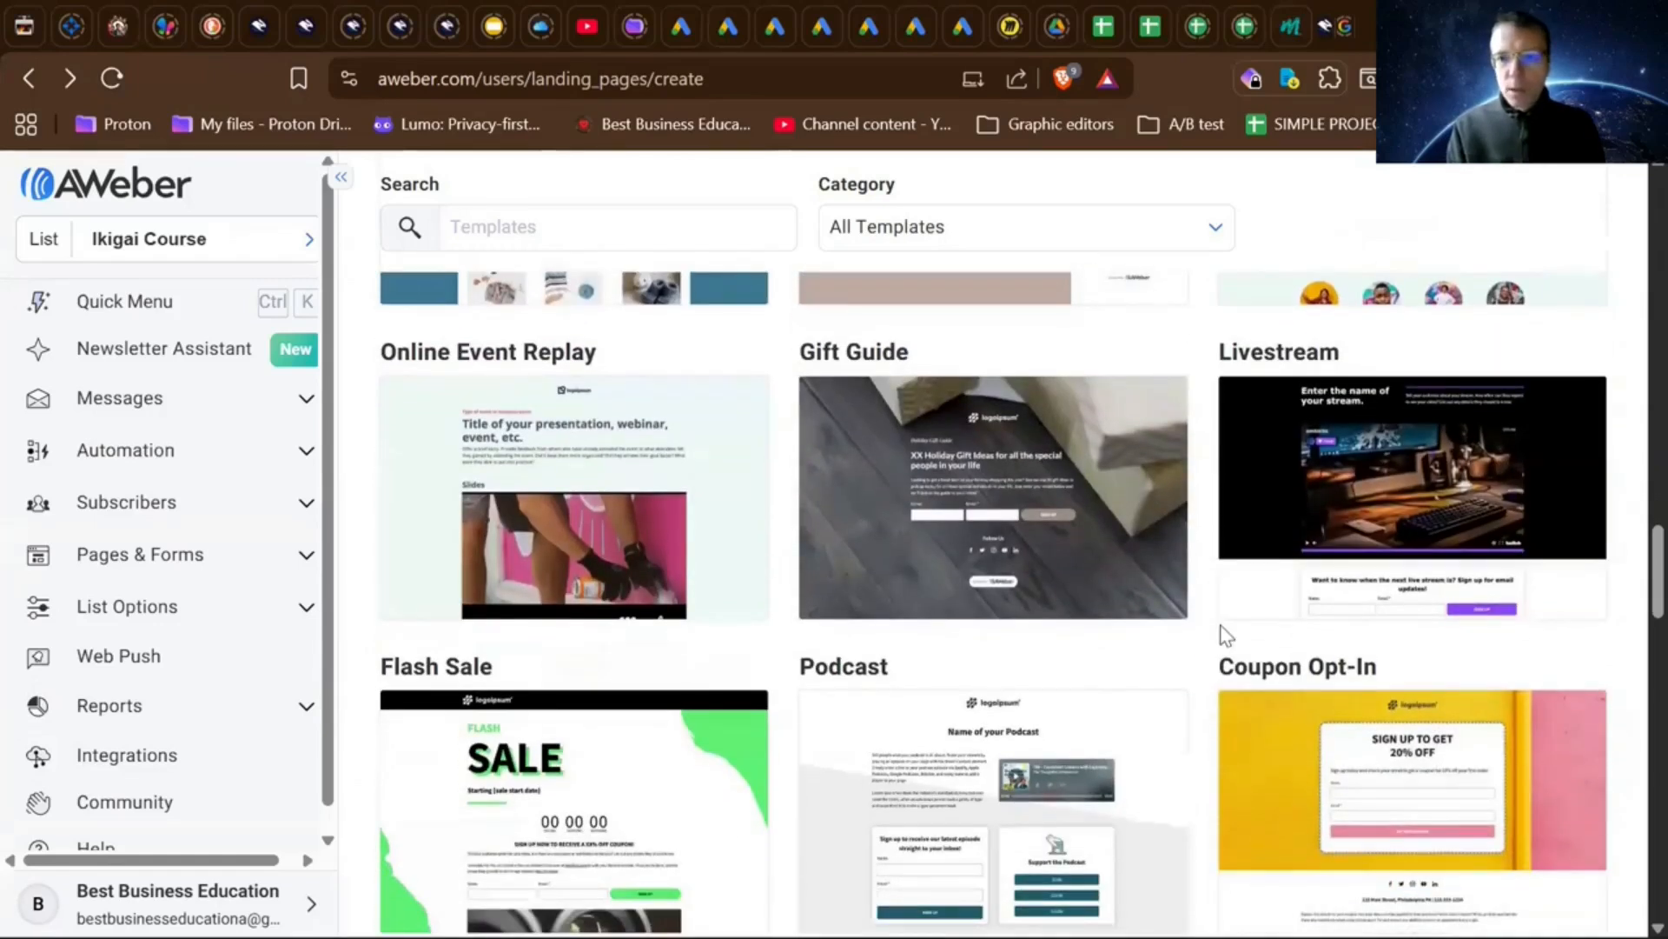
scroll(1210, 634, "down", 1)
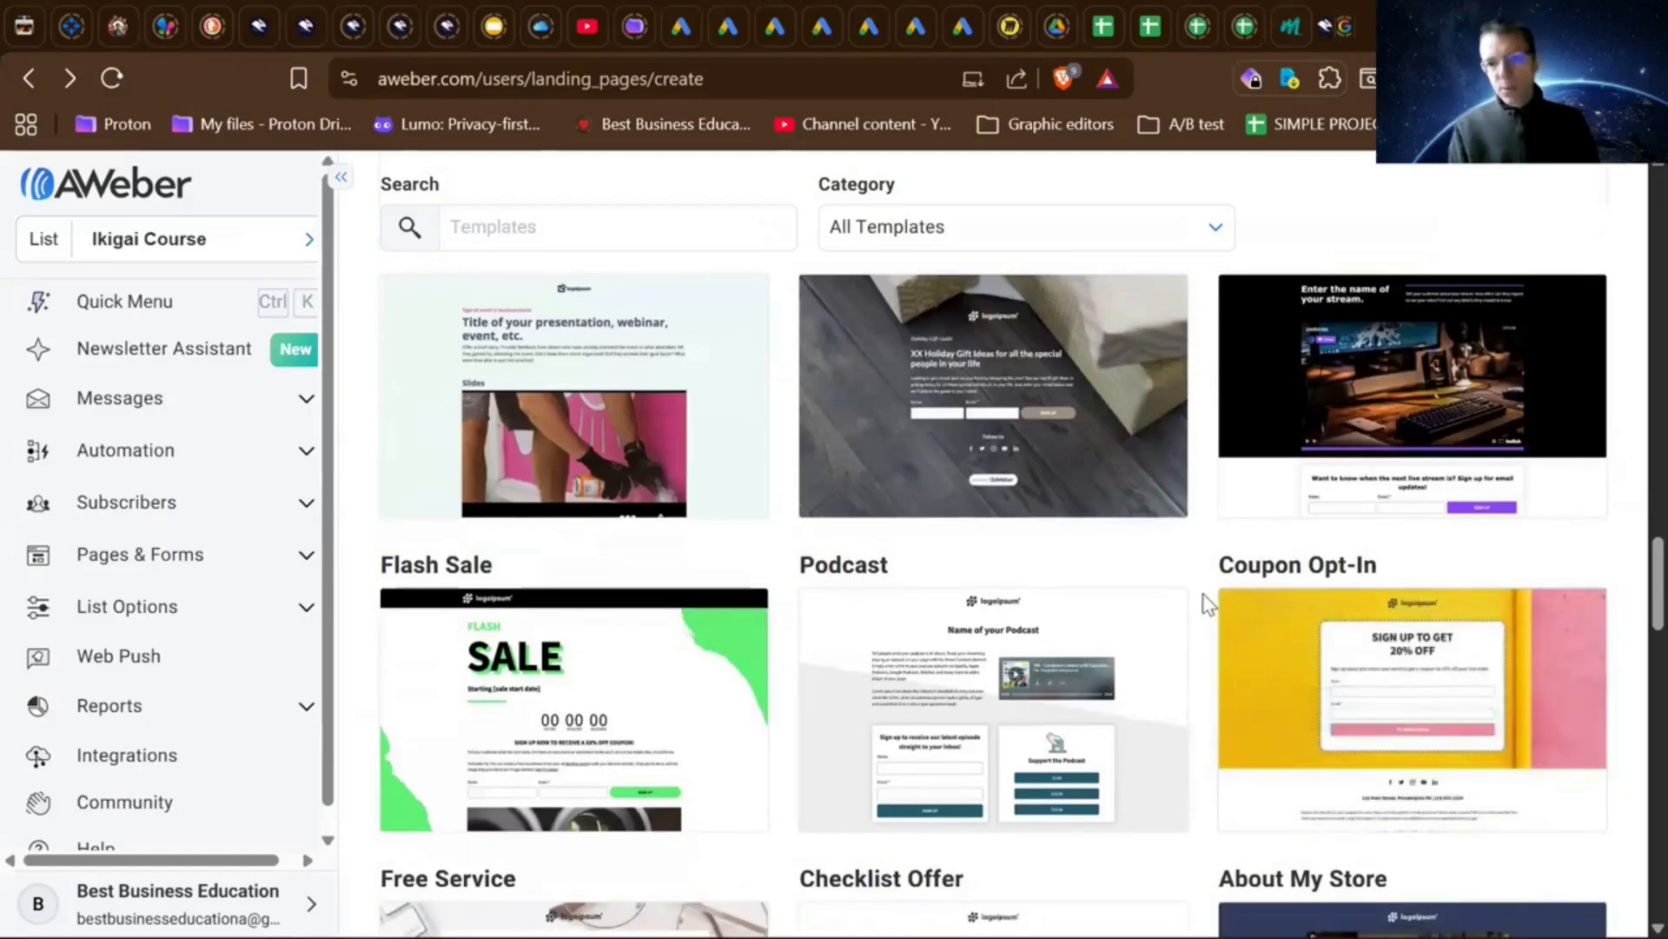
scroll(1208, 600, "down", 1)
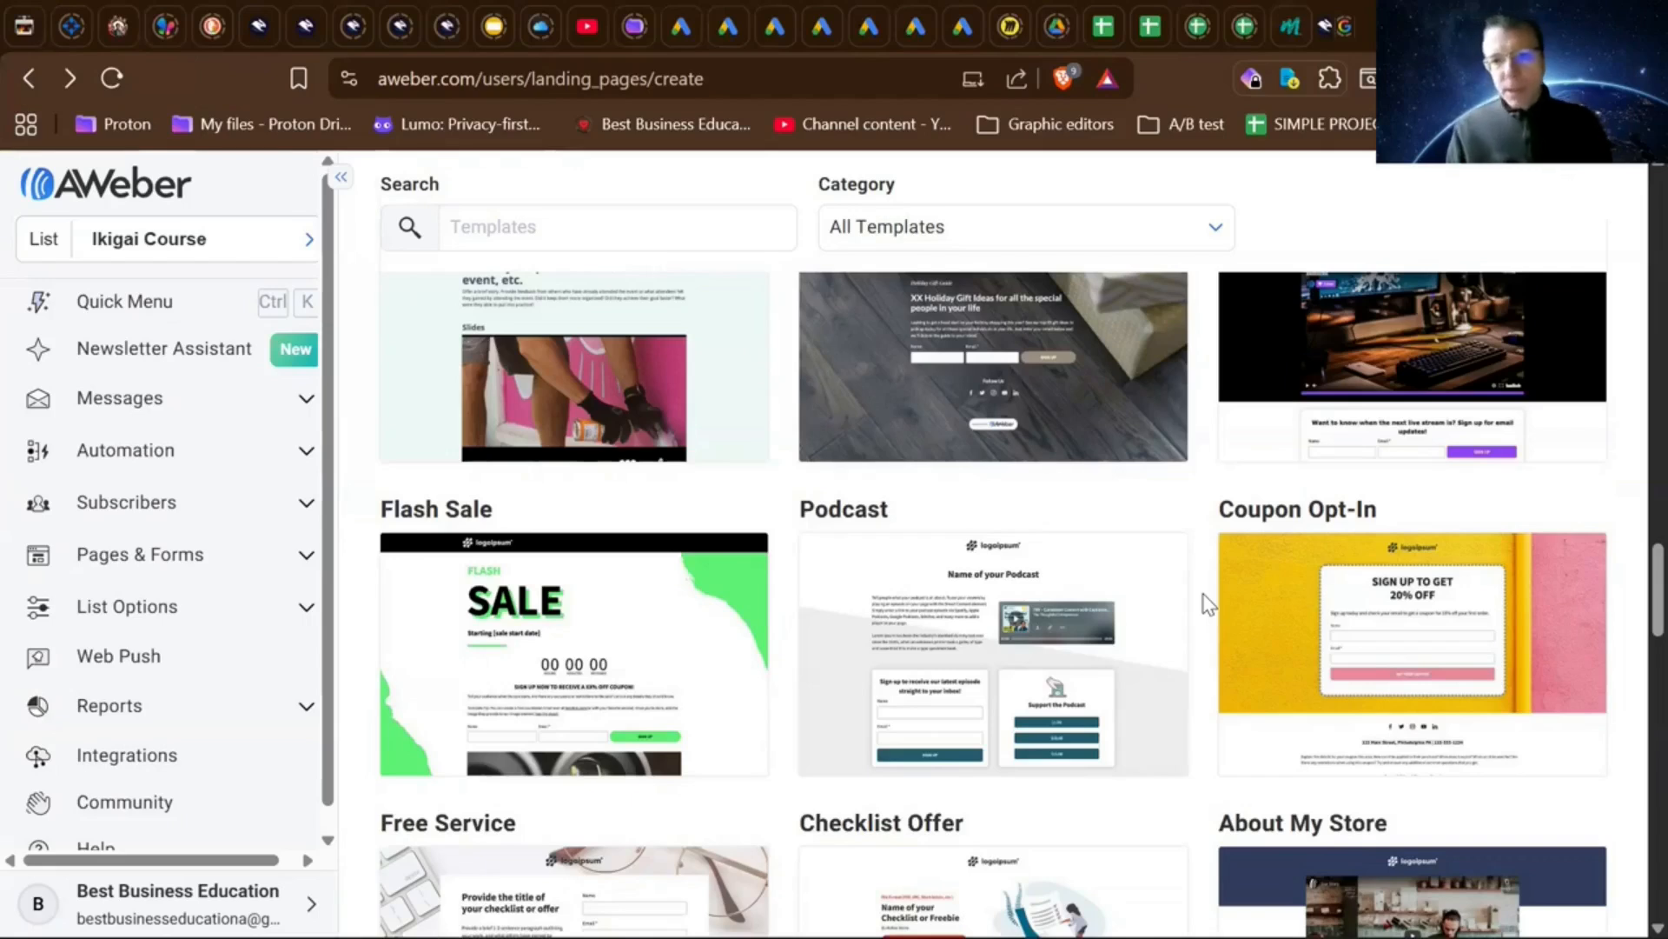
scroll(1207, 602, "down", 1)
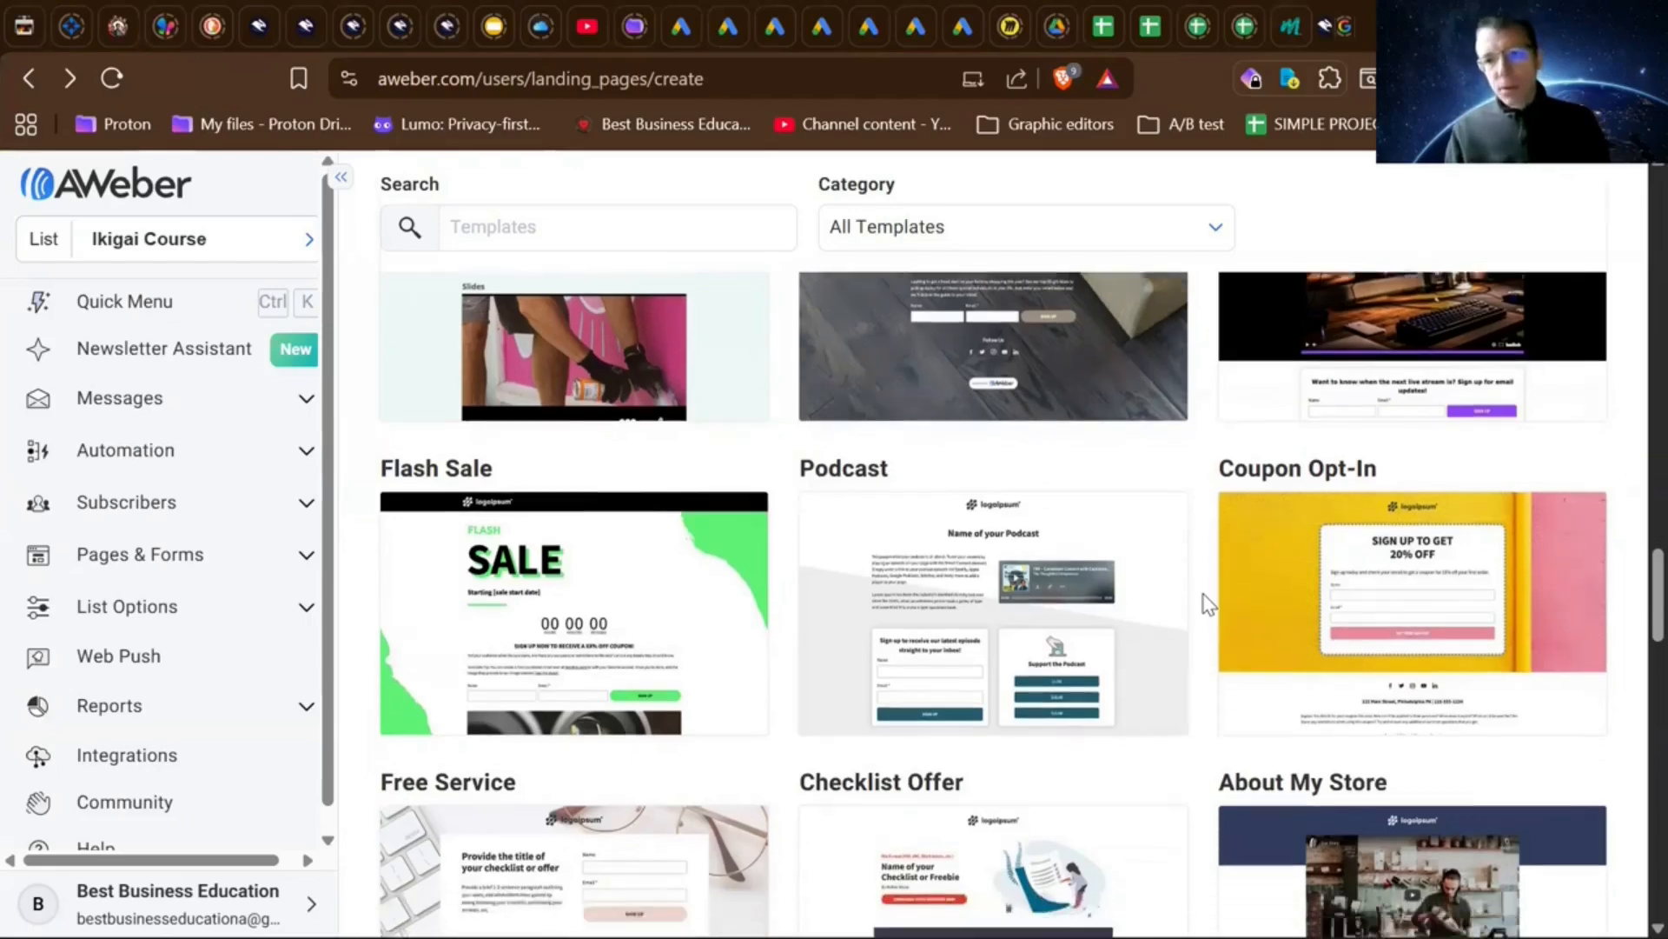
mouse_move(1433, 560)
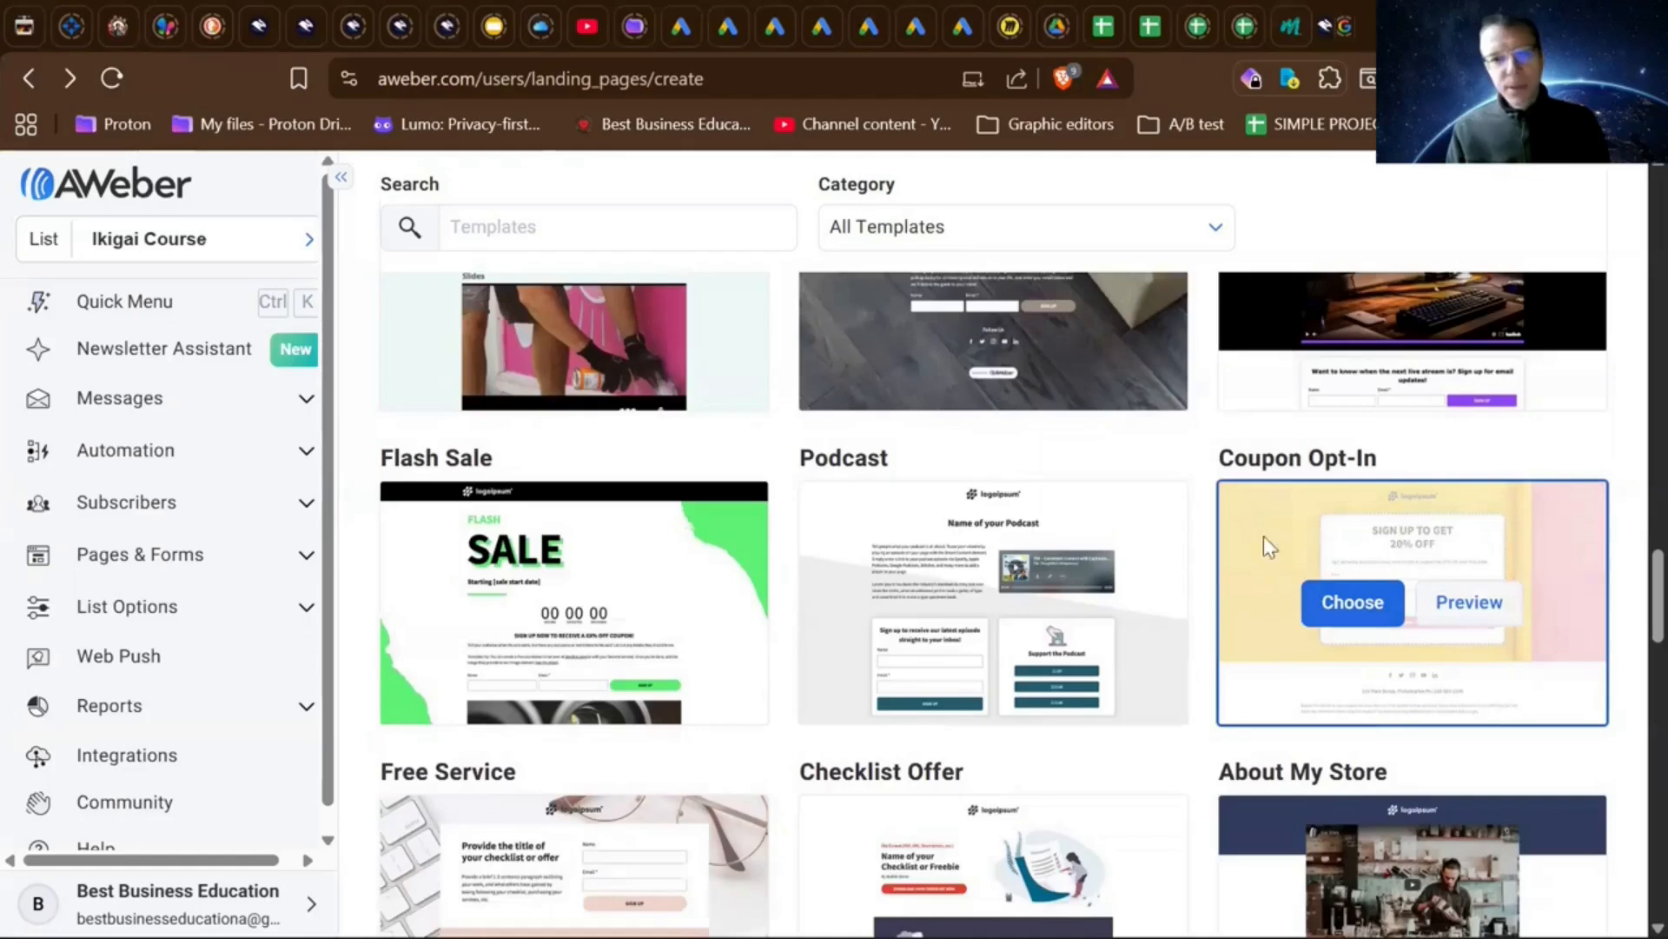
mouse_move(523, 540)
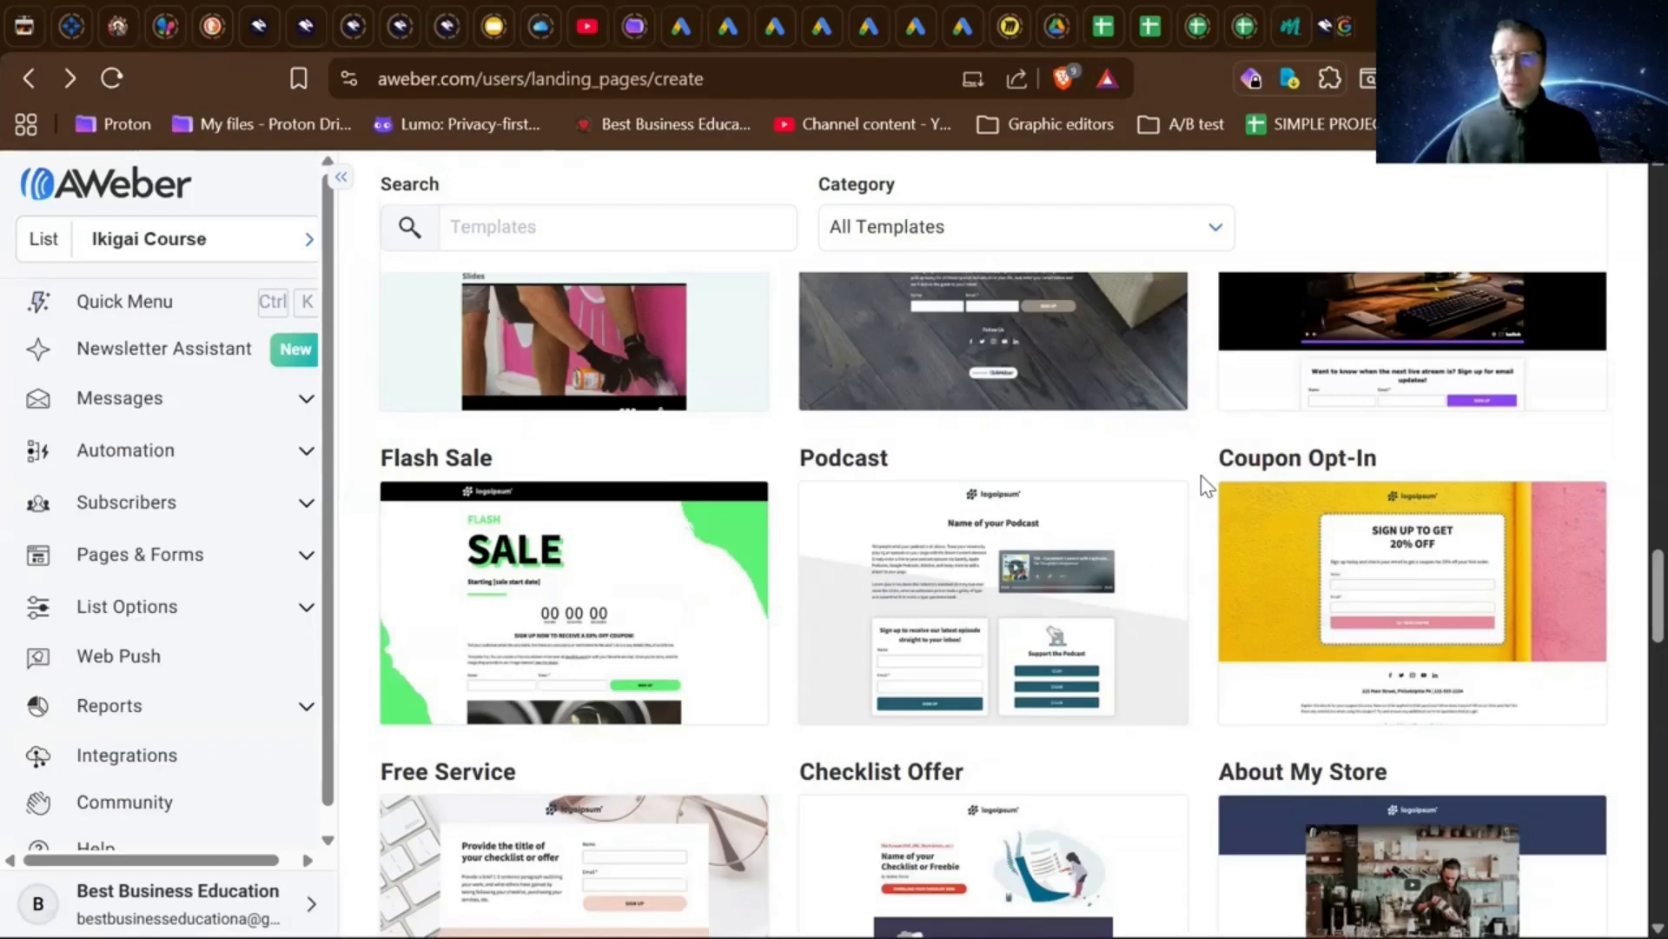
mouse_move(1428, 515)
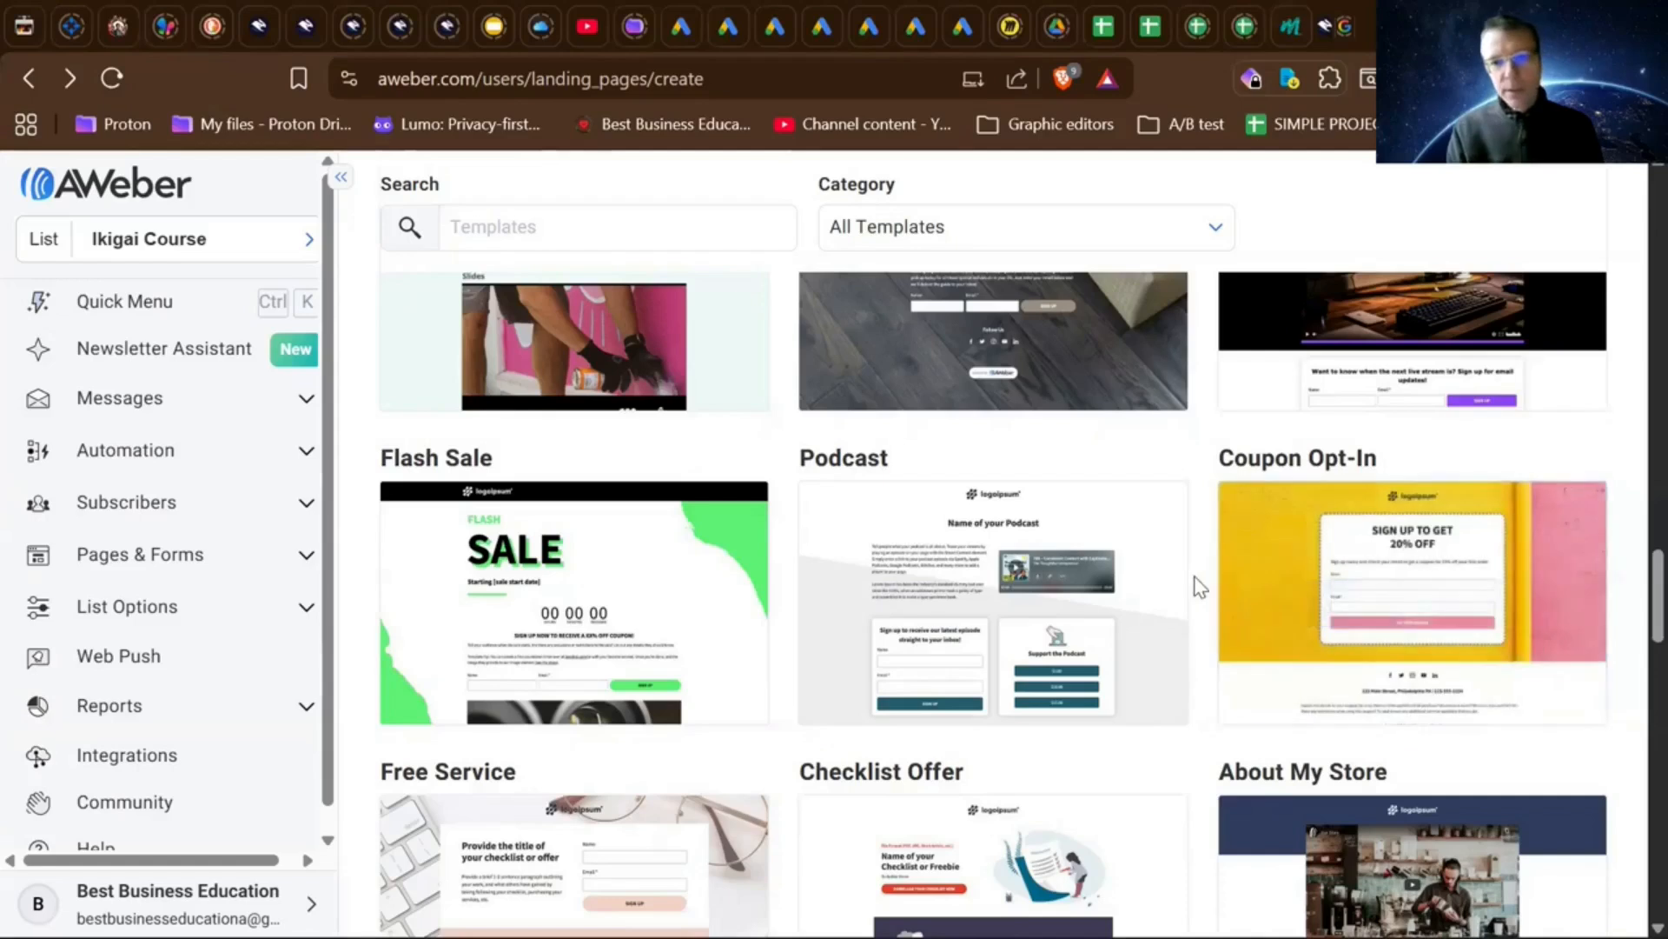
mouse_move(1378, 603)
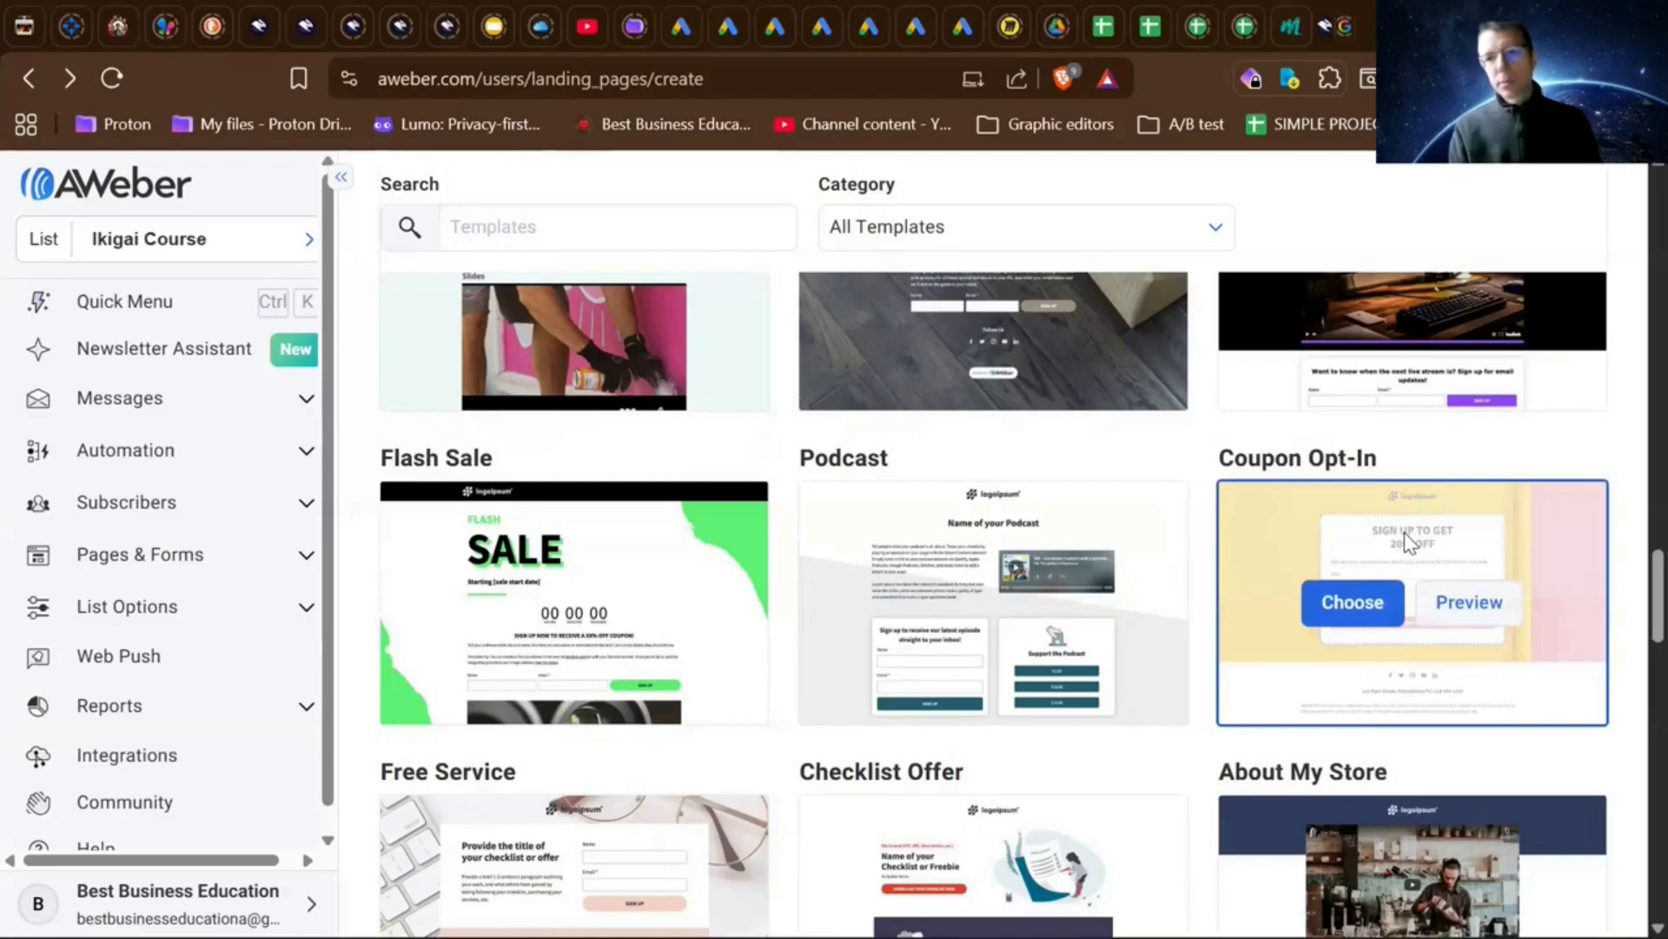
- Preview the Coupon Opt-In landing page template and look through its 20% off headline, intro text and sign-up form
left_click(1475, 608)
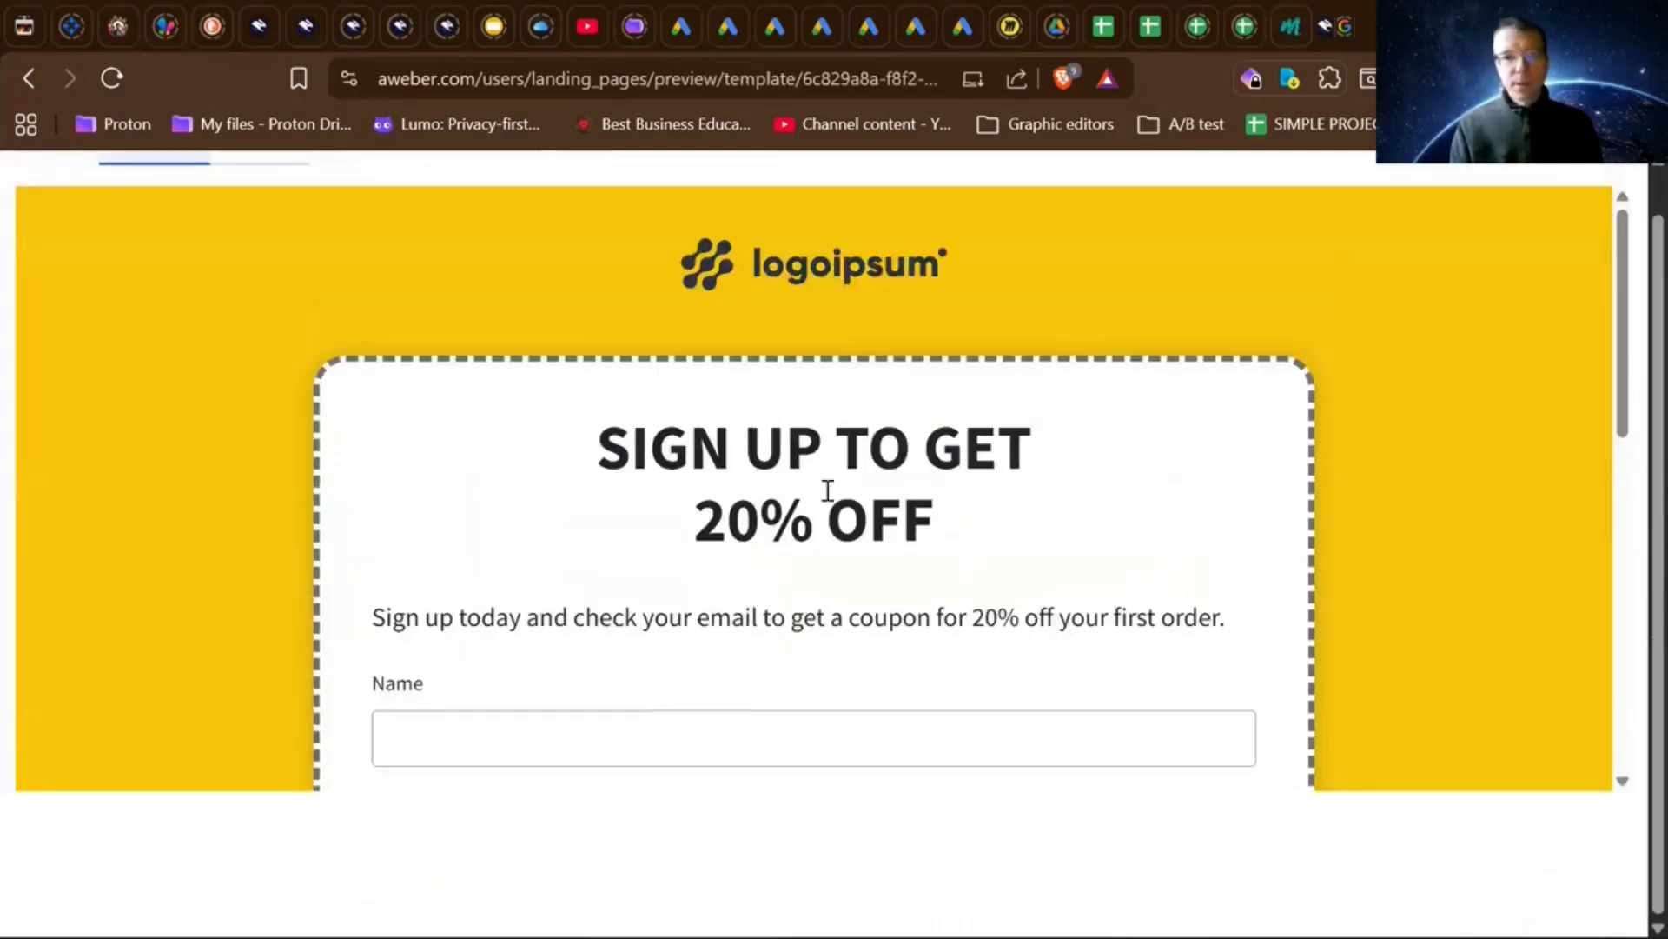
scroll(828, 491, "down", 3)
scroll(826, 488, "up", 3)
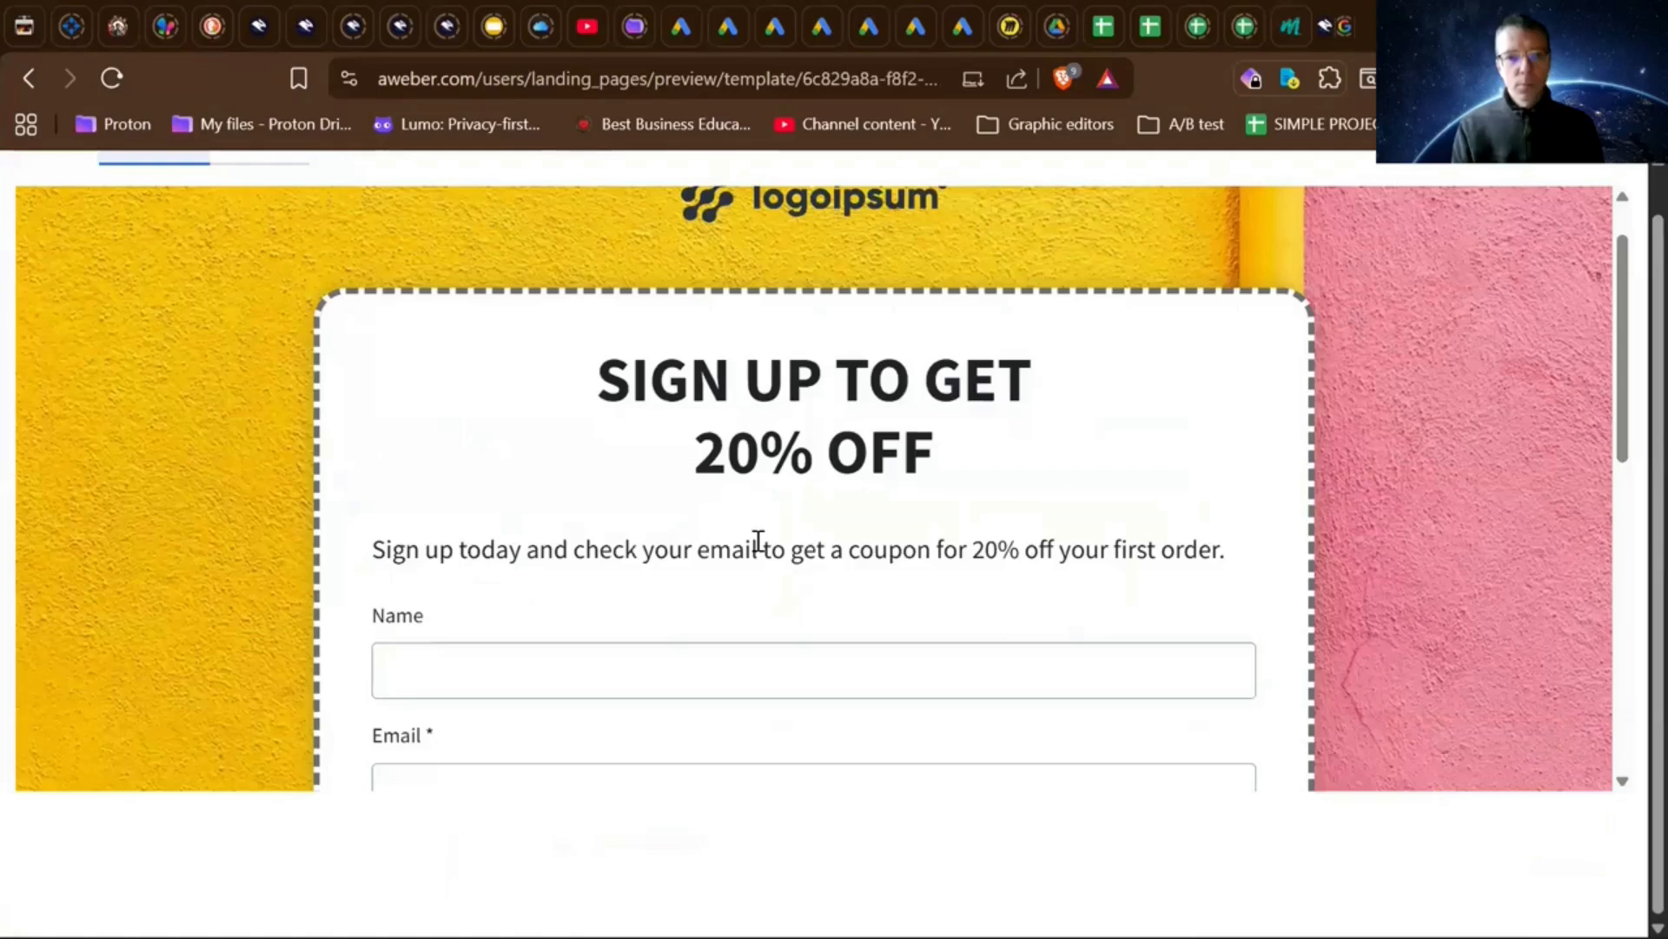
scroll(758, 541, "down", 1)
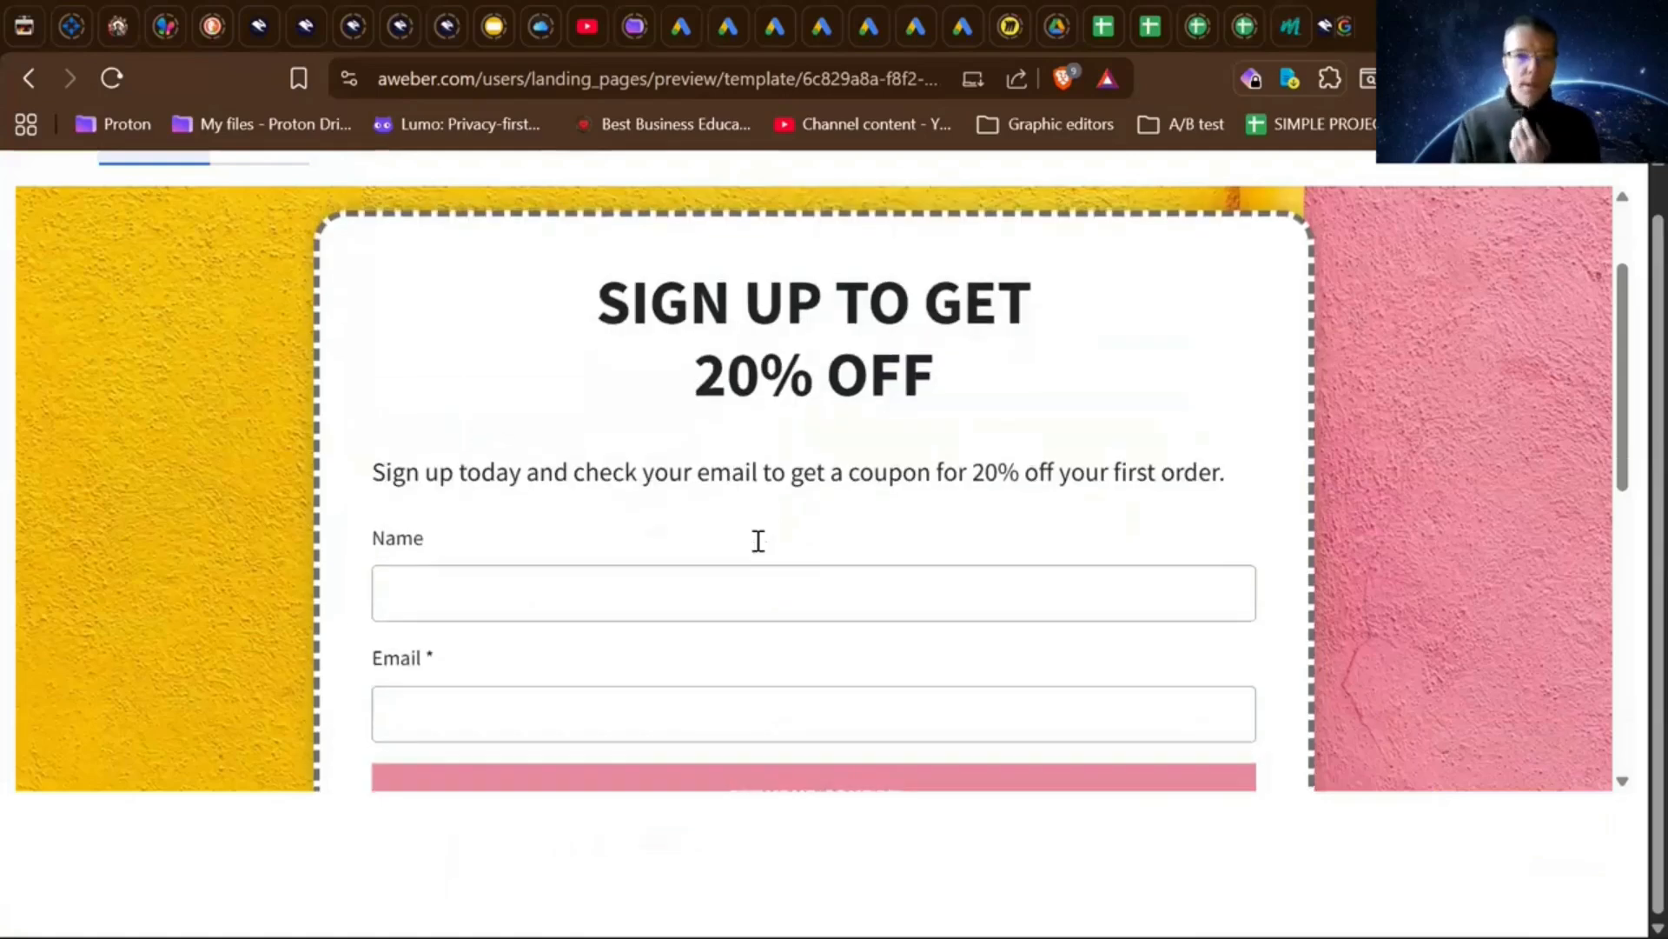
scroll(757, 539, "down", 1)
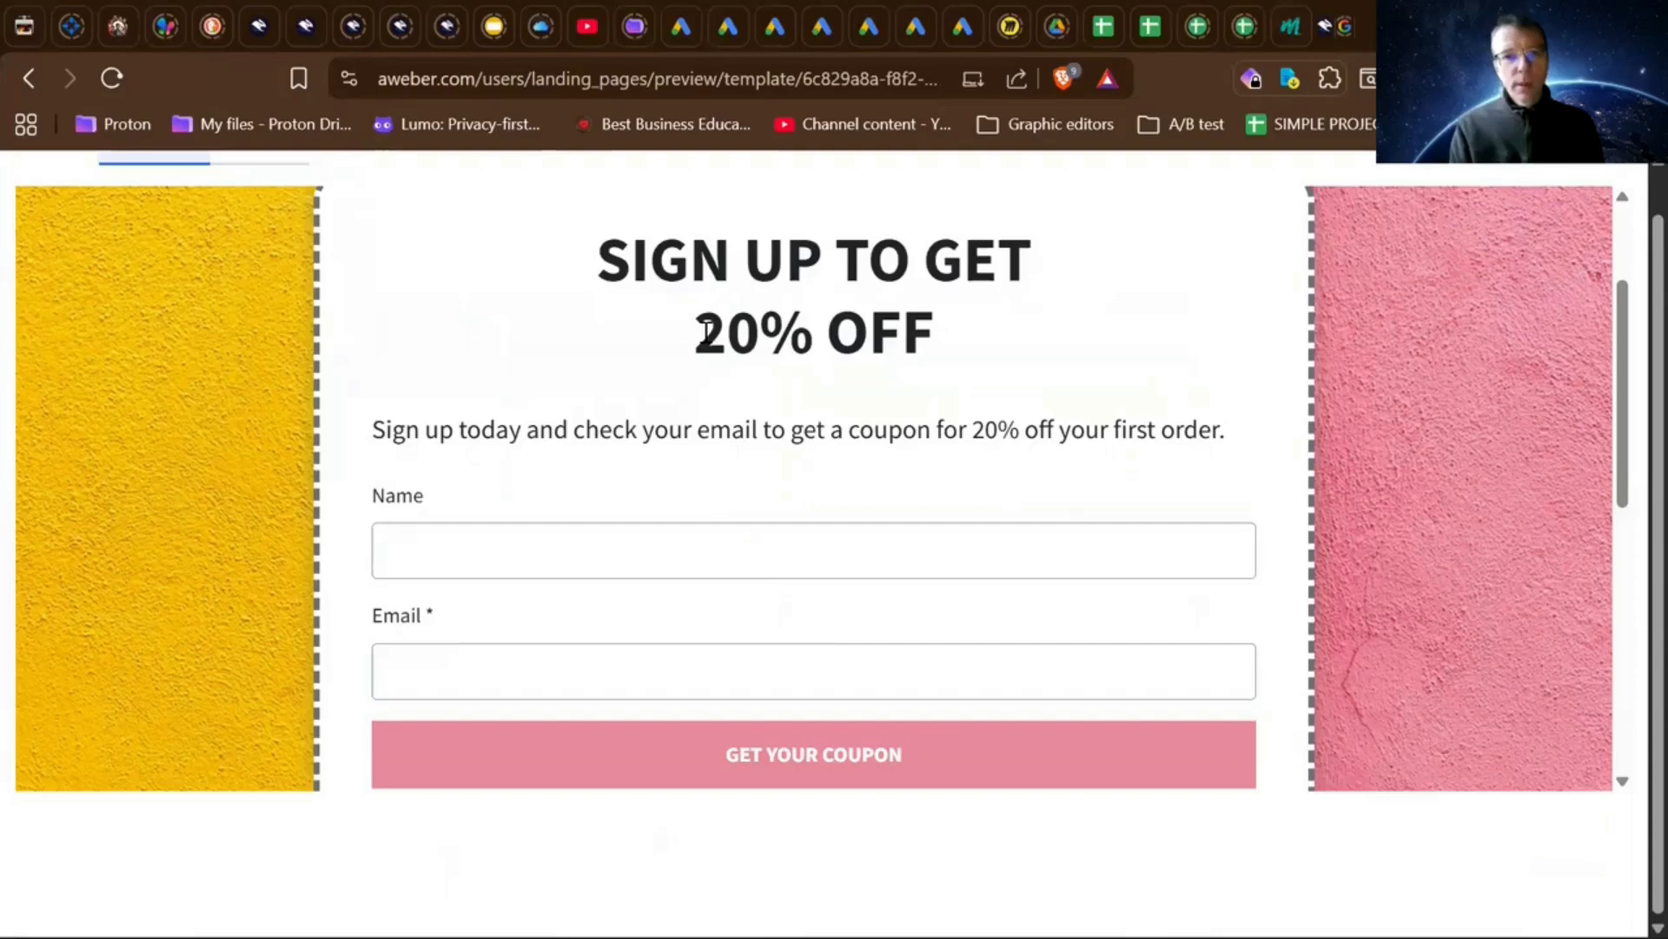
scroll(718, 425, "down", 2)
scroll(717, 422, "up", 1)
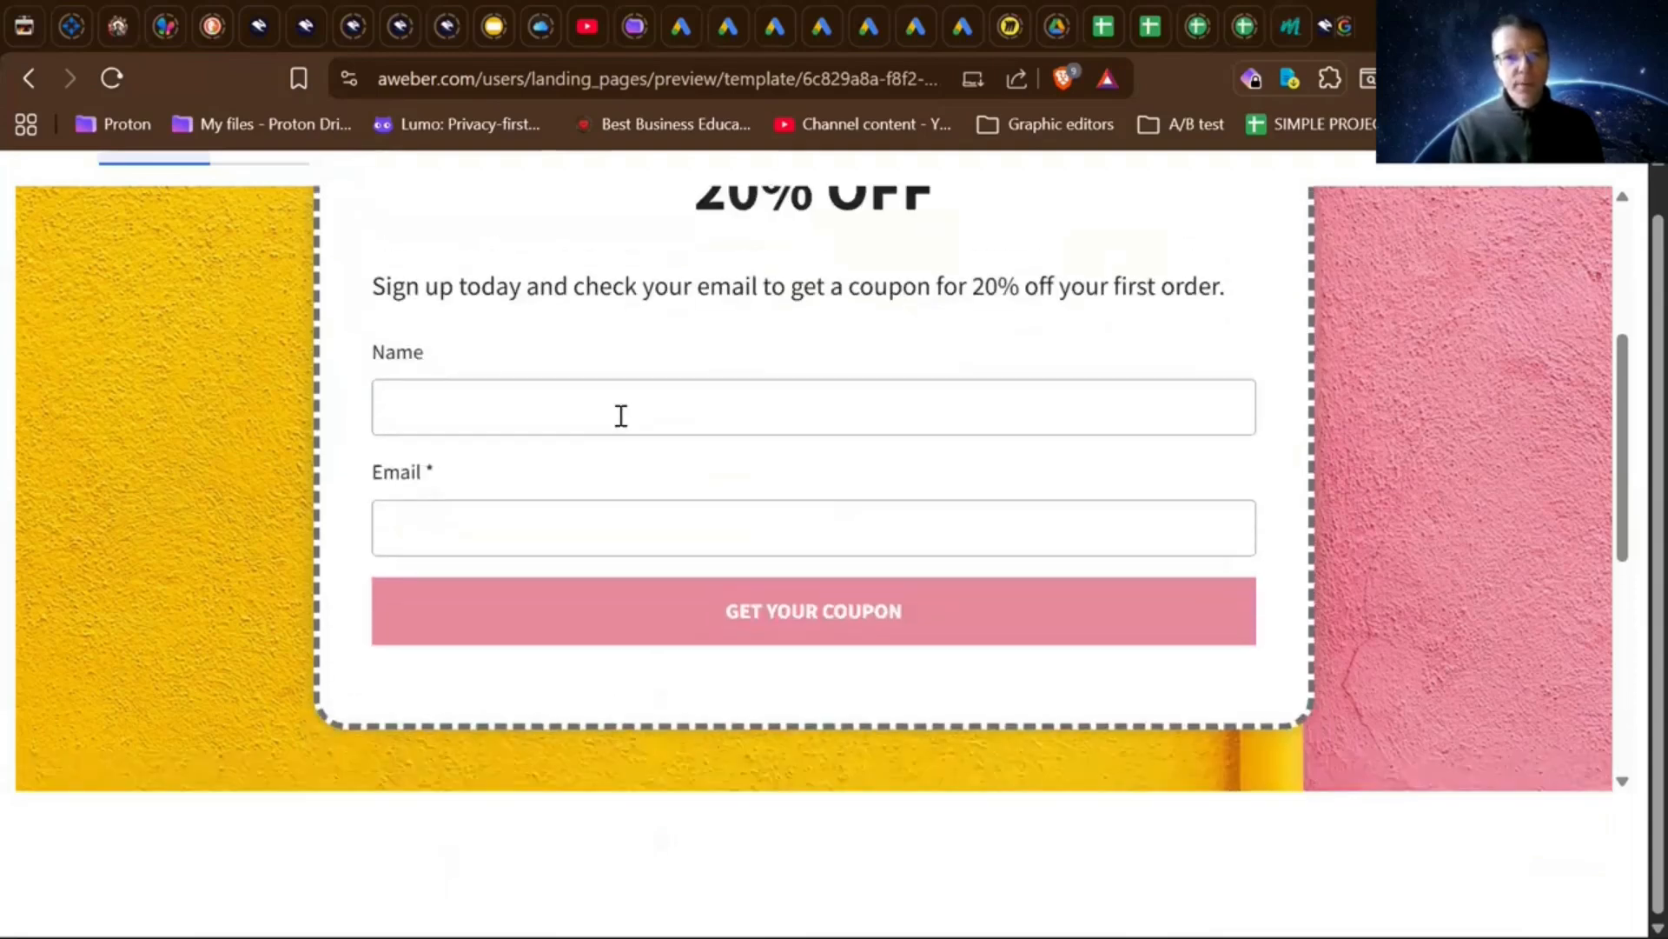
scroll(622, 417, "up", 1)
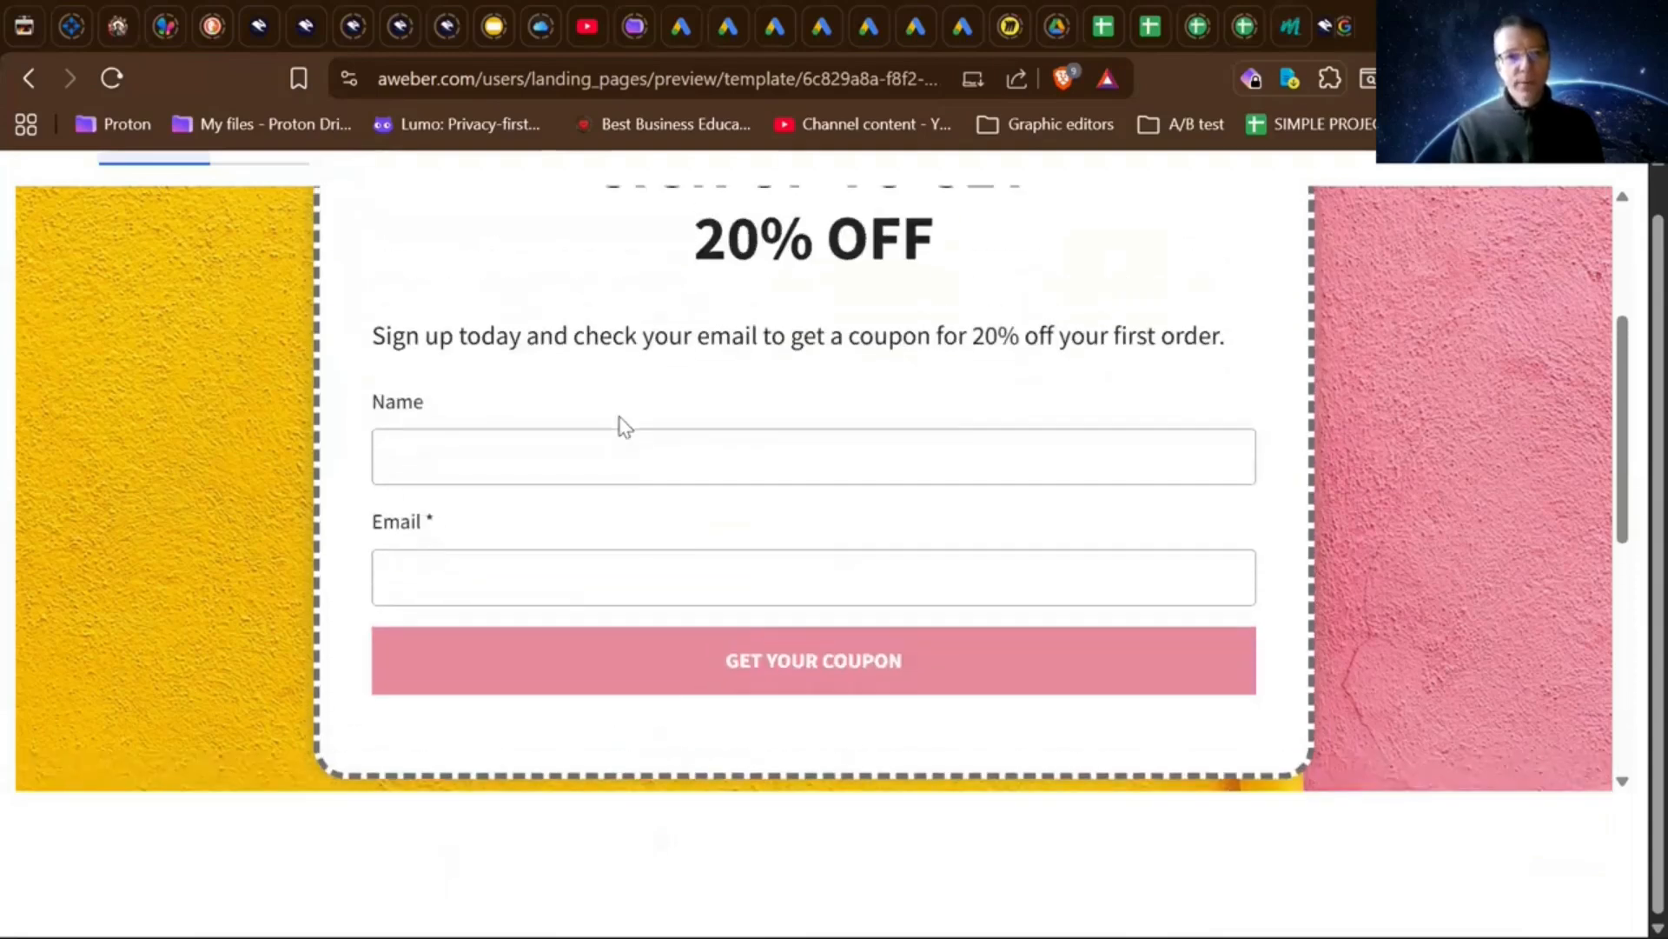
- Inspect the coupon form's Name and Email fields and its Get Your Coupon button, starting with the Name field
left_click(508, 564)
left_click(691, 452)
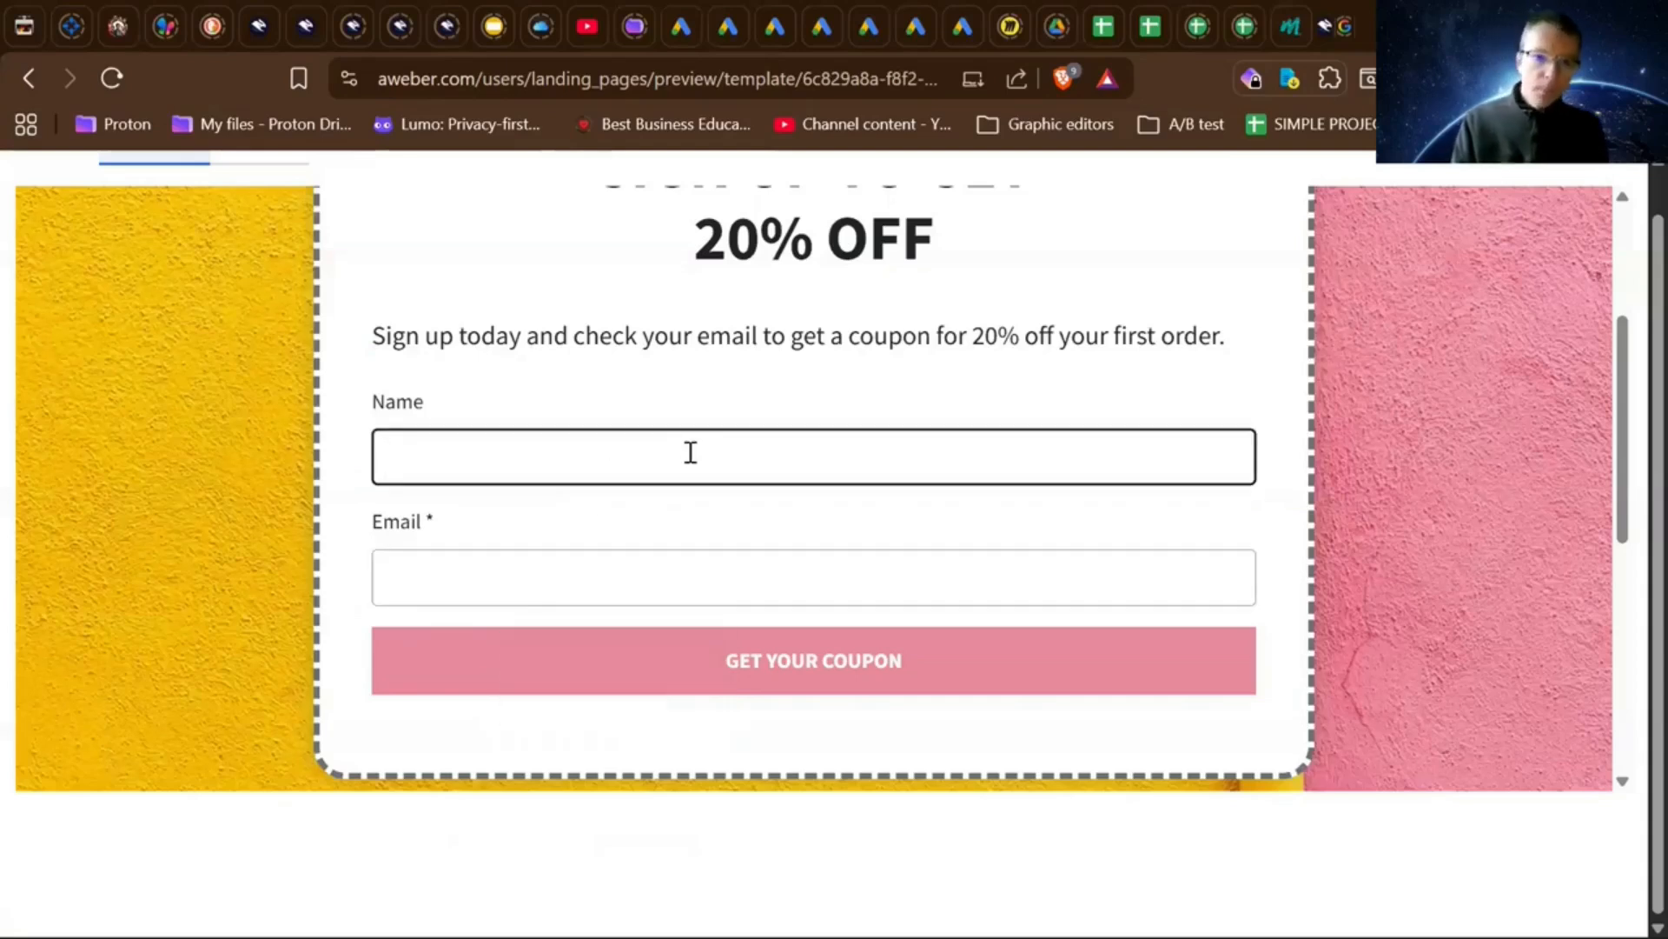
scroll(690, 451, "down", 1)
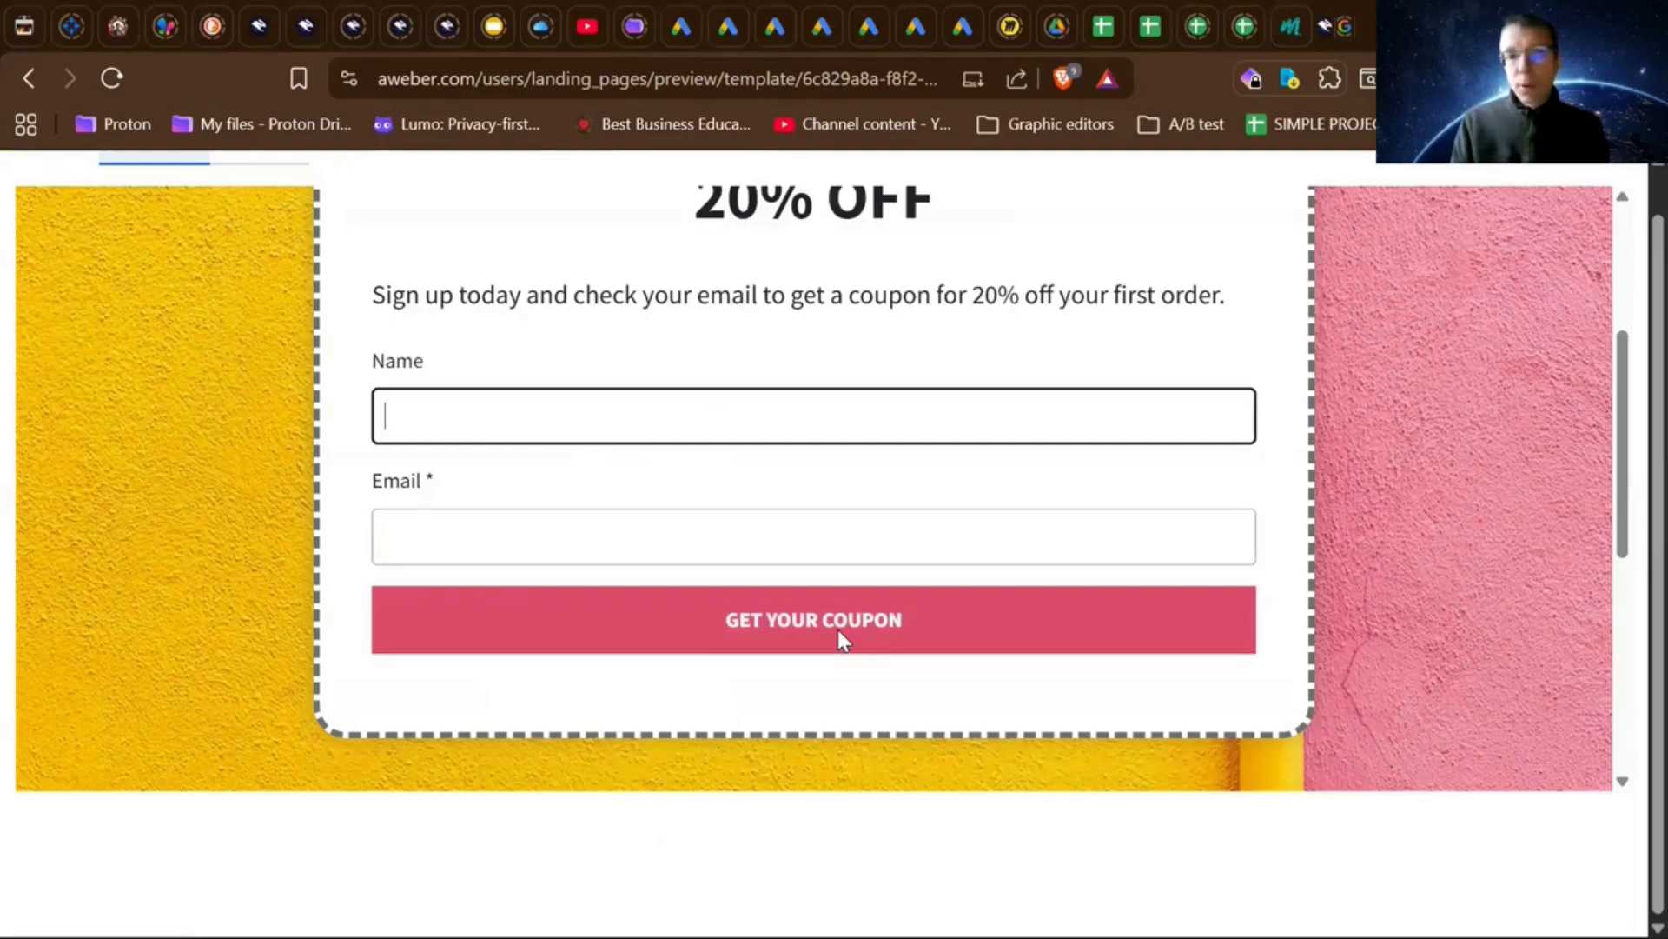
scroll(842, 641, "up", 1)
scroll(841, 640, "down", 1)
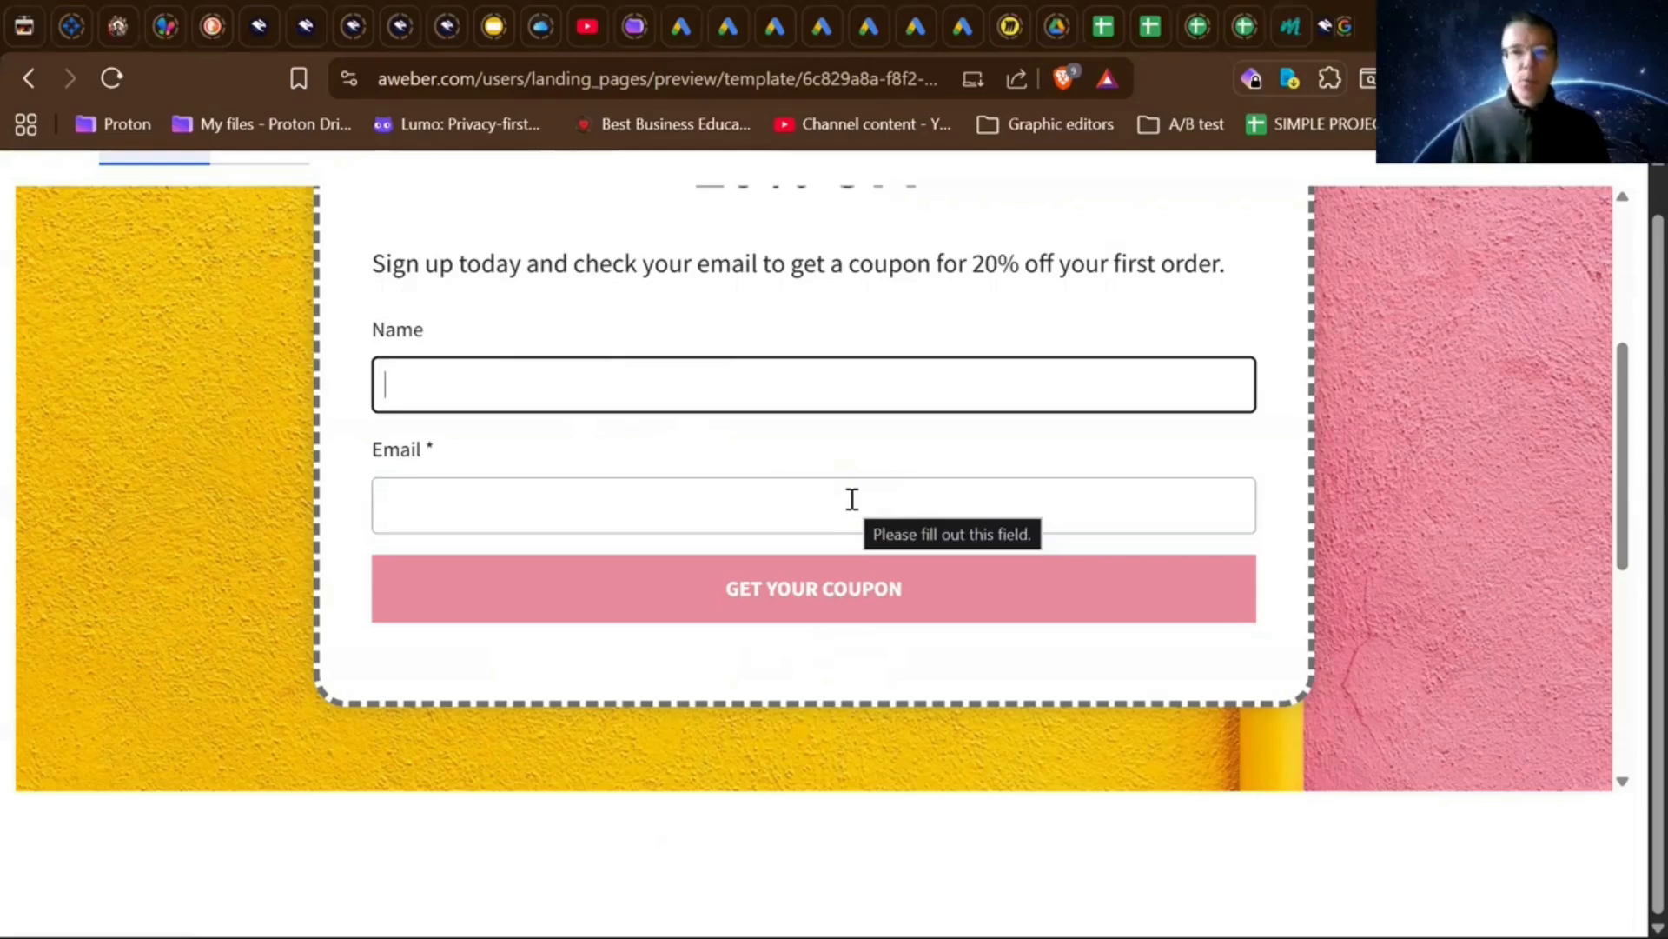
scroll(852, 499, "up", 2)
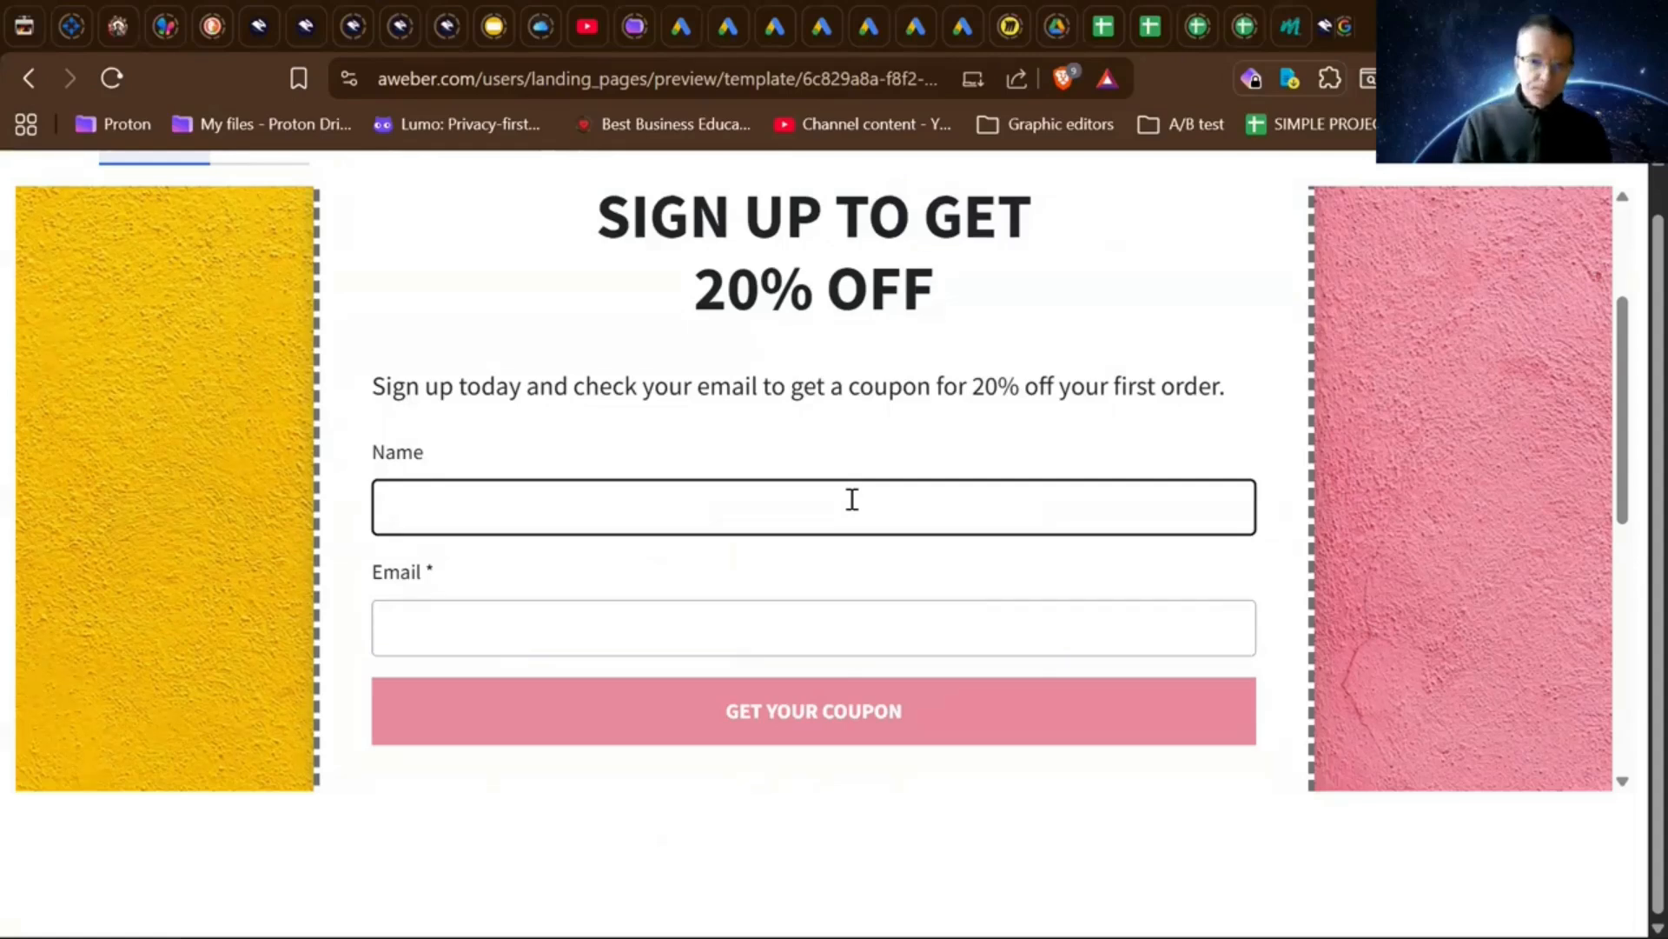
- Check the coupon page's footer, go over its sign-up form again, and return to the landing page template gallery
scroll(852, 499, "down", 6)
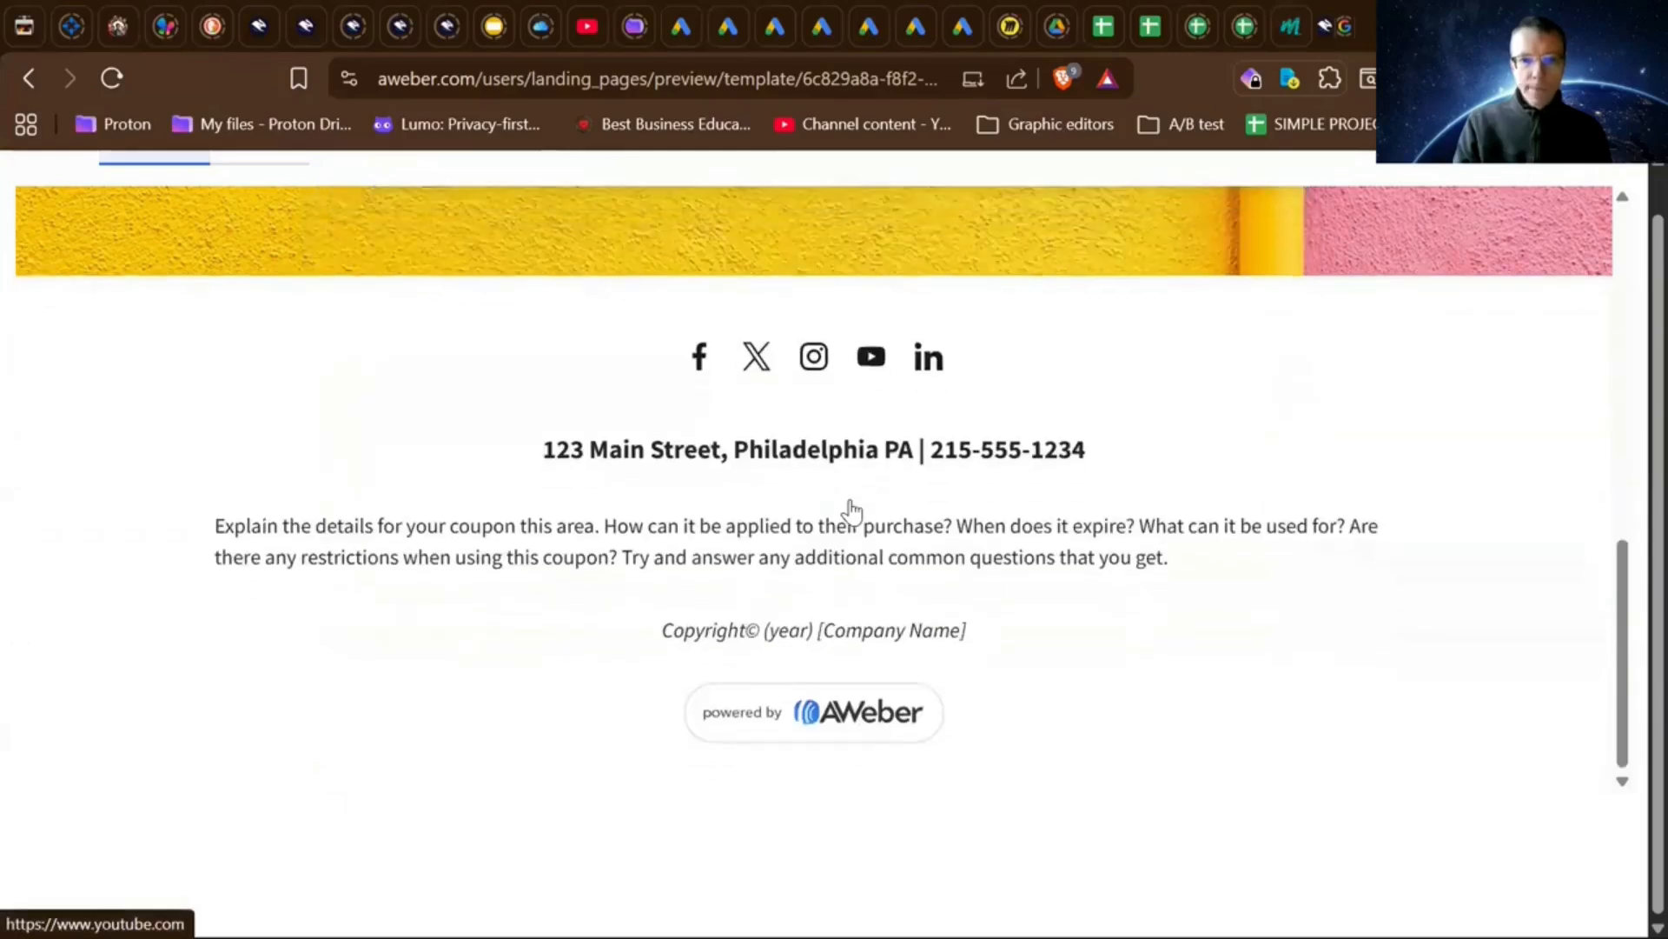
scroll(852, 511, "up", 5)
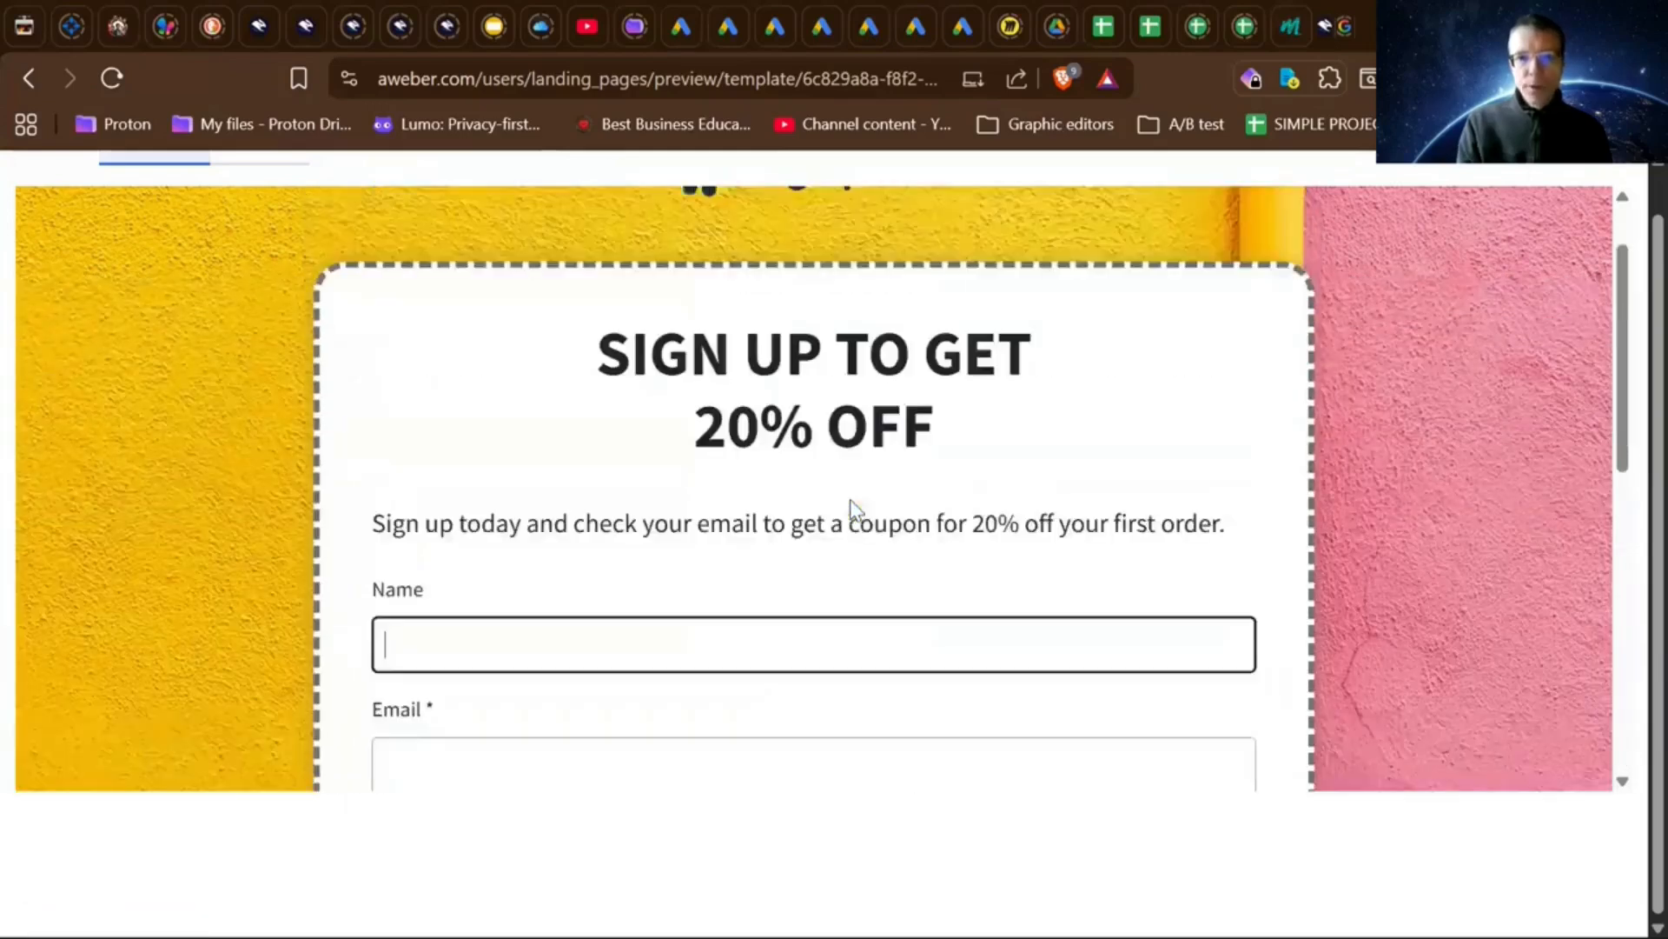
scroll(851, 508, "down", 2)
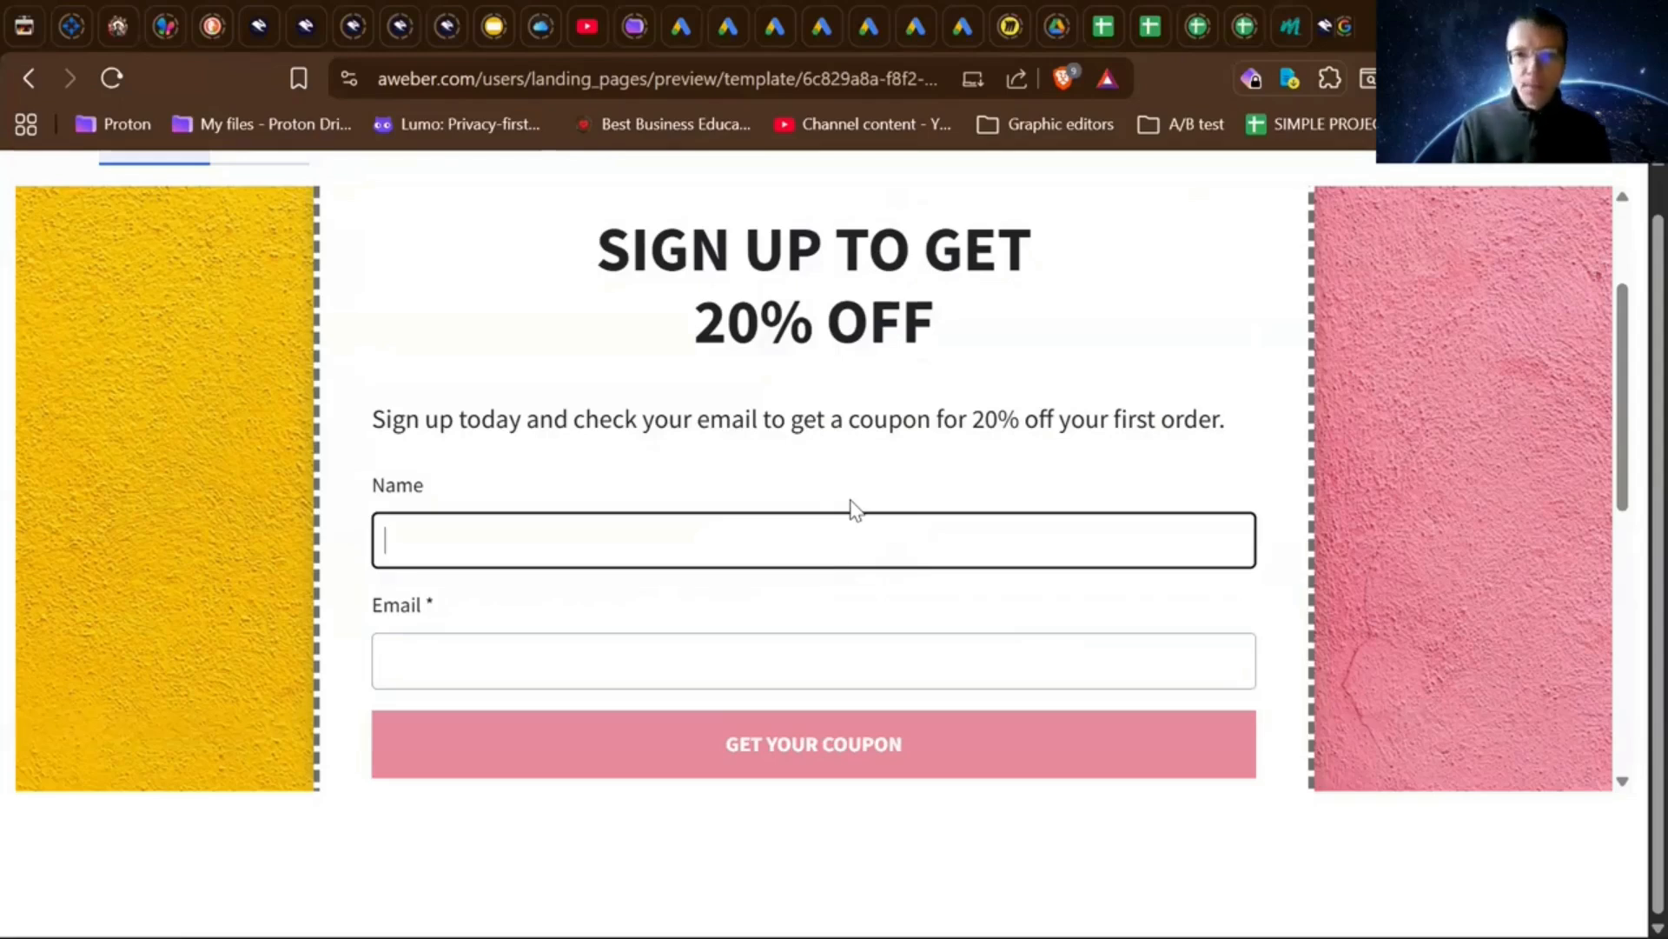
scroll(853, 507, "down", 1)
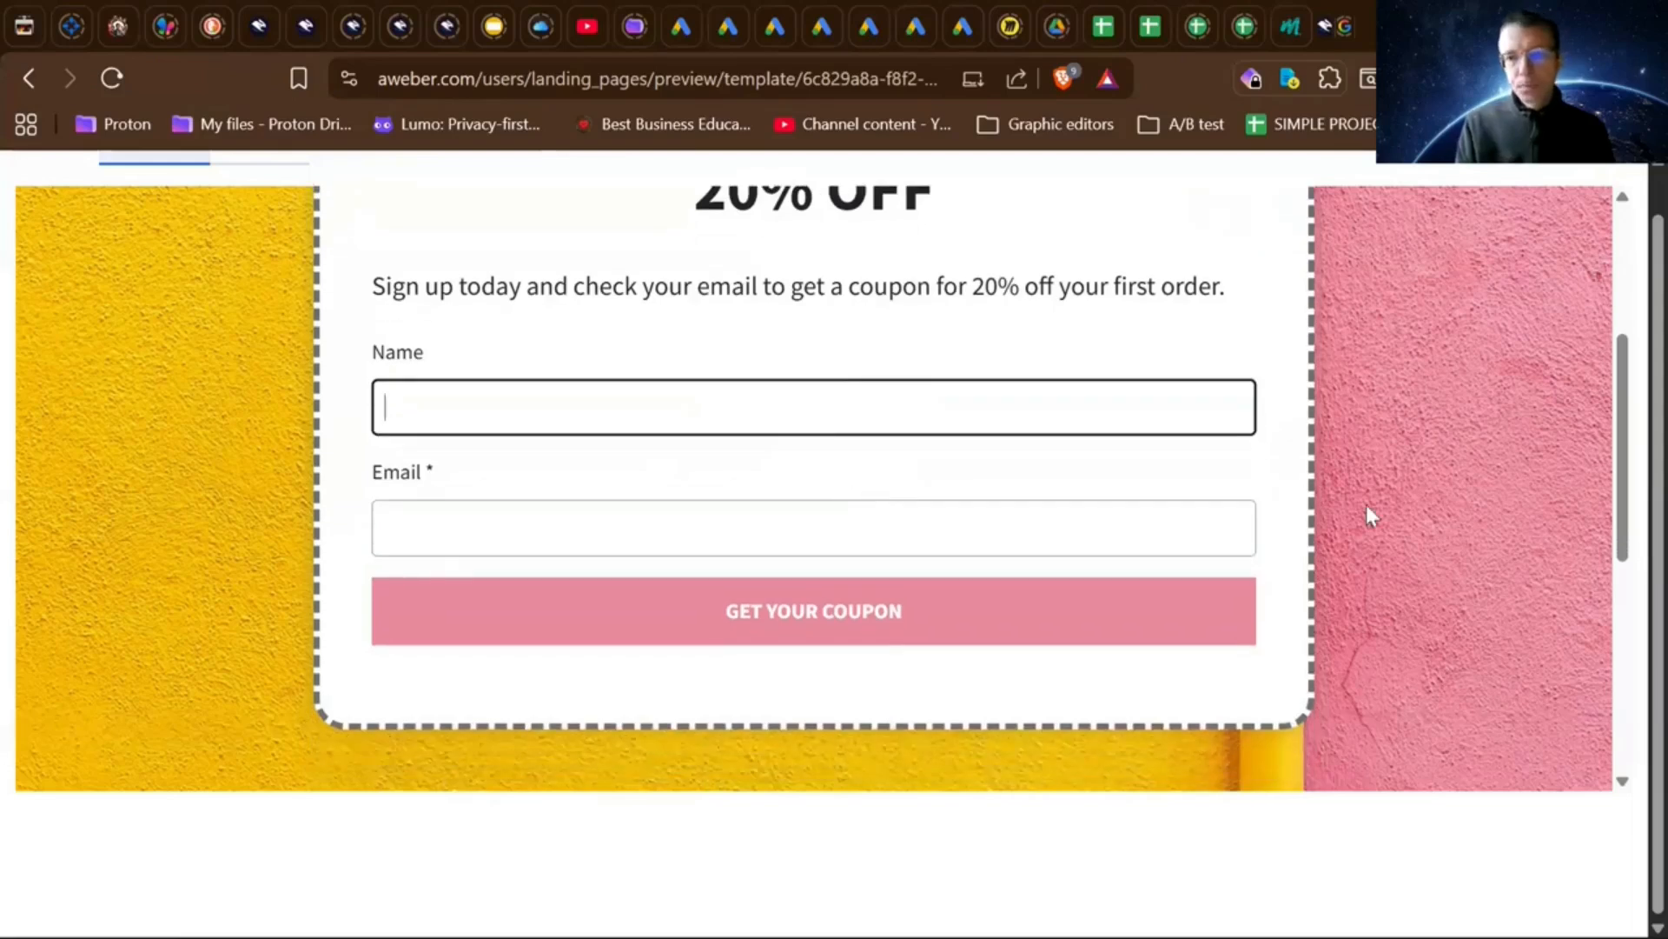
scroll(1366, 504, "down", 1)
scroll(1366, 504, "up", 5)
scroll(1366, 504, "down", 2)
scroll(1366, 504, "down", 1)
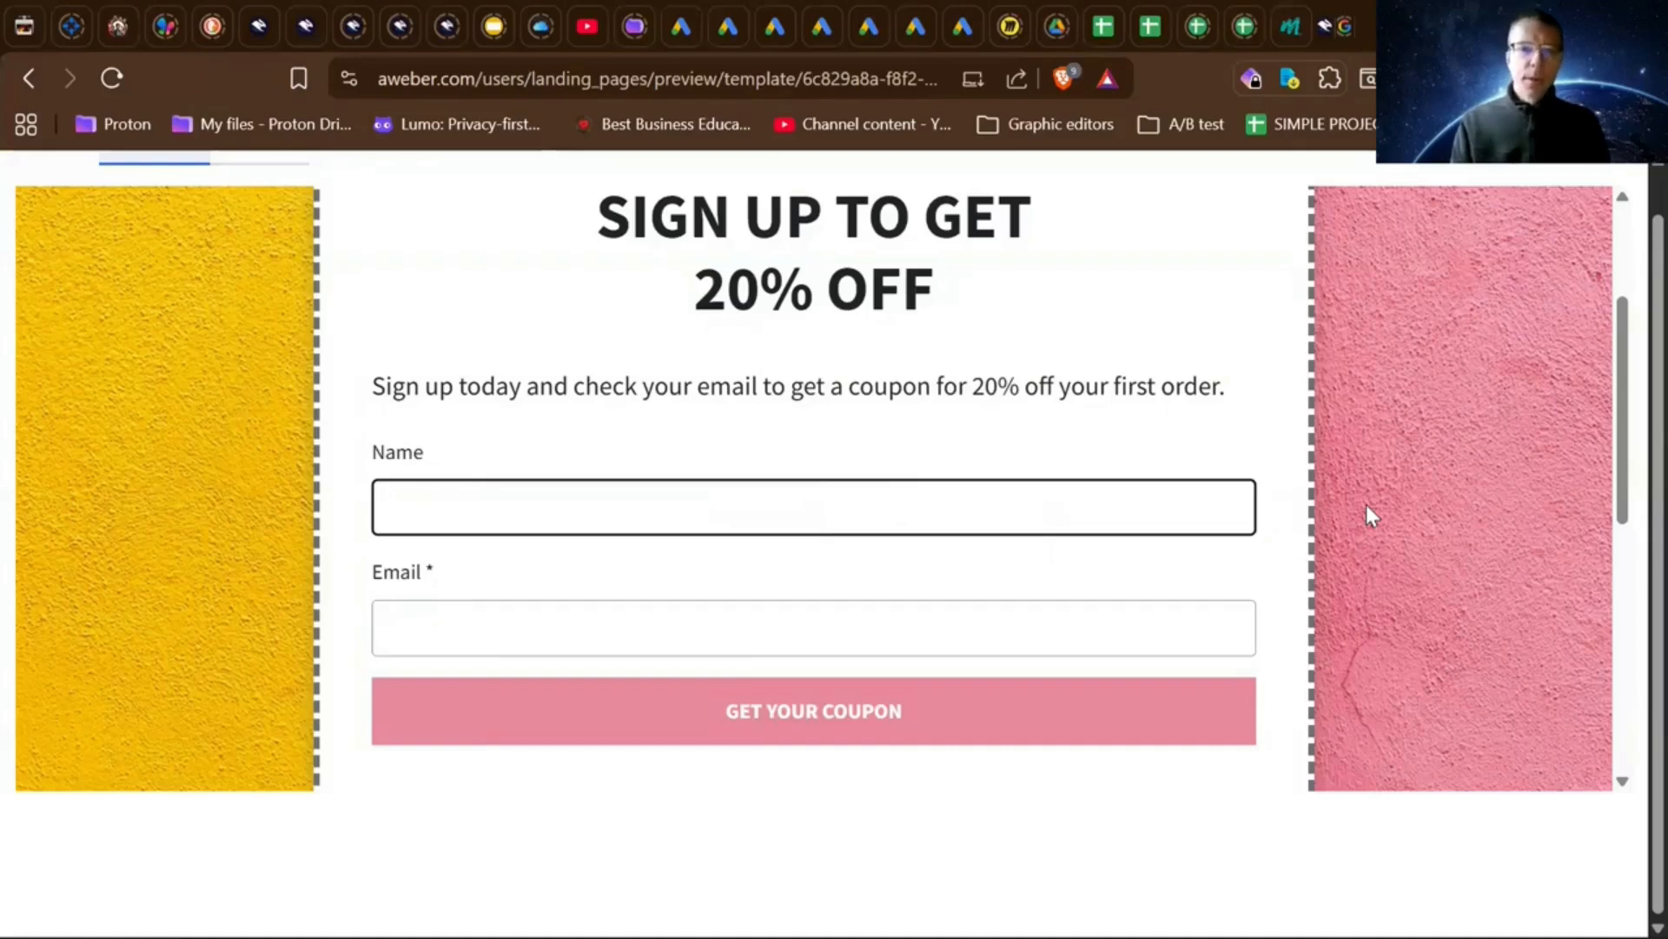
scroll(1366, 504, "up", 1)
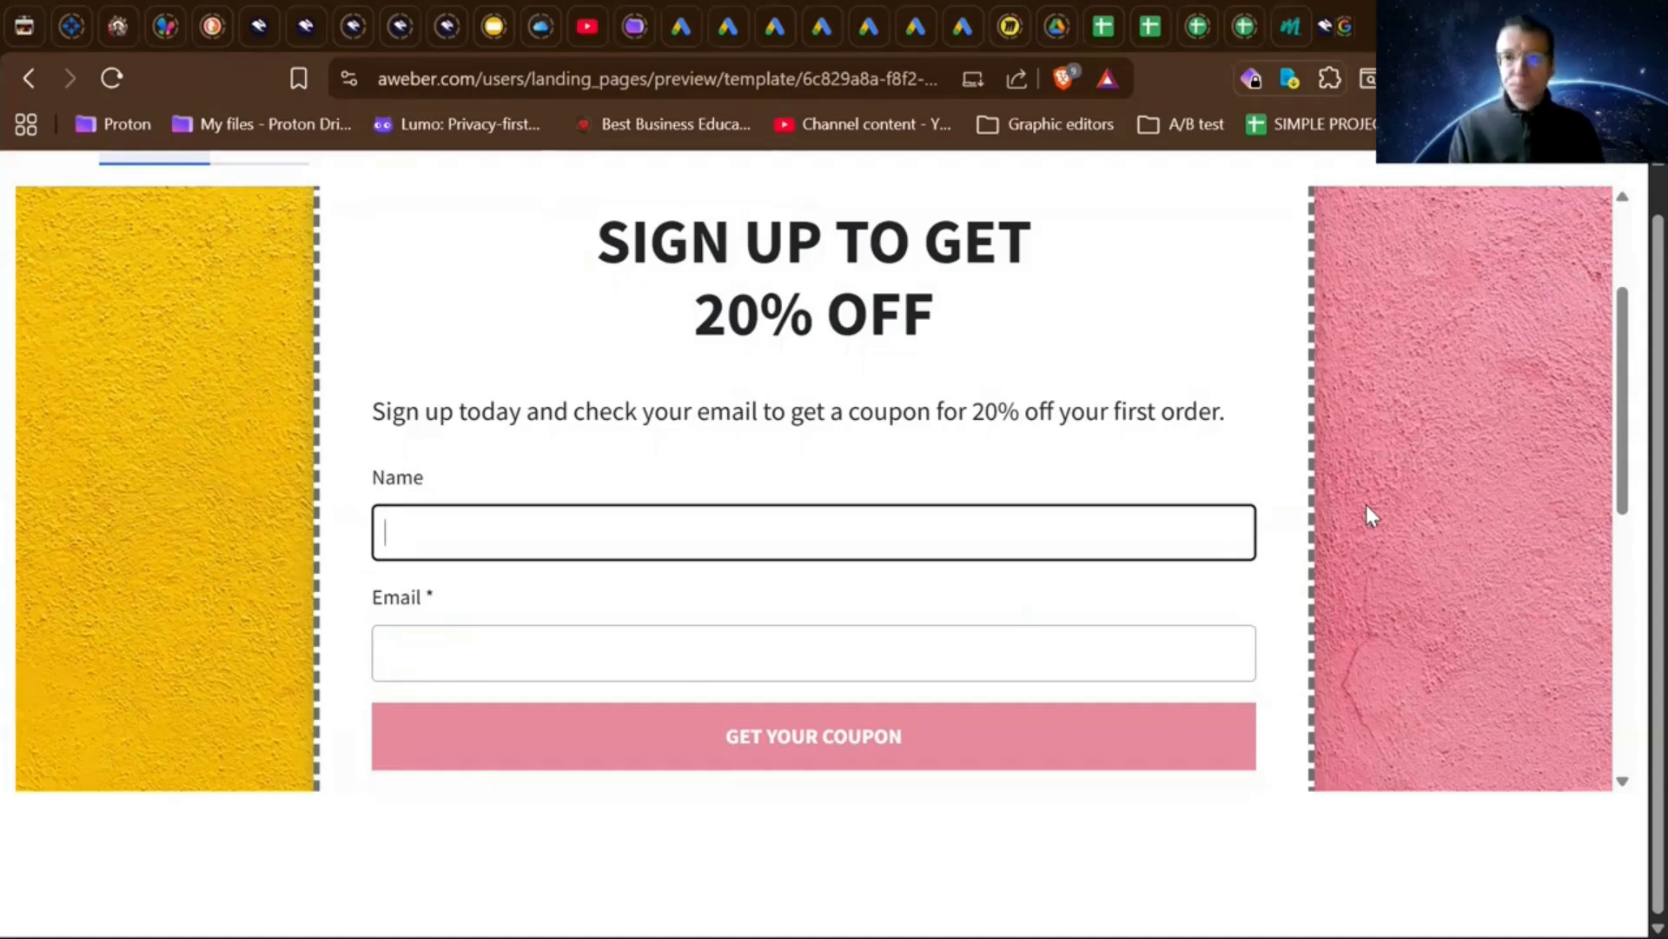
scroll(1026, 398, "left", 5)
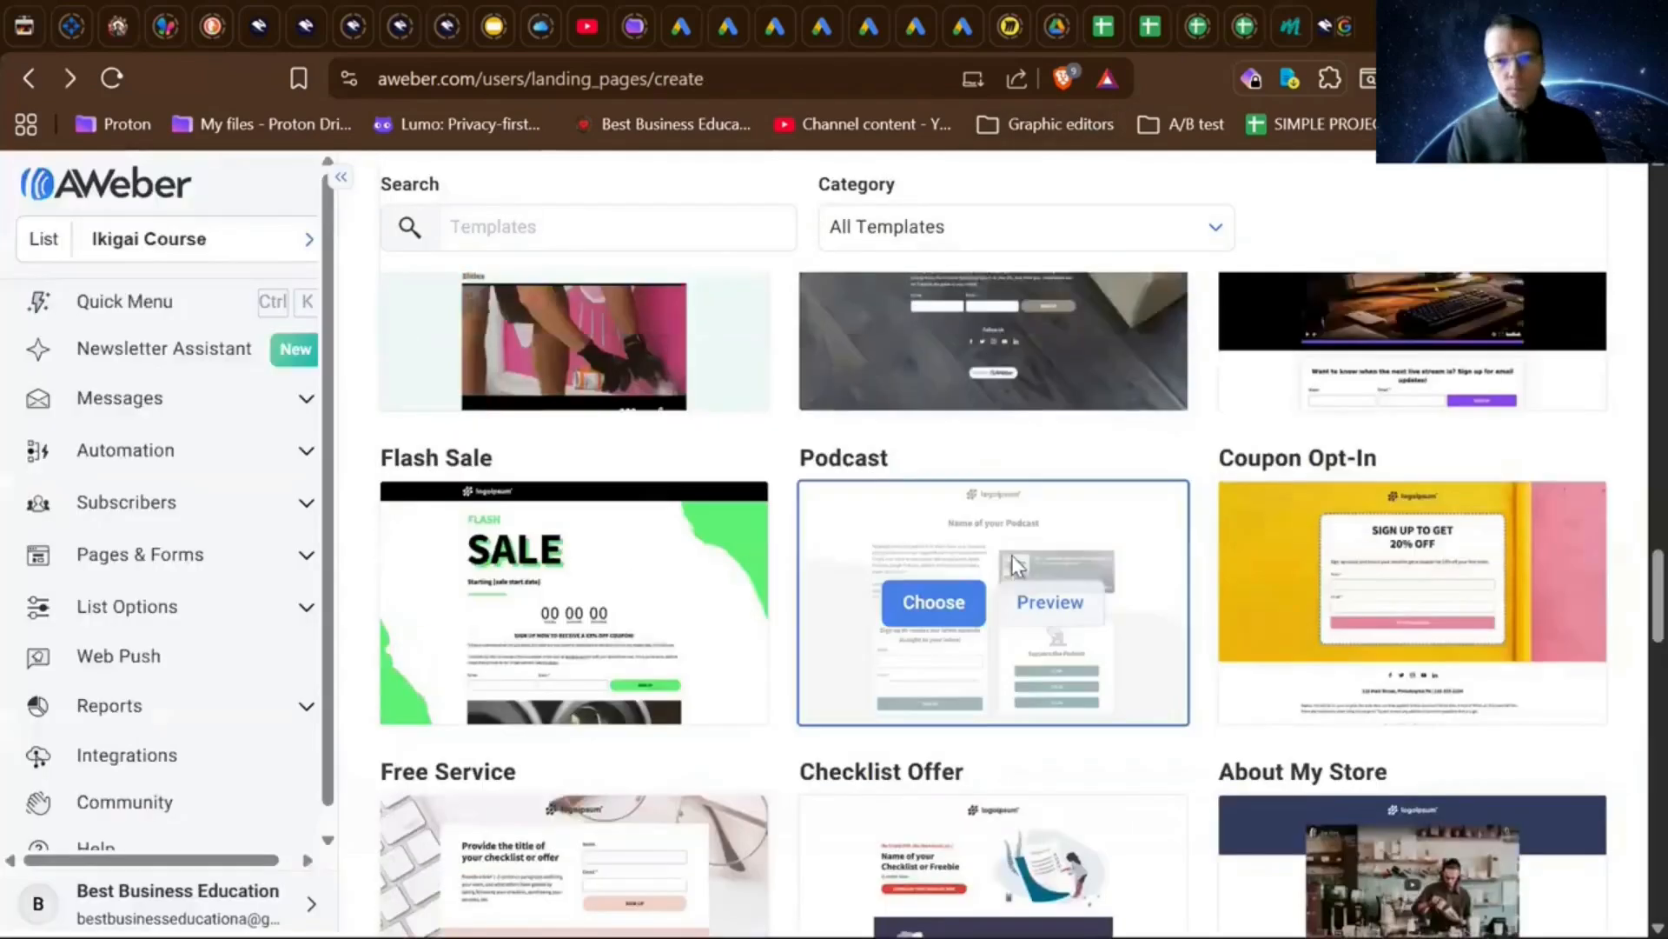
- Browse the gallery's Free Service, Checklist Offer and About My Store landing page templates
scroll(1210, 660, "down", 1)
scroll(1210, 660, "down", 1)
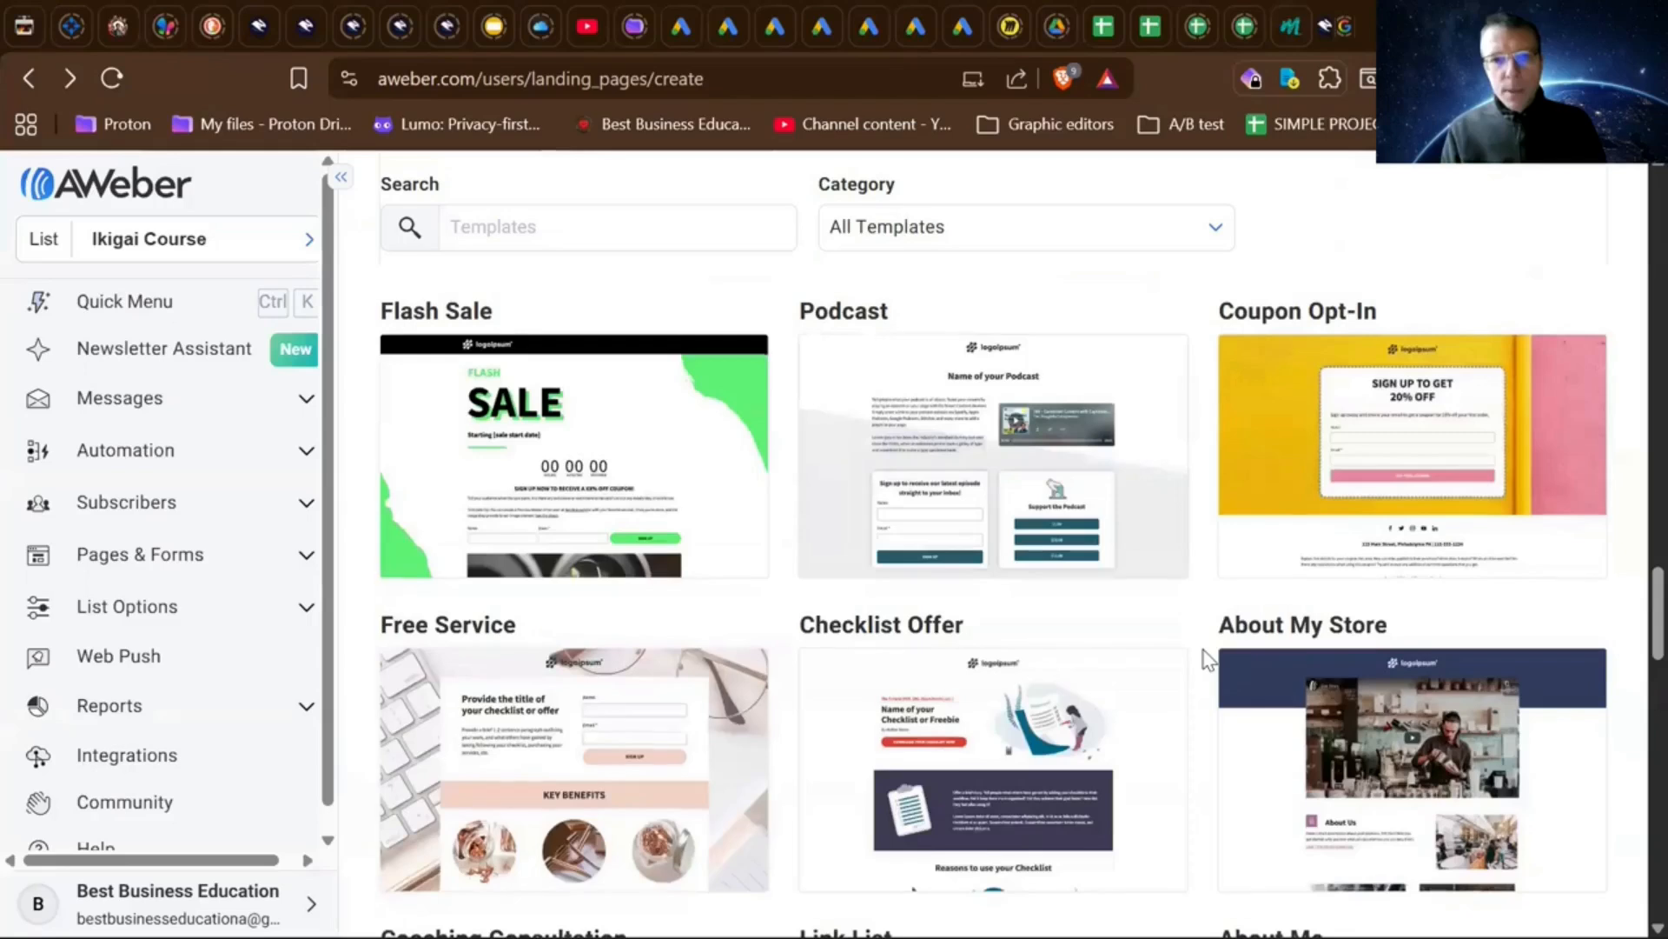
scroll(1208, 660, "down", 1)
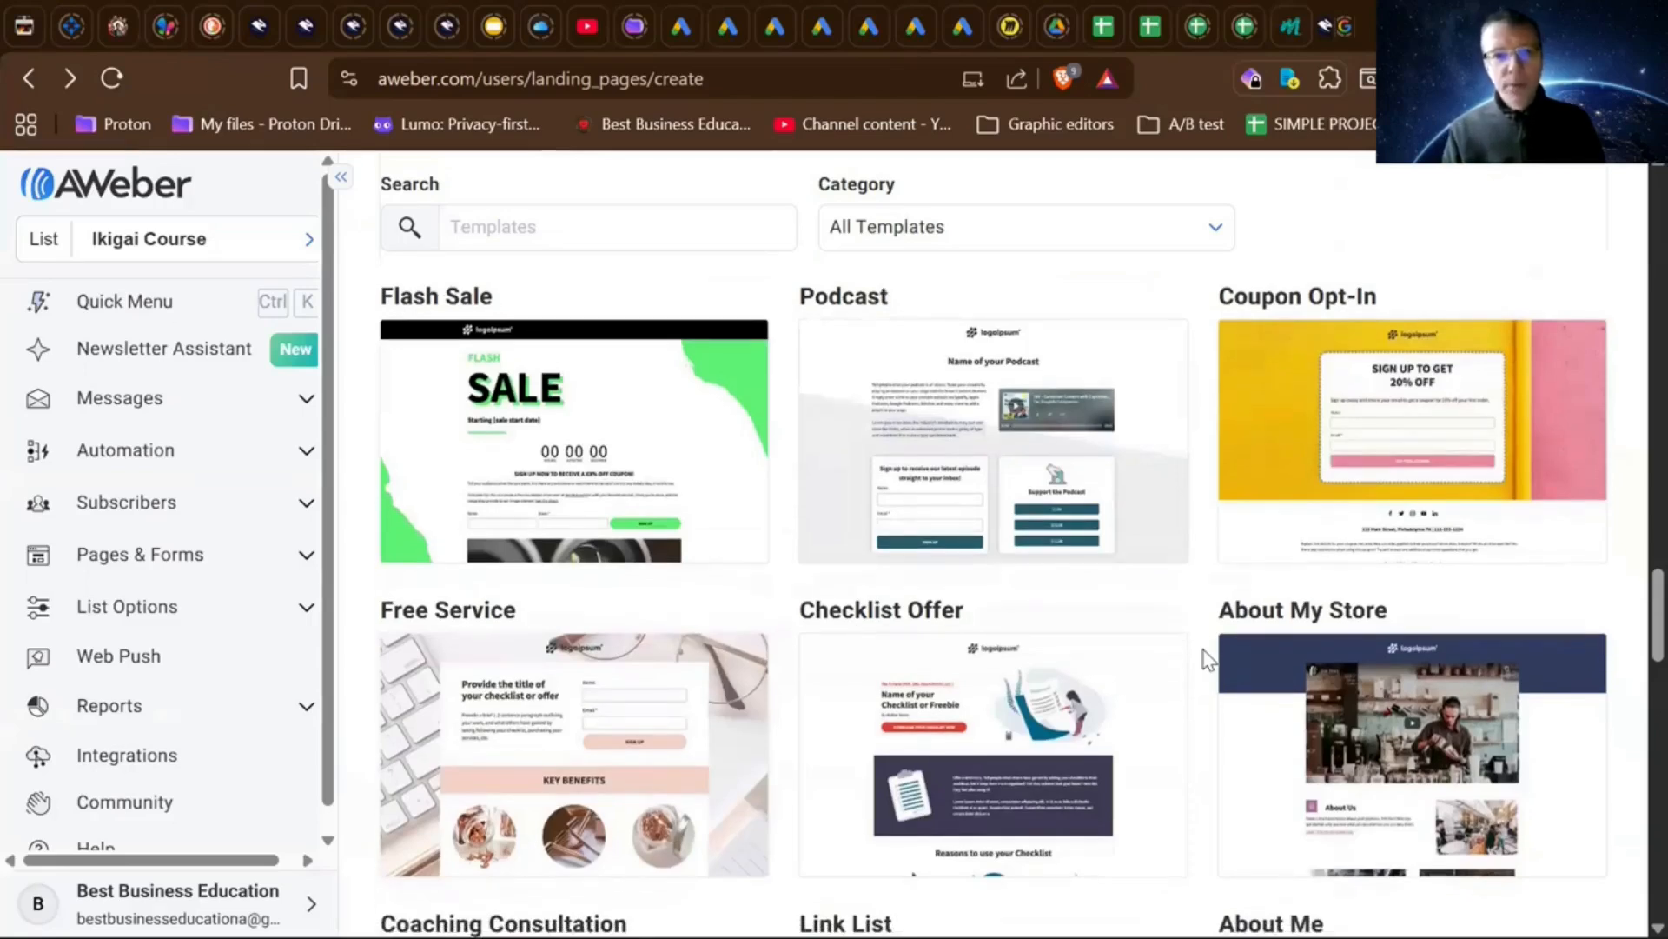
scroll(1208, 661, "down", 1)
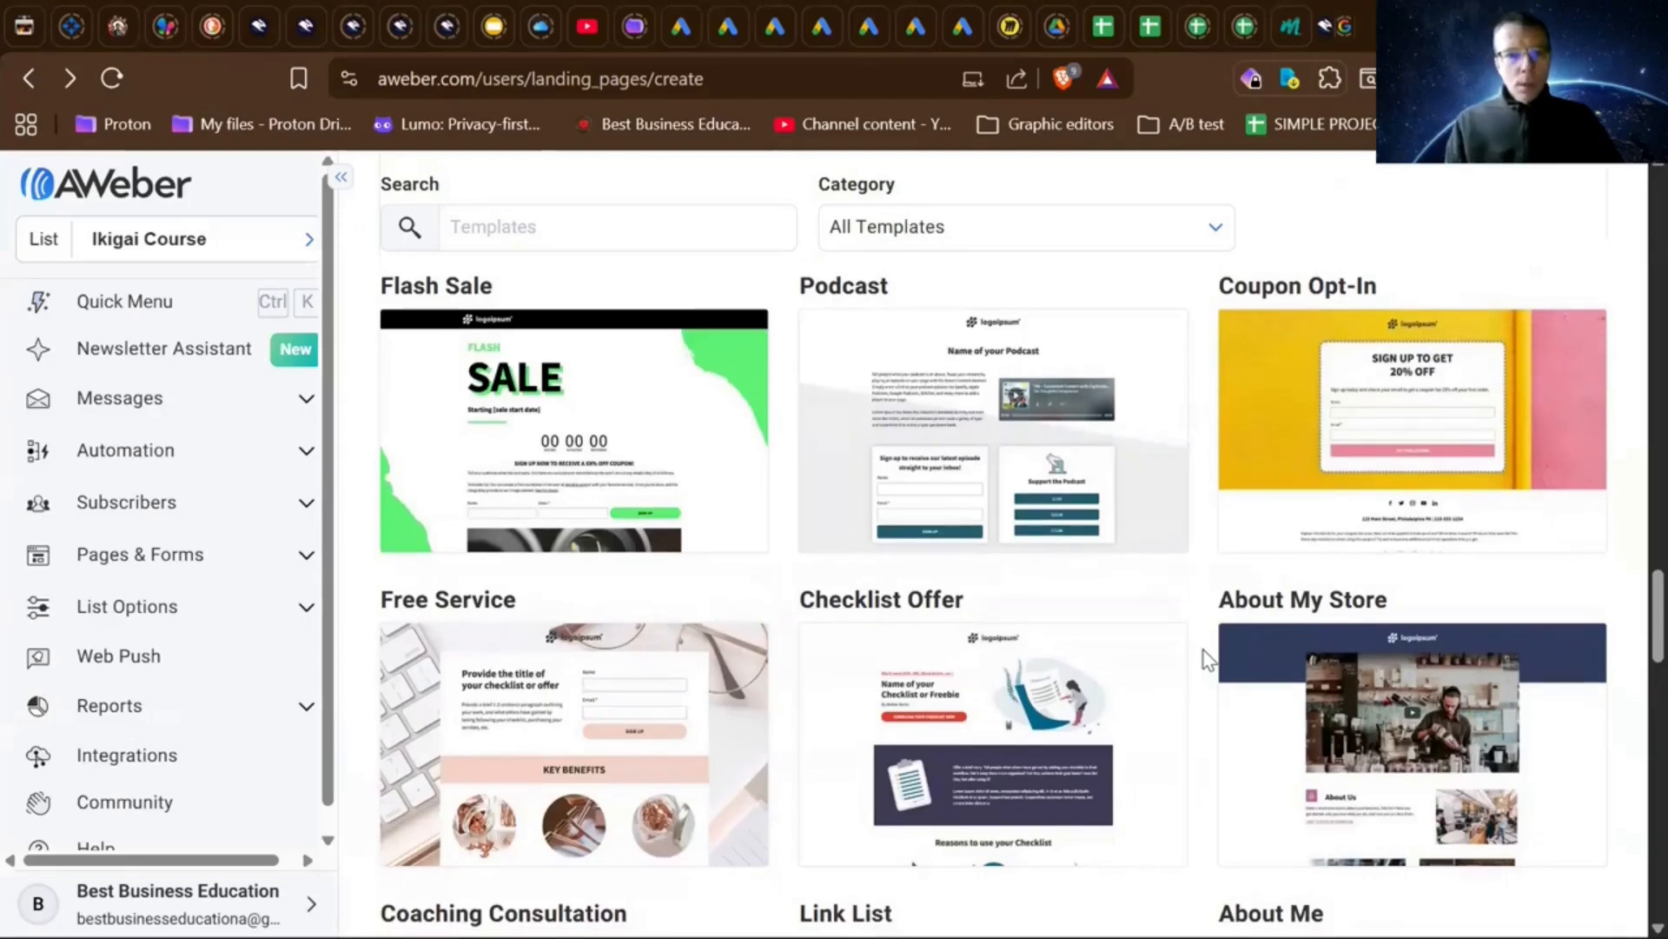
scroll(1207, 660, "down", 1)
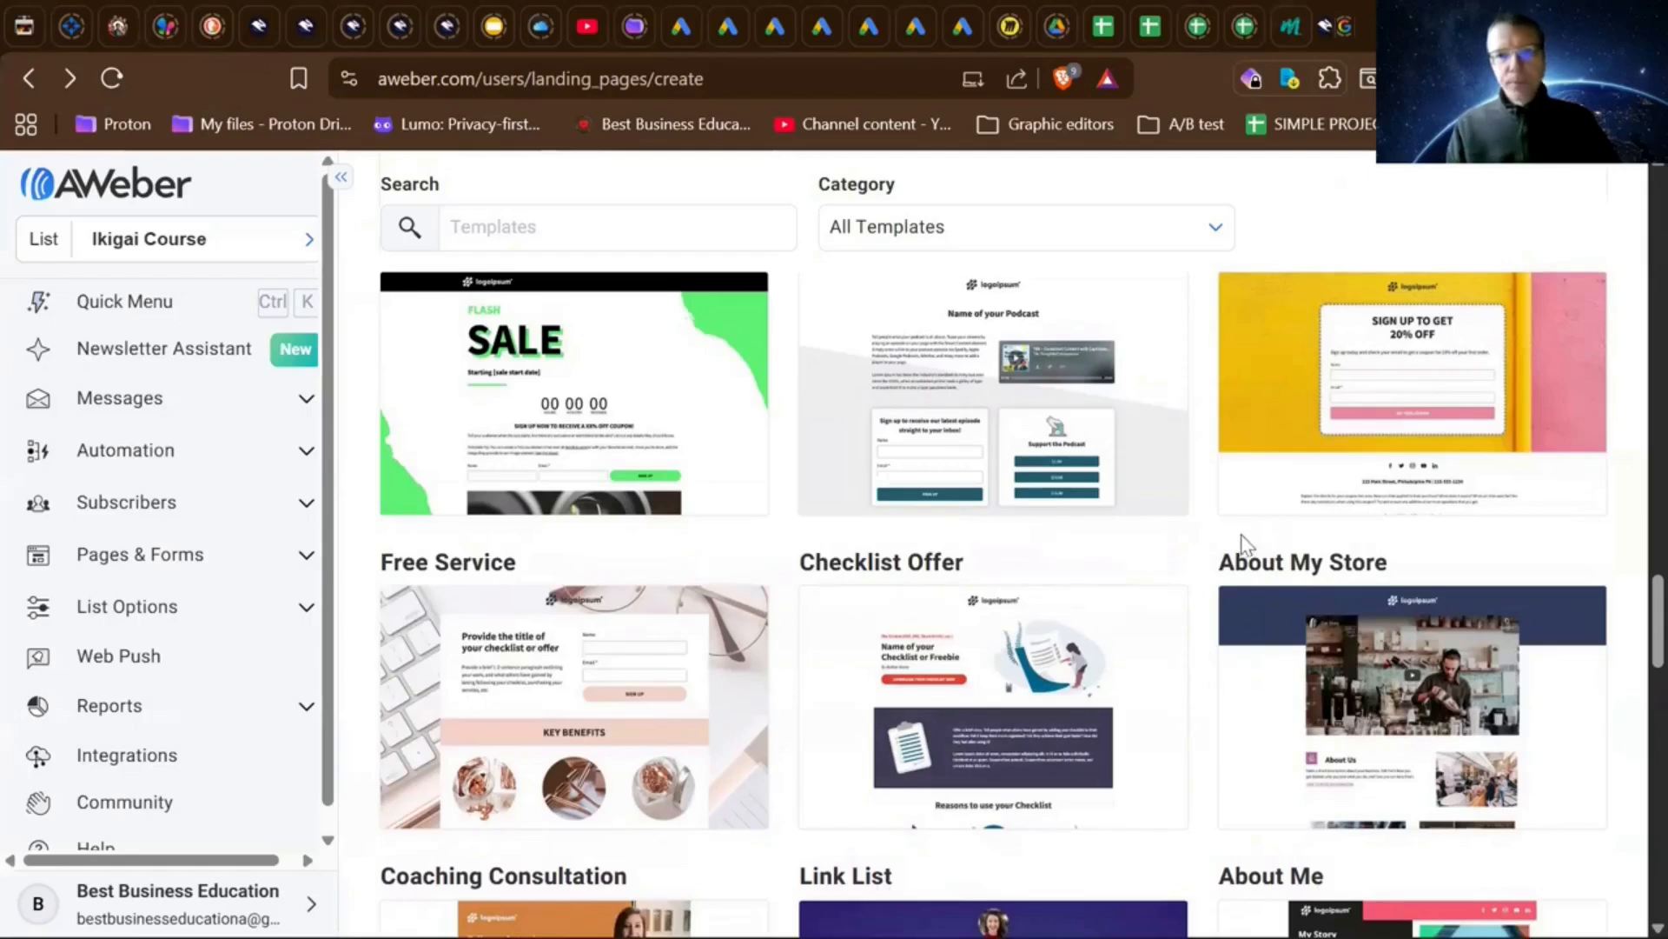
- Preview the Flash Sale template on desktop and look through its countdown, sign-up form, featured product and social links
mouse_move(1039, 477)
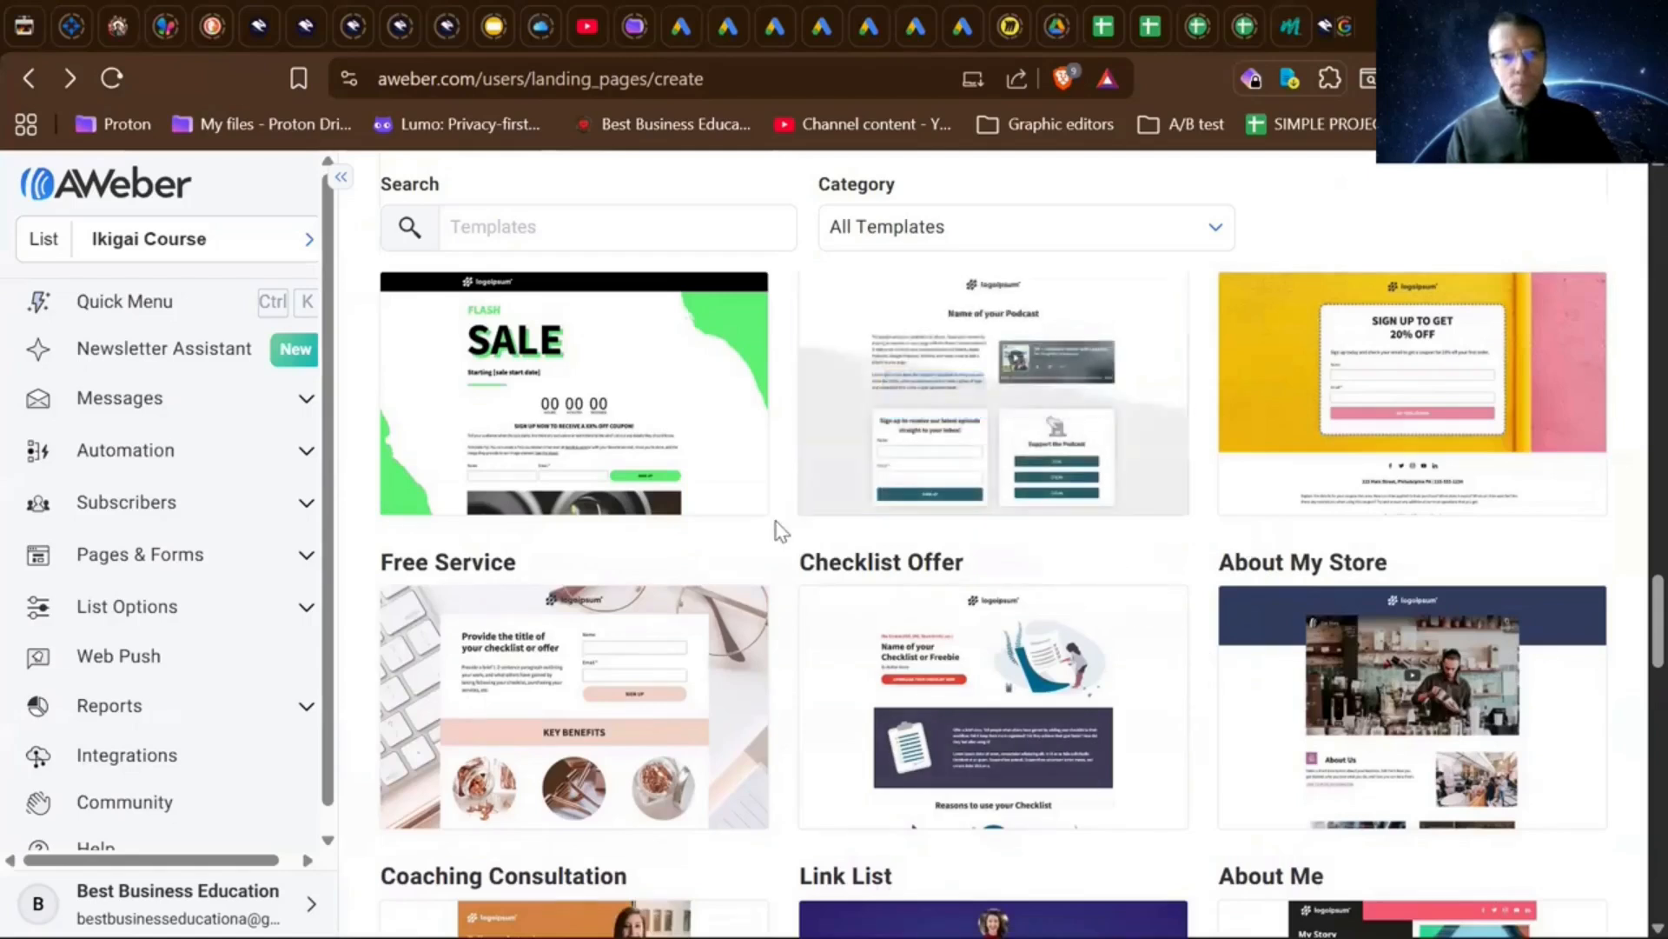
scroll(780, 531, "down", 1)
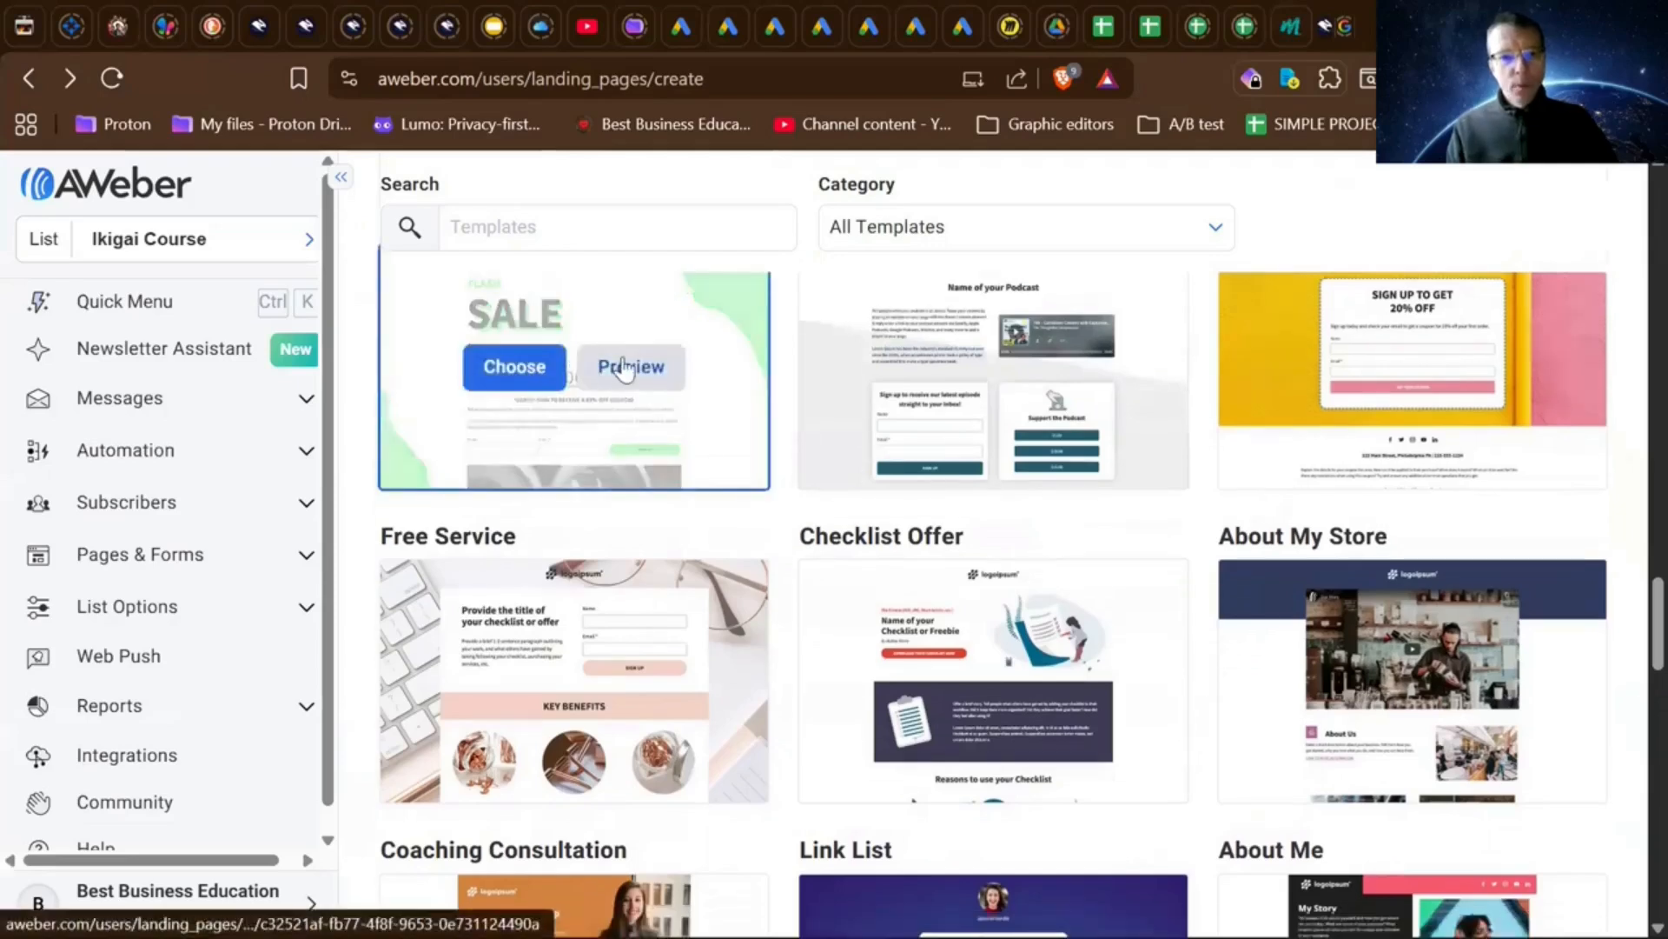
left_click(624, 367)
scroll(904, 467, "down", 3)
scroll(904, 468, "down", 3)
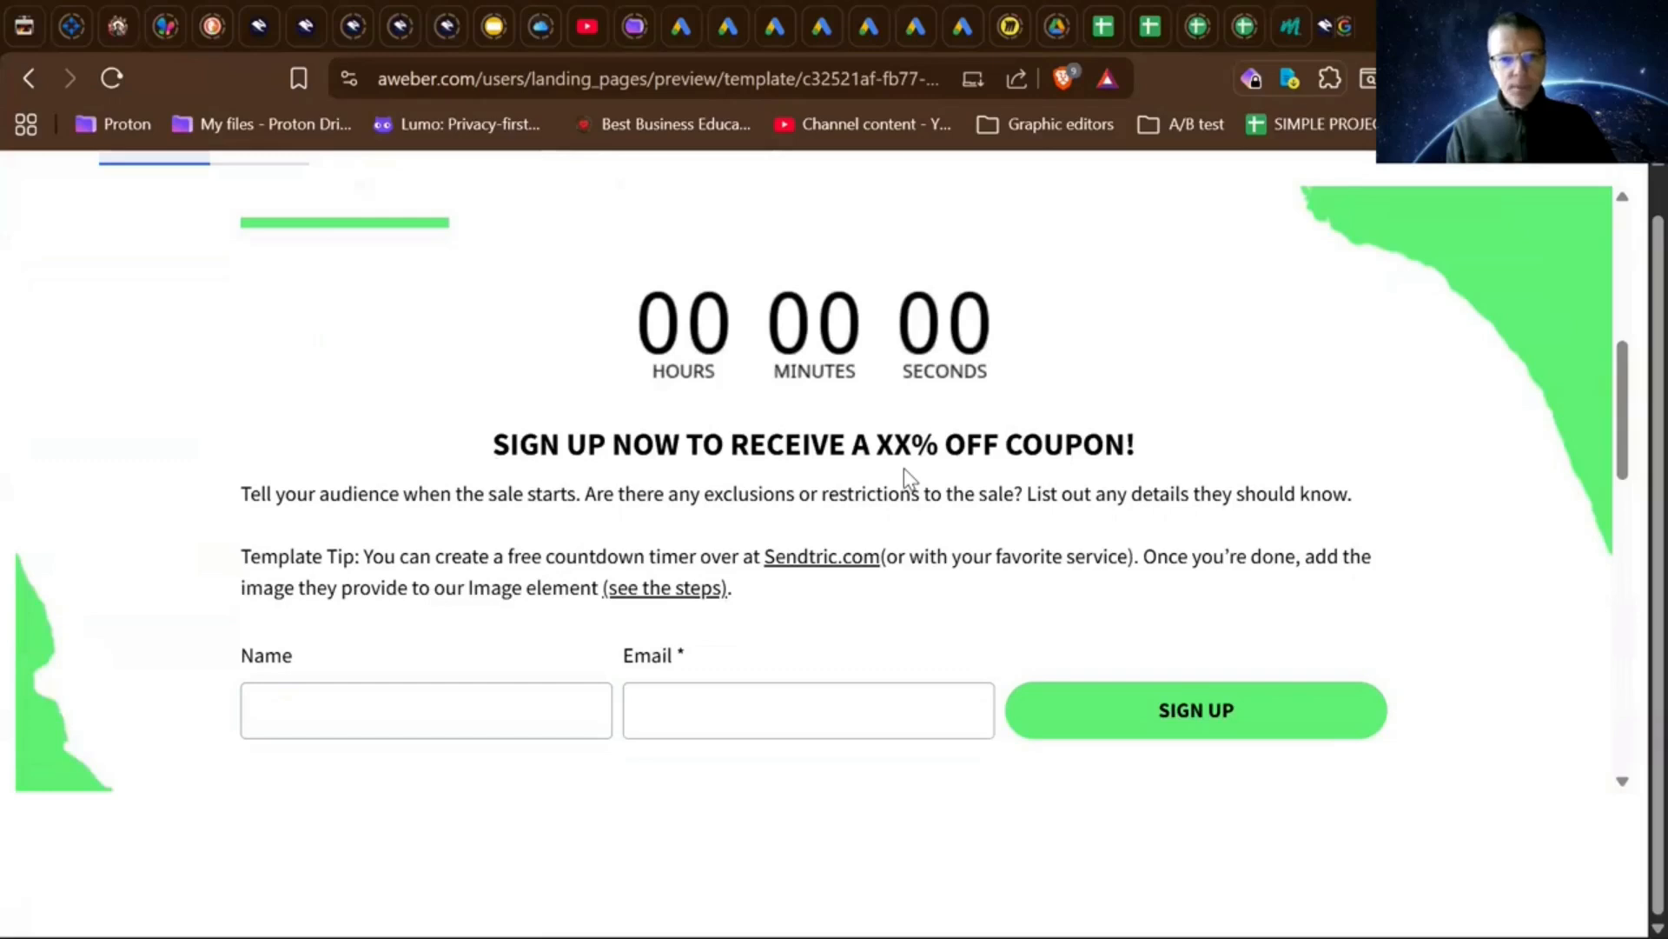
scroll(903, 470, "down", 10)
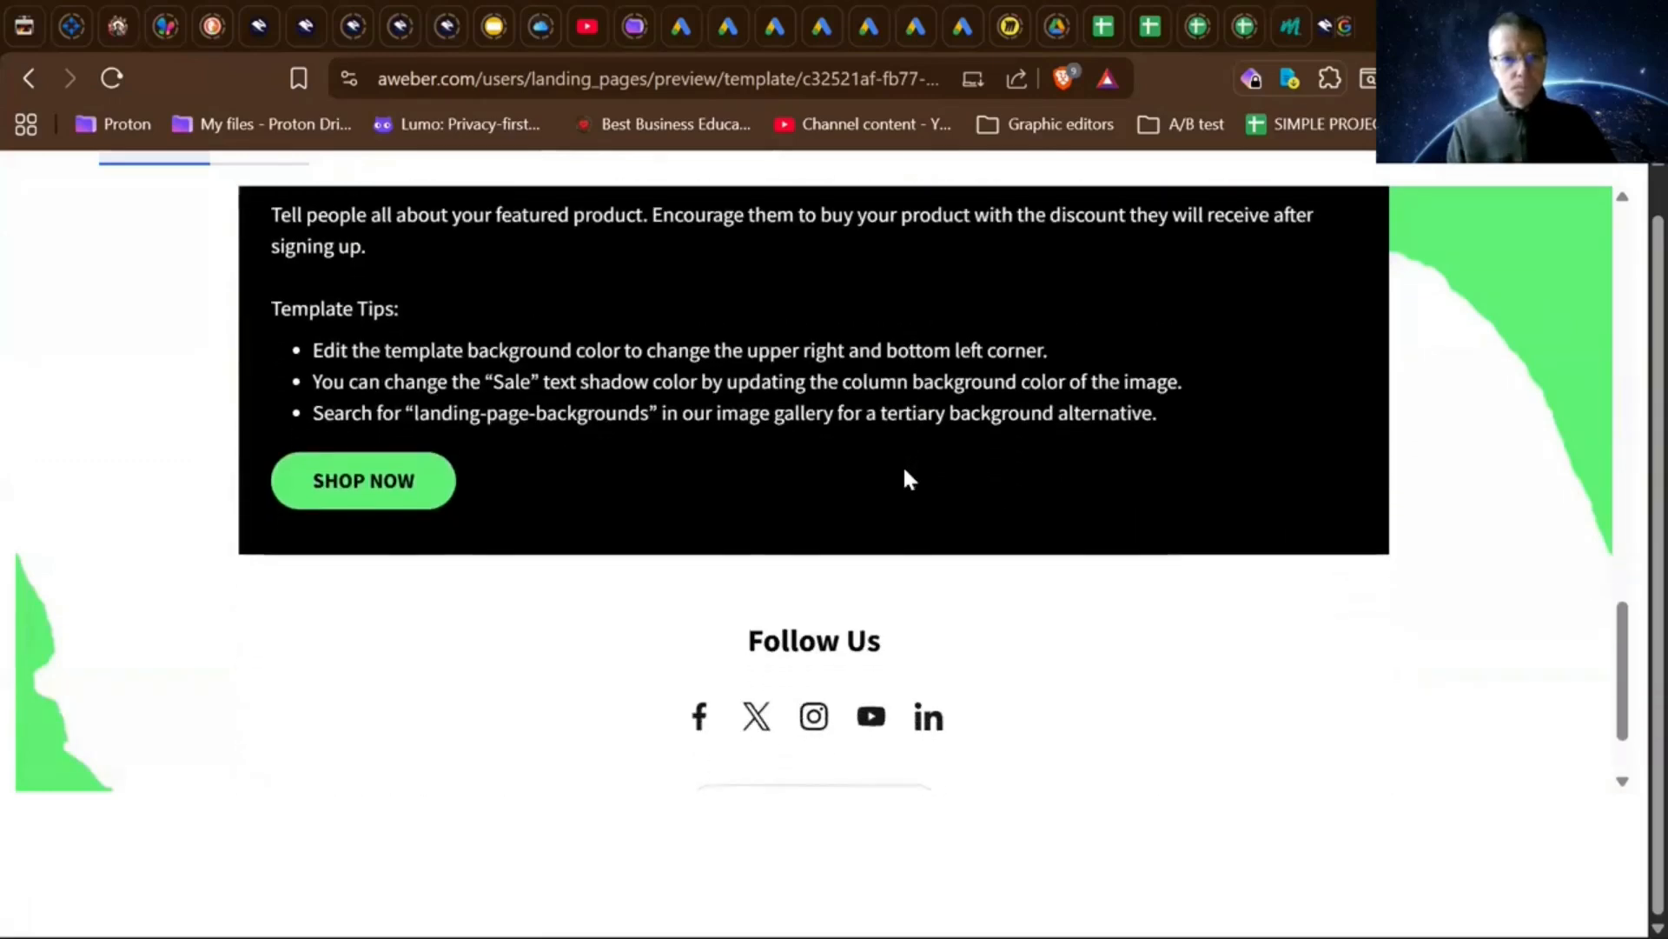
scroll(904, 469, "down", 2)
scroll(904, 469, "up", 4)
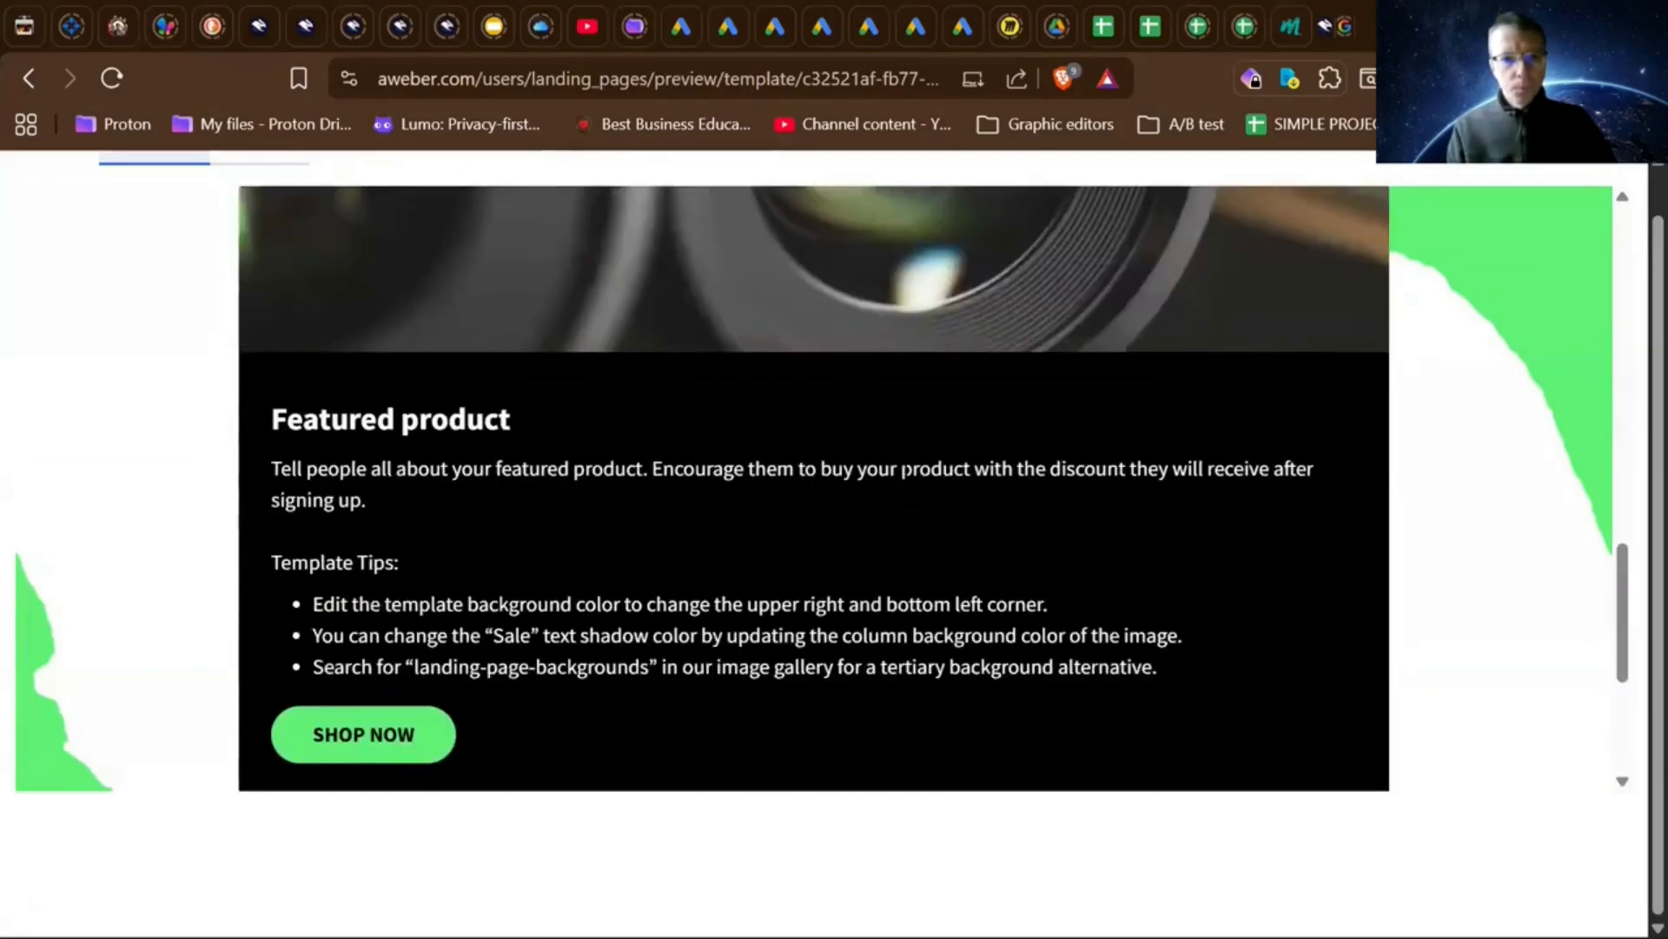
scroll(904, 469, "up", 12)
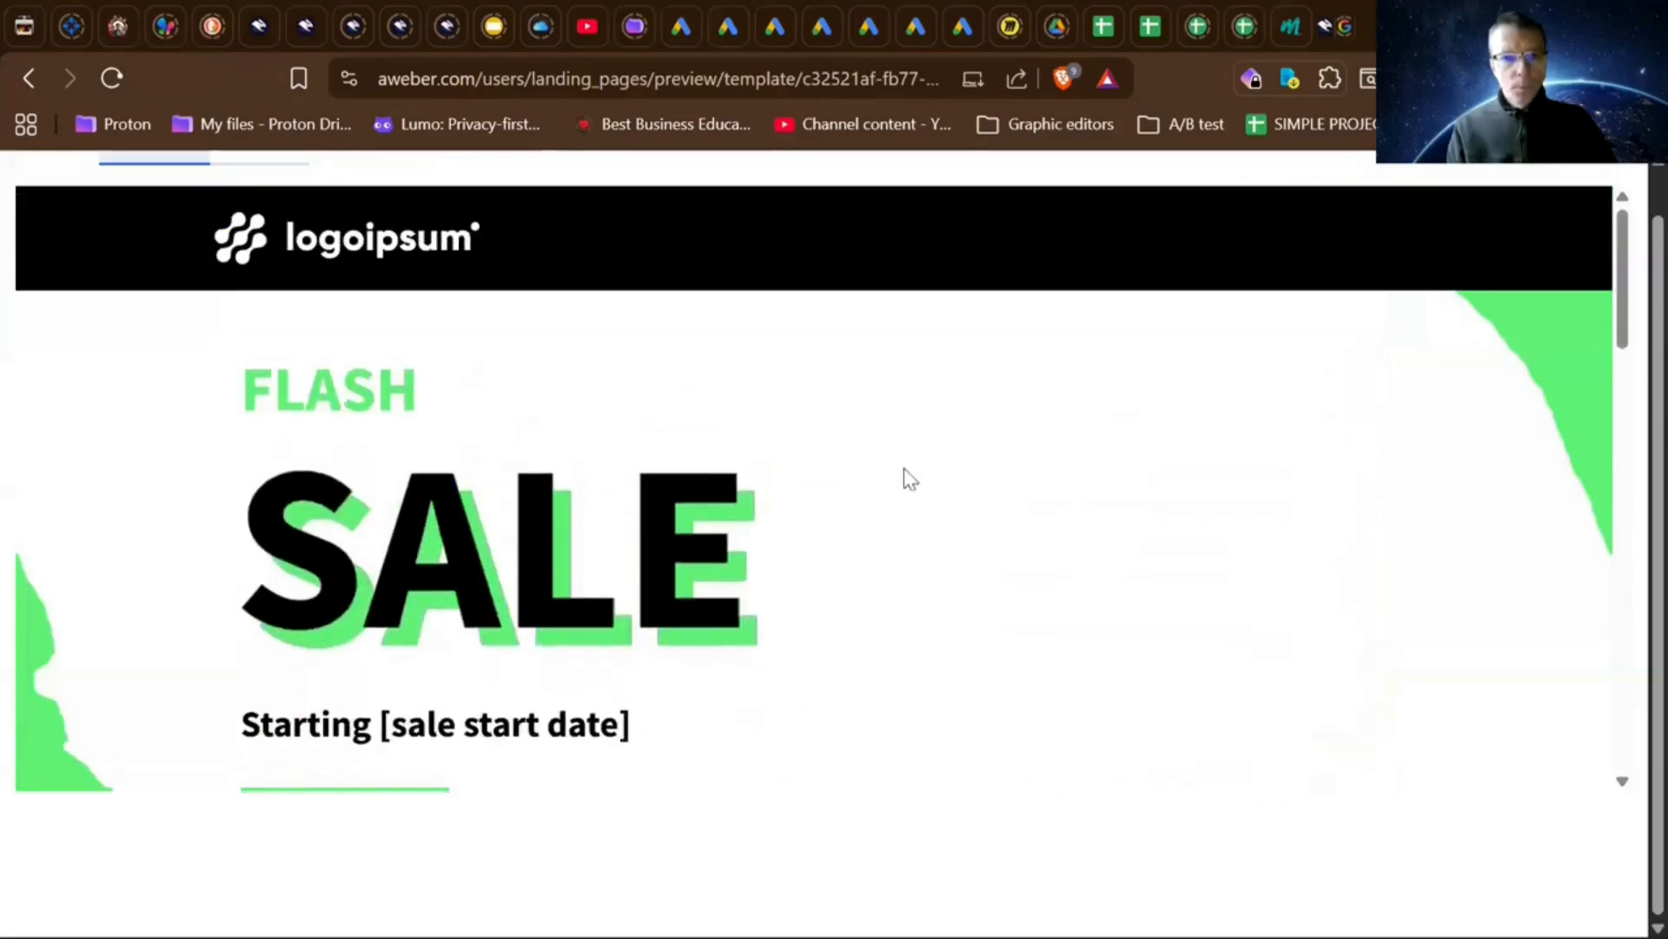
scroll(904, 478, "up", 1)
scroll(886, 417, "down", 3)
scroll(886, 417, "up", 3)
- Switch the Flash Sale preview to the mobile layout and examine it from the header down to the footer
left_click(287, 206)
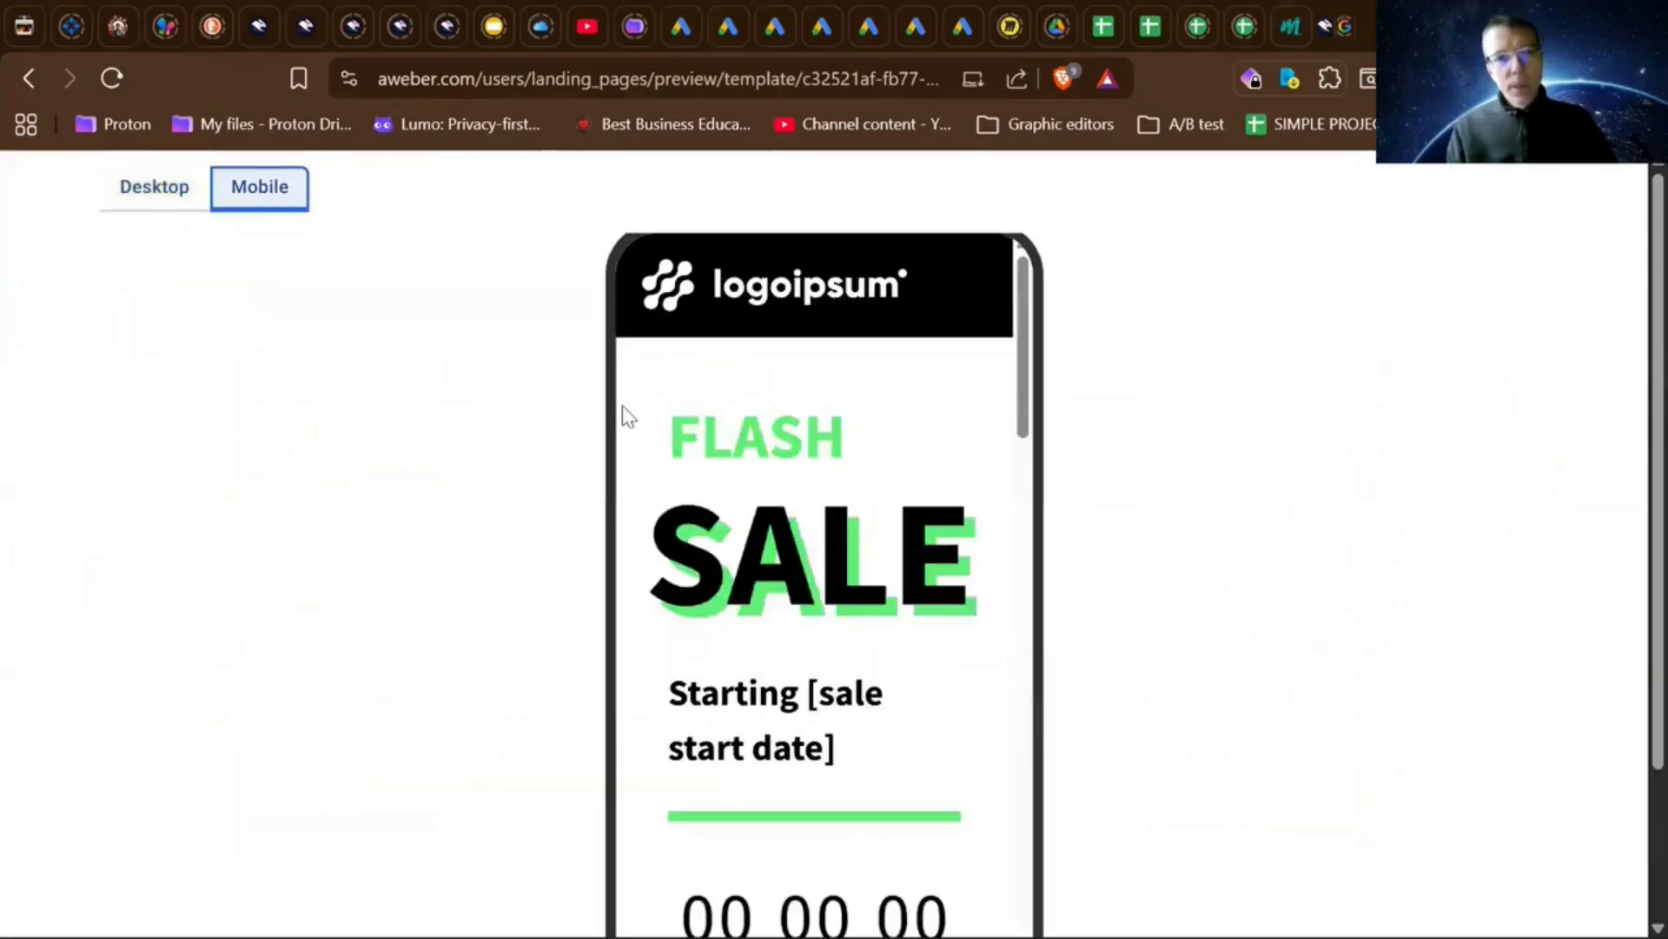
scroll(769, 538, "down", 8)
scroll(769, 537, "down", 10)
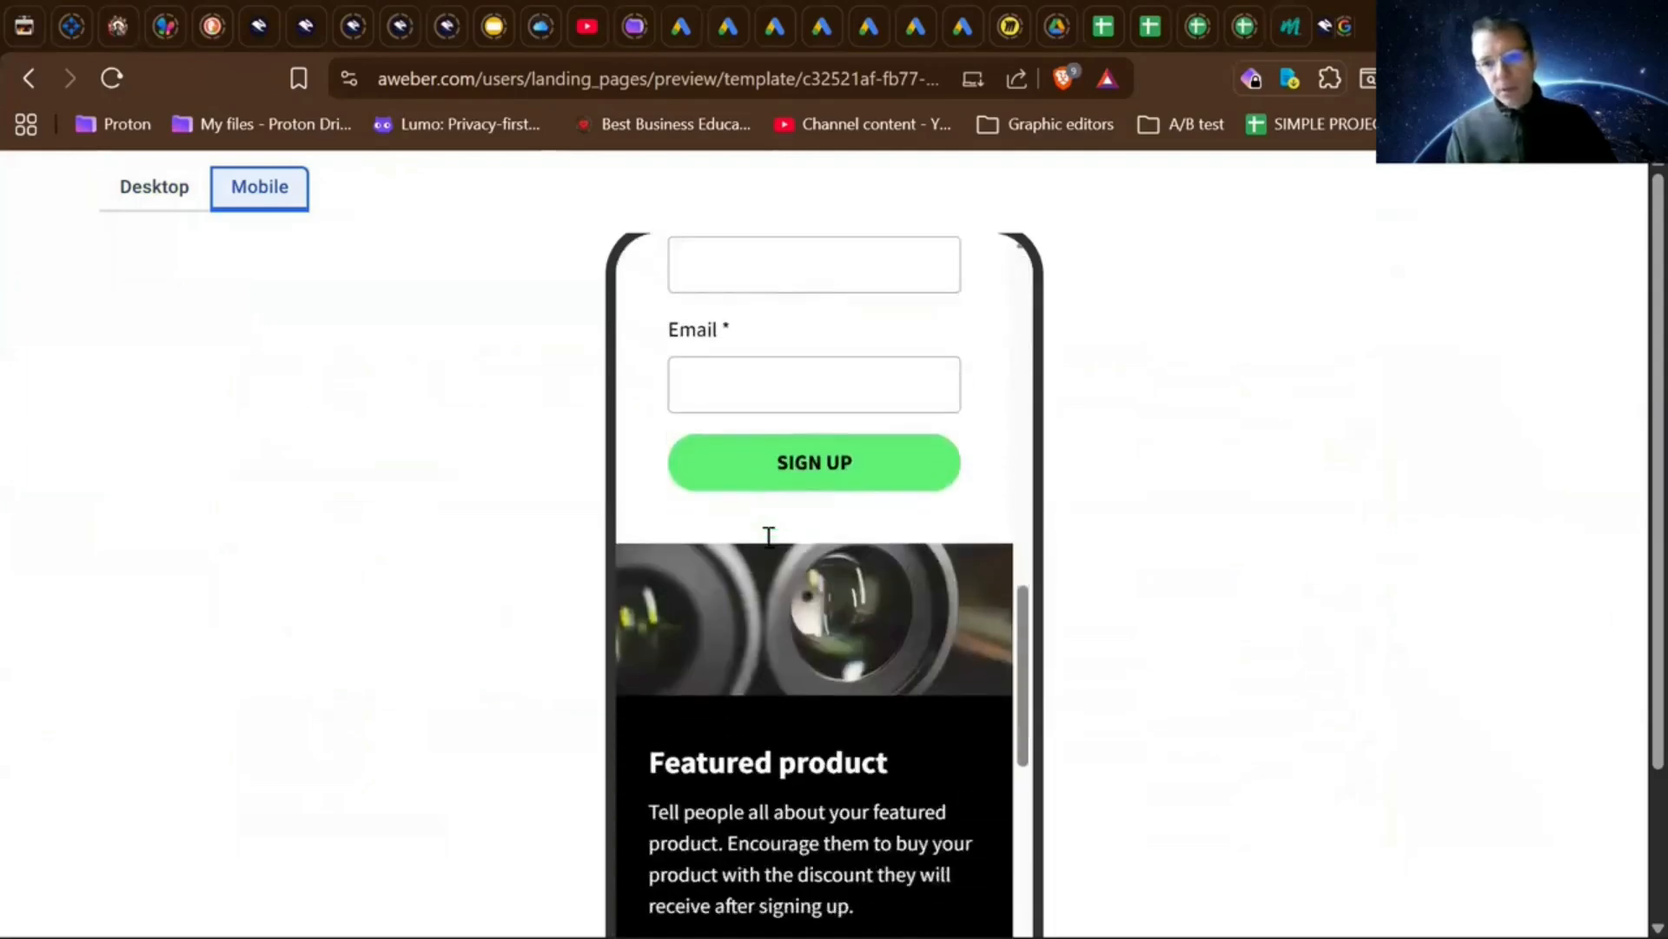
scroll(765, 532, "down", 2)
scroll(765, 543, "up", 20)
scroll(767, 538, "down", 12)
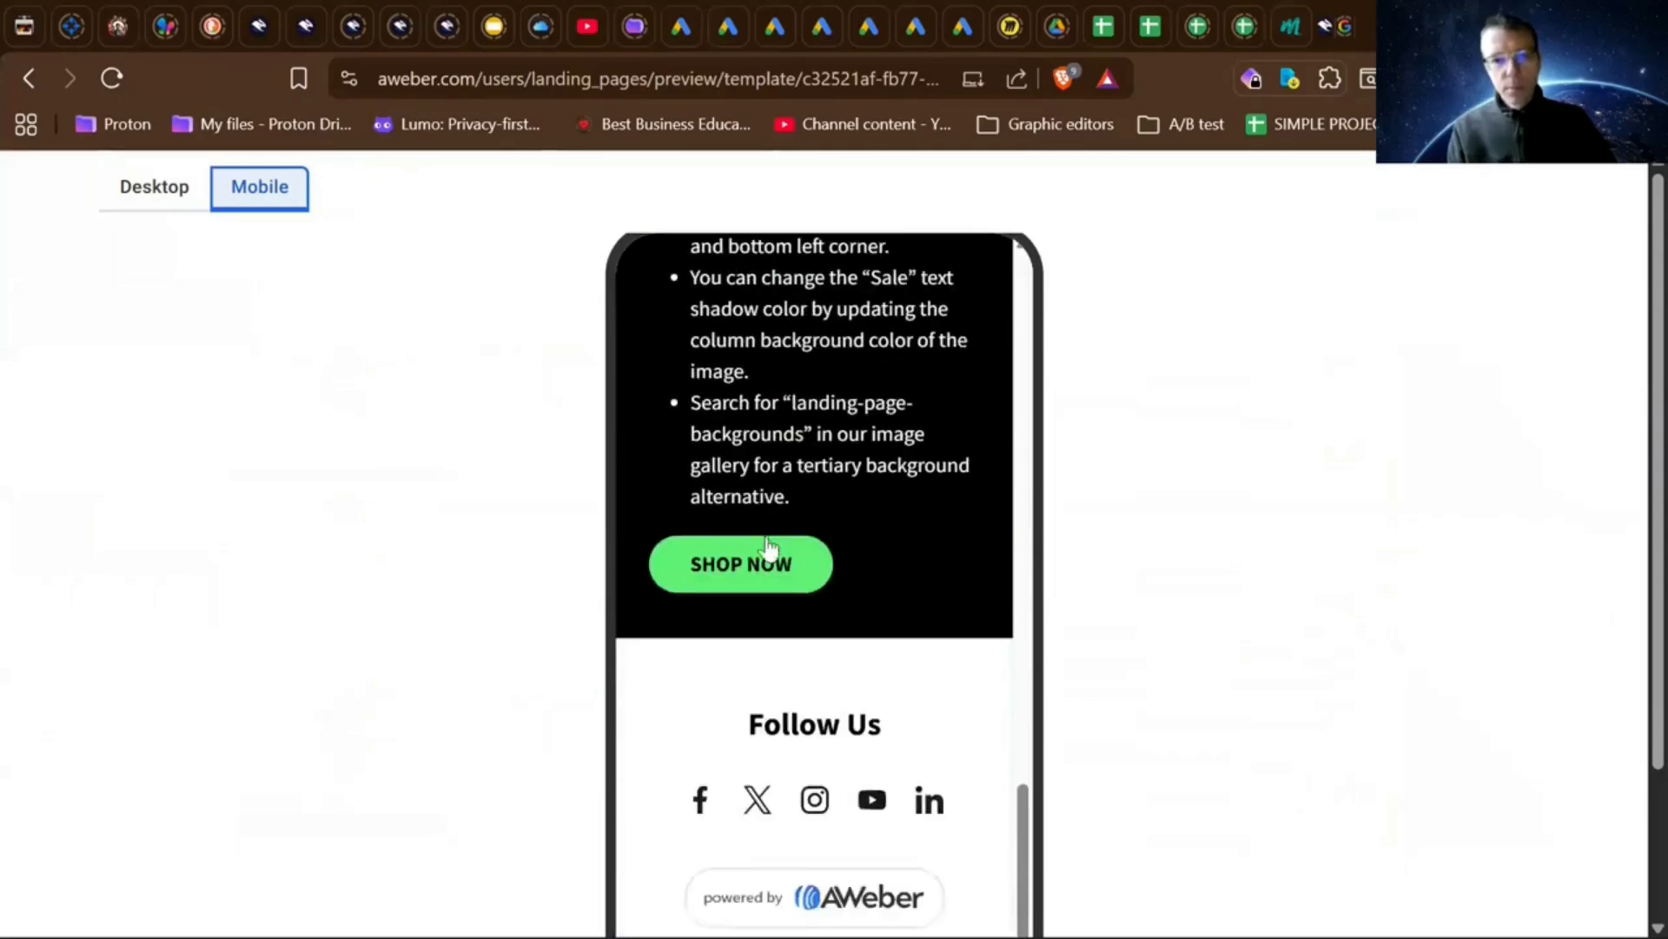
scroll(766, 543, "down", 2)
scroll(768, 537, "up", 15)
scroll(769, 537, "up", 4)
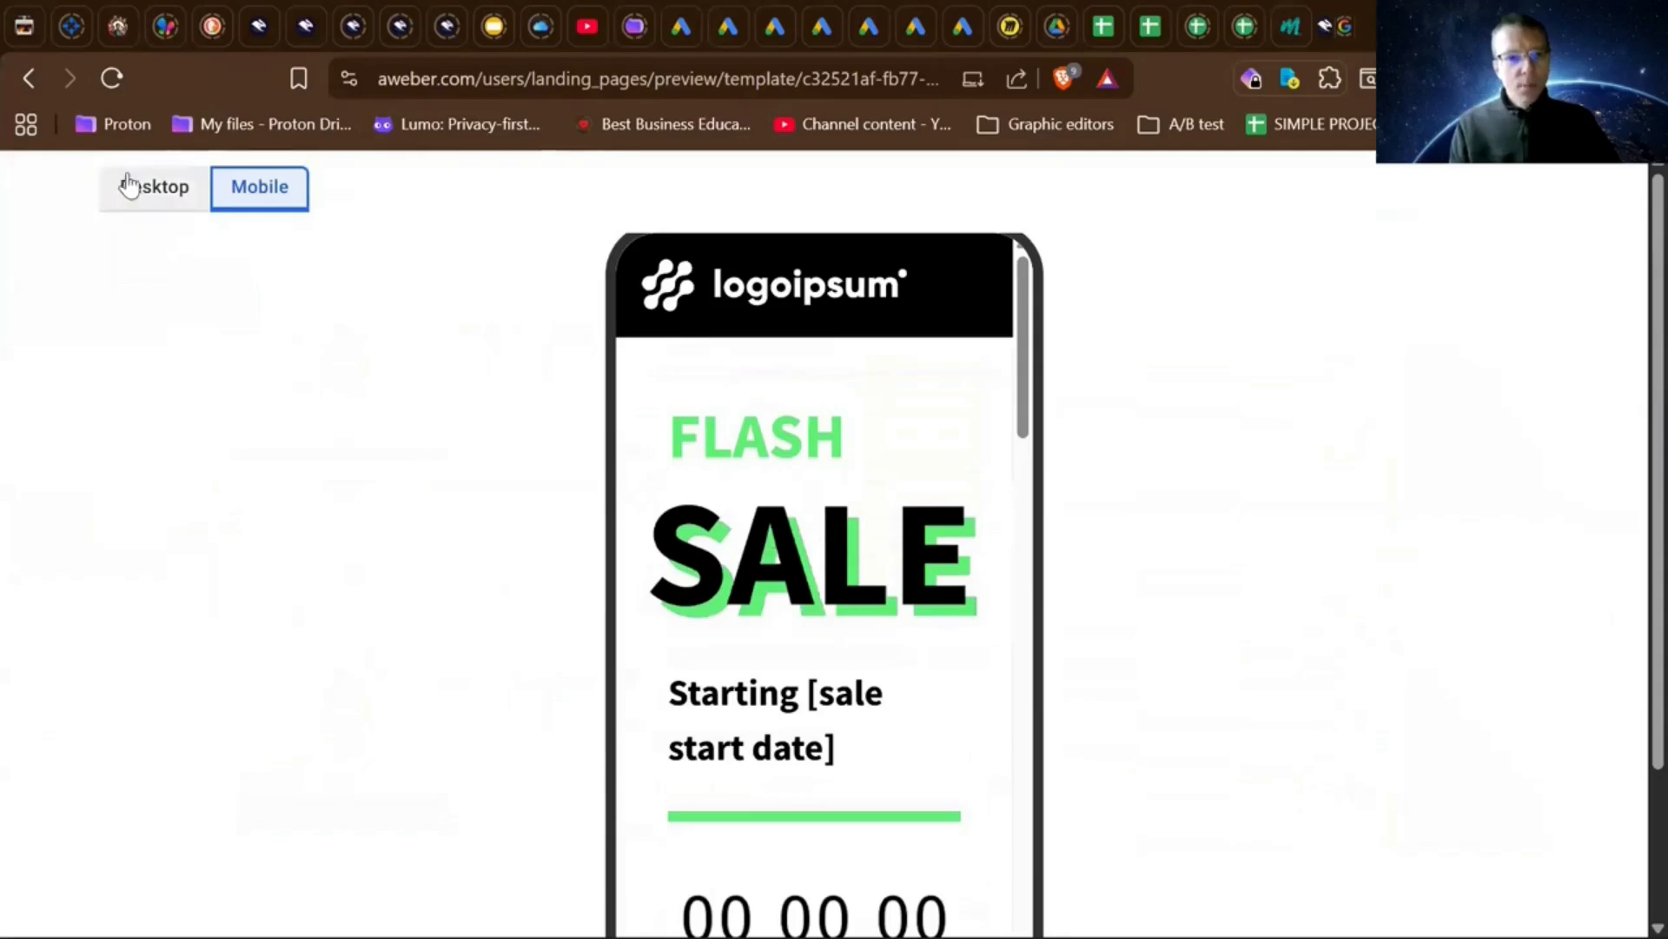
- Recheck the Flash Sale countdown section in the desktop layout, and return to the gallery's Coaching Consultation, Link List and About Me templates
left_click(129, 184)
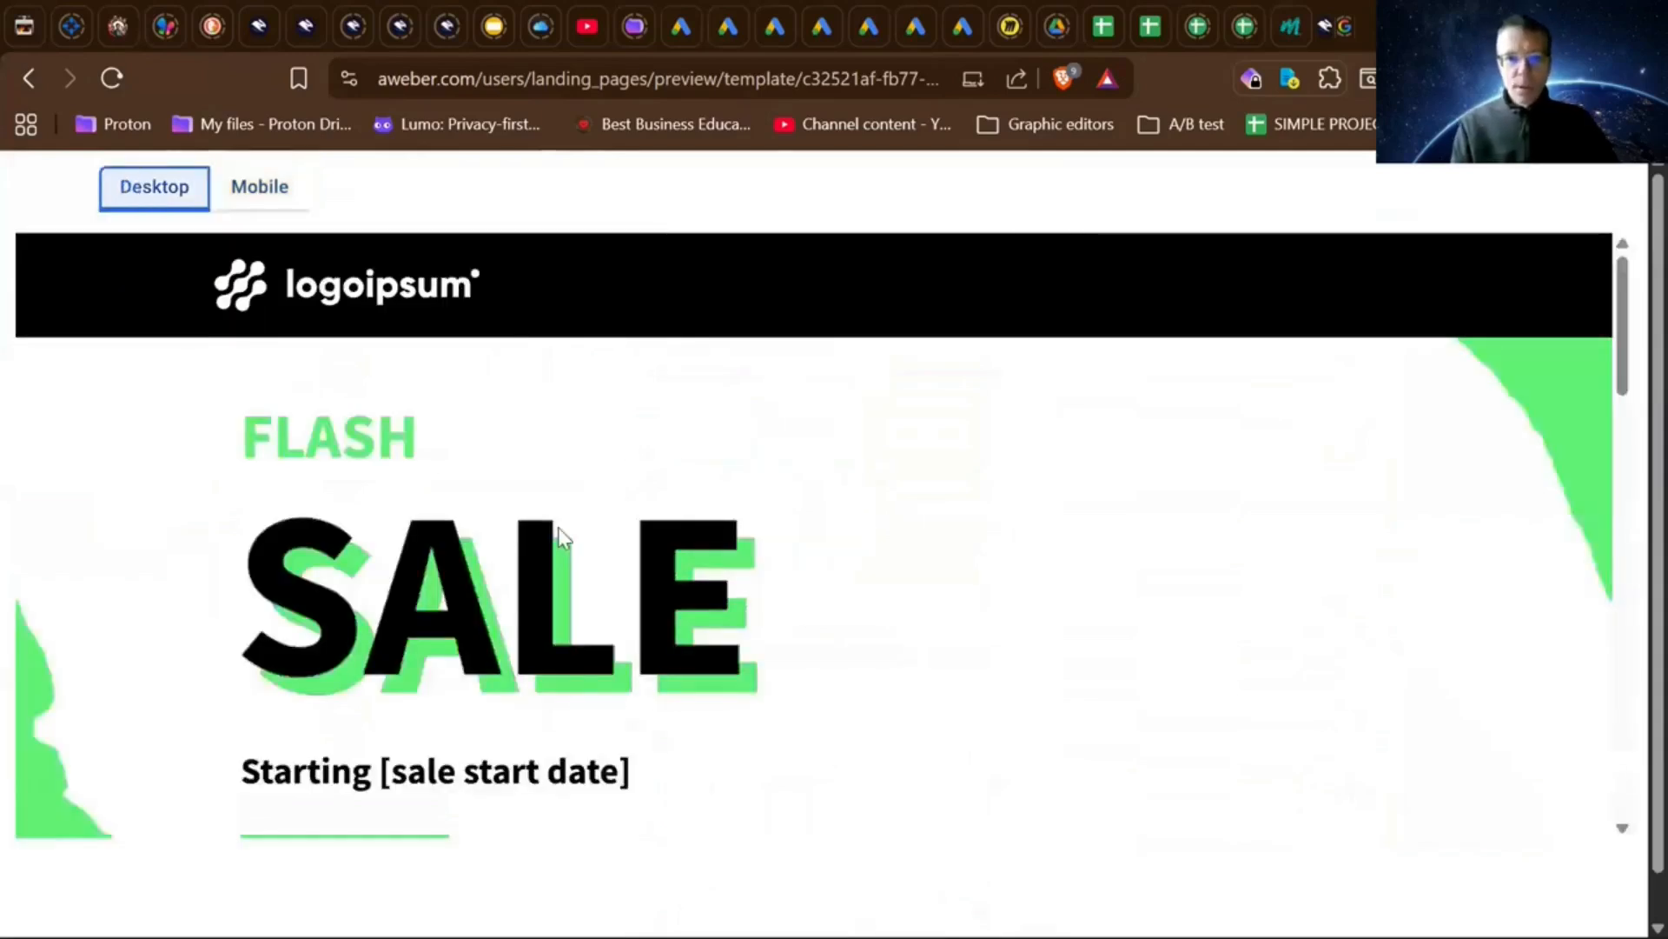
scroll(557, 528, "down", 5)
right_click(557, 528)
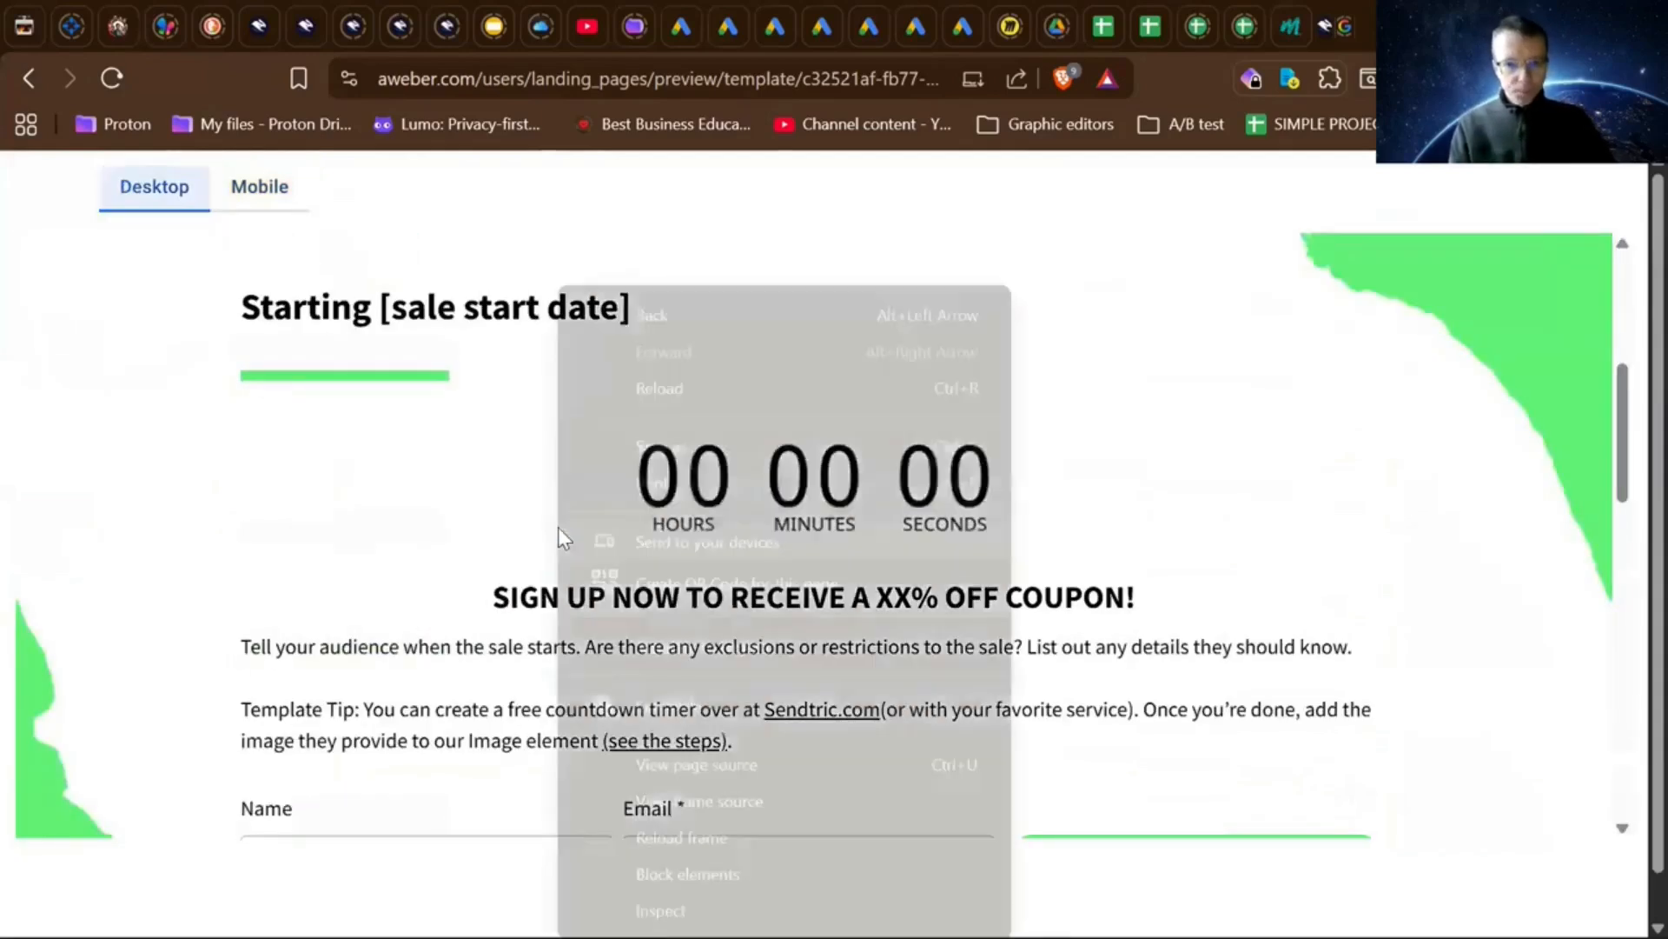
left_click(501, 514)
scroll(501, 514, "left", 5)
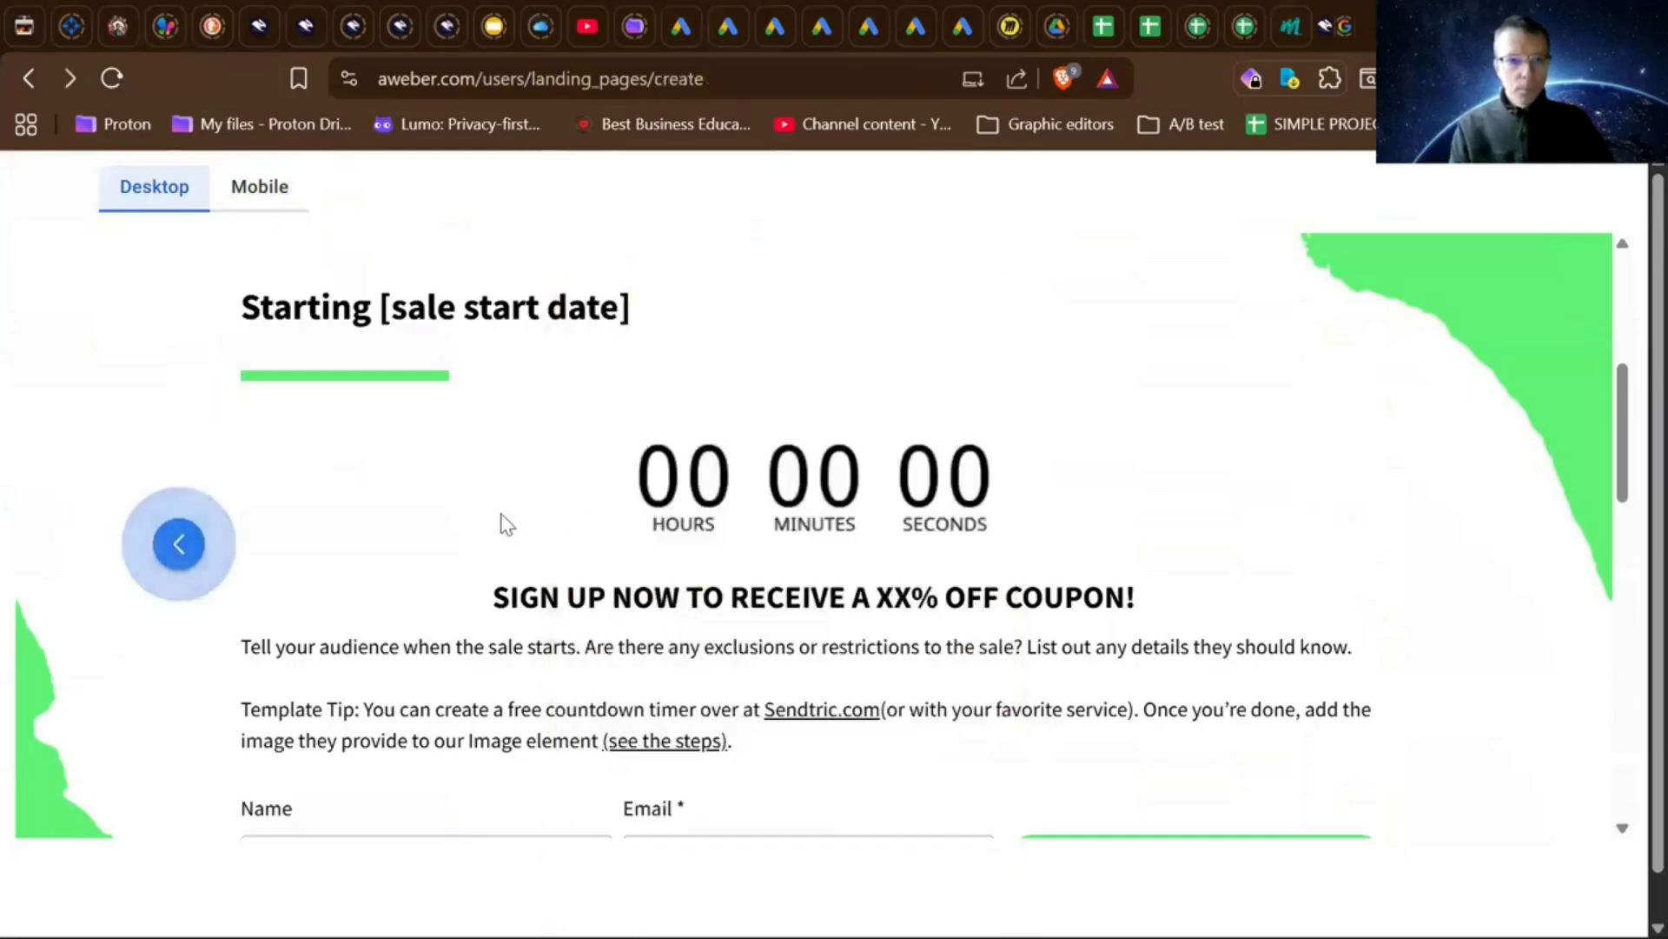
scroll(787, 552, "down", 3)
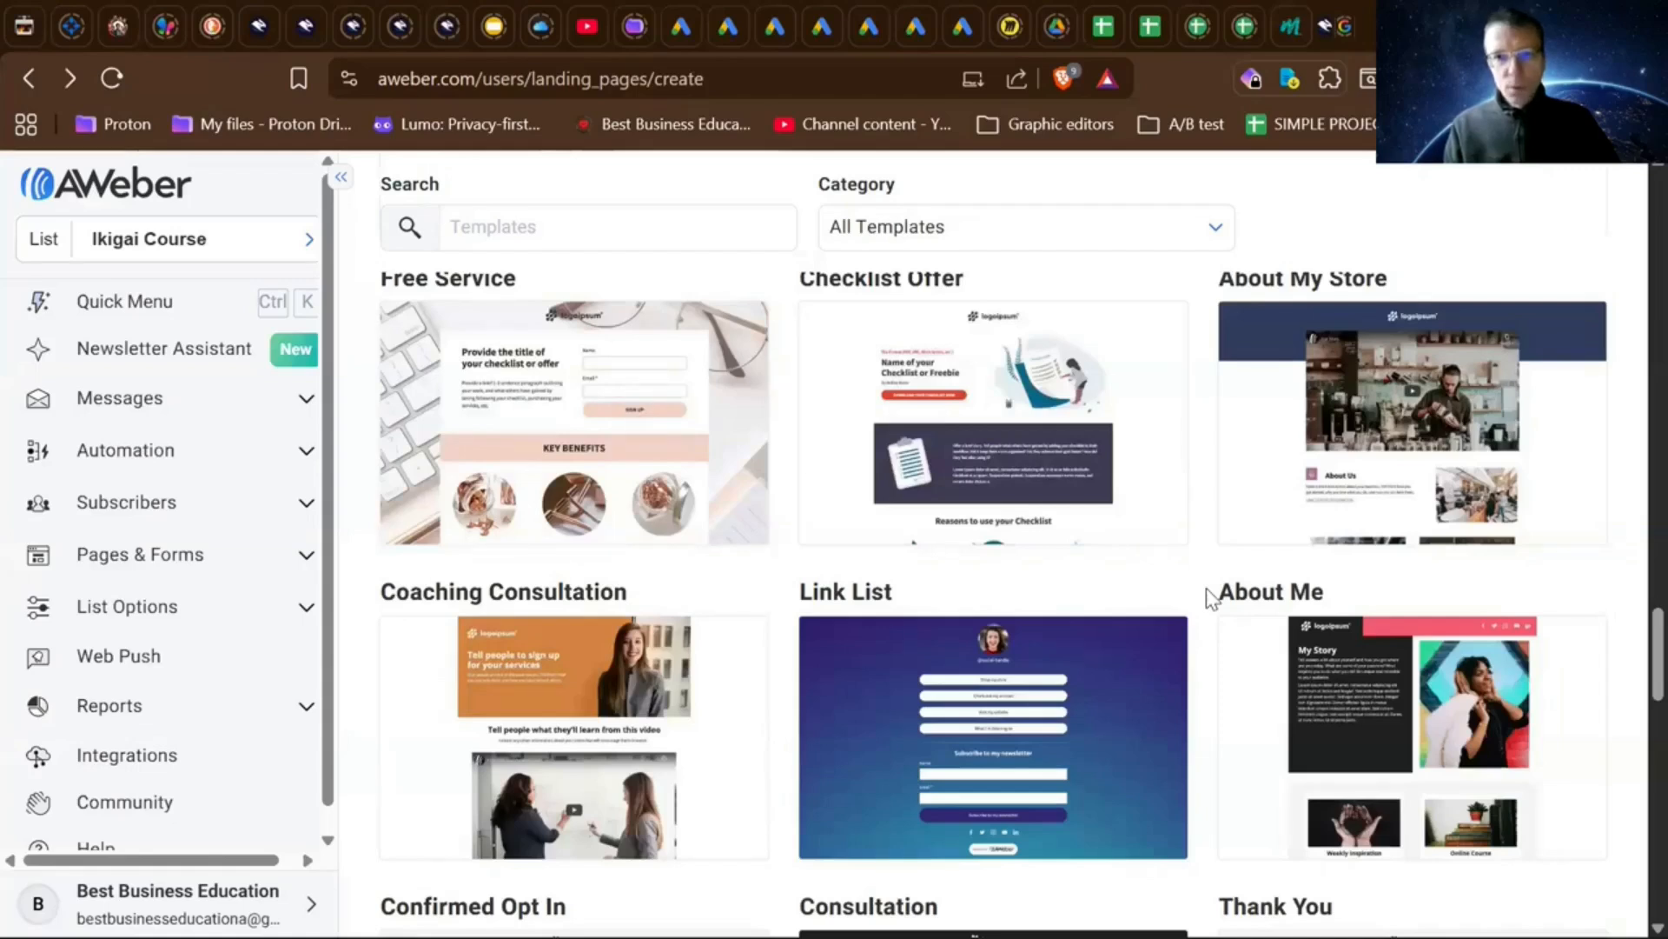
- Browse the landing page gallery from the Coaching Consultation row to the Confirmed Opt In, Consultation and Thank You templates
scroll(1206, 587, "up", 1)
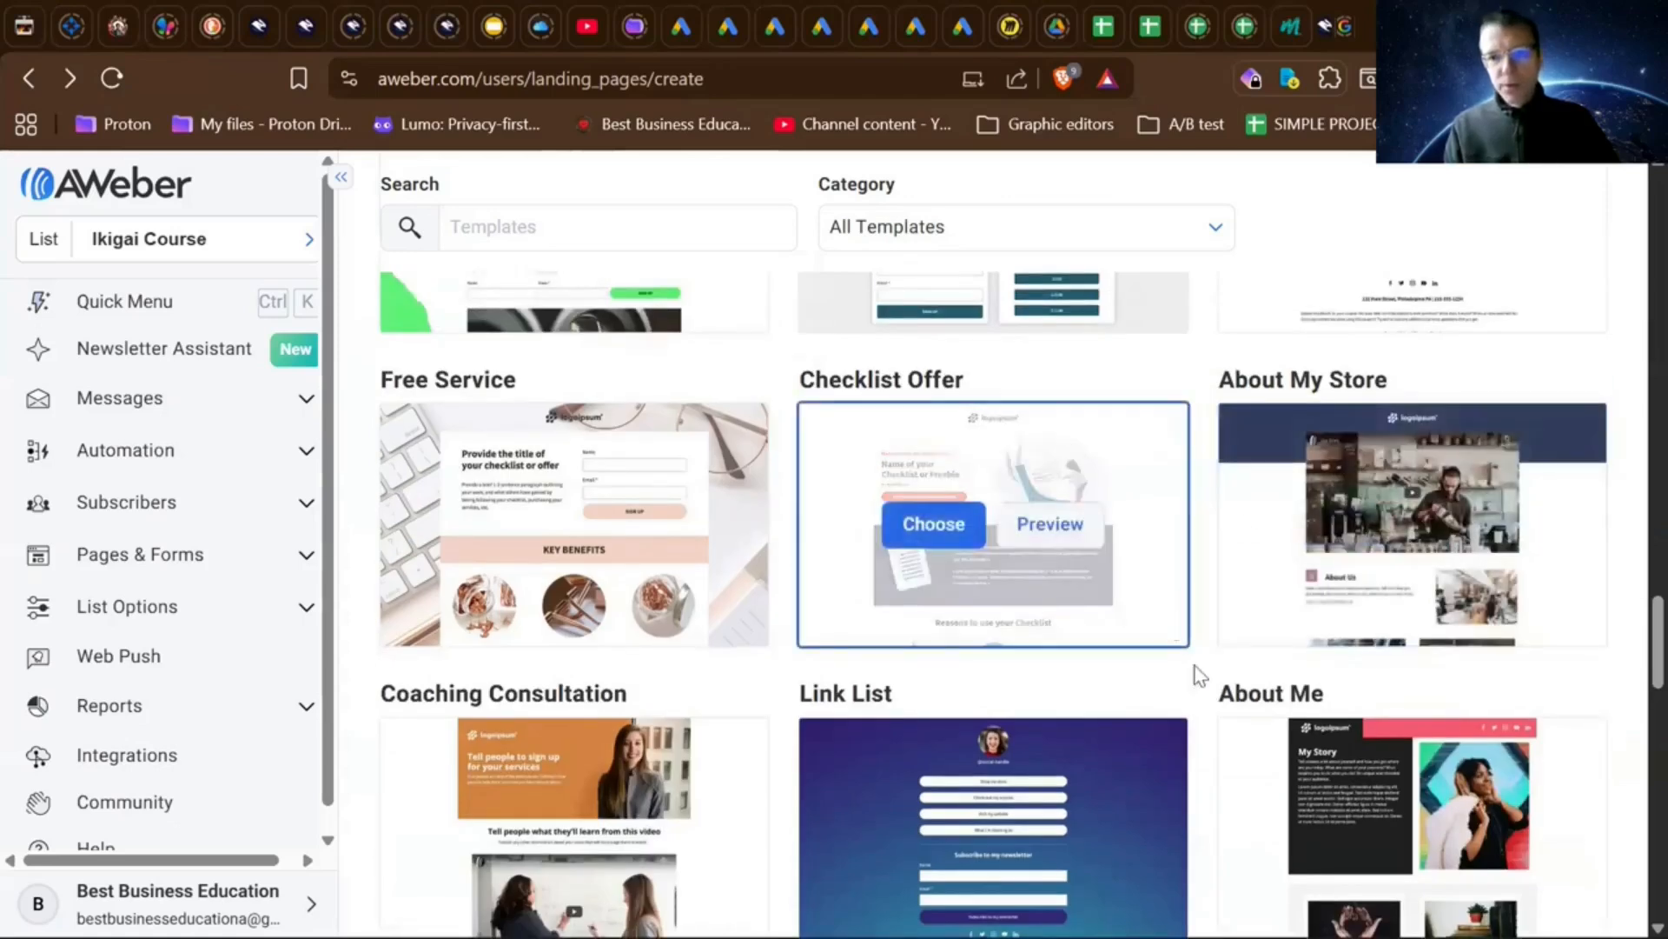
scroll(1203, 694, "down", 1)
scroll(1203, 693, "down", 2)
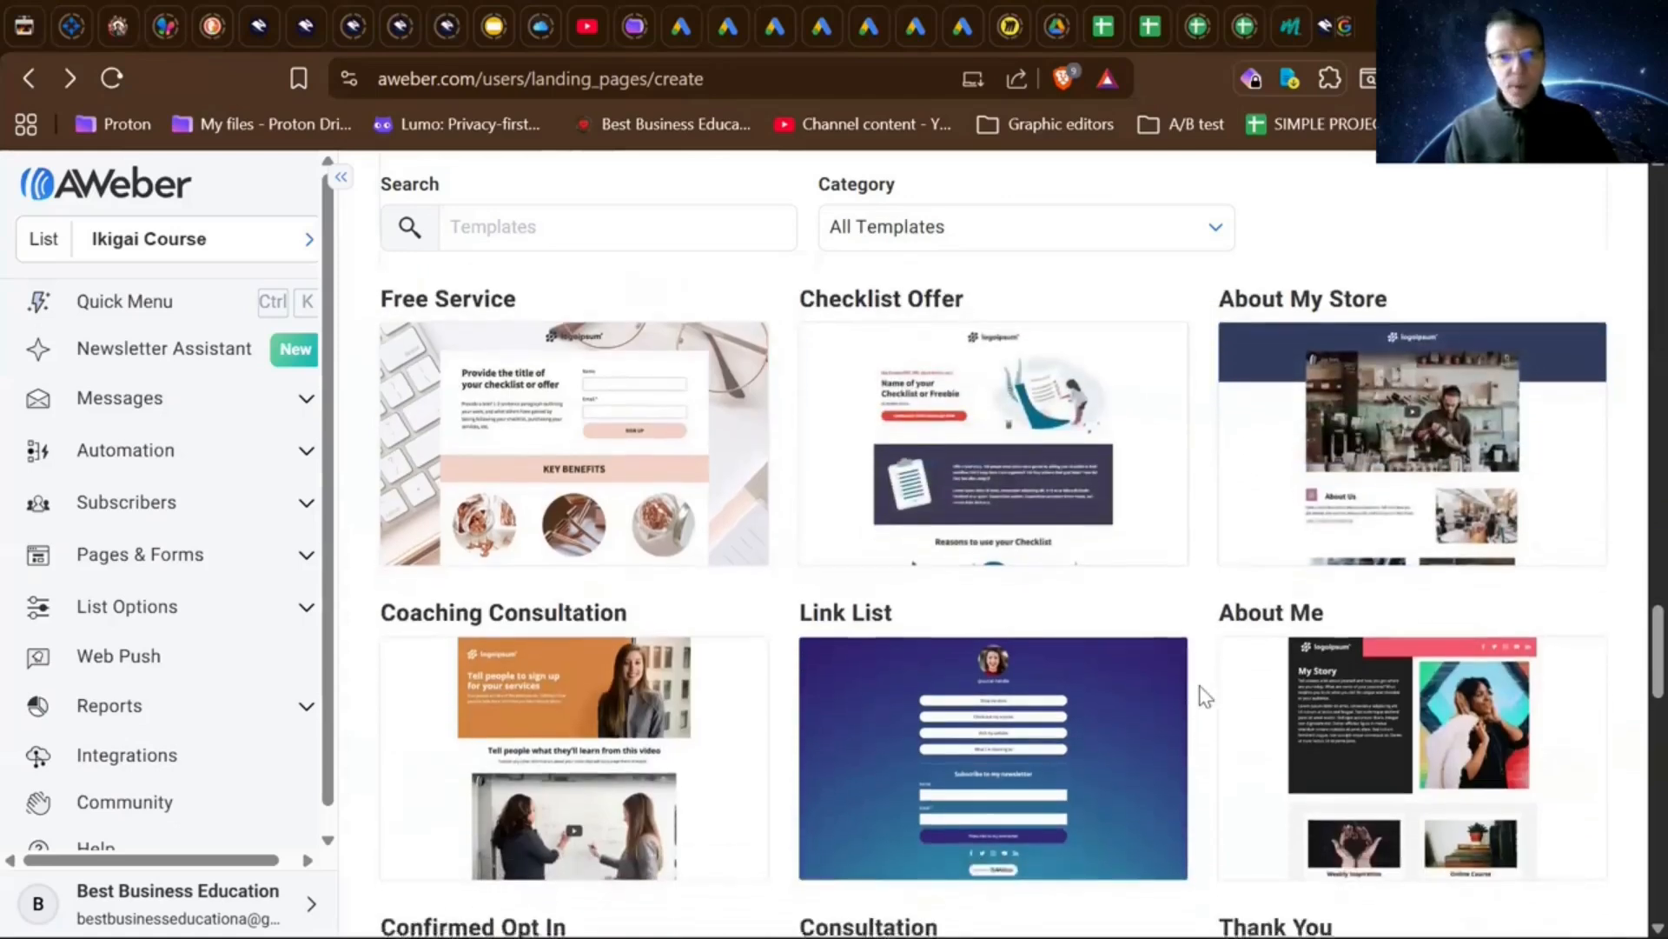
scroll(1203, 695, "down", 2)
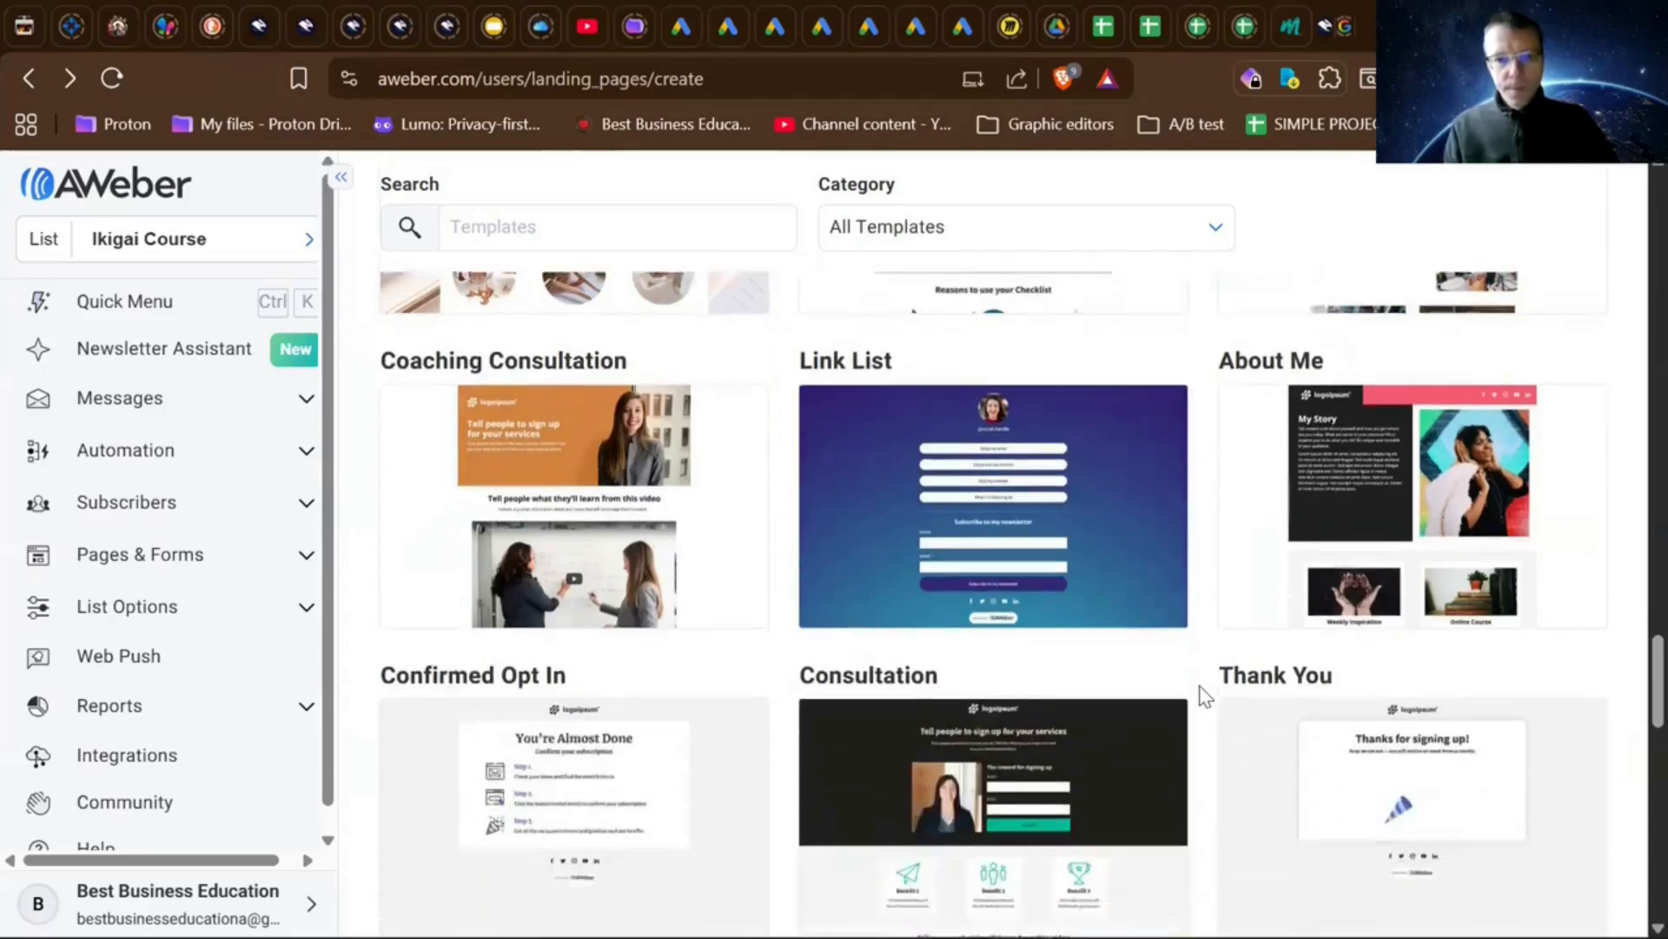
scroll(1203, 695, "down", 1)
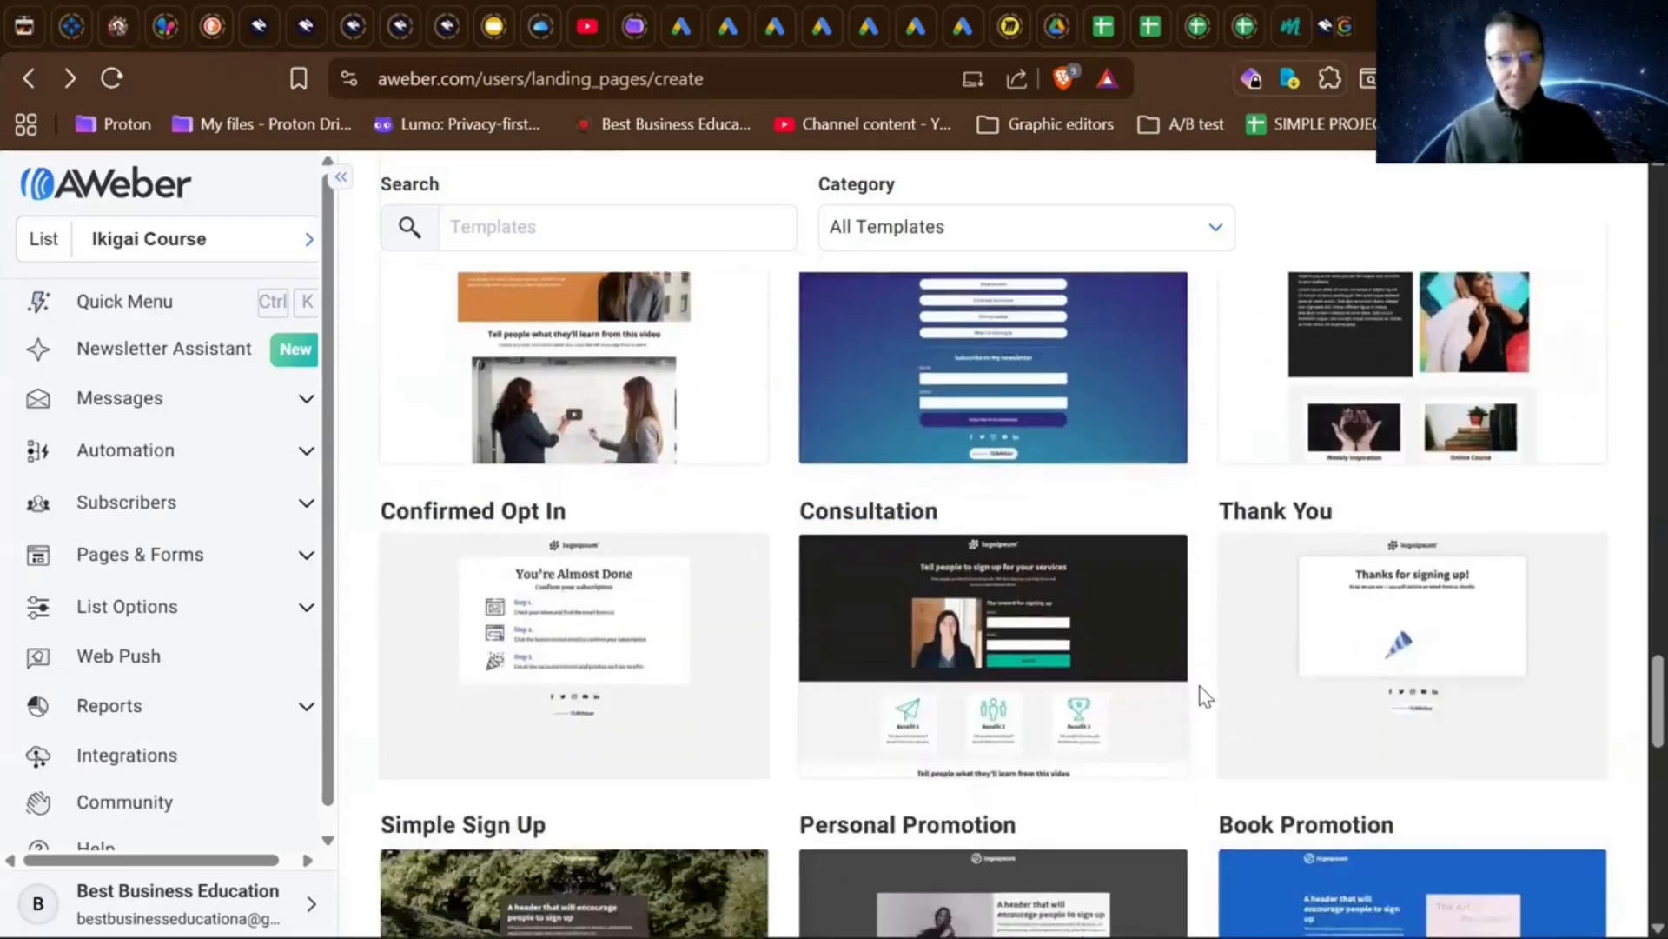
scroll(1204, 695, "up", 3)
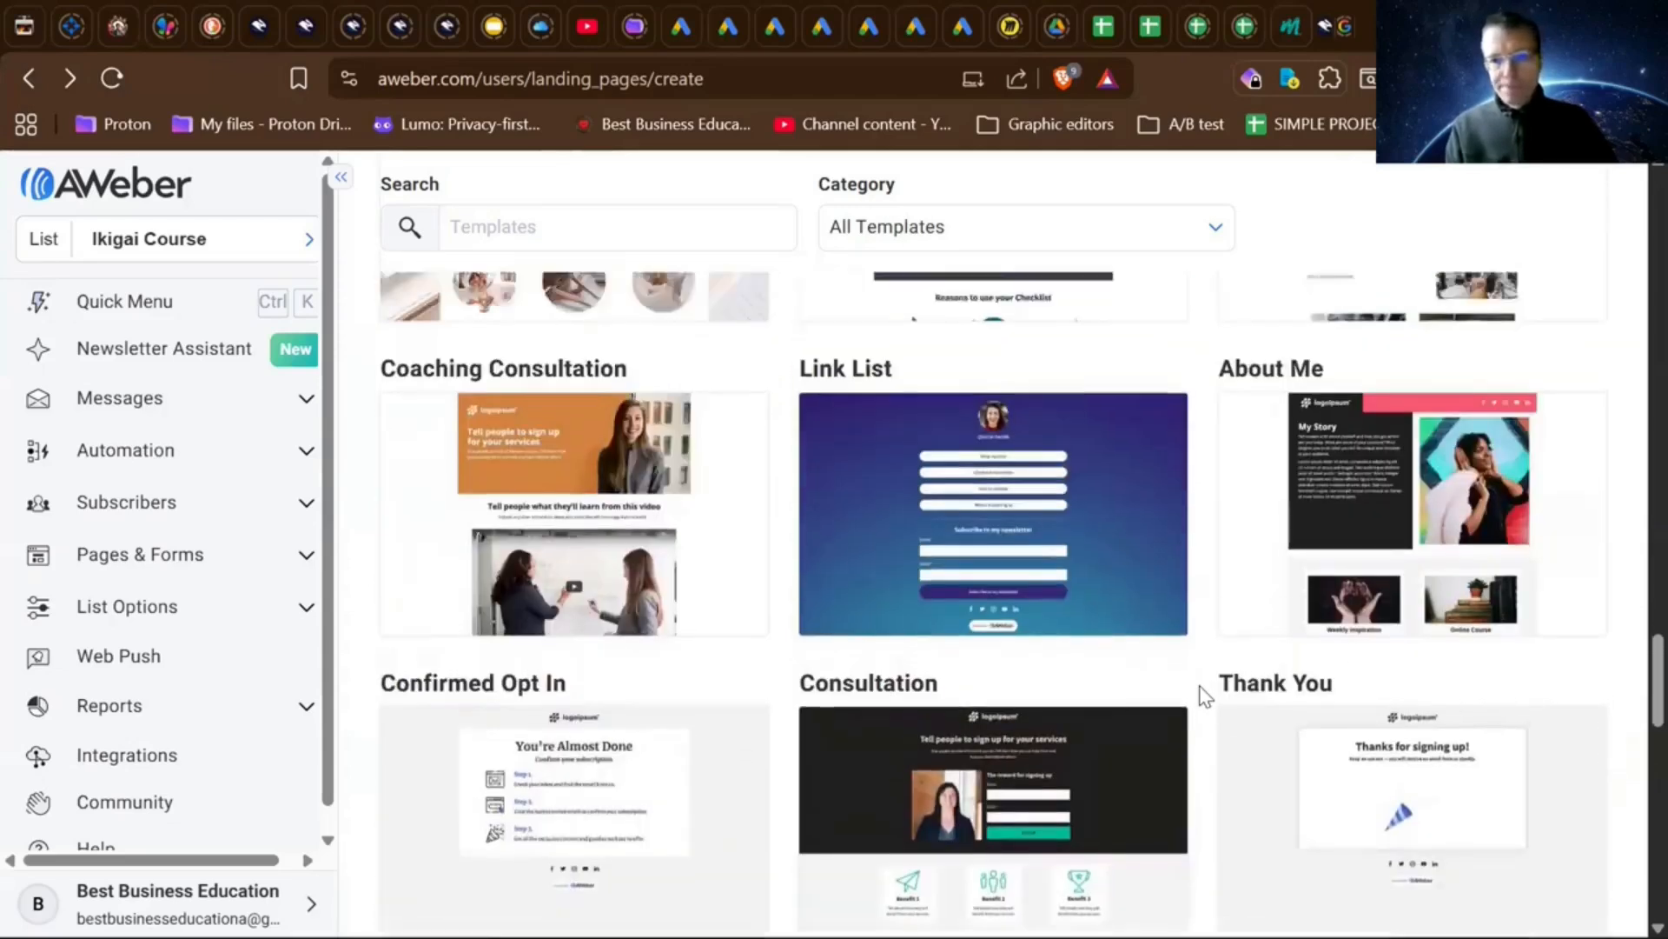
scroll(1204, 695, "down", 2)
mouse_move(1314, 645)
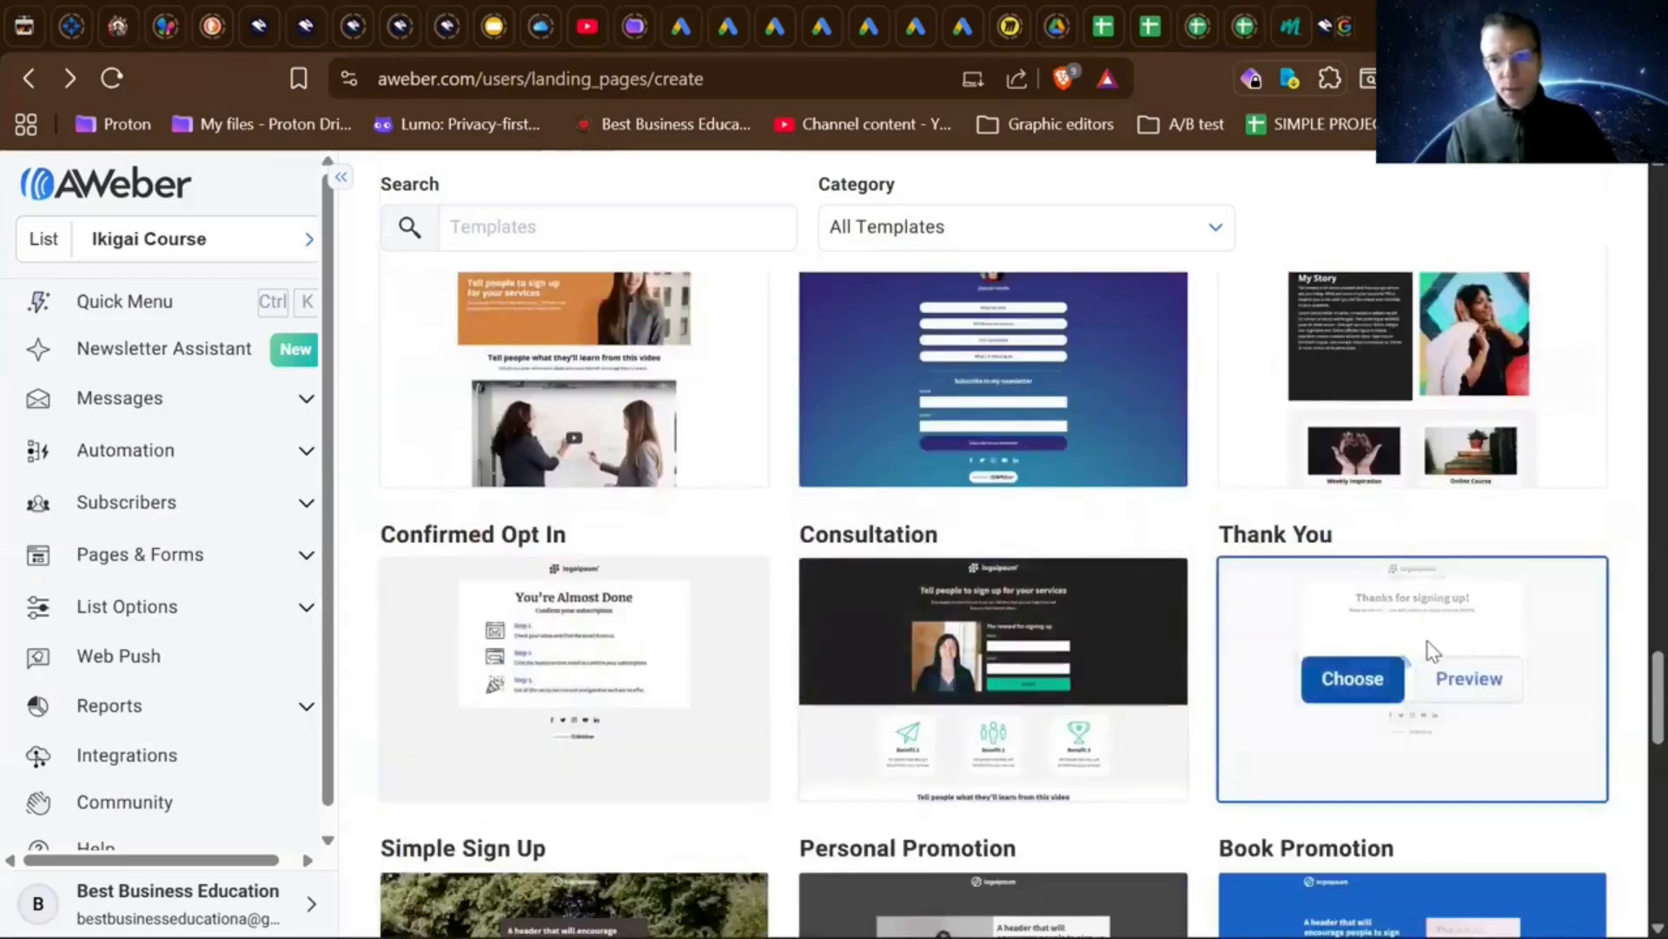
- Look over the Simple Sign Up, Personal Promotion, Book Promotion, Webinar Registration, Sell an Online Course and Virtual Class Schedule templates
mouse_move(1102, 589)
scroll(1100, 577, "down", 3)
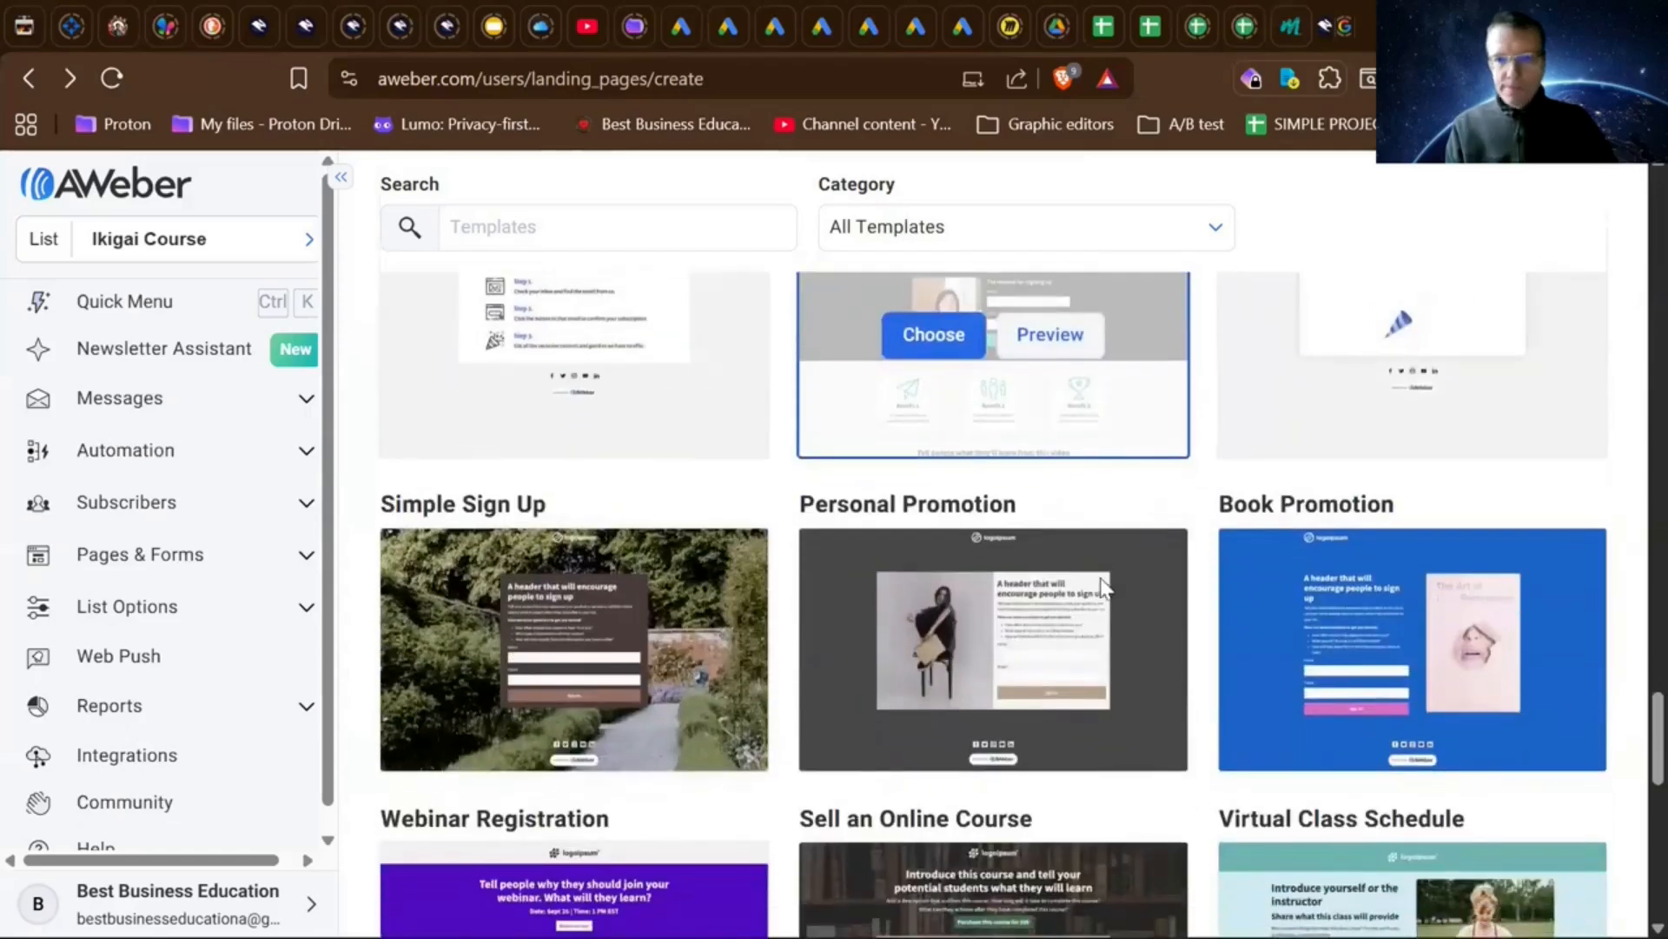
scroll(1100, 577, "down", 2)
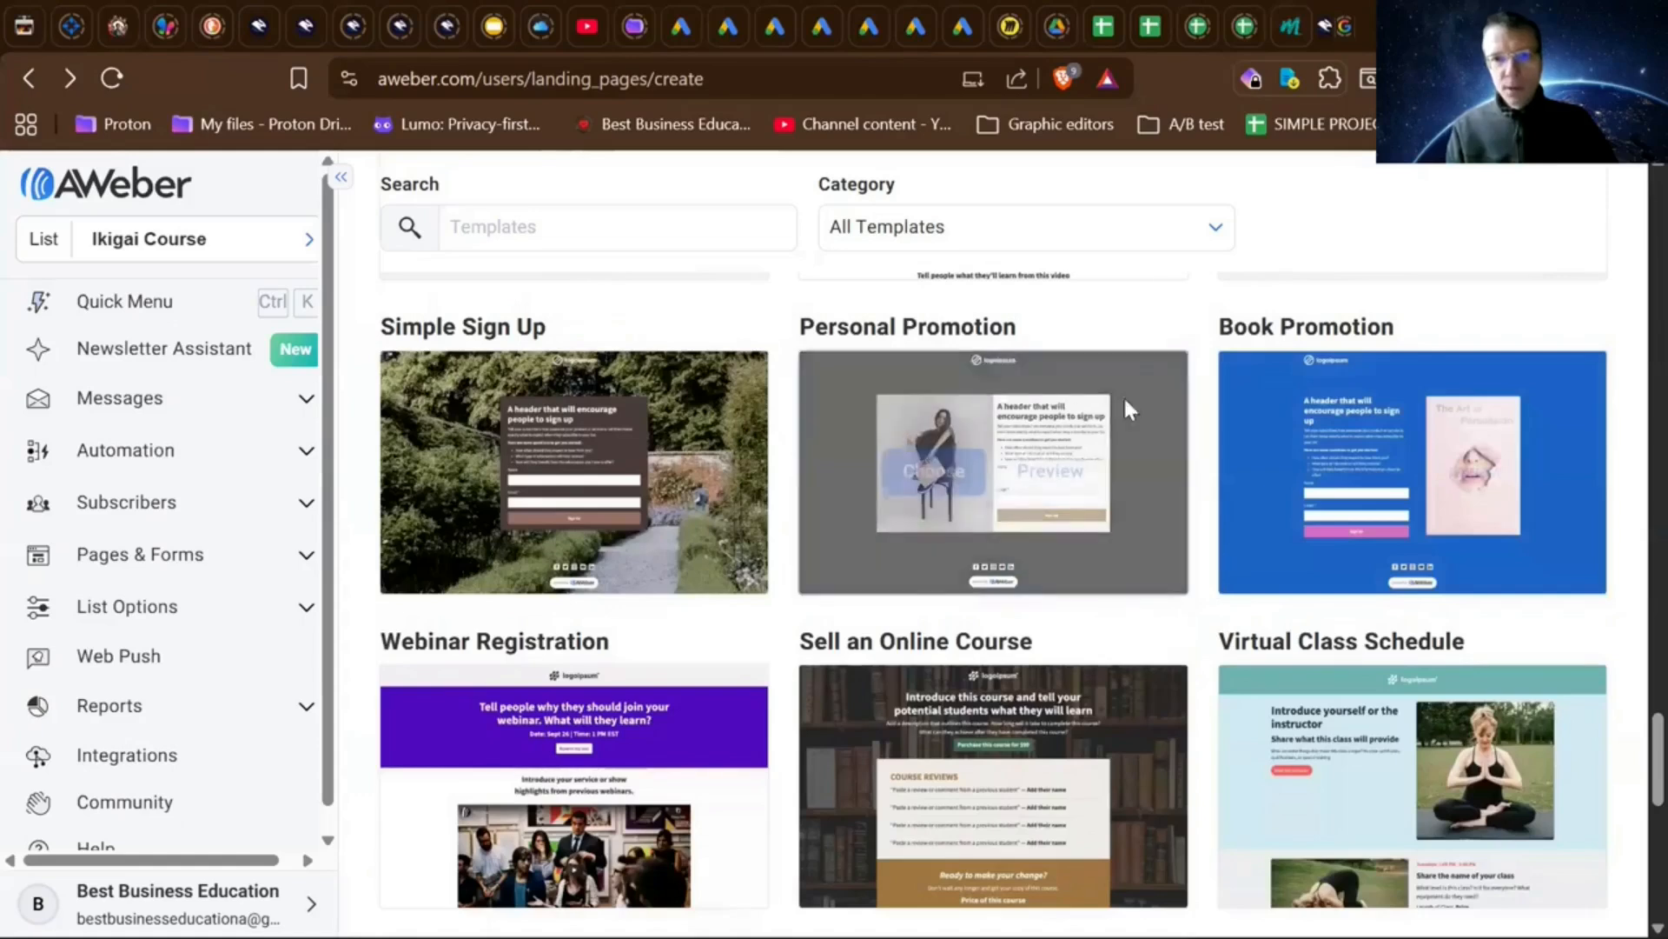
mouse_move(996, 494)
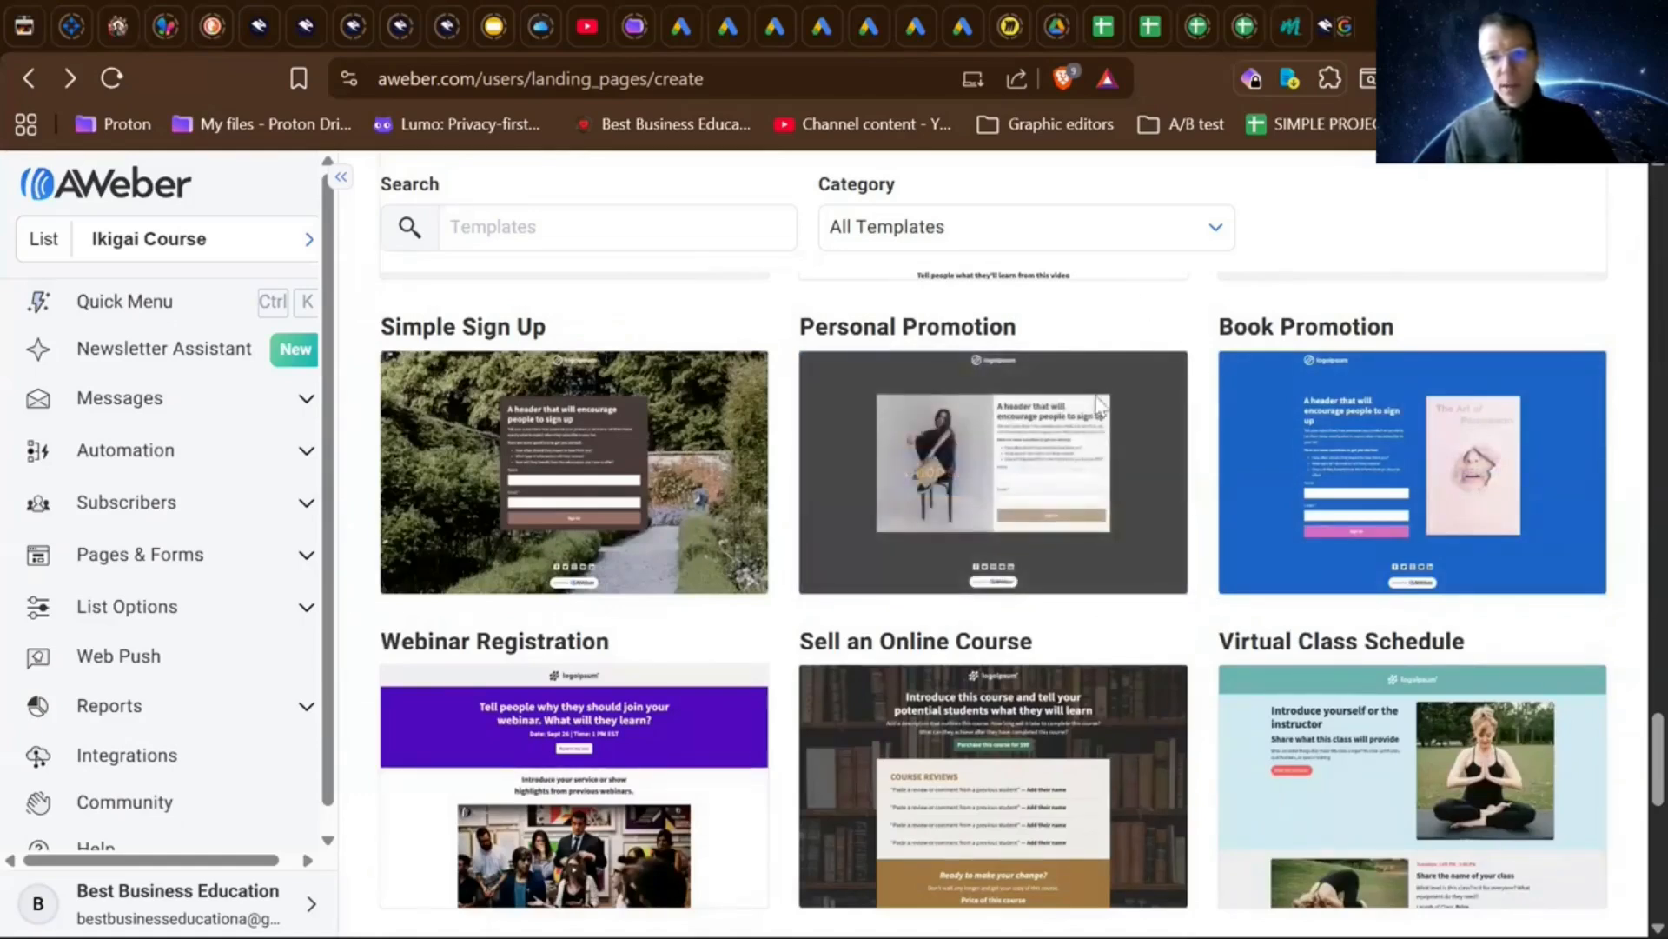
scroll(1201, 351, "down", 1)
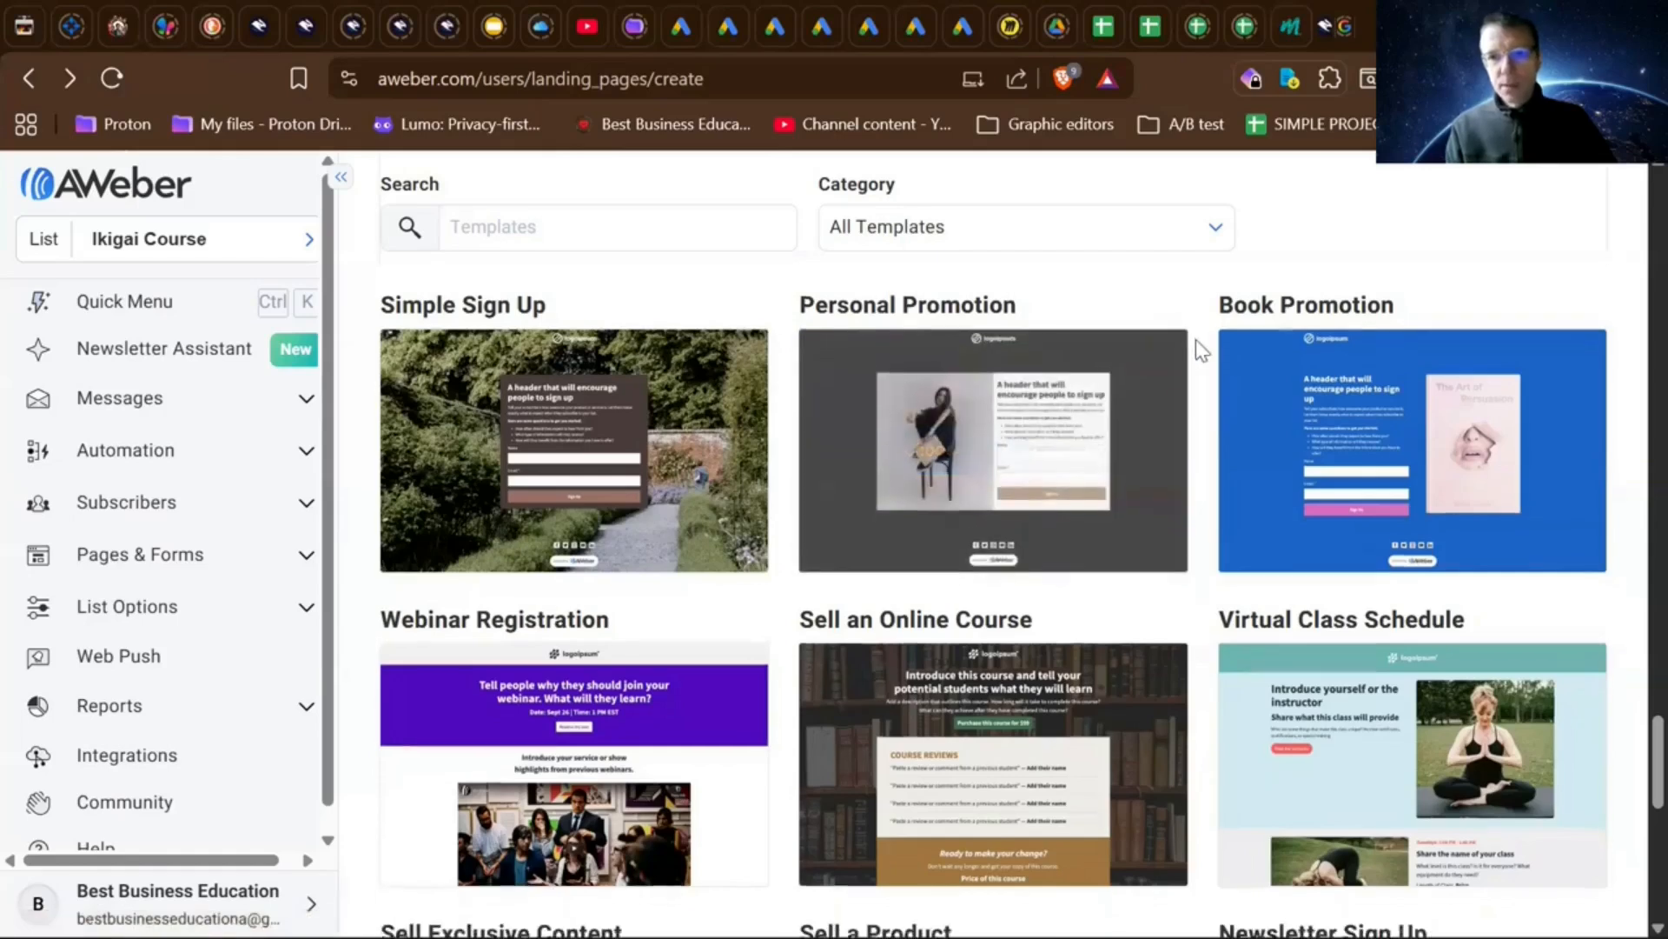
scroll(1201, 350, "down", 1)
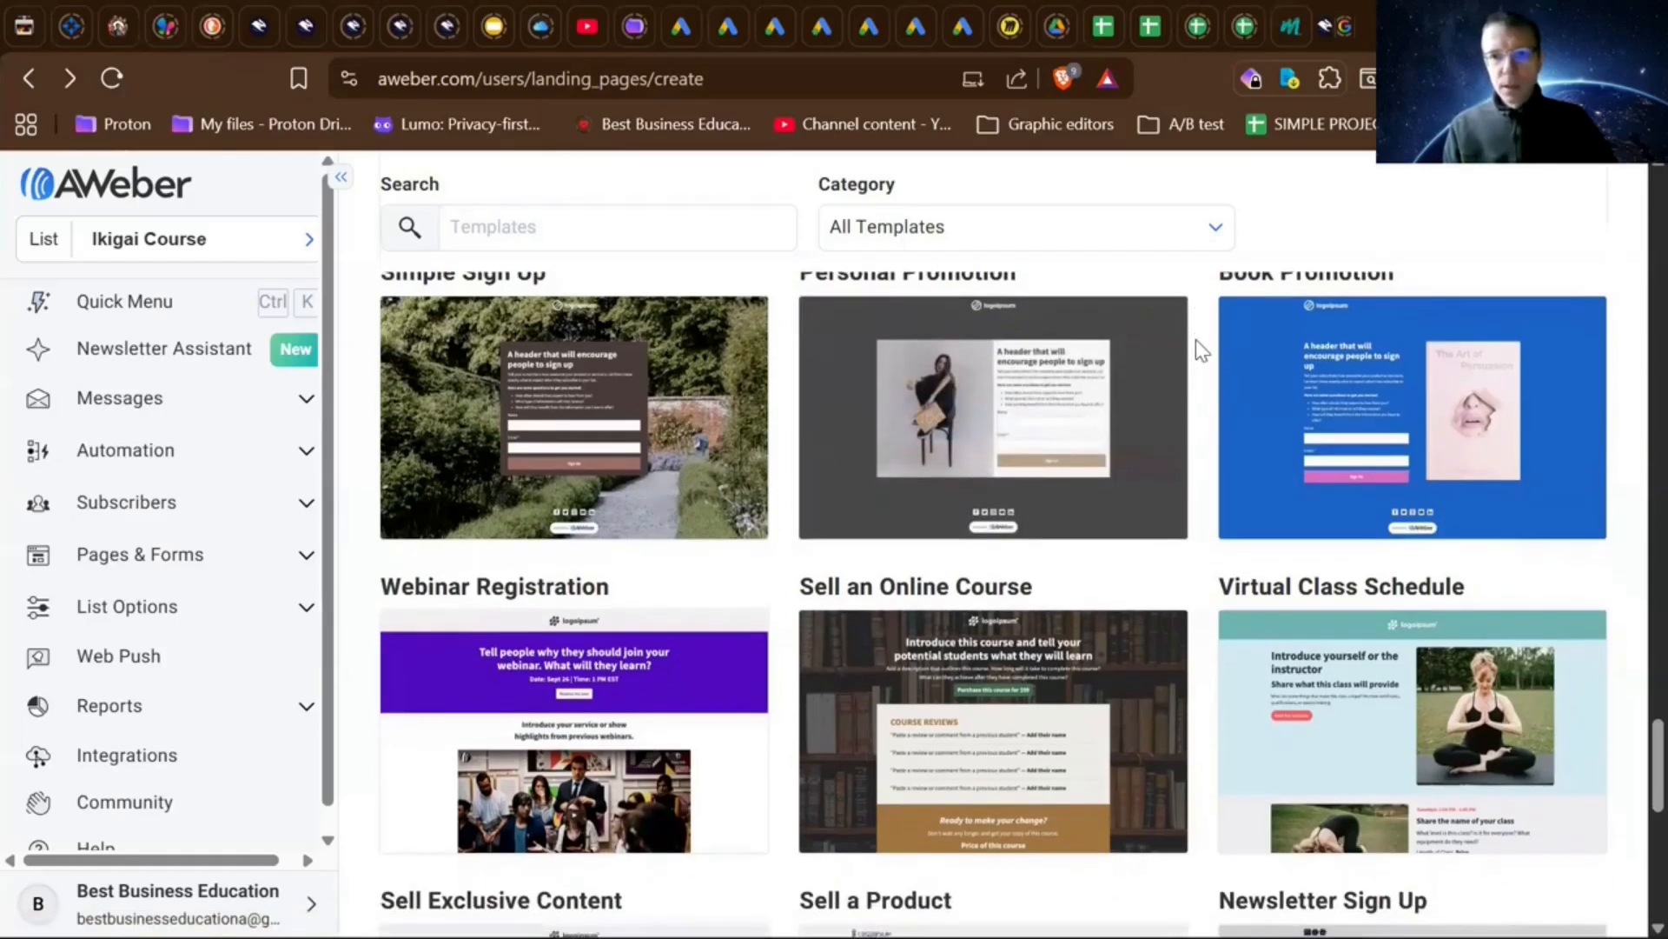
scroll(1201, 350, "up", 1)
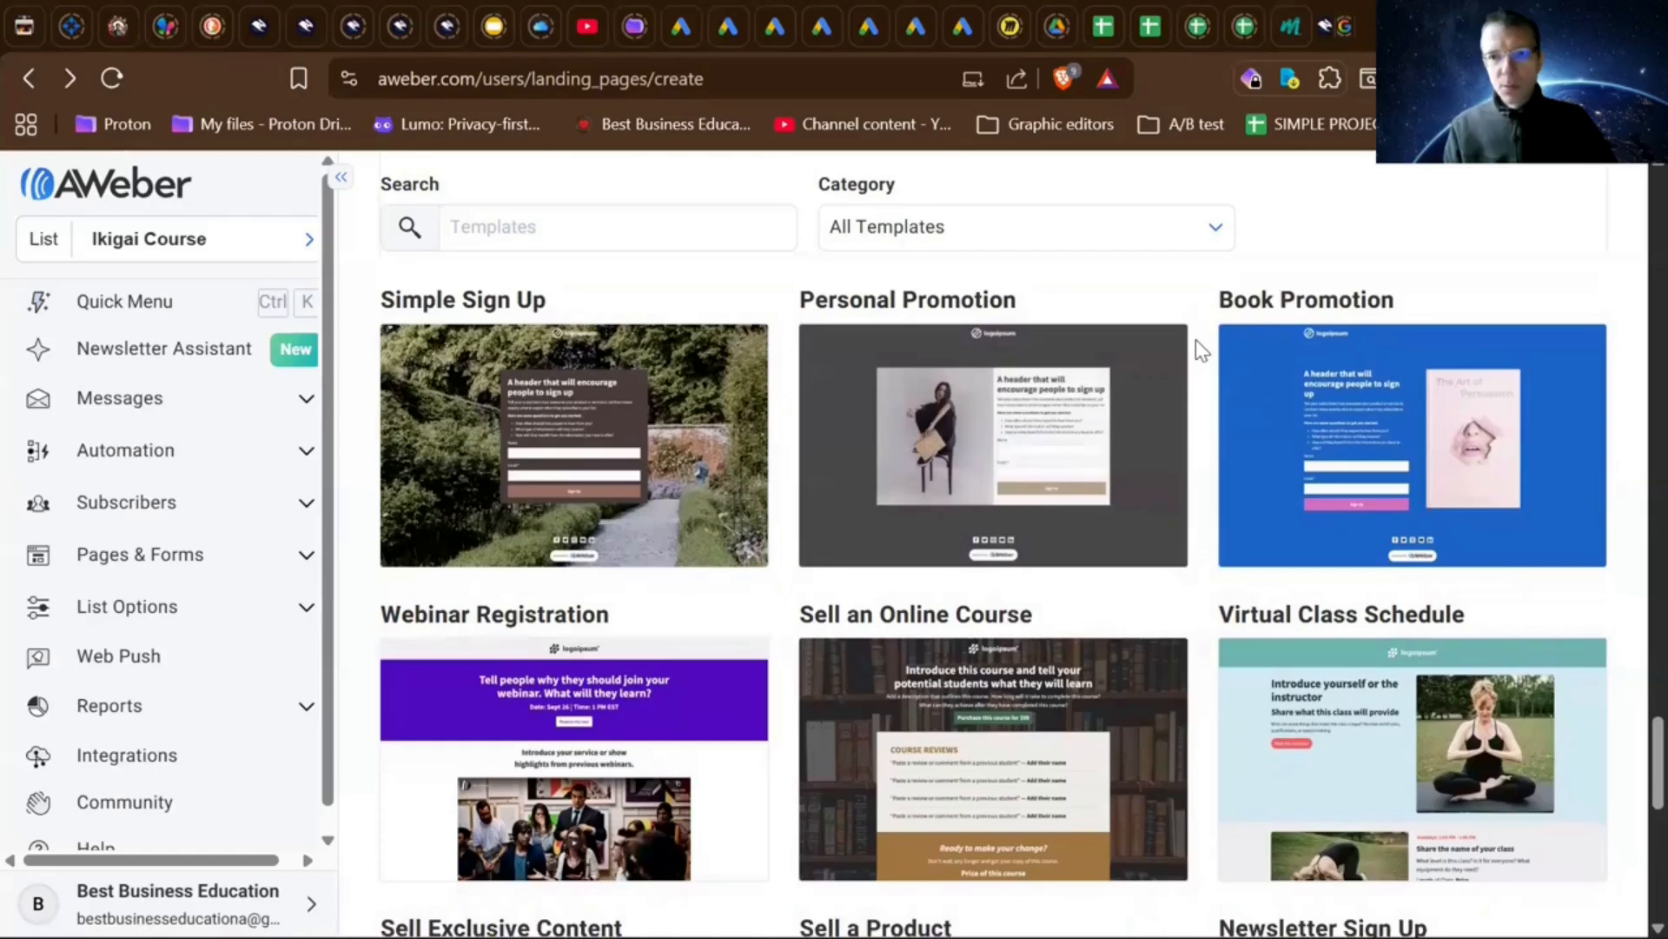
scroll(1201, 351, "down", 1)
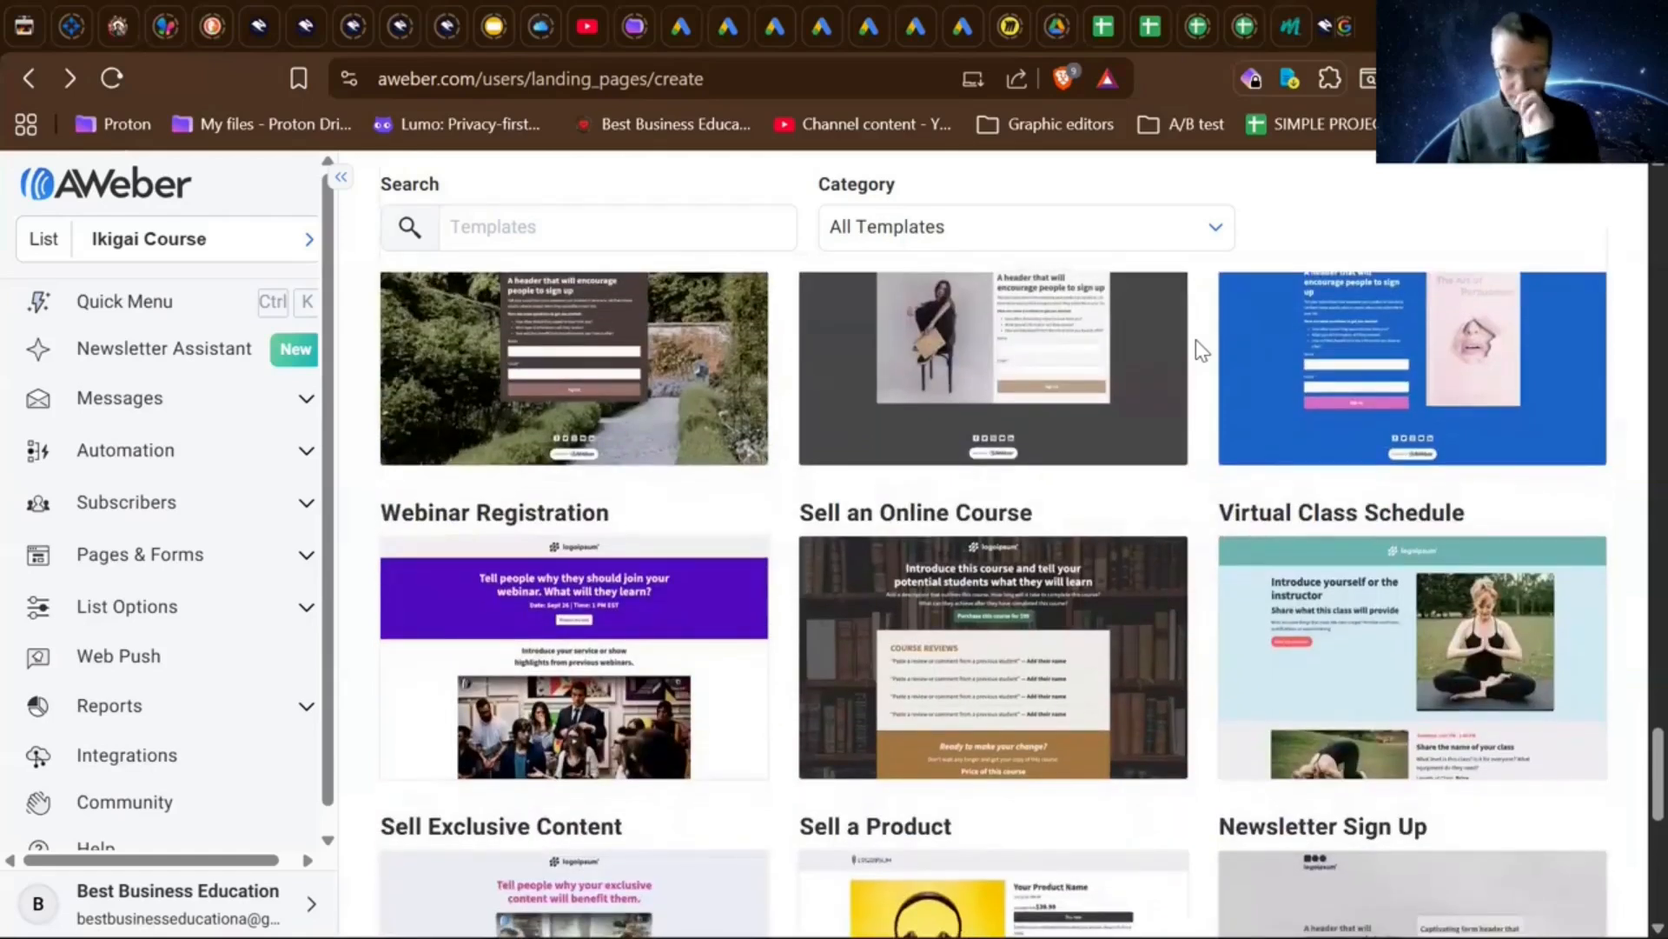
- Examine the gallery's last templates, from Sell Exclusive Content, Sell a Product and Newsletter Sign Up to Product Promotion, Blog Sign Up and Advocate
scroll(1201, 350, "down", 4)
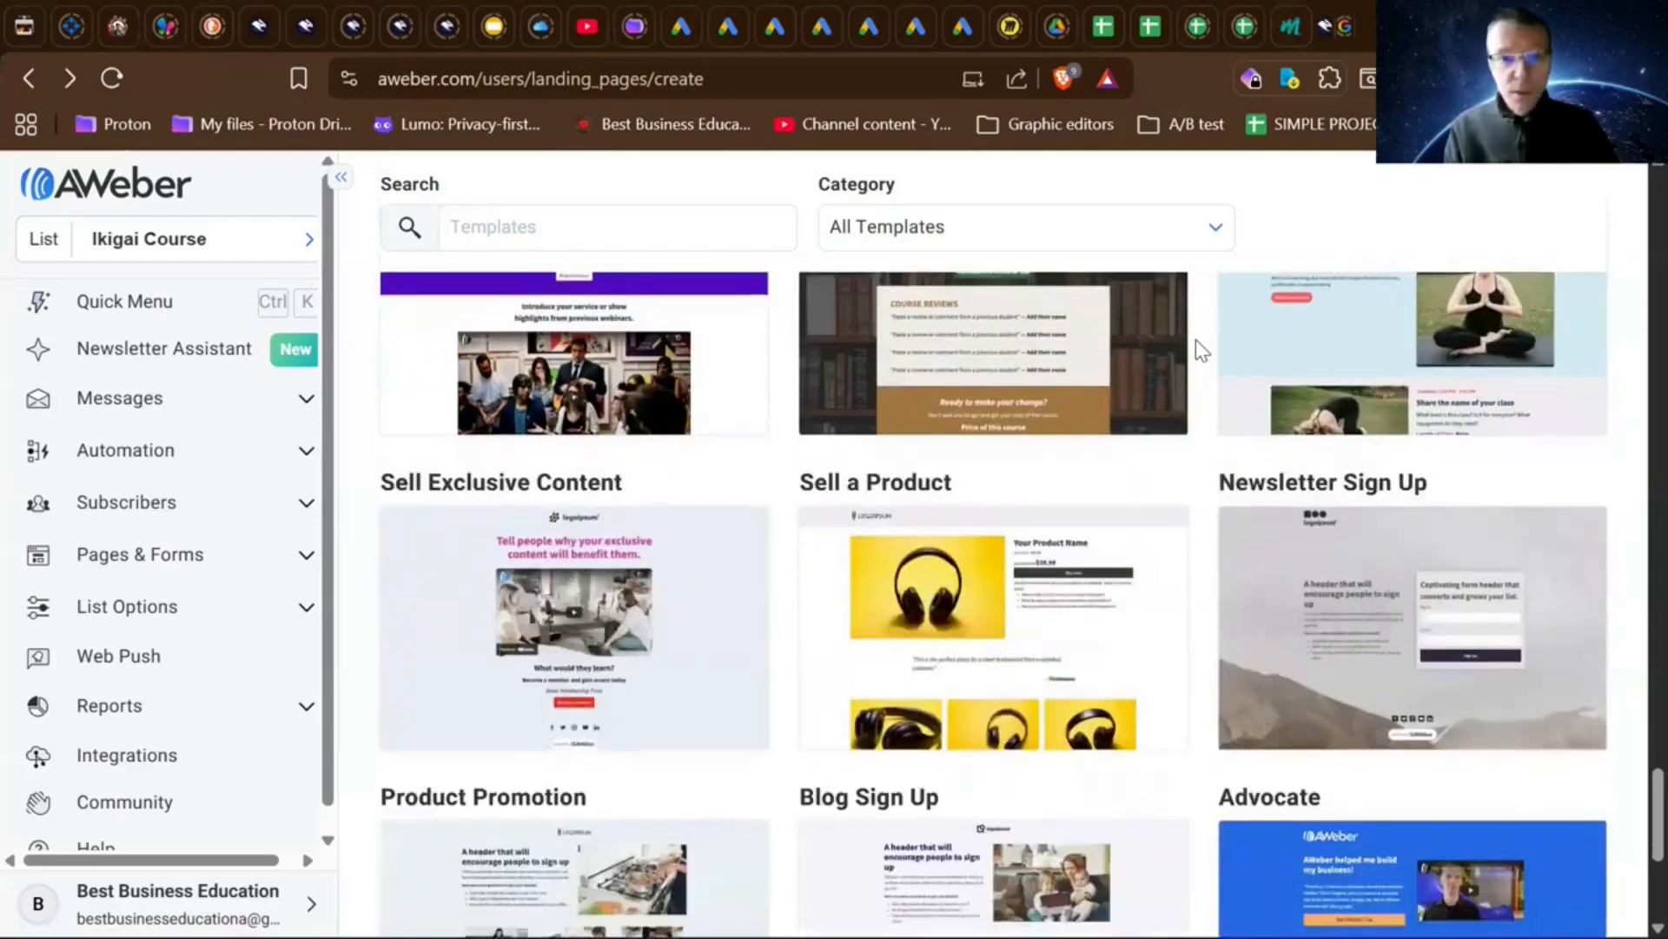
scroll(1198, 343, "down", 2)
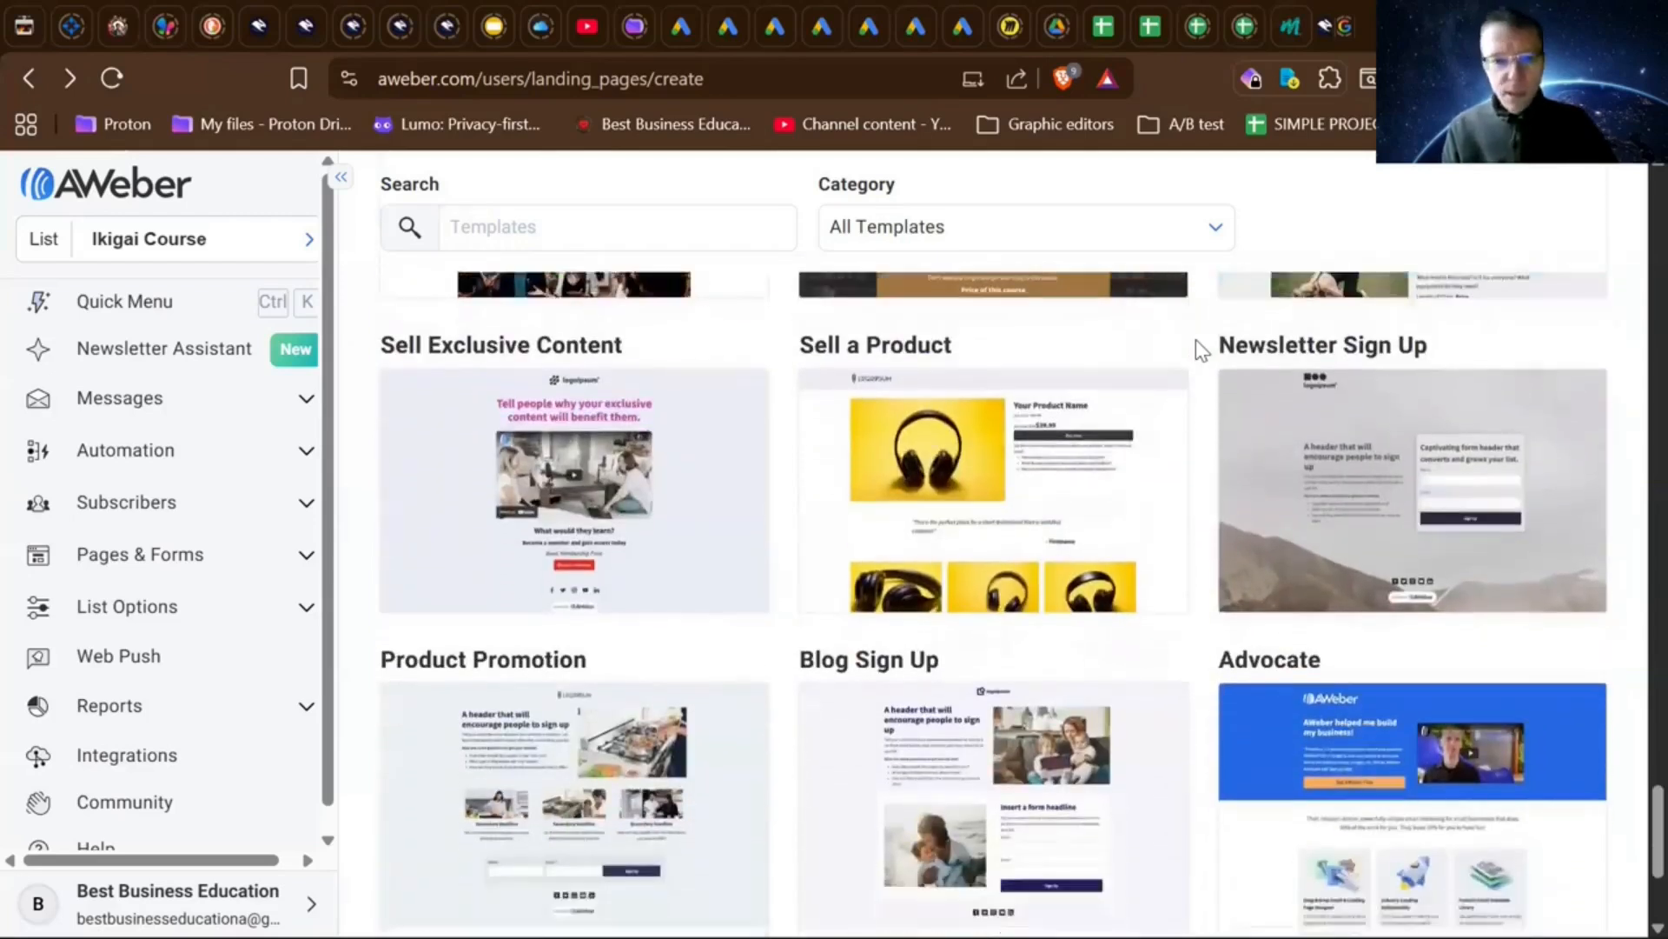
scroll(1201, 350, "down", 1)
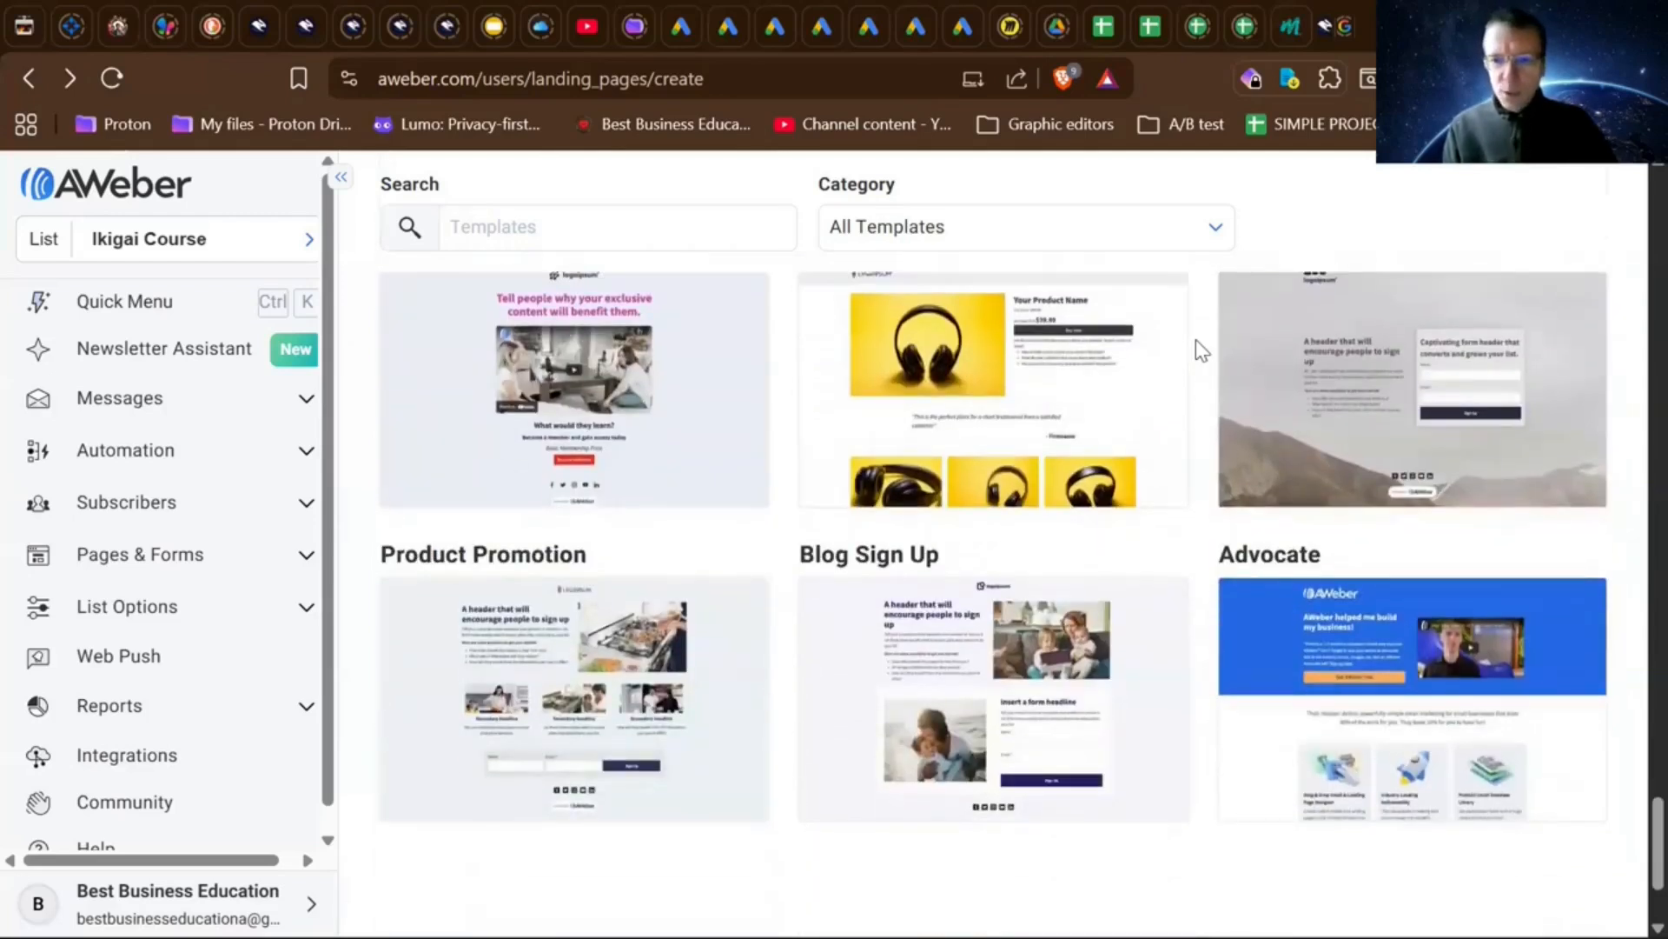
scroll(1202, 351, "up", 2)
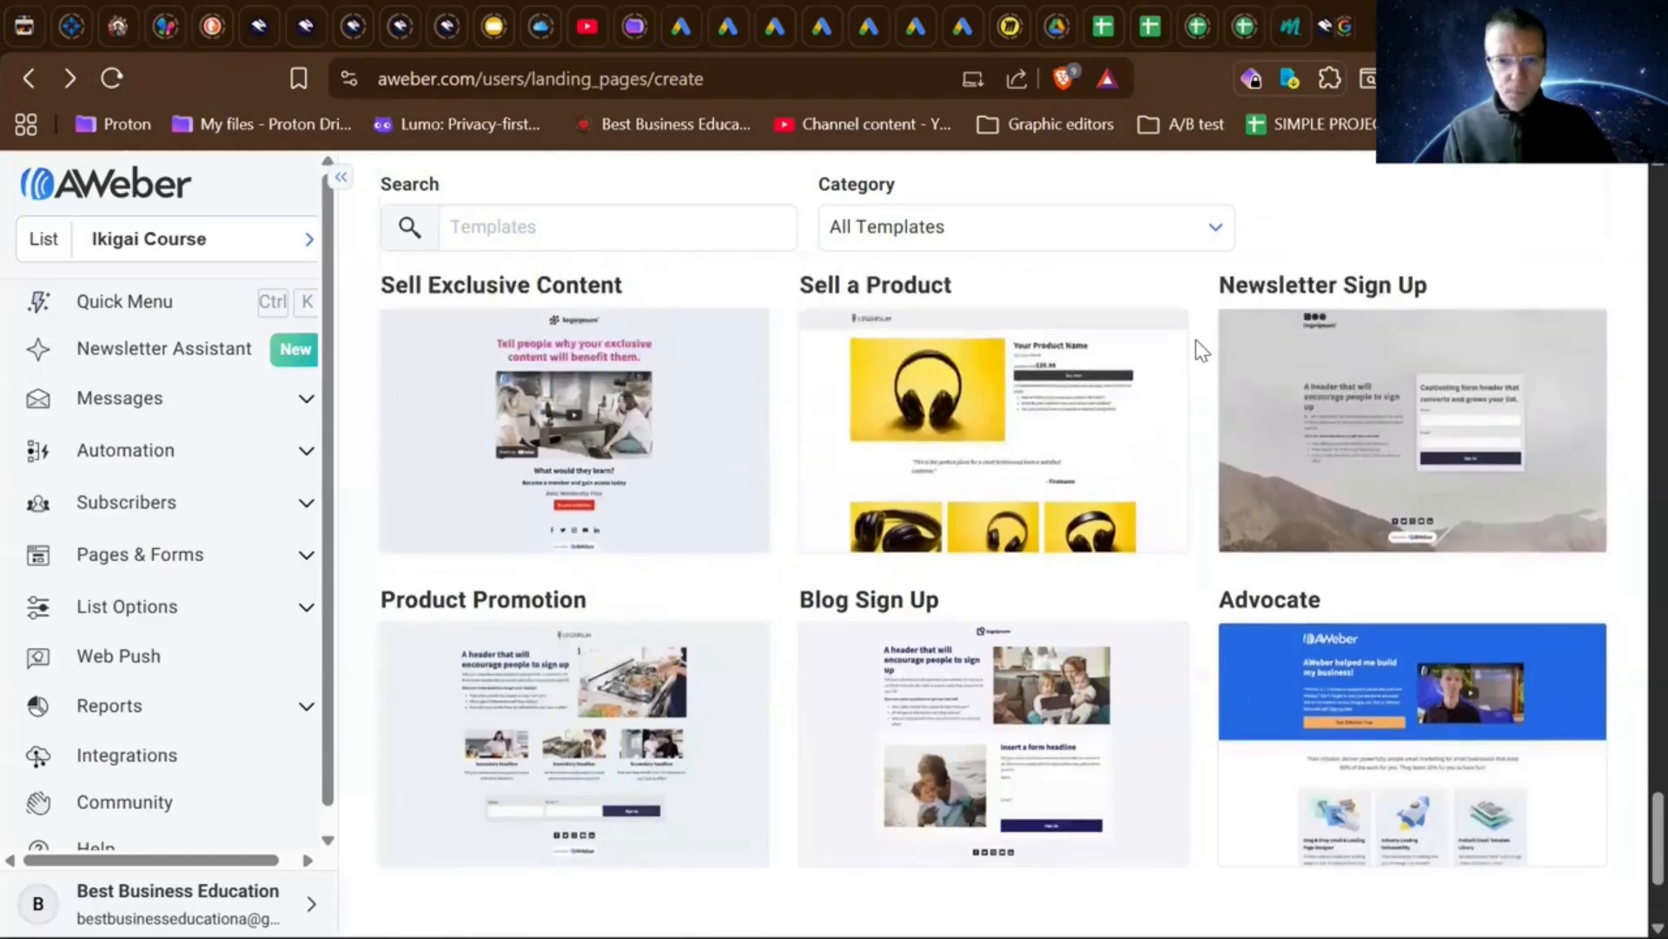
mouse_move(1008, 756)
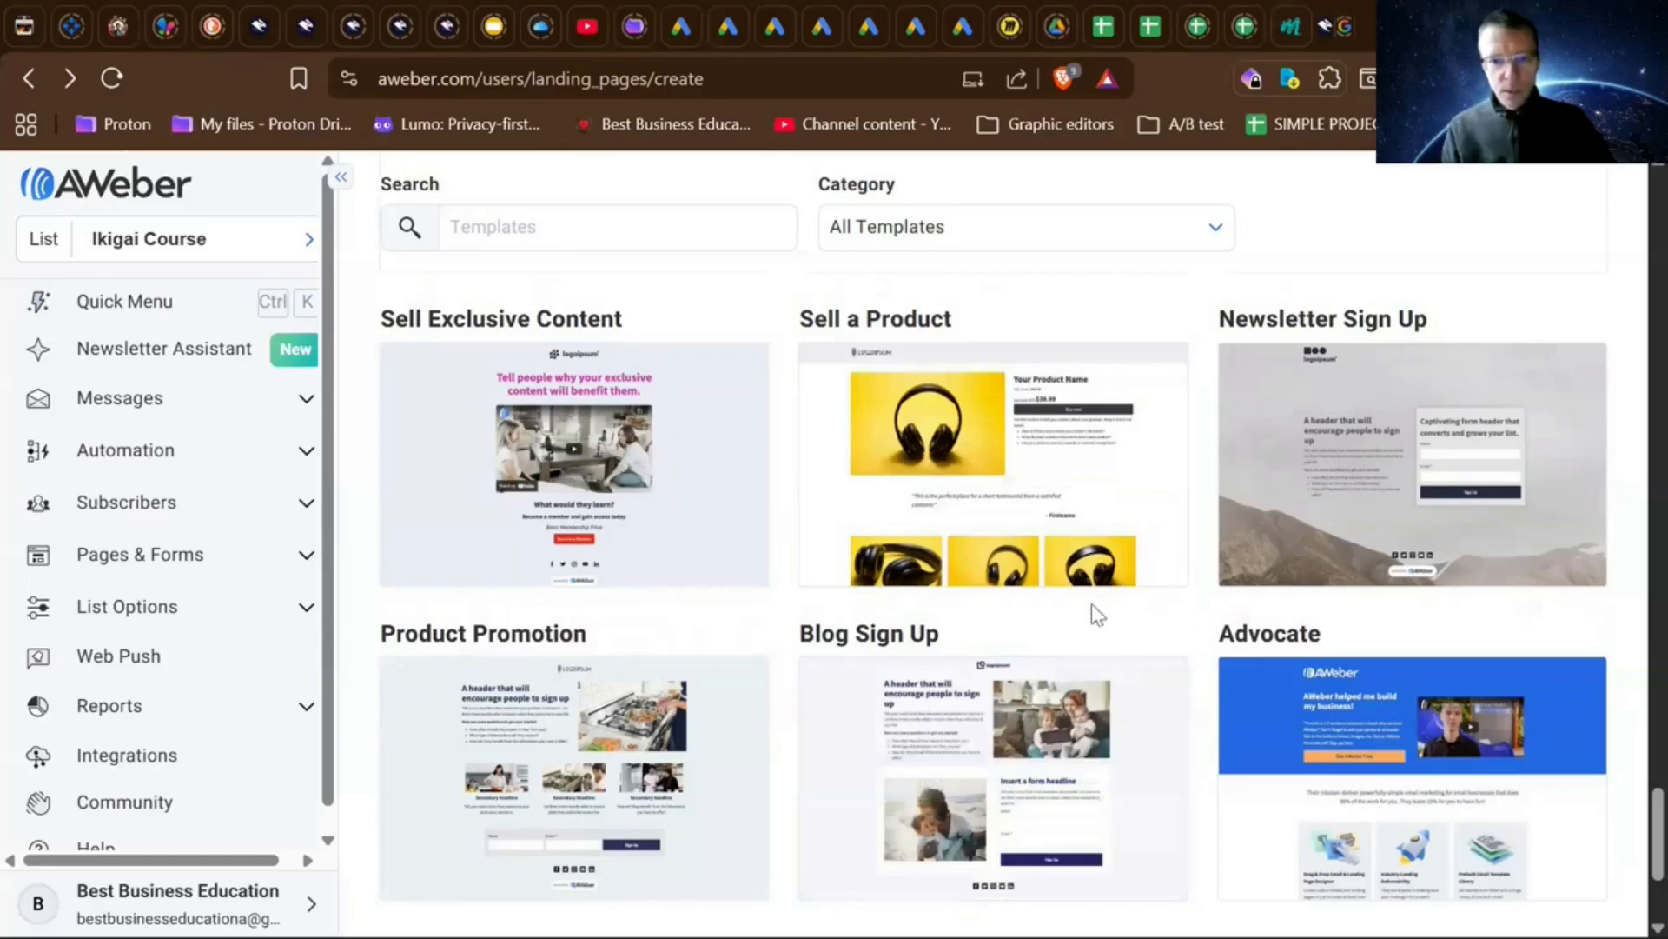
mouse_move(1000, 791)
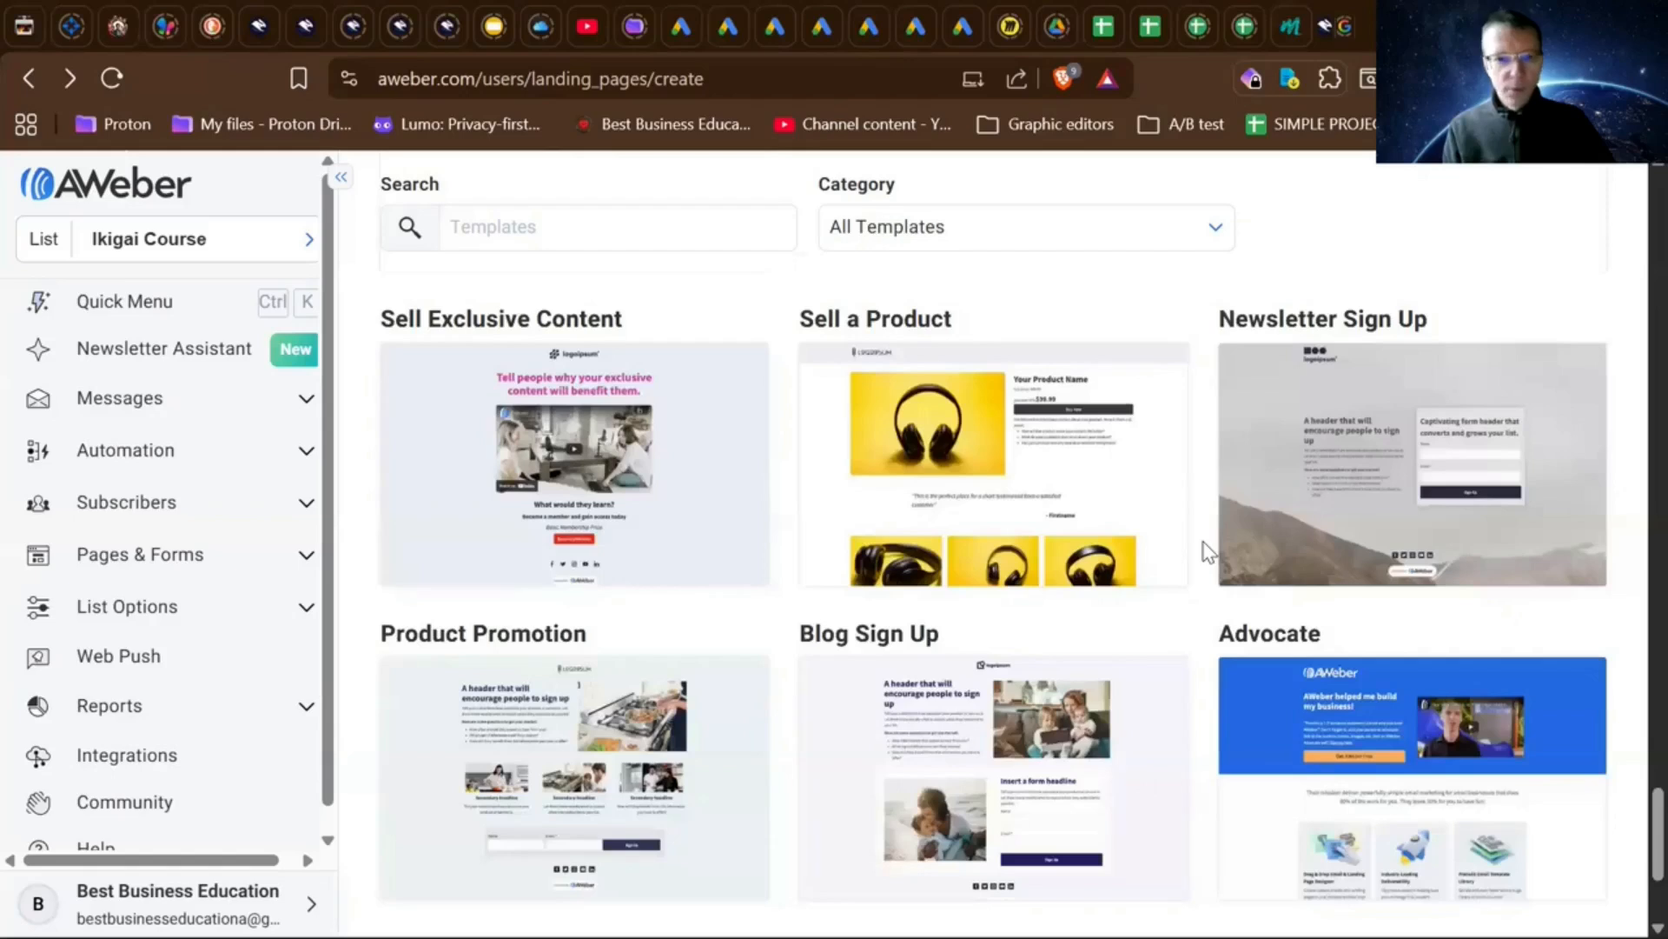
scroll(1208, 552, "up", 1)
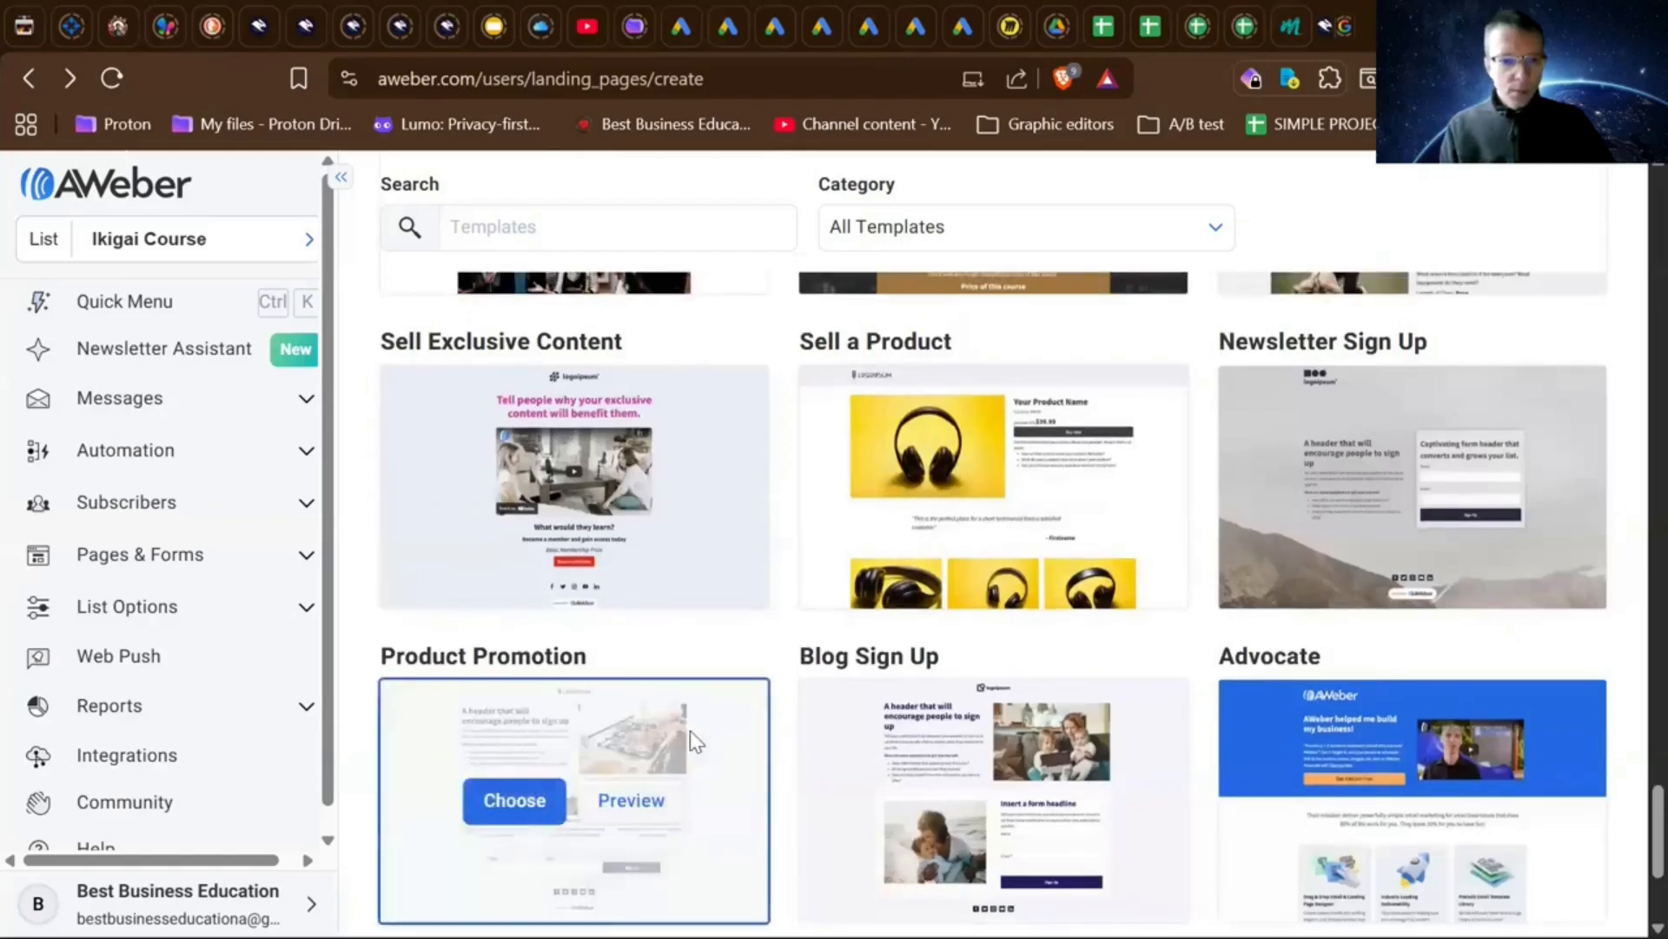
mouse_move(1013, 459)
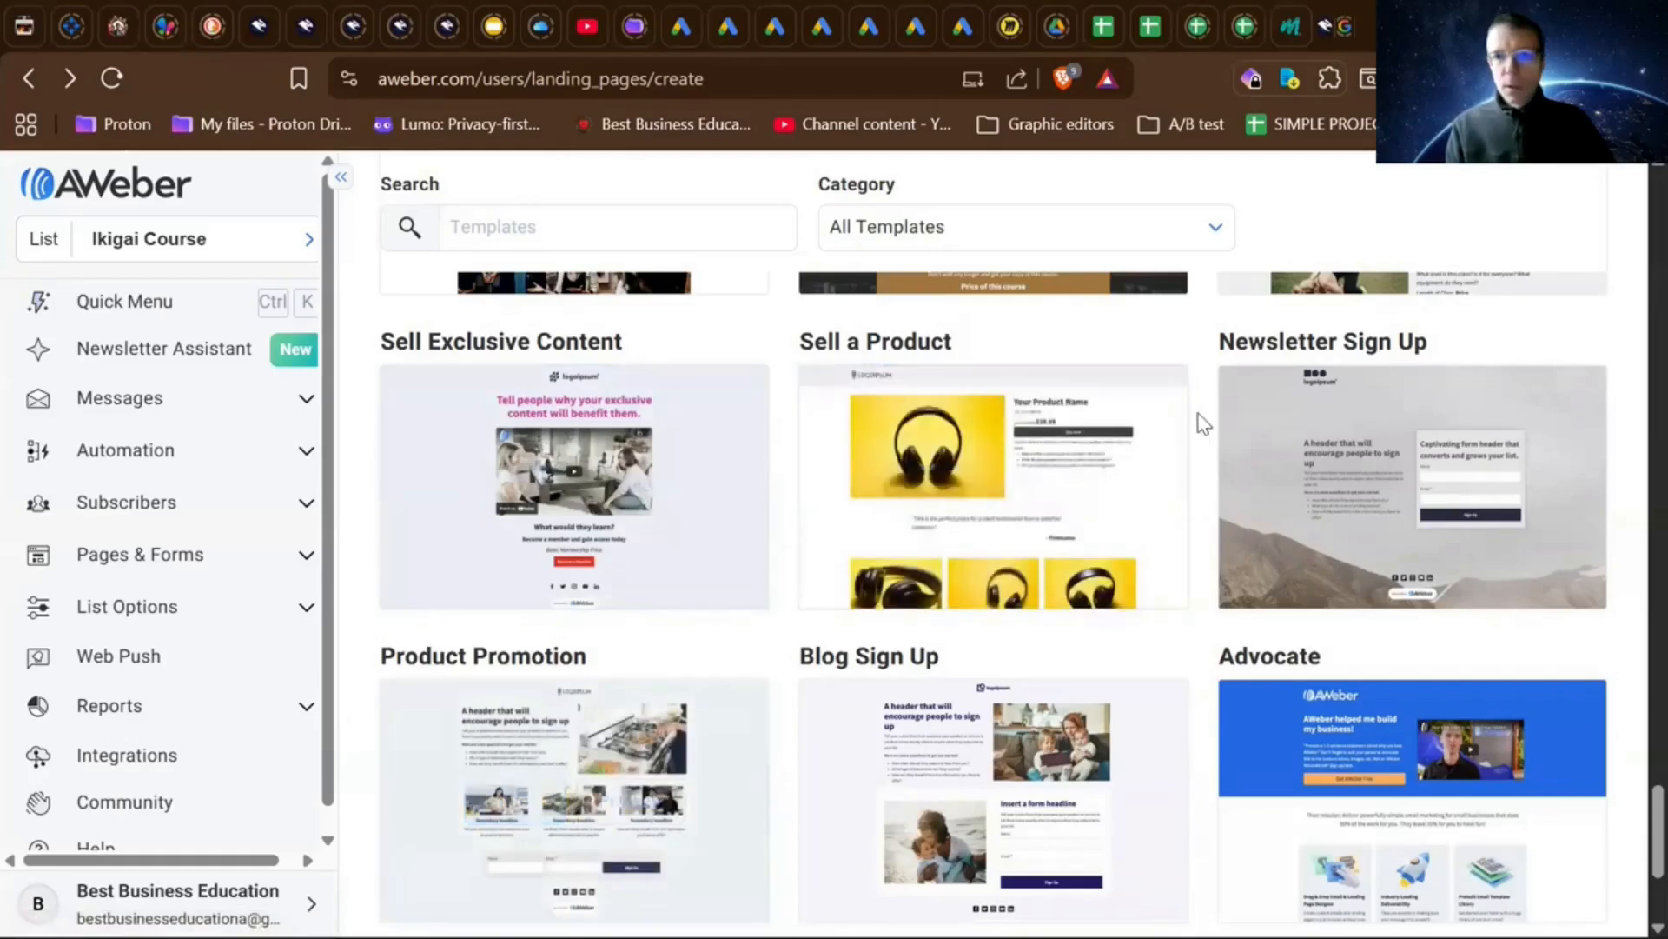
- Review the gallery in reverse, from Webinar Registration past Flash Sale and Ebook Offer to Showcase Gallery, Upsell Thank You and Online Course Offer
scroll(1203, 427, "up", 6)
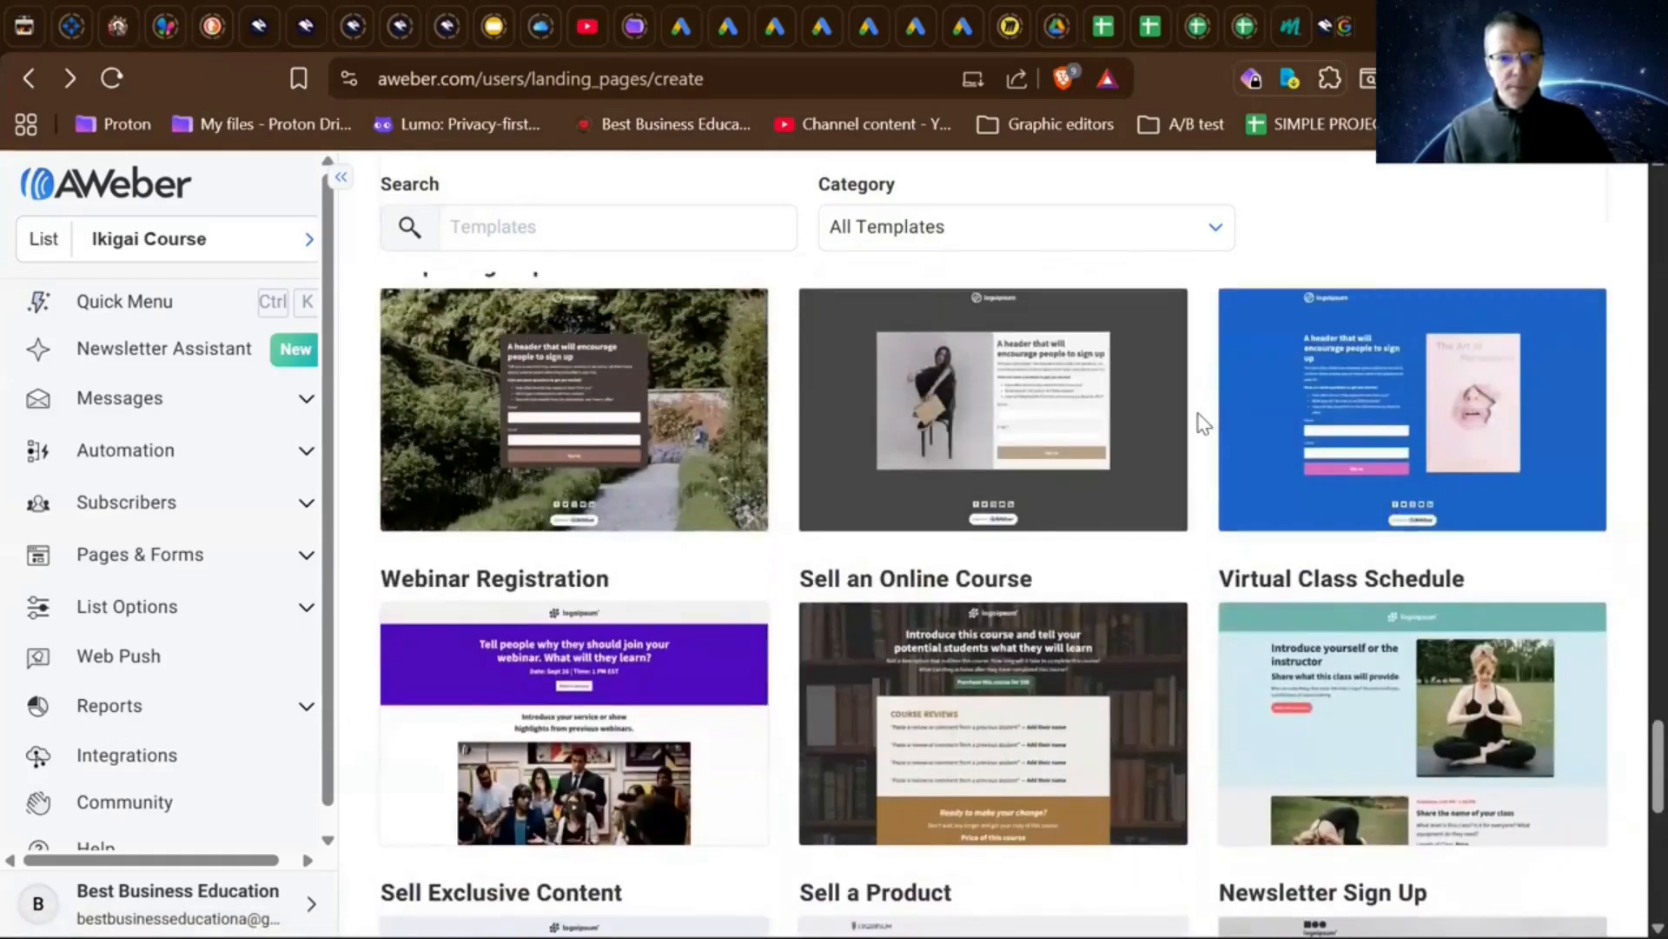
scroll(1202, 424, "down", 3)
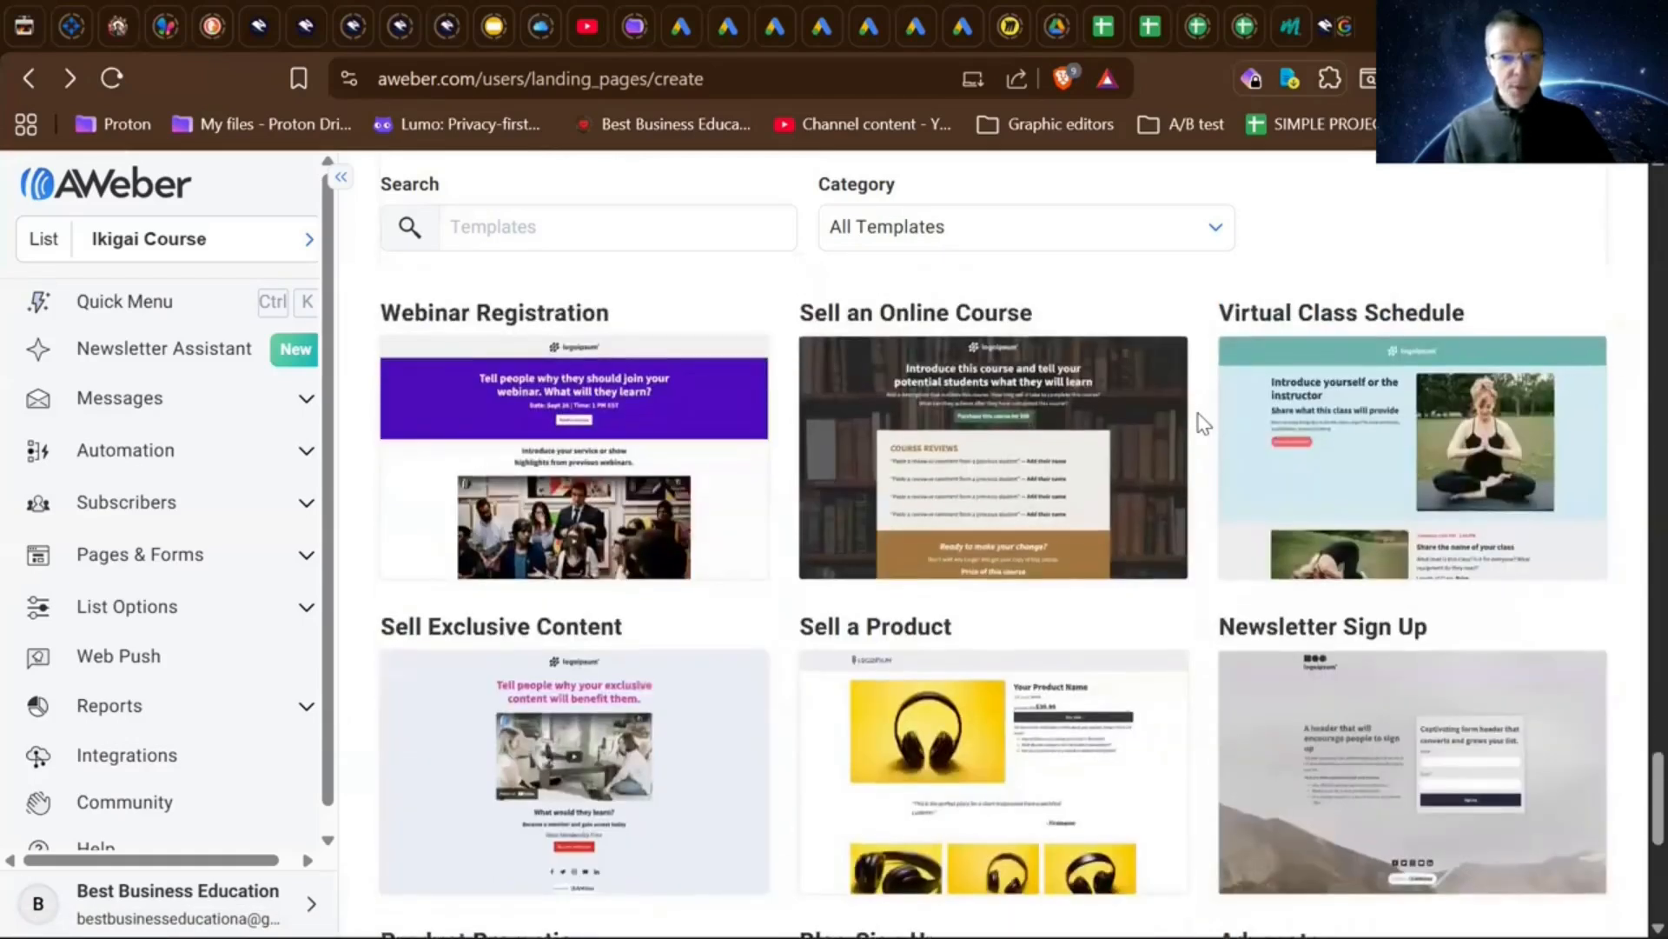
scroll(1202, 424, "down", 10)
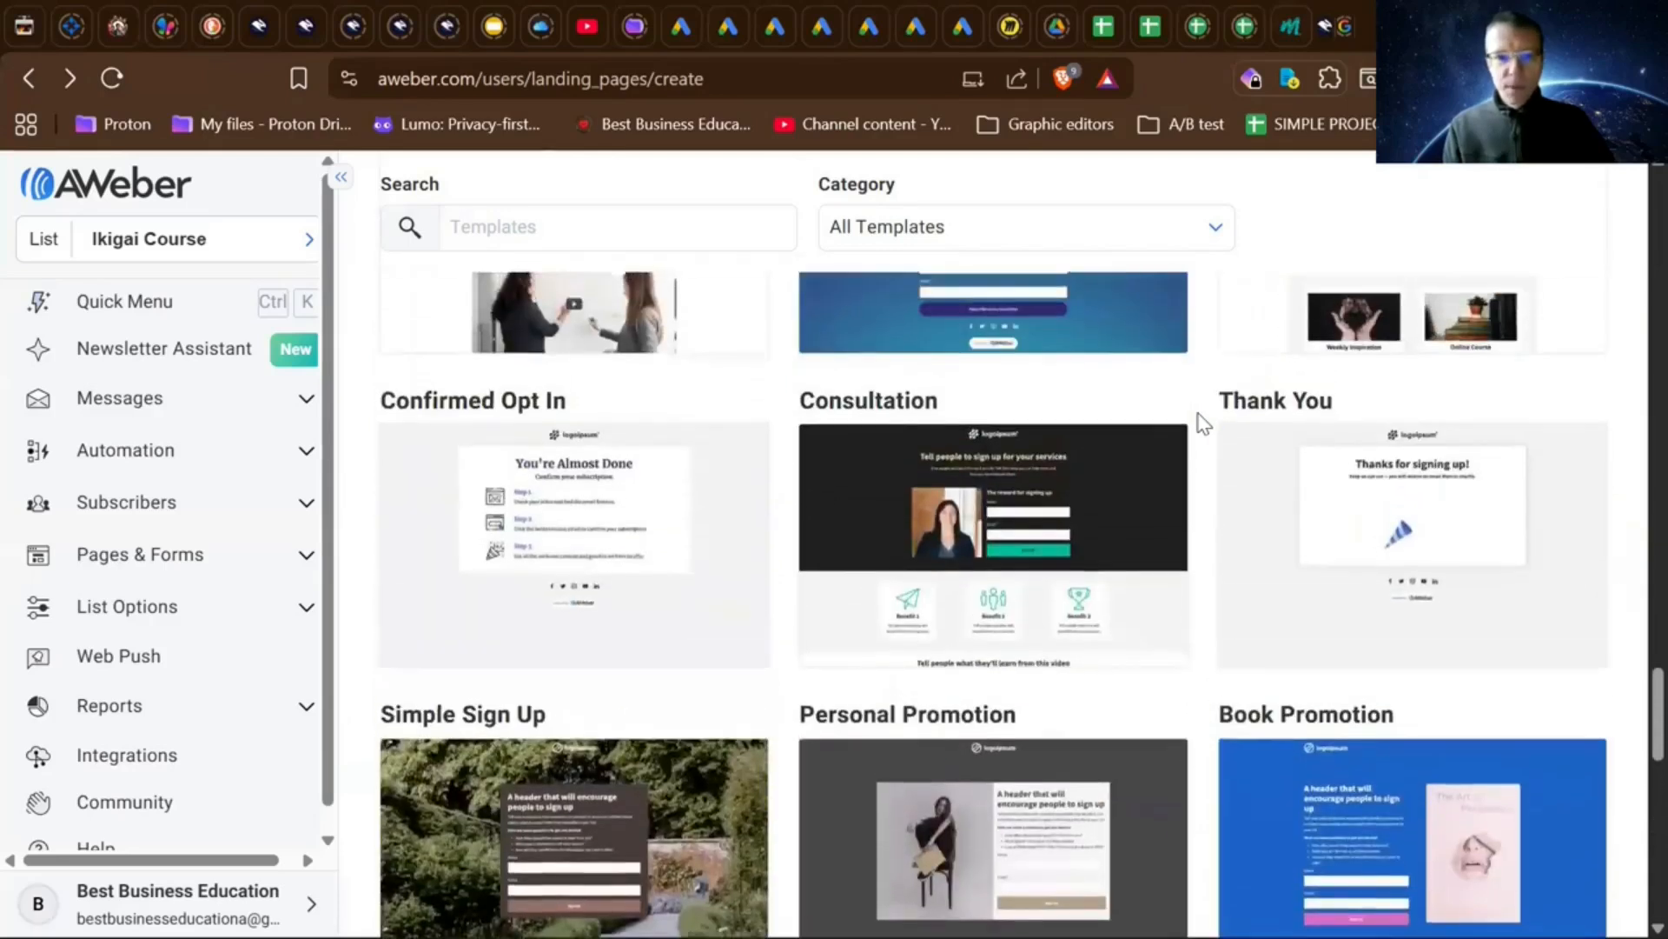
scroll(1203, 423, "up", 5)
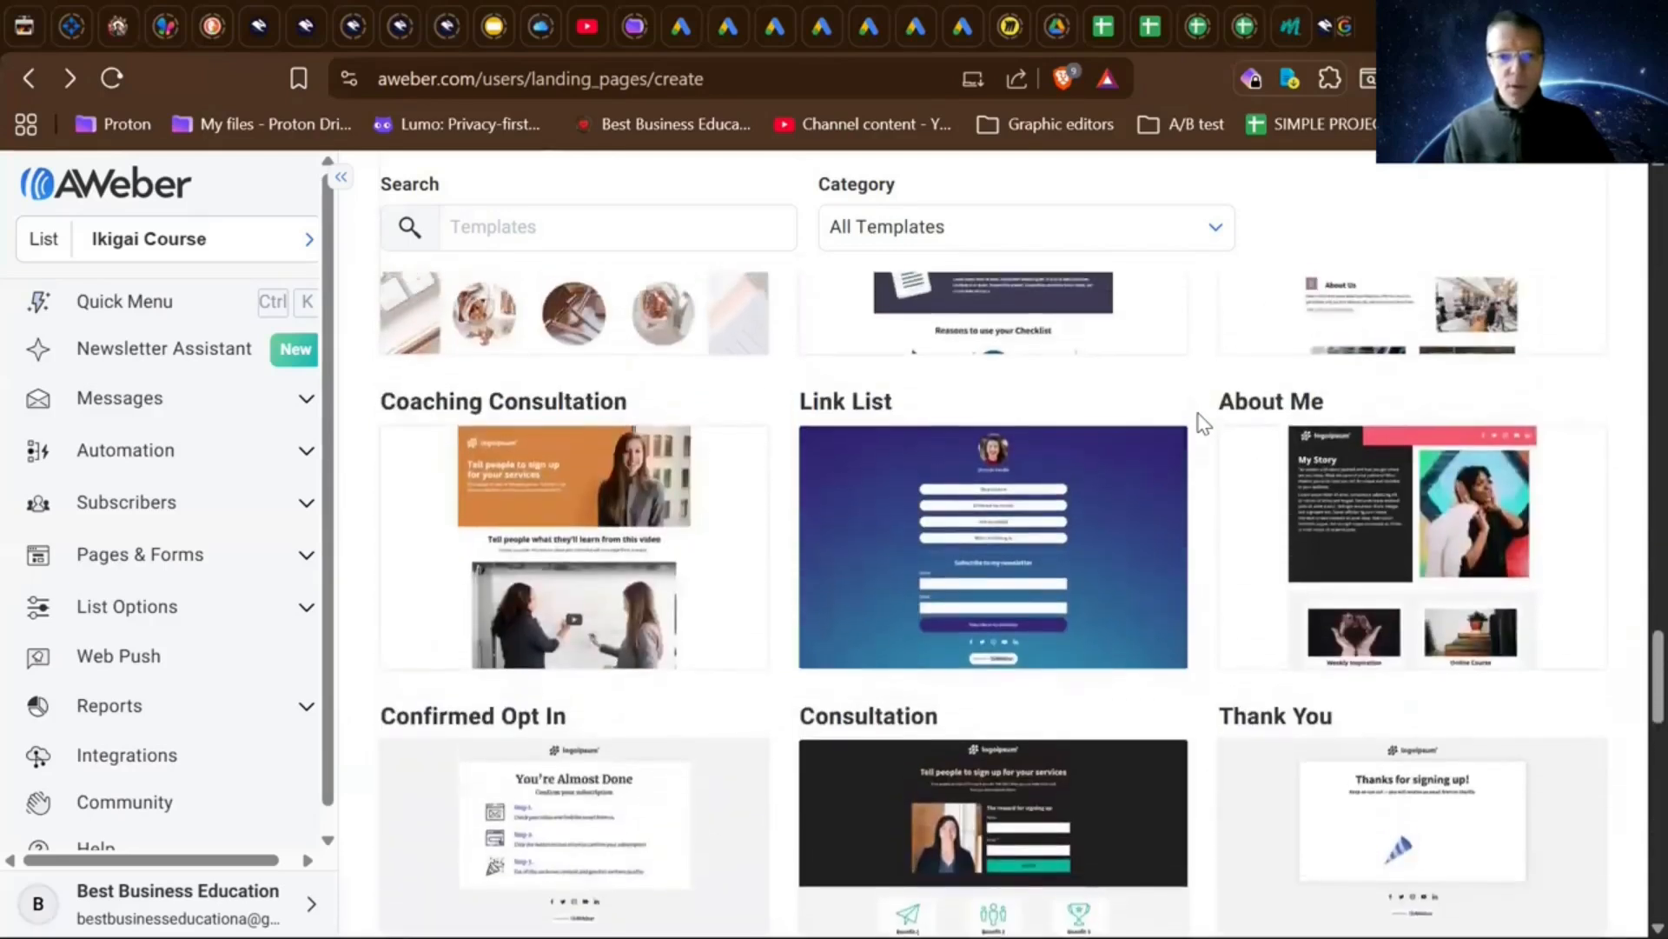
scroll(1203, 423, "up", 5)
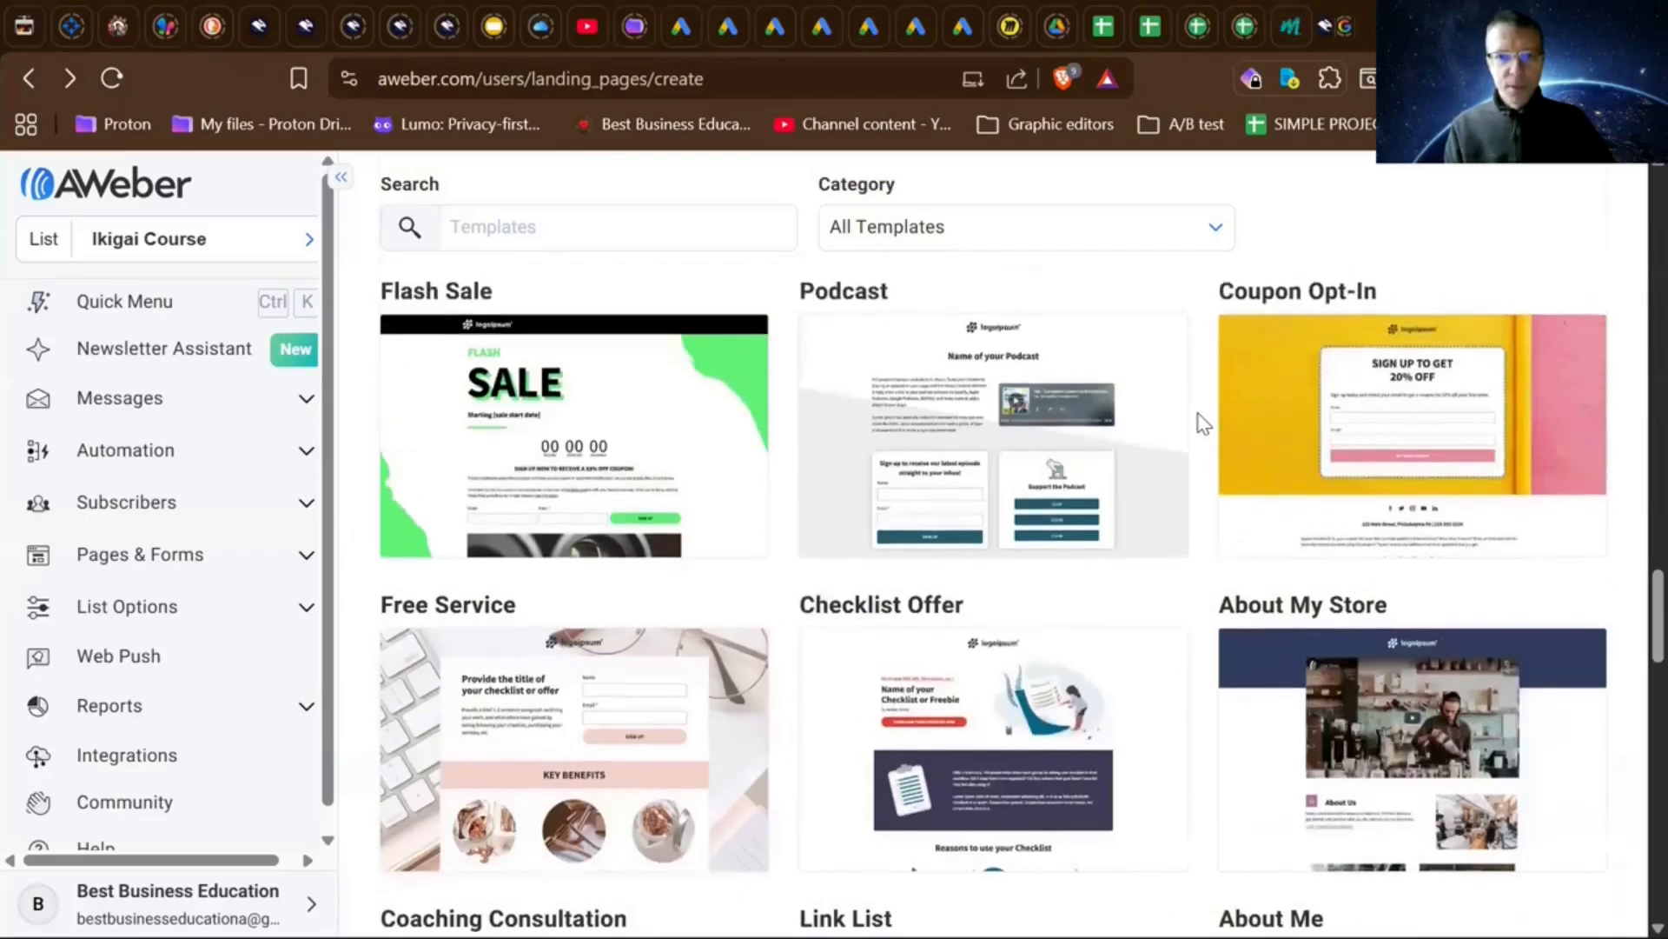
scroll(1202, 423, "up", 1)
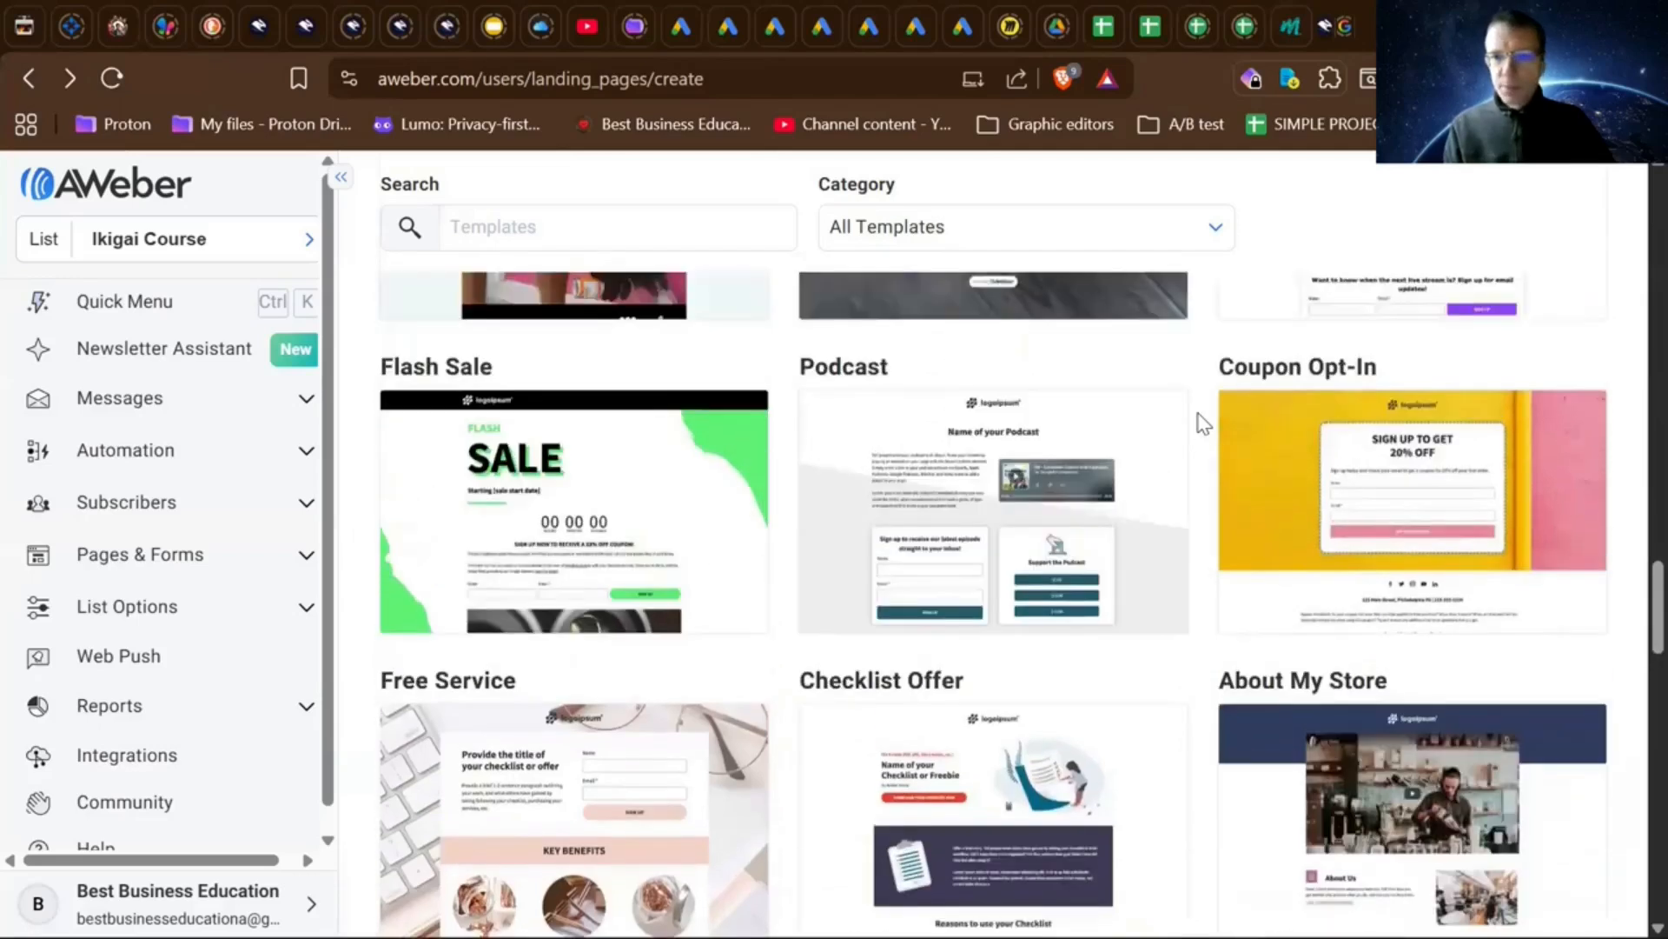
scroll(1203, 423, "up", 7)
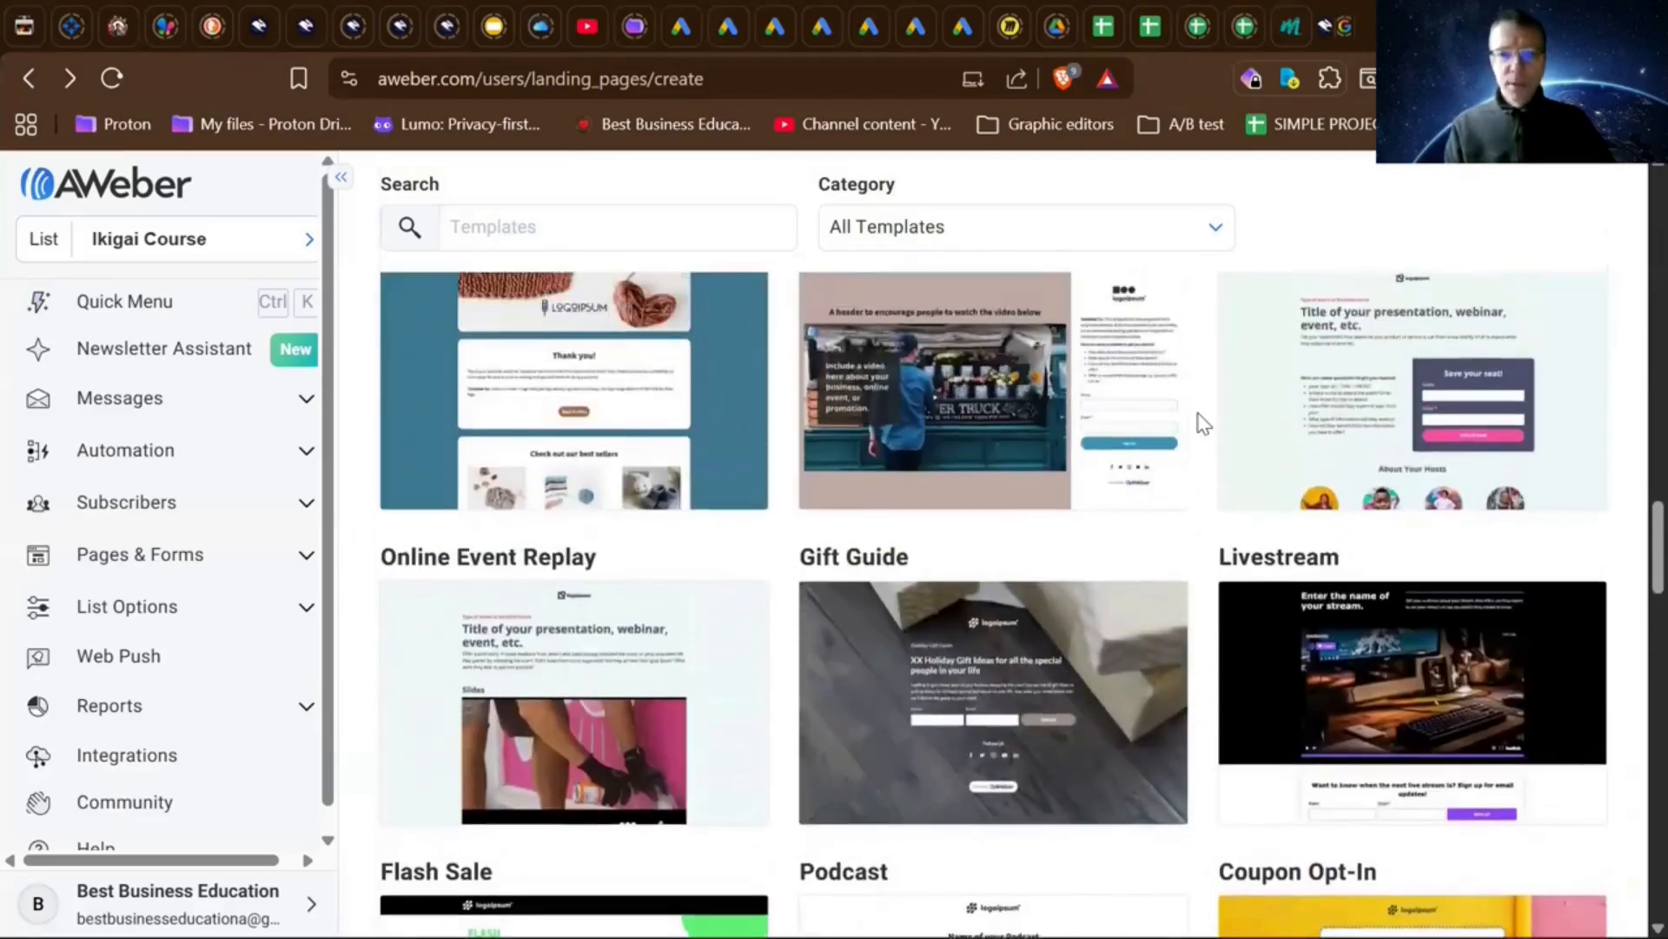
scroll(1203, 423, "up", 3)
scroll(1203, 423, "up", 3)
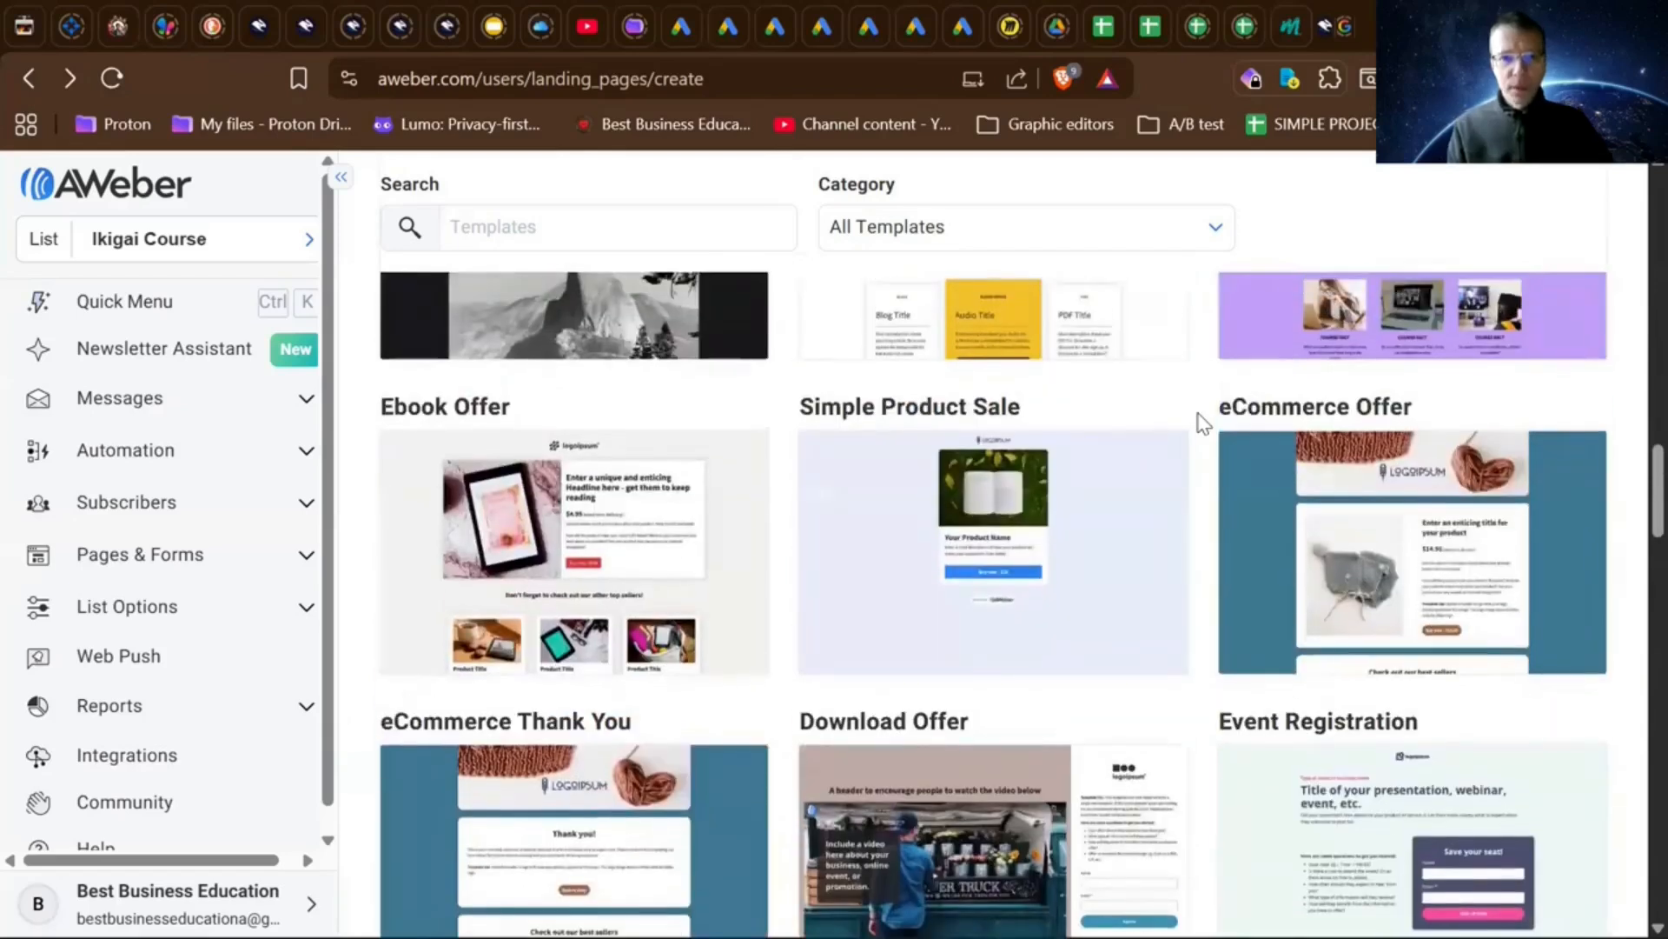
scroll(1203, 423, "up", 2)
scroll(1203, 424, "up", 3)
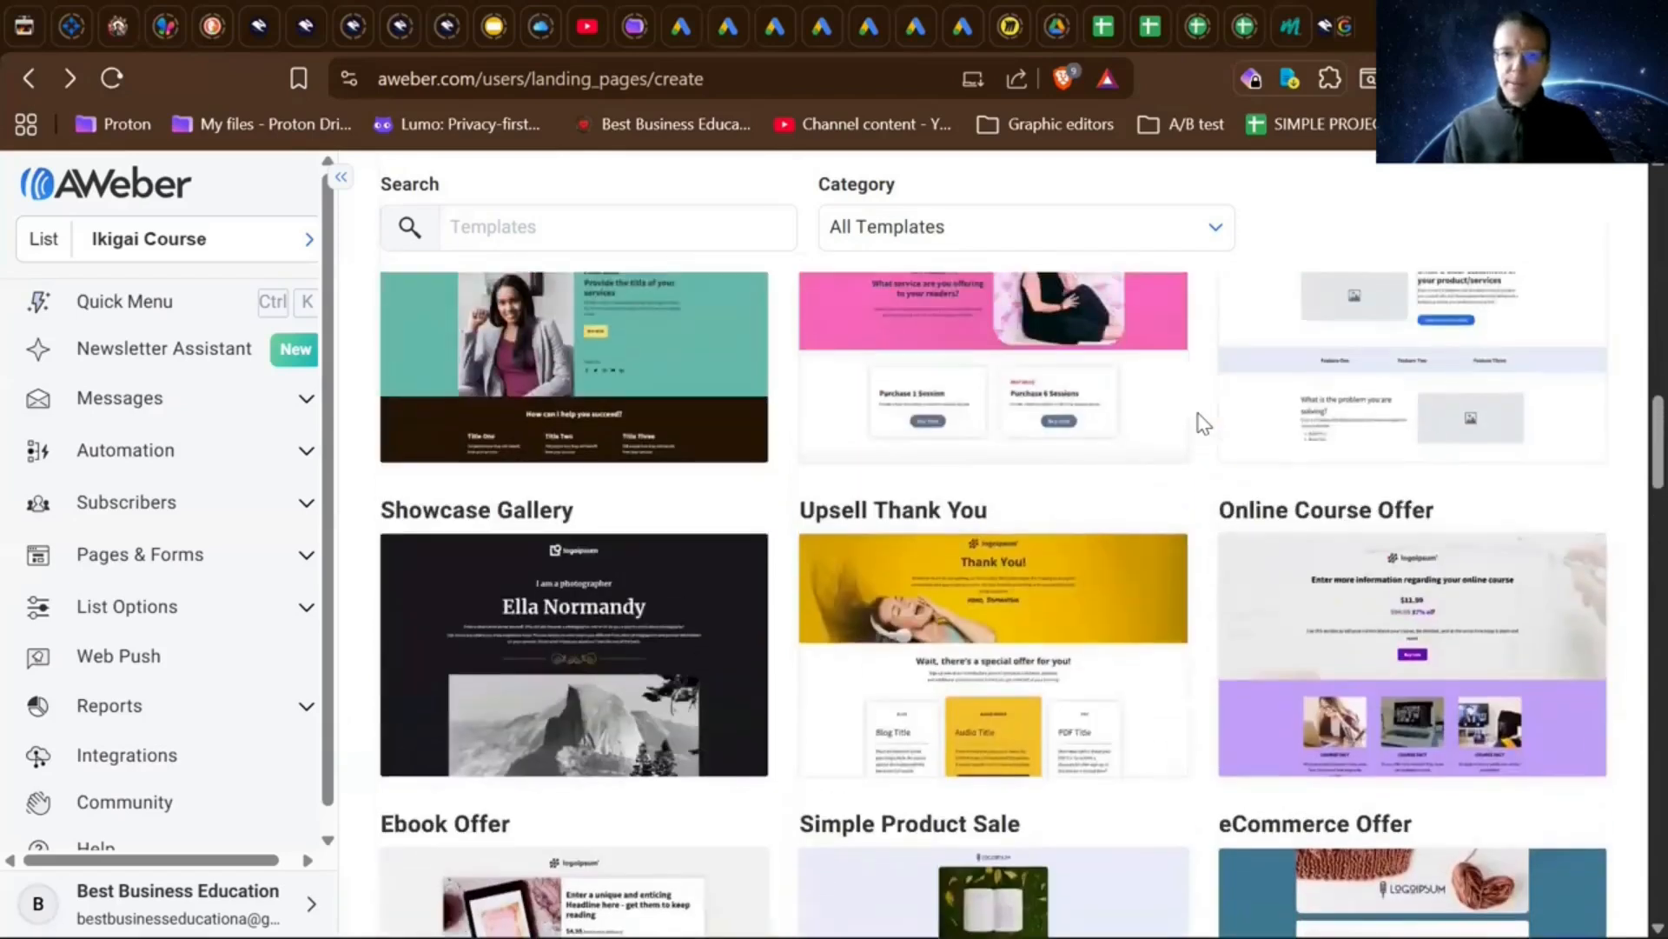
- Look over the coaching, business card and crowdfunding templates, and examine Payment Plan, Subscription Service and Recurring Payment Plans
scroll(1203, 423, "up", 2)
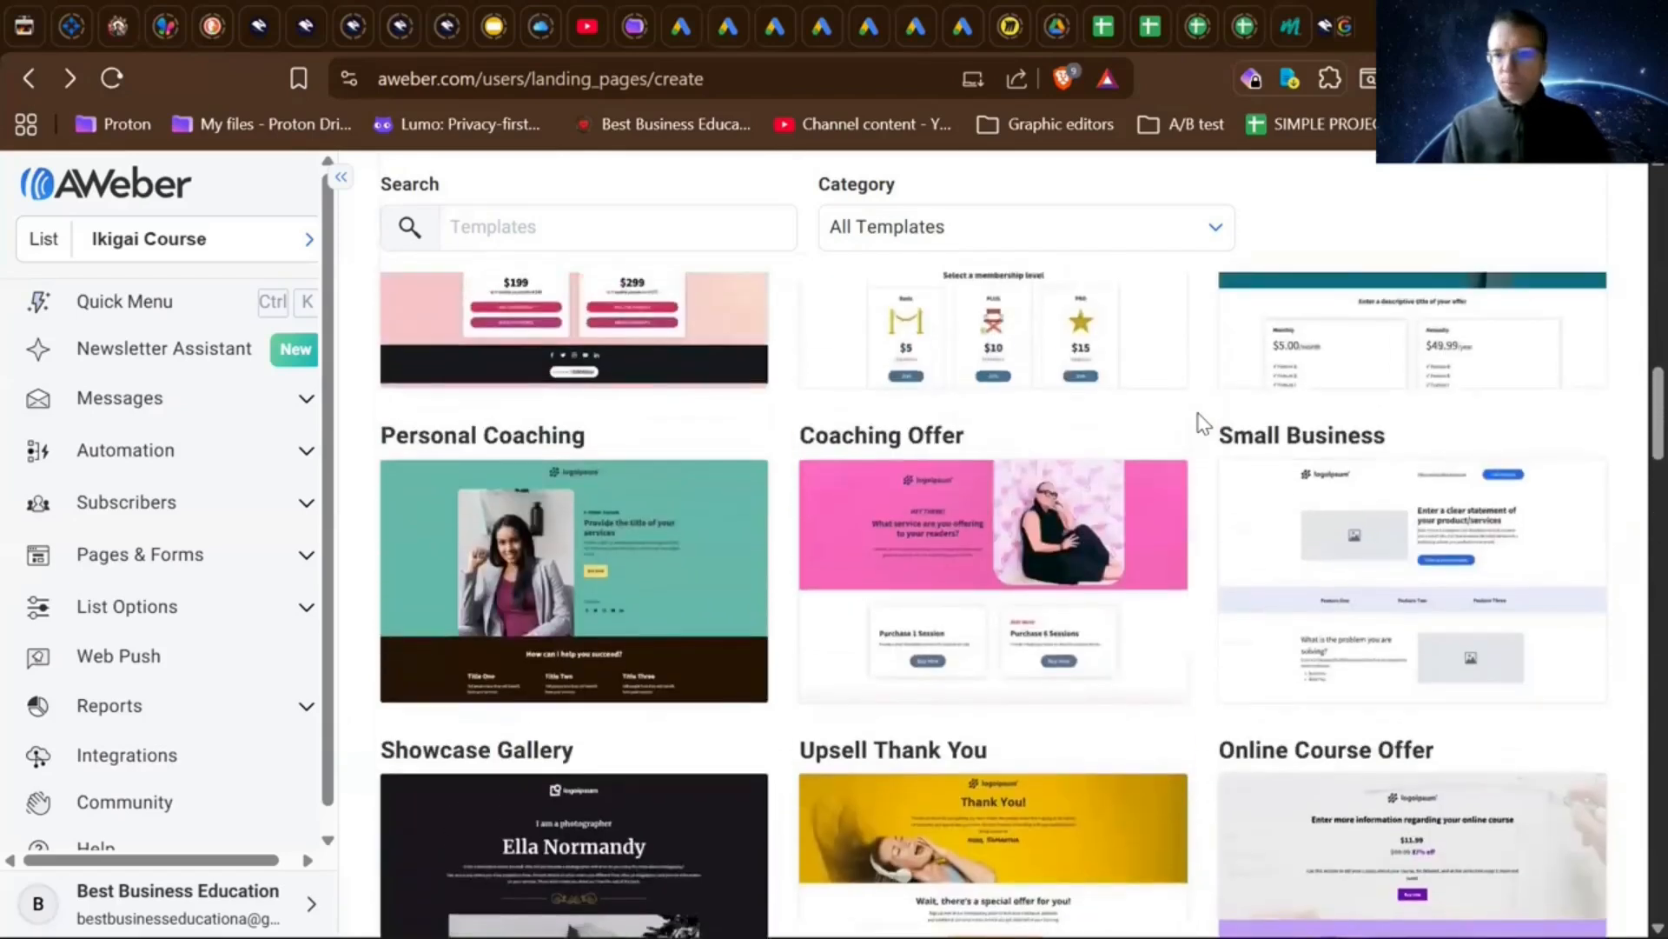
scroll(1202, 423, "up", 2)
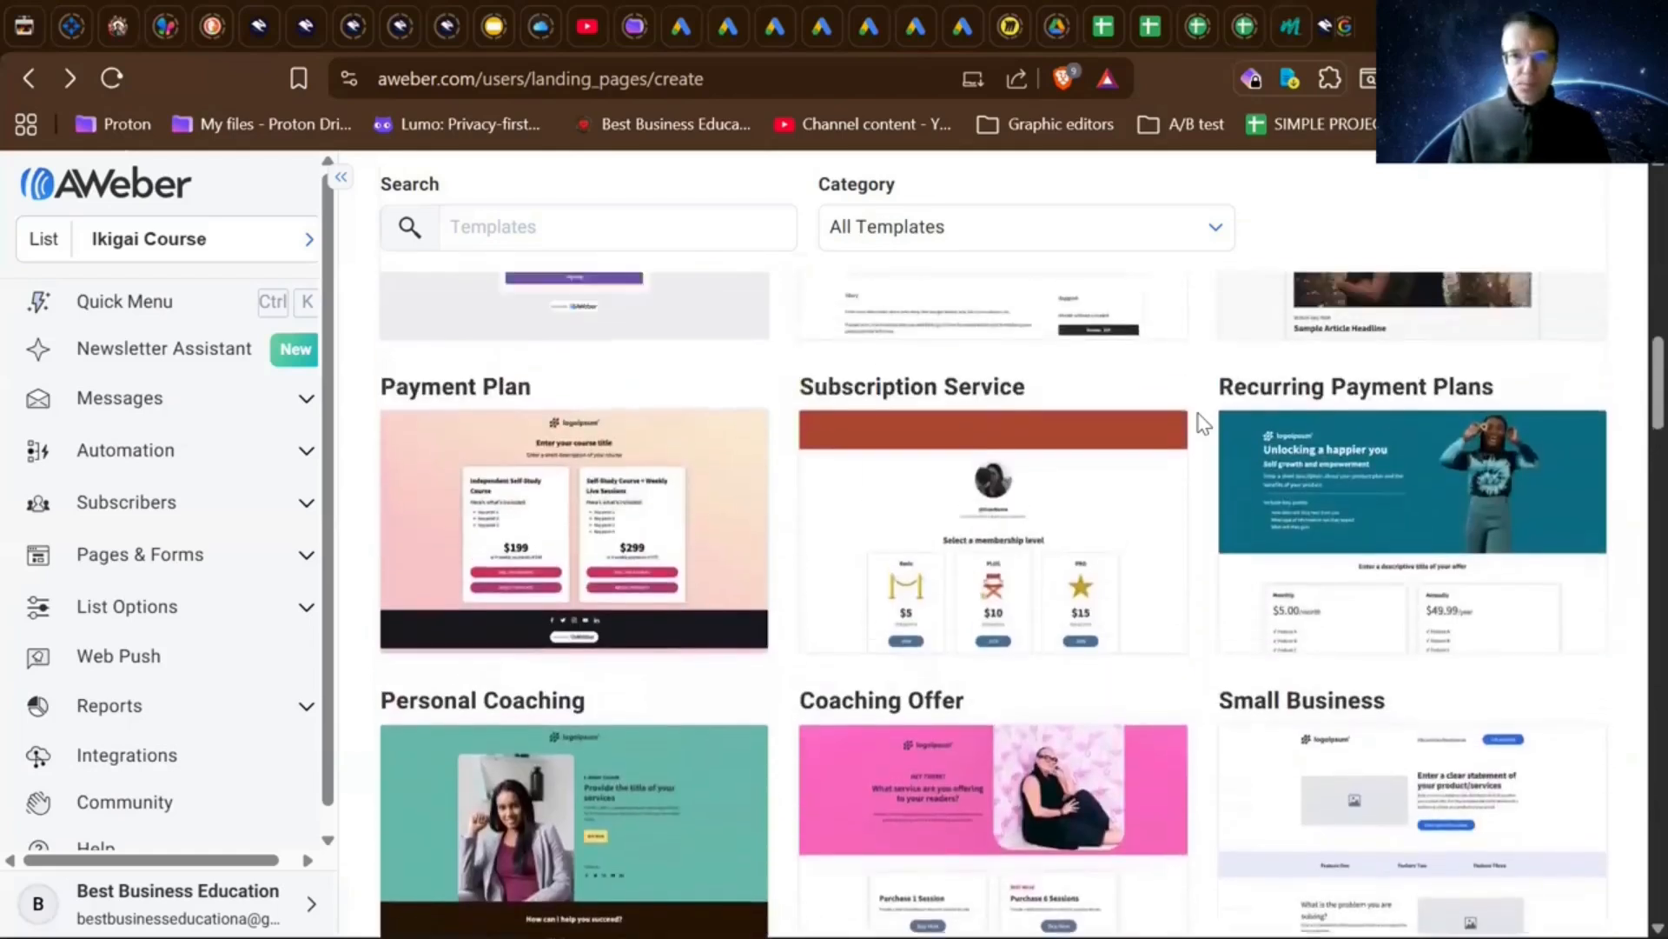
scroll(1202, 423, "up", 2)
scroll(1202, 424, "up", 1)
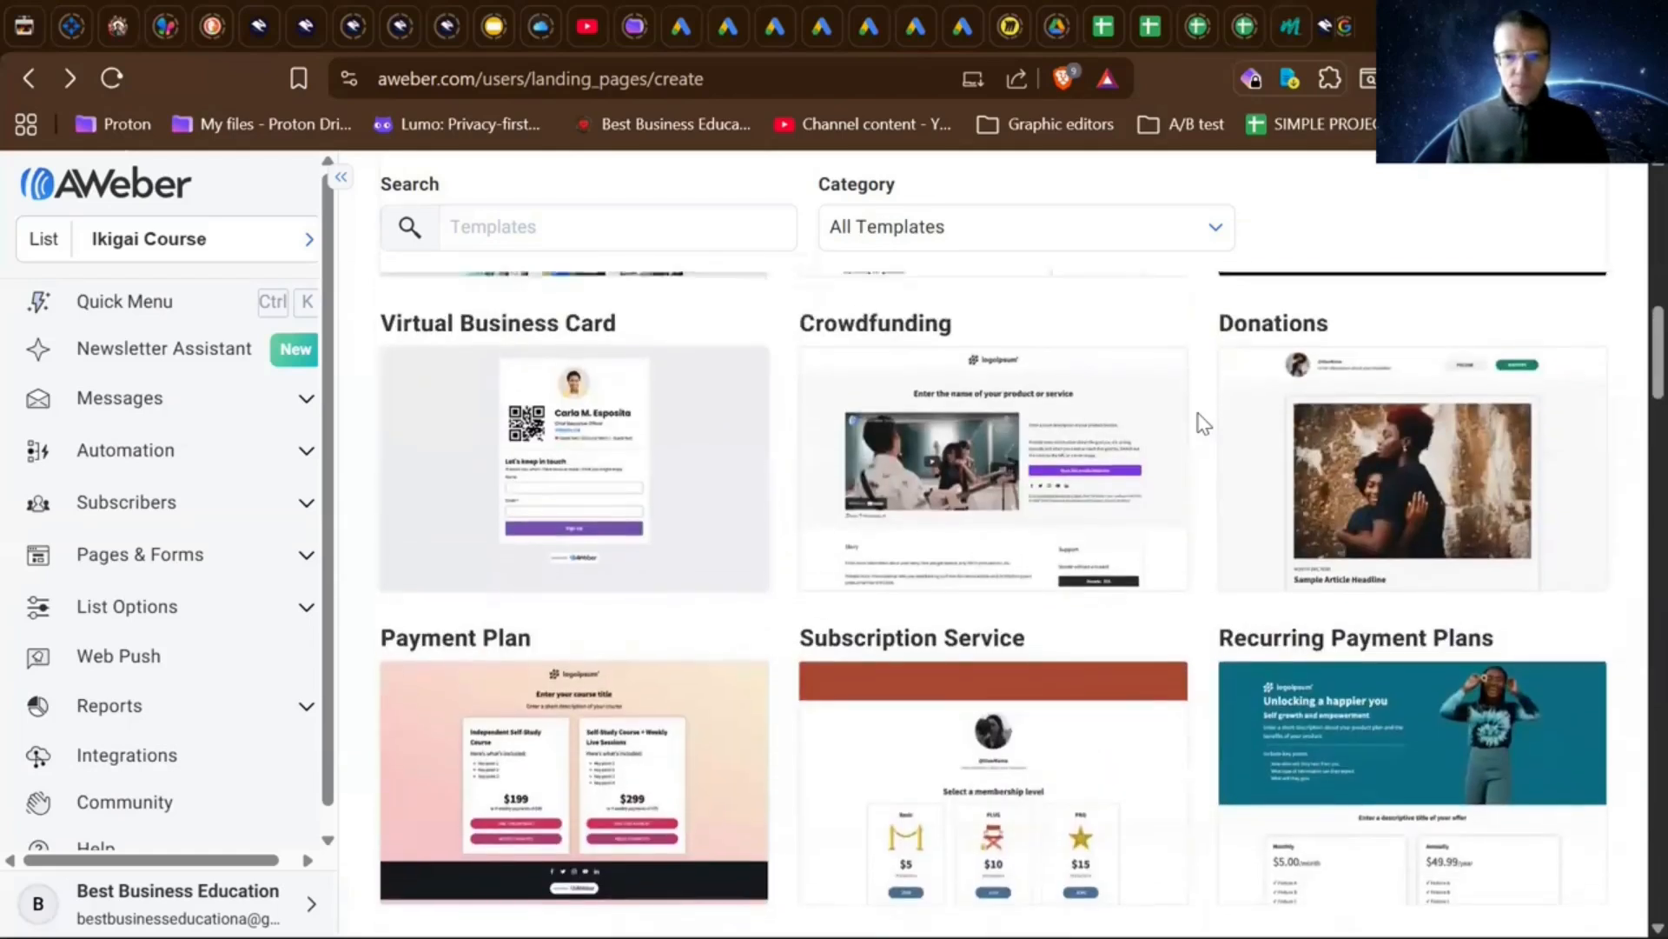
scroll(1203, 424, "down", 1)
mouse_move(998, 717)
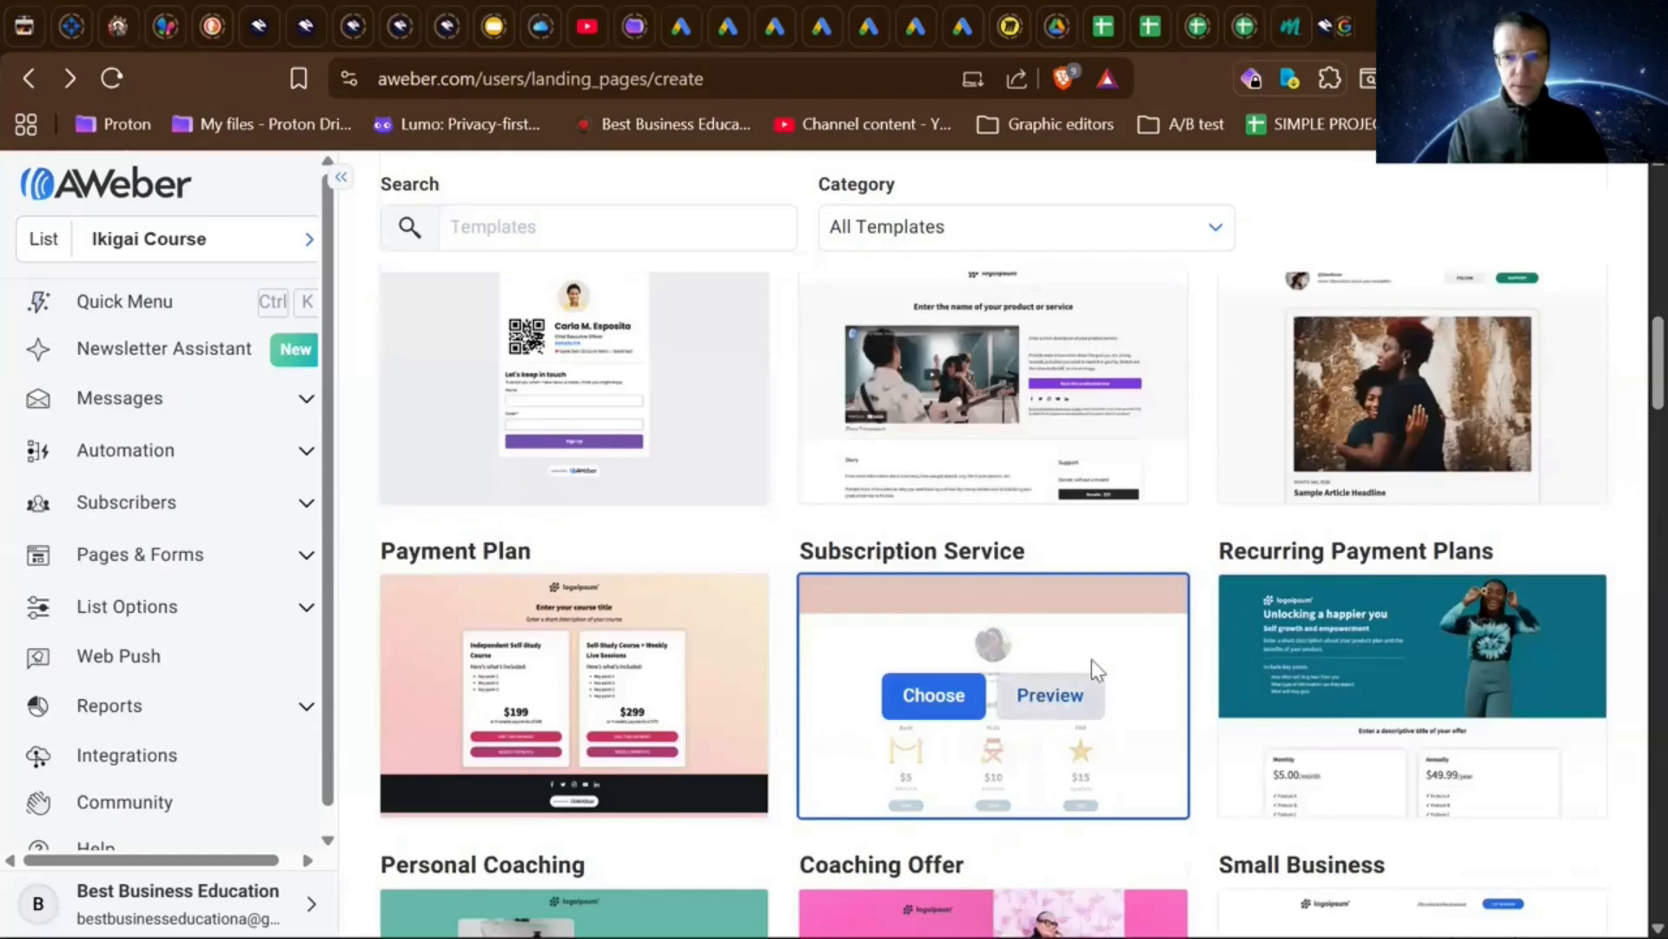
scroll(1201, 529, "down", 2)
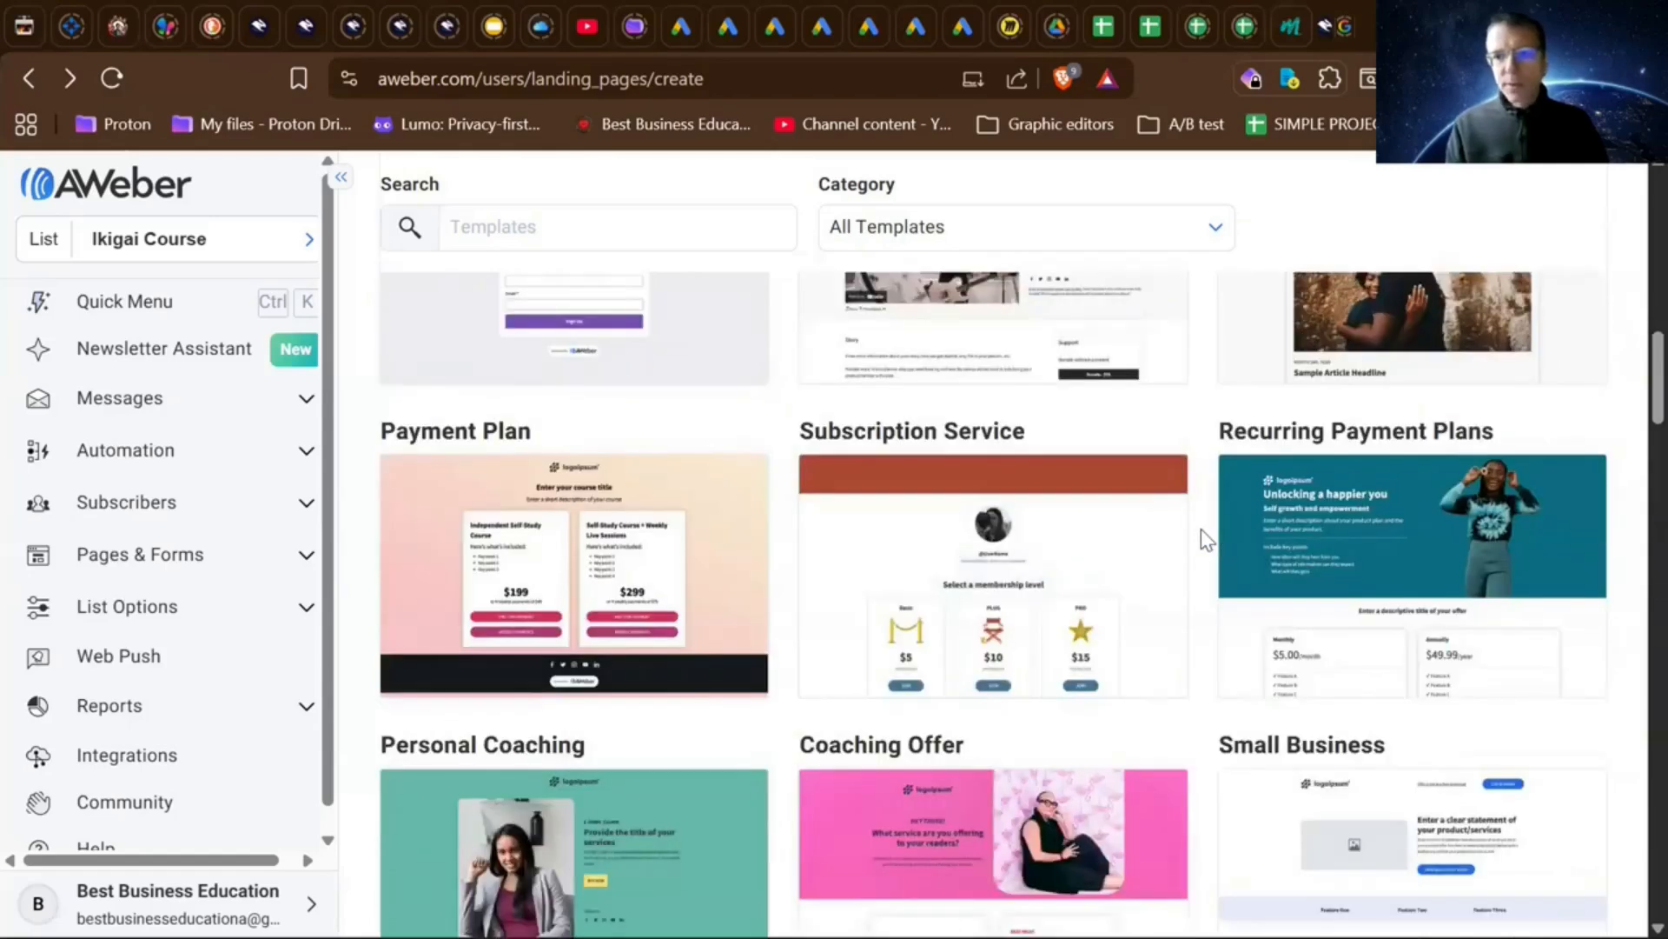
- Find the Payment Plan template in the gallery, open its preview and look through the page down to the footer
scroll(1201, 528, "down", 1)
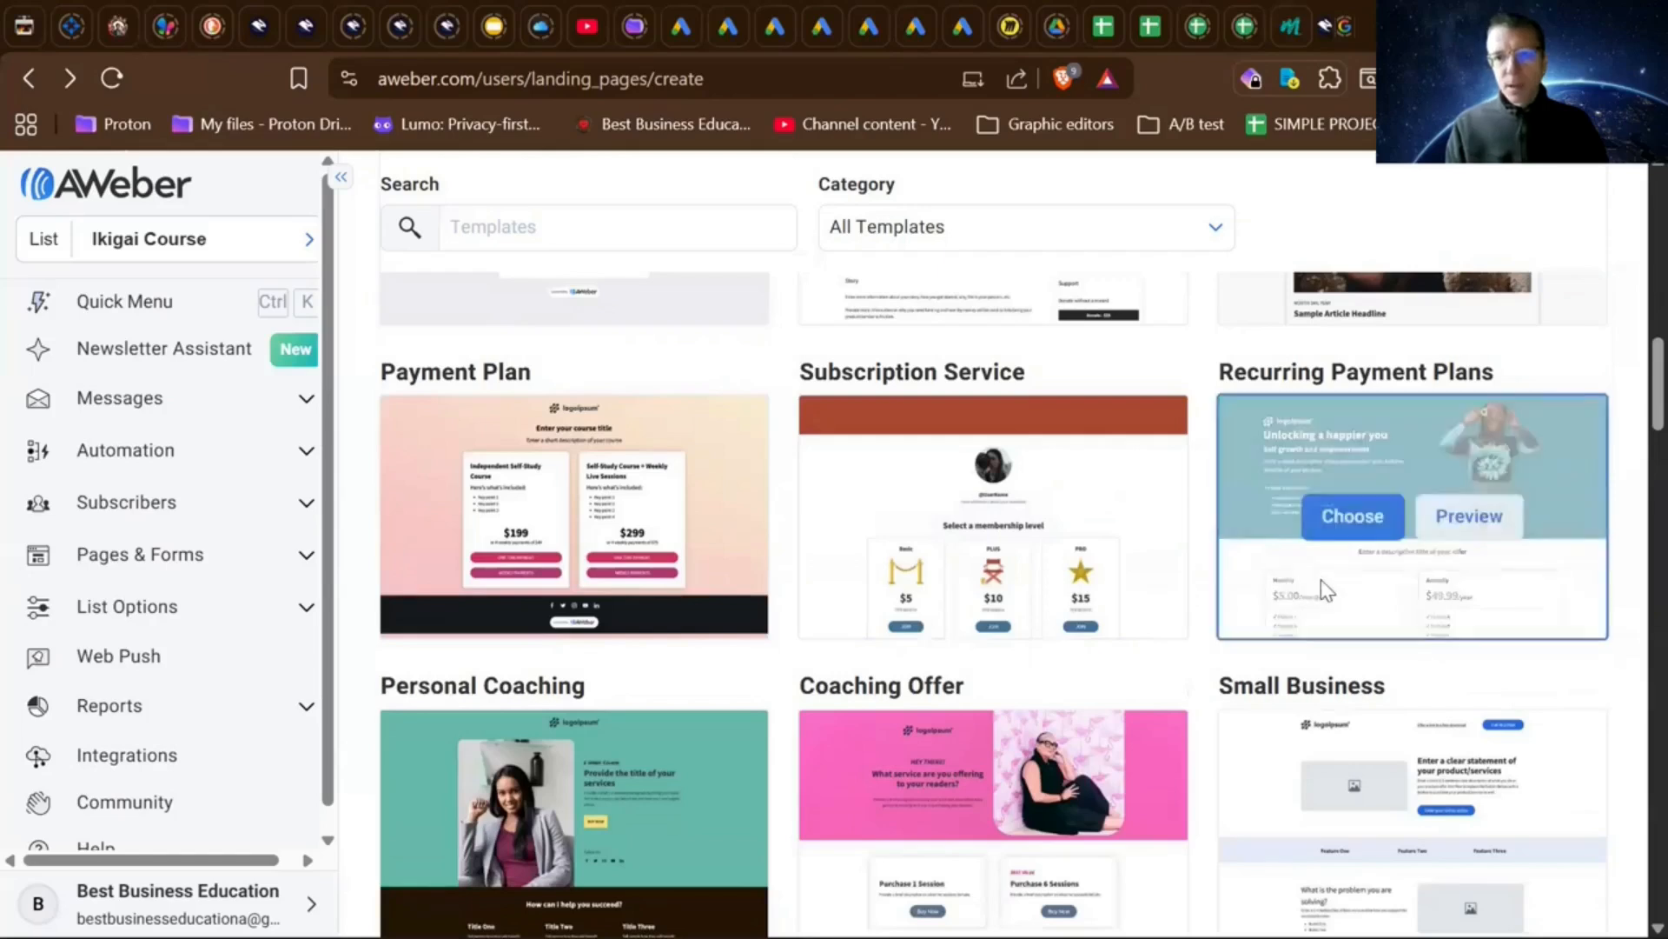
scroll(1201, 528, "down", 2)
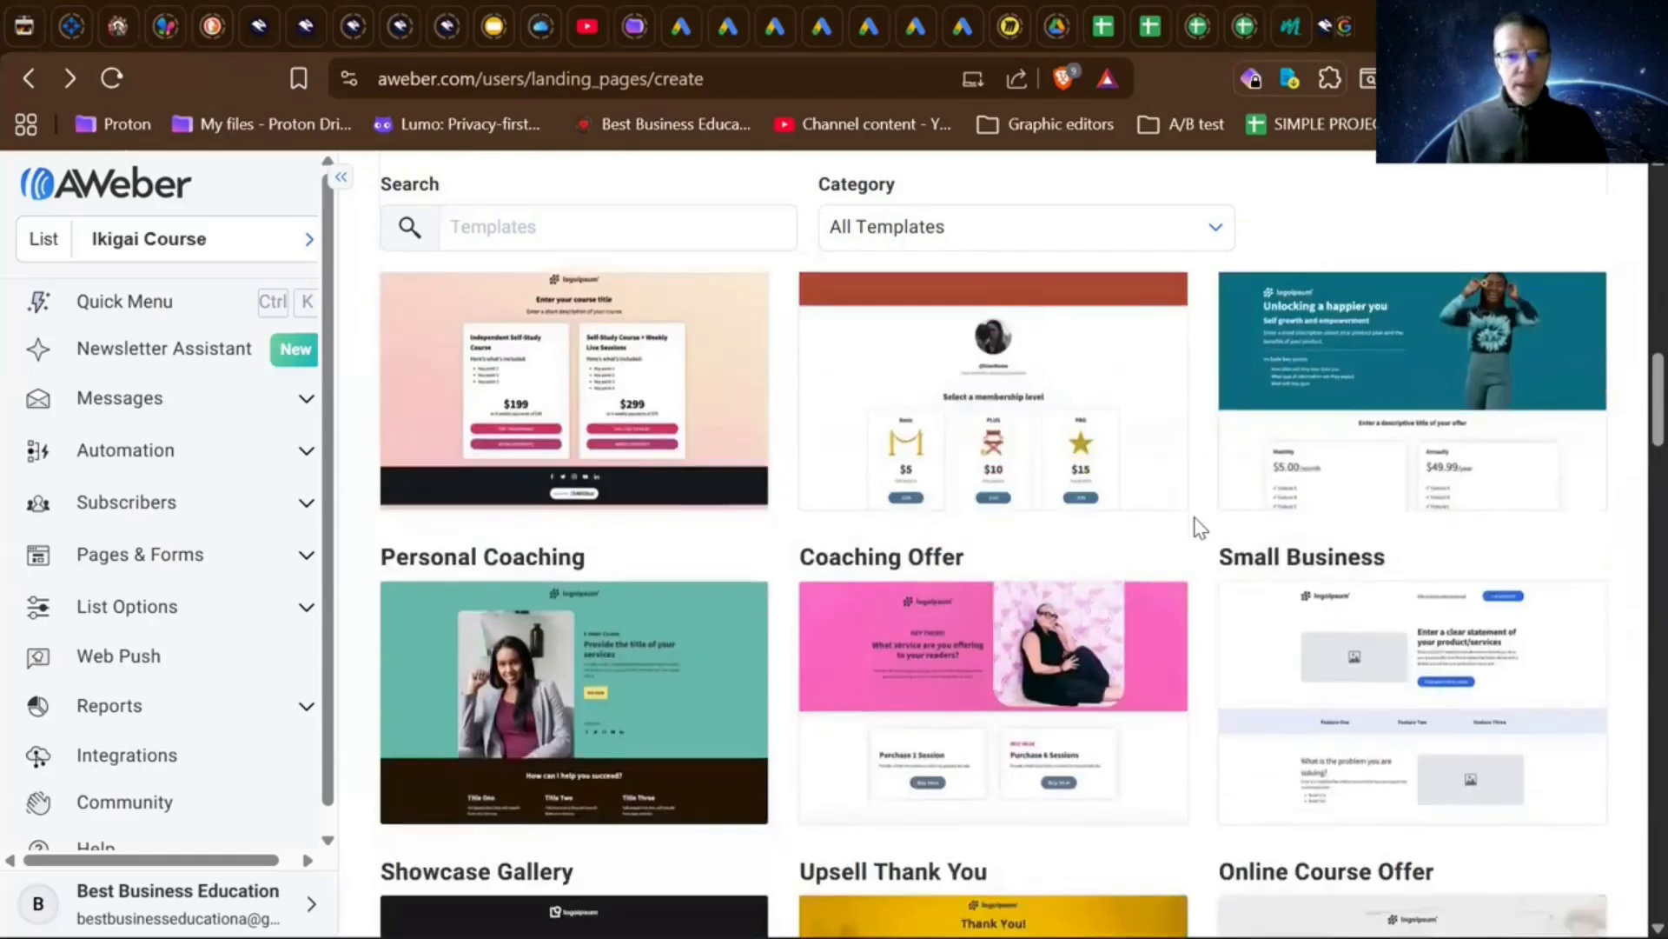
scroll(1201, 528, "up", 3)
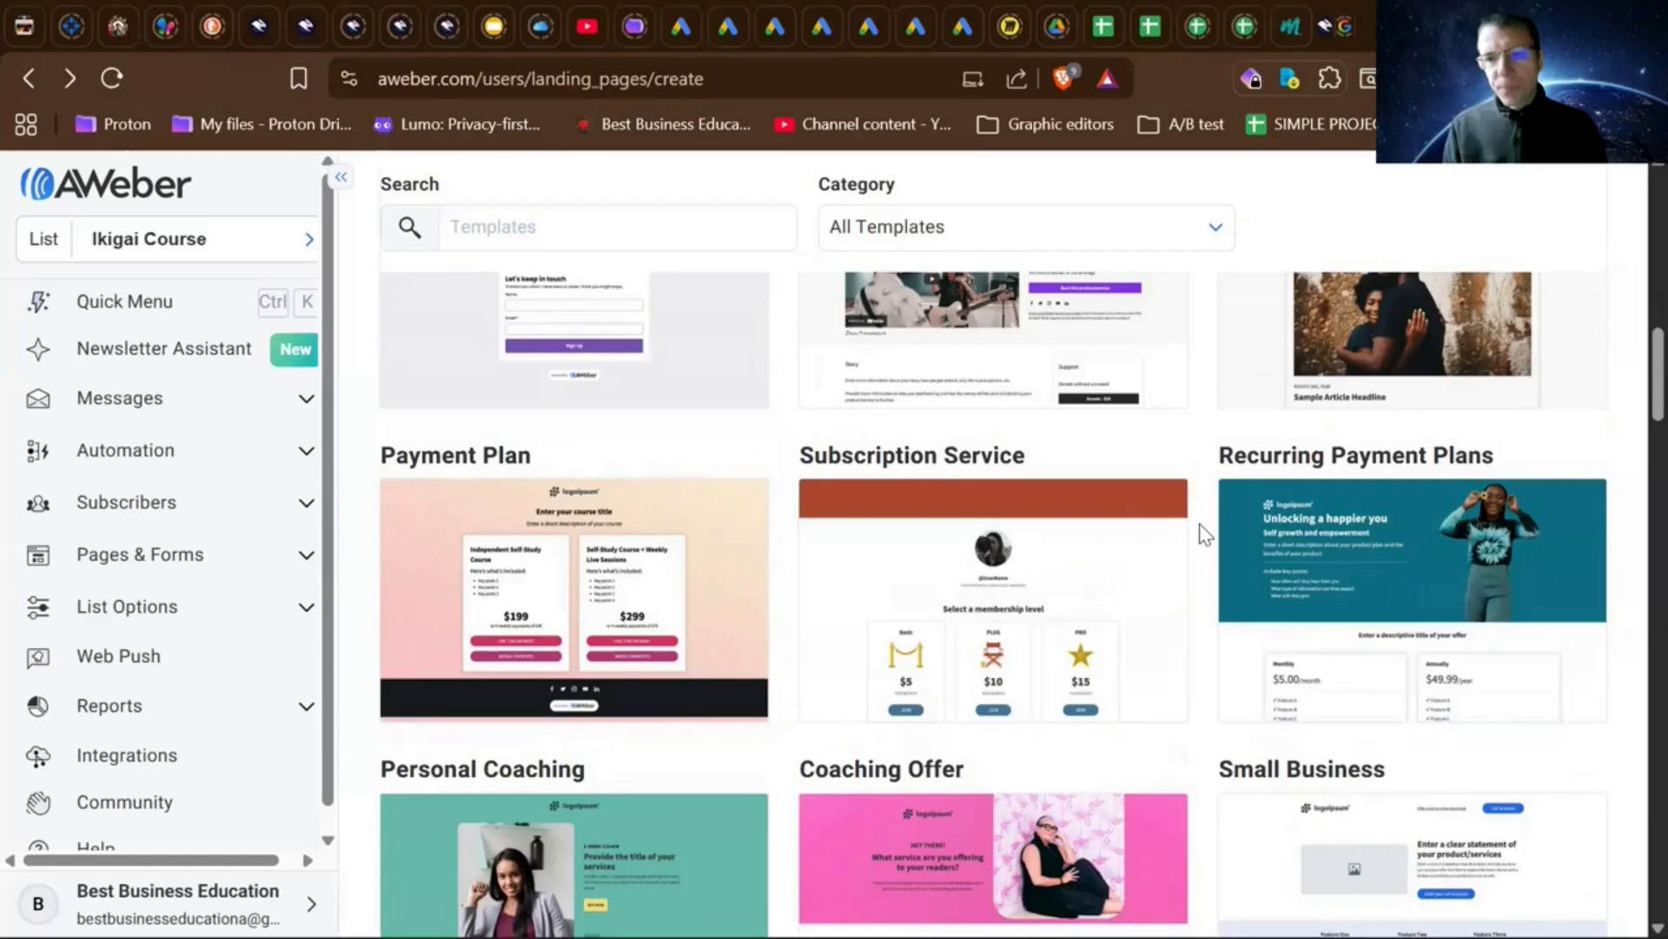
scroll(1260, 561, "up", 2)
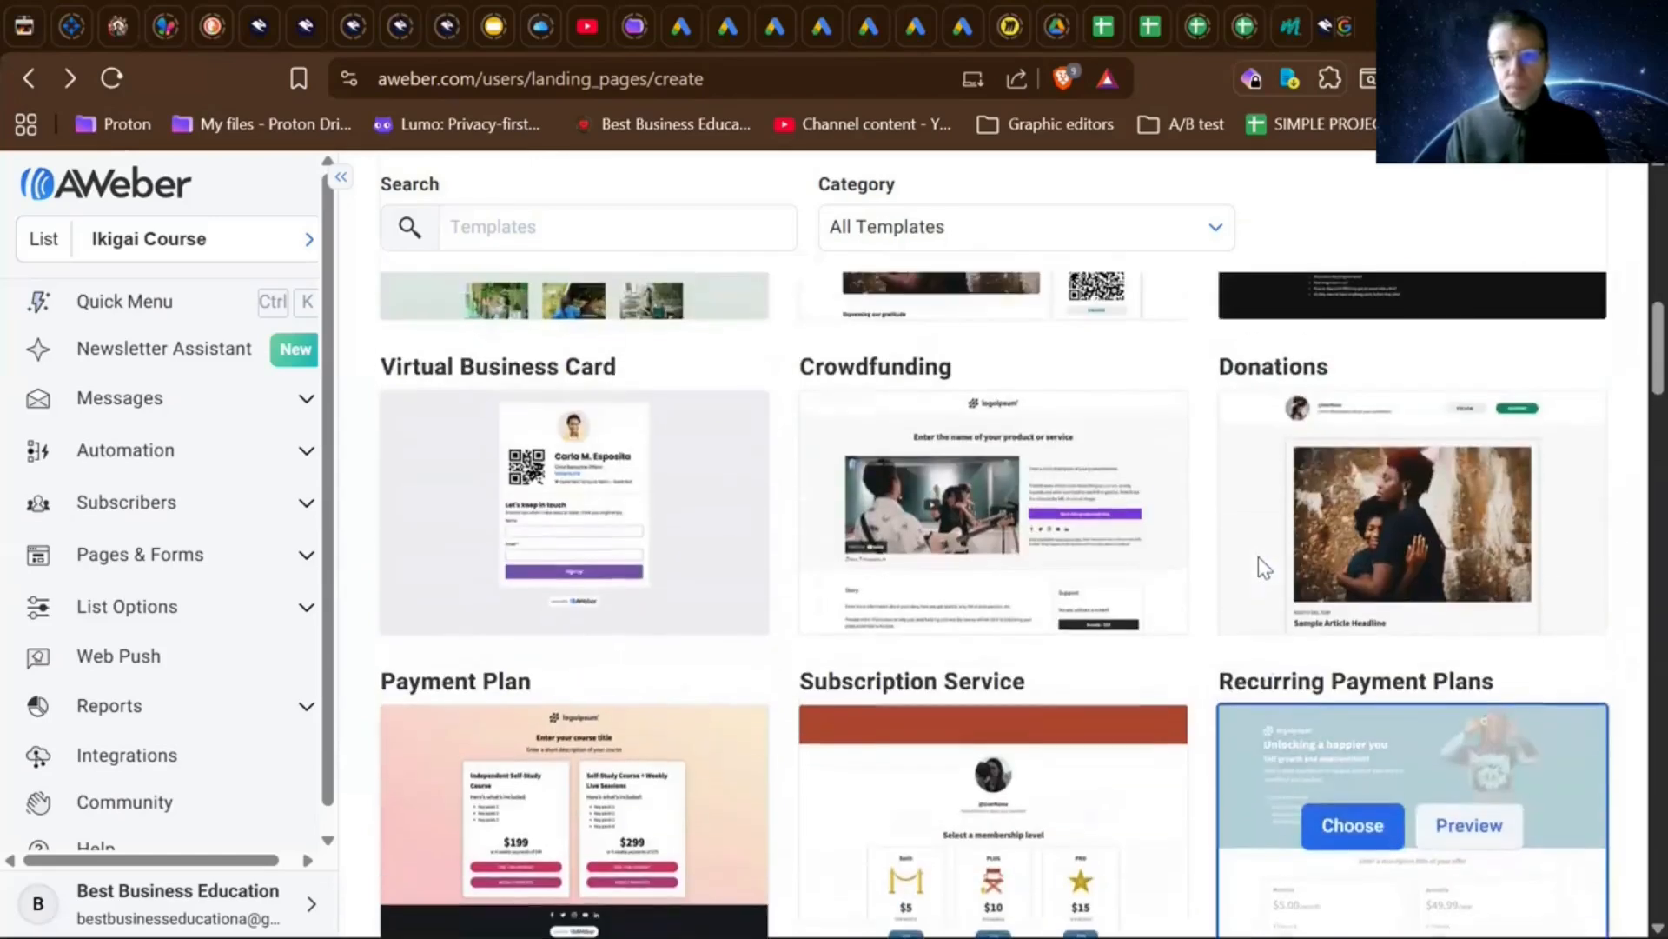
scroll(1258, 556, "down", 2)
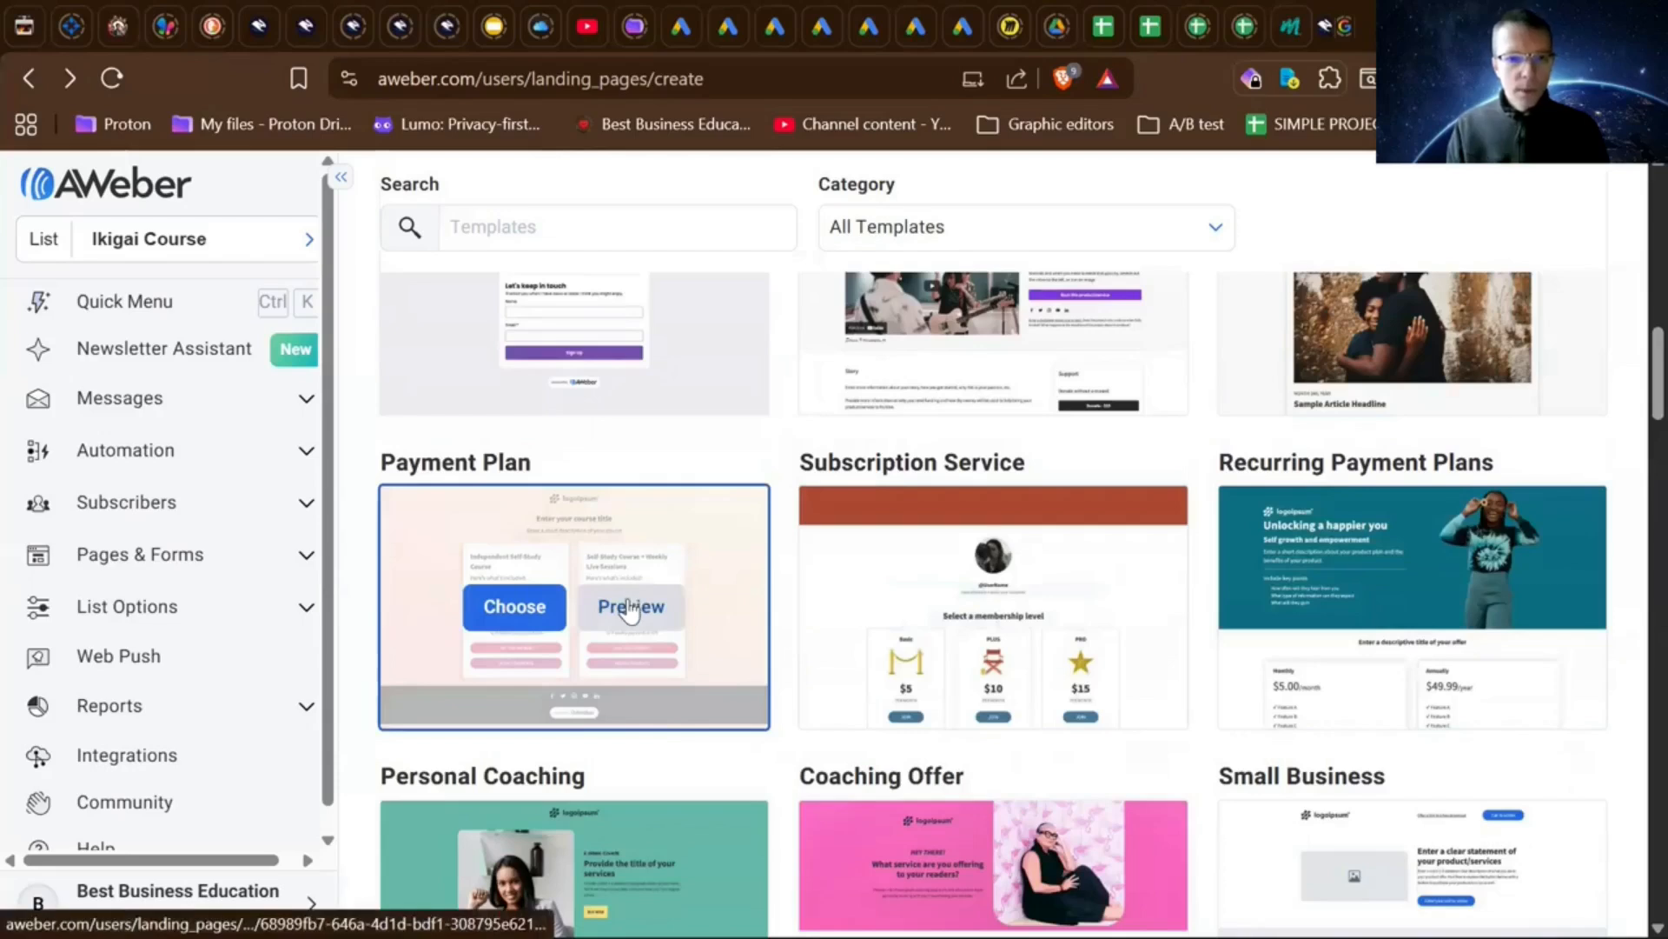
left_click(627, 598)
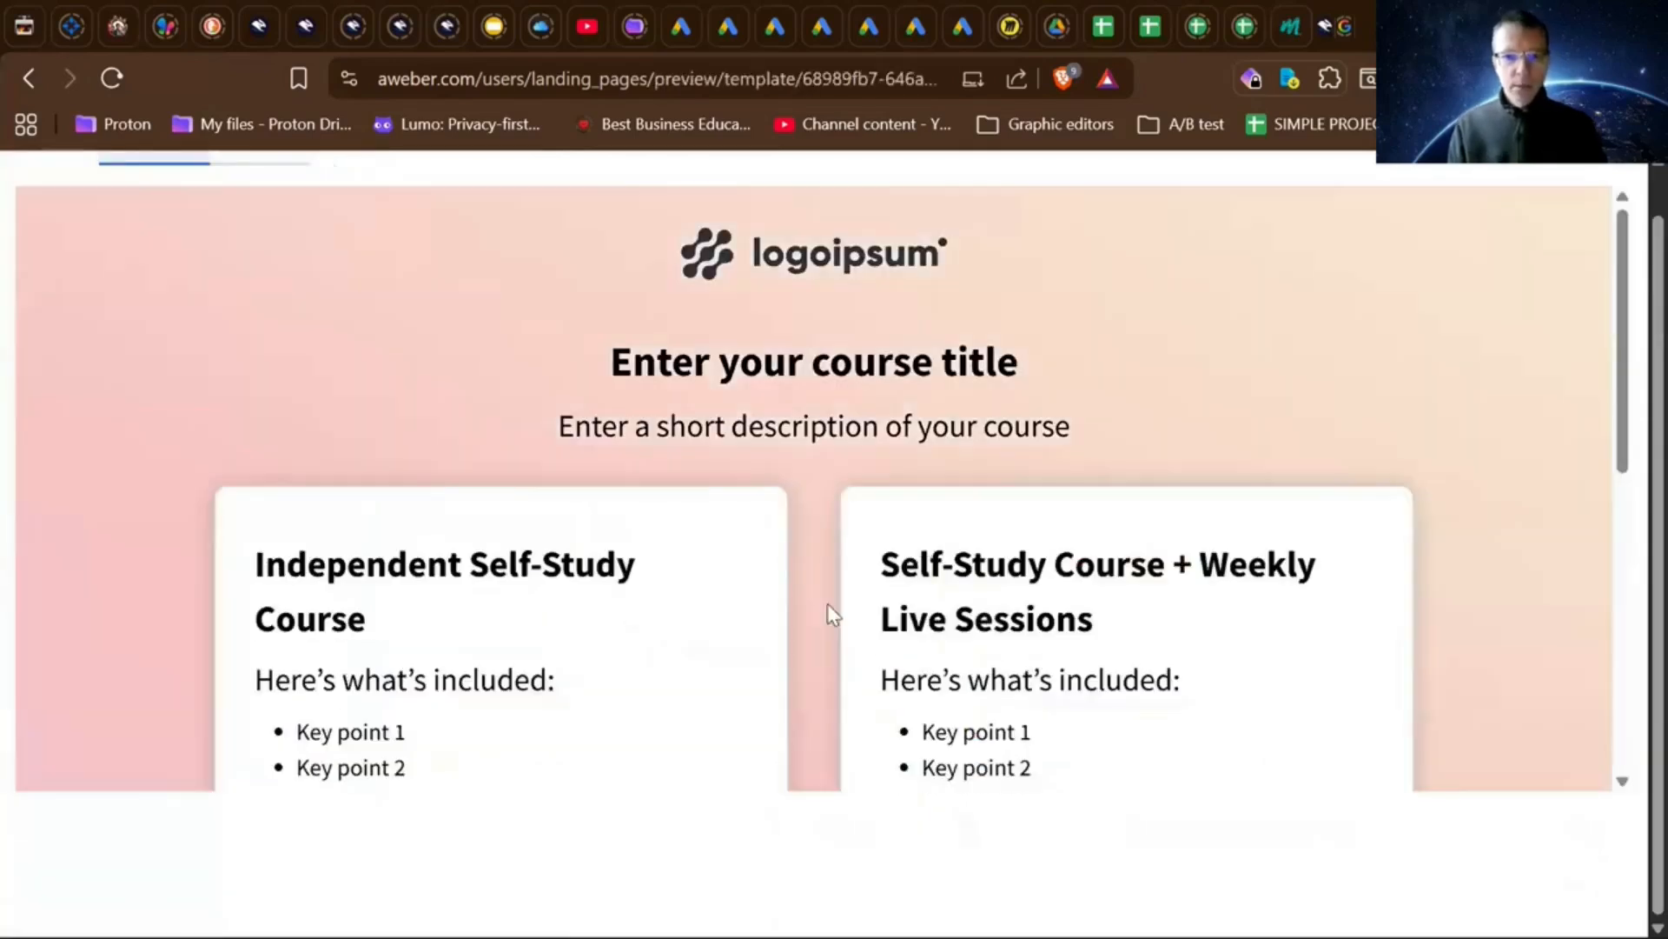
scroll(828, 603, "down", 6)
scroll(828, 603, "down", 2)
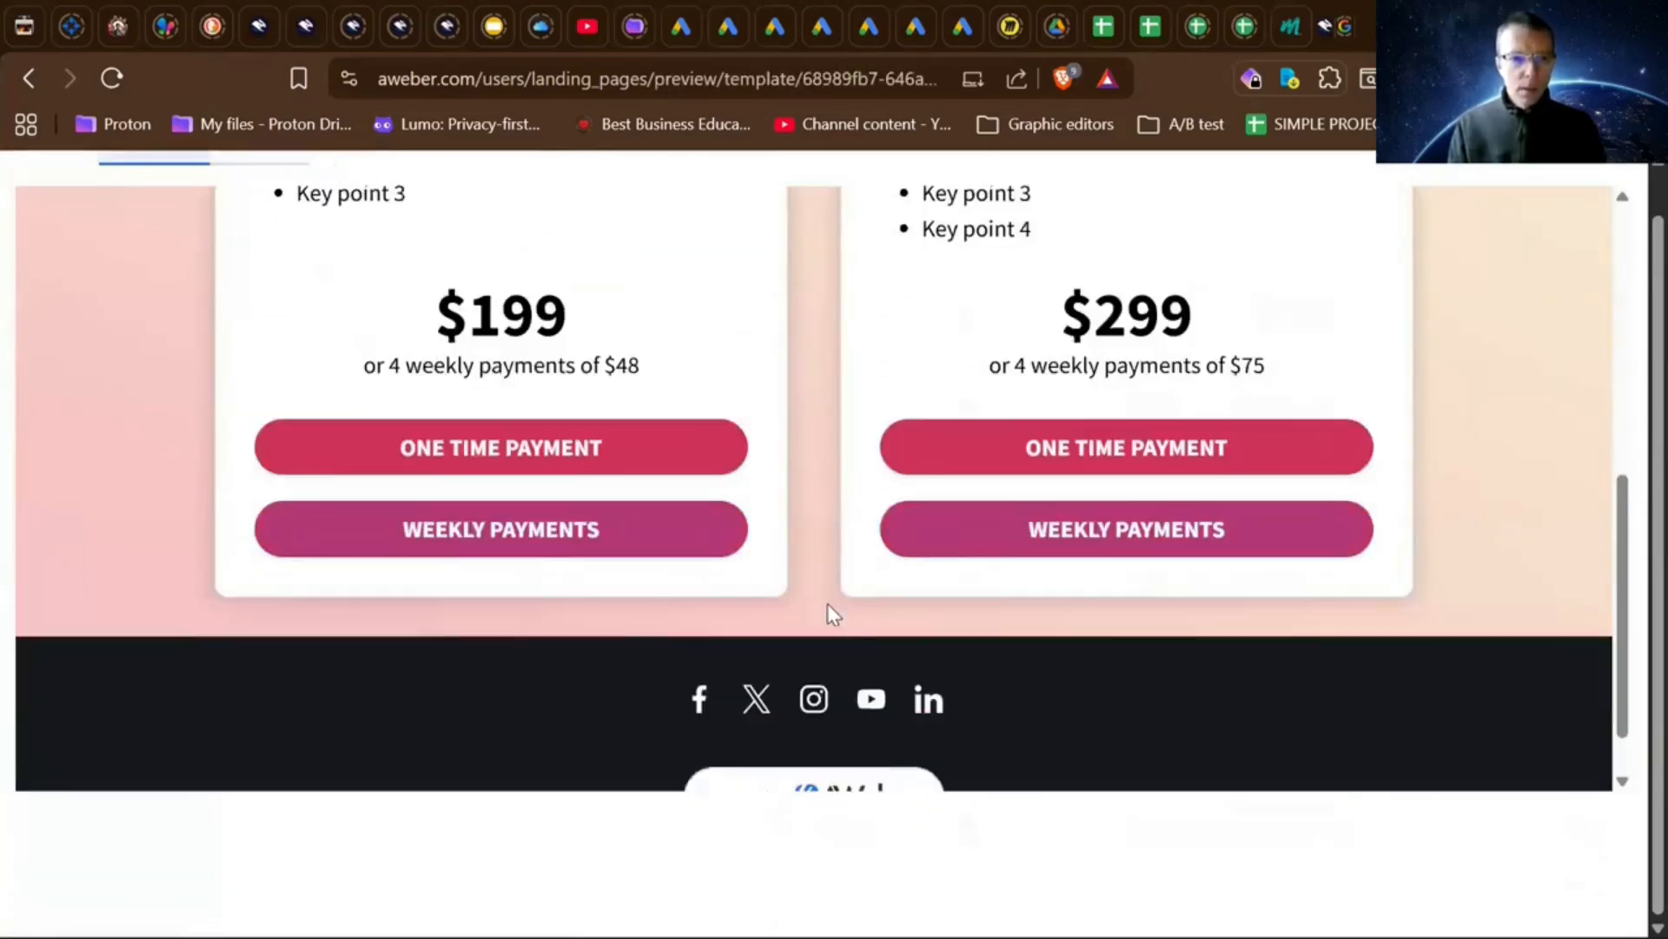
- Review the course title, key points and pricing cards of the Payment Plan preview, and return to the template gallery
scroll(827, 603, "up", 8)
scroll(827, 603, "down", 2)
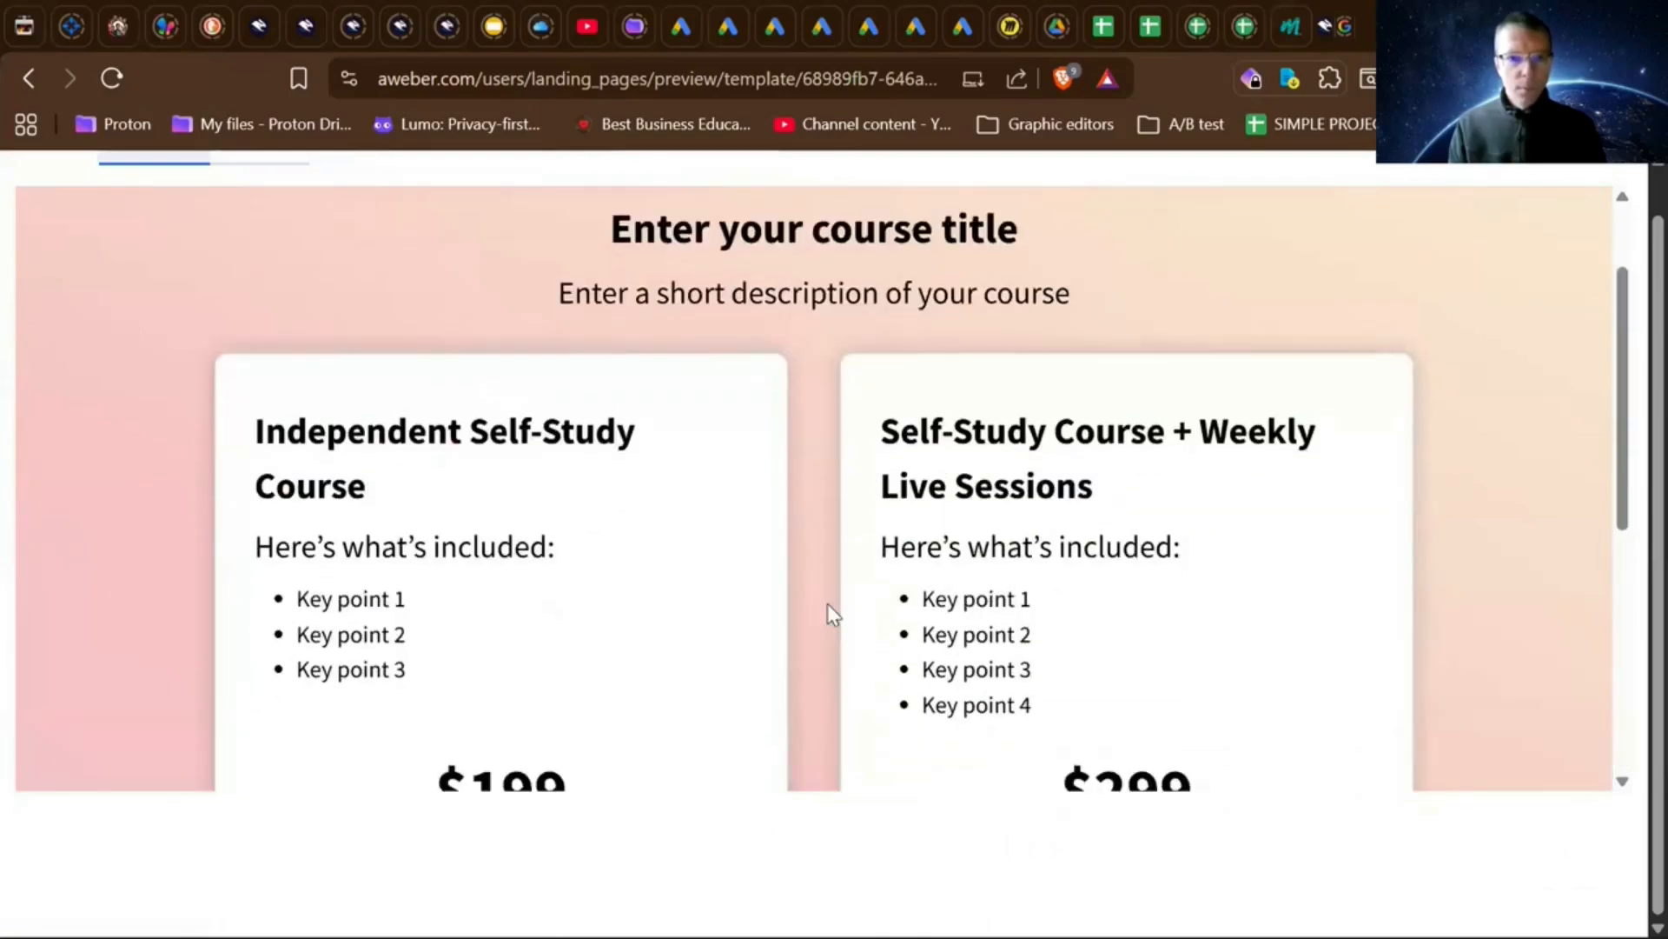
scroll(827, 603, "down", 1)
scroll(827, 603, "down", 1)
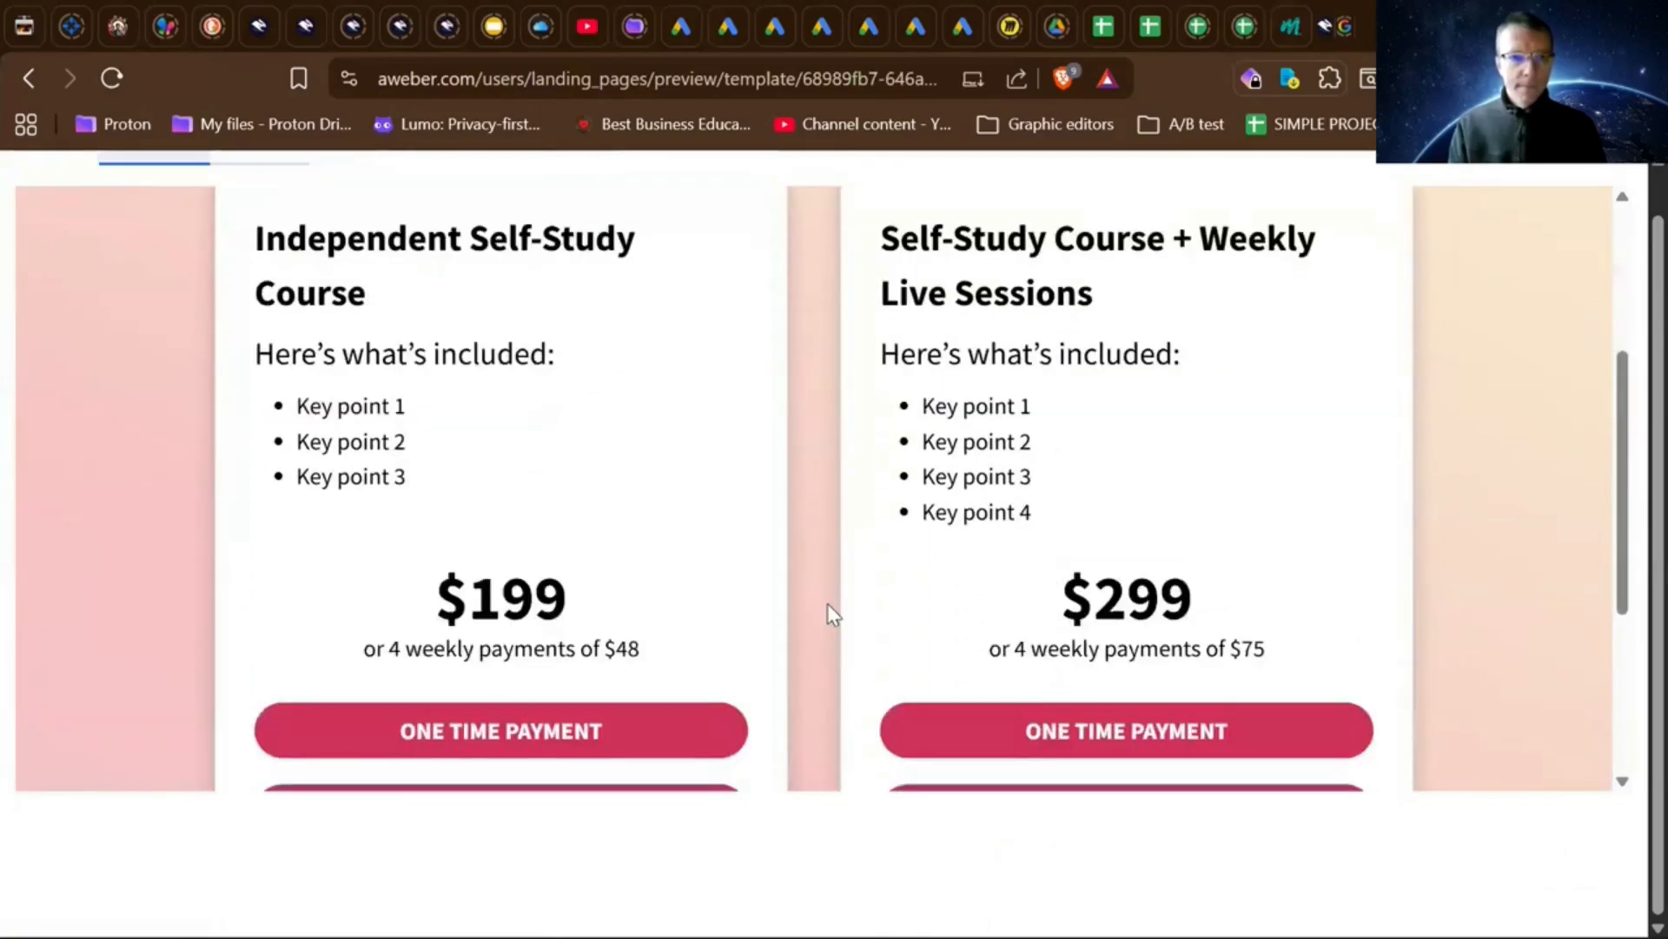
scroll(827, 604, "up", 4)
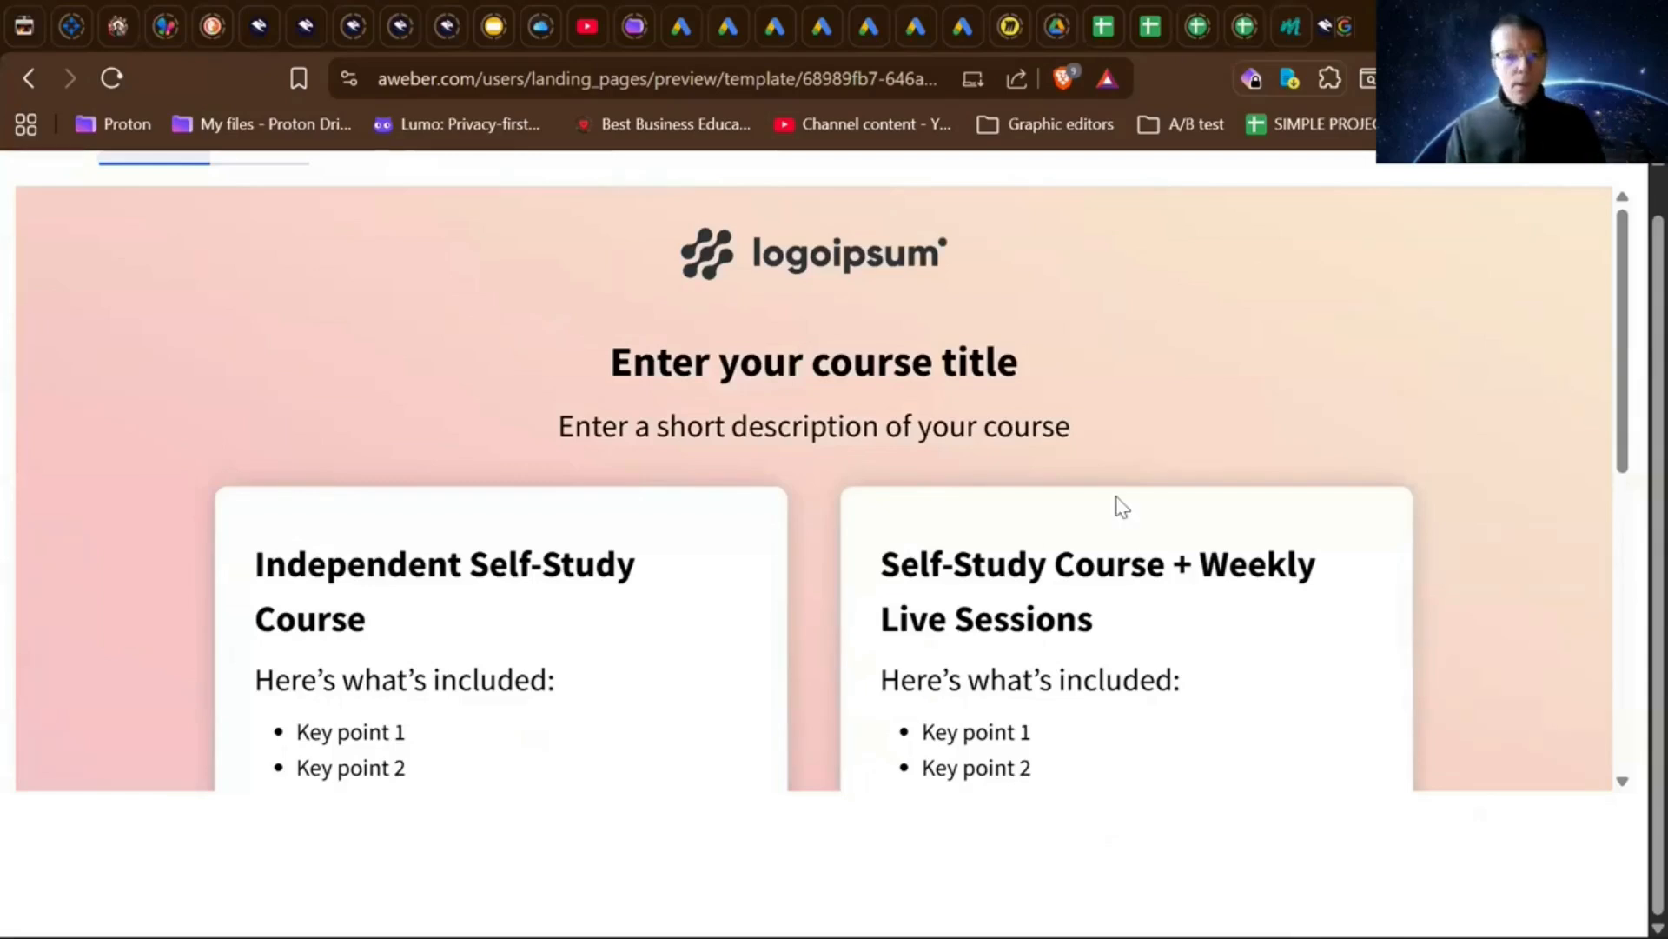
key("alt+Left")
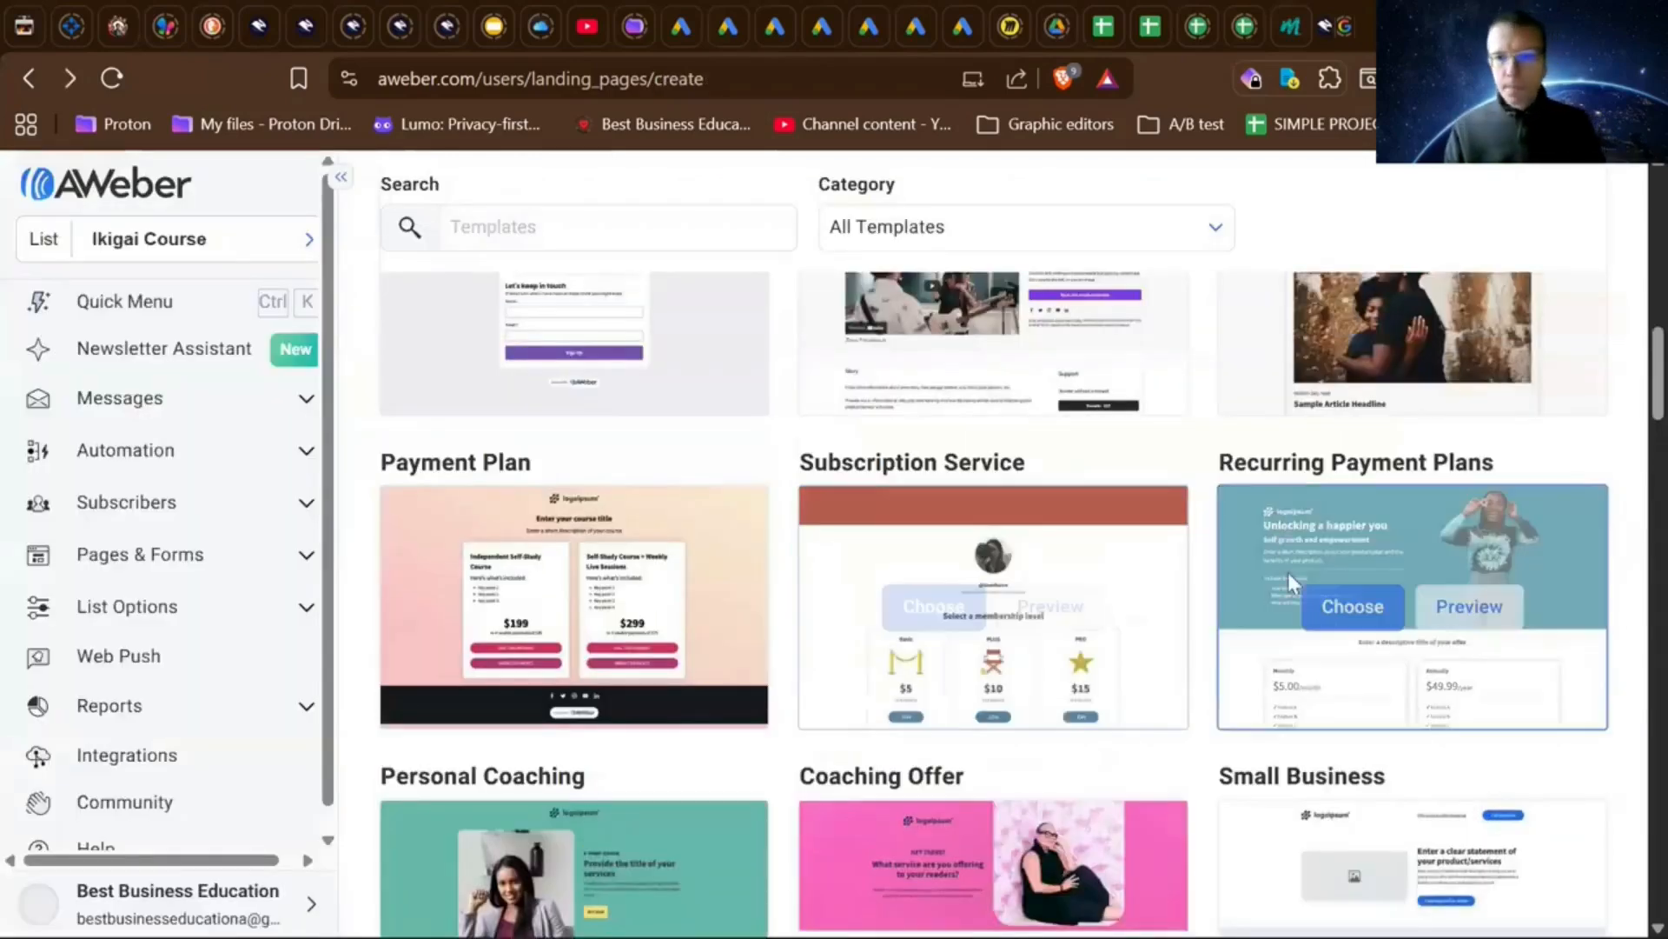
- Open the preview of the Weekly Course template and skim its headline, program structure and personal introduction sections
scroll(1296, 570, "up", 4)
scroll(1296, 570, "up", 4)
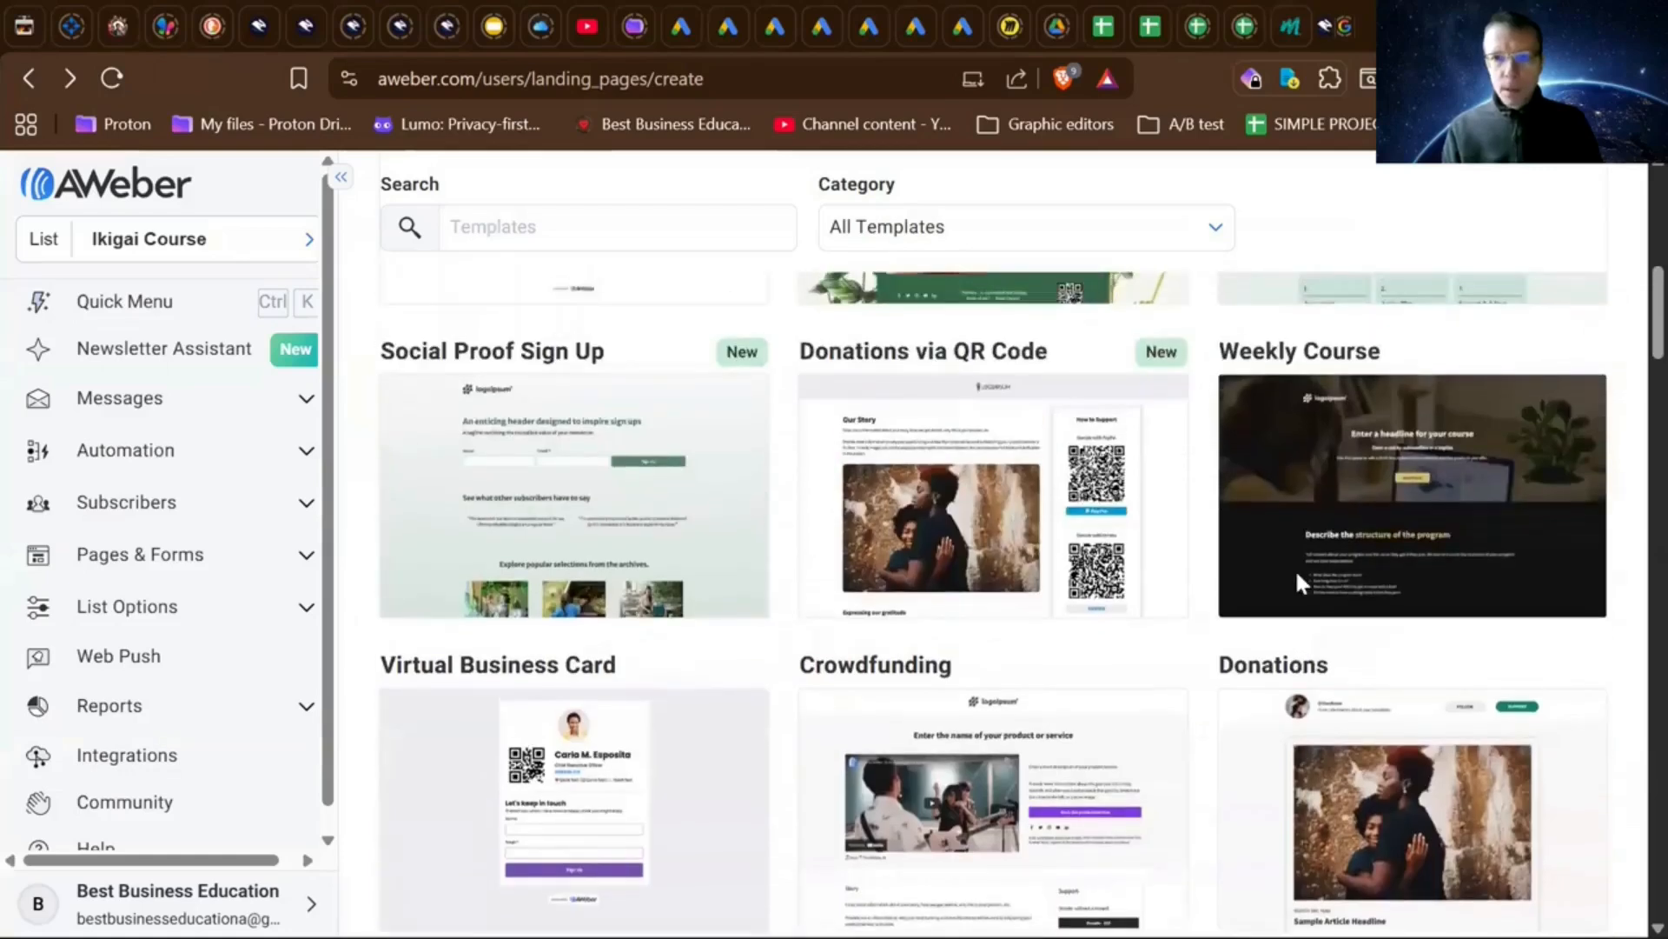
scroll(1295, 568, "down", 1)
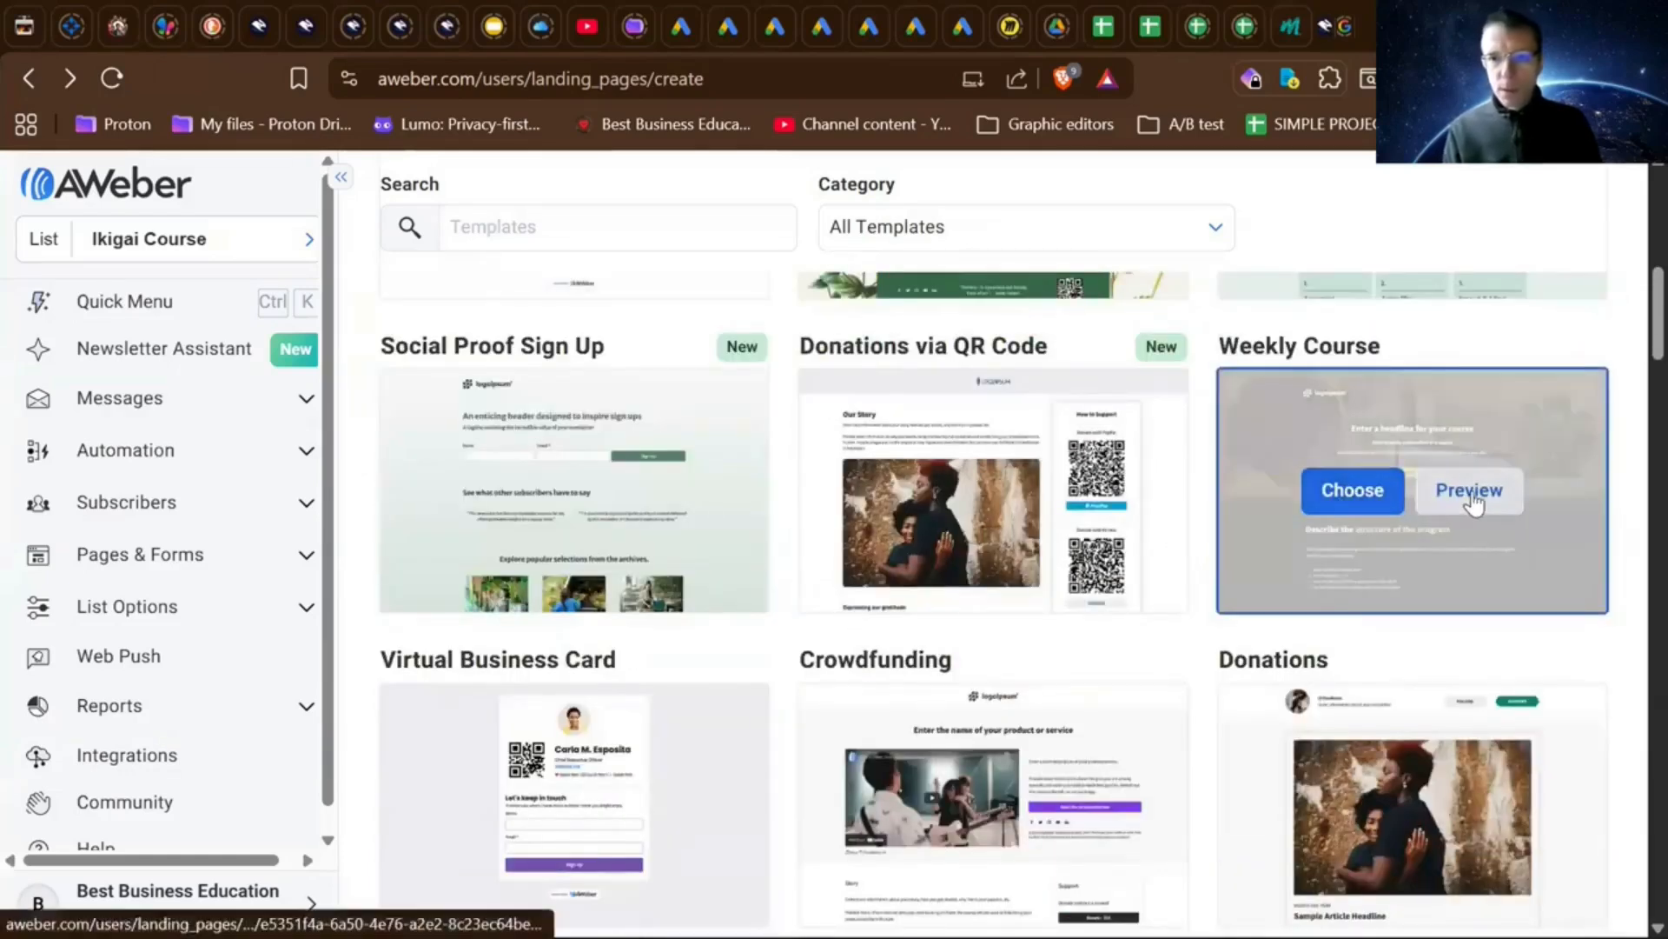
left_click(1470, 492)
scroll(950, 610, "down", 12)
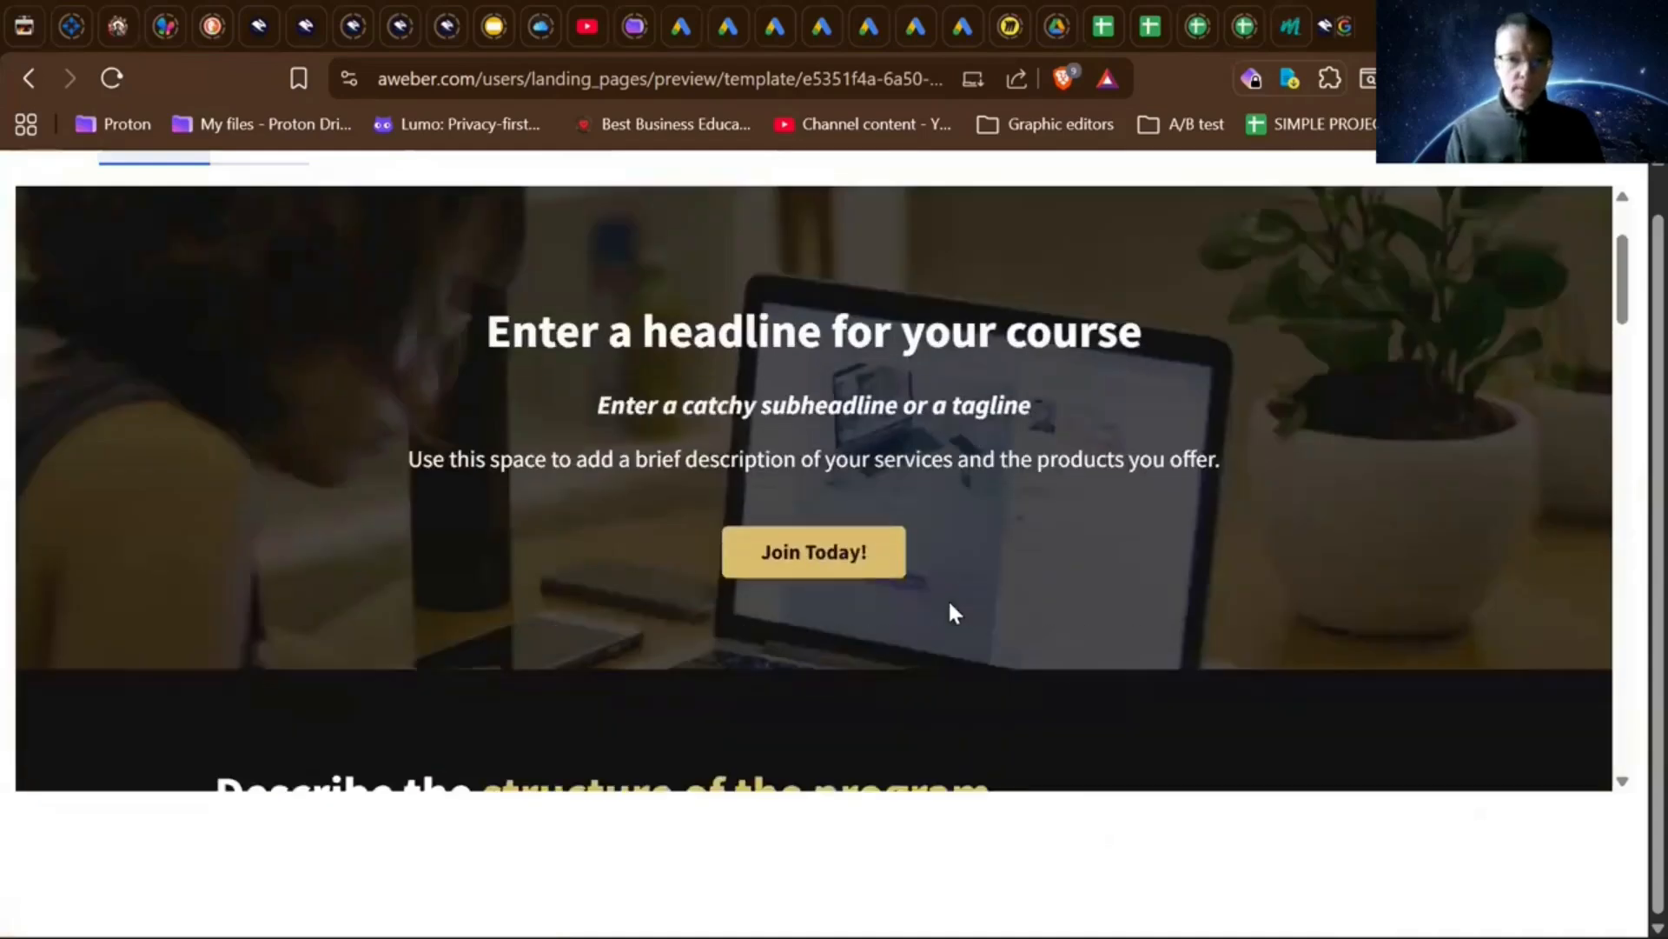
scroll(950, 606, "down", 12)
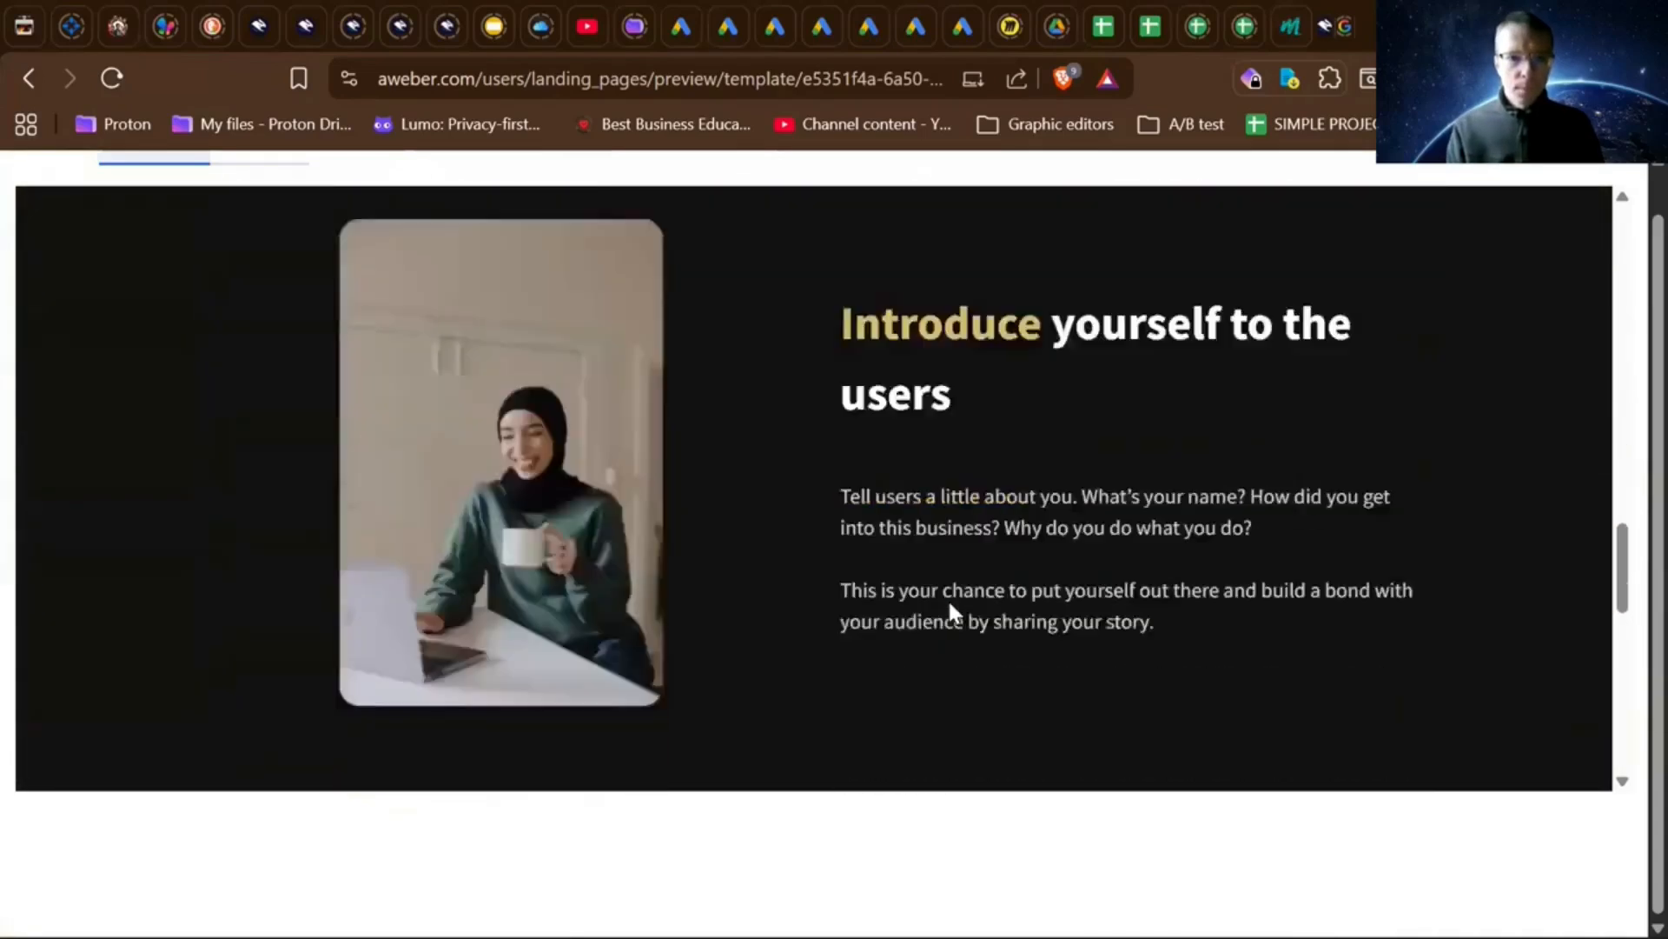
scroll(952, 608, "up", 14)
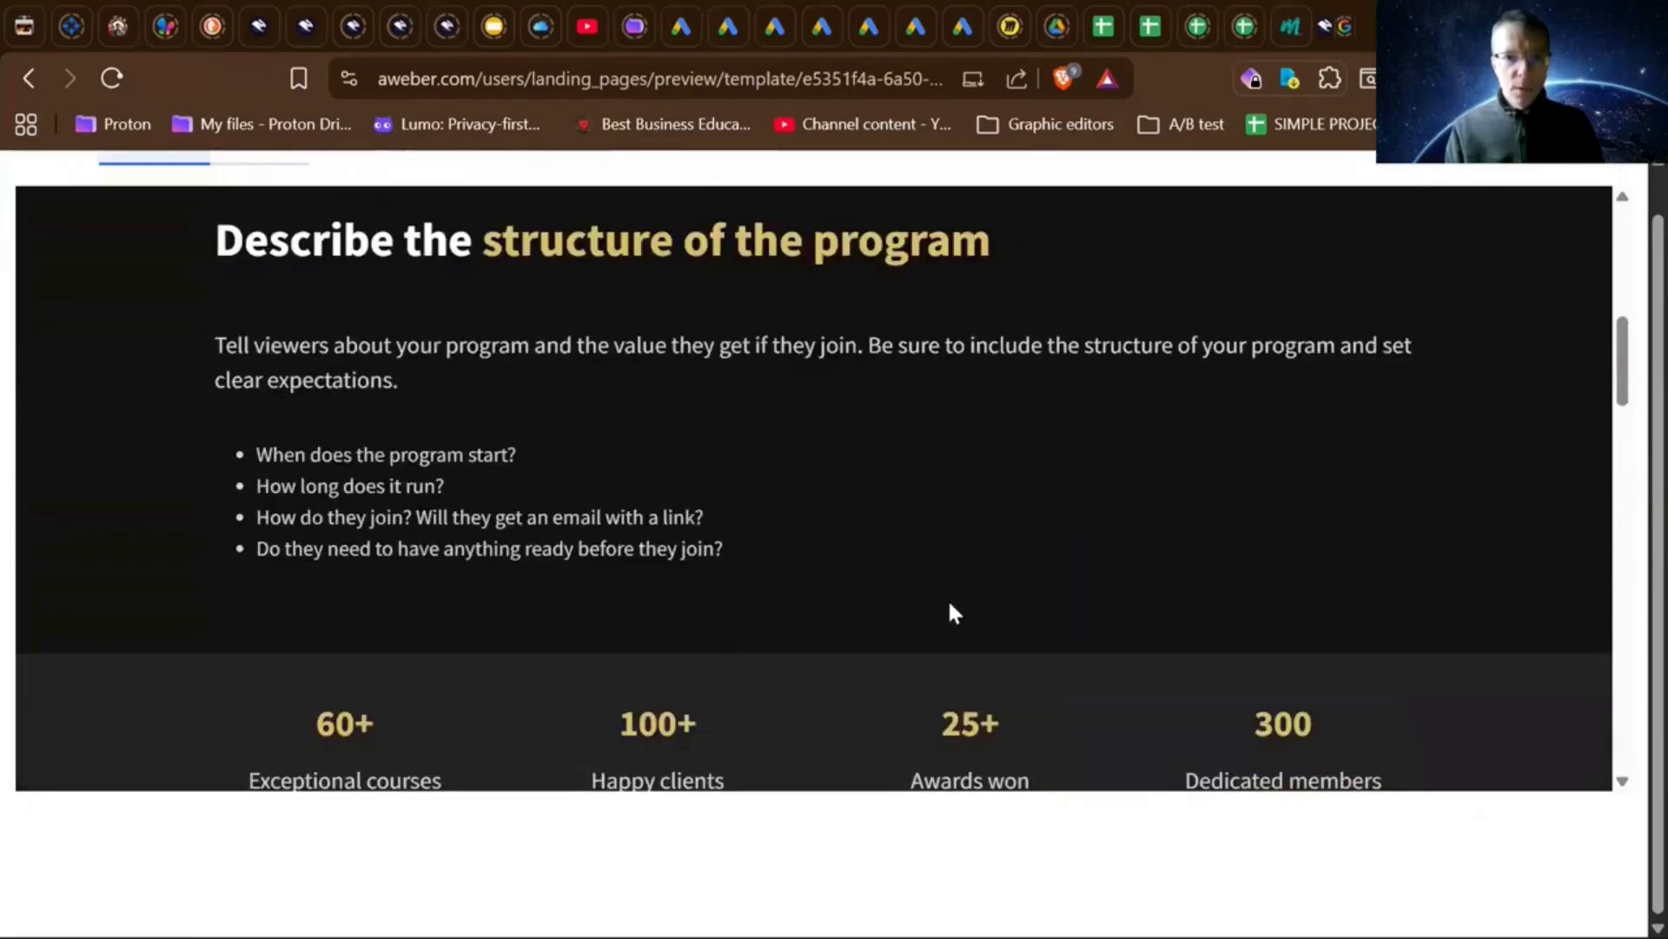
- Examine the Weekly Course preview in full, from the headline and program structure through the weekly course cards to the plans and footer
scroll(954, 613, "up", 5)
scroll(951, 609, "down", 6)
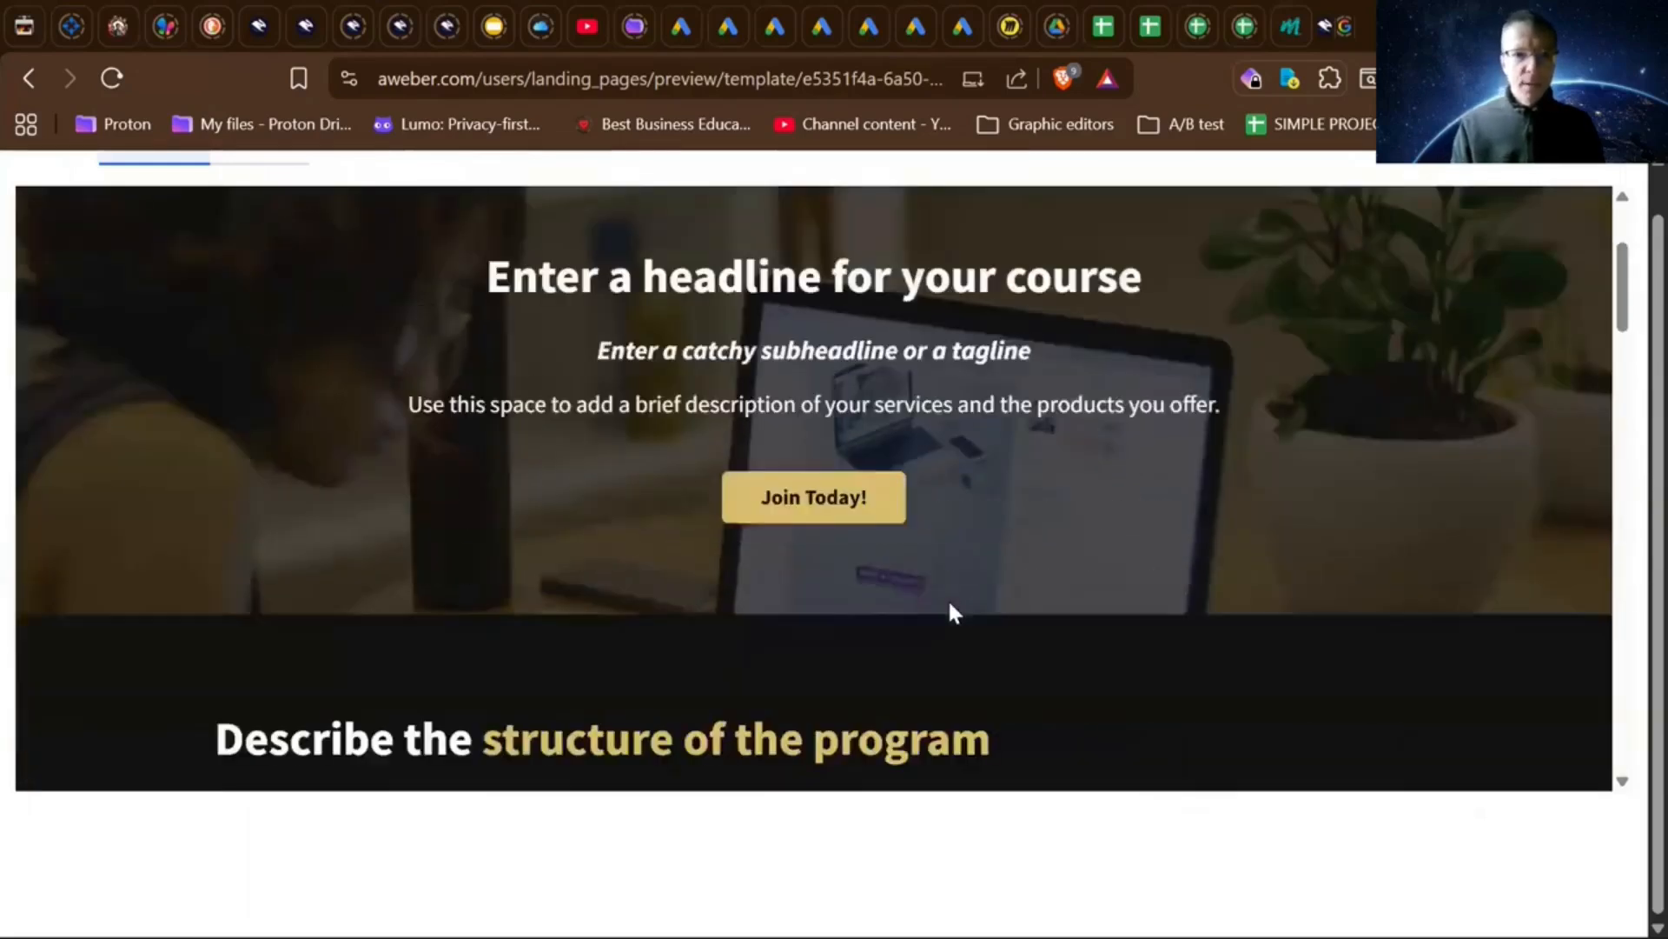
scroll(950, 611, "down", 4)
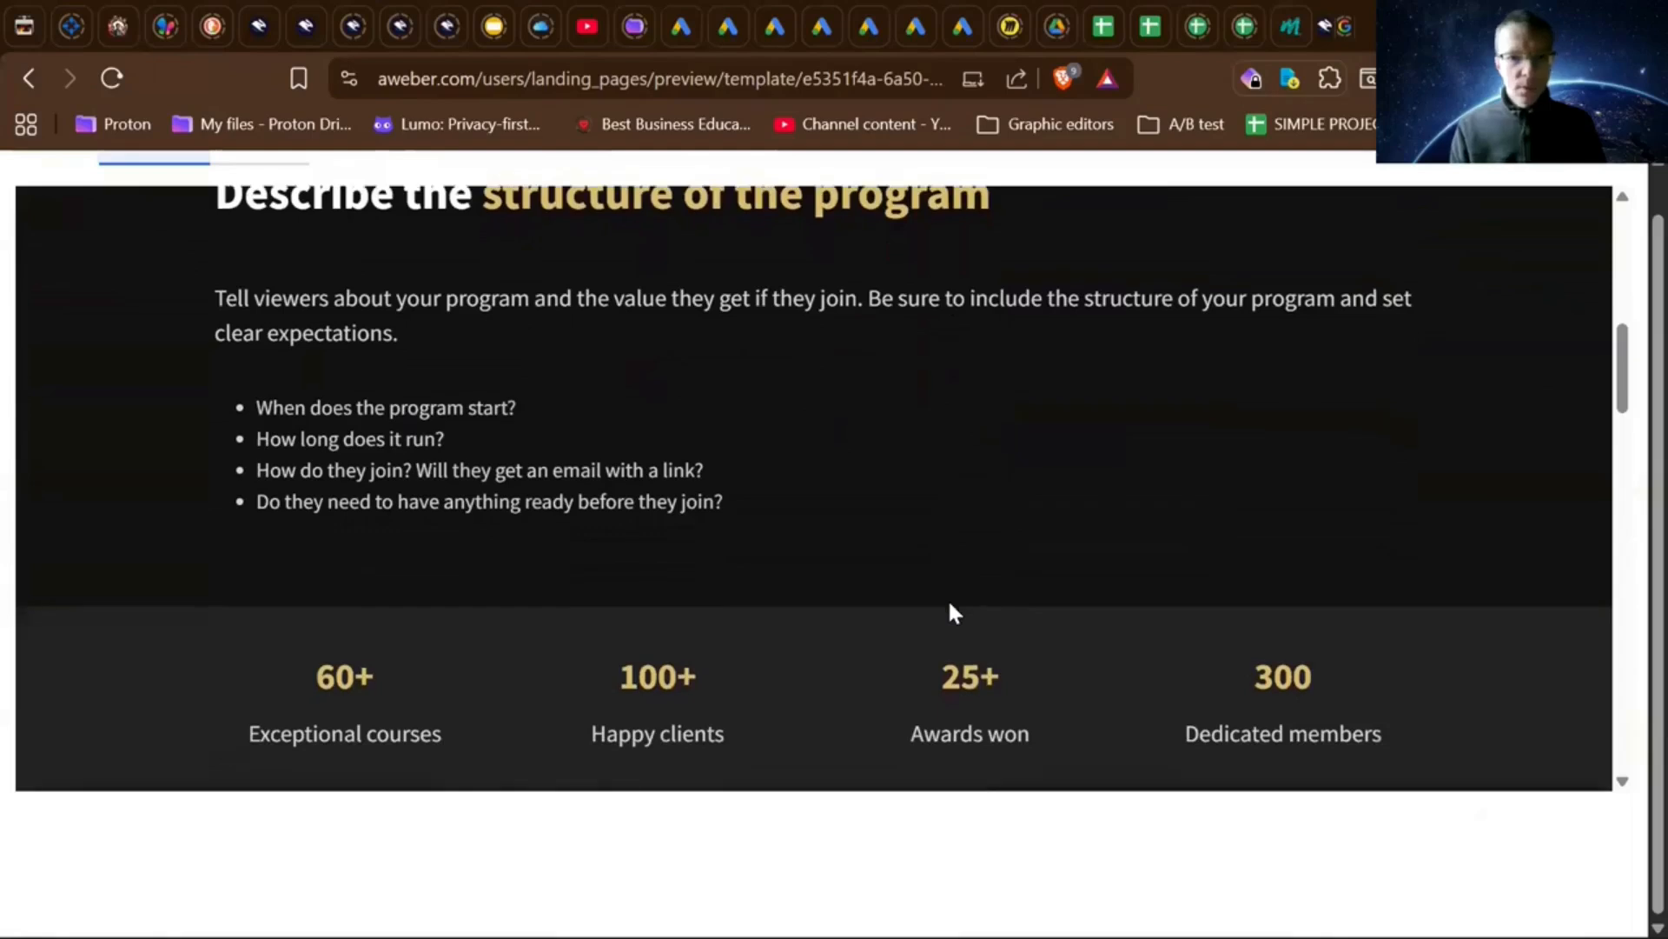
scroll(951, 604, "down", 8)
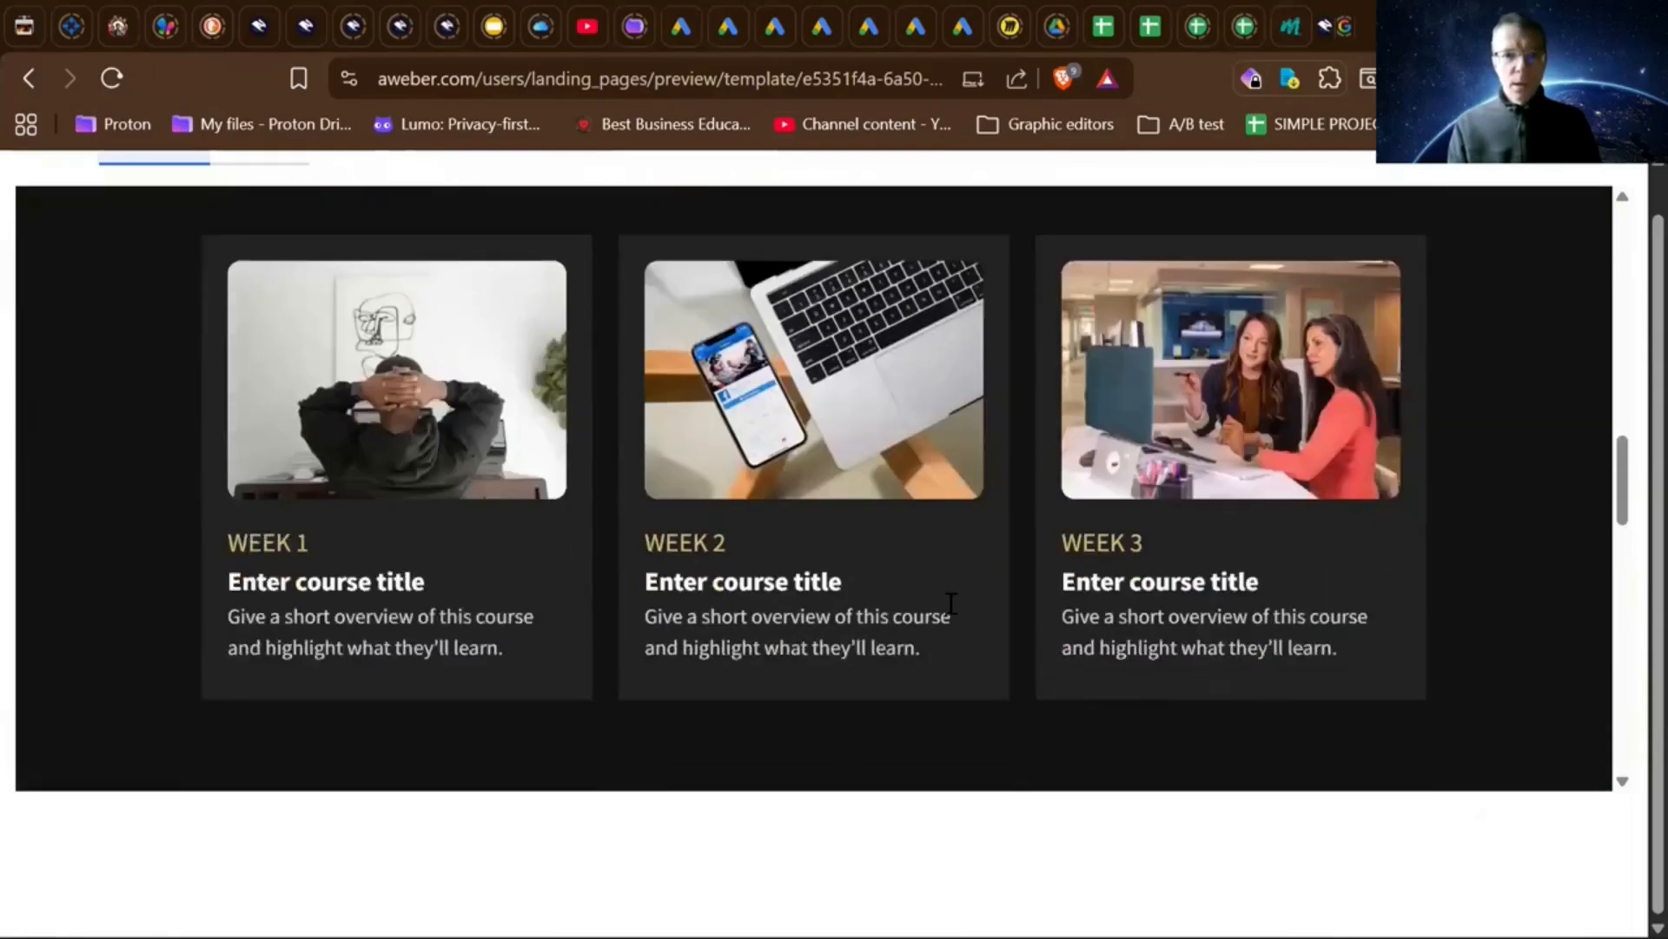
scroll(952, 612, "down", 3)
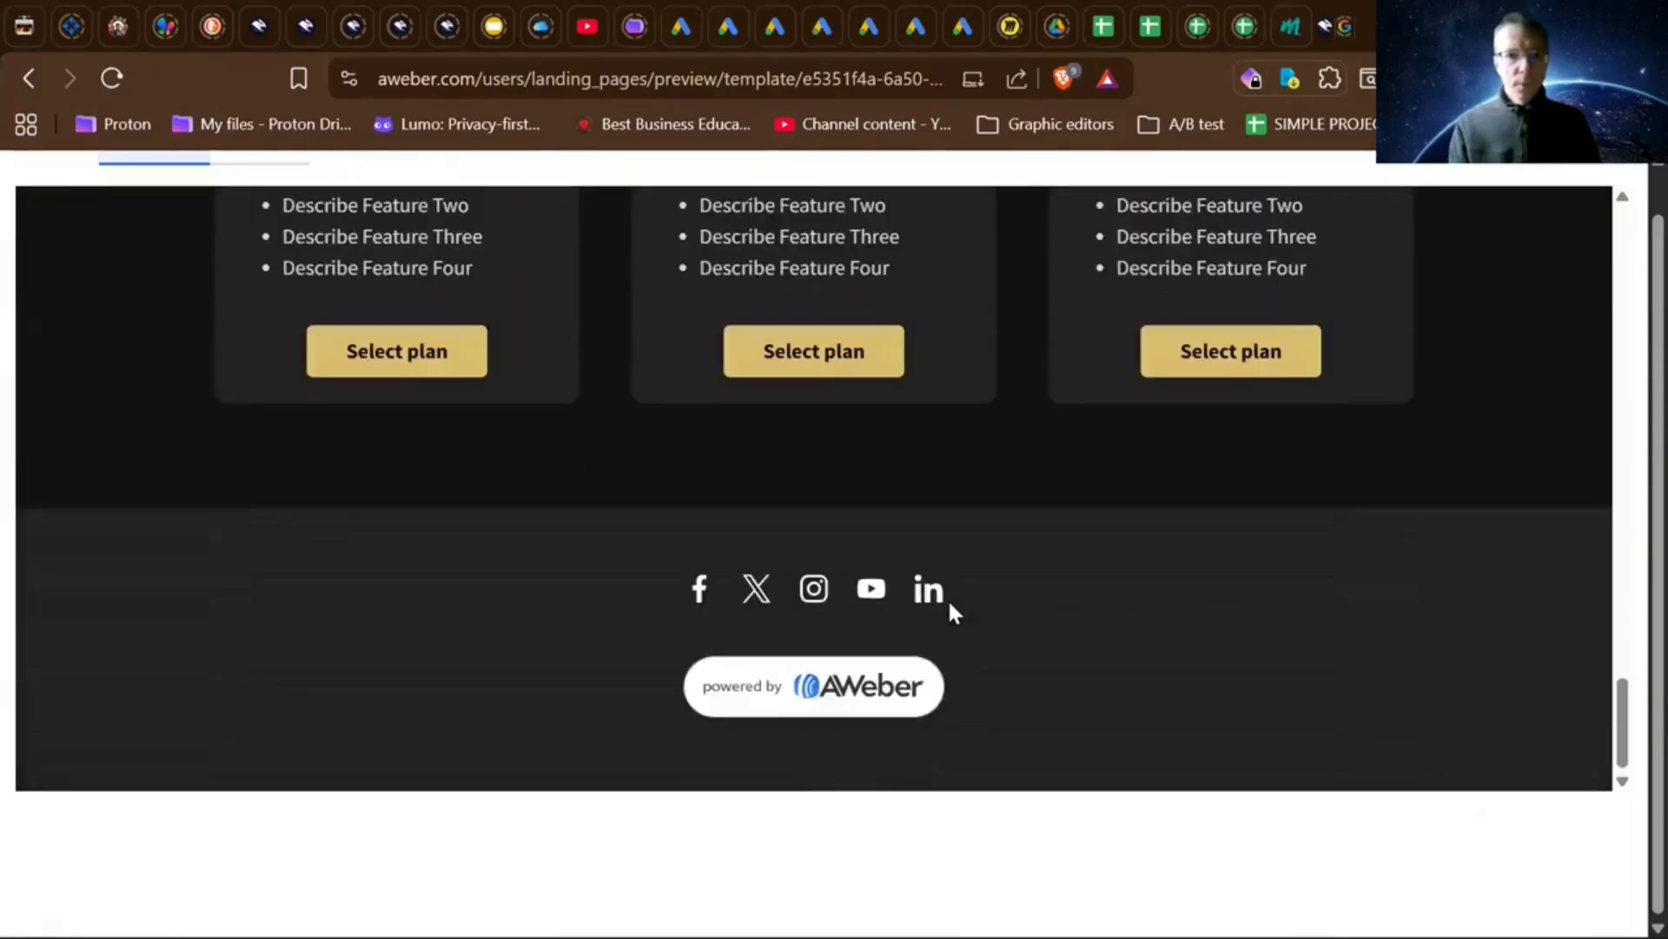
scroll(952, 613, "up", 7)
scroll(950, 605, "up", 10)
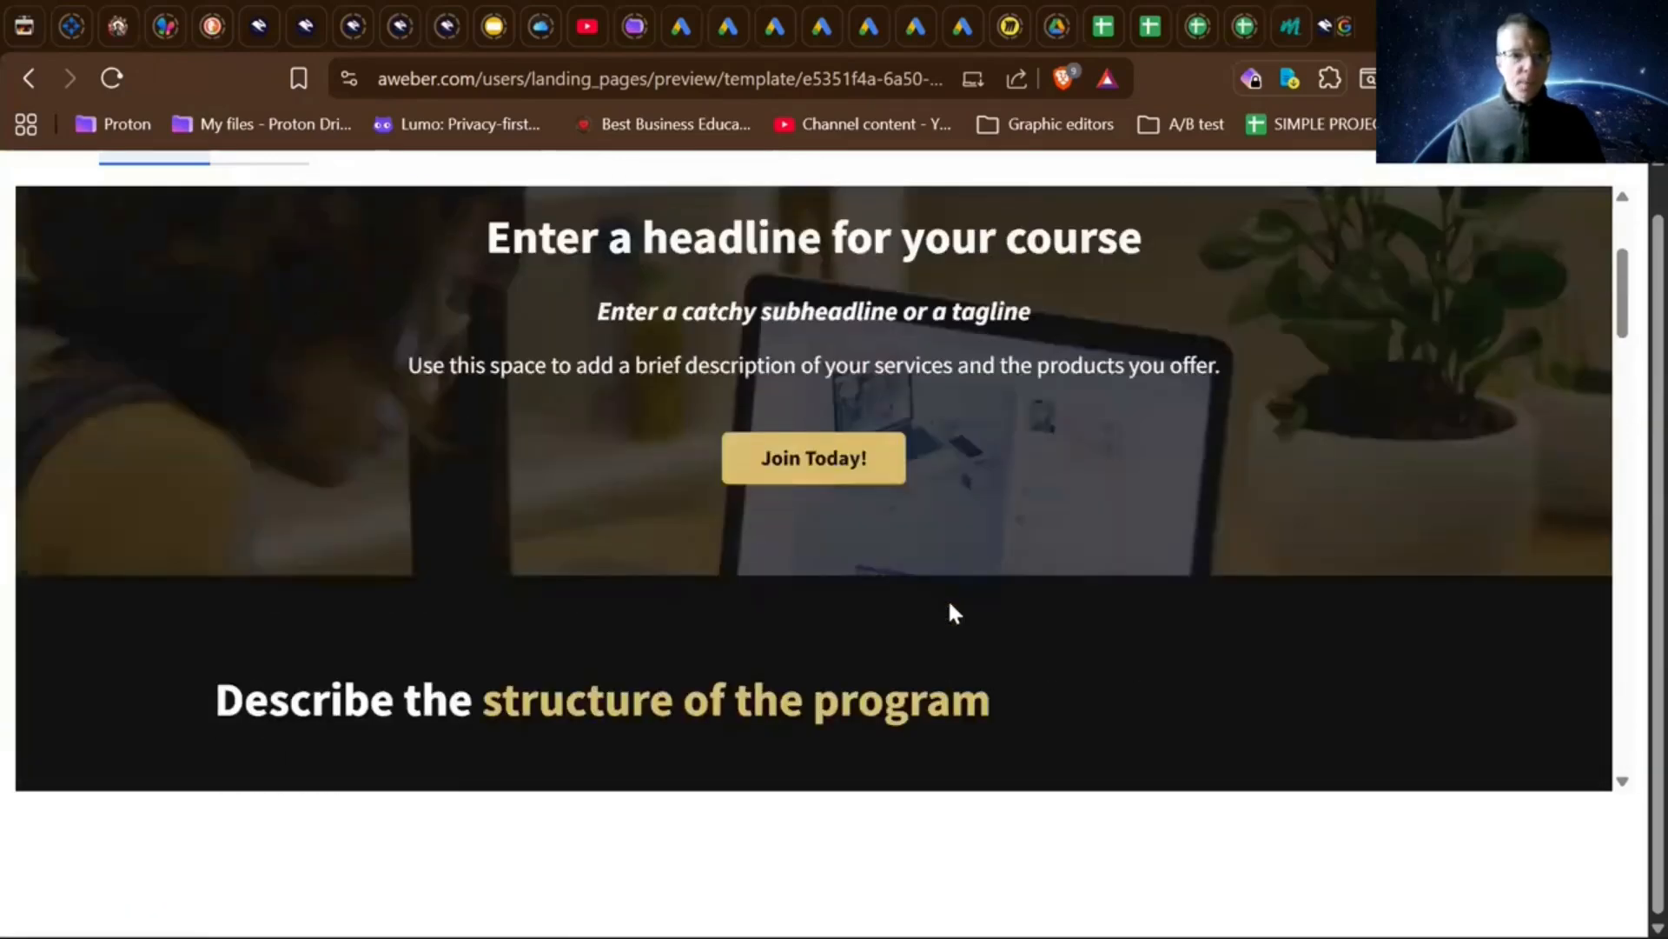
scroll(953, 612, "up", 3)
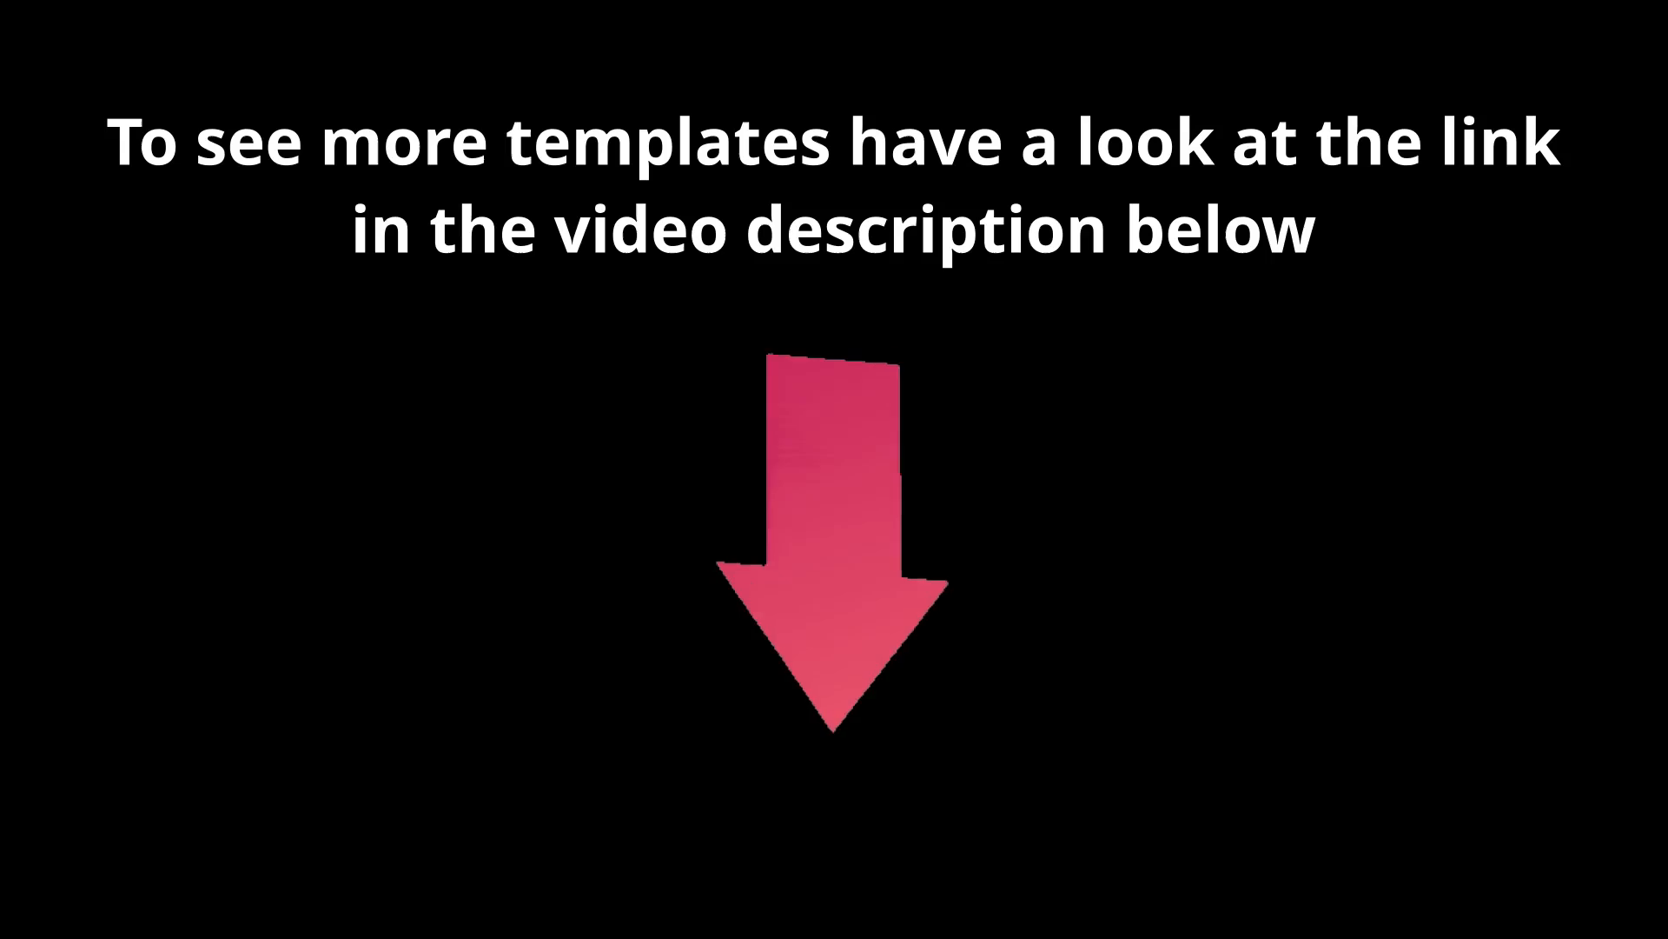